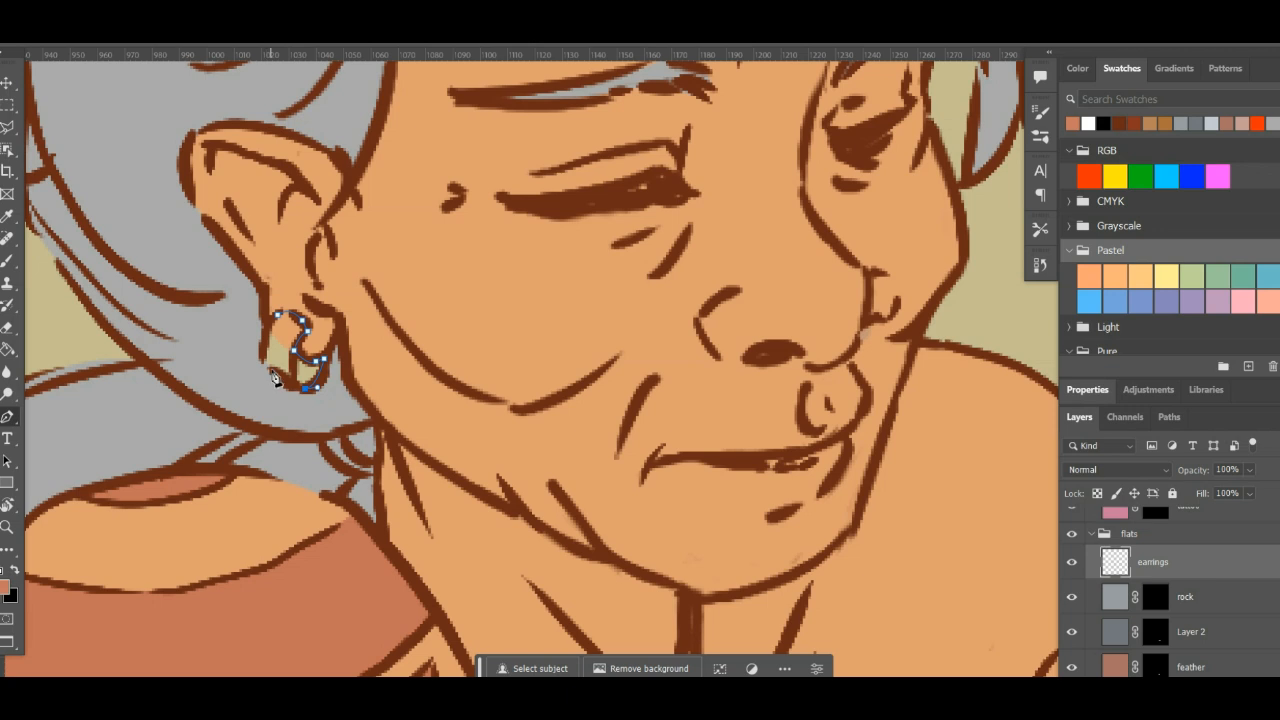
- Finish tracing the earring's outer edge with the Pen tool and close the path
{"action": "left_click_drag", "start_coordinate": [272, 370], "coordinate": [268, 363]}
{"action": "left_click", "coordinate": [278, 315]}
{"action": "left_click_drag", "start_coordinate": [278, 315], "coordinate": [307, 277]}
- Convert the earring path to a selection and add it as a mask on the earrings layer
{"action": "left_click", "coordinate": [1188, 424]}
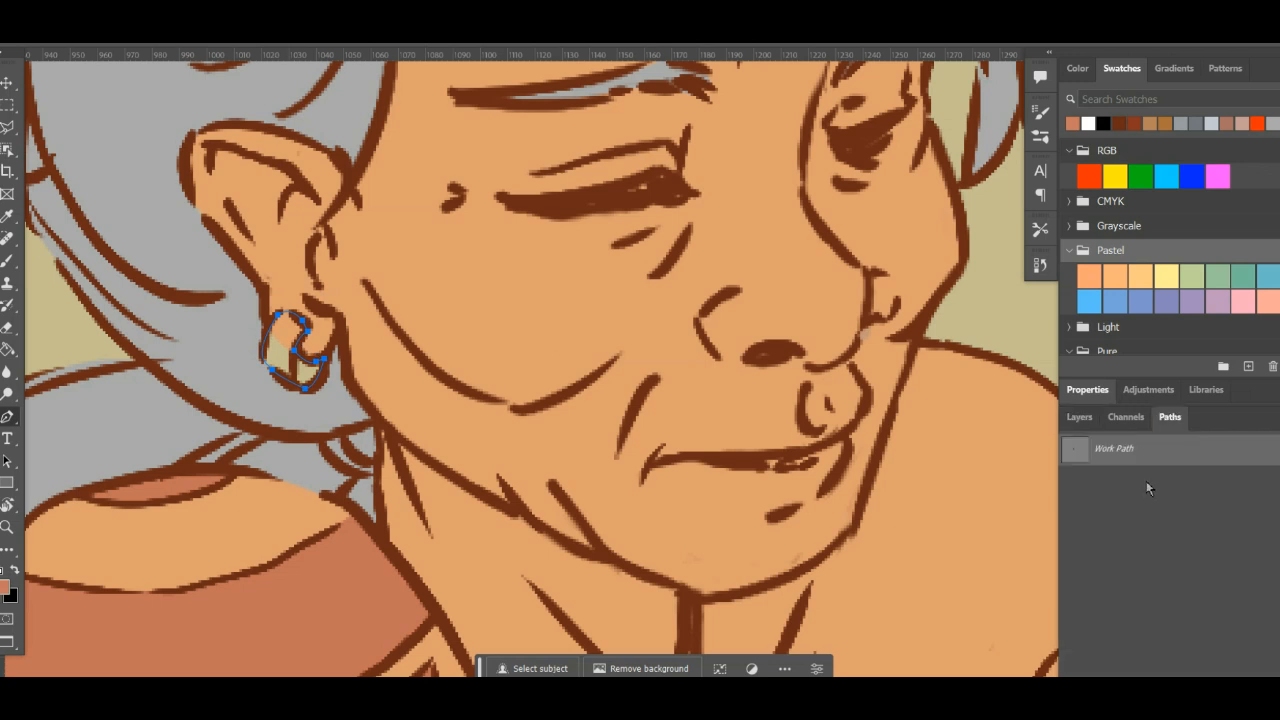
{"action": "key", "text": "ctrl+Return"}
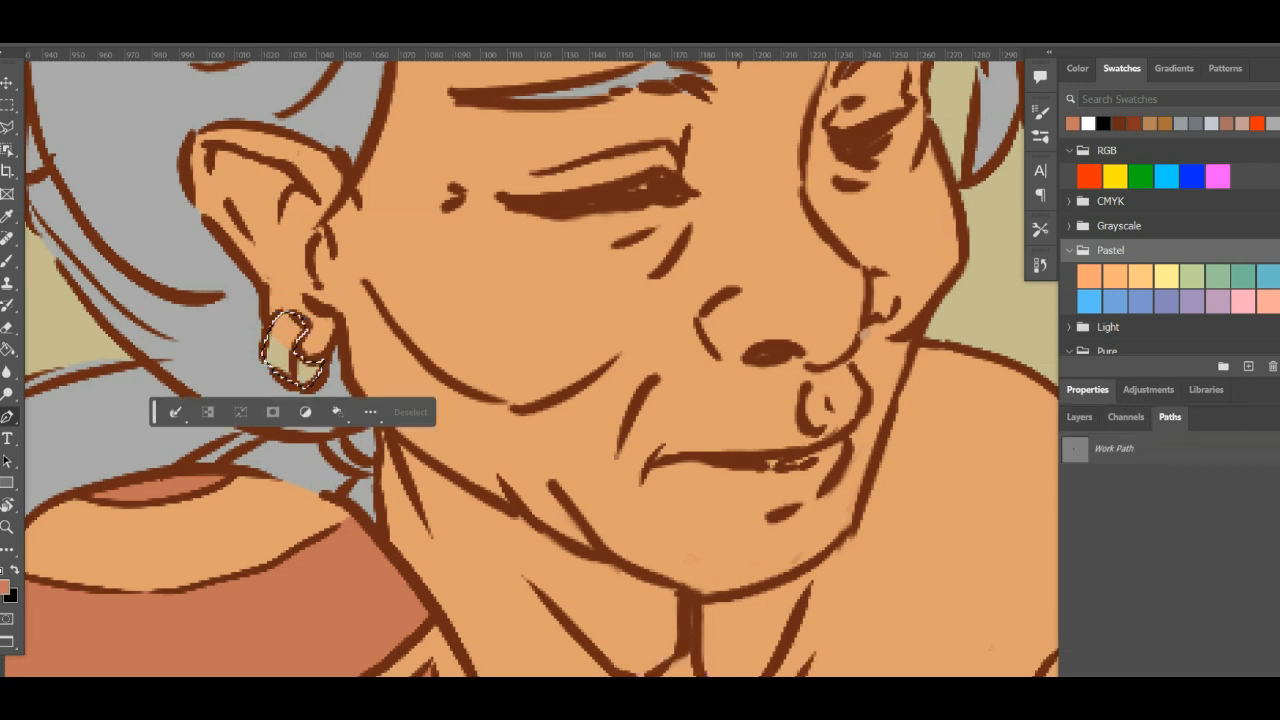
{"action": "left_click", "coordinate": [1079, 417]}
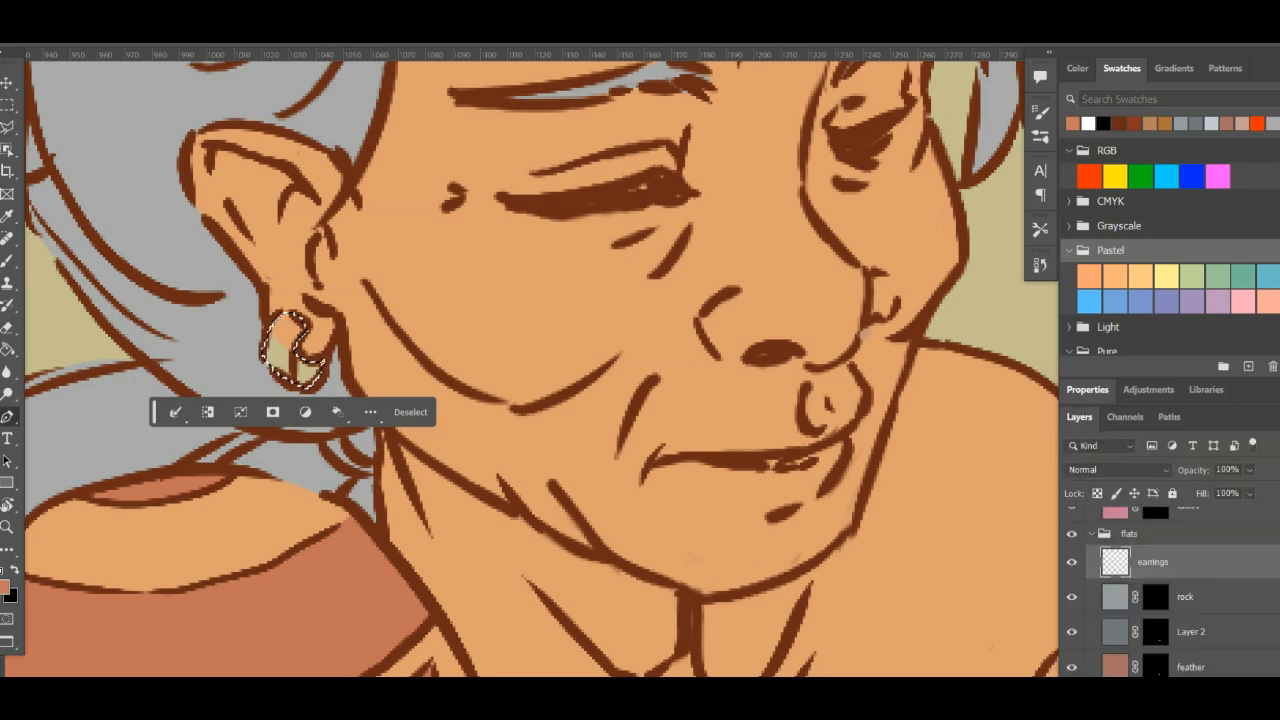
{"action": "left_click", "coordinate": [1160, 687]}
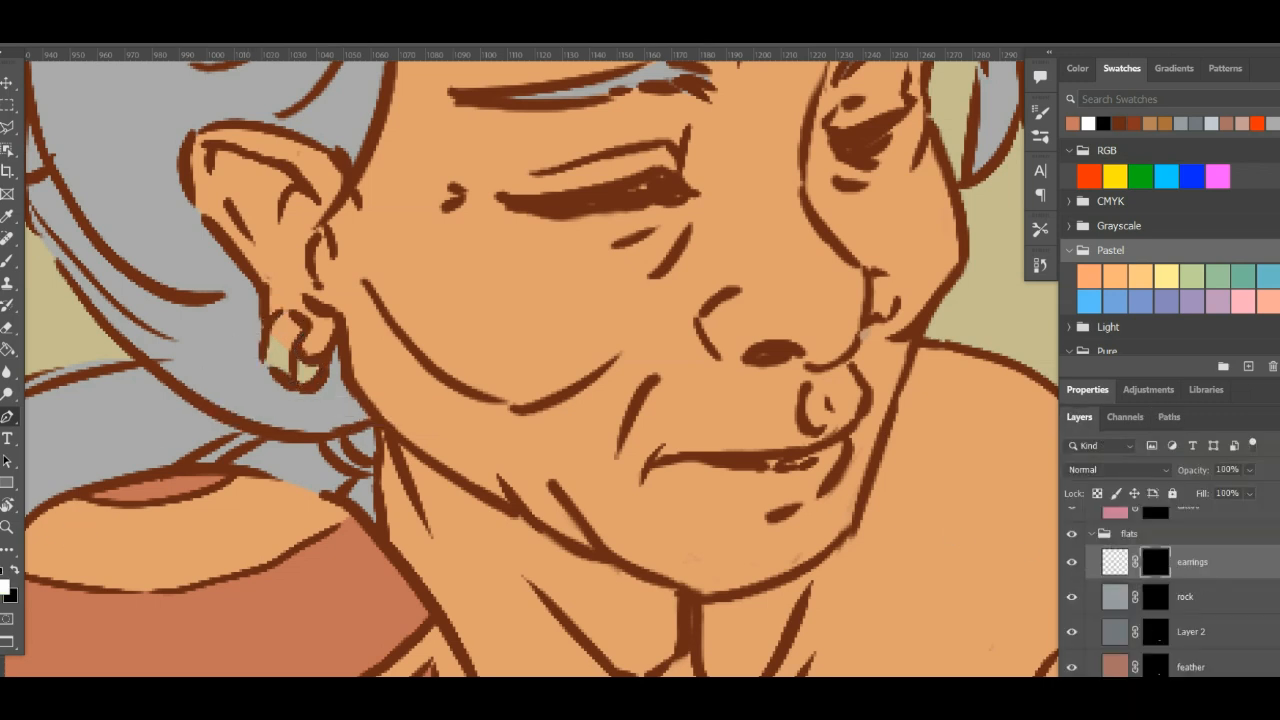
- Set the foreground colour to olive gold #90824b while the earrings mask is active
{"action": "left_click", "coordinate": [8, 594]}
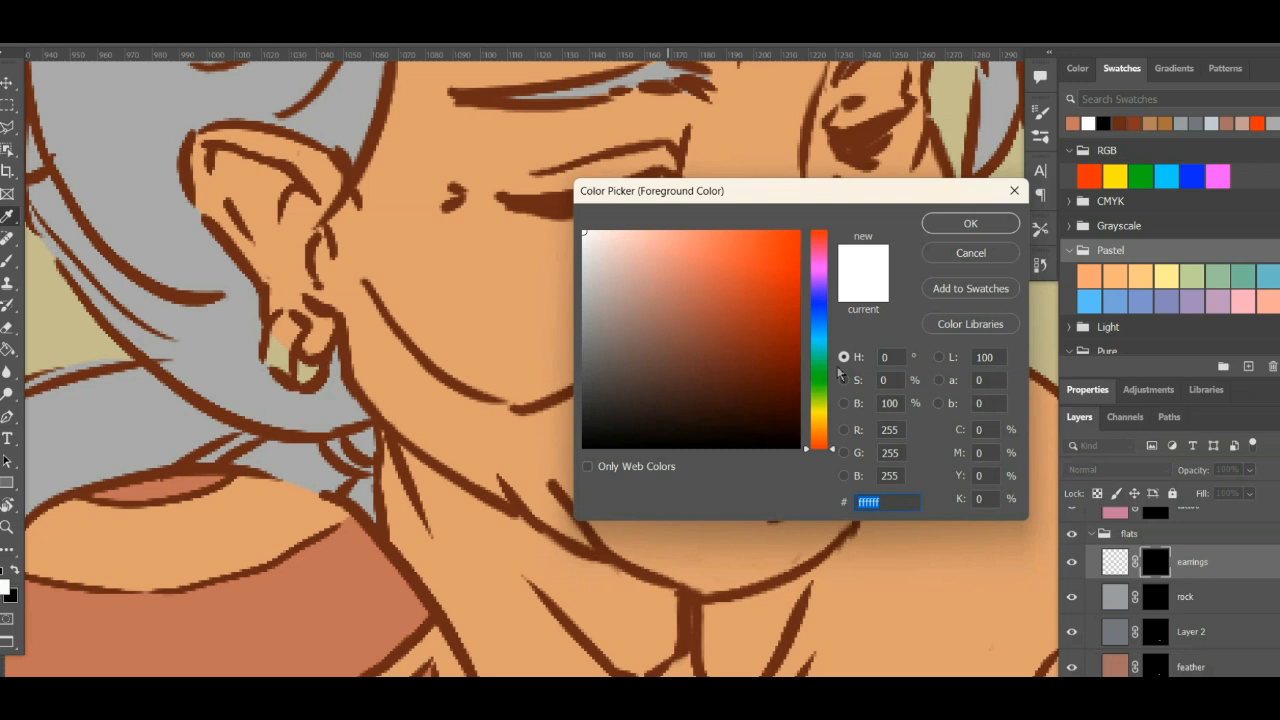
{"action": "left_click", "coordinate": [818, 425]}
{"action": "left_click_drag", "start_coordinate": [826, 425], "coordinate": [824, 408]}
{"action": "mouse_move", "coordinate": [703, 343]}
{"action": "left_mouse_down"}
{"action": "mouse_move", "coordinate": [725, 364]}
{"action": "mouse_move", "coordinate": [640, 260]}
{"action": "mouse_move", "coordinate": [704, 314]}
{"action": "left_mouse_up"}
{"action": "left_click_drag", "start_coordinate": [824, 409], "coordinate": [821, 420]}
{"action": "left_click", "coordinate": [663, 284]}
{"action": "mouse_move", "coordinate": [663, 284]}
{"action": "left_mouse_down"}
{"action": "mouse_move", "coordinate": [680, 286]}
{"action": "mouse_move", "coordinate": [686, 346]}
{"action": "mouse_move", "coordinate": [695, 324]}
{"action": "left_mouse_up"}
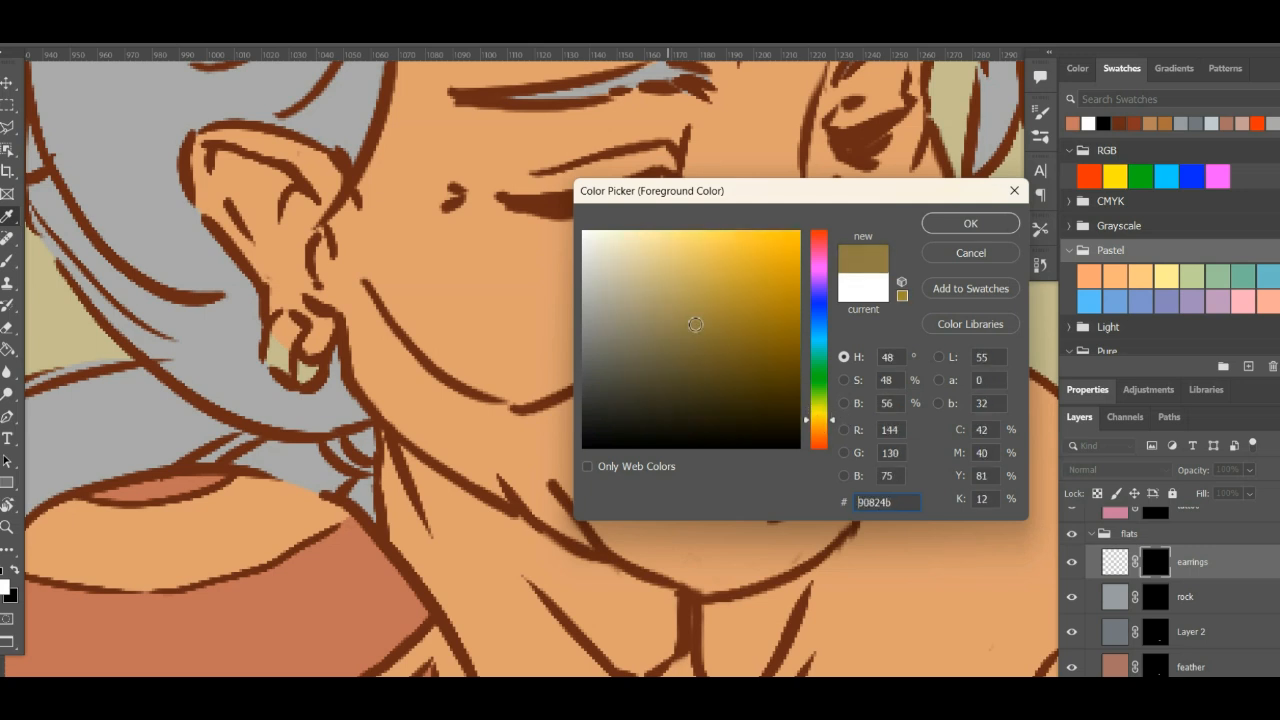
{"action": "left_click", "coordinate": [975, 225]}
- Try to fill the earrings layer with the Paint Bucket and undo the fill, keeping the layer mask
{"action": "key", "text": "g"}
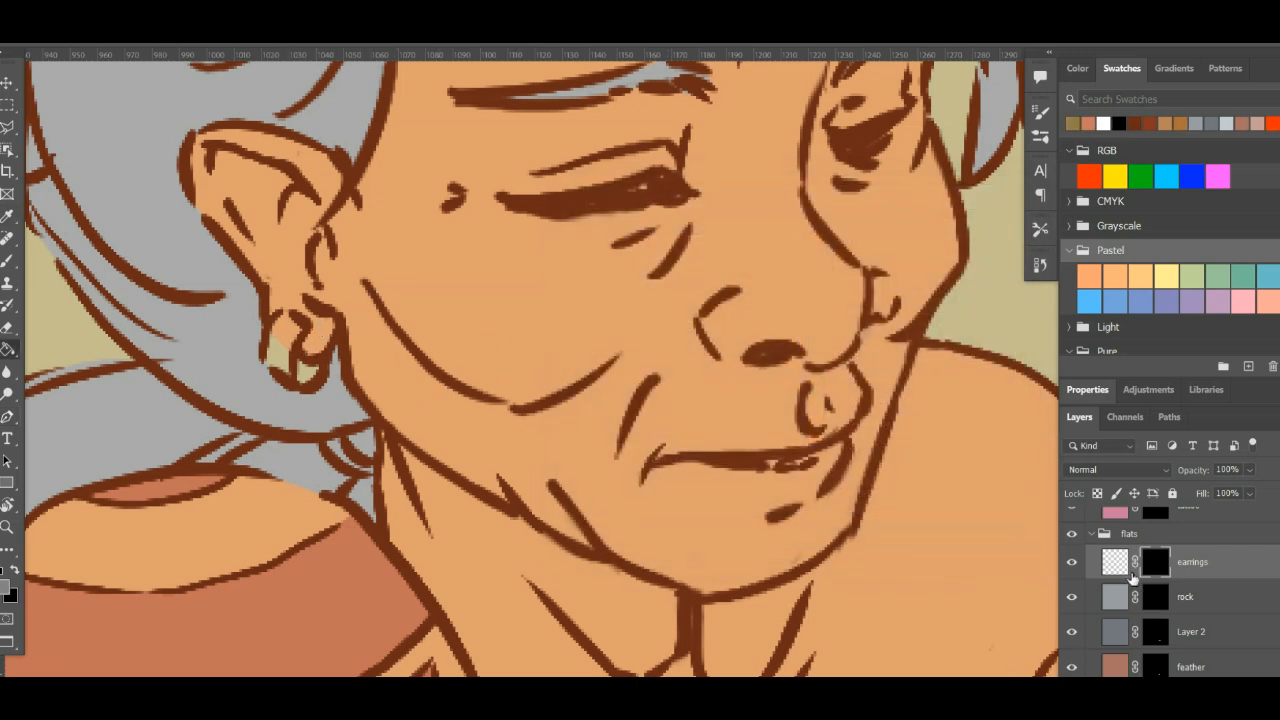
{"action": "left_click", "coordinate": [1126, 566]}
{"action": "left_click", "coordinate": [250, 340]}
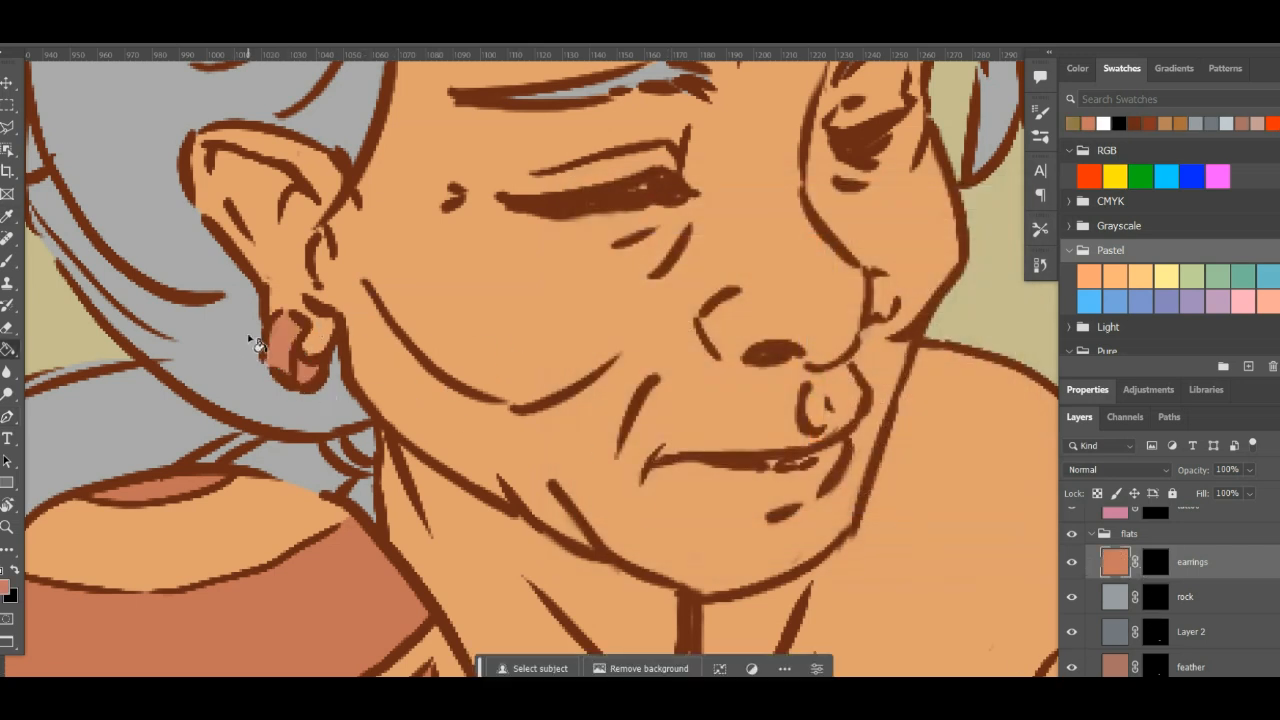
{"action": "key", "text": "ctrl+z"}
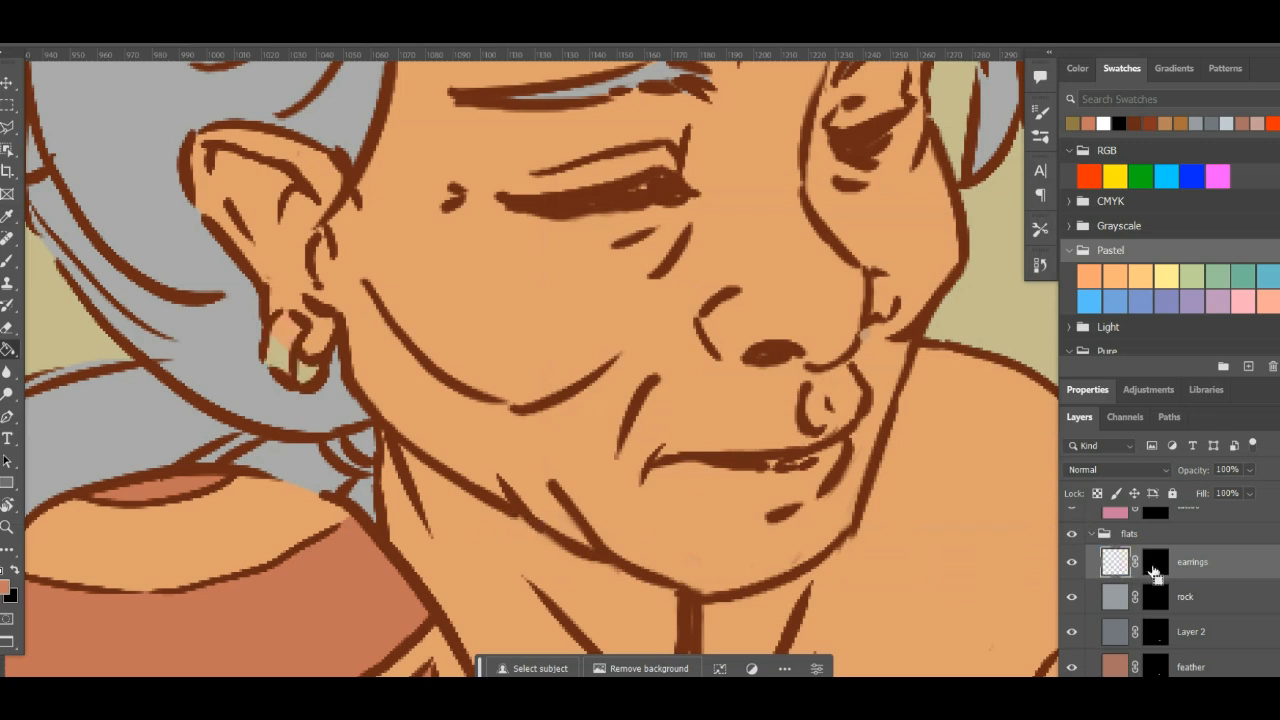
{"action": "key", "text": "ctrl+z"}
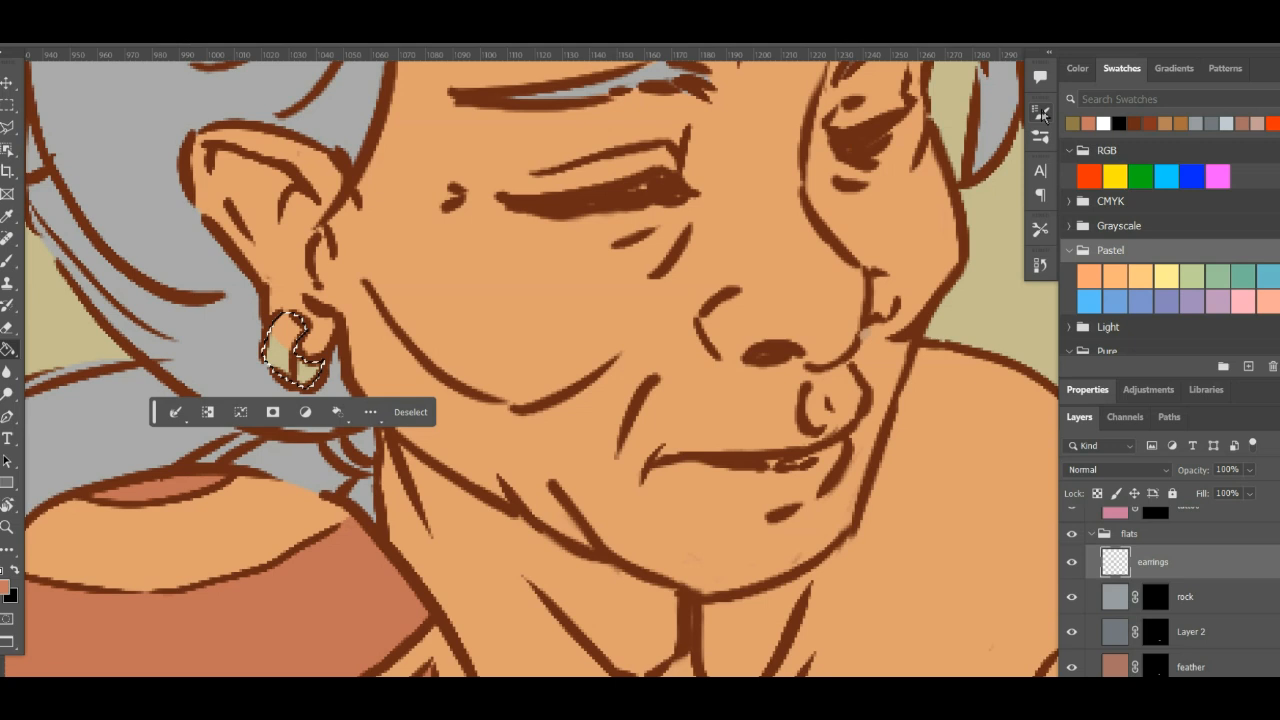
{"action": "key", "text": "ctrl+shift+z"}
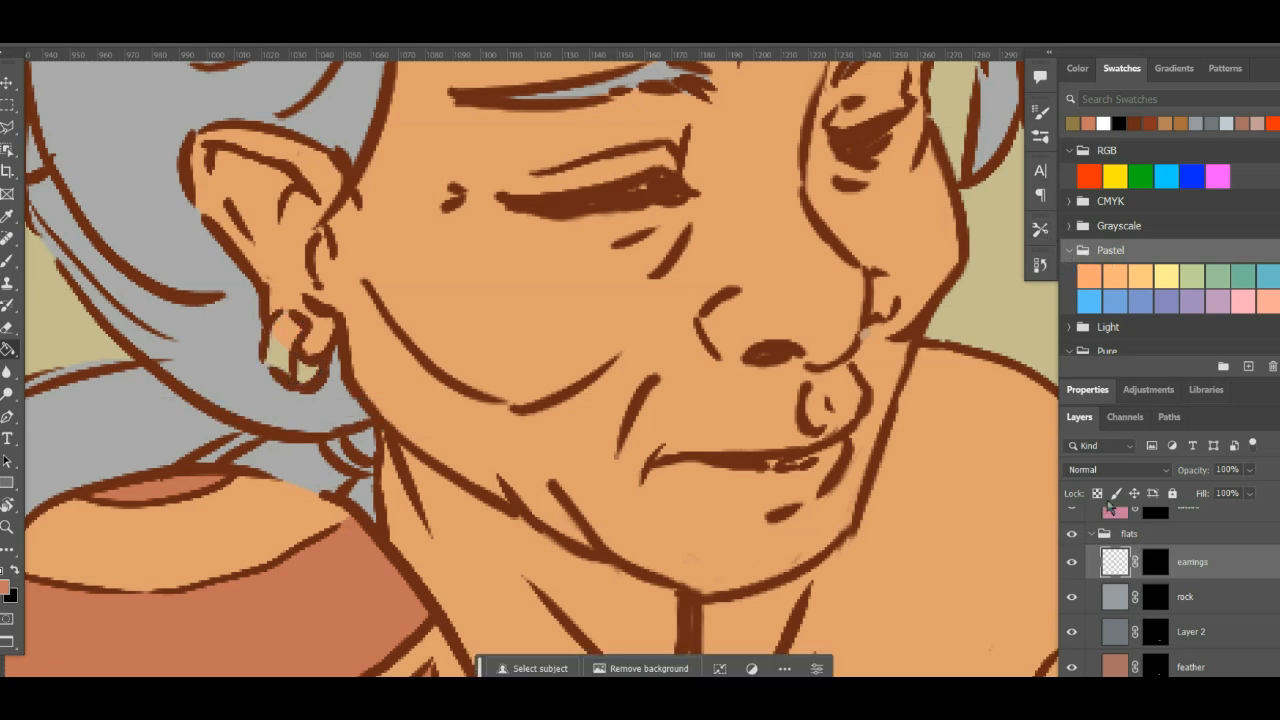
- Load the earrings mask as a selection and clear it again with the layer's colour content active
{"action": "left_click", "coordinate": [1163, 569]}
{"action": "left_click", "coordinate": [1163, 571], "text": "ctrl"}
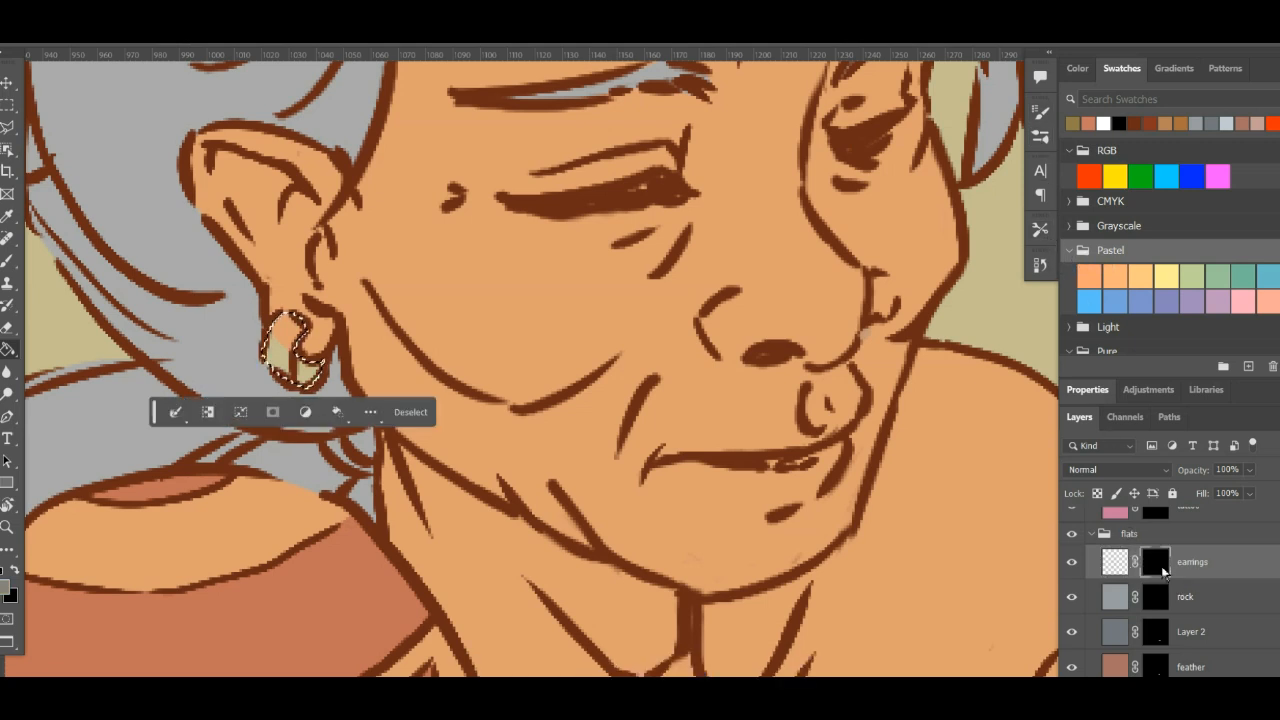
{"action": "left_click", "coordinate": [1125, 568]}
{"action": "key", "text": "ctrl+d"}
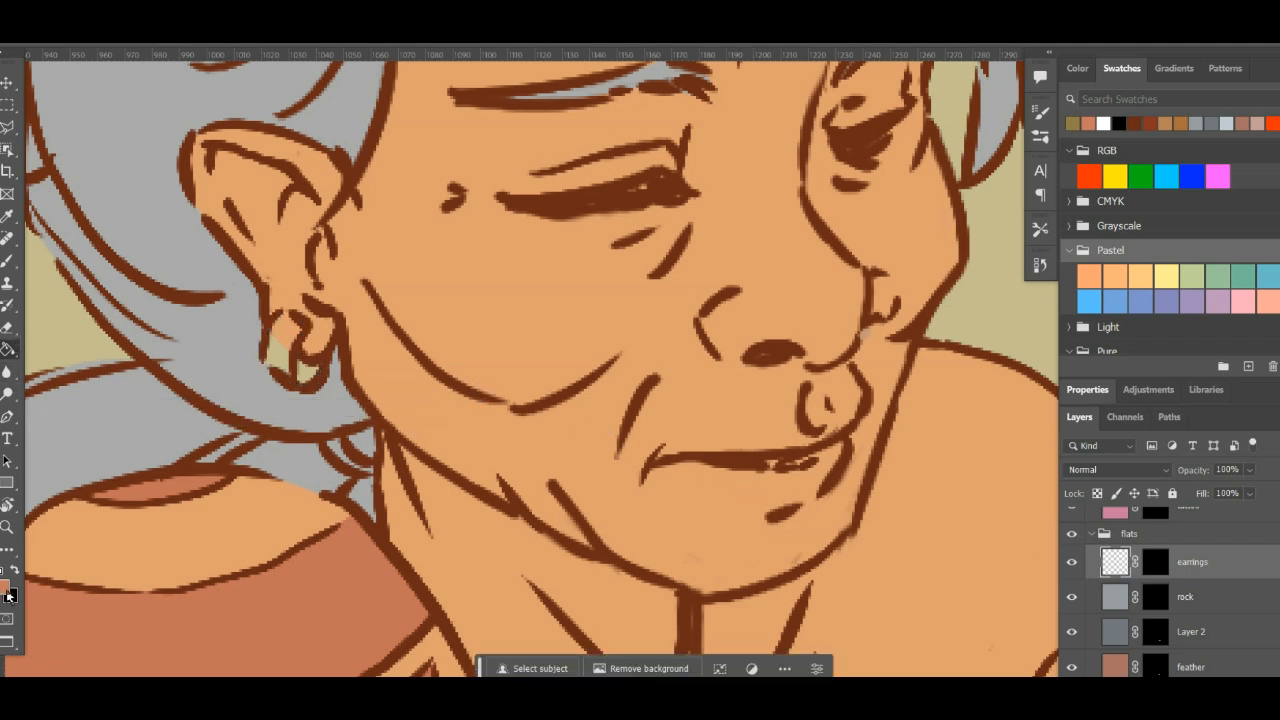
- Set the foreground colour to olive gold #918648 and fill the masked earrings layer with it
{"action": "left_click", "coordinate": [8, 593]}
{"action": "left_click_drag", "start_coordinate": [825, 420], "coordinate": [822, 418]}
{"action": "left_click_drag", "start_coordinate": [727, 341], "coordinate": [693, 325]}
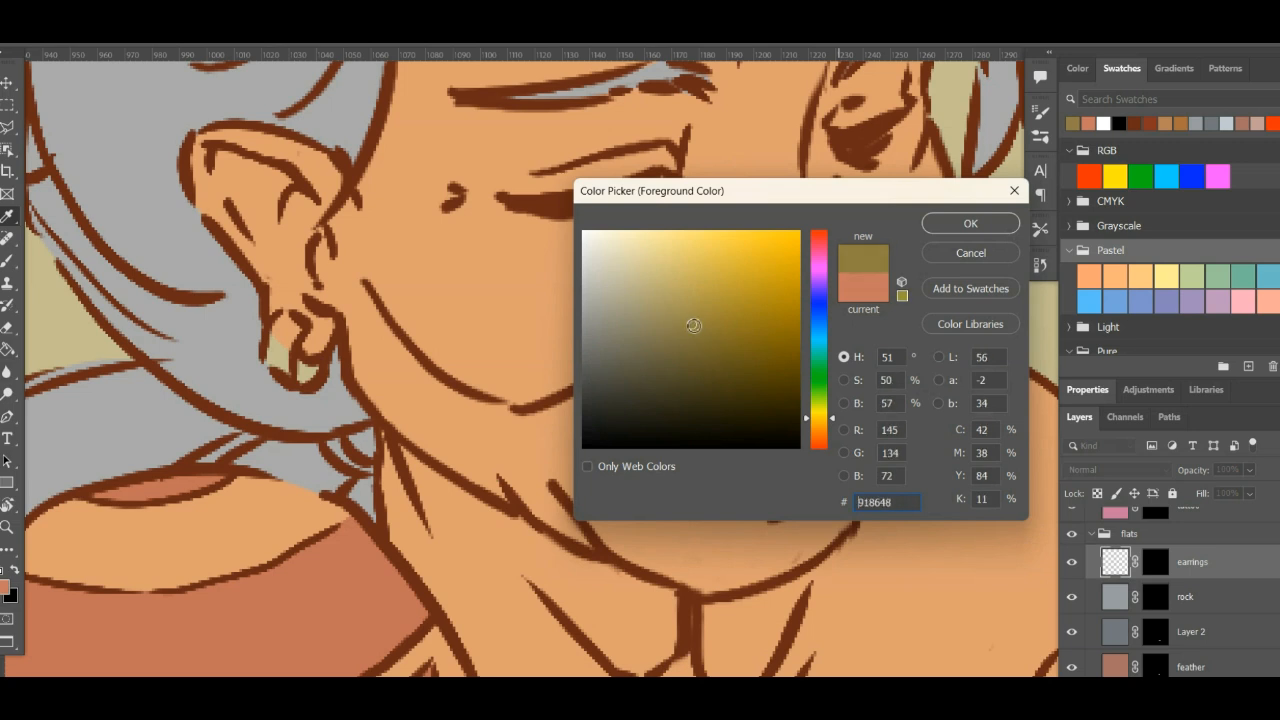
{"action": "left_click", "coordinate": [944, 230]}
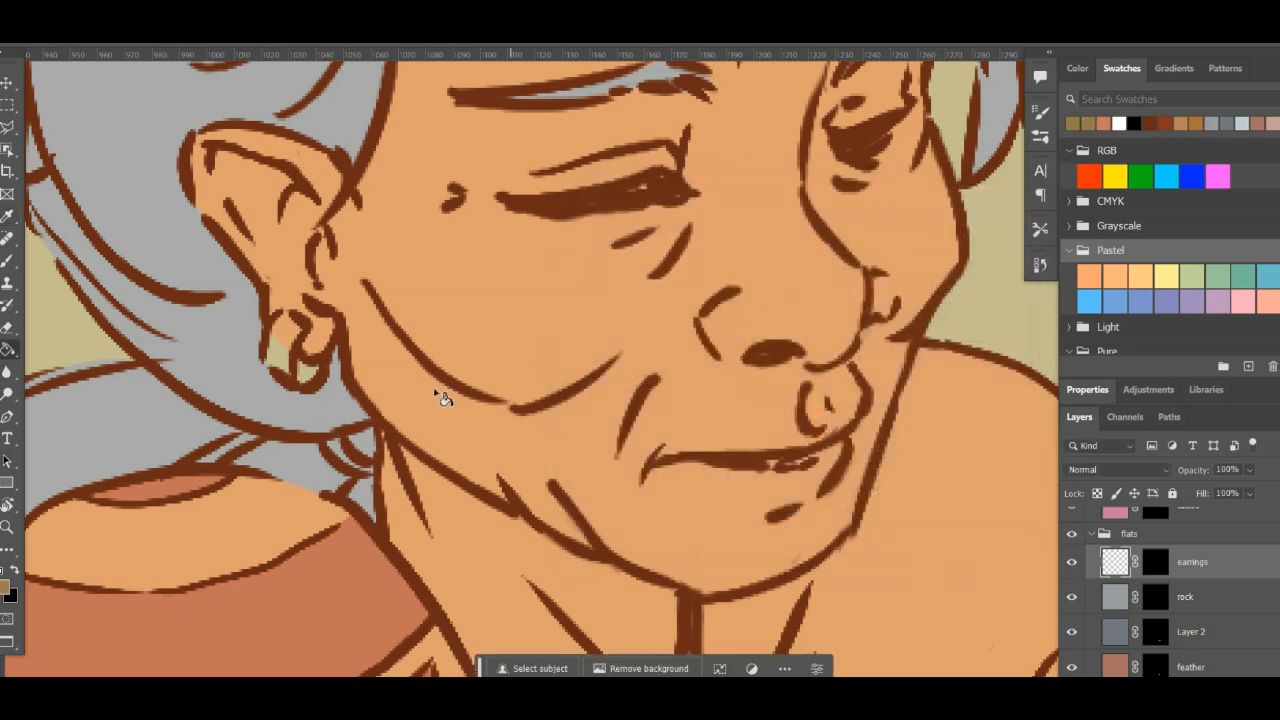
{"action": "left_click", "coordinate": [290, 360]}
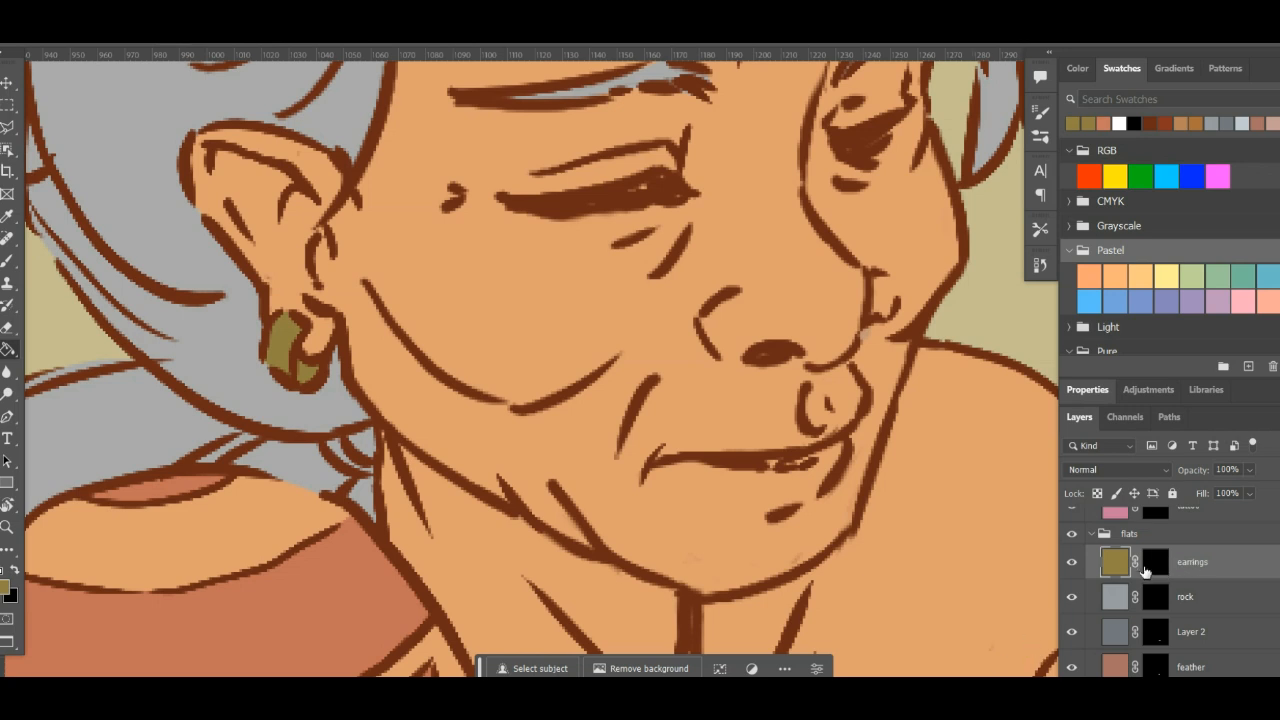
- Load the earrings mask as a selection and examine its outline on the whole figure
{"action": "left_click", "coordinate": [1156, 566], "text": "ctrl"}
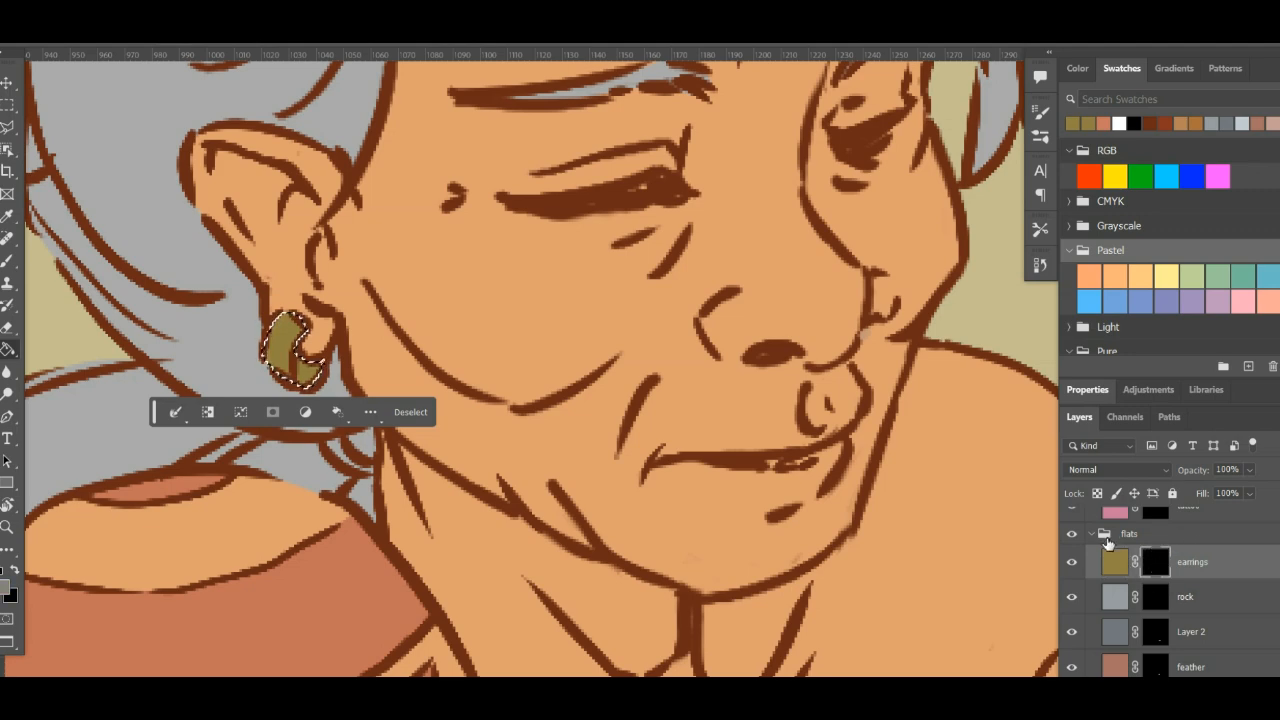
{"action": "key", "text": "ctrl+0"}
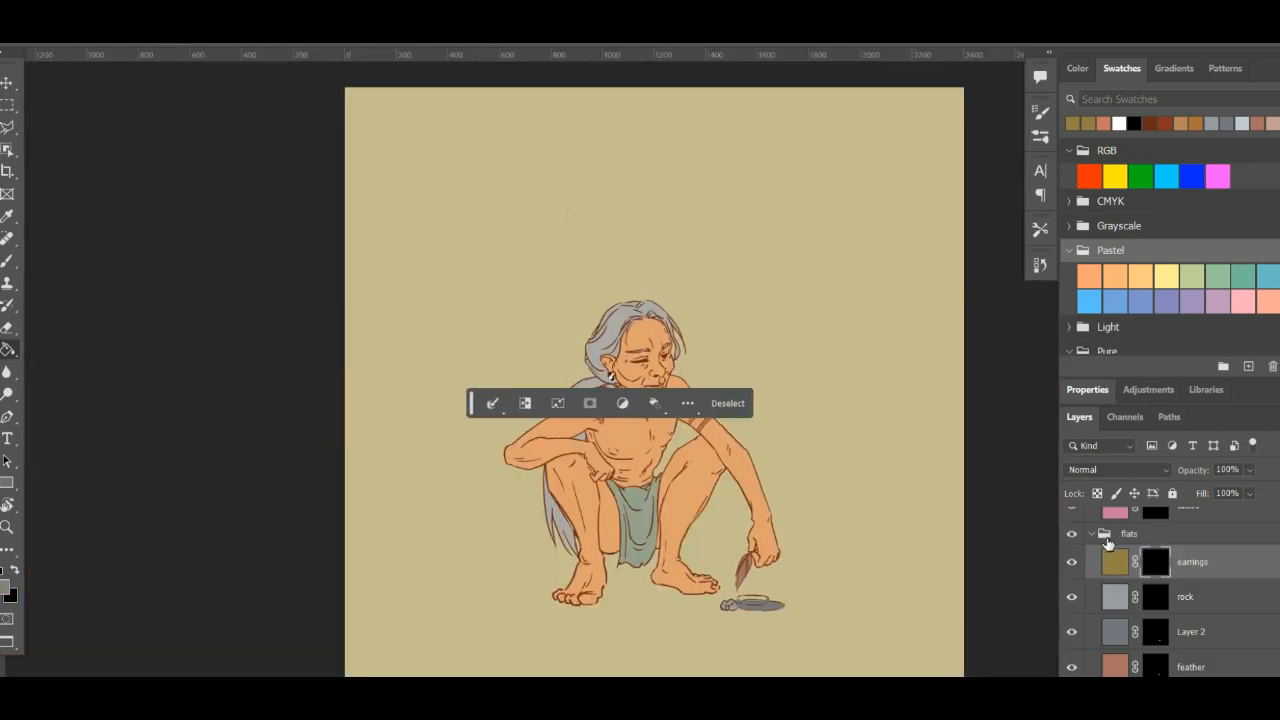
{"action": "key", "text": "ctrl+plus"}
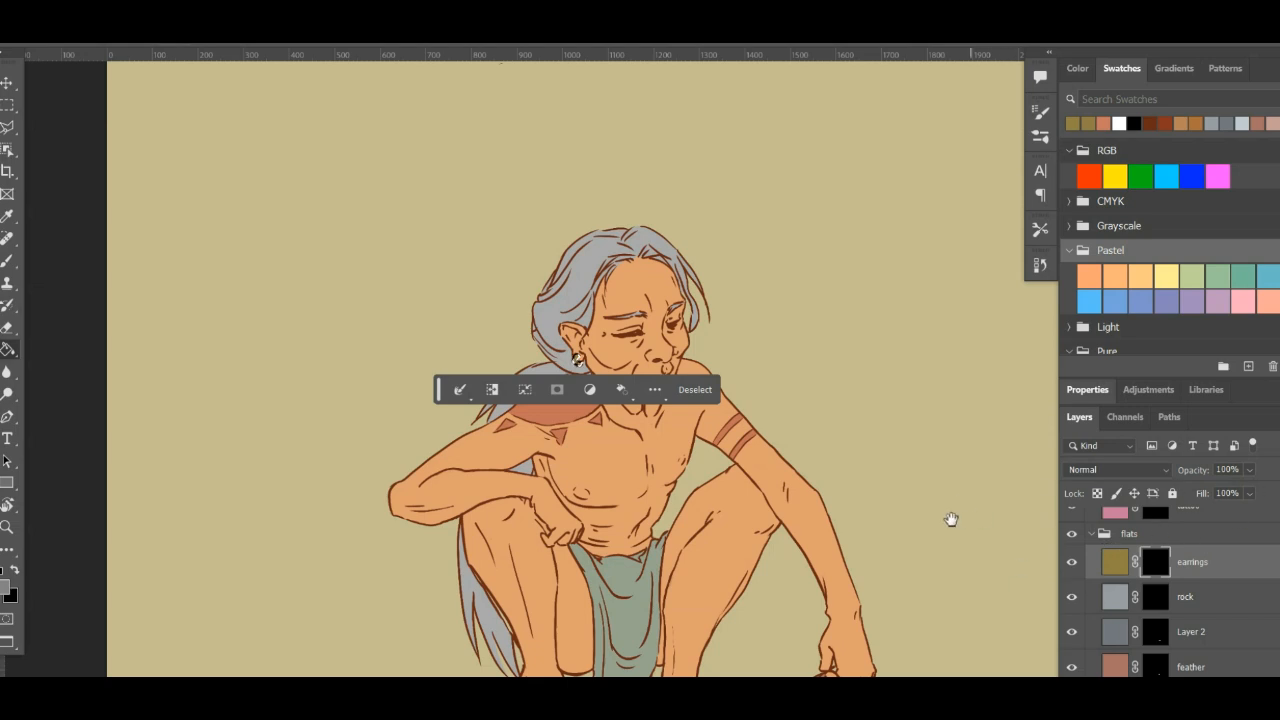
{"action": "key", "text": "ctrl+minus"}
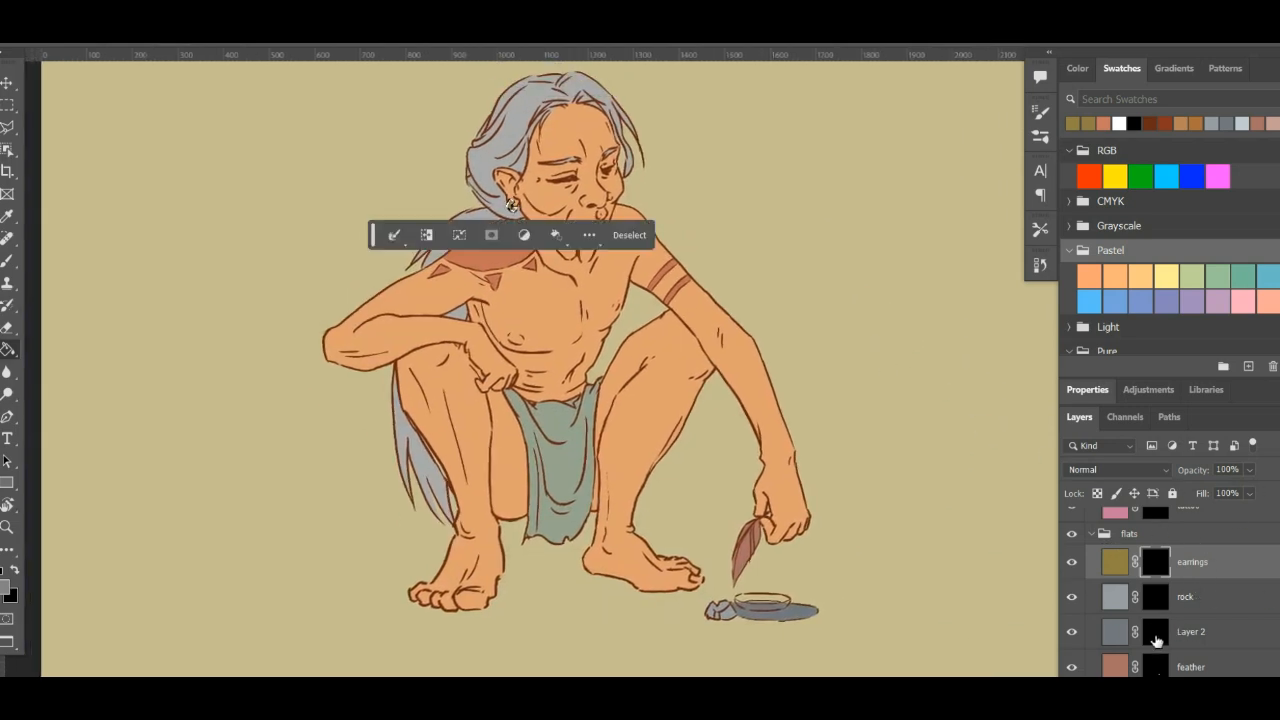
- Move the contextual task bar off the figure to the empty area below the feet
{"action": "left_click_drag", "start_coordinate": [373, 239], "coordinate": [398, 271]}
{"action": "left_click", "coordinate": [419, 267]}
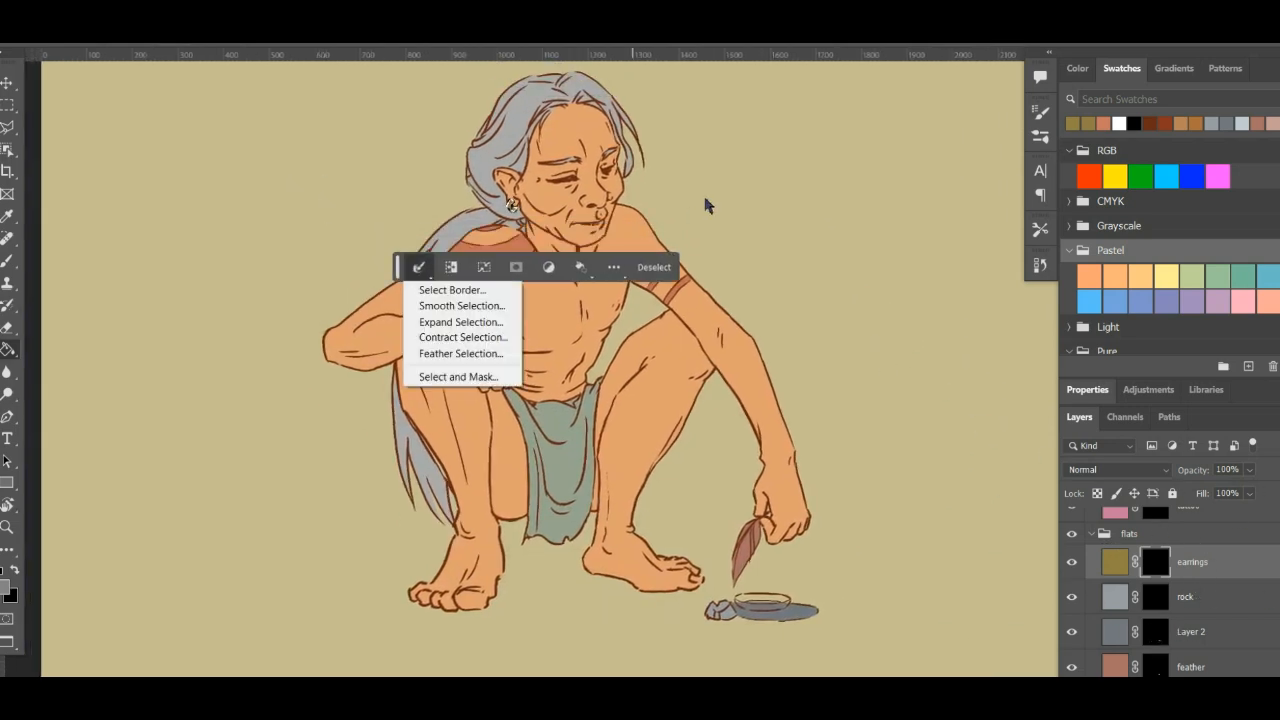
{"action": "left_click", "coordinate": [400, 267]}
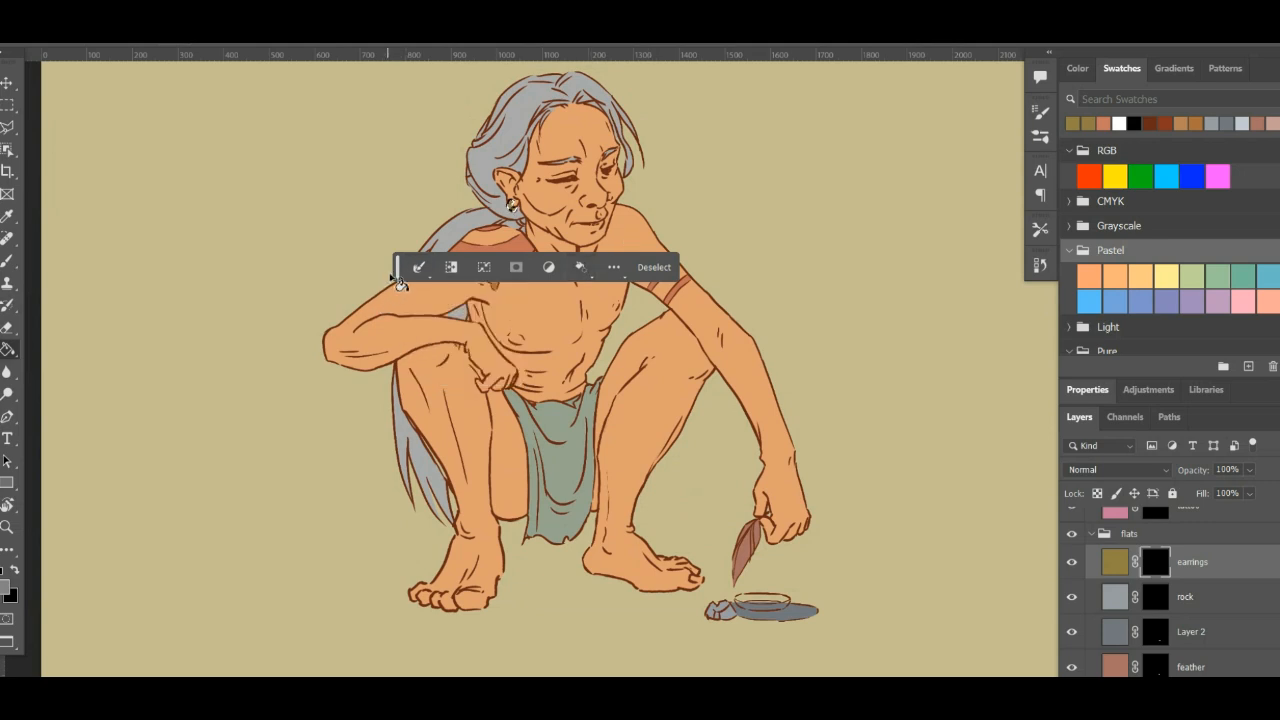
{"action": "left_click_drag", "start_coordinate": [400, 267], "coordinate": [634, 672]}
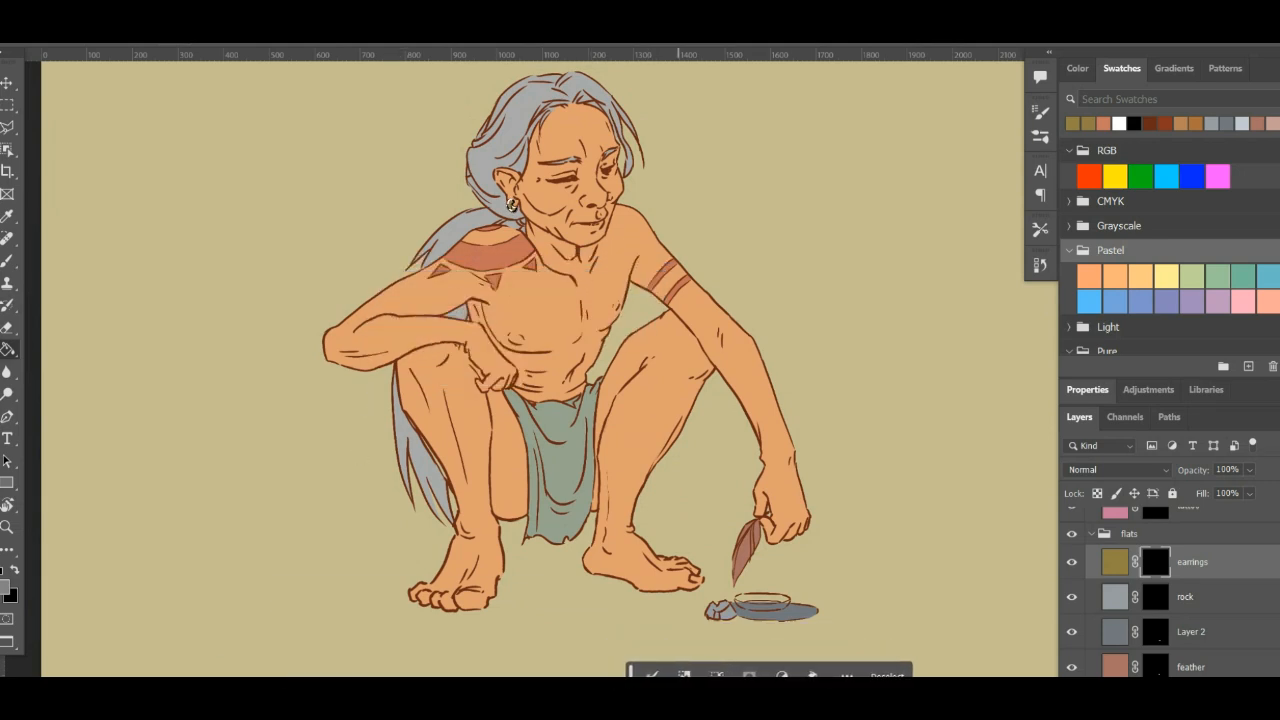
- Inspect the flat colour layers and the Work Path, and clear the earring selection
{"action": "scroll", "coordinate": [1190, 610], "scroll_direction": "down", "scroll_amount": 3}
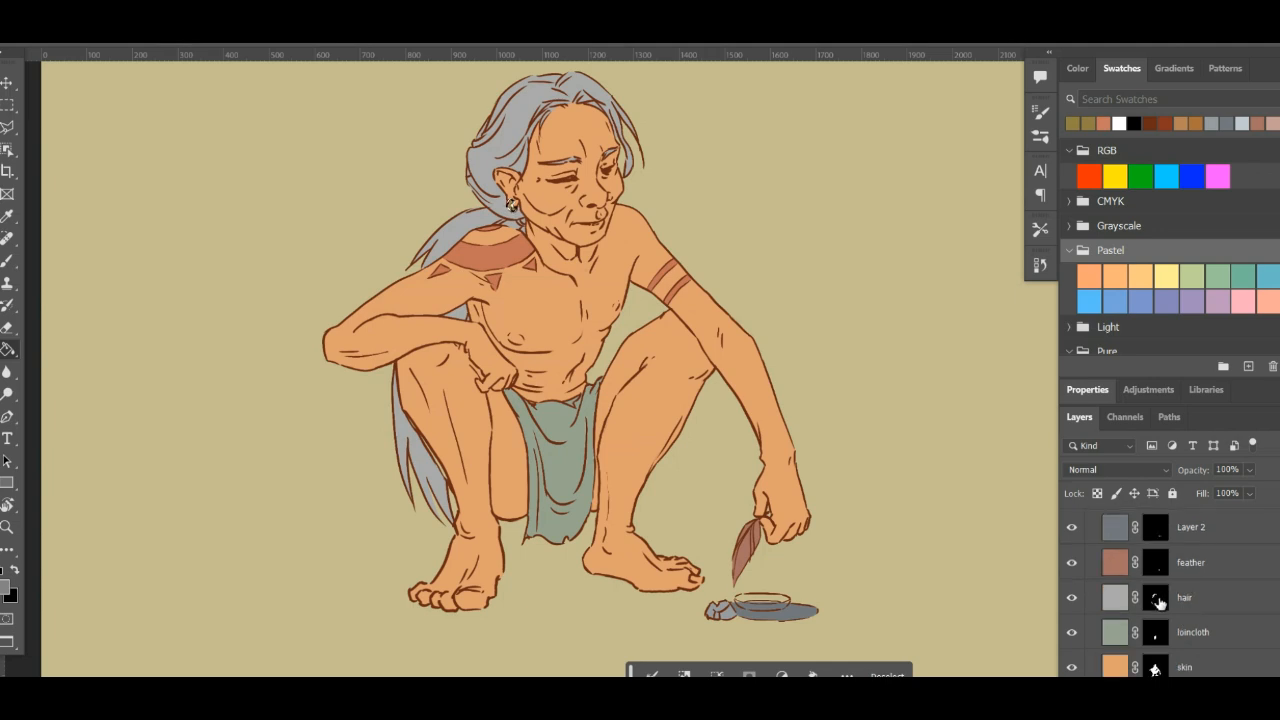
{"action": "left_click", "coordinate": [1169, 417]}
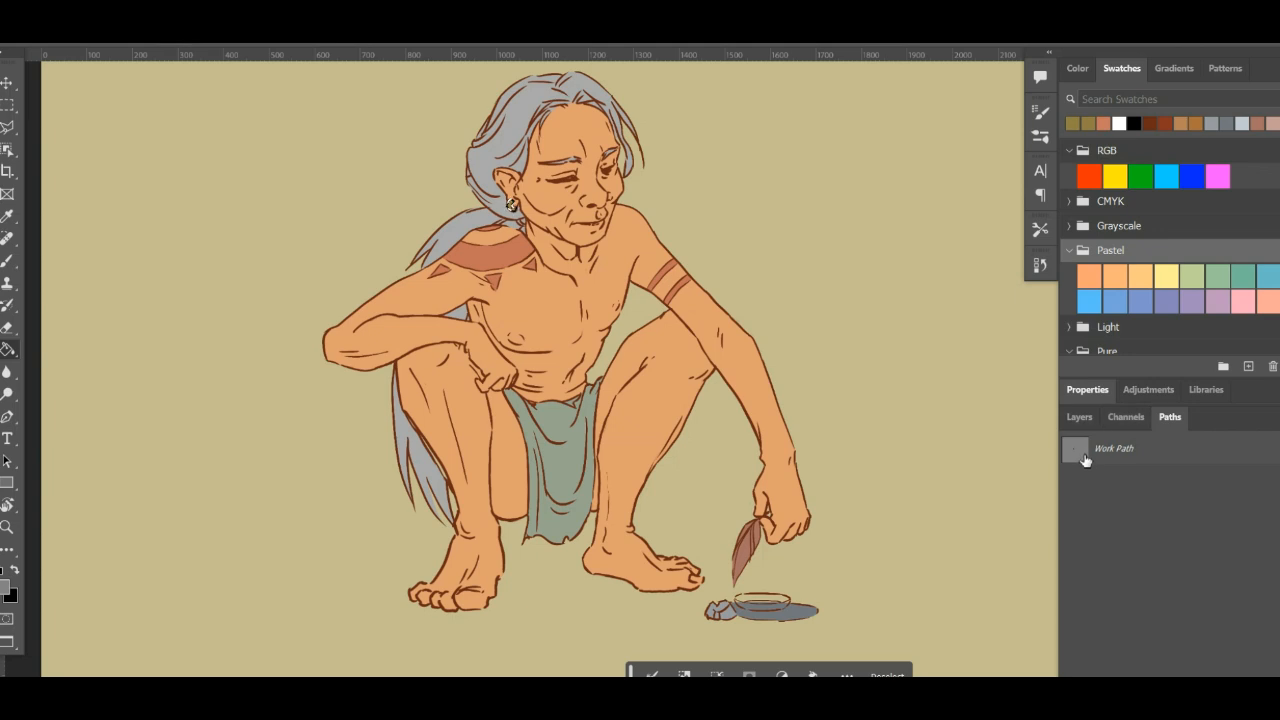
{"action": "key", "text": "ctrl+d"}
{"action": "left_click", "coordinate": [1080, 418]}
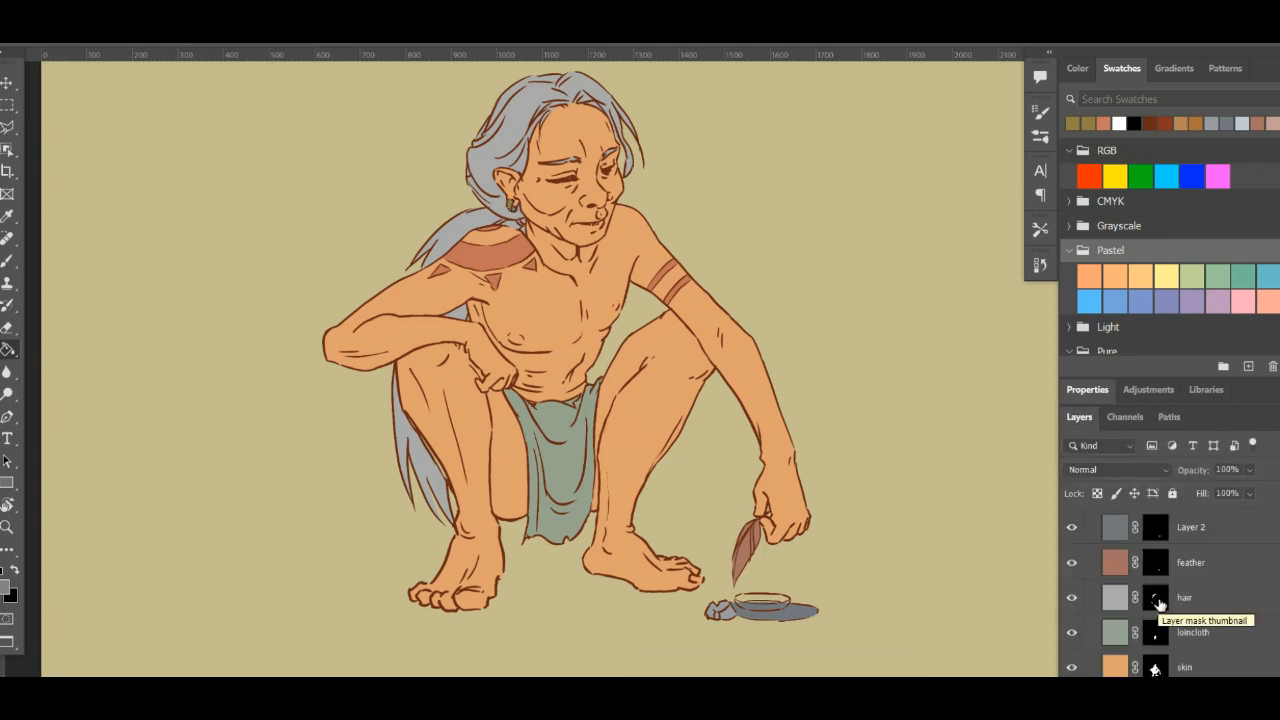
- Load the hair, skin, feather and Layer 2 masks as selections one after another to check them, clearing the selection at the end
{"action": "key", "text": "w"}
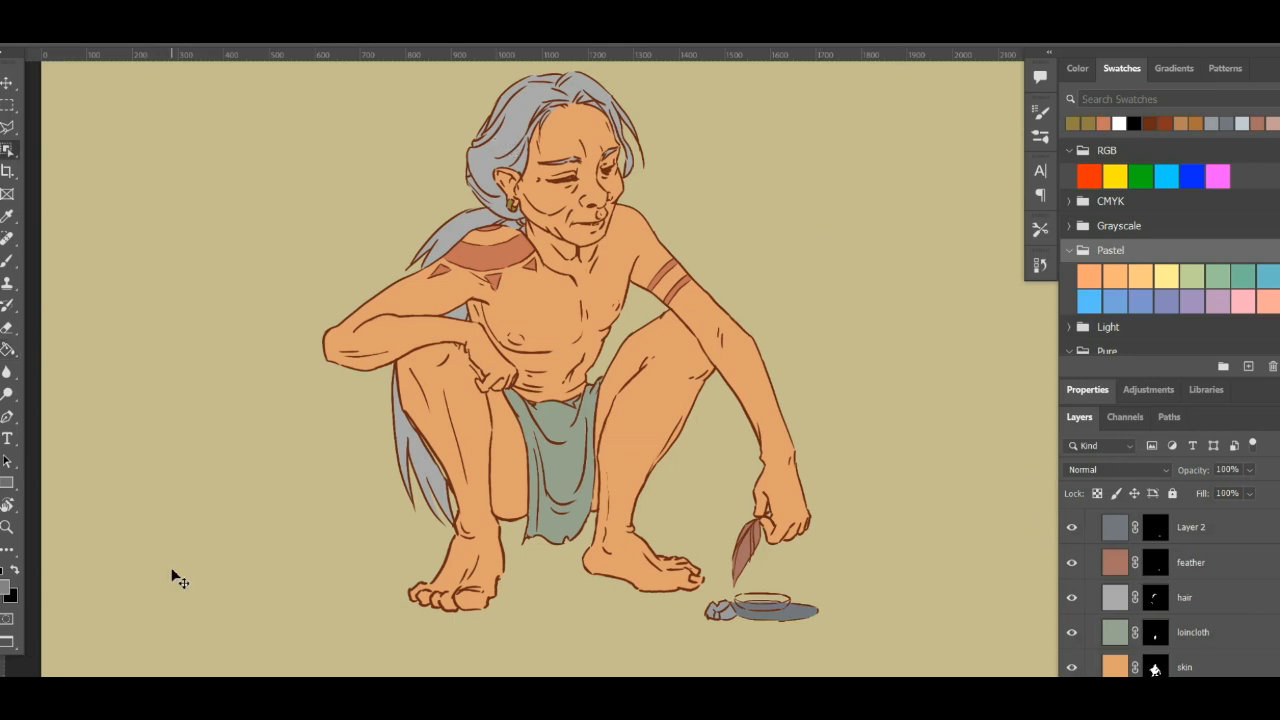
{"action": "left_click", "coordinate": [1158, 599], "text": "ctrl"}
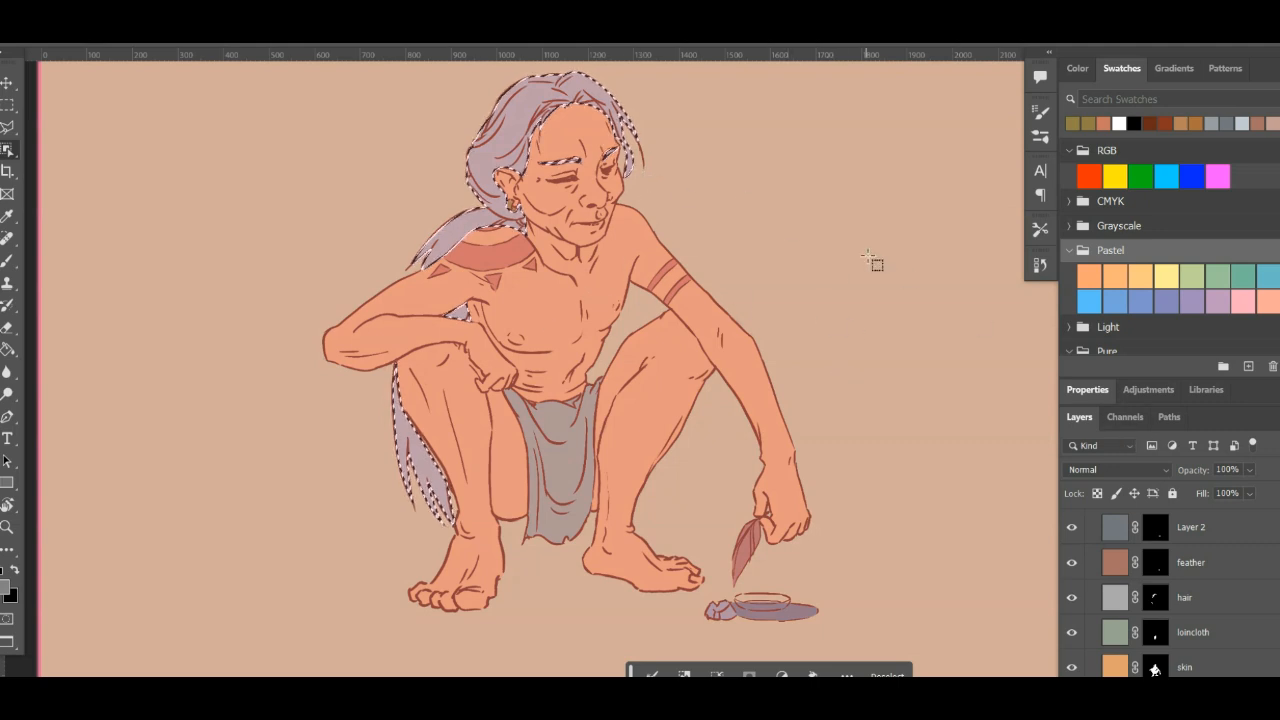
{"action": "key", "text": "ctrl+d"}
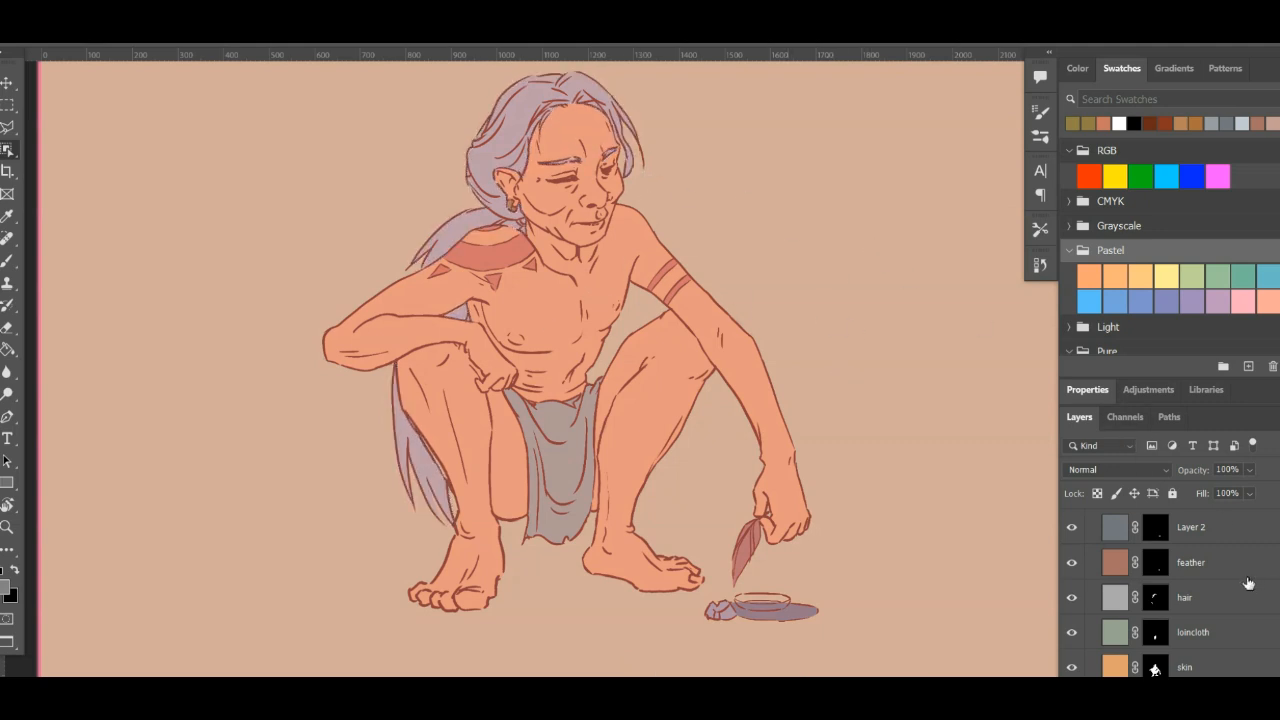
{"action": "left_click", "coordinate": [1157, 669], "text": "ctrl"}
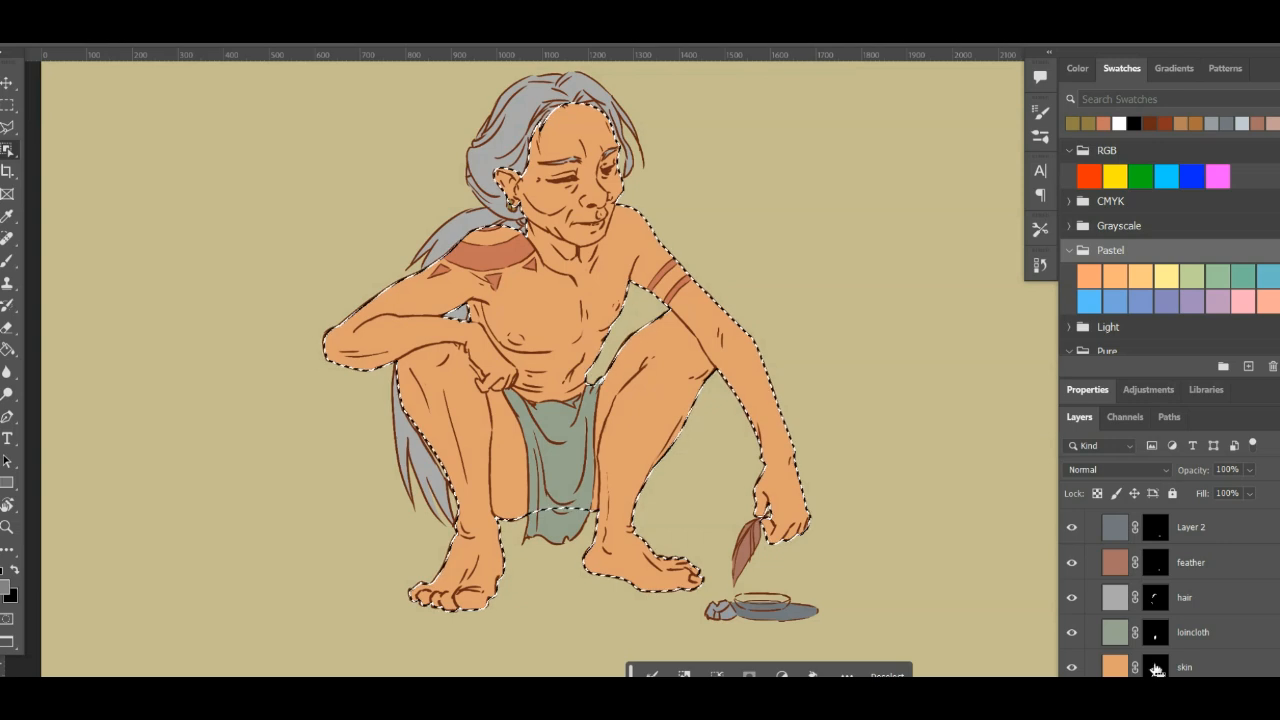
{"action": "key", "text": "ctrl+d"}
{"action": "left_click", "coordinate": [1160, 565], "text": "ctrl"}
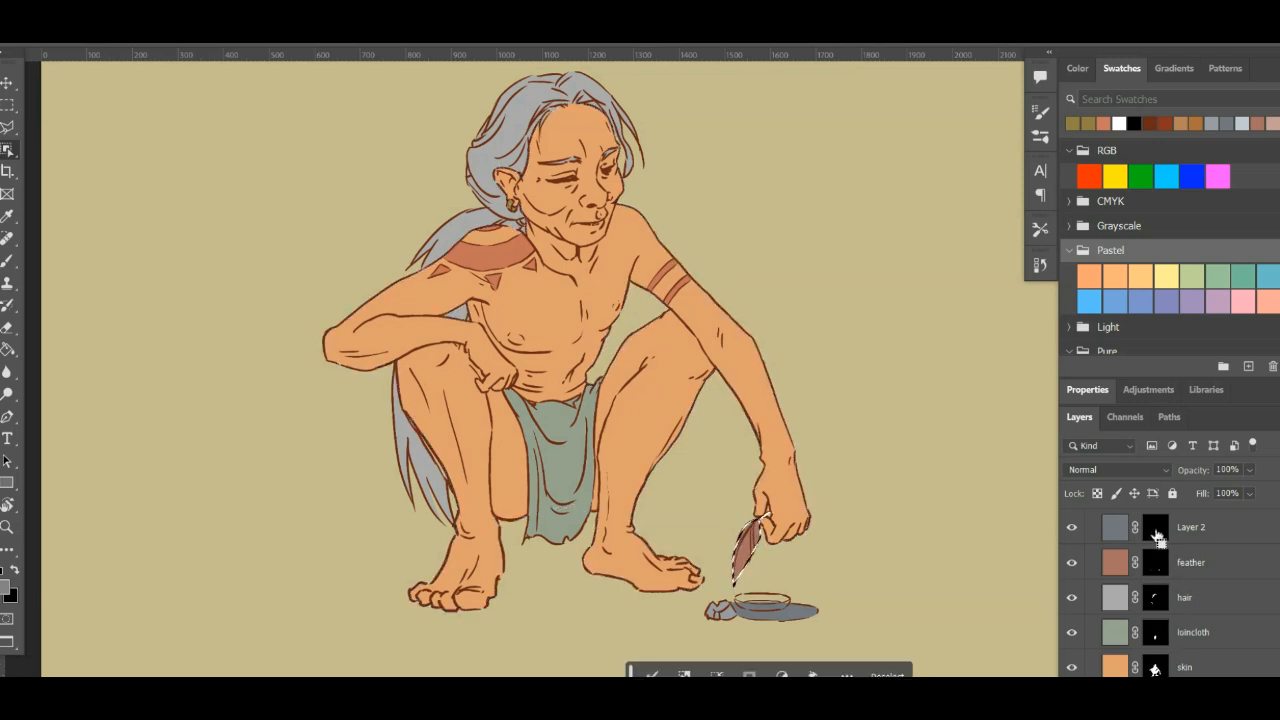
{"action": "left_click", "coordinate": [1156, 535], "text": "ctrl"}
{"action": "key", "text": "ctrl+d"}
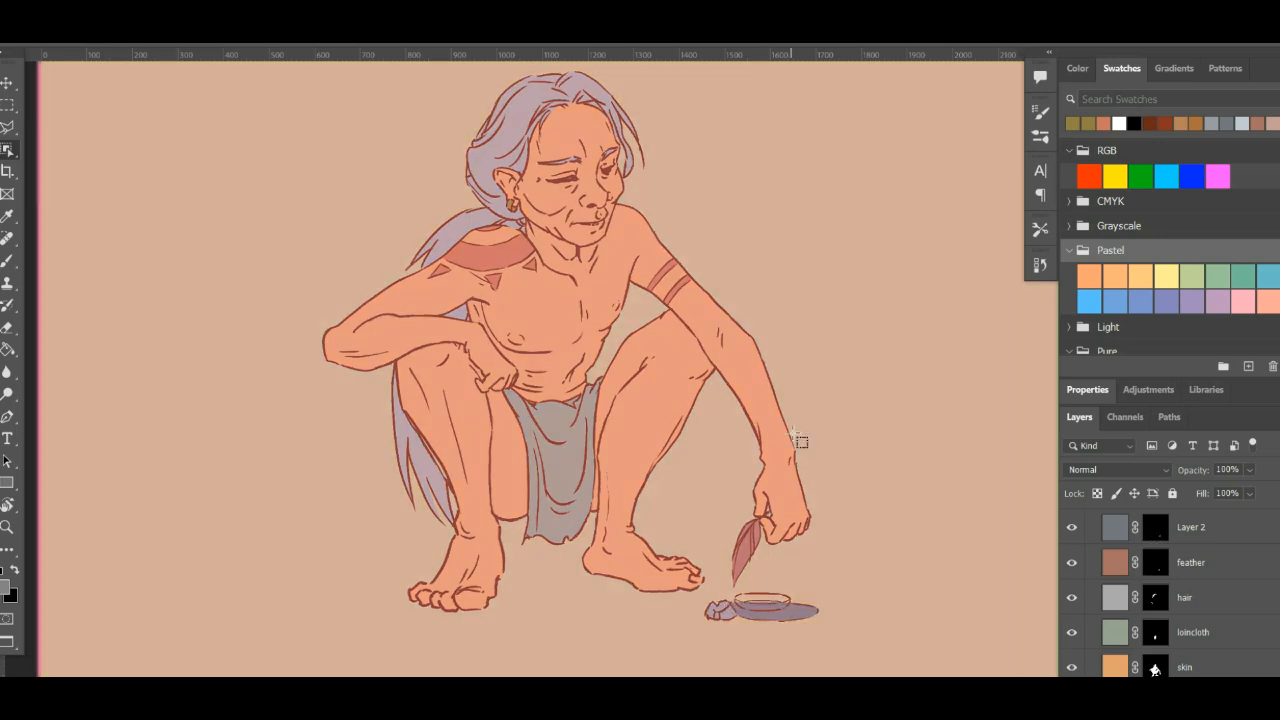
{"action": "key", "text": "v"}
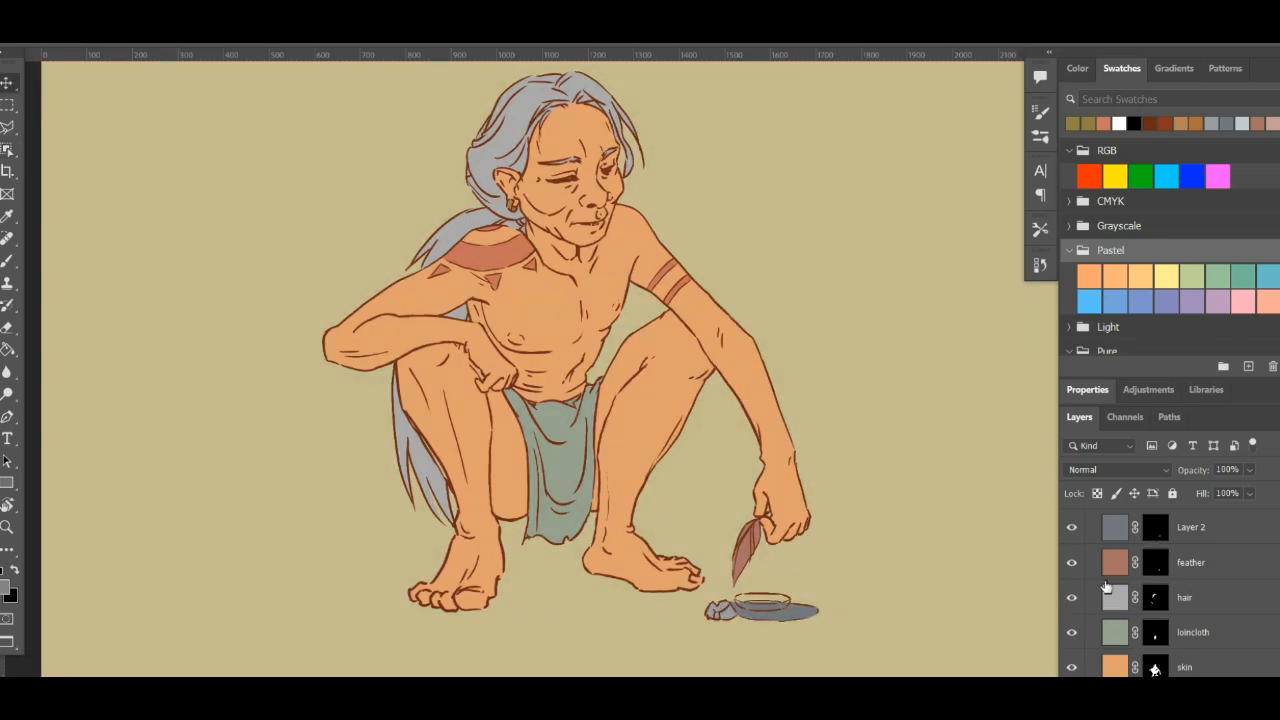
{"action": "scroll", "coordinate": [1203, 610], "scroll_direction": "up", "scroll_amount": 3}
{"action": "scroll", "coordinate": [1203, 612], "scroll_direction": "up", "scroll_amount": 1}
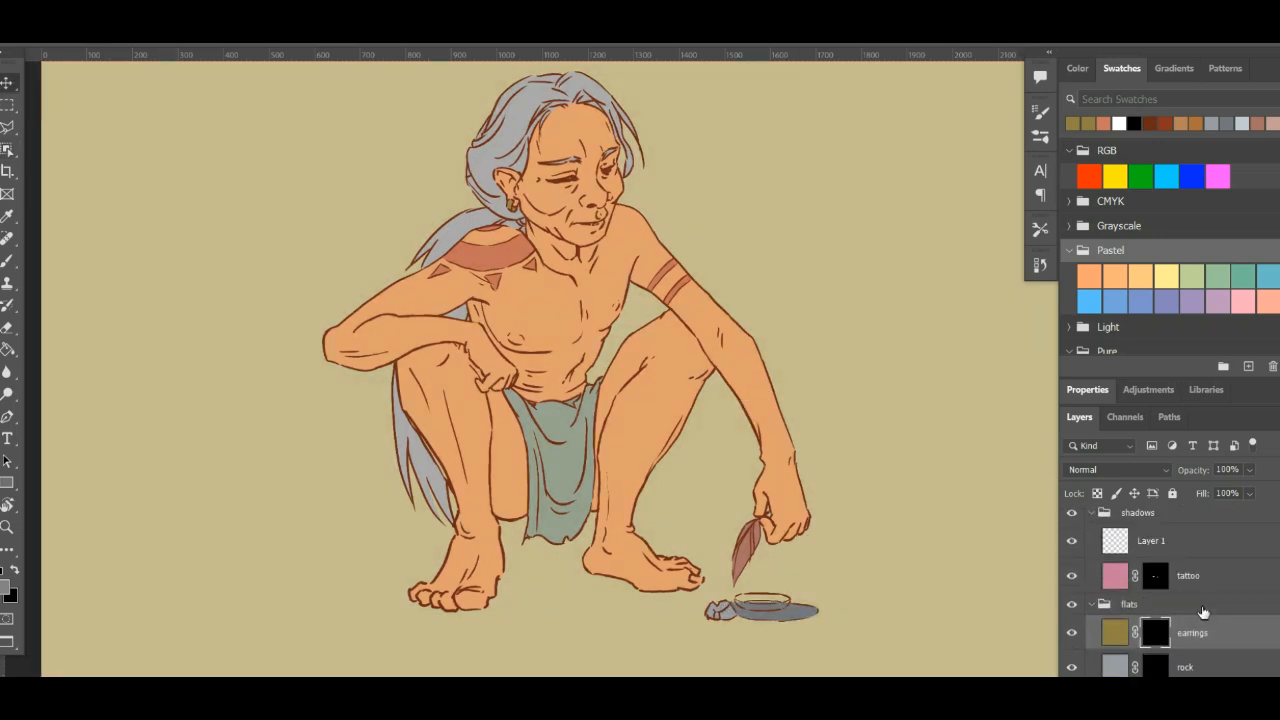
{"action": "scroll", "coordinate": [1203, 612], "scroll_direction": "up", "scroll_amount": 1}
{"action": "scroll", "coordinate": [1203, 612], "scroll_direction": "down", "scroll_amount": 2}
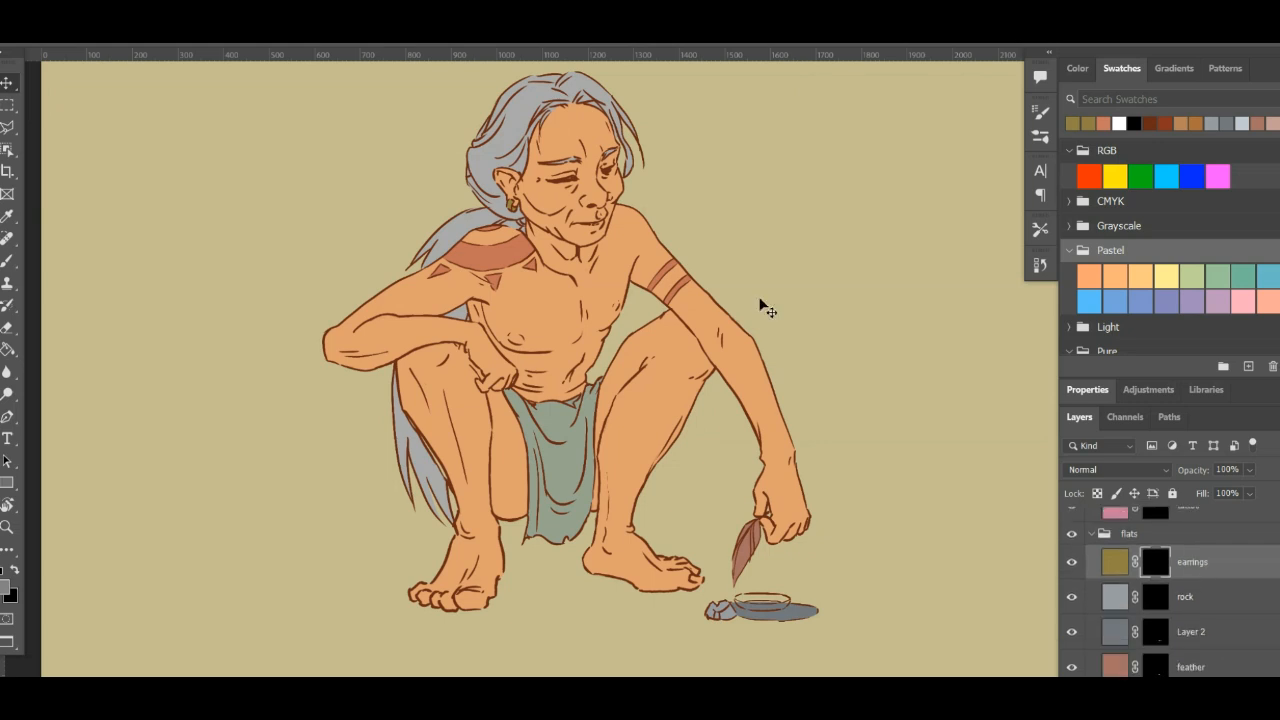
- Look through the layer stack from the tattoo layer down to the background, comparing each flat colour layer with the figure
{"action": "scroll", "coordinate": [1203, 612], "scroll_direction": "down", "scroll_amount": 2}
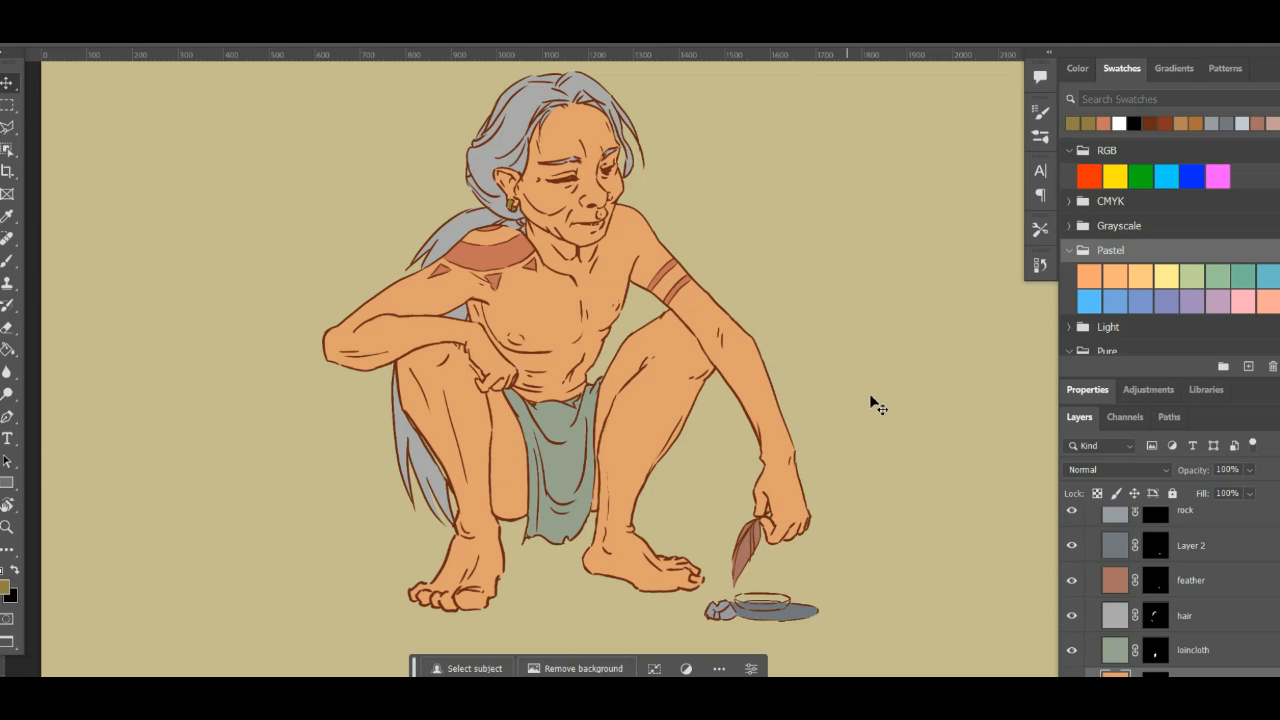
{"action": "scroll", "coordinate": [1184, 612], "scroll_direction": "up", "scroll_amount": 1}
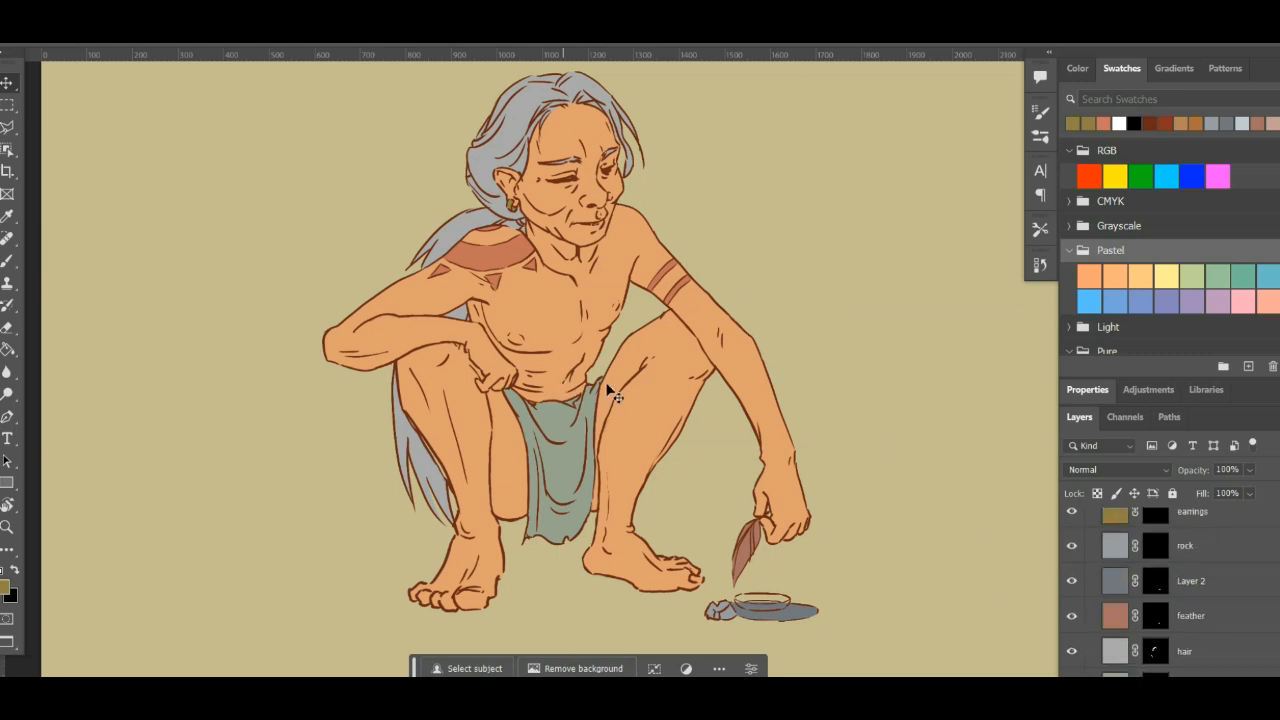
{"action": "scroll", "coordinate": [1200, 580], "scroll_direction": "up", "scroll_amount": 2}
{"action": "scroll", "coordinate": [1200, 577], "scroll_direction": "down", "scroll_amount": 3}
{"action": "scroll", "coordinate": [1199, 577], "scroll_direction": "down", "scroll_amount": 2}
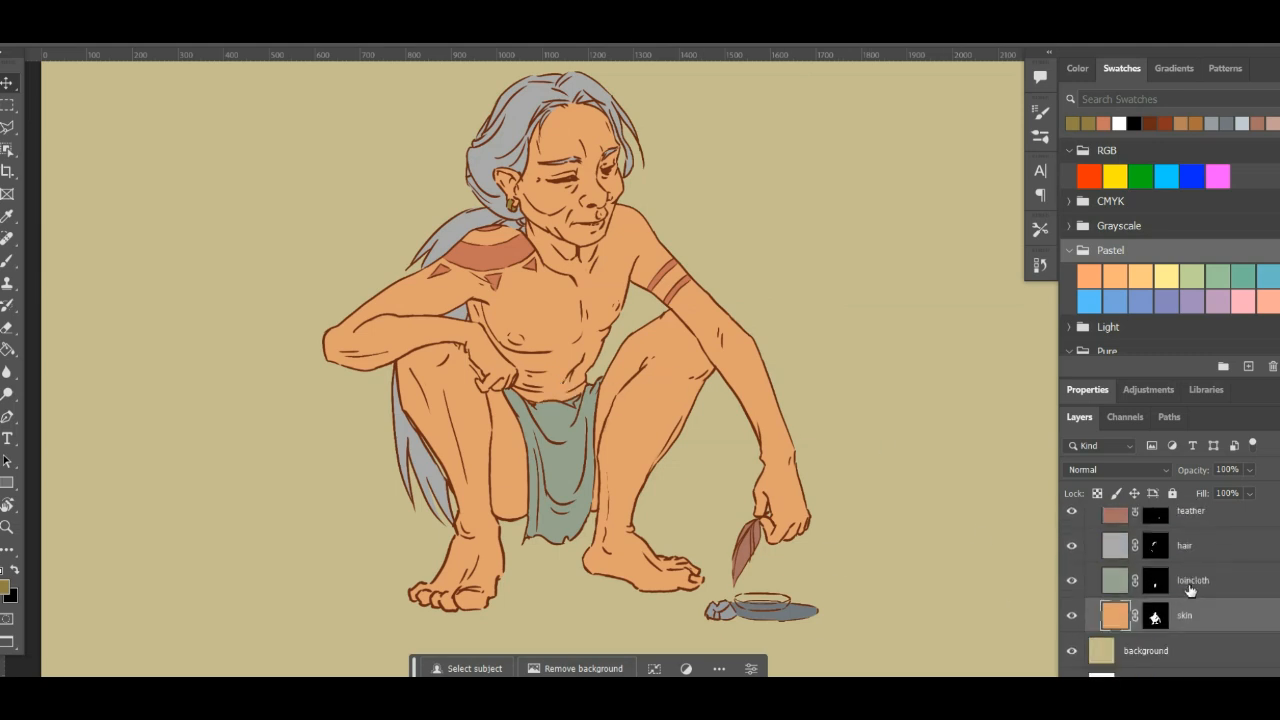
{"action": "scroll", "coordinate": [1197, 610], "scroll_direction": "up", "scroll_amount": 2}
{"action": "scroll", "coordinate": [1205, 655], "scroll_direction": "up", "scroll_amount": 1}
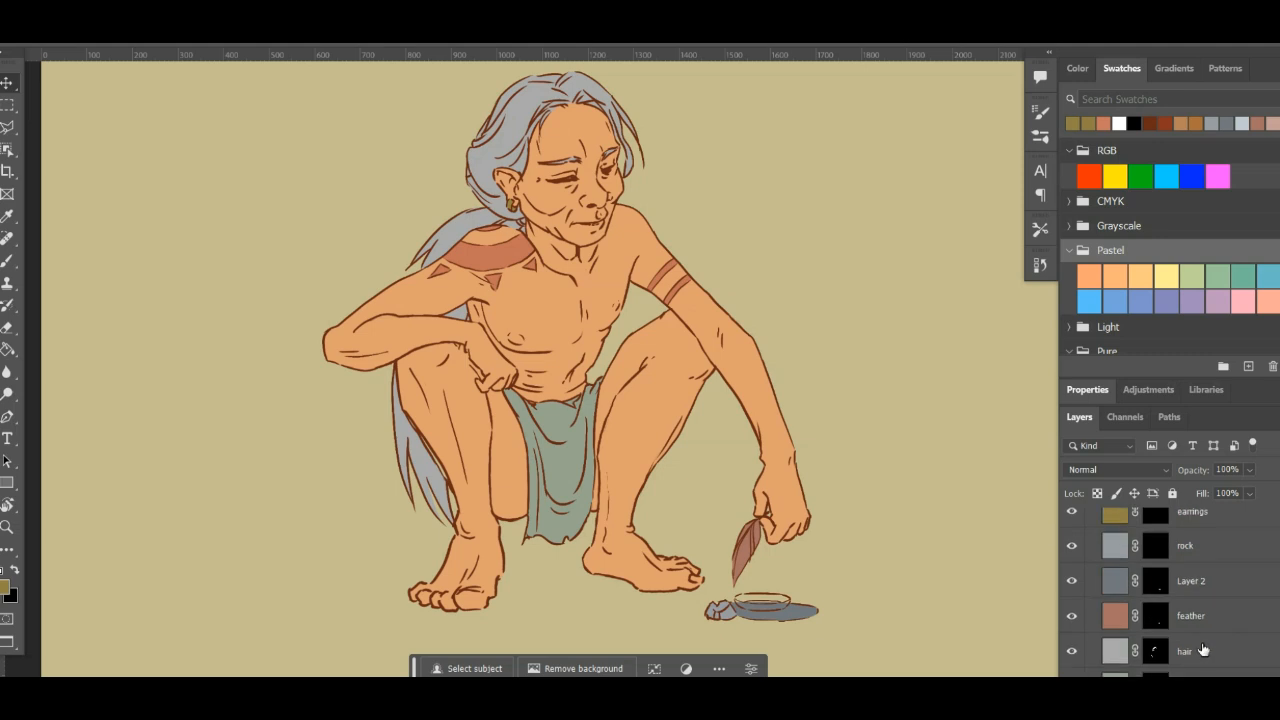
{"action": "scroll", "coordinate": [1202, 638], "scroll_direction": "up", "scroll_amount": 1}
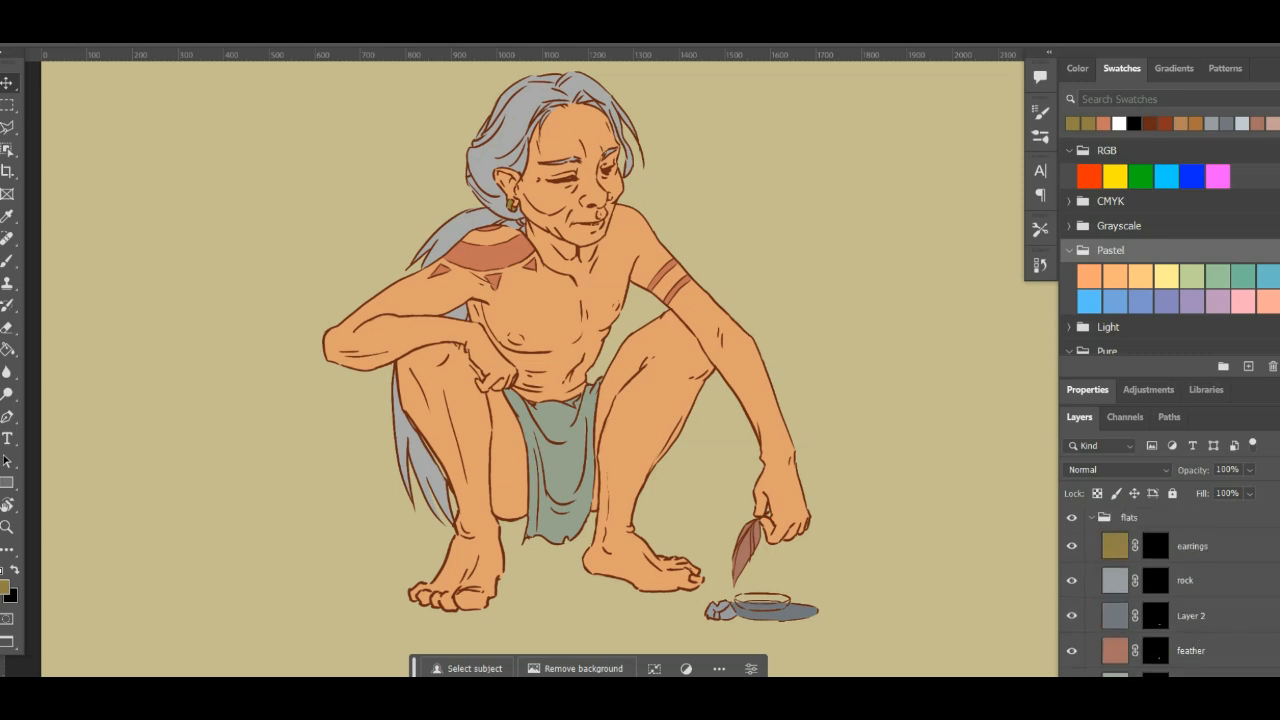
{"action": "scroll", "coordinate": [1155, 620], "scroll_direction": "up", "scroll_amount": 1}
{"action": "scroll", "coordinate": [1155, 620], "scroll_direction": "down", "scroll_amount": 5}
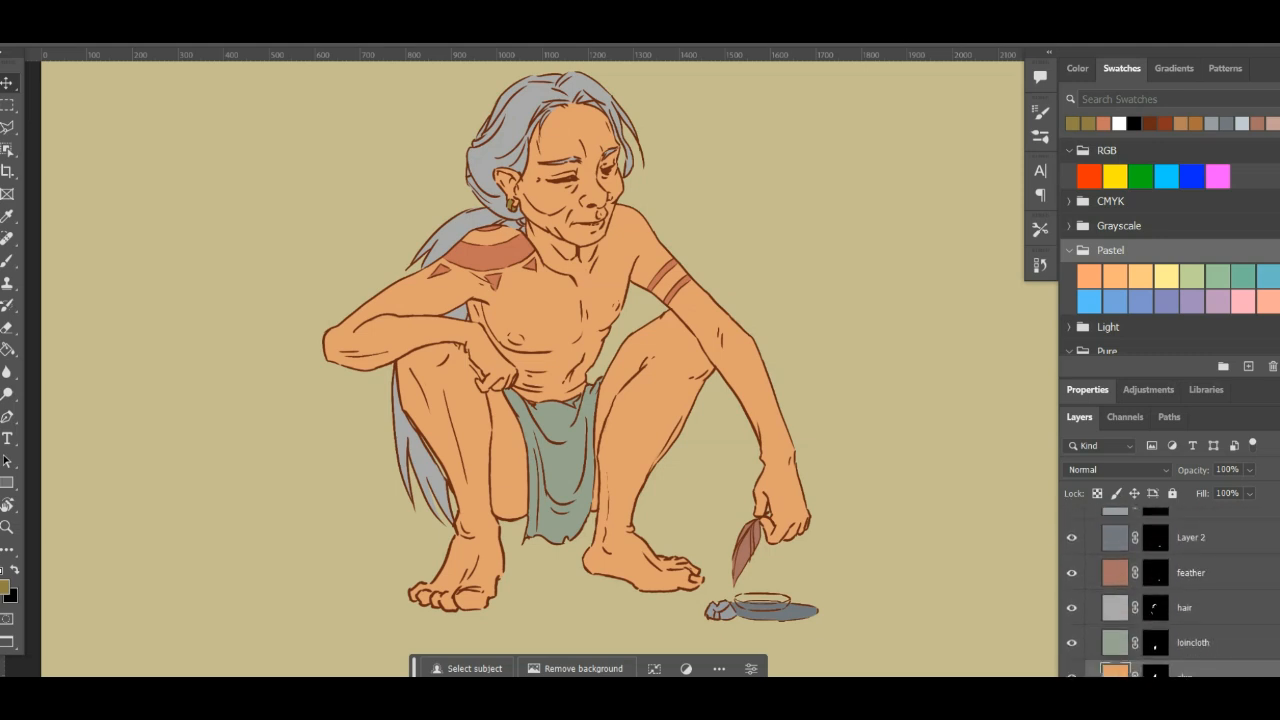
{"action": "scroll", "coordinate": [1155, 620], "scroll_direction": "up", "scroll_amount": 4}
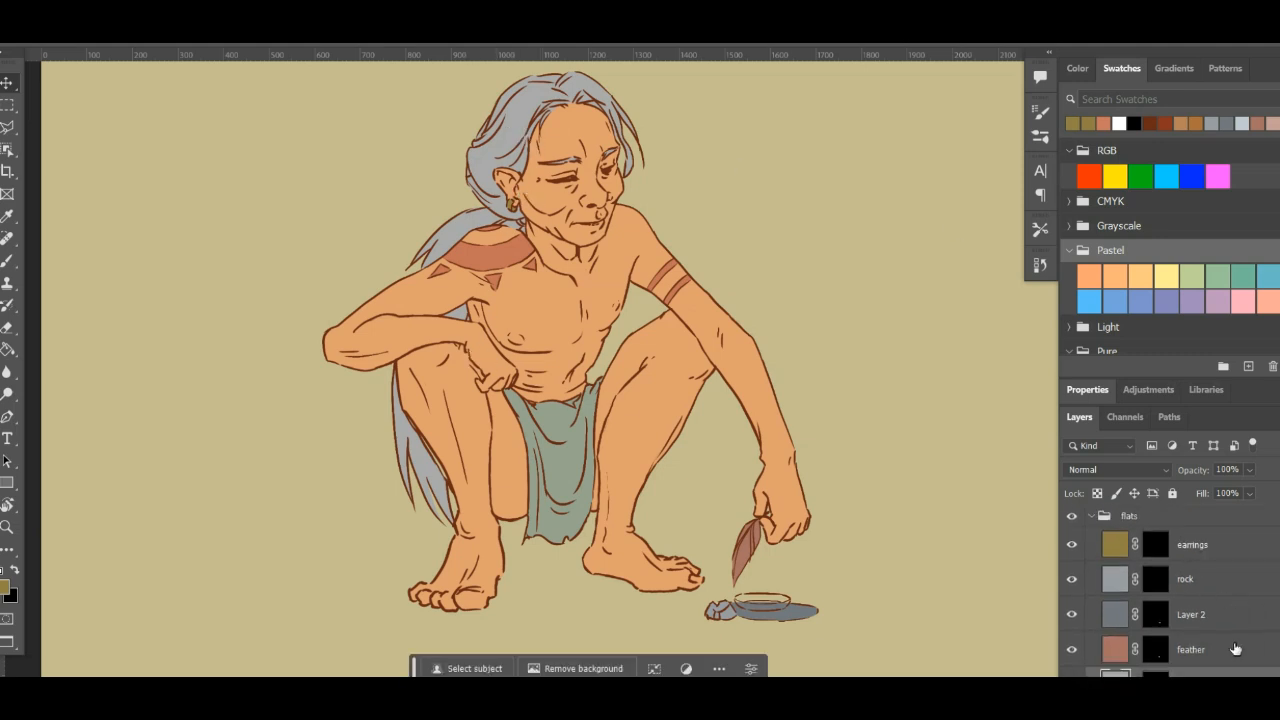
{"action": "scroll", "coordinate": [1155, 620], "scroll_direction": "down", "scroll_amount": 4}
{"action": "scroll", "coordinate": [1155, 620], "scroll_direction": "up", "scroll_amount": 6}
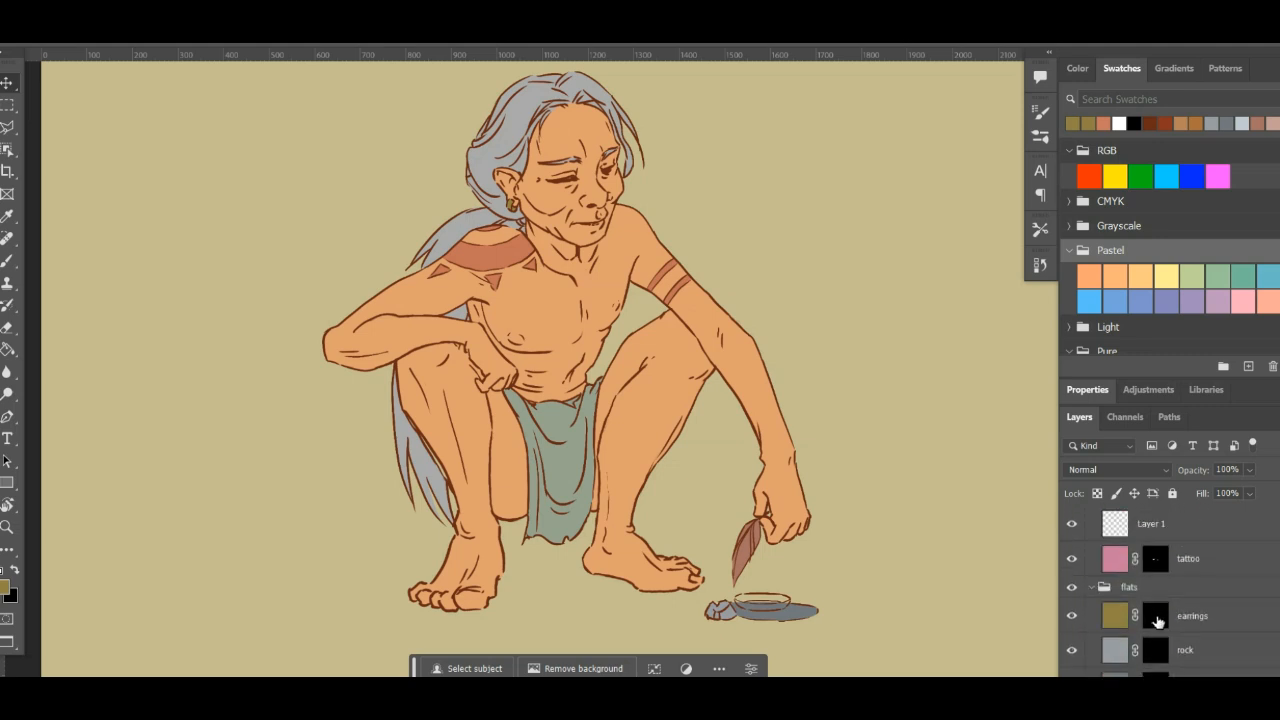
{"action": "scroll", "coordinate": [1157, 620], "scroll_direction": "down", "scroll_amount": 1}
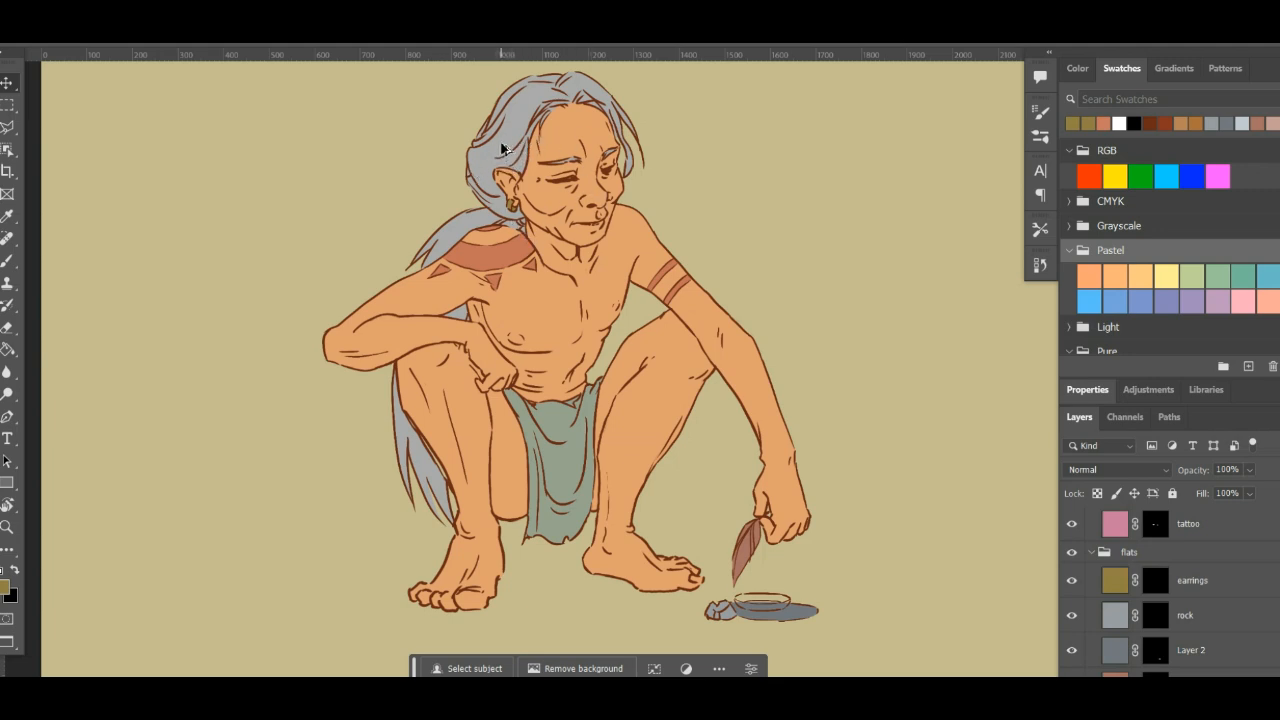
{"action": "scroll", "coordinate": [1198, 564], "scroll_direction": "down", "scroll_amount": 1}
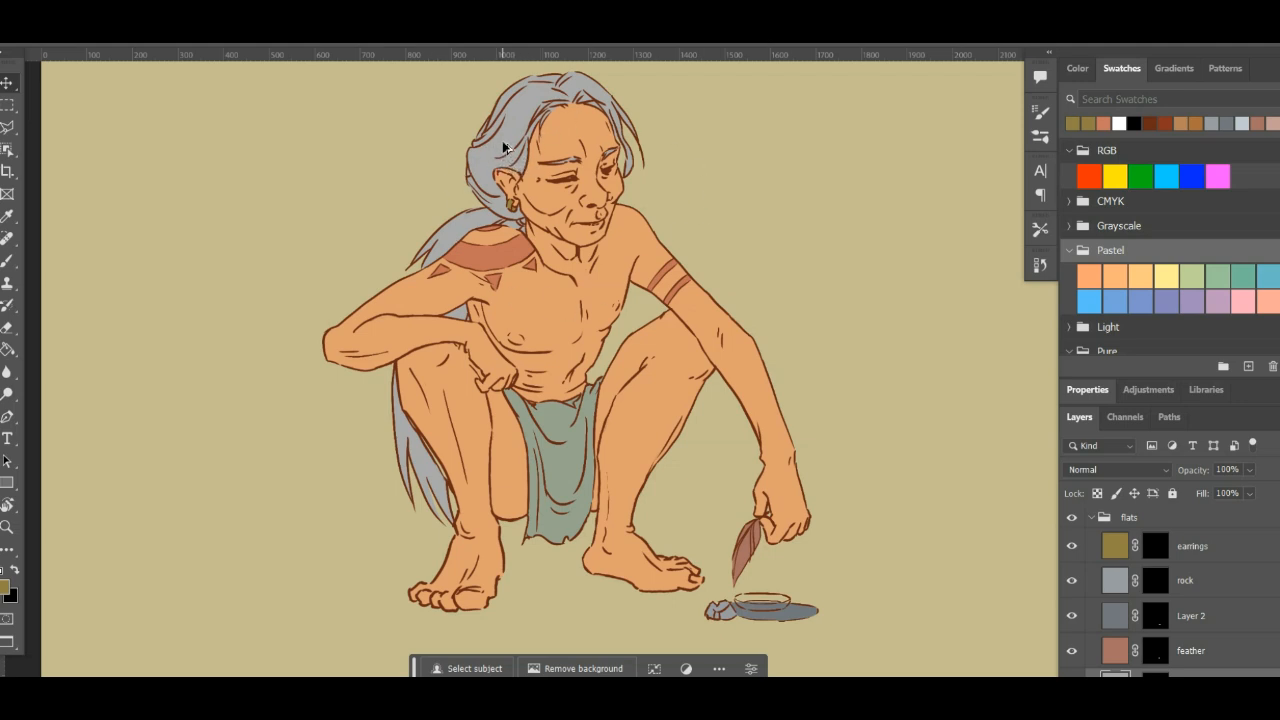
{"action": "scroll", "coordinate": [1192, 624], "scroll_direction": "down", "scroll_amount": 2}
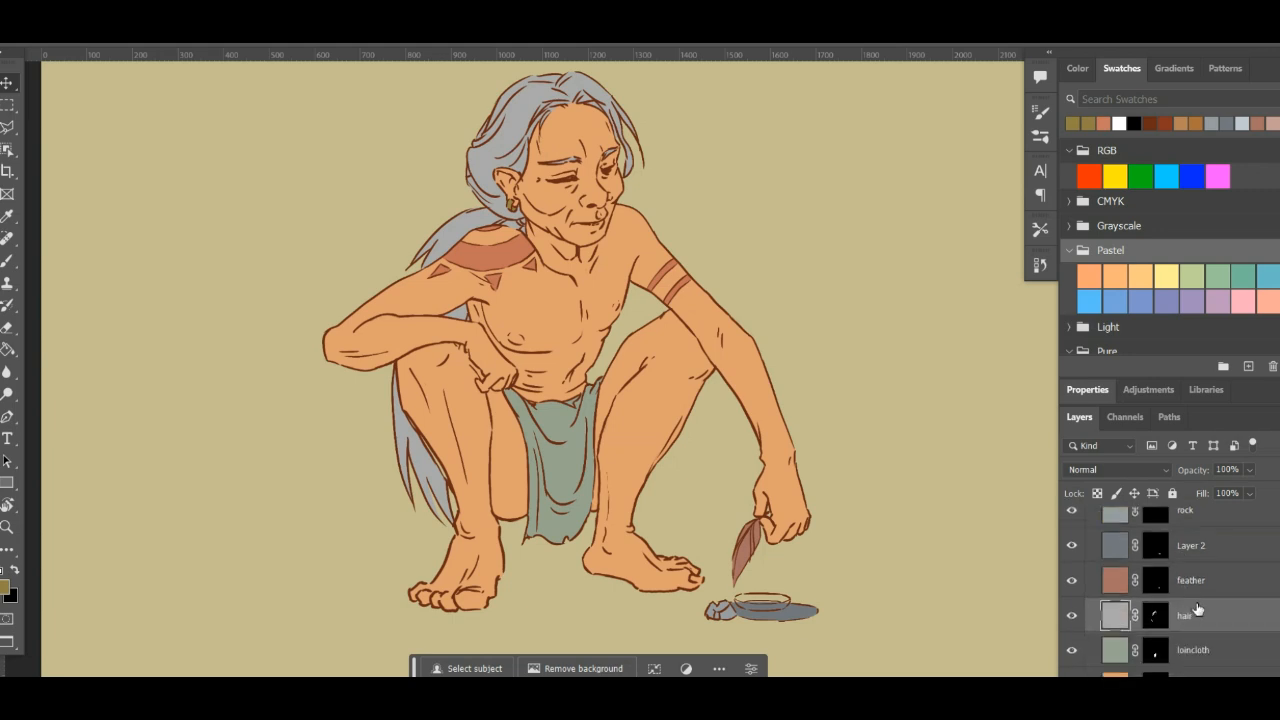
- Select the skin, loincloth and tattoo layers one after another to check which part of the figure each one colours
{"action": "left_click", "coordinate": [604, 277], "text": "ctrl"}
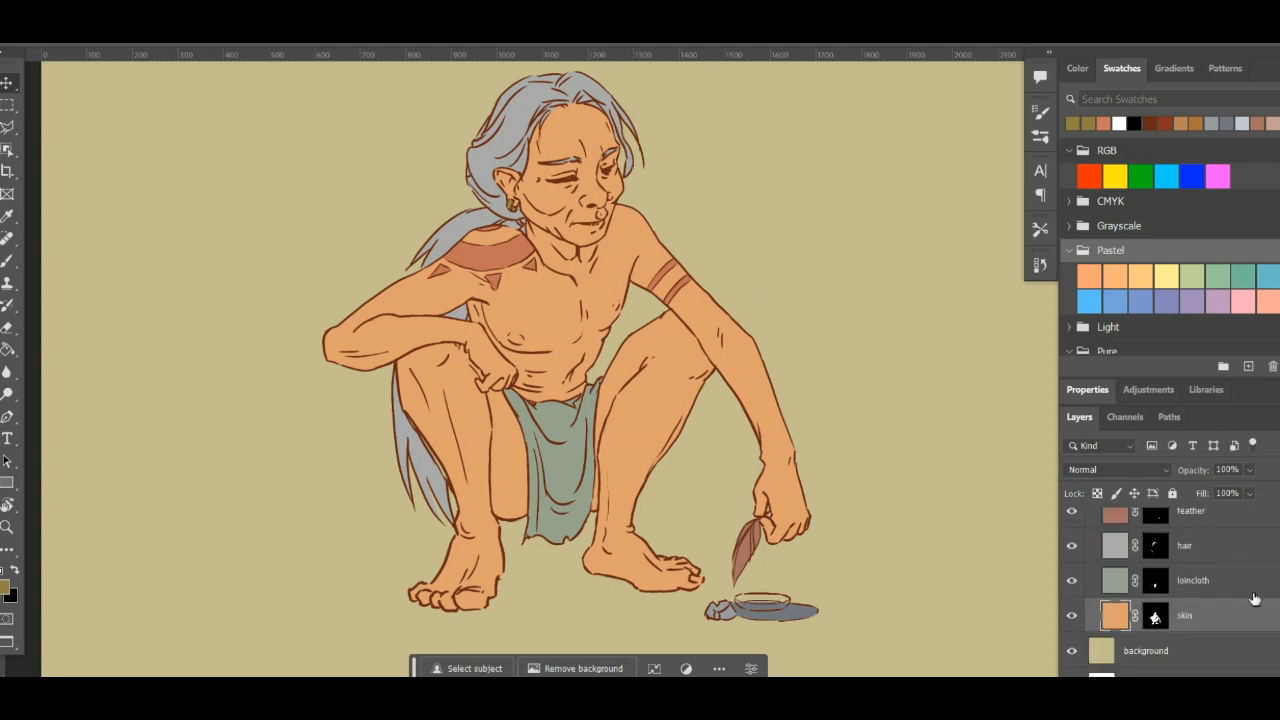
{"action": "scroll", "coordinate": [1239, 591], "scroll_direction": "down", "scroll_amount": 2}
{"action": "left_click", "coordinate": [573, 476], "text": "ctrl"}
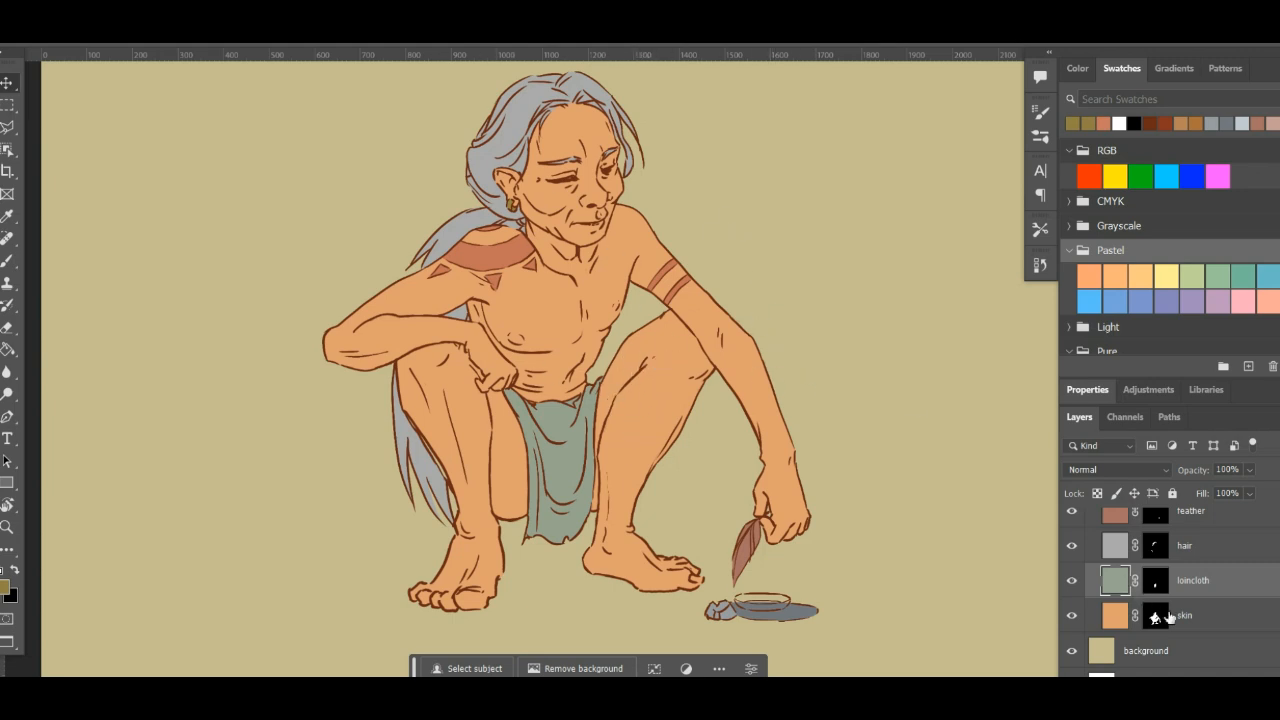
{"action": "scroll", "coordinate": [1184, 628], "scroll_direction": "up", "scroll_amount": 2}
{"action": "scroll", "coordinate": [1184, 625], "scroll_direction": "up", "scroll_amount": 4}
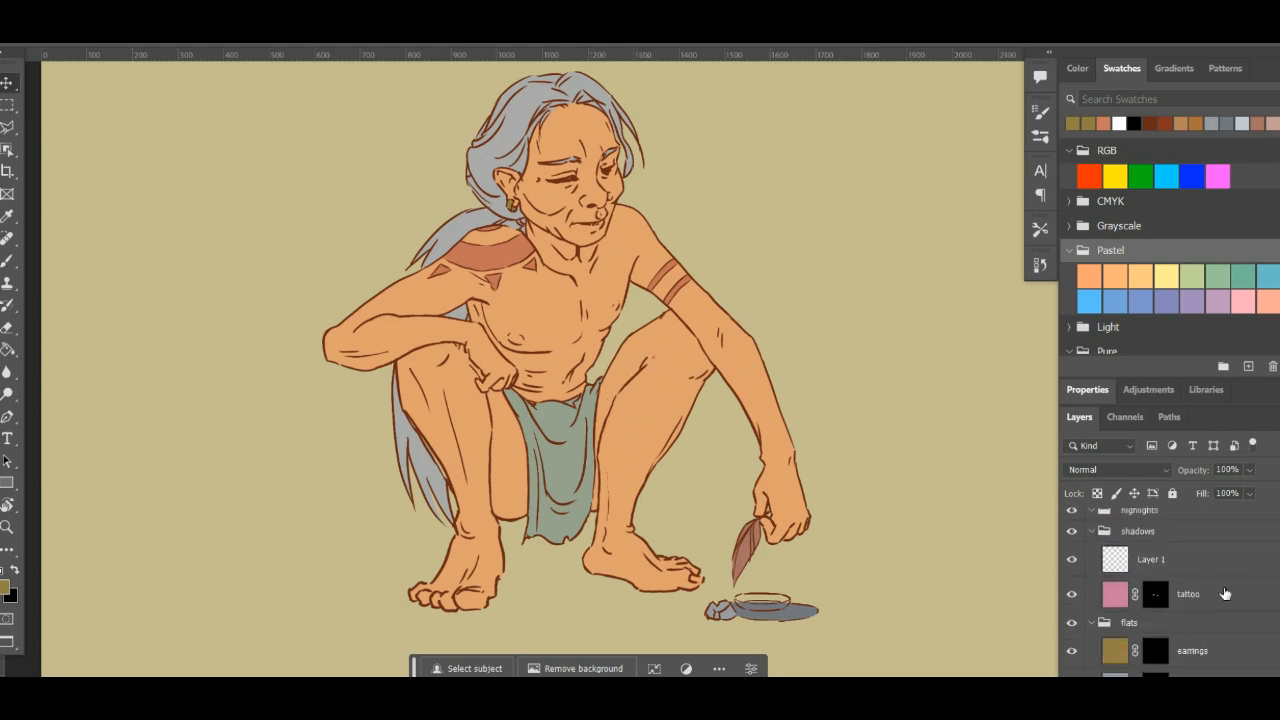
{"action": "left_click", "coordinate": [1185, 594]}
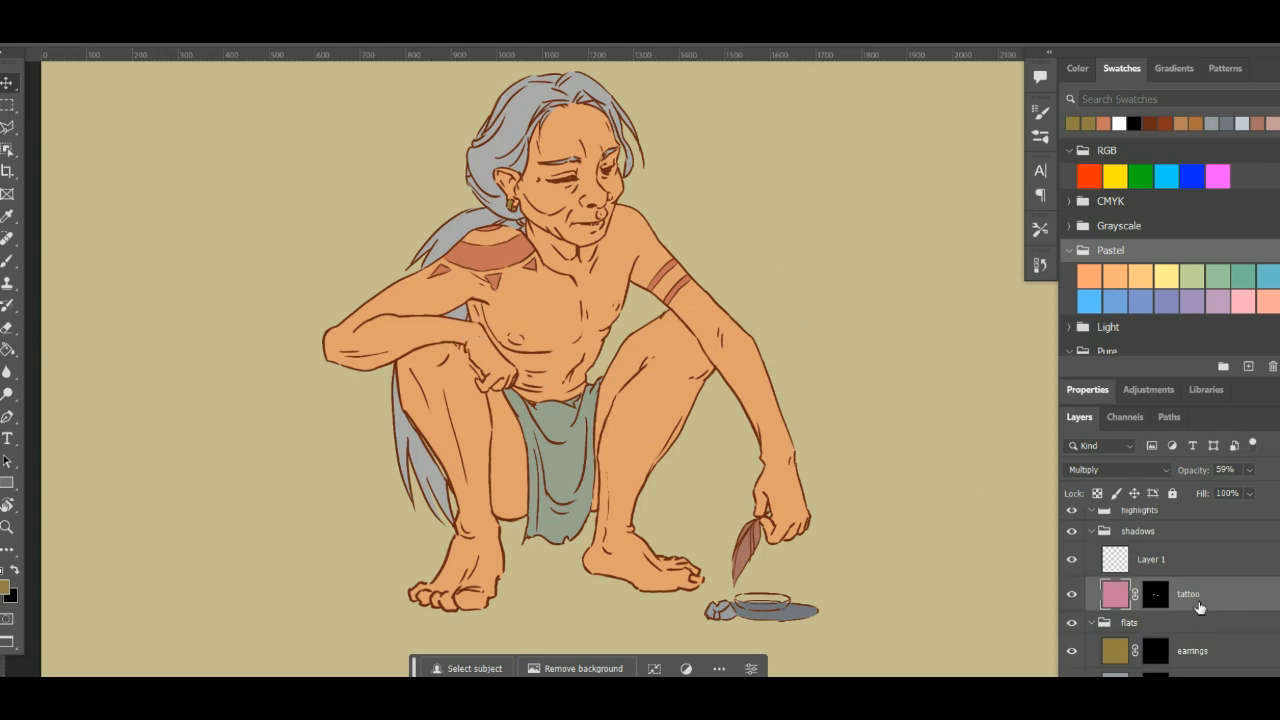
{"action": "scroll", "coordinate": [1196, 602], "scroll_direction": "up", "scroll_amount": 1}
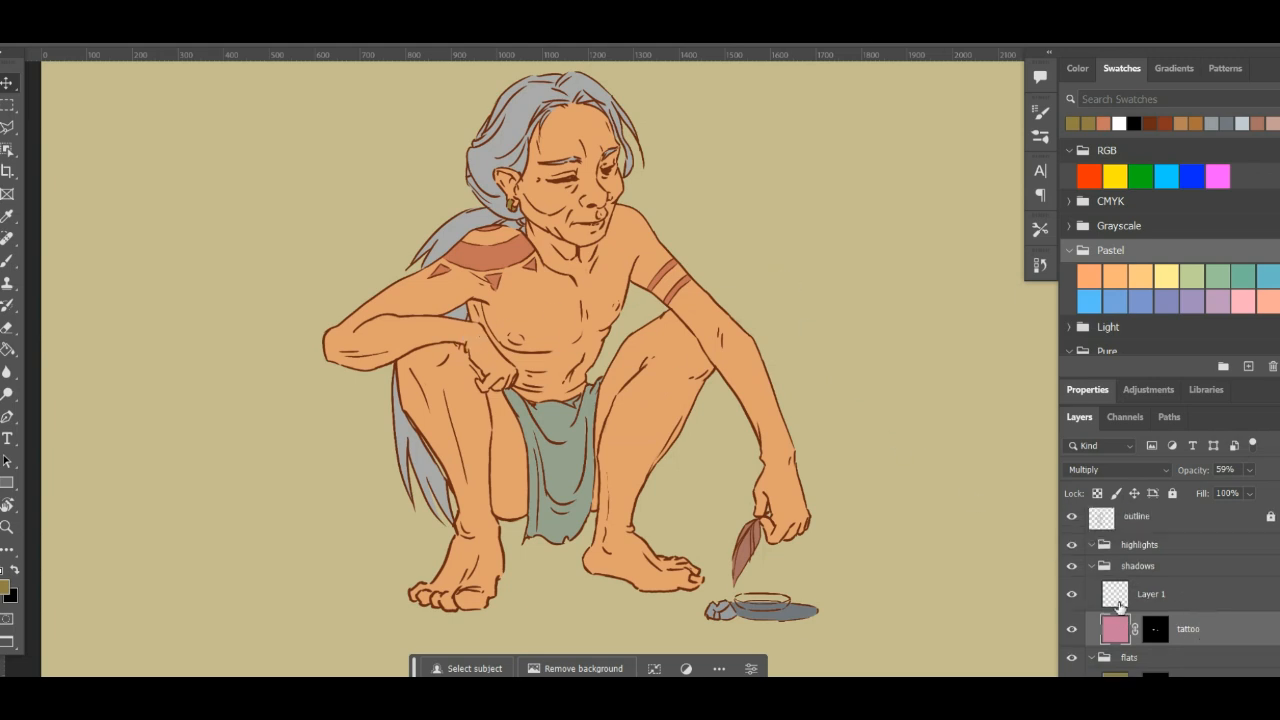
- Select the earrings layer and look through the layers below it in the flats group
{"action": "scroll", "coordinate": [1034, 600], "scroll_direction": "down", "scroll_amount": 1}
{"action": "scroll", "coordinate": [1213, 632], "scroll_direction": "down", "scroll_amount": 1}
{"action": "scroll", "coordinate": [1200, 643], "scroll_direction": "down", "scroll_amount": 1}
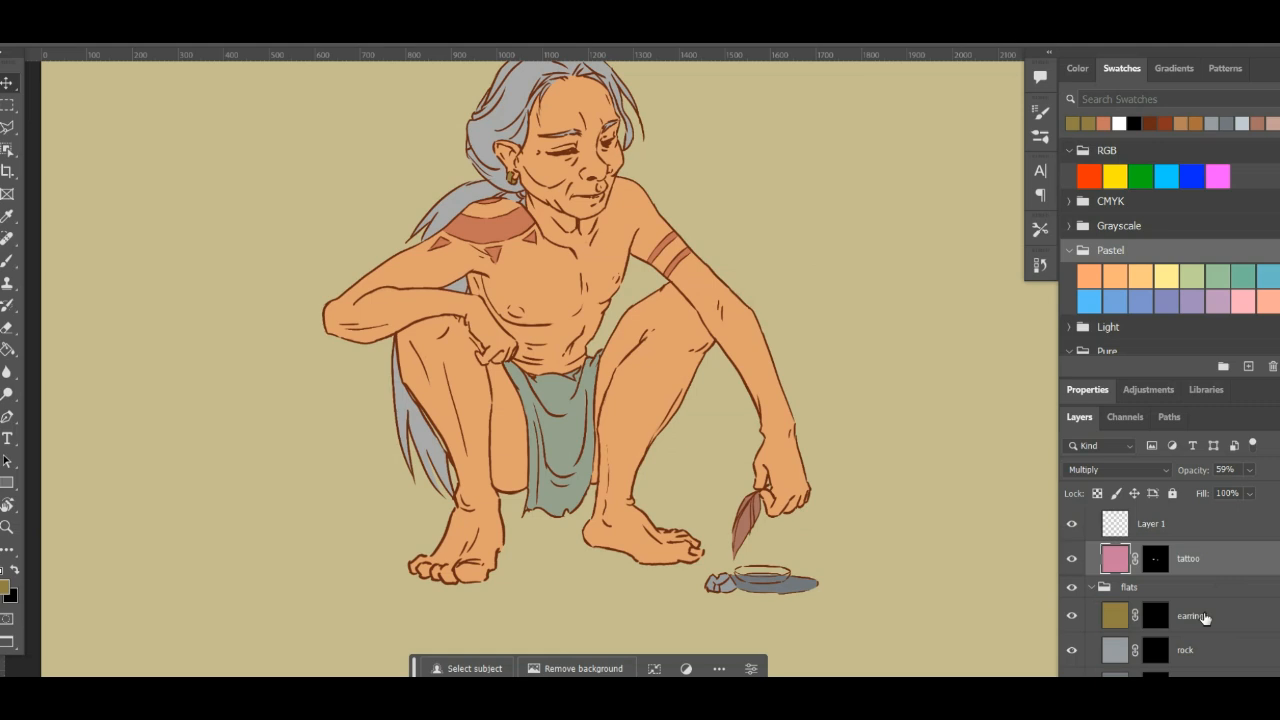
{"action": "left_click", "coordinate": [1212, 600]}
{"action": "left_click", "coordinate": [1212, 620]}
{"action": "scroll", "coordinate": [1236, 624], "scroll_direction": "down", "scroll_amount": 2}
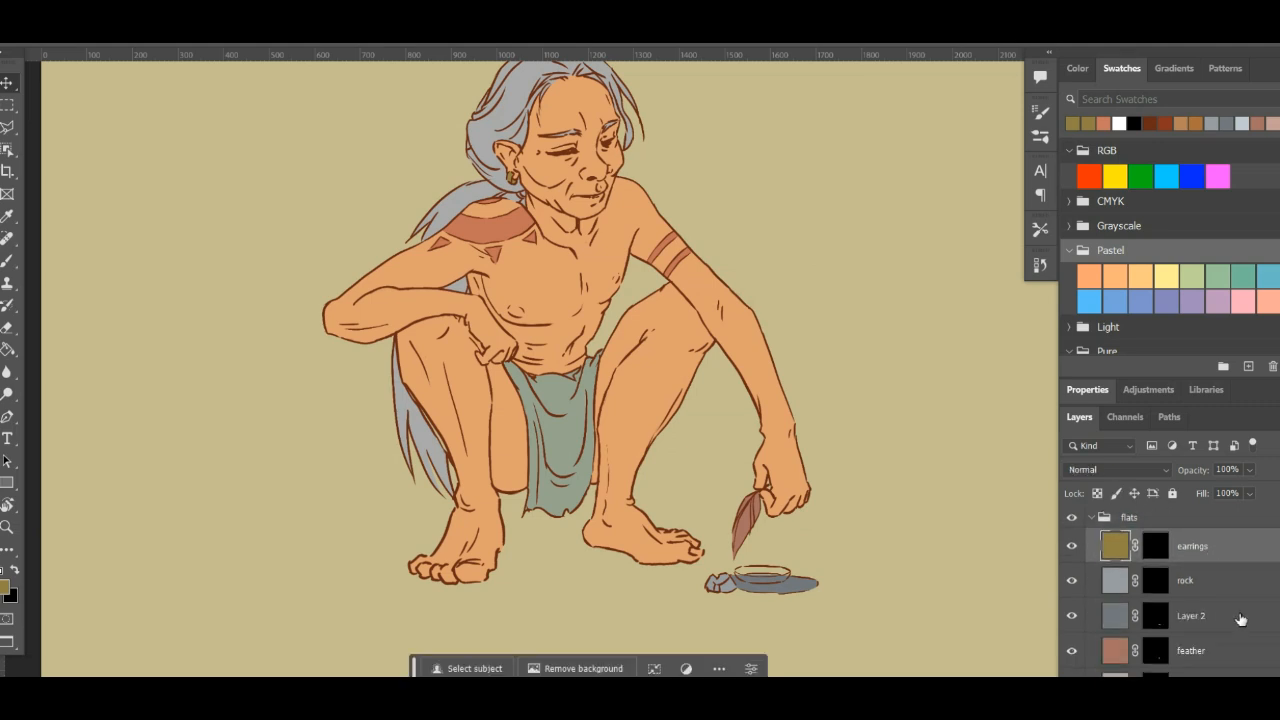
{"action": "scroll", "coordinate": [1245, 630], "scroll_direction": "down", "scroll_amount": 1}
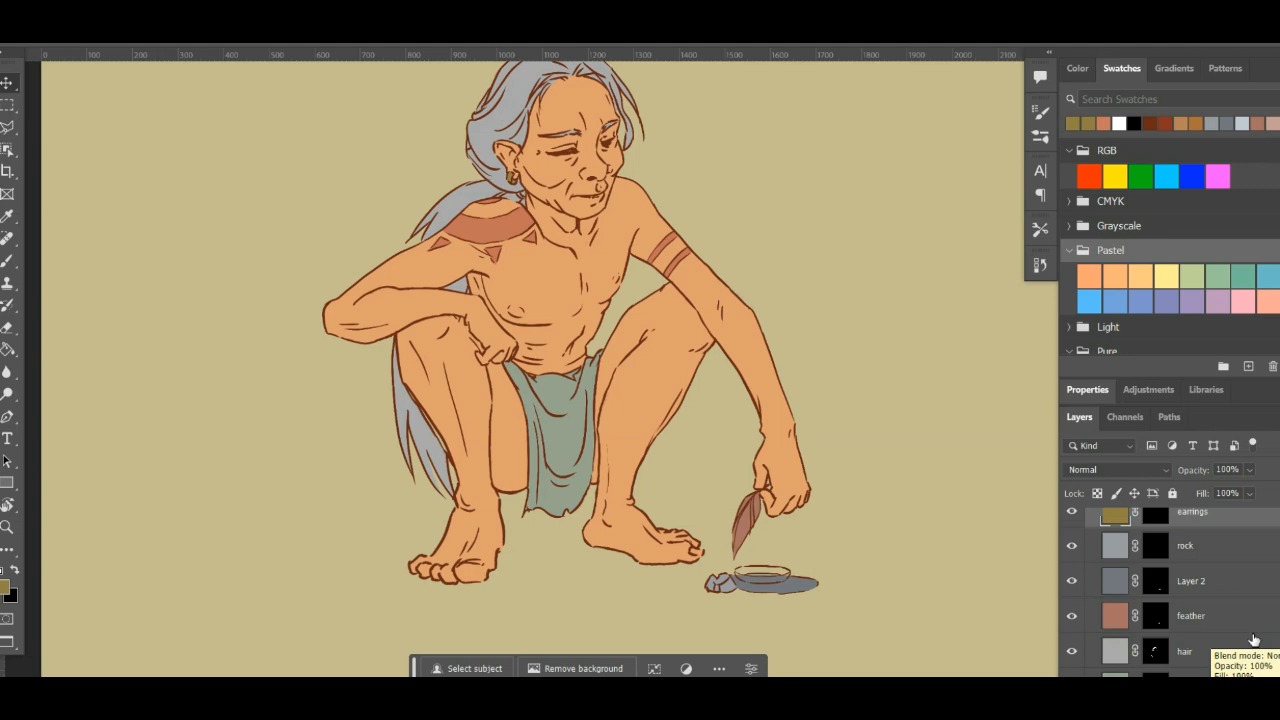
- Hide and reshow Layer 2 to check its contents, and add a new empty layer directly above the rock layer
{"action": "left_click", "coordinate": [1072, 581]}
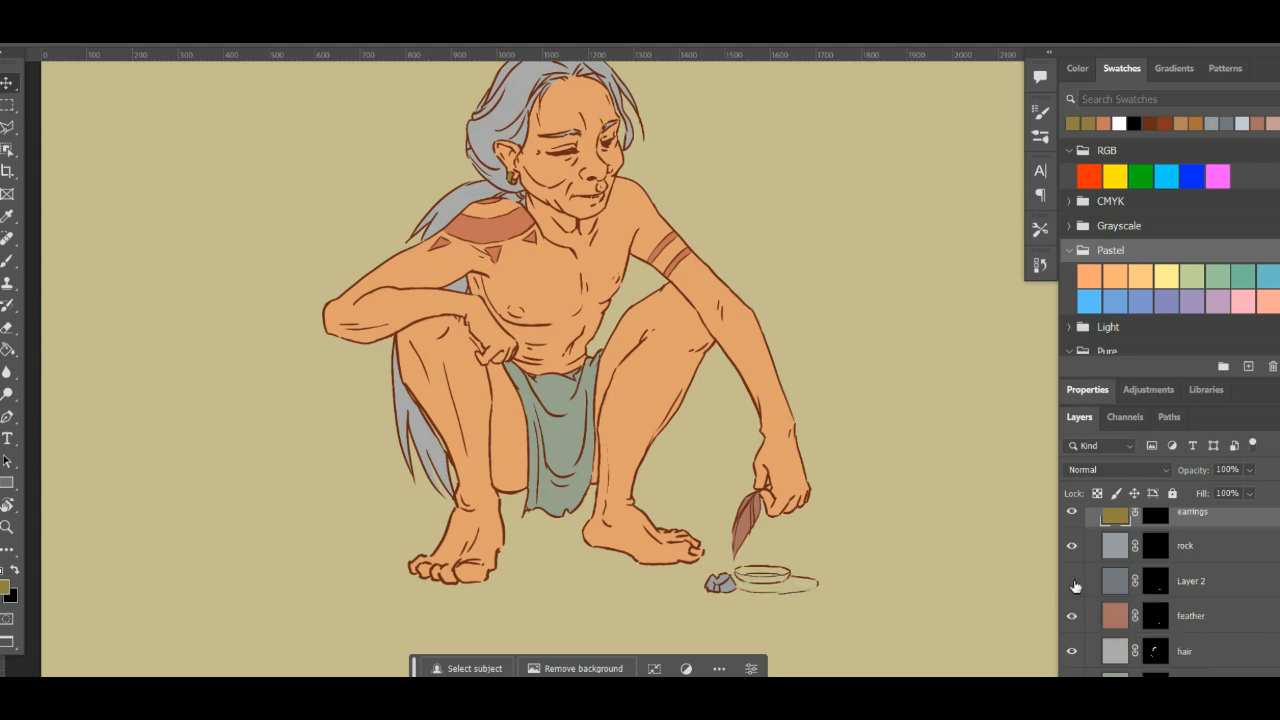
{"action": "left_click", "coordinate": [1072, 581]}
{"action": "left_click", "coordinate": [1237, 550]}
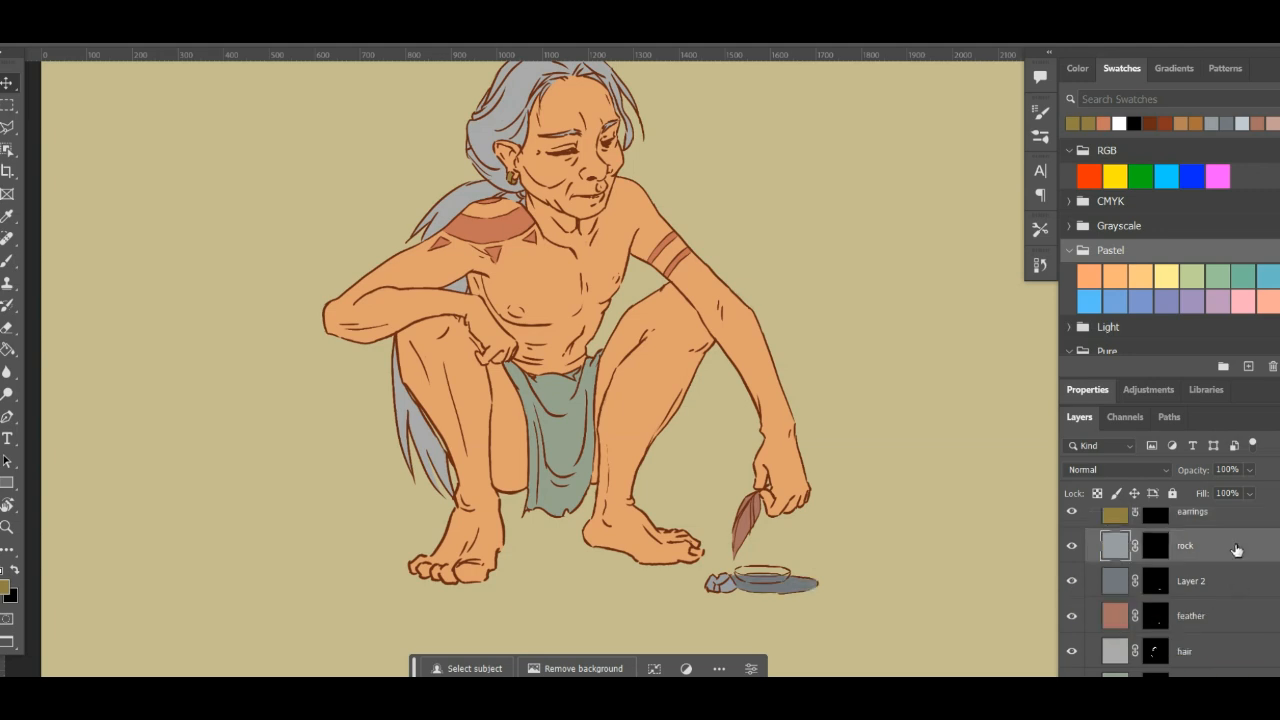
{"action": "left_click", "coordinate": [1248, 690]}
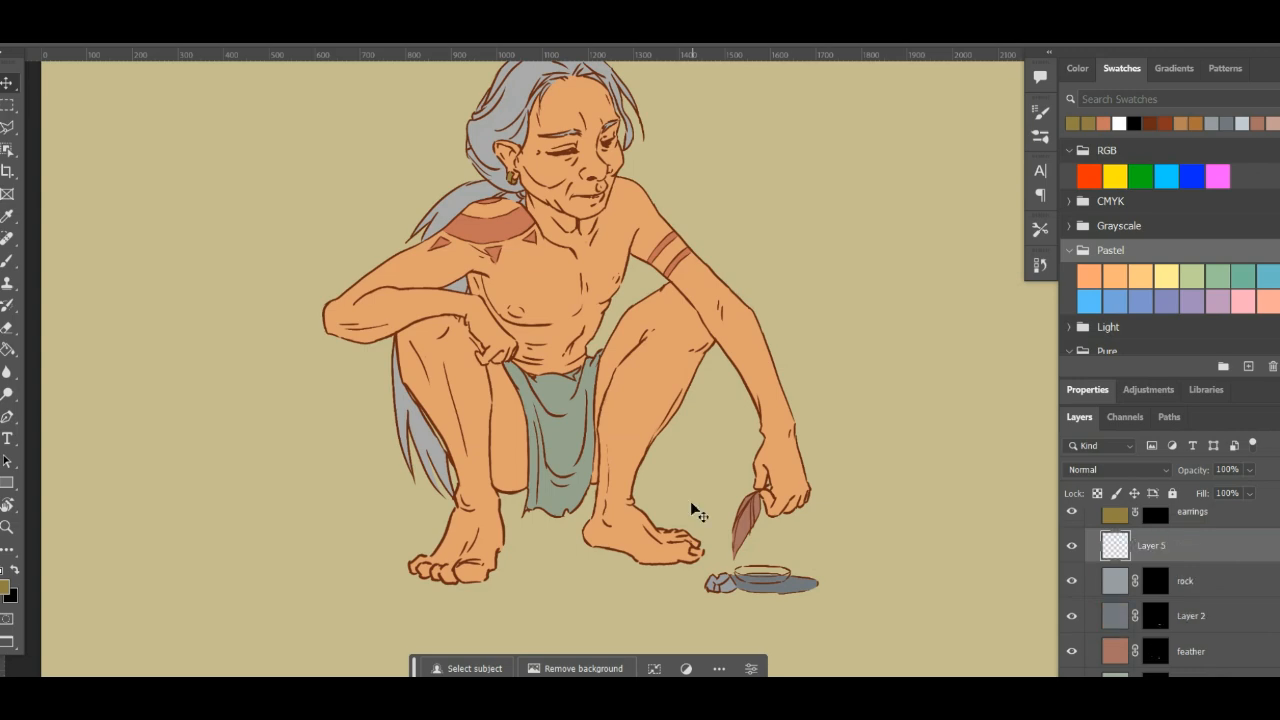
- Trace the outline of the bowl beneath the feather with a closed Pen path, including the rim and the curved underside
{"action": "scroll", "coordinate": [872, 558], "scroll_direction": "up", "scroll_amount": 7}
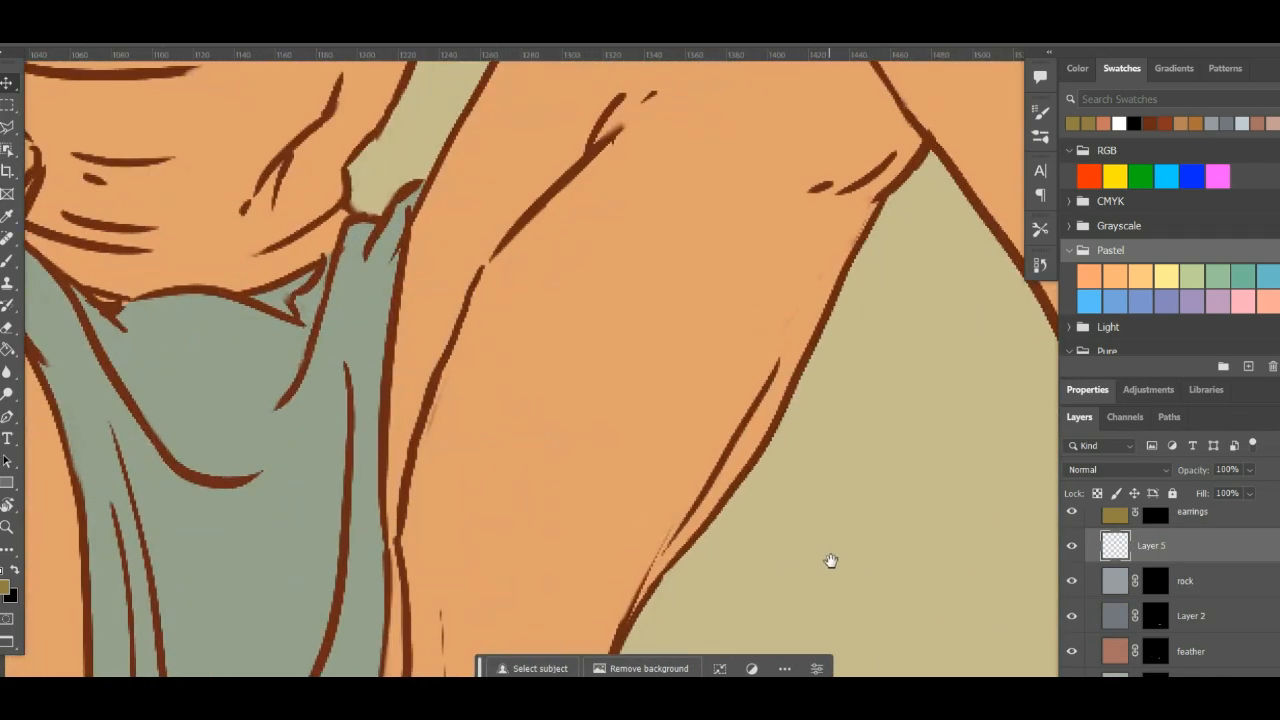
{"action": "left_click_drag", "start_coordinate": [831, 563], "coordinate": [622, 210]}
{"action": "left_click_drag", "start_coordinate": [713, 442], "coordinate": [614, 180]}
{"action": "left_click_drag", "start_coordinate": [689, 528], "coordinate": [631, 345]}
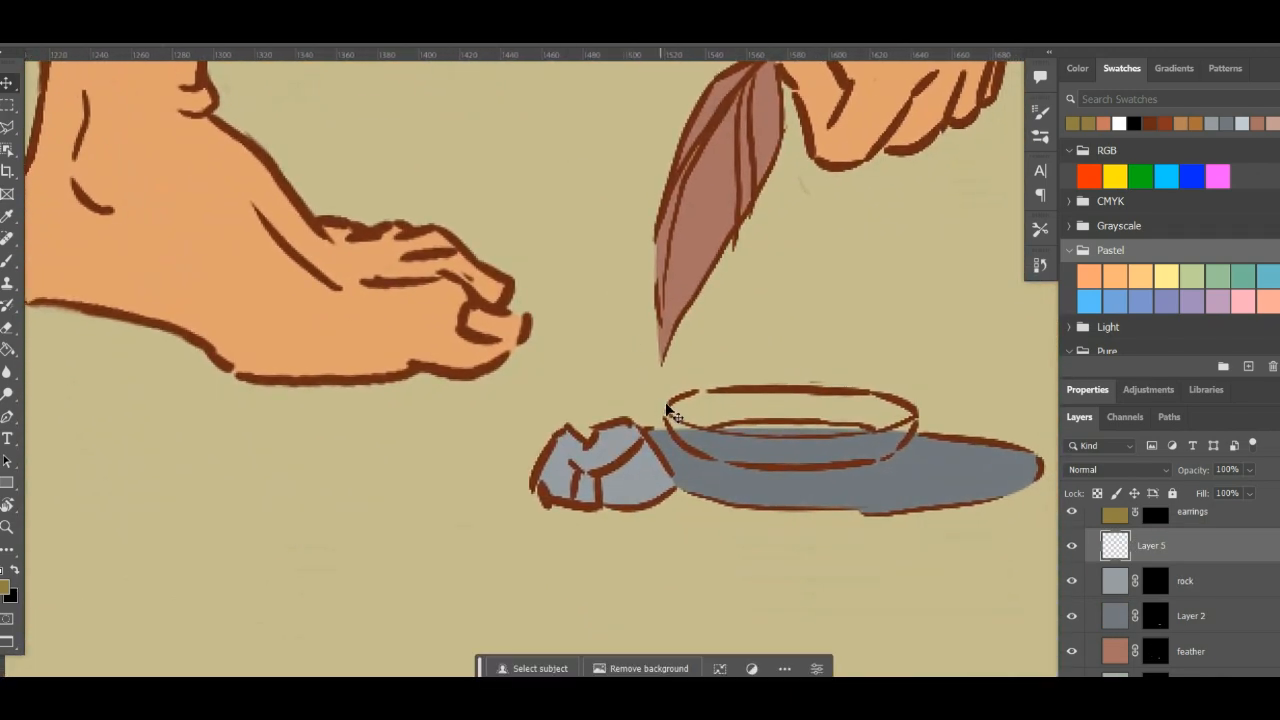
{"action": "key", "text": "p"}
{"action": "left_click", "coordinate": [666, 410]}
{"action": "left_click_drag", "start_coordinate": [726, 387], "coordinate": [782, 387]}
{"action": "left_click_drag", "start_coordinate": [913, 411], "coordinate": [930, 437]}
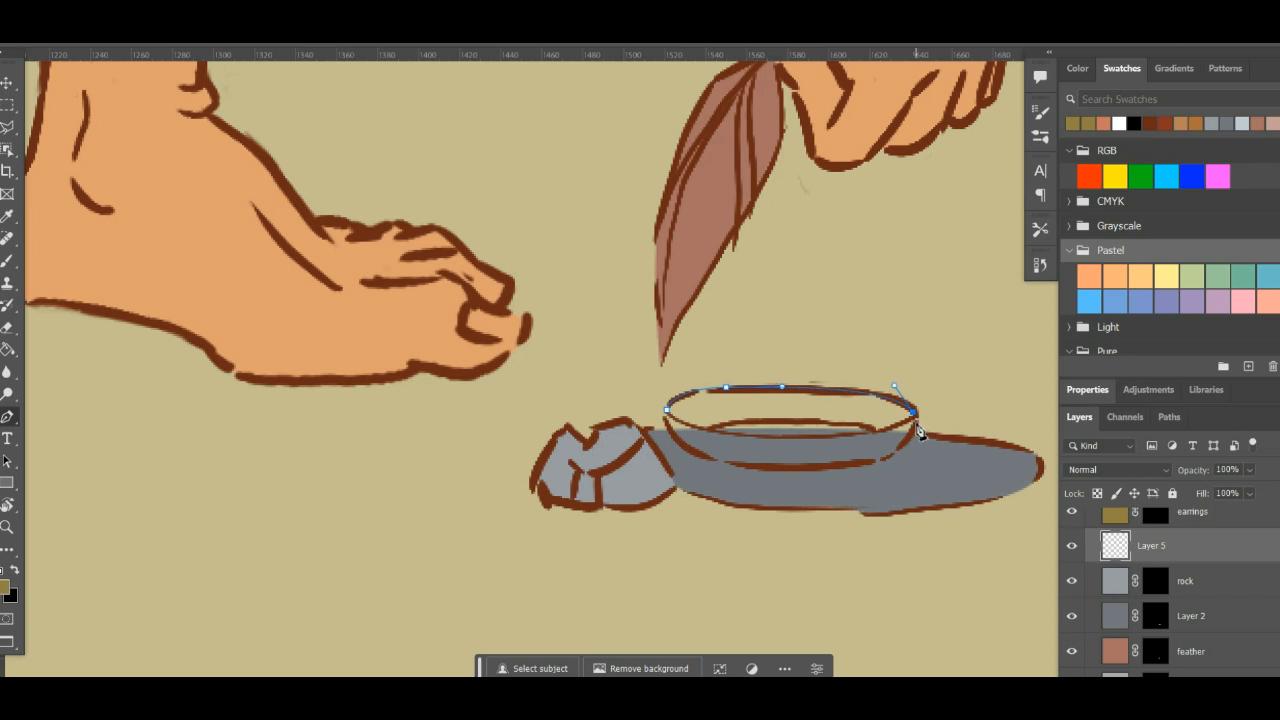
{"action": "left_click", "coordinate": [915, 418], "text": "alt"}
{"action": "left_click_drag", "start_coordinate": [700, 458], "coordinate": [632, 411]}
{"action": "key", "text": "ctrl+z"}
{"action": "left_click", "coordinate": [666, 413]}
- Convert the bowl path into a selection and apply it as a layer mask on Layer 5
{"action": "left_click", "coordinate": [1165, 416]}
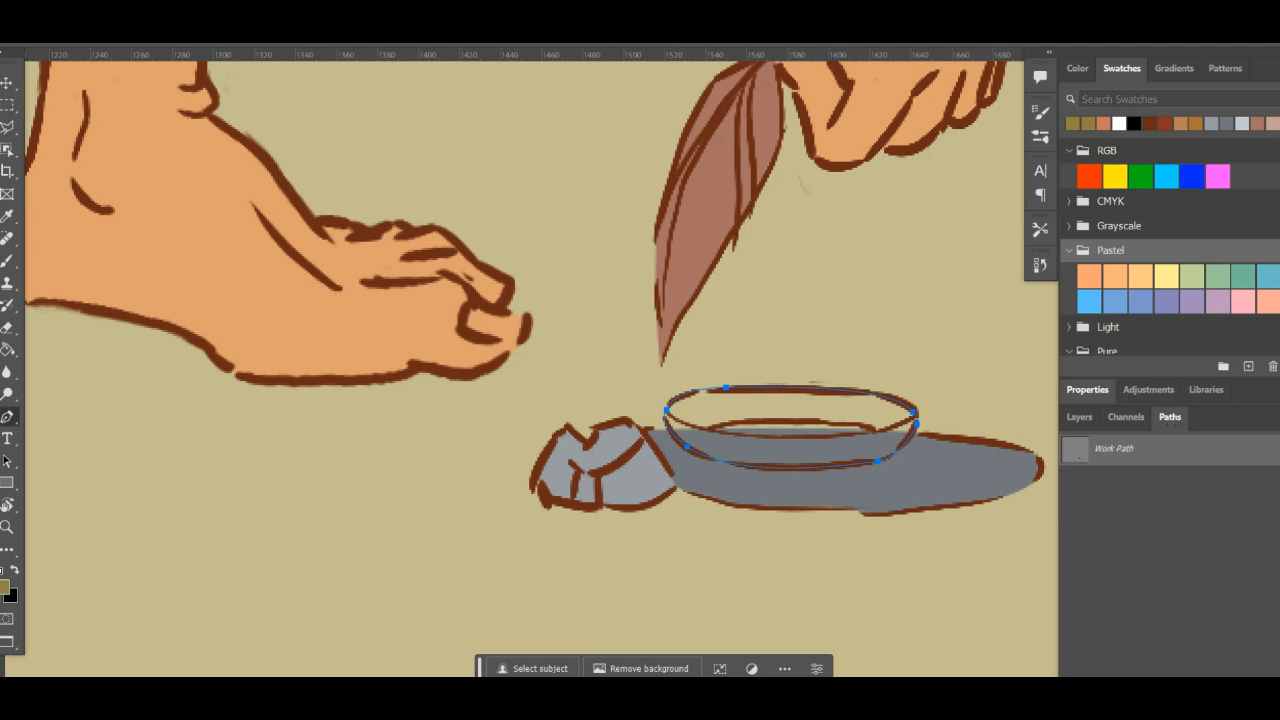
{"action": "key", "text": "ctrl+Return"}
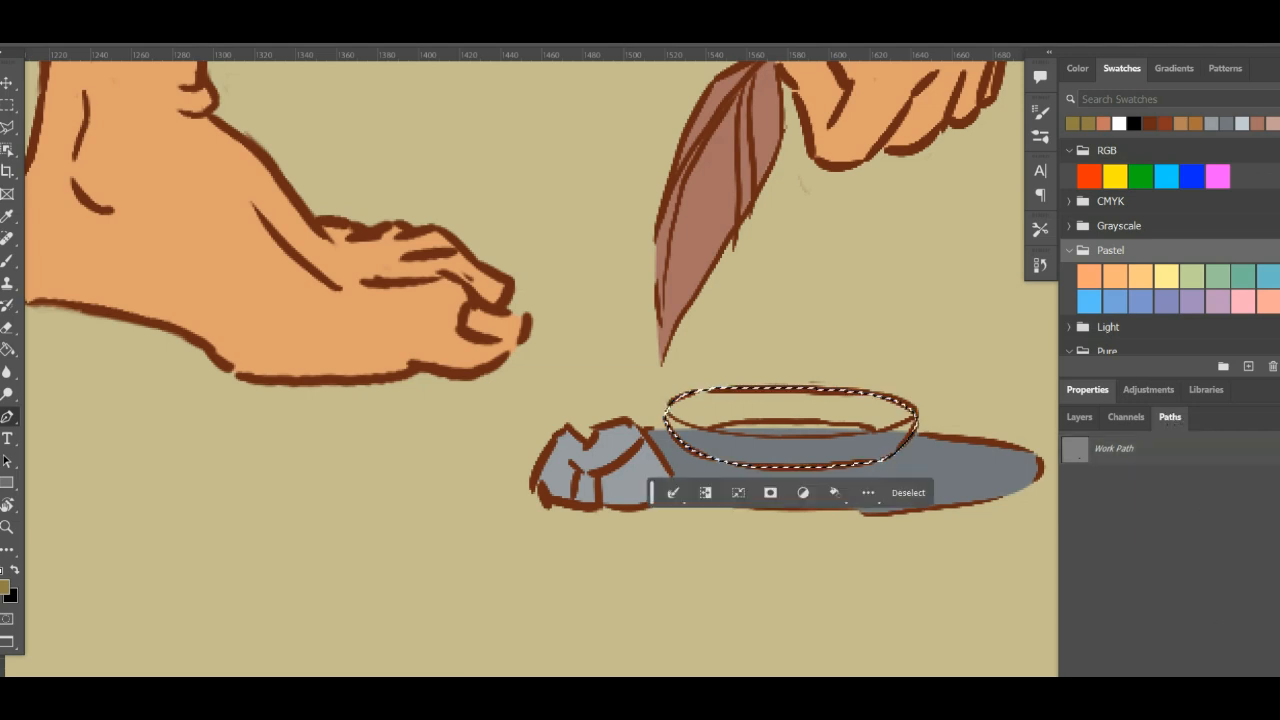
{"action": "left_click", "coordinate": [1086, 420]}
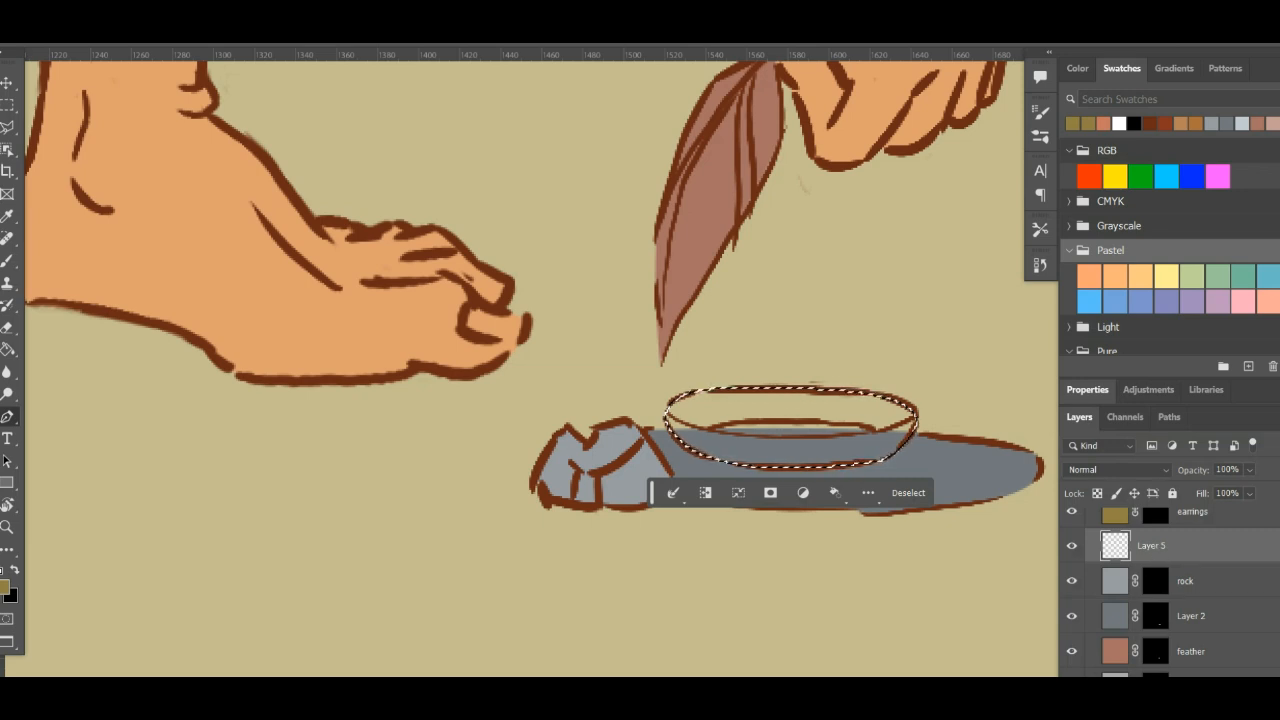
{"action": "left_click", "coordinate": [1181, 671]}
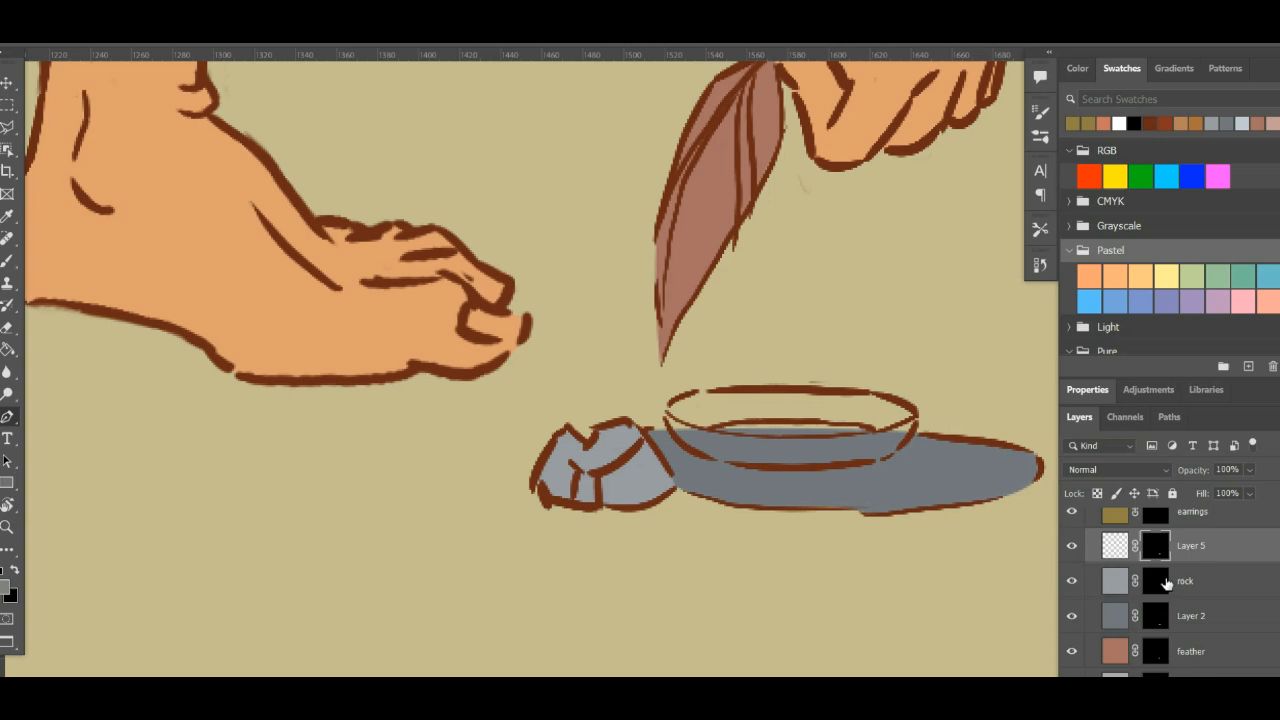
- Set the foreground colour to brown a07148 and fill Layer 5 with it to colour the bowl
{"action": "left_click", "coordinate": [1114, 546]}
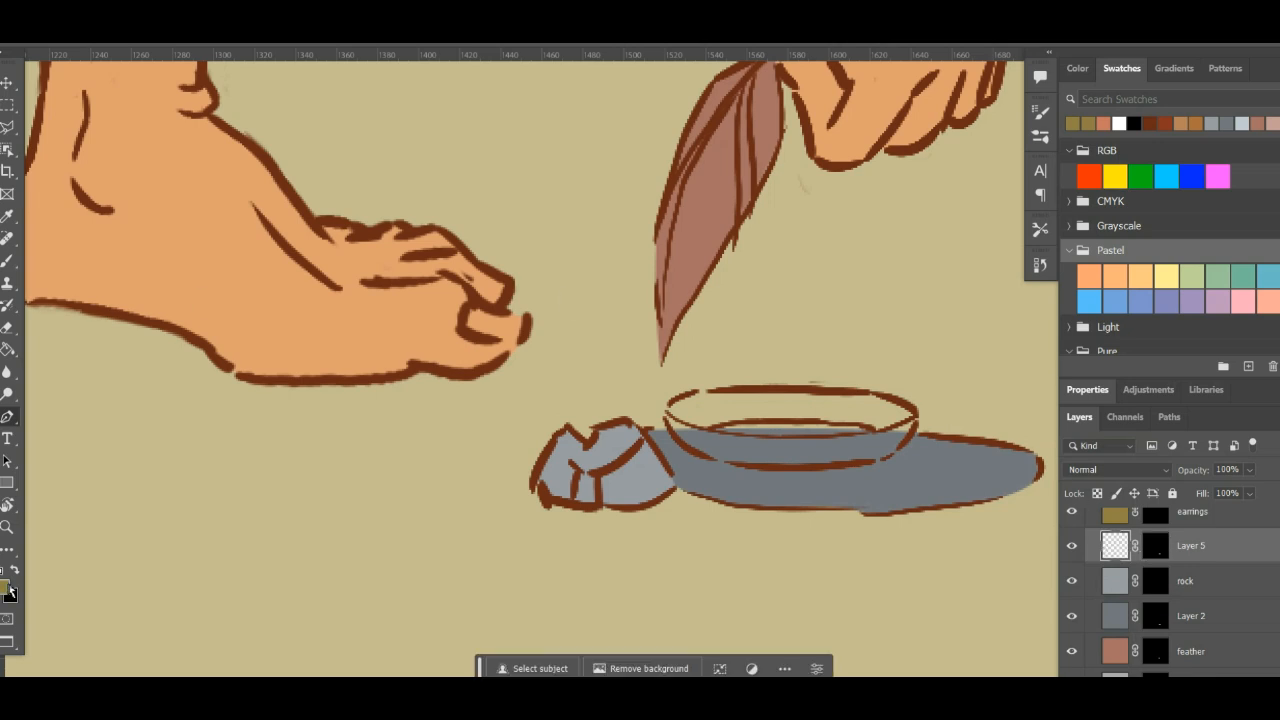
{"action": "left_click", "coordinate": [8, 589]}
{"action": "left_click_drag", "start_coordinate": [814, 426], "coordinate": [817, 437]}
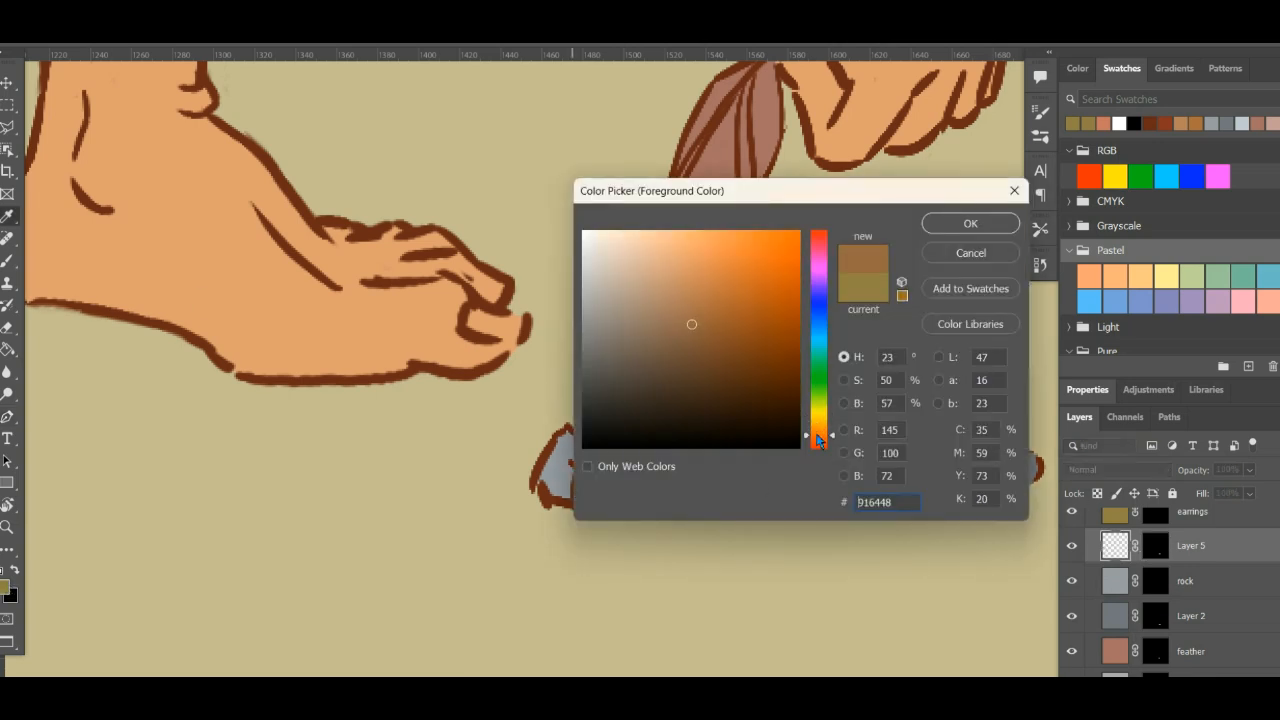
{"action": "mouse_move", "coordinate": [674, 302]}
{"action": "left_mouse_down"}
{"action": "mouse_move", "coordinate": [640, 260]}
{"action": "mouse_move", "coordinate": [651, 346]}
{"action": "mouse_move", "coordinate": [610, 351]}
{"action": "left_mouse_up"}
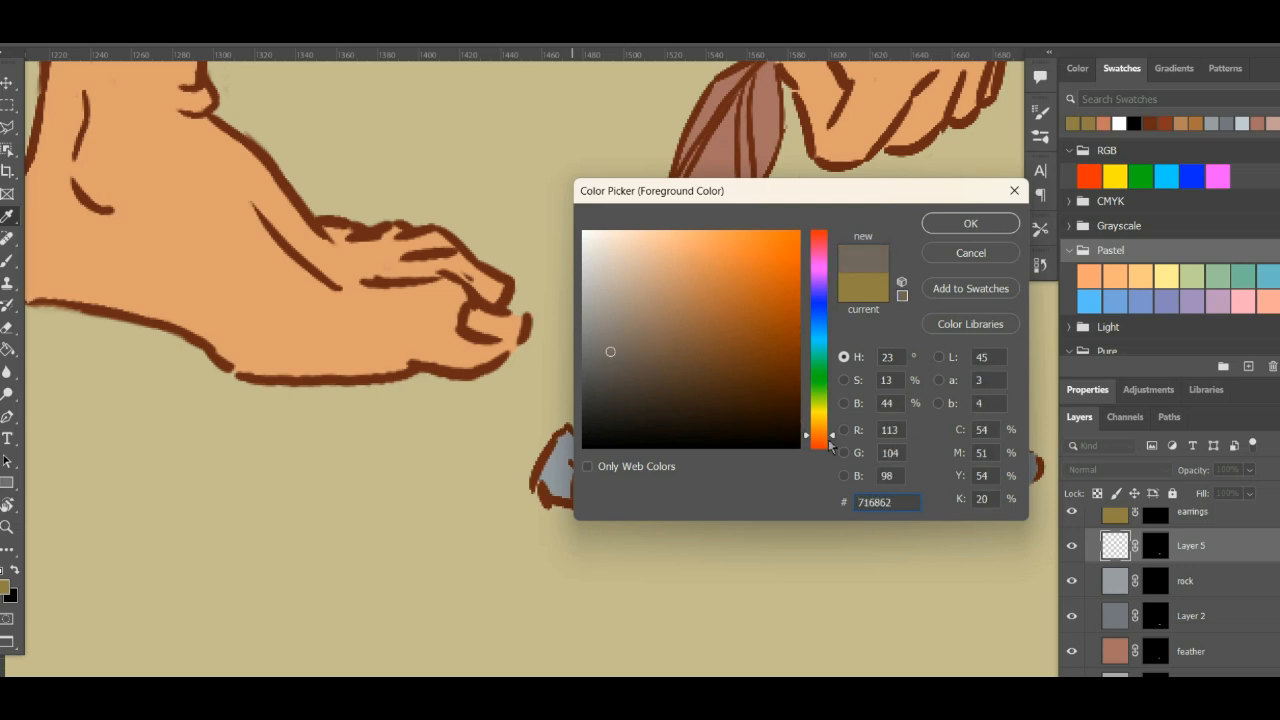
{"action": "mouse_move", "coordinate": [818, 437]}
{"action": "left_mouse_down"}
{"action": "mouse_move", "coordinate": [814, 409]}
{"action": "mouse_move", "coordinate": [817, 434]}
{"action": "left_mouse_up"}
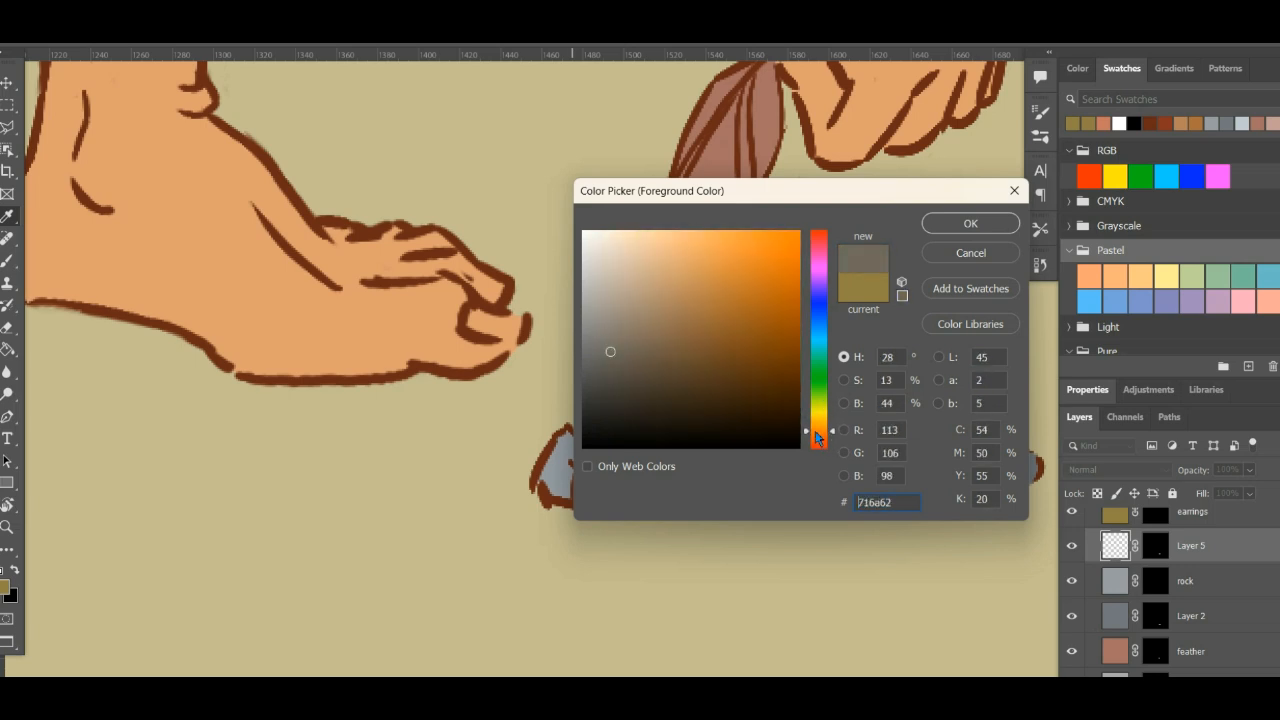
{"action": "mouse_move", "coordinate": [694, 305]}
{"action": "left_mouse_down"}
{"action": "mouse_move", "coordinate": [634, 277]}
{"action": "mouse_move", "coordinate": [624, 363]}
{"action": "left_mouse_up"}
{"action": "left_click_drag", "start_coordinate": [818, 440], "coordinate": [820, 245]}
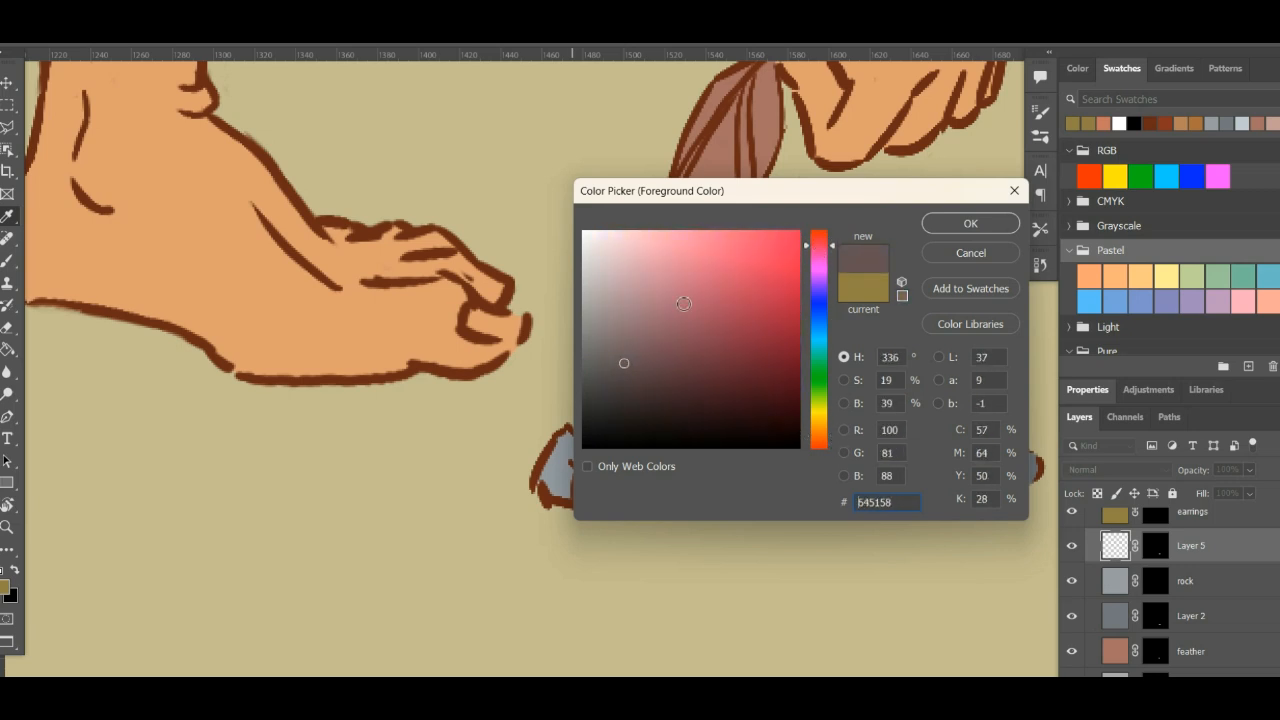
{"action": "mouse_move", "coordinate": [684, 304]}
{"action": "left_mouse_down"}
{"action": "mouse_move", "coordinate": [571, 294]}
{"action": "mouse_move", "coordinate": [649, 386]}
{"action": "mouse_move", "coordinate": [638, 374]}
{"action": "left_mouse_up"}
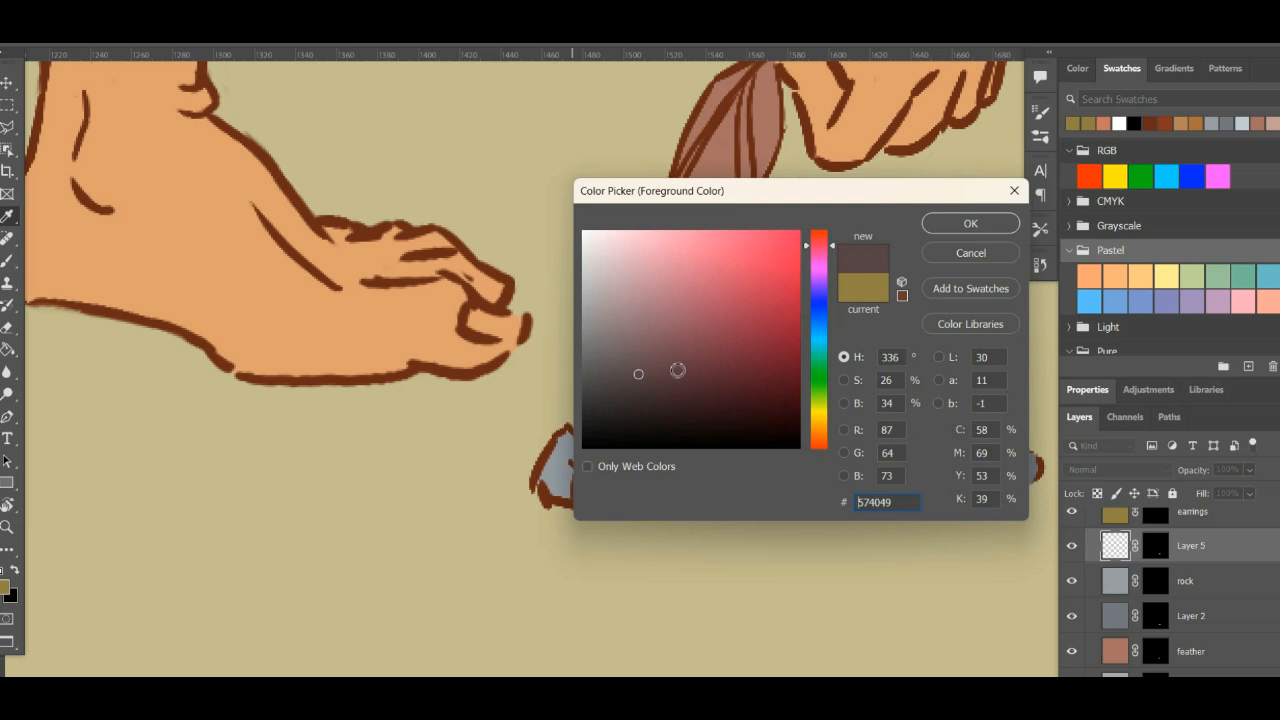
{"action": "left_click_drag", "start_coordinate": [820, 252], "coordinate": [820, 432]}
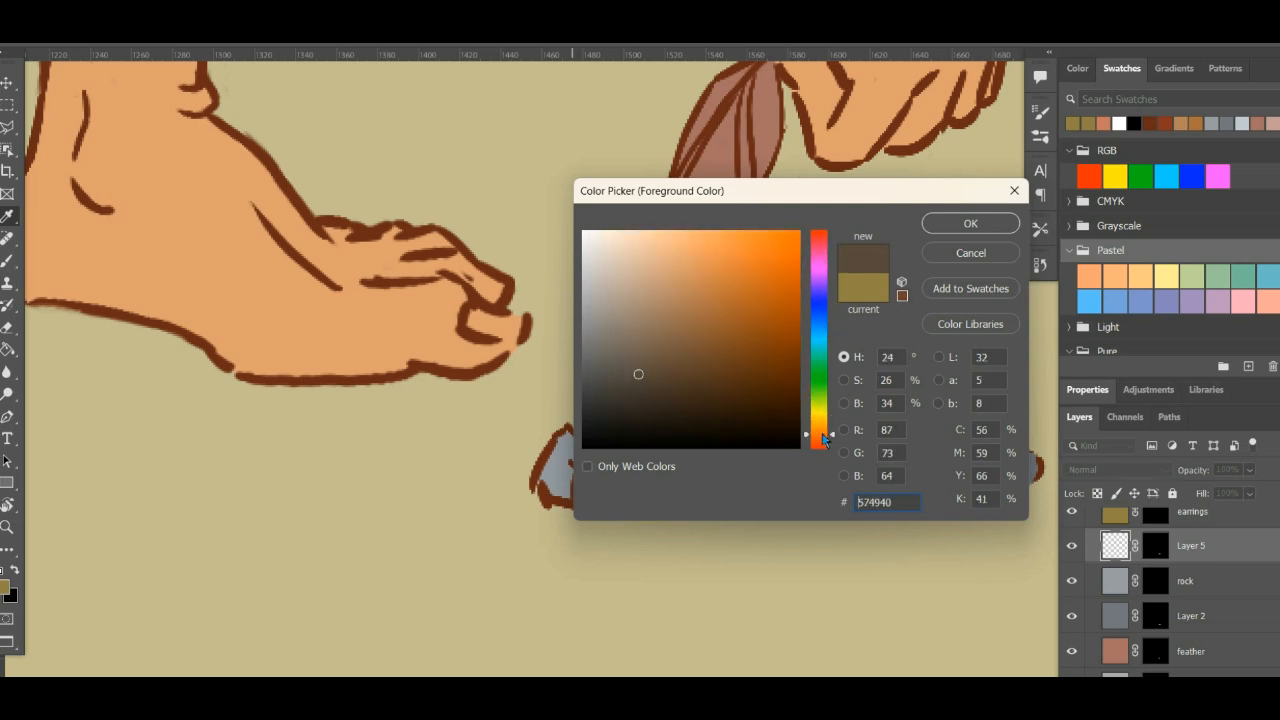
{"action": "mouse_move", "coordinate": [674, 374]}
{"action": "left_mouse_down"}
{"action": "mouse_move", "coordinate": [637, 317]}
{"action": "mouse_move", "coordinate": [614, 337]}
{"action": "mouse_move", "coordinate": [694, 306]}
{"action": "mouse_move", "coordinate": [729, 354]}
{"action": "mouse_move", "coordinate": [706, 303]}
{"action": "mouse_move", "coordinate": [684, 312]}
{"action": "mouse_move", "coordinate": [702, 312]}
{"action": "left_mouse_up"}
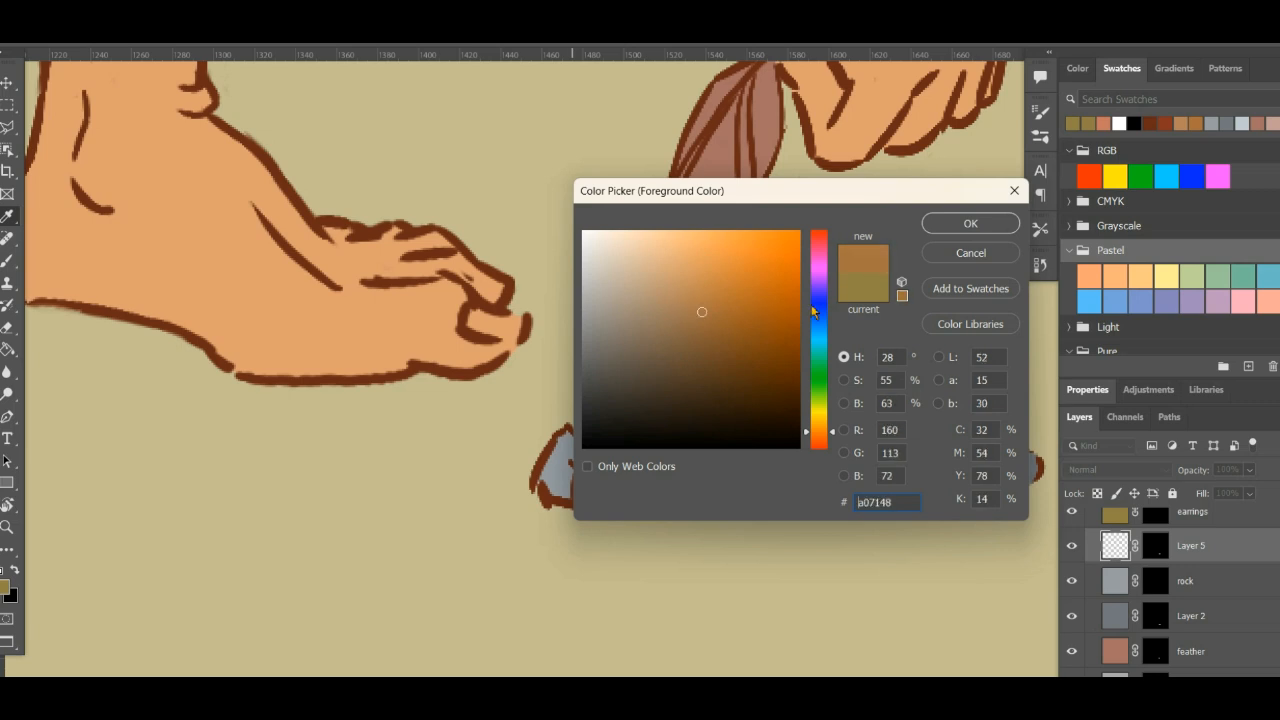
{"action": "left_click", "coordinate": [948, 225]}
{"action": "key", "text": "g"}
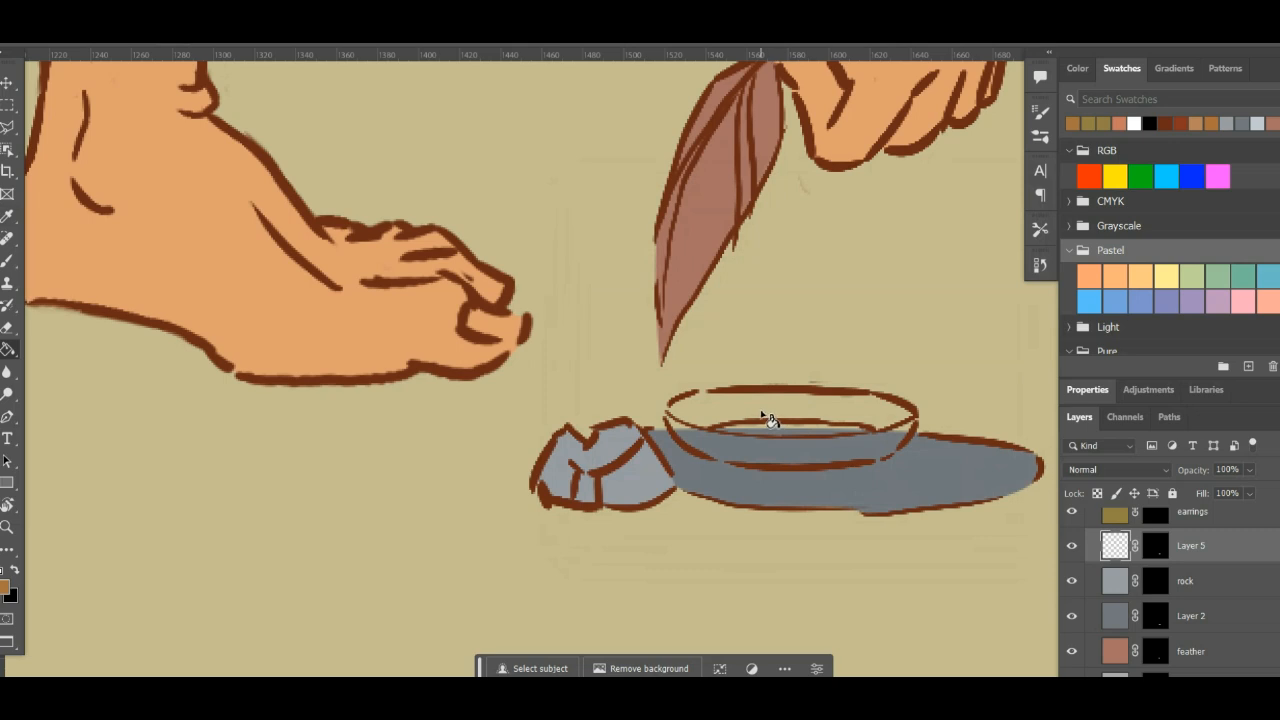
{"action": "left_click", "coordinate": [769, 419]}
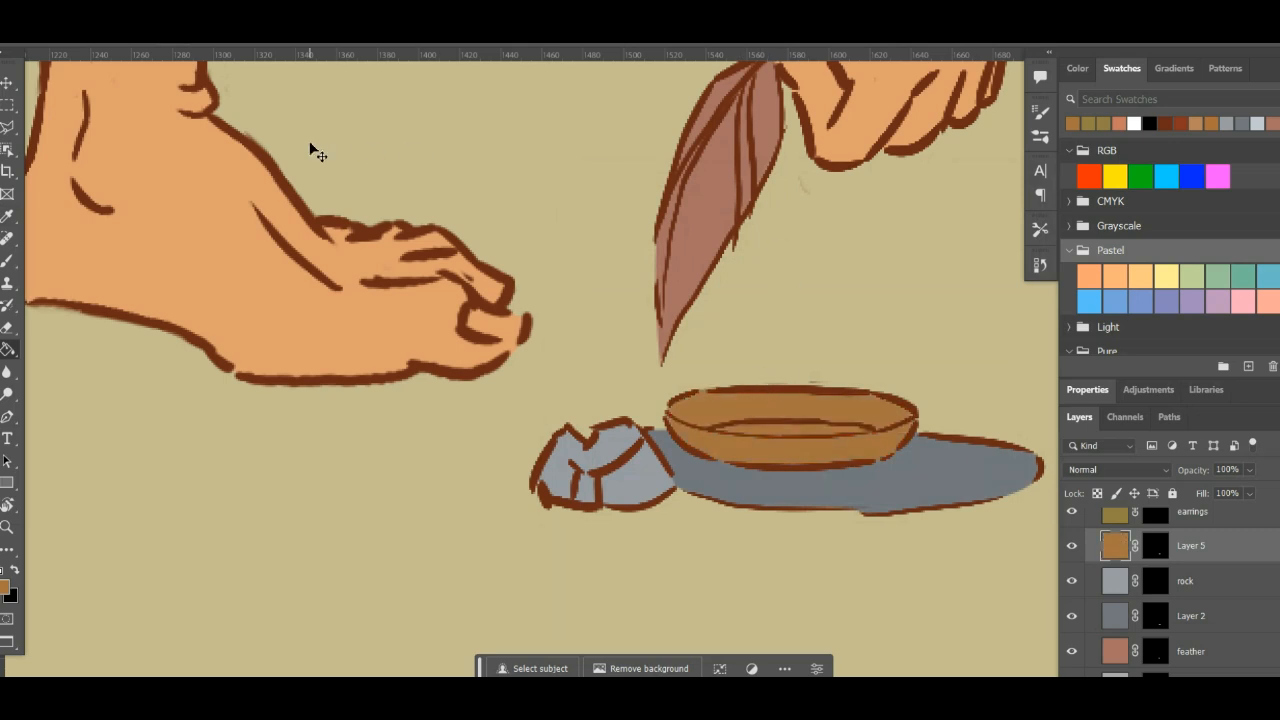
- Review the whole illustration and its layer stack, hiding and reshowing the outline layer to check the flat colours beneath
{"action": "key", "text": "ctrl+minus"}
{"action": "key", "text": "ctrl+minus"}
{"action": "key", "text": "ctrl+minus"}
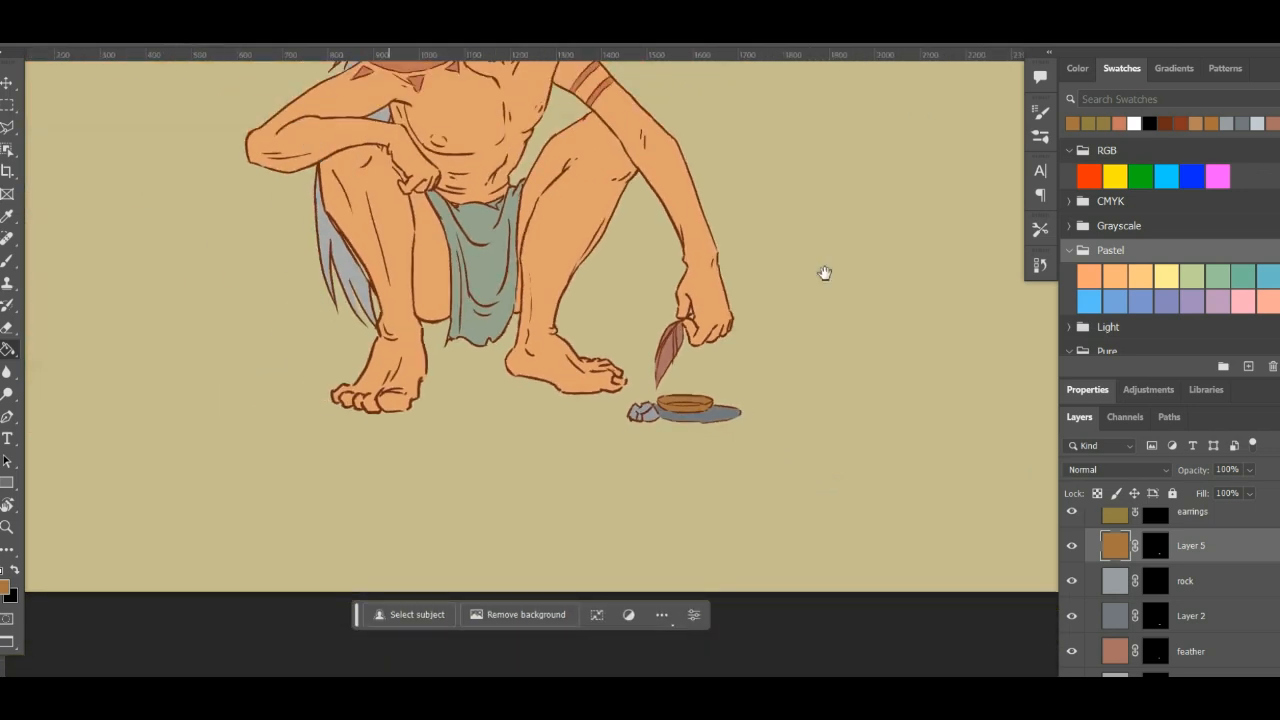
{"action": "left_click_drag", "start_coordinate": [606, 314], "coordinate": [703, 451]}
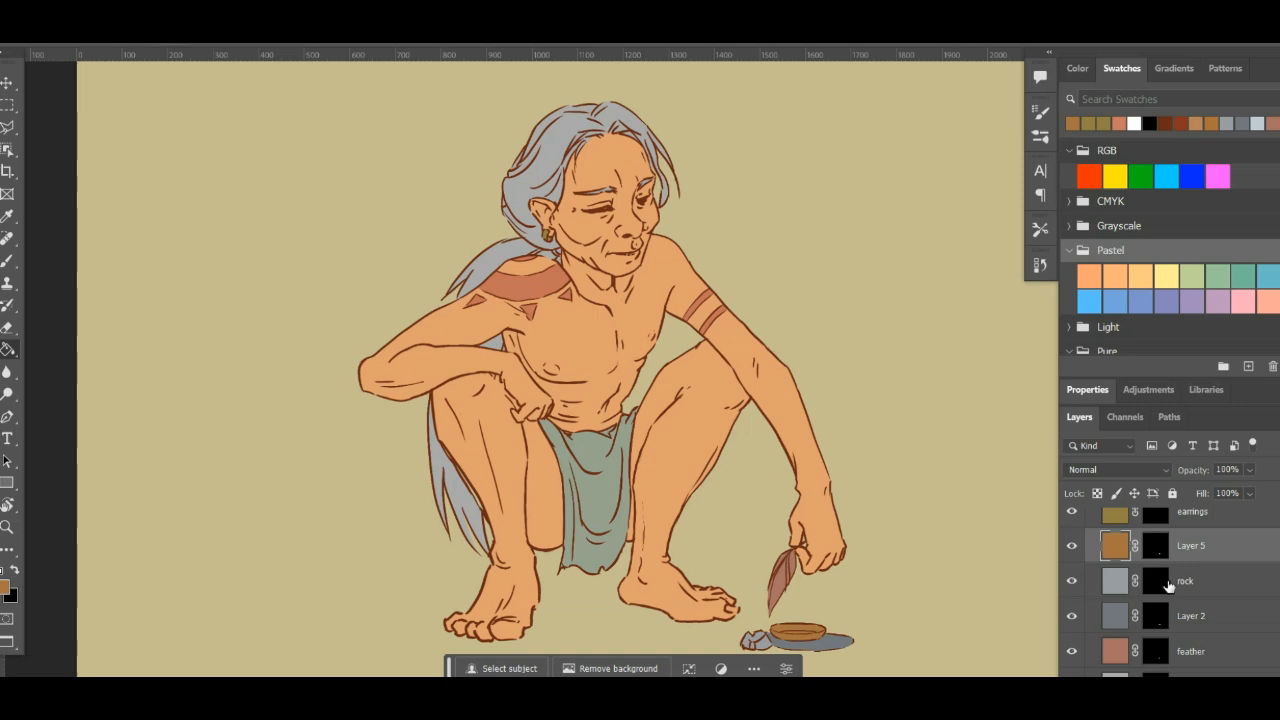
{"action": "scroll", "coordinate": [1193, 633], "scroll_direction": "up", "scroll_amount": 3}
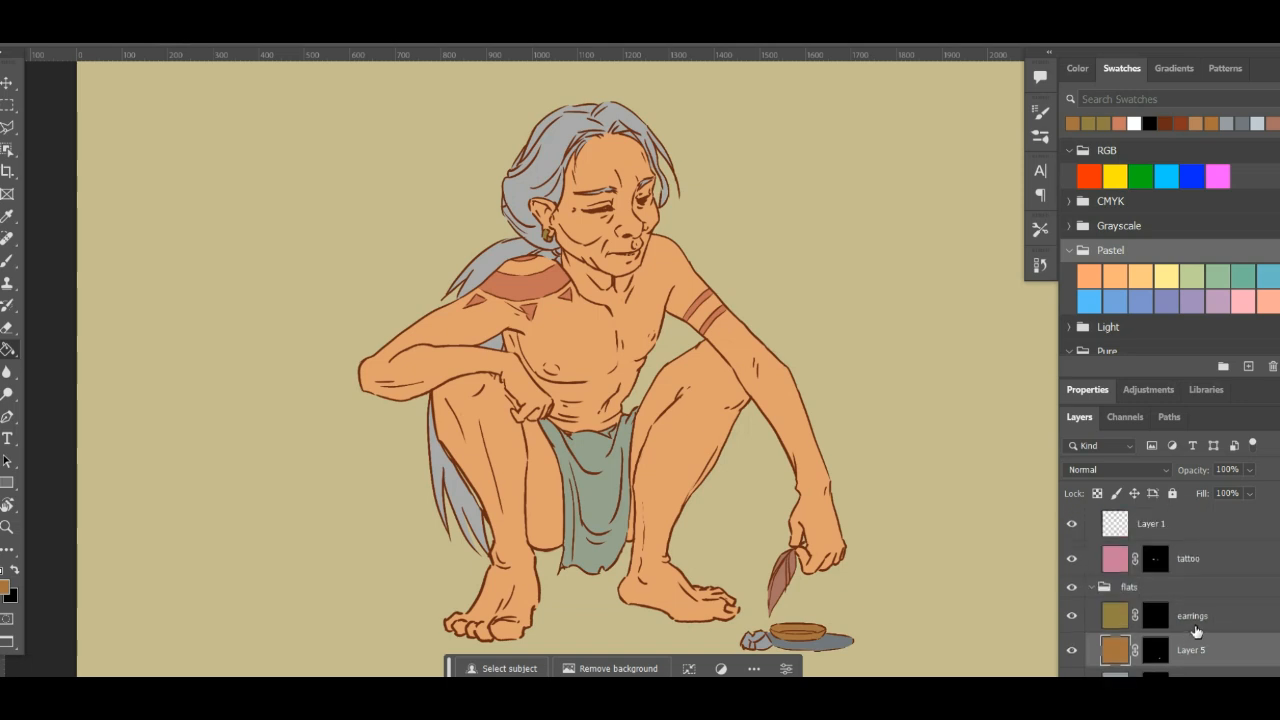
{"action": "scroll", "coordinate": [1193, 633], "scroll_direction": "up", "scroll_amount": 3}
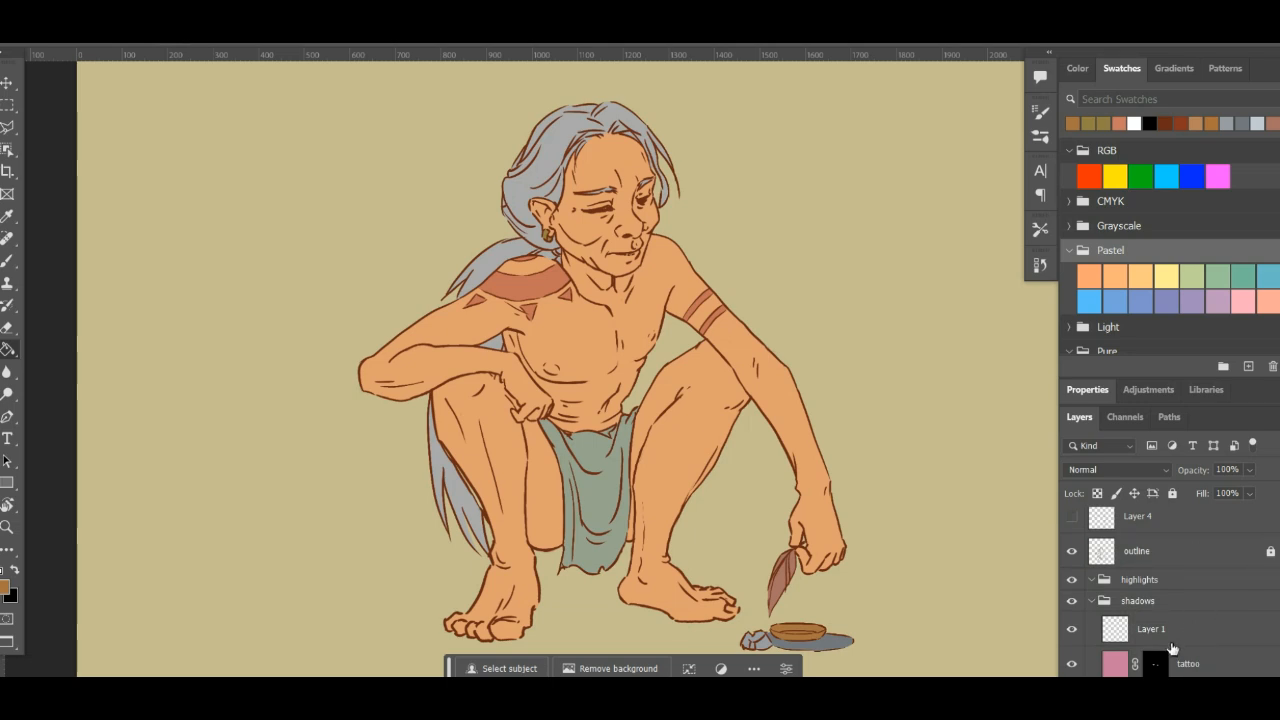
{"action": "scroll", "coordinate": [1207, 591], "scroll_direction": "up", "scroll_amount": 1}
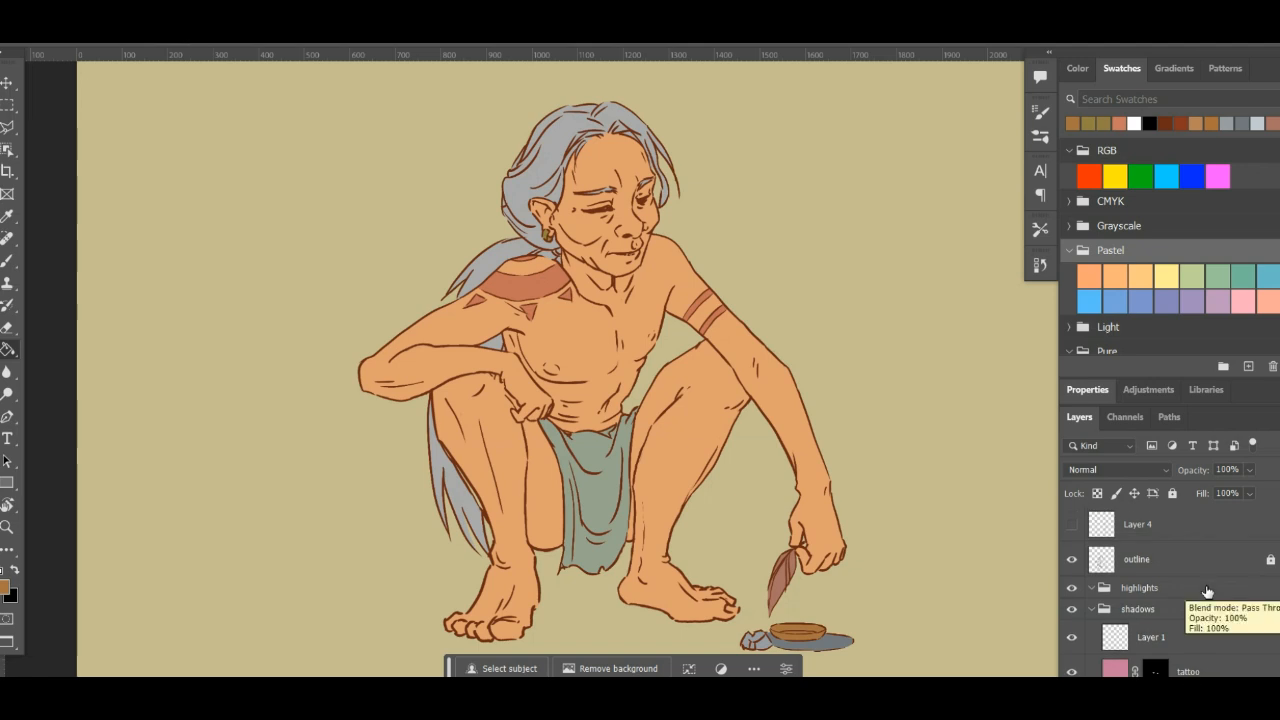
{"action": "left_click", "coordinate": [1072, 560]}
{"action": "left_click", "coordinate": [1074, 560]}
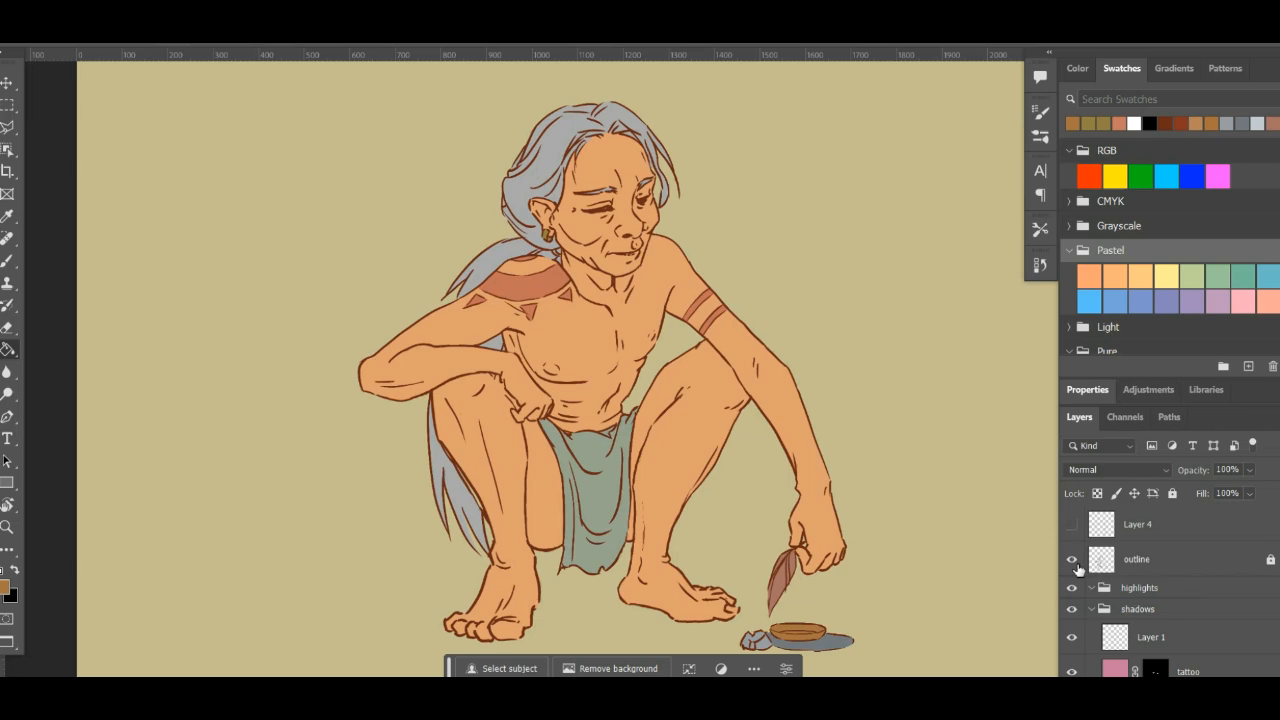
{"action": "left_click", "coordinate": [1074, 562]}
{"action": "left_click", "coordinate": [1072, 560]}
- Paint white on the skin layer's mask with the Brush to extend the skin into the gap between the lower leg and the hair
{"action": "scroll", "coordinate": [1195, 624], "scroll_direction": "down", "scroll_amount": 5}
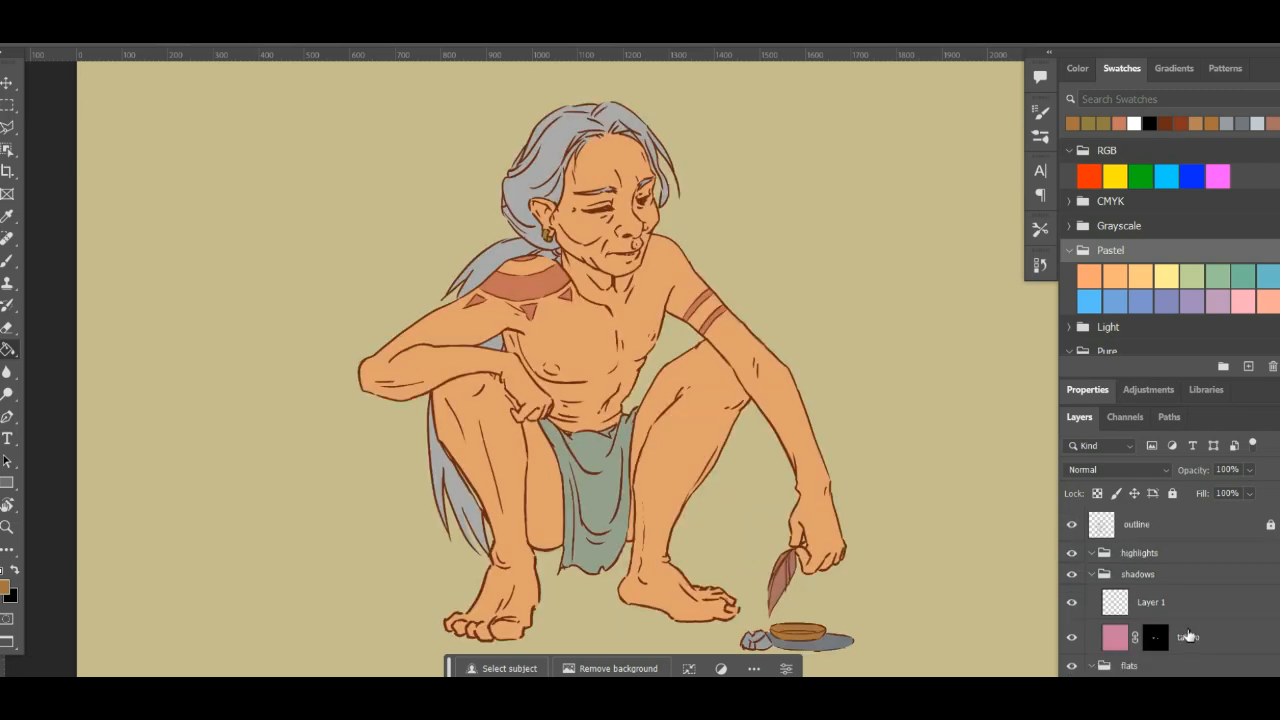
{"action": "left_click", "coordinate": [1181, 617]}
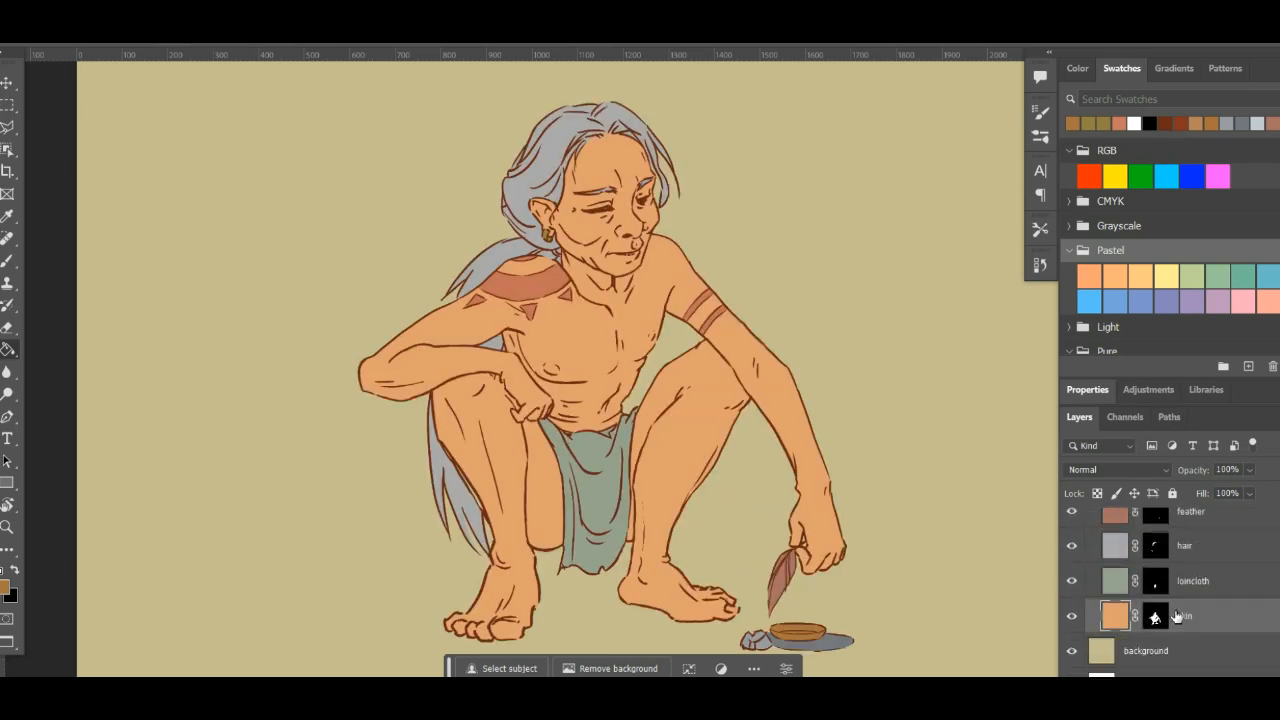
{"action": "key", "text": "ctrl+plus"}
{"action": "key", "text": "ctrl+plus"}
{"action": "key", "text": "ctrl+plus"}
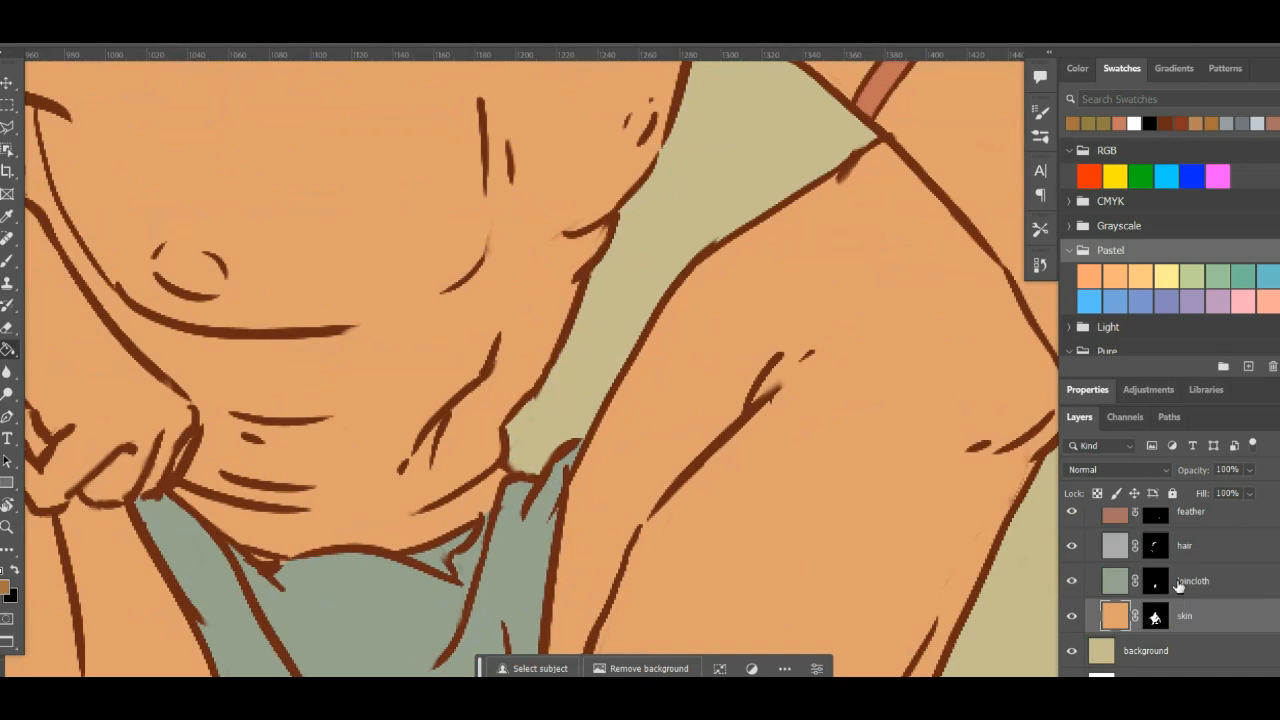
{"action": "left_click_drag", "start_coordinate": [451, 508], "coordinate": [727, 160]}
{"action": "left_click_drag", "start_coordinate": [412, 598], "coordinate": [682, 460]}
{"action": "key", "text": "b"}
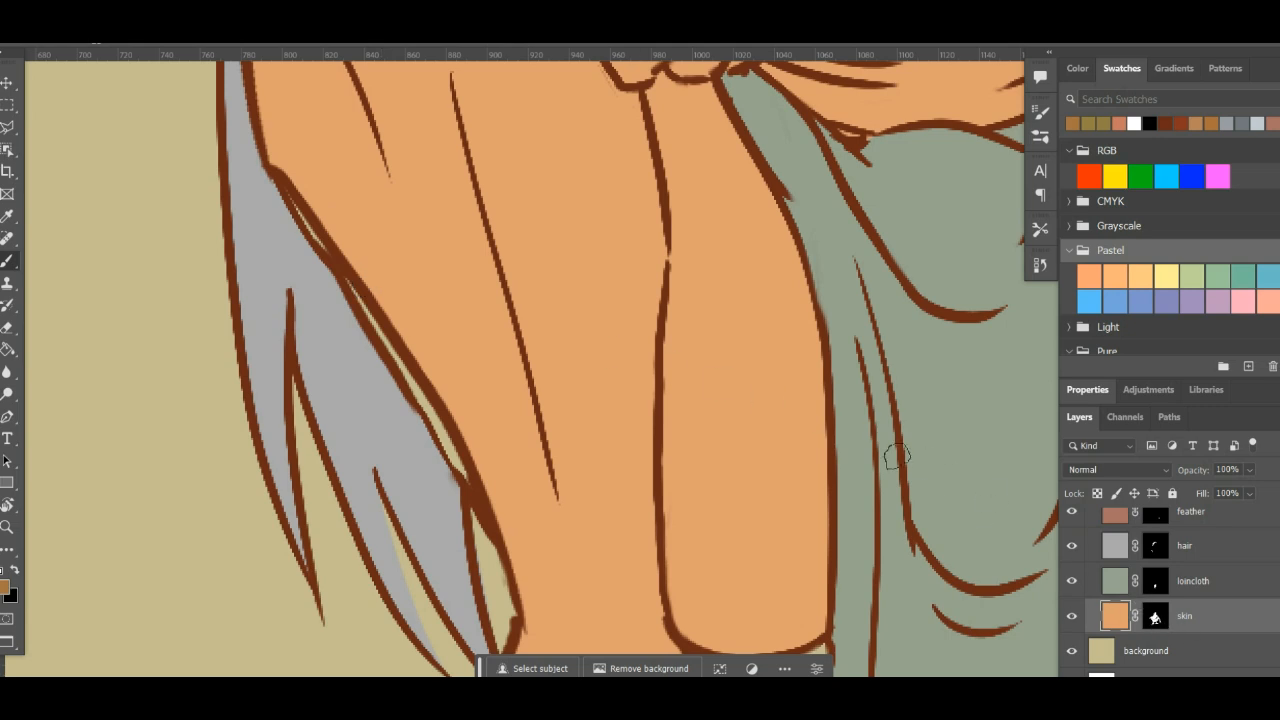
{"action": "left_click", "coordinate": [1156, 618]}
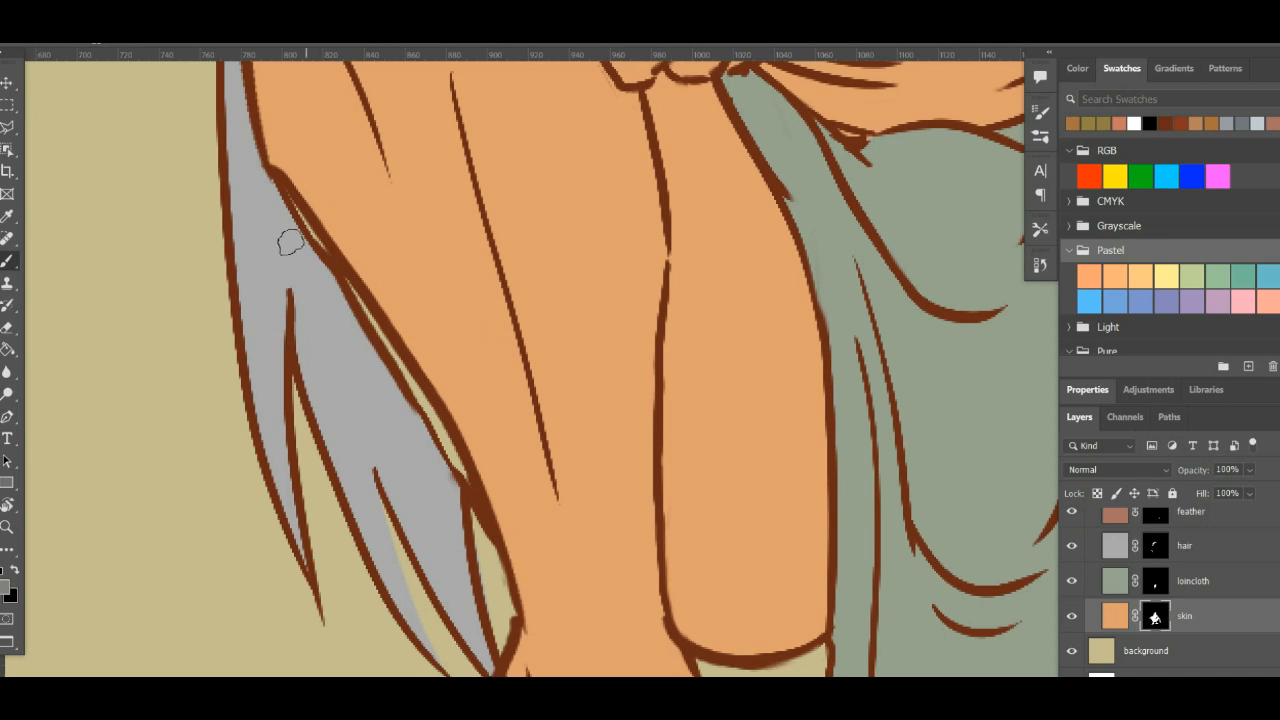
{"action": "key", "text": "x"}
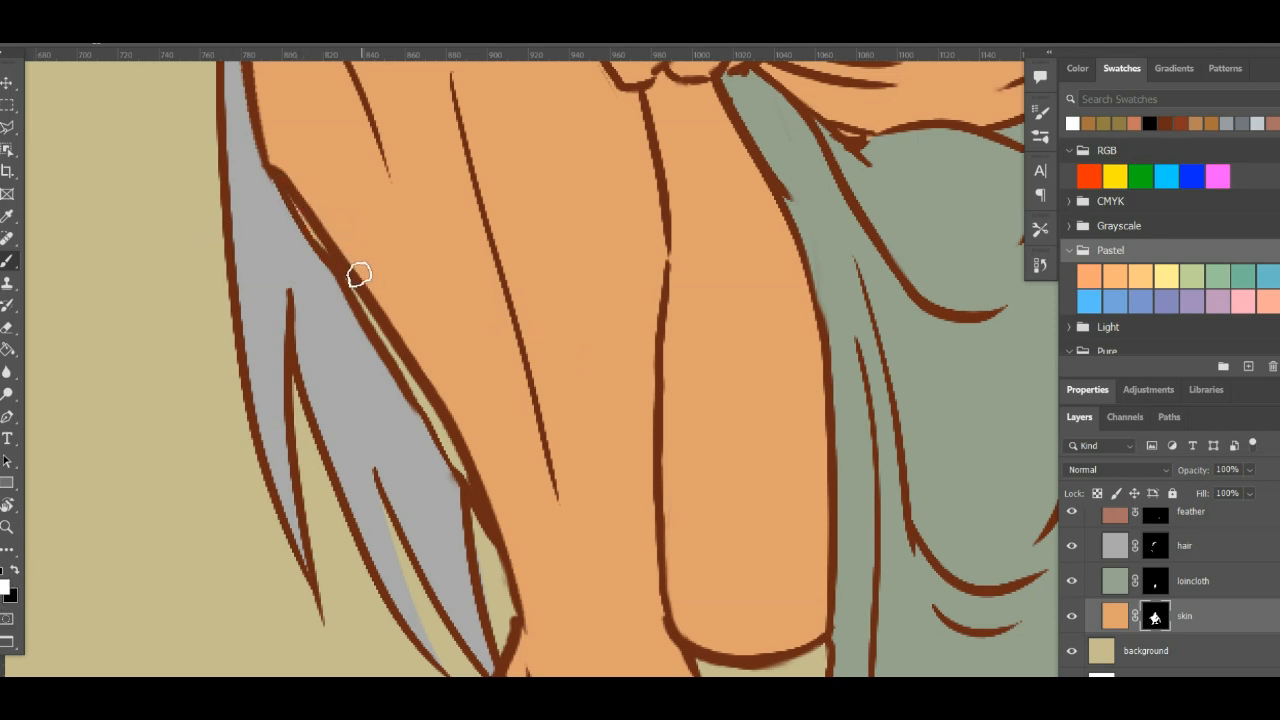
{"action": "key", "text": "x"}
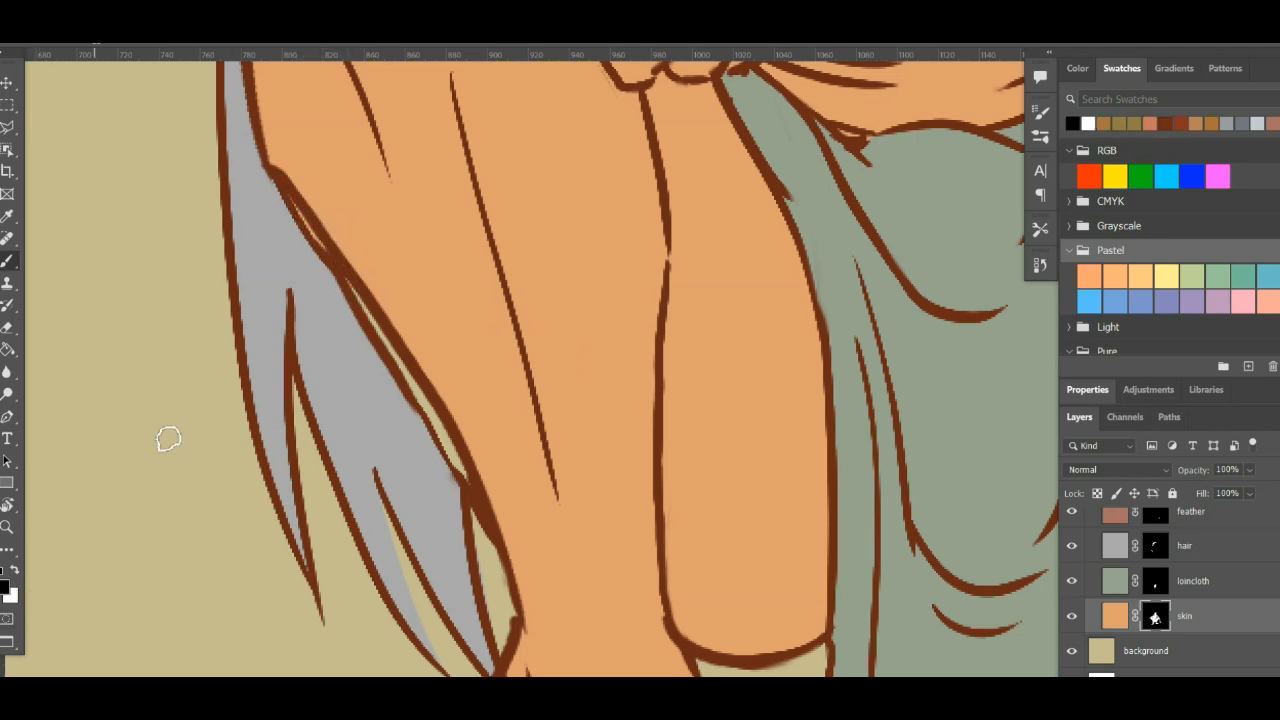
{"action": "key", "text": "x"}
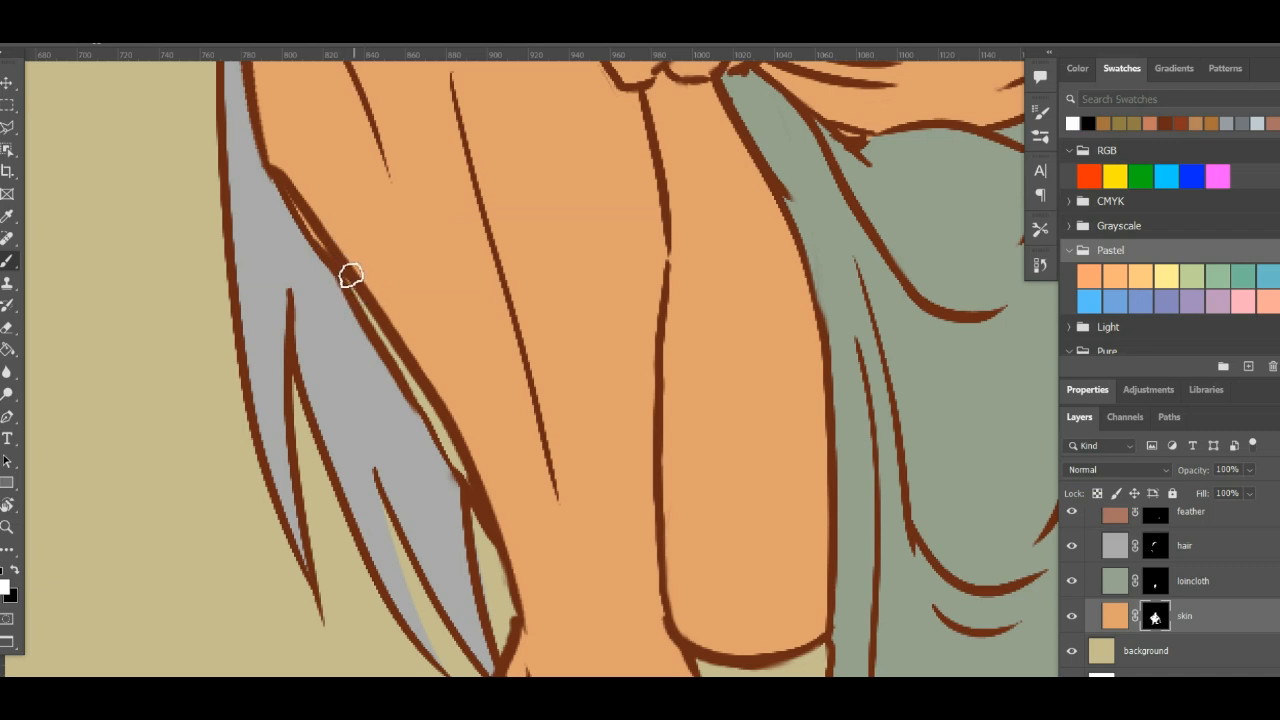
{"action": "left_click", "coordinate": [1155, 617]}
- Save the document as a new Photoshop file named magiciandemo
{"action": "scroll", "coordinate": [301, 170], "scroll_direction": "down", "scroll_amount": 5}
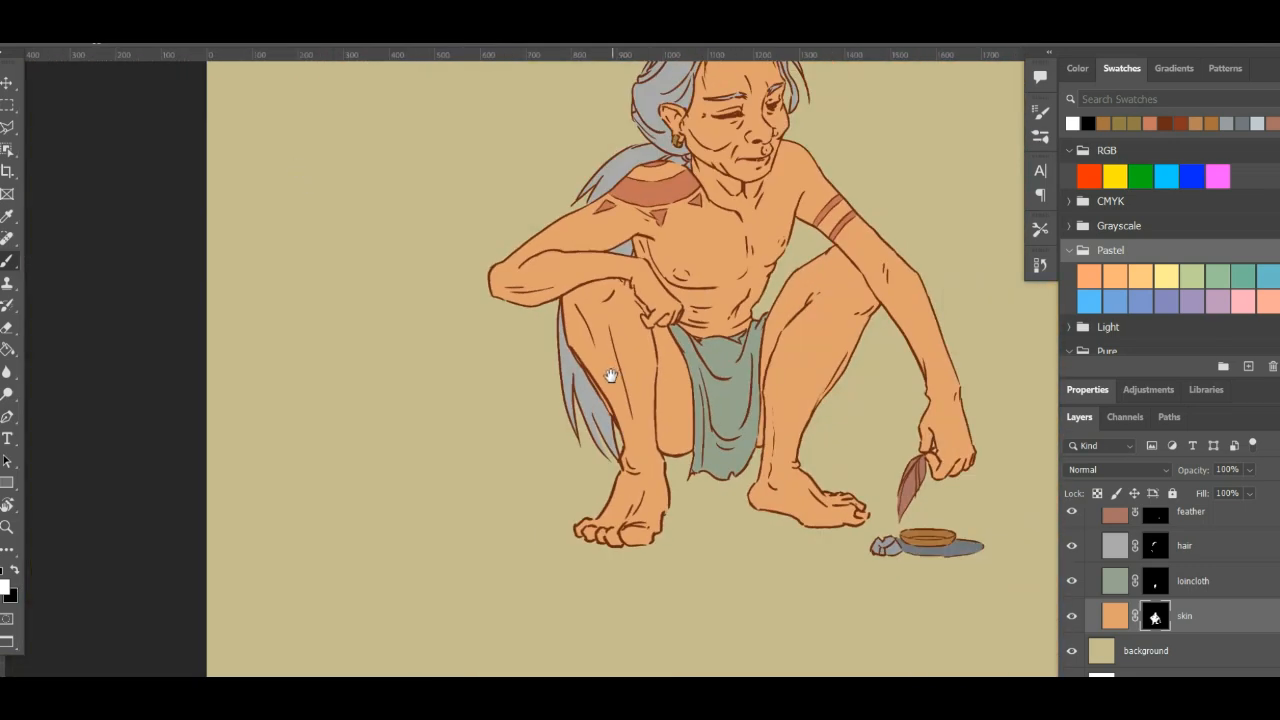
{"action": "left_click_drag", "start_coordinate": [609, 371], "coordinate": [468, 447]}
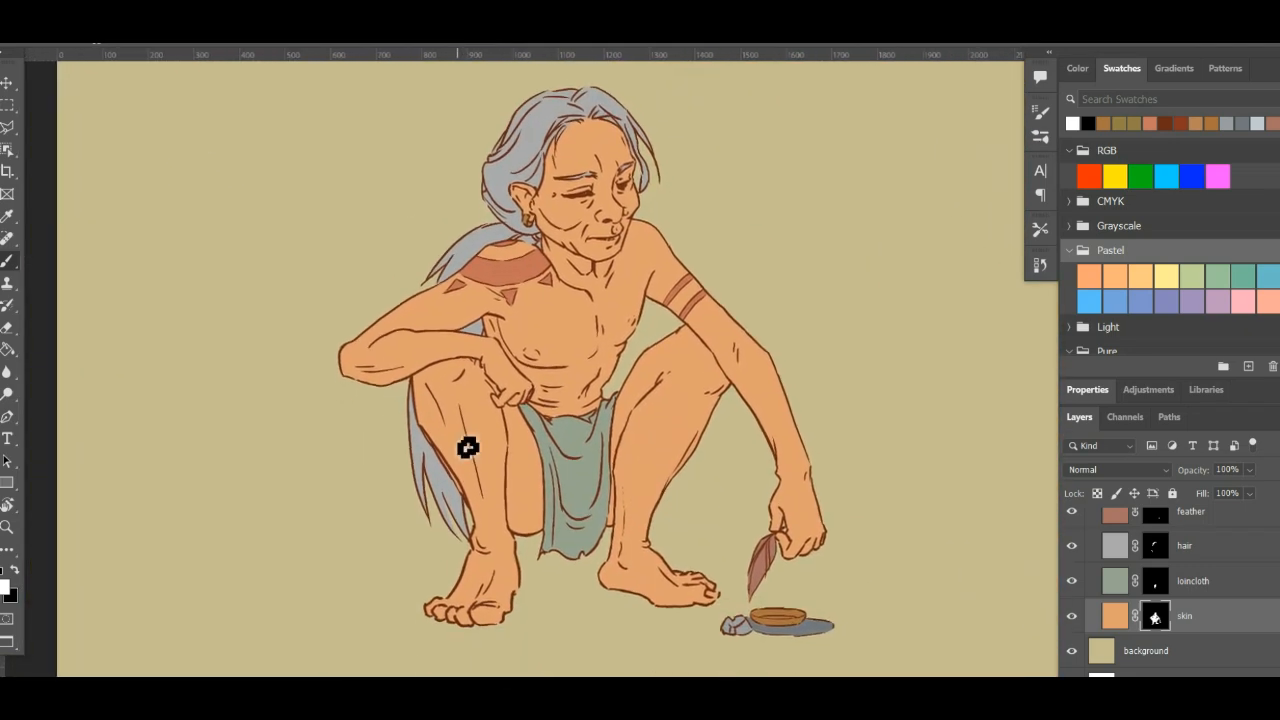
{"action": "scroll", "coordinate": [1190, 570], "scroll_direction": "up", "scroll_amount": 8}
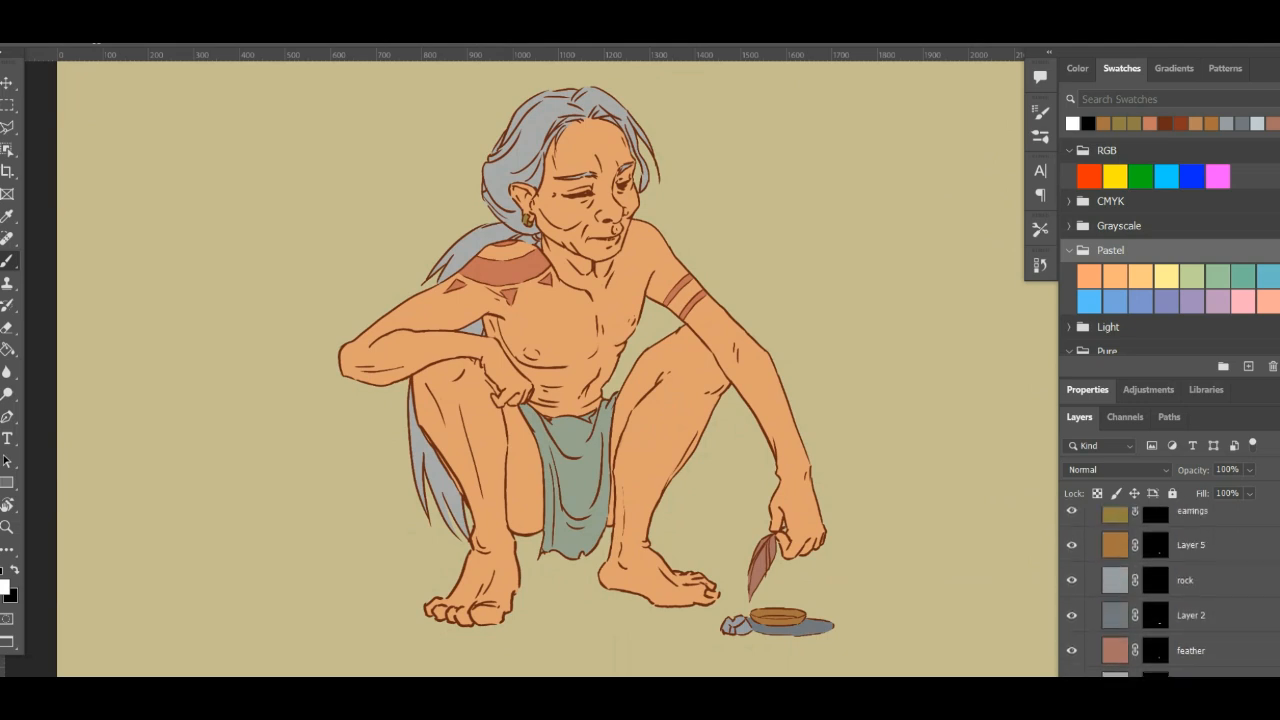
{"action": "key", "text": "ctrl+shift+s"}
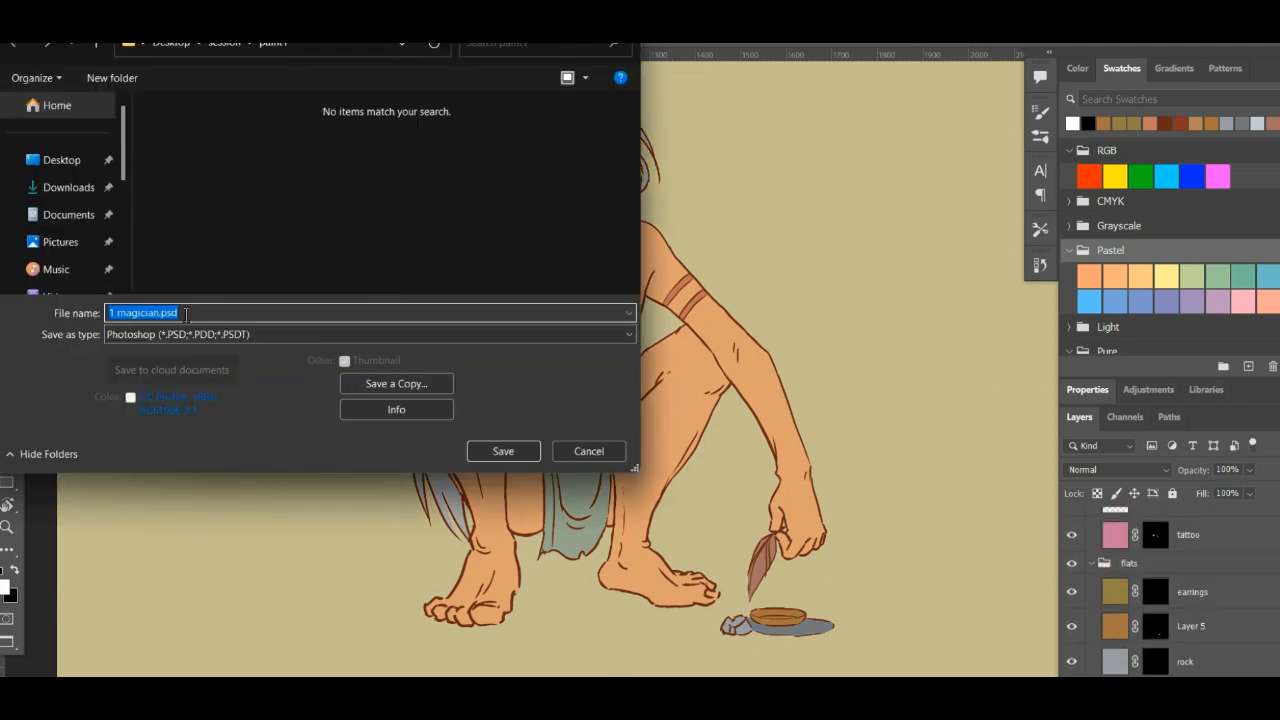
{"action": "type", "text": "ma"}
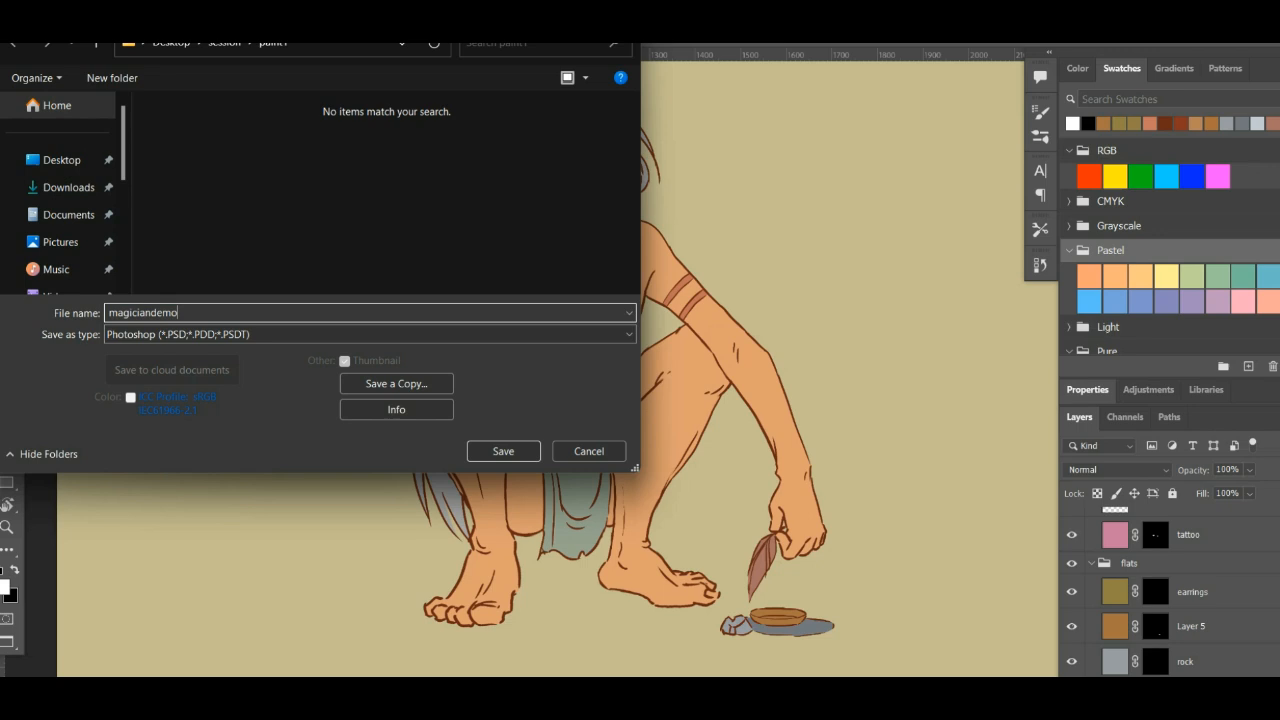
{"action": "key", "text": "Return"}
{"action": "key", "text": "Return"}
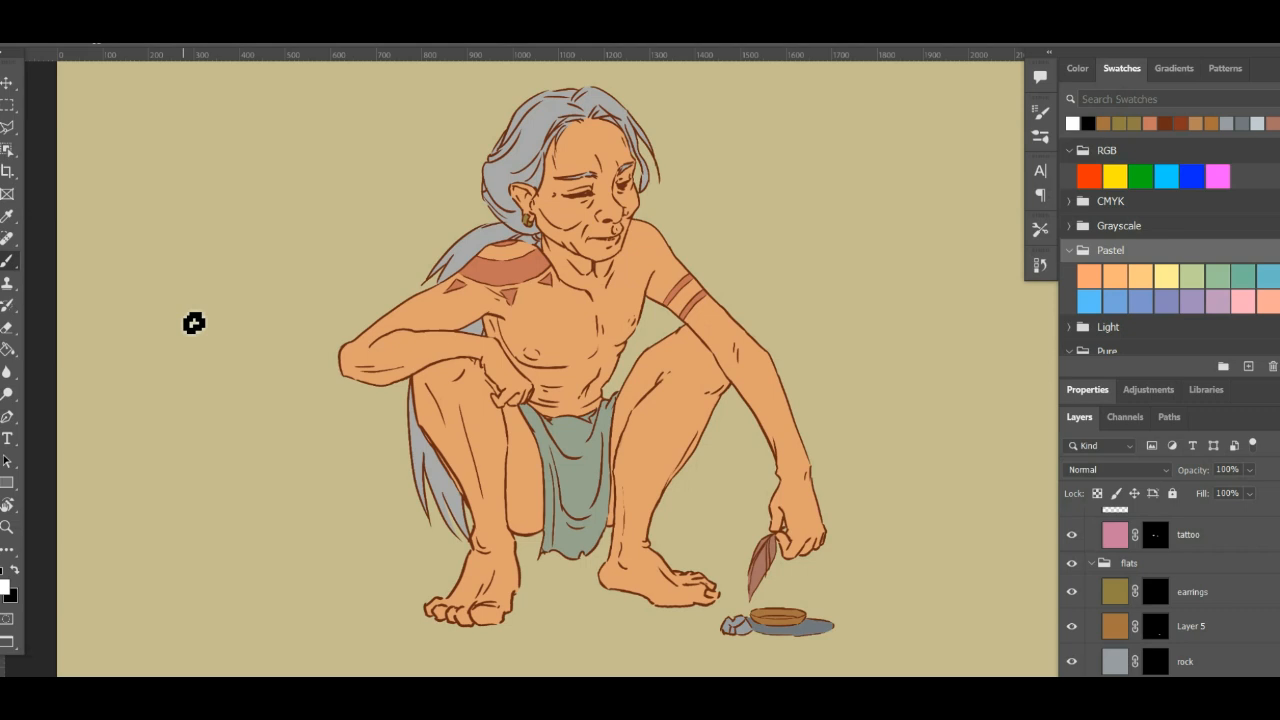
{"action": "key", "text": "alt+Tab"}
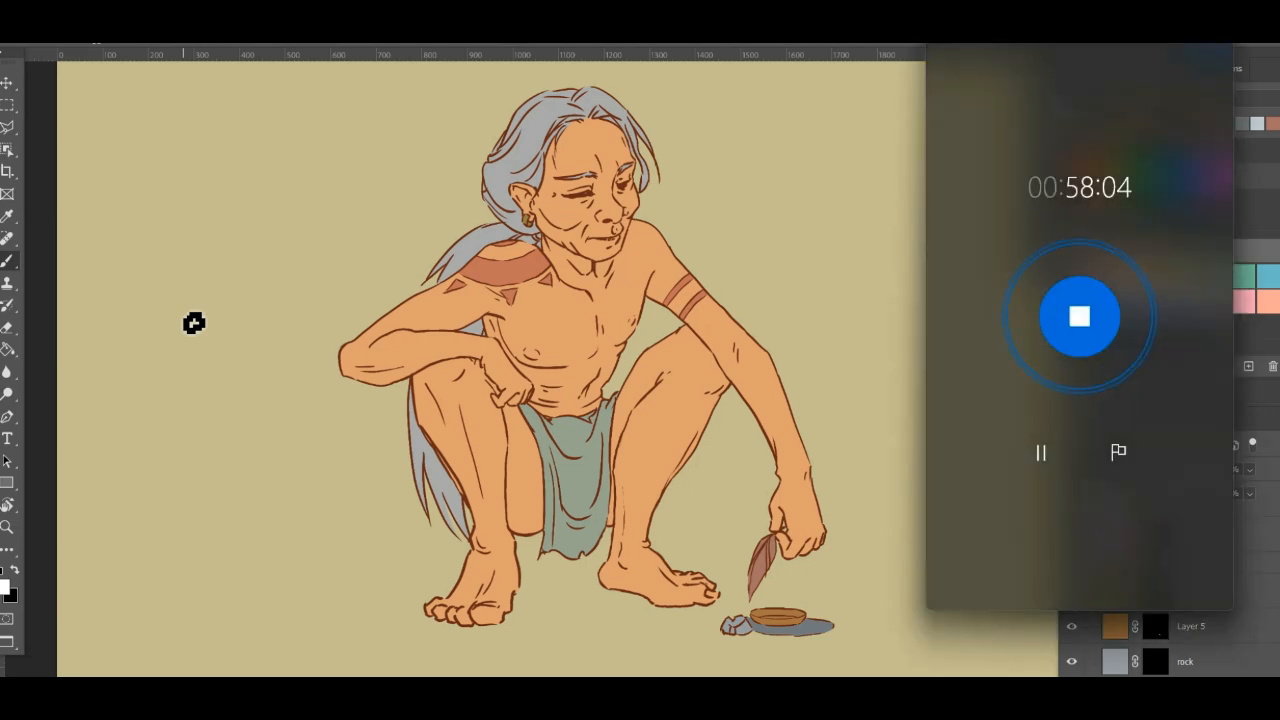
{"action": "key", "text": "alt+Tab"}
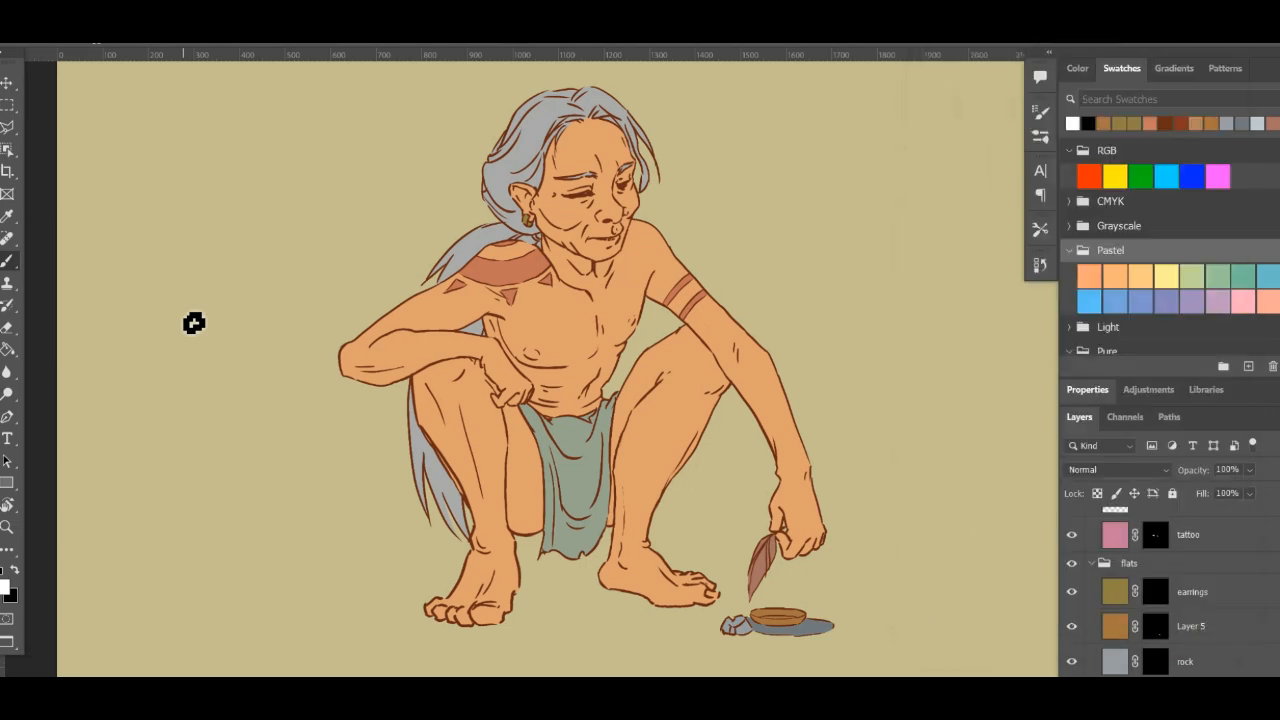
- Select Layer 1 inside the shadows group
{"action": "scroll", "coordinate": [1170, 593], "scroll_direction": "up", "scroll_amount": 4}
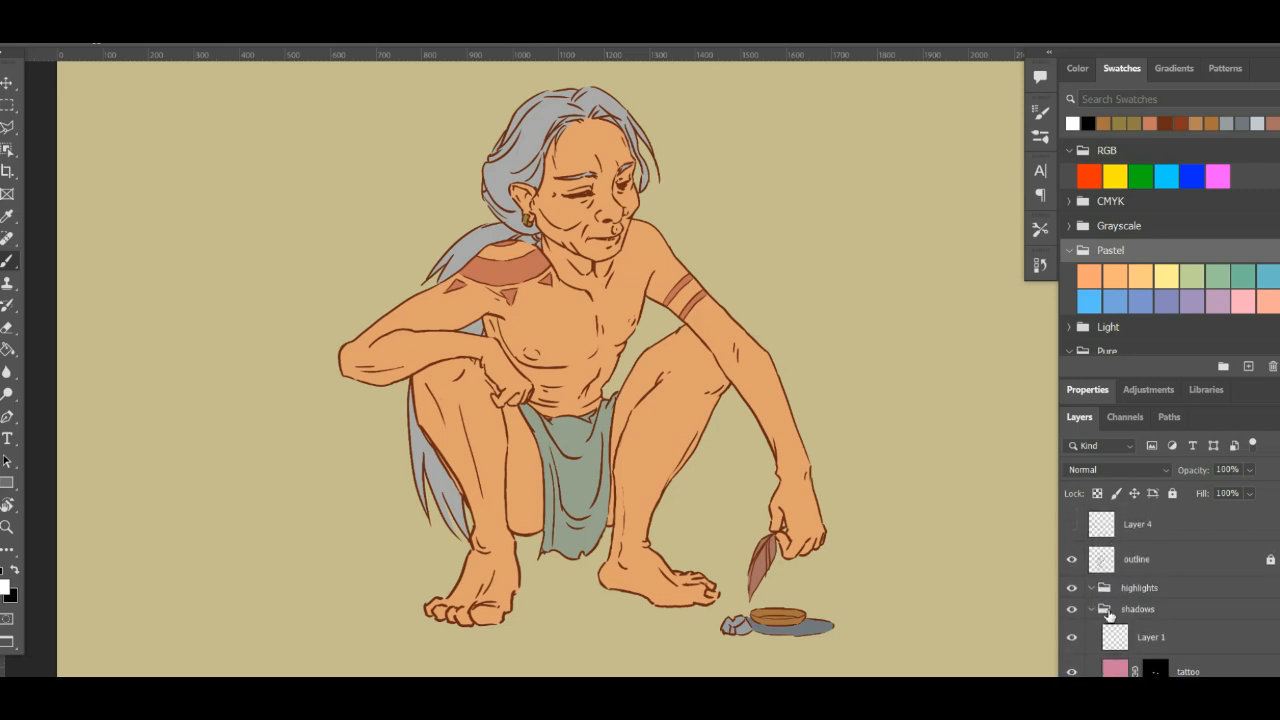
{"action": "left_click", "coordinate": [1160, 612]}
{"action": "scroll", "coordinate": [1125, 560], "scroll_direction": "down", "scroll_amount": 3}
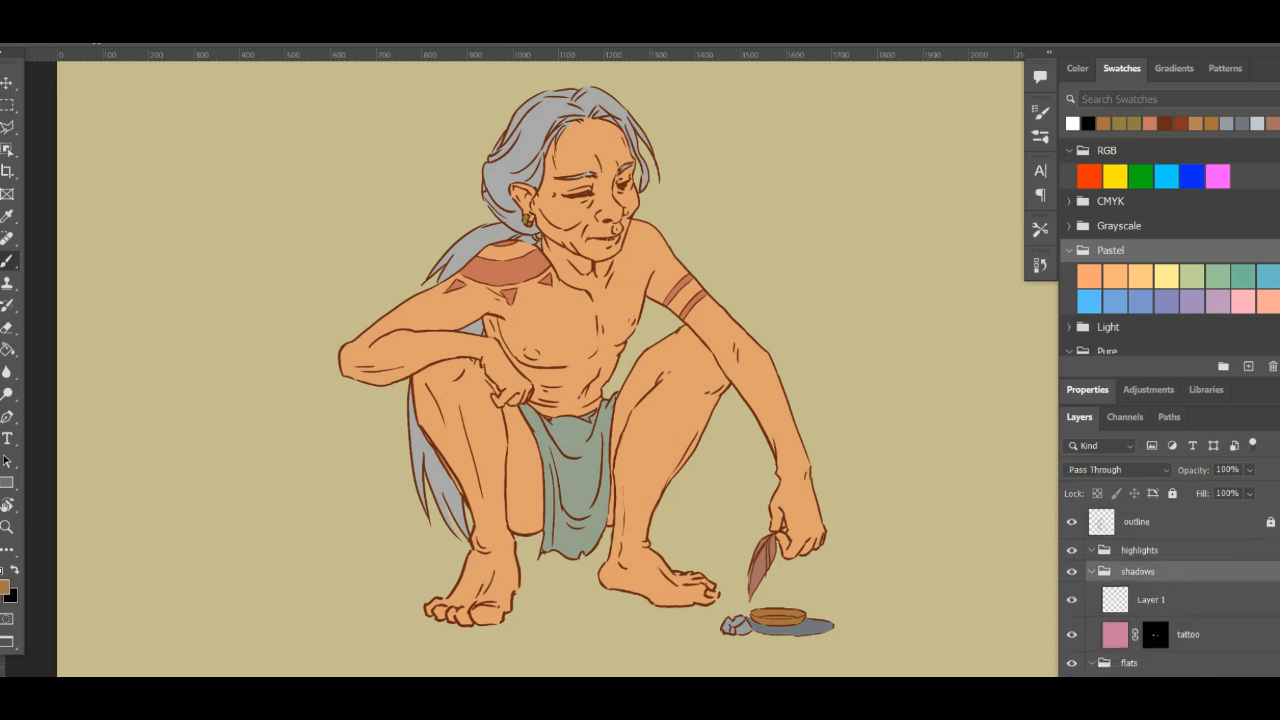
{"action": "left_click", "coordinate": [1125, 545]}
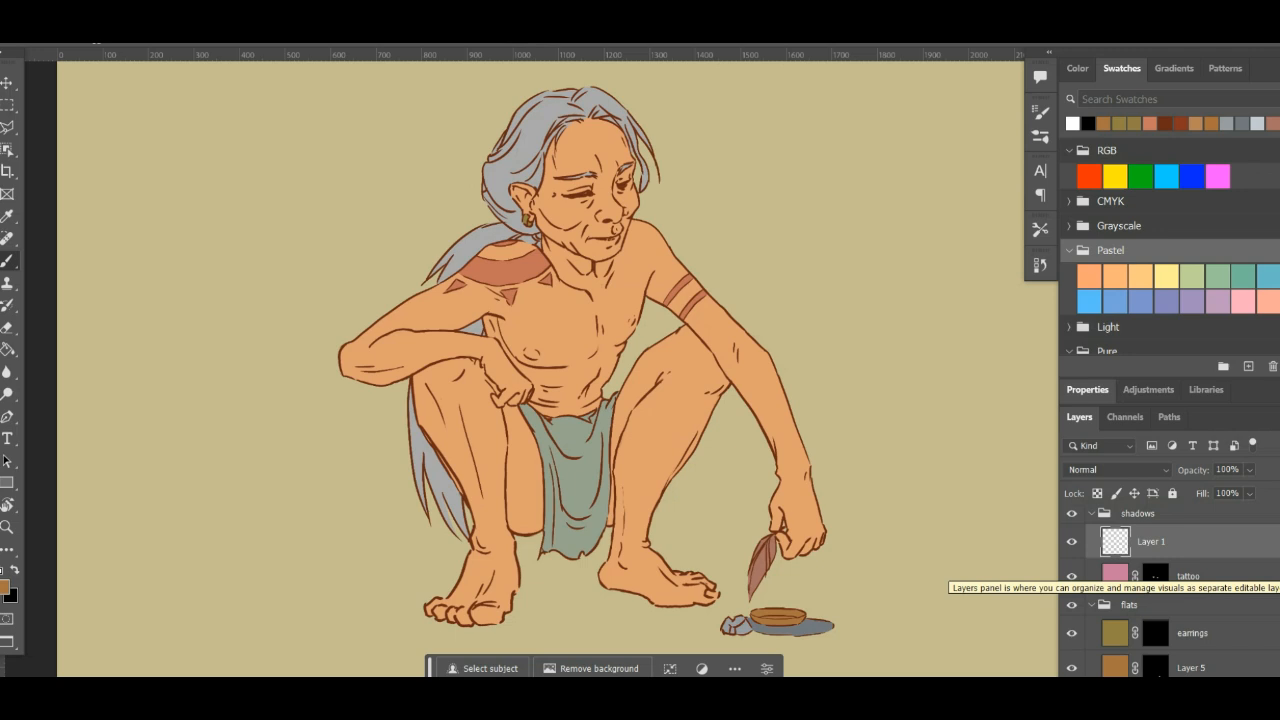
{"action": "scroll", "coordinate": [1170, 590], "scroll_direction": "down", "scroll_amount": 5}
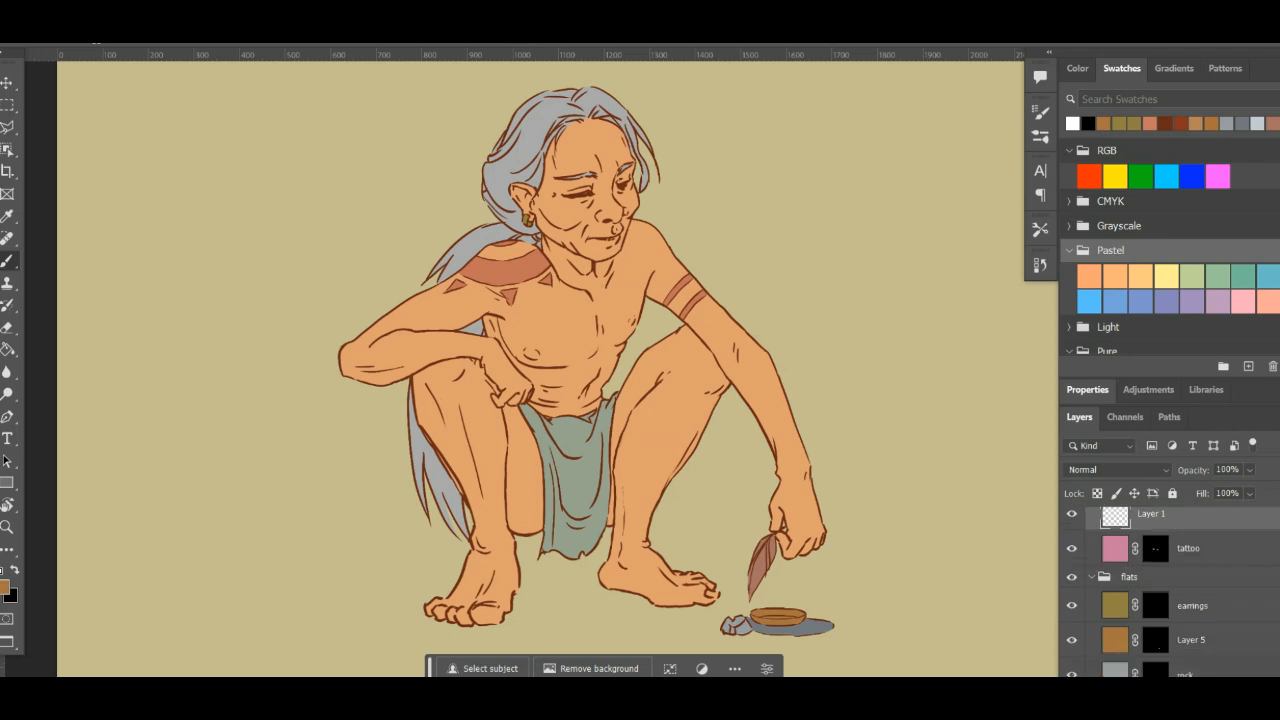
{"action": "scroll", "coordinate": [1170, 590], "scroll_direction": "down", "scroll_amount": 3}
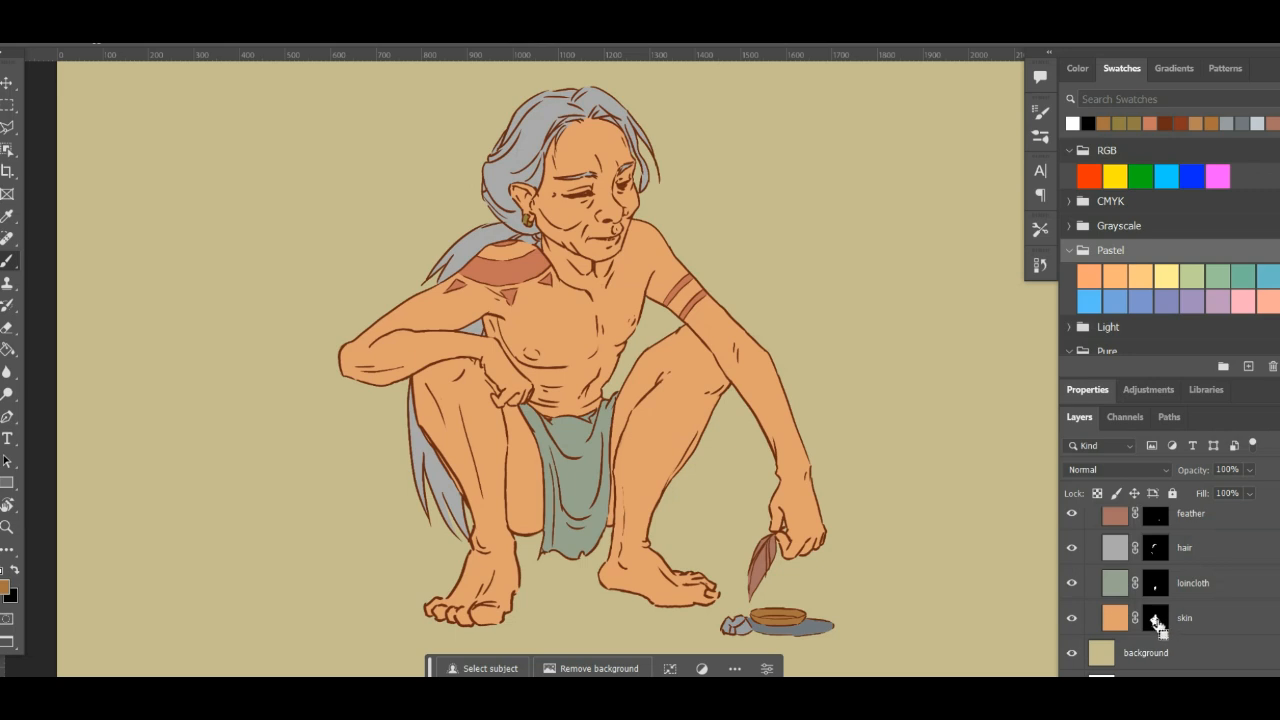
{"action": "left_click", "coordinate": [1157, 622], "text": "ctrl"}
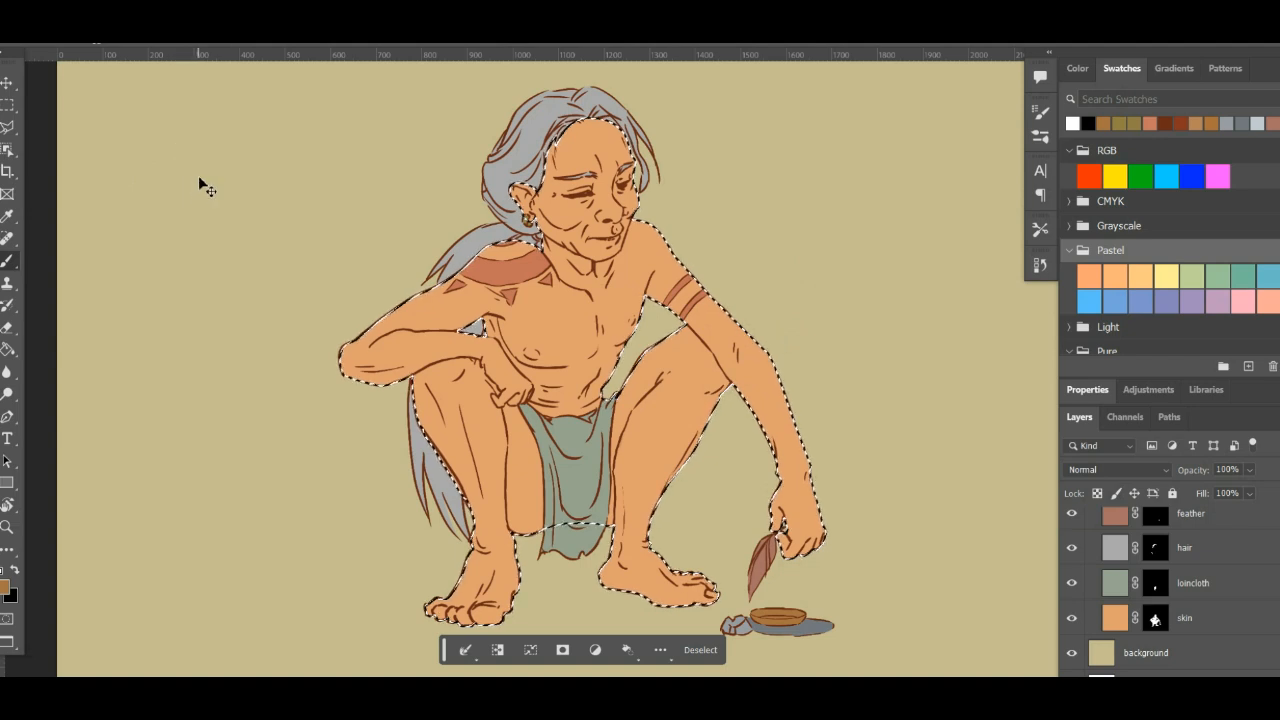
{"action": "key", "text": "ctrl+d"}
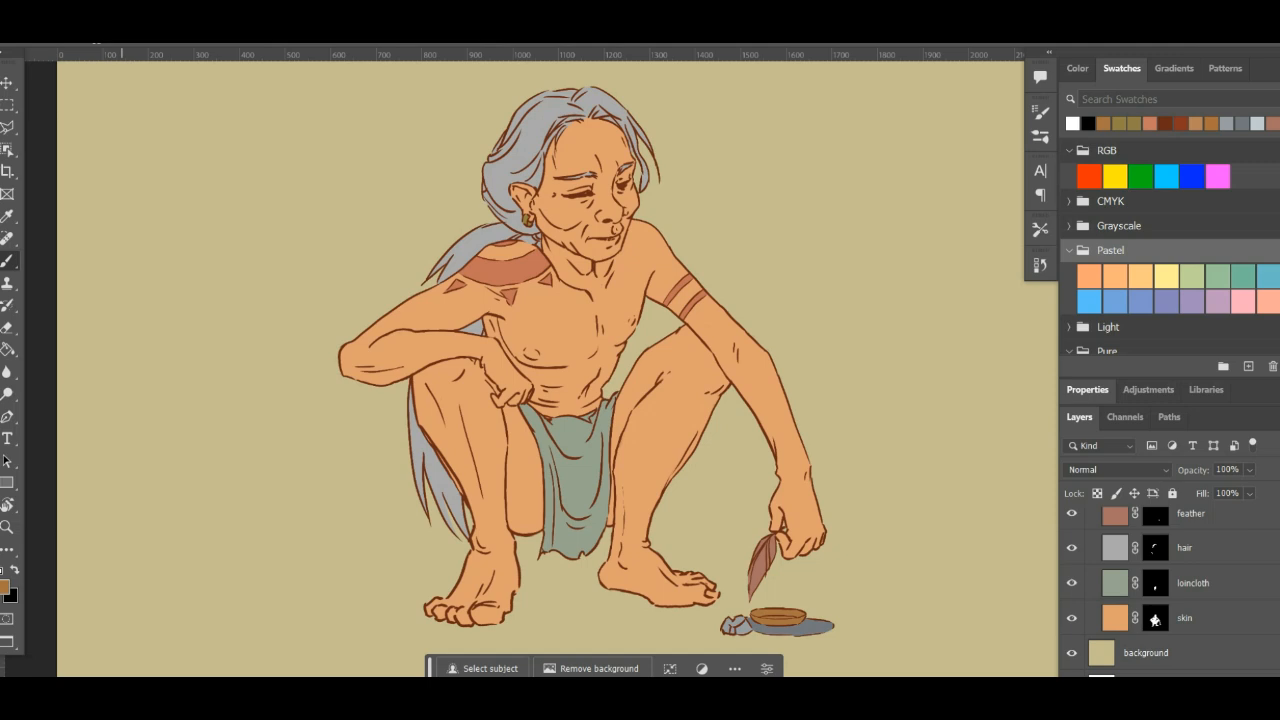
{"action": "key", "text": "f"}
{"action": "key", "text": "f"}
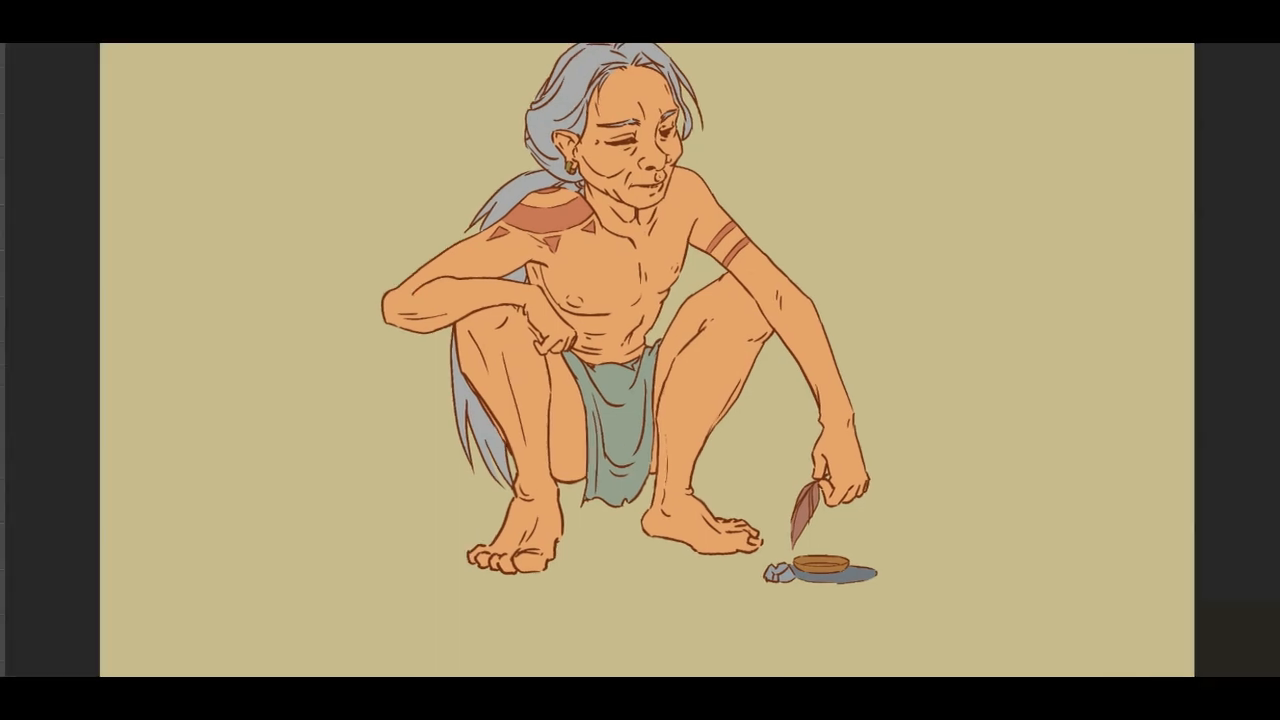
{"action": "left_click", "coordinate": [161, 53]}
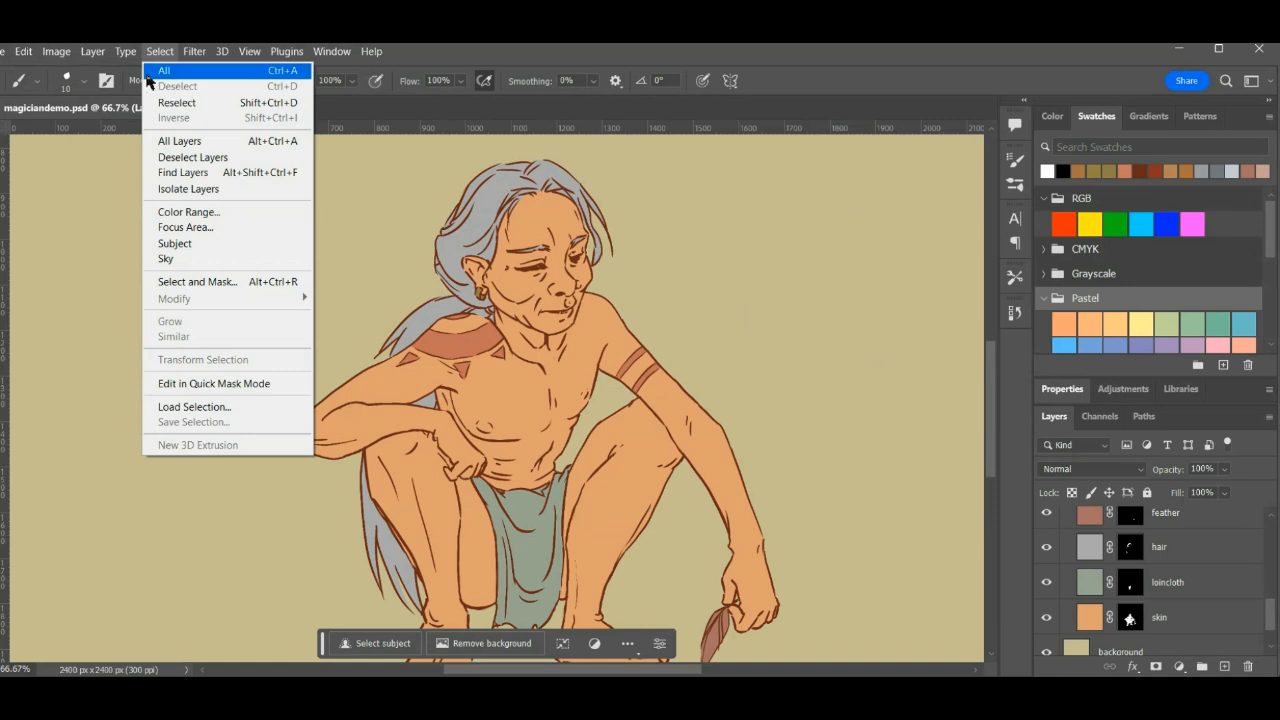
{"action": "left_click", "coordinate": [164, 70]}
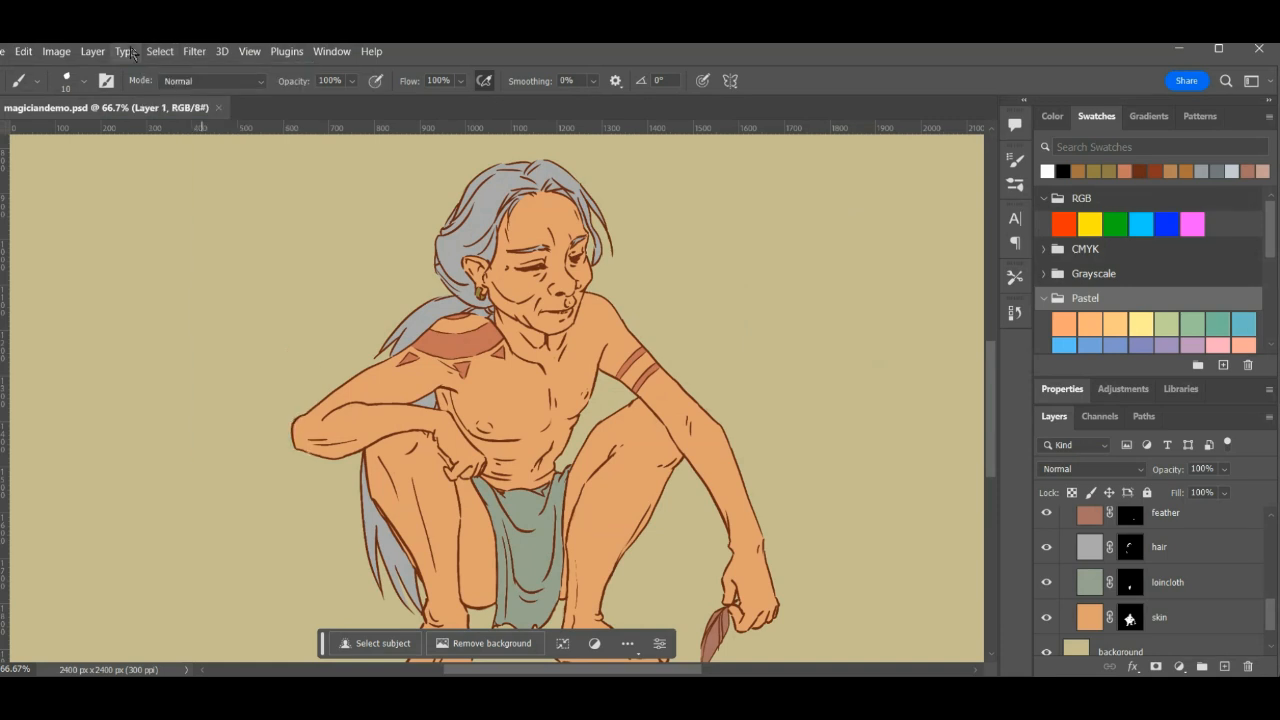
- Rename Layer 1 in the shadows group to skin and mask it with a selection loaded from the flat skin layer's mask
{"action": "left_click", "coordinate": [1131, 620], "text": "ctrl"}
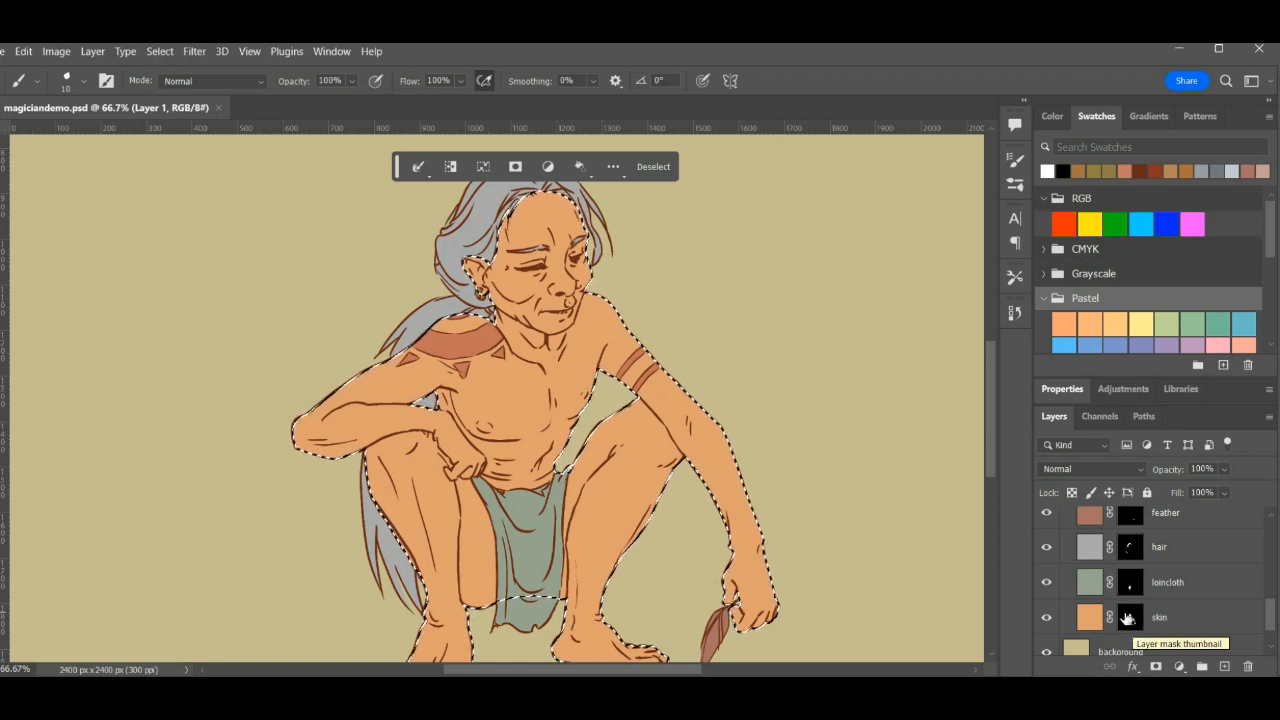
{"action": "left_click_drag", "start_coordinate": [1273, 615], "coordinate": [1274, 592]}
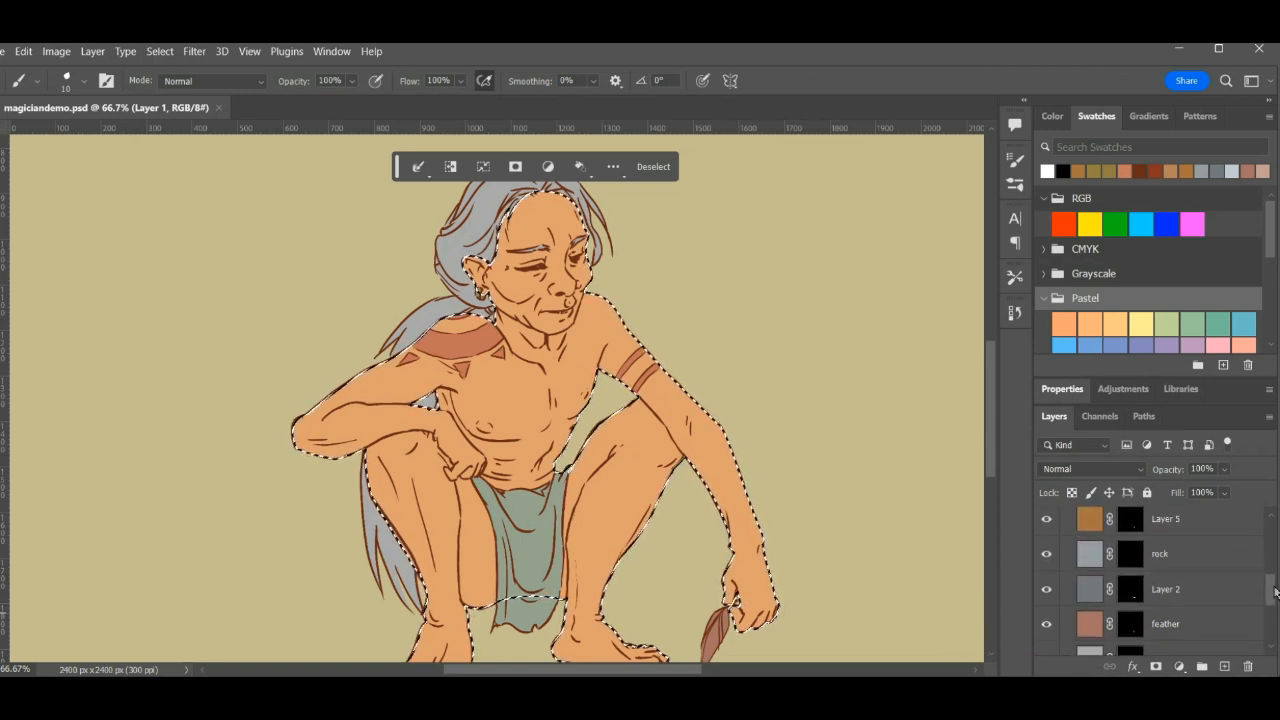
{"action": "scroll", "coordinate": [1127, 619], "scroll_direction": "up", "scroll_amount": 5}
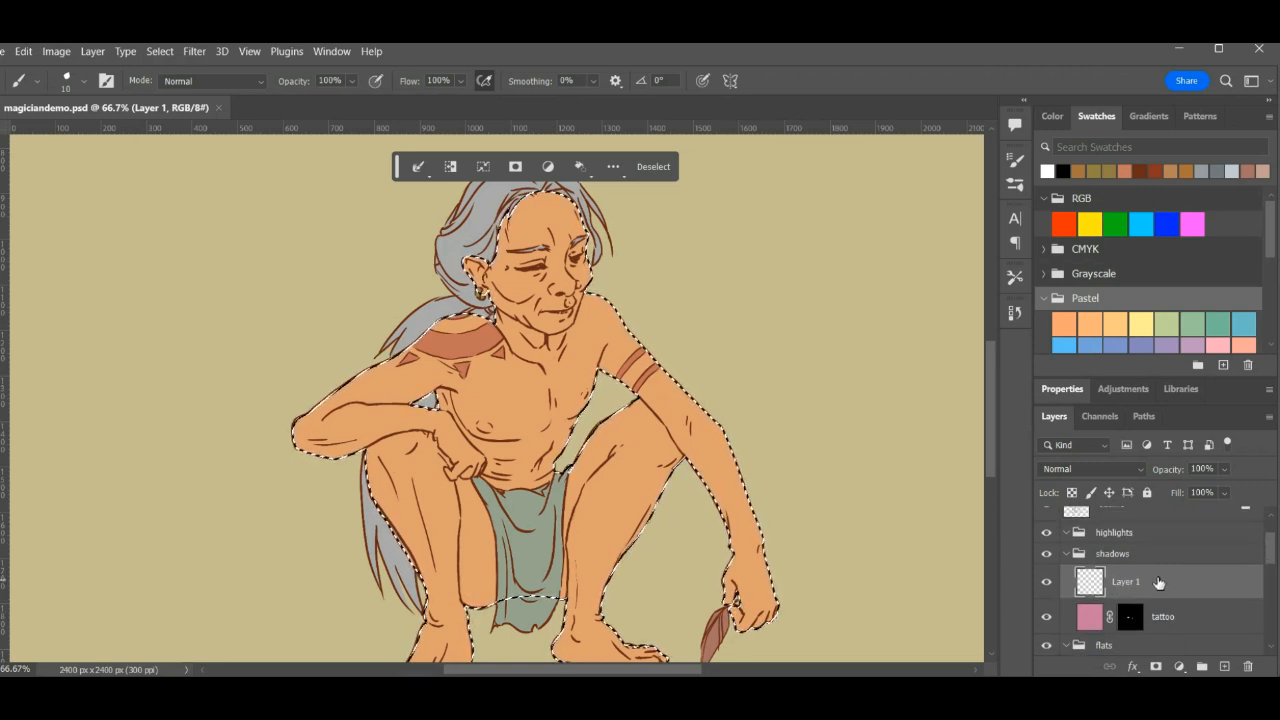
{"action": "double_click", "coordinate": [1126, 582]}
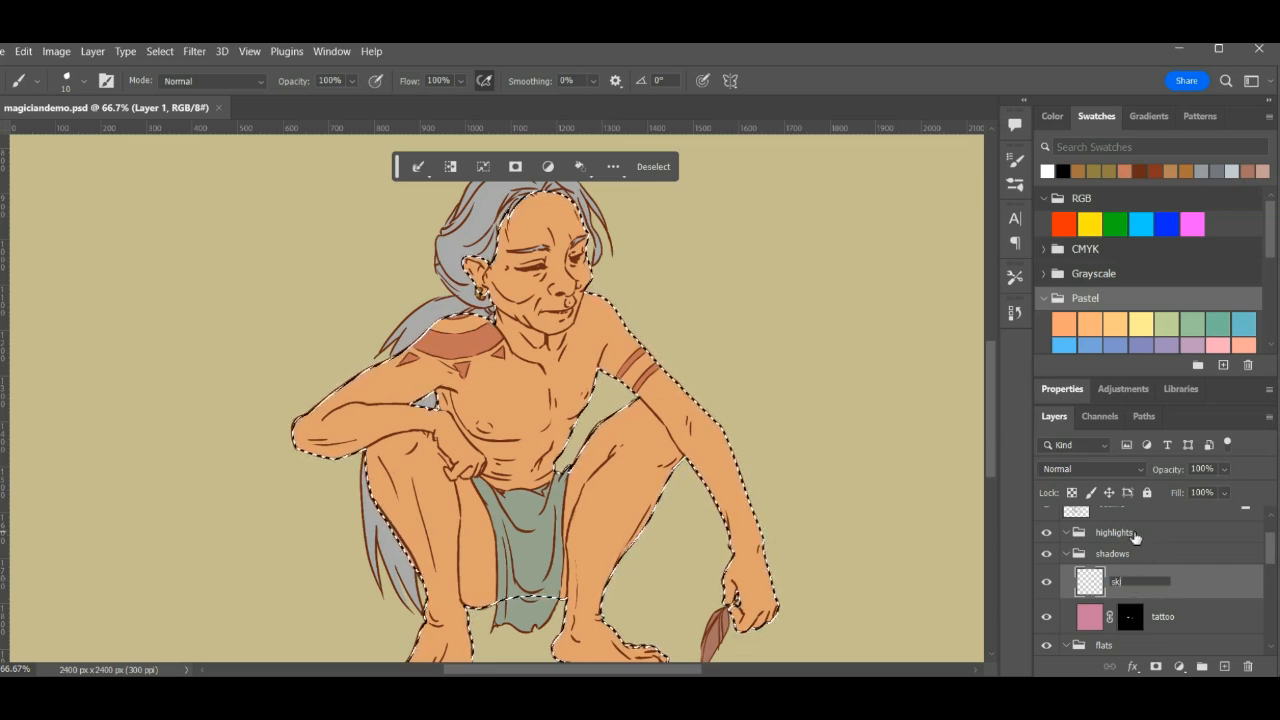
{"action": "type", "text": "skin"}
{"action": "key", "text": "Return"}
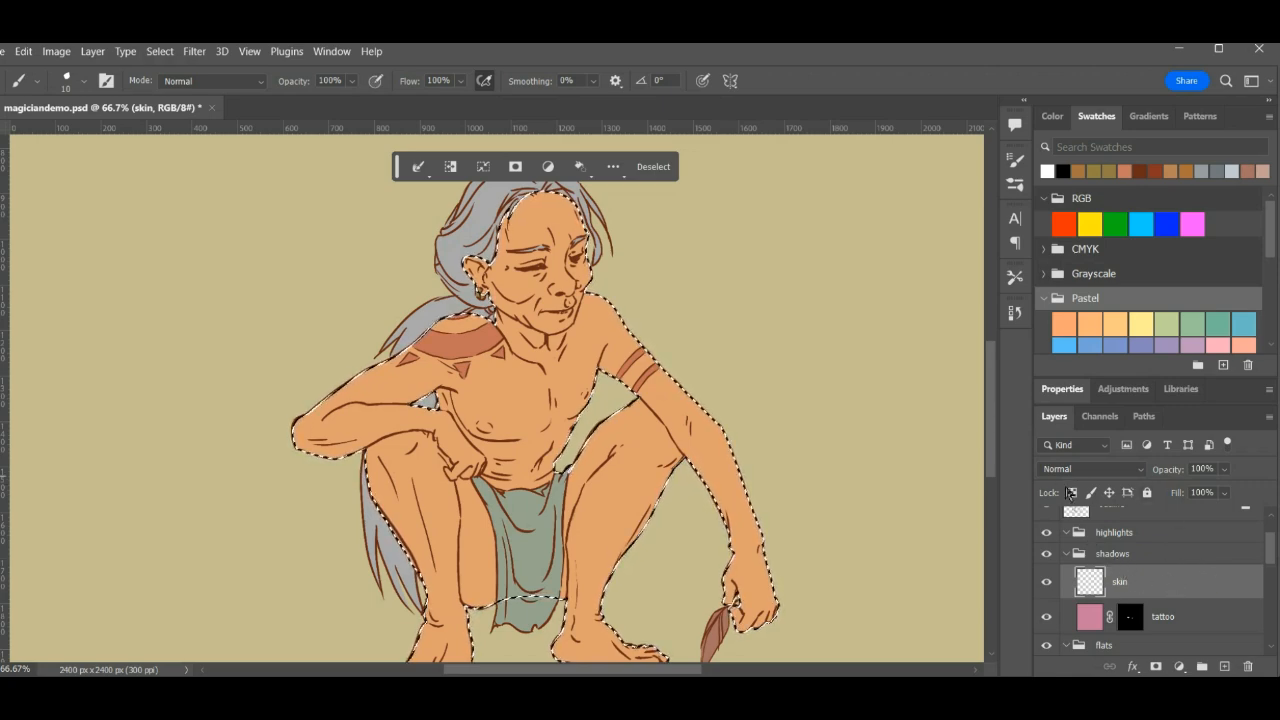
{"action": "left_click", "coordinate": [1156, 667]}
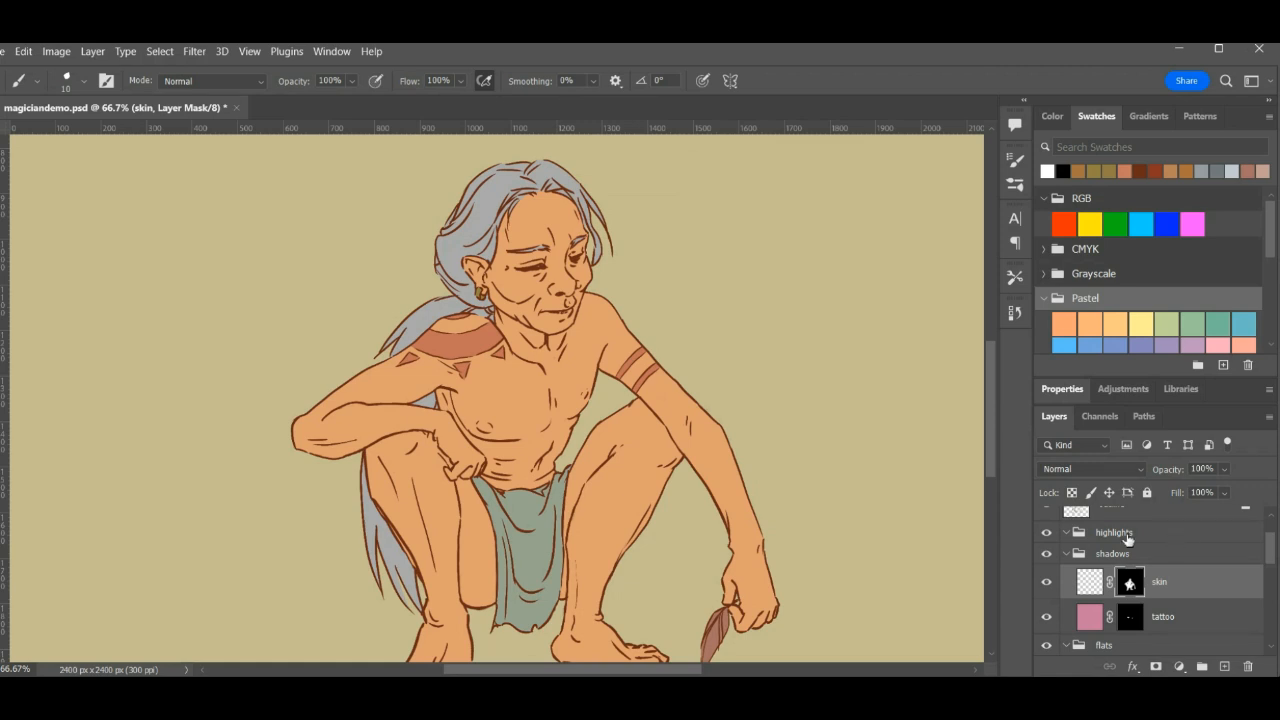
{"action": "left_click", "coordinate": [1090, 585]}
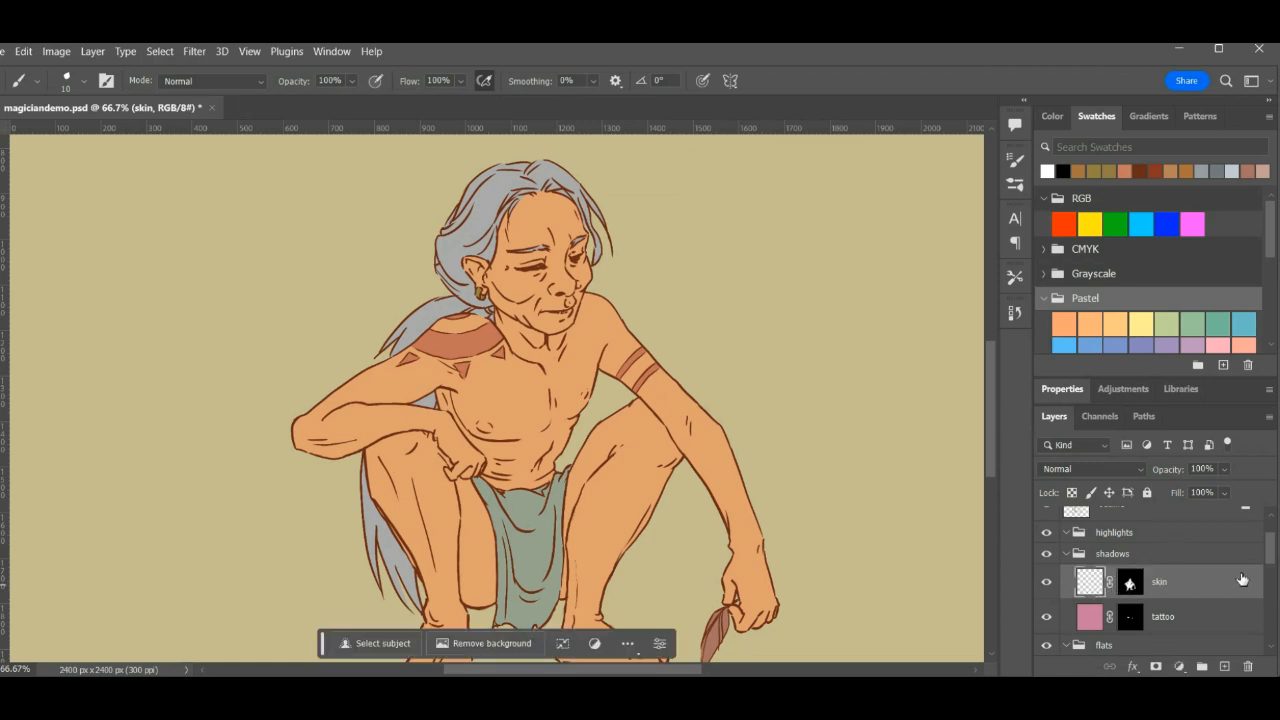
{"action": "left_click_drag", "start_coordinate": [1272, 551], "coordinate": [1268, 625]}
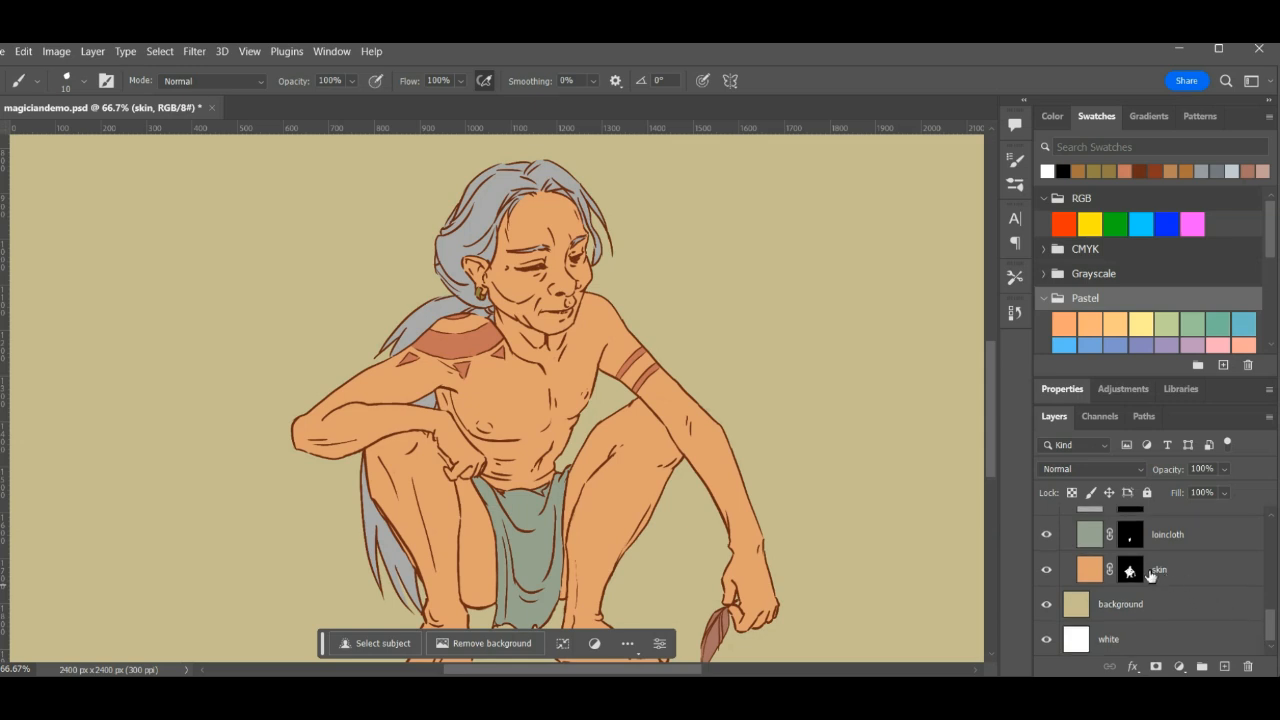
{"action": "left_click", "coordinate": [1130, 569]}
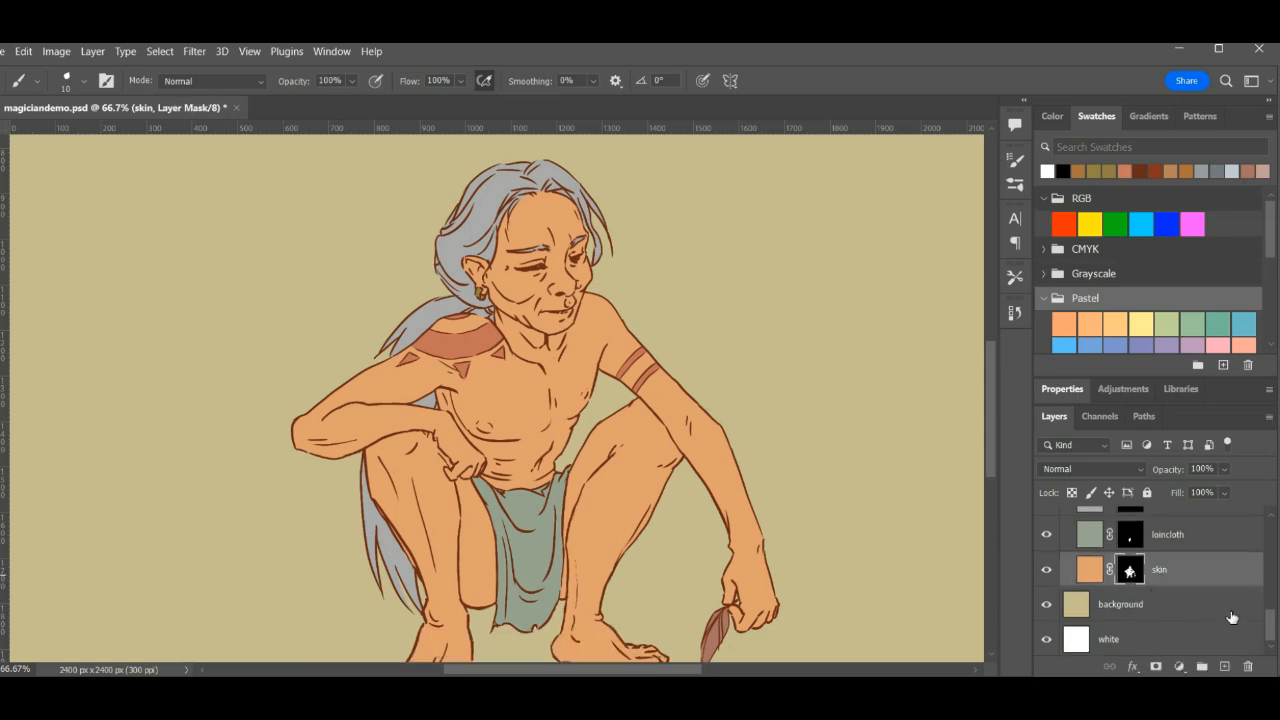
{"action": "scroll", "coordinate": [1273, 628], "scroll_direction": "up", "scroll_amount": 5}
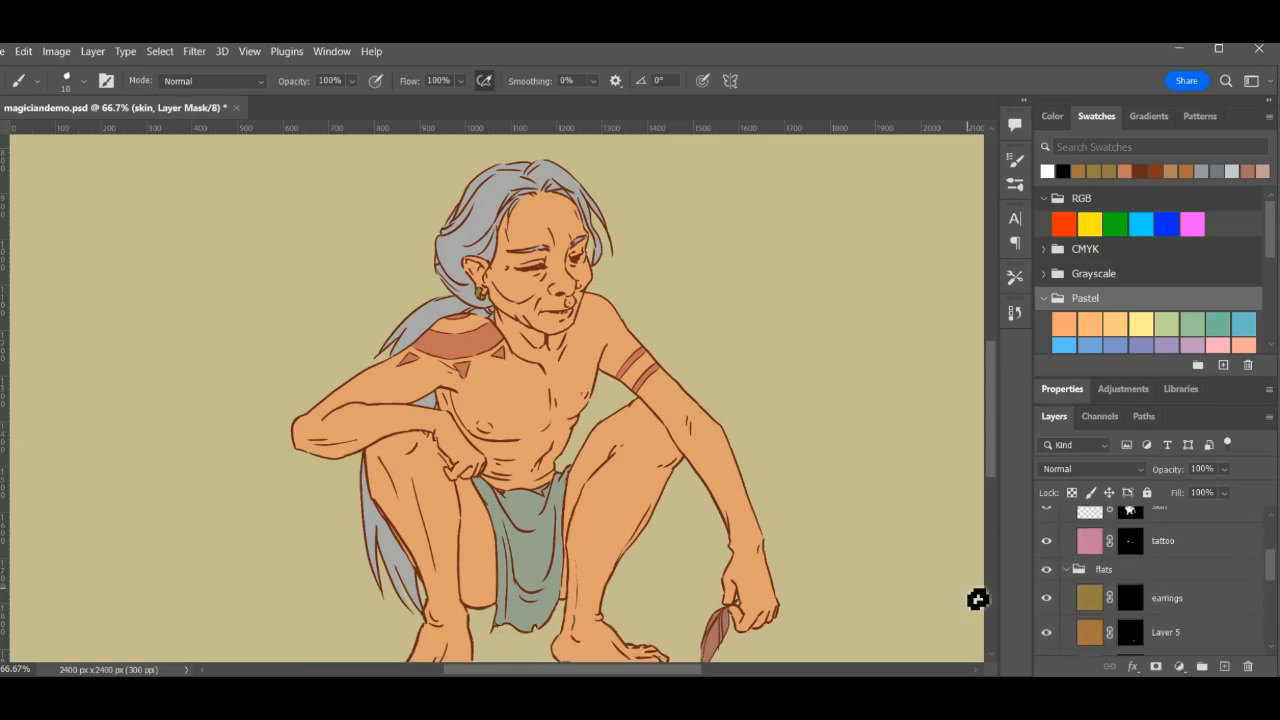
{"action": "scroll", "coordinate": [1127, 600], "scroll_direction": "up", "scroll_amount": 3}
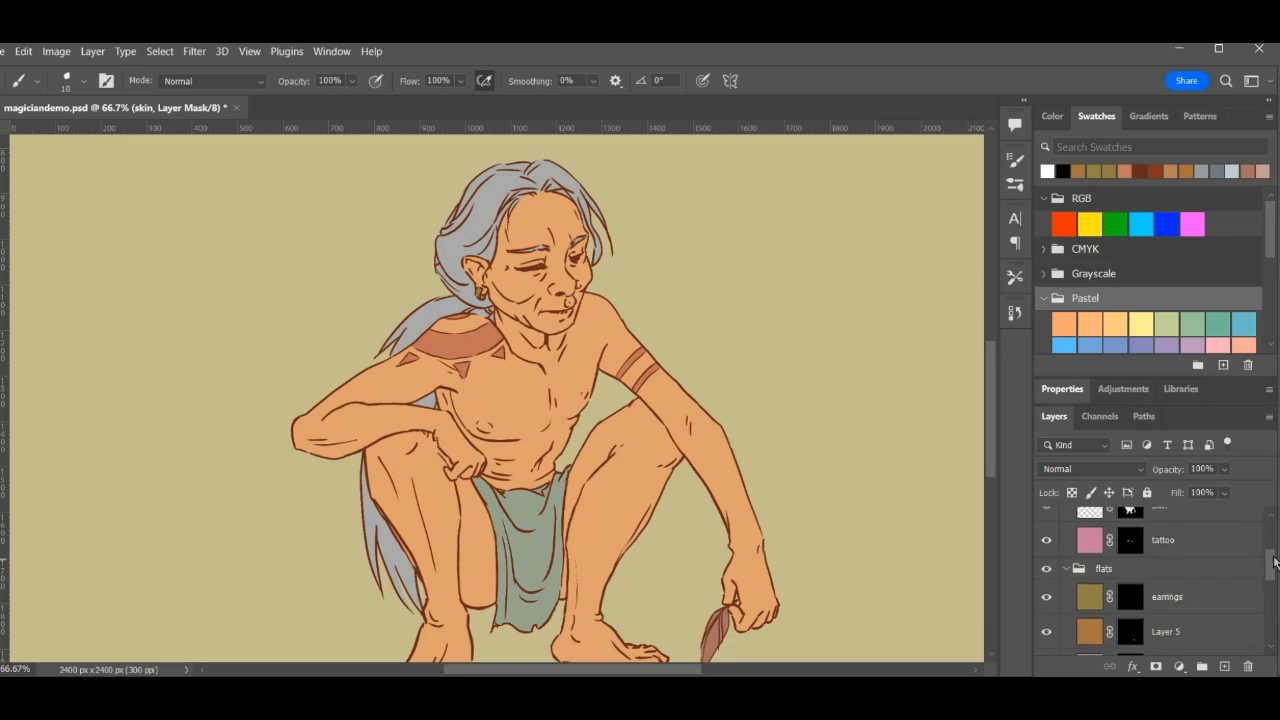
- Set the shadows group's skin layer to Multiply blending and pick the magenta RGB swatch as the foreground colour
{"action": "left_click", "coordinate": [1092, 568]}
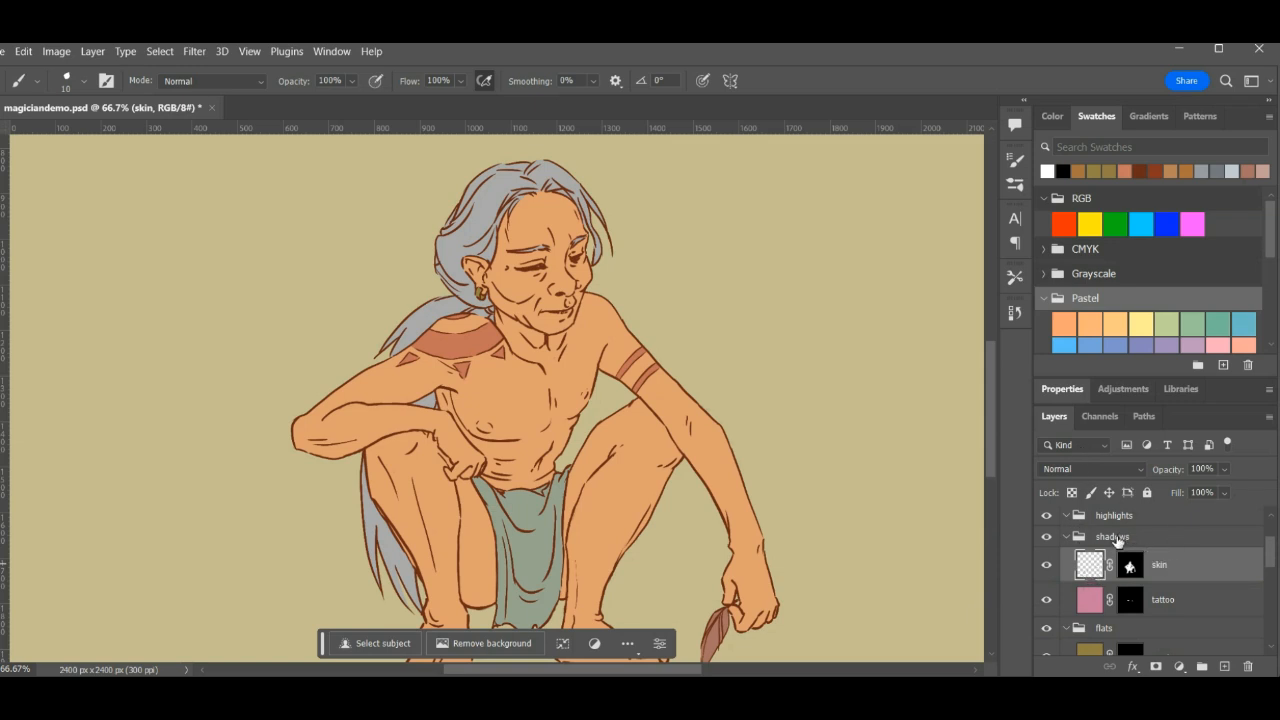
{"action": "left_click", "coordinate": [1079, 470]}
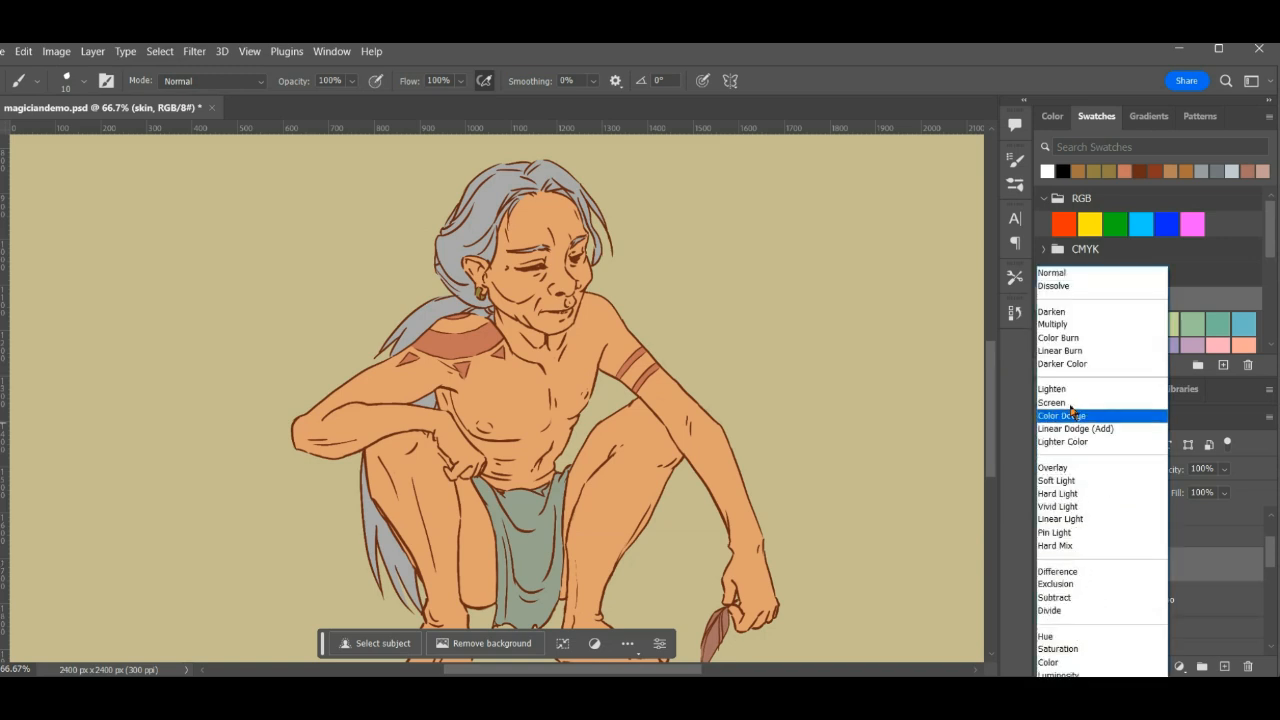
{"action": "left_click", "coordinate": [1069, 325]}
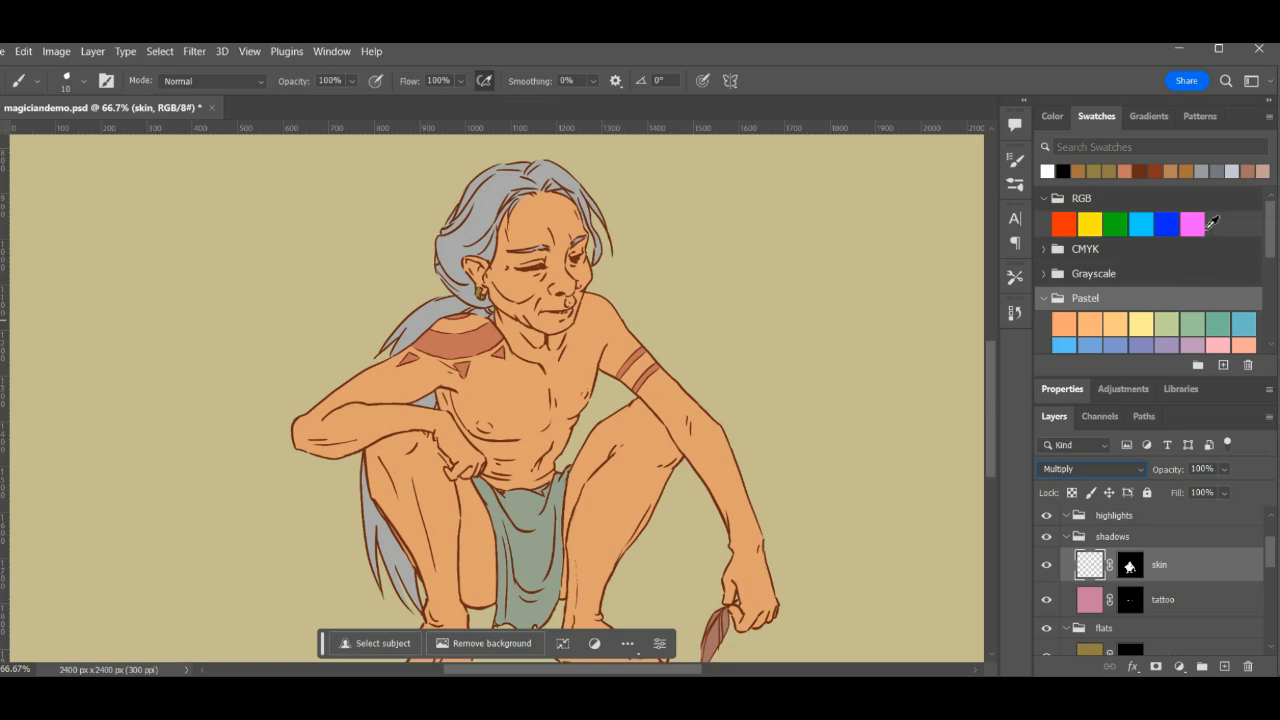
{"action": "left_click", "coordinate": [1201, 223]}
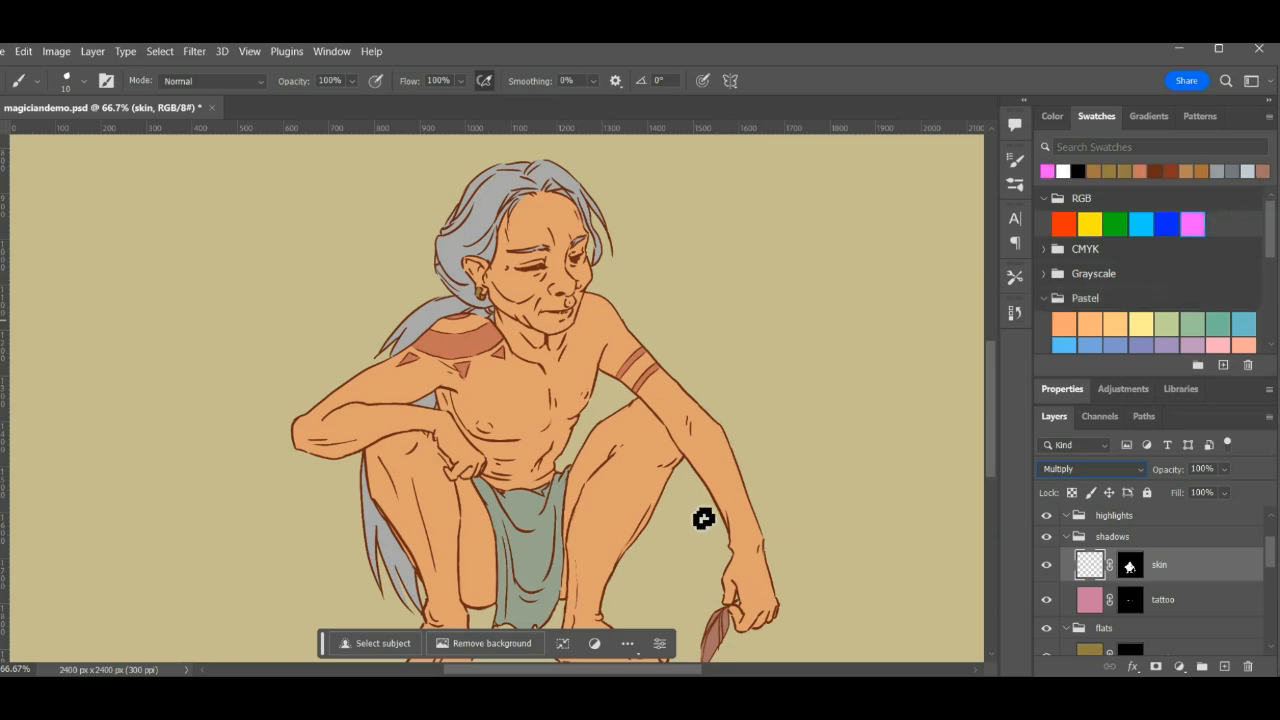
{"action": "key", "text": "Tab"}
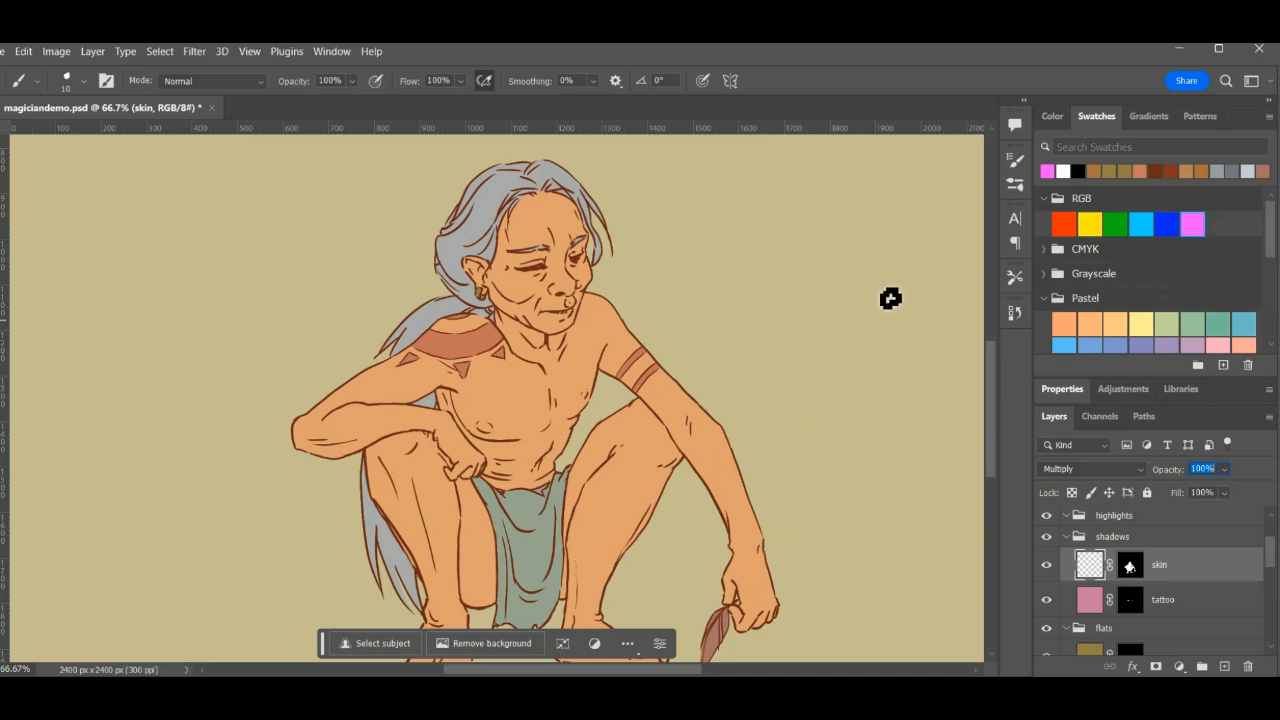
{"action": "key", "text": "Return"}
{"action": "key", "text": "Tab"}
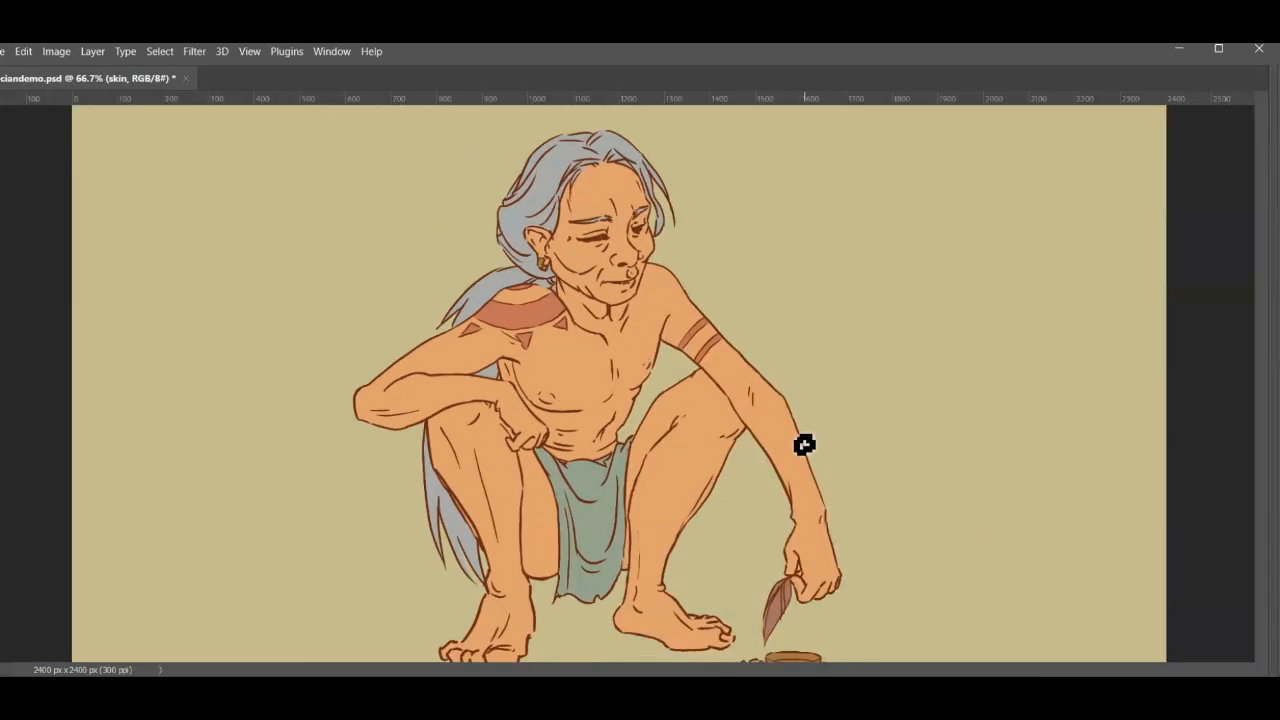
{"action": "key", "text": "Tab"}
{"action": "key", "text": "Tab"}
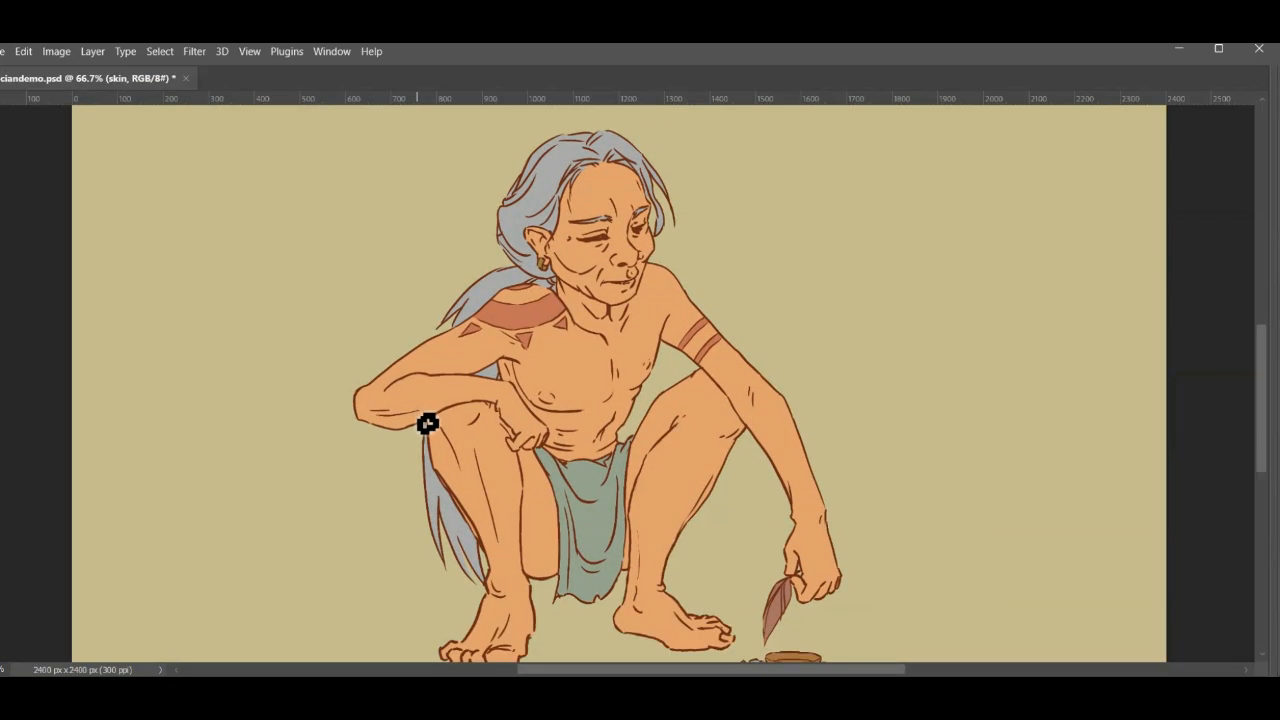
{"action": "key", "text": "f"}
{"action": "key", "text": "f"}
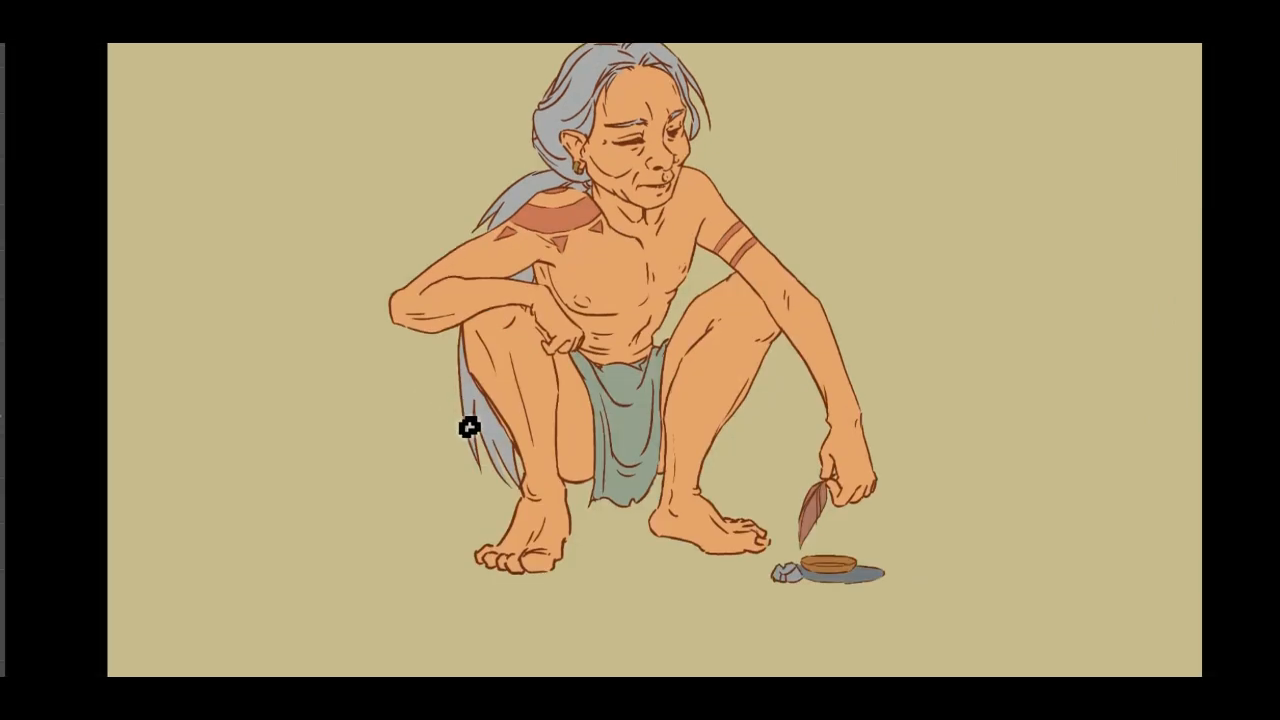
{"action": "key", "text": "f"}
{"action": "key", "text": "f"}
{"action": "key", "text": "f"}
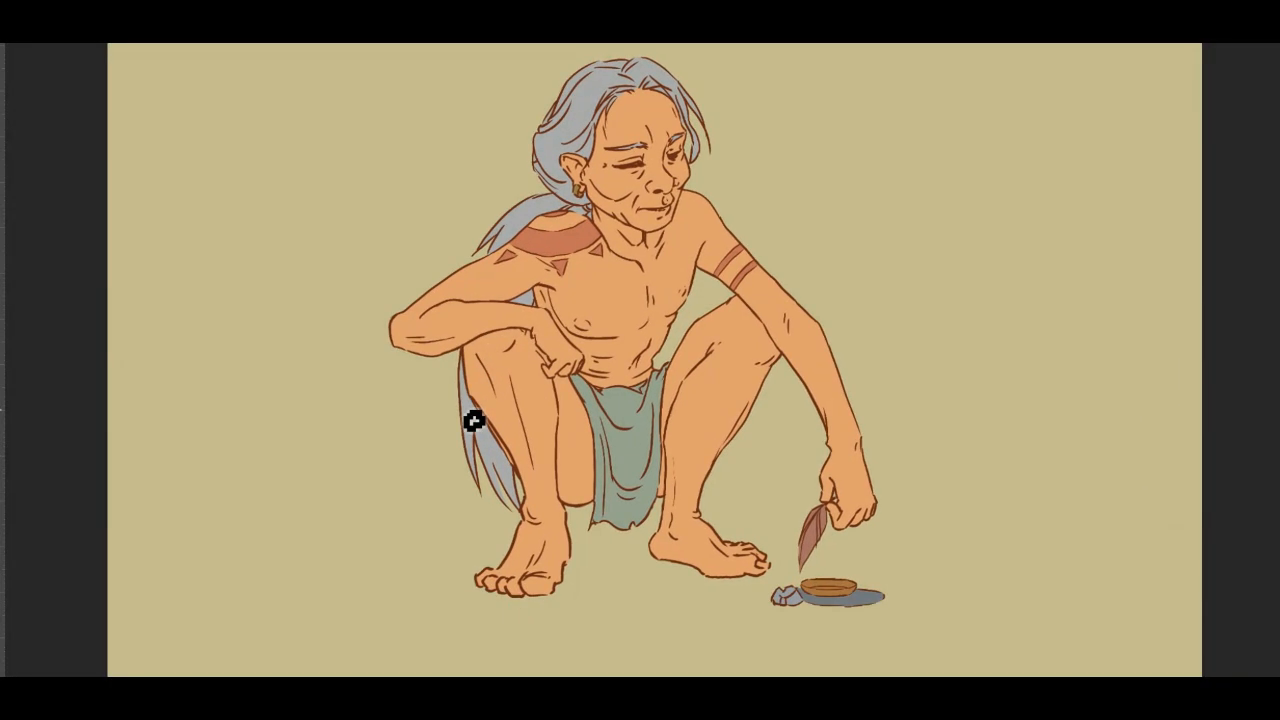
{"action": "key", "text": "Tab"}
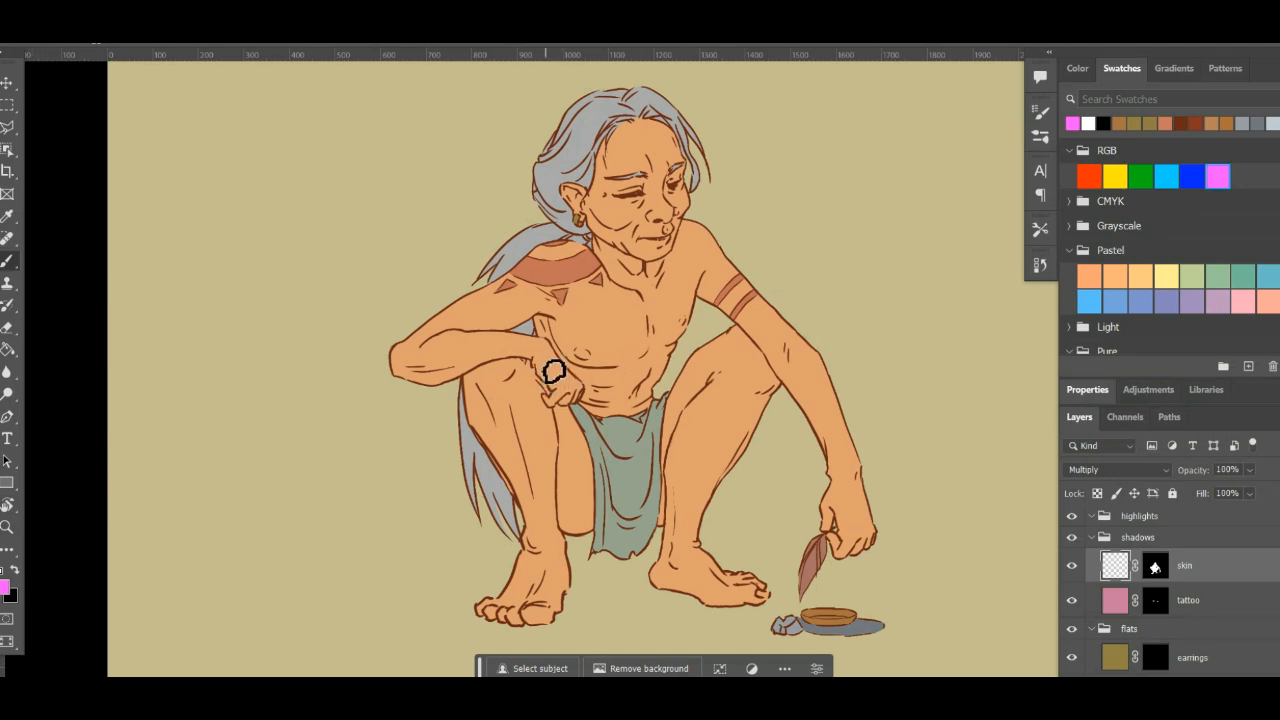
- Brush a magenta test stroke diagonally across the chest, and a paler, less saturated pink one from the bent forearm to the chin
{"action": "left_click_drag", "start_coordinate": [472, 410], "coordinate": [722, 250]}
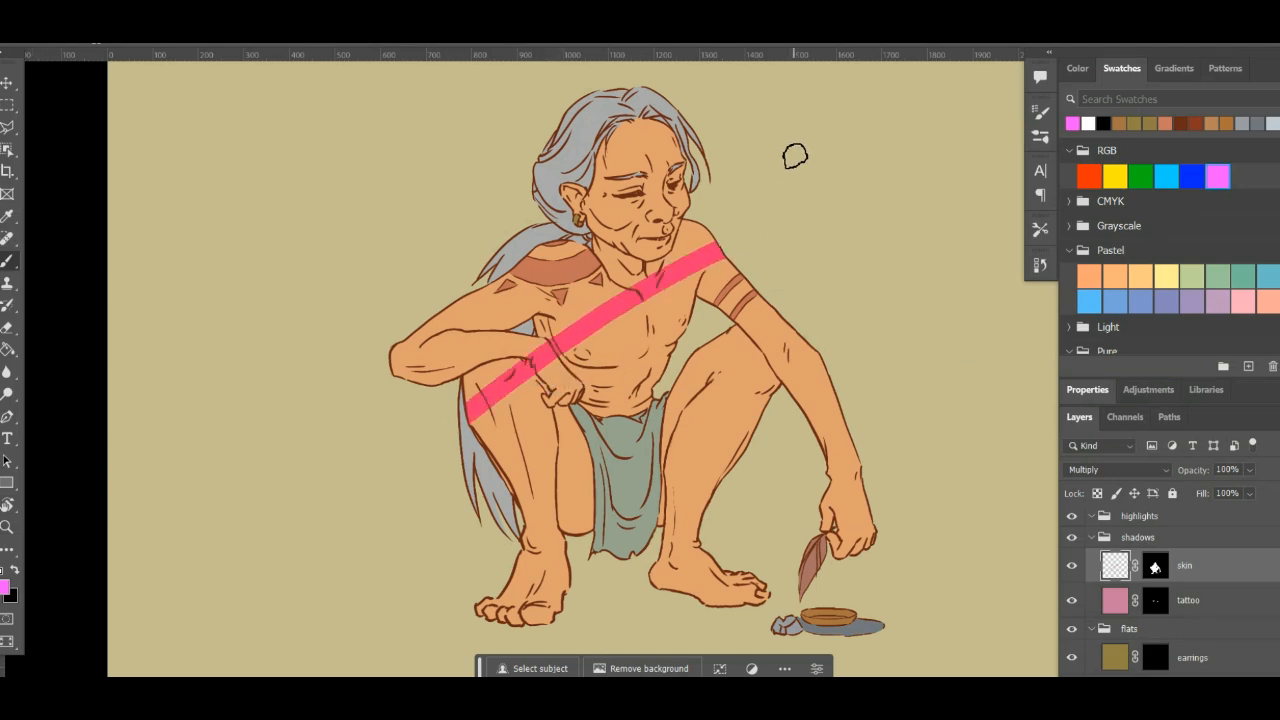
{"action": "left_click", "coordinate": [5, 589]}
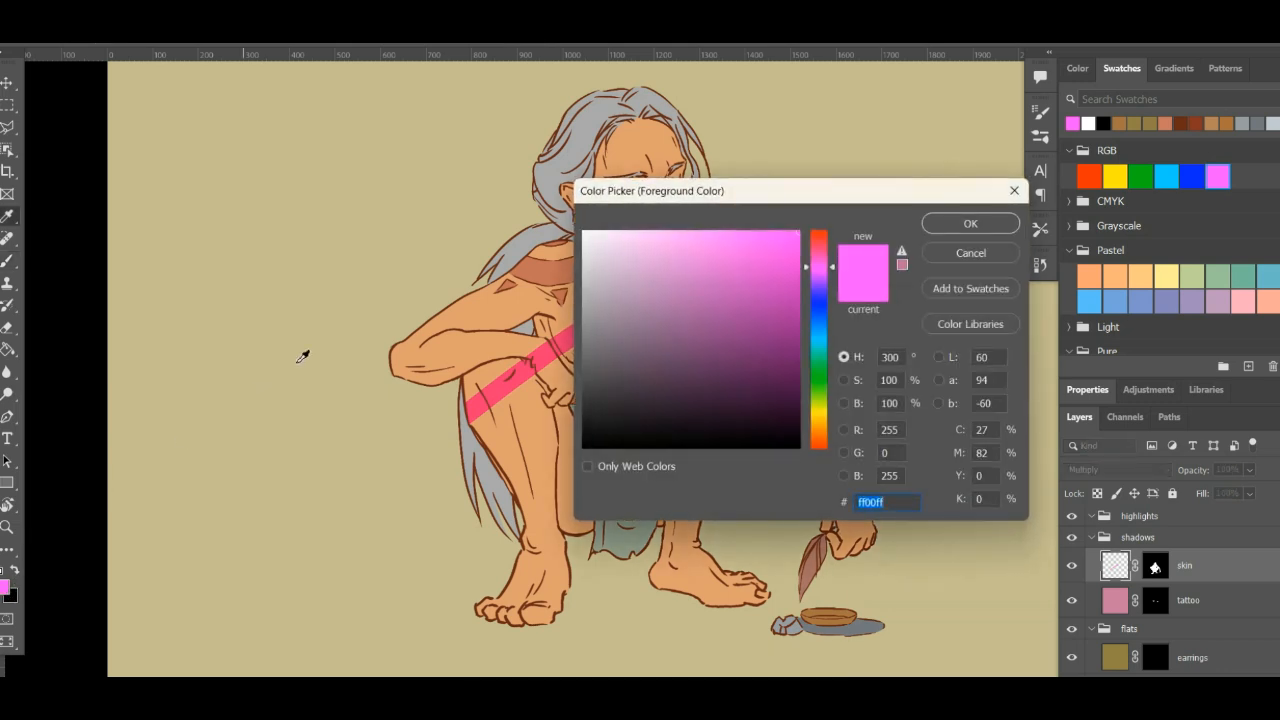
{"action": "mouse_move", "coordinate": [671, 316]}
{"action": "left_mouse_down"}
{"action": "mouse_move", "coordinate": [632, 249]}
{"action": "mouse_move", "coordinate": [643, 266]}
{"action": "mouse_move", "coordinate": [674, 260]}
{"action": "mouse_move", "coordinate": [648, 274]}
{"action": "left_mouse_up"}
{"action": "left_click", "coordinate": [944, 224]}
{"action": "left_click_drag", "start_coordinate": [428, 364], "coordinate": [692, 230]}
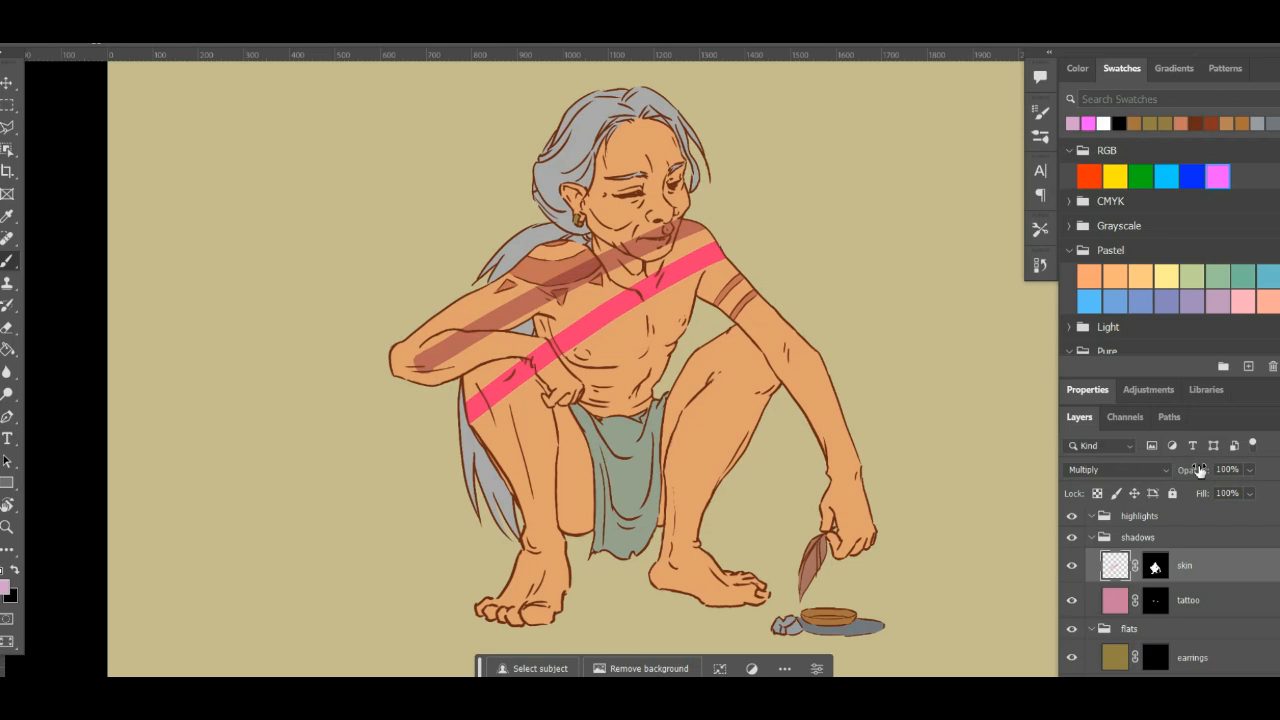
- Lower the shadows group's skin layer opacity to 49%
{"action": "left_click", "coordinate": [1250, 470]}
{"action": "left_click_drag", "start_coordinate": [1268, 492], "coordinate": [1228, 492]}
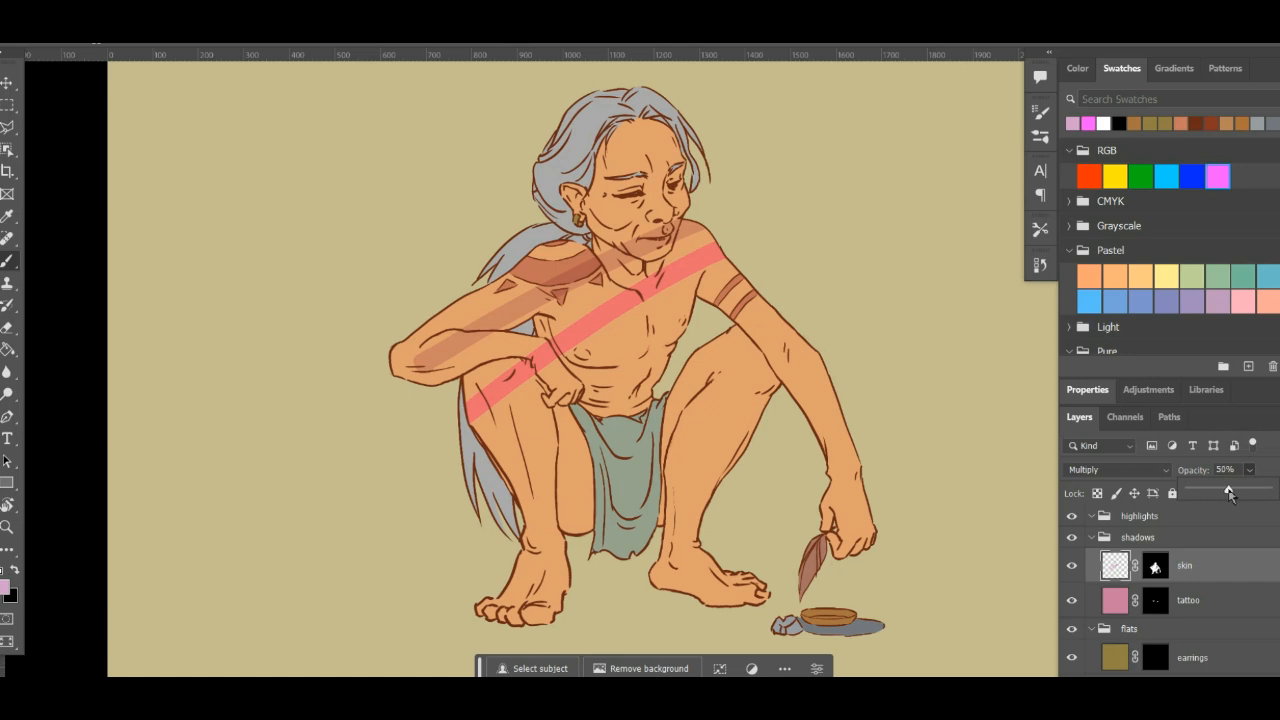
{"action": "left_click_drag", "start_coordinate": [1230, 494], "coordinate": [1229, 491]}
{"action": "left_click", "coordinate": [1202, 523]}
{"action": "key", "text": "ctrl+a"}
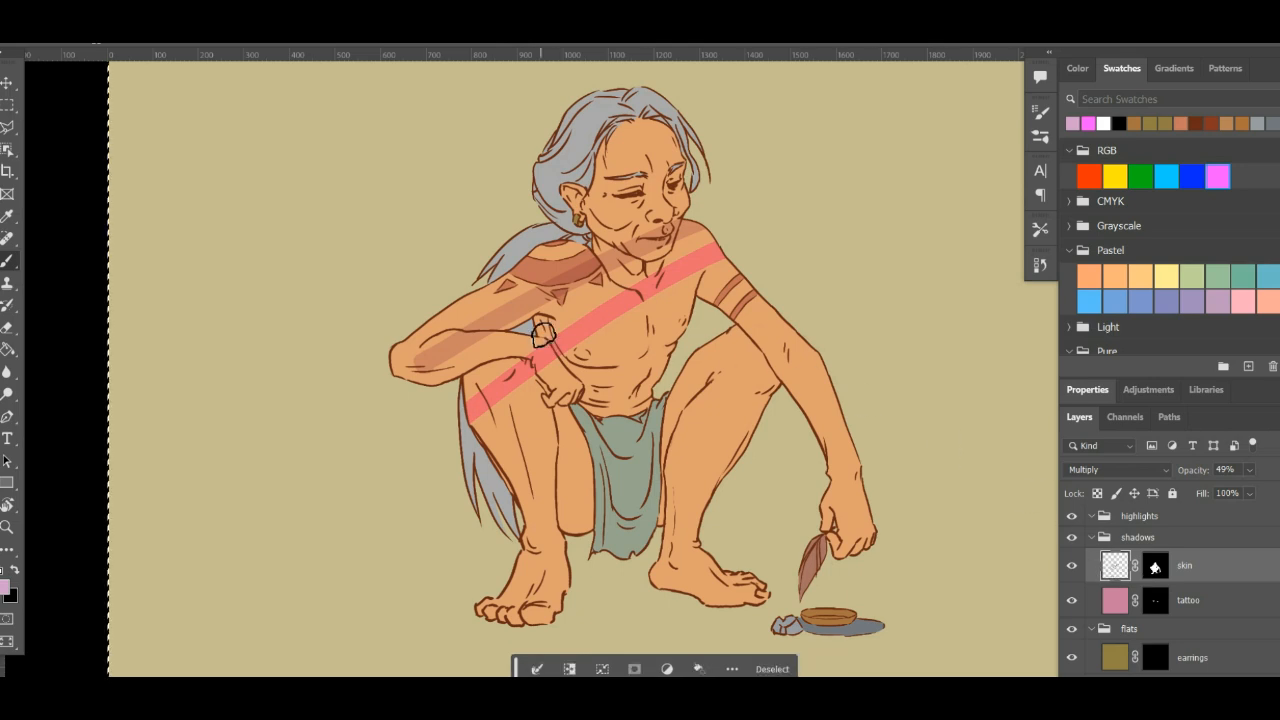
{"action": "key", "text": "Delete"}
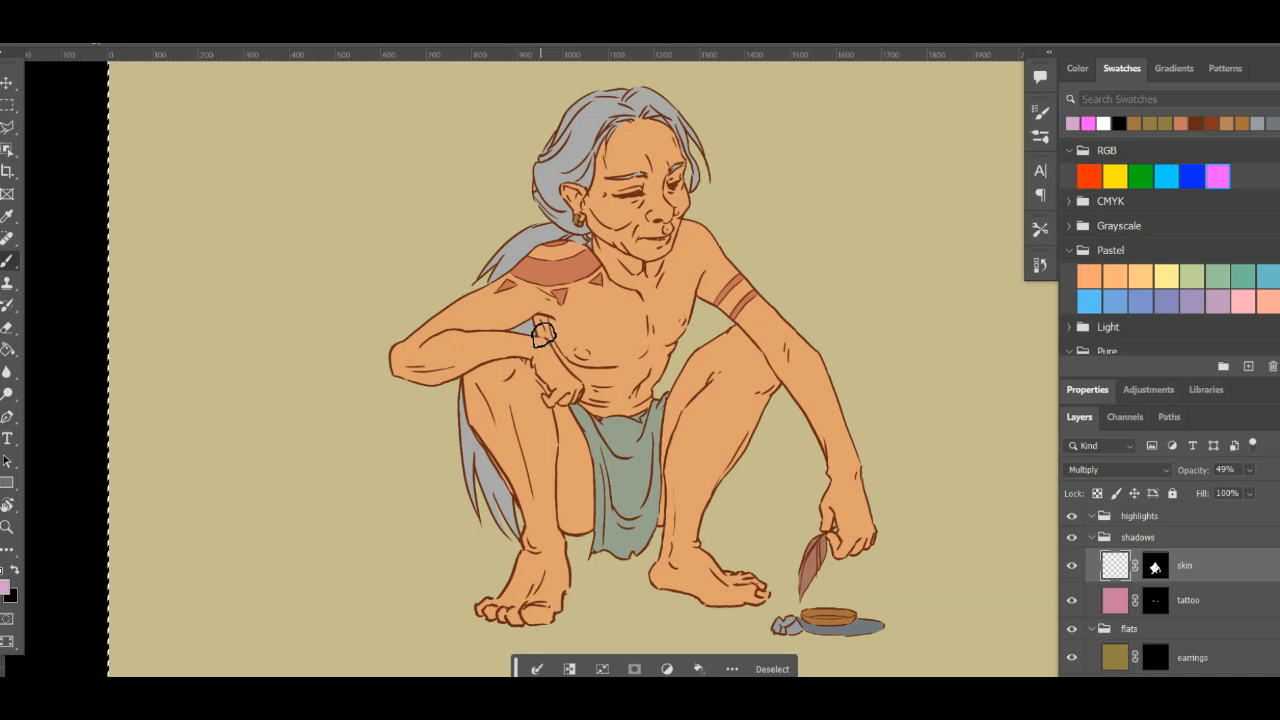
{"action": "key", "text": "ctrl+z"}
- Clear the test strokes from the shadows group's skin layer and remove the selection
{"action": "key", "text": "e"}
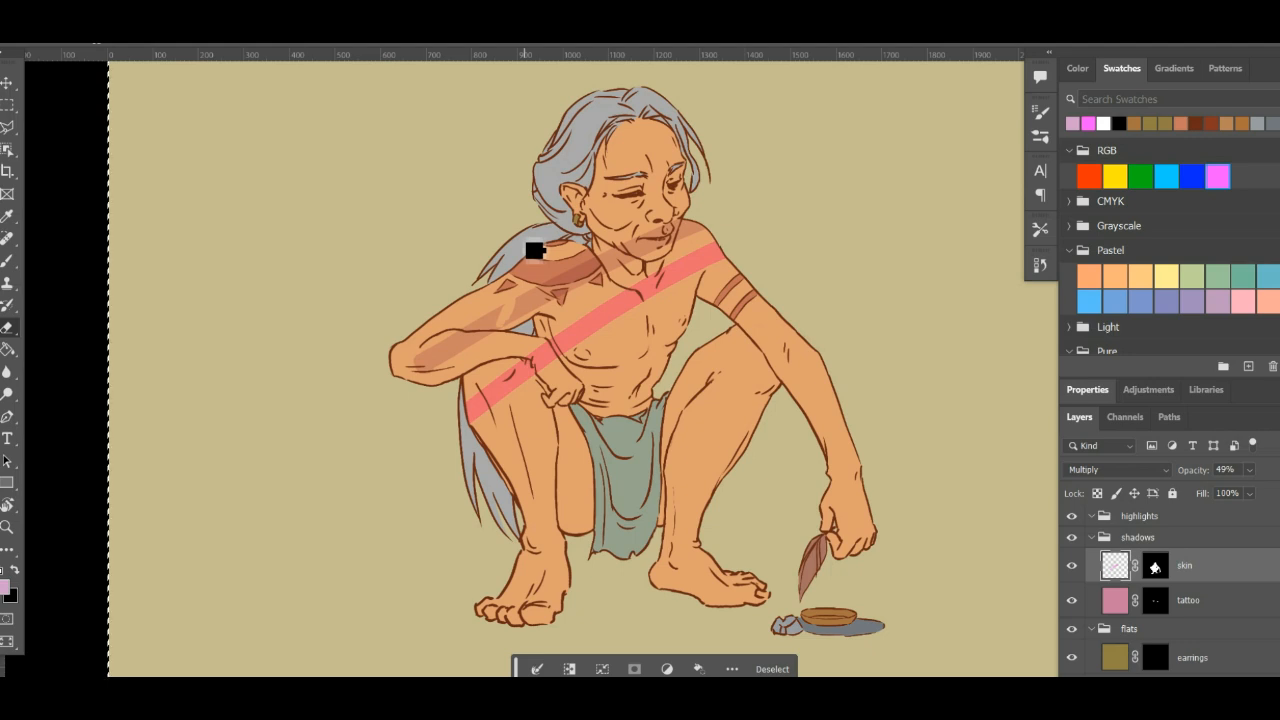
{"action": "key", "text": "Delete"}
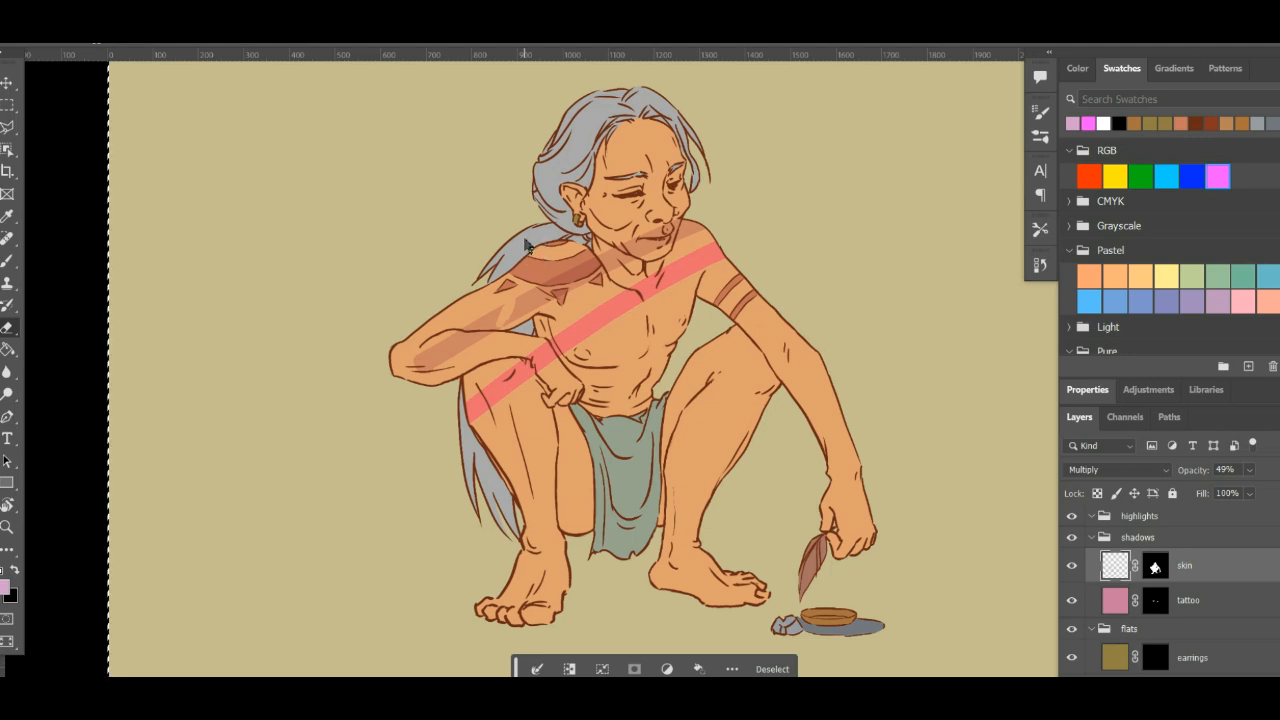
{"action": "key", "text": "ctrl+d"}
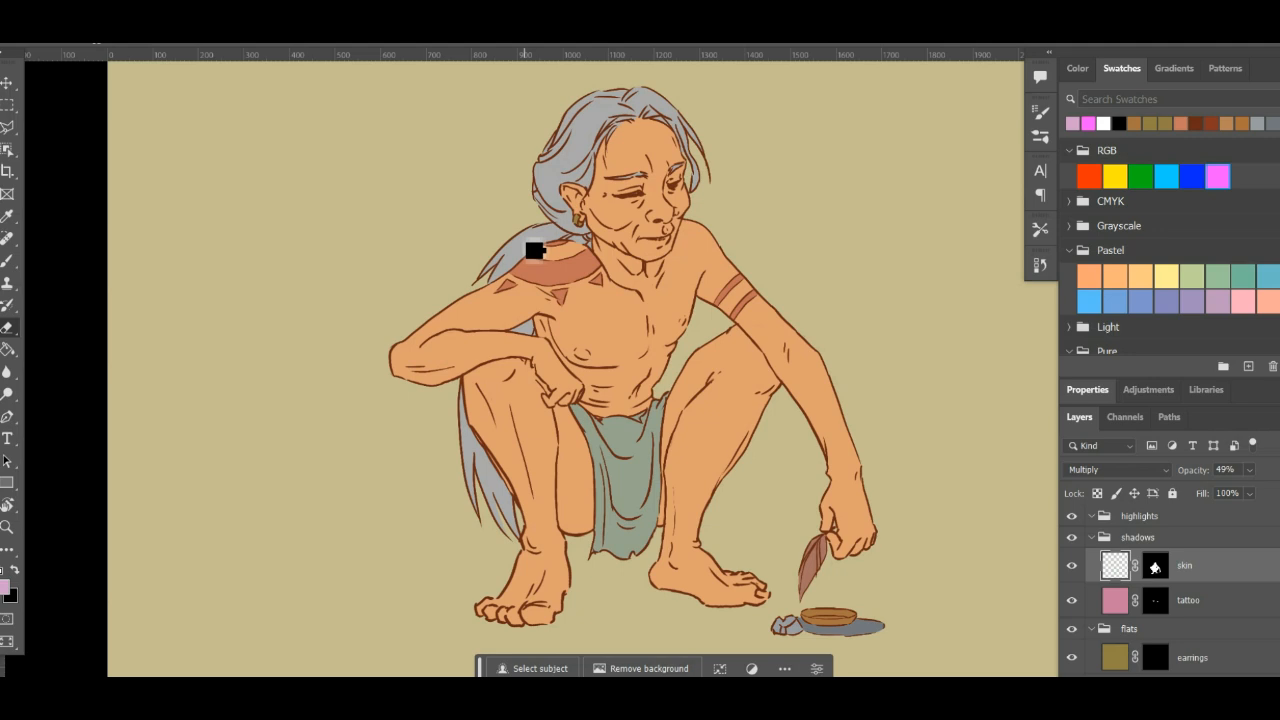
- Brush shadows under the bent arm, at the outstretched arm's armpit, and on the side of the neck and inner tattooed shoulder
{"action": "key", "text": "b"}
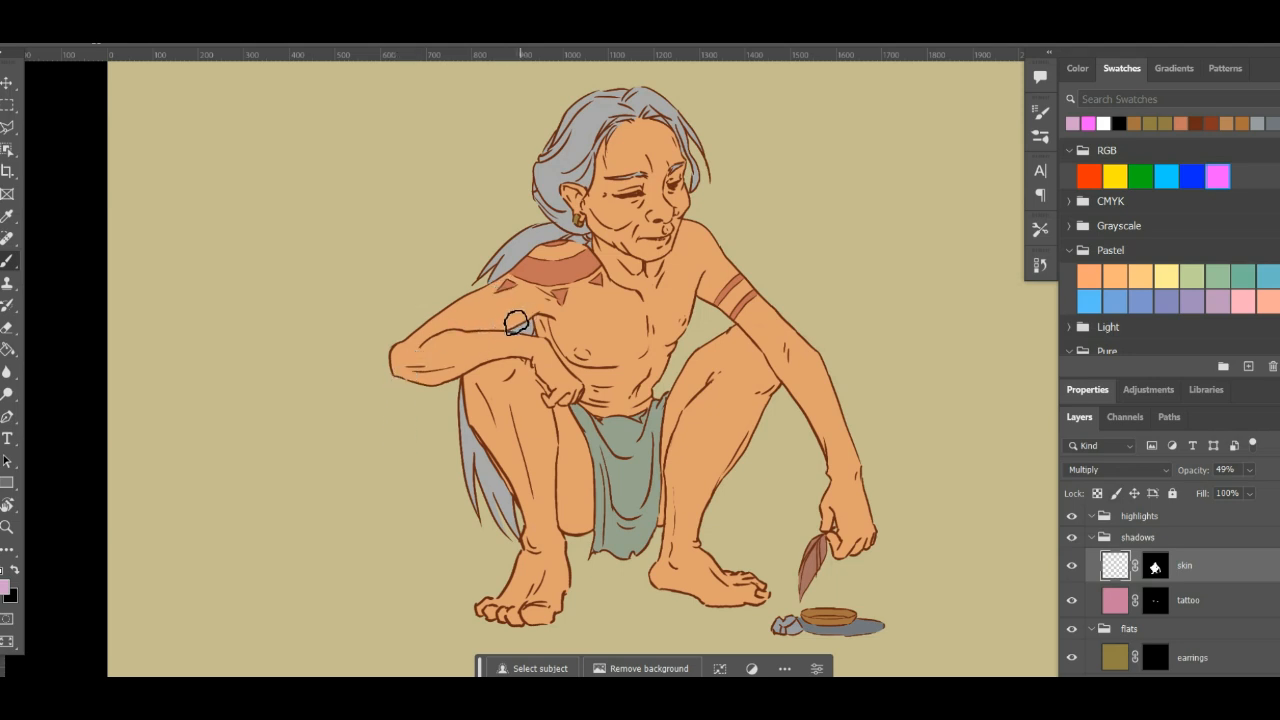
{"action": "left_click_drag", "start_coordinate": [486, 343], "coordinate": [549, 309]}
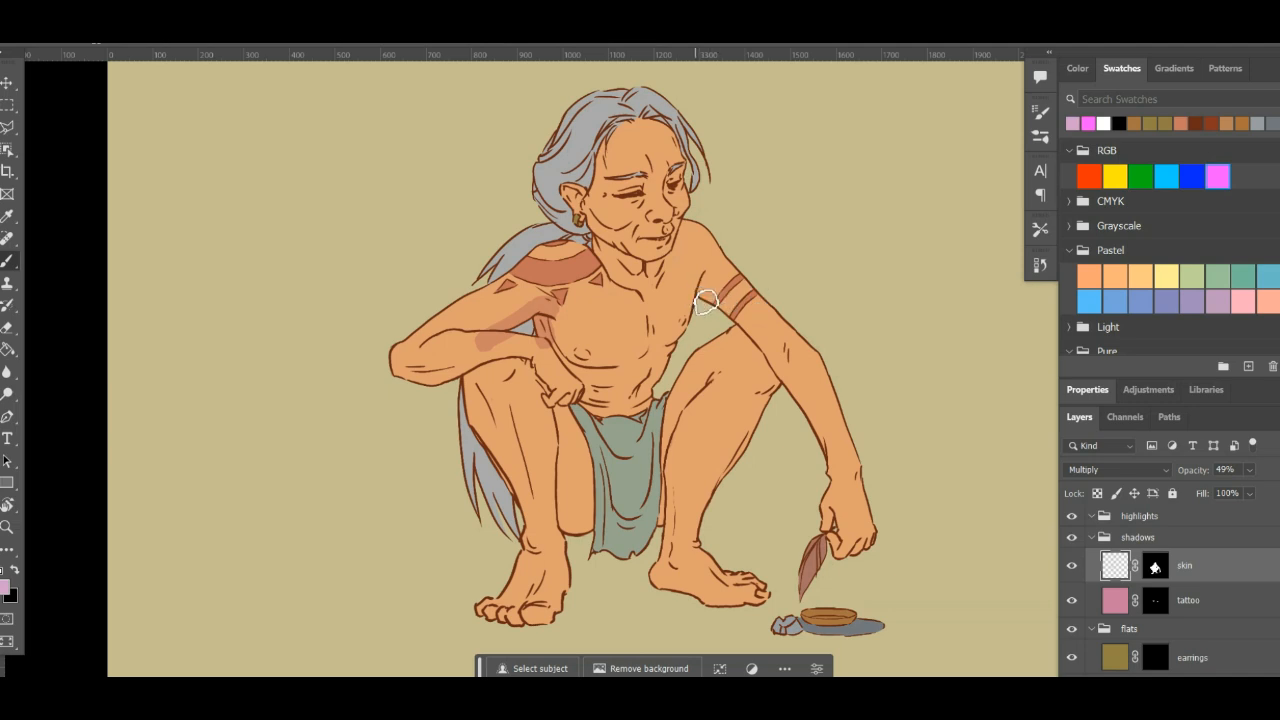
{"action": "mouse_move", "coordinate": [697, 297]}
{"action": "left_mouse_down"}
{"action": "mouse_move", "coordinate": [739, 321]}
{"action": "mouse_move", "coordinate": [719, 297]}
{"action": "left_mouse_up"}
{"action": "scroll", "coordinate": [630, 312], "scroll_direction": "up", "scroll_amount": 4}
{"action": "left_click_drag", "start_coordinate": [314, 266], "coordinate": [549, 363]}
{"action": "left_click_drag", "start_coordinate": [606, 220], "coordinate": [409, 521]}
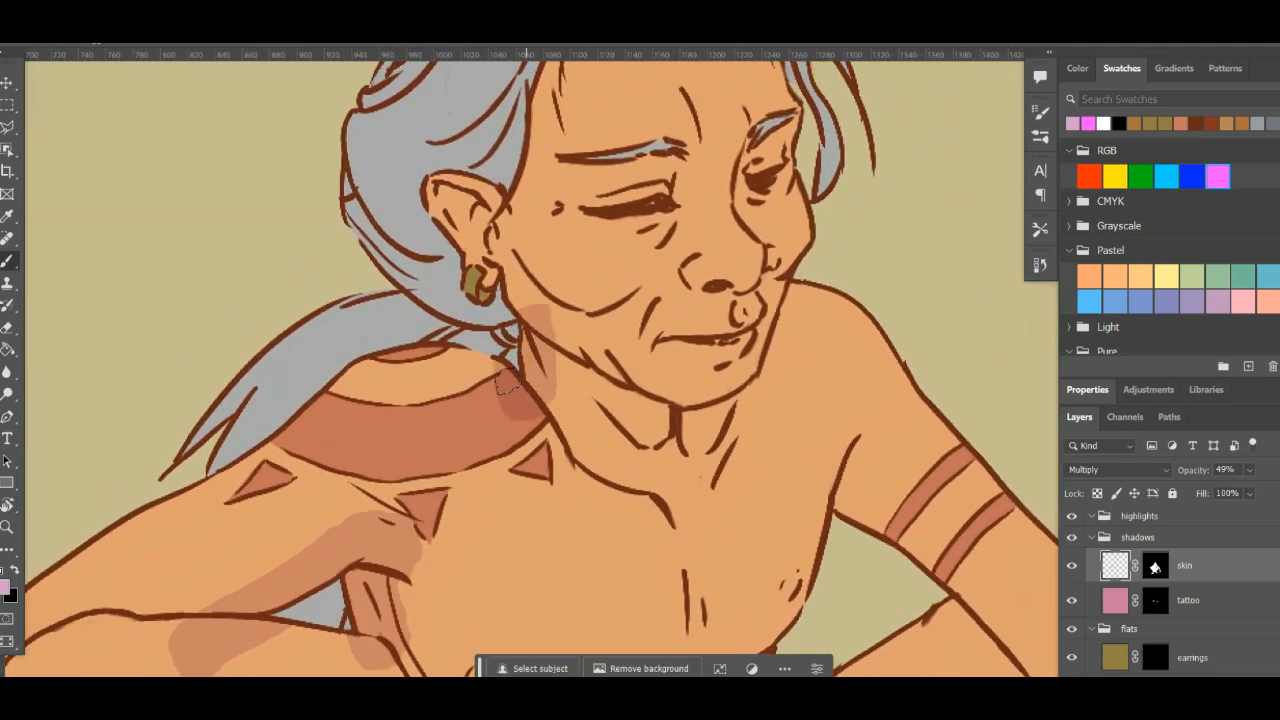
- Paint shadows along the underside of the outstretched arm and down the inner edge of the leg beside it
{"action": "mouse_move", "coordinate": [787, 351]}
{"action": "left_mouse_down"}
{"action": "mouse_move", "coordinate": [749, 363]}
{"action": "mouse_move", "coordinate": [531, 316]}
{"action": "mouse_move", "coordinate": [456, 251]}
{"action": "left_mouse_up"}
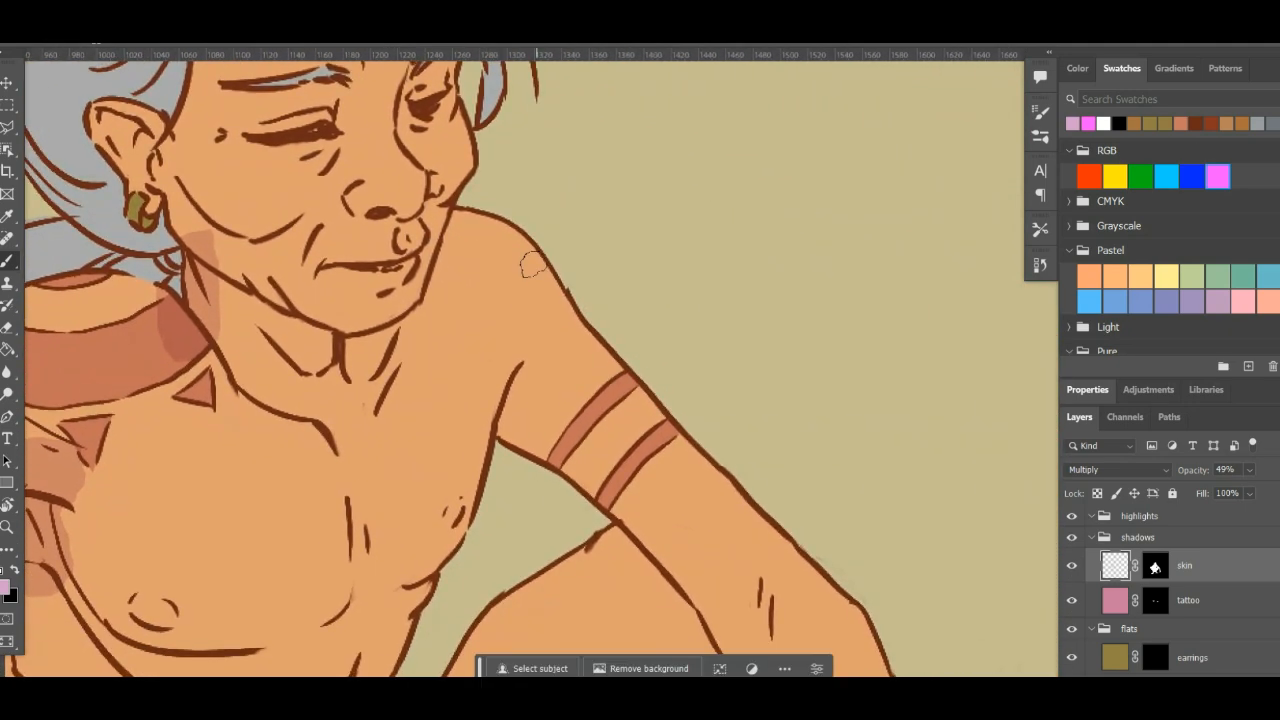
{"action": "mouse_move", "coordinate": [493, 402]}
{"action": "left_mouse_down"}
{"action": "mouse_move", "coordinate": [700, 528]}
{"action": "mouse_move", "coordinate": [529, 58]}
{"action": "left_mouse_up"}
{"action": "mouse_move", "coordinate": [471, 166]}
{"action": "left_mouse_down"}
{"action": "mouse_move", "coordinate": [598, 350]}
{"action": "mouse_move", "coordinate": [678, 612]}
{"action": "left_mouse_up"}
{"action": "left_click_drag", "start_coordinate": [755, 412], "coordinate": [757, 185]}
{"action": "left_click_drag", "start_coordinate": [573, 362], "coordinate": [794, 210]}
{"action": "mouse_move", "coordinate": [395, 280]}
{"action": "left_mouse_down"}
{"action": "mouse_move", "coordinate": [547, 418]}
{"action": "mouse_move", "coordinate": [564, 487]}
{"action": "mouse_move", "coordinate": [561, 590]}
{"action": "mouse_move", "coordinate": [505, 552]}
{"action": "mouse_move", "coordinate": [515, 328]}
{"action": "mouse_move", "coordinate": [558, 247]}
{"action": "mouse_move", "coordinate": [688, 123]}
{"action": "left_mouse_up"}
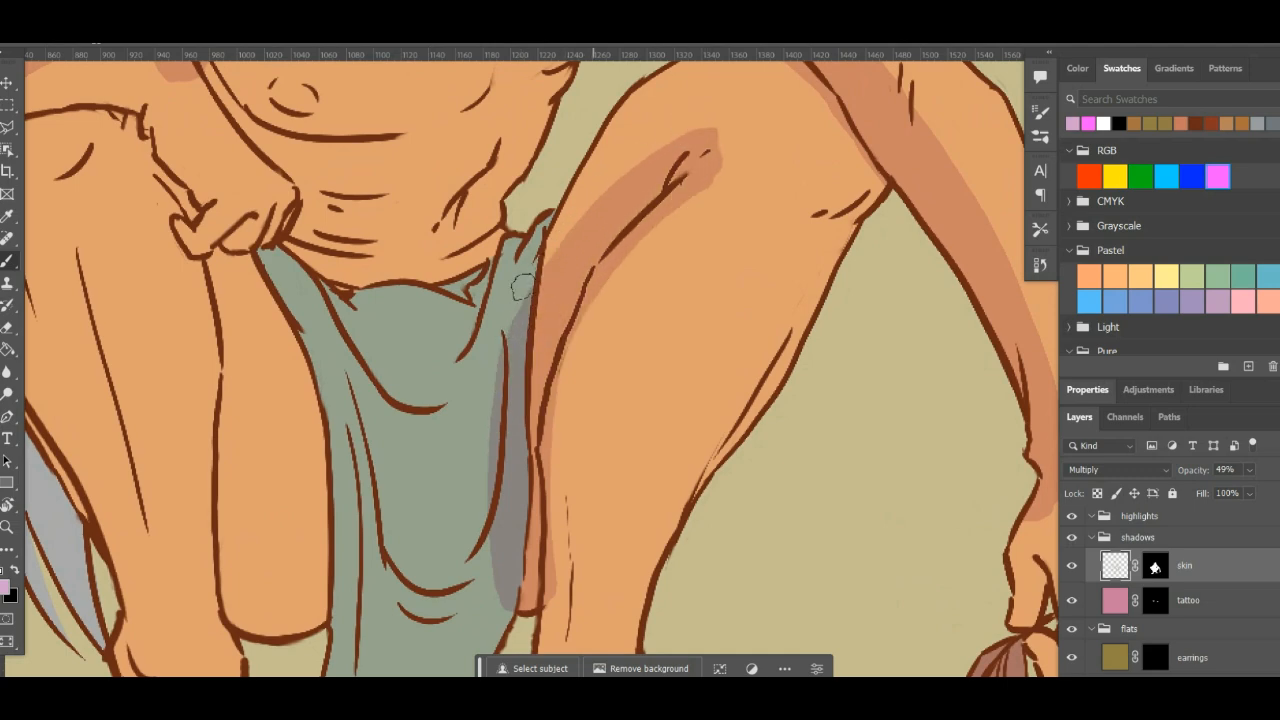
- Brush shadows on the lower thigh beside the loincloth and down the outer edge of the leg beneath the bent arm
{"action": "left_click_drag", "start_coordinate": [447, 406], "coordinate": [591, 246]}
{"action": "mouse_move", "coordinate": [336, 380]}
{"action": "left_mouse_down"}
{"action": "mouse_move", "coordinate": [409, 440]}
{"action": "mouse_move", "coordinate": [520, 420]}
{"action": "left_mouse_up"}
{"action": "mouse_move", "coordinate": [546, 334]}
{"action": "left_mouse_down"}
{"action": "mouse_move", "coordinate": [669, 443]}
{"action": "mouse_move", "coordinate": [760, 200]}
{"action": "left_mouse_up"}
{"action": "left_click_drag", "start_coordinate": [744, 274], "coordinate": [808, 320]}
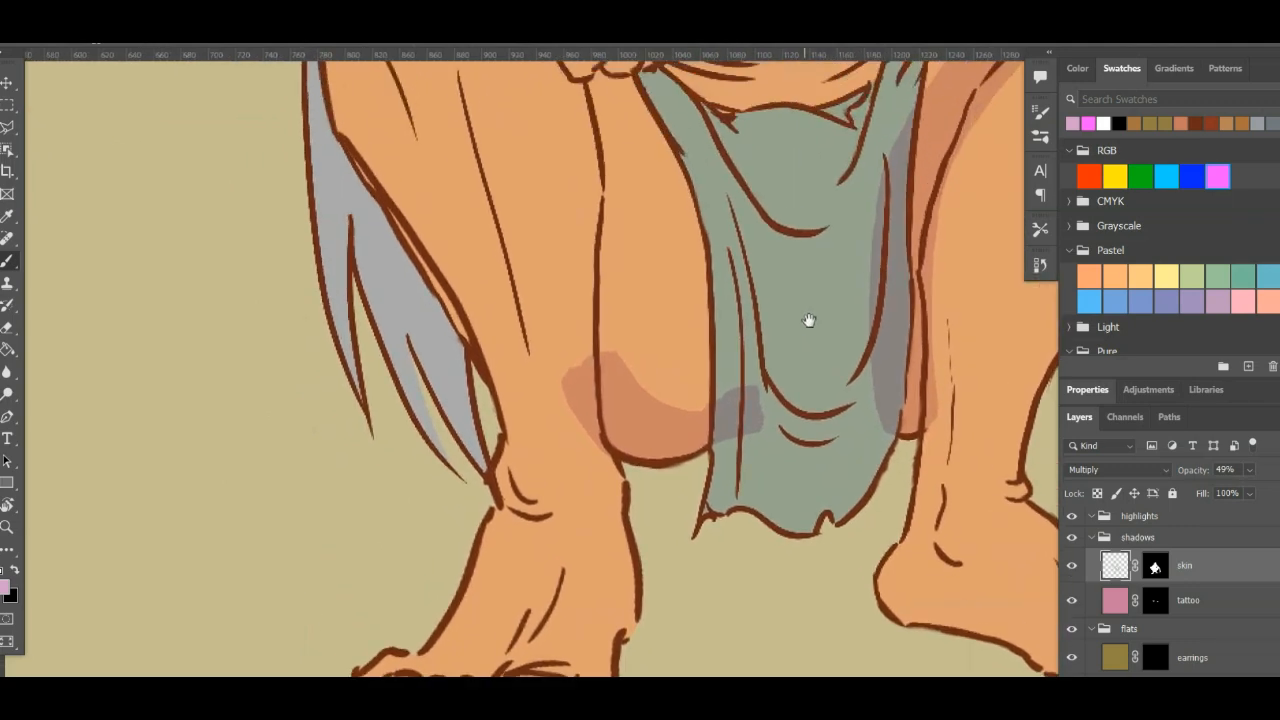
{"action": "mouse_move", "coordinate": [397, 145]}
{"action": "left_mouse_down"}
{"action": "mouse_move", "coordinate": [449, 380]}
{"action": "mouse_move", "coordinate": [598, 500]}
{"action": "left_mouse_up"}
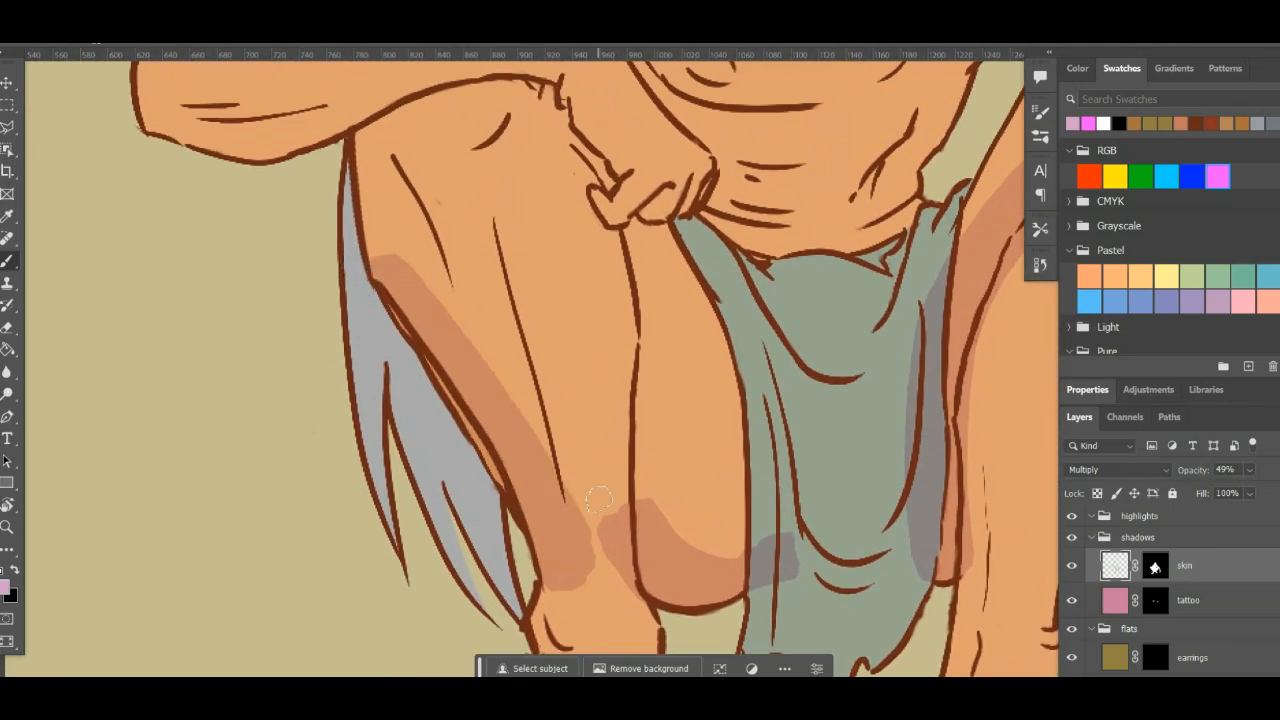
- Shade the inner side of the foot beneath the bent arm and the sole edge of the other foot
{"action": "left_click_drag", "start_coordinate": [790, 545], "coordinate": [737, 223]}
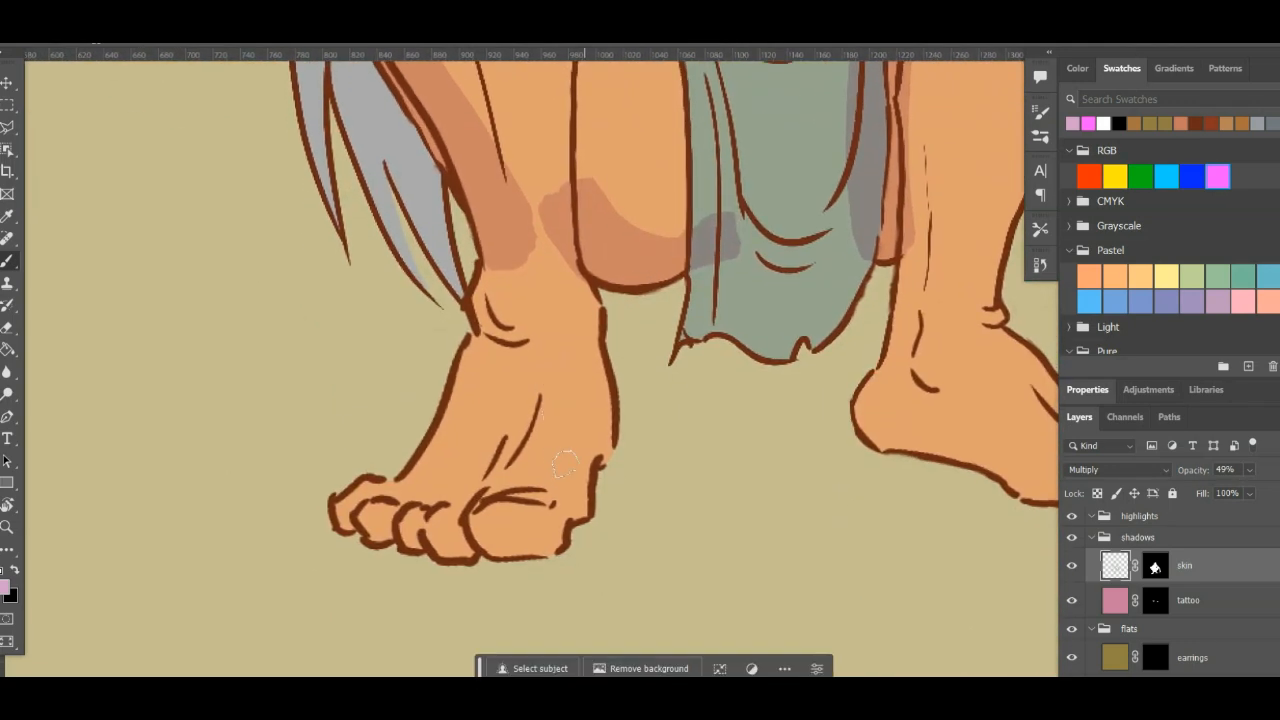
{"action": "mouse_move", "coordinate": [548, 535]}
{"action": "left_mouse_down"}
{"action": "mouse_move", "coordinate": [572, 490]}
{"action": "mouse_move", "coordinate": [577, 424]}
{"action": "left_mouse_up"}
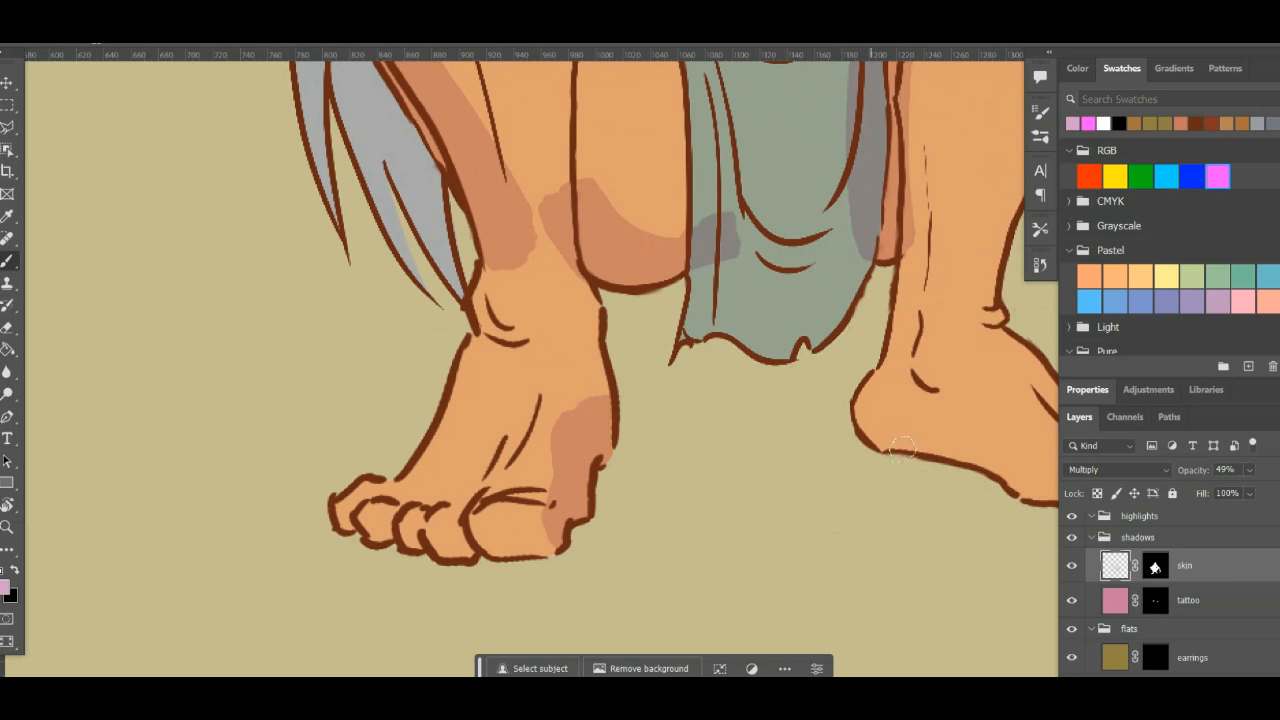
{"action": "mouse_move", "coordinate": [901, 450]}
{"action": "left_mouse_down"}
{"action": "mouse_move", "coordinate": [811, 445]}
{"action": "mouse_move", "coordinate": [726, 388]}
{"action": "mouse_move", "coordinate": [768, 375]}
{"action": "mouse_move", "coordinate": [910, 454]}
{"action": "mouse_move", "coordinate": [962, 455]}
{"action": "left_mouse_up"}
- Paint a shadow over the back of the resting hand and across the abdomen below the chest
{"action": "scroll", "coordinate": [808, 371], "scroll_direction": "up", "scroll_amount": 10}
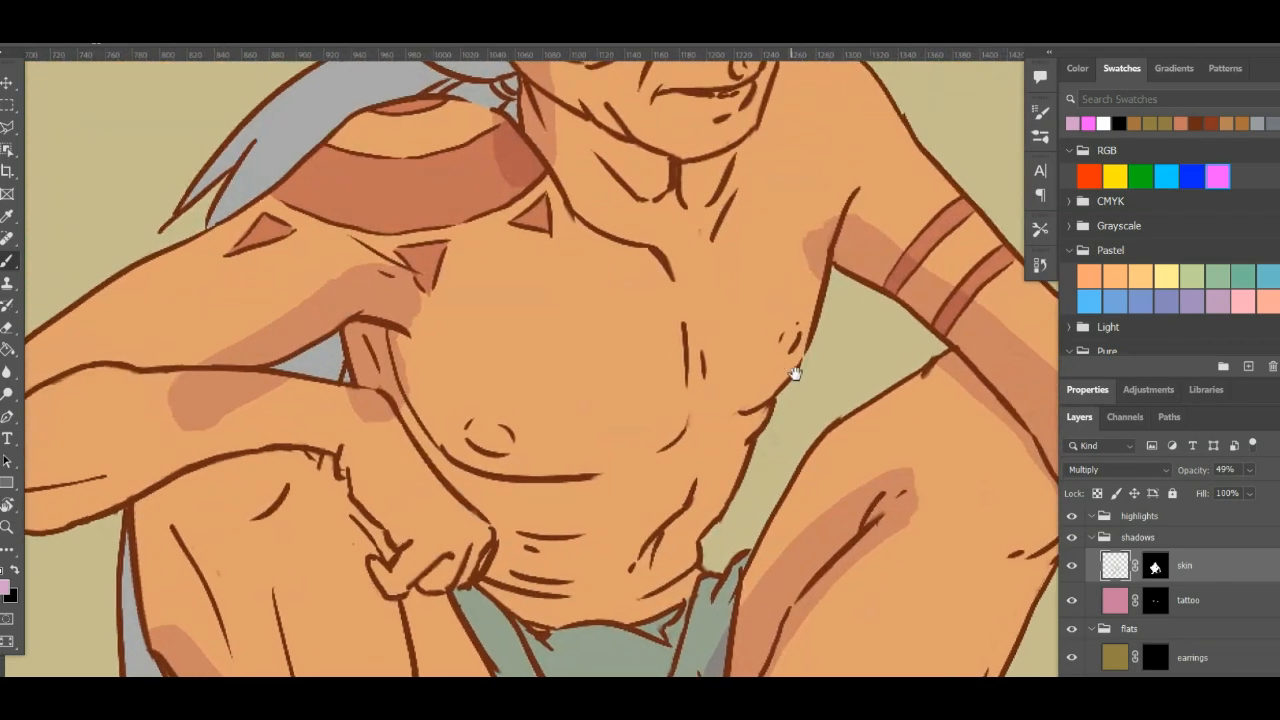
{"action": "mouse_move", "coordinate": [795, 373]}
{"action": "left_mouse_down"}
{"action": "mouse_move", "coordinate": [797, 427]}
{"action": "mouse_move", "coordinate": [801, 408]}
{"action": "left_mouse_up"}
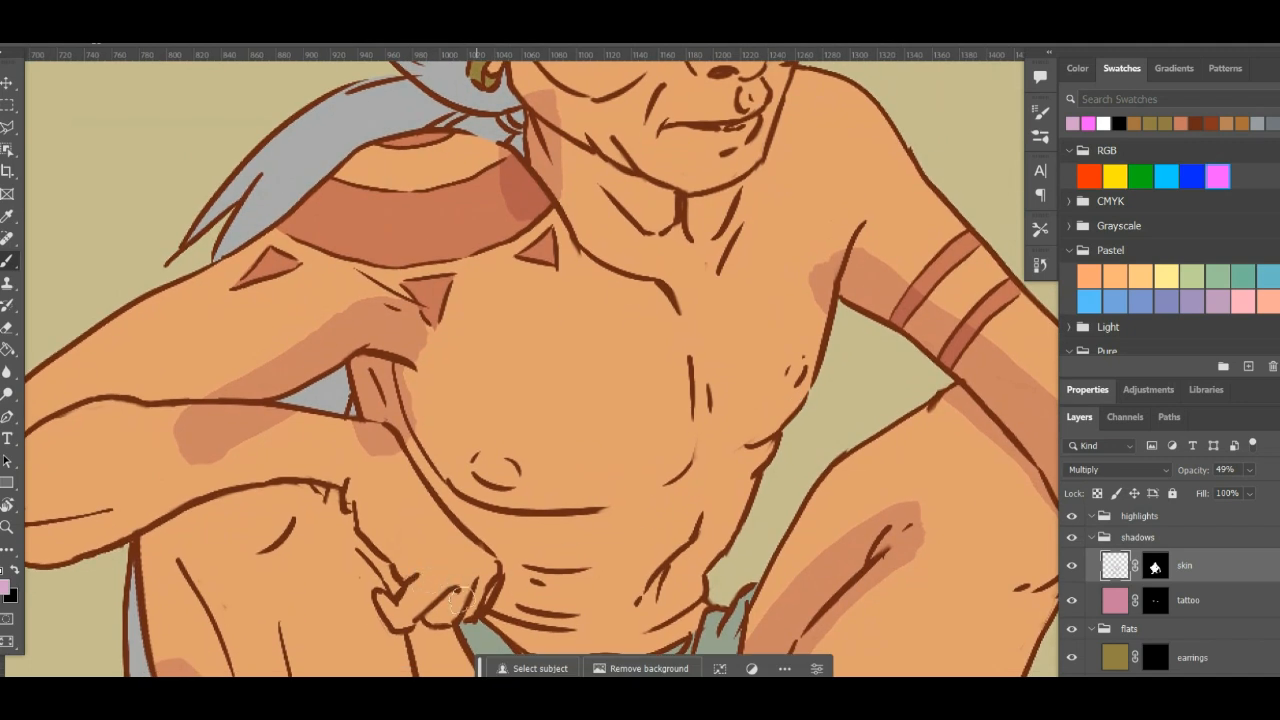
{"action": "mouse_move", "coordinate": [373, 448]}
{"action": "left_mouse_down"}
{"action": "mouse_move", "coordinate": [499, 553]}
{"action": "mouse_move", "coordinate": [496, 580]}
{"action": "mouse_move", "coordinate": [552, 594]}
{"action": "mouse_move", "coordinate": [522, 610]}
{"action": "mouse_move", "coordinate": [615, 578]}
{"action": "mouse_move", "coordinate": [508, 548]}
{"action": "mouse_move", "coordinate": [635, 530]}
{"action": "mouse_move", "coordinate": [726, 464]}
{"action": "mouse_move", "coordinate": [646, 565]}
{"action": "mouse_move", "coordinate": [665, 507]}
{"action": "left_mouse_up"}
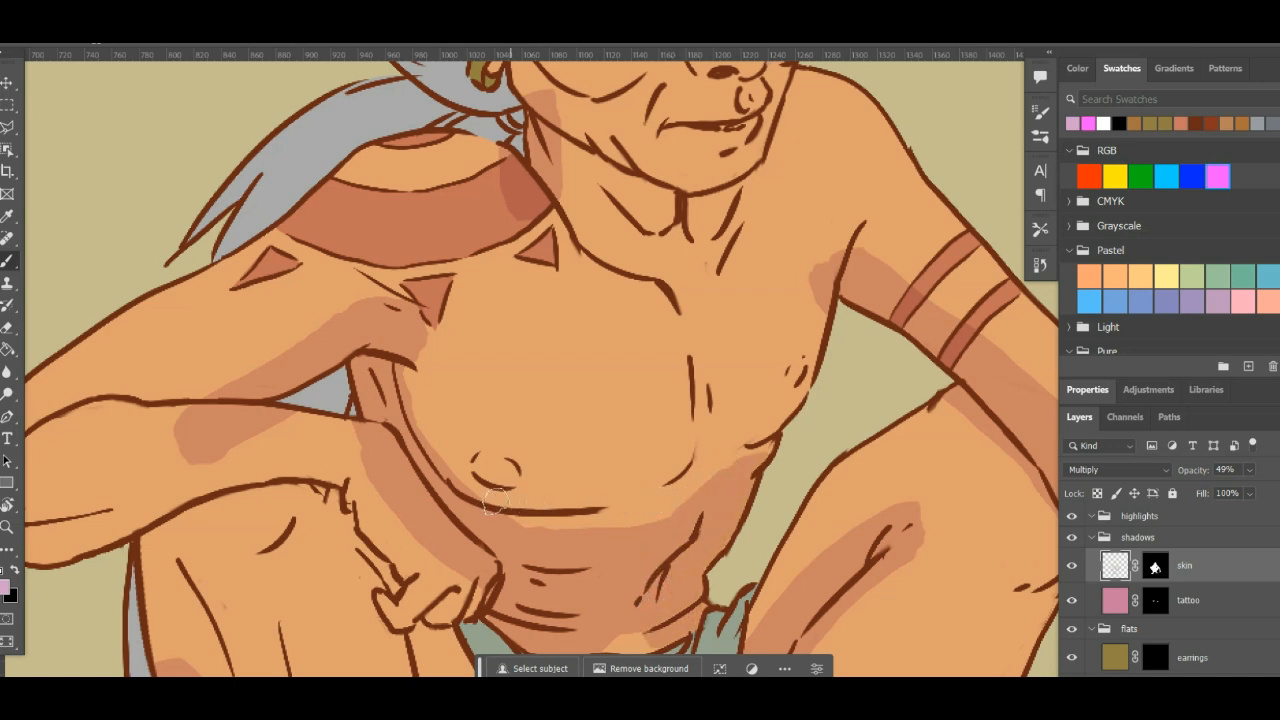
- Shade beneath the chest contour and up the sternum, redoing the unsatisfactory strokes and trimming the shadow's chest-side edge with the Eraser
{"action": "left_click_drag", "start_coordinate": [495, 500], "coordinate": [598, 502]}
{"action": "key", "text": "ctrl+z"}
{"action": "mouse_move", "coordinate": [490, 511]}
{"action": "left_mouse_down"}
{"action": "mouse_move", "coordinate": [671, 485]}
{"action": "mouse_move", "coordinate": [688, 462]}
{"action": "mouse_move", "coordinate": [700, 364]}
{"action": "left_mouse_up"}
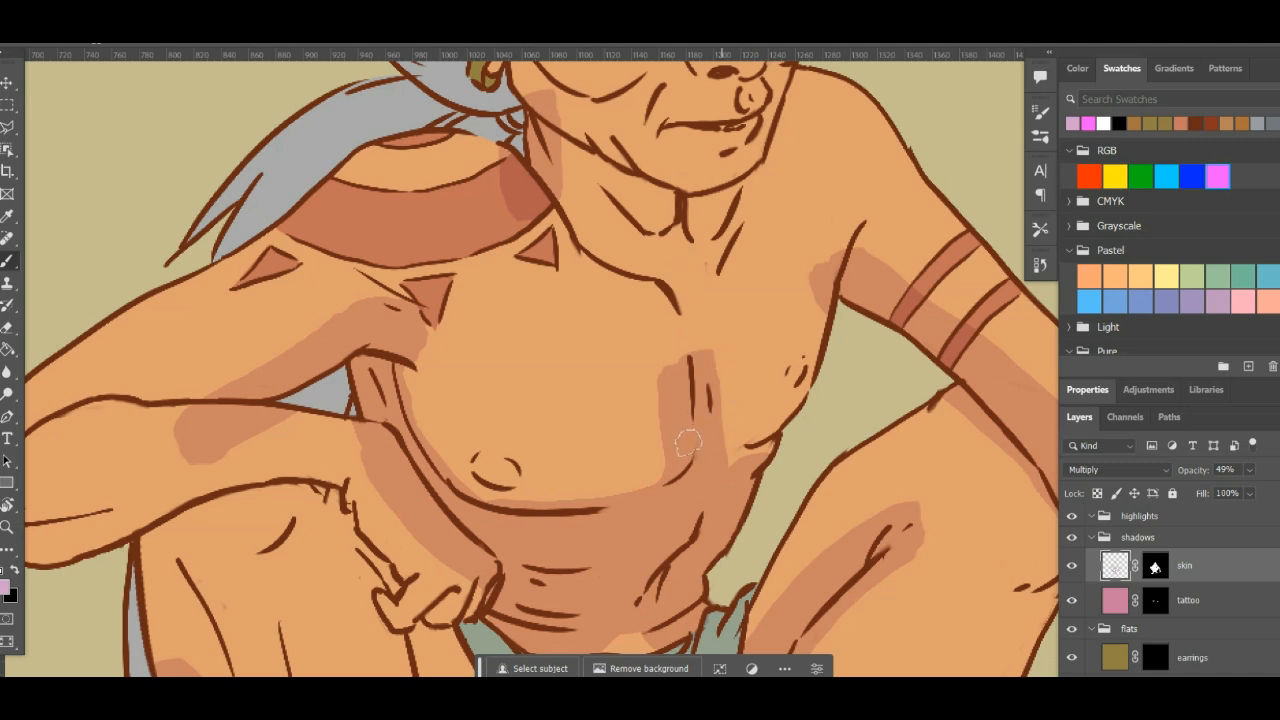
{"action": "key", "text": "ctrl+z"}
{"action": "mouse_move", "coordinate": [478, 512]}
{"action": "left_mouse_down"}
{"action": "mouse_move", "coordinate": [580, 510]}
{"action": "mouse_move", "coordinate": [700, 468]}
{"action": "mouse_move", "coordinate": [692, 395]}
{"action": "mouse_move", "coordinate": [705, 335]}
{"action": "left_mouse_up"}
{"action": "key", "text": "e"}
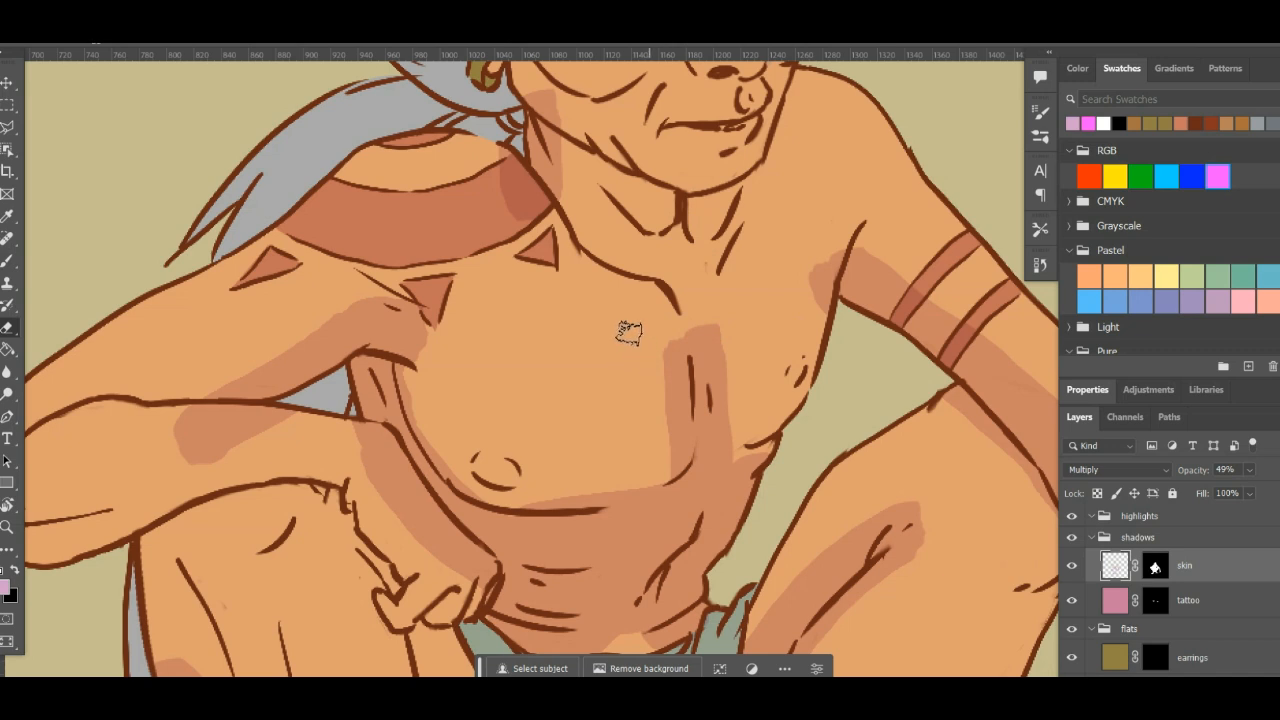
{"action": "left_click_drag", "start_coordinate": [628, 333], "coordinate": [624, 450]}
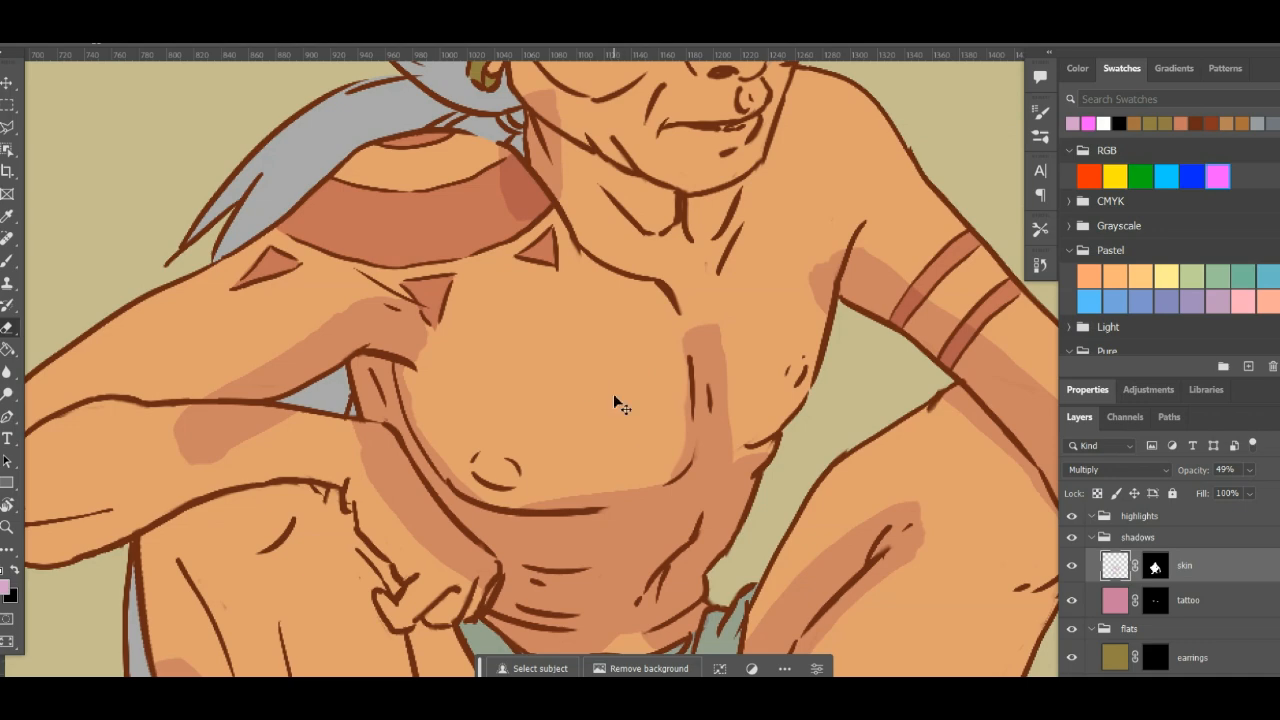
- Brush shadows under the bent forearm and its fingers, over the recessed inner thigh, and down the adjacent leg's inner edge
{"action": "scroll", "coordinate": [614, 397], "scroll_direction": "down", "scroll_amount": 3}
{"action": "scroll", "coordinate": [614, 397], "scroll_direction": "up", "scroll_amount": 3}
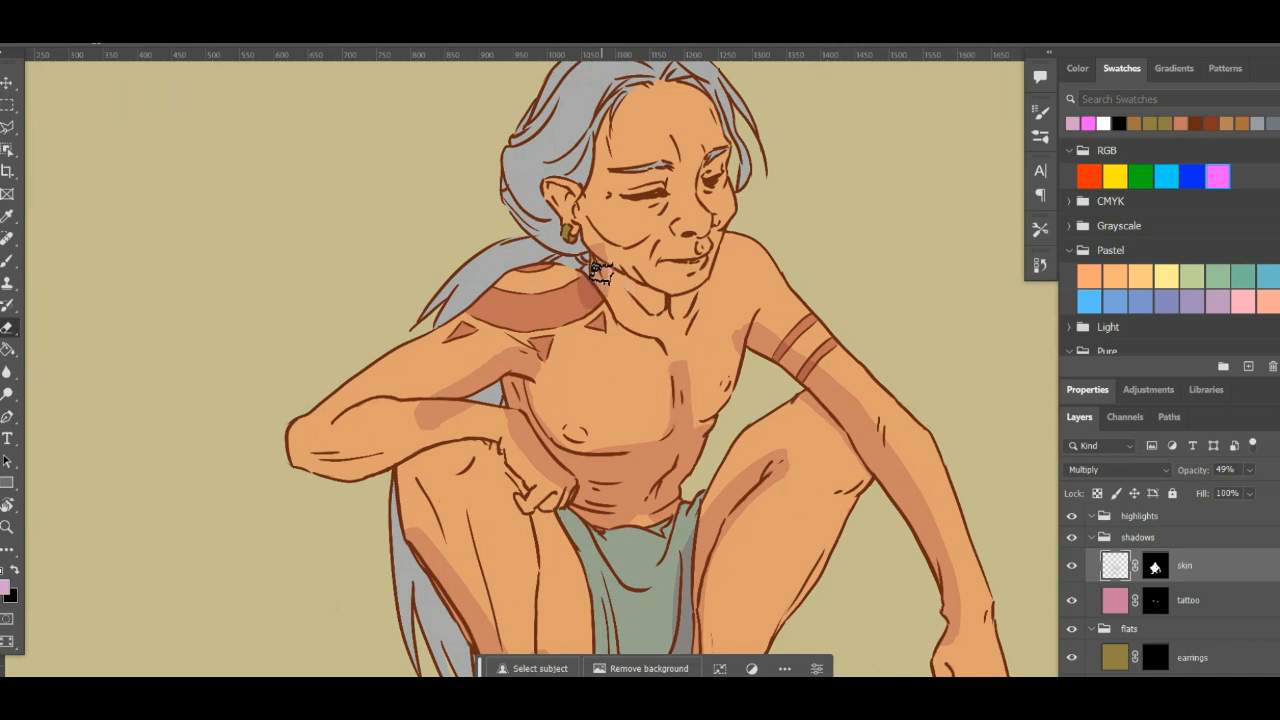
{"action": "left_click_drag", "start_coordinate": [625, 390], "coordinate": [609, 300]}
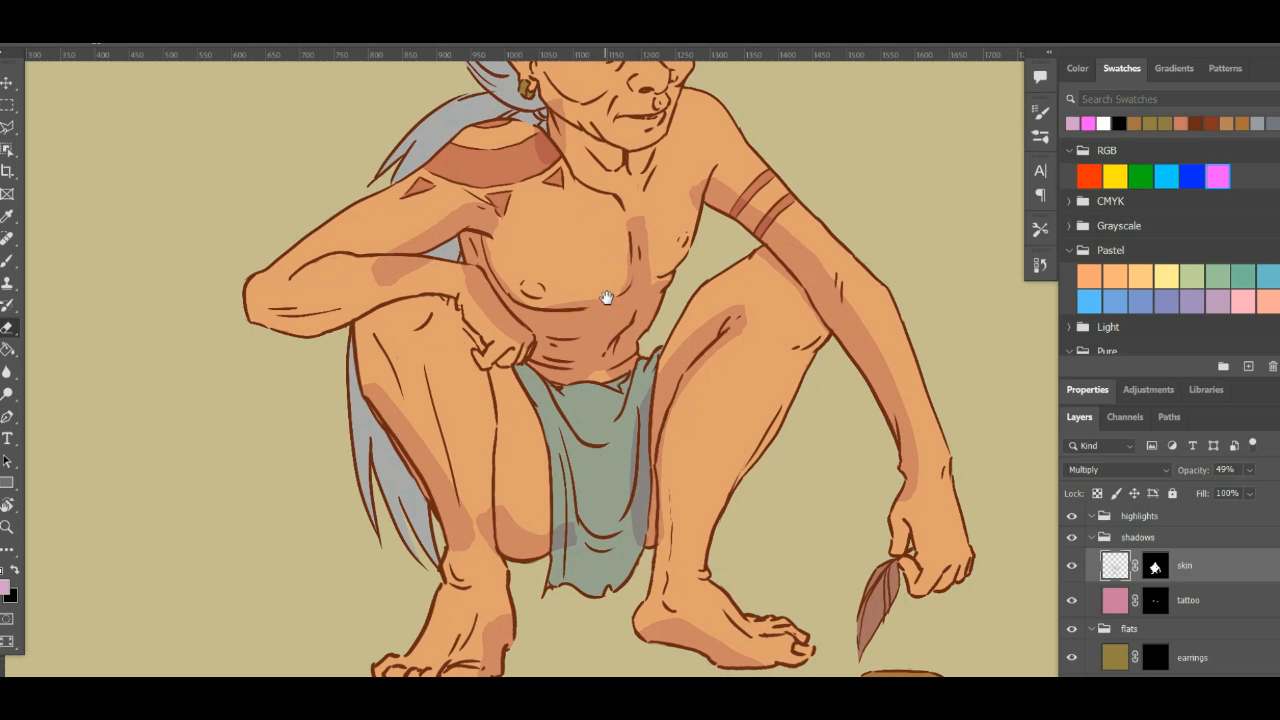
{"action": "key", "text": "b"}
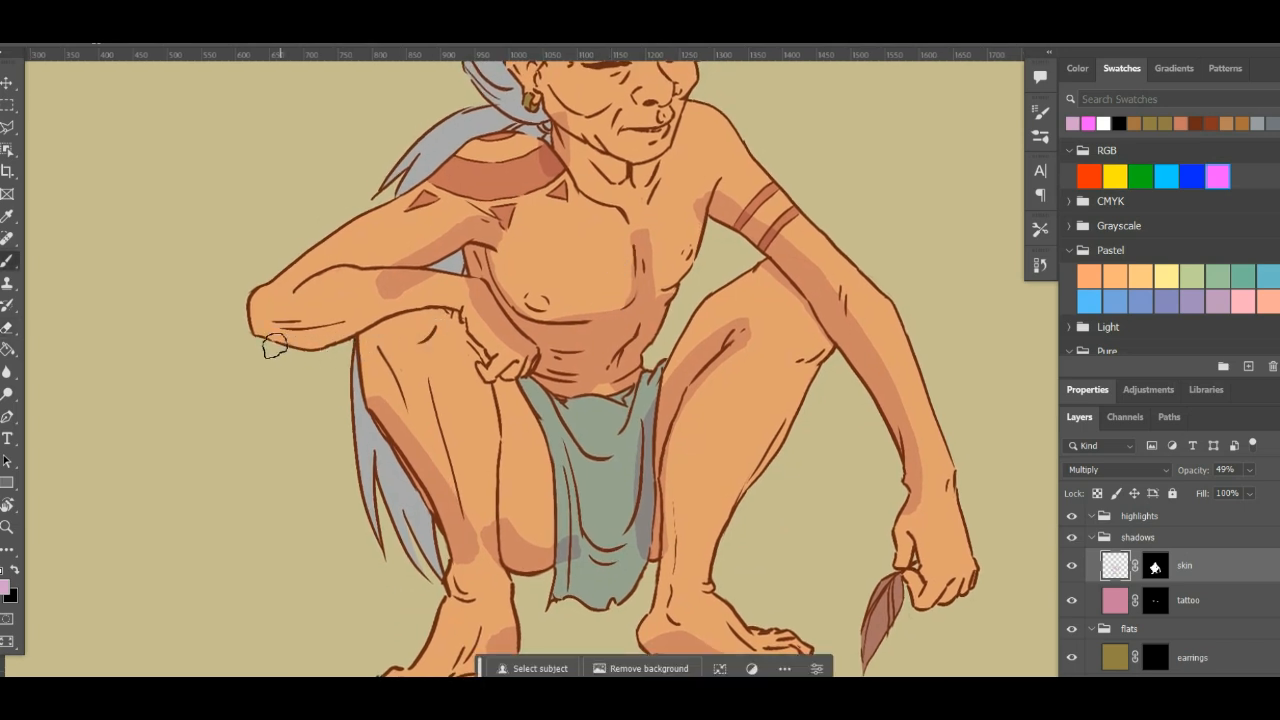
{"action": "mouse_move", "coordinate": [328, 343]}
{"action": "left_mouse_down"}
{"action": "mouse_move", "coordinate": [439, 309]}
{"action": "mouse_move", "coordinate": [478, 336]}
{"action": "mouse_move", "coordinate": [526, 444]}
{"action": "mouse_move", "coordinate": [529, 541]}
{"action": "mouse_move", "coordinate": [509, 411]}
{"action": "mouse_move", "coordinate": [506, 538]}
{"action": "mouse_move", "coordinate": [534, 530]}
{"action": "mouse_move", "coordinate": [548, 504]}
{"action": "mouse_move", "coordinate": [516, 403]}
{"action": "left_mouse_up"}
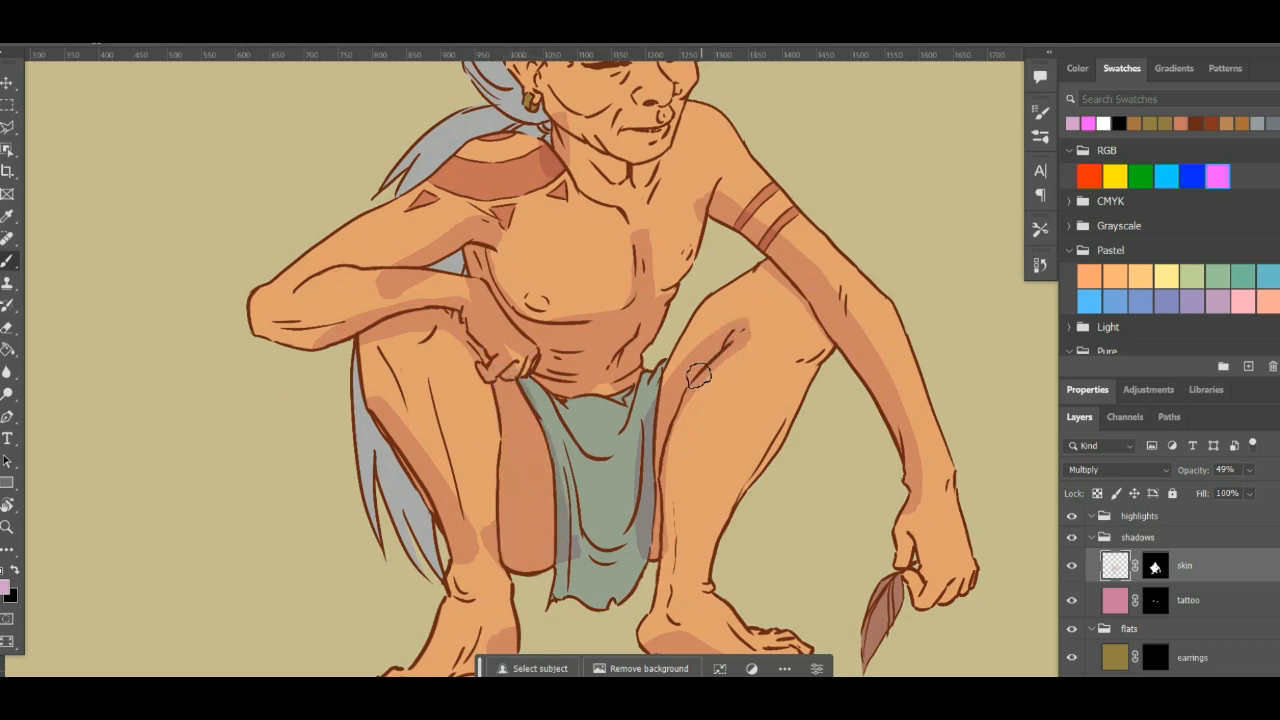
{"action": "left_click_drag", "start_coordinate": [691, 443], "coordinate": [714, 392]}
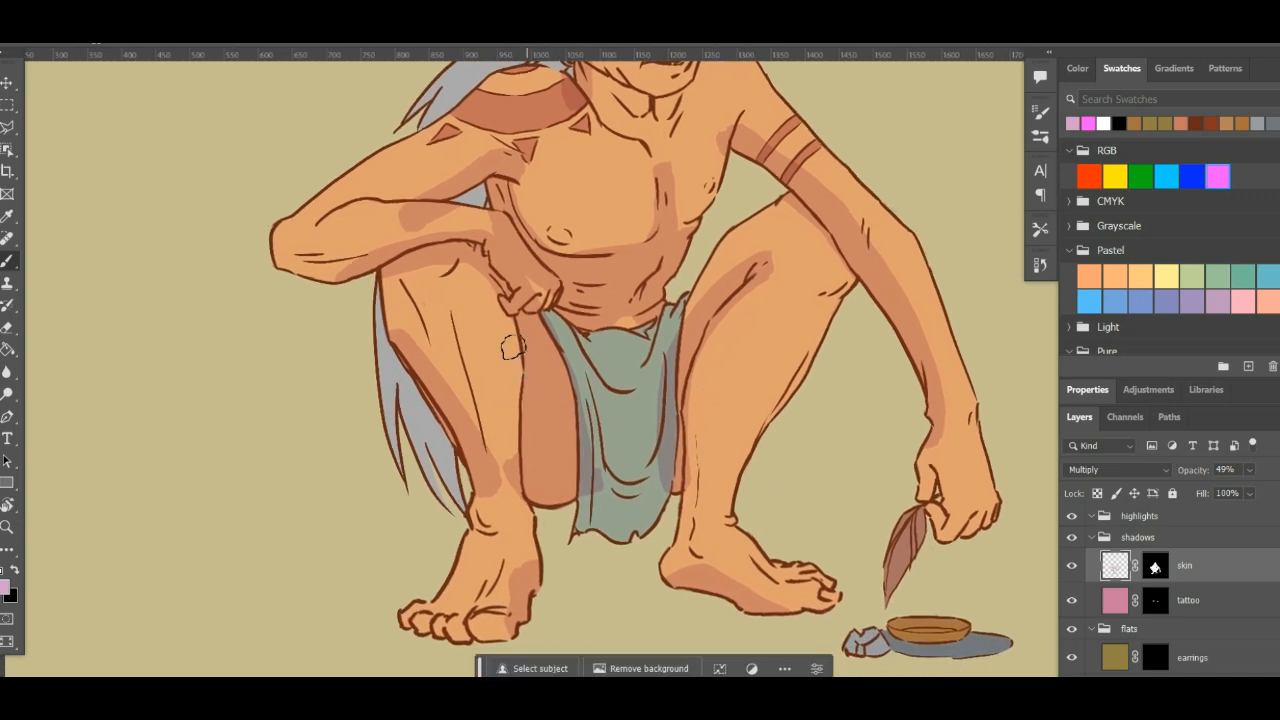
{"action": "left_click_drag", "start_coordinate": [480, 278], "coordinate": [538, 541]}
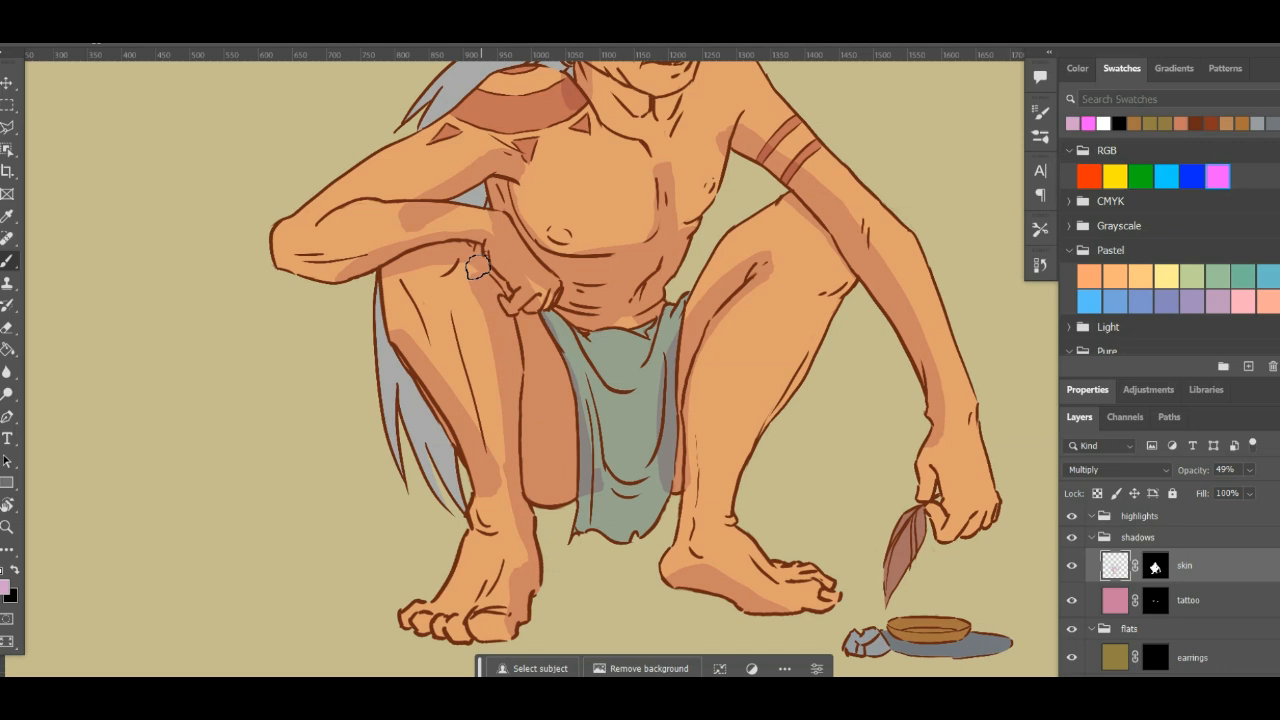
- Shade the neck under the jaw, the side of the face and the ear, undoing one unsatisfactory stroke
{"action": "left_click_drag", "start_coordinate": [588, 245], "coordinate": [609, 425]}
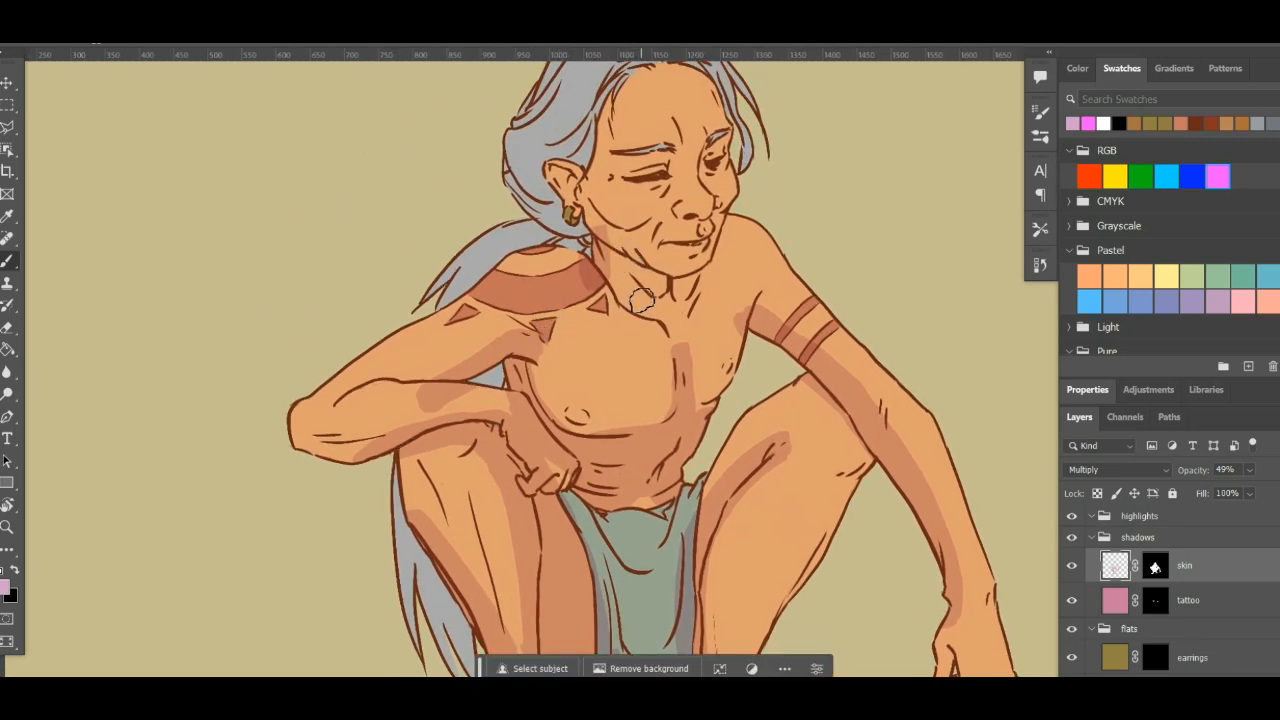
{"action": "left_click_drag", "start_coordinate": [555, 186], "coordinate": [655, 287]}
{"action": "key", "text": "ctrl+z"}
{"action": "left_click_drag", "start_coordinate": [782, 249], "coordinate": [760, 357]}
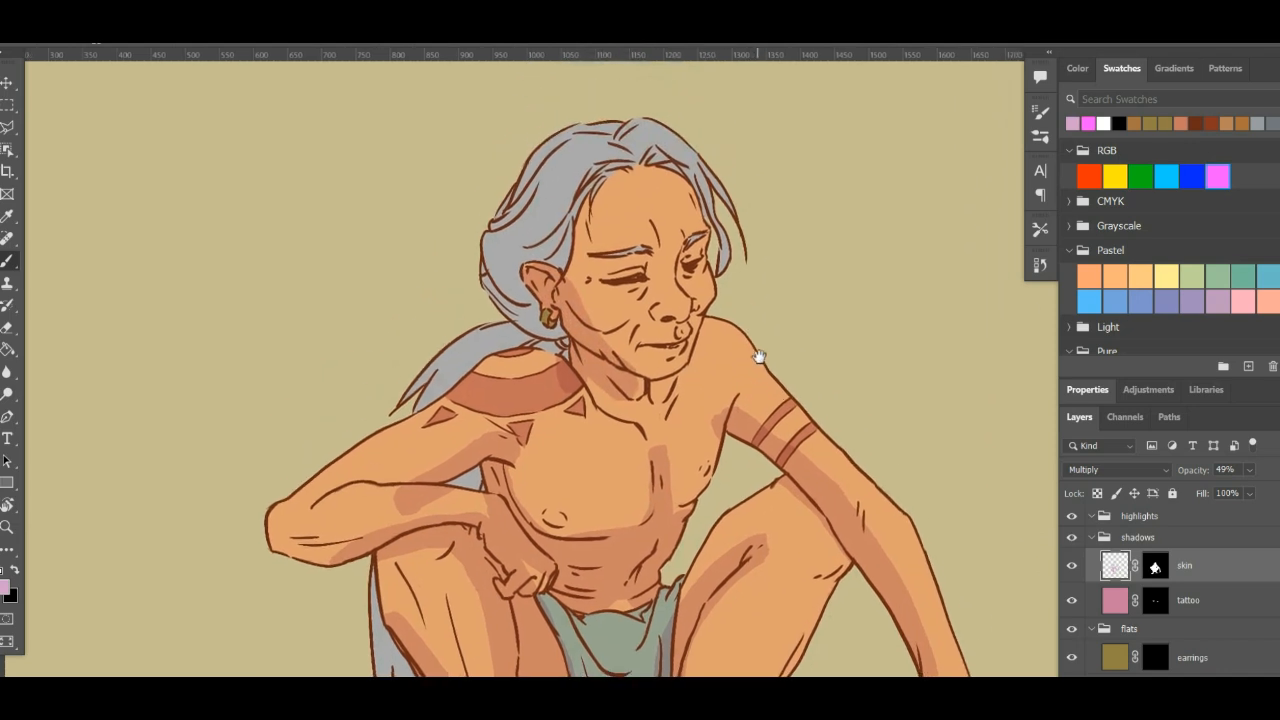
{"action": "key", "text": "ctrl+plus"}
{"action": "key", "text": "ctrl+plus"}
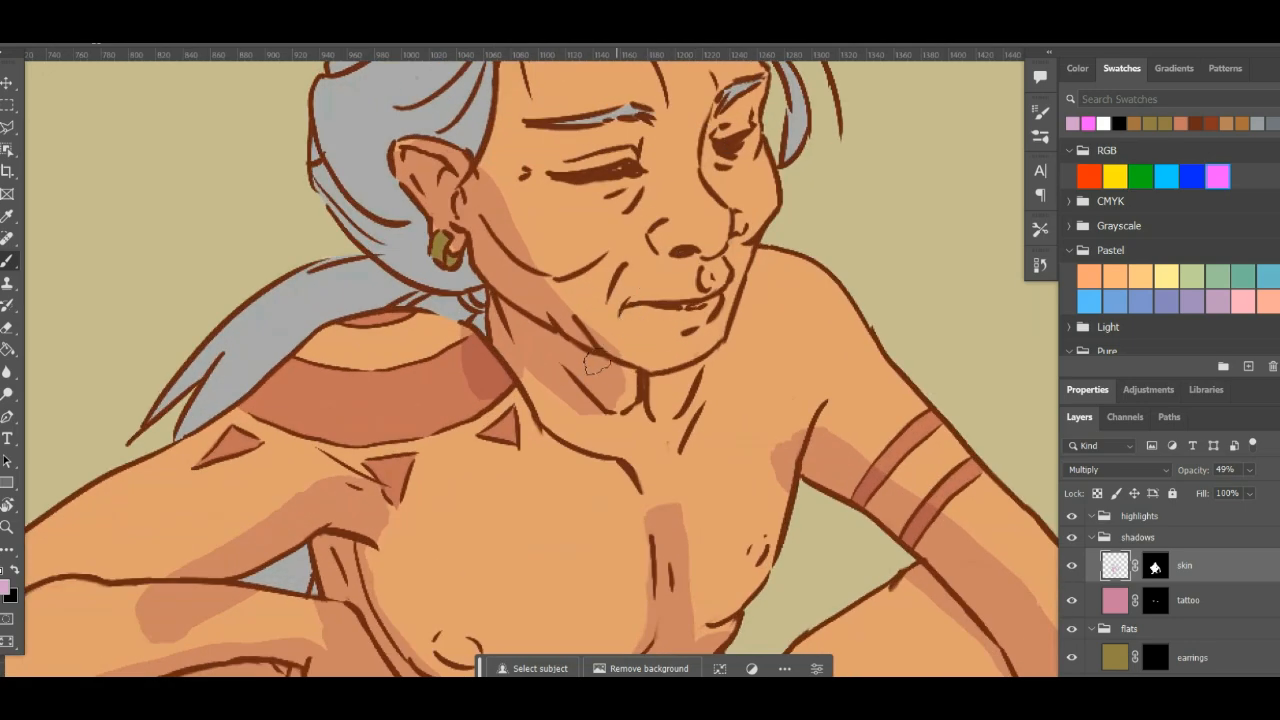
{"action": "mouse_move", "coordinate": [626, 363]}
{"action": "left_mouse_down"}
{"action": "mouse_move", "coordinate": [606, 377]}
{"action": "mouse_move", "coordinate": [632, 412]}
{"action": "left_mouse_up"}
{"action": "left_click_drag", "start_coordinate": [763, 263], "coordinate": [751, 333]}
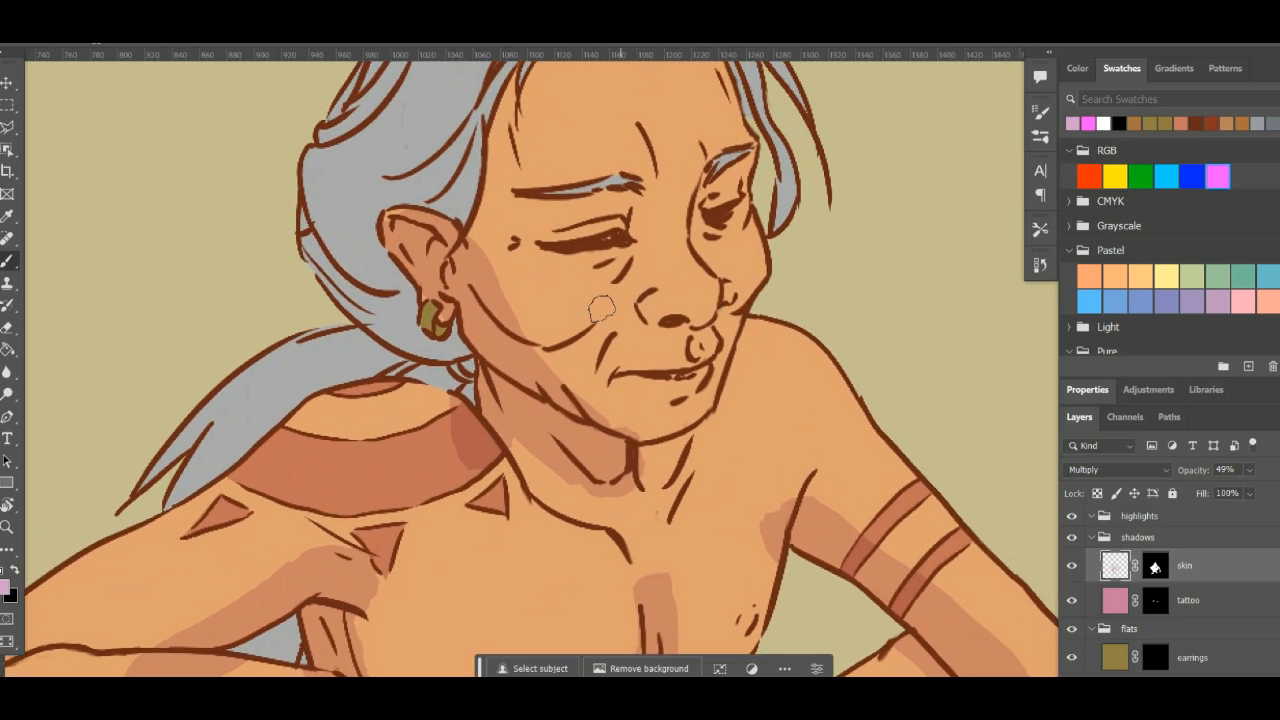
- Turn on the skin layer's mask overlay and undo the recent face, ear and neck shadow strokes
{"action": "key", "text": "backslash"}
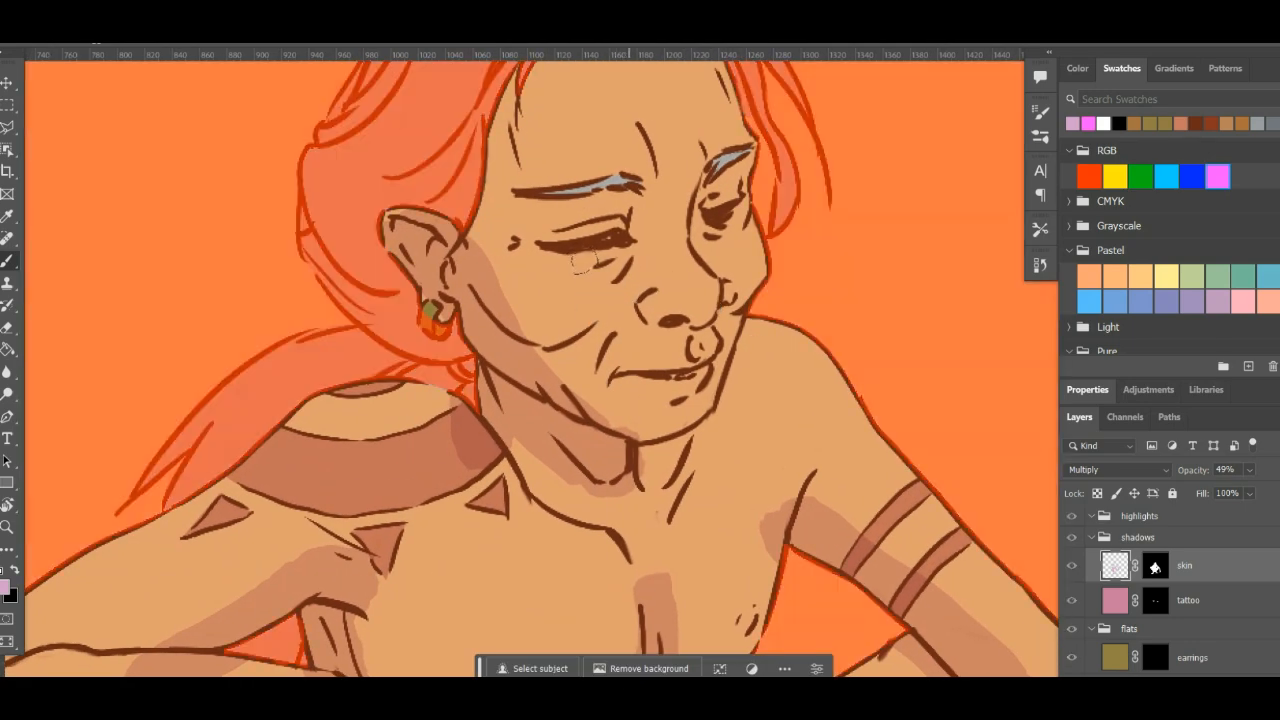
{"action": "key", "text": "ctrl+z"}
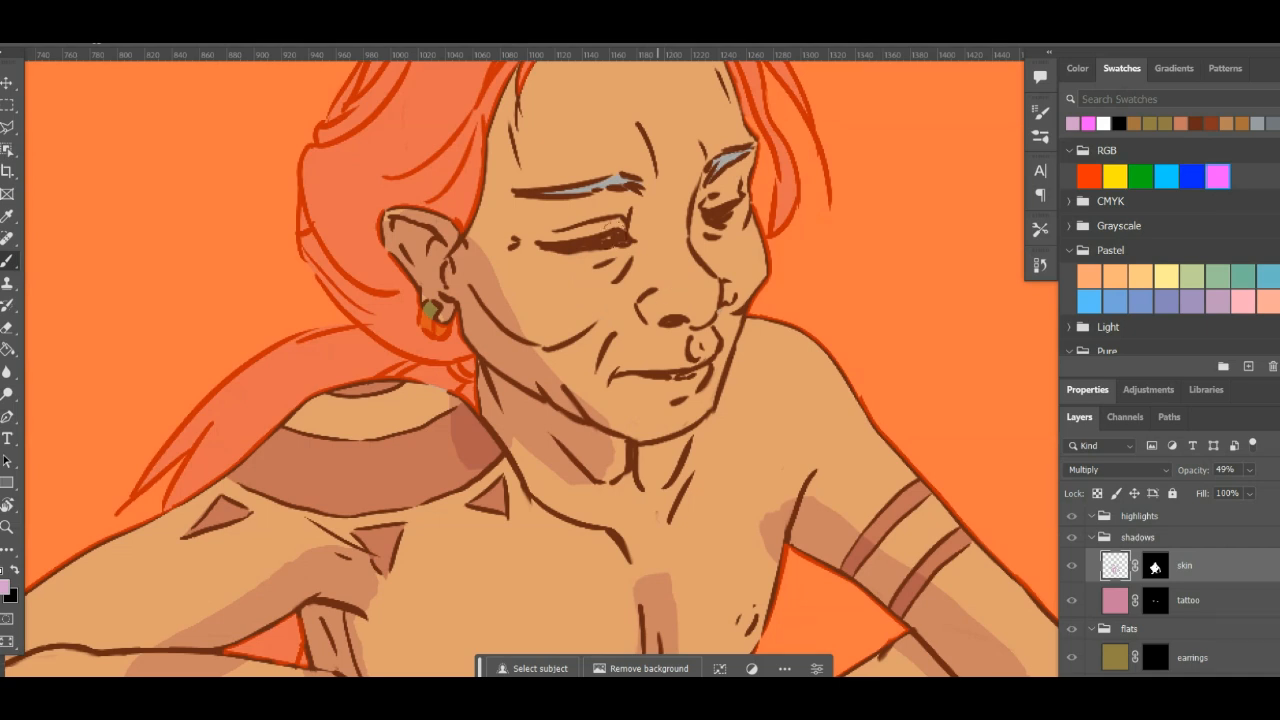
{"action": "key", "text": "ctrl+z"}
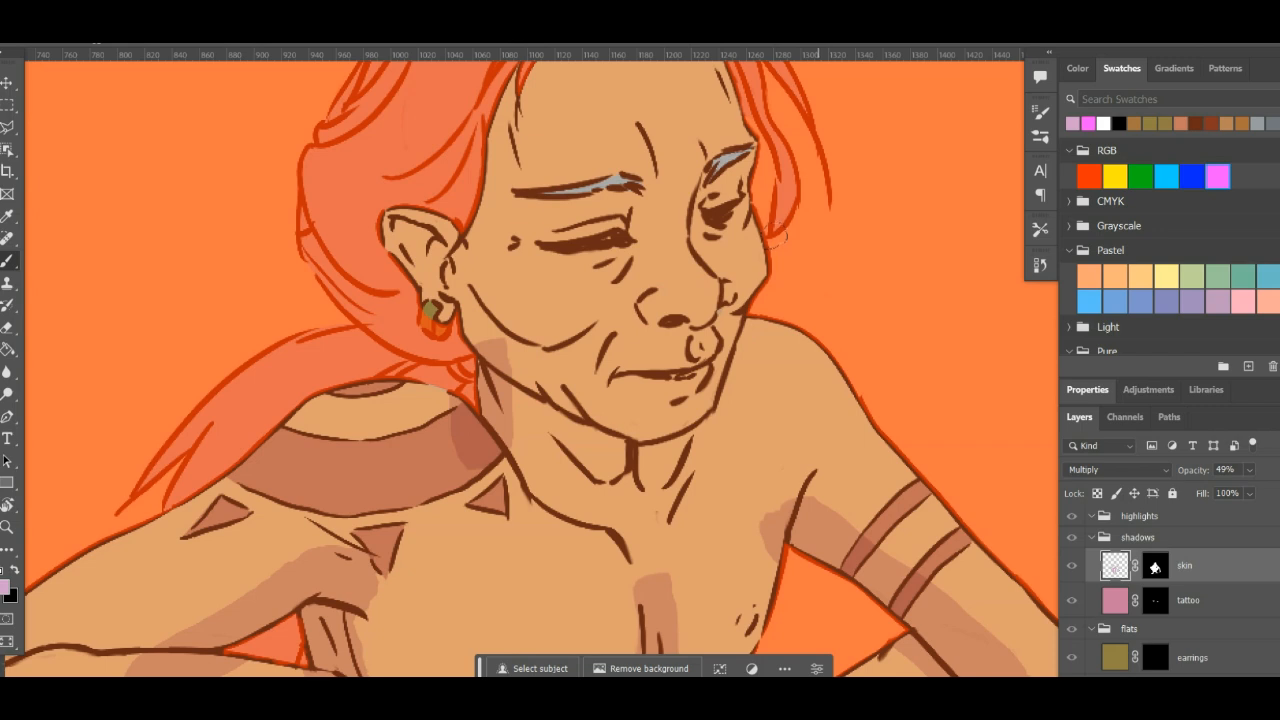
- Reset the colours to default black and white, and restore the latest Brush Tool state from the history
{"action": "key", "text": "d"}
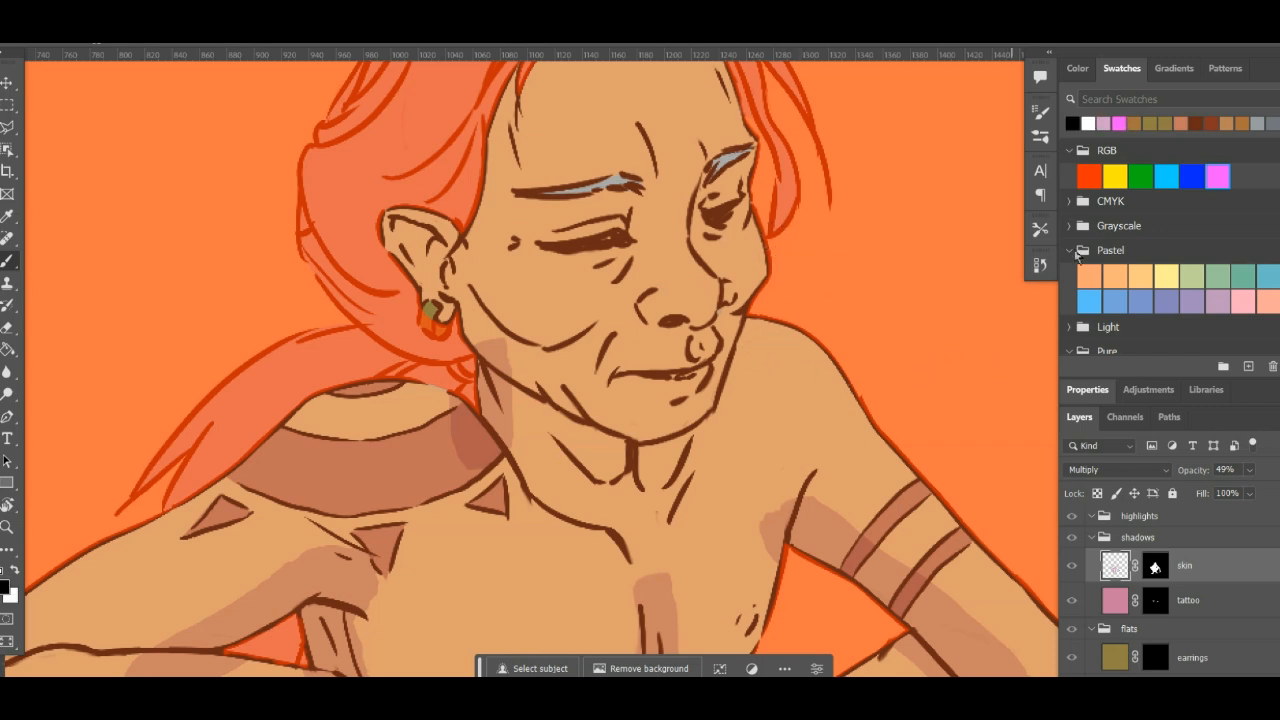
{"action": "left_click", "coordinate": [1039, 266]}
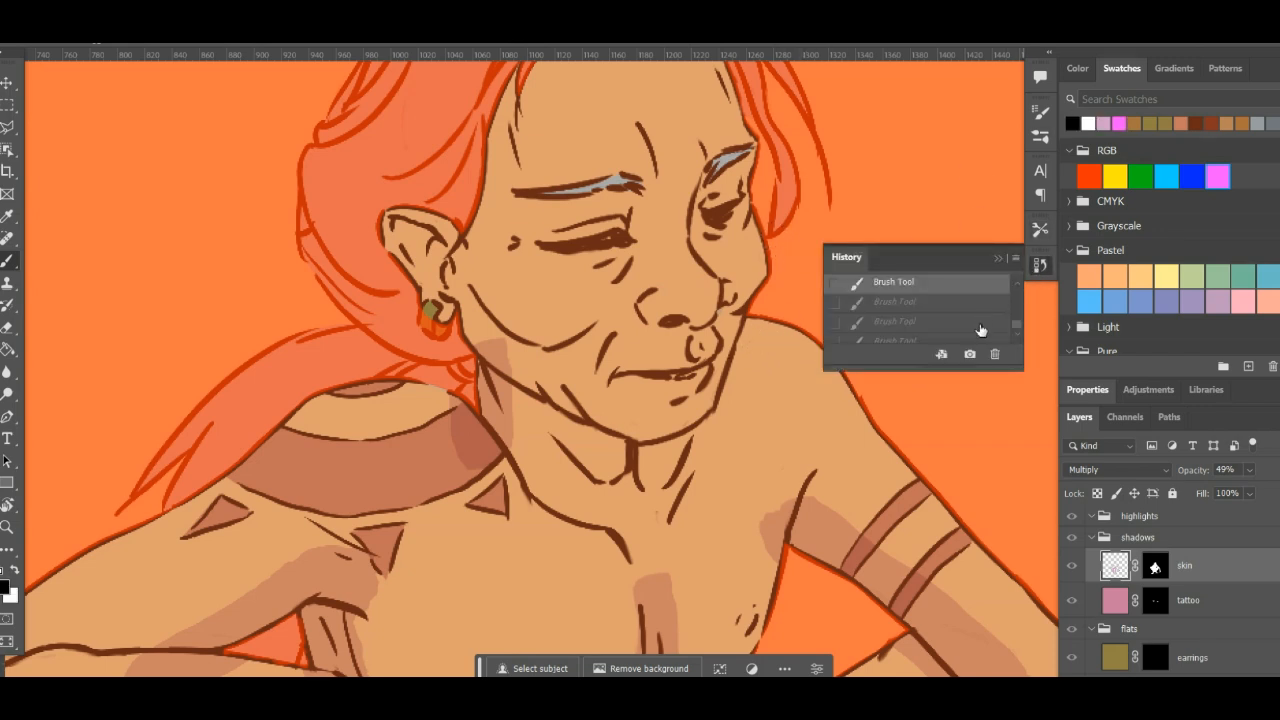
{"action": "left_click_drag", "start_coordinate": [1015, 333], "coordinate": [1011, 340]}
{"action": "left_click", "coordinate": [955, 333]}
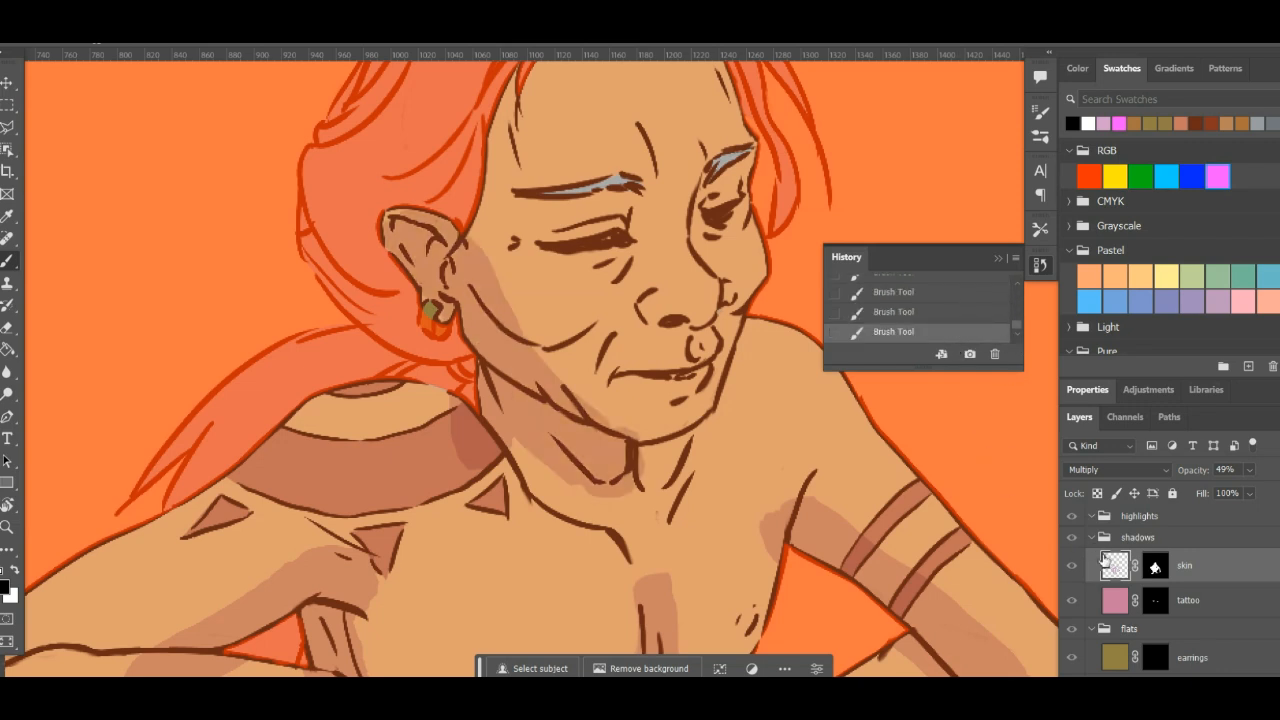
- Switch to the shadows group's tattoo layer and back to its skin layer, and fit the whole canvas in view
{"action": "left_click", "coordinate": [1116, 604]}
{"action": "left_click", "coordinate": [1117, 568]}
{"action": "key", "text": "ctrl+0"}
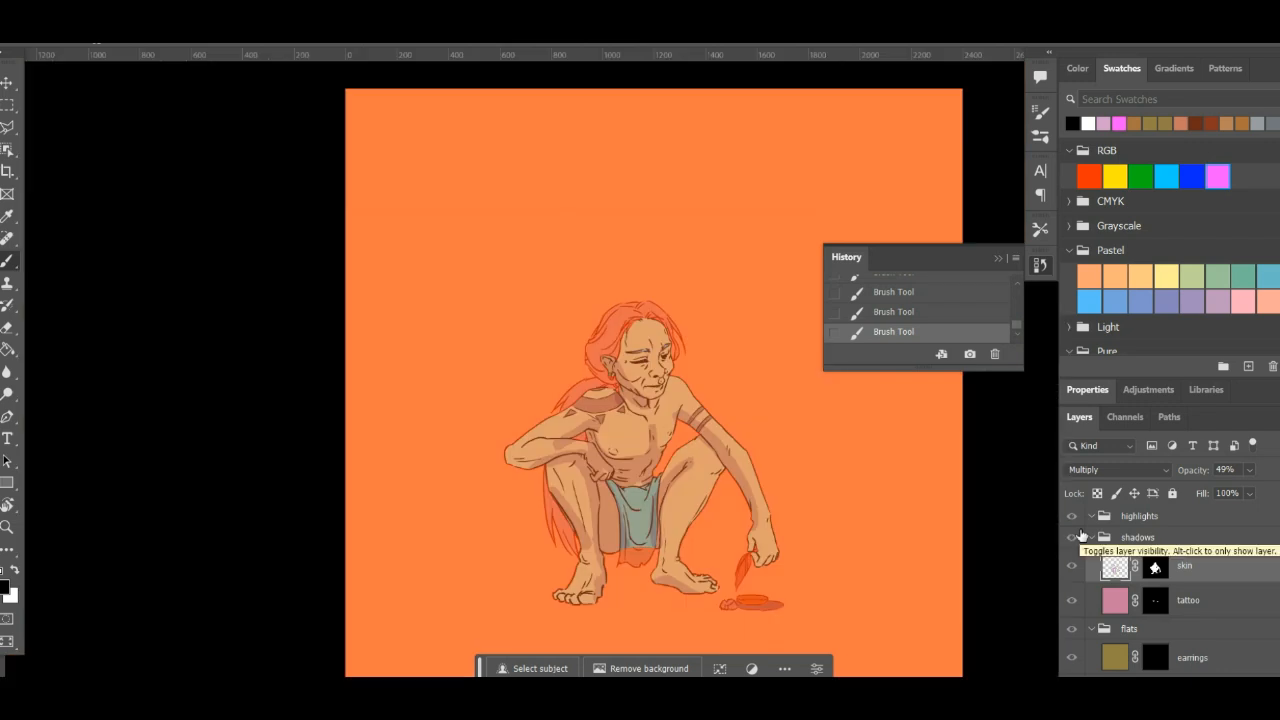
- Reselect the shadows group's skin layer and the latest Brush Tool state, swap the foreground to white and turn off the mask overlay
{"action": "key", "text": "Tab"}
{"action": "key", "text": "Tab"}
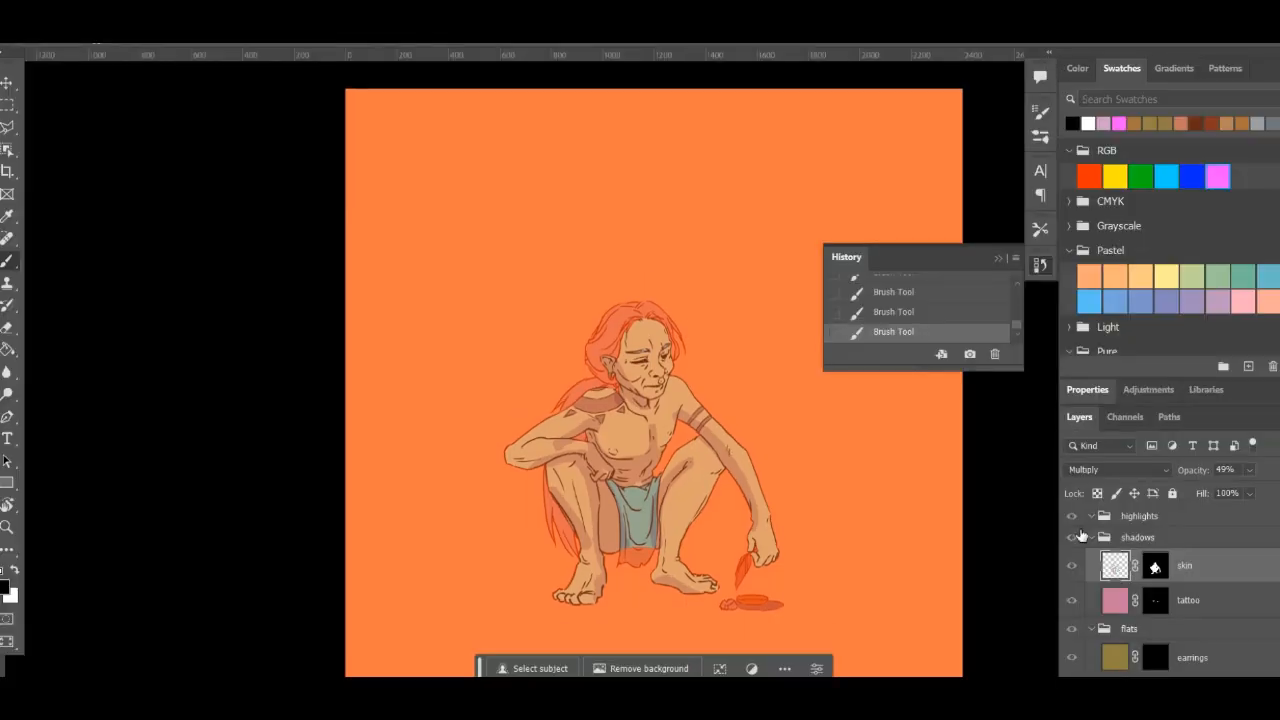
{"action": "left_click", "coordinate": [1115, 600]}
{"action": "left_click", "coordinate": [1114, 570]}
{"action": "left_click", "coordinate": [983, 316]}
{"action": "left_click", "coordinate": [977, 334]}
{"action": "scroll", "coordinate": [1102, 640], "scroll_direction": "down", "scroll_amount": 5}
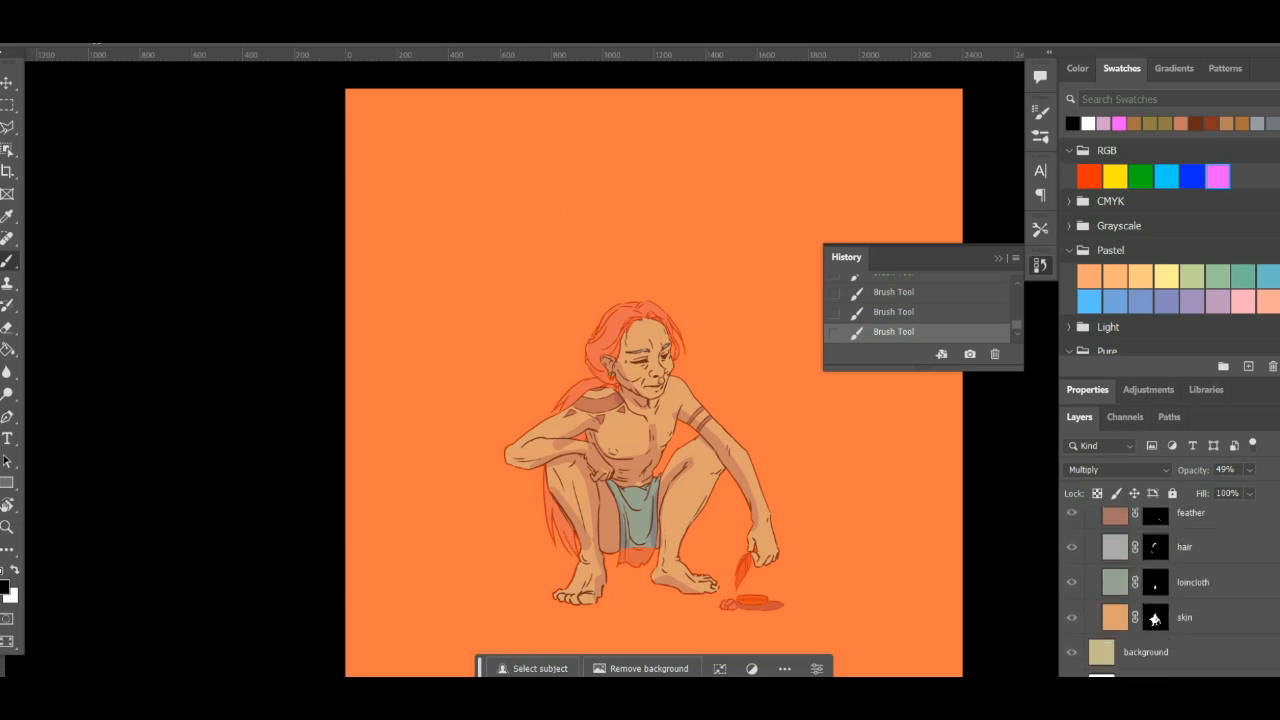
{"action": "key", "text": "x"}
{"action": "key", "text": "backslash"}
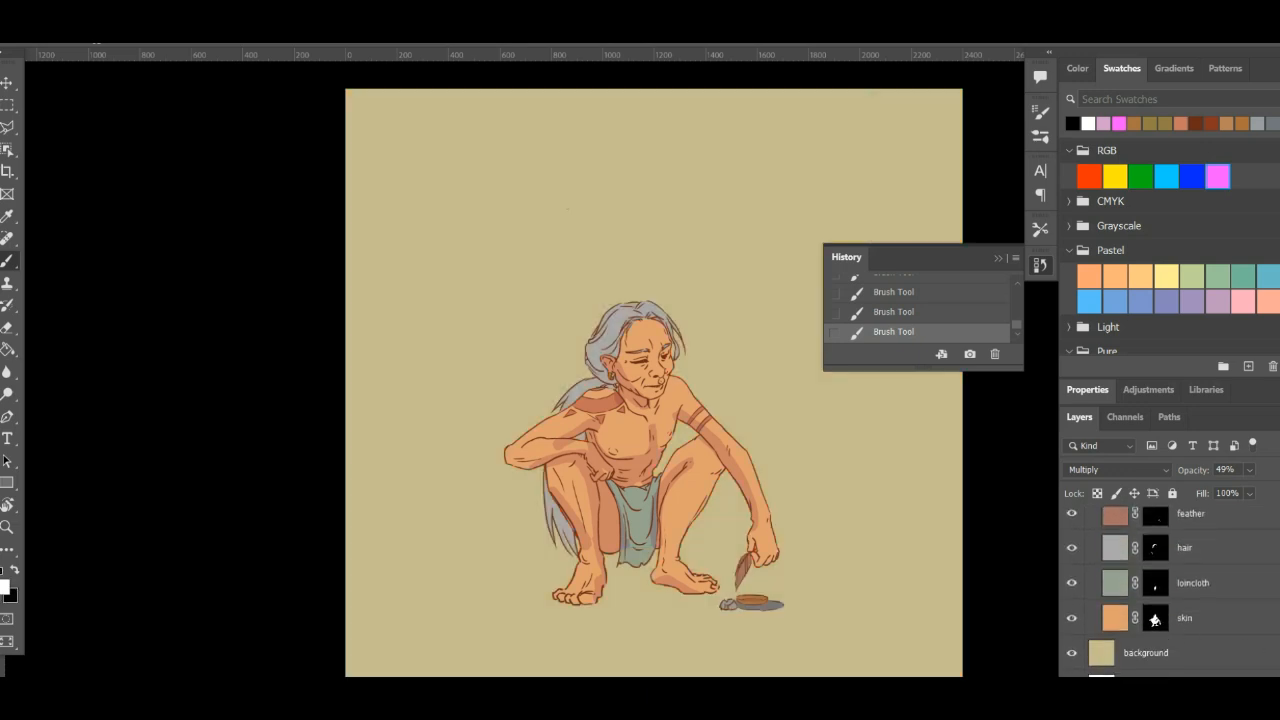
- Target the shadows group's skin layer artwork instead of its mask, and try a black stroke along the temple hairline, undoing it
{"action": "scroll", "coordinate": [1152, 490], "scroll_direction": "up", "scroll_amount": 5}
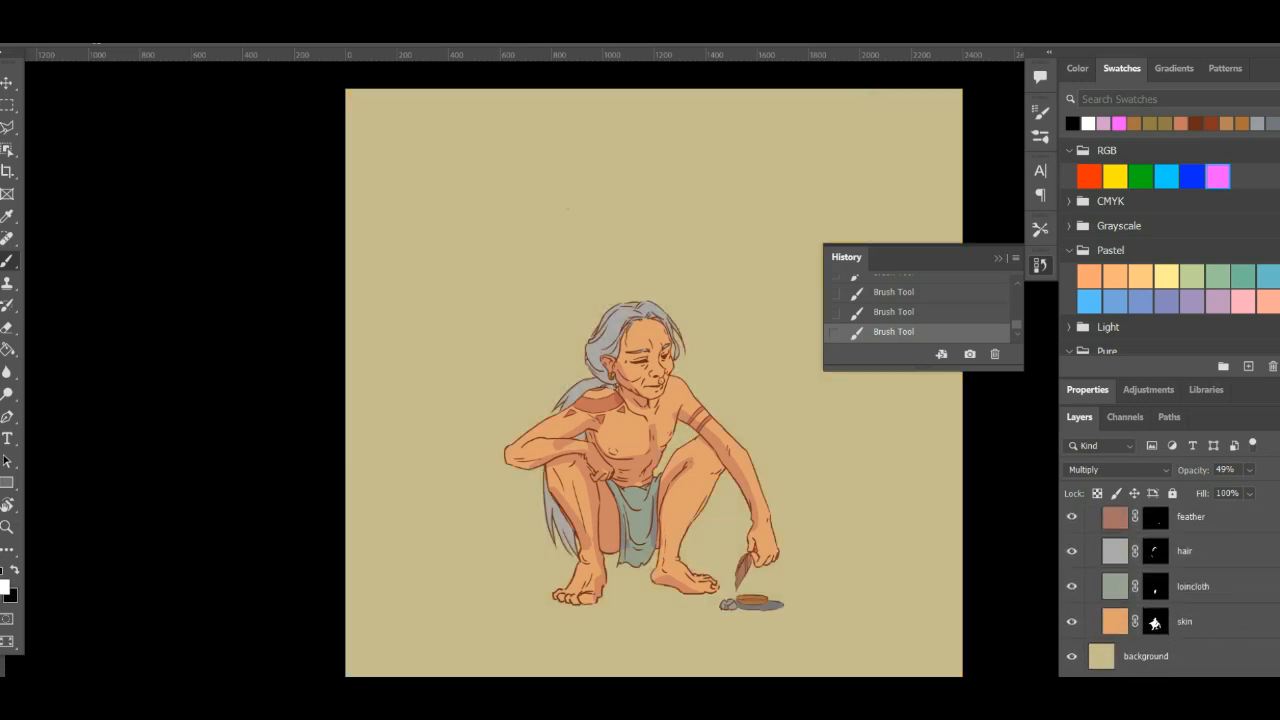
{"action": "scroll", "coordinate": [1196, 604], "scroll_direction": "up", "scroll_amount": 2}
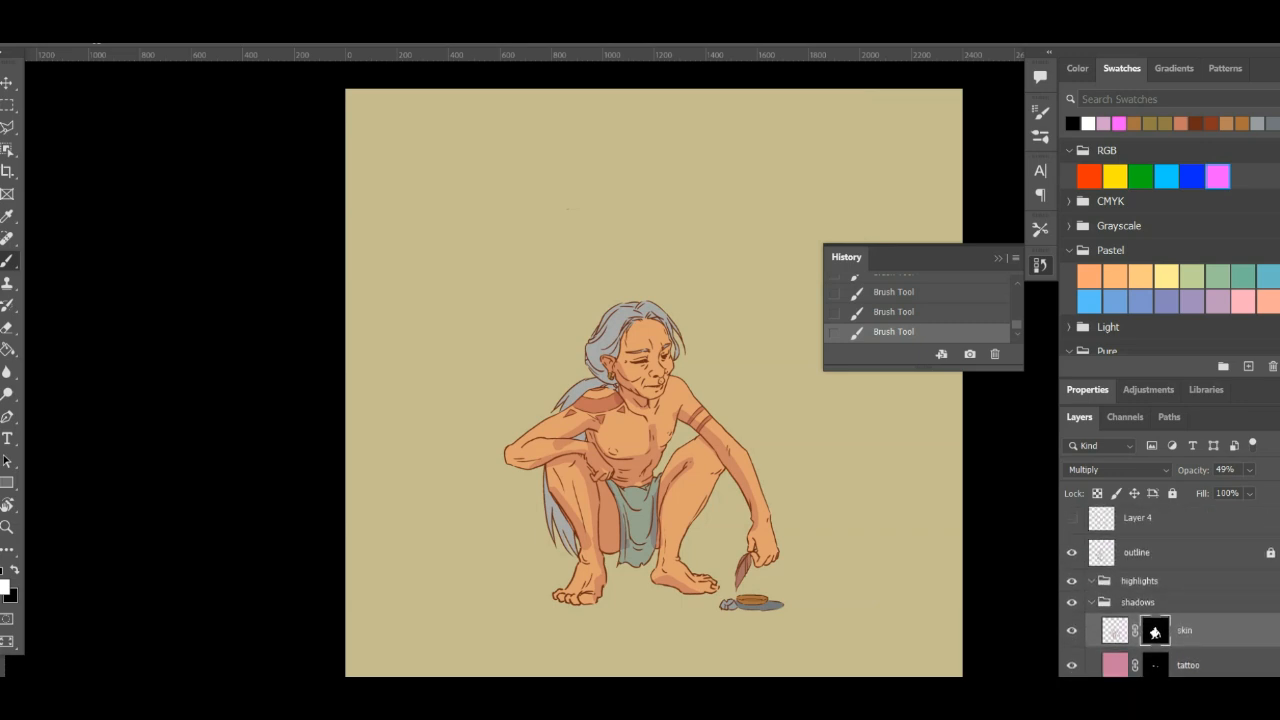
{"action": "left_click", "coordinate": [1116, 616]}
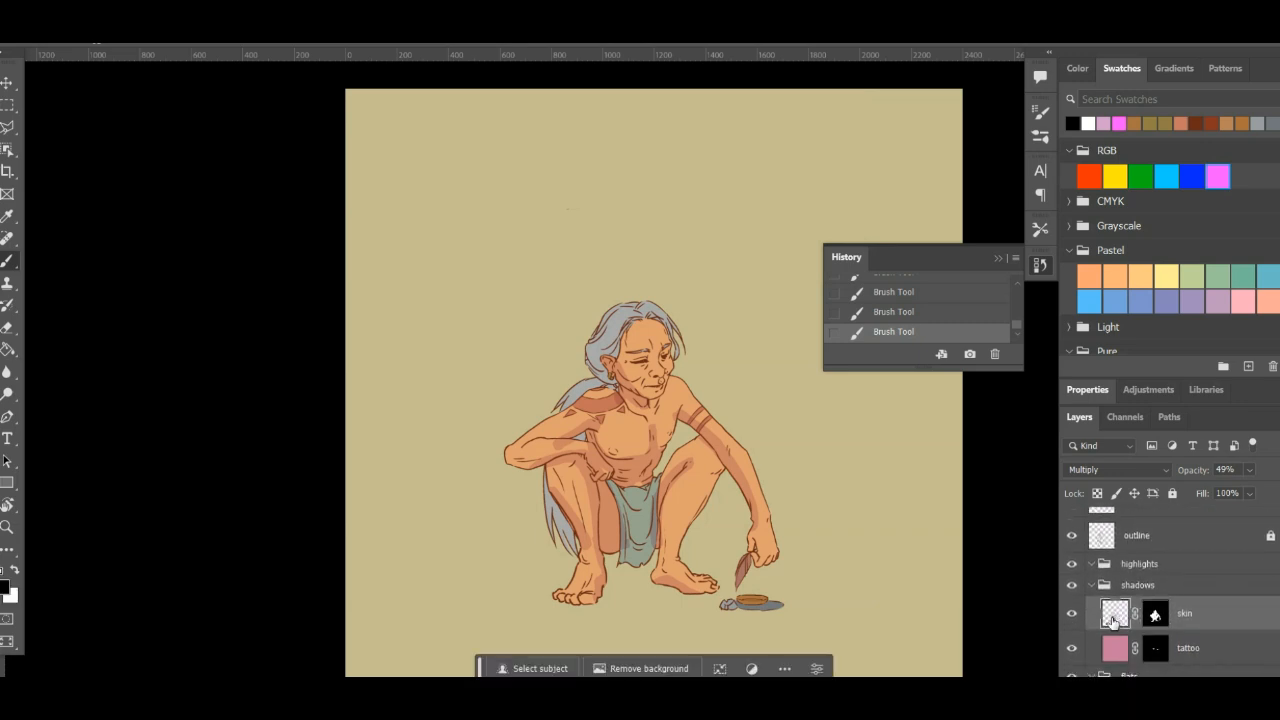
{"action": "key", "text": "ctrl+plus"}
{"action": "key", "text": "ctrl+plus"}
{"action": "key", "text": "ctrl+plus"}
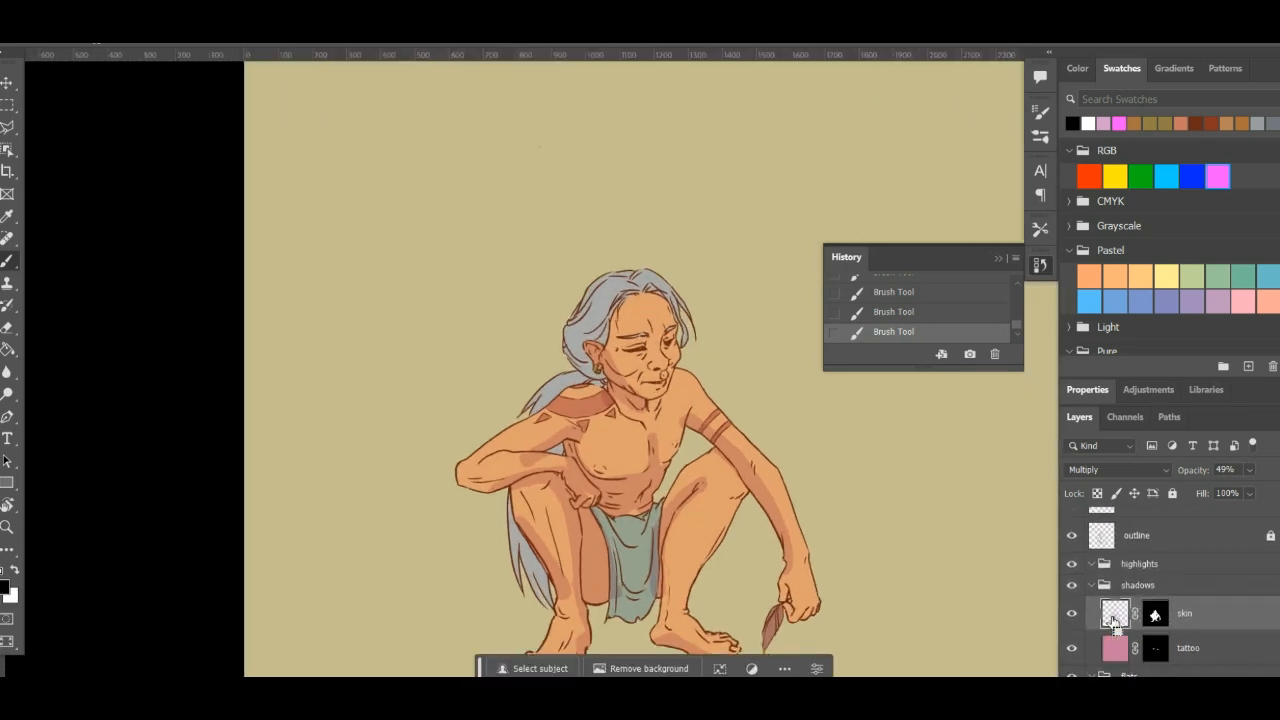
{"action": "mouse_move", "coordinate": [530, 462]}
{"action": "left_mouse_down"}
{"action": "mouse_move", "coordinate": [517, 300]}
{"action": "mouse_move", "coordinate": [460, 300]}
{"action": "mouse_move", "coordinate": [479, 433]}
{"action": "mouse_move", "coordinate": [531, 477]}
{"action": "left_mouse_up"}
{"action": "key", "text": "ctrl+plus"}
{"action": "key", "text": "ctrl+plus"}
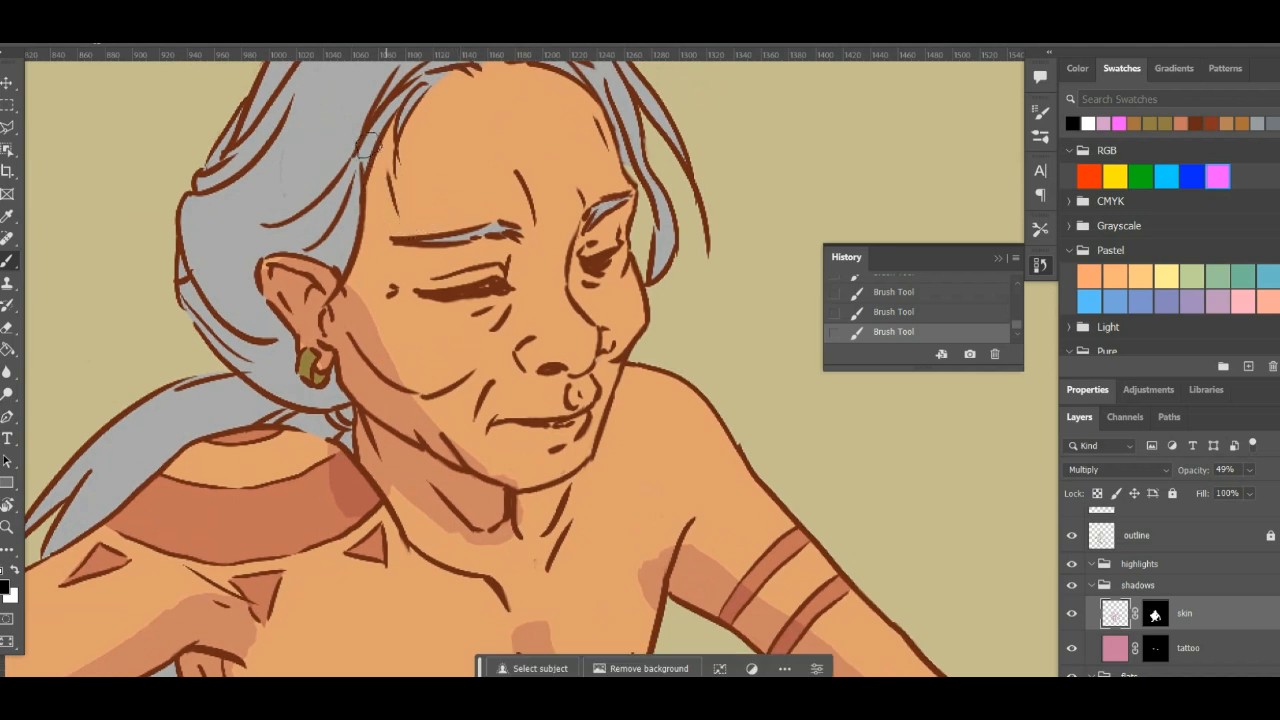
{"action": "mouse_move", "coordinate": [393, 126]}
{"action": "left_mouse_down"}
{"action": "mouse_move", "coordinate": [393, 150]}
{"action": "mouse_move", "coordinate": [356, 190]}
{"action": "left_mouse_up"}
{"action": "key", "text": "ctrl+z"}
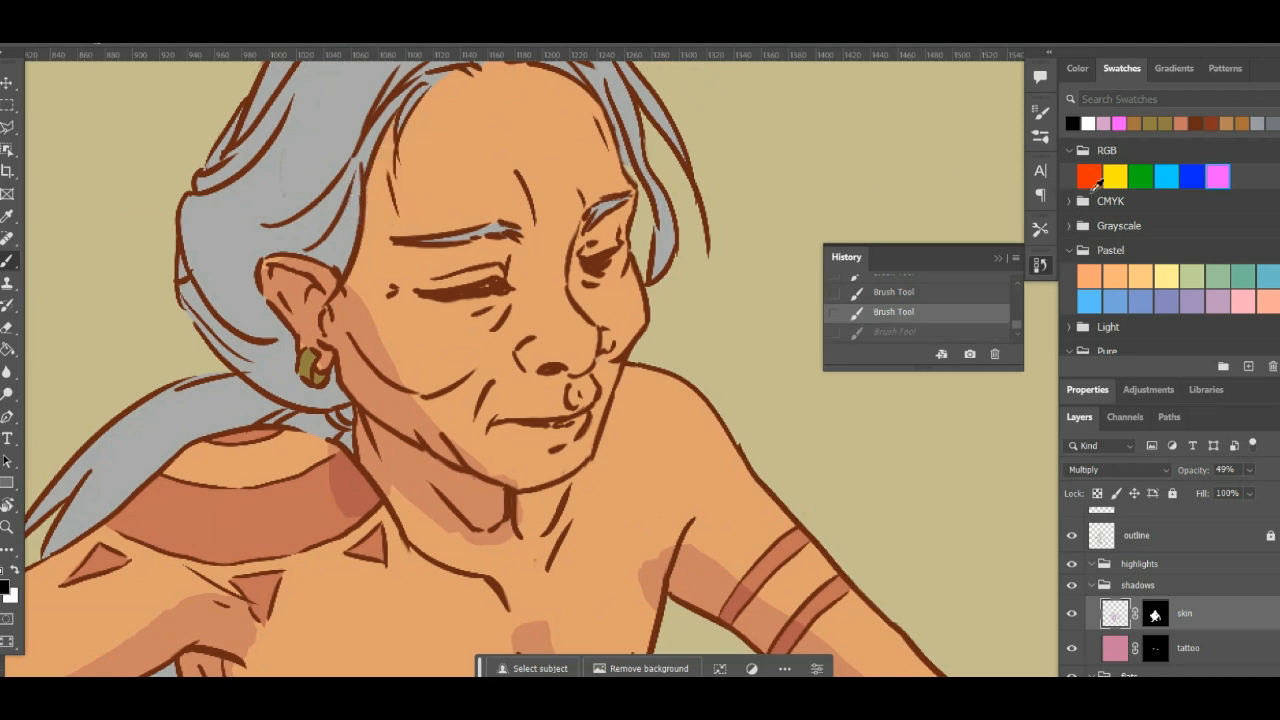
- Pick the recent light pink swatch and shade the temple, the far side of the forehead and face, and the cheek beside the nose
{"action": "left_click", "coordinate": [1104, 121]}
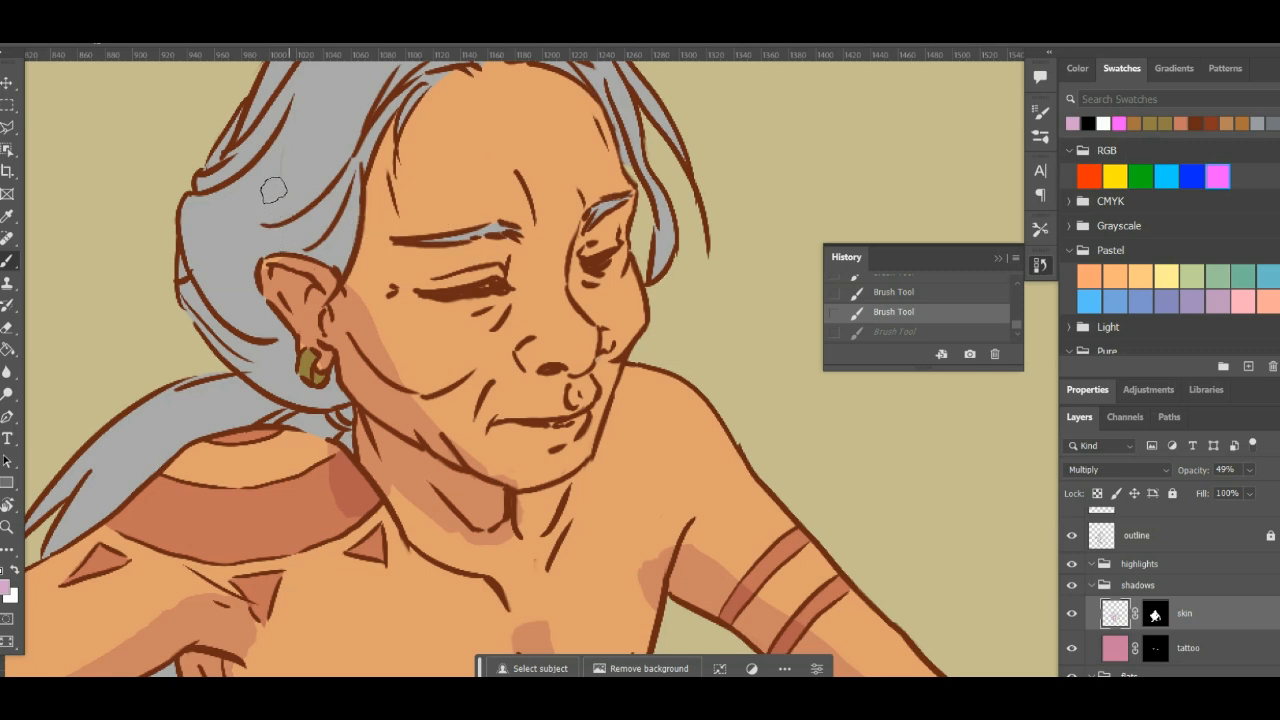
{"action": "left_click_drag", "start_coordinate": [340, 150], "coordinate": [350, 302]}
{"action": "key", "text": "ctrl+z"}
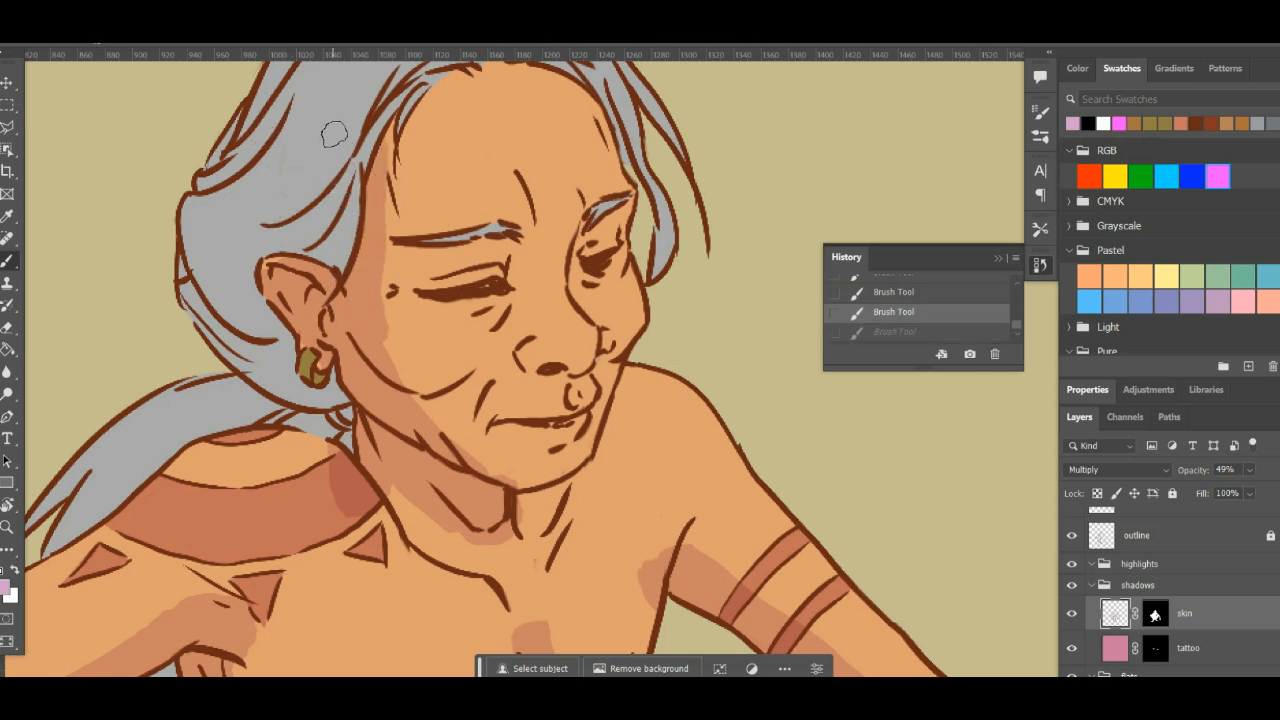
{"action": "mouse_move", "coordinate": [350, 112]}
{"action": "left_mouse_down"}
{"action": "mouse_move", "coordinate": [347, 283]}
{"action": "mouse_move", "coordinate": [386, 350]}
{"action": "mouse_move", "coordinate": [378, 400]}
{"action": "left_mouse_up"}
{"action": "mouse_move", "coordinate": [593, 234]}
{"action": "left_mouse_down"}
{"action": "mouse_move", "coordinate": [601, 272]}
{"action": "mouse_move", "coordinate": [557, 312]}
{"action": "mouse_move", "coordinate": [581, 295]}
{"action": "mouse_move", "coordinate": [583, 239]}
{"action": "mouse_move", "coordinate": [560, 159]}
{"action": "mouse_move", "coordinate": [518, 97]}
{"action": "left_mouse_up"}
{"action": "mouse_move", "coordinate": [567, 307]}
{"action": "left_mouse_down"}
{"action": "mouse_move", "coordinate": [604, 372]}
{"action": "mouse_move", "coordinate": [602, 415]}
{"action": "left_mouse_up"}
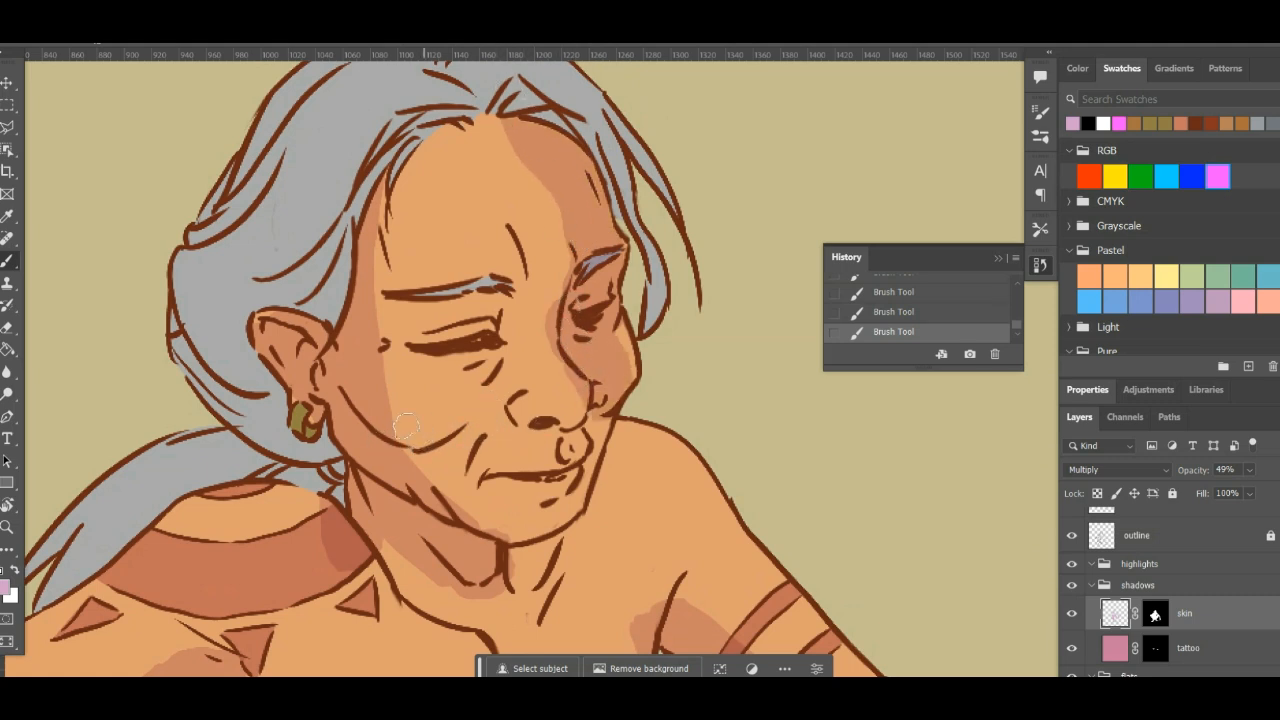
{"action": "mouse_move", "coordinate": [450, 425]}
{"action": "left_mouse_down"}
{"action": "mouse_move", "coordinate": [482, 366]}
{"action": "mouse_move", "coordinate": [480, 317]}
{"action": "mouse_move", "coordinate": [452, 329]}
{"action": "mouse_move", "coordinate": [487, 293]}
{"action": "left_mouse_up"}
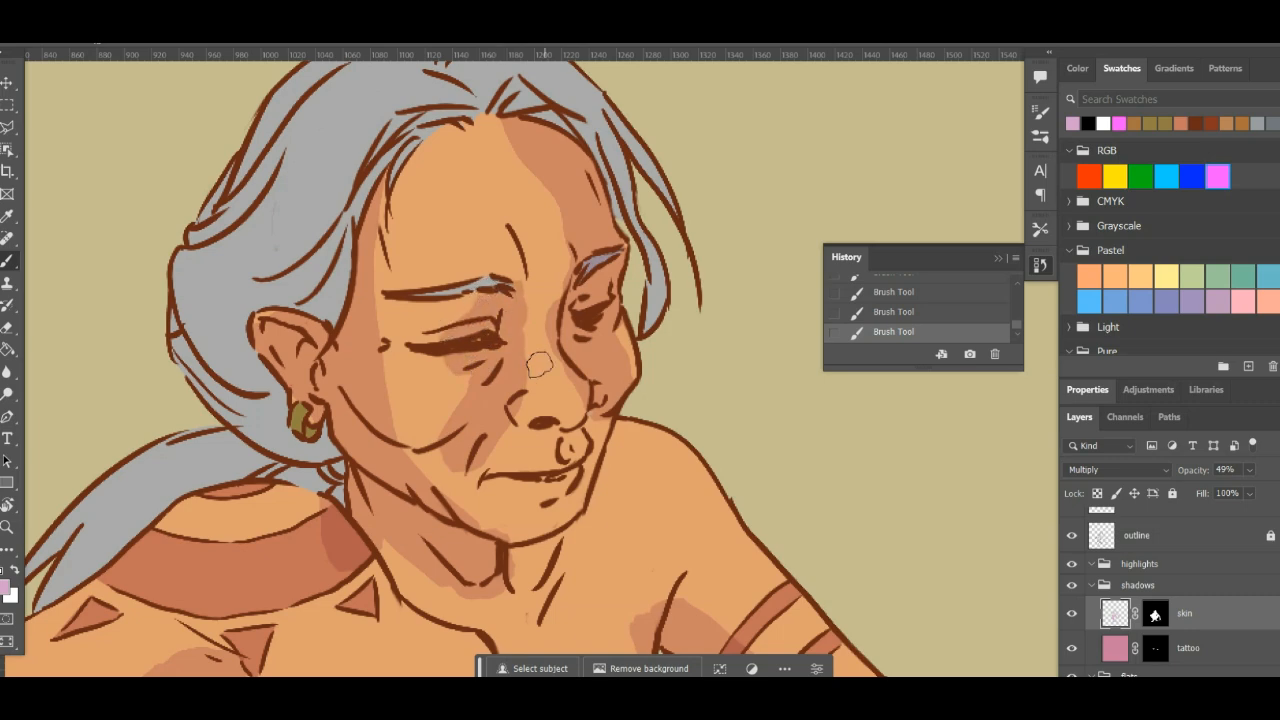
- Extend the skin shadow over the tattooed shoulder beside the neck
{"action": "left_click_drag", "start_coordinate": [607, 428], "coordinate": [490, 230]}
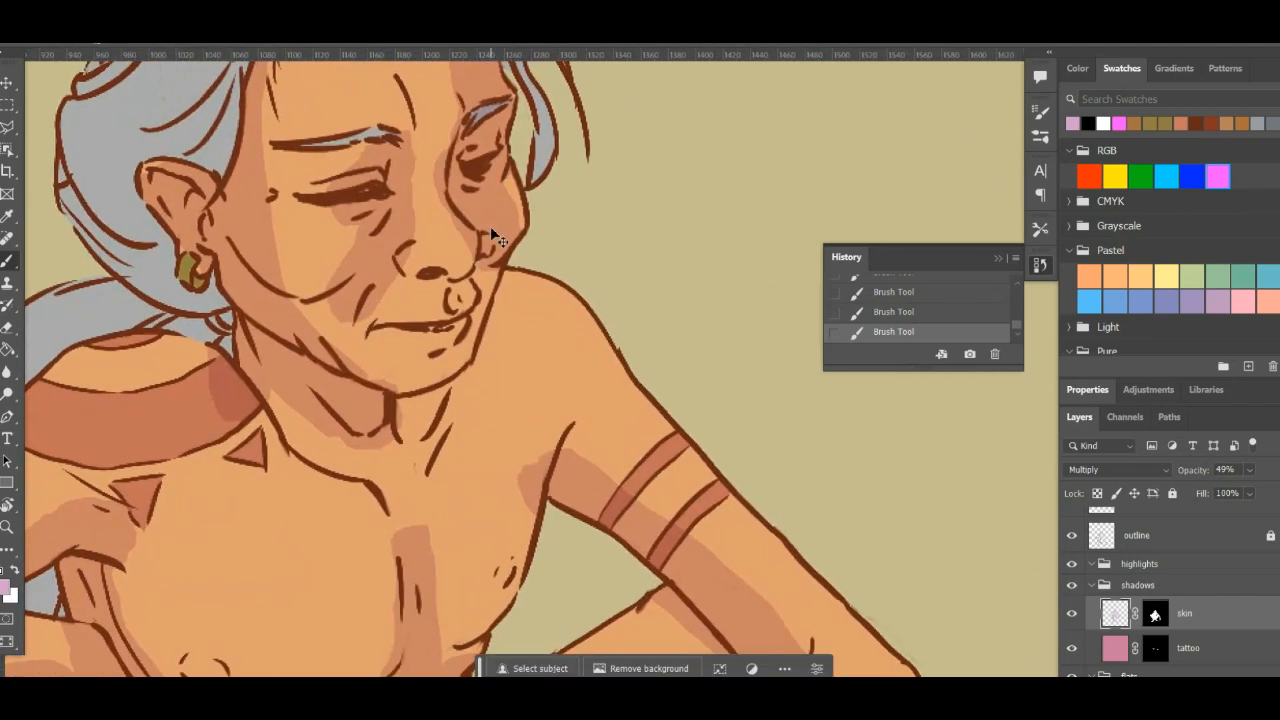
{"action": "key", "text": "ctrl+minus"}
{"action": "key", "text": "ctrl+minus"}
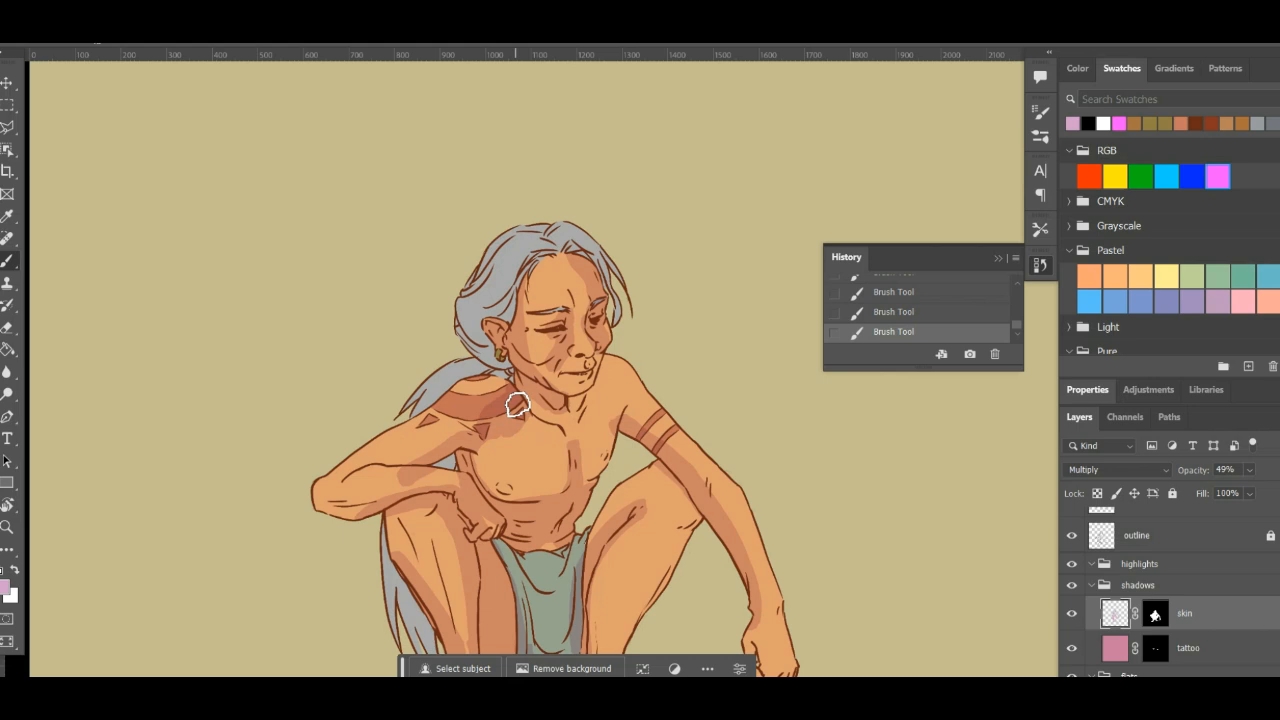
{"action": "scroll", "coordinate": [689, 236], "scroll_direction": "up", "scroll_amount": 5}
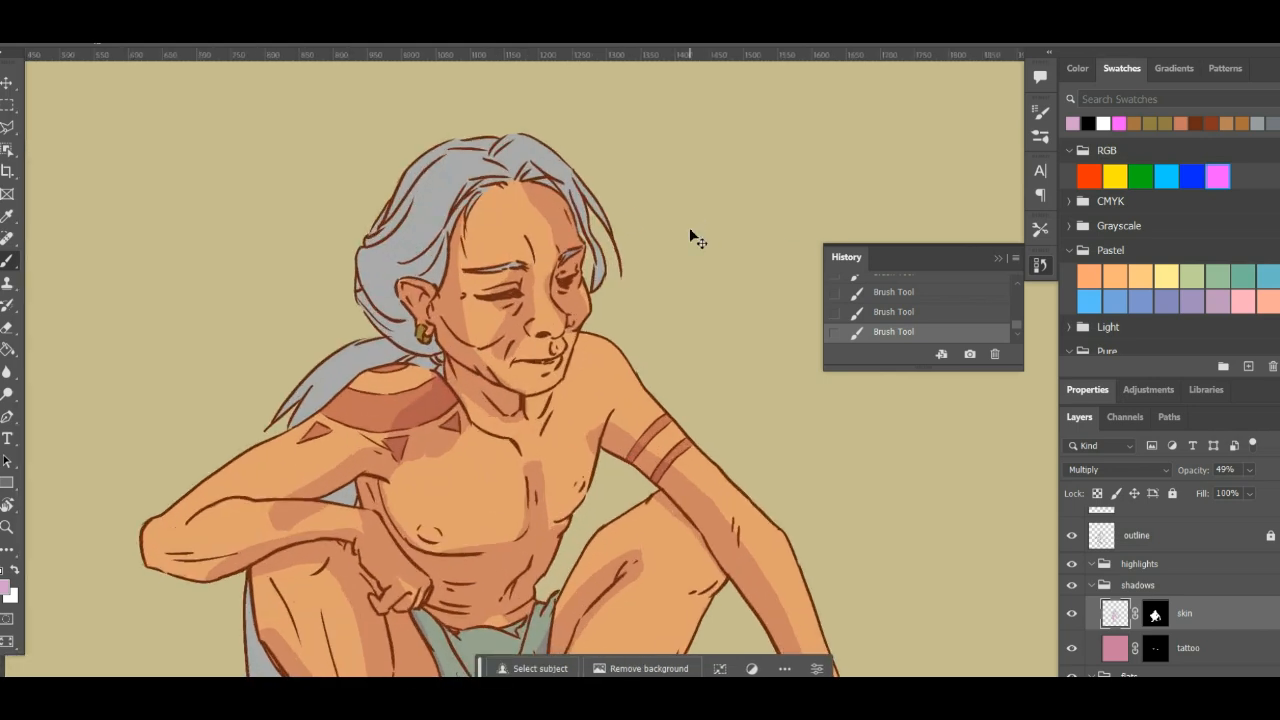
- Target the skin layer's mask and paint black on it to trim the forehead, temple and cheek shadows
{"action": "left_click", "coordinate": [1155, 617]}
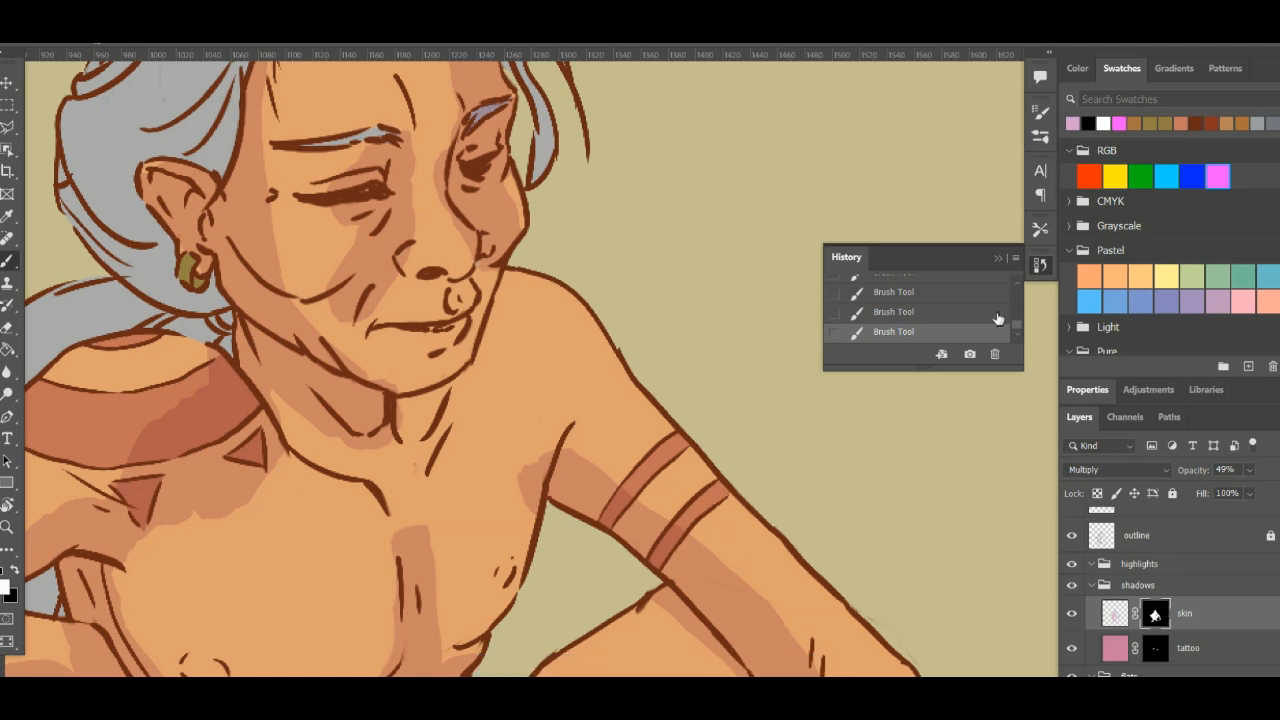
{"action": "scroll", "coordinate": [347, 235], "scroll_direction": "up", "scroll_amount": 3}
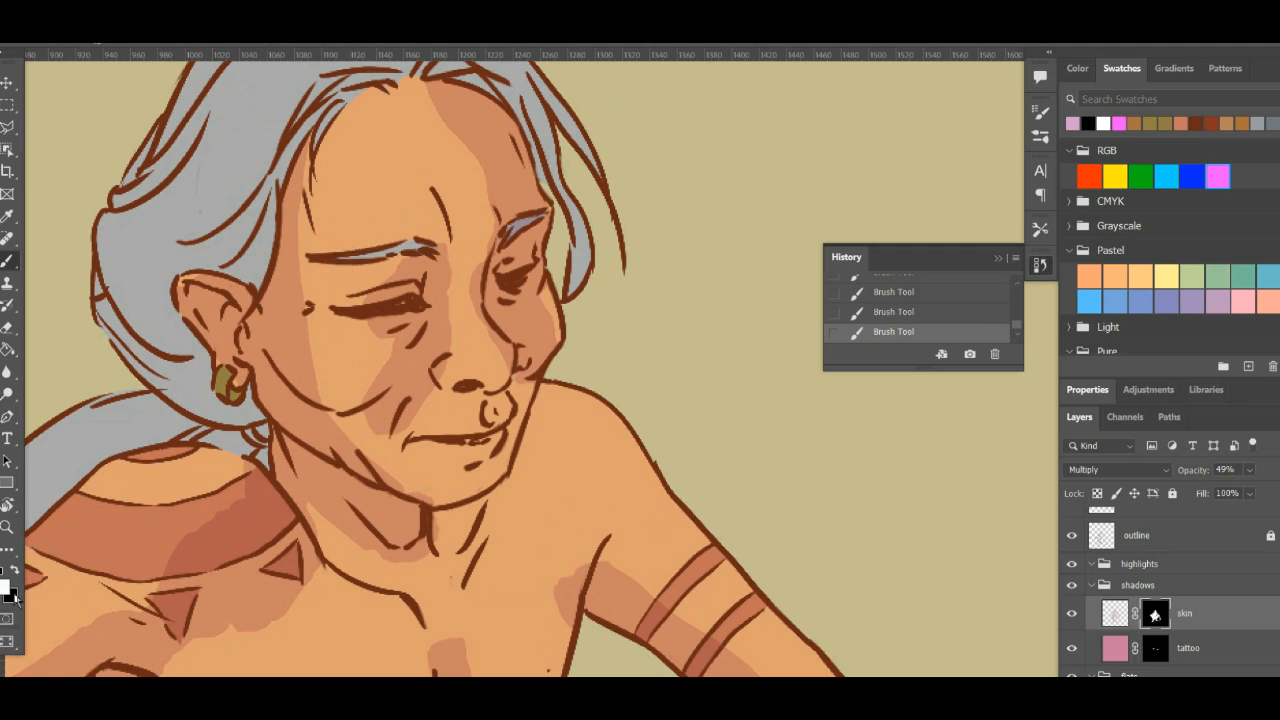
{"action": "key", "text": "x"}
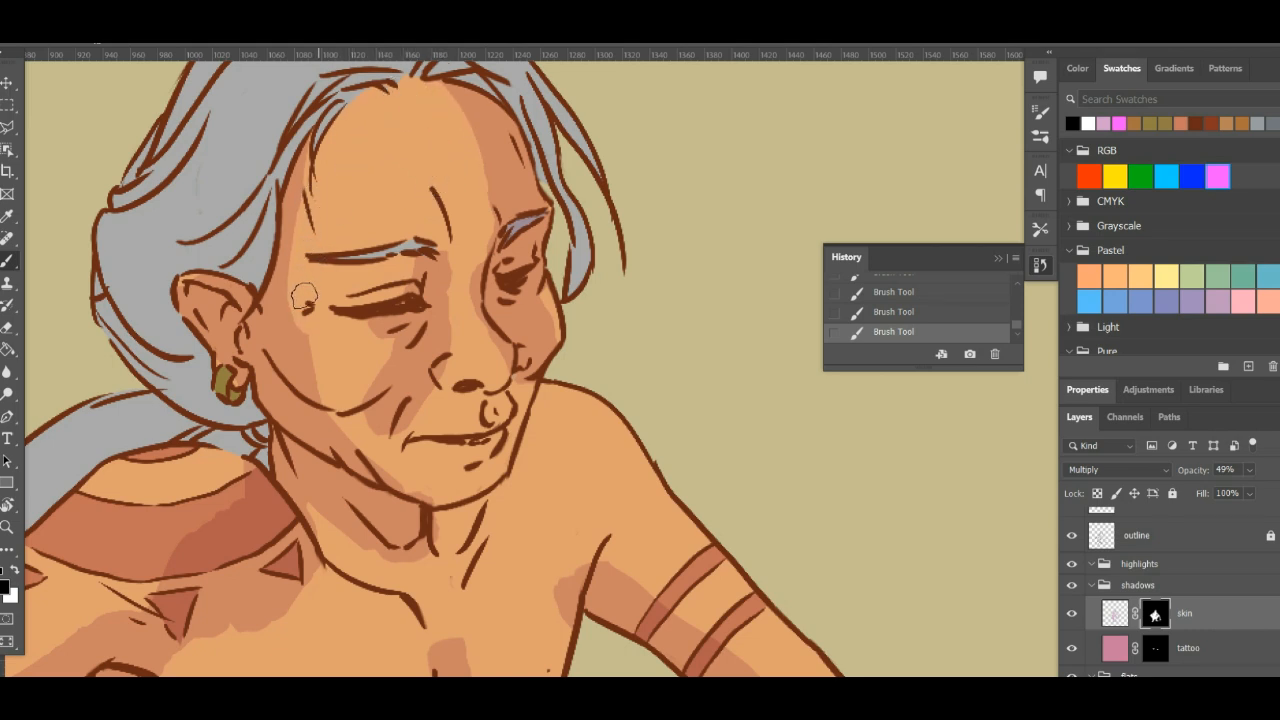
{"action": "left_click", "coordinate": [292, 326]}
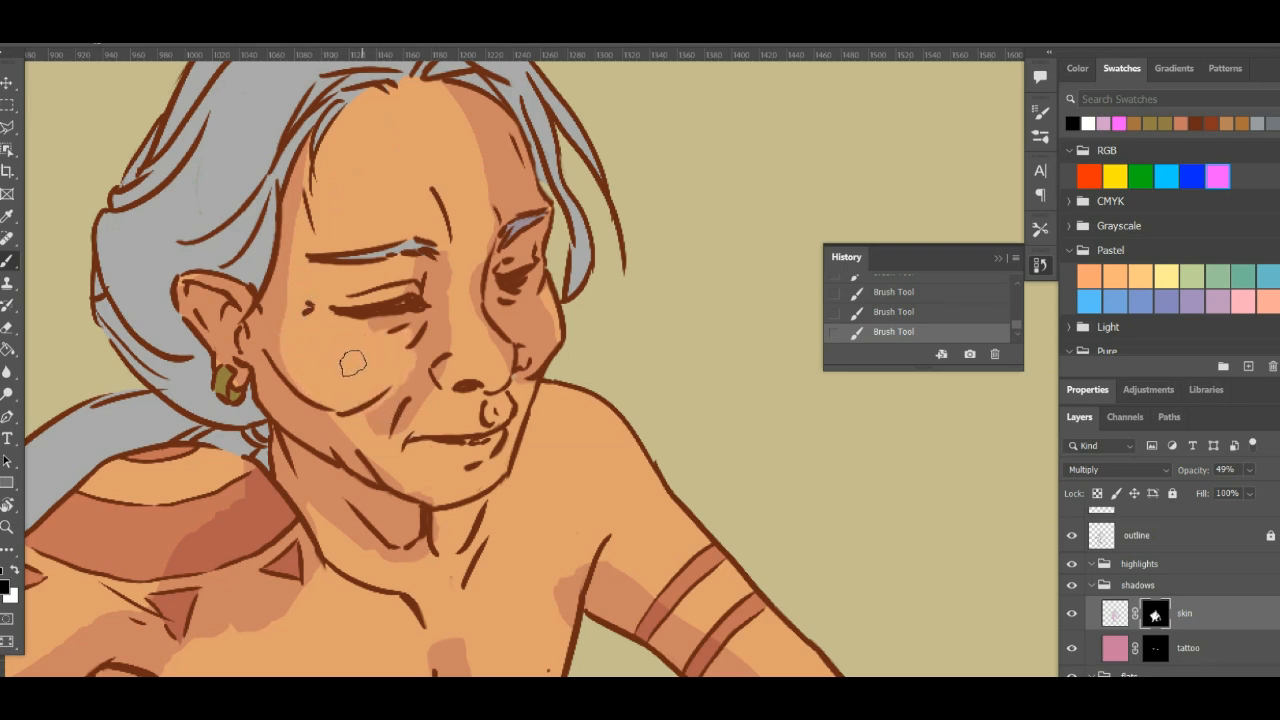
- Undo the last two mask strokes on the face and redo them
{"action": "key", "text": "ctrl+z"}
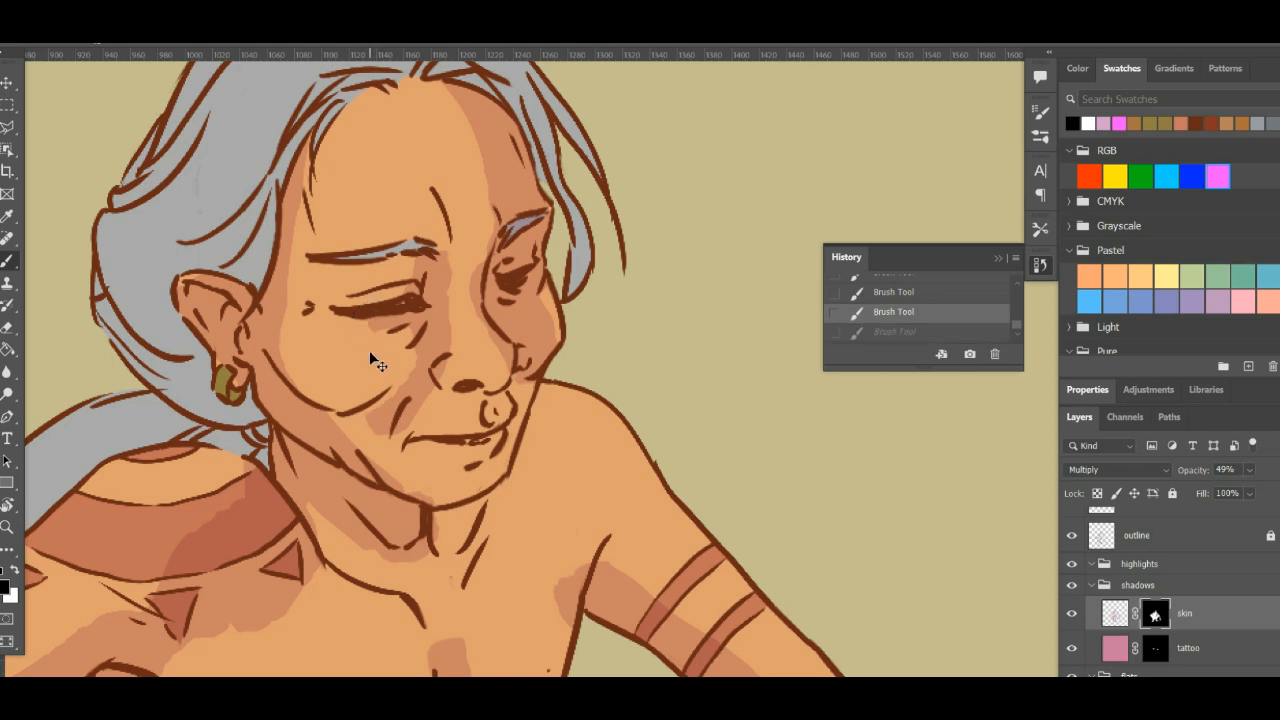
{"action": "key", "text": "ctrl+z"}
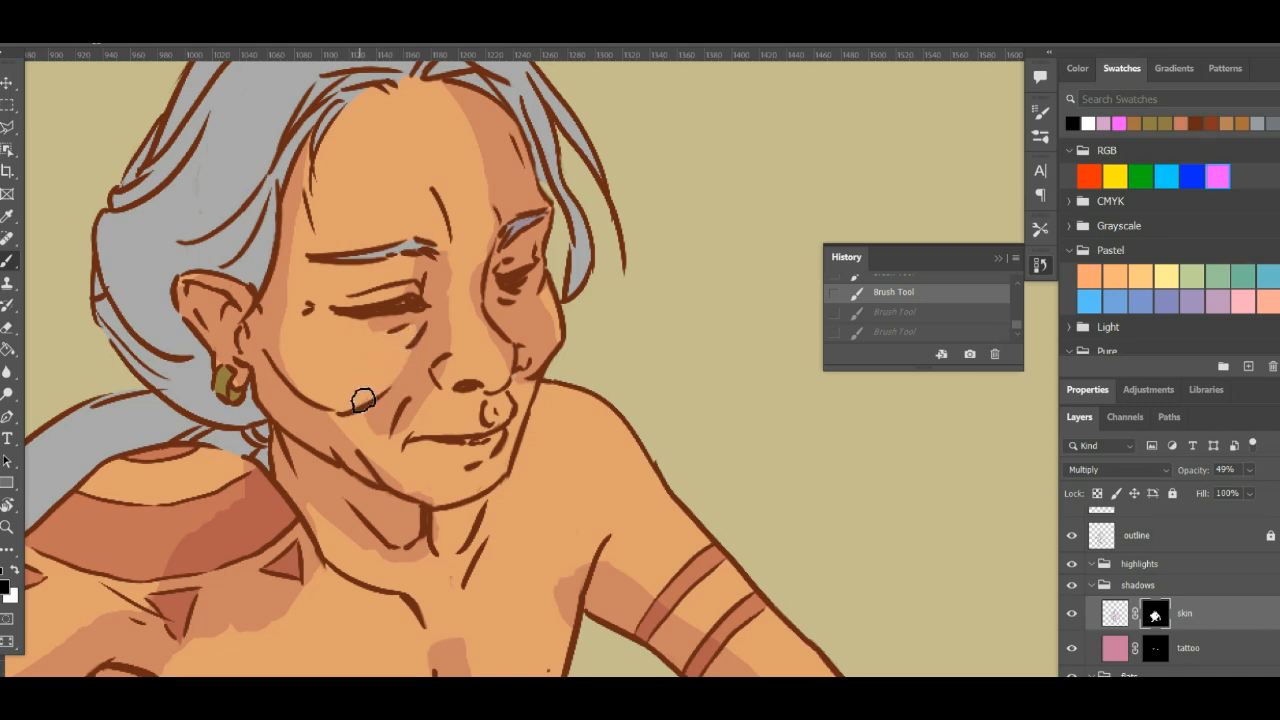
{"action": "key", "text": "ctrl+shift+z"}
{"action": "key", "text": "ctrl+shift+z"}
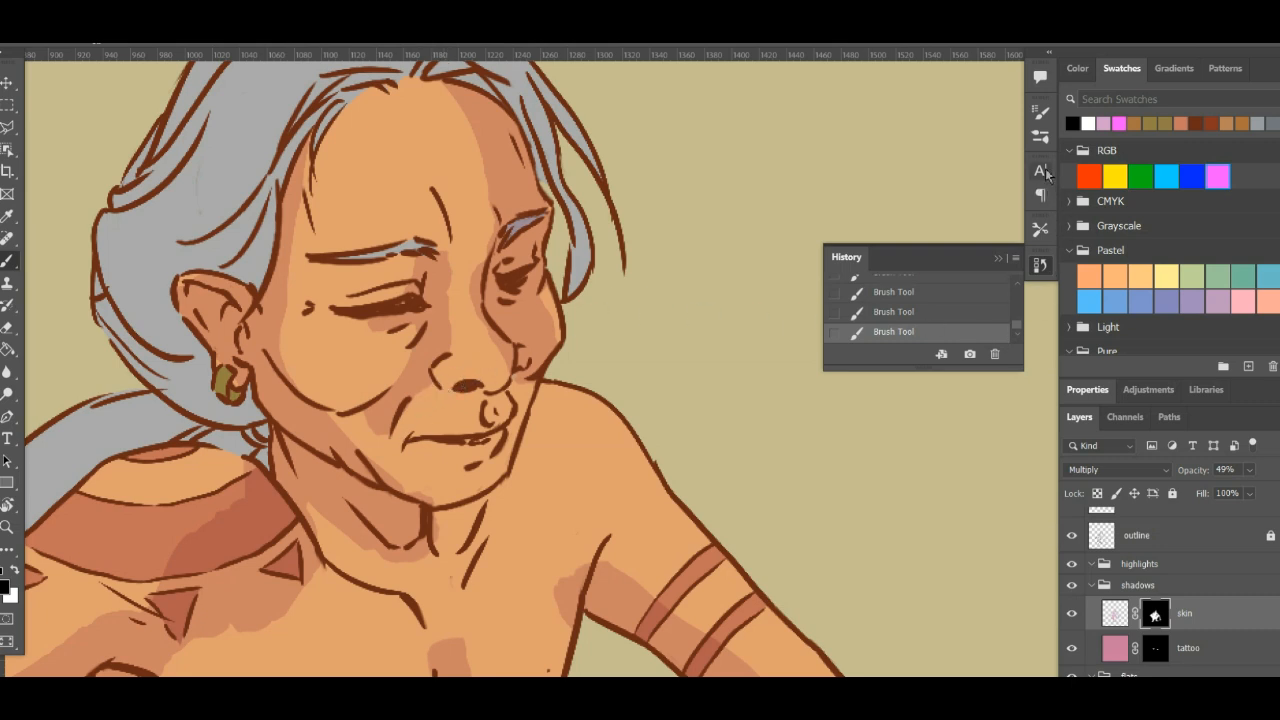
- Choose the Kyle's Inkbox - Classic Cartoon... brush from the Wet Media Brushes
{"action": "left_click", "coordinate": [1041, 111]}
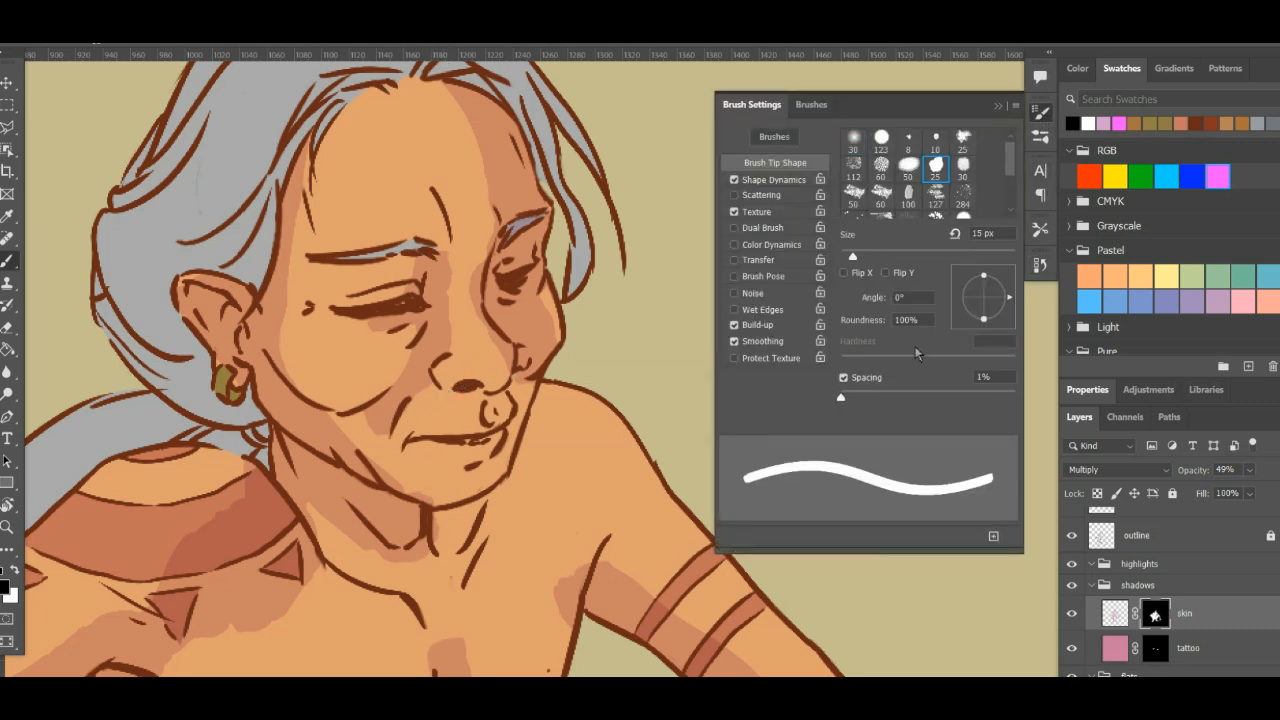
{"action": "left_click", "coordinate": [853, 139]}
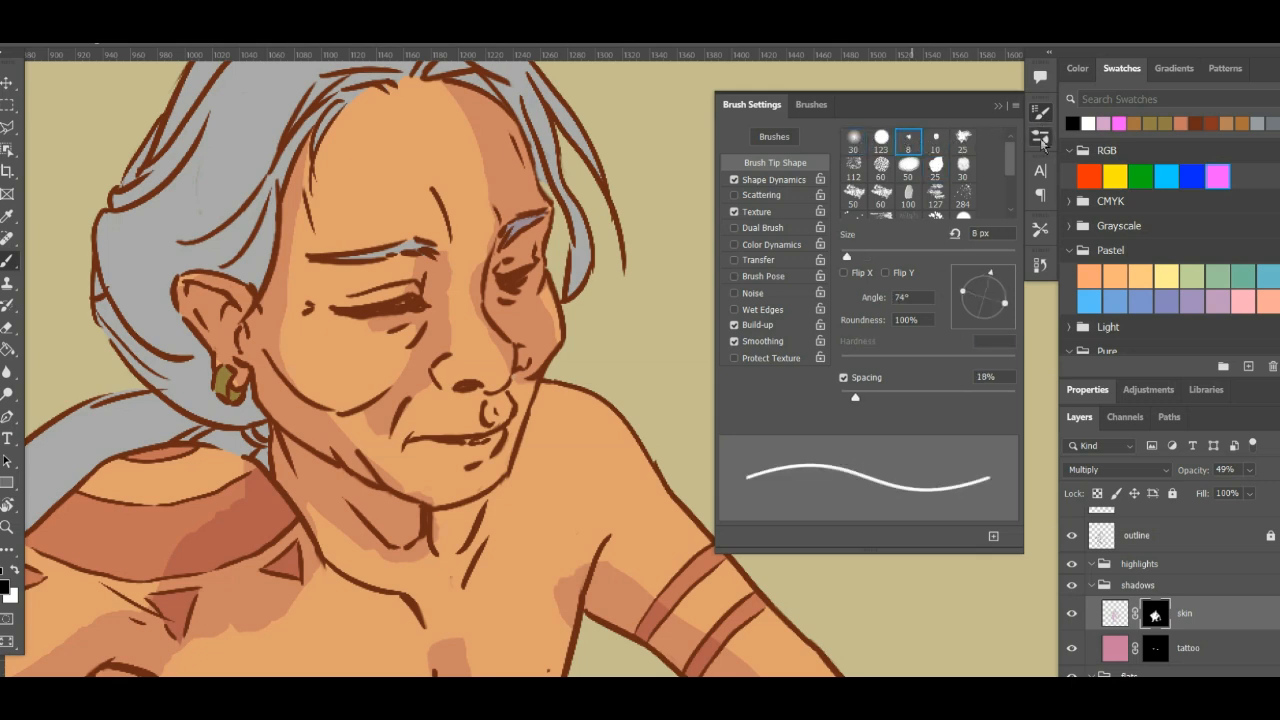
{"action": "left_click", "coordinate": [1040, 137]}
{"action": "left_click", "coordinate": [892, 284]}
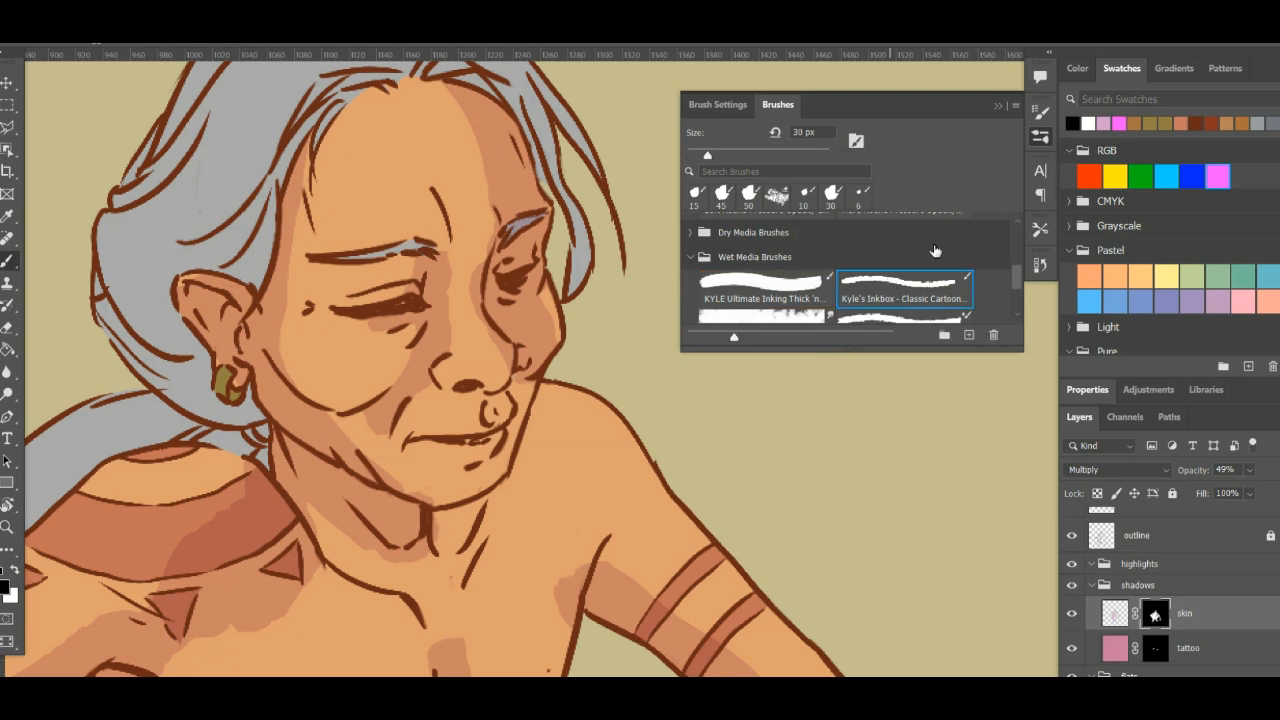
{"action": "left_click", "coordinate": [1038, 142]}
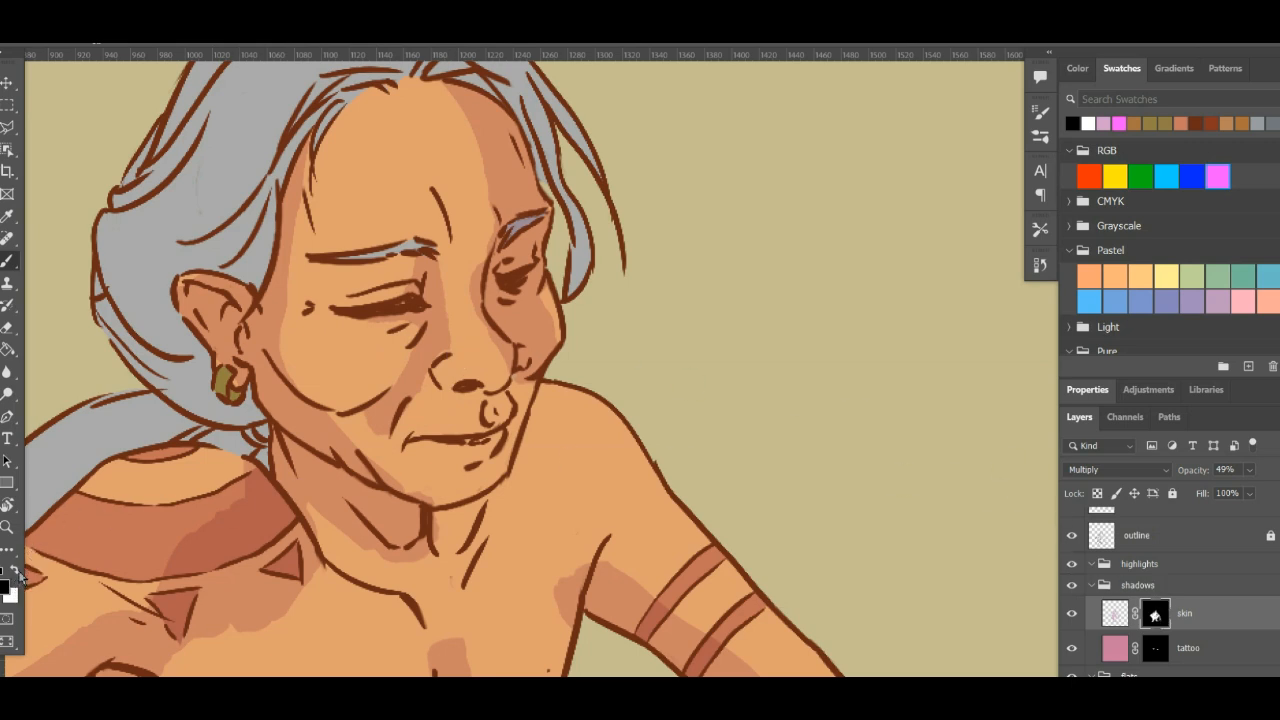
- Paint white on the mask to restore shadow around the inner eyelid and forehead, and switch the foreground back to black
{"action": "key", "text": "x"}
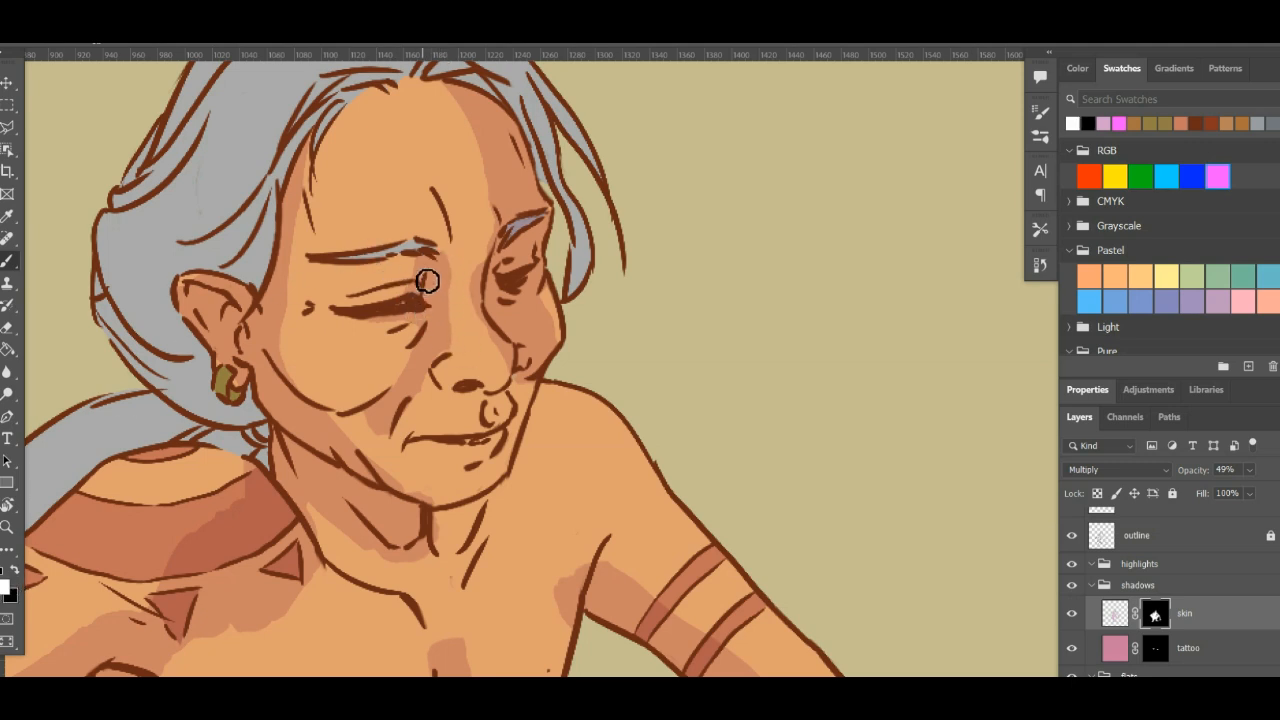
{"action": "mouse_move", "coordinate": [404, 296]}
{"action": "left_mouse_down"}
{"action": "mouse_move", "coordinate": [349, 327]}
{"action": "mouse_move", "coordinate": [423, 266]}
{"action": "left_mouse_up"}
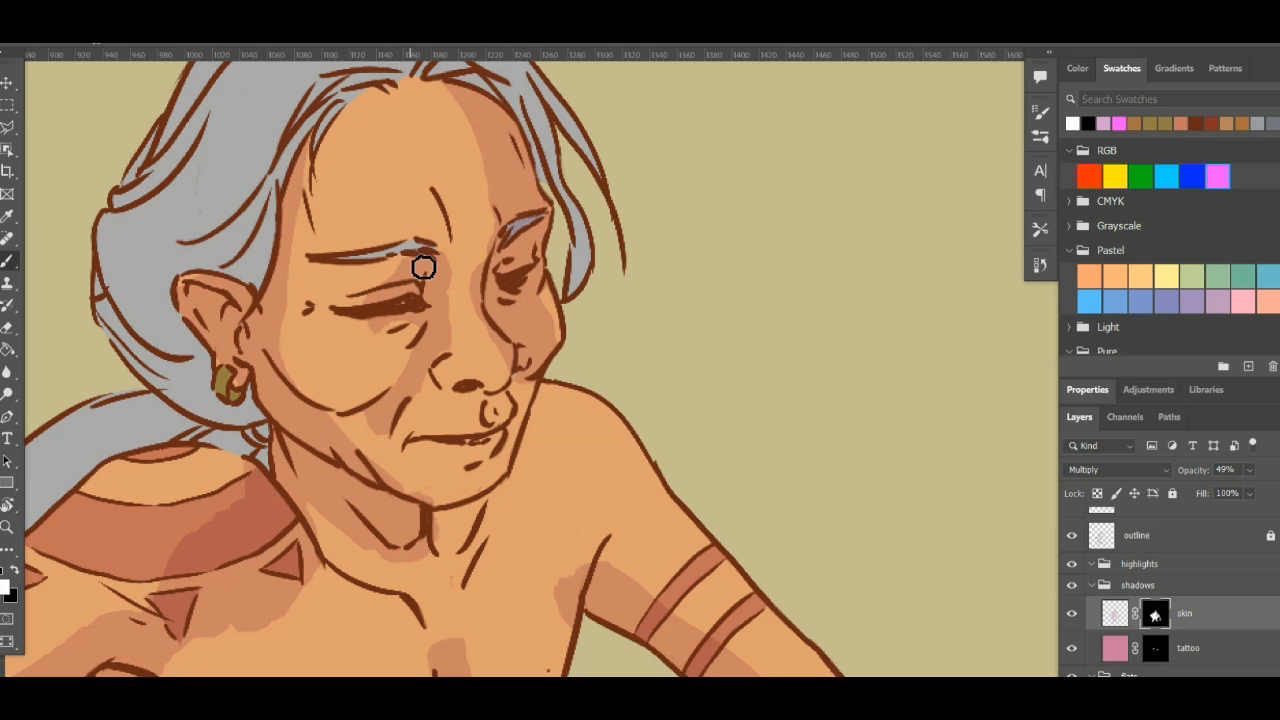
{"action": "mouse_move", "coordinate": [451, 120]}
{"action": "left_mouse_down"}
{"action": "mouse_move", "coordinate": [504, 312]}
{"action": "mouse_move", "coordinate": [482, 174]}
{"action": "mouse_move", "coordinate": [443, 89]}
{"action": "left_mouse_up"}
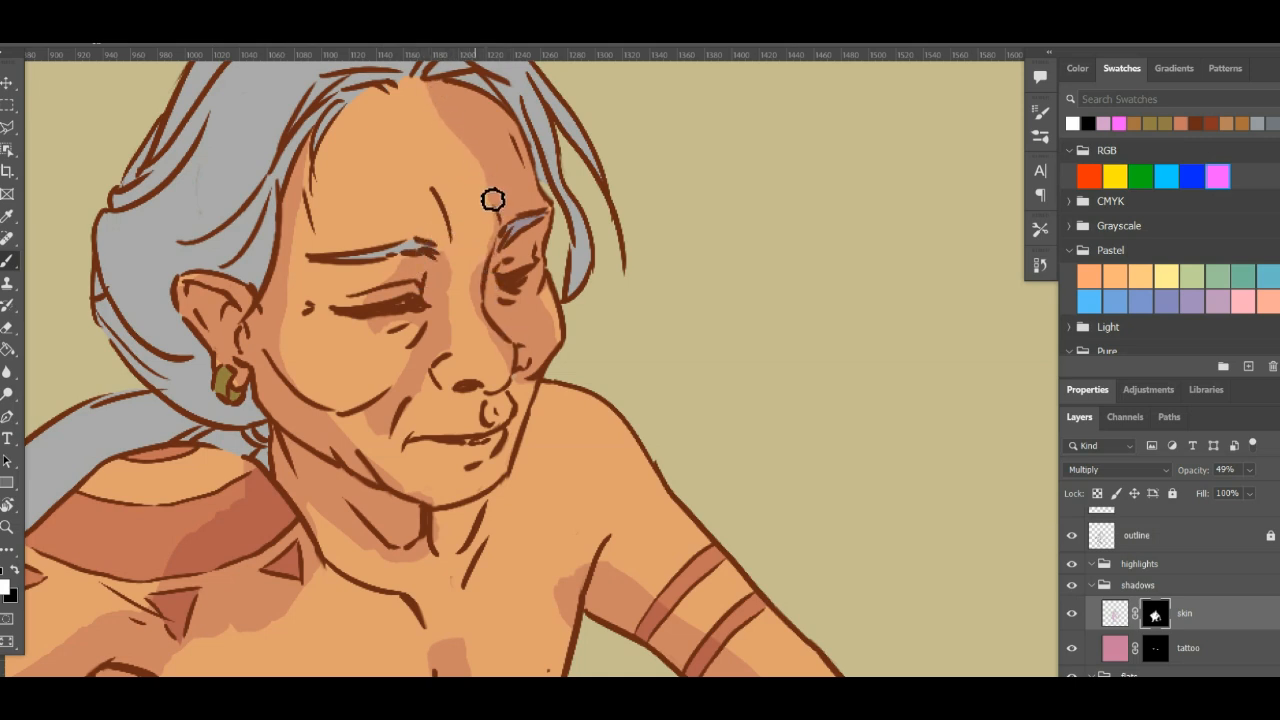
{"action": "key", "text": "x"}
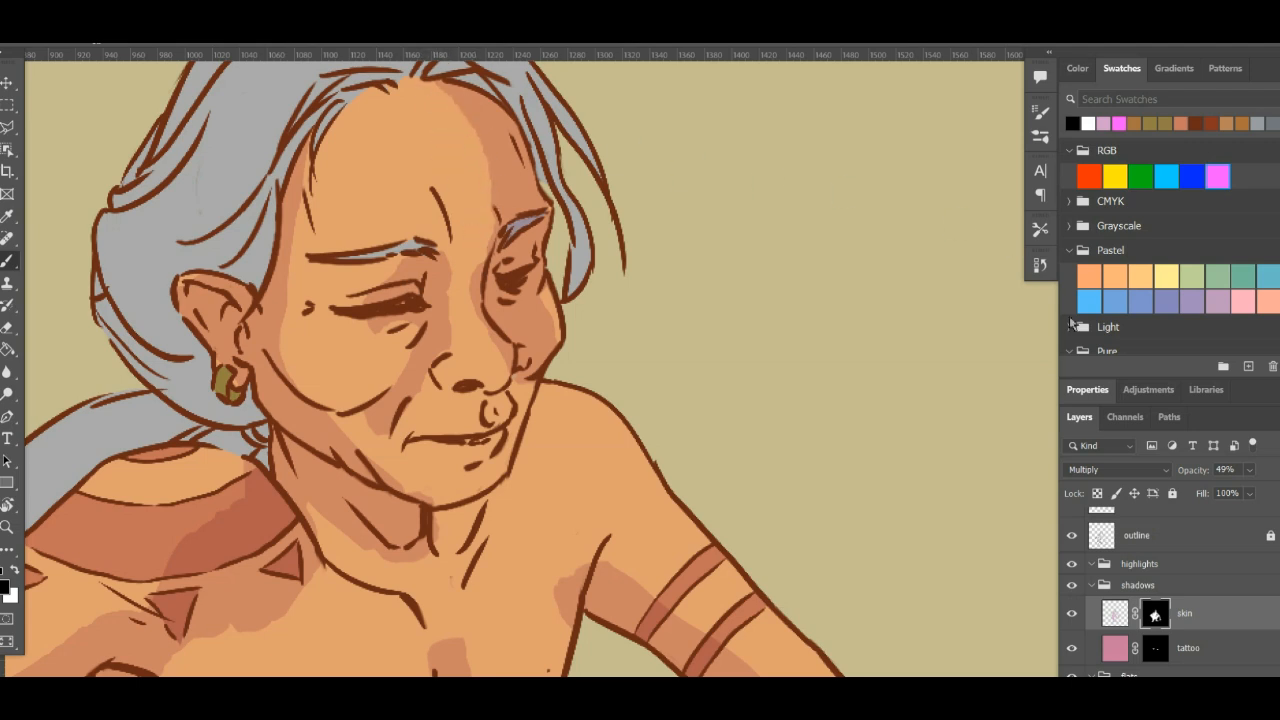
- Switch to the KYLE Ultimate Inking Thick 'n... brush at 25 px and make white the foreground colour
{"action": "left_click", "coordinate": [1041, 139]}
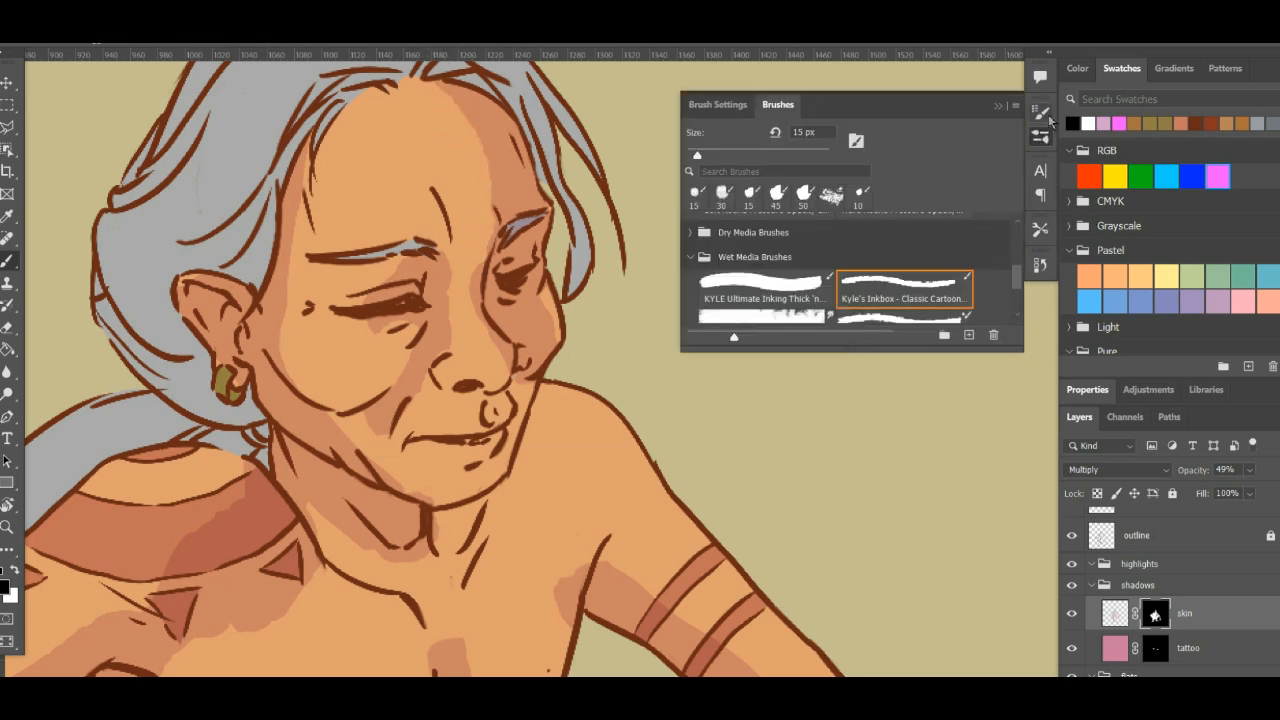
{"action": "left_click", "coordinate": [785, 285]}
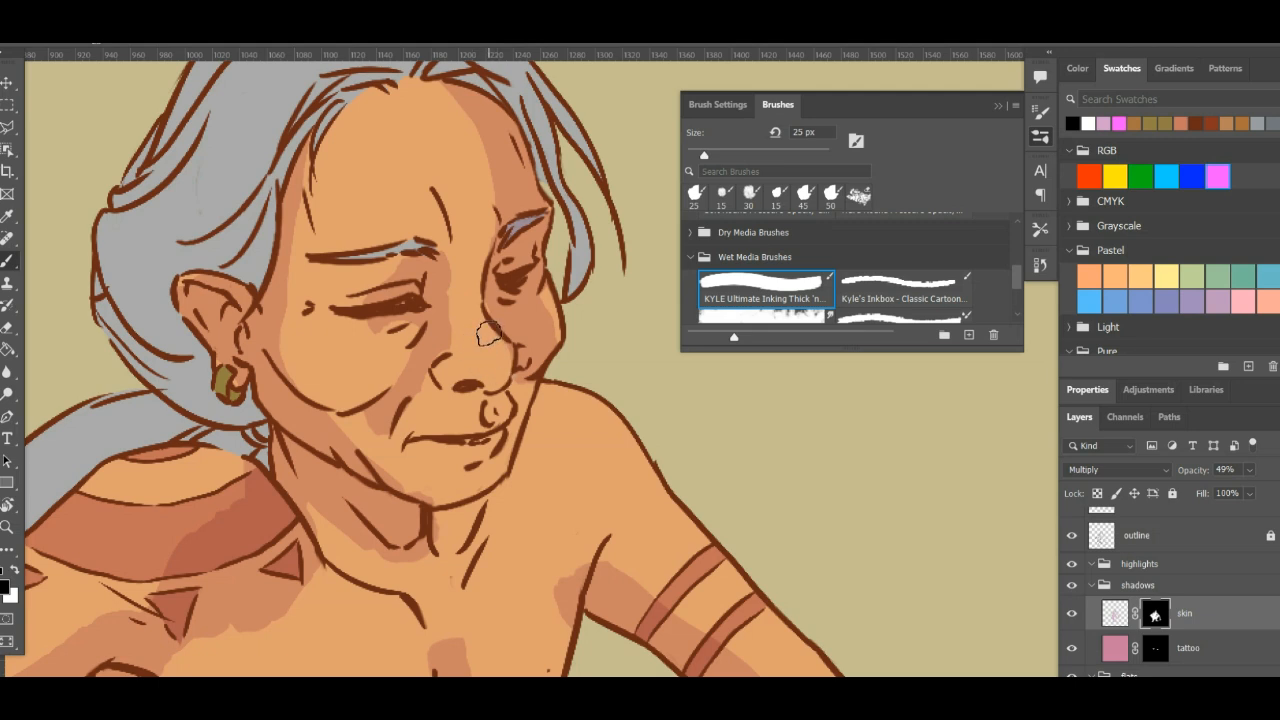
{"action": "key", "text": "x"}
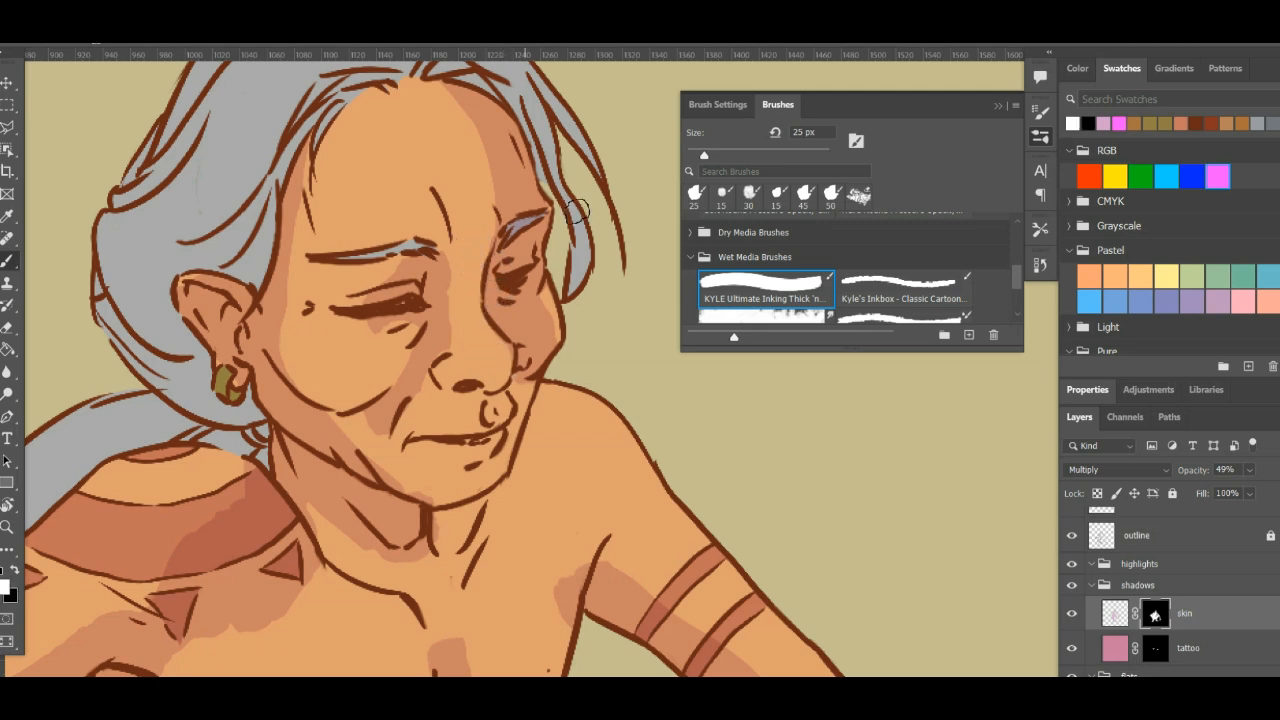
{"action": "left_click", "coordinate": [1044, 145]}
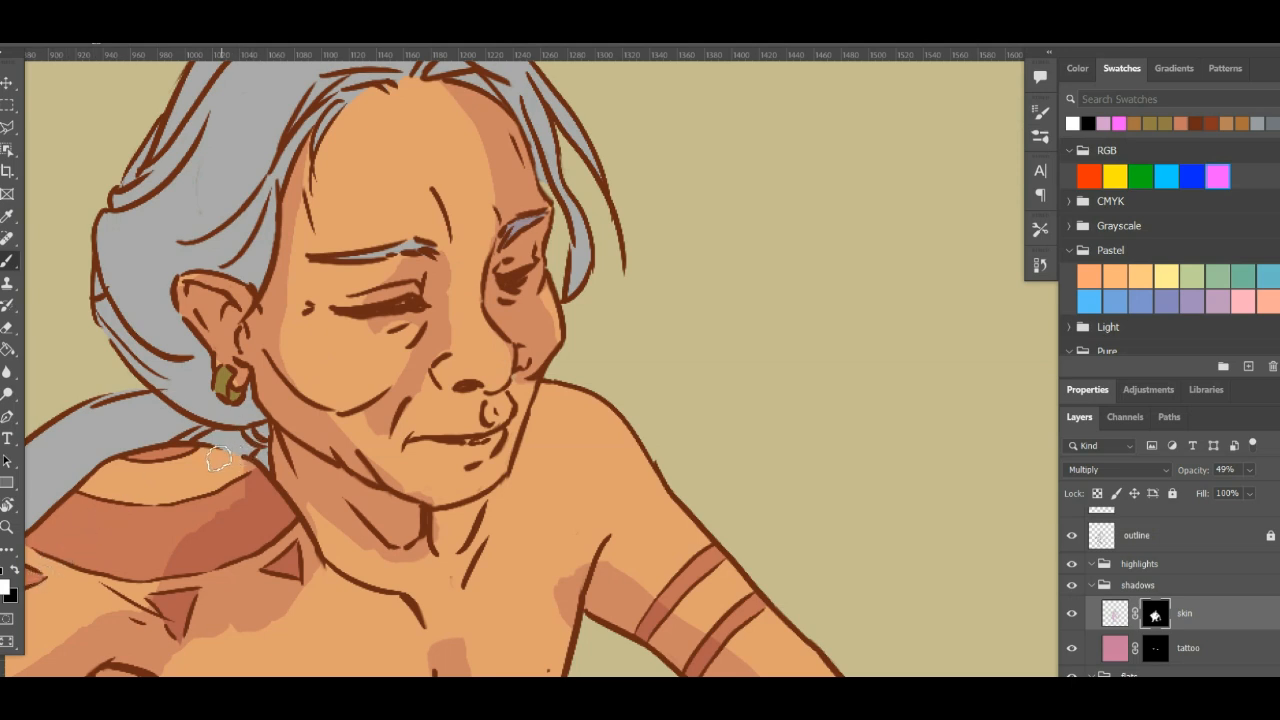
- Refine the skin shadow around the near eye and nose bridge by alternating white and black paint on the mask
{"action": "key", "text": "x"}
{"action": "key", "text": "x"}
{"action": "key", "text": "x"}
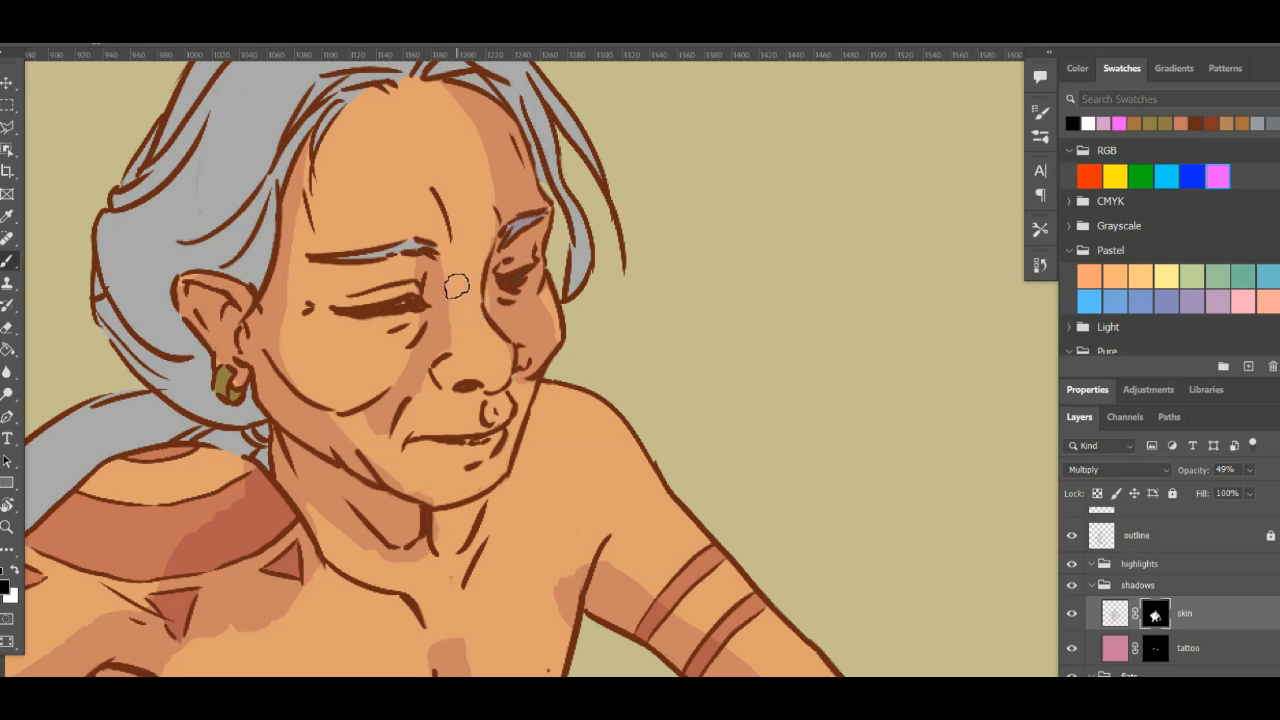
{"action": "key", "text": "x"}
{"action": "mouse_move", "coordinate": [395, 315]}
{"action": "left_mouse_down"}
{"action": "mouse_move", "coordinate": [338, 316]}
{"action": "mouse_move", "coordinate": [394, 293]}
{"action": "mouse_move", "coordinate": [382, 287]}
{"action": "mouse_move", "coordinate": [340, 313]}
{"action": "mouse_move", "coordinate": [414, 300]}
{"action": "mouse_move", "coordinate": [386, 270]}
{"action": "mouse_move", "coordinate": [363, 278]}
{"action": "mouse_move", "coordinate": [398, 272]}
{"action": "left_mouse_up"}
{"action": "key", "text": "x"}
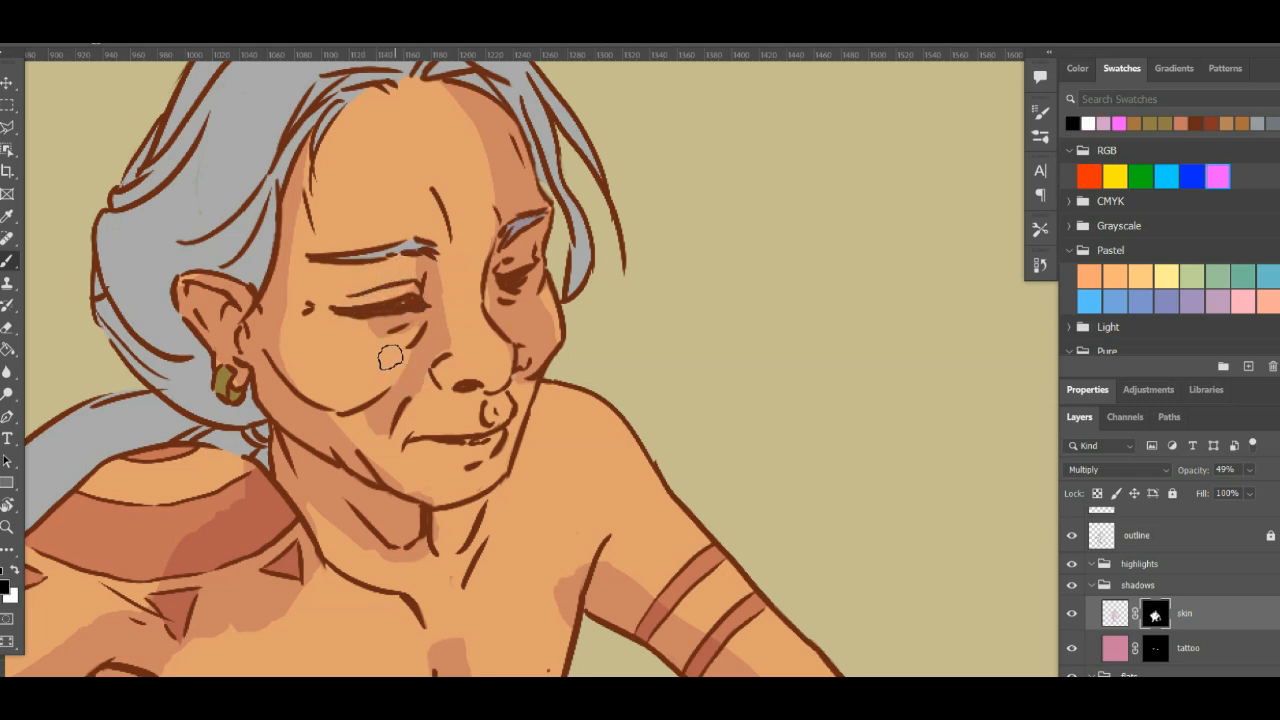
- Choose the soft round 30 px brush tip and set its spacing to 6%
{"action": "left_click", "coordinate": [1041, 114]}
{"action": "left_click", "coordinate": [853, 139]}
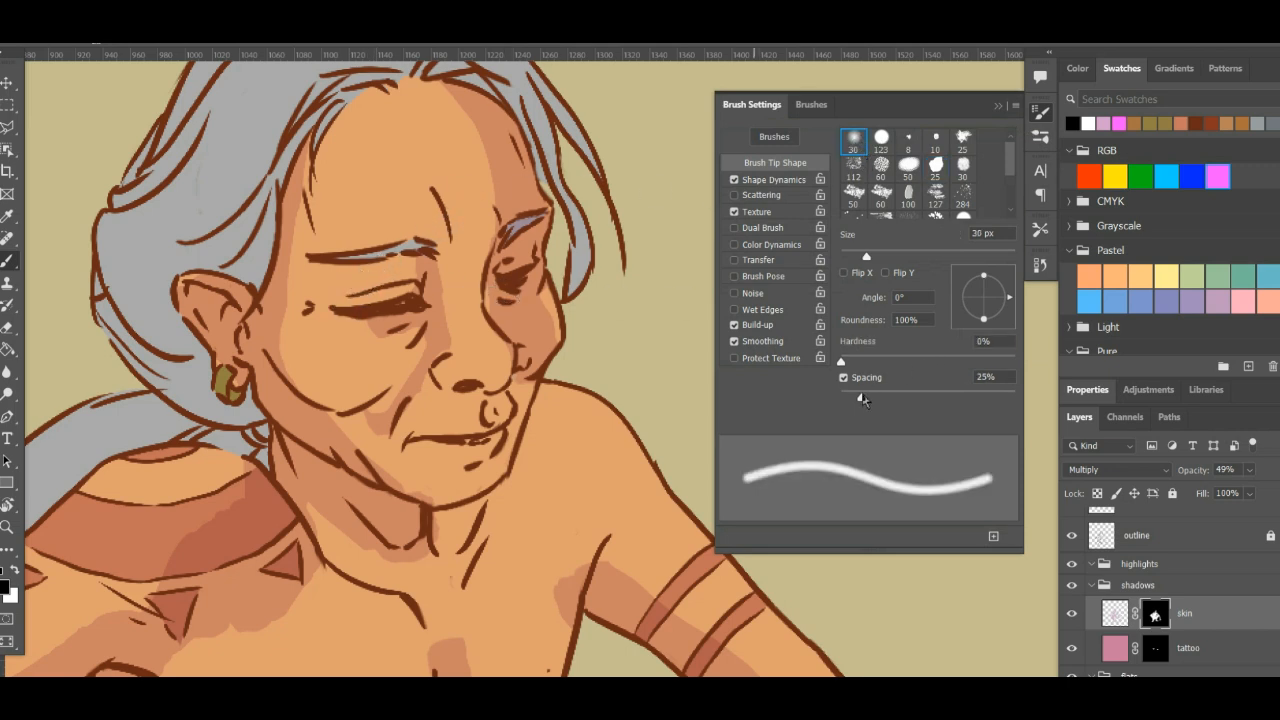
{"action": "left_click_drag", "start_coordinate": [862, 400], "coordinate": [845, 403]}
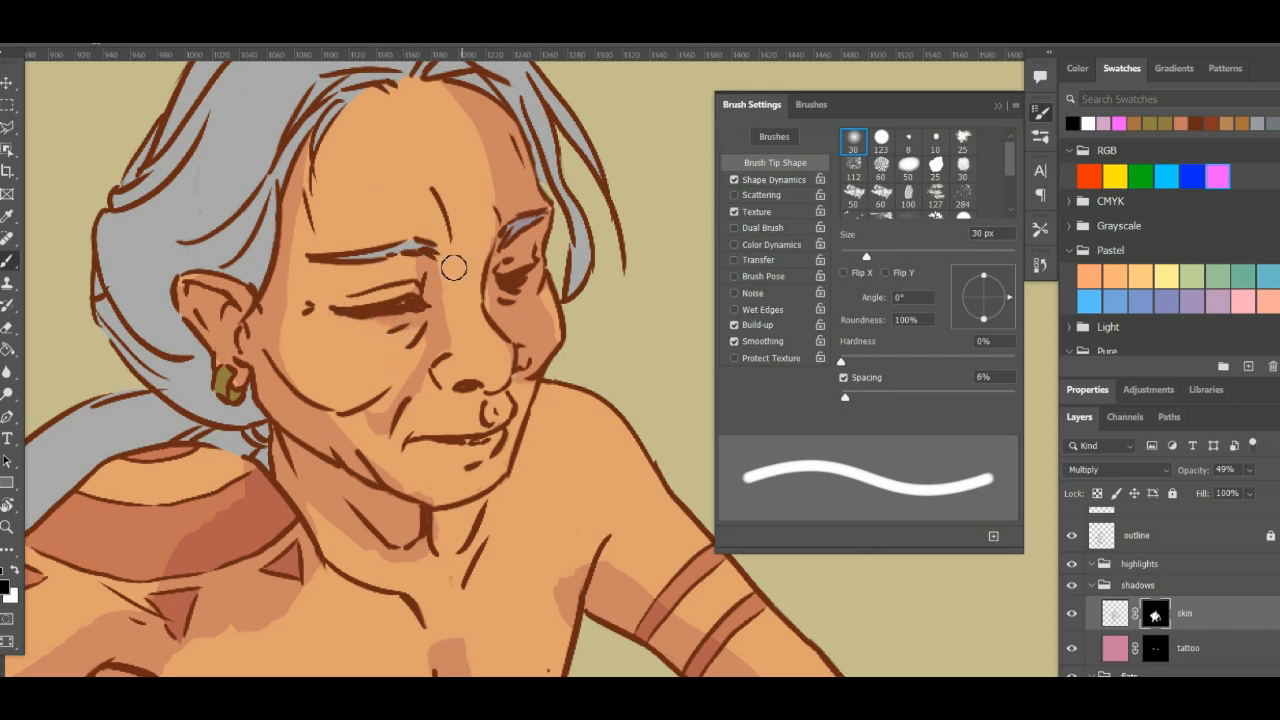
{"action": "left_click", "coordinate": [1047, 111]}
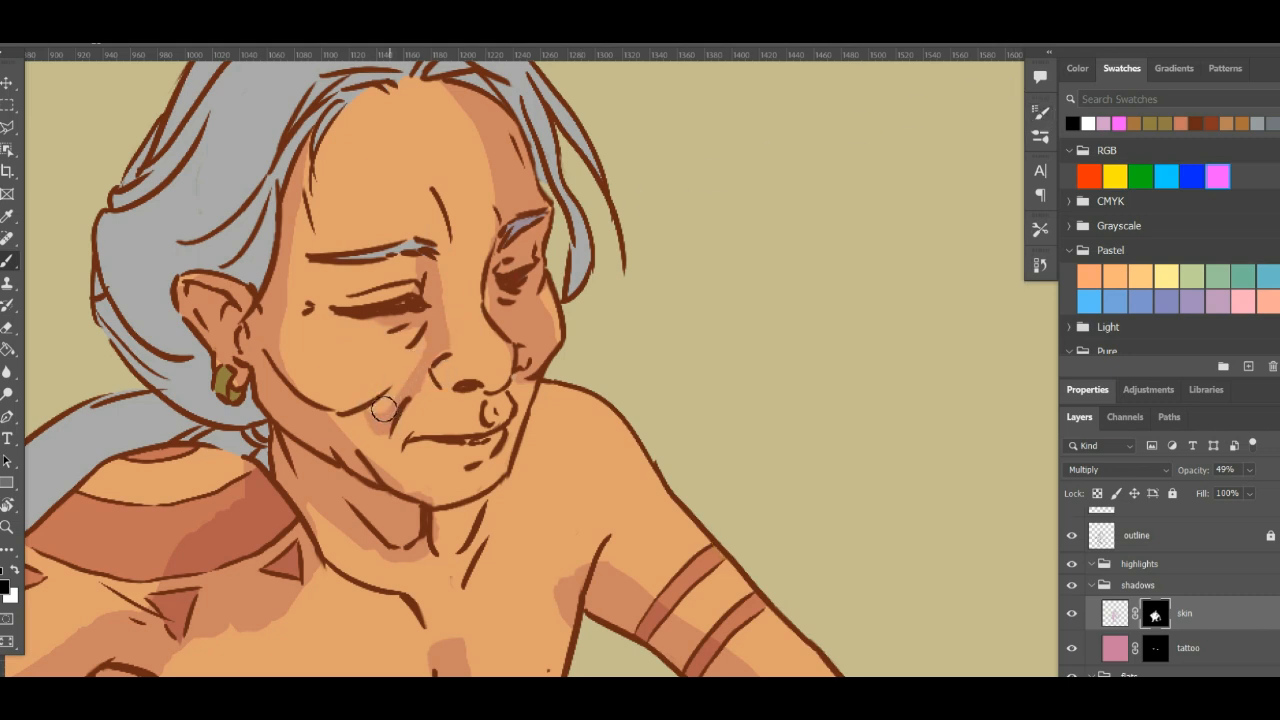
- Reshape the cheek shadow beside the nose and smile line with white and black strokes on the skin shadow mask
{"action": "key", "text": "x"}
{"action": "left_click_drag", "start_coordinate": [384, 409], "coordinate": [392, 389]}
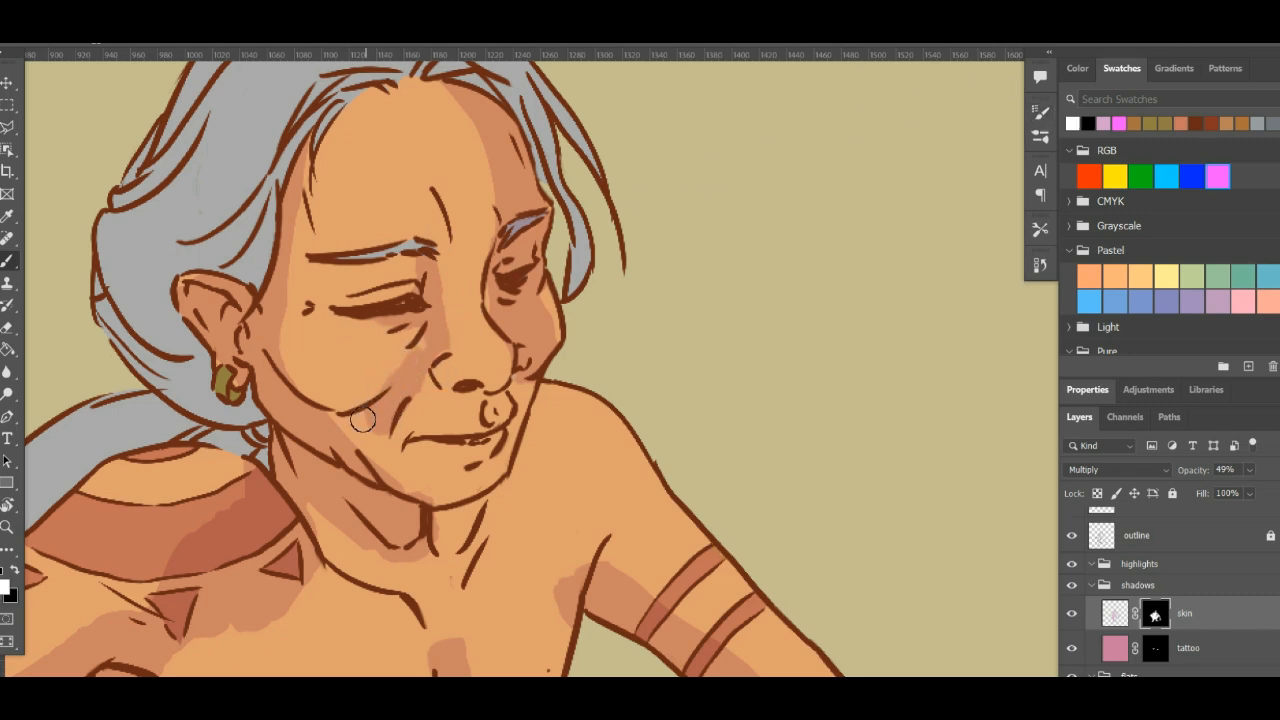
{"action": "key", "text": "x"}
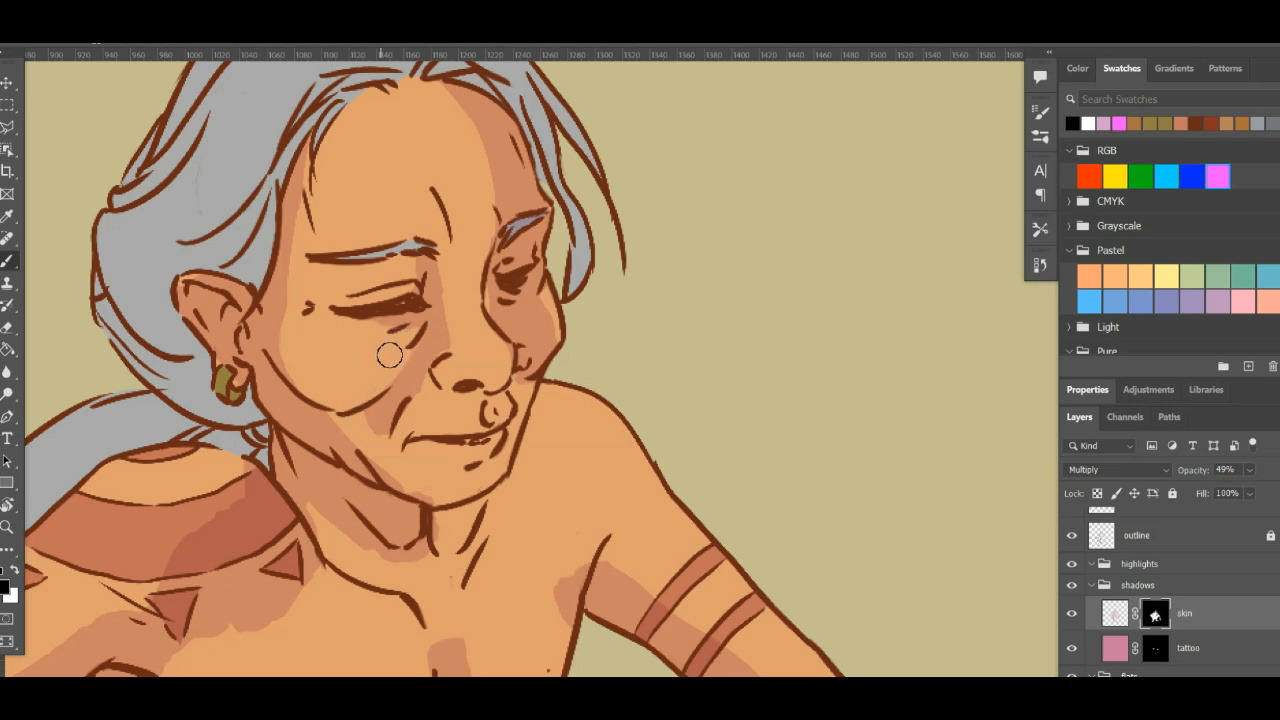
{"action": "key", "text": "x"}
{"action": "key", "text": "x"}
{"action": "key", "text": "x"}
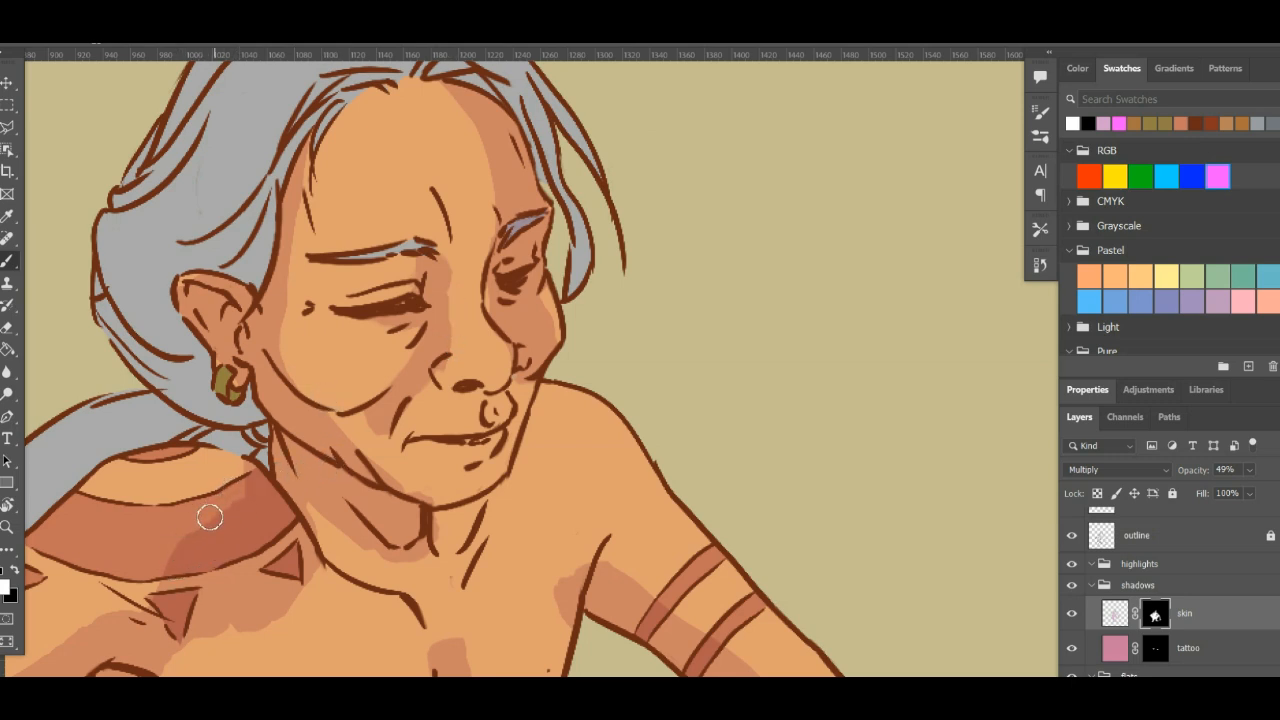
- Paint black on the mask to smooth the shadow edge across the shoulder tattoo band and upper chest
{"action": "key", "text": "x"}
{"action": "left_click_drag", "start_coordinate": [205, 516], "coordinate": [219, 506]}
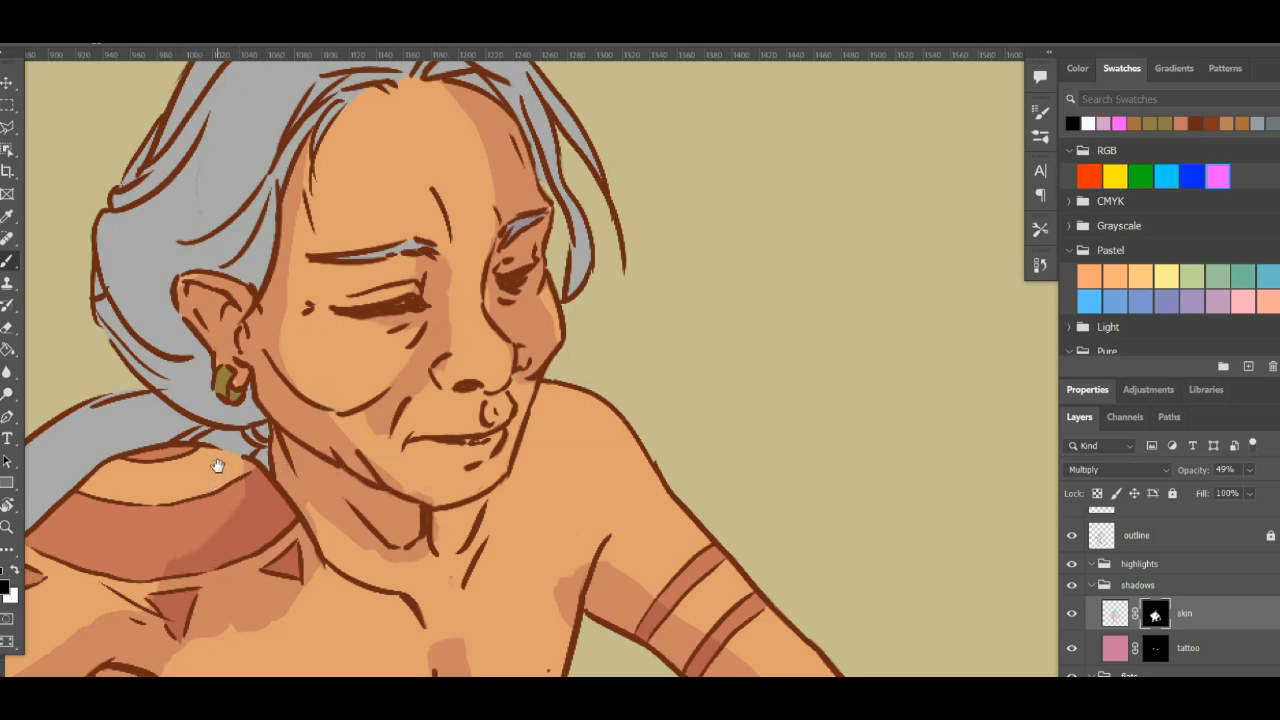
{"action": "mouse_move", "coordinate": [214, 457]}
{"action": "left_mouse_down"}
{"action": "mouse_move", "coordinate": [329, 331]}
{"action": "mouse_move", "coordinate": [396, 385]}
{"action": "left_mouse_up"}
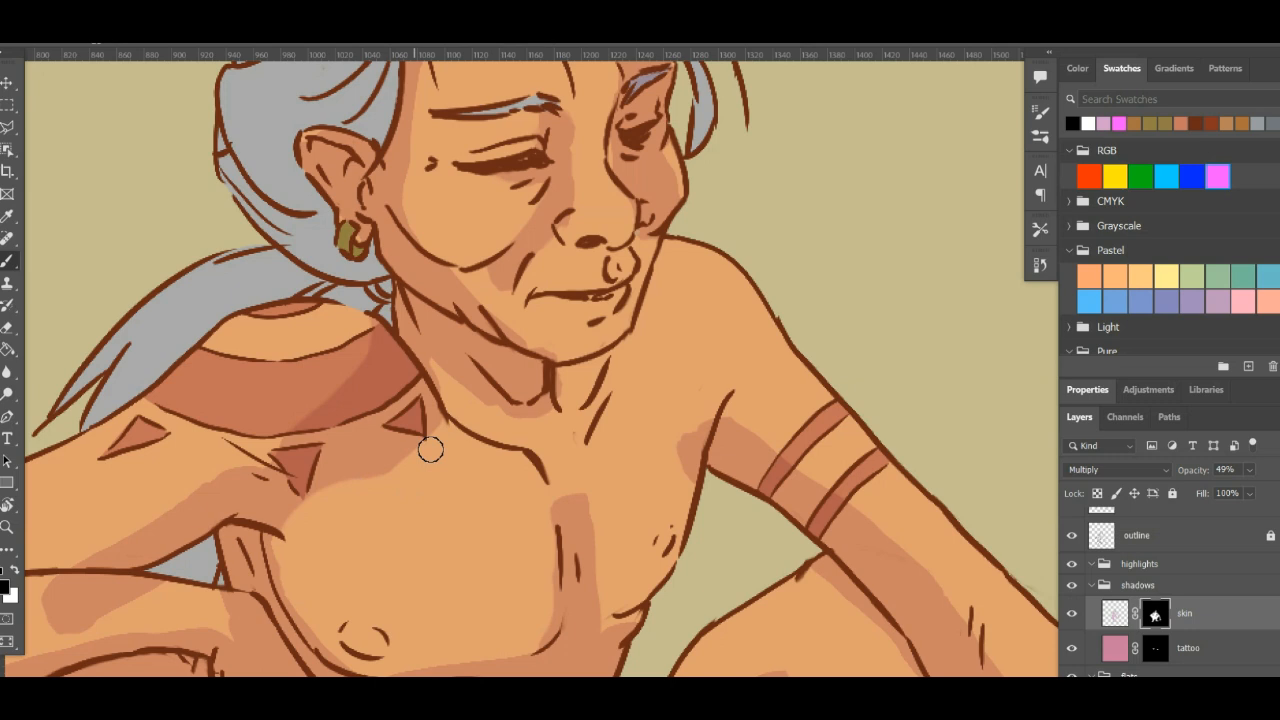
{"action": "scroll", "coordinate": [585, 390], "scroll_direction": "up", "scroll_amount": 3}
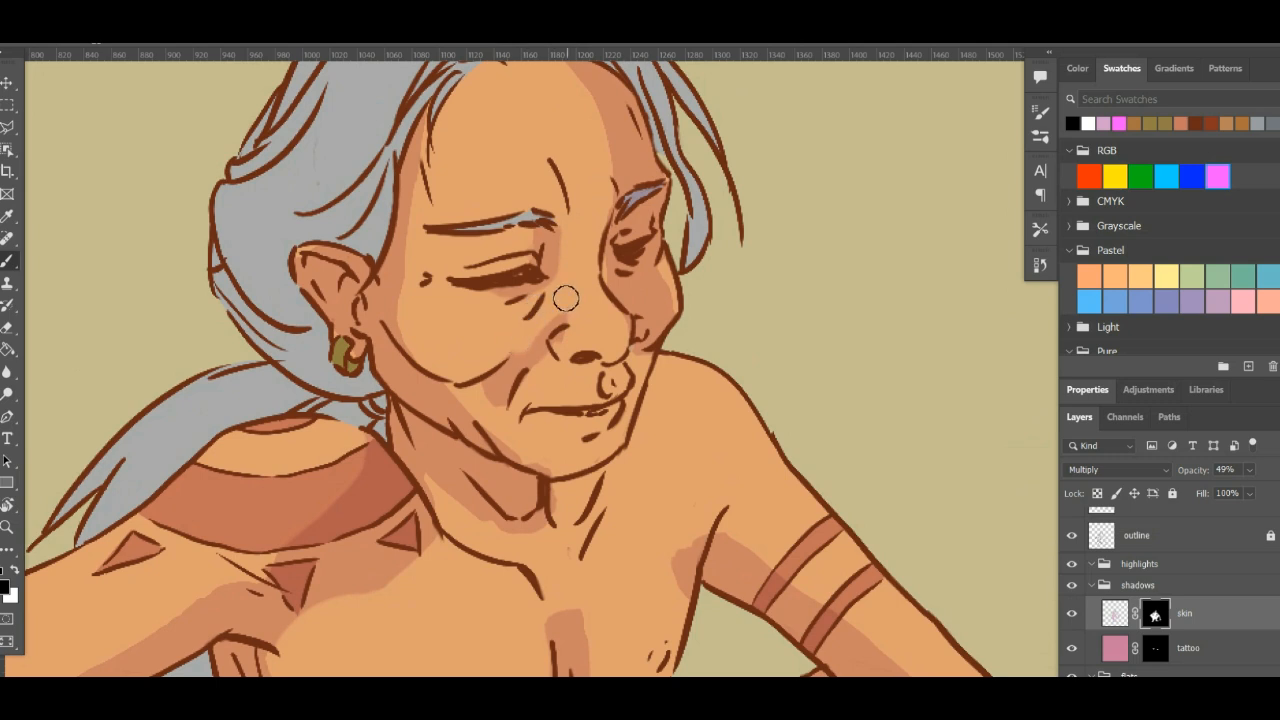
- Disable the layer mask of the skin shadow layer
{"action": "left_click", "coordinate": [1122, 614]}
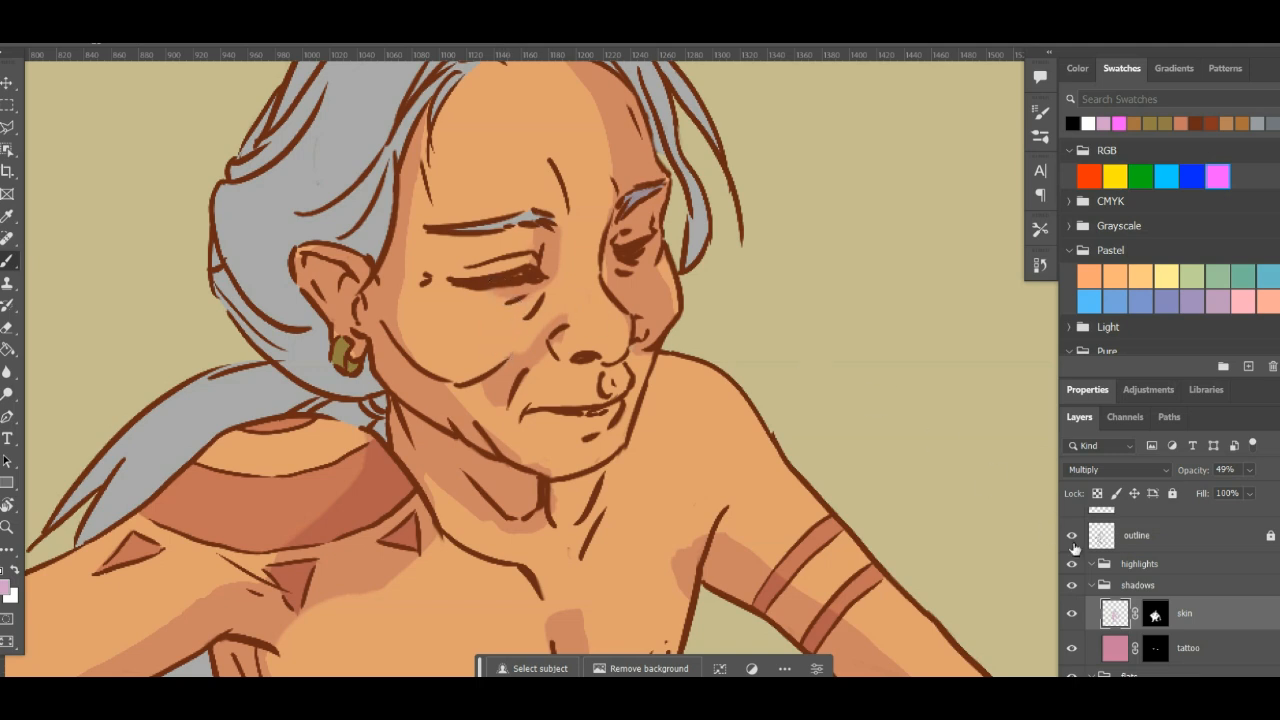
{"action": "left_click", "coordinate": [1156, 618]}
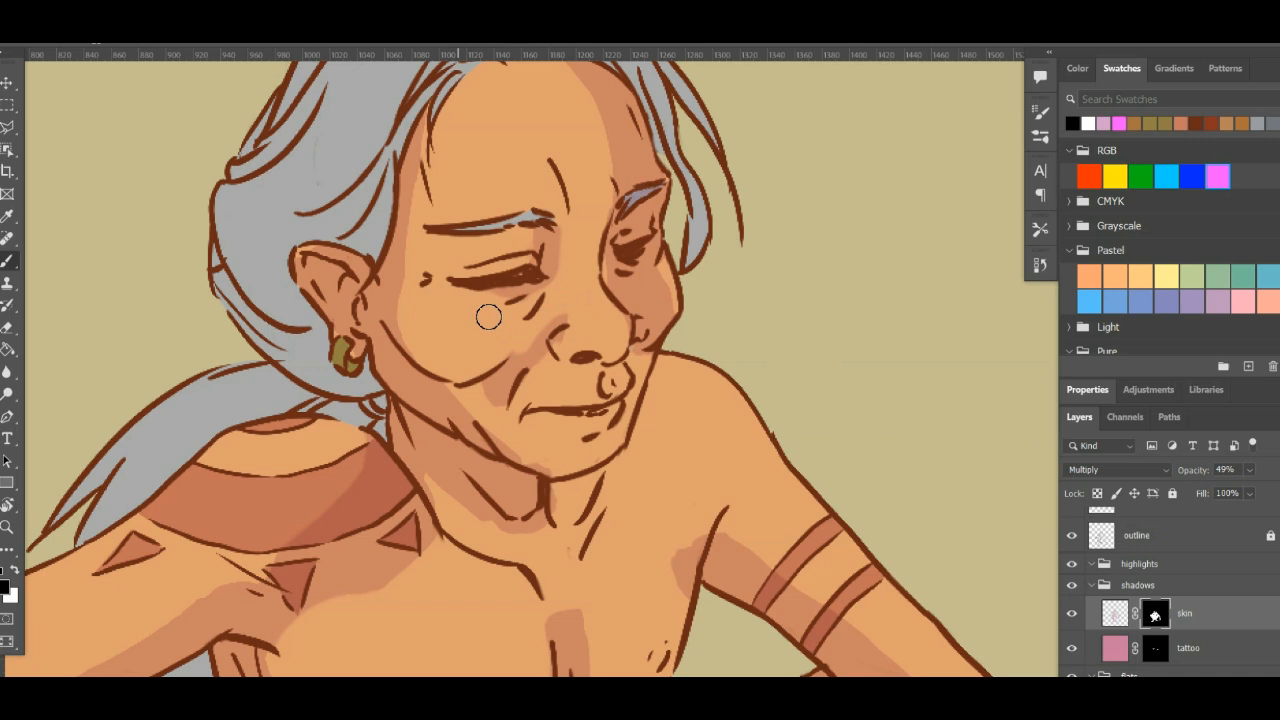
{"action": "right_click", "coordinate": [1156, 618]}
{"action": "left_click", "coordinate": [1168, 463]}
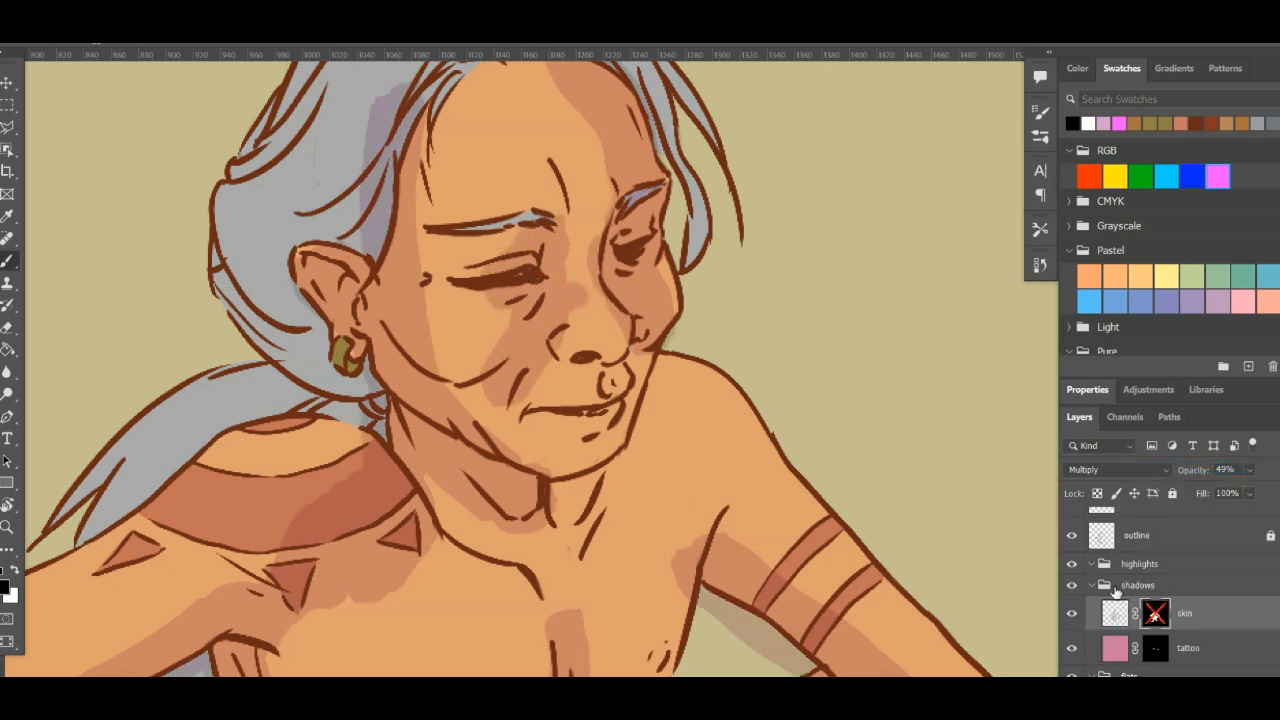
- Fill in shadow on the skin layer itself over the eyelid and below the nose, and re-enable its mask
{"action": "left_click", "coordinate": [1110, 620]}
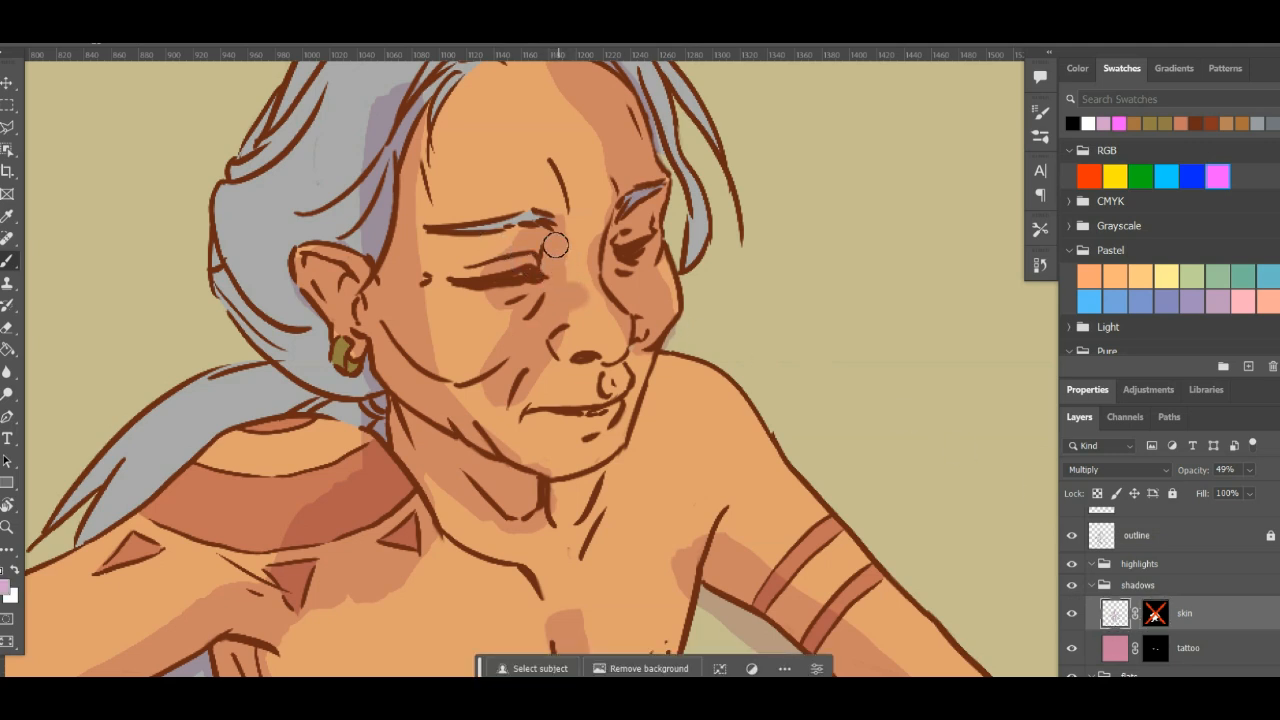
{"action": "mouse_move", "coordinate": [490, 283]}
{"action": "left_mouse_down"}
{"action": "mouse_move", "coordinate": [455, 287]}
{"action": "mouse_move", "coordinate": [478, 274]}
{"action": "left_mouse_up"}
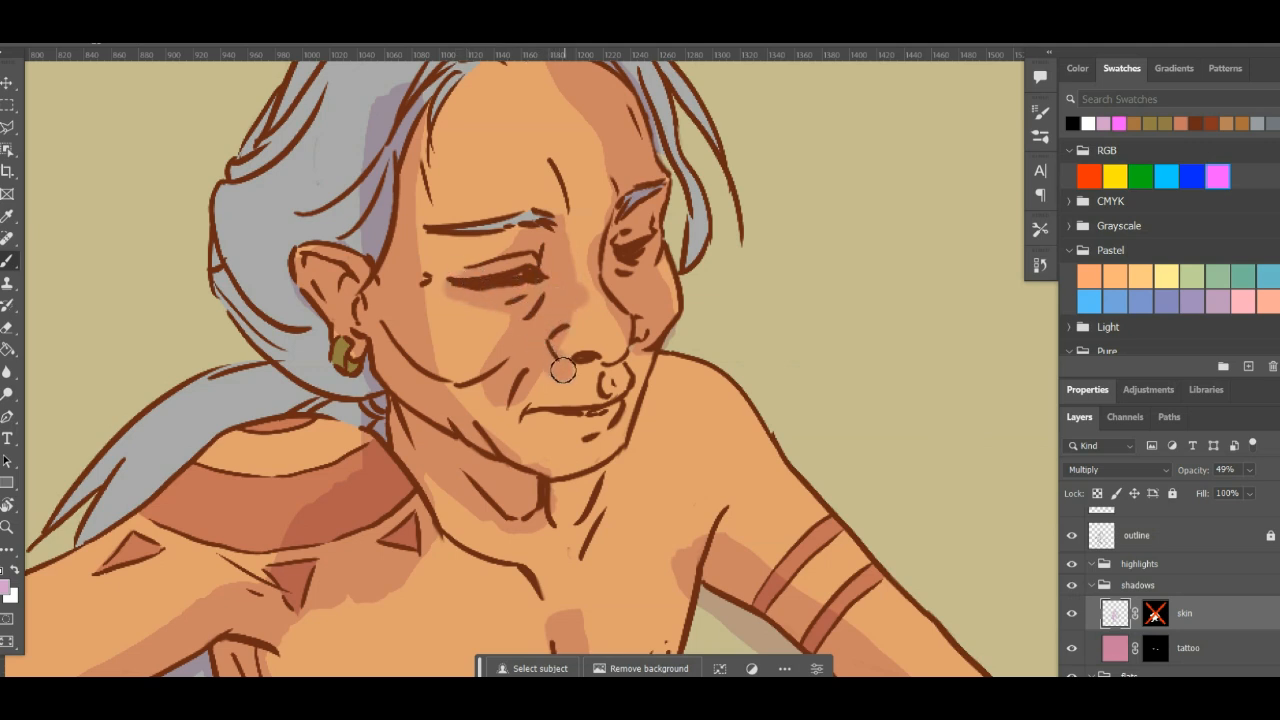
{"action": "mouse_move", "coordinate": [563, 370]}
{"action": "left_mouse_down"}
{"action": "mouse_move", "coordinate": [528, 394]}
{"action": "mouse_move", "coordinate": [550, 393]}
{"action": "mouse_move", "coordinate": [517, 362]}
{"action": "left_mouse_up"}
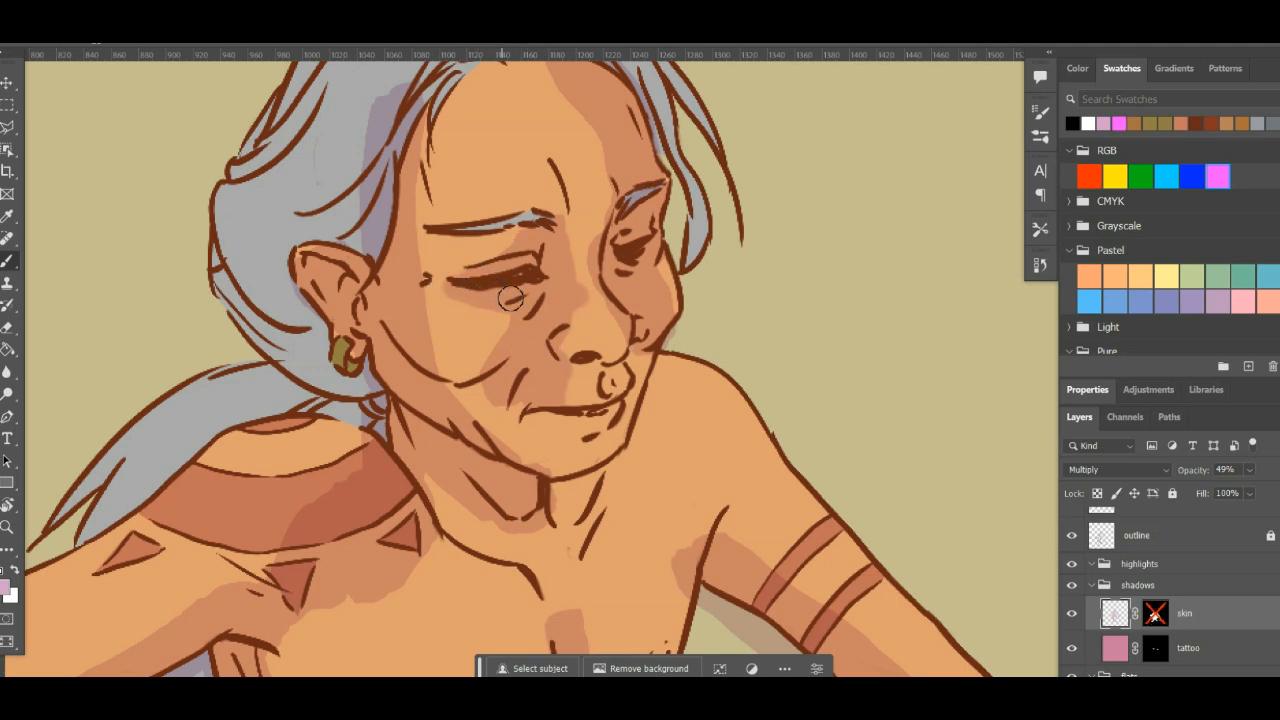
{"action": "left_click", "coordinate": [1156, 615], "text": "shift"}
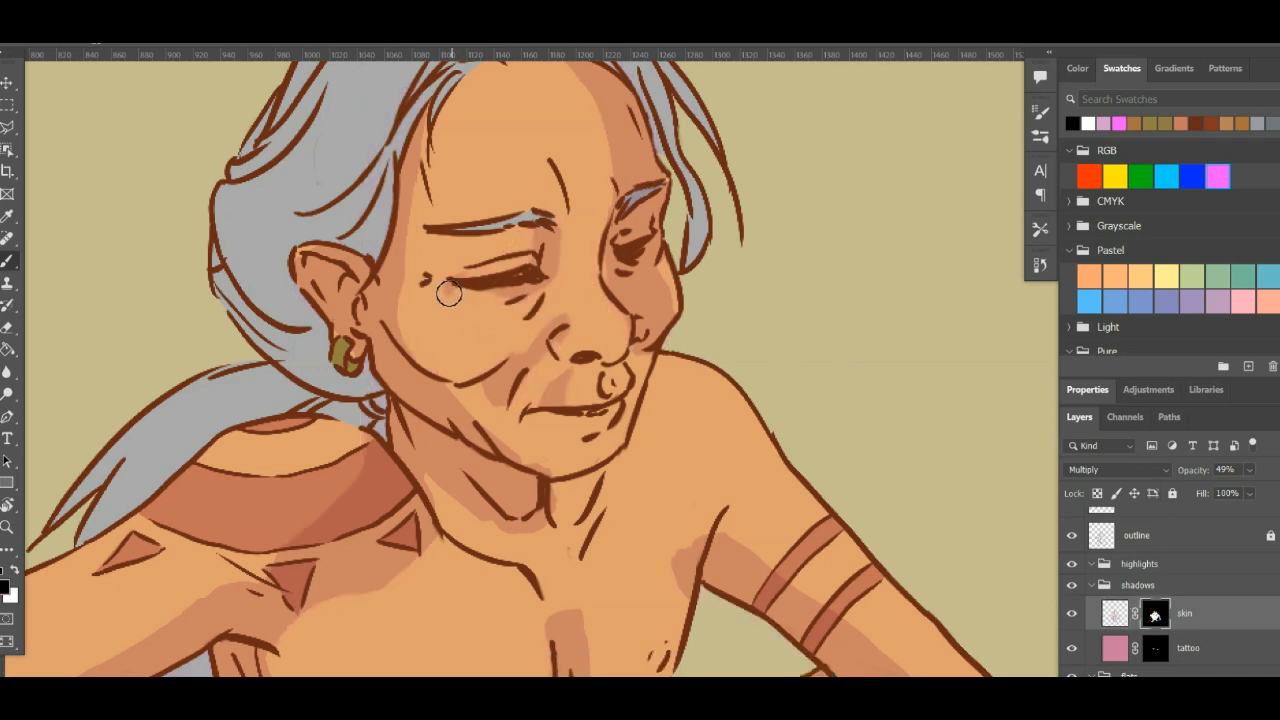
- Paint white on the skin mask to add shadow beneath the near eye and along the fold between nose and mouth
{"action": "key", "text": "x"}
{"action": "mouse_move", "coordinate": [447, 291]}
{"action": "left_mouse_down"}
{"action": "mouse_move", "coordinate": [515, 282]}
{"action": "mouse_move", "coordinate": [476, 275]}
{"action": "mouse_move", "coordinate": [534, 251]}
{"action": "mouse_move", "coordinate": [546, 259]}
{"action": "mouse_move", "coordinate": [574, 357]}
{"action": "mouse_move", "coordinate": [563, 378]}
{"action": "mouse_move", "coordinate": [518, 384]}
{"action": "left_mouse_up"}
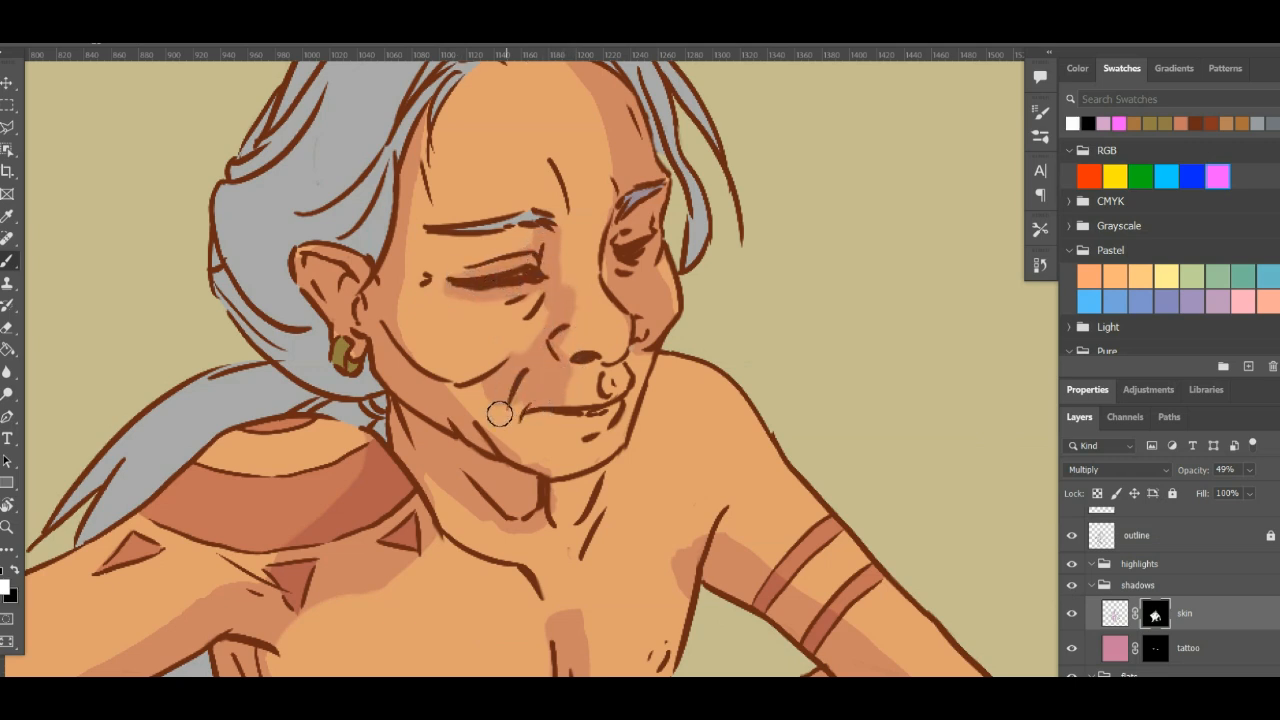
{"action": "key", "text": "x"}
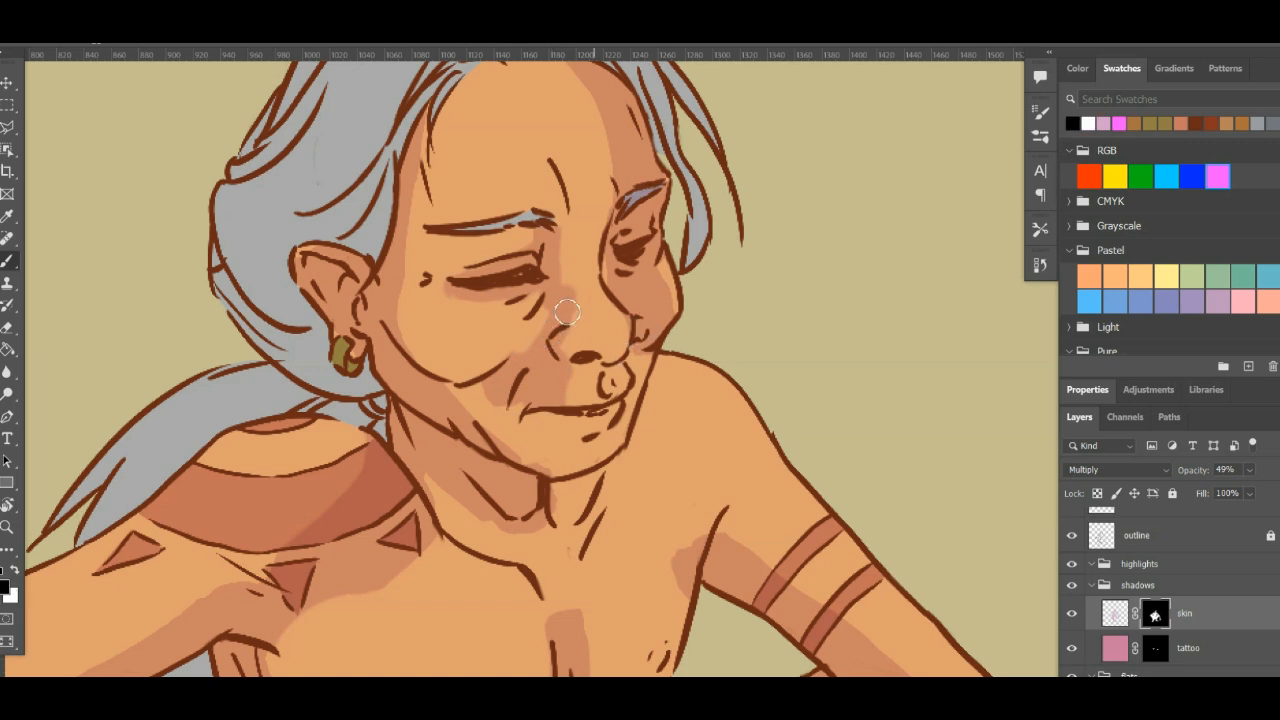
- Refine the shadow edges around the near eyelid, inner brow and nose bridge with white and black on the mask
{"action": "key", "text": "x"}
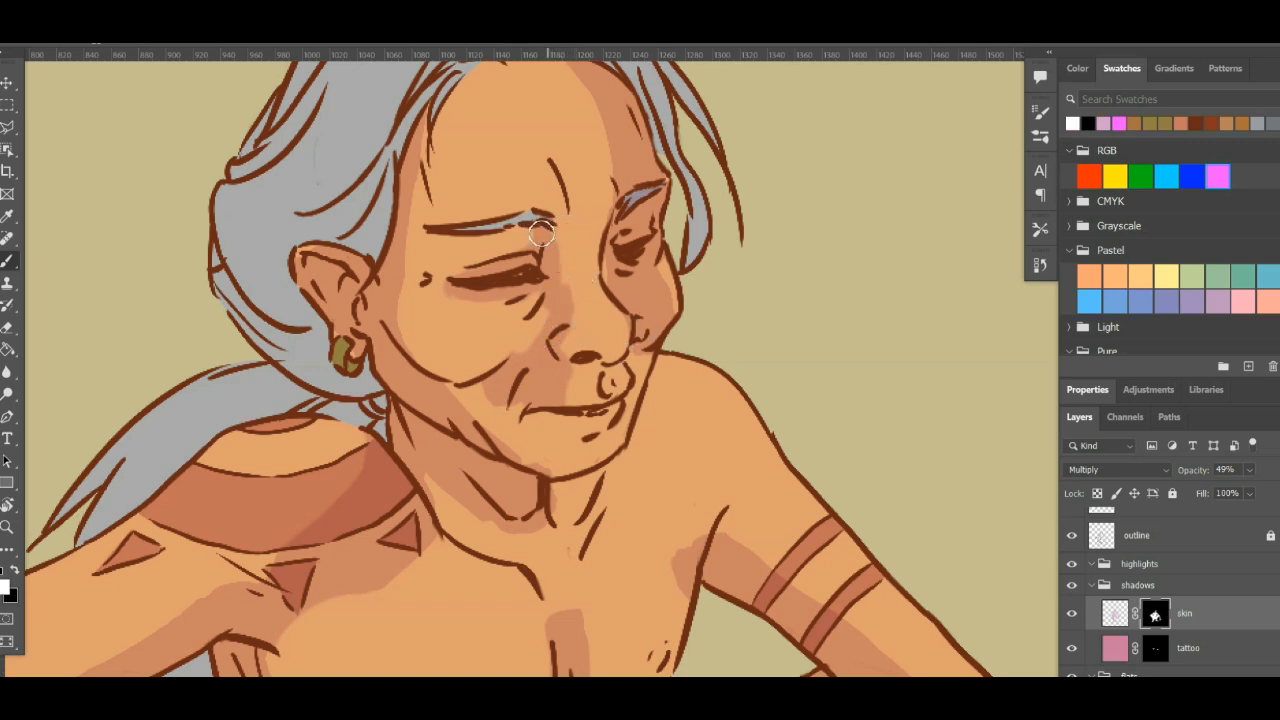
{"action": "key", "text": "x"}
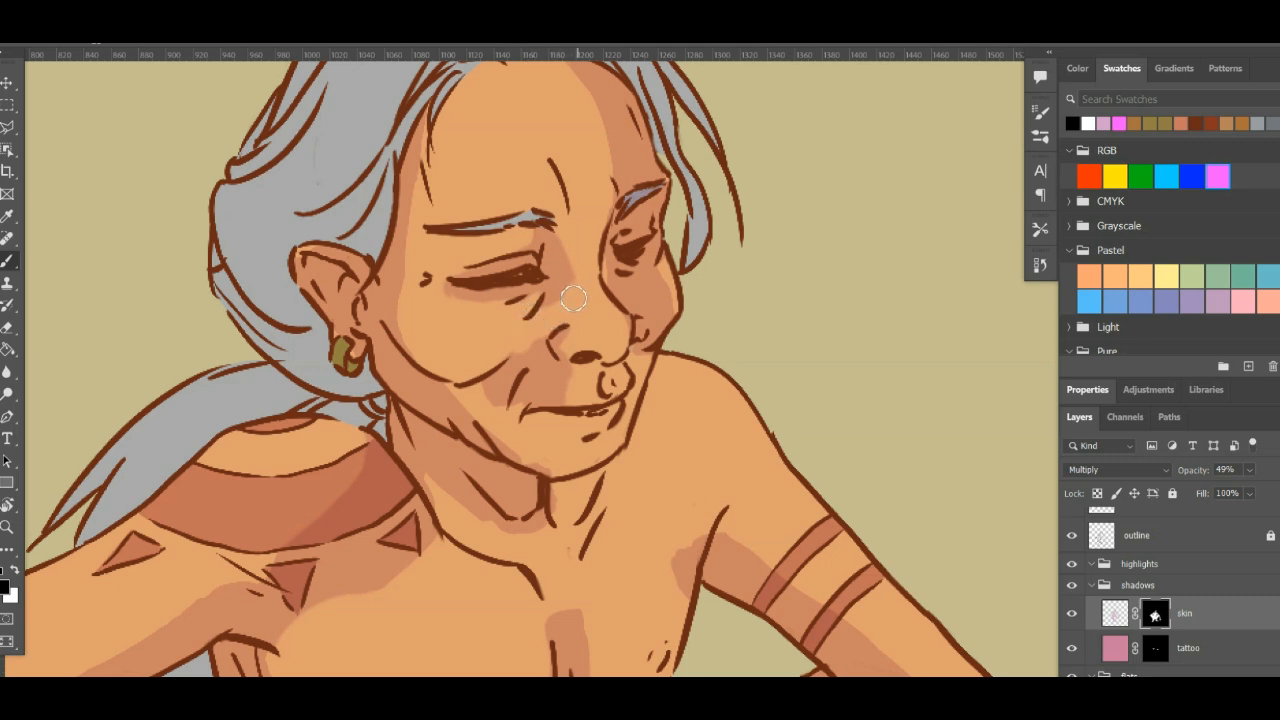
{"action": "key", "text": "x"}
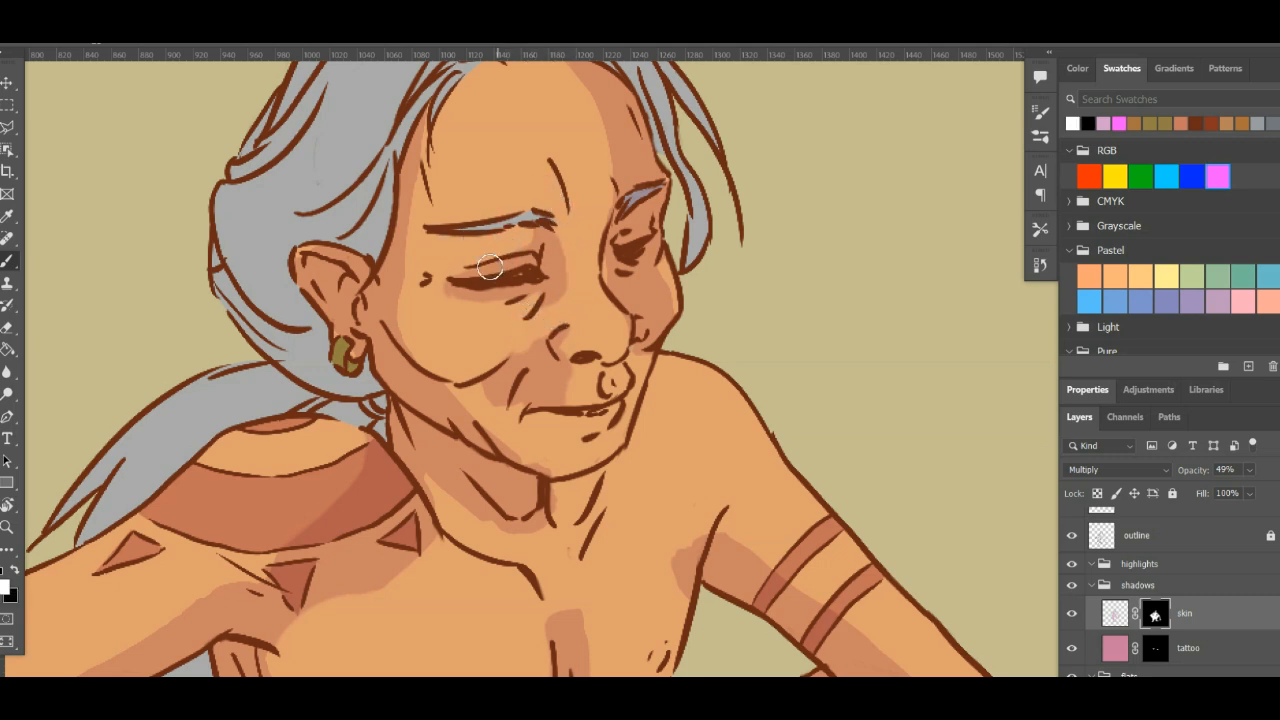
{"action": "key", "text": "x"}
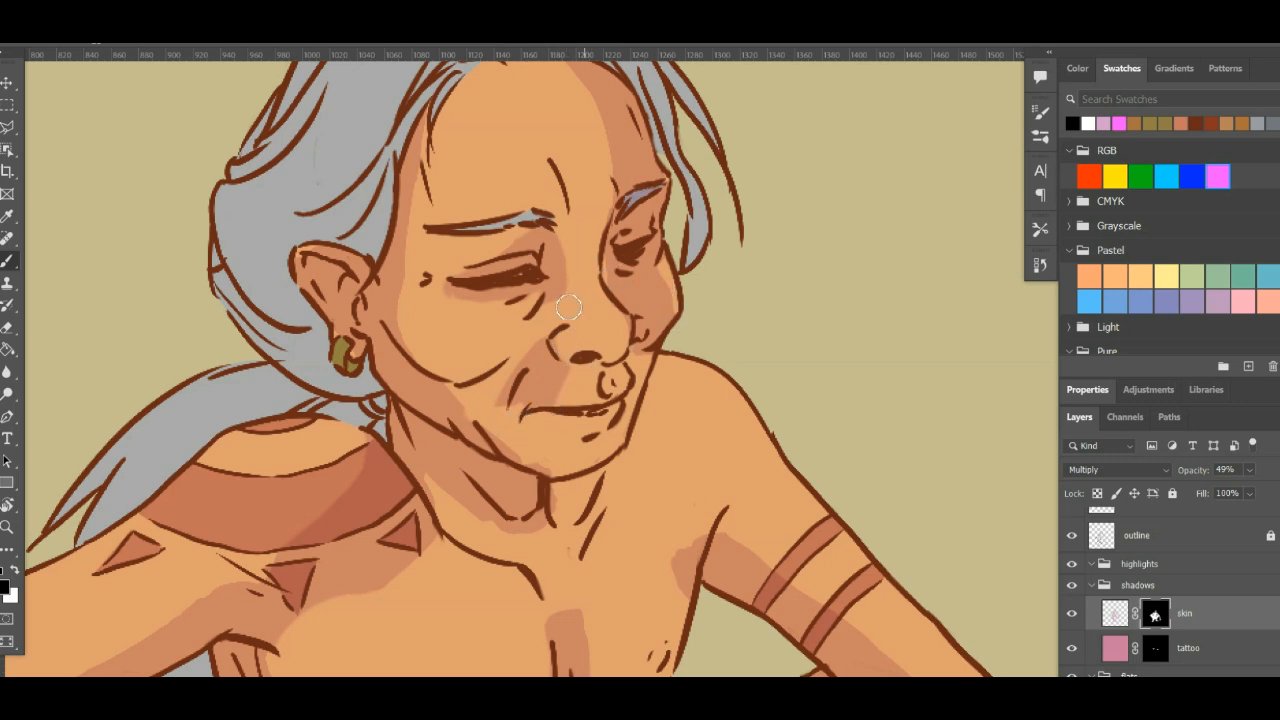
- Touch up the skin shadow mask along the temple hairline and around the ear
{"action": "left_click_drag", "start_coordinate": [581, 314], "coordinate": [597, 382]}
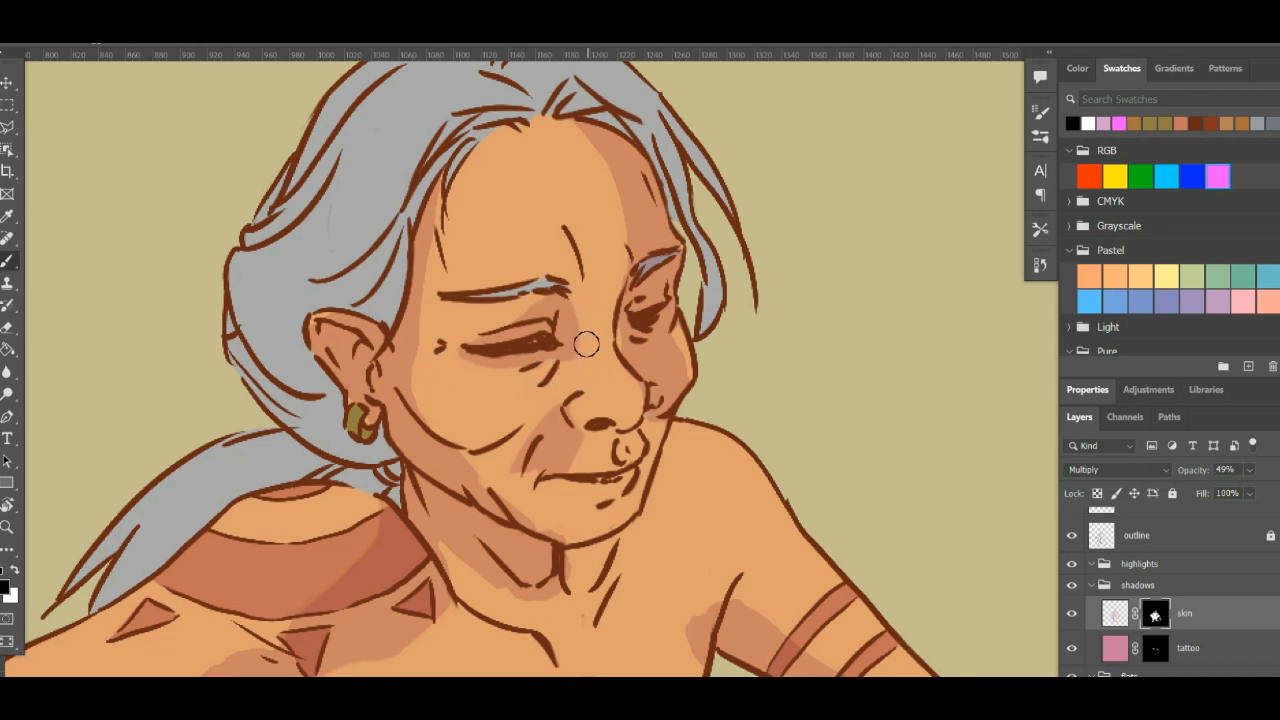
{"action": "left_click_drag", "start_coordinate": [600, 210], "coordinate": [605, 276]}
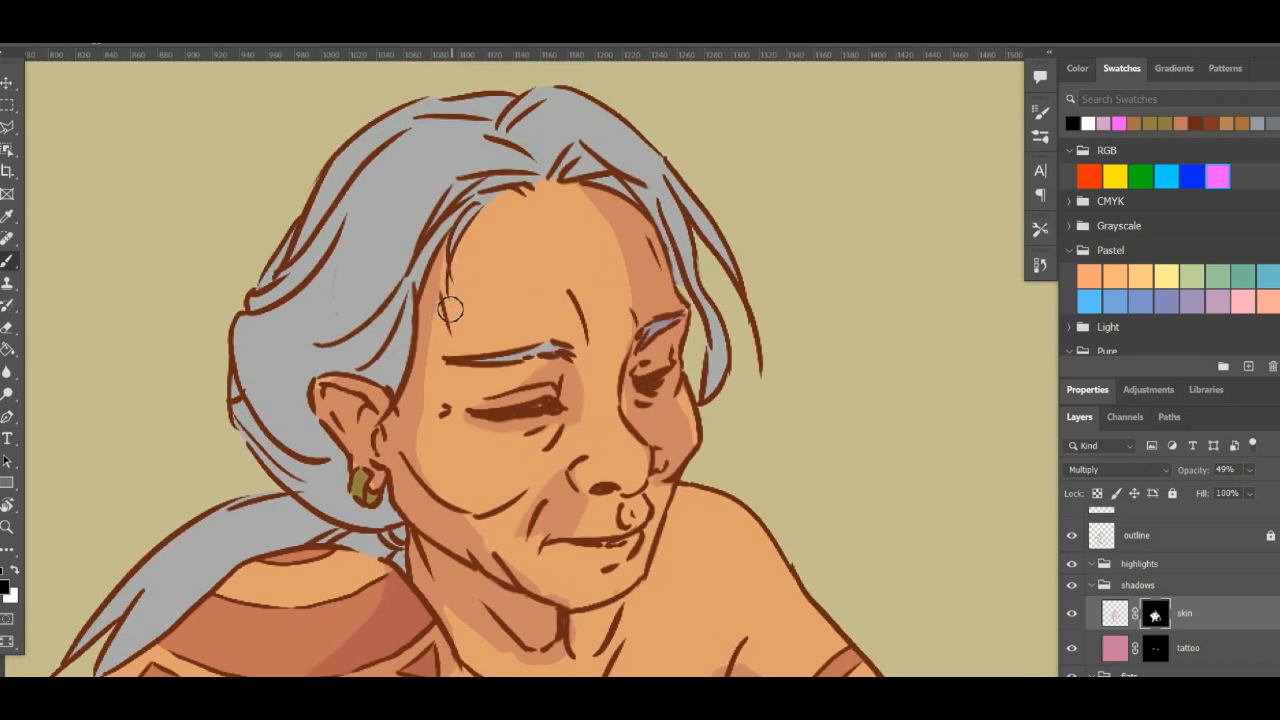
{"action": "key", "text": "x"}
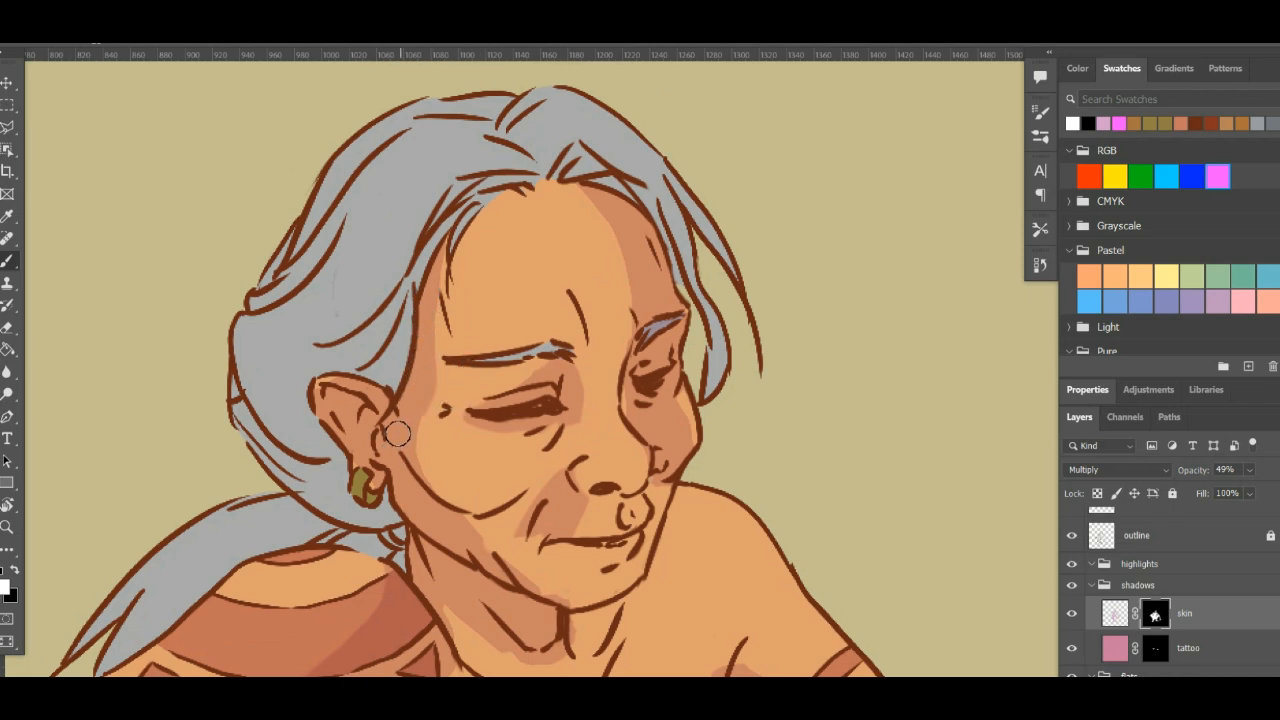
{"action": "left_click_drag", "start_coordinate": [528, 390], "coordinate": [479, 264]}
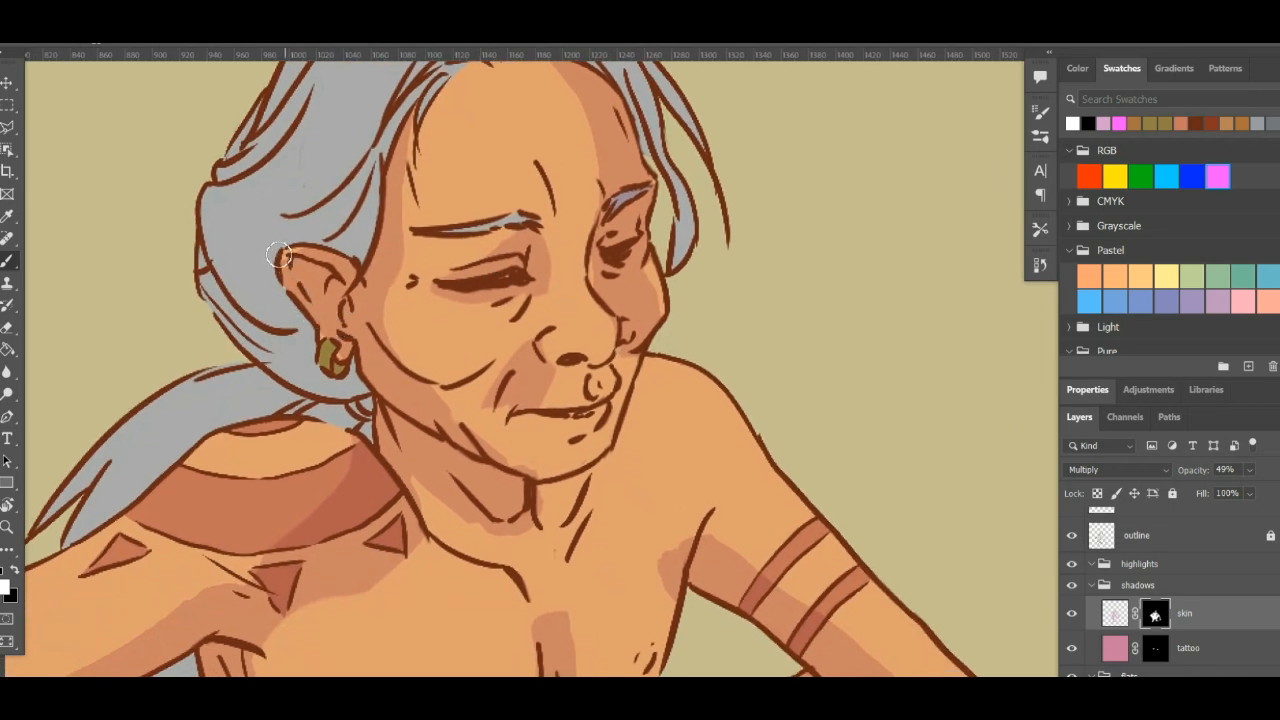
{"action": "key", "text": "x"}
{"action": "mouse_move", "coordinate": [495, 415]}
{"action": "left_mouse_down"}
{"action": "mouse_move", "coordinate": [427, 363]}
{"action": "mouse_move", "coordinate": [463, 340]}
{"action": "mouse_move", "coordinate": [536, 346]}
{"action": "mouse_move", "coordinate": [516, 321]}
{"action": "left_mouse_up"}
- Clean up the shadow shapes on the near cheek, jawline and far cheek with black and white mask strokes
{"action": "key", "text": "x"}
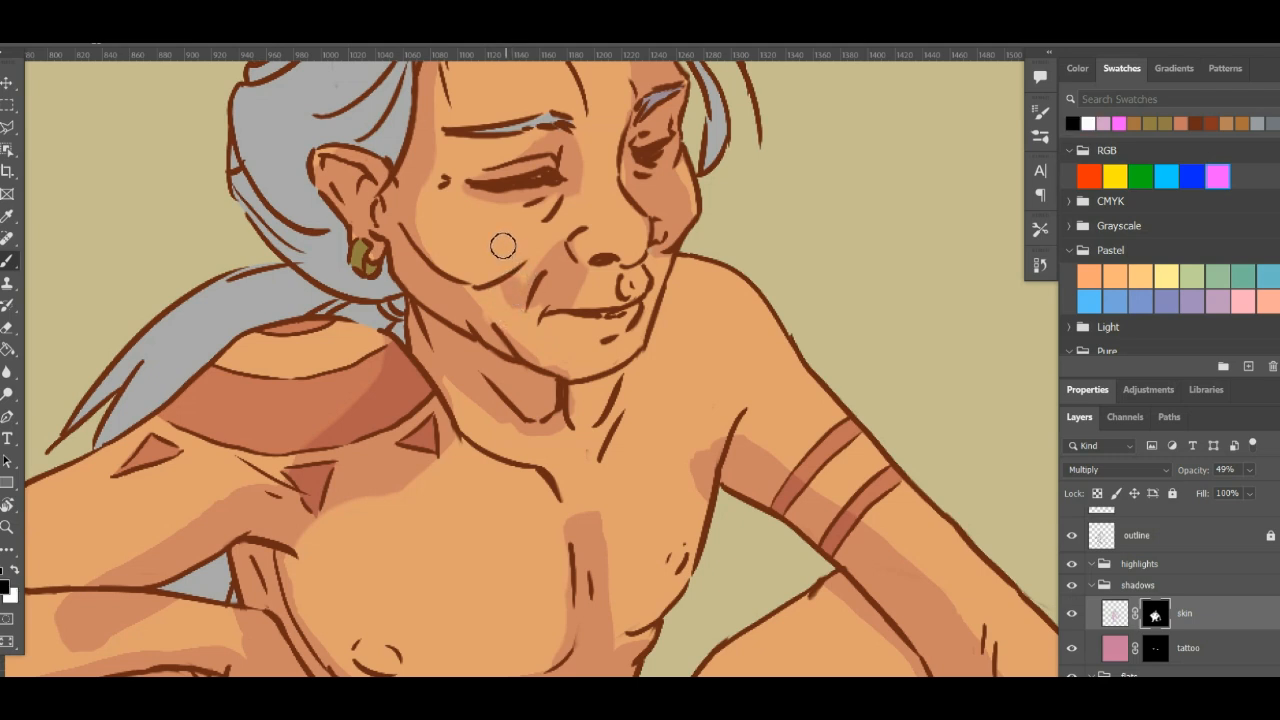
{"action": "left_click_drag", "start_coordinate": [504, 262], "coordinate": [514, 300]}
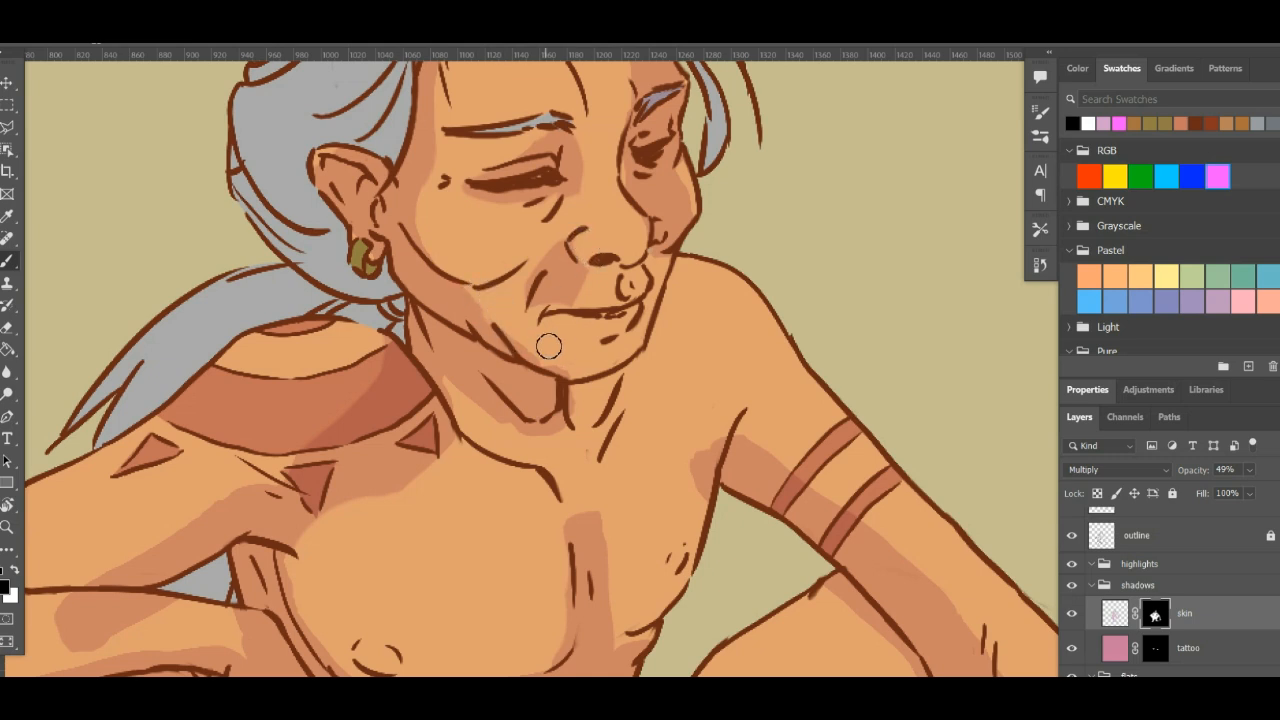
{"action": "key", "text": "x"}
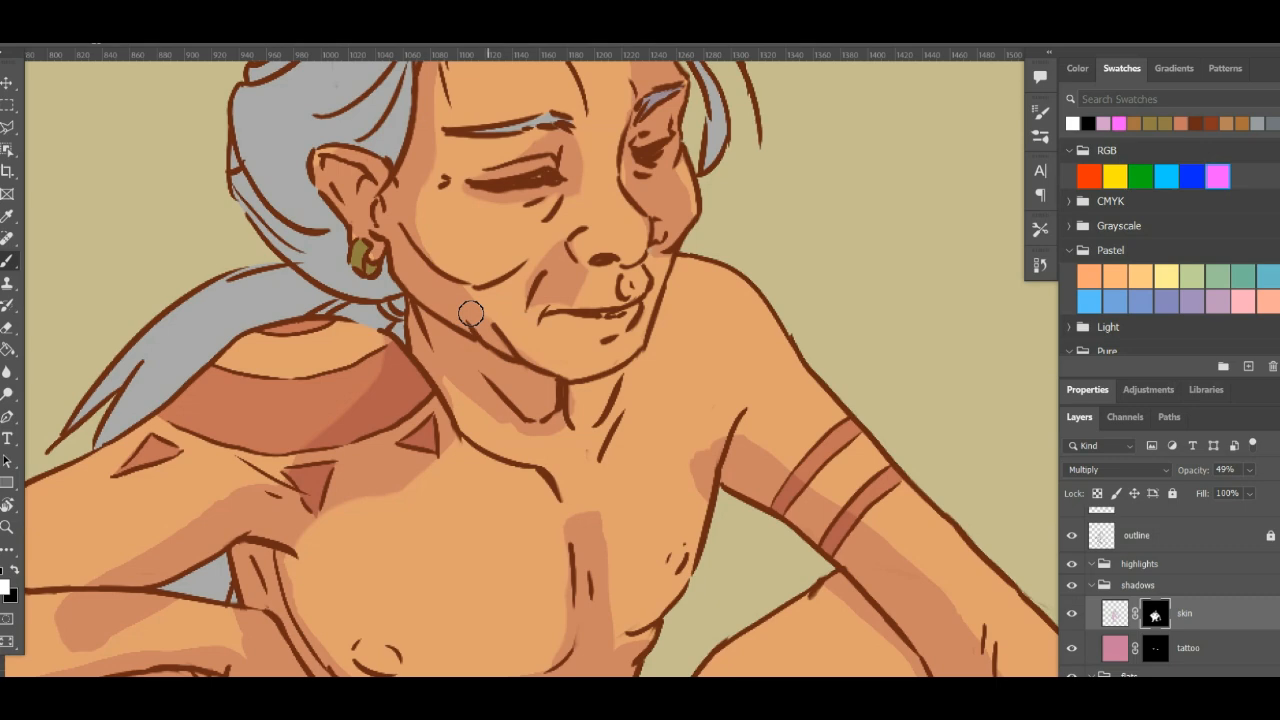
{"action": "mouse_move", "coordinate": [661, 382]}
{"action": "left_mouse_down"}
{"action": "mouse_move", "coordinate": [680, 447]}
{"action": "mouse_move", "coordinate": [666, 503]}
{"action": "mouse_move", "coordinate": [651, 506]}
{"action": "left_mouse_up"}
{"action": "key", "text": "x"}
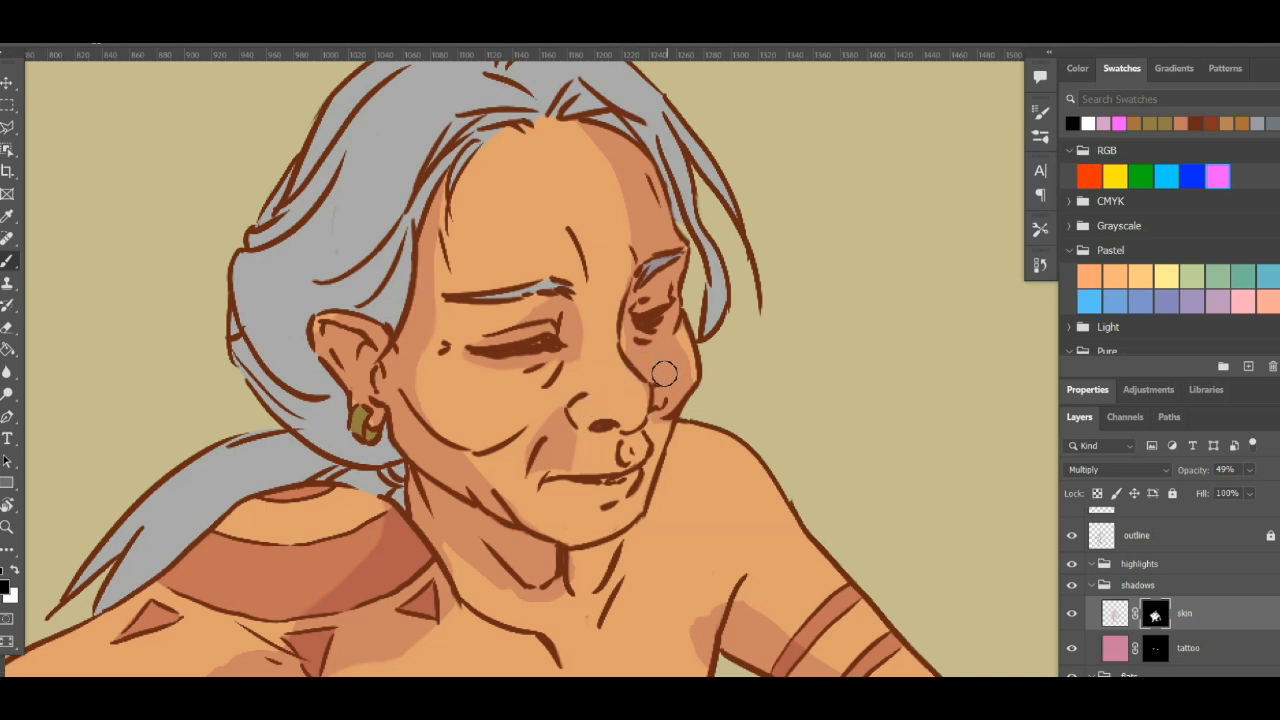
{"action": "left_click_drag", "start_coordinate": [726, 469], "coordinate": [743, 534]}
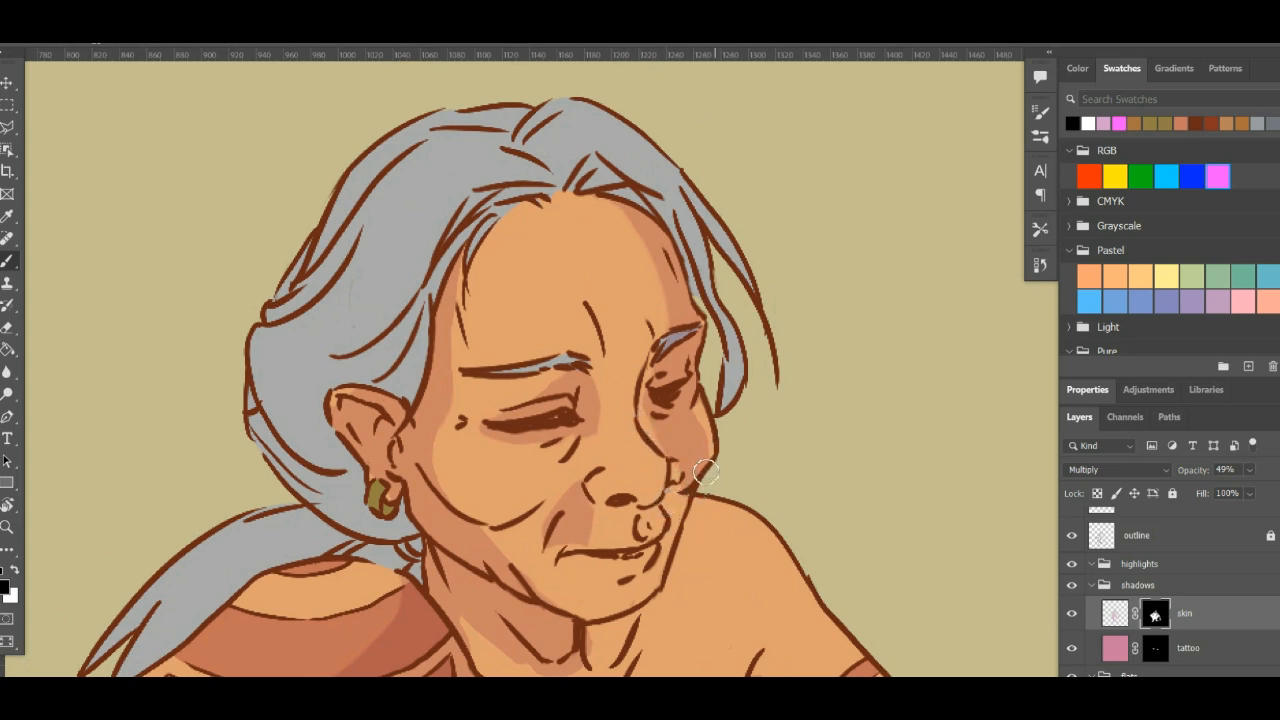
- Paint black on the skin mask to trim the shadow on the bent forearm
{"action": "left_click_drag", "start_coordinate": [812, 452], "coordinate": [757, 200]}
{"action": "left_click_drag", "start_coordinate": [420, 450], "coordinate": [571, 249]}
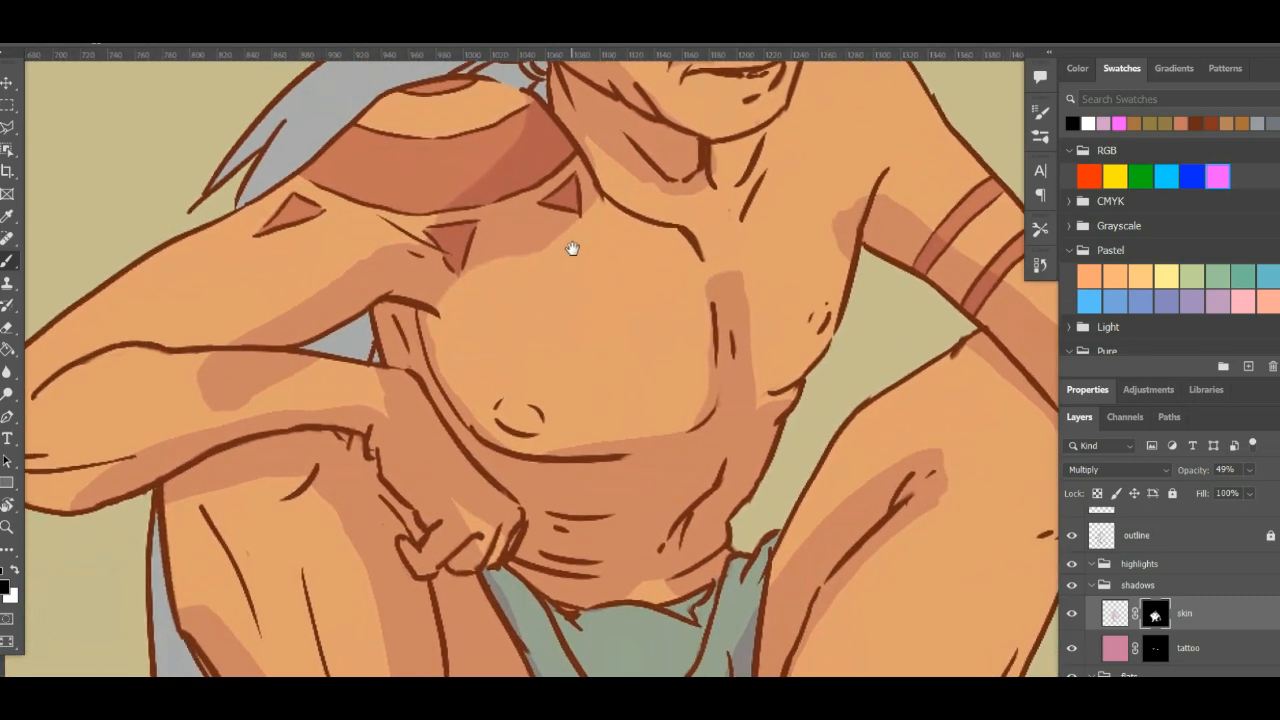
{"action": "mouse_move", "coordinate": [266, 380]}
{"action": "left_mouse_down"}
{"action": "mouse_move", "coordinate": [173, 386]}
{"action": "mouse_move", "coordinate": [296, 362]}
{"action": "mouse_move", "coordinate": [206, 371]}
{"action": "left_mouse_up"}
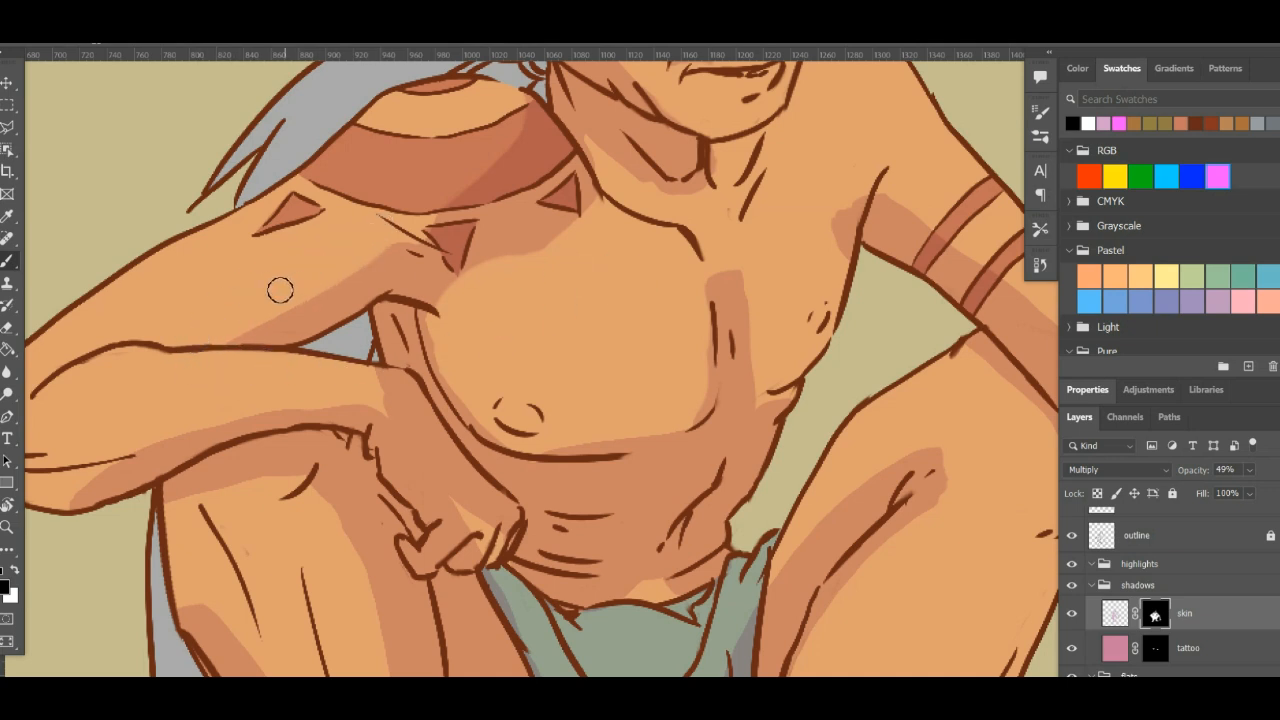
- Refine the skin shadow mask at the wrist and back of the resting hand, trimming the shadow with black and white strokes
{"action": "left_click_drag", "start_coordinate": [151, 409], "coordinate": [489, 227]}
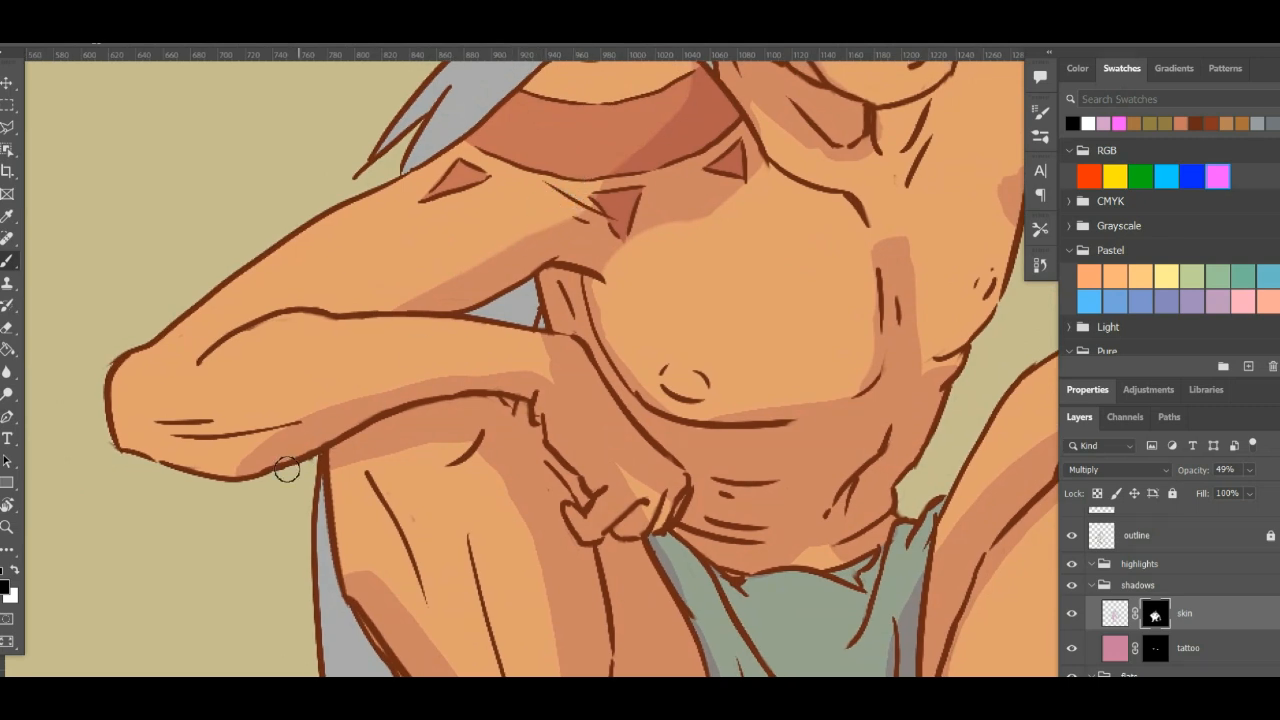
{"action": "left_click_drag", "start_coordinate": [205, 480], "coordinate": [193, 452]}
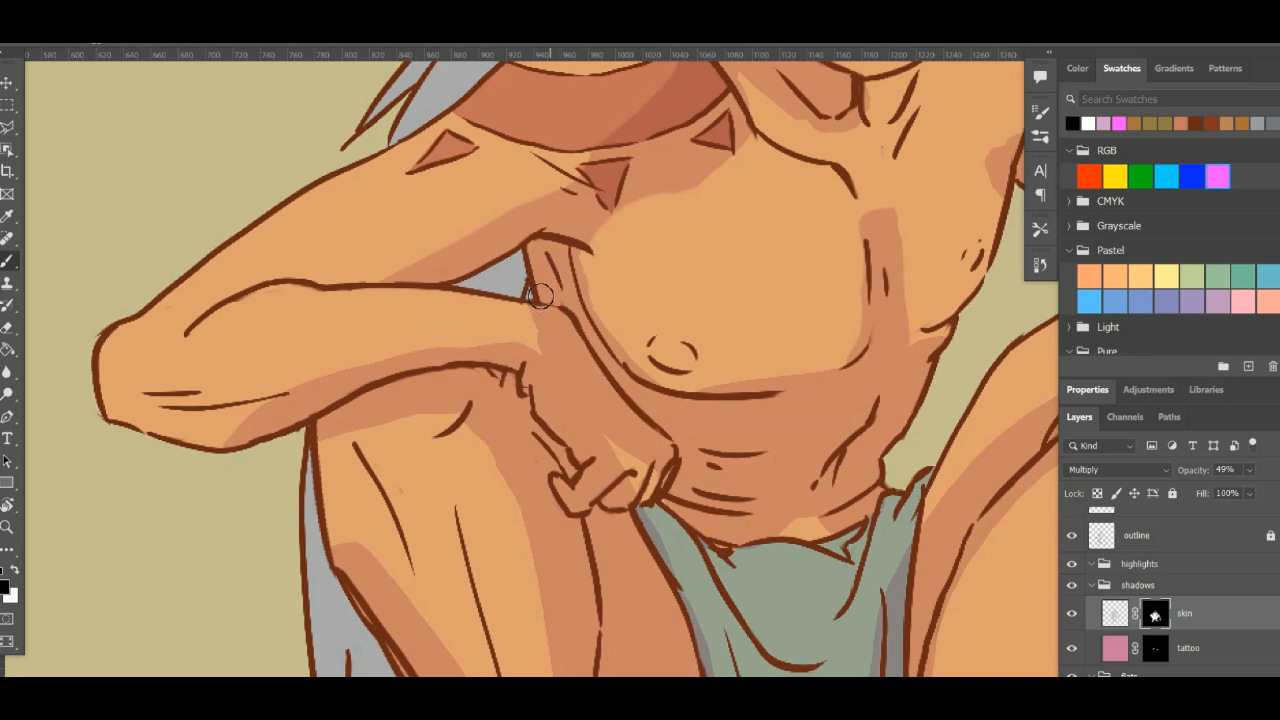
{"action": "mouse_move", "coordinate": [540, 296]}
{"action": "left_mouse_down"}
{"action": "mouse_move", "coordinate": [537, 323]}
{"action": "mouse_move", "coordinate": [557, 346]}
{"action": "mouse_move", "coordinate": [531, 326]}
{"action": "mouse_move", "coordinate": [623, 434]}
{"action": "mouse_move", "coordinate": [547, 321]}
{"action": "left_mouse_up"}
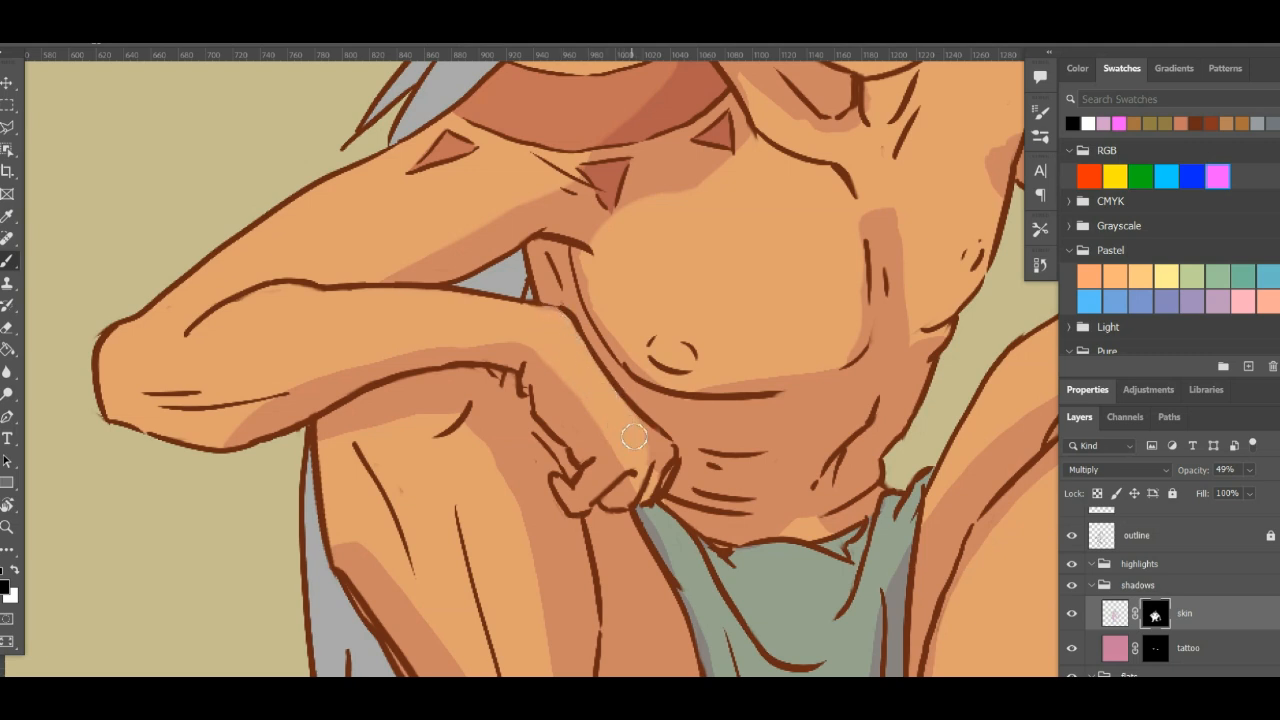
{"action": "left_click_drag", "start_coordinate": [634, 437], "coordinate": [654, 462]}
{"action": "key", "text": "x"}
{"action": "mouse_move", "coordinate": [588, 398]}
{"action": "left_mouse_down"}
{"action": "mouse_move", "coordinate": [614, 420]}
{"action": "mouse_move", "coordinate": [586, 375]}
{"action": "left_mouse_up"}
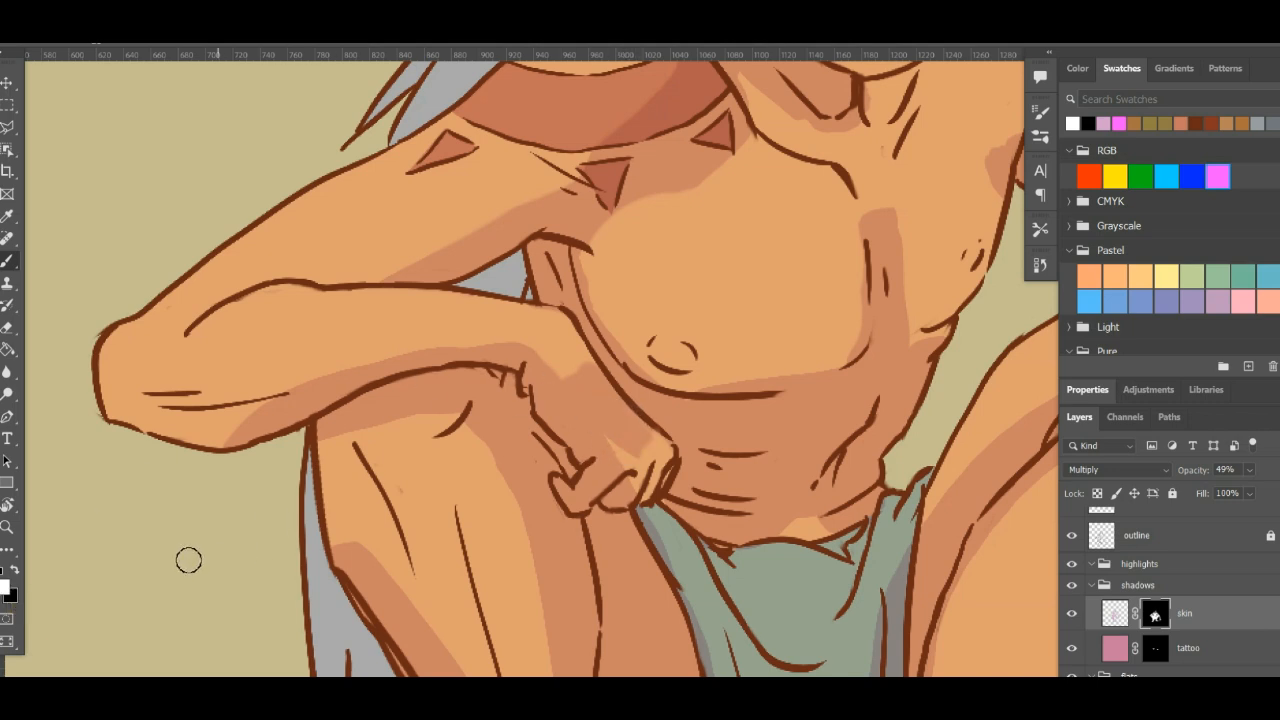
{"action": "key", "text": "x"}
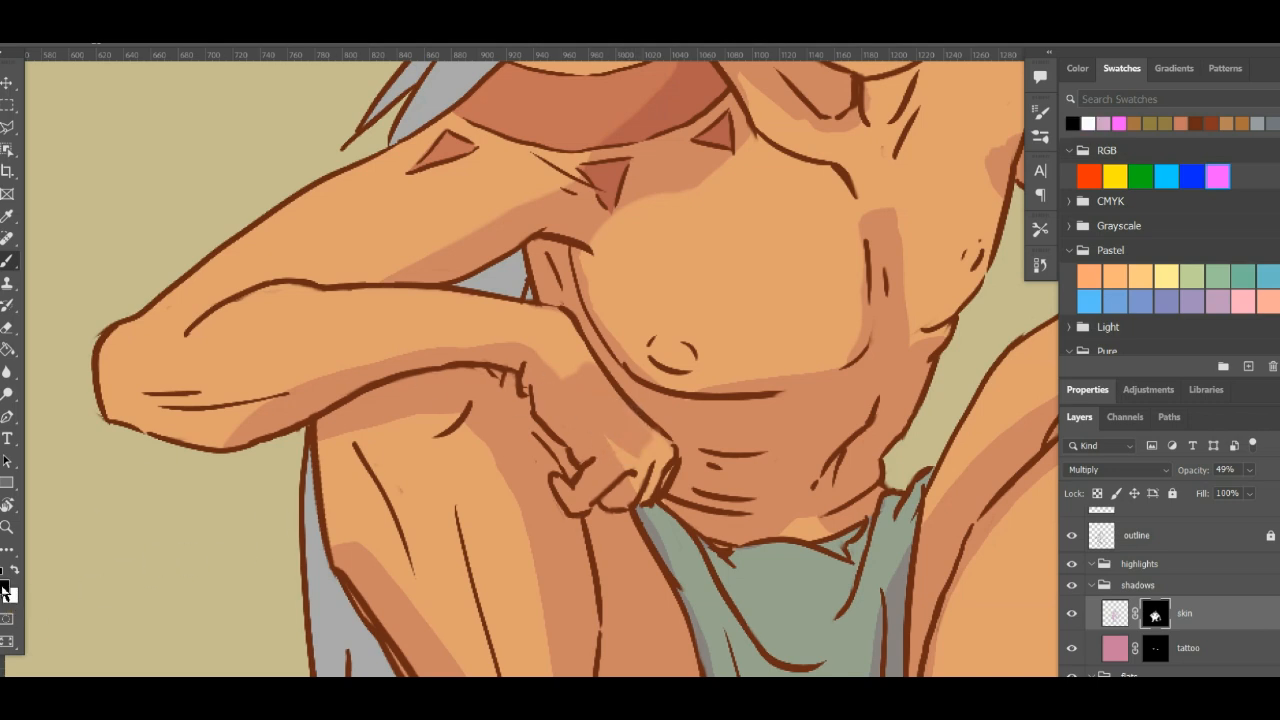
{"action": "mouse_move", "coordinate": [584, 369]}
{"action": "left_mouse_down"}
{"action": "mouse_move", "coordinate": [629, 429]}
{"action": "mouse_move", "coordinate": [609, 426]}
{"action": "mouse_move", "coordinate": [638, 441]}
{"action": "left_mouse_up"}
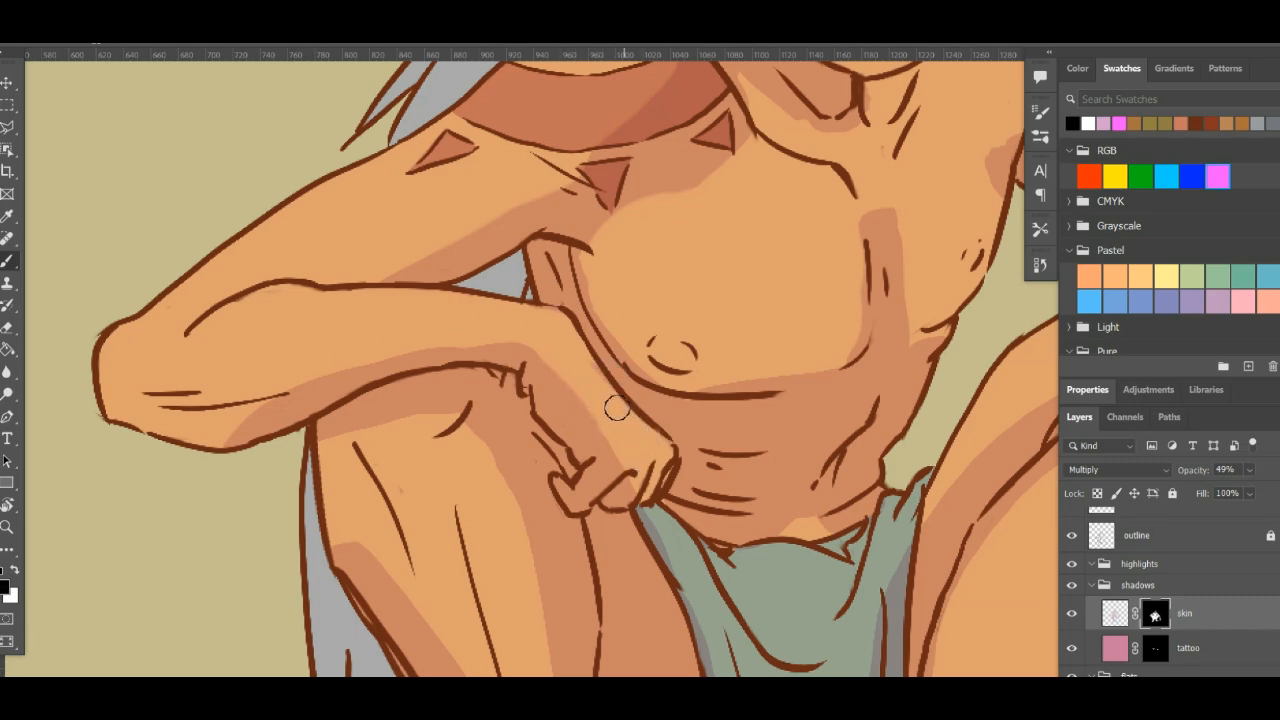
{"action": "key", "text": "r"}
{"action": "left_click_drag", "start_coordinate": [414, 329], "coordinate": [489, 456]}
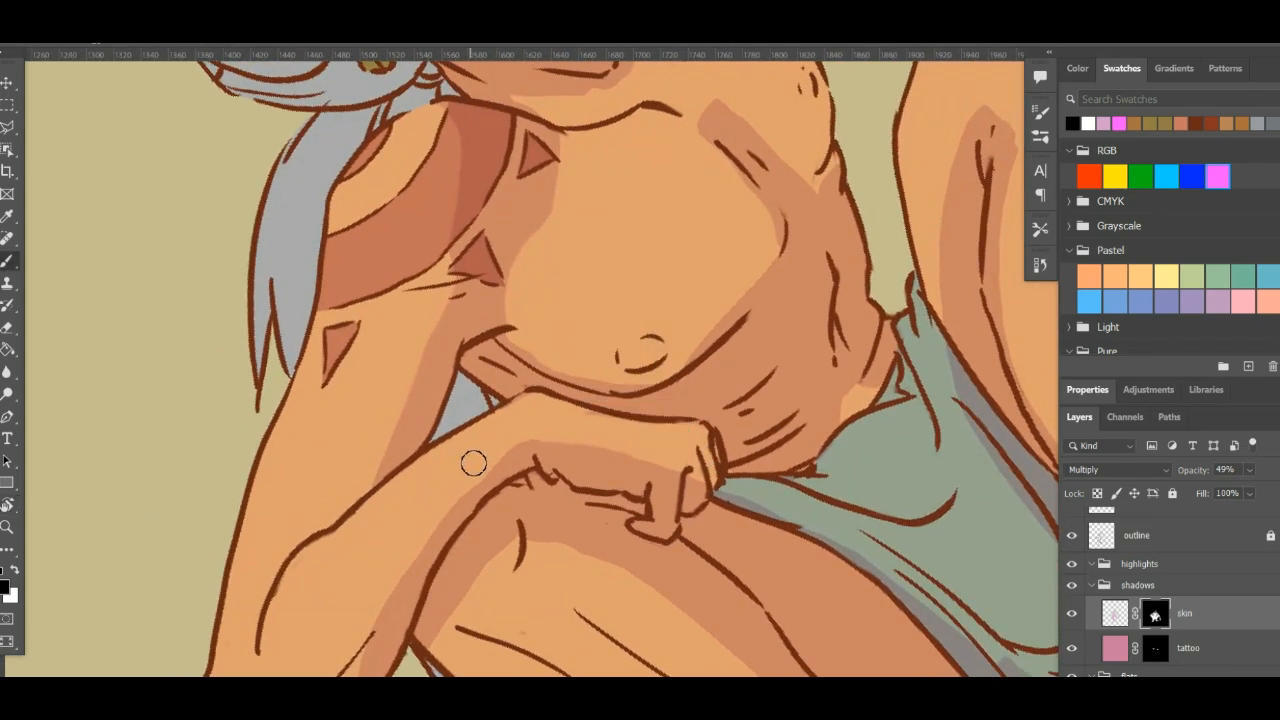
{"action": "key", "text": "b"}
{"action": "key", "text": "r"}
{"action": "mouse_move", "coordinate": [709, 337]}
{"action": "left_mouse_down"}
{"action": "mouse_move", "coordinate": [712, 495]}
{"action": "mouse_move", "coordinate": [791, 414]}
{"action": "mouse_move", "coordinate": [709, 394]}
{"action": "mouse_move", "coordinate": [688, 411]}
{"action": "left_mouse_up"}
{"action": "key", "text": "b"}
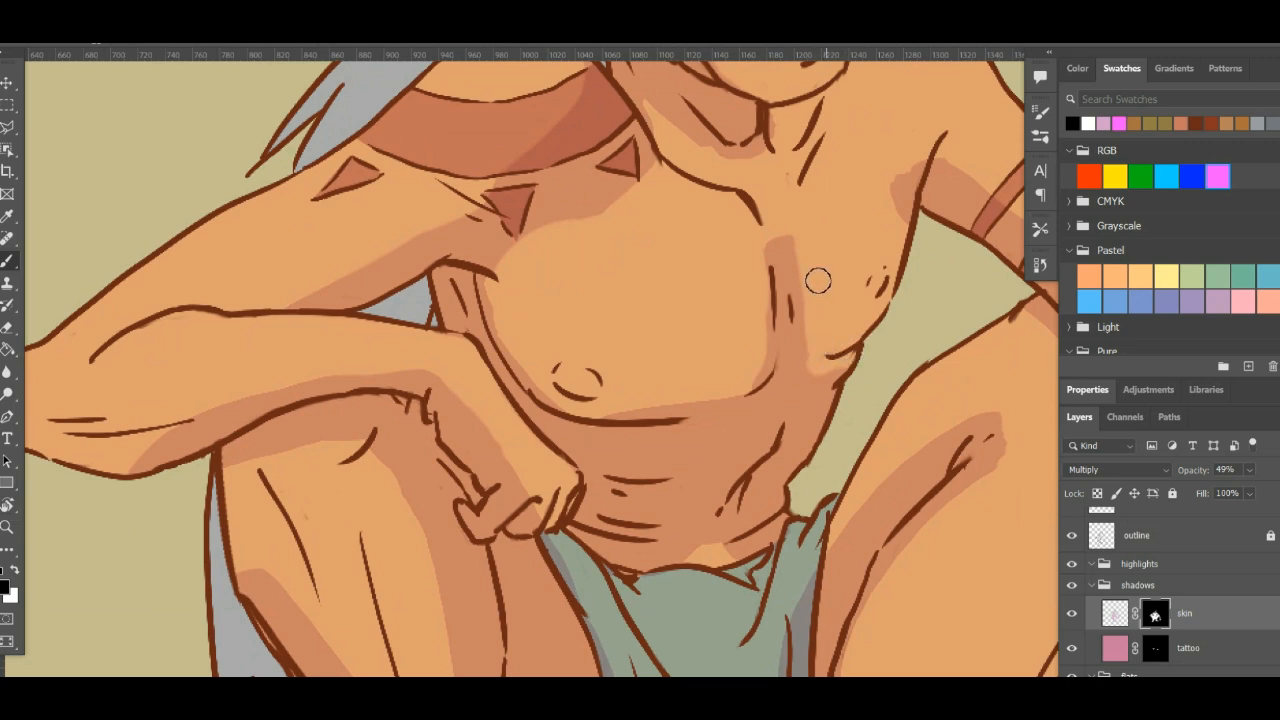
- Paint black on the skin mask to remove the patch of shadow on the chest side of the far armpit
{"action": "left_click_drag", "start_coordinate": [837, 214], "coordinate": [749, 320]}
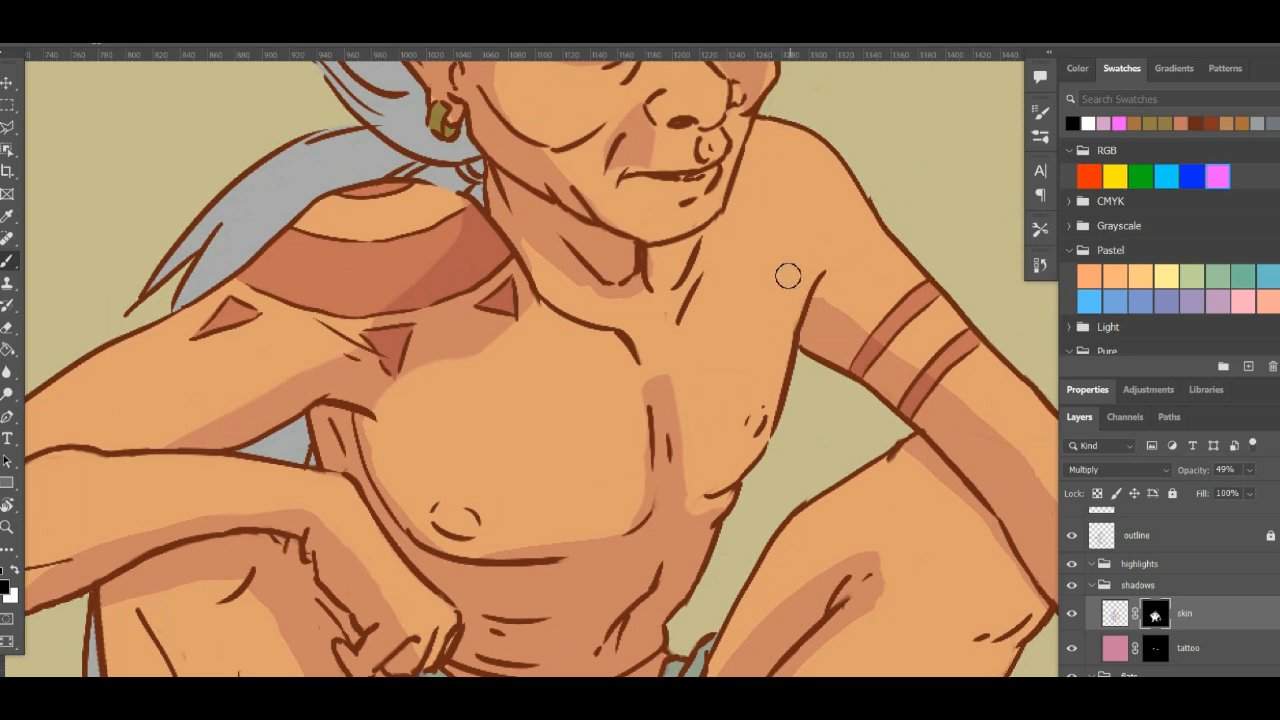
{"action": "left_click_drag", "start_coordinate": [786, 274], "coordinate": [560, 309]}
{"action": "left_click_drag", "start_coordinate": [811, 426], "coordinate": [808, 317]}
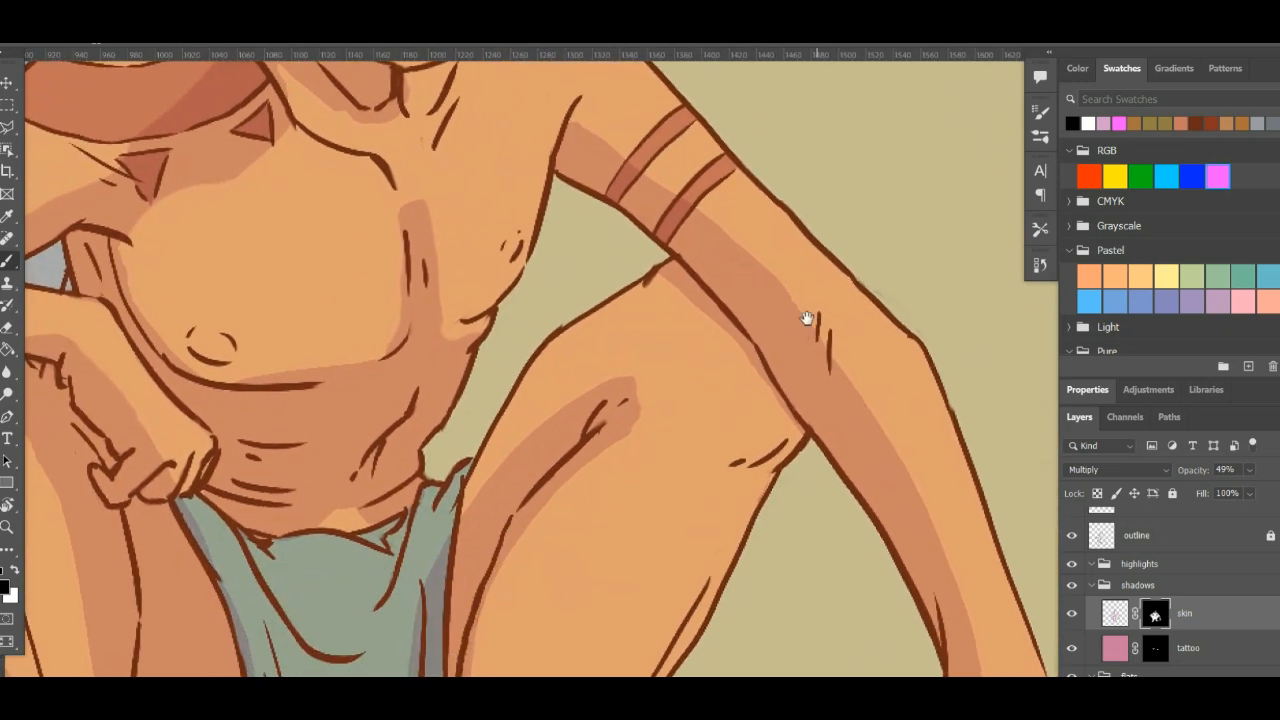
- Paint black on the skin mask to erase the skin shadow spilling over both side edges of the green loincloth
{"action": "left_click_drag", "start_coordinate": [651, 363], "coordinate": [711, 290]}
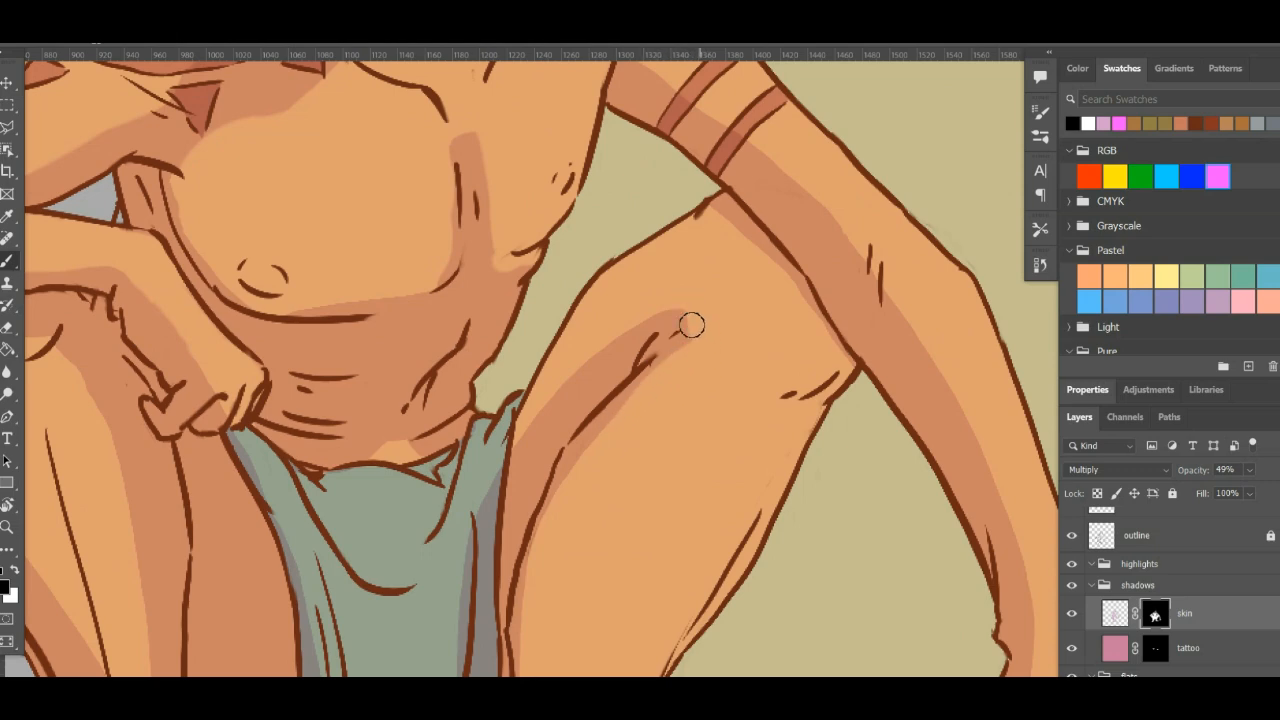
{"action": "left_click_drag", "start_coordinate": [658, 381], "coordinate": [706, 198]}
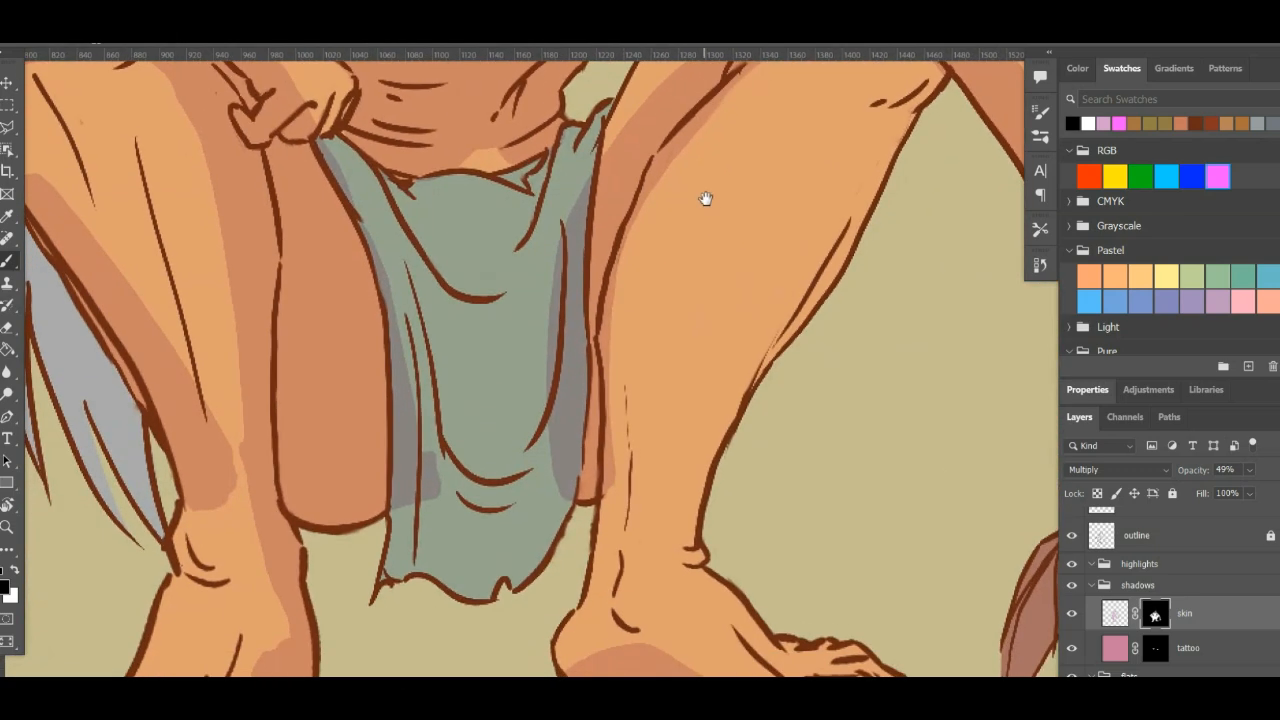
{"action": "mouse_move", "coordinate": [539, 306]}
{"action": "left_mouse_down"}
{"action": "mouse_move", "coordinate": [568, 181]}
{"action": "mouse_move", "coordinate": [547, 307]}
{"action": "mouse_move", "coordinate": [565, 335]}
{"action": "mouse_move", "coordinate": [555, 232]}
{"action": "mouse_move", "coordinate": [567, 500]}
{"action": "left_mouse_up"}
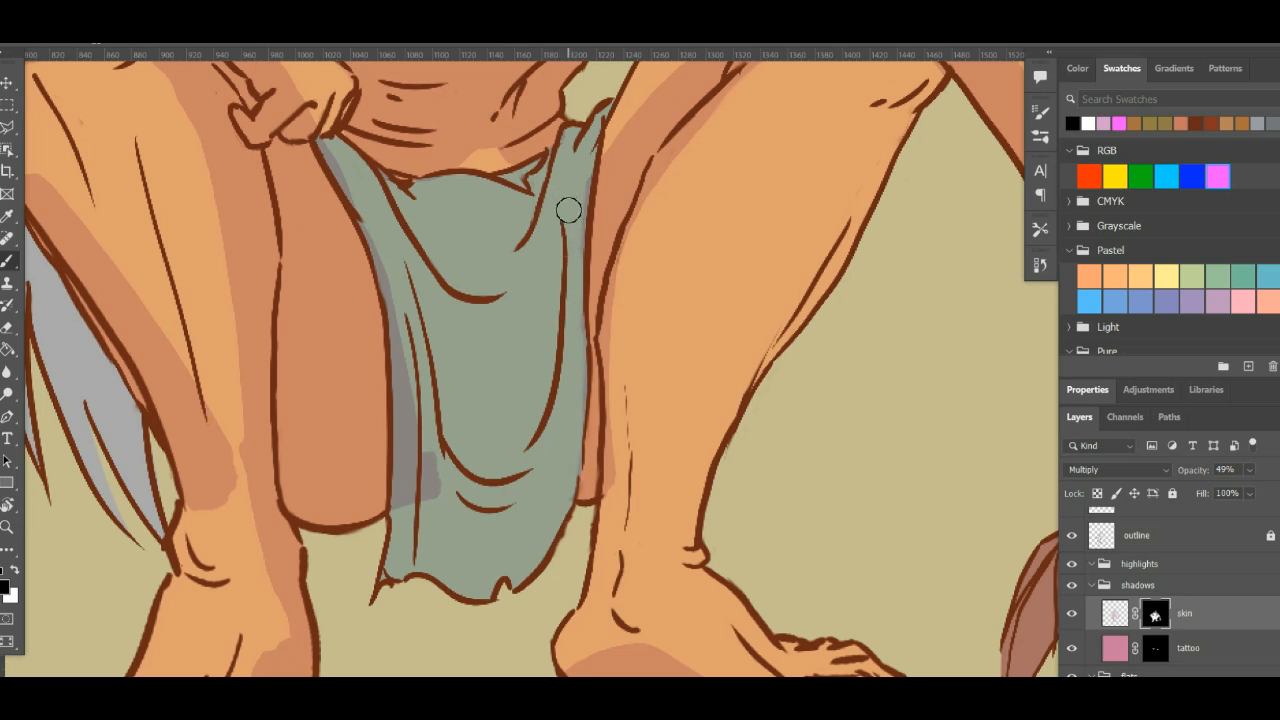
{"action": "left_click_drag", "start_coordinate": [508, 366], "coordinate": [543, 480]}
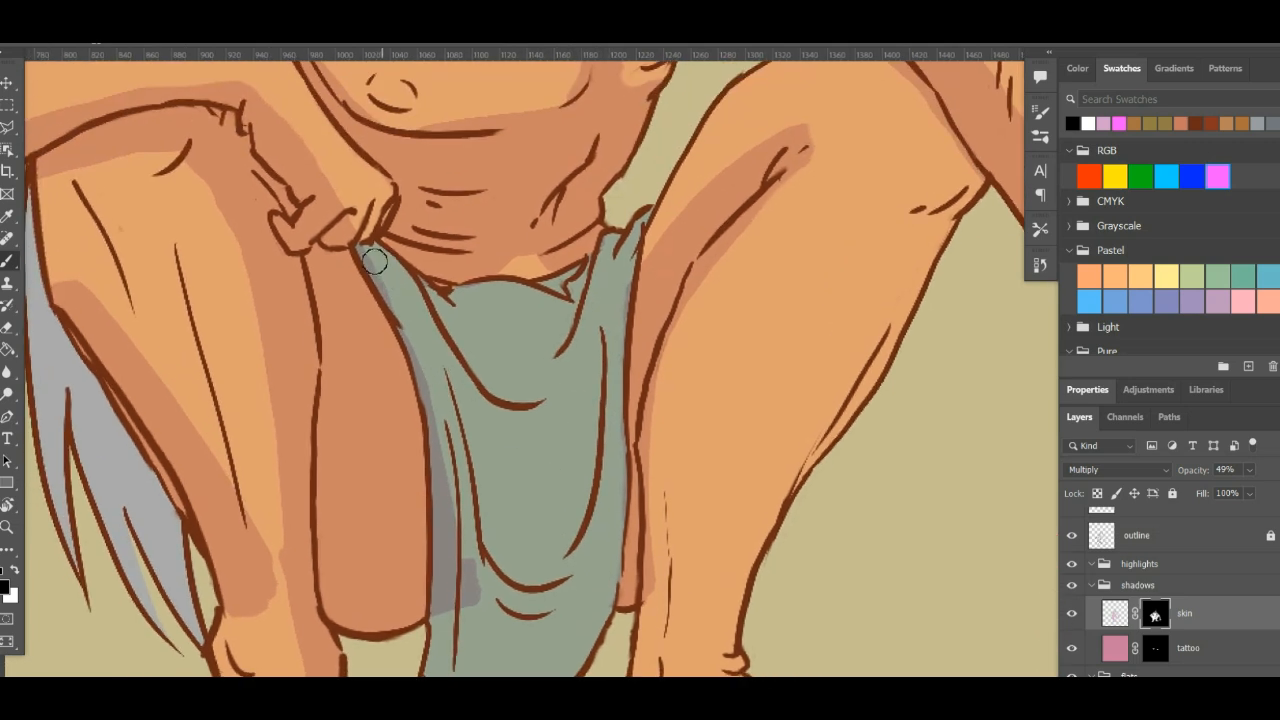
{"action": "mouse_move", "coordinate": [387, 284]}
{"action": "left_mouse_down"}
{"action": "mouse_move", "coordinate": [454, 433]}
{"action": "mouse_move", "coordinate": [424, 380]}
{"action": "mouse_move", "coordinate": [451, 446]}
{"action": "mouse_move", "coordinate": [453, 531]}
{"action": "mouse_move", "coordinate": [440, 503]}
{"action": "mouse_move", "coordinate": [456, 605]}
{"action": "mouse_move", "coordinate": [443, 551]}
{"action": "mouse_move", "coordinate": [443, 580]}
{"action": "mouse_move", "coordinate": [443, 557]}
{"action": "mouse_move", "coordinate": [477, 558]}
{"action": "left_mouse_up"}
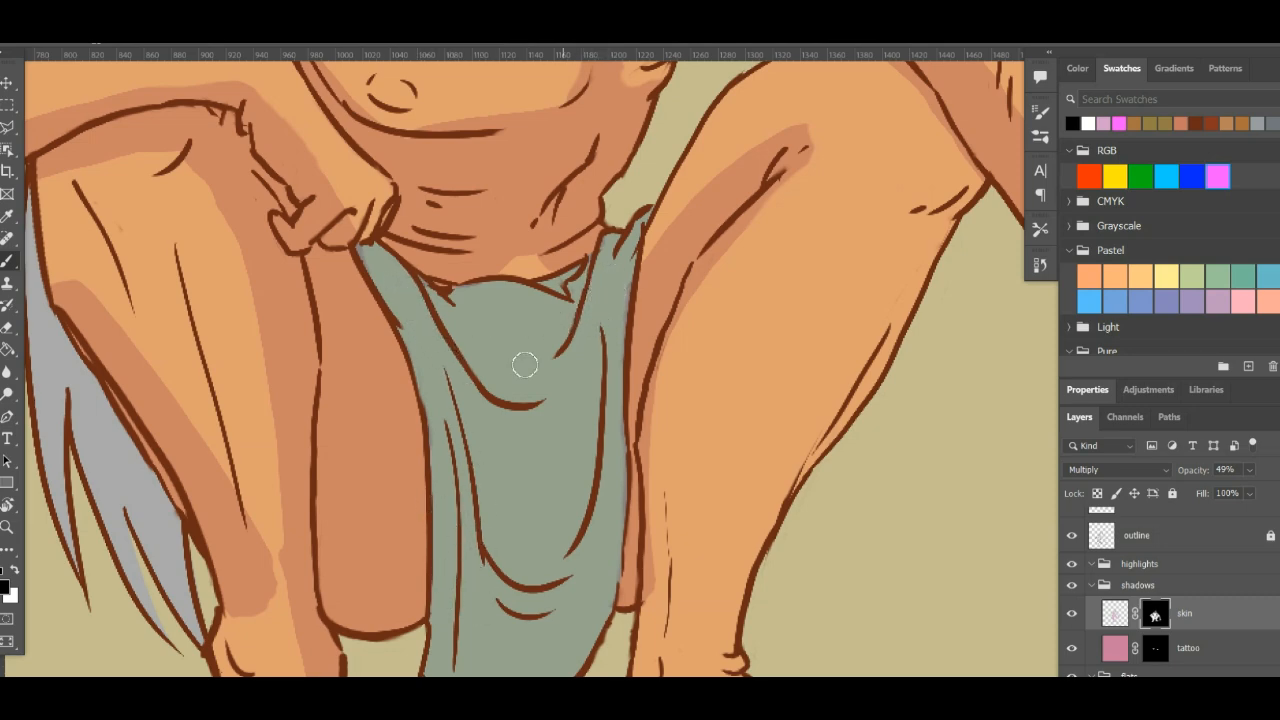
- Paint black on the skin mask to remove the shadow along the outer shin of the leg under the resting arm, down to the ankle
{"action": "left_click_drag", "start_coordinate": [531, 386], "coordinate": [666, 637]}
{"action": "mouse_move", "coordinate": [536, 568]}
{"action": "left_mouse_down"}
{"action": "mouse_move", "coordinate": [597, 563]}
{"action": "mouse_move", "coordinate": [619, 308]}
{"action": "left_mouse_up"}
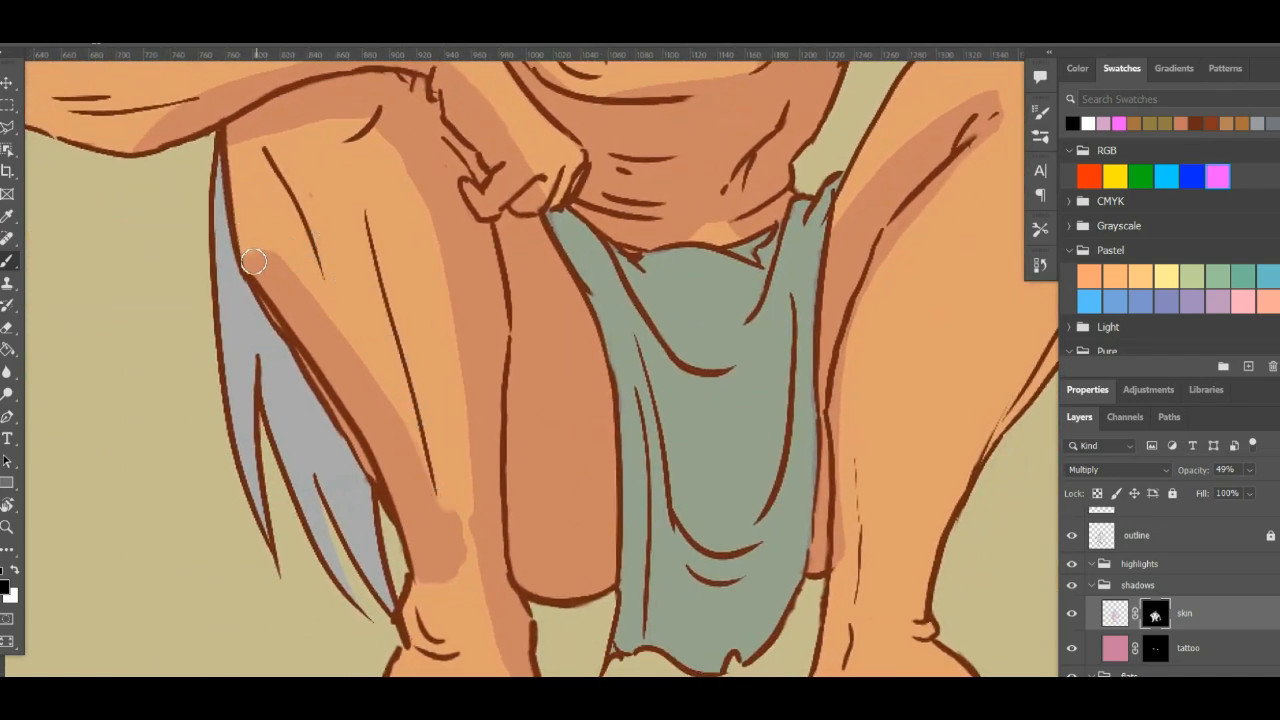
{"action": "mouse_move", "coordinate": [253, 261]}
{"action": "left_mouse_down"}
{"action": "mouse_move", "coordinate": [286, 339]}
{"action": "mouse_move", "coordinate": [244, 270]}
{"action": "mouse_move", "coordinate": [393, 483]}
{"action": "mouse_move", "coordinate": [439, 593]}
{"action": "mouse_move", "coordinate": [460, 577]}
{"action": "mouse_move", "coordinate": [446, 543]}
{"action": "left_mouse_up"}
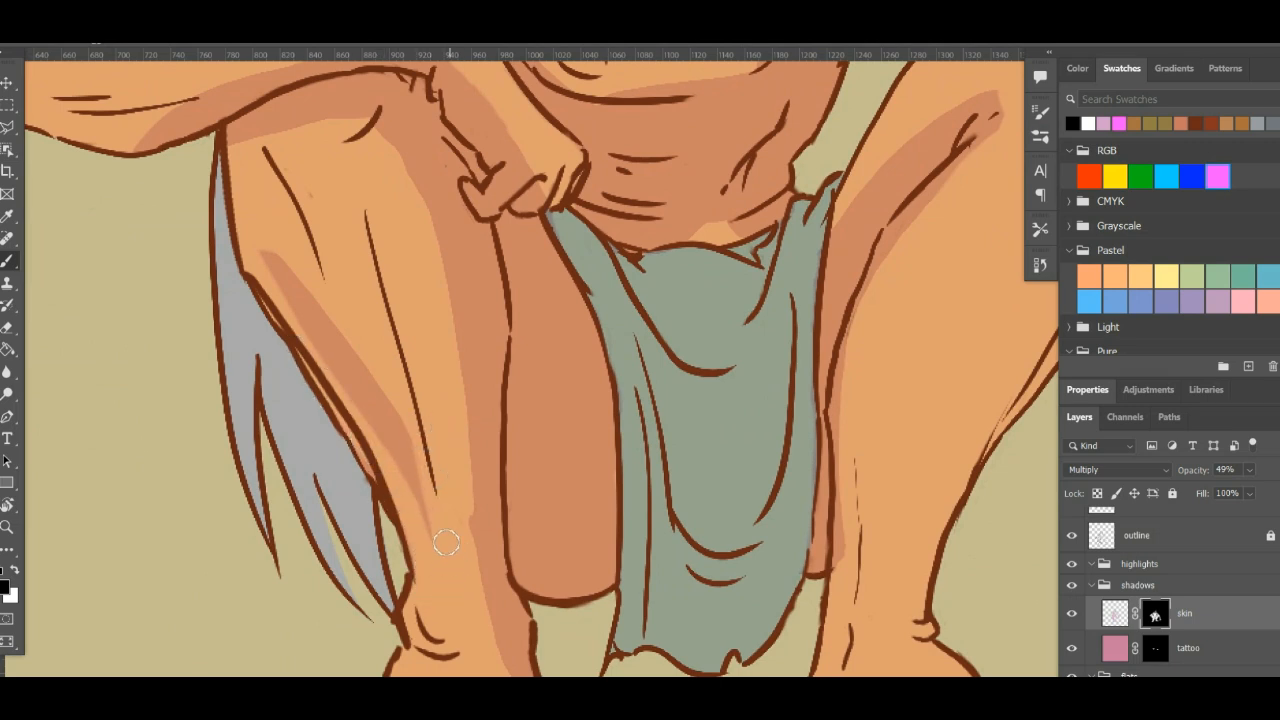
{"action": "mouse_move", "coordinate": [421, 494]}
{"action": "left_mouse_down"}
{"action": "mouse_move", "coordinate": [268, 248]}
{"action": "mouse_move", "coordinate": [360, 424]}
{"action": "mouse_move", "coordinate": [428, 518]}
{"action": "mouse_move", "coordinate": [436, 568]}
{"action": "left_mouse_up"}
{"action": "left_click_drag", "start_coordinate": [351, 287], "coordinate": [431, 470]}
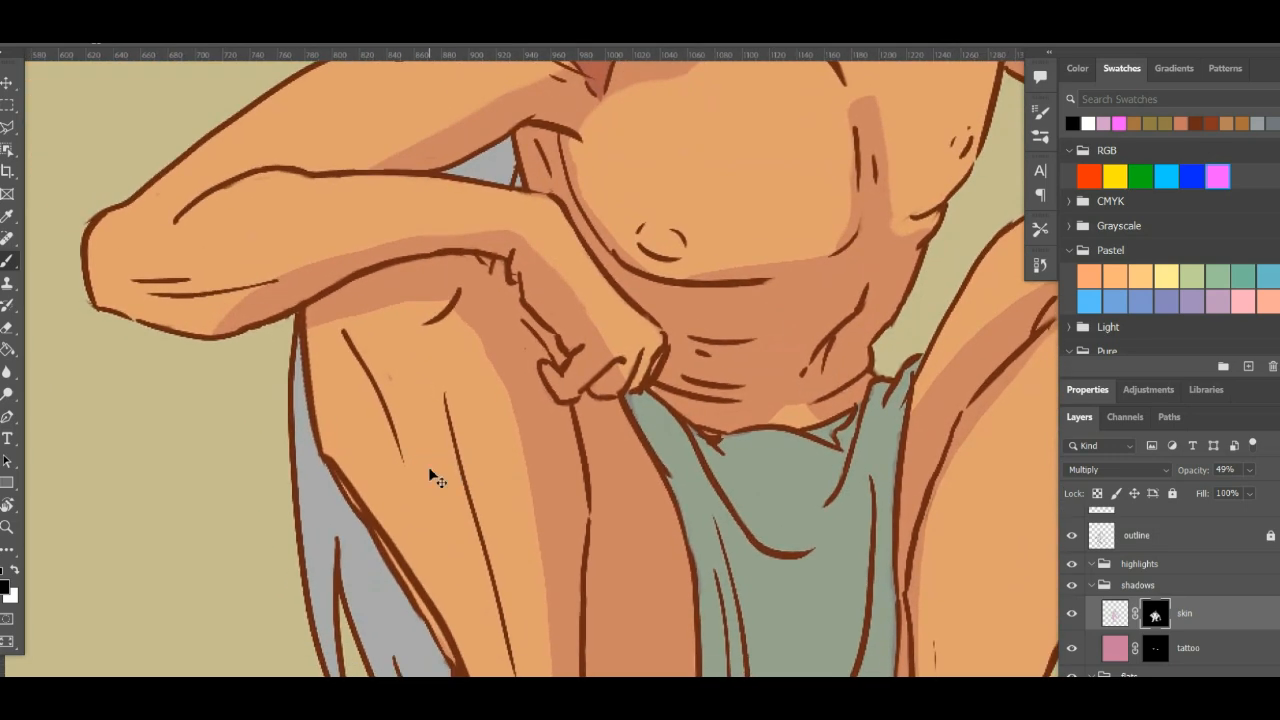
{"action": "key", "text": "ctrl+0"}
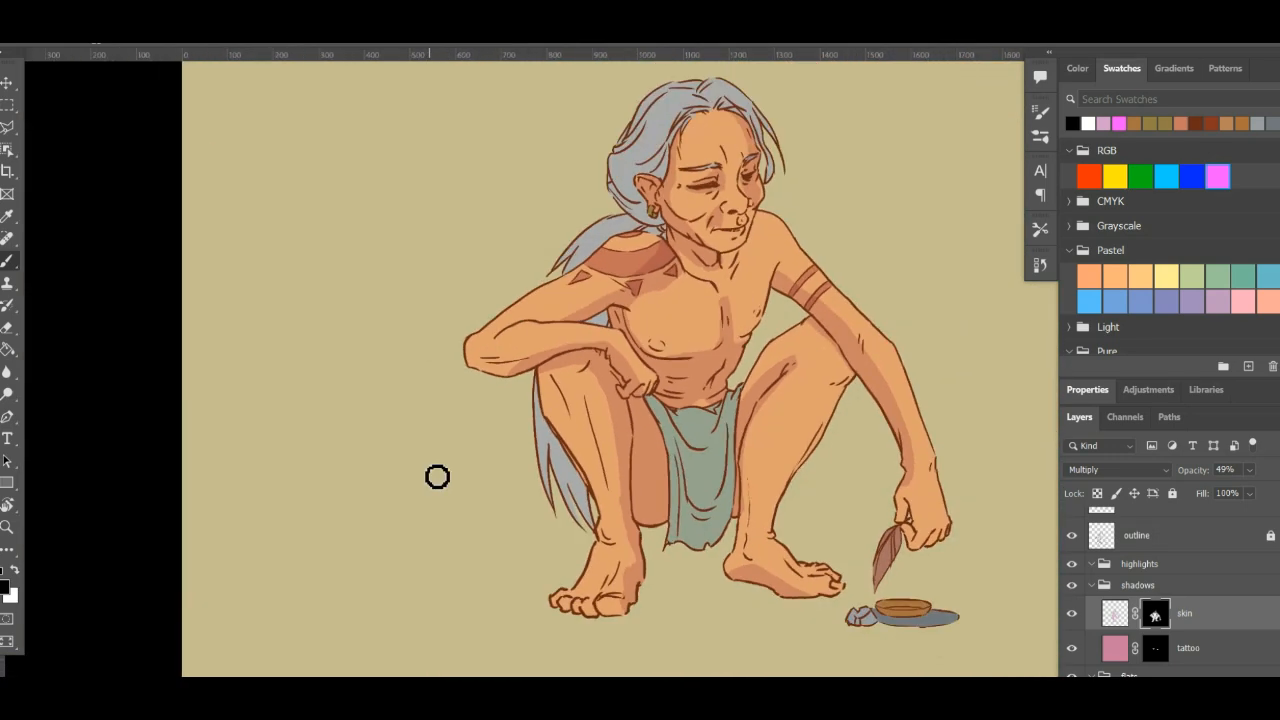
{"action": "mouse_move", "coordinate": [576, 454]}
{"action": "left_mouse_down"}
{"action": "mouse_move", "coordinate": [486, 491]}
{"action": "mouse_move", "coordinate": [414, 428]}
{"action": "left_mouse_up"}
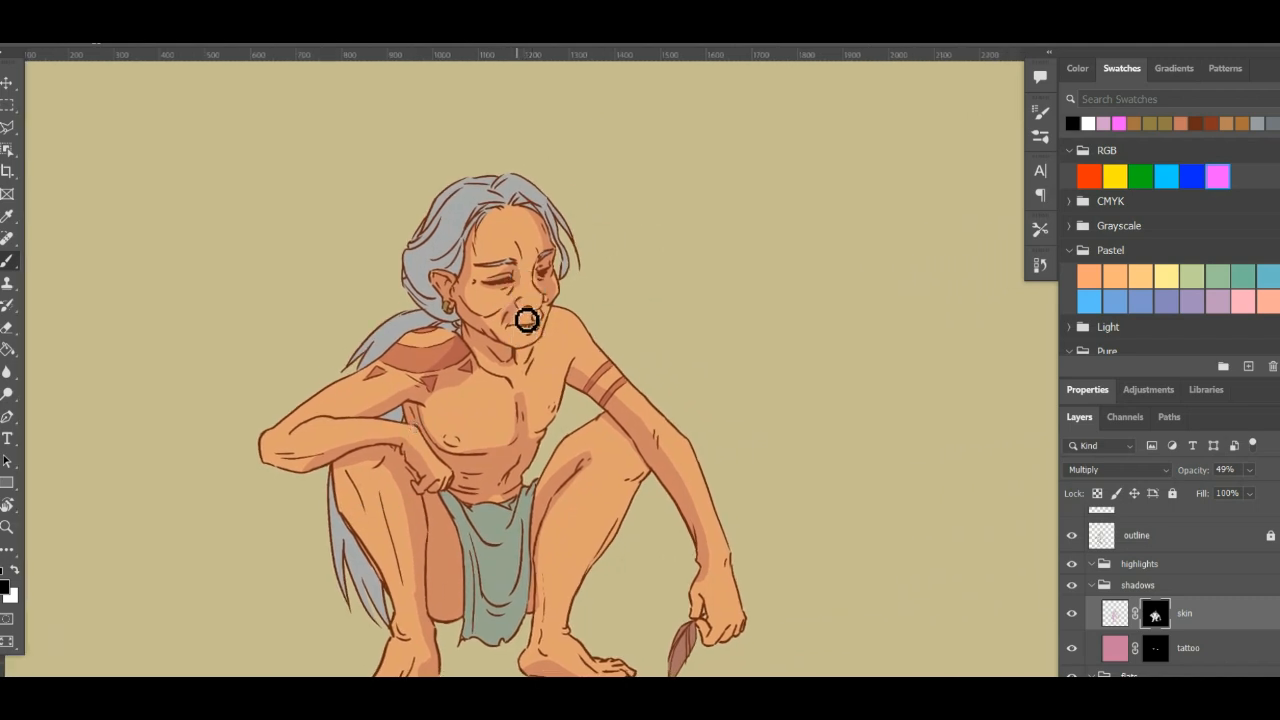
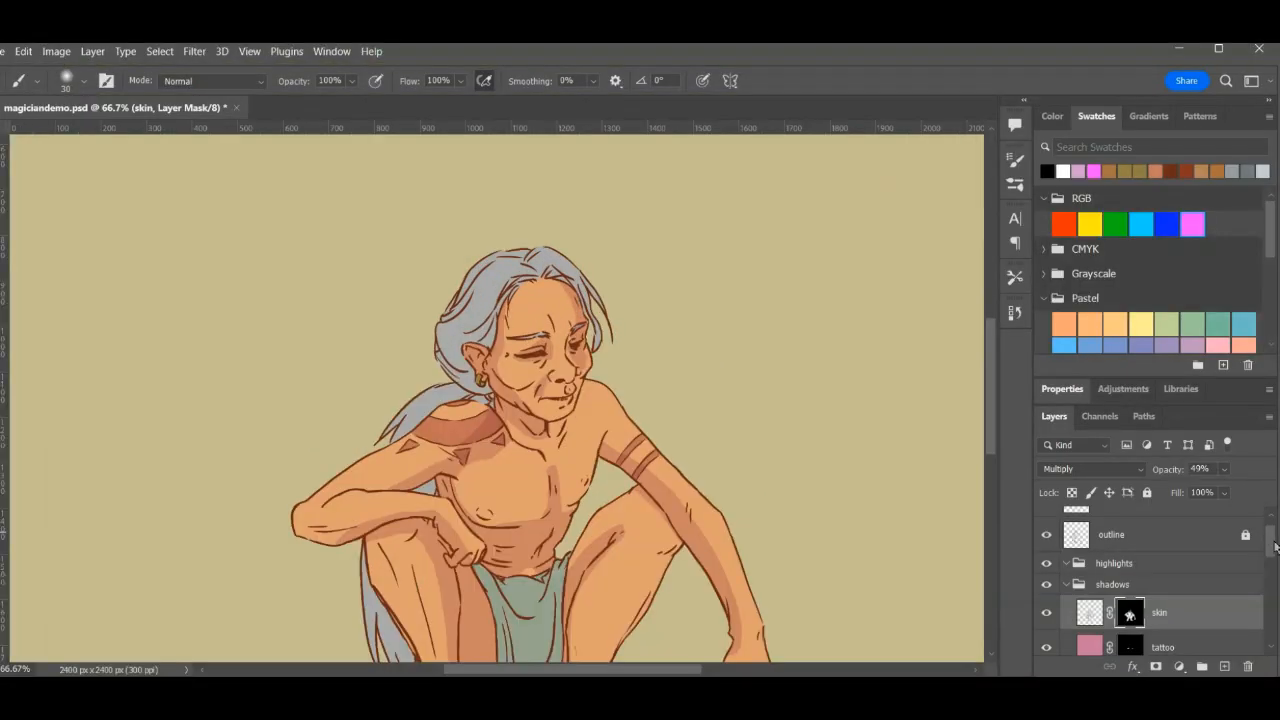
- Load the mask of the hair flat colour layer as a selection
{"action": "left_click_drag", "start_coordinate": [1275, 543], "coordinate": [1268, 611]}
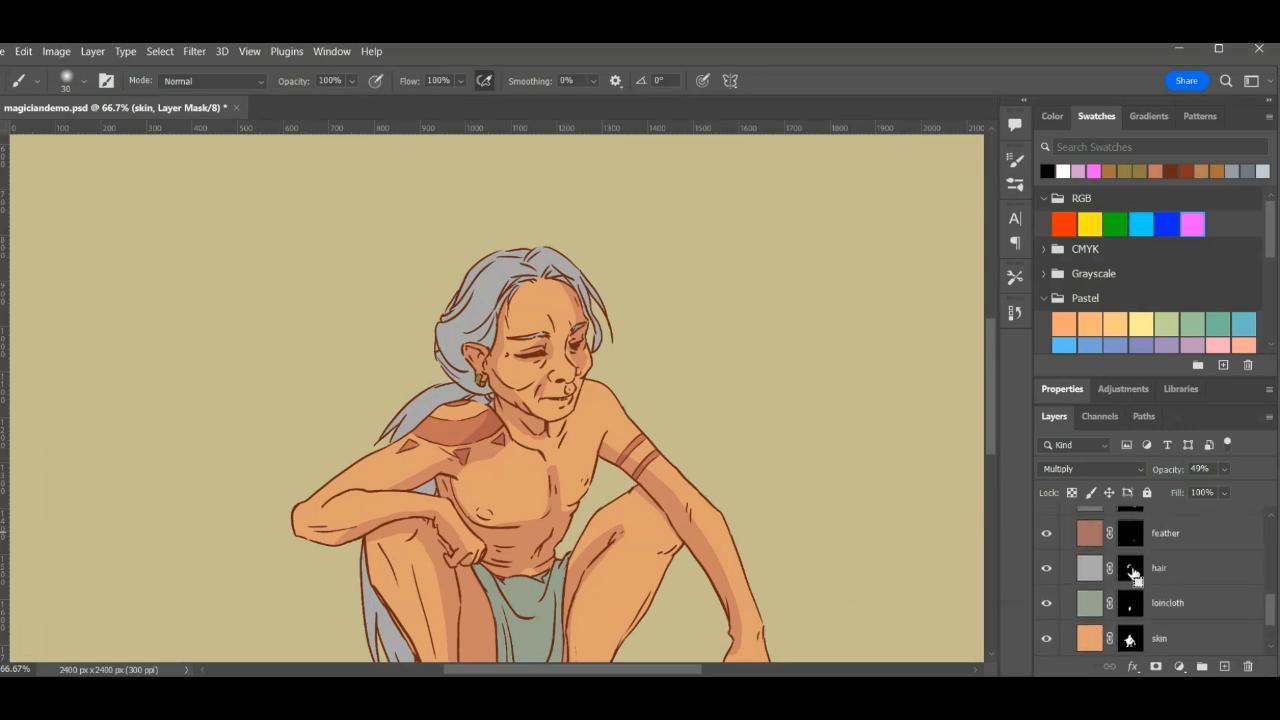
{"action": "left_click", "coordinate": [1131, 570], "text": "ctrl"}
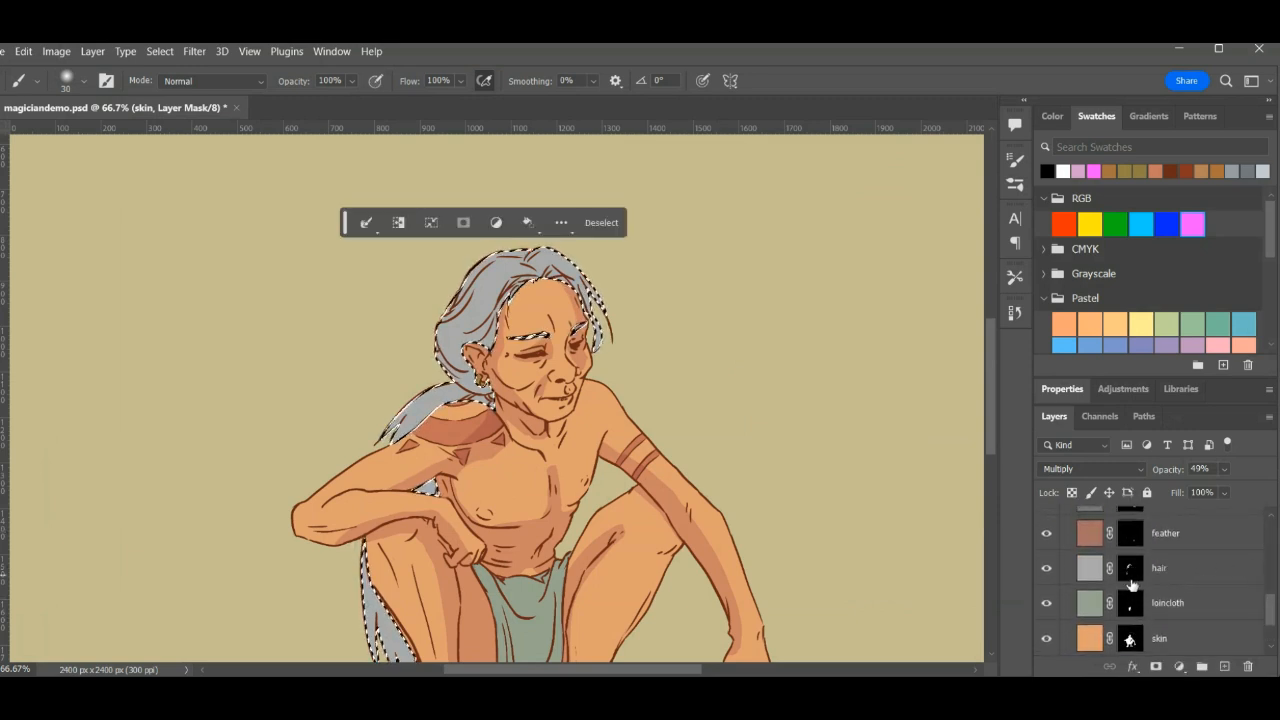
{"action": "key", "text": "ctrl+d"}
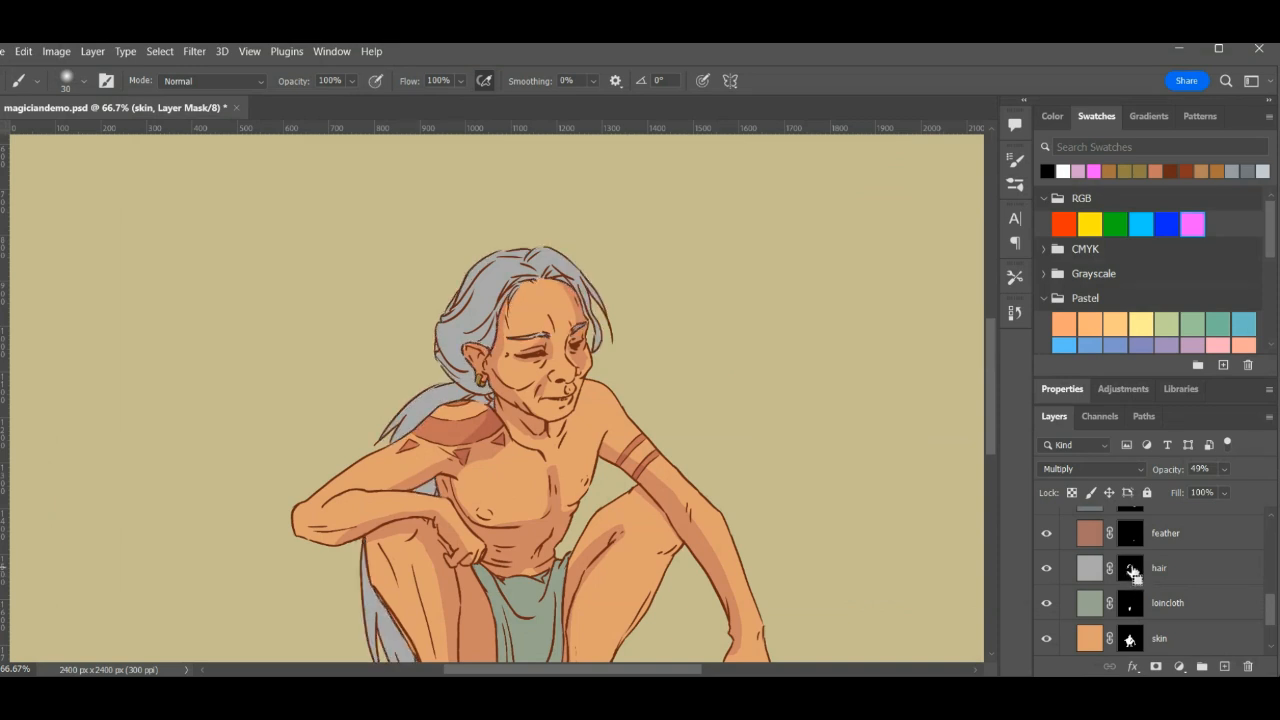
{"action": "left_click", "coordinate": [1133, 572], "text": "ctrl"}
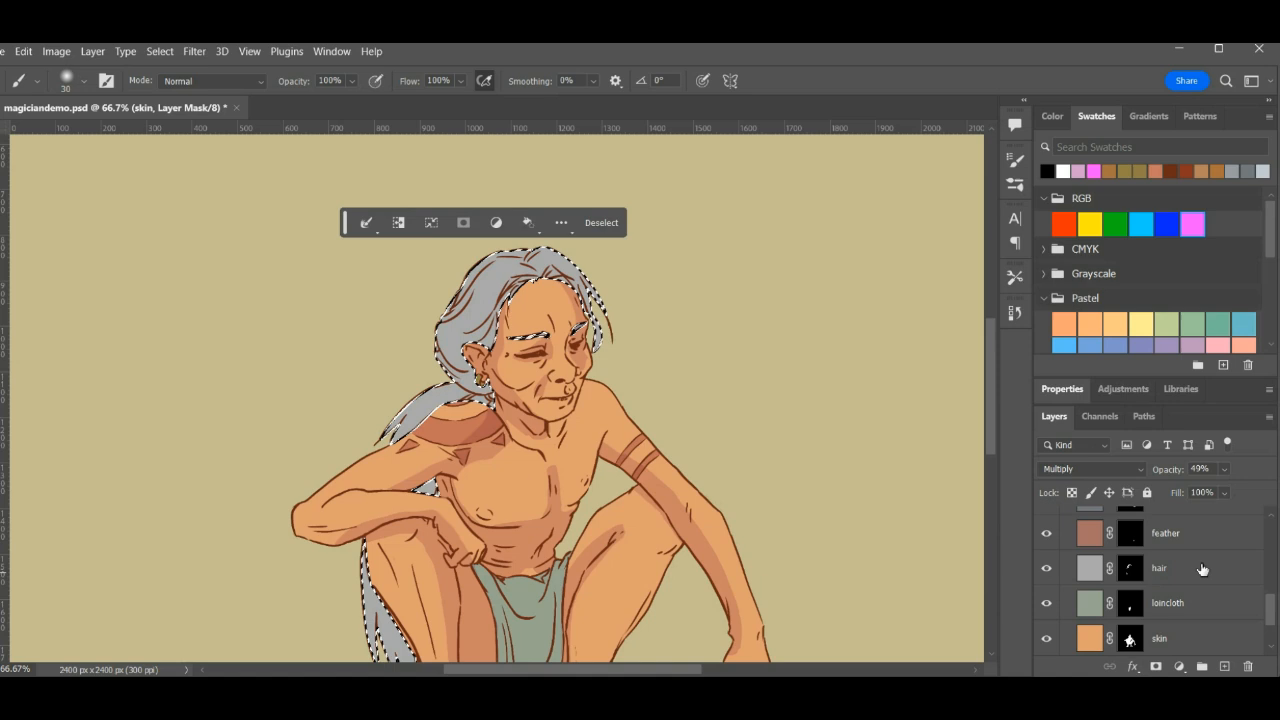
{"action": "scroll", "coordinate": [1274, 618], "scroll_direction": "up", "scroll_amount": 10}
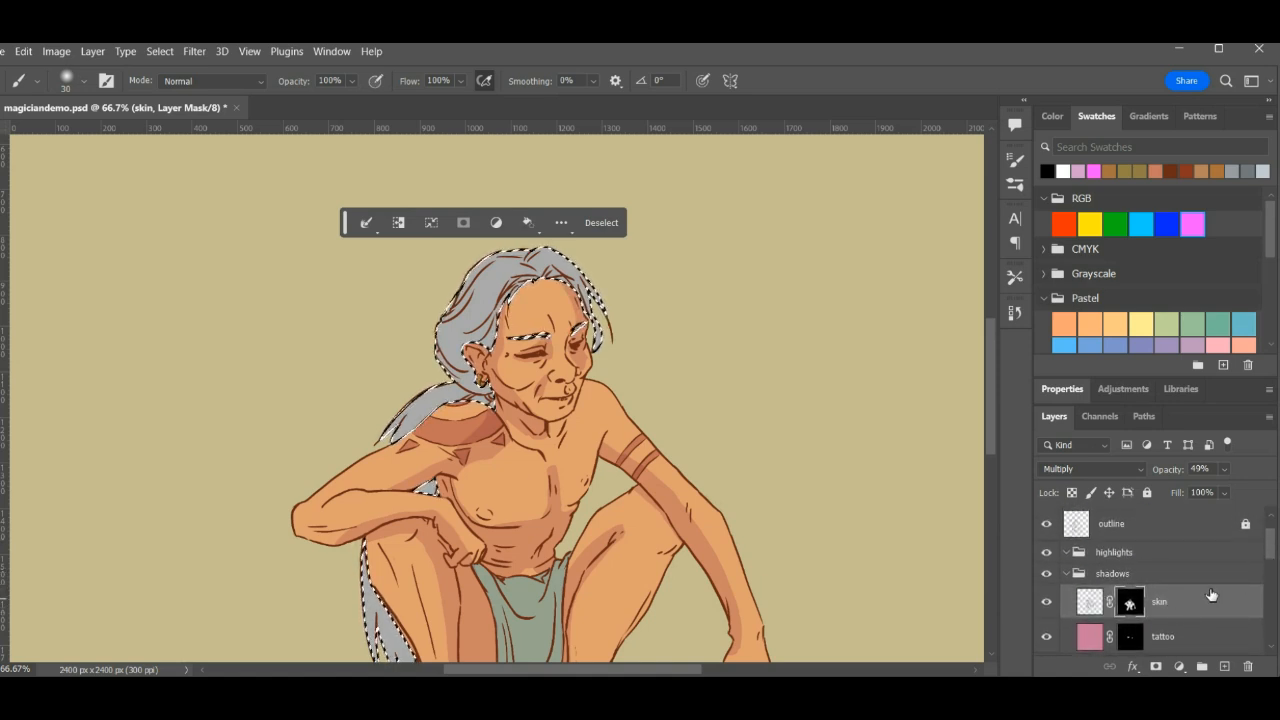
{"action": "scroll", "coordinate": [1274, 546], "scroll_direction": "down", "scroll_amount": 2}
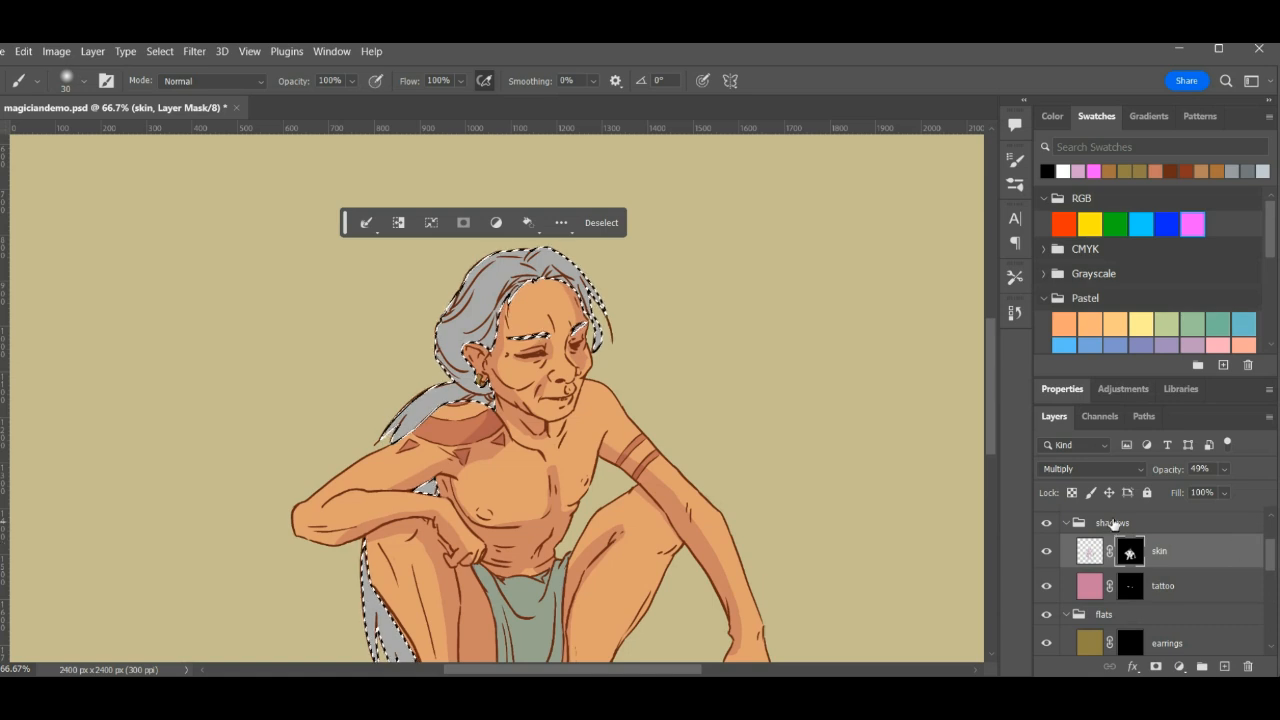
- Add a layer named hair above the skin shadow layer in the shadows group and mask it with the hair selection
{"action": "left_click", "coordinate": [1224, 666]}
{"action": "double_click", "coordinate": [1128, 551]}
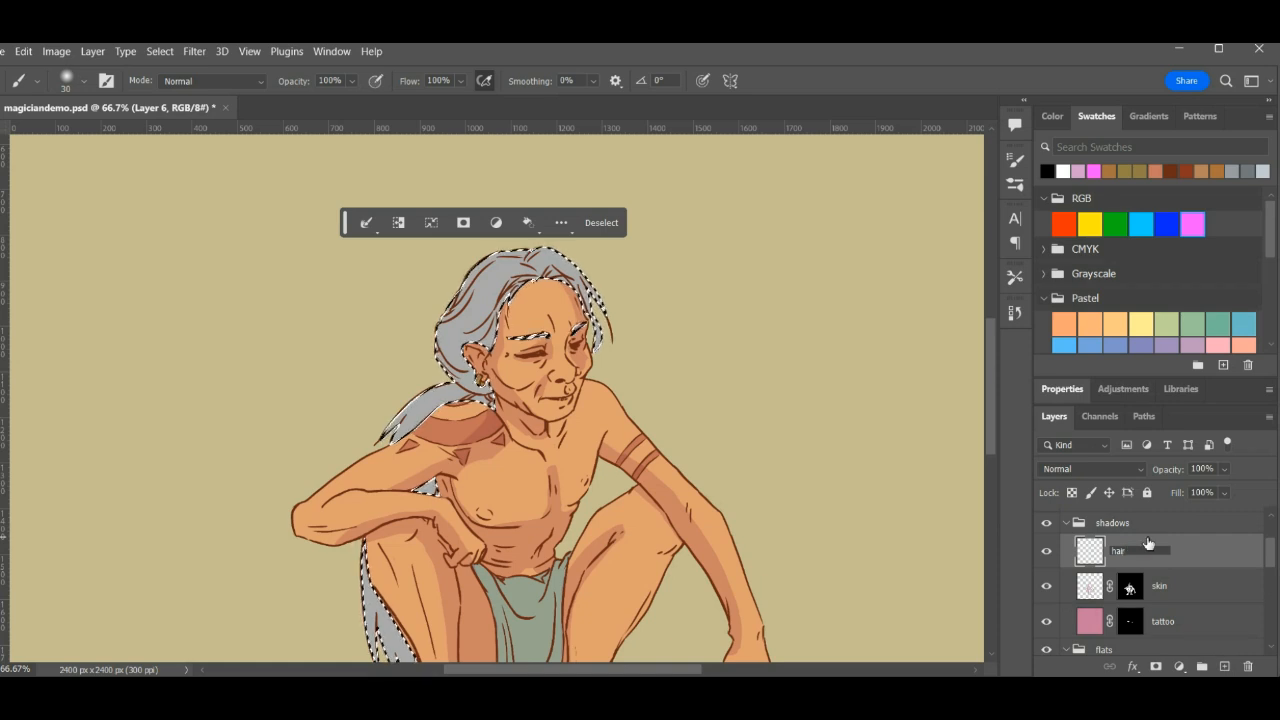
{"action": "type", "text": "hair"}
{"action": "key", "text": "Return"}
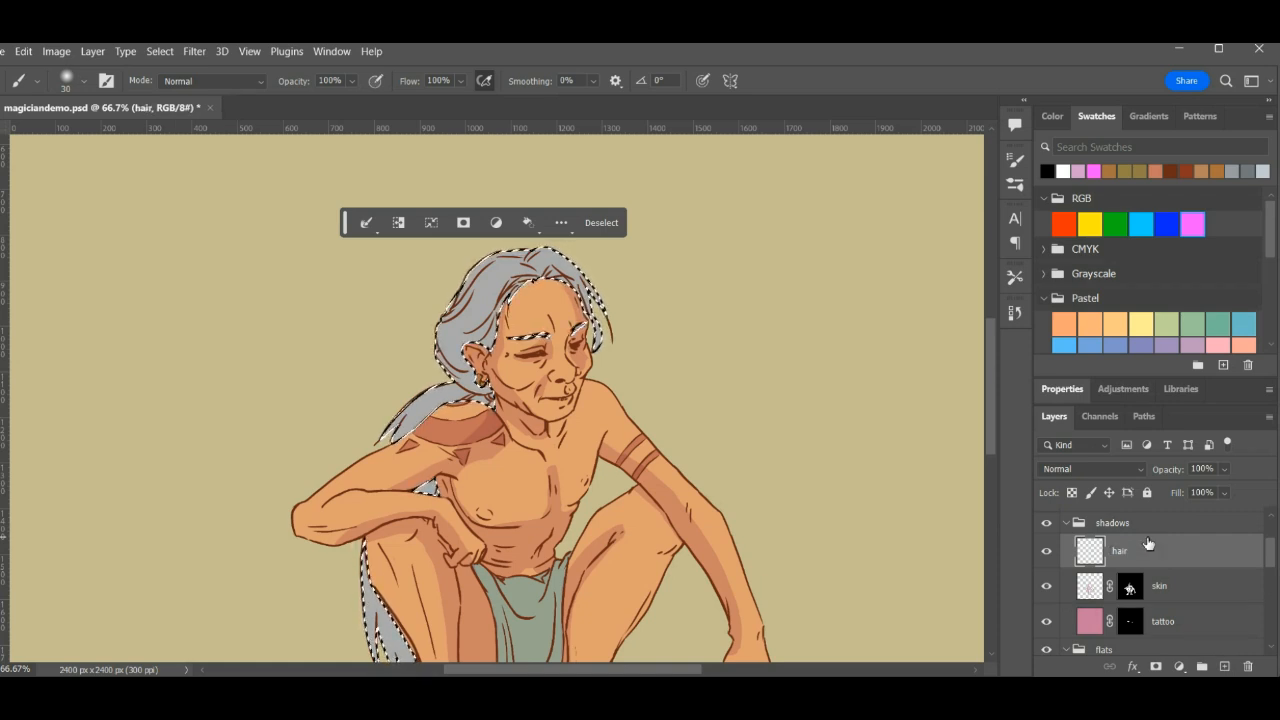
{"action": "left_click", "coordinate": [1156, 667]}
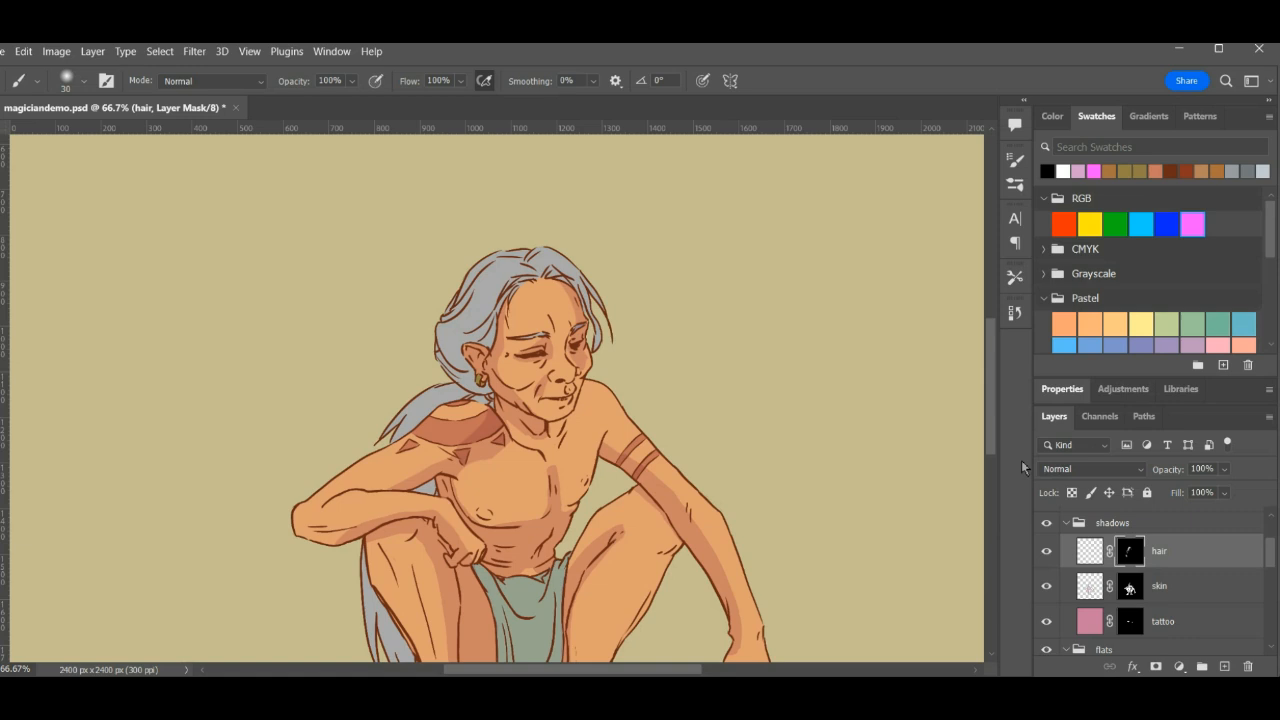
- Make the hair shadow layer's image content active and switch to full screen mode with the Paint Bucket tool
{"action": "left_click_drag", "start_coordinate": [587, 368], "coordinate": [559, 297]}
{"action": "left_click_drag", "start_coordinate": [504, 461], "coordinate": [469, 426]}
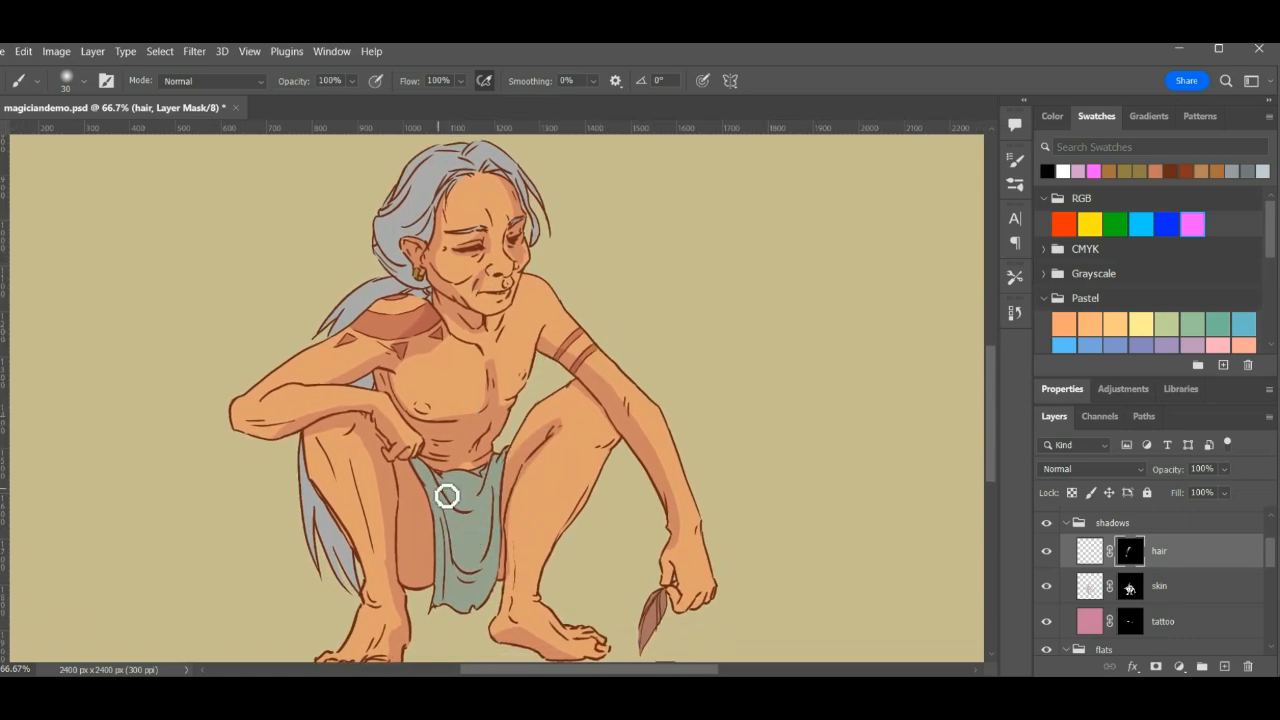
{"action": "left_click", "coordinate": [1091, 586]}
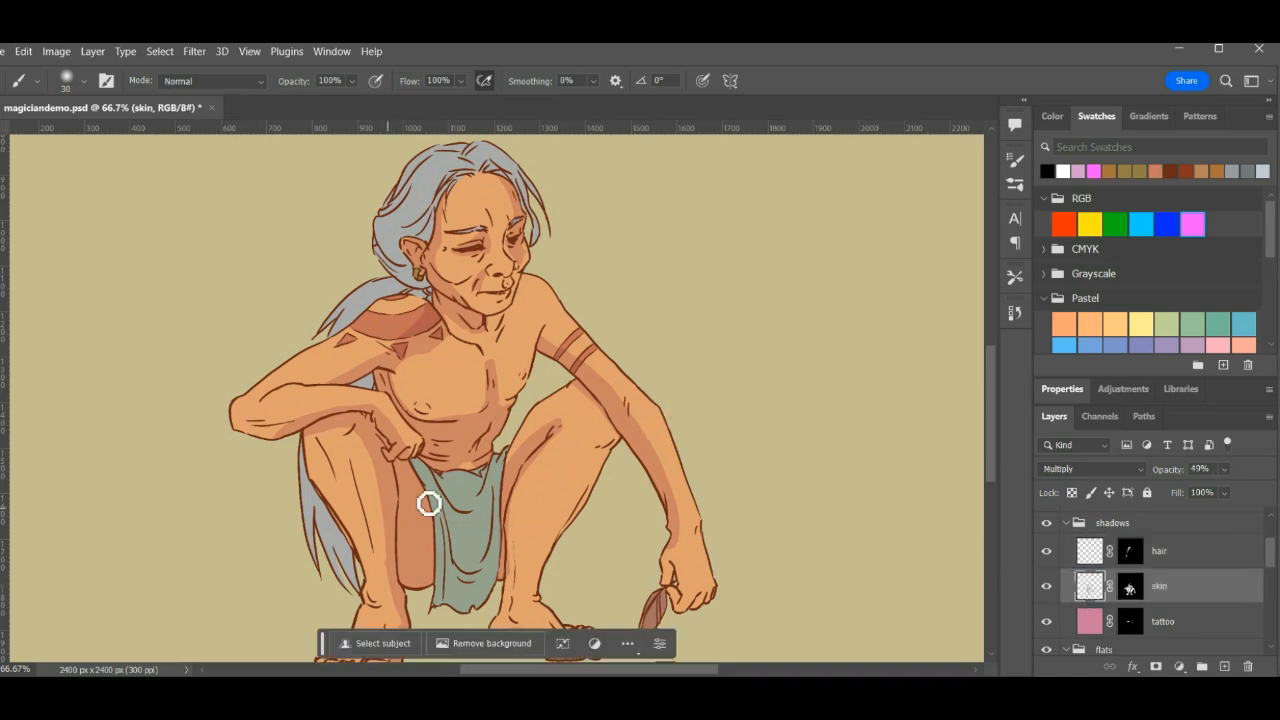
{"action": "left_click_drag", "start_coordinate": [680, 354], "coordinate": [696, 432]}
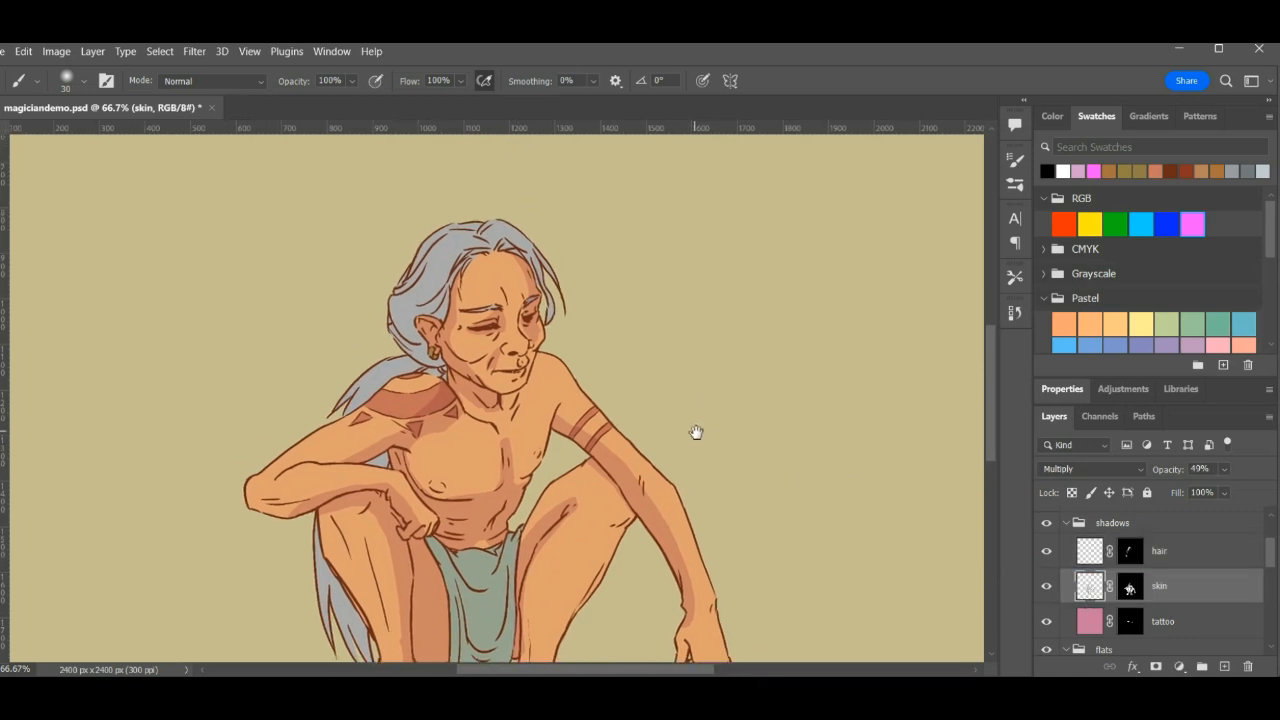
{"action": "left_click", "coordinate": [1094, 552]}
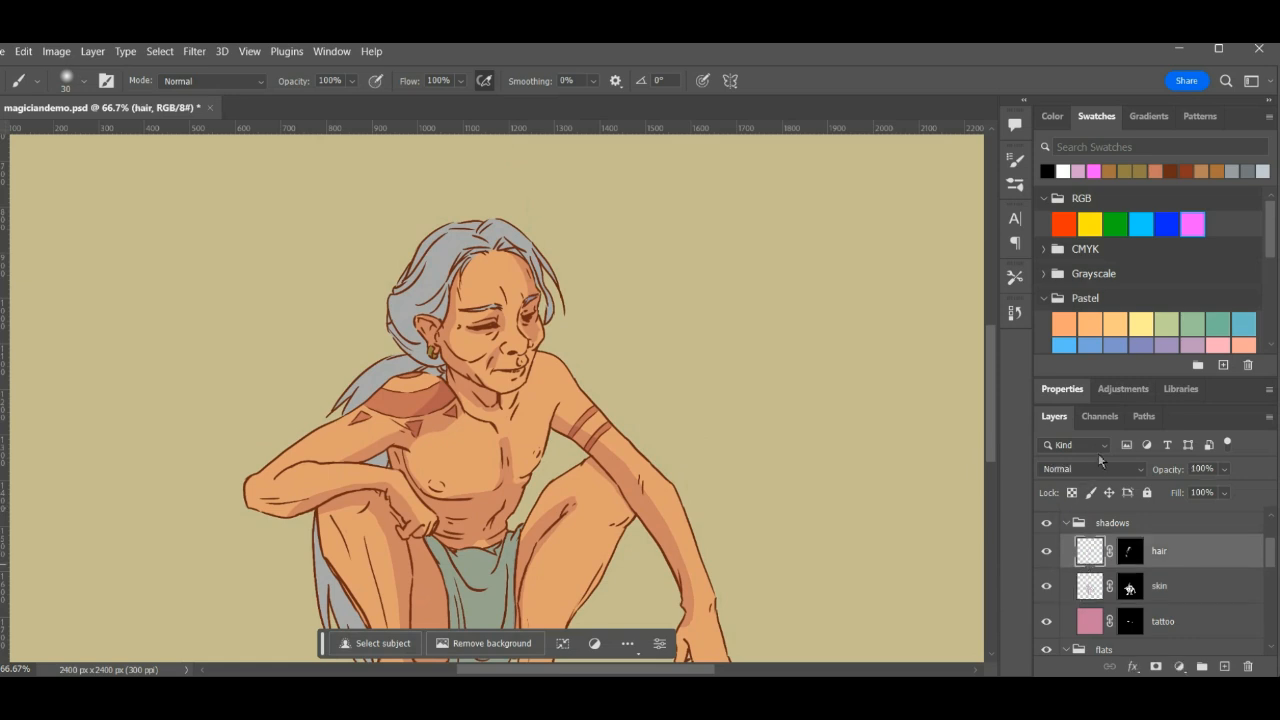
{"action": "key", "text": "f"}
{"action": "key", "text": "f"}
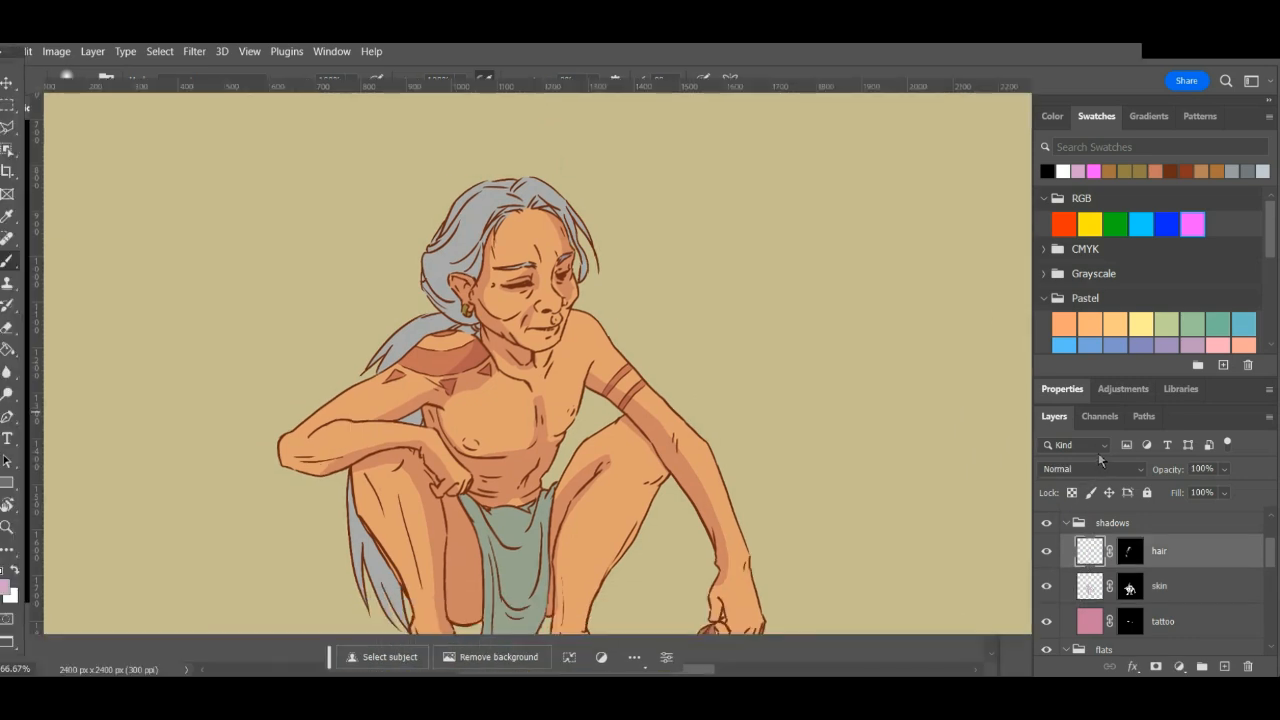
{"action": "key", "text": "g"}
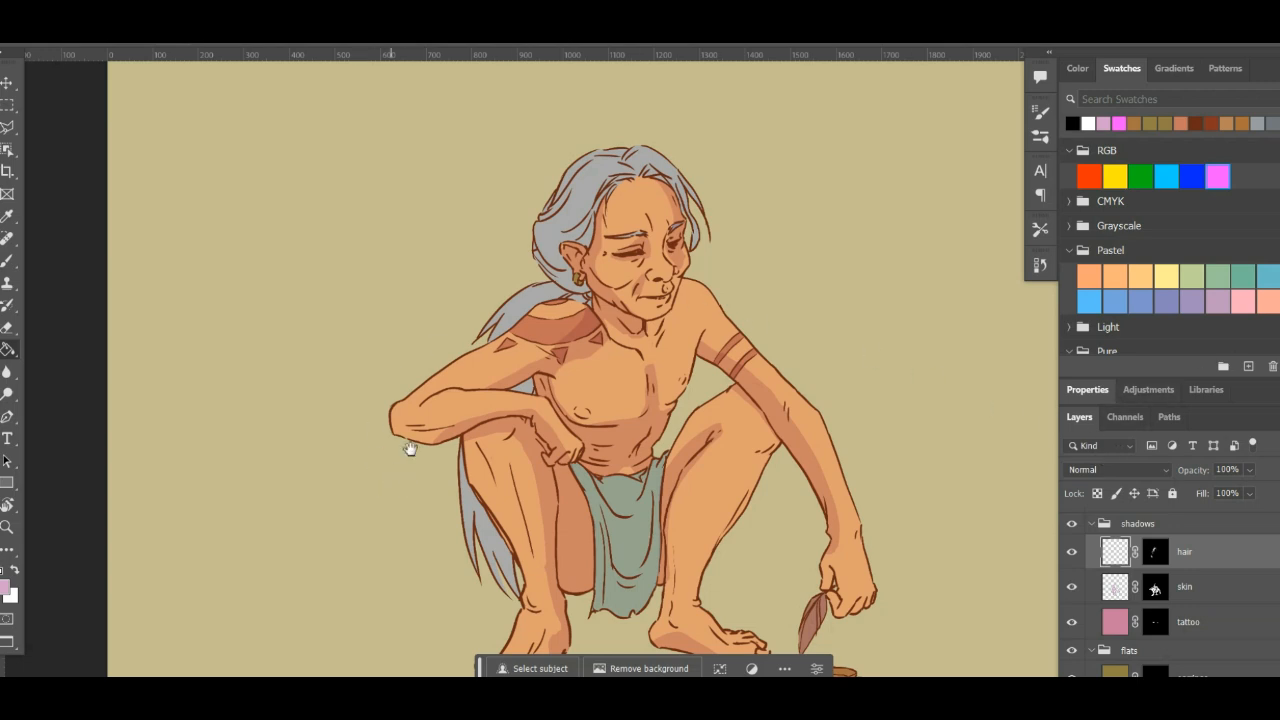
{"action": "left_click_drag", "start_coordinate": [410, 448], "coordinate": [371, 530]}
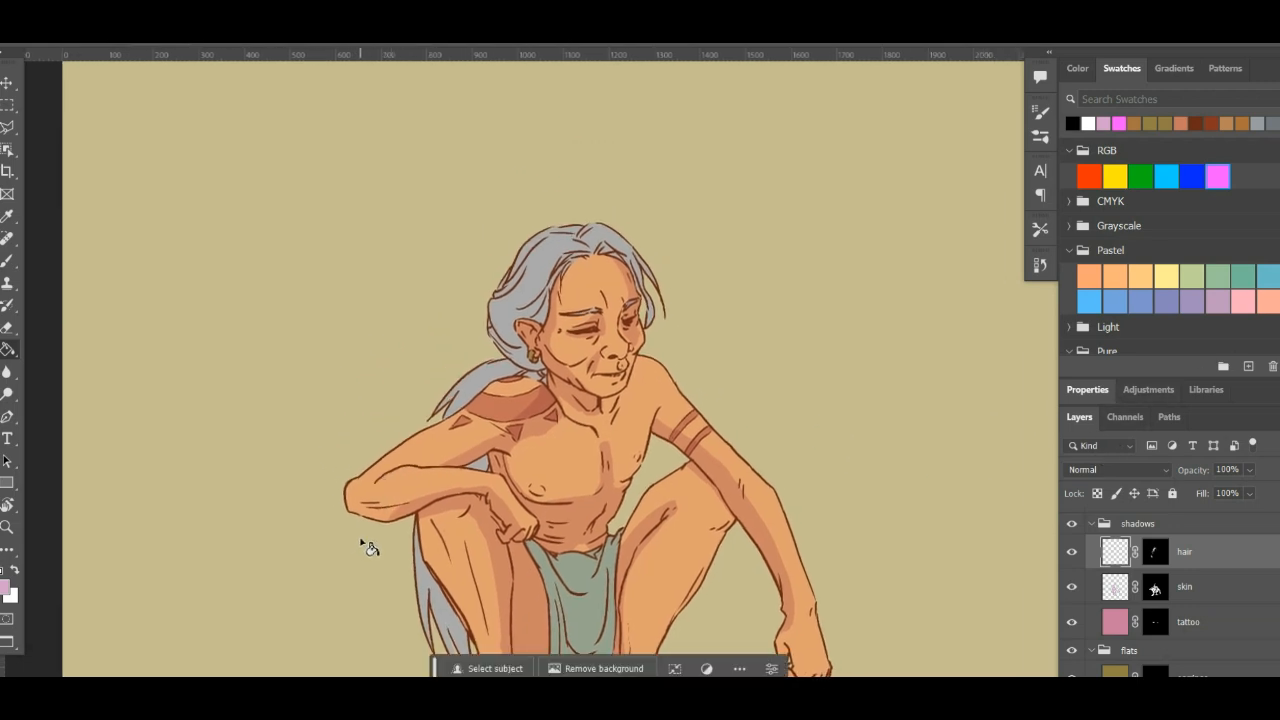
{"action": "left_click_drag", "start_coordinate": [415, 467], "coordinate": [403, 388]}
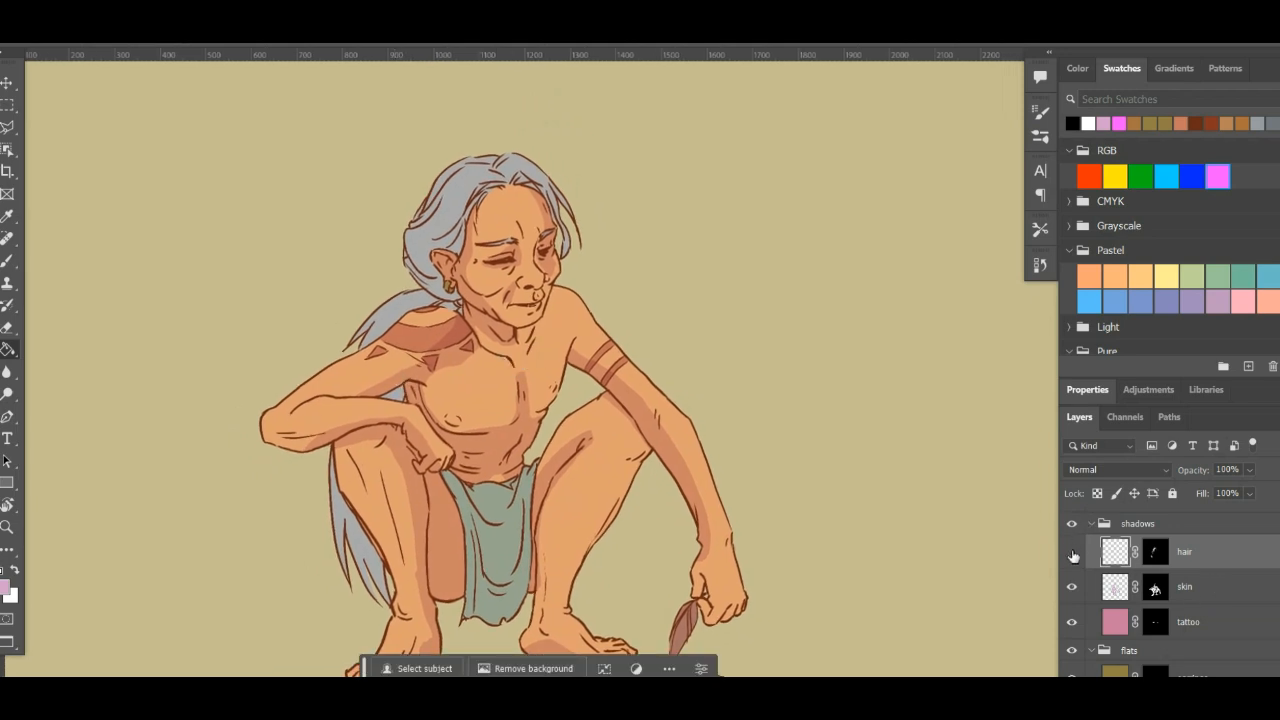
- Hide the hair shadow layer and load the mask of the skin flat colour layer as a selection
{"action": "left_click", "coordinate": [1072, 553]}
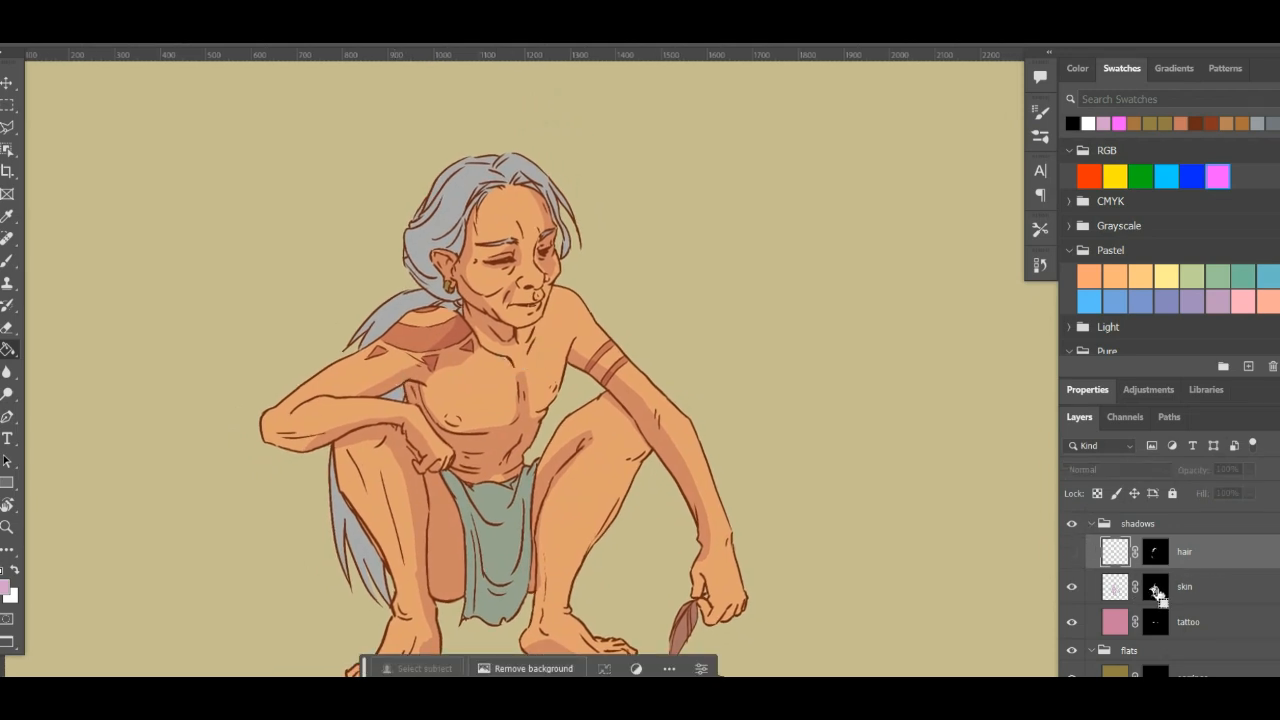
{"action": "left_click", "coordinate": [1156, 590], "text": "ctrl"}
{"action": "key", "text": "ctrl+d"}
{"action": "scroll", "coordinate": [1158, 600], "scroll_direction": "down", "scroll_amount": 5}
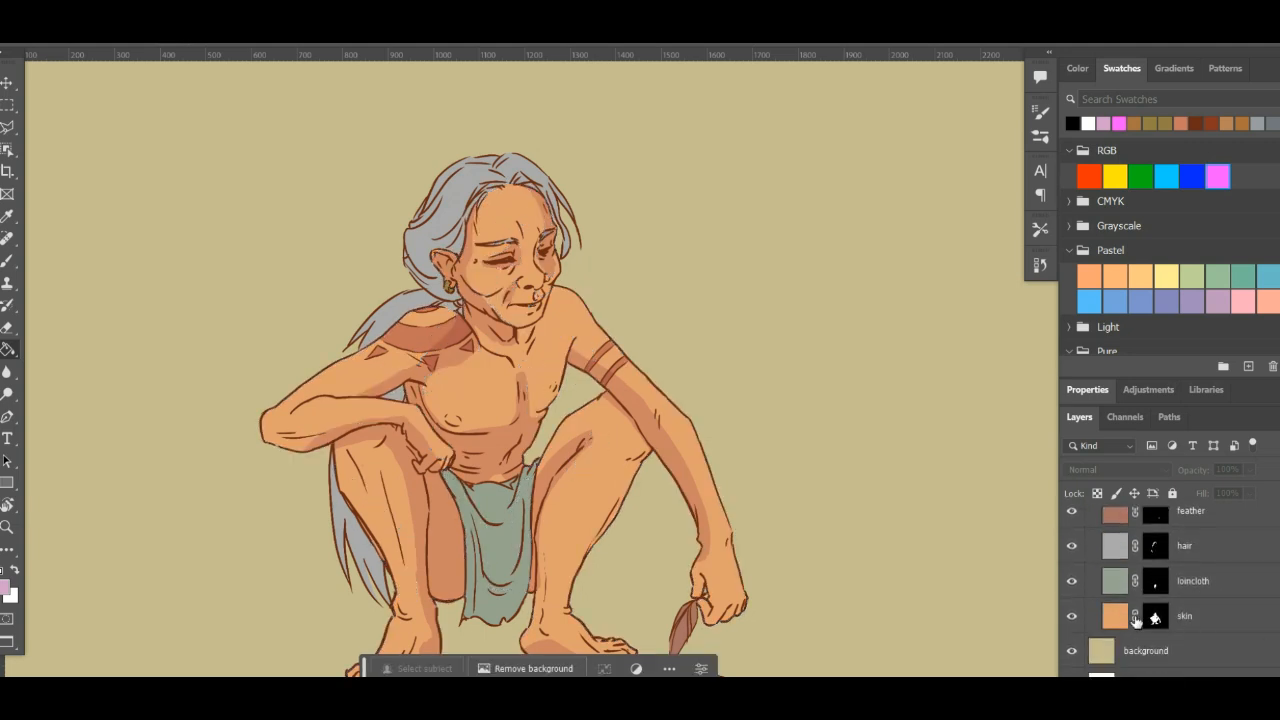
{"action": "left_click", "coordinate": [1156, 618], "text": "ctrl"}
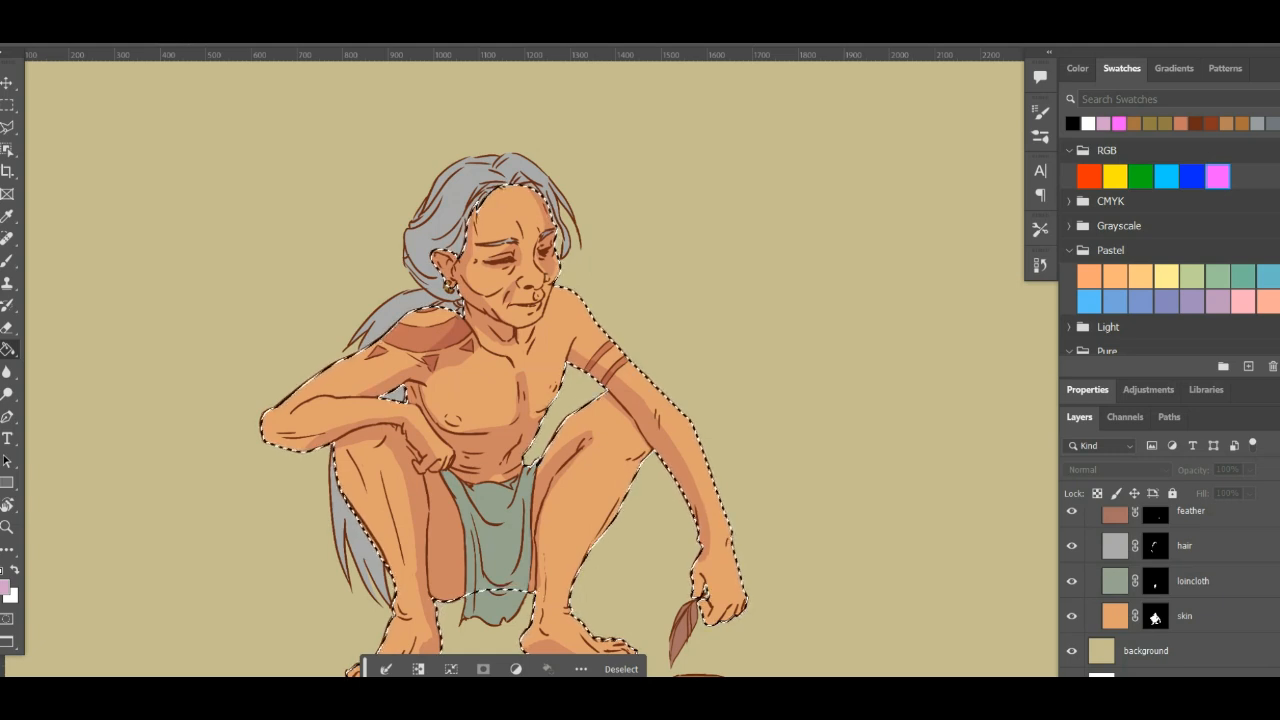
- Hide the skin shadow layer in the shadows group
{"action": "scroll", "coordinate": [1160, 580], "scroll_direction": "up", "scroll_amount": 5}
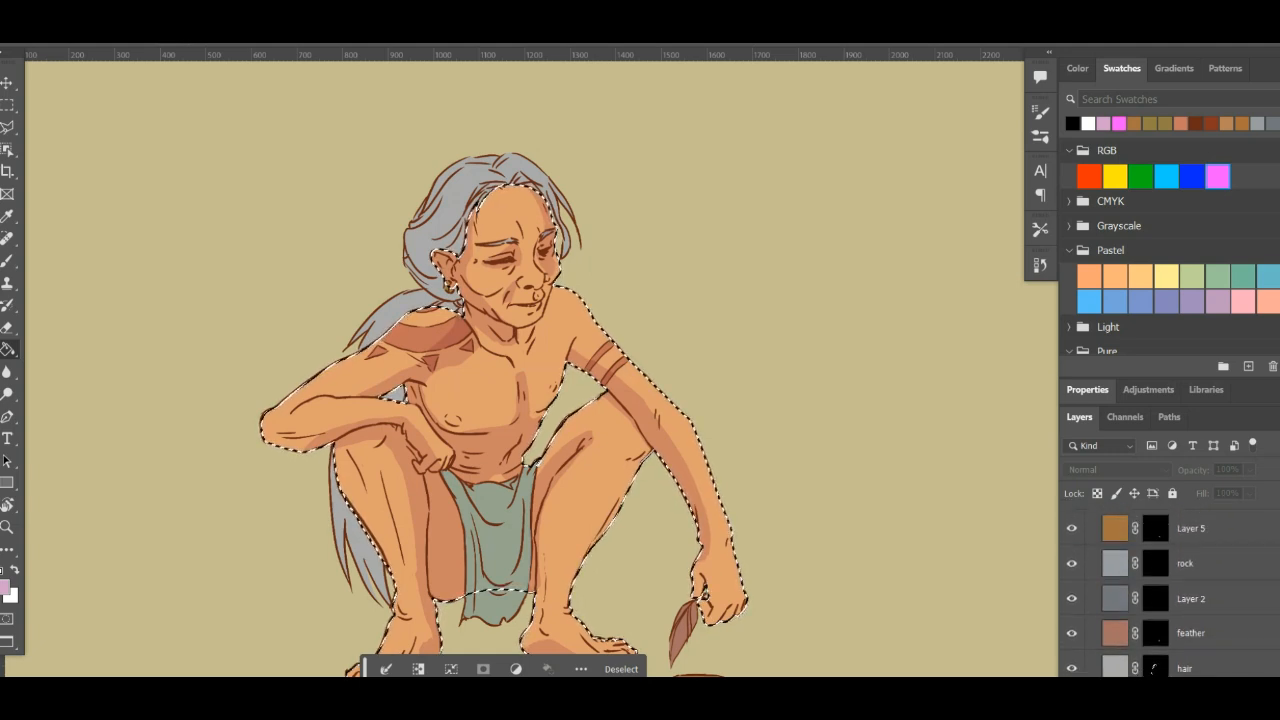
{"action": "scroll", "coordinate": [1141, 591], "scroll_direction": "up", "scroll_amount": 1}
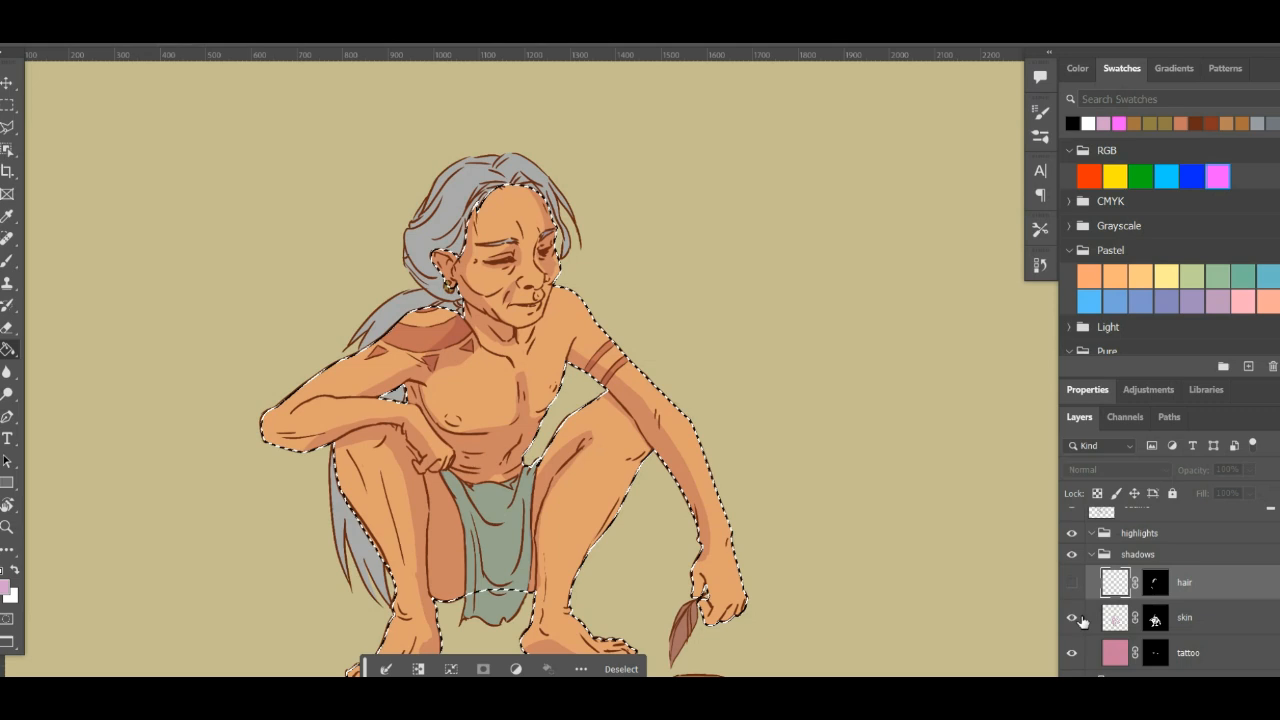
{"action": "left_click", "coordinate": [1072, 619]}
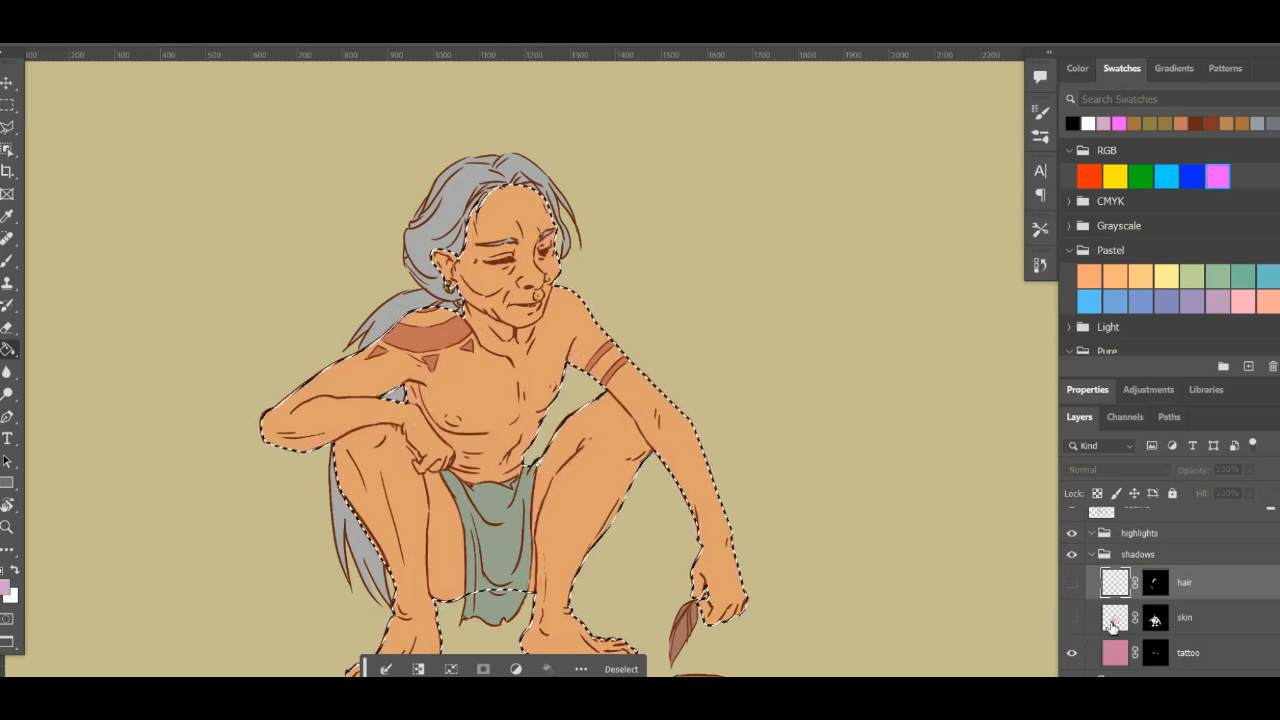
- Add a layer named skin2 directly above the skin shadow layer and mask it with the skin selection
{"action": "left_click", "coordinate": [1195, 627]}
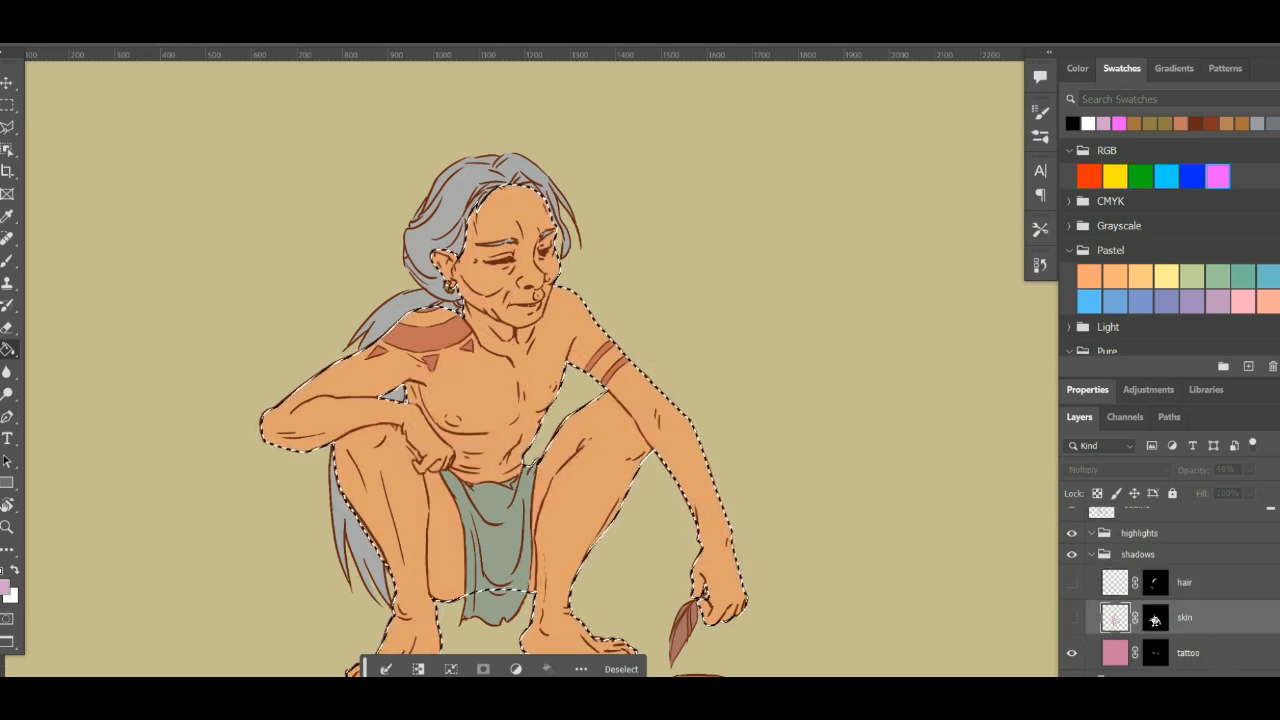
{"action": "key", "text": "ctrl+shift+alt+n"}
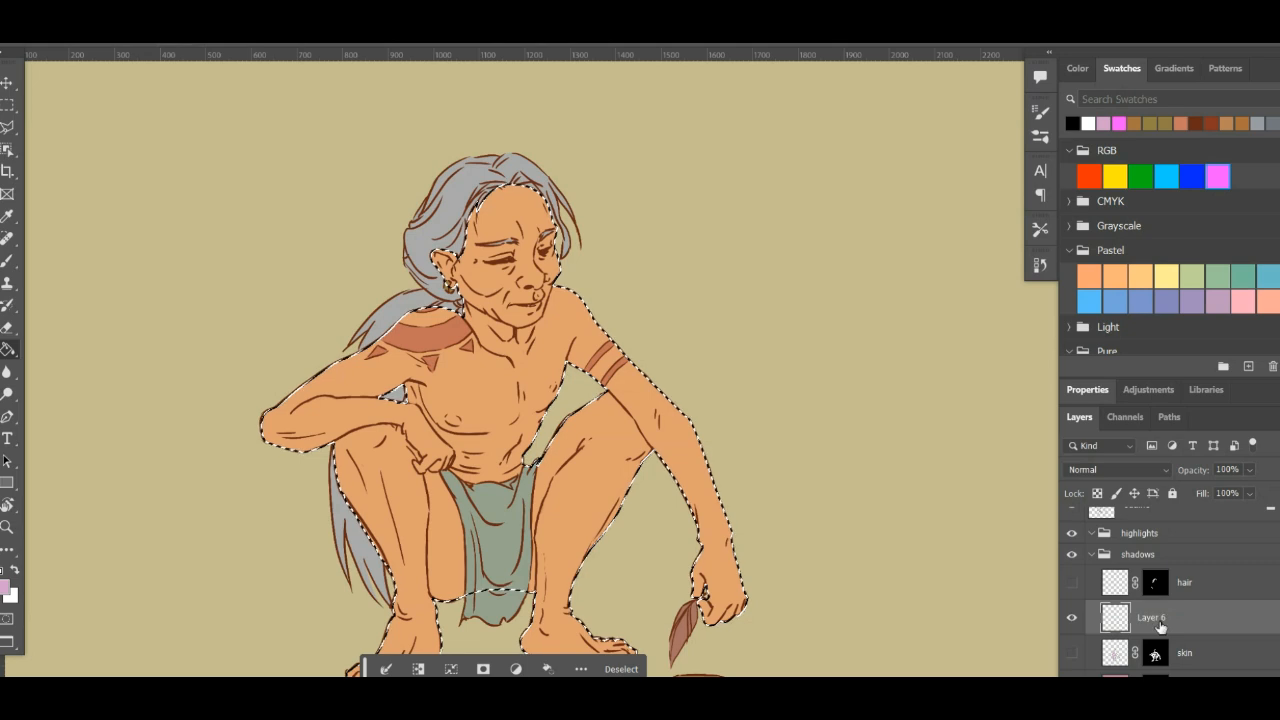
{"action": "double_click", "coordinate": [1152, 618]}
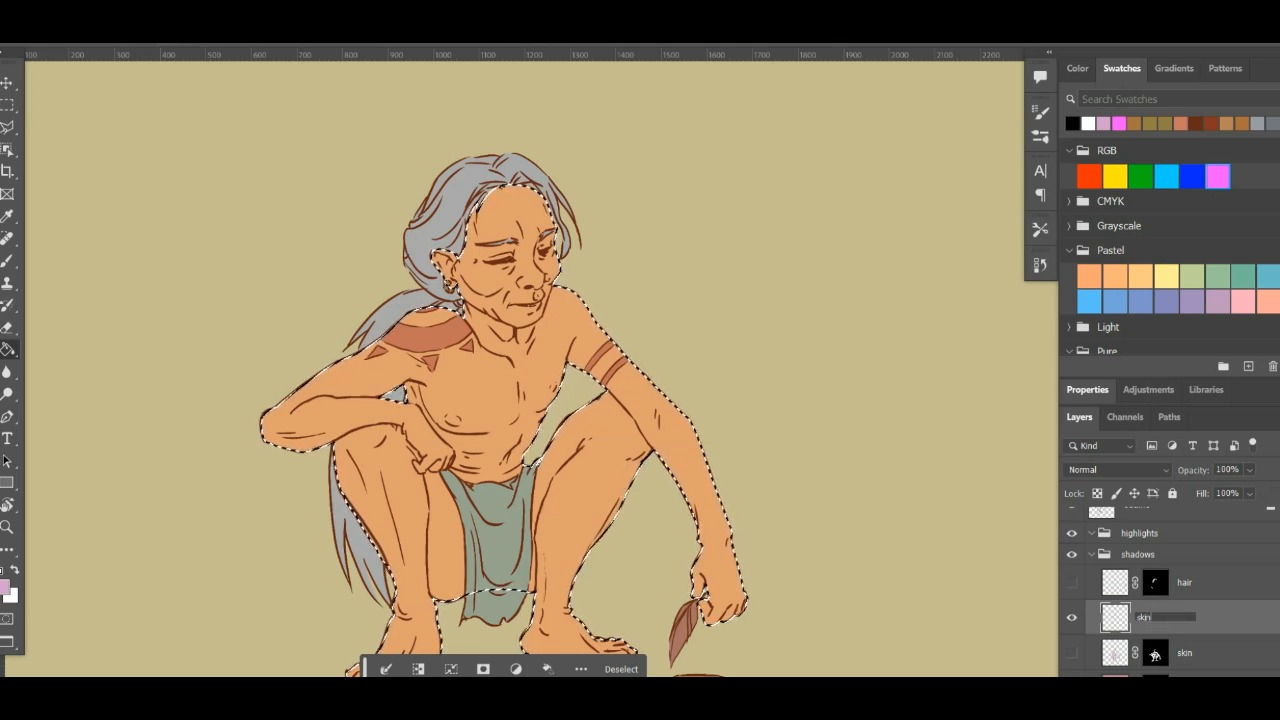
{"action": "key", "text": "Return"}
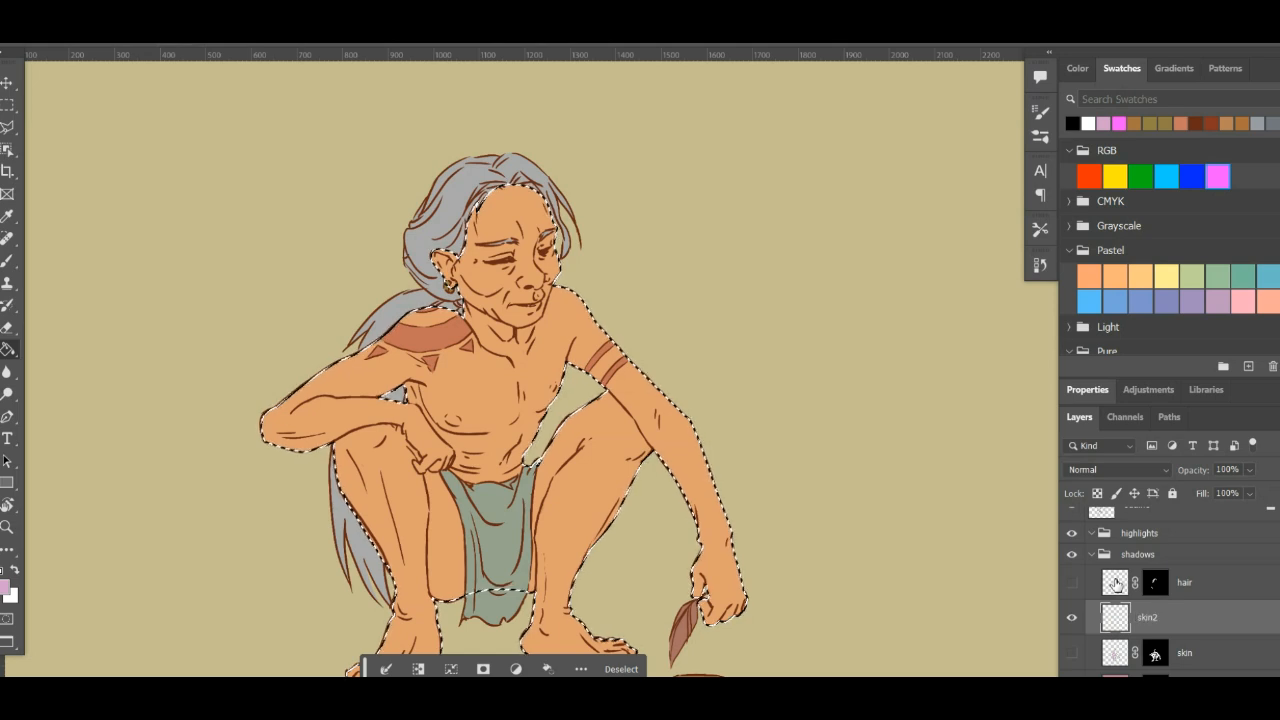
{"action": "left_click_drag", "start_coordinate": [1155, 655], "coordinate": [1155, 620]}
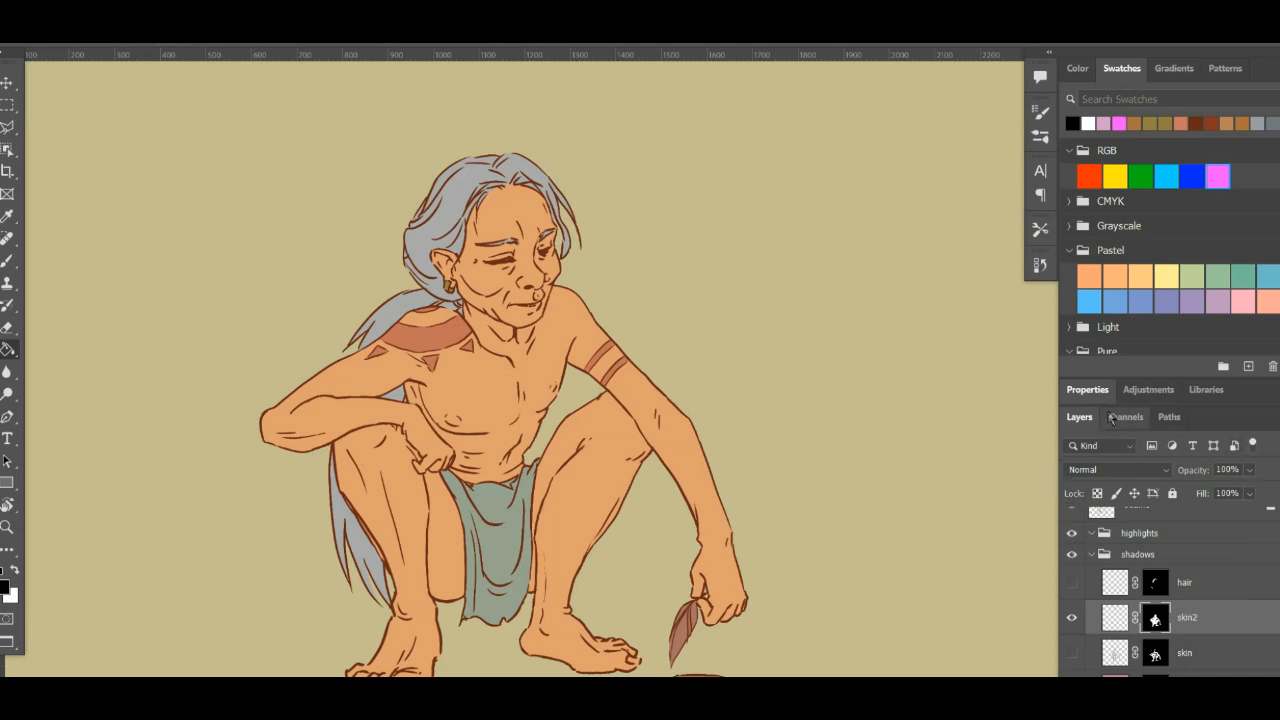
- Switch from the Paint Bucket to the Gradient tool with the skin2 layer's mask active
{"action": "left_click", "coordinate": [8, 350]}
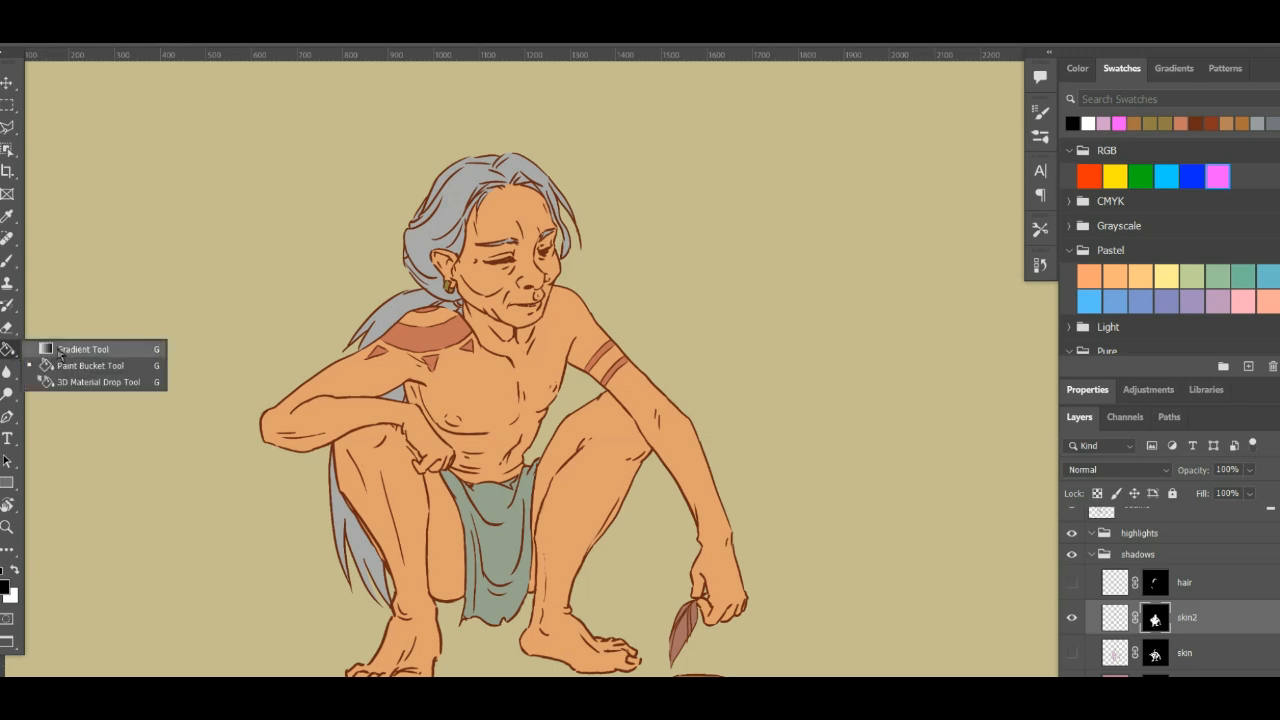
{"action": "left_click", "coordinate": [60, 350]}
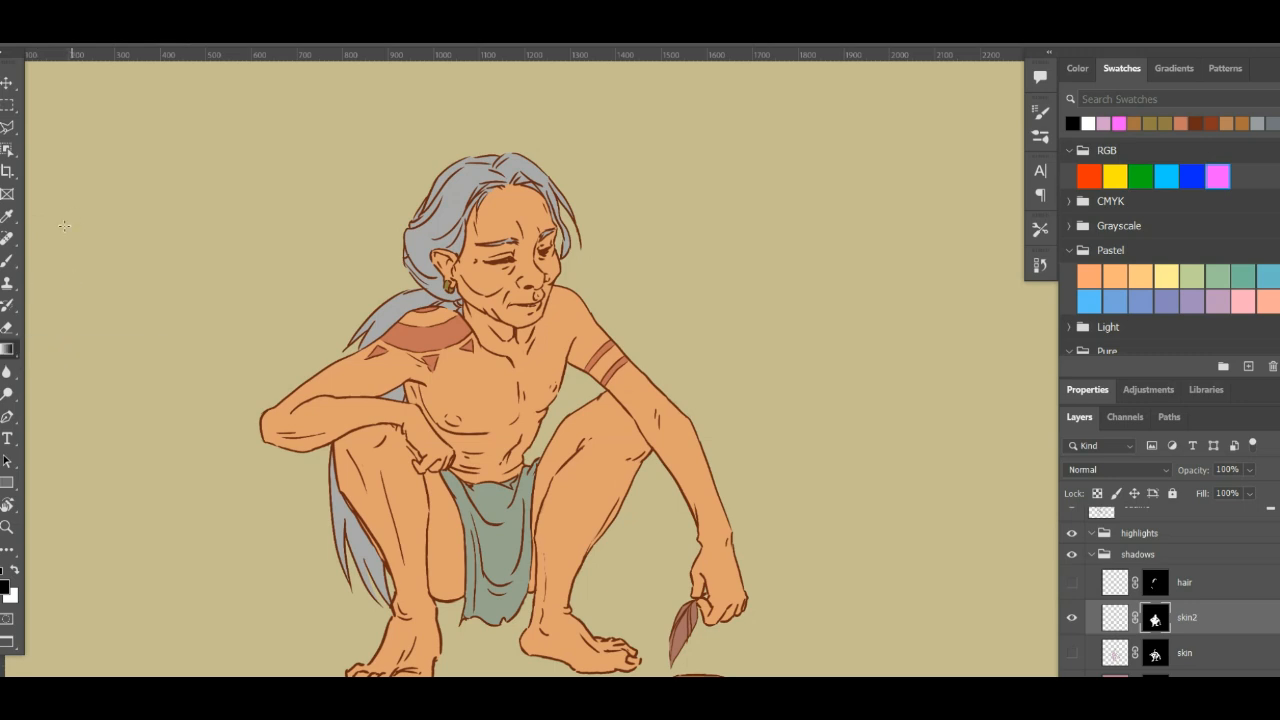
{"action": "left_click", "coordinate": [13, 352]}
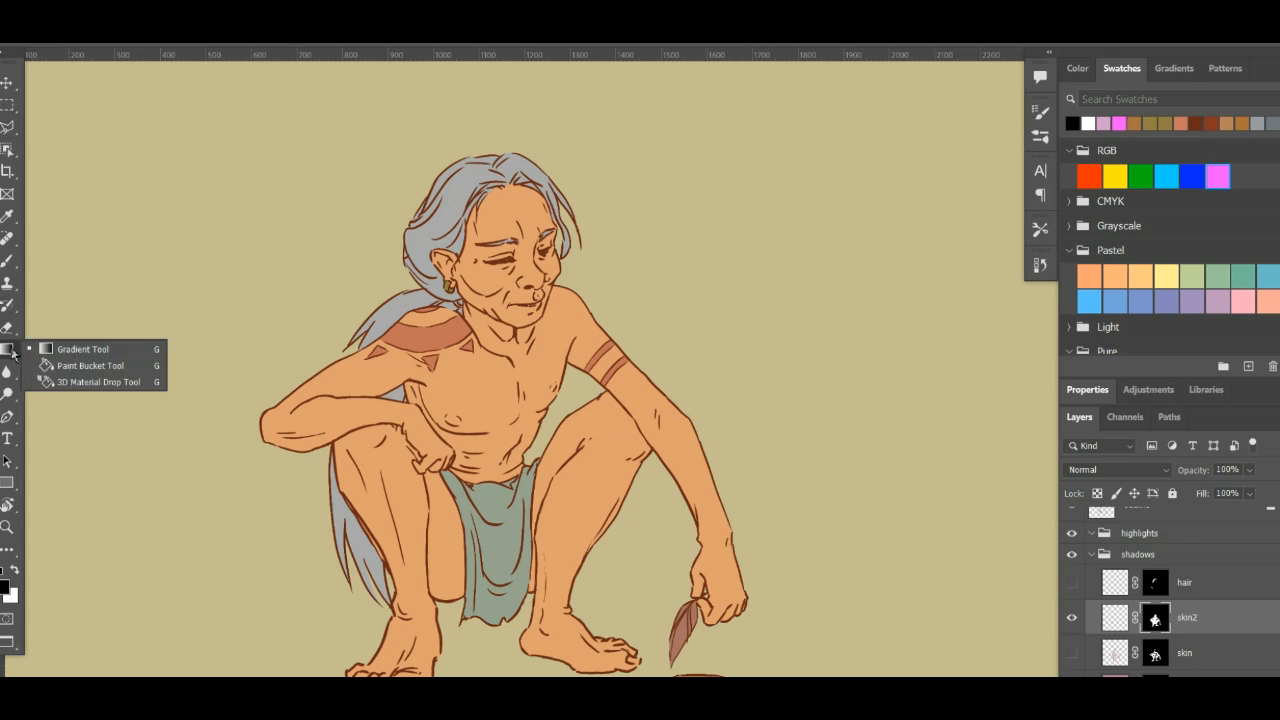
{"action": "left_click", "coordinate": [75, 352]}
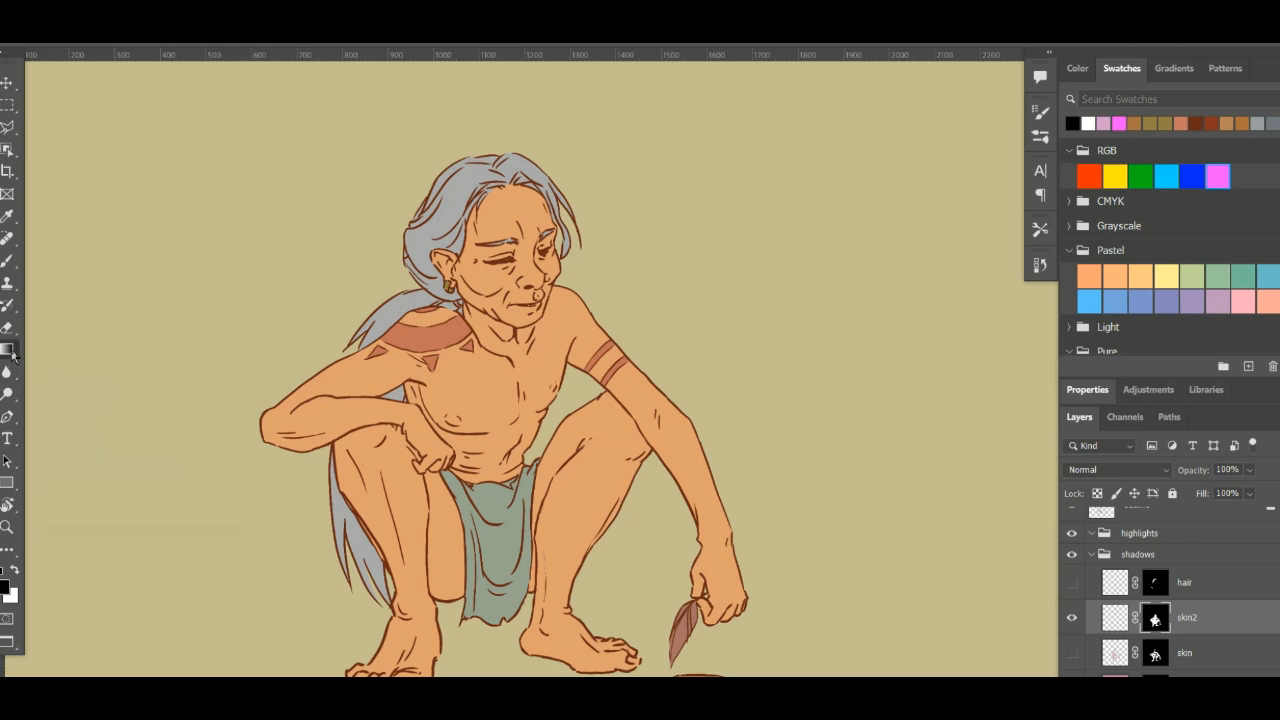
{"action": "key", "text": "shift+g"}
{"action": "key", "text": "shift+g"}
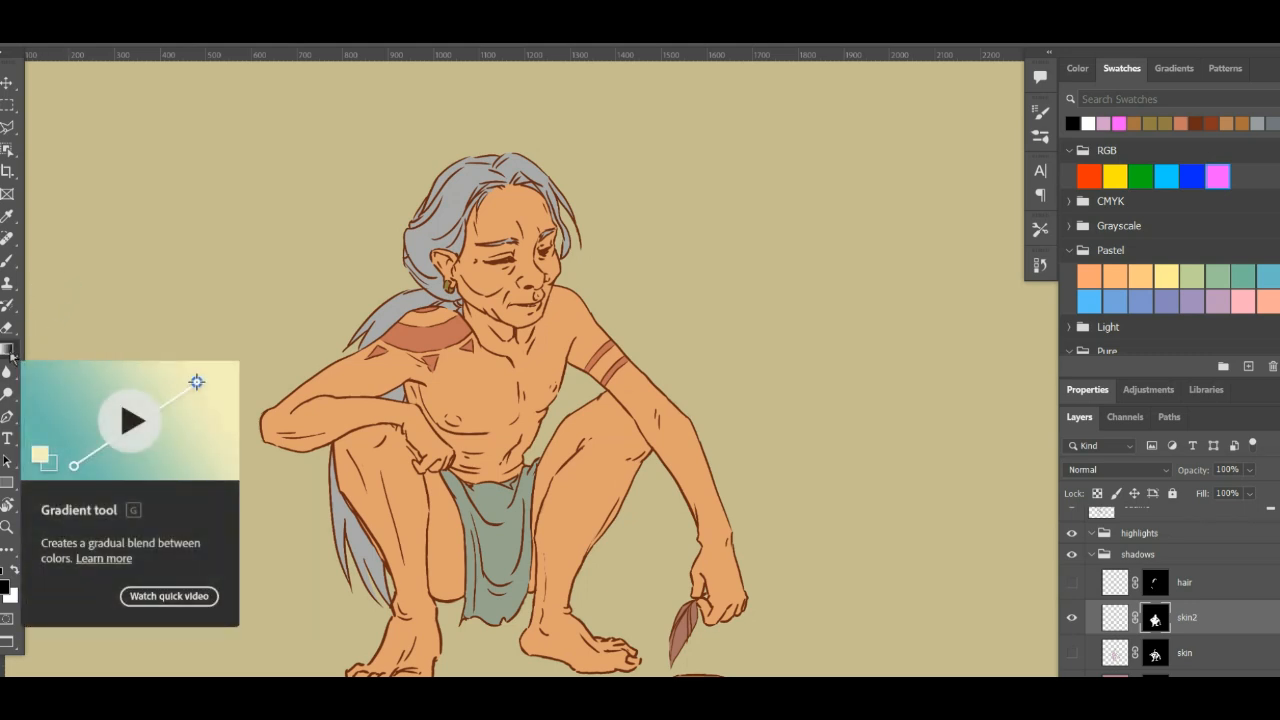
{"action": "left_click", "coordinate": [12, 357]}
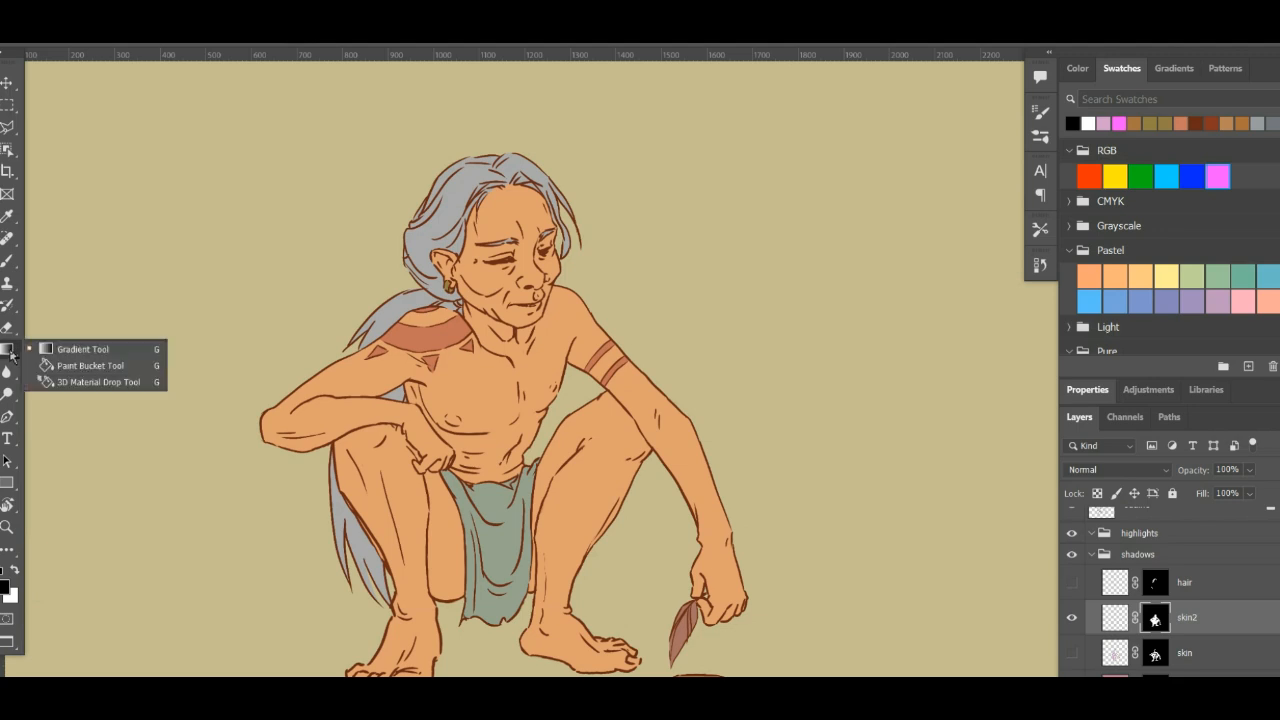
{"action": "left_click", "coordinate": [72, 352]}
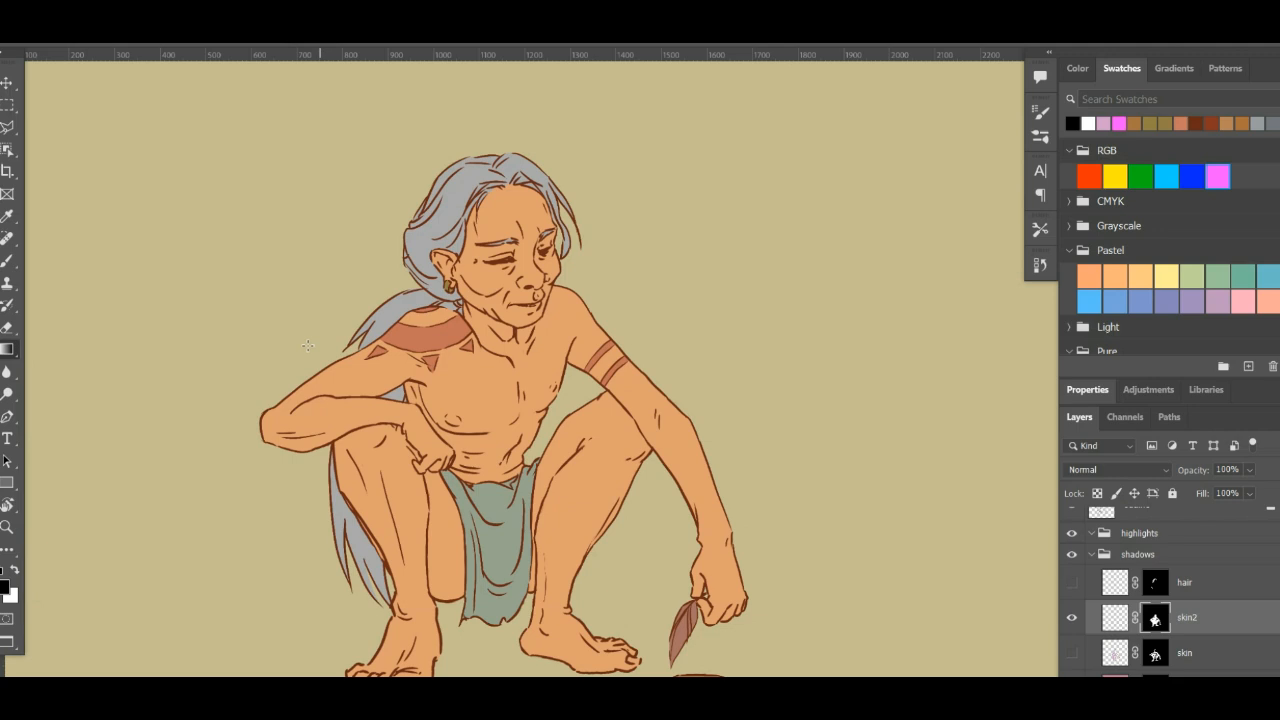
{"action": "left_click", "coordinate": [120, 33]}
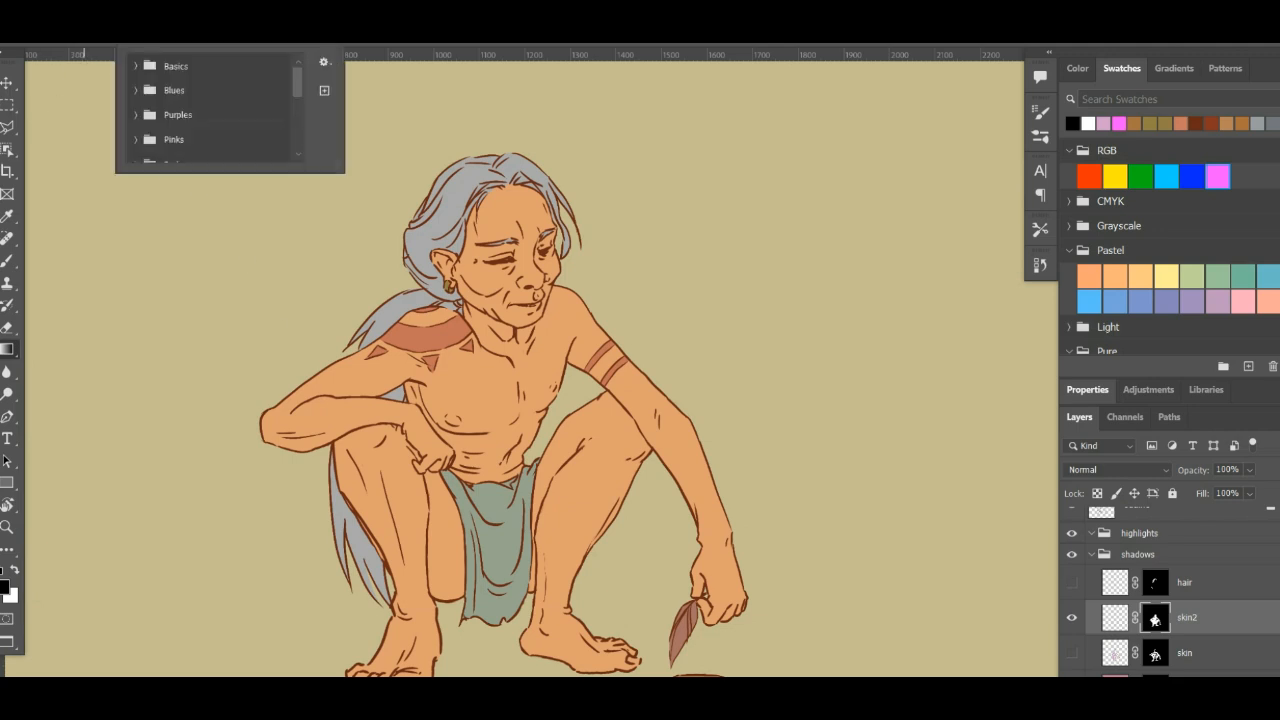
{"action": "left_click", "coordinate": [135, 33]}
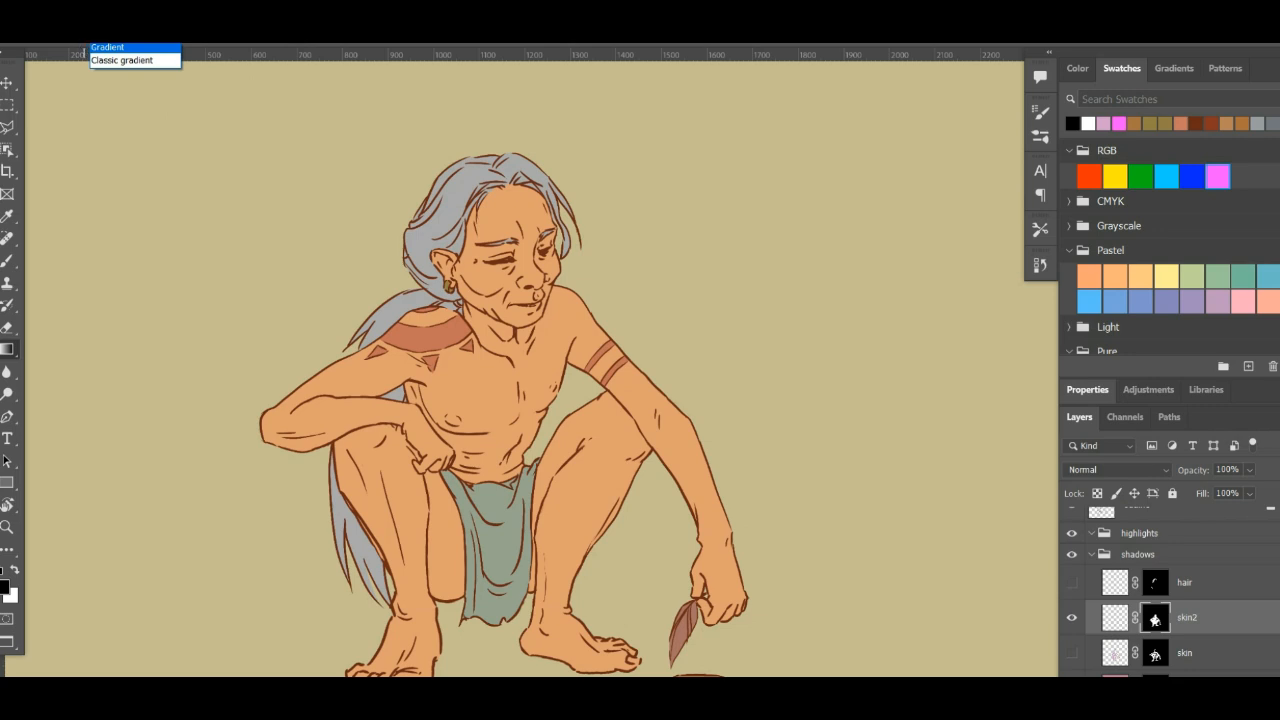
{"action": "left_click", "coordinate": [52, 33]}
{"action": "left_click", "coordinate": [52, 33]}
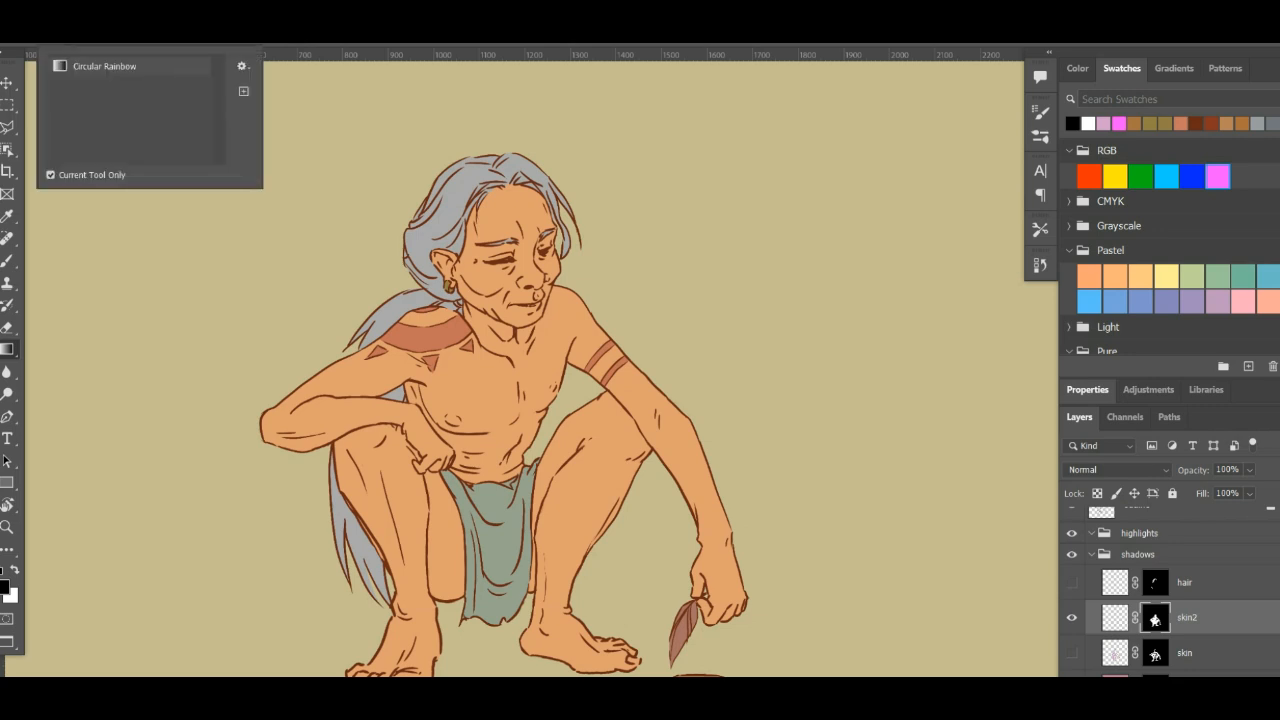
{"action": "left_click", "coordinate": [795, 399]}
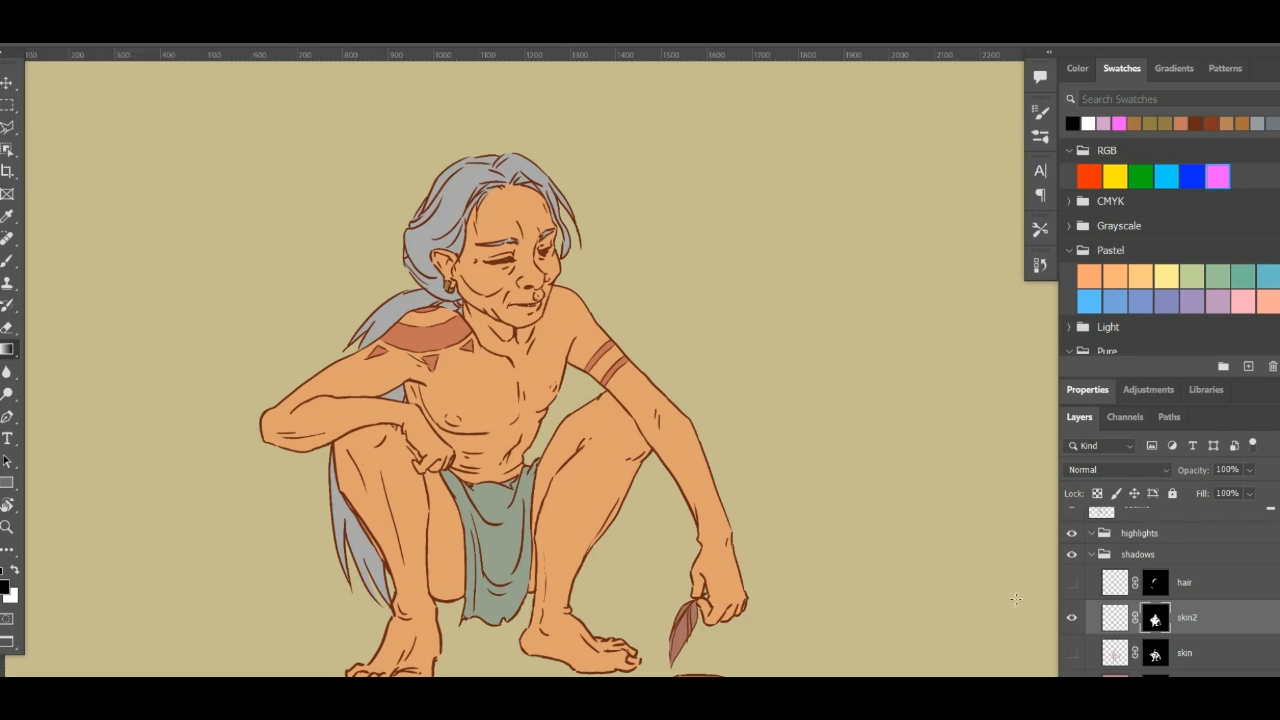
- Make the skin2 layer's content active instead of its mask and confirm #cc8ecc as the foreground color
{"action": "left_click", "coordinate": [1115, 625]}
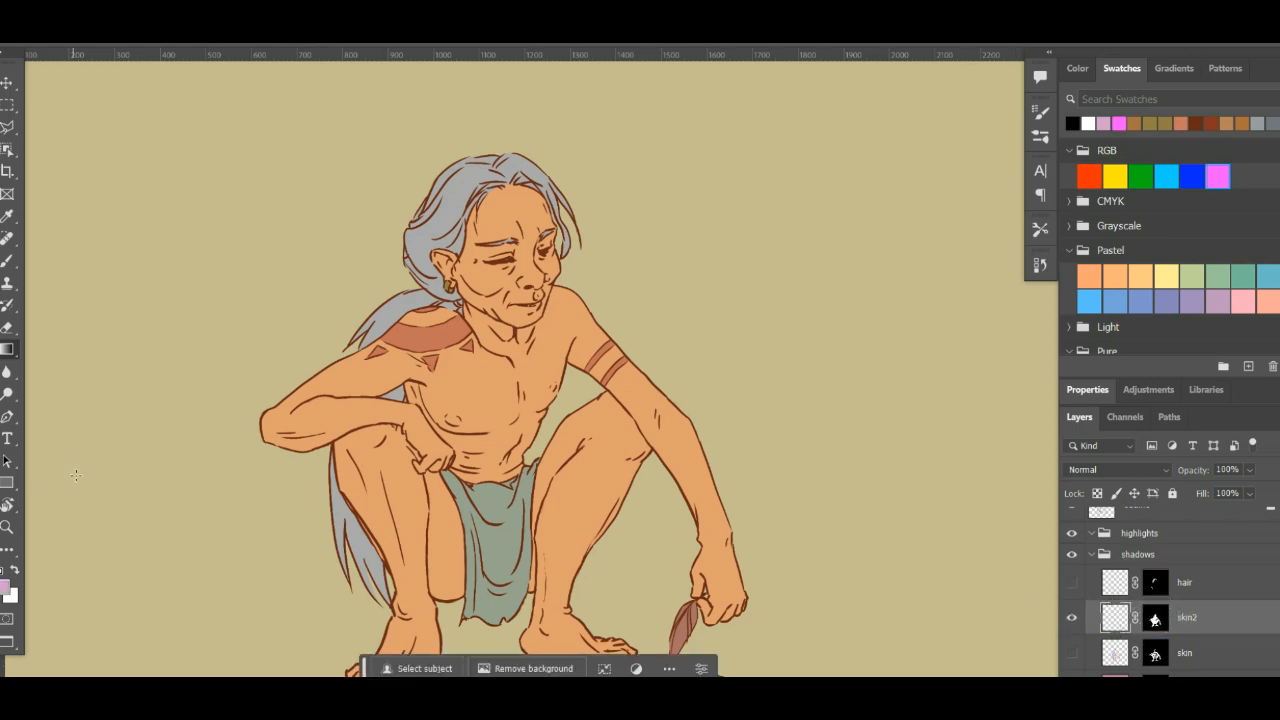
{"action": "left_click", "coordinate": [224, 34]}
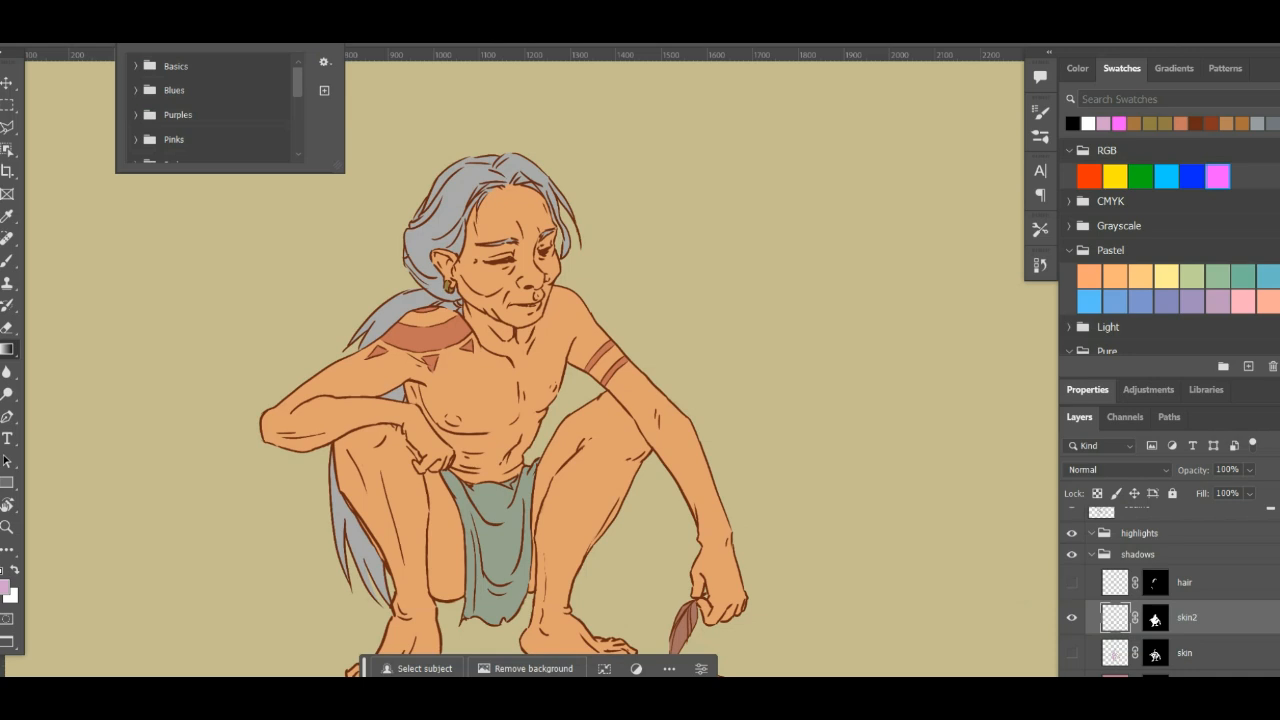
{"action": "left_click_drag", "start_coordinate": [298, 86], "coordinate": [299, 147]}
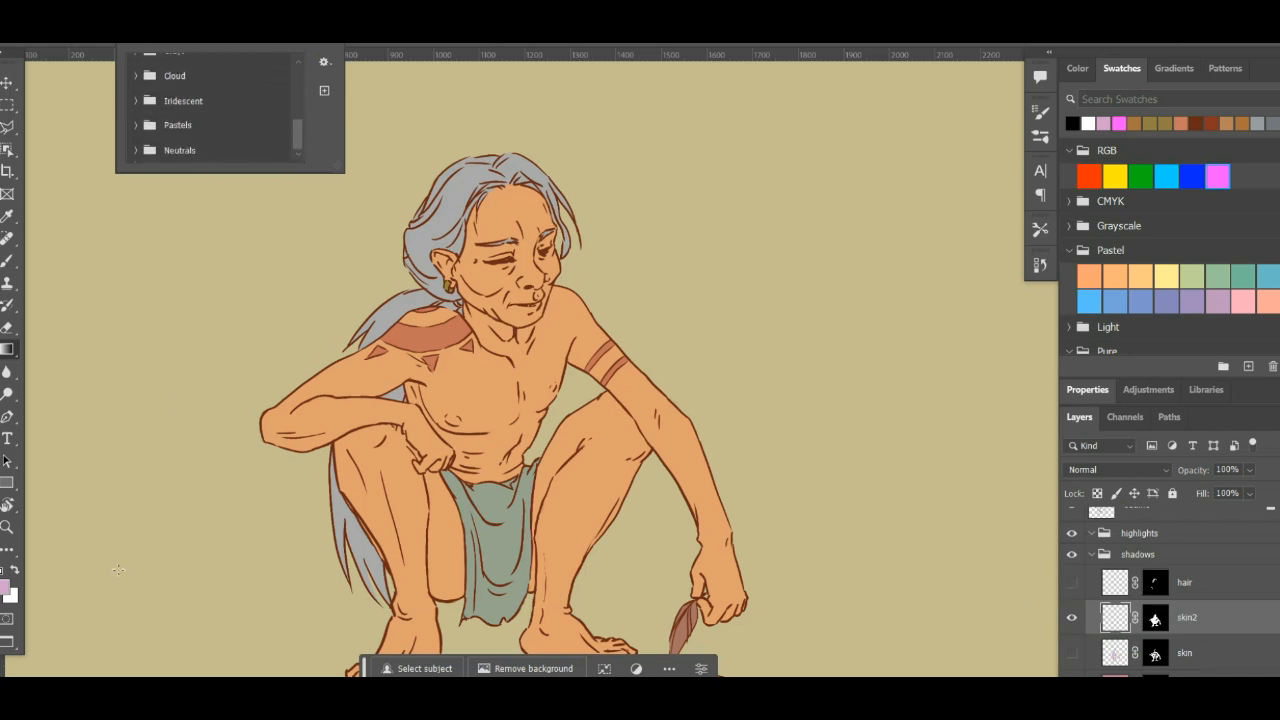
{"action": "left_click", "coordinate": [75, 597]}
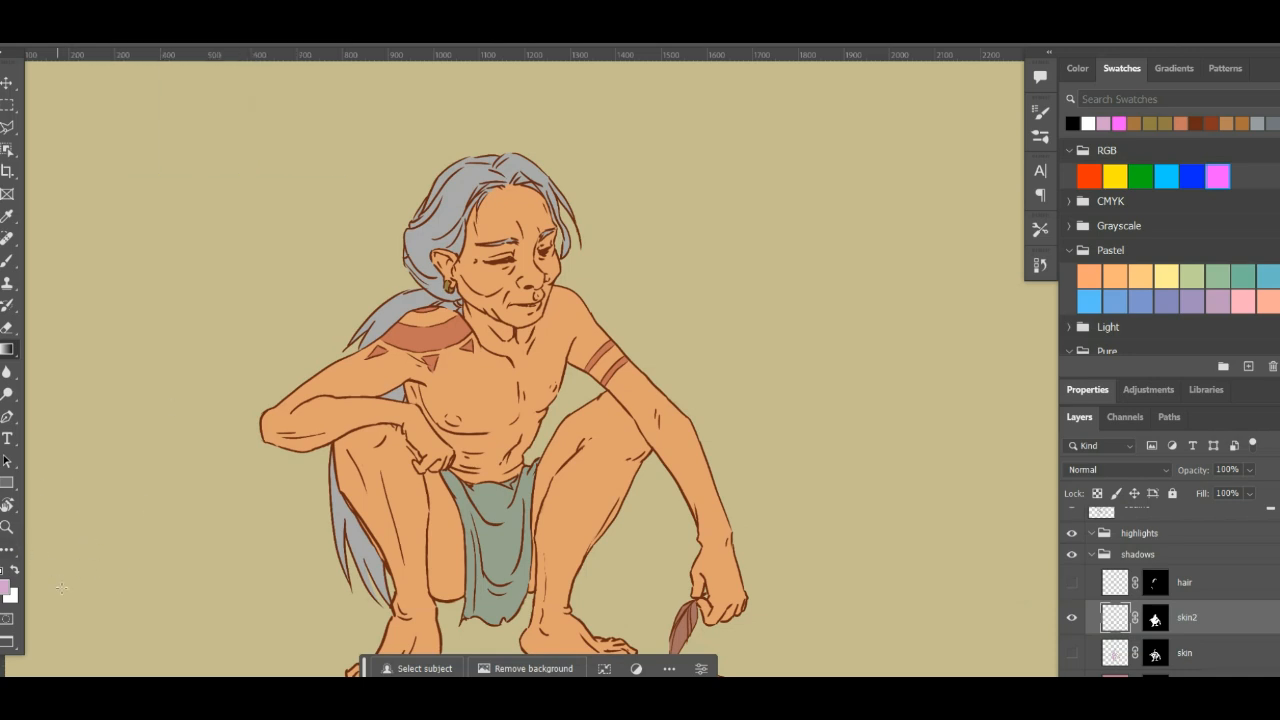
{"action": "left_click", "coordinate": [6, 586]}
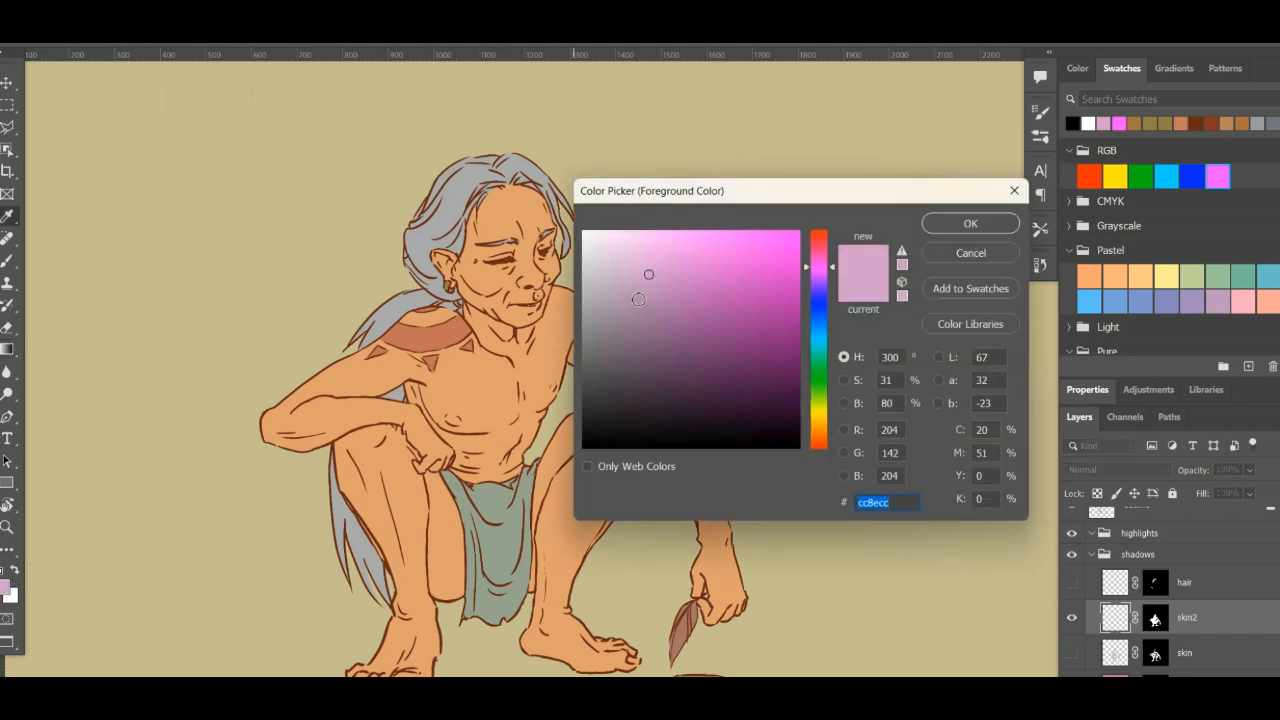
{"action": "left_click", "coordinate": [946, 220]}
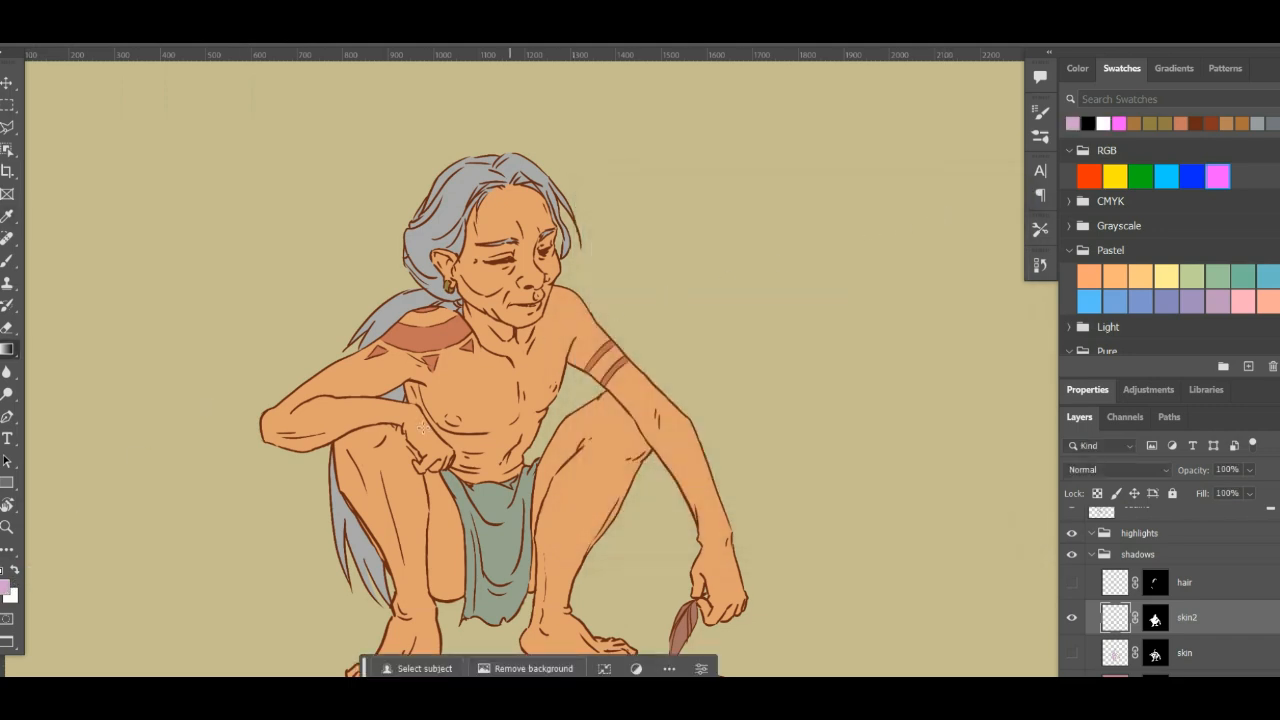
- Try a gradient from beside the bent elbow to the upper chest, and set the skin2 layer's blend mode to Multiply
{"action": "left_click_drag", "start_coordinate": [219, 455], "coordinate": [415, 357]}
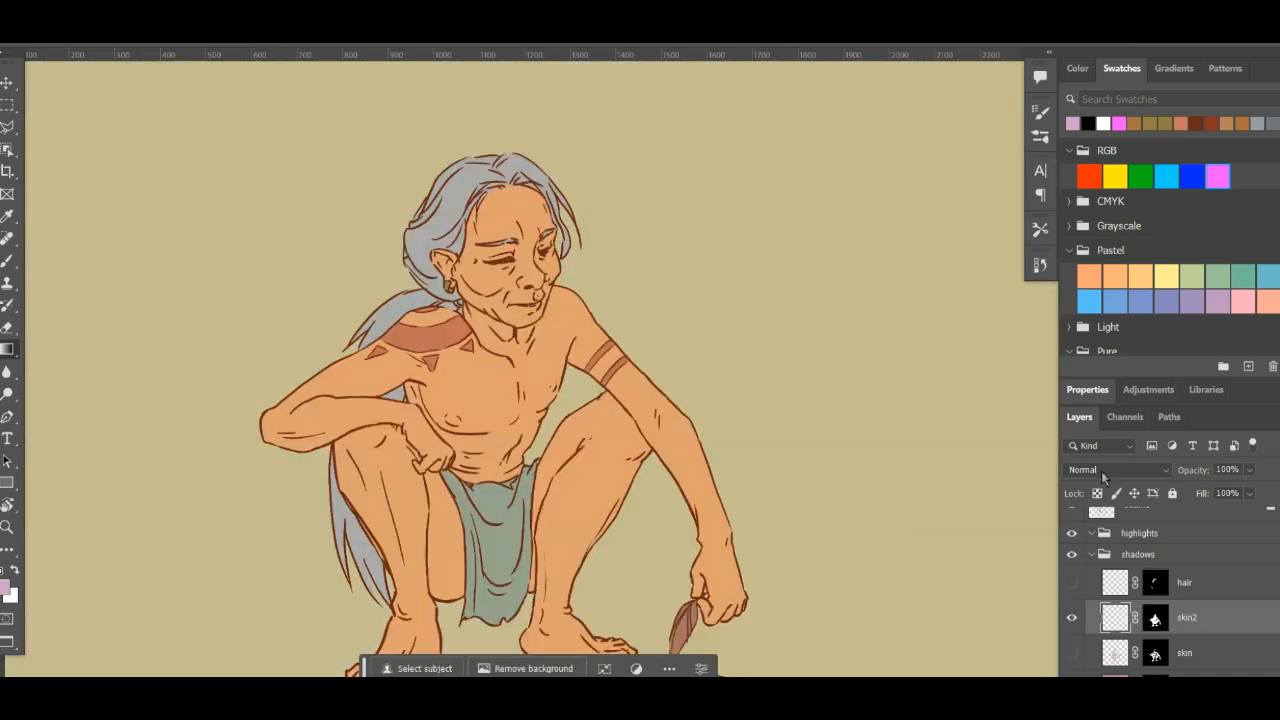
{"action": "left_click", "coordinate": [1104, 470]}
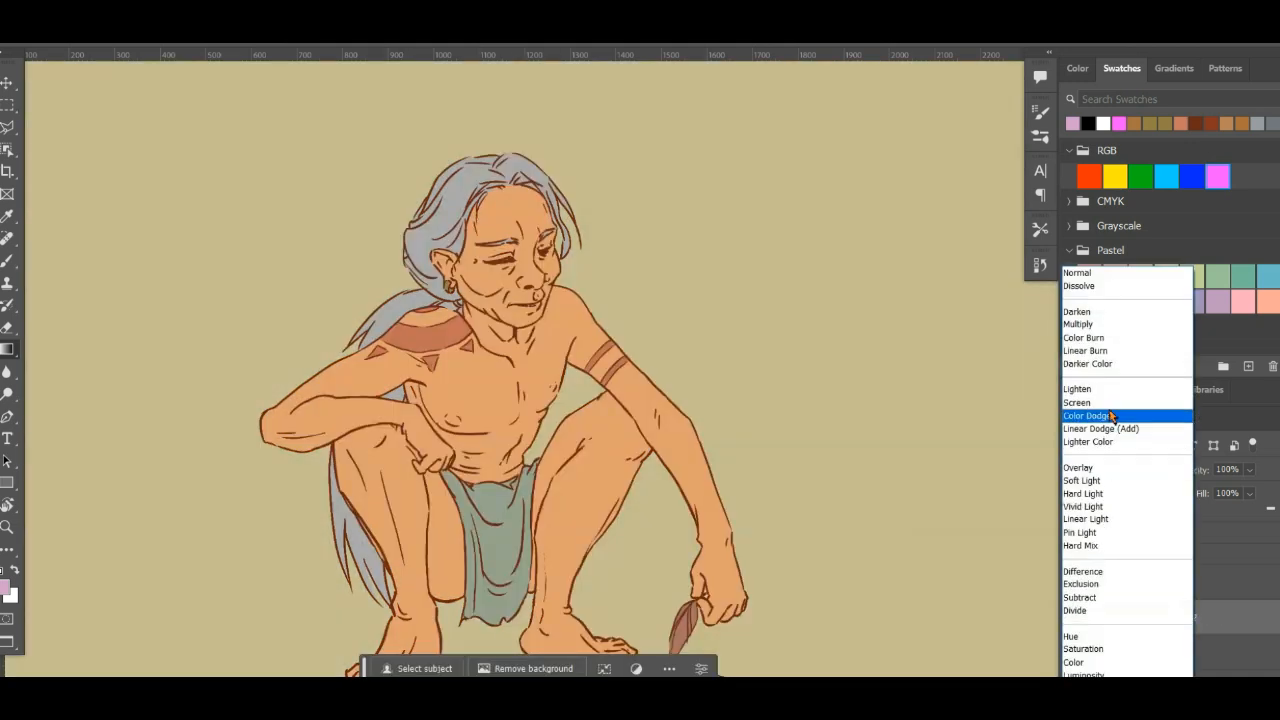
{"action": "left_click", "coordinate": [1108, 326]}
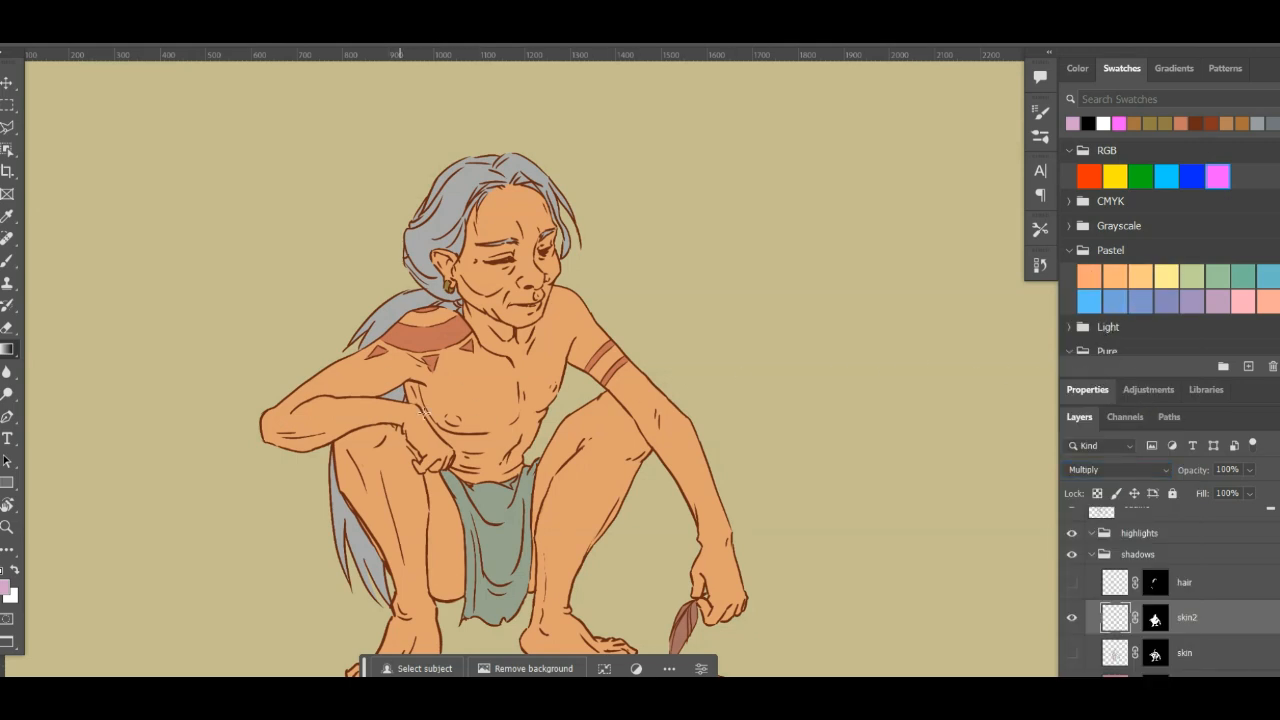
- Try two diagonal gradients running from the legs up to the tattooed shoulder, undoing each one
{"action": "left_click_drag", "start_coordinate": [576, 542], "coordinate": [389, 334]}
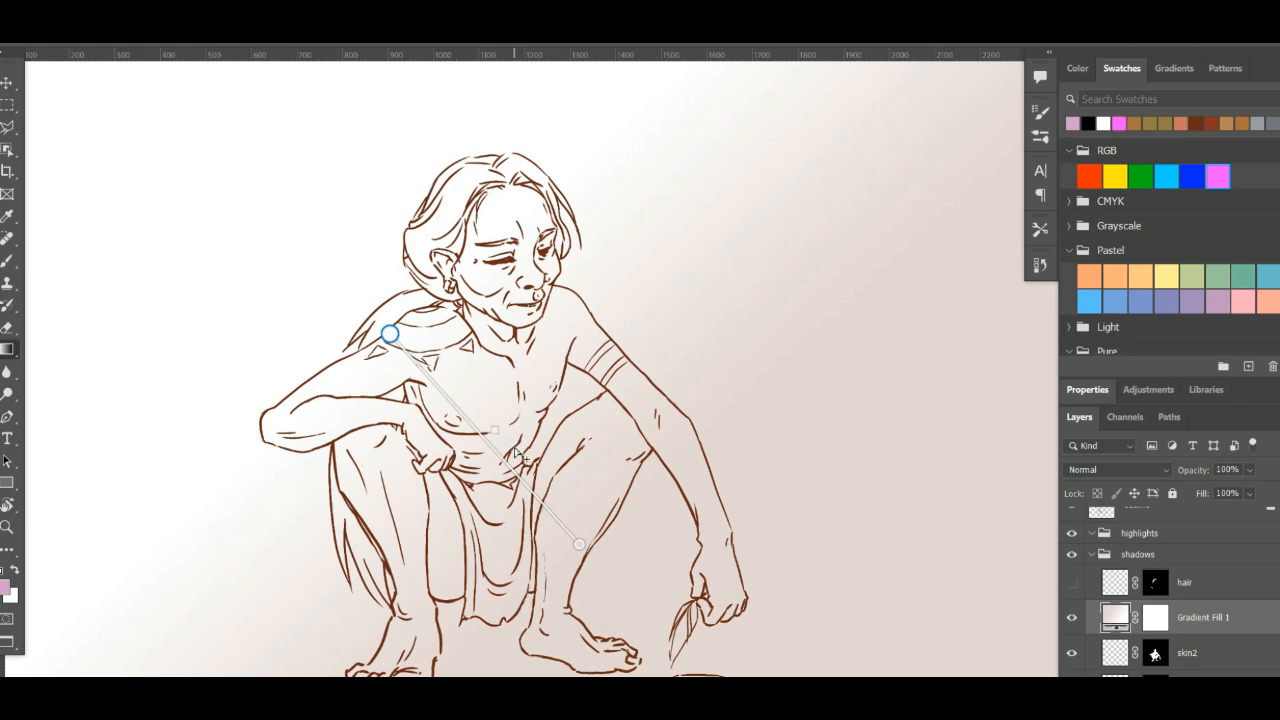
{"action": "key", "text": "ctrl+z"}
{"action": "mouse_move", "coordinate": [525, 468]}
{"action": "left_mouse_down"}
{"action": "mouse_move", "coordinate": [346, 307]}
{"action": "mouse_move", "coordinate": [336, 329]}
{"action": "left_mouse_up"}
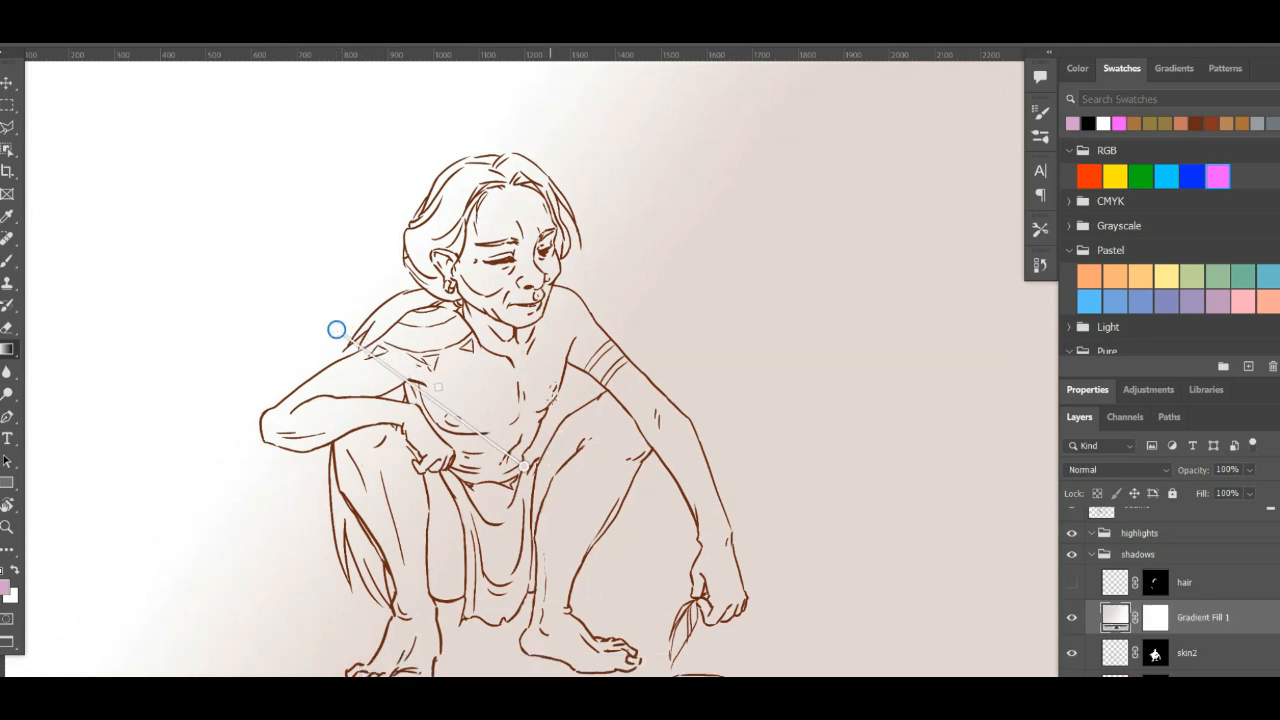
{"action": "key", "text": "ctrl+z"}
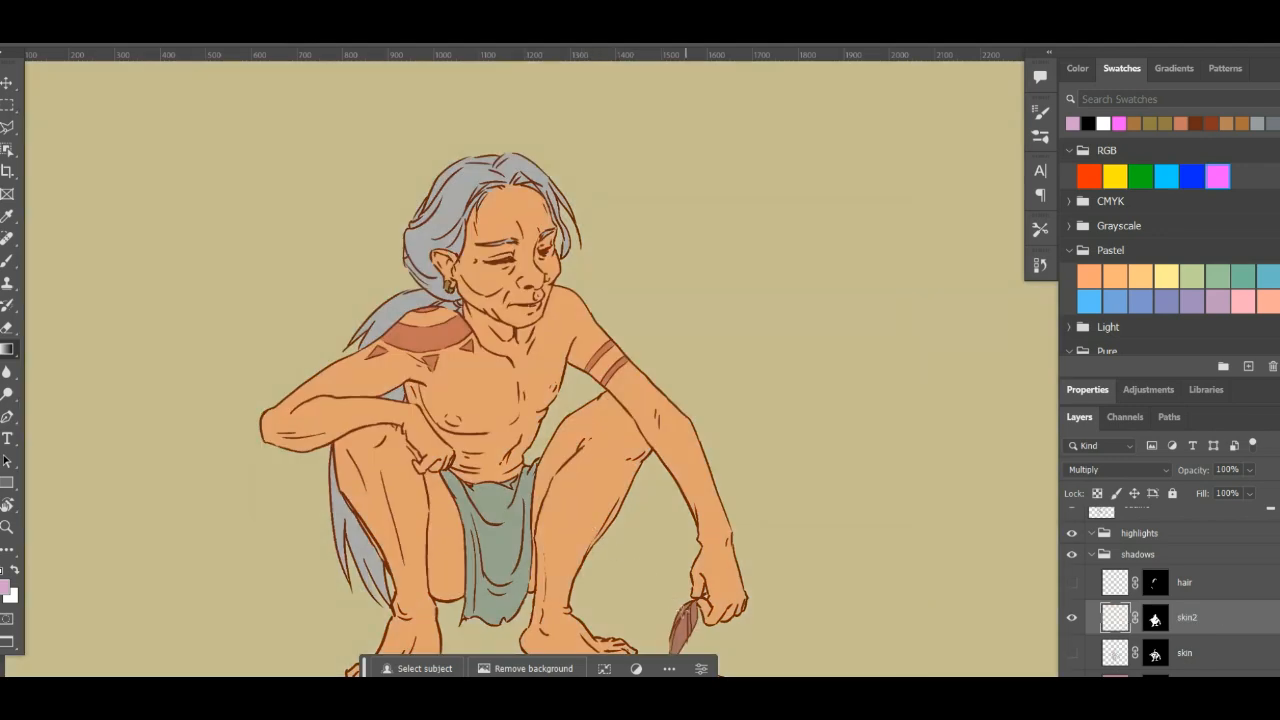
- Draw a gradient from the feather in the lowered hand up to the tattooed shoulder, confirming #ffffff for its end stop
{"action": "left_click_drag", "start_coordinate": [690, 636], "coordinate": [380, 357]}
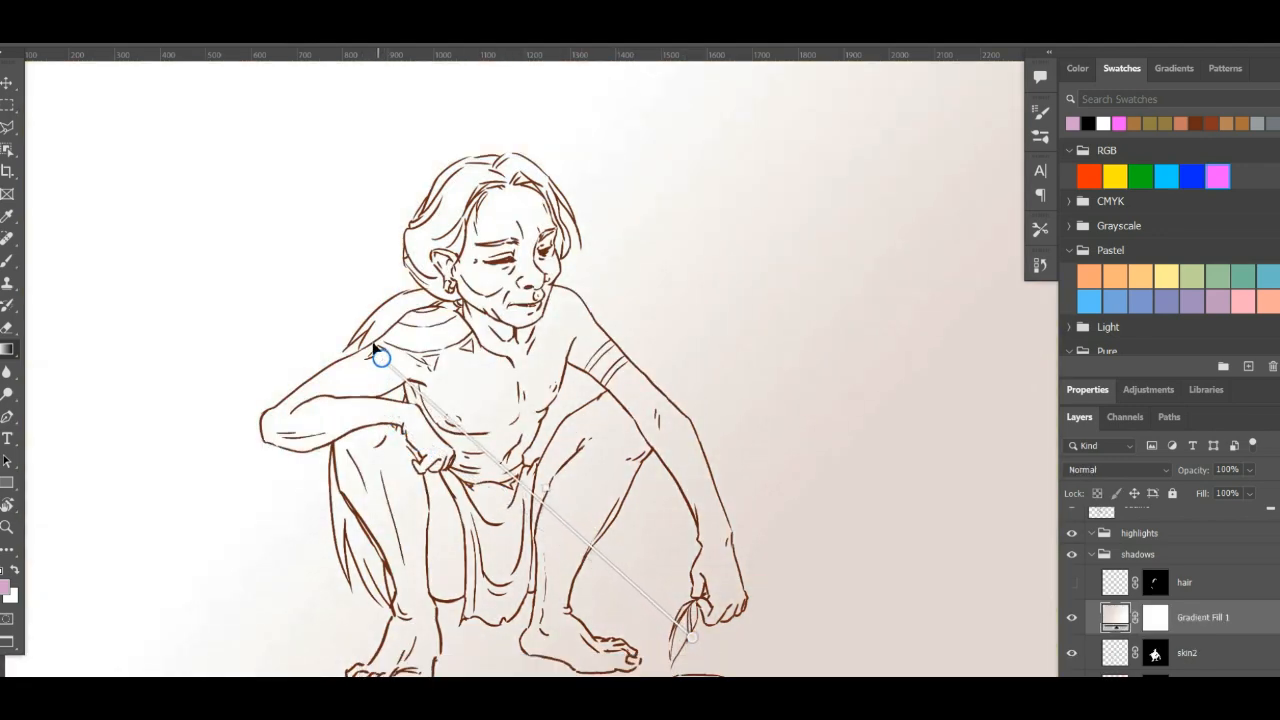
{"action": "double_click", "coordinate": [381, 357]}
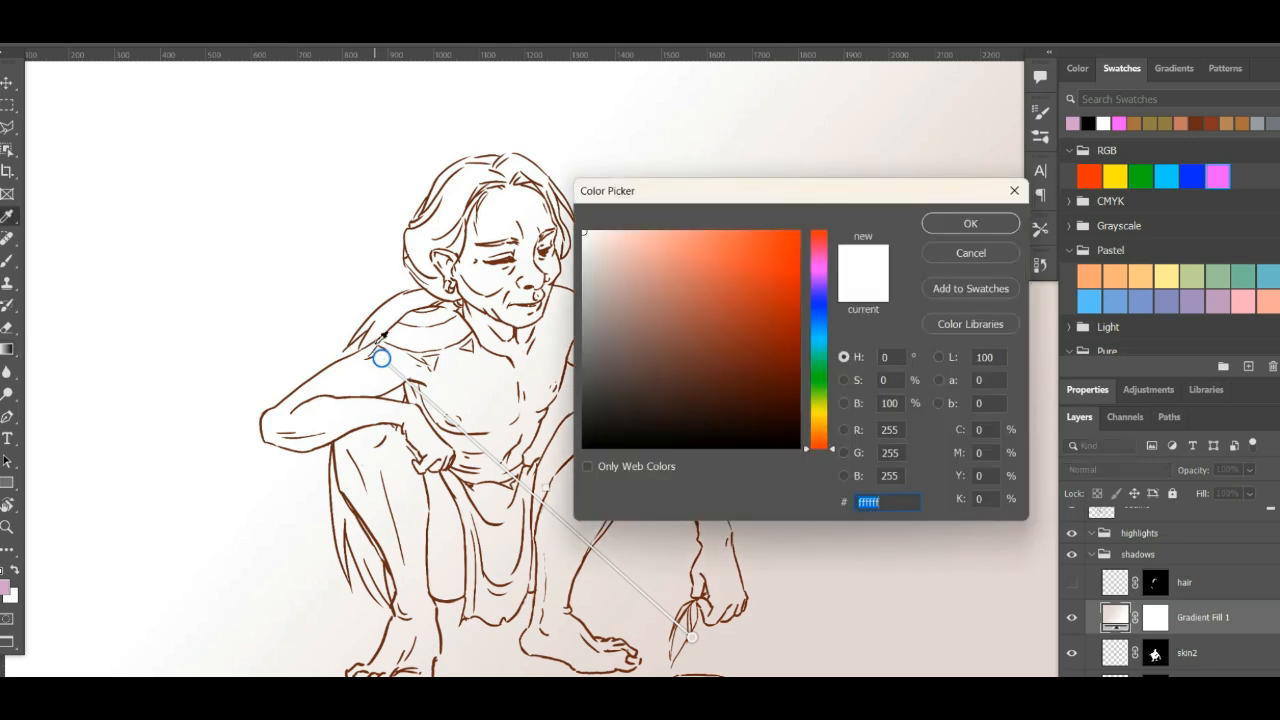
{"action": "left_click", "coordinate": [946, 224]}
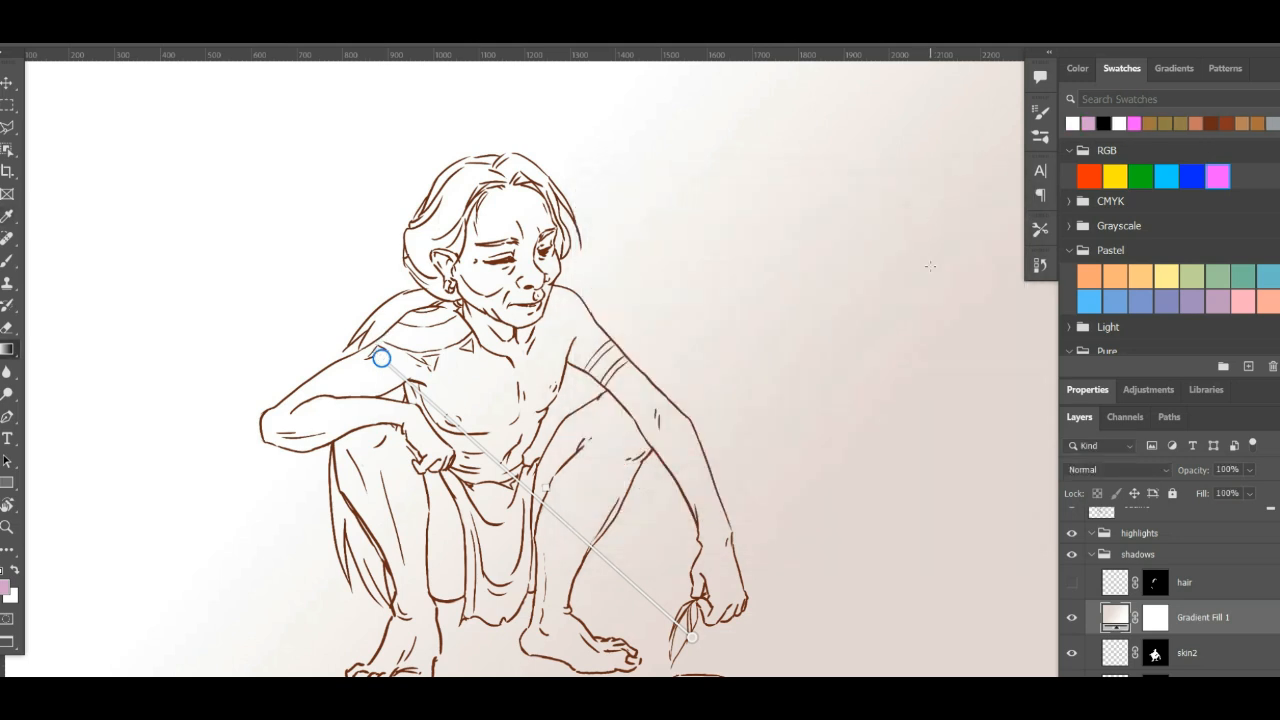
- Try to add the Gradient Fill 1 layer's mask to the selection
{"action": "left_click", "coordinate": [1123, 663]}
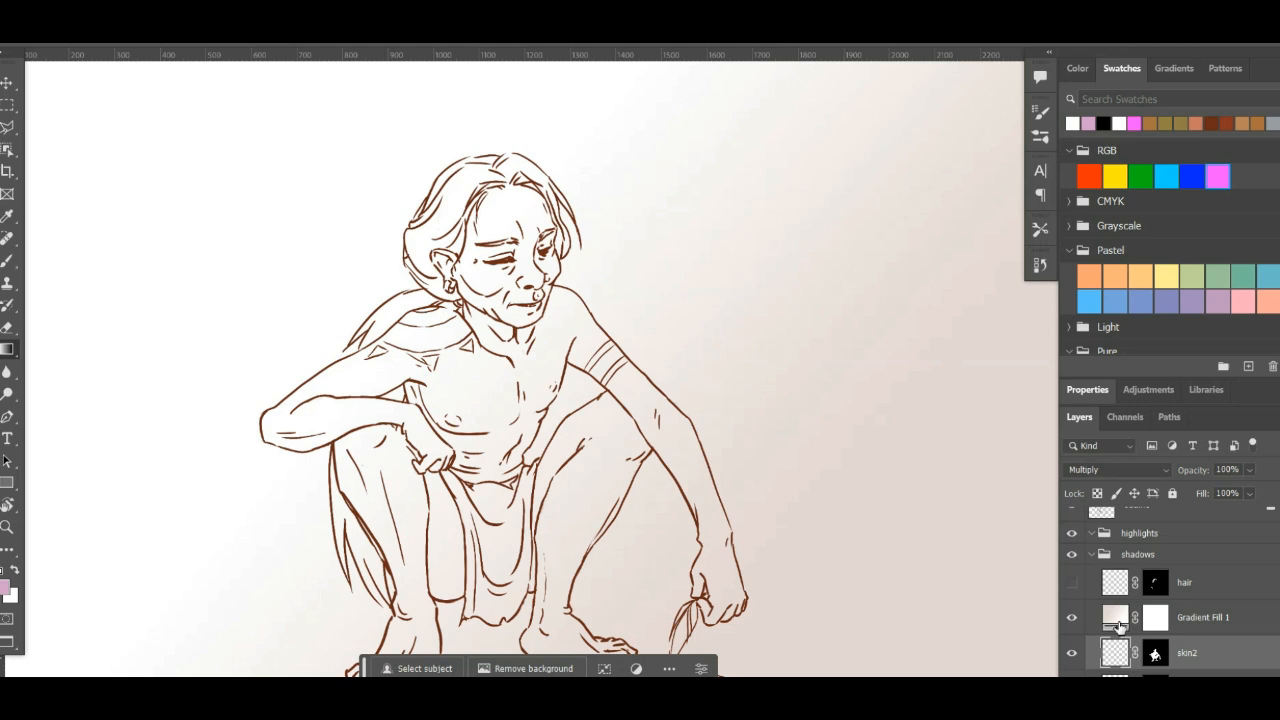
{"action": "left_click", "coordinate": [1115, 621]}
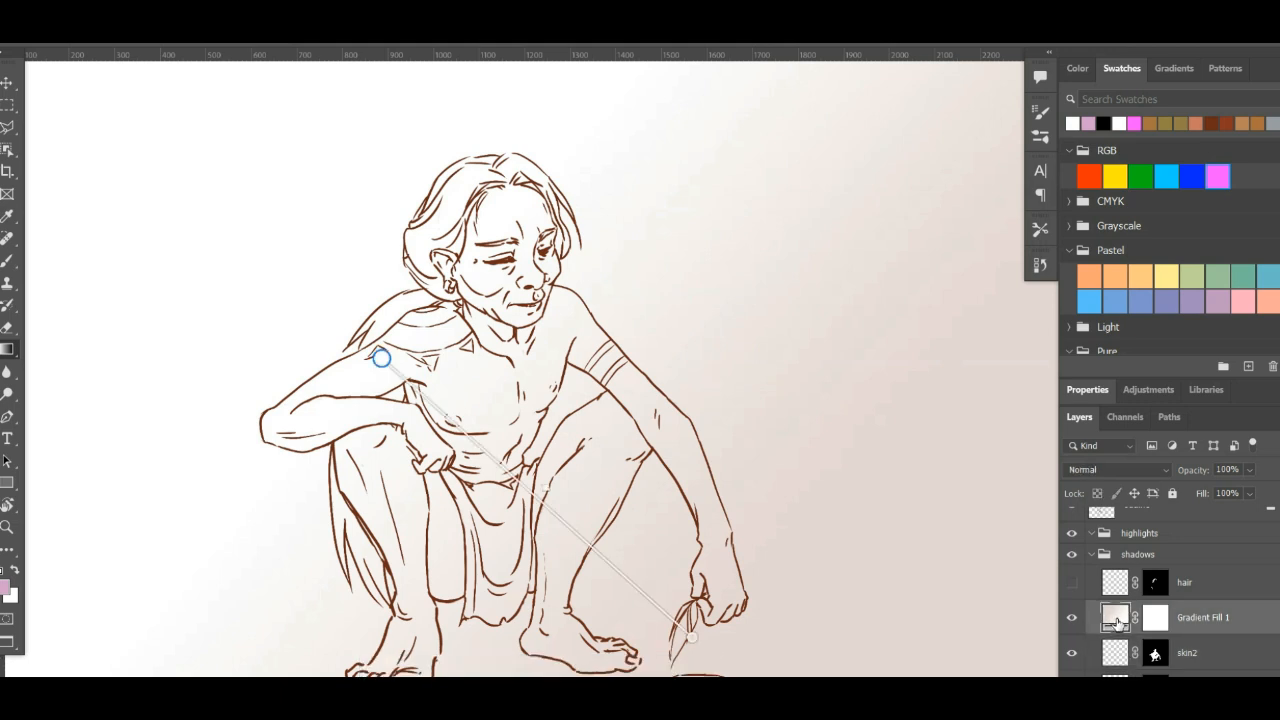
{"action": "right_click", "coordinate": [1117, 624]}
{"action": "left_click", "coordinate": [1155, 625]}
{"action": "left_click", "coordinate": [1162, 623]}
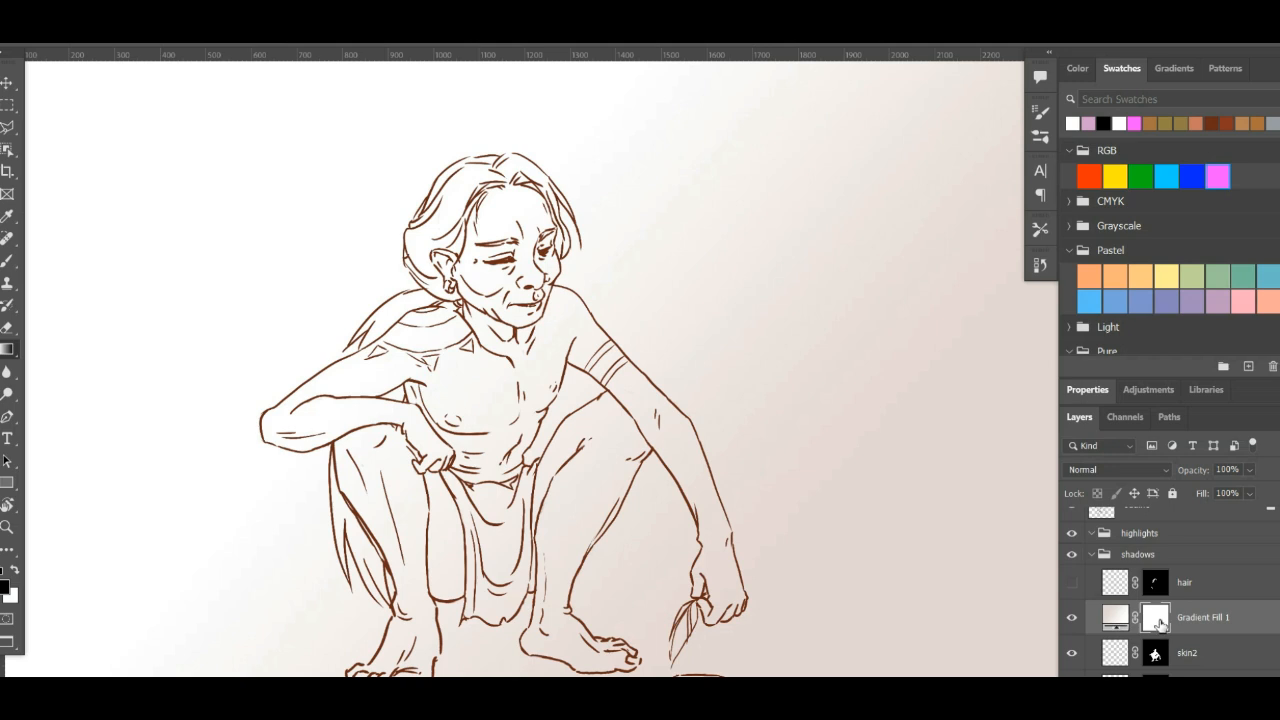
{"action": "right_click", "coordinate": [1160, 626]}
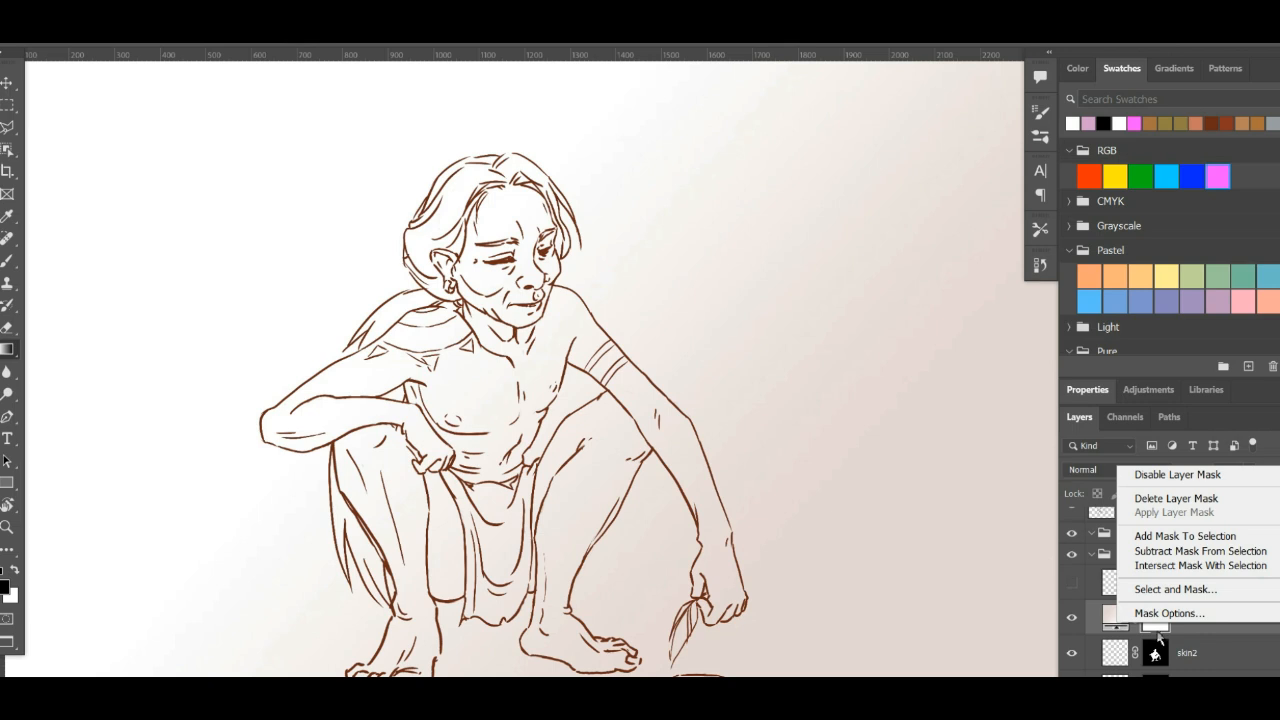
{"action": "left_click", "coordinate": [1166, 541]}
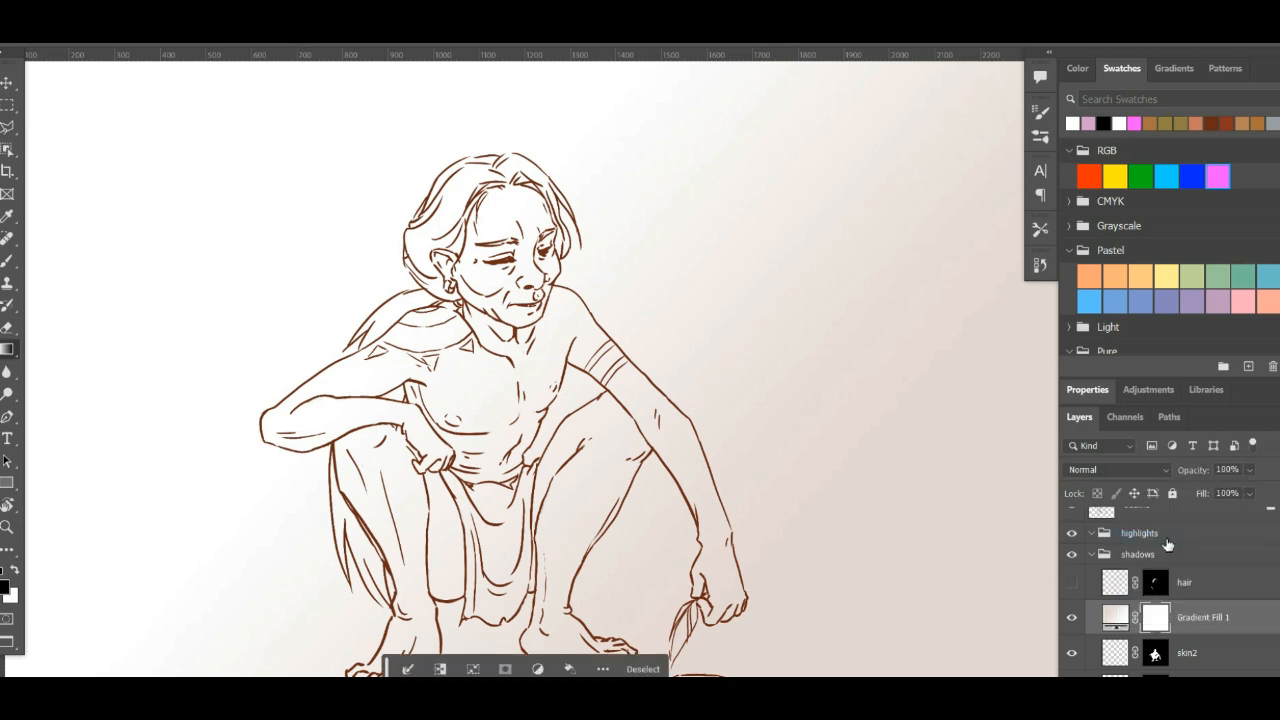
{"action": "left_click", "coordinate": [1117, 469]}
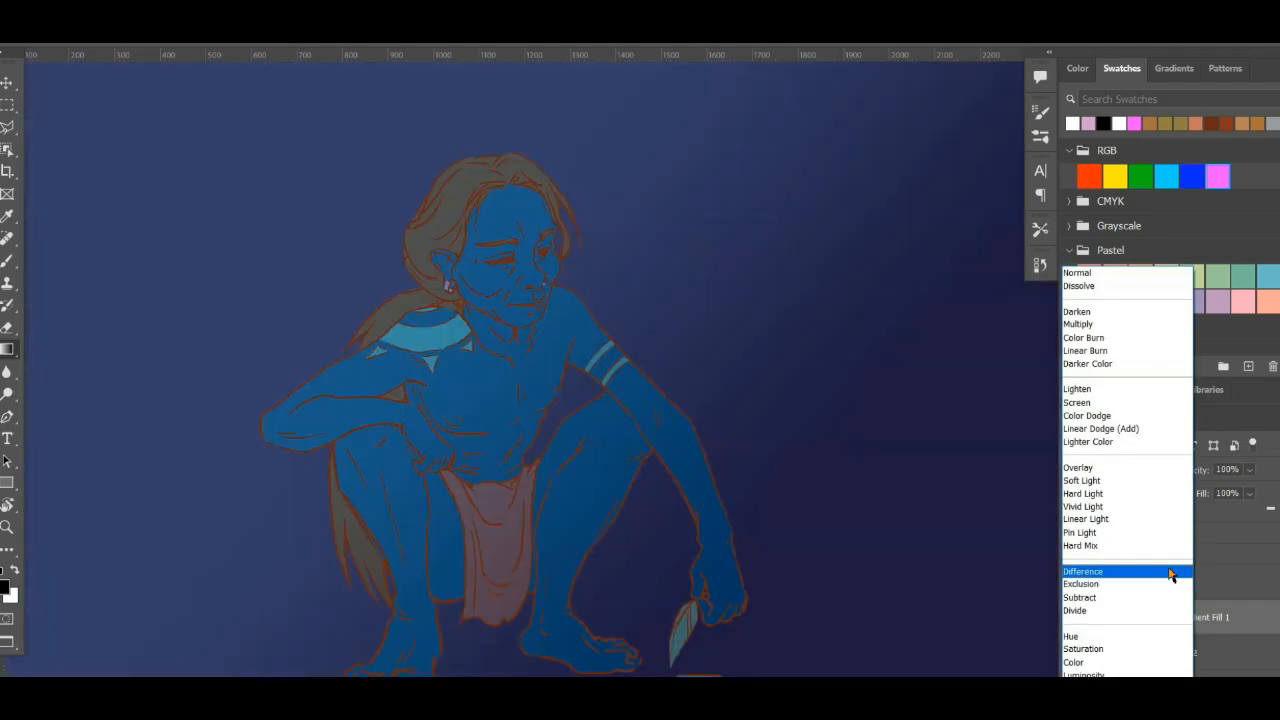
{"action": "key", "text": "Escape"}
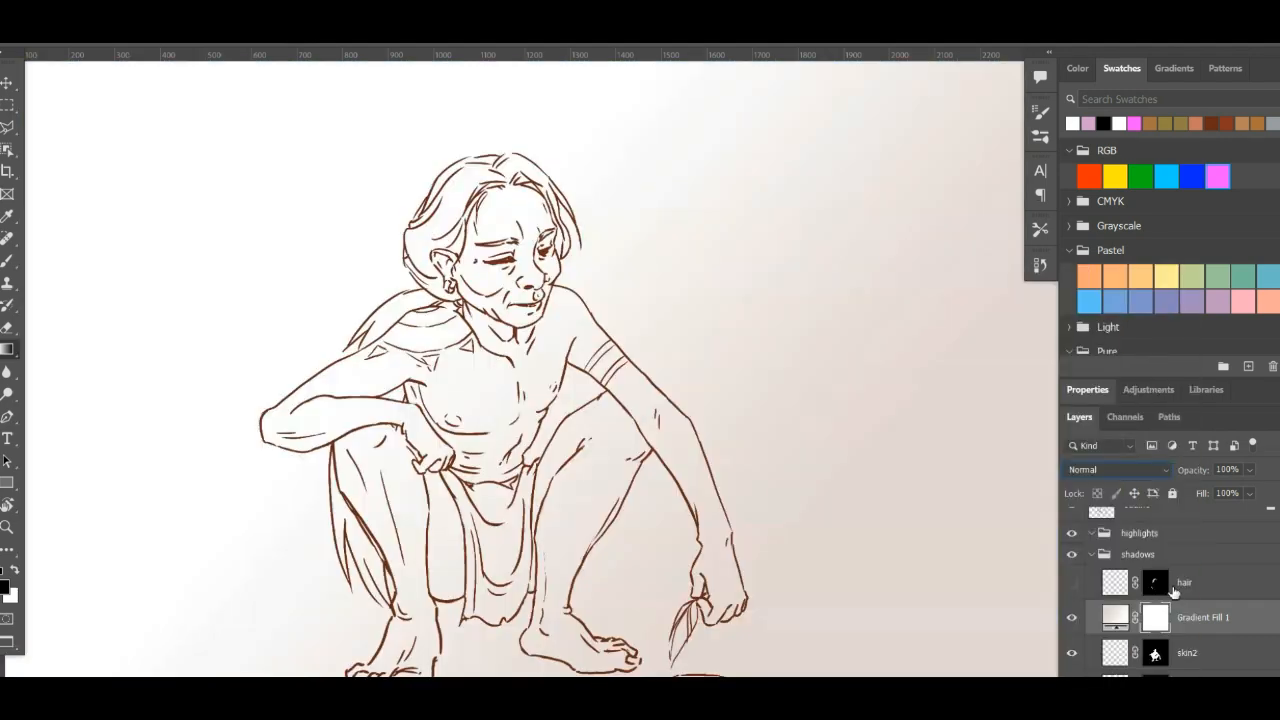
{"action": "right_click", "coordinate": [1132, 536]}
{"action": "key", "text": "Escape"}
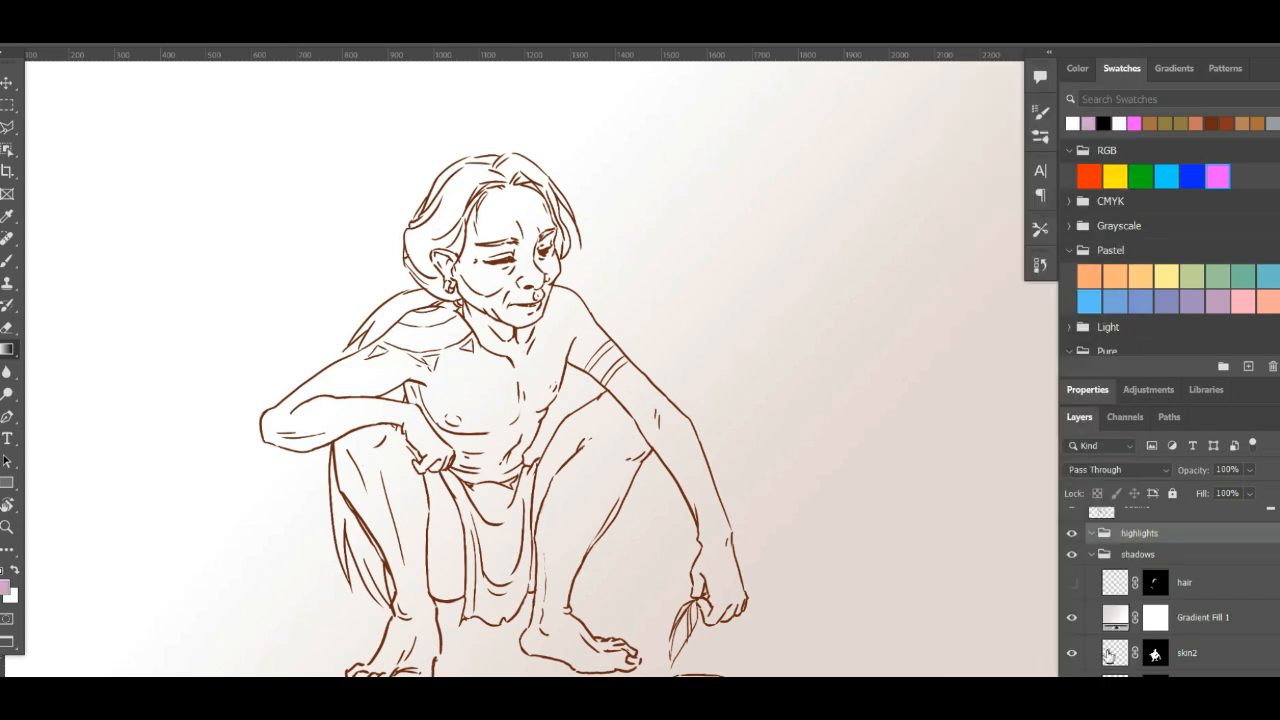
{"action": "left_click", "coordinate": [1155, 618]}
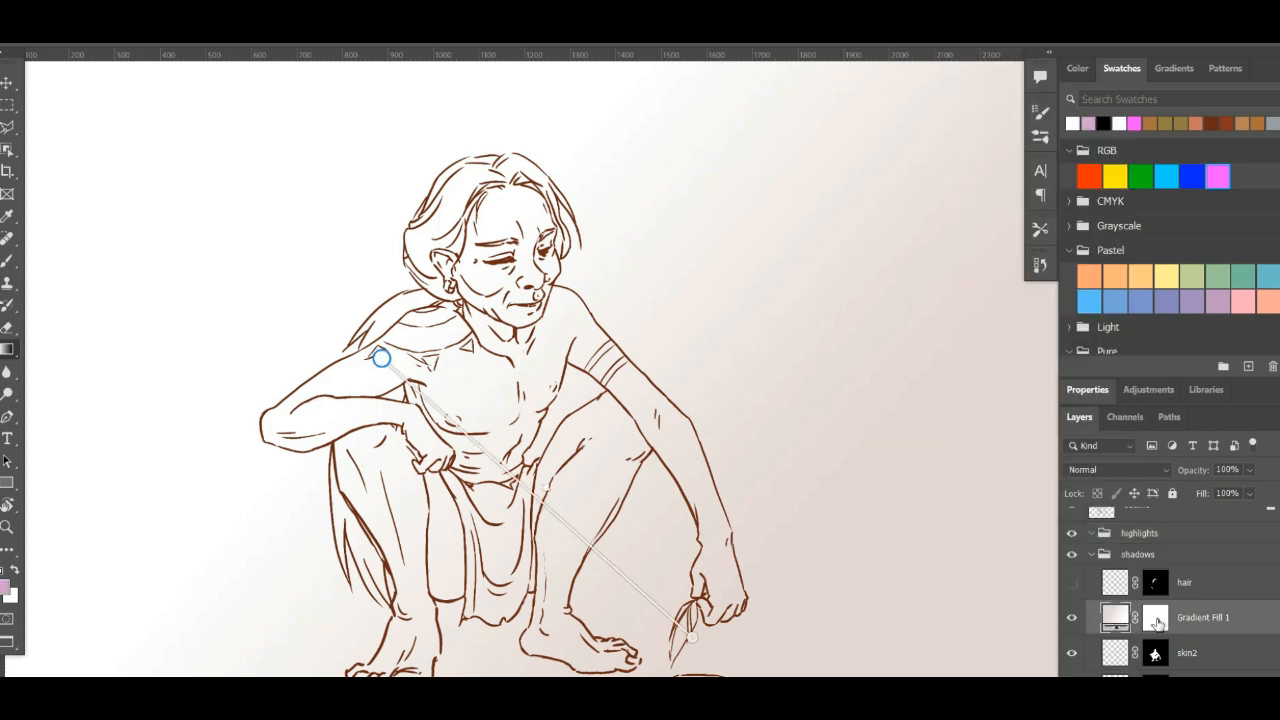
{"action": "key", "text": "d"}
{"action": "right_click", "coordinate": [1157, 622]}
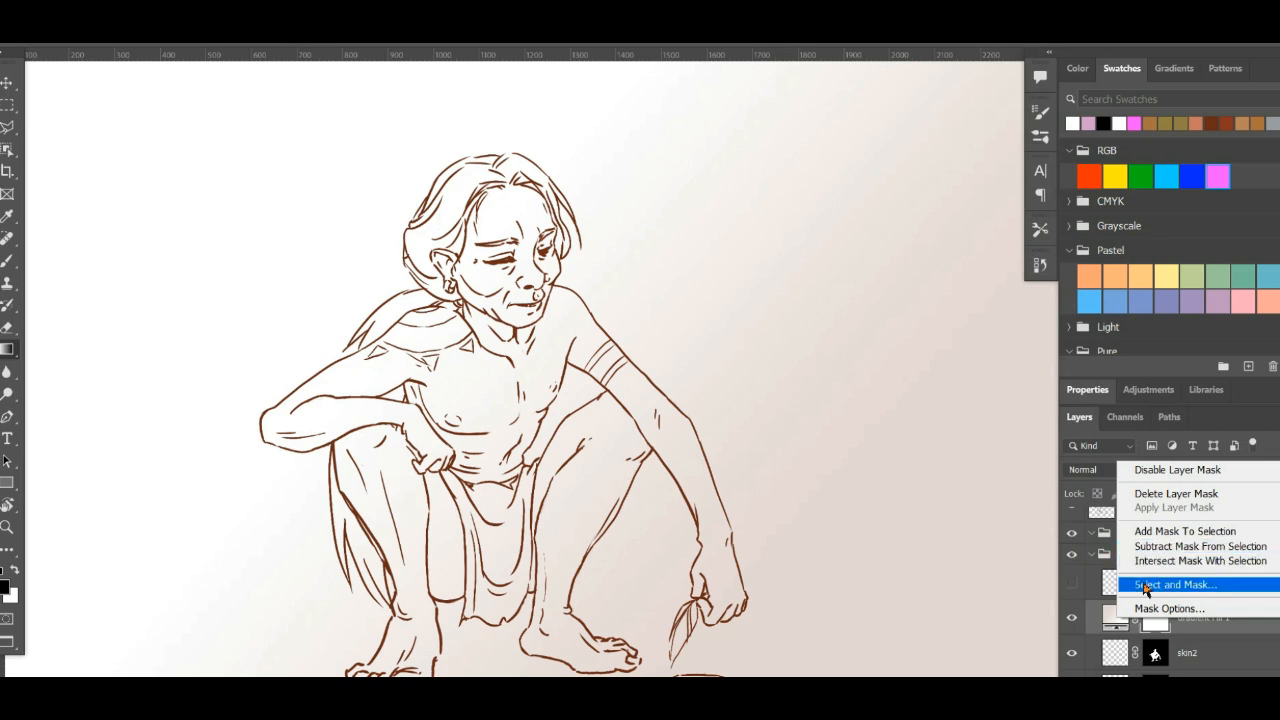
{"action": "left_click", "coordinate": [1150, 609]}
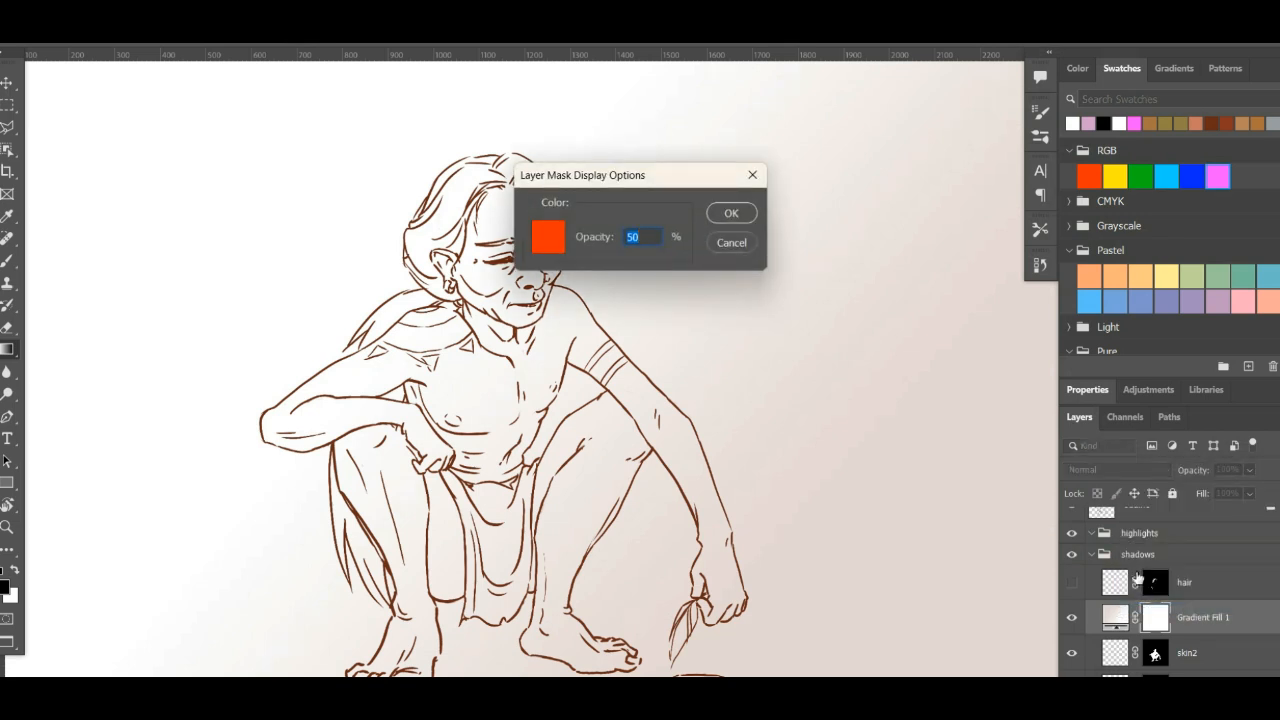
{"action": "key", "text": "Escape"}
- Rasterize the Gradient Fill 1 layer and set its blend mode to Multiply
{"action": "left_click", "coordinate": [1118, 622]}
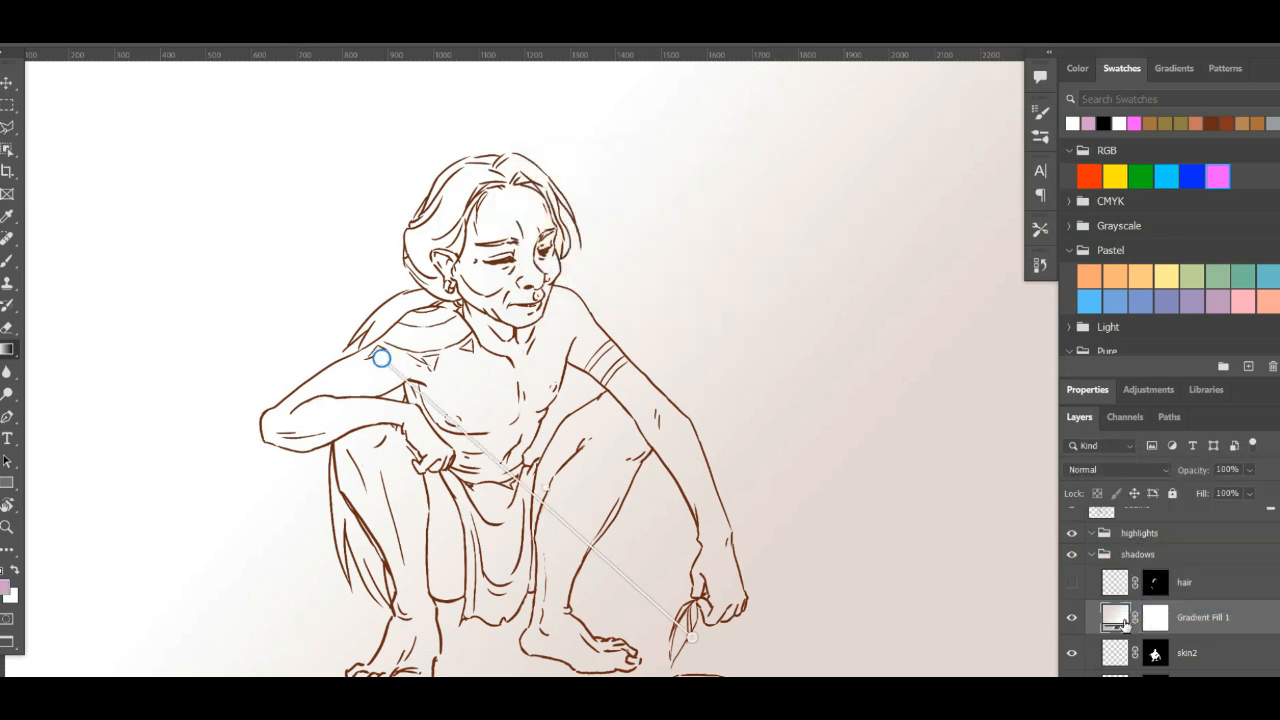
{"action": "right_click", "coordinate": [1238, 619]}
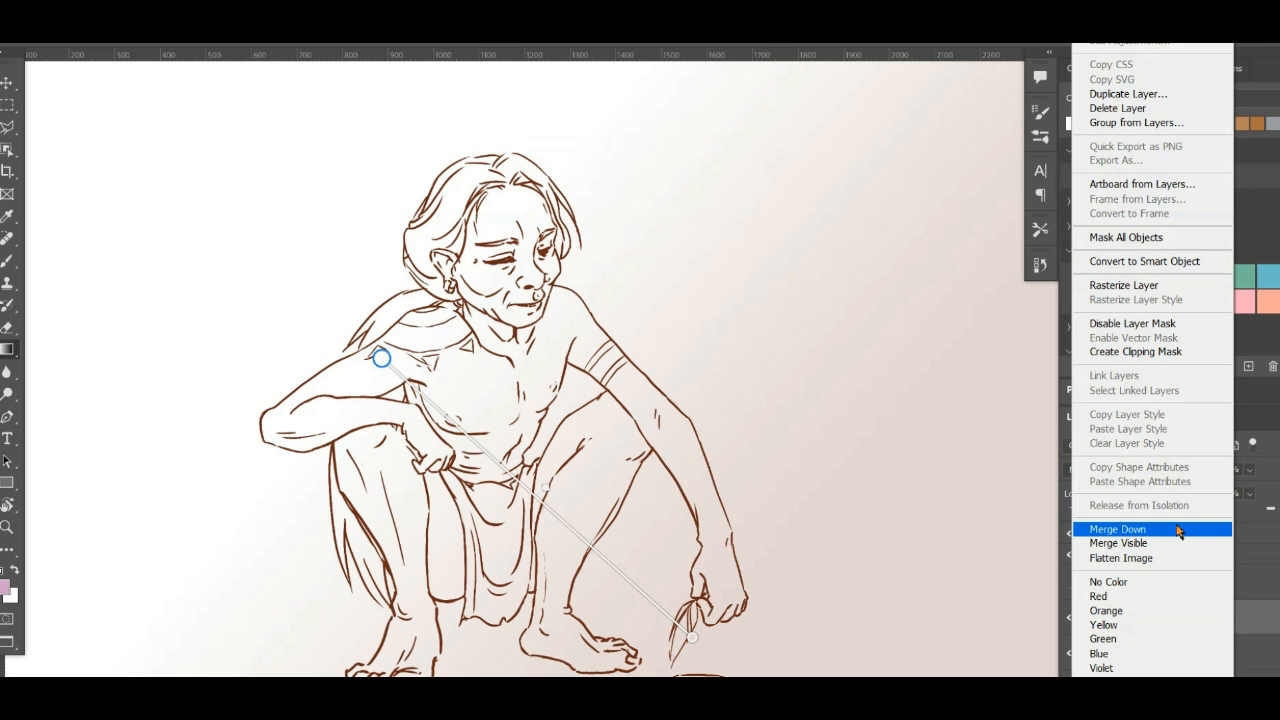
{"action": "left_click", "coordinate": [1145, 286]}
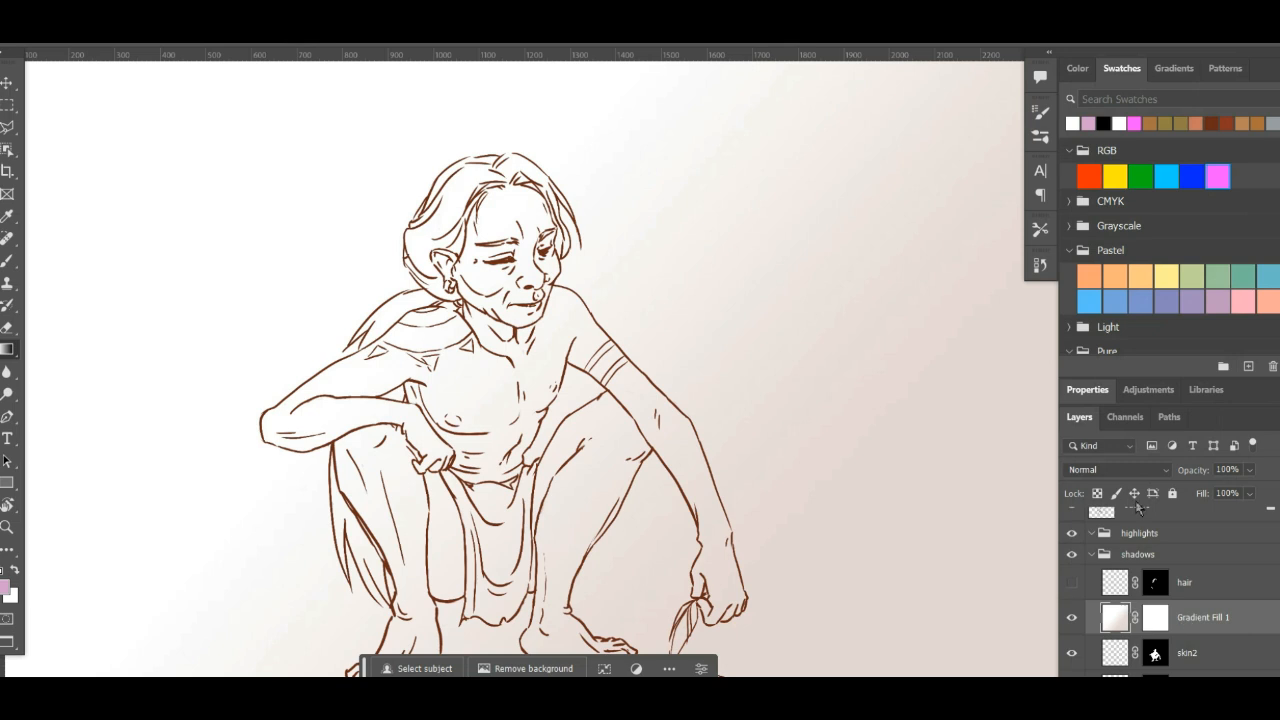
{"action": "left_click", "coordinate": [1117, 469]}
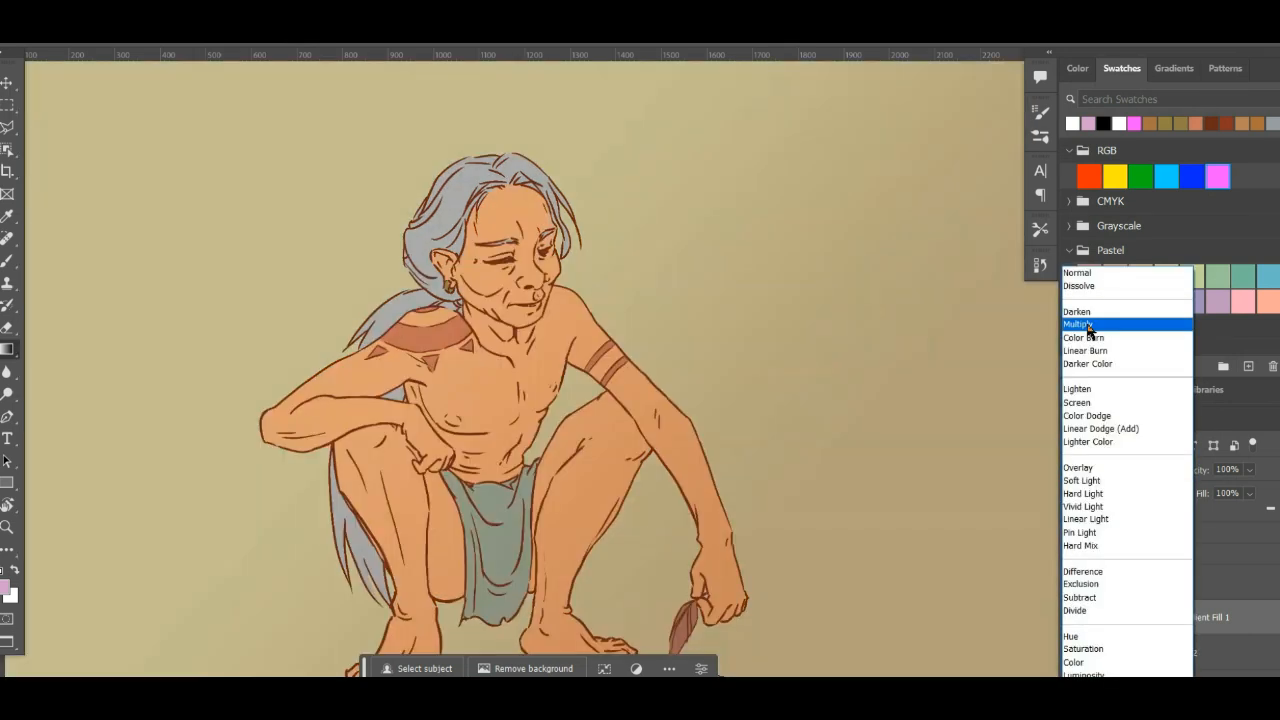
{"action": "left_click", "coordinate": [1088, 326]}
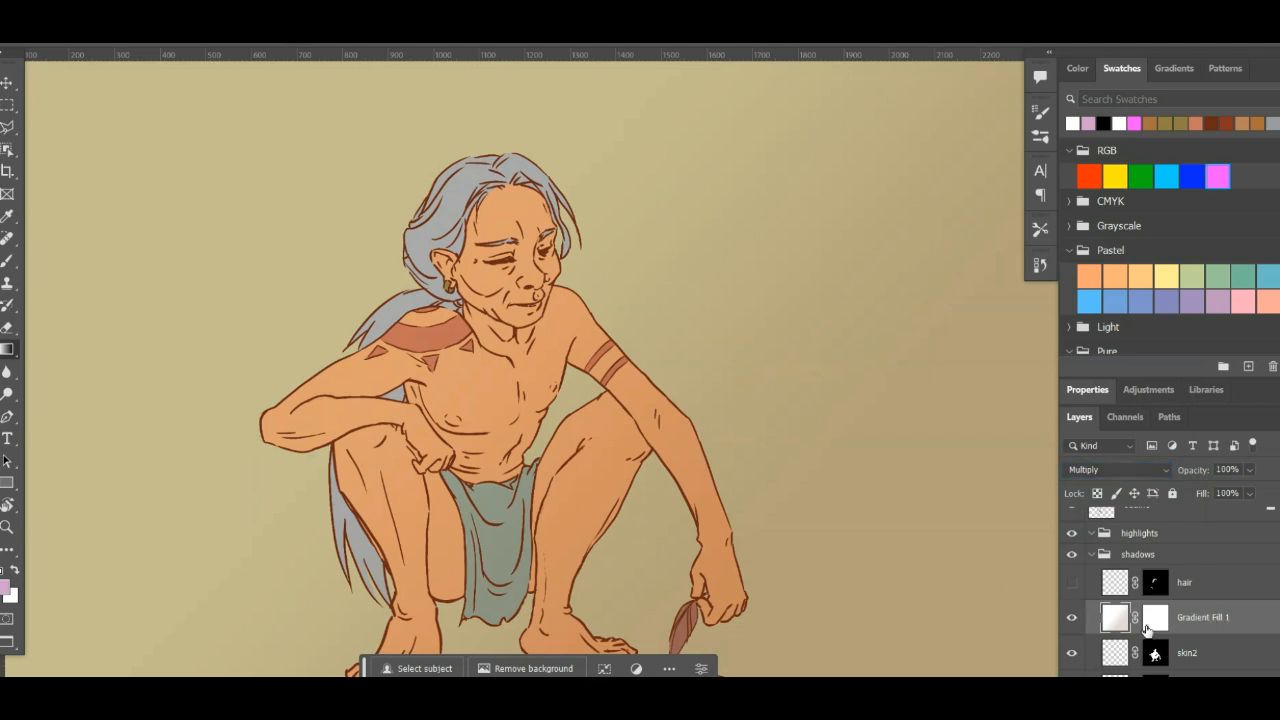
- Compare the artwork with the Gradient Fill 1 layer hidden and shown, and delete that layer
{"action": "scroll", "coordinate": [1150, 630], "scroll_direction": "up", "scroll_amount": 1}
{"action": "scroll", "coordinate": [1162, 598], "scroll_direction": "down", "scroll_amount": 1}
{"action": "scroll", "coordinate": [1168, 597], "scroll_direction": "down", "scroll_amount": 1}
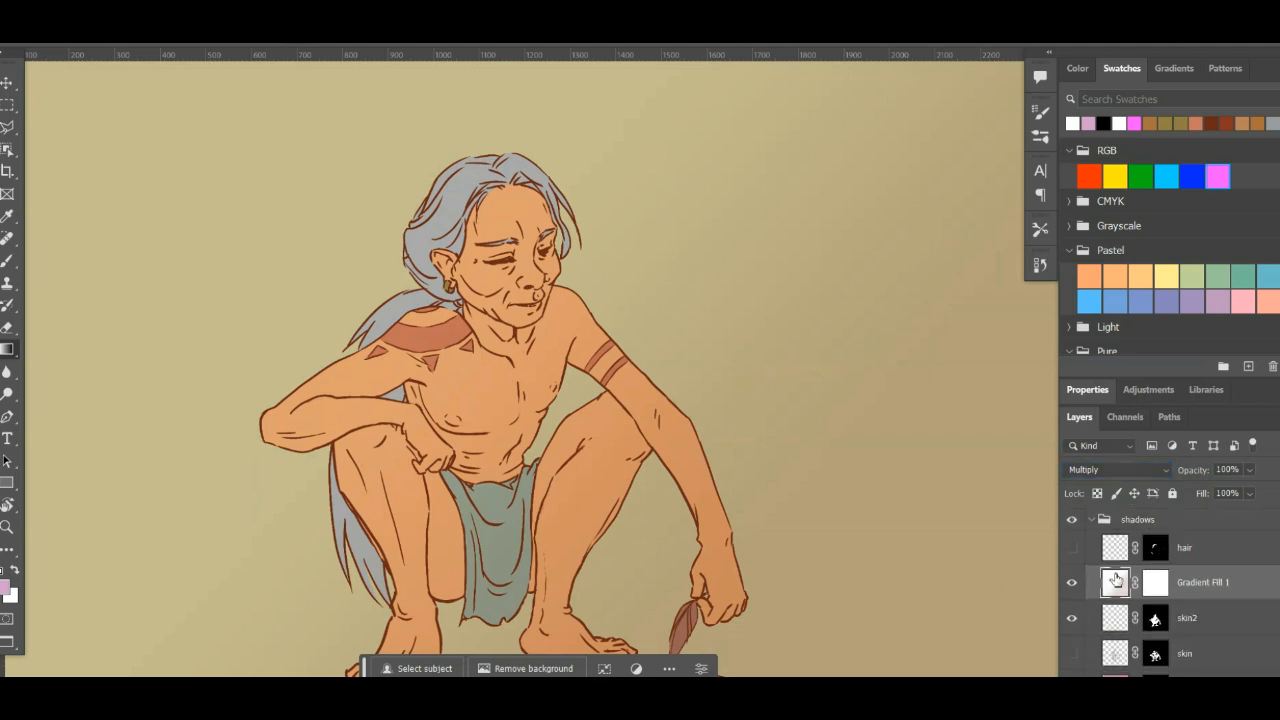
{"action": "left_click", "coordinate": [1074, 584]}
{"action": "left_click", "coordinate": [1073, 584]}
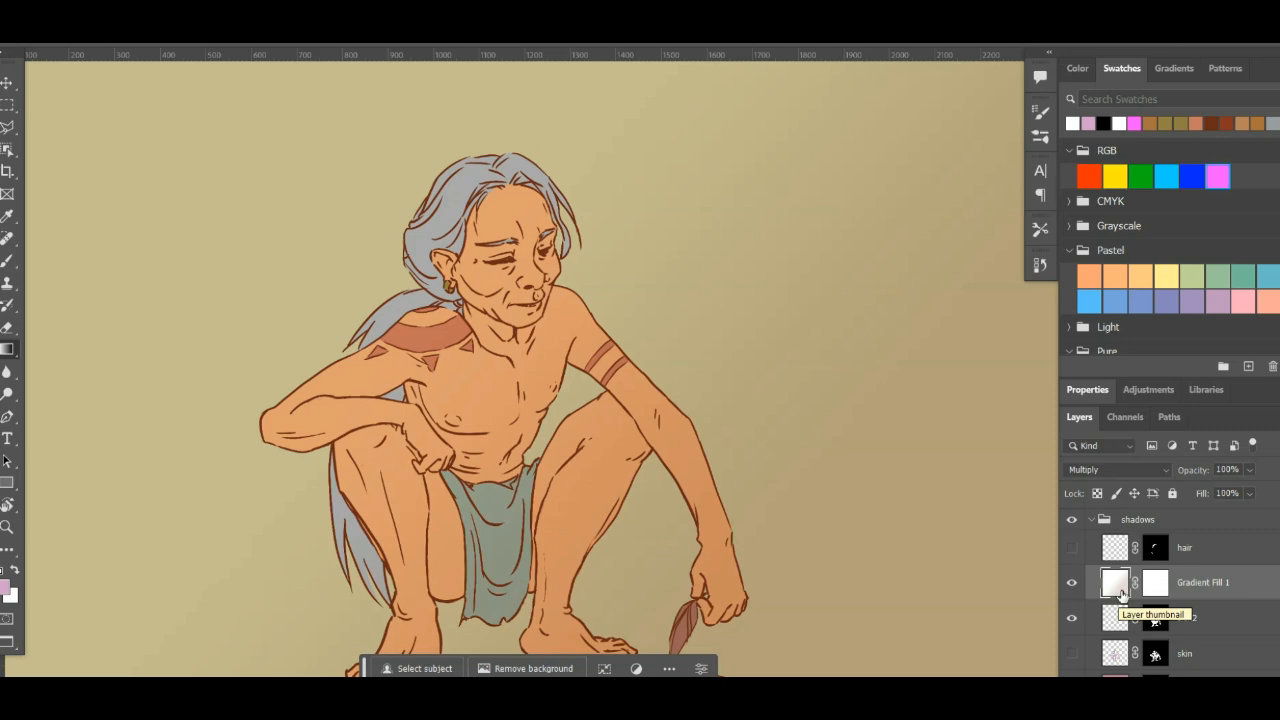
{"action": "key", "text": "ctrl+comma"}
{"action": "key", "text": "ctrl+comma"}
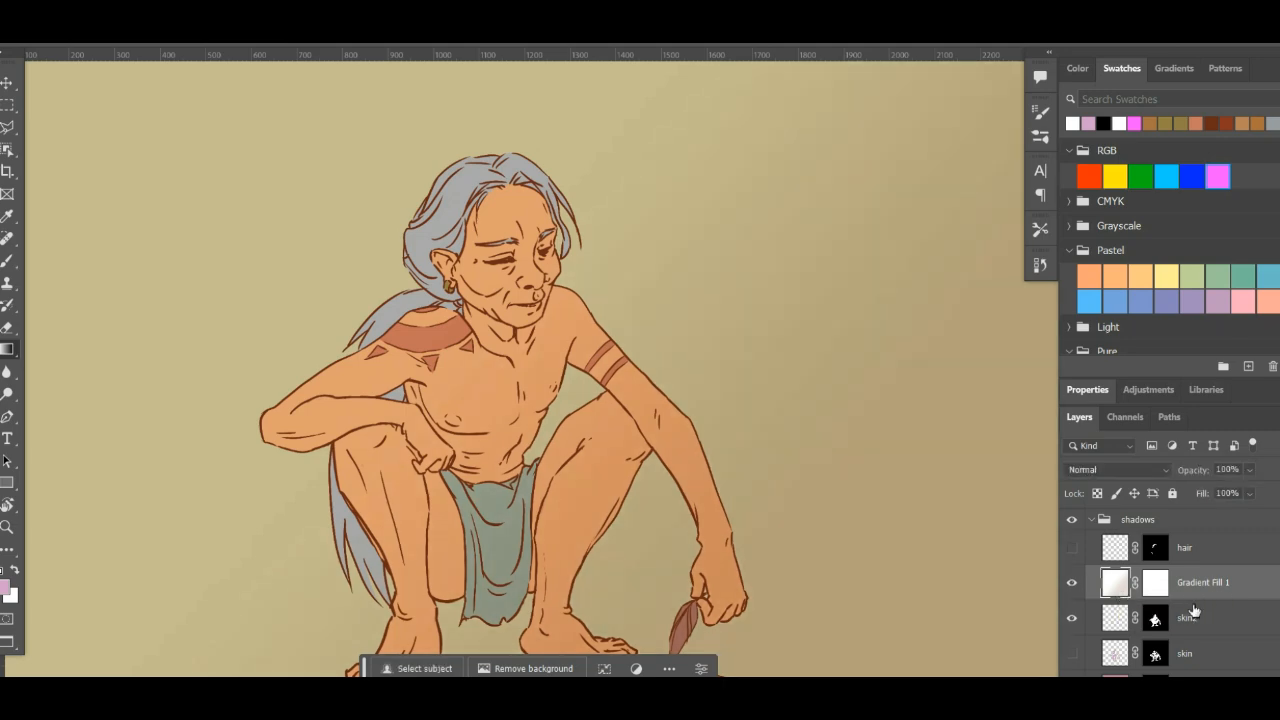
{"action": "key", "text": "Delete"}
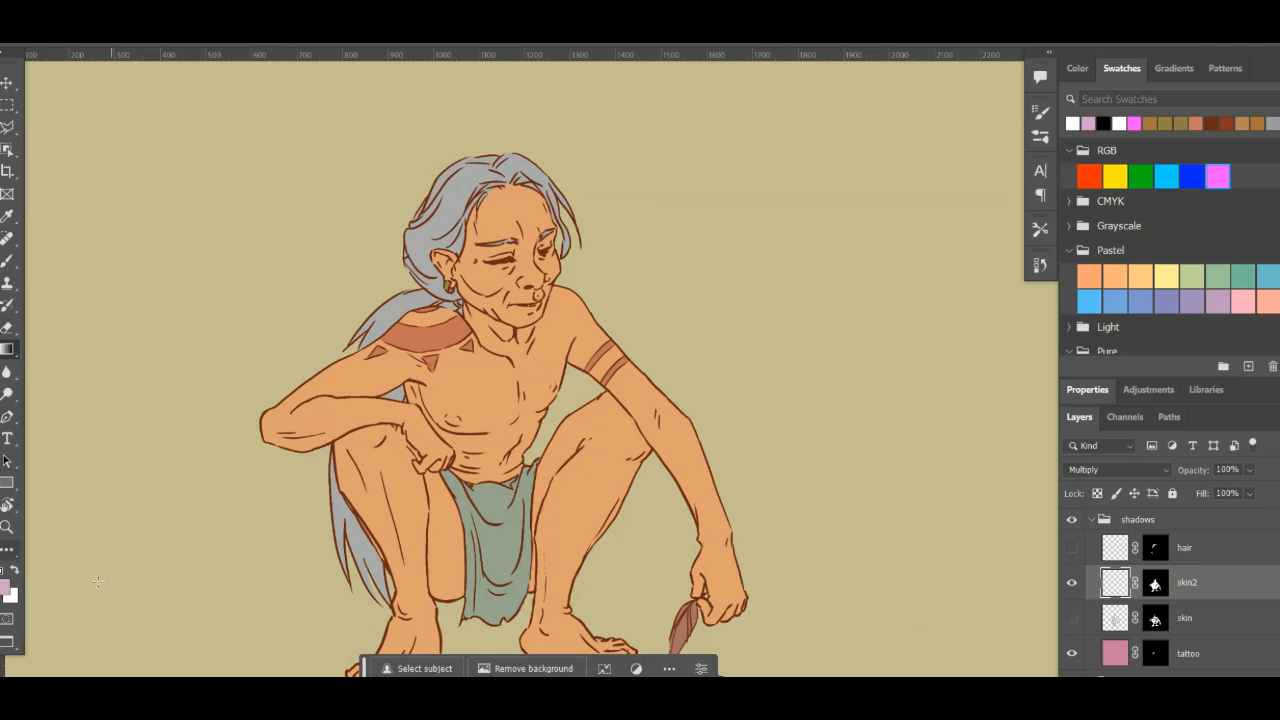
- Set the foreground colour to the dark purple #773f77
{"action": "left_click", "coordinate": [10, 592]}
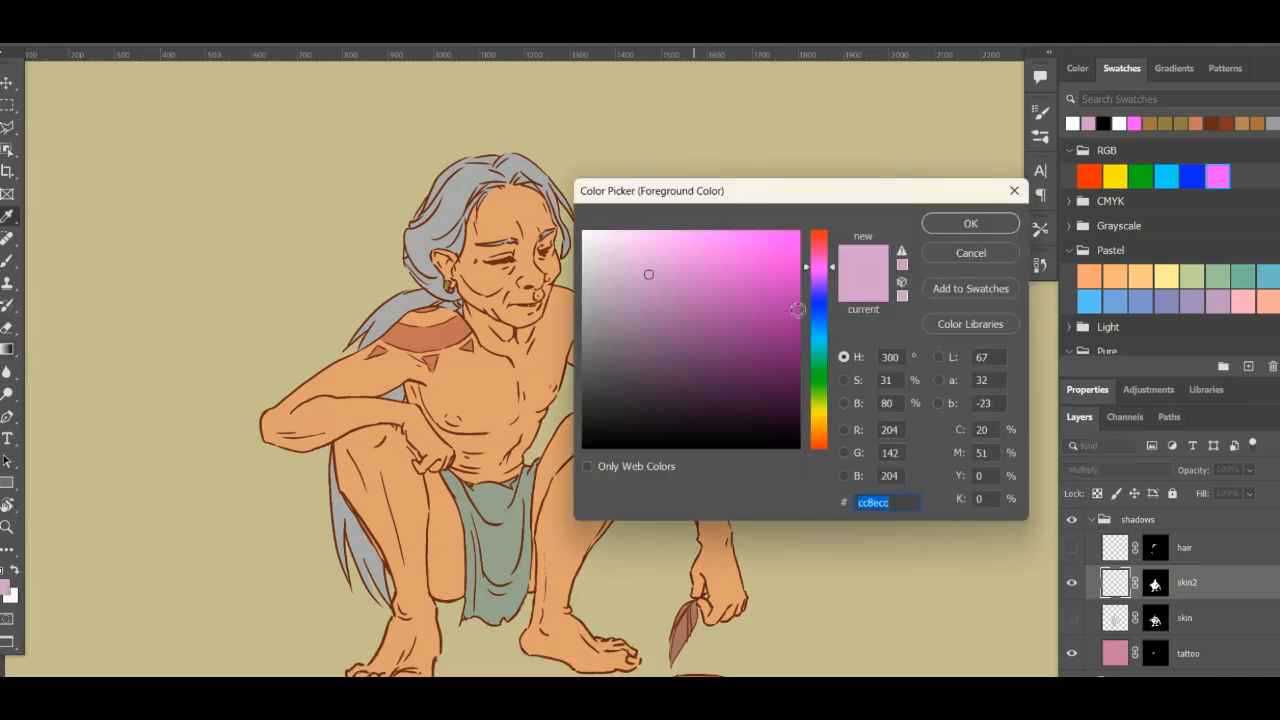
{"action": "mouse_move", "coordinate": [686, 366]}
{"action": "left_mouse_down"}
{"action": "mouse_move", "coordinate": [666, 331]}
{"action": "mouse_move", "coordinate": [674, 344]}
{"action": "left_mouse_up"}
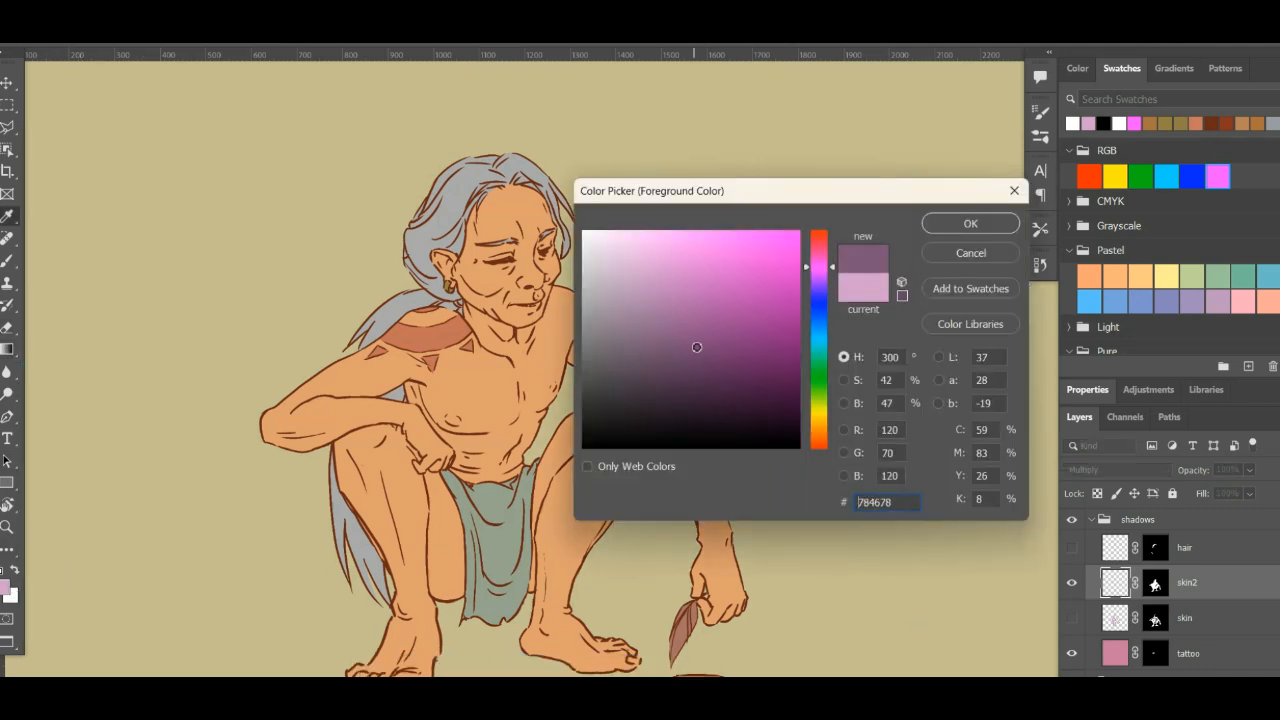
{"action": "left_click", "coordinate": [970, 223]}
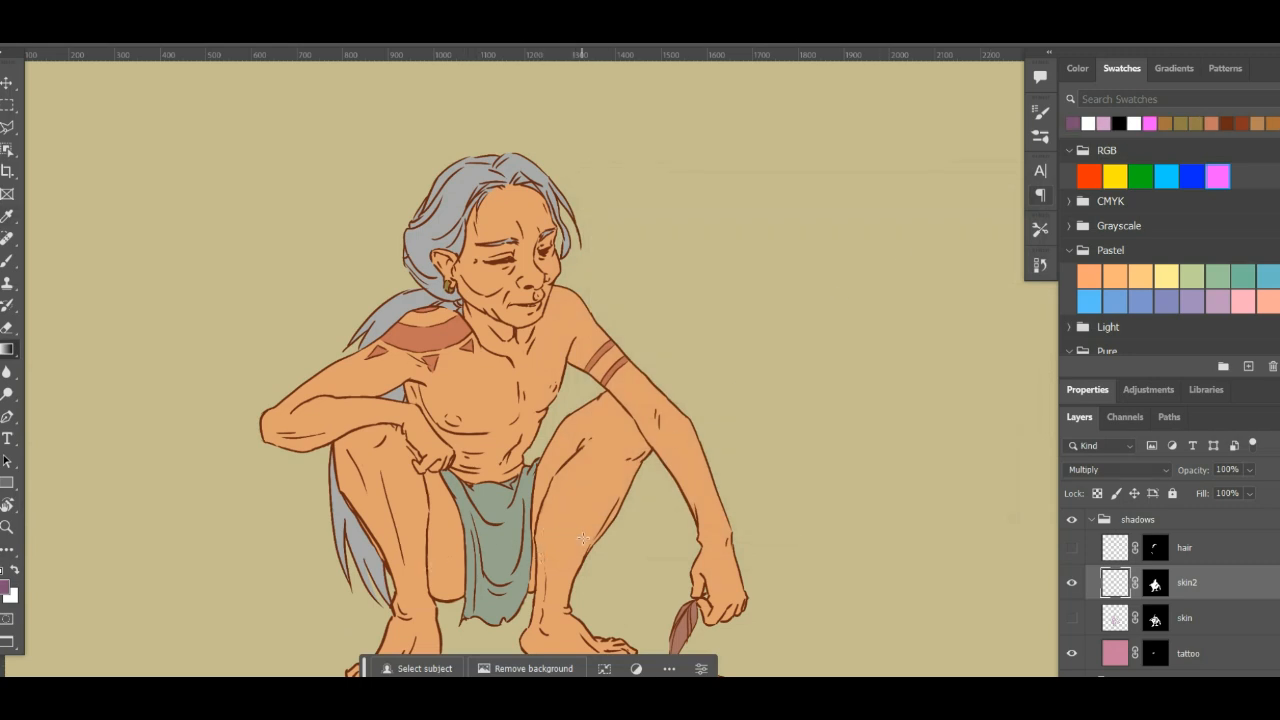
- Try a gradient from the thigh to the chest, undo it, and draw one from the chest to above the tattooed shoulder
{"action": "left_click_drag", "start_coordinate": [572, 546], "coordinate": [471, 389]}
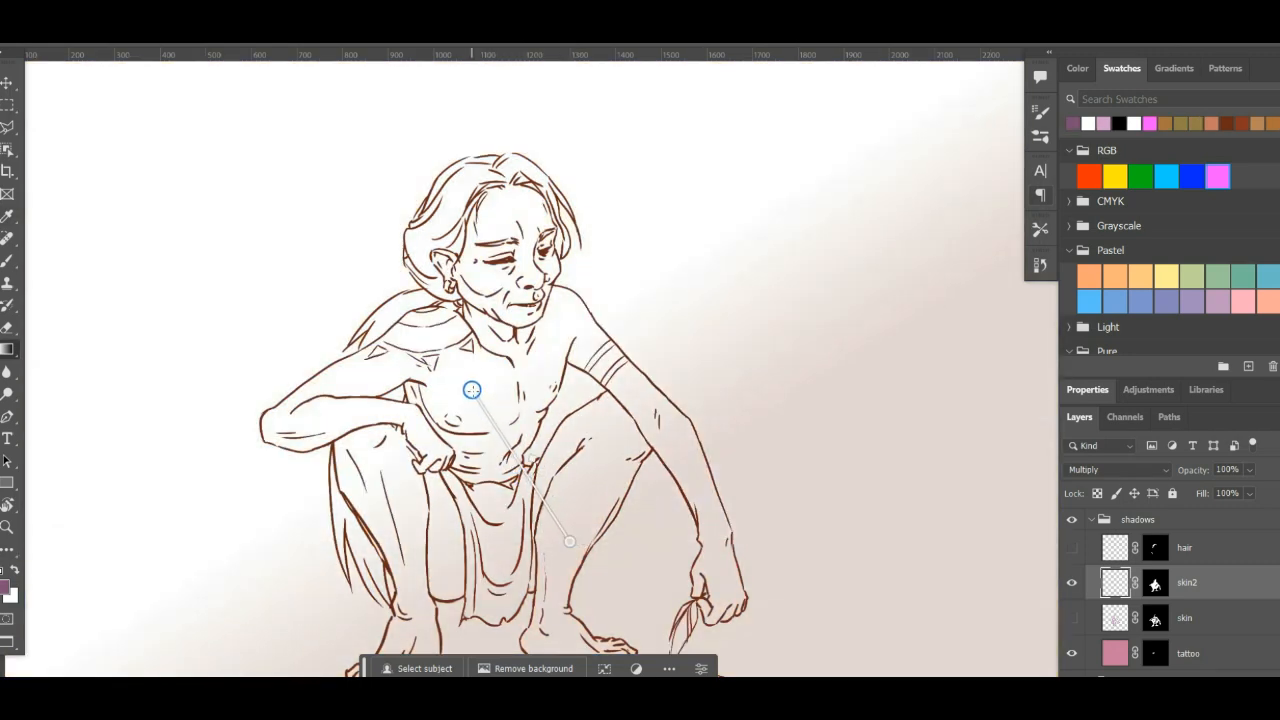
{"action": "key", "text": "ctrl+z"}
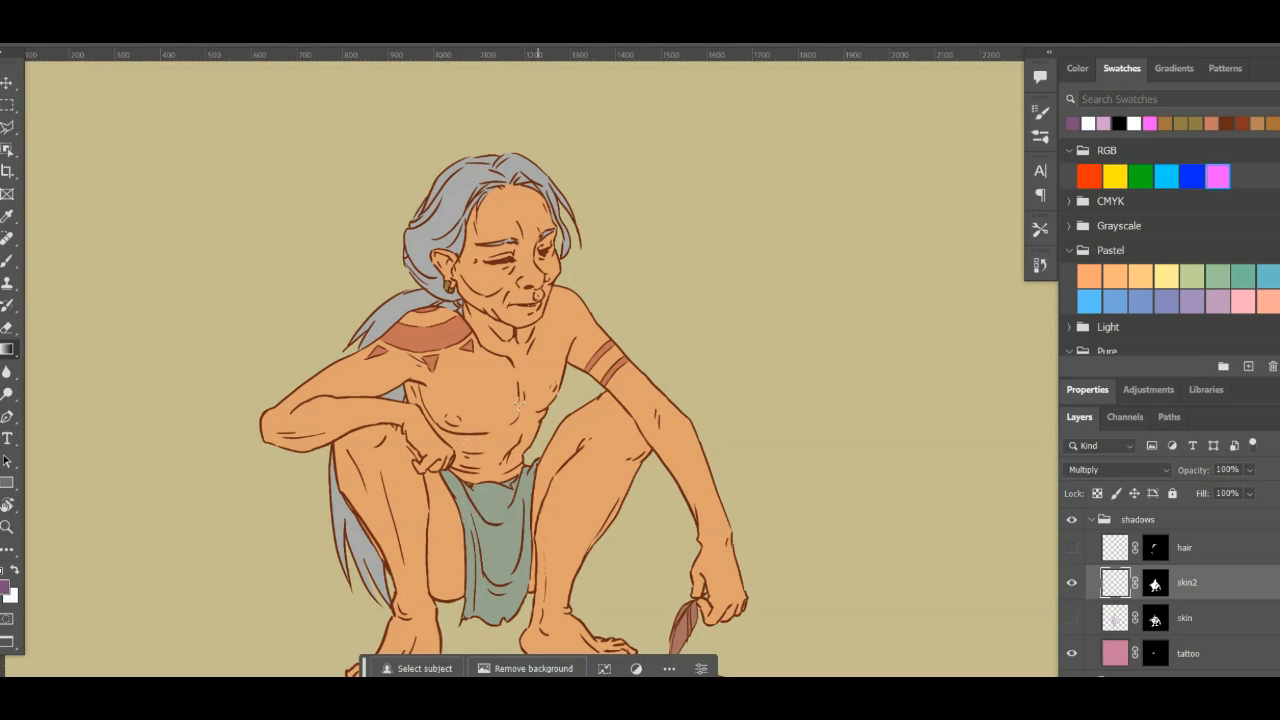
{"action": "left_click_drag", "start_coordinate": [475, 418], "coordinate": [377, 281]}
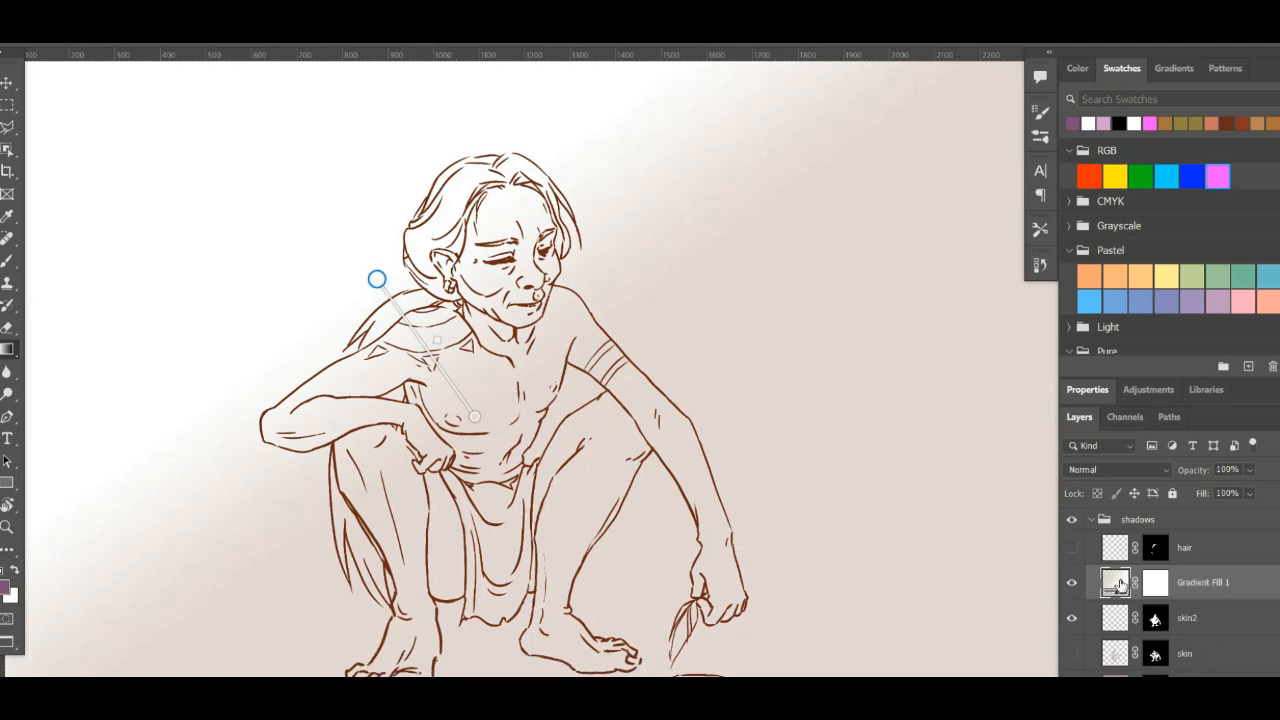
{"action": "right_click", "coordinate": [1123, 585]}
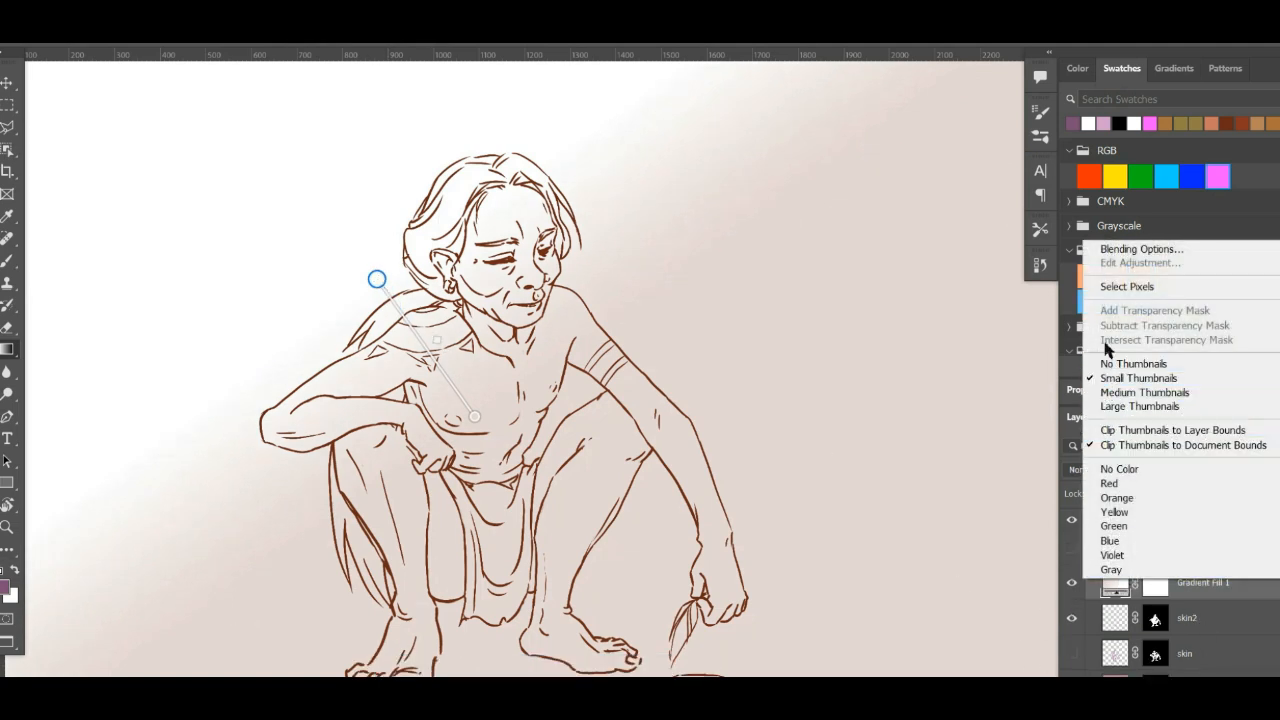
{"action": "left_click", "coordinate": [1171, 602]}
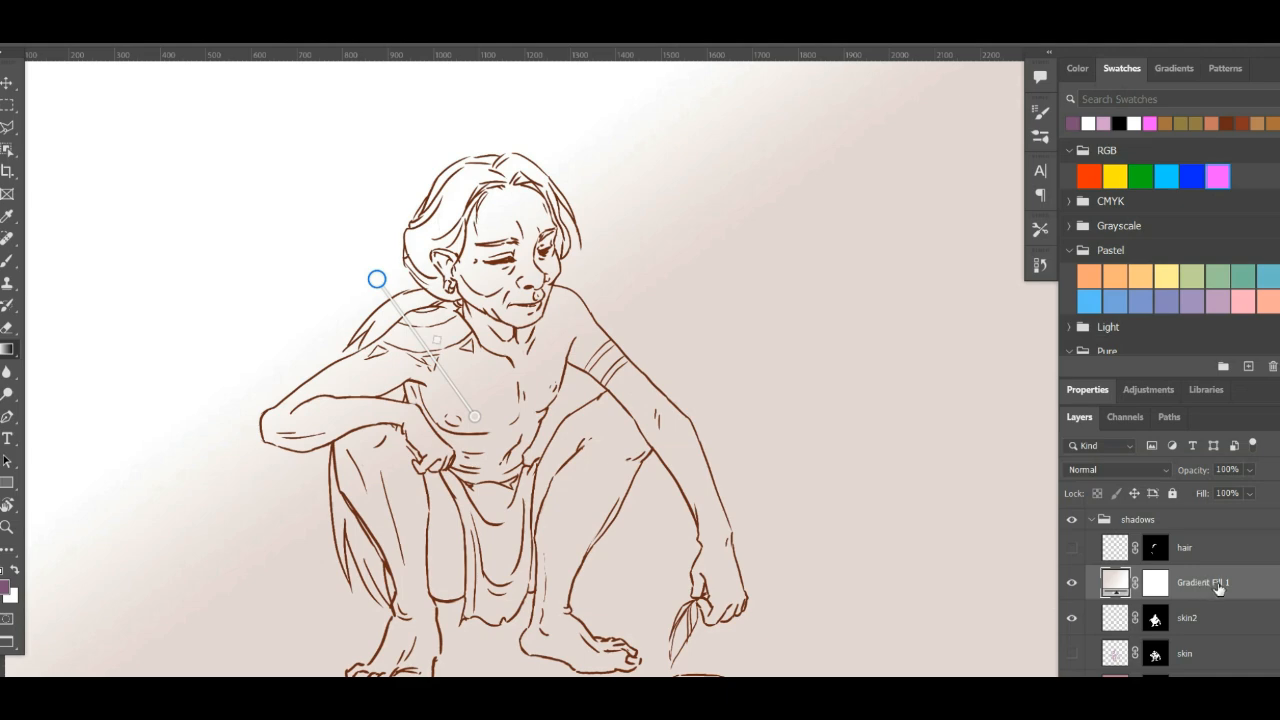
- Rasterize the new Gradient Fill 1 layer and set its blend mode to Multiply
{"action": "right_click", "coordinate": [1218, 590]}
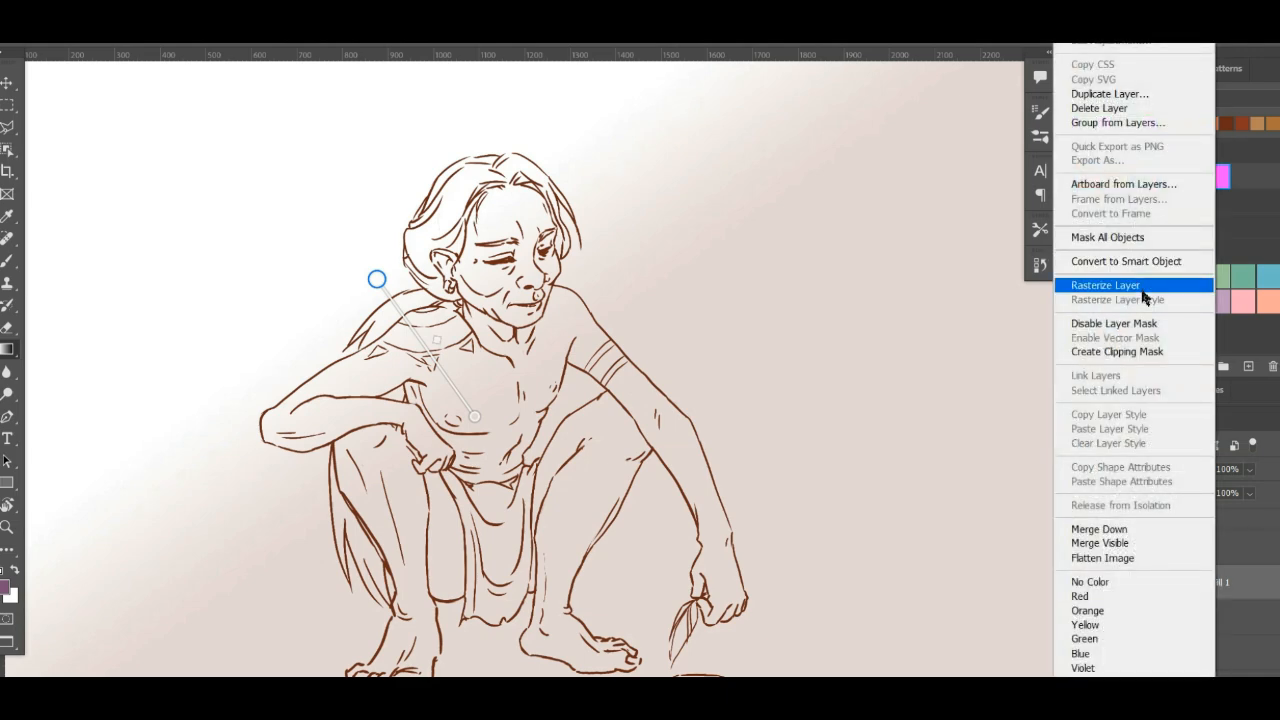
{"action": "left_click", "coordinate": [1142, 291]}
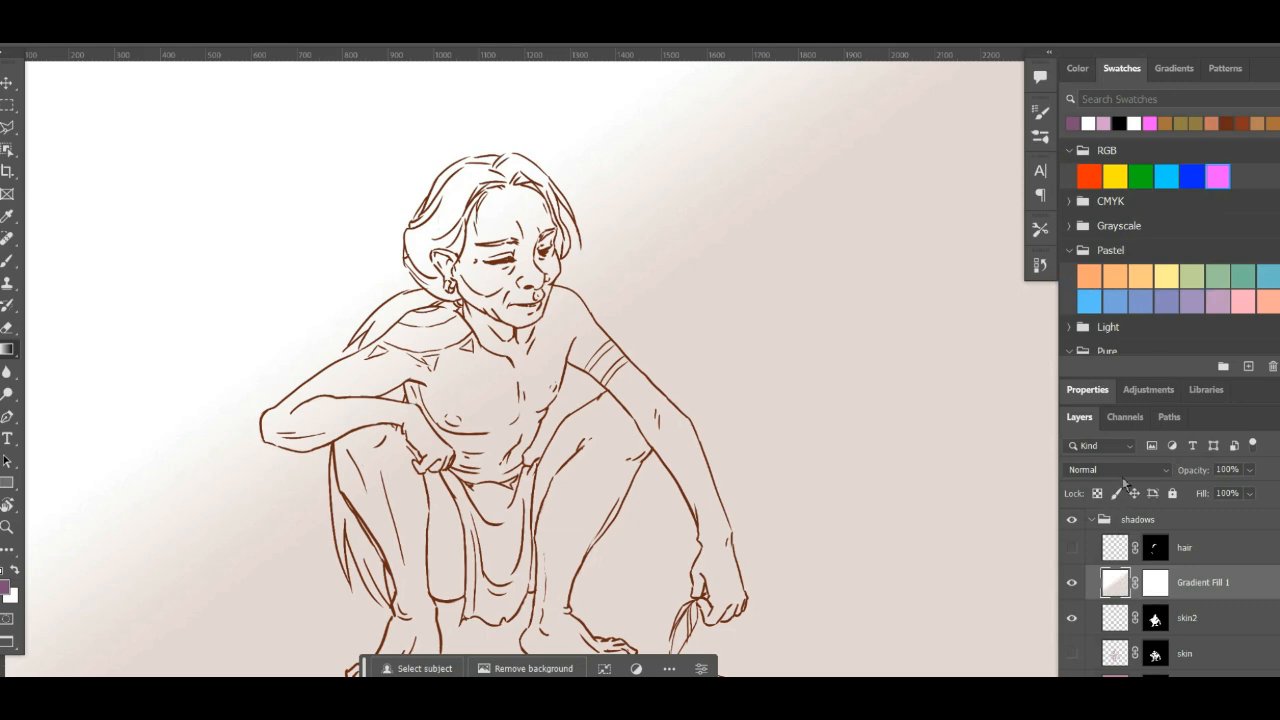
{"action": "left_click", "coordinate": [1118, 469]}
{"action": "left_click", "coordinate": [1089, 324]}
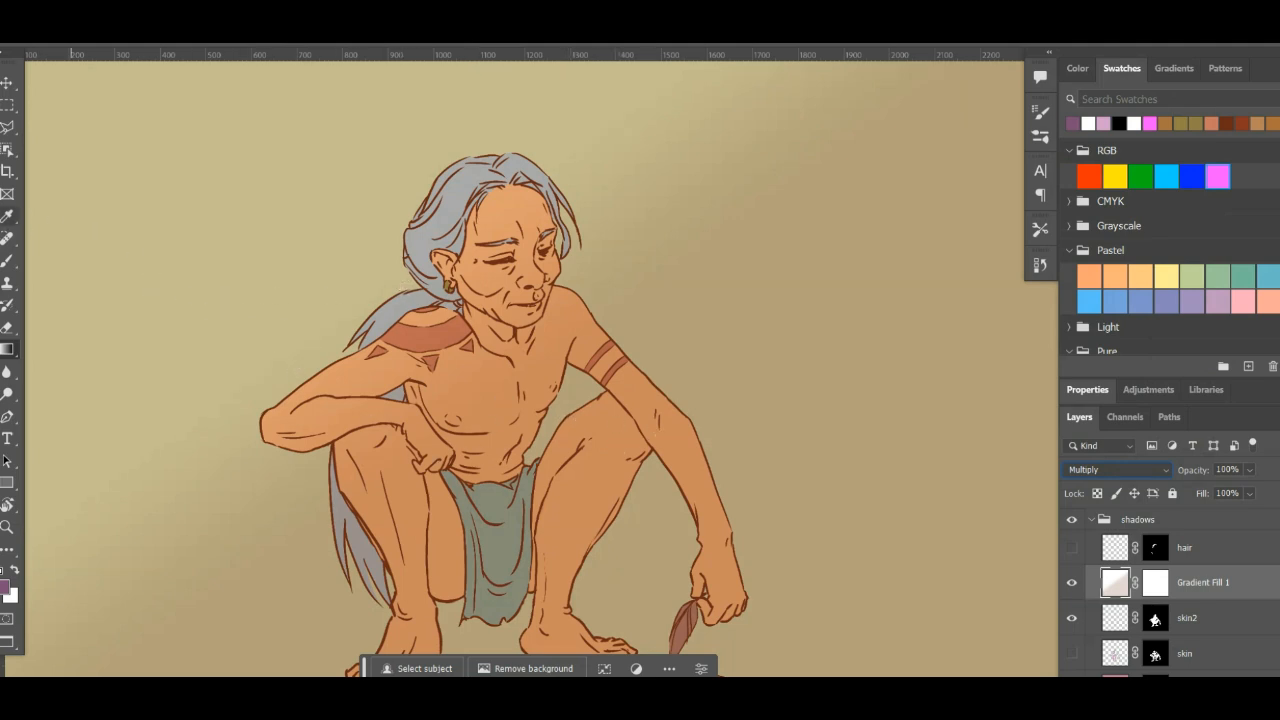
- Move the rasterized gradient down and sideways so its light area extends over the chest and nearer knee
{"action": "left_click", "coordinate": [7, 84]}
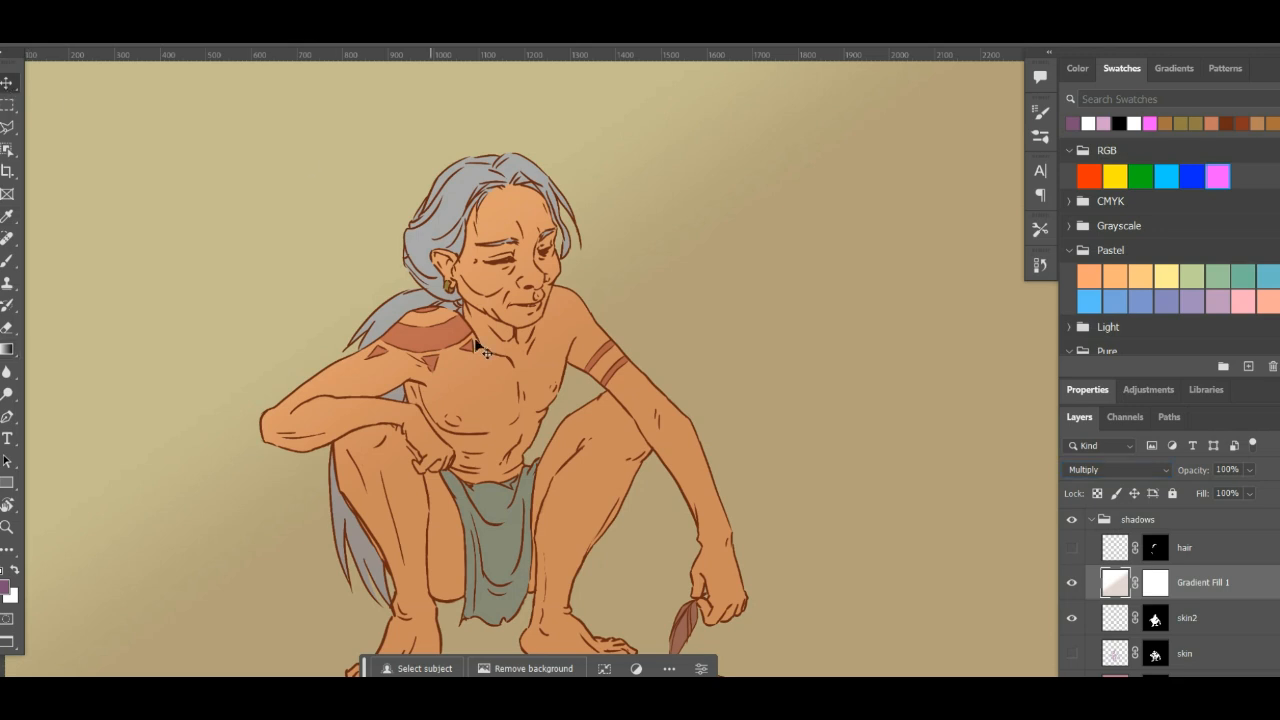
{"action": "left_click_drag", "start_coordinate": [494, 416], "coordinate": [511, 475]}
{"action": "left_click_drag", "start_coordinate": [522, 474], "coordinate": [575, 468]}
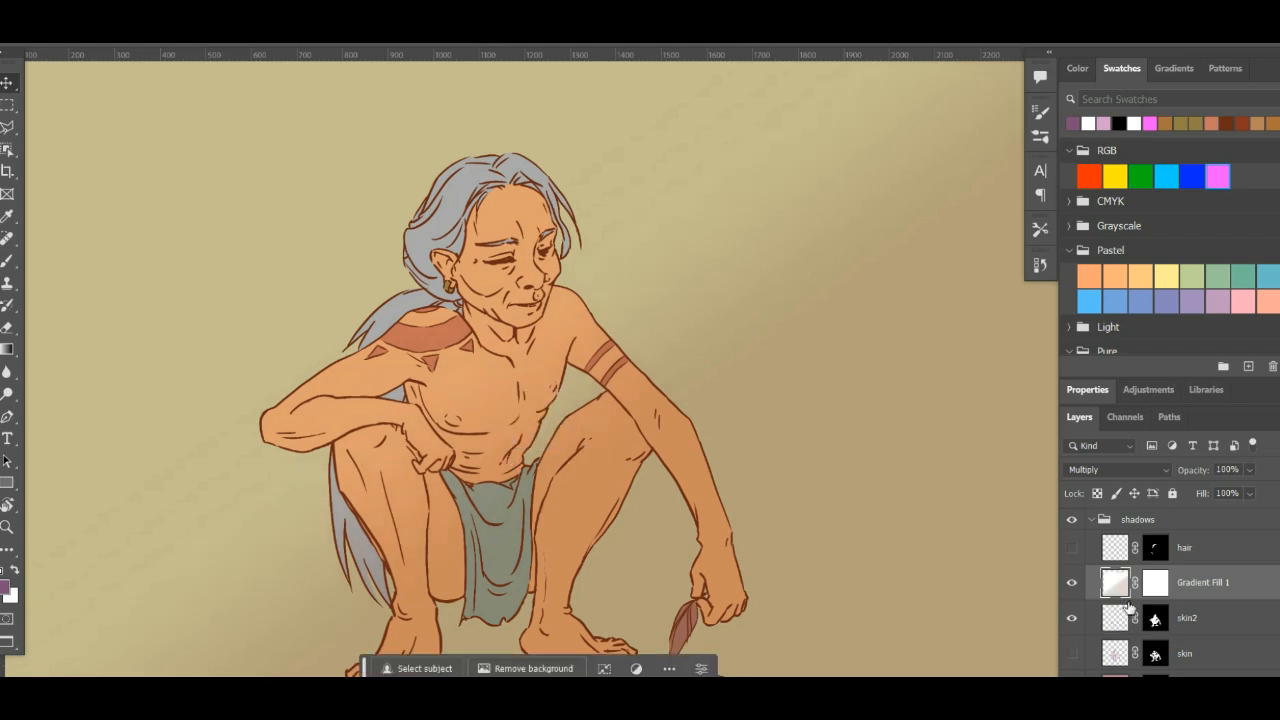
- Undo the gradient's move, blend change and rasterizing, and delete the Gradient Fill 1 layer
{"action": "double_click", "coordinate": [1121, 595]}
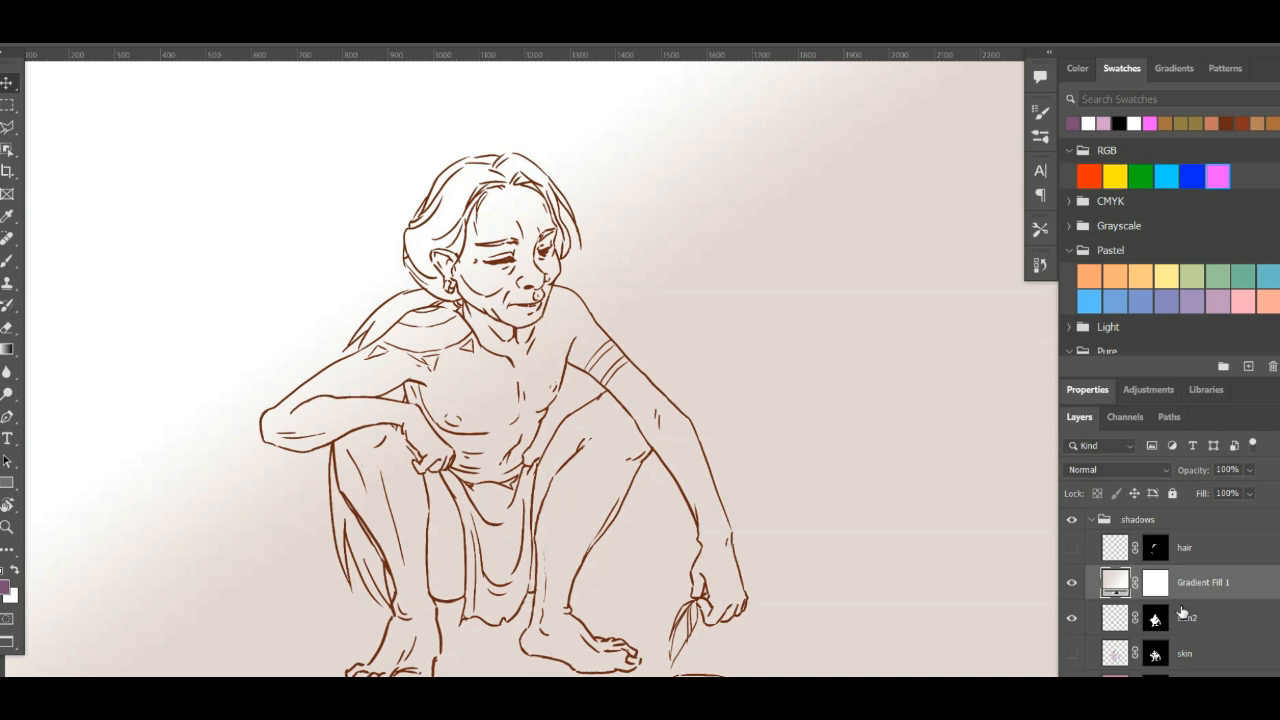
{"action": "key", "text": "Delete"}
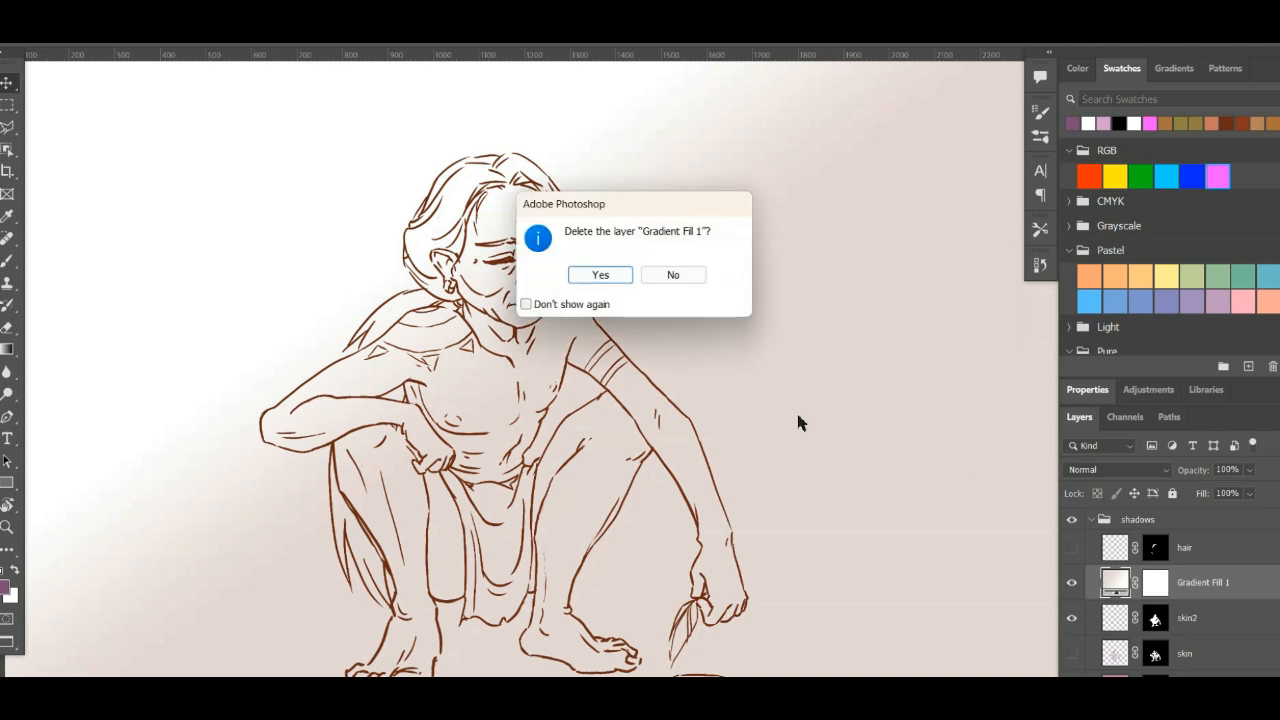
{"action": "left_click", "coordinate": [598, 276]}
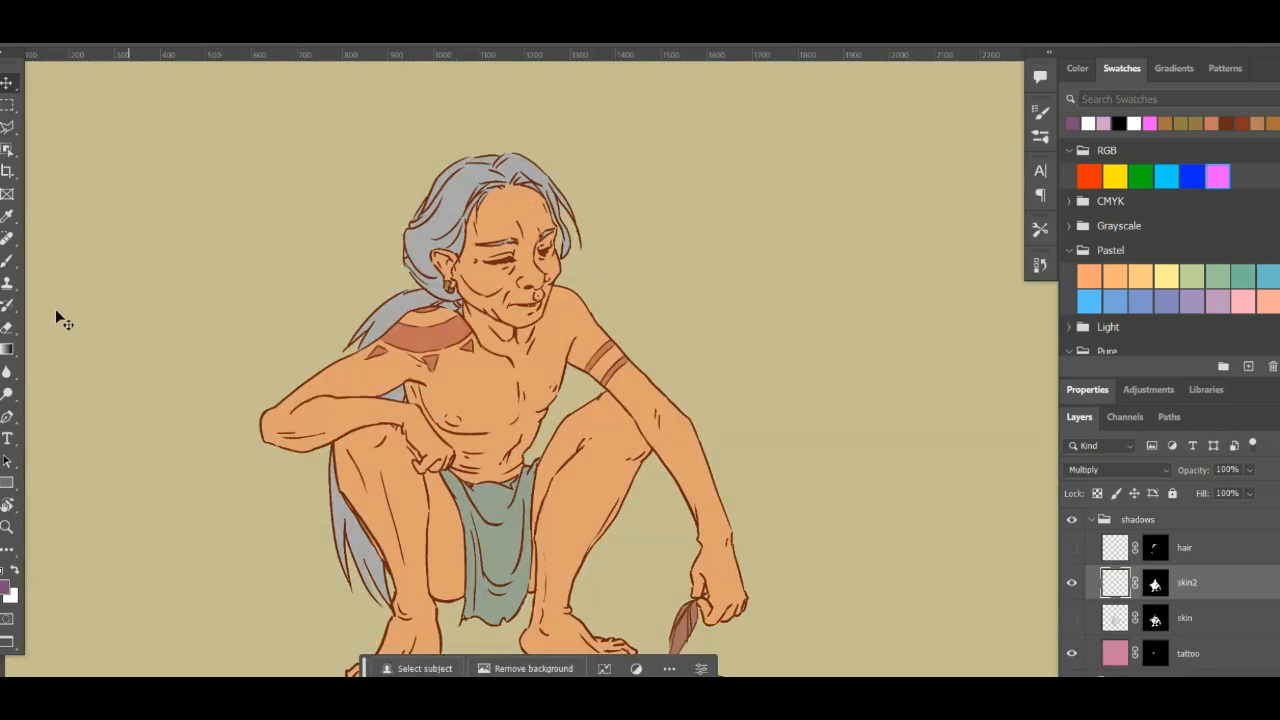
- Draw a diagonal gradient from the thigh to the tattooed shoulder and shift its midpoint toward the shoulder
{"action": "left_click", "coordinate": [16, 349]}
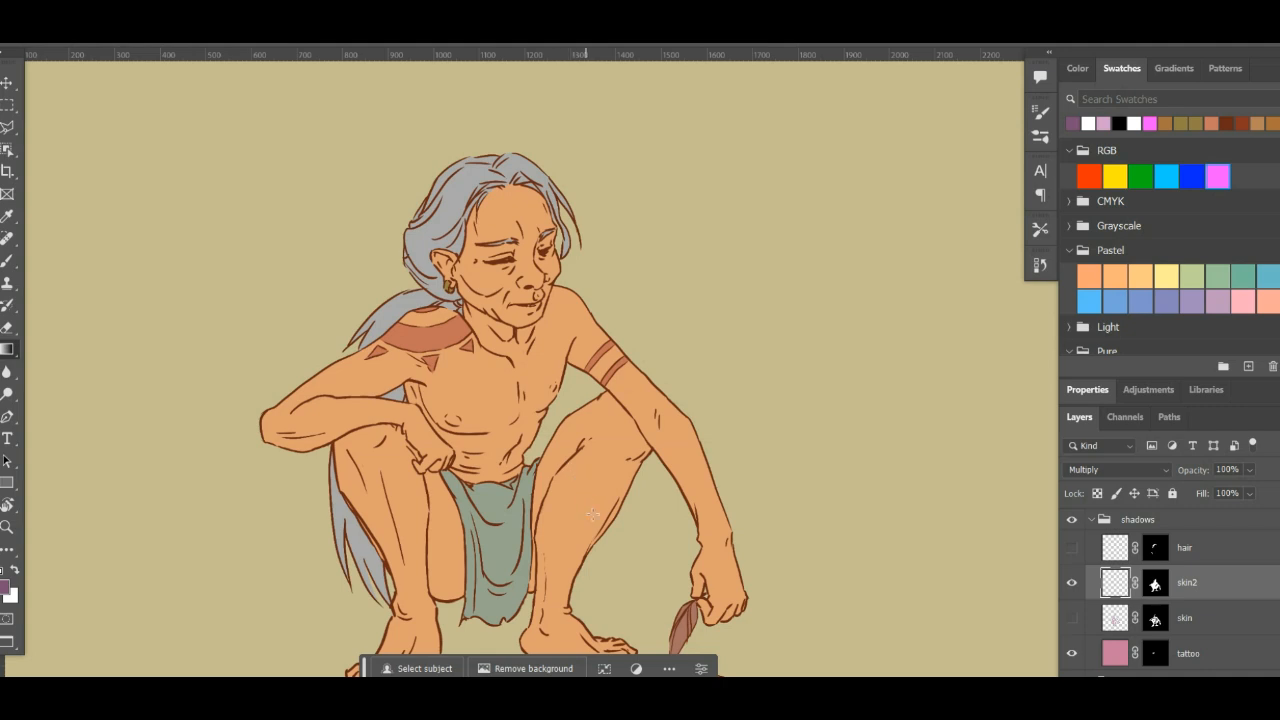
{"action": "left_click_drag", "start_coordinate": [603, 517], "coordinate": [375, 358]}
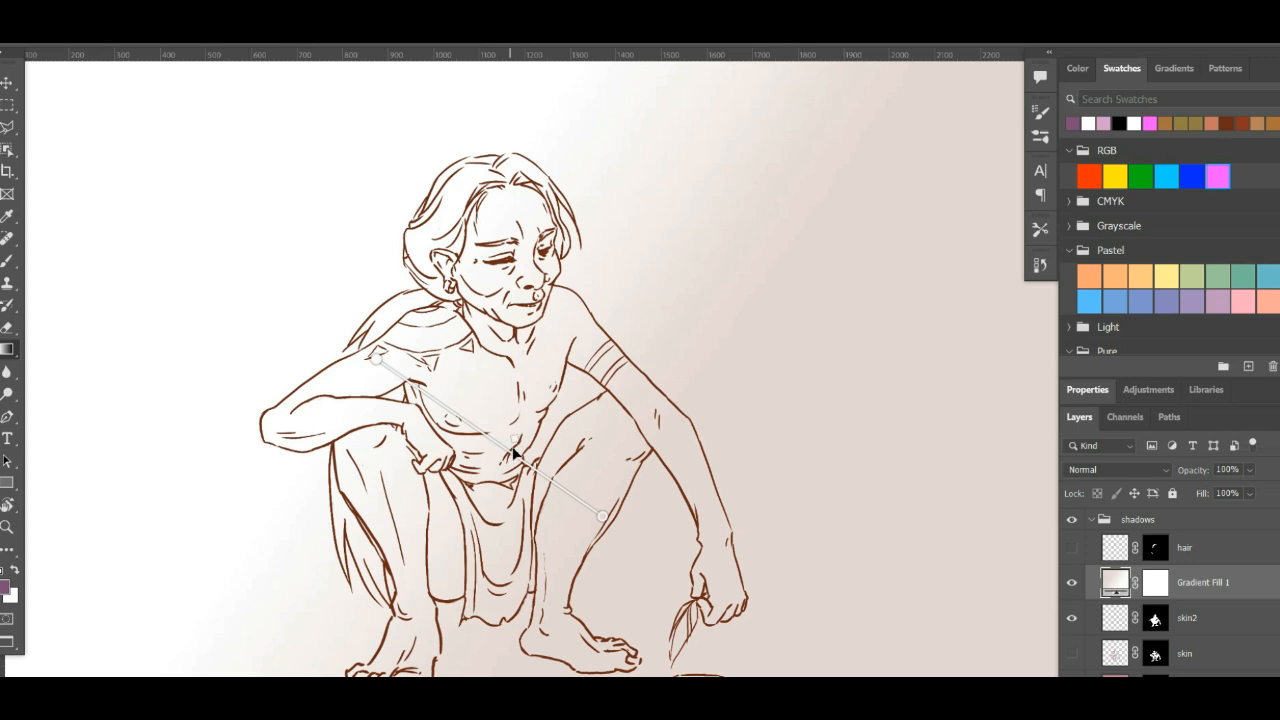
{"action": "left_click_drag", "start_coordinate": [527, 460], "coordinate": [470, 421]}
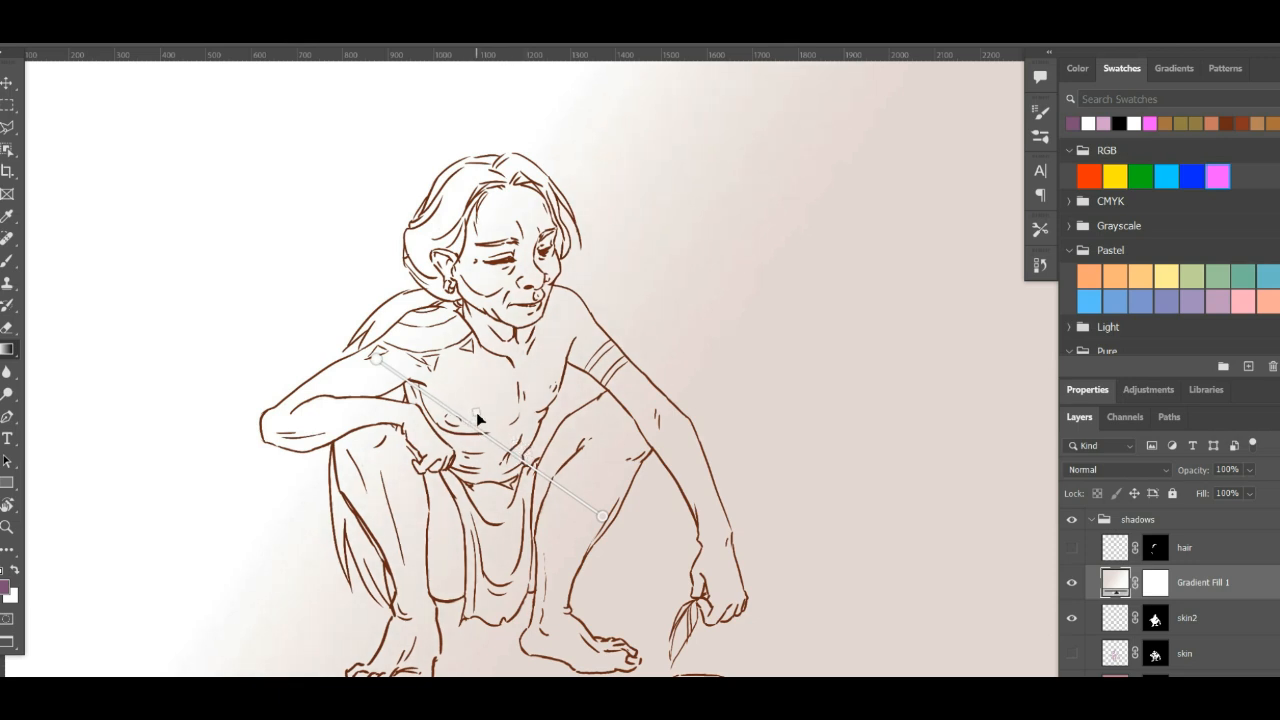
{"action": "right_click", "coordinate": [478, 414]}
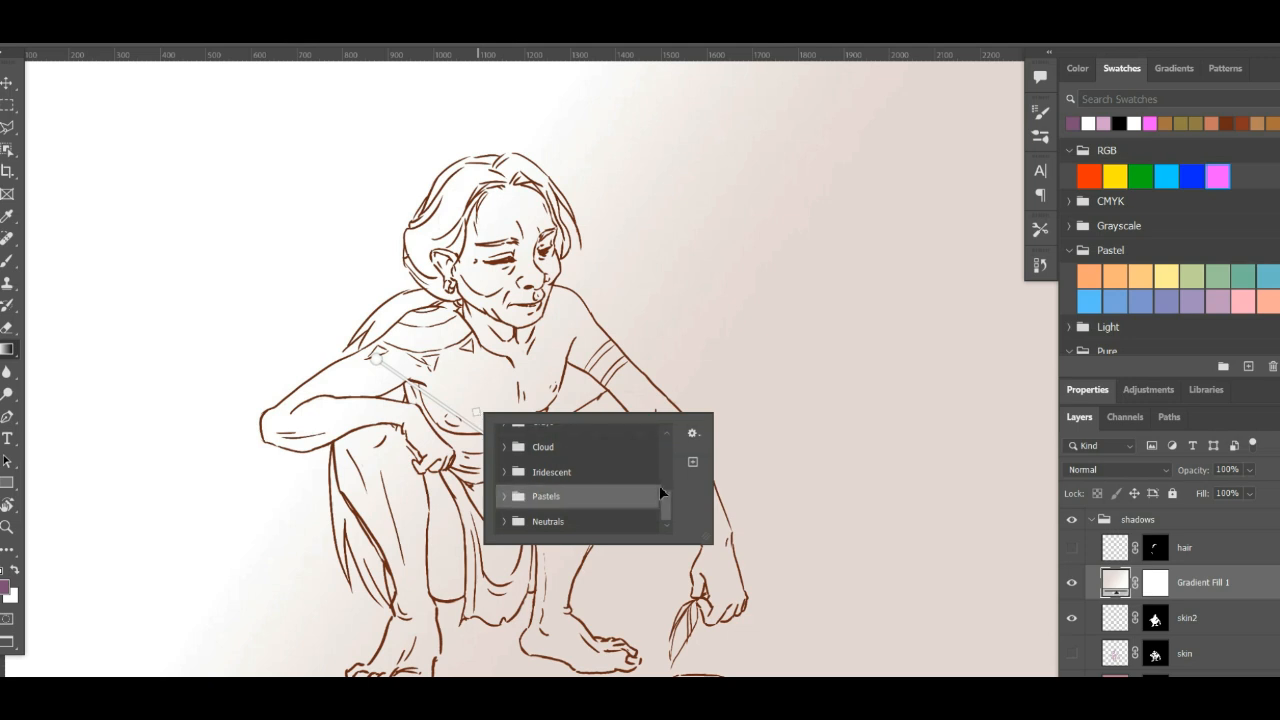
{"action": "left_click_drag", "start_coordinate": [664, 491], "coordinate": [762, 445]}
{"action": "left_click_drag", "start_coordinate": [665, 474], "coordinate": [668, 516]}
{"action": "left_click", "coordinate": [1201, 588]}
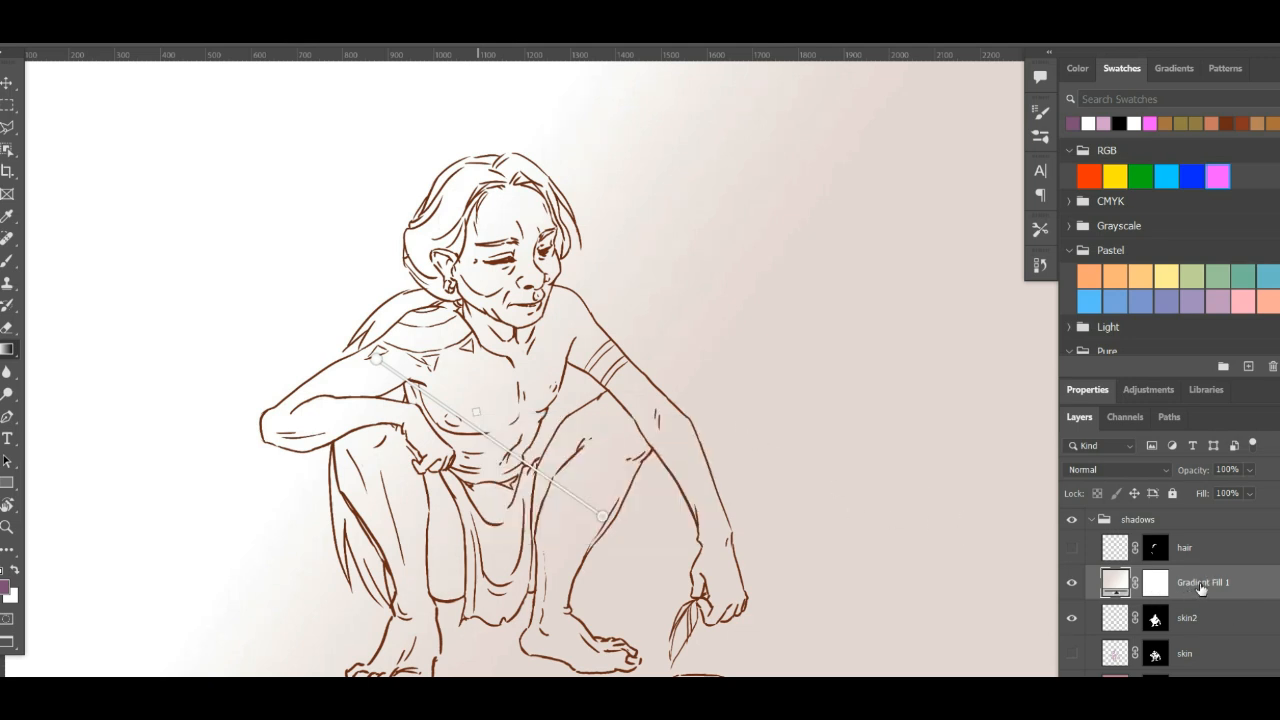
{"action": "left_click", "coordinate": [1216, 626]}
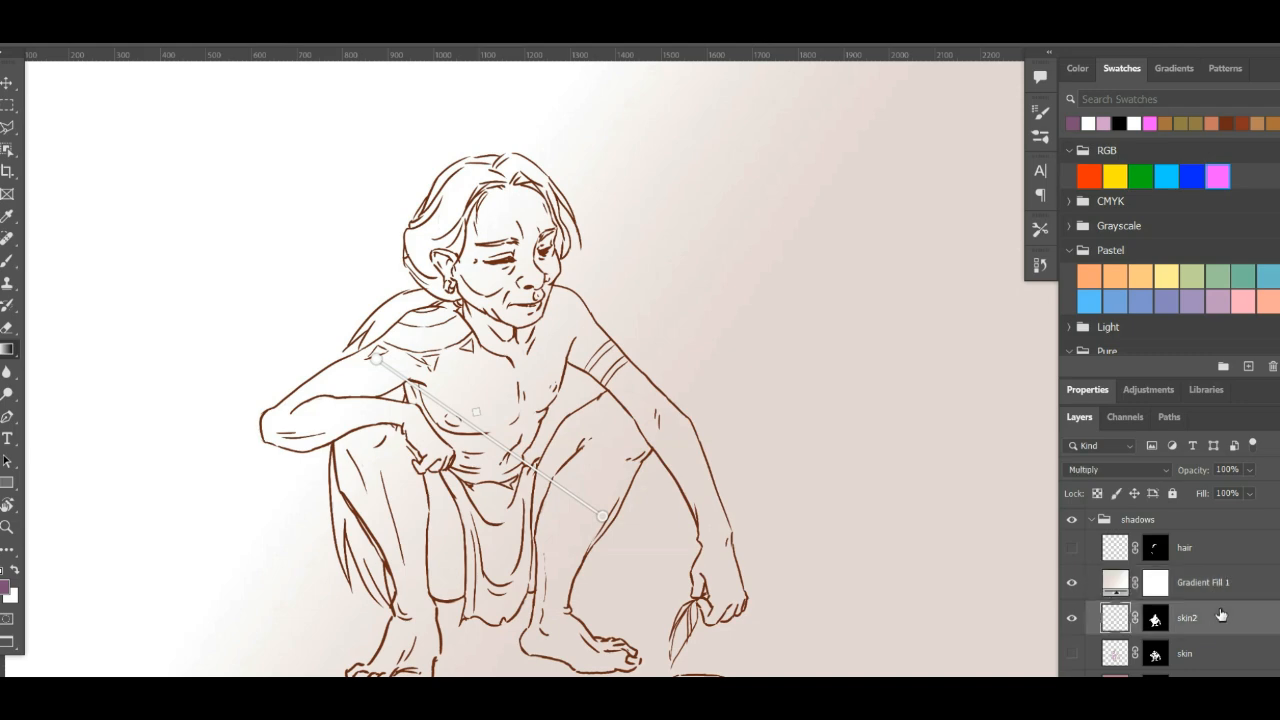
{"action": "left_click", "coordinate": [1225, 587]}
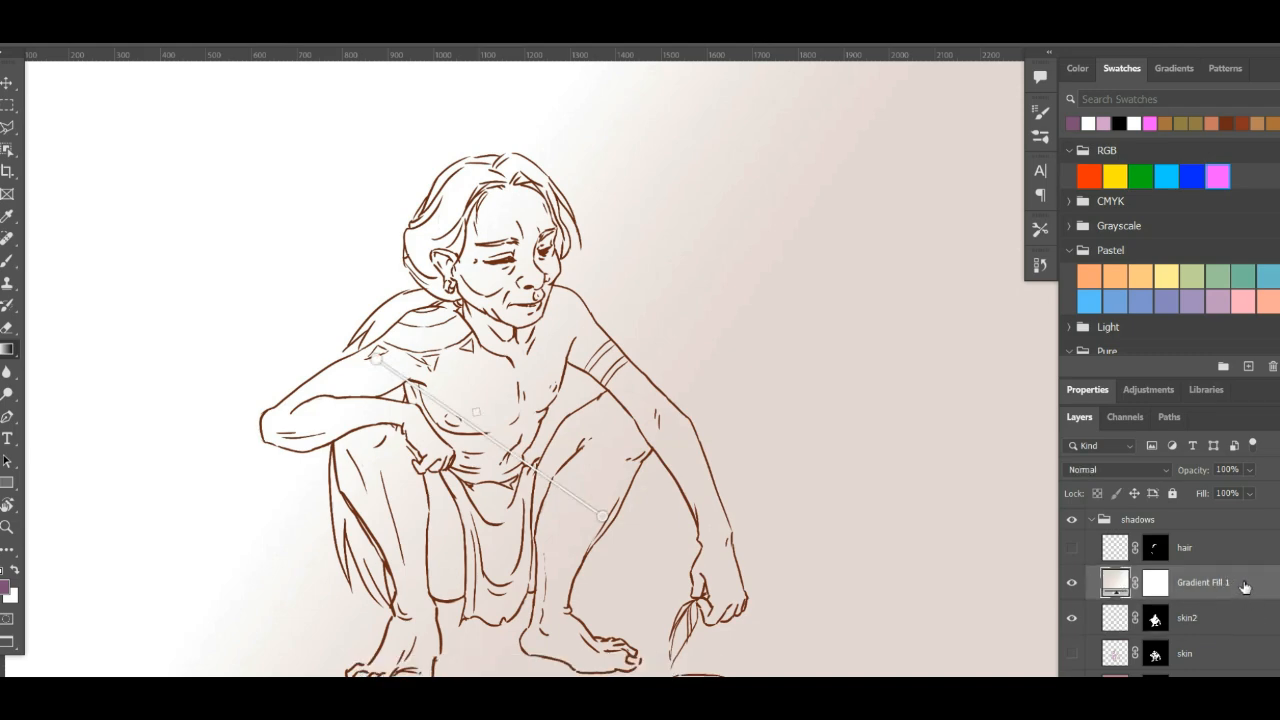
- Rasterize the Gradient Fill 1 layer holding the thigh-to-shoulder gradient
{"action": "right_click", "coordinate": [1245, 587]}
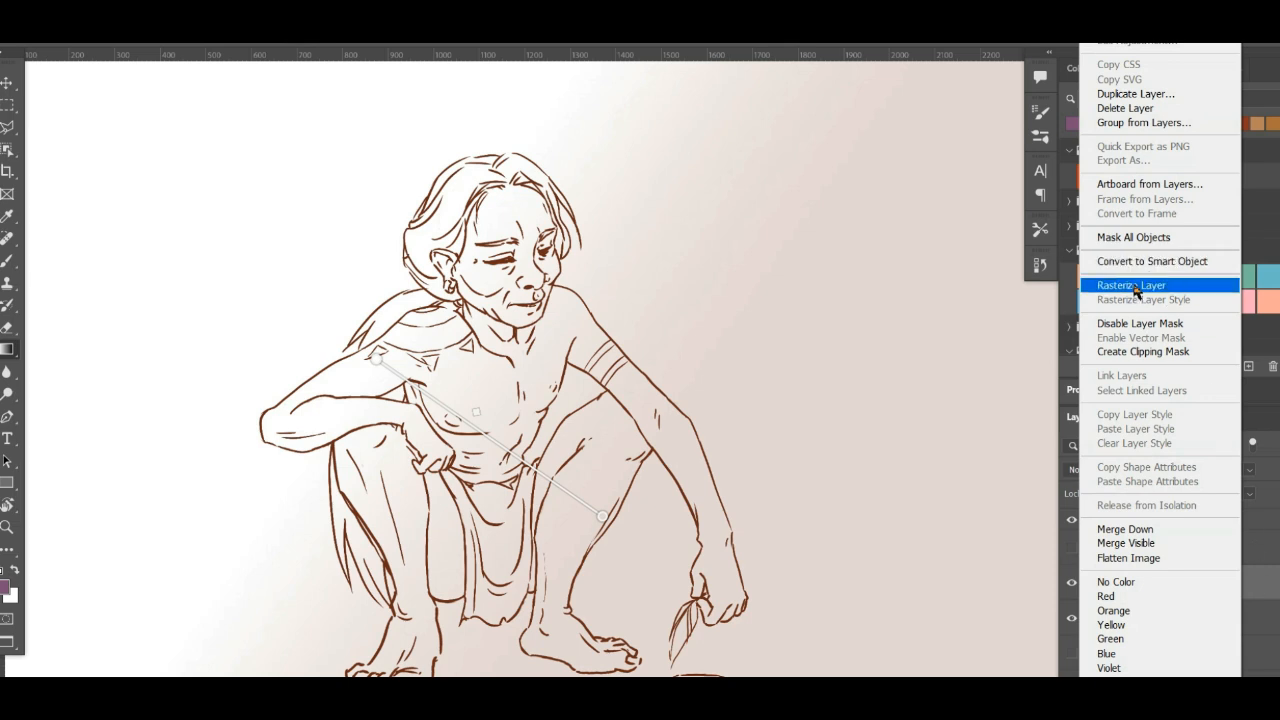
{"action": "key", "text": "Escape"}
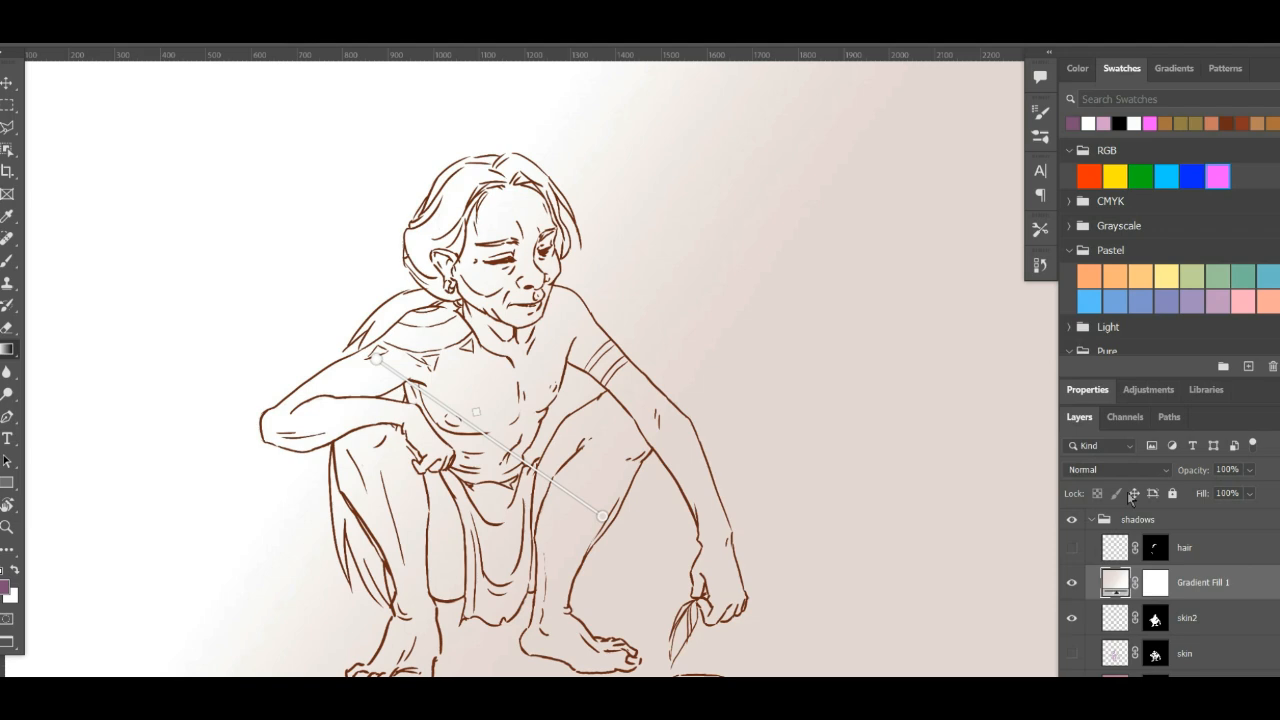
{"action": "right_click", "coordinate": [1239, 587]}
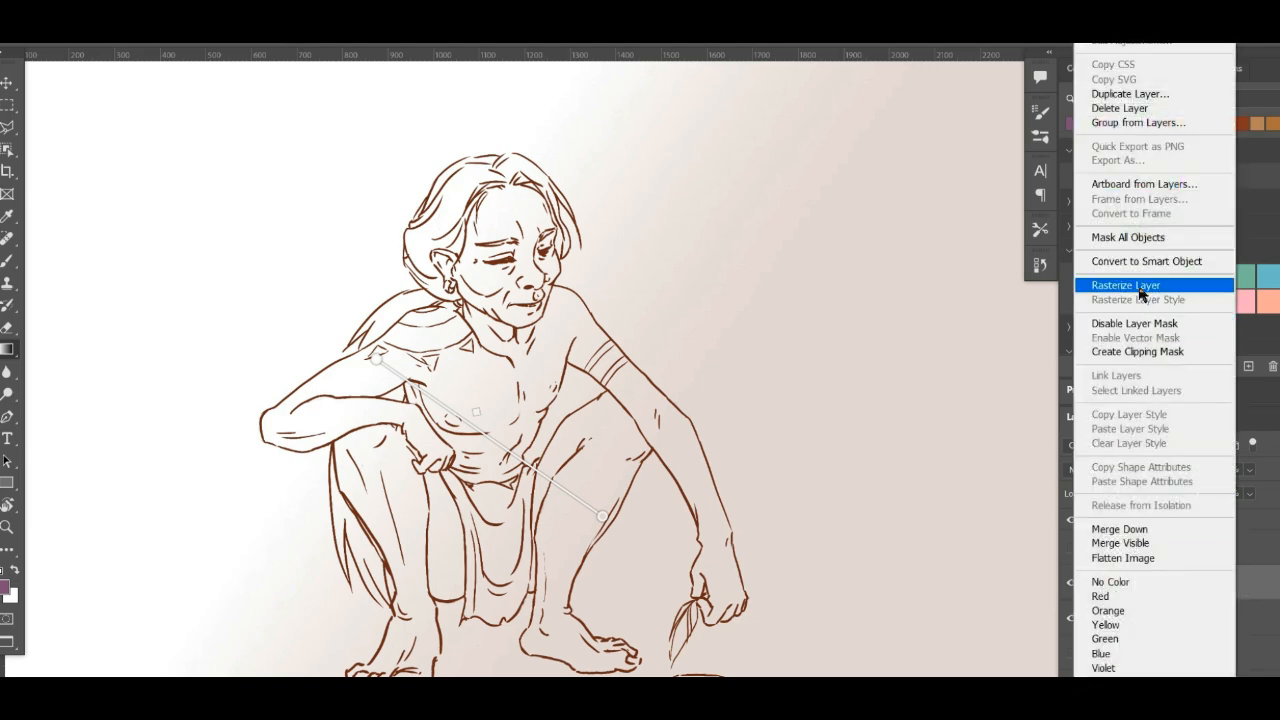
{"action": "left_click", "coordinate": [1140, 290]}
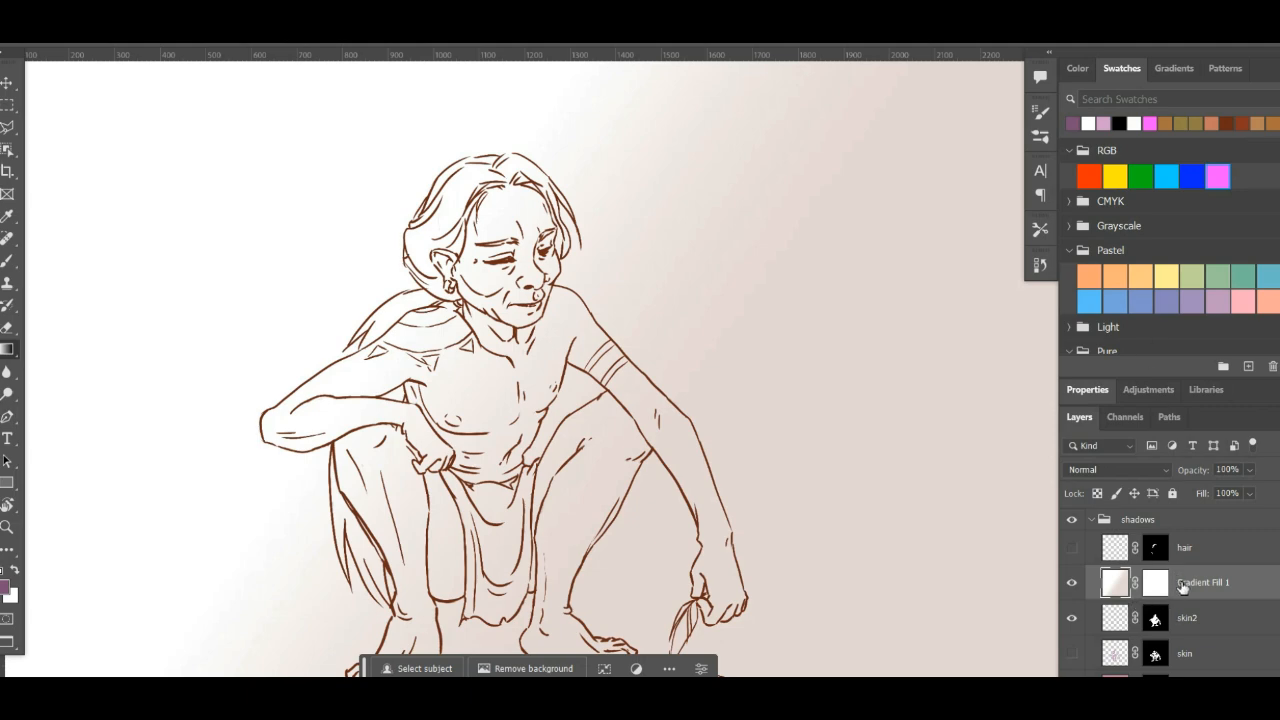
- Apply the layer mask of Gradient Fill 1 and hide the layer
{"action": "left_click", "coordinate": [1156, 584]}
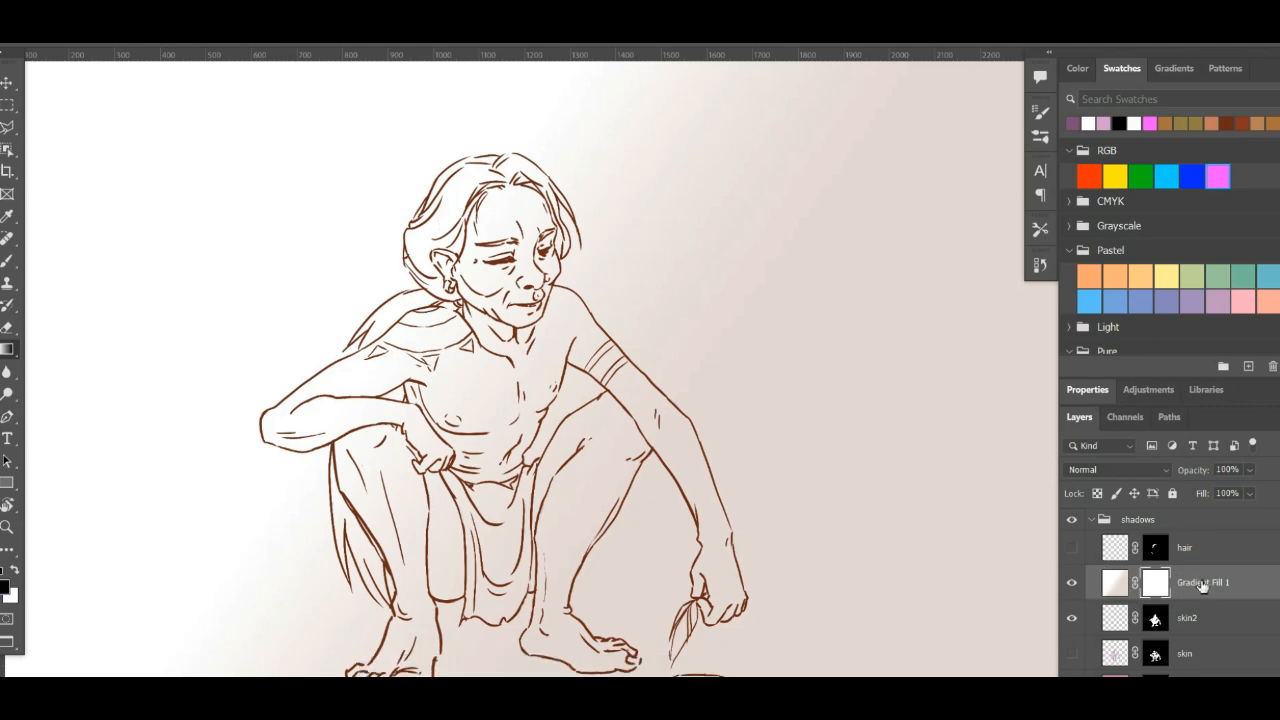
{"action": "right_click", "coordinate": [1202, 586]}
{"action": "key", "text": "Escape"}
{"action": "right_click", "coordinate": [1160, 588]}
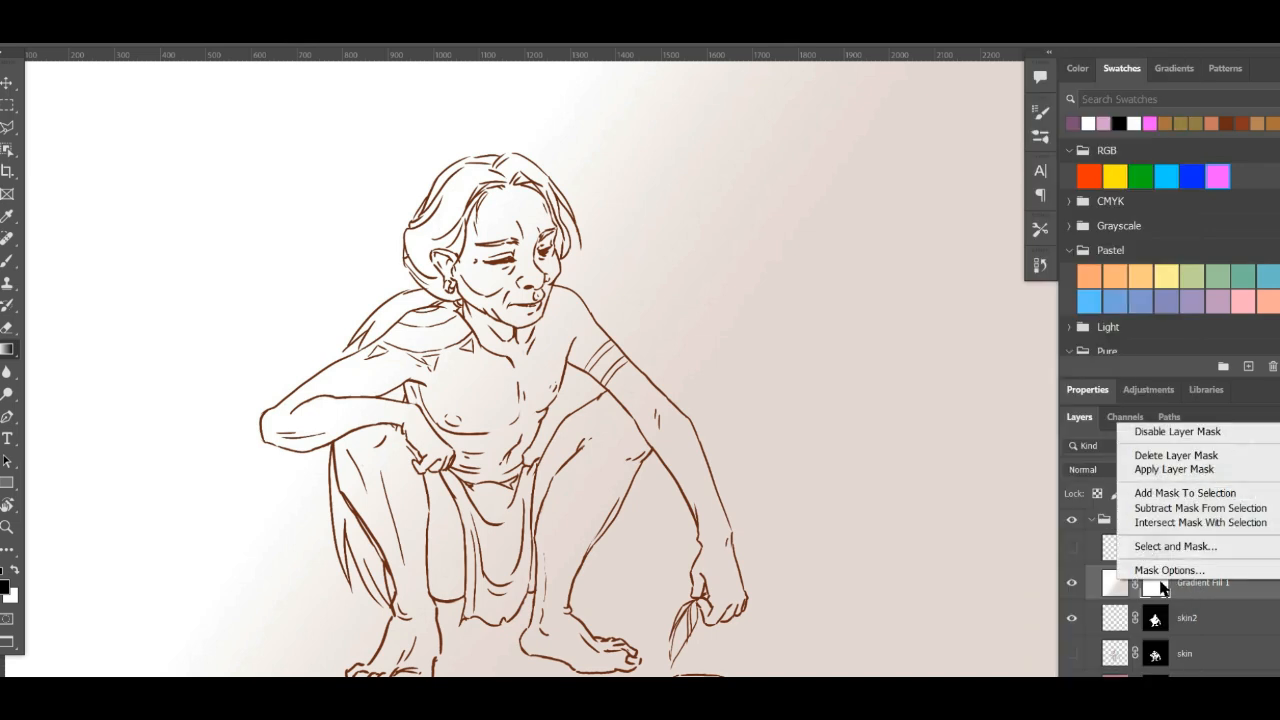
{"action": "left_click", "coordinate": [1183, 476]}
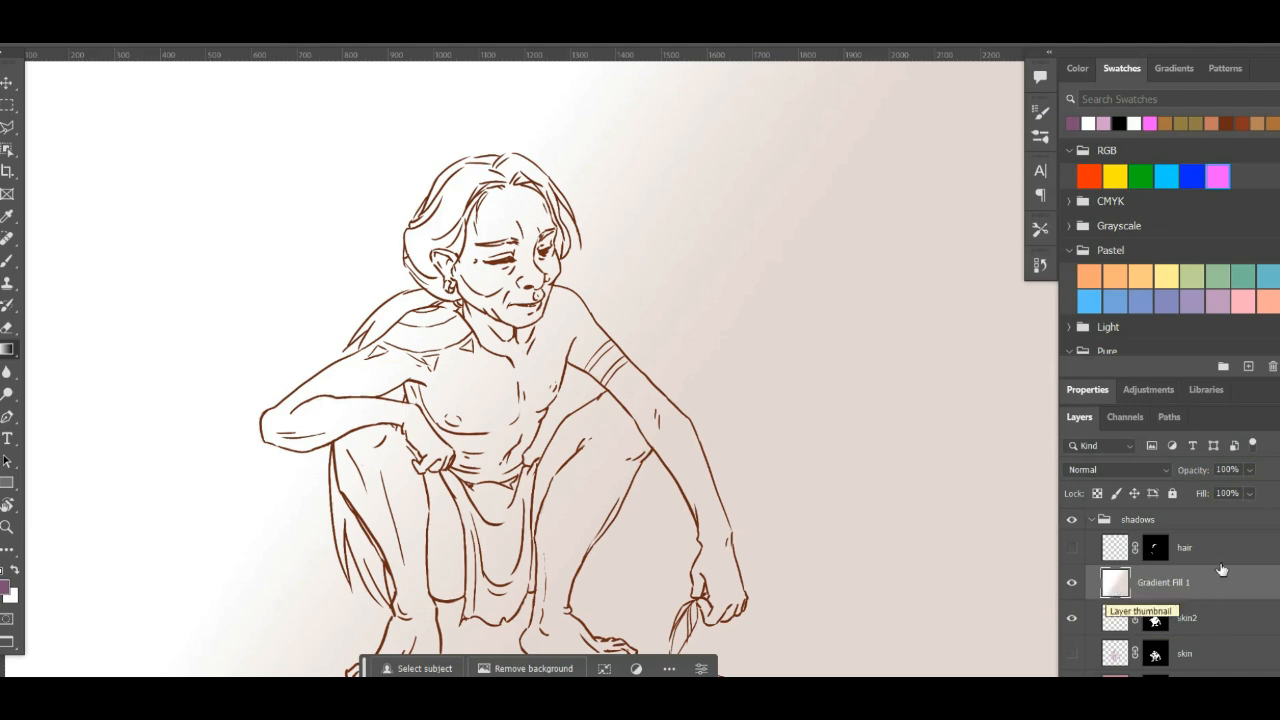
{"action": "left_click", "coordinate": [1072, 583]}
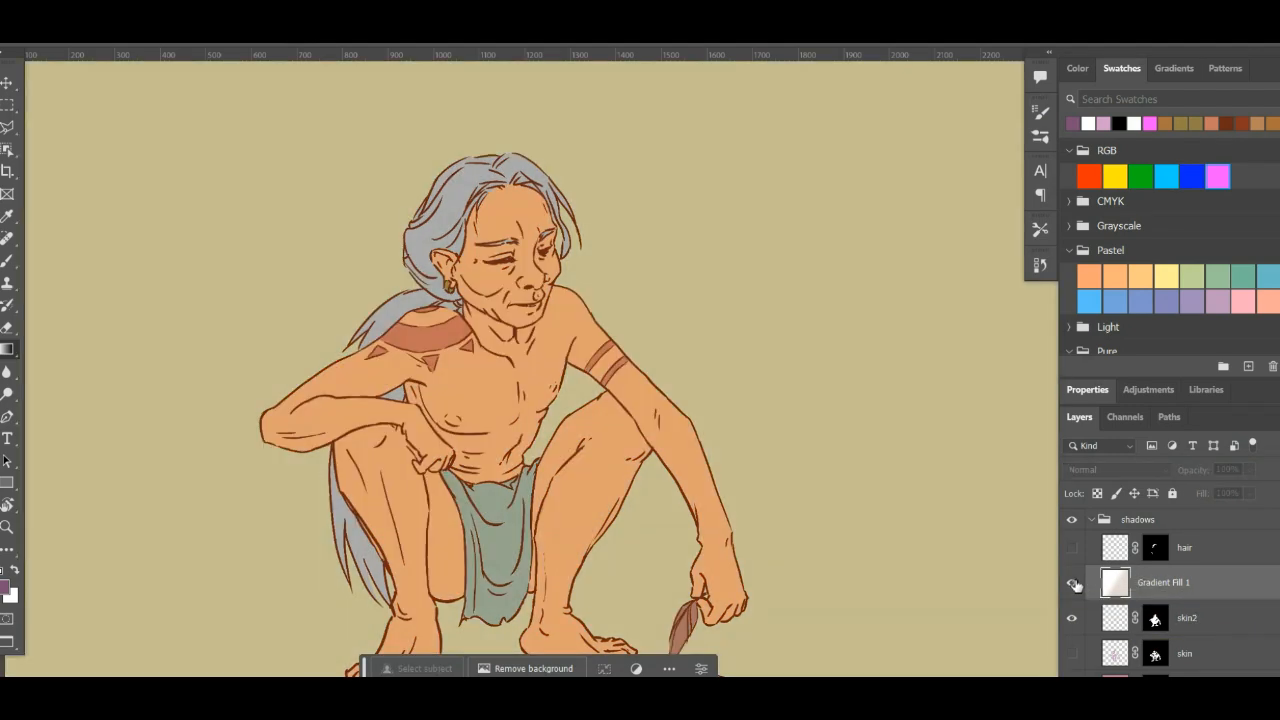
- Show the Gradient Fill 1 layer and undo its applied layer mask and rasterizing
{"action": "left_click", "coordinate": [1073, 583]}
{"action": "left_click", "coordinate": [1073, 583]}
{"action": "left_click", "coordinate": [1072, 583]}
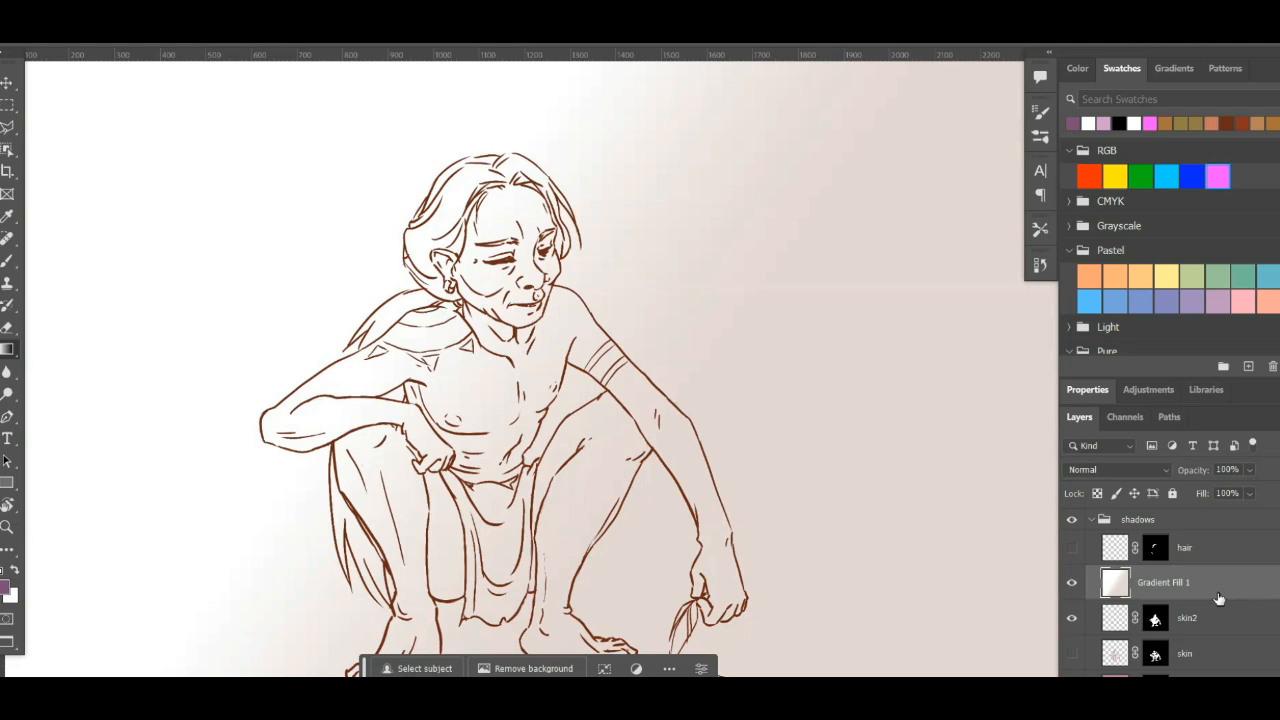
{"action": "key", "text": "ctrl+z"}
{"action": "key", "text": "ctrl+z"}
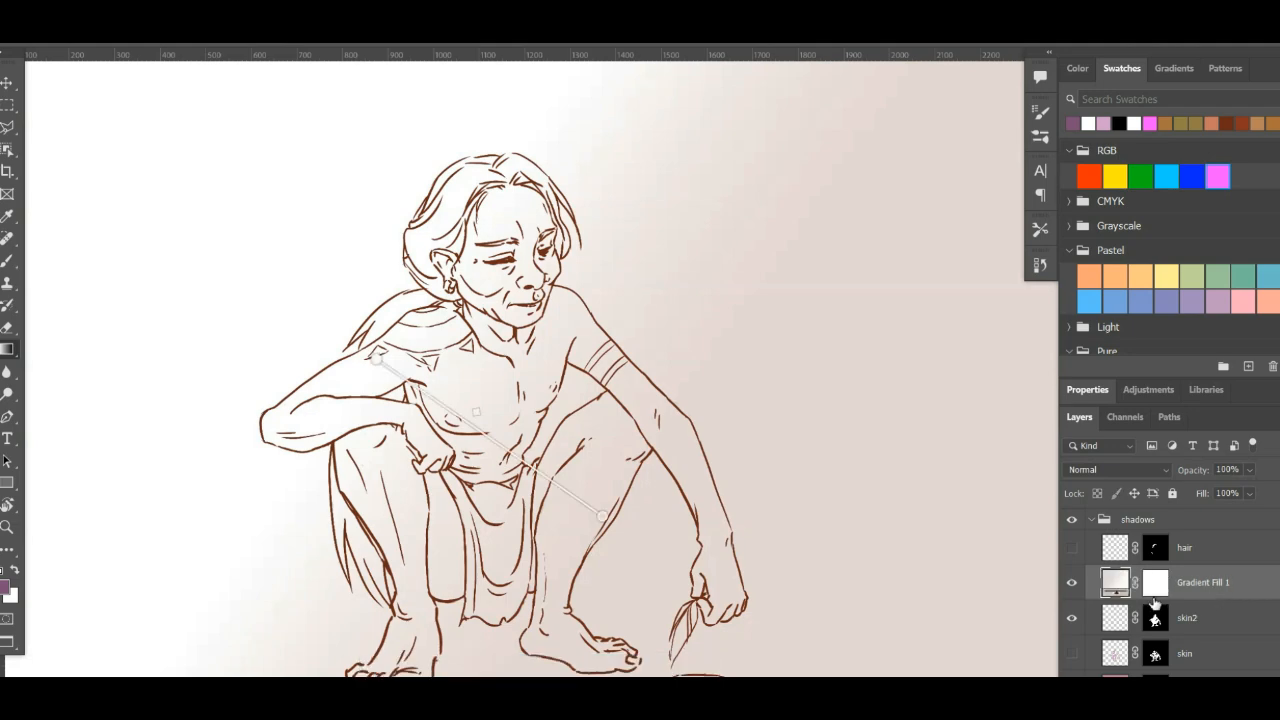
- Rasterize the Gradient Fill 1 layer again and apply its layer mask
{"action": "right_click", "coordinate": [1216, 585]}
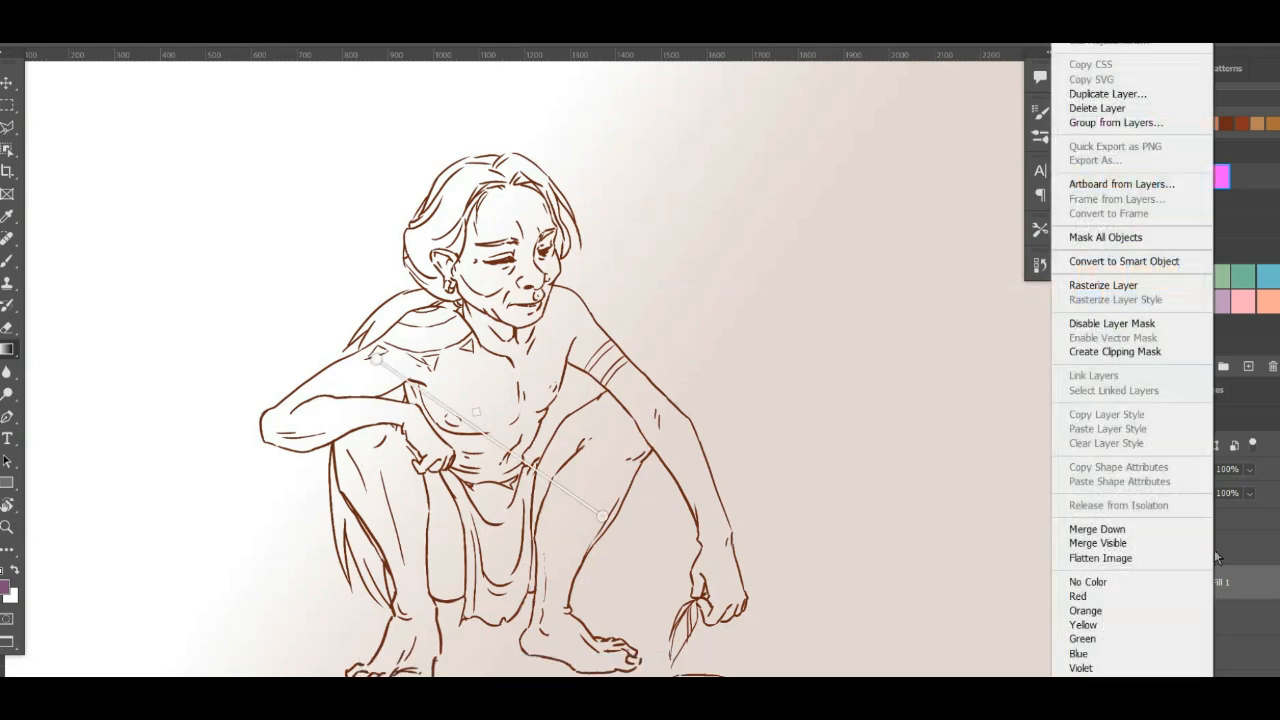
{"action": "left_click", "coordinate": [1090, 287]}
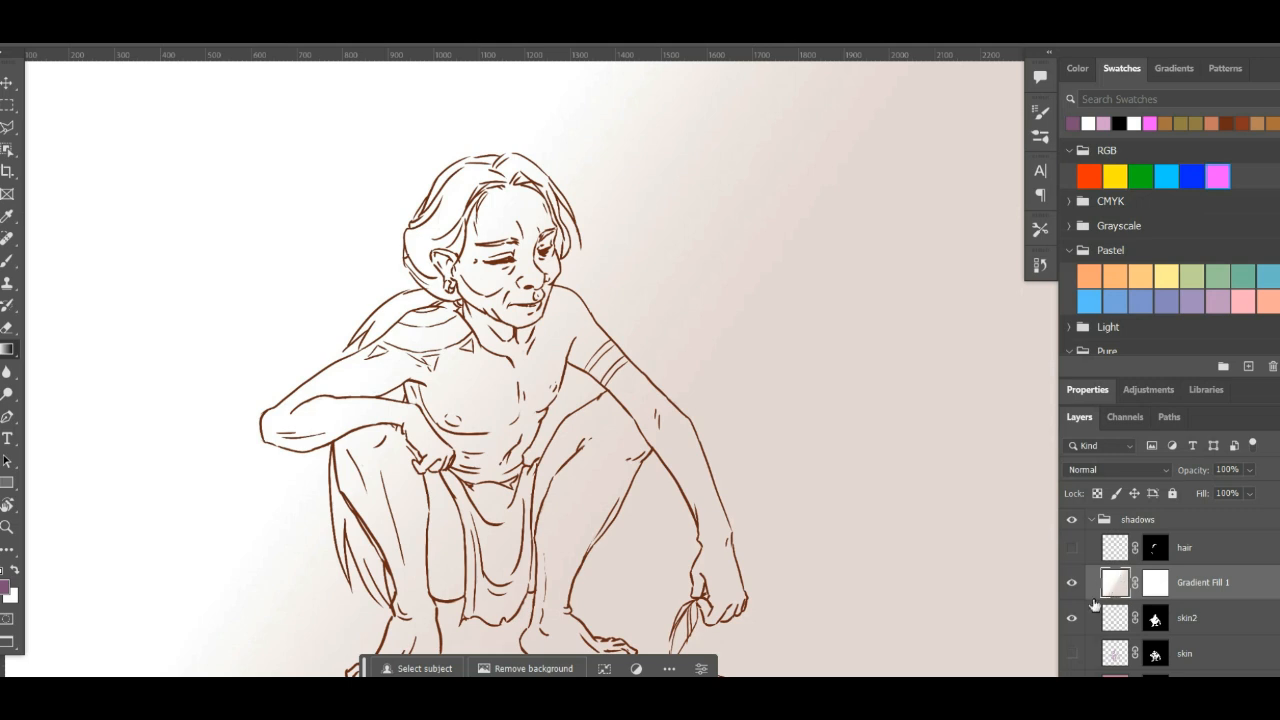
{"action": "left_click", "coordinate": [1158, 586]}
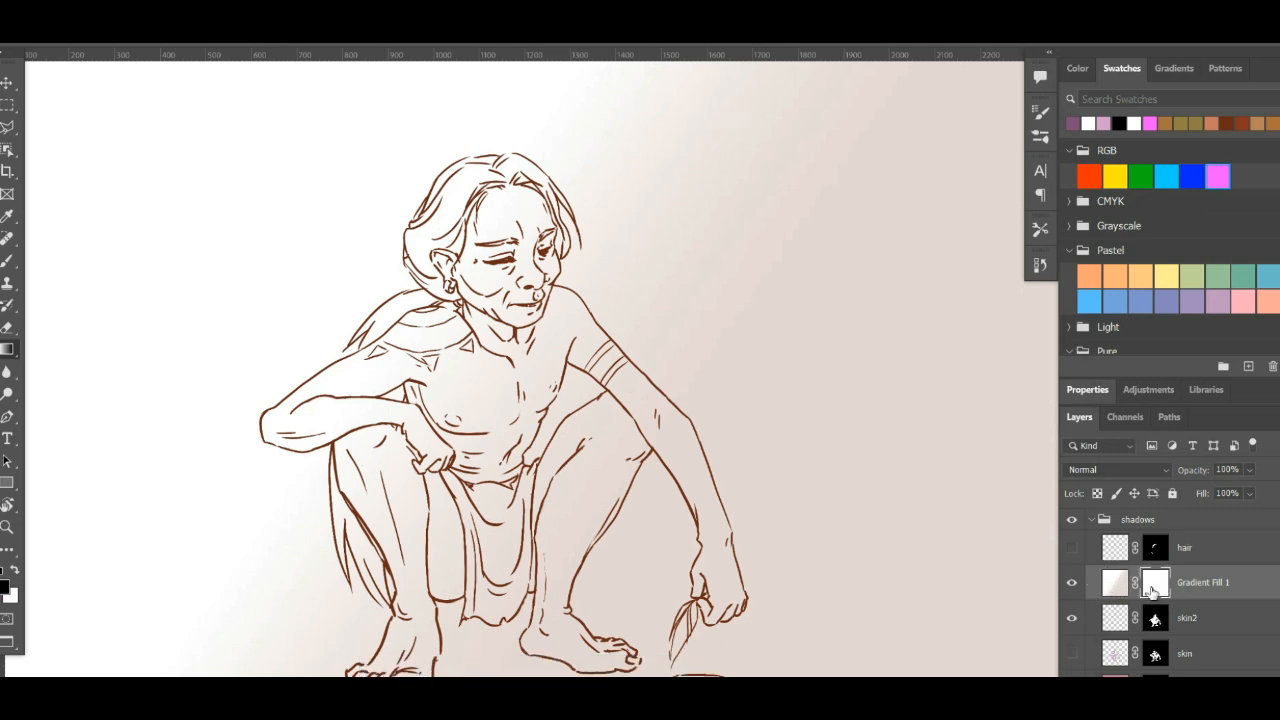
{"action": "right_click", "coordinate": [1156, 590]}
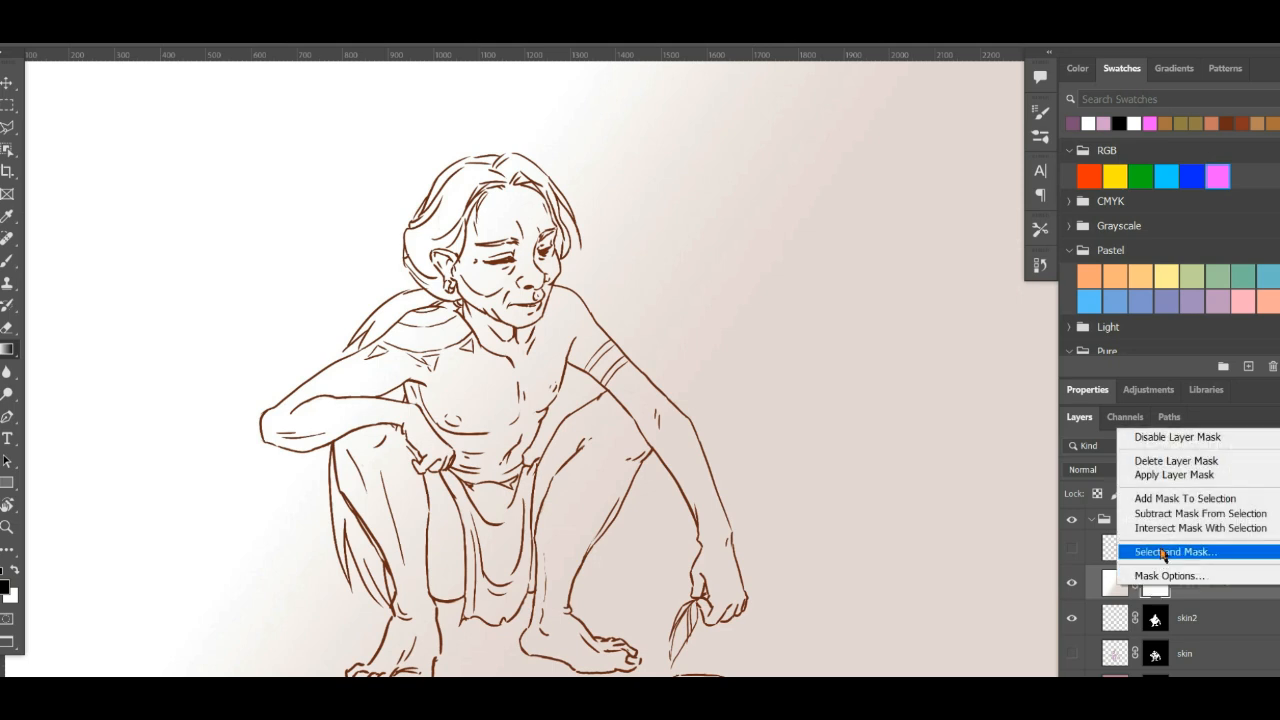
{"action": "left_click", "coordinate": [1180, 476]}
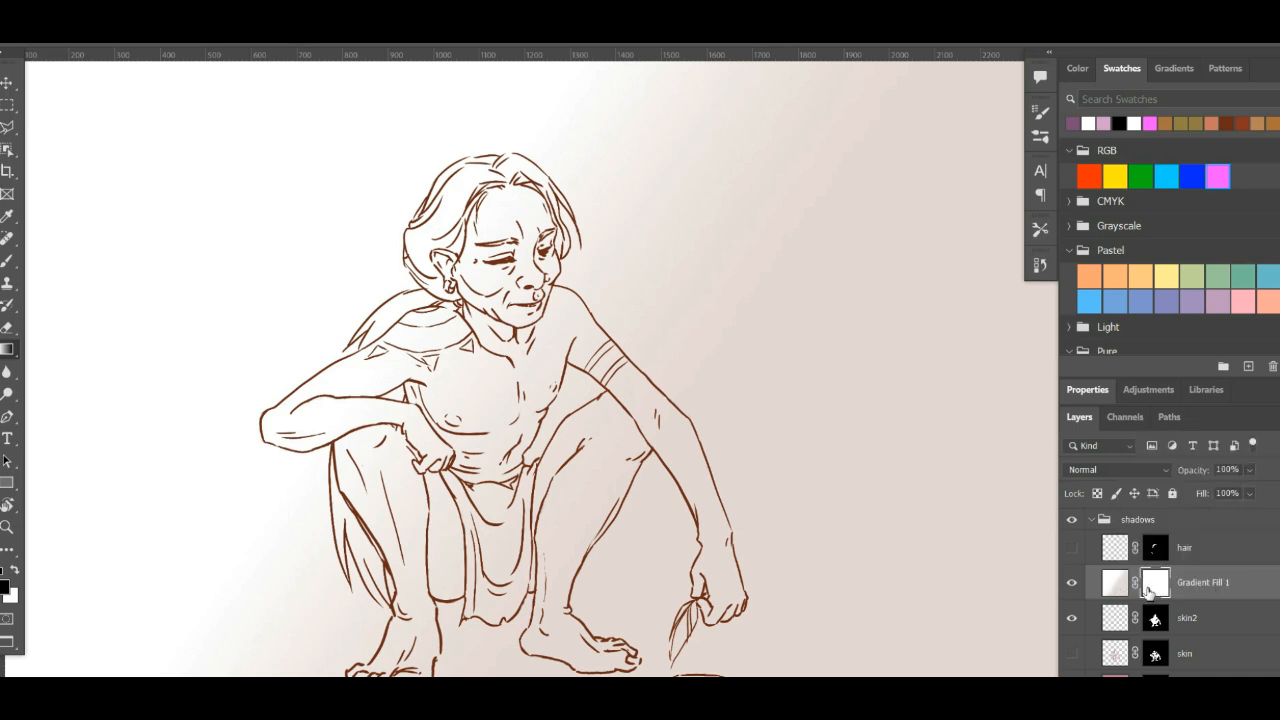
{"action": "right_click", "coordinate": [1156, 588]}
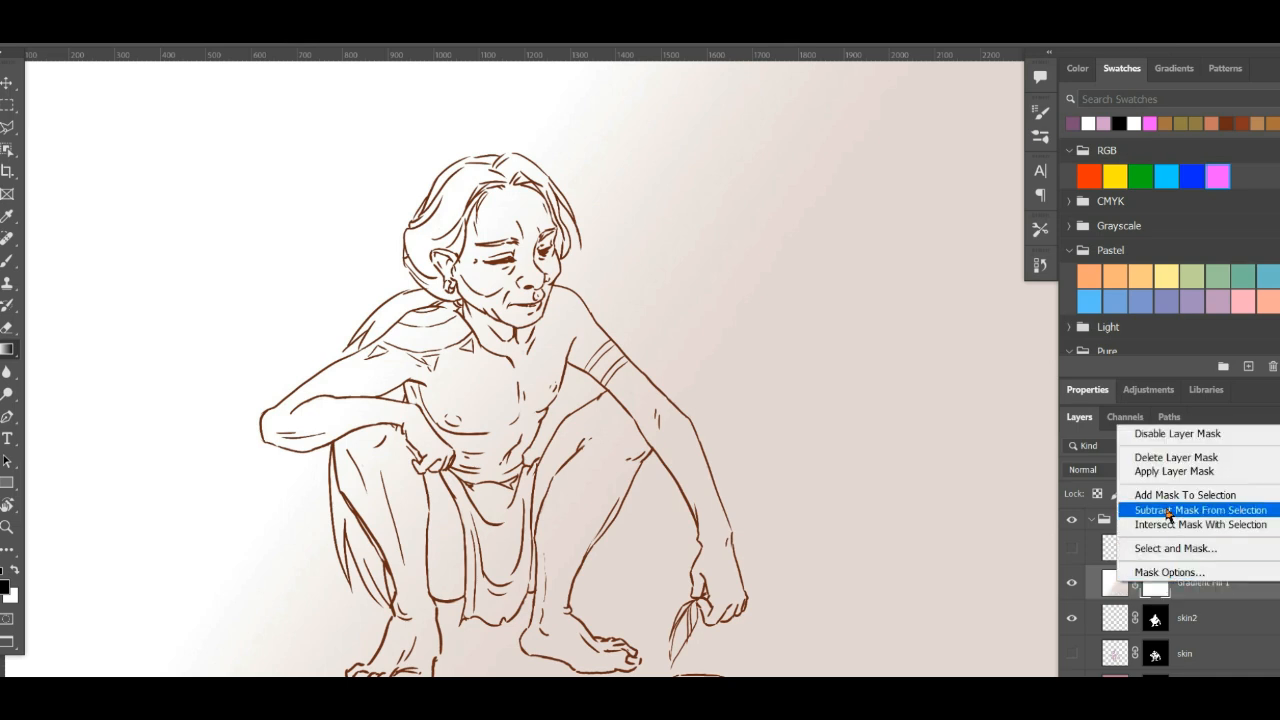
{"action": "left_click", "coordinate": [1165, 477]}
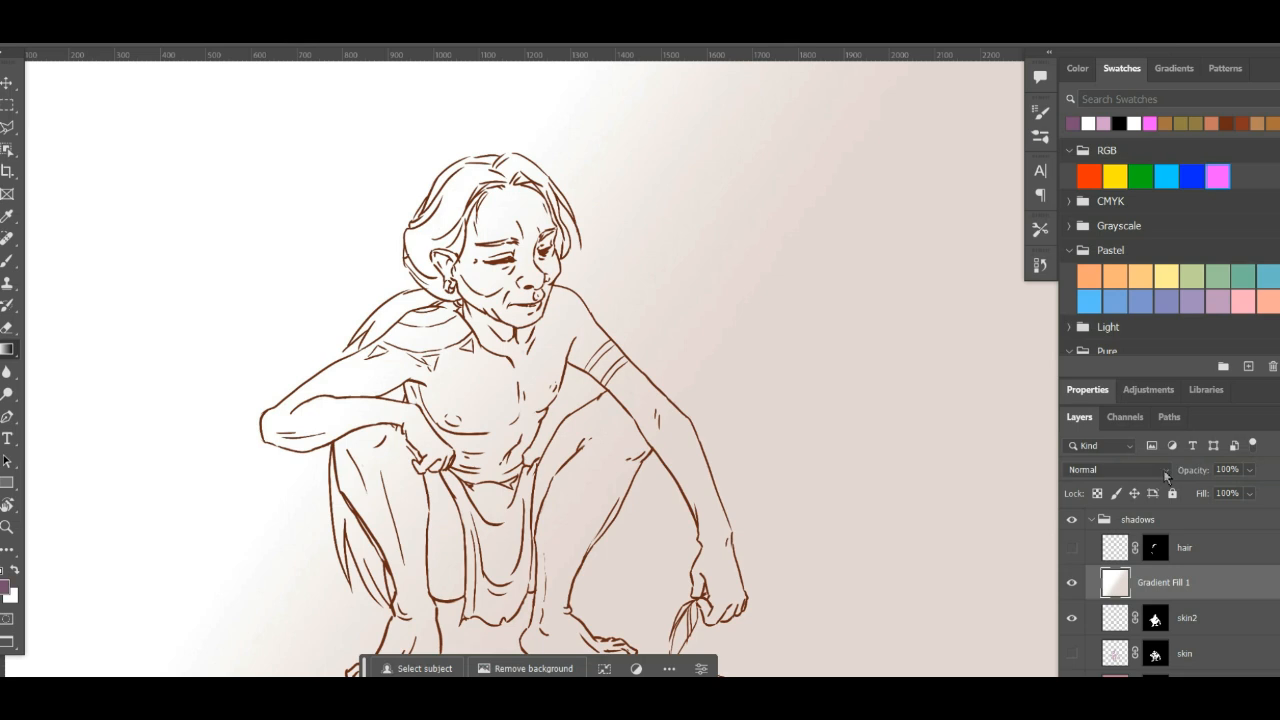
- Try applying the layer mask of the orange skin layer in the flats group, and undo it
{"action": "scroll", "coordinate": [1140, 575], "scroll_direction": "down", "scroll_amount": 3}
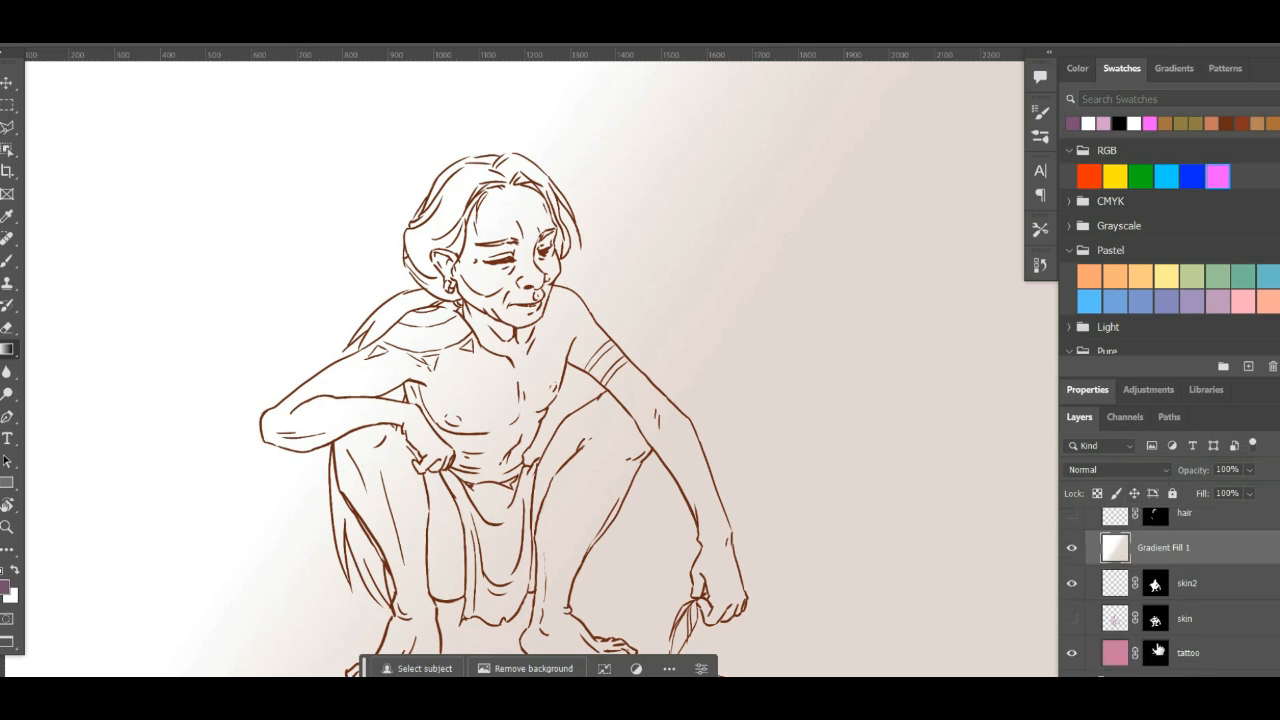
{"action": "scroll", "coordinate": [1160, 600], "scroll_direction": "down", "scroll_amount": 9}
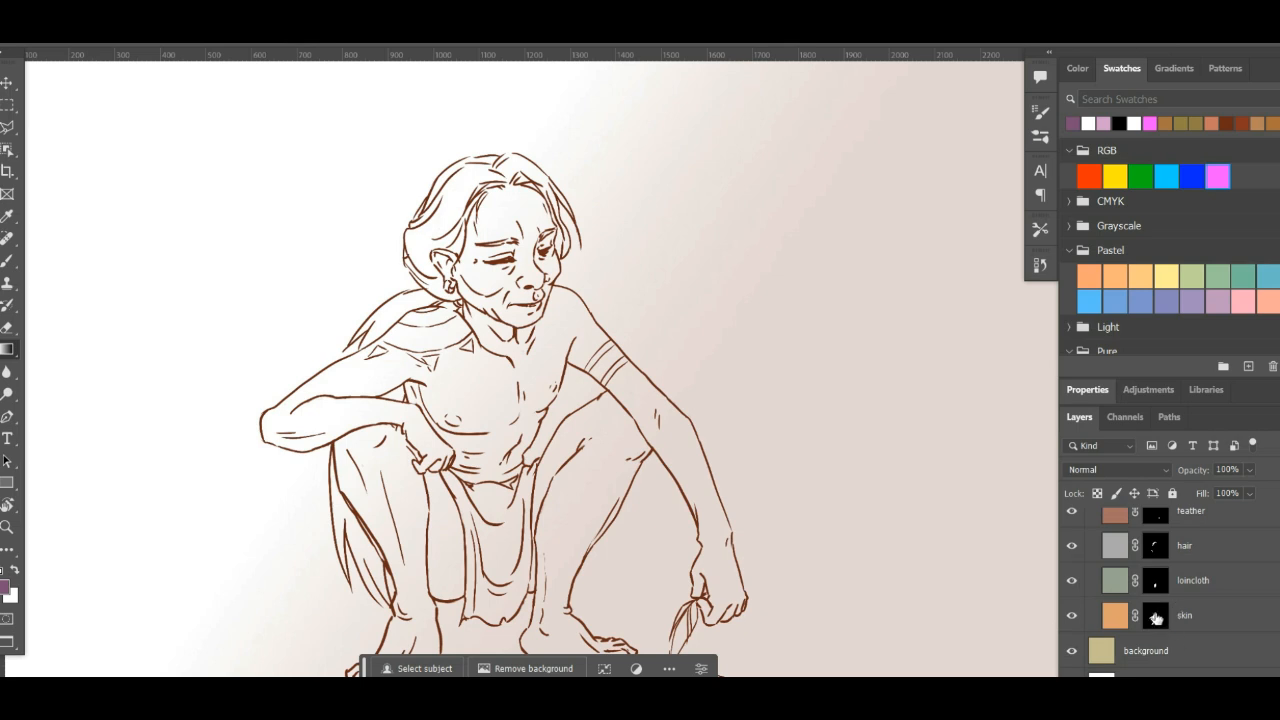
{"action": "left_click", "coordinate": [1157, 618]}
{"action": "right_click", "coordinate": [1157, 620]}
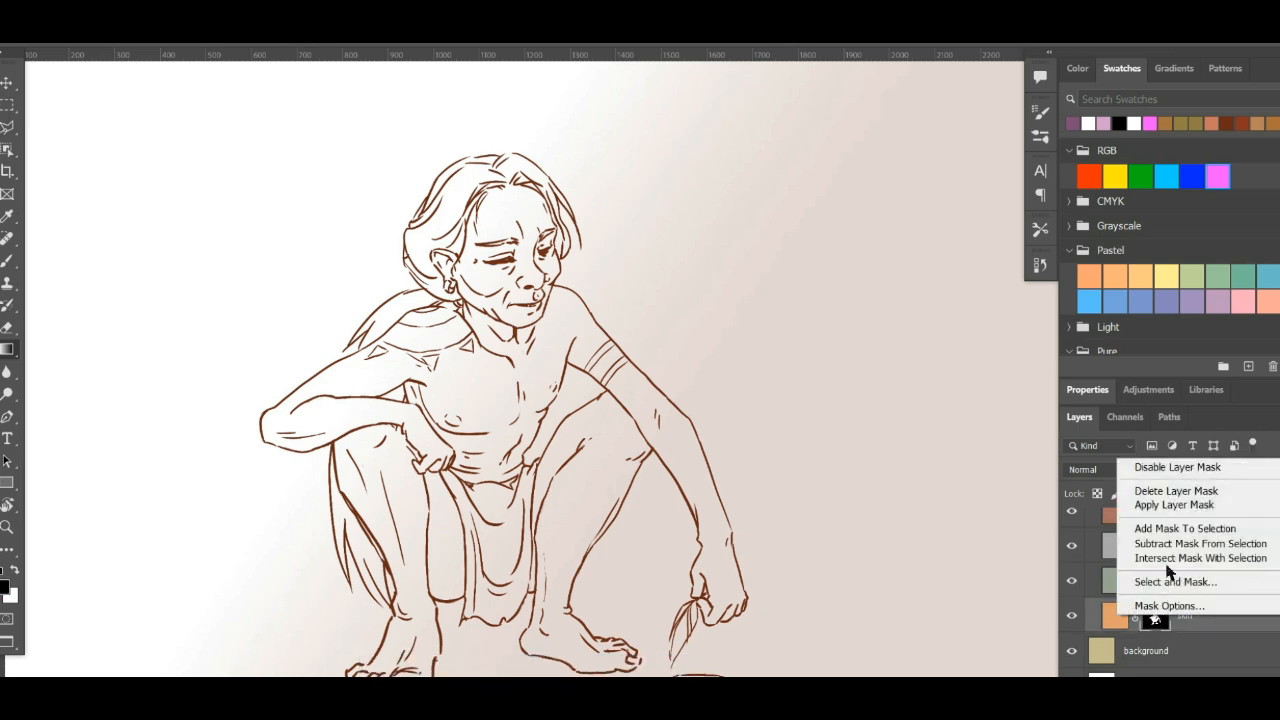
{"action": "left_click", "coordinate": [1170, 506]}
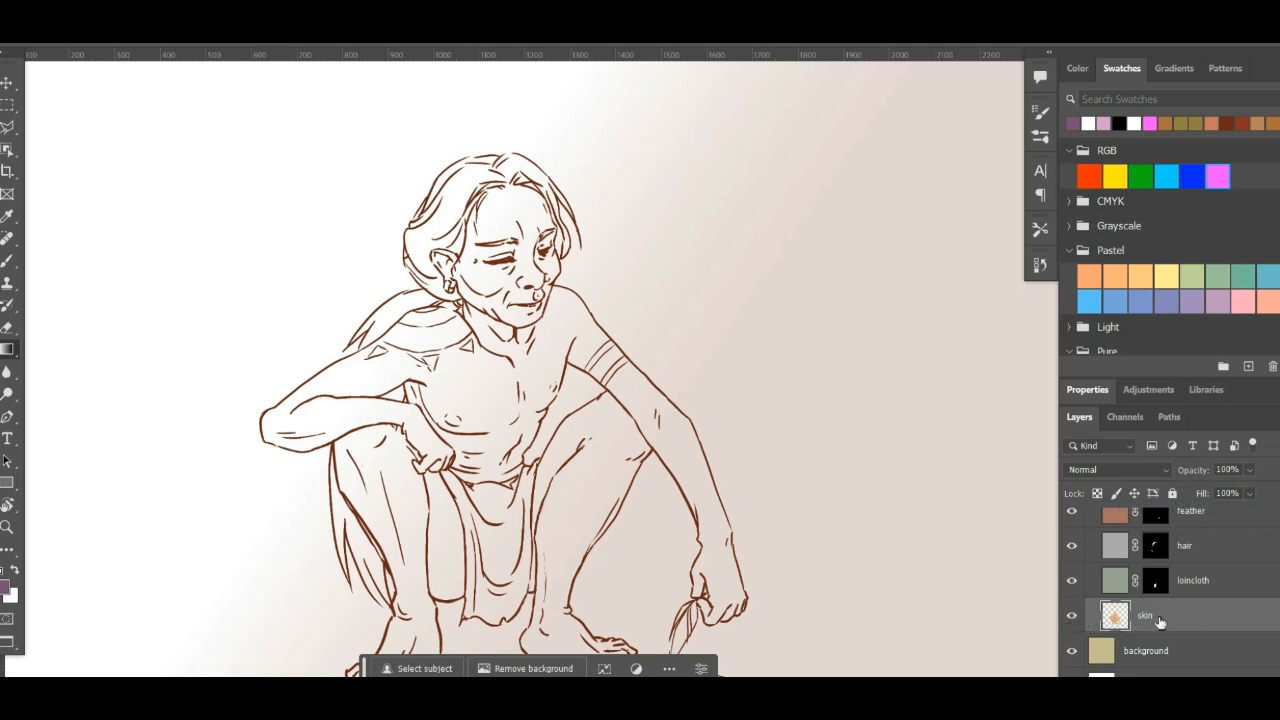
{"action": "key", "text": "ctrl+z"}
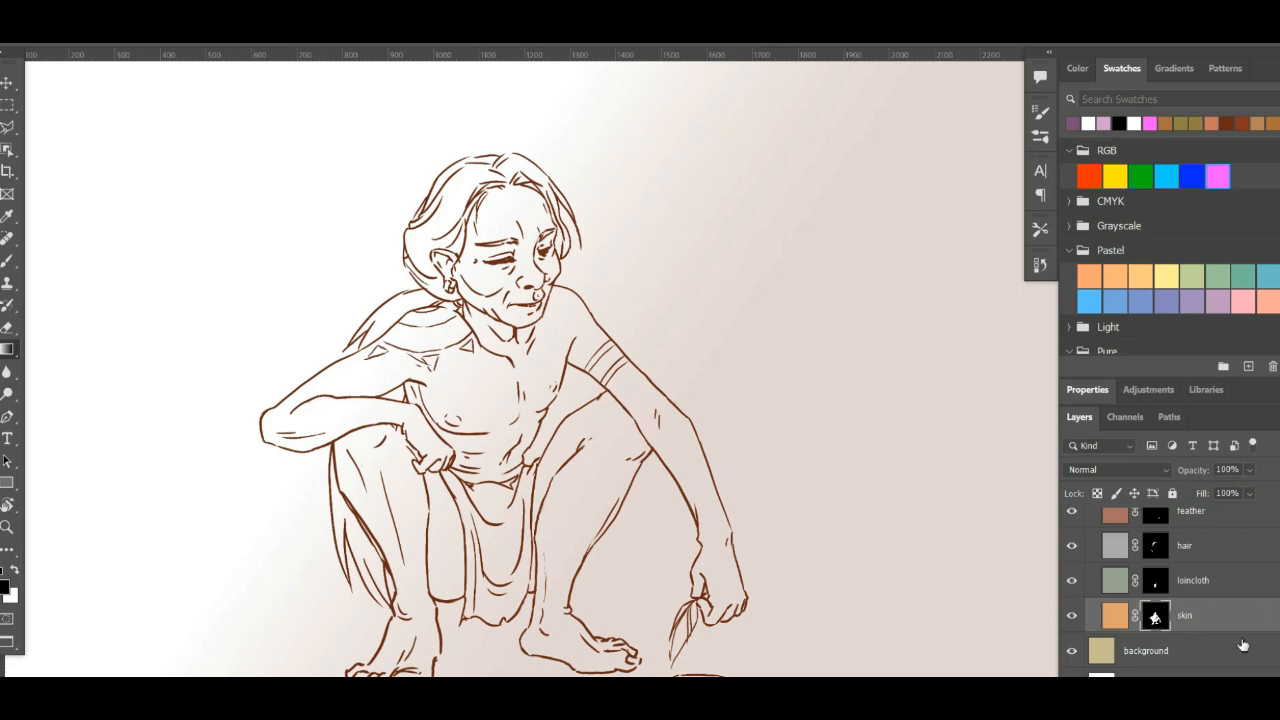
- Load the skin2 layer's mask as a selection and add it as a layer mask to Gradient Fill 1
{"action": "scroll", "coordinate": [1172, 592], "scroll_direction": "up", "scroll_amount": 10}
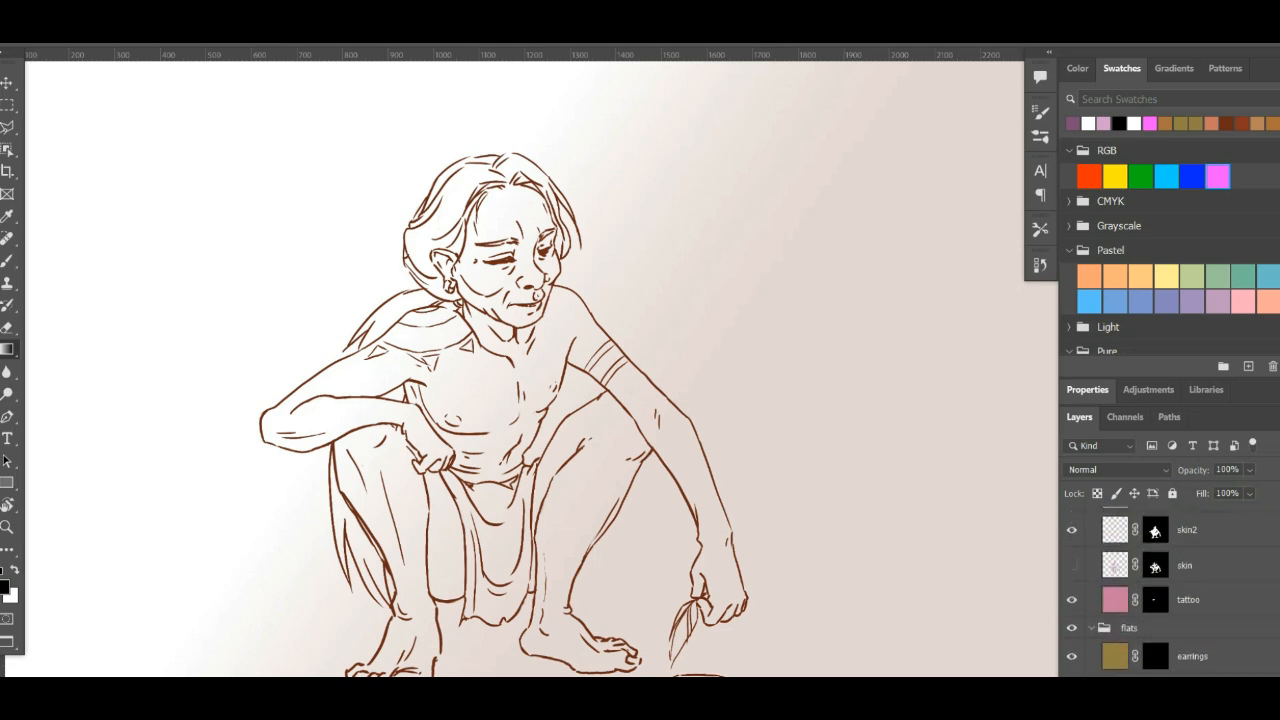
{"action": "scroll", "coordinate": [1145, 590], "scroll_direction": "up", "scroll_amount": 1}
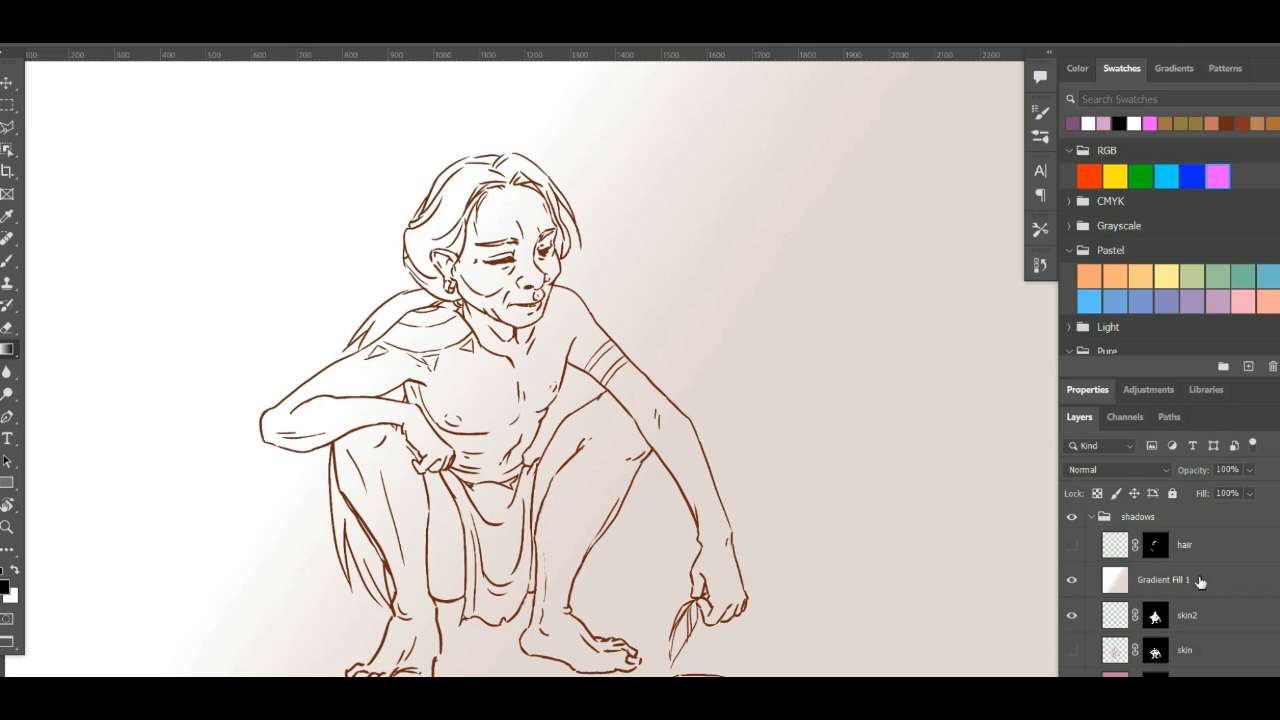
{"action": "left_click", "coordinate": [1145, 588]}
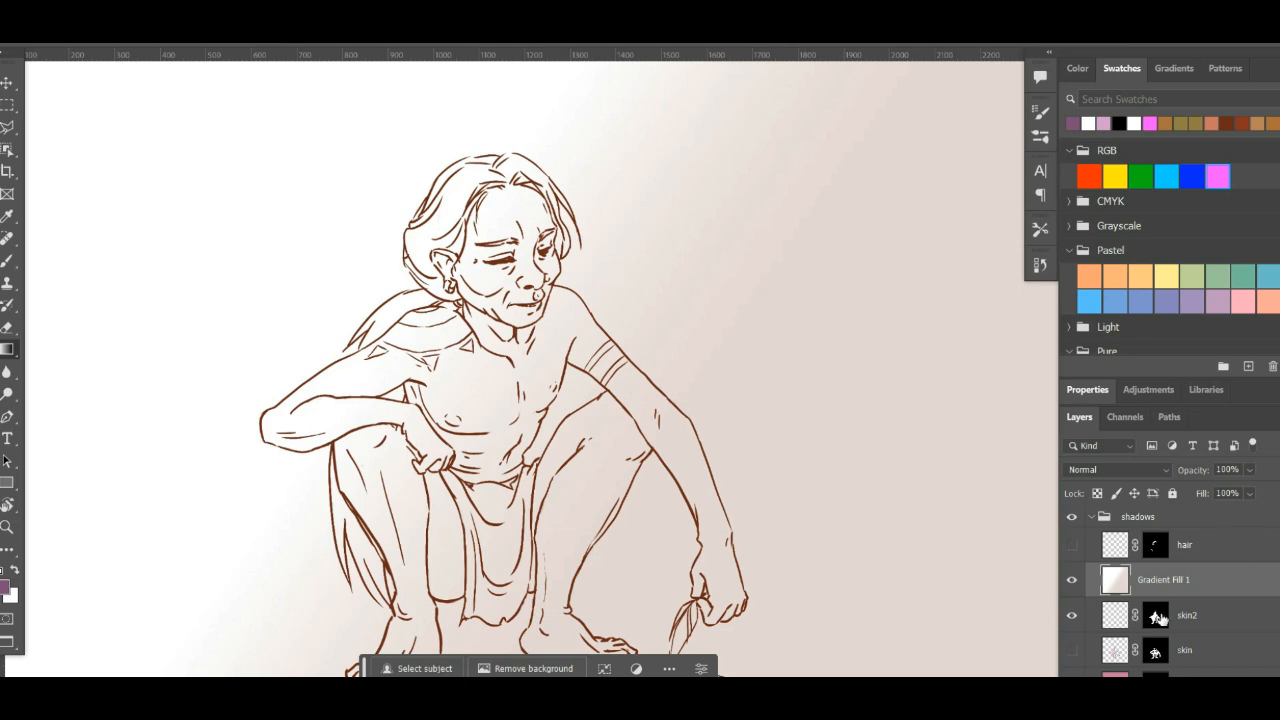
{"action": "left_click_drag", "start_coordinate": [1155, 620], "coordinate": [1157, 622]}
{"action": "left_click", "coordinate": [1155, 620], "text": "ctrl"}
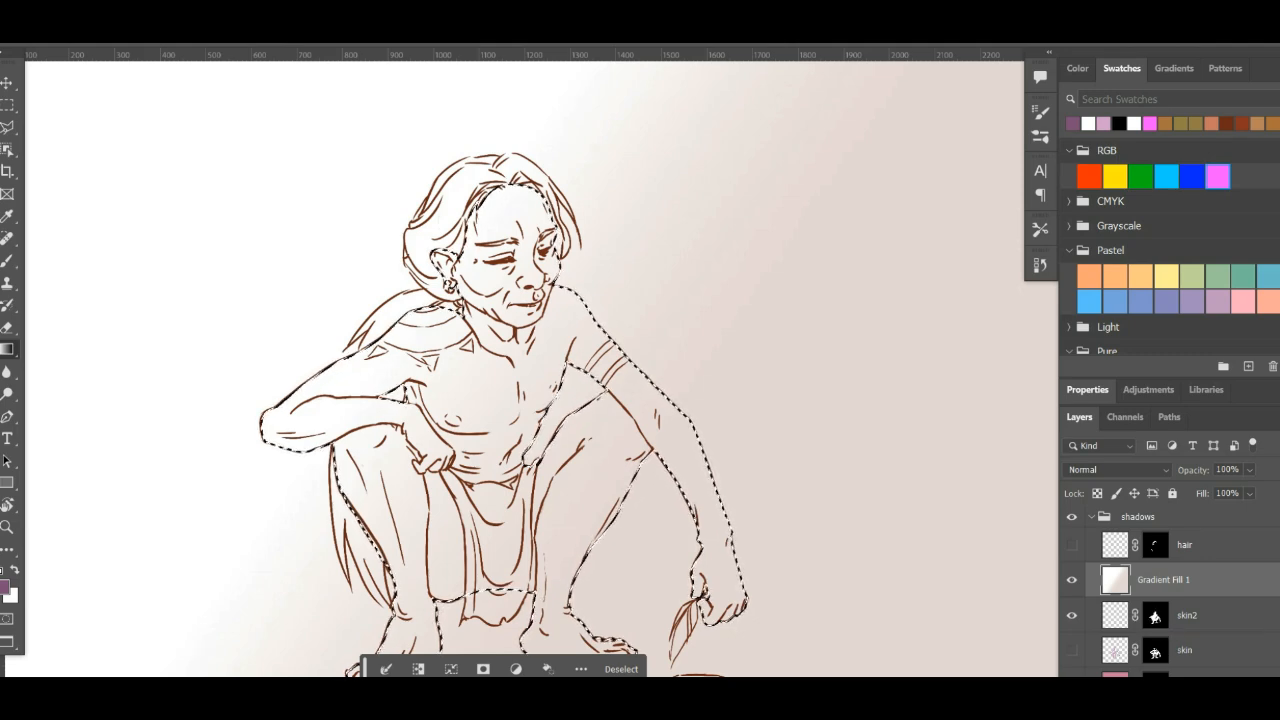
{"action": "left_click", "coordinate": [1173, 688]}
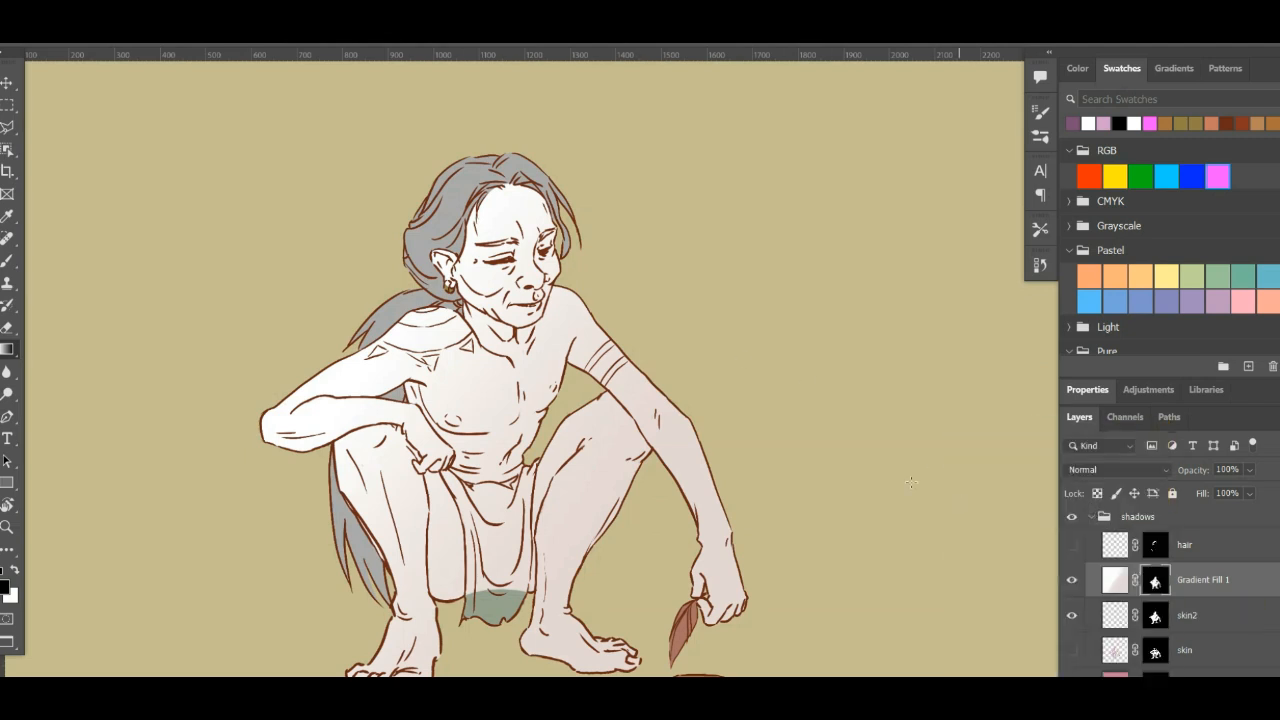
- Set the Gradient Fill 1 layer's blend mode to Multiply and toggle its visibility to compare the shading
{"action": "left_click", "coordinate": [1117, 582]}
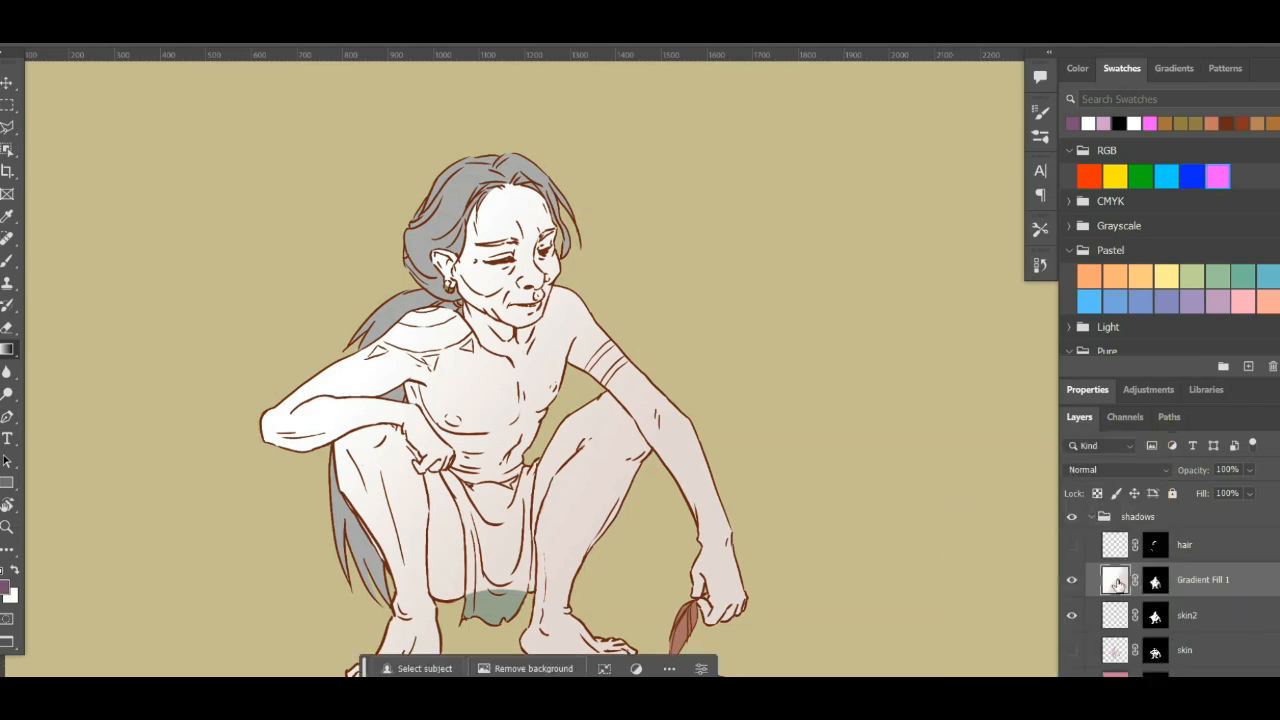
{"action": "left_click", "coordinate": [1107, 468]}
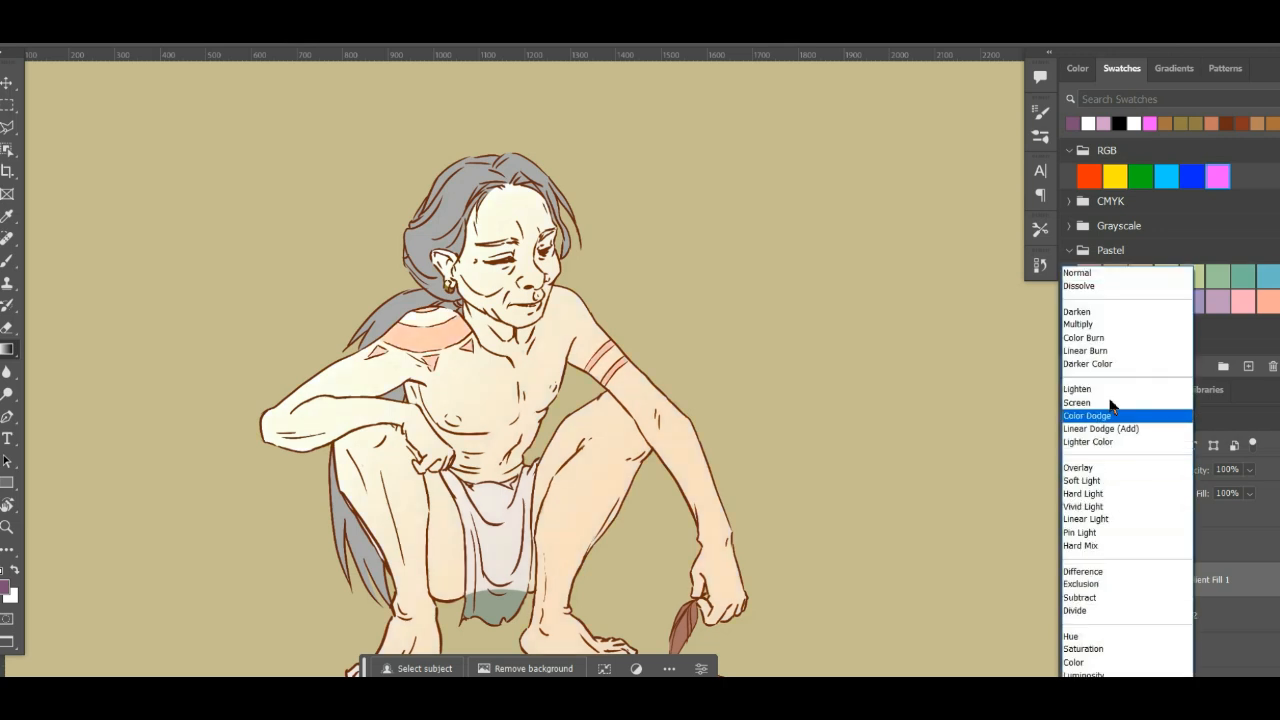
{"action": "left_click", "coordinate": [1099, 325]}
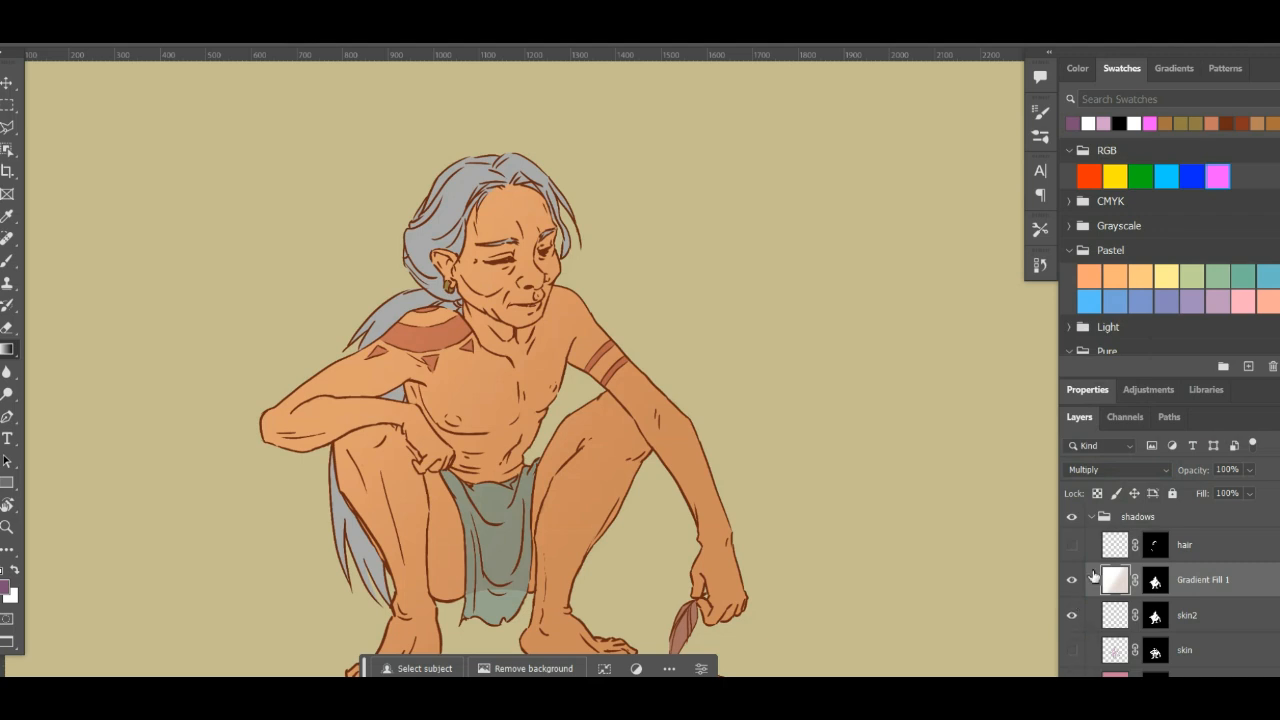
{"action": "left_click", "coordinate": [1074, 581]}
{"action": "left_click", "coordinate": [1074, 581]}
{"action": "left_click", "coordinate": [1074, 581]}
{"action": "left_click", "coordinate": [1074, 581]}
- Try moving the masked gradient away from the figure into the empty background, and undo the move
{"action": "key", "text": "v"}
{"action": "left_click_drag", "start_coordinate": [514, 434], "coordinate": [874, 424]}
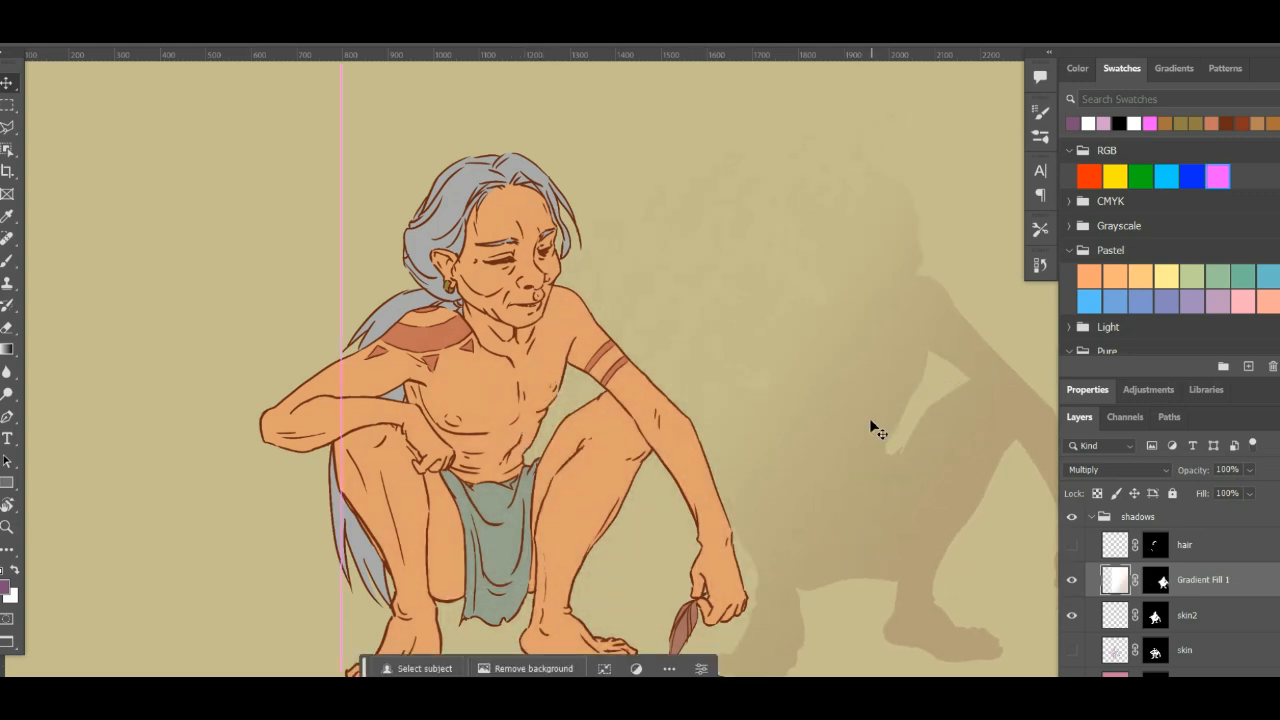
{"action": "key", "text": "ctrl+z"}
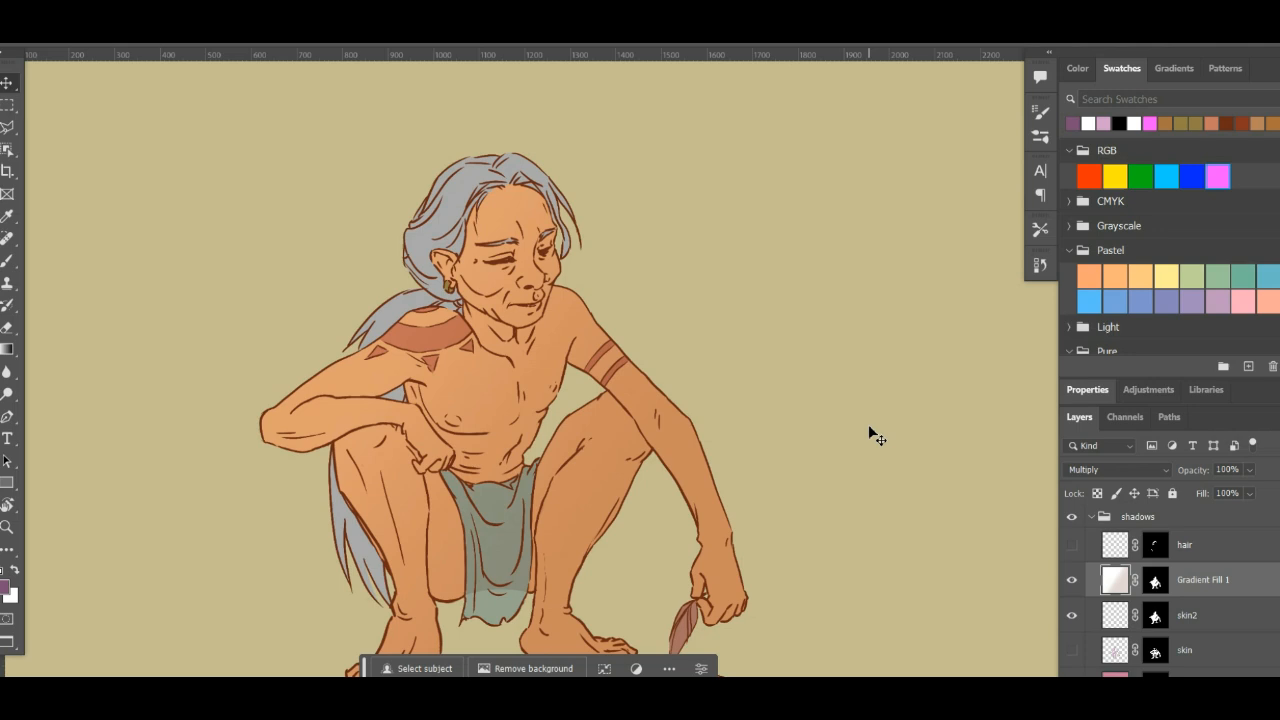
- Delete the Gradient Fill 1 layer and add a new empty layer above skin2
{"action": "left_click", "coordinate": [1269, 688]}
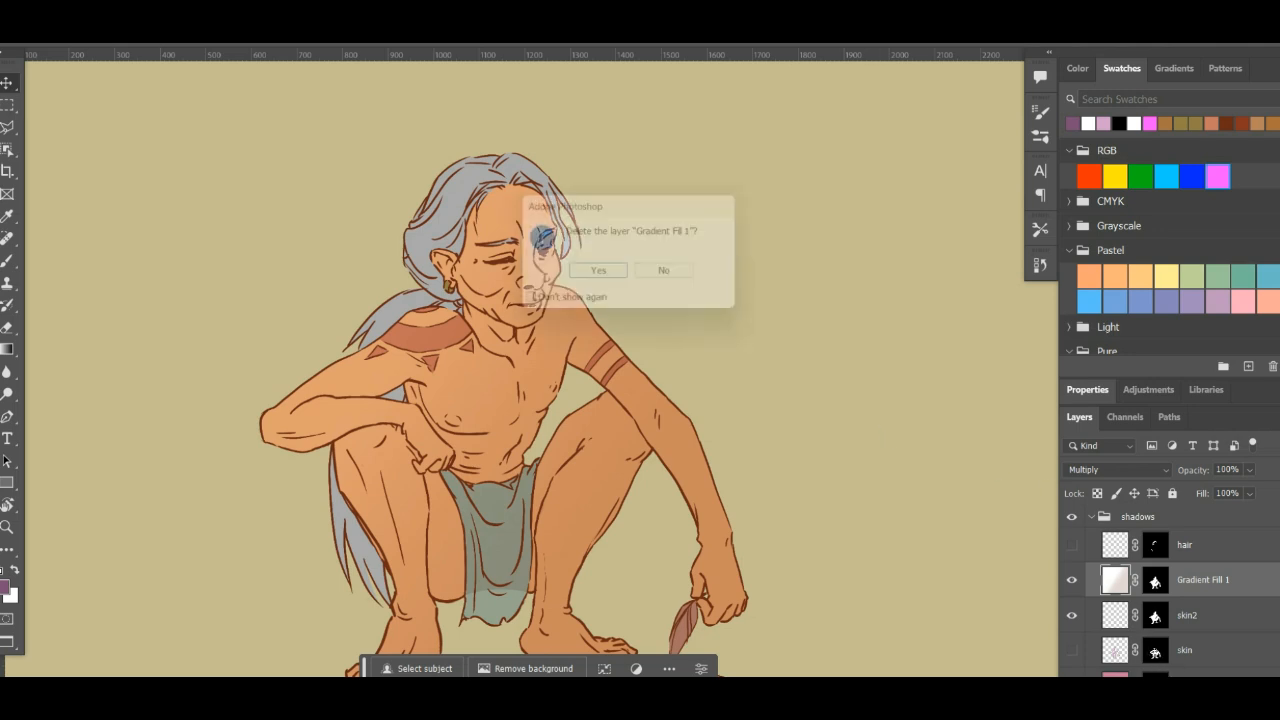
{"action": "left_click", "coordinate": [600, 275]}
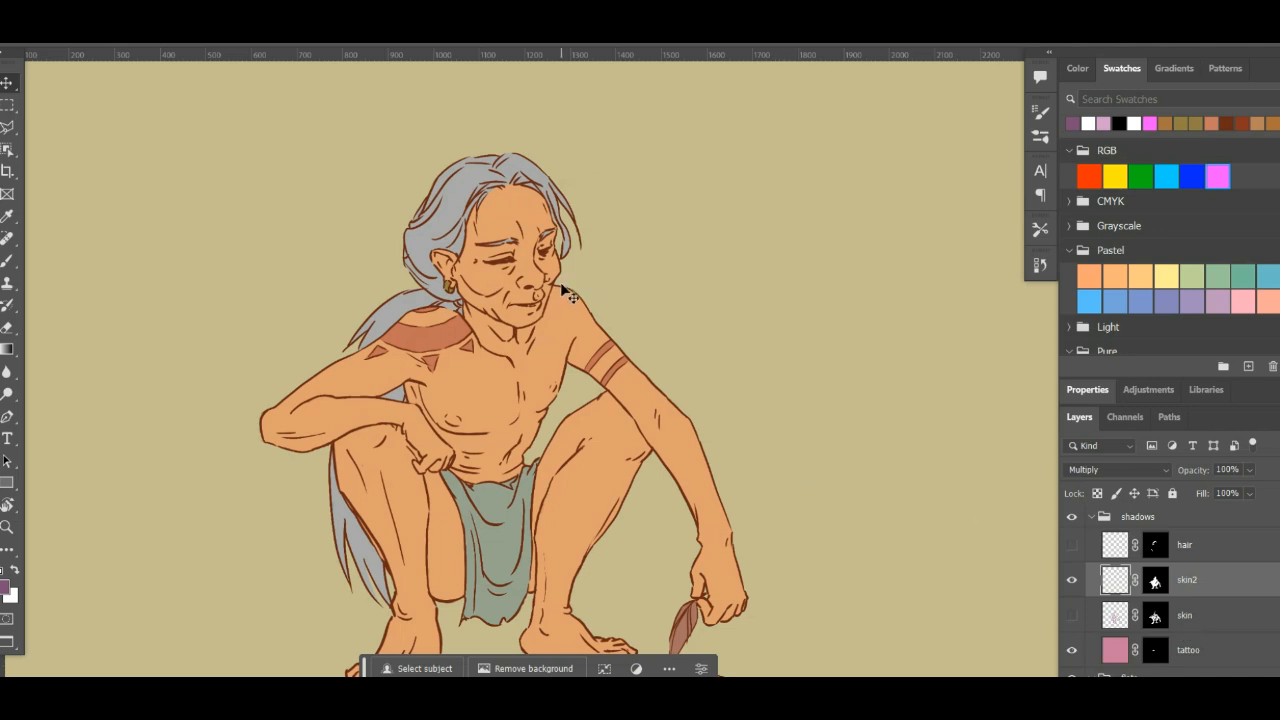
{"action": "key", "text": "l"}
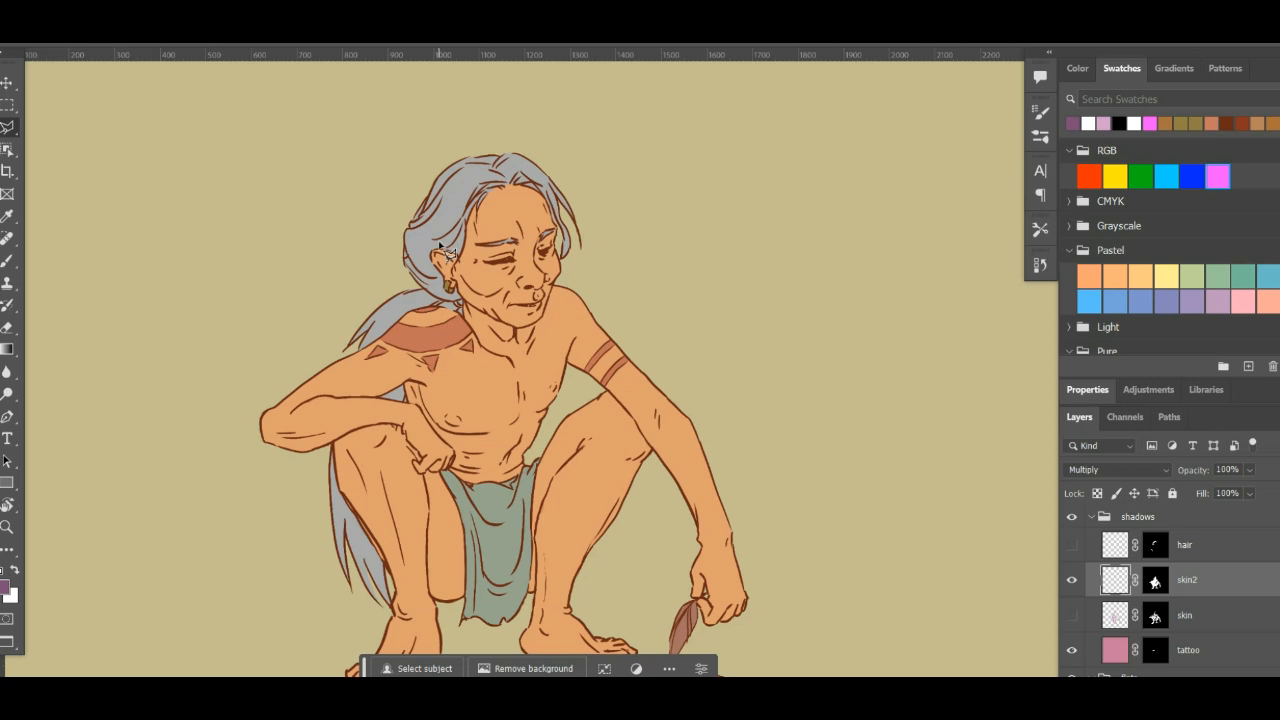
{"action": "key", "text": "shift+l"}
{"action": "key", "text": "ctrl+shift+alt+n"}
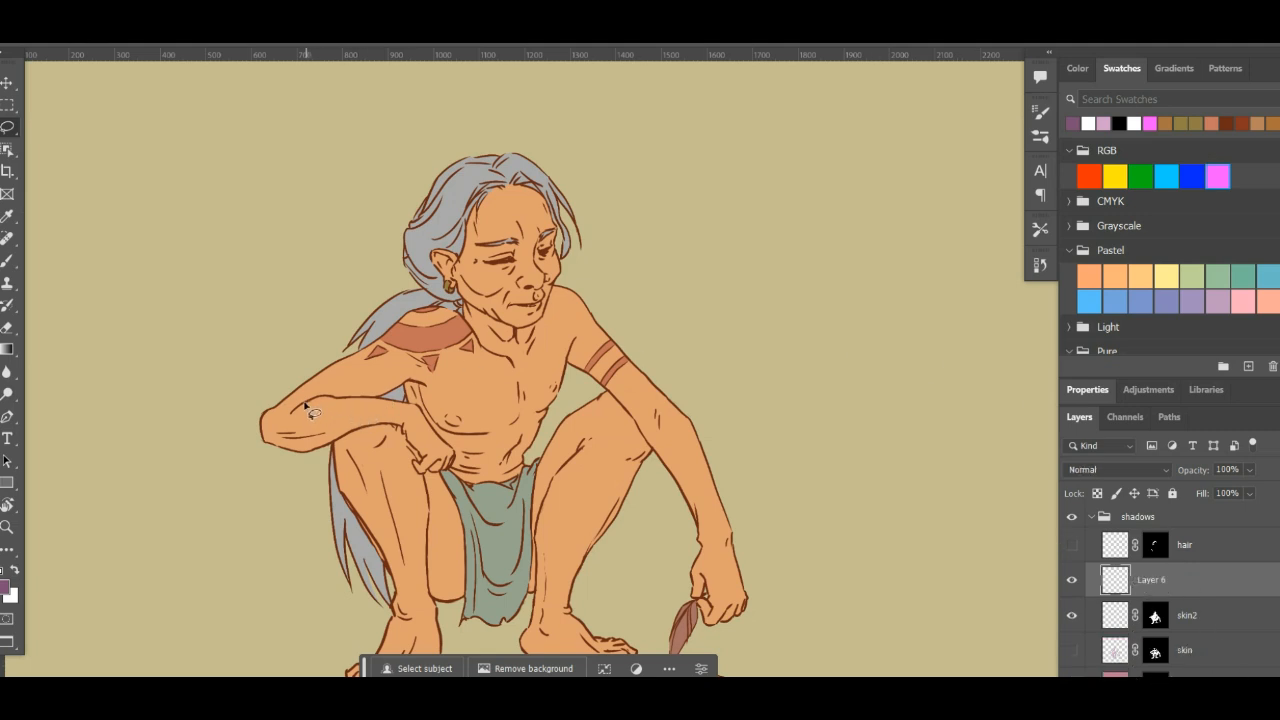
- Lasso the underside of the bent upper arm below the shoulder tattoo and fill it with a short diagonal gradient
{"action": "mouse_move", "coordinate": [305, 404]}
{"action": "left_mouse_down"}
{"action": "mouse_move", "coordinate": [396, 353]}
{"action": "mouse_move", "coordinate": [422, 363]}
{"action": "mouse_move", "coordinate": [427, 387]}
{"action": "left_mouse_up"}
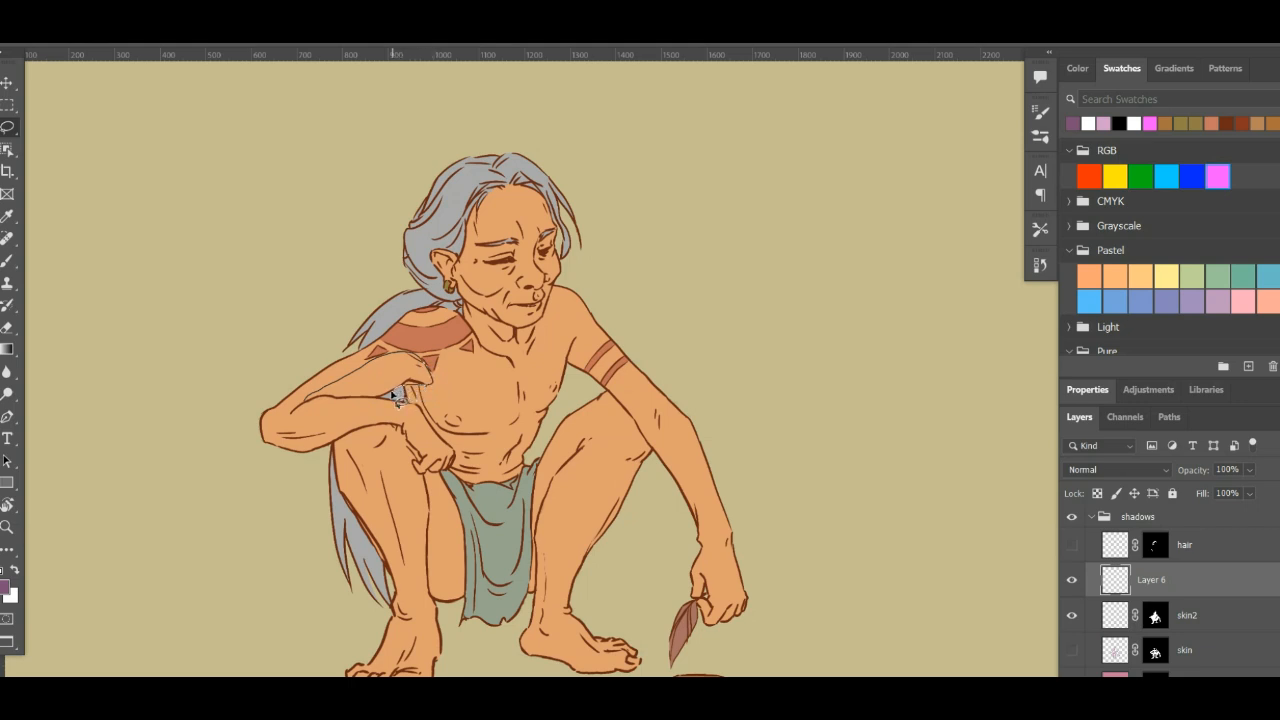
{"action": "mouse_move", "coordinate": [397, 397]}
{"action": "left_mouse_down"}
{"action": "mouse_move", "coordinate": [312, 420]}
{"action": "mouse_move", "coordinate": [308, 406]}
{"action": "mouse_move", "coordinate": [430, 382]}
{"action": "left_mouse_up"}
{"action": "key", "text": "g"}
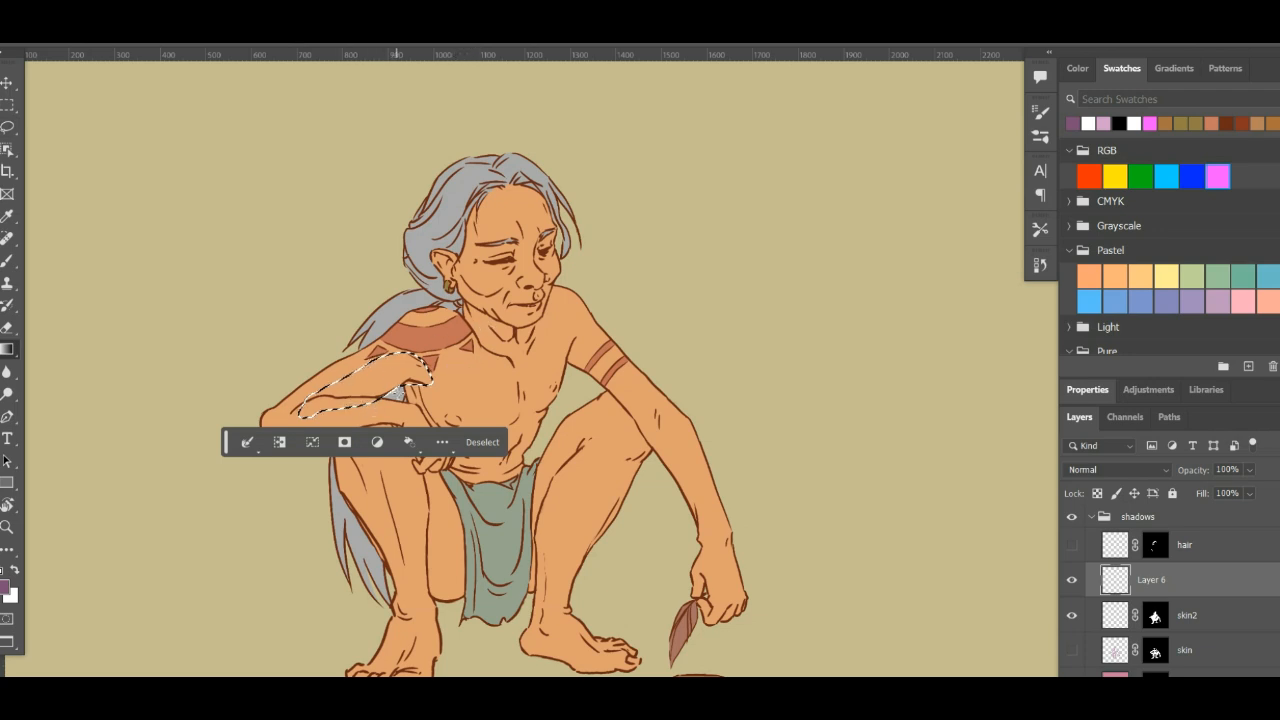
{"action": "mouse_move", "coordinate": [398, 391]}
{"action": "left_mouse_down"}
{"action": "mouse_move", "coordinate": [353, 369]}
{"action": "mouse_move", "coordinate": [369, 375]}
{"action": "left_mouse_up"}
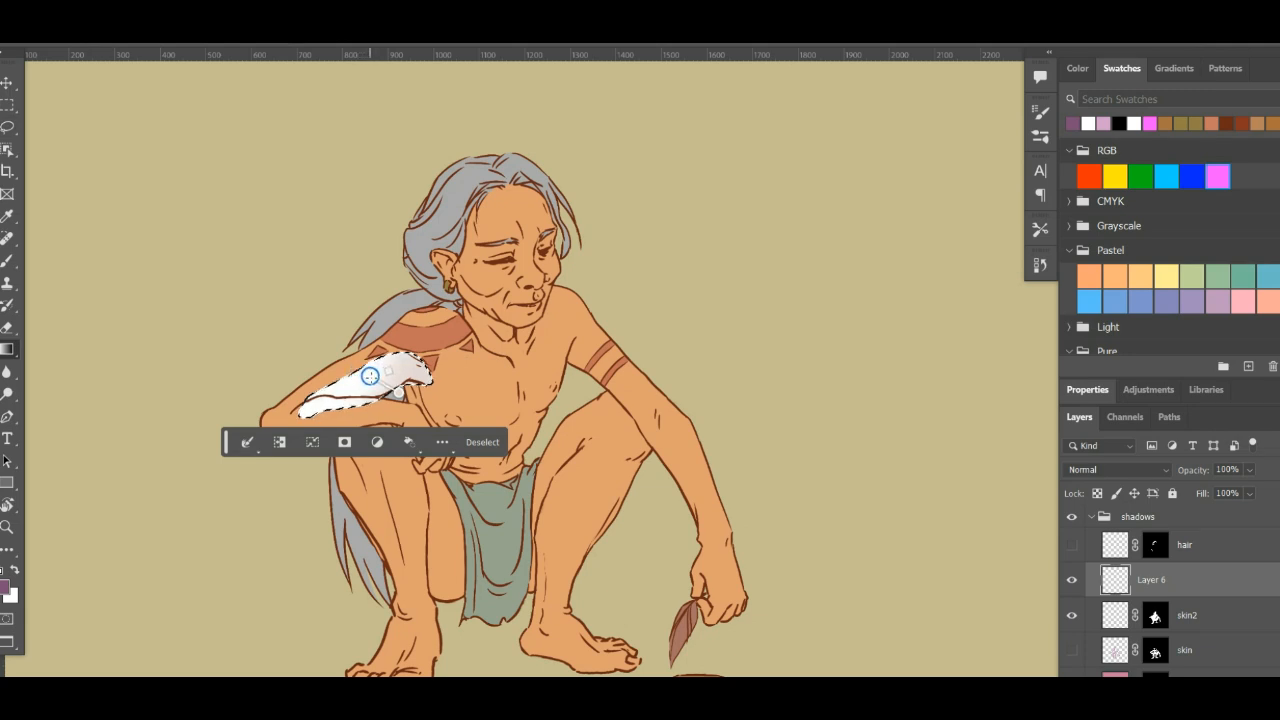
{"action": "key", "text": "Return"}
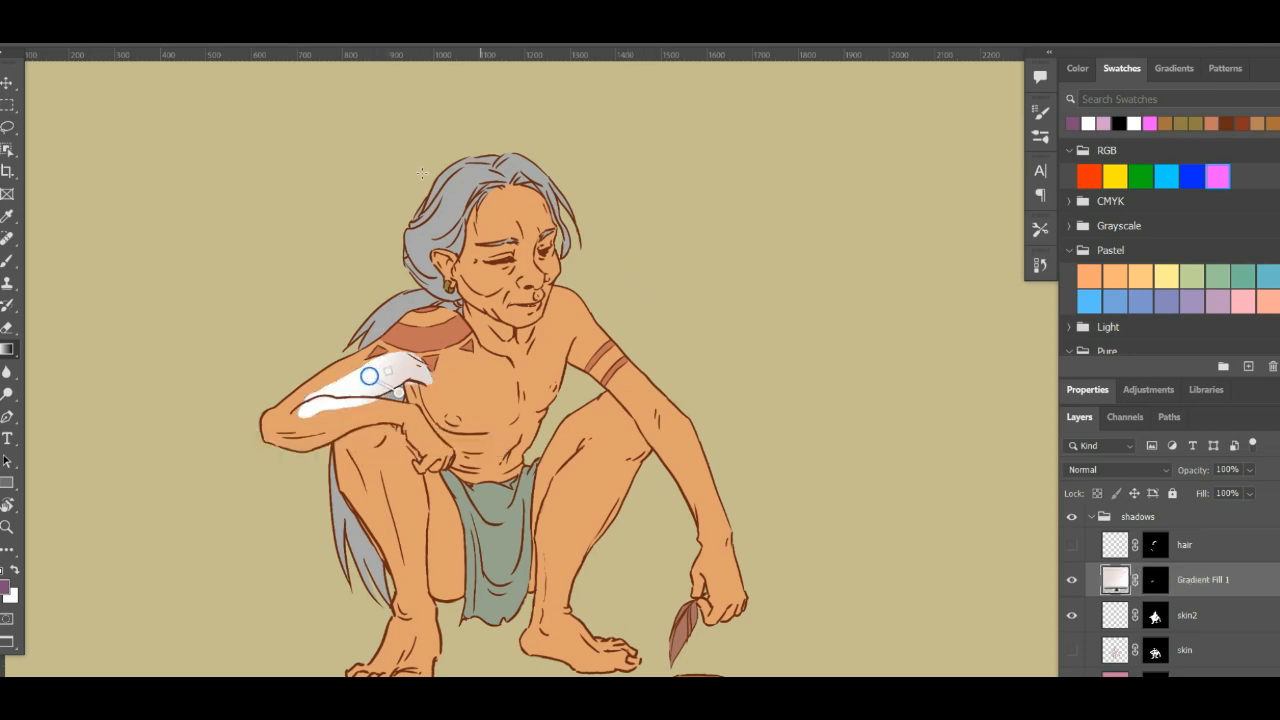
- Set the upper-arm gradient layer's blend mode to Multiply and select the skin2 layer
{"action": "left_click", "coordinate": [1116, 468]}
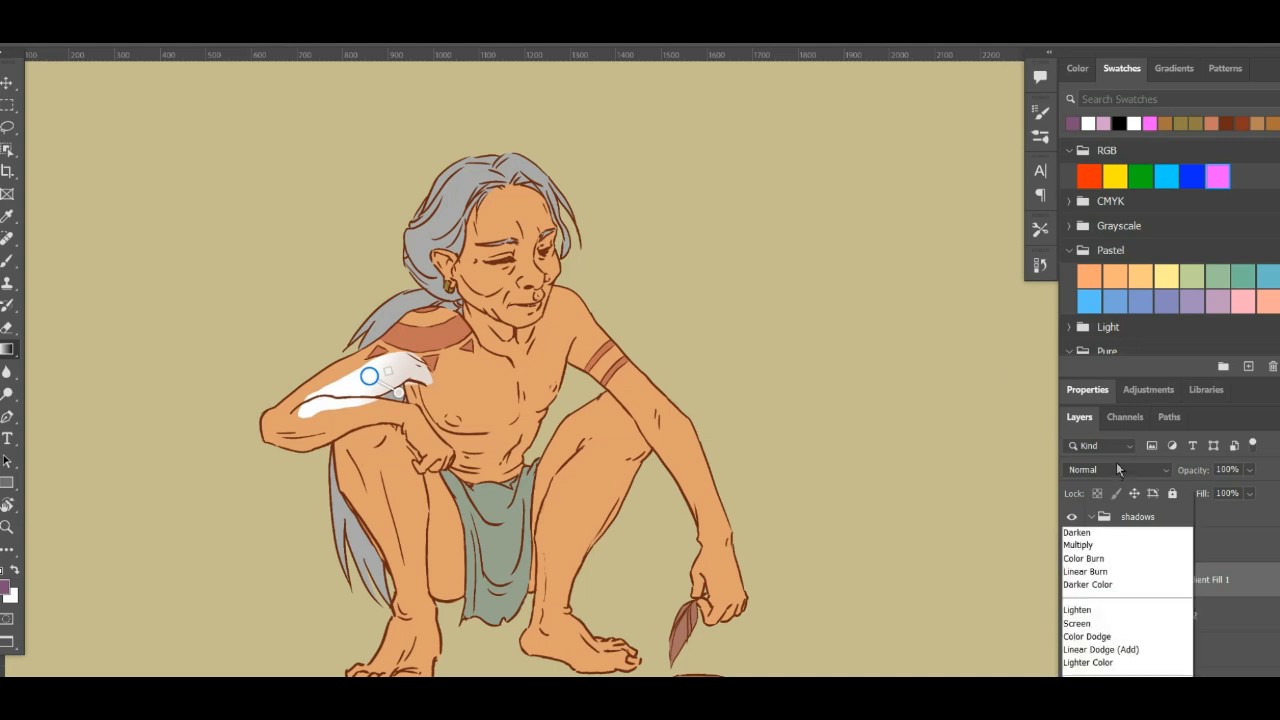
{"action": "left_click", "coordinate": [1095, 326]}
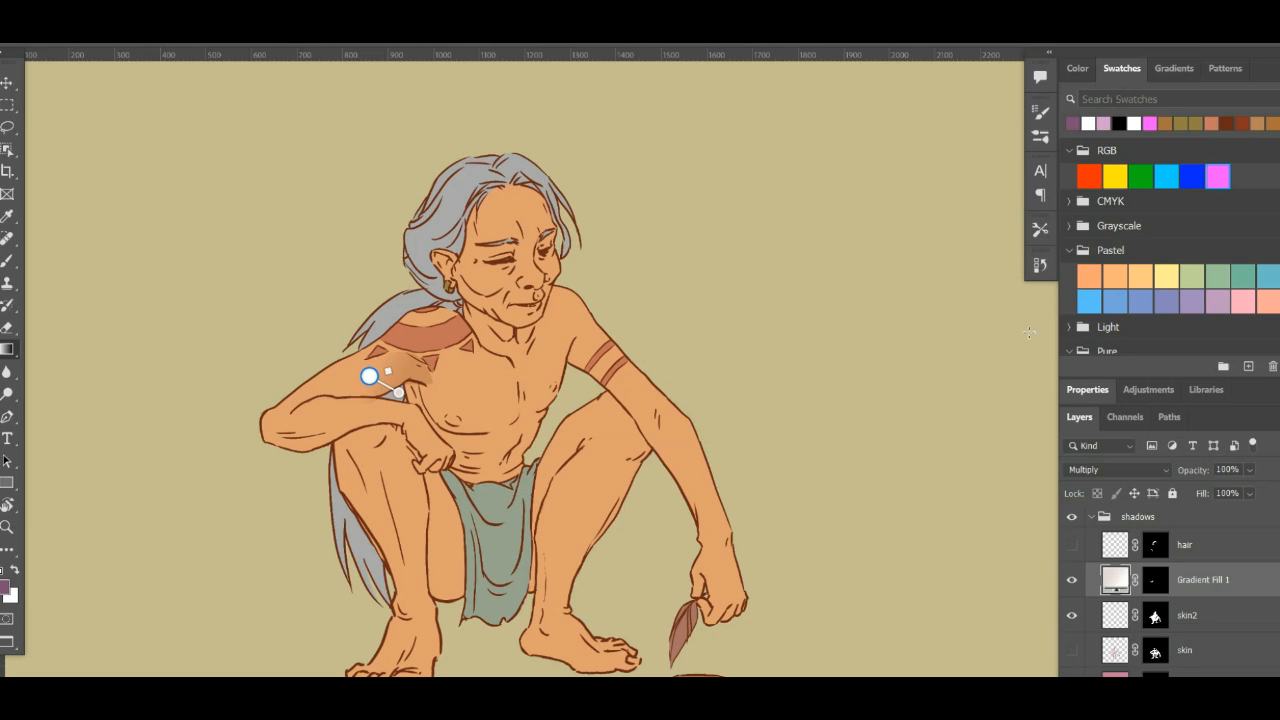
{"action": "left_click", "coordinate": [1116, 628]}
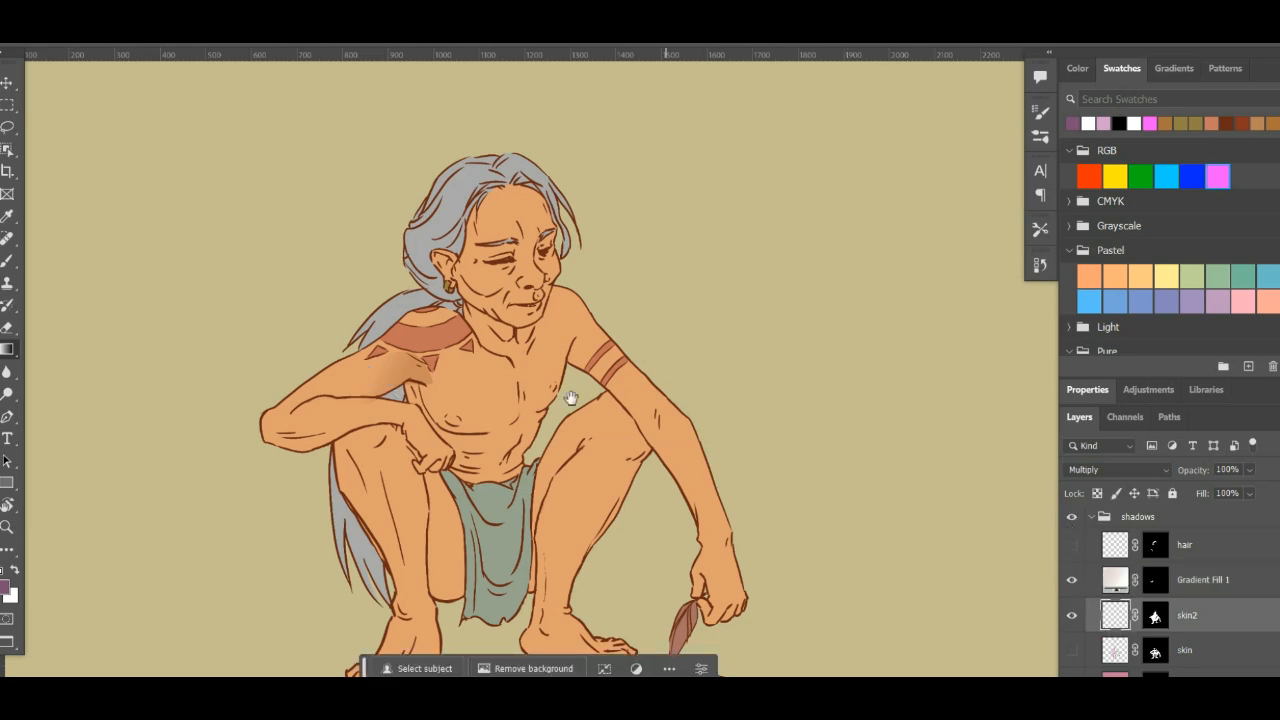
- Lasso the underside of the extended arm from the armpit past the elbow and fill it with a long diagonal gradient
{"action": "left_click_drag", "start_coordinate": [482, 398], "coordinate": [534, 382]}
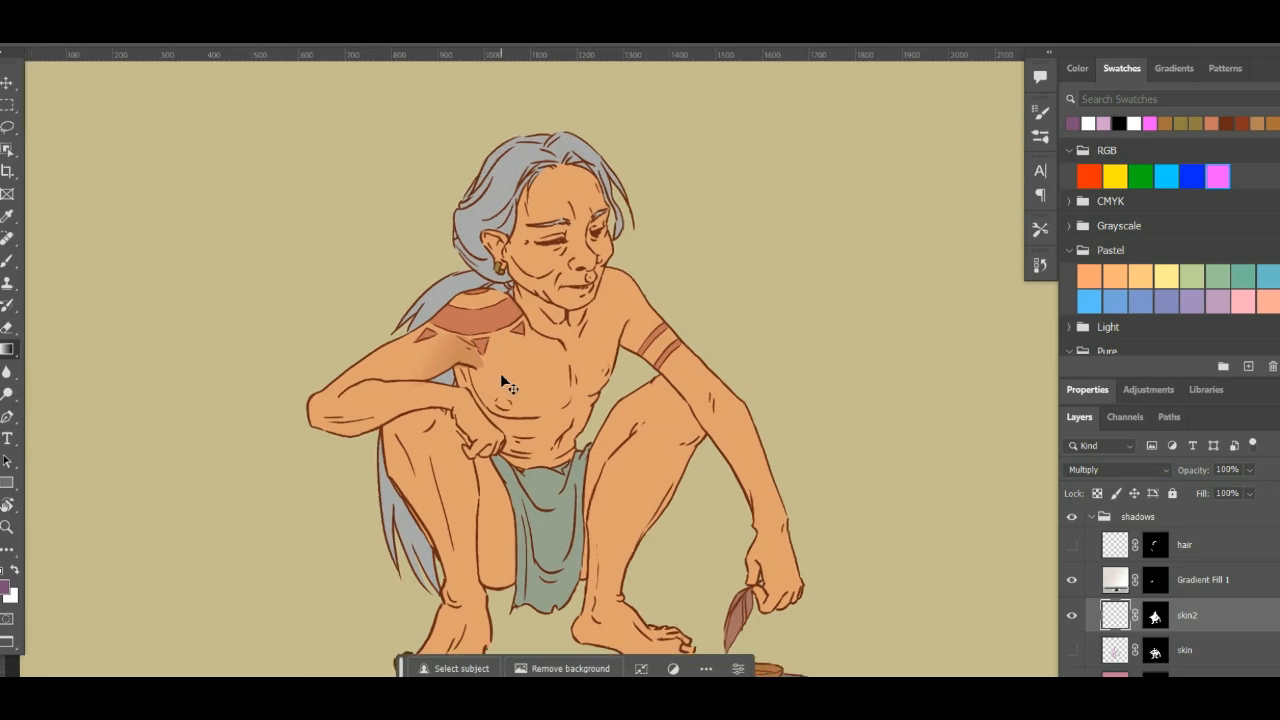
{"action": "key", "text": "ctrl+plus"}
{"action": "key", "text": "ctrl+plus"}
{"action": "key", "text": "ctrl+plus"}
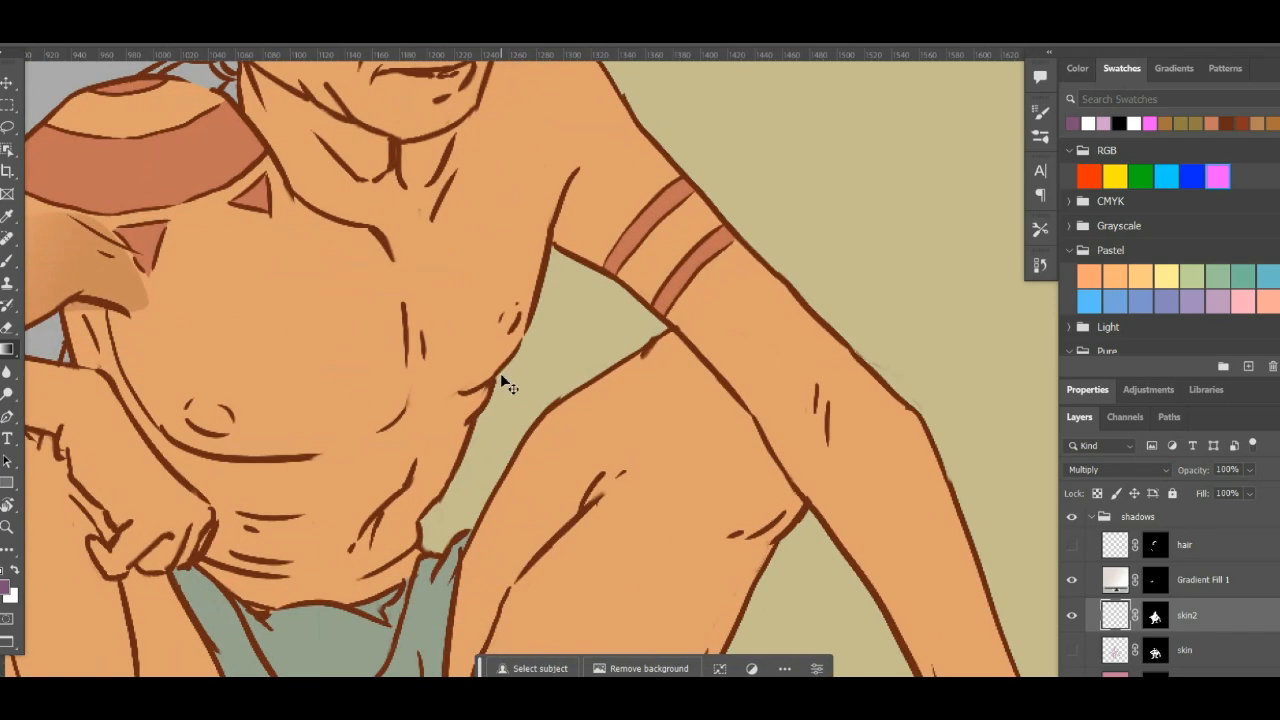
{"action": "key", "text": "ctrl+minus"}
{"action": "left_click_drag", "start_coordinate": [649, 411], "coordinate": [639, 448]}
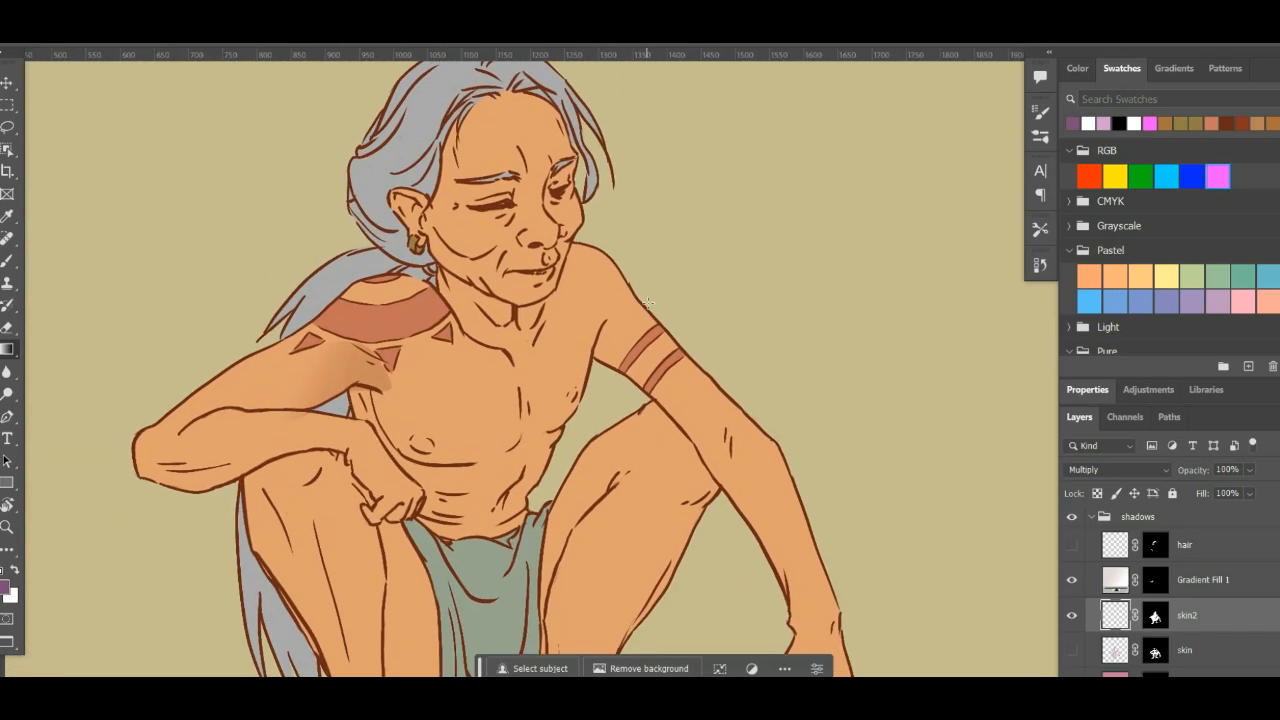
{"action": "key", "text": "l"}
{"action": "mouse_move", "coordinate": [594, 358]}
{"action": "left_mouse_down"}
{"action": "mouse_move", "coordinate": [708, 412]}
{"action": "mouse_move", "coordinate": [762, 504]}
{"action": "mouse_move", "coordinate": [766, 538]}
{"action": "mouse_move", "coordinate": [668, 419]}
{"action": "mouse_move", "coordinate": [596, 354]}
{"action": "left_mouse_up"}
{"action": "key", "text": "g"}
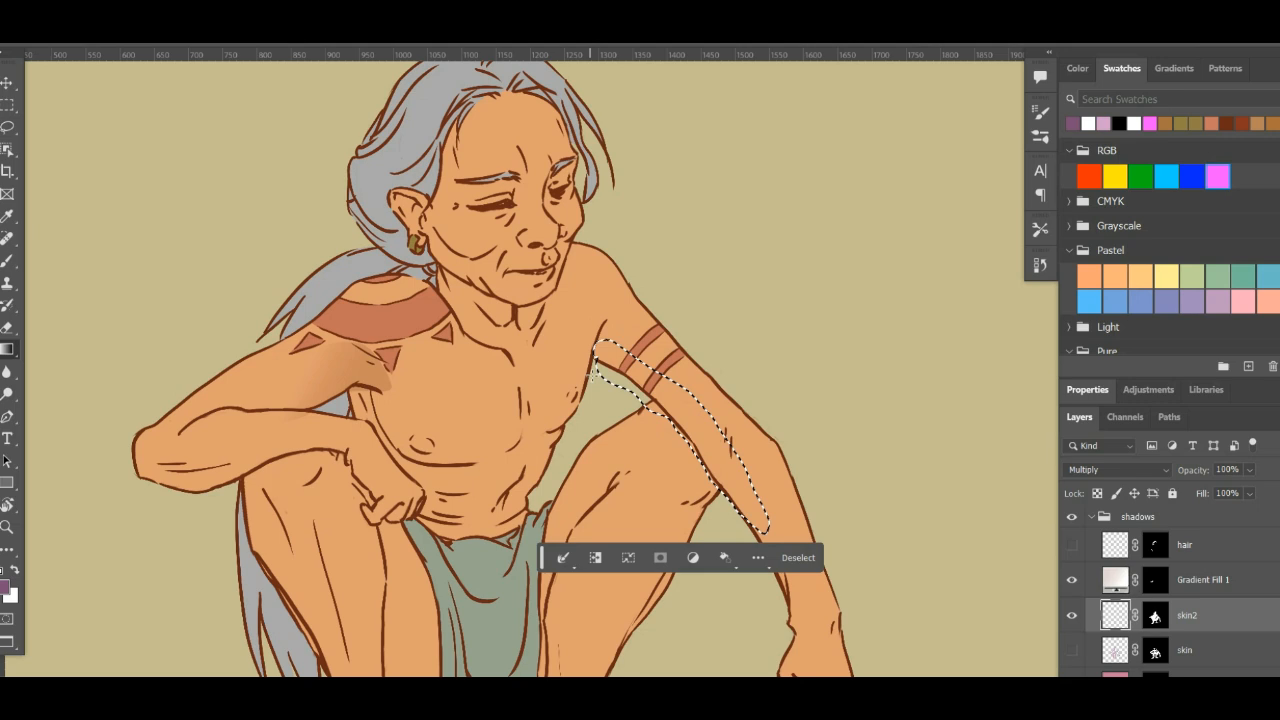
{"action": "left_click_drag", "start_coordinate": [580, 383], "coordinate": [635, 389]}
{"action": "key", "text": "ctrl+z"}
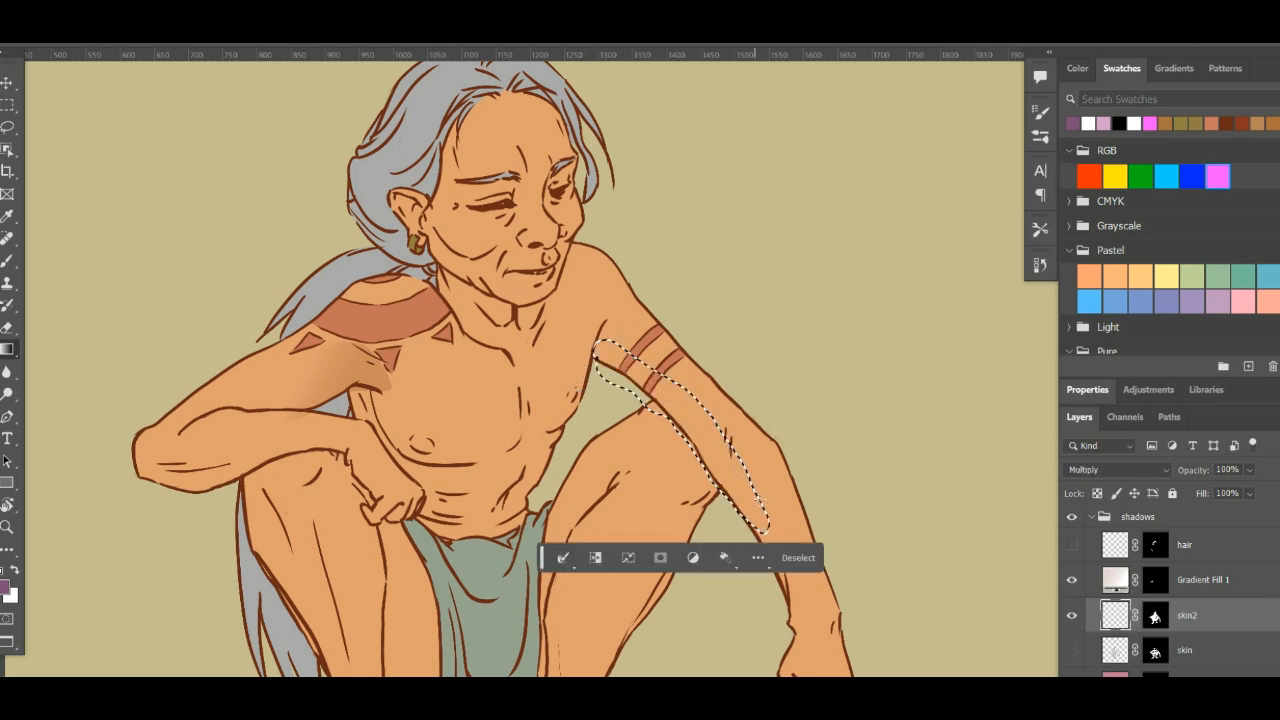
{"action": "left_click_drag", "start_coordinate": [752, 497], "coordinate": [605, 365]}
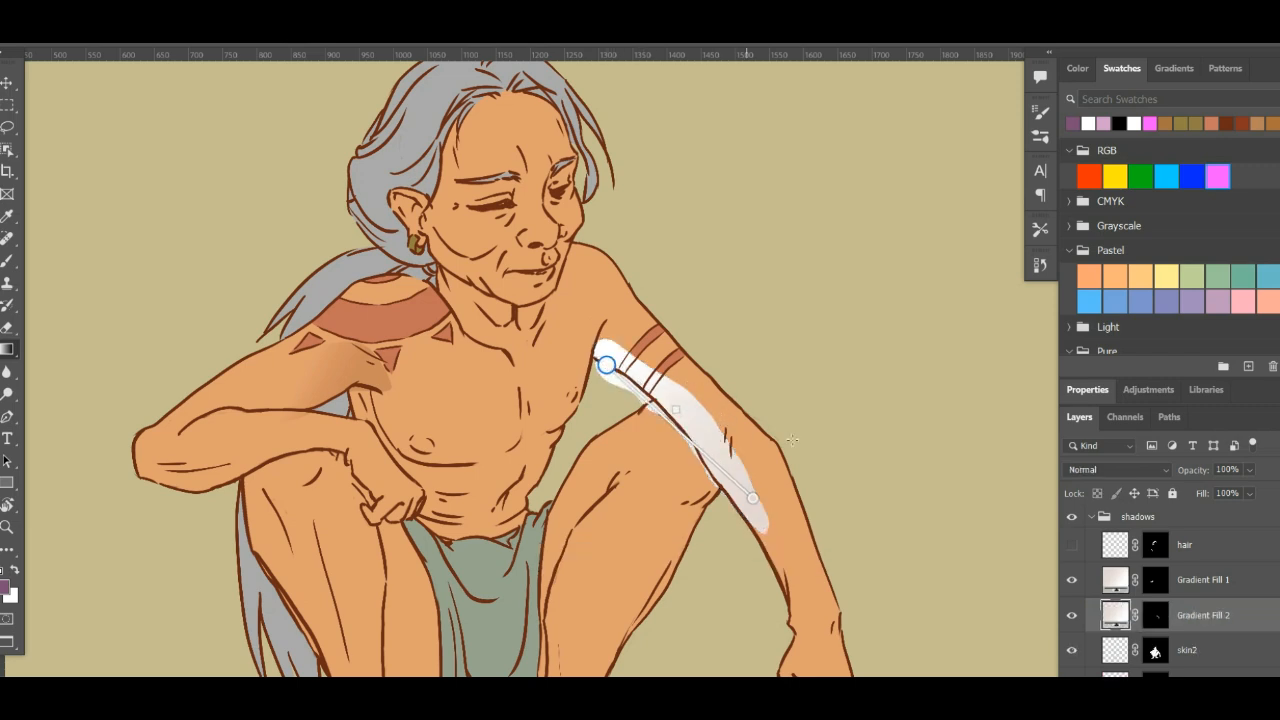
- Set the extended-arm gradient layer's blend mode to Multiply and select the Gradient Fill 1 mask with the Brush tool active
{"action": "left_click", "coordinate": [1087, 474]}
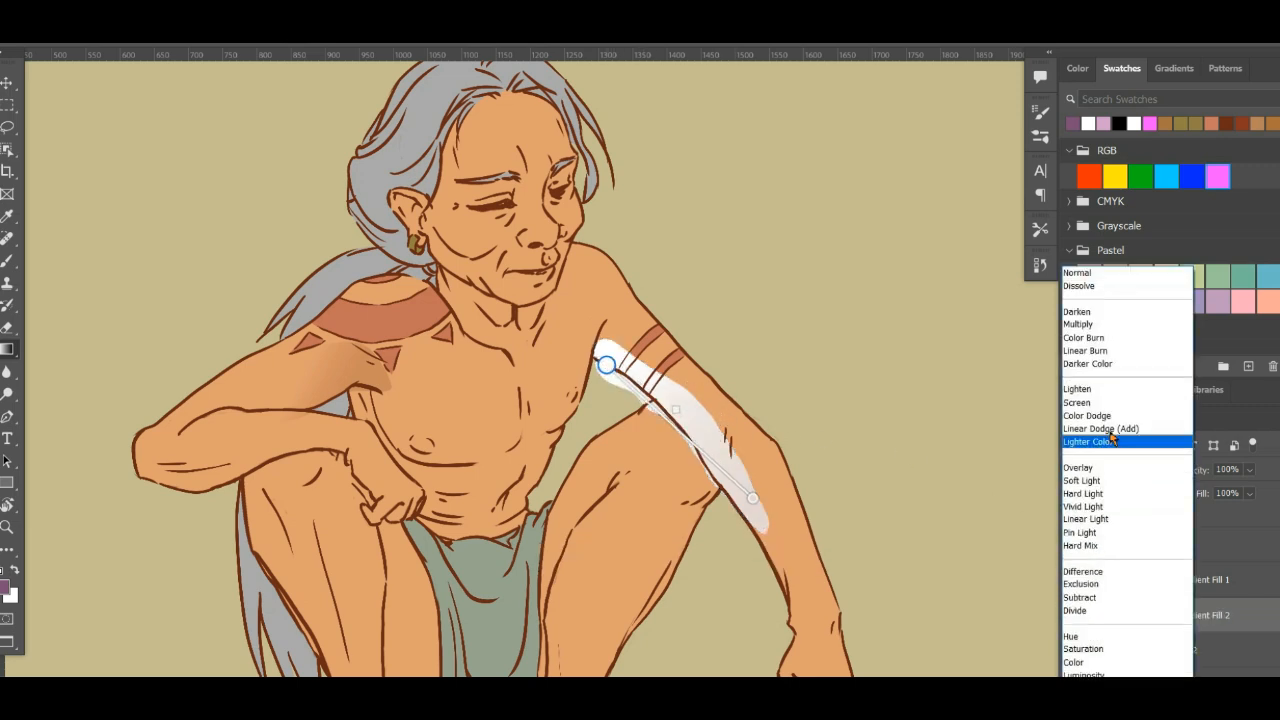
{"action": "left_click", "coordinate": [1100, 326]}
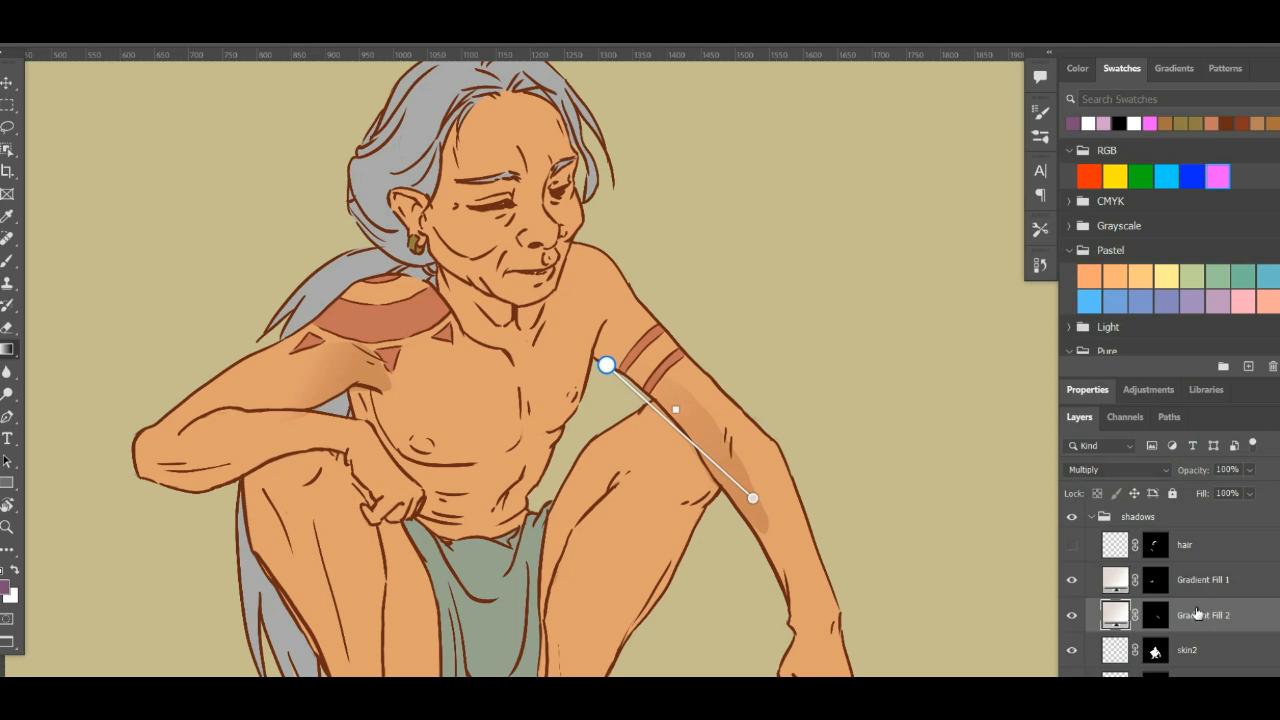
{"action": "left_click", "coordinate": [1158, 620]}
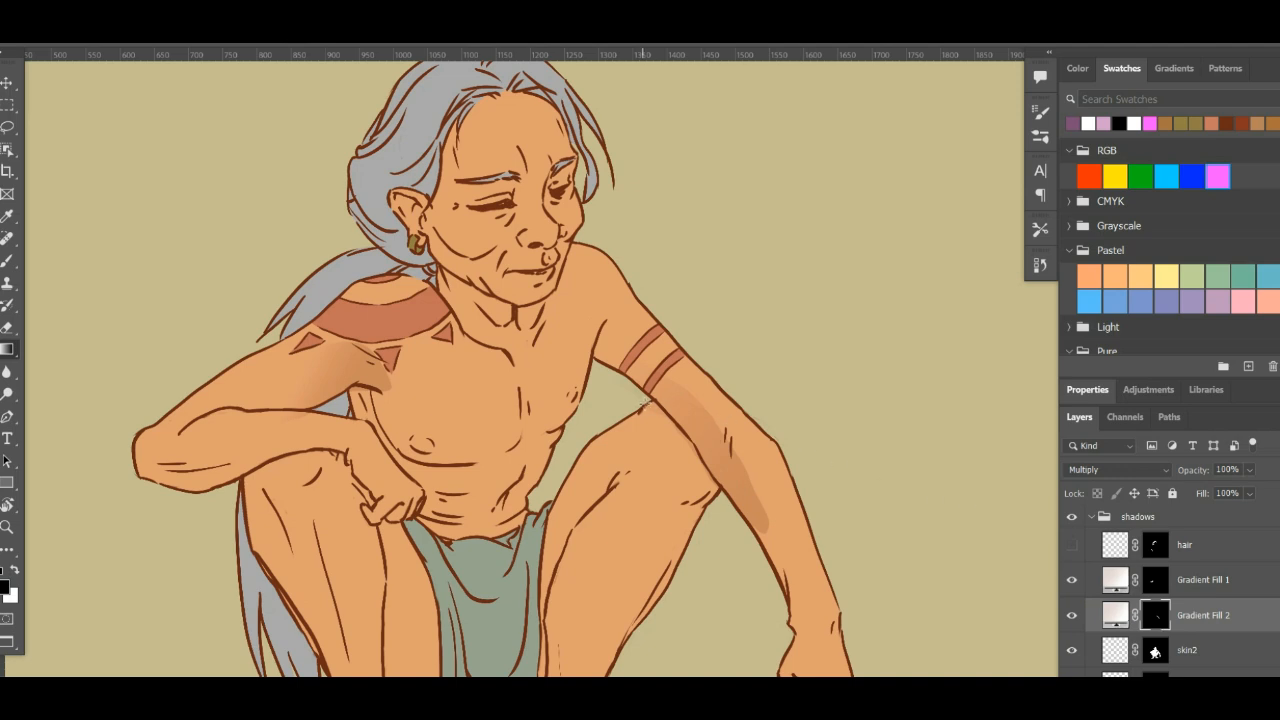
{"action": "key", "text": "b"}
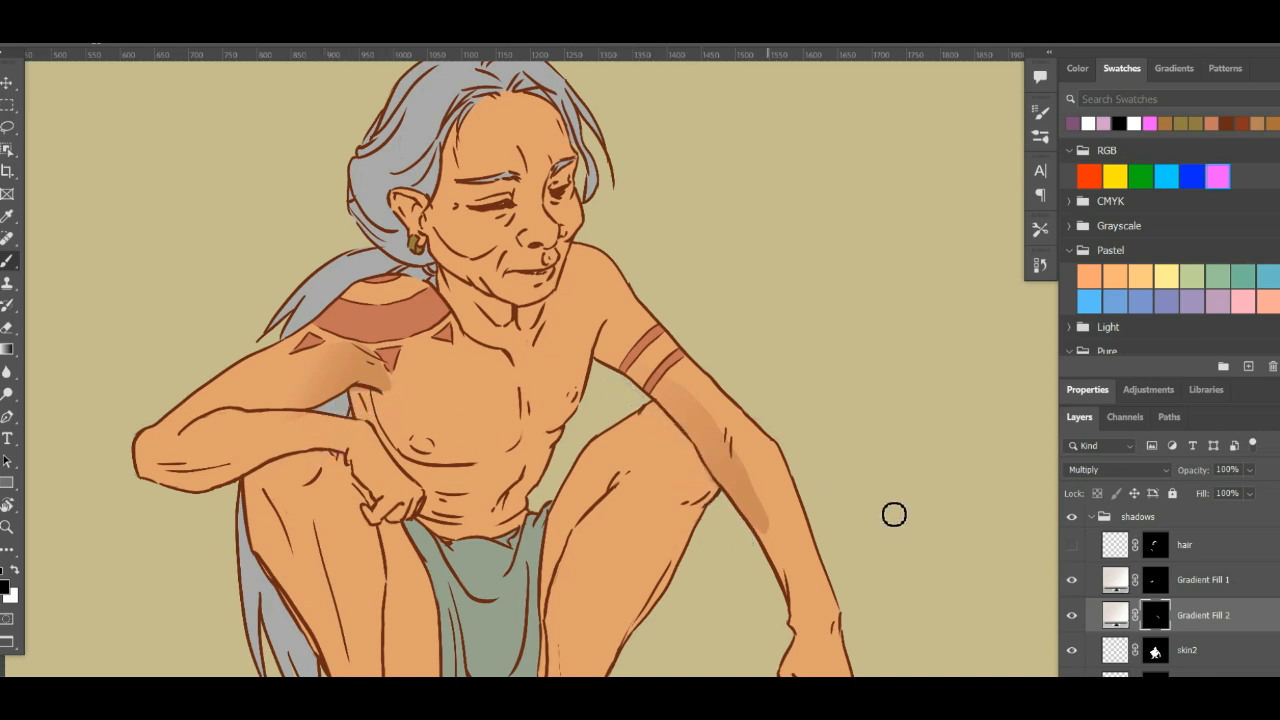
{"action": "left_click", "coordinate": [1154, 580]}
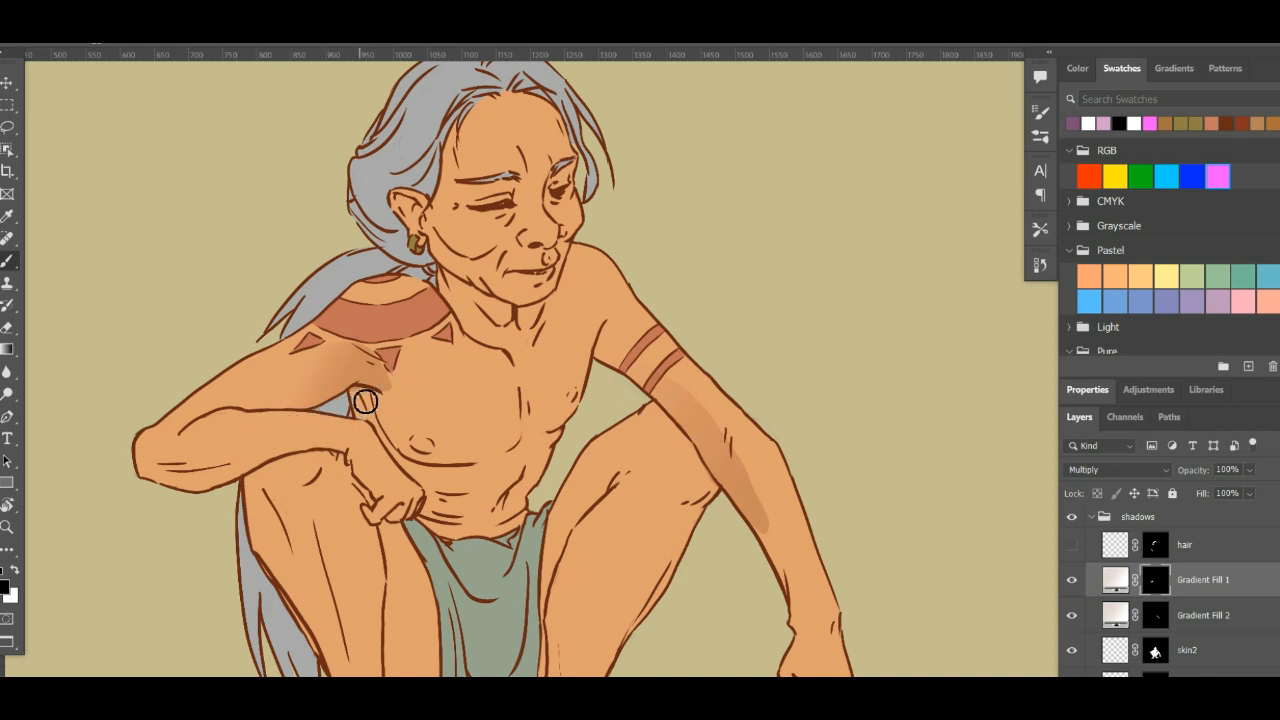
- Lasso the narrow strip of leg between the front shin and the loincloth, from below the hand to its lower edge
{"action": "mouse_move", "coordinate": [818, 440]}
{"action": "left_mouse_down"}
{"action": "mouse_move", "coordinate": [810, 430]}
{"action": "mouse_move", "coordinate": [871, 371]}
{"action": "left_mouse_up"}
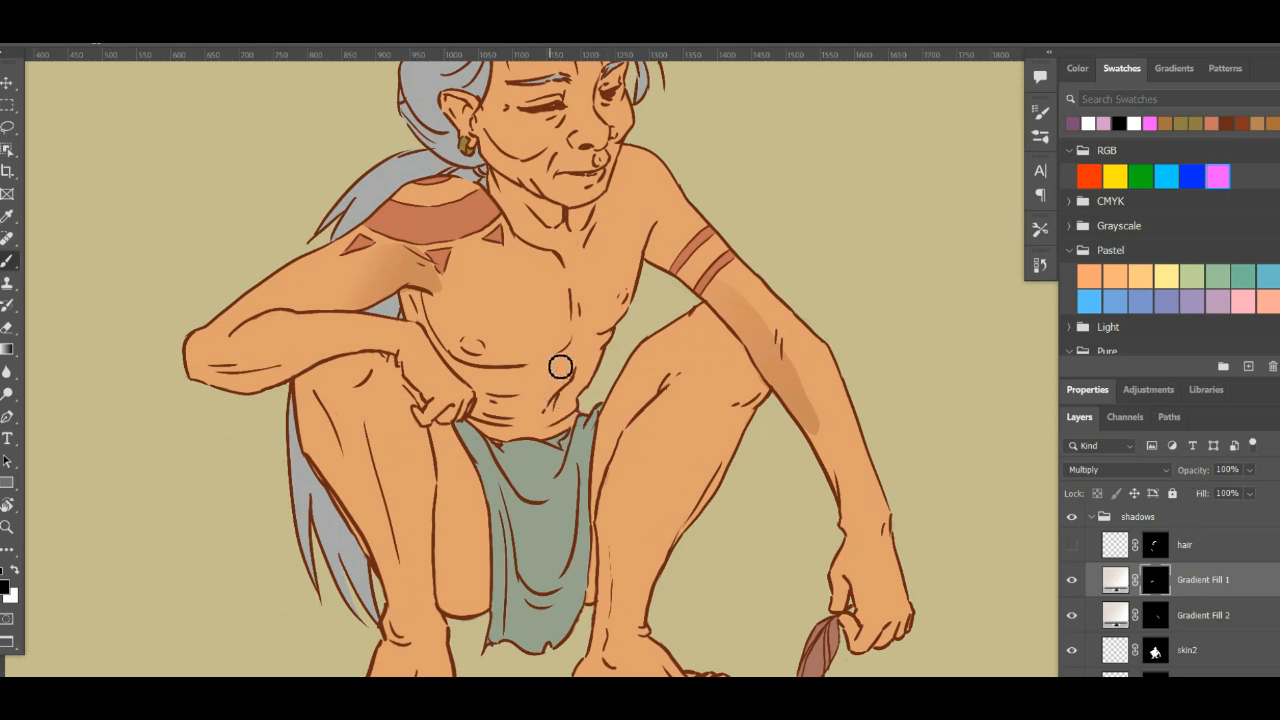
{"action": "key", "text": "l"}
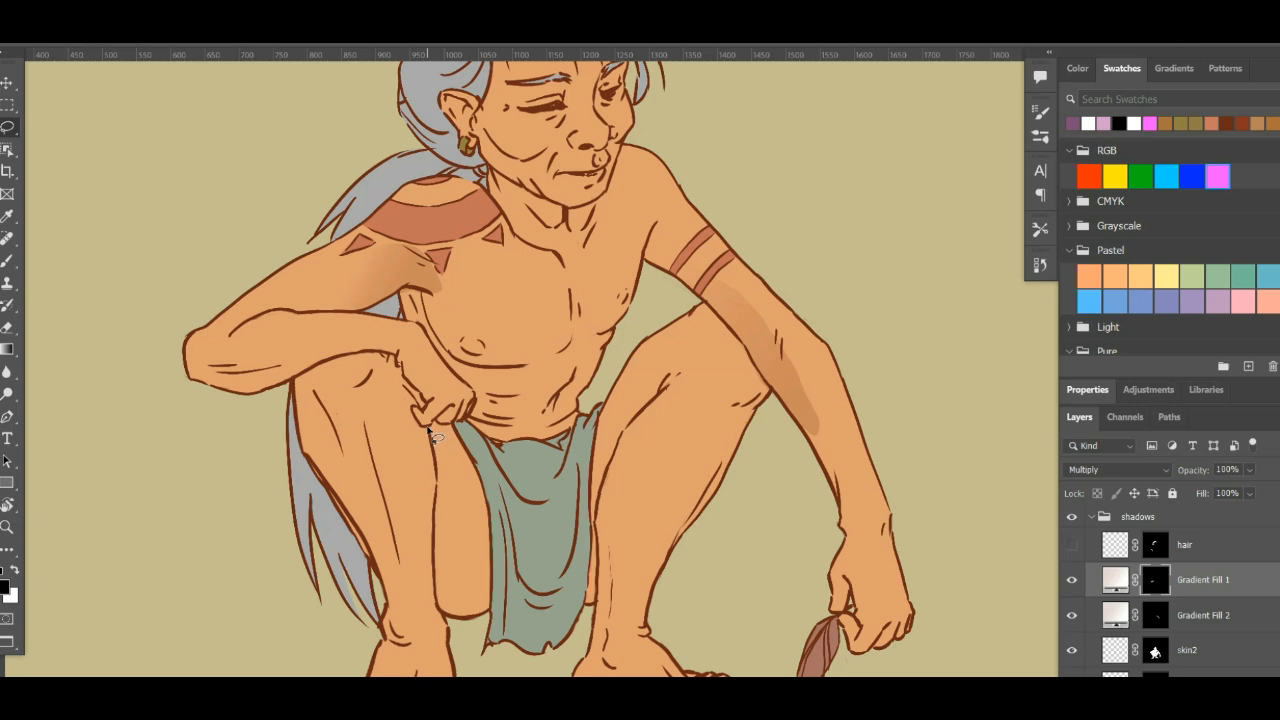
{"action": "mouse_move", "coordinate": [443, 503]}
{"action": "left_mouse_down"}
{"action": "mouse_move", "coordinate": [436, 462]}
{"action": "mouse_move", "coordinate": [435, 592]}
{"action": "mouse_move", "coordinate": [454, 625]}
{"action": "mouse_move", "coordinate": [475, 622]}
{"action": "mouse_move", "coordinate": [491, 580]}
{"action": "mouse_move", "coordinate": [480, 478]}
{"action": "left_mouse_up"}
{"action": "key", "text": "ctrl+d"}
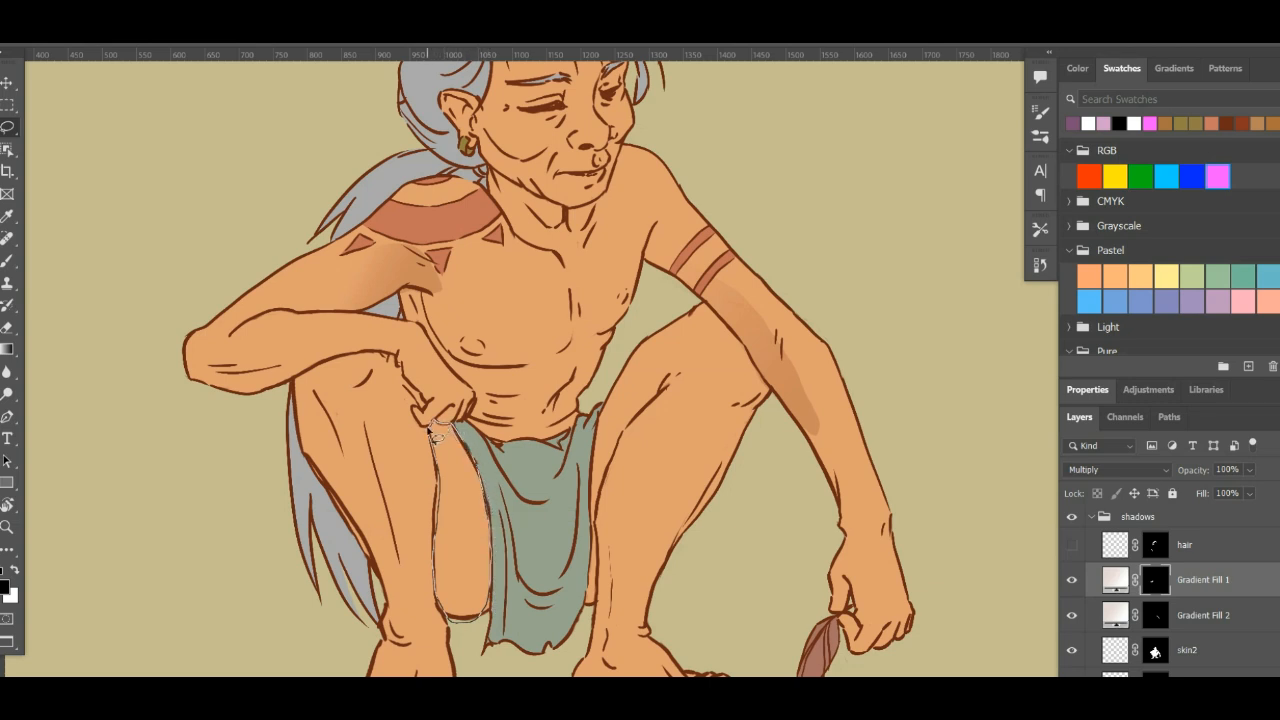
{"action": "left_click_drag", "start_coordinate": [436, 430], "coordinate": [434, 427]}
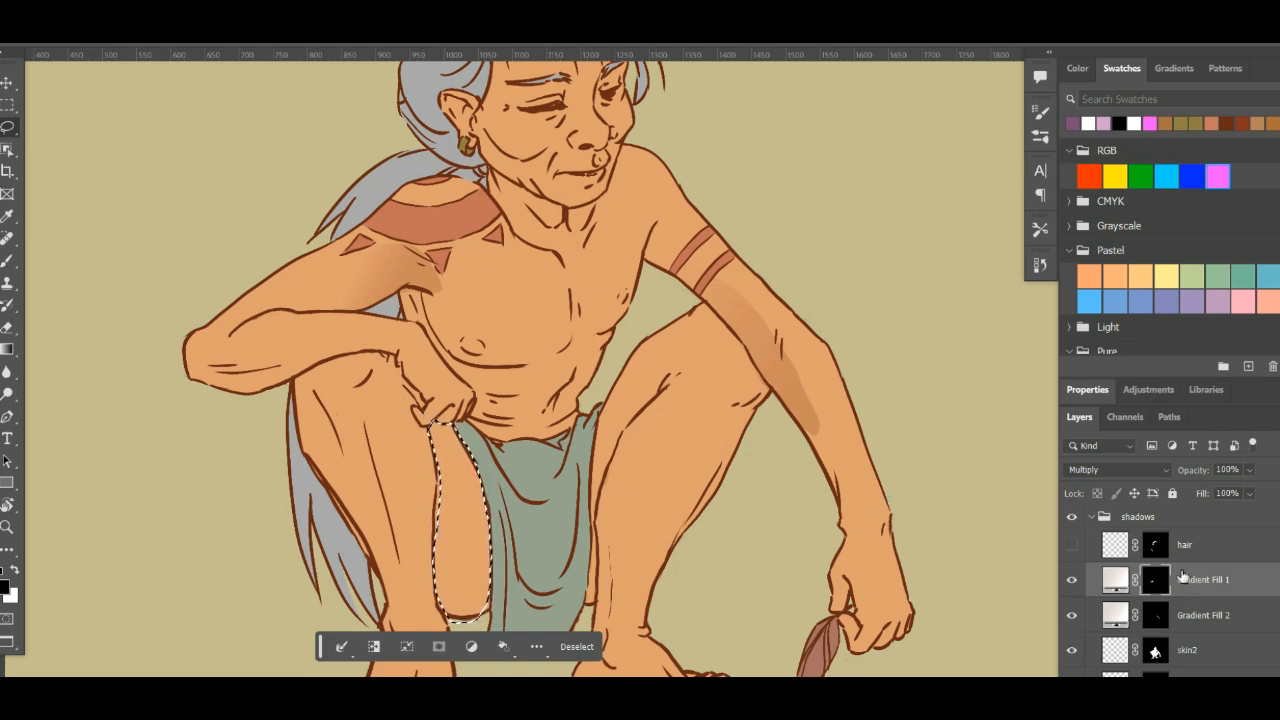
{"action": "key", "text": "g"}
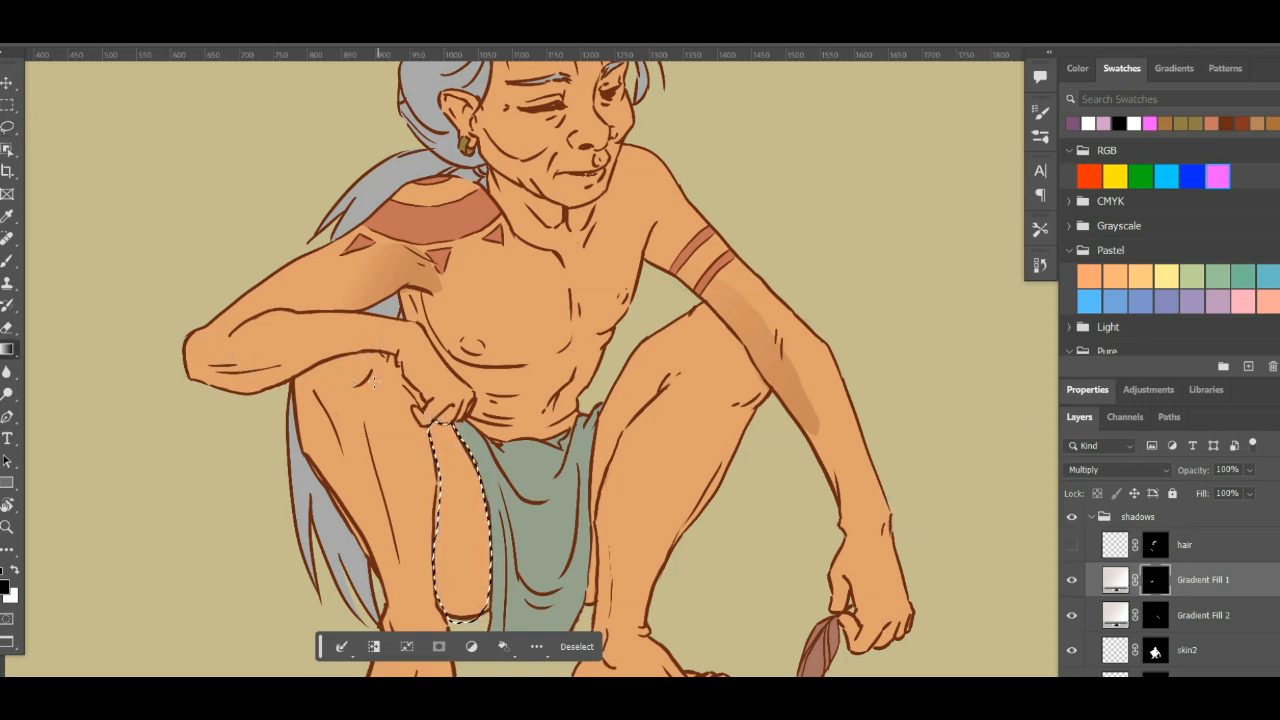
{"action": "left_click_drag", "start_coordinate": [533, 408], "coordinate": [516, 326]}
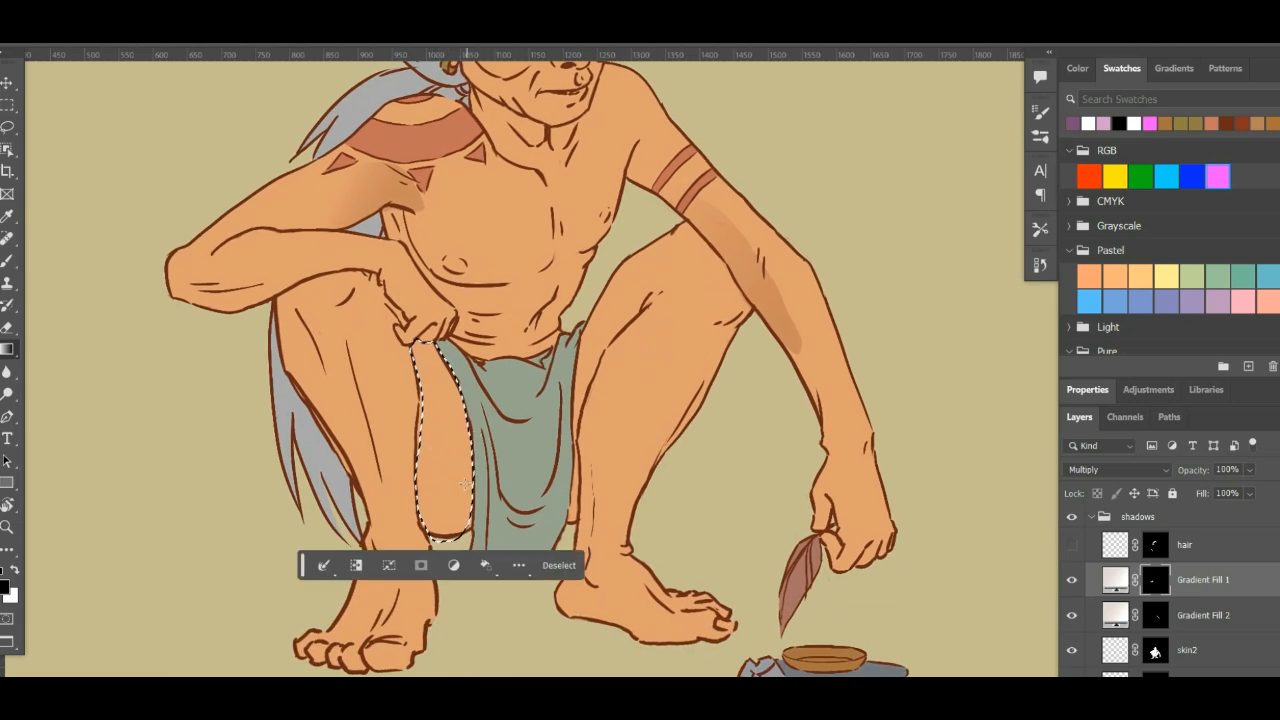
- Add a new empty layer above the hair layer in the shadows group
{"action": "mouse_move", "coordinate": [466, 483]}
{"action": "left_mouse_down"}
{"action": "mouse_move", "coordinate": [428, 434]}
{"action": "mouse_move", "coordinate": [409, 372]}
{"action": "left_mouse_up"}
{"action": "left_click", "coordinate": [1238, 556]}
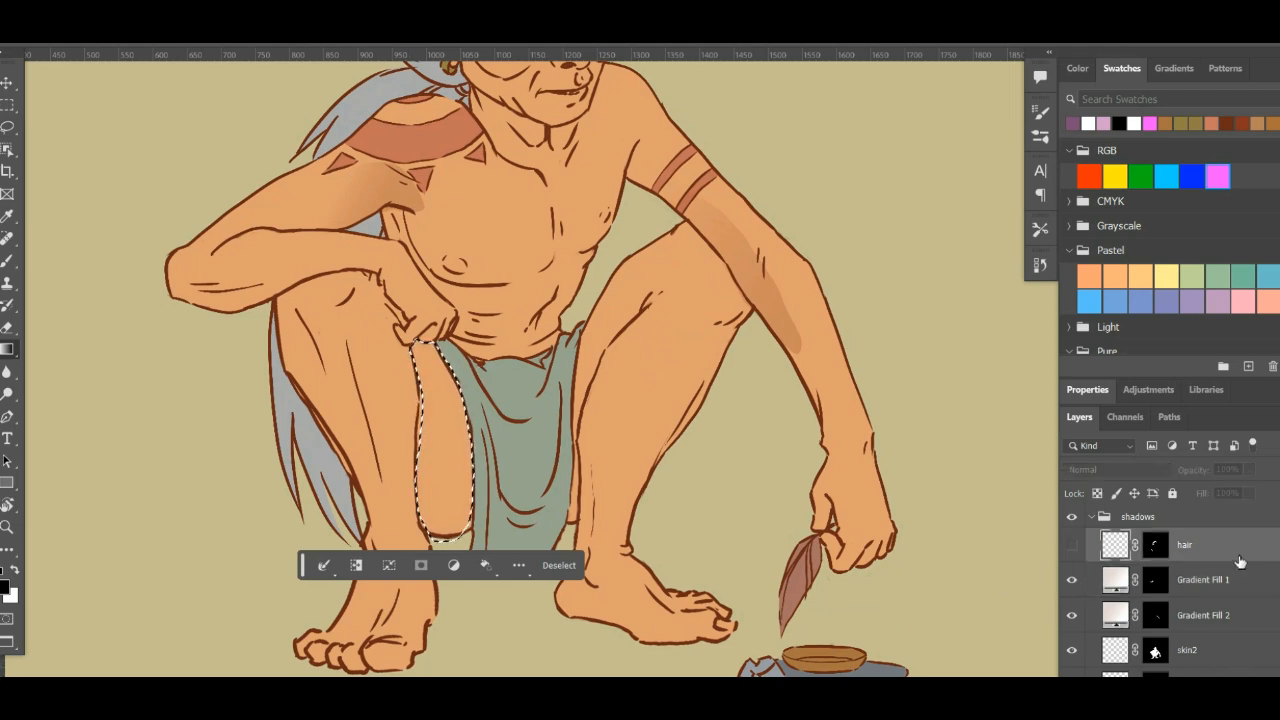
{"action": "scroll", "coordinate": [1240, 561], "scroll_direction": "up", "scroll_amount": 2}
{"action": "scroll", "coordinate": [1250, 600], "scroll_direction": "down", "scroll_amount": 1}
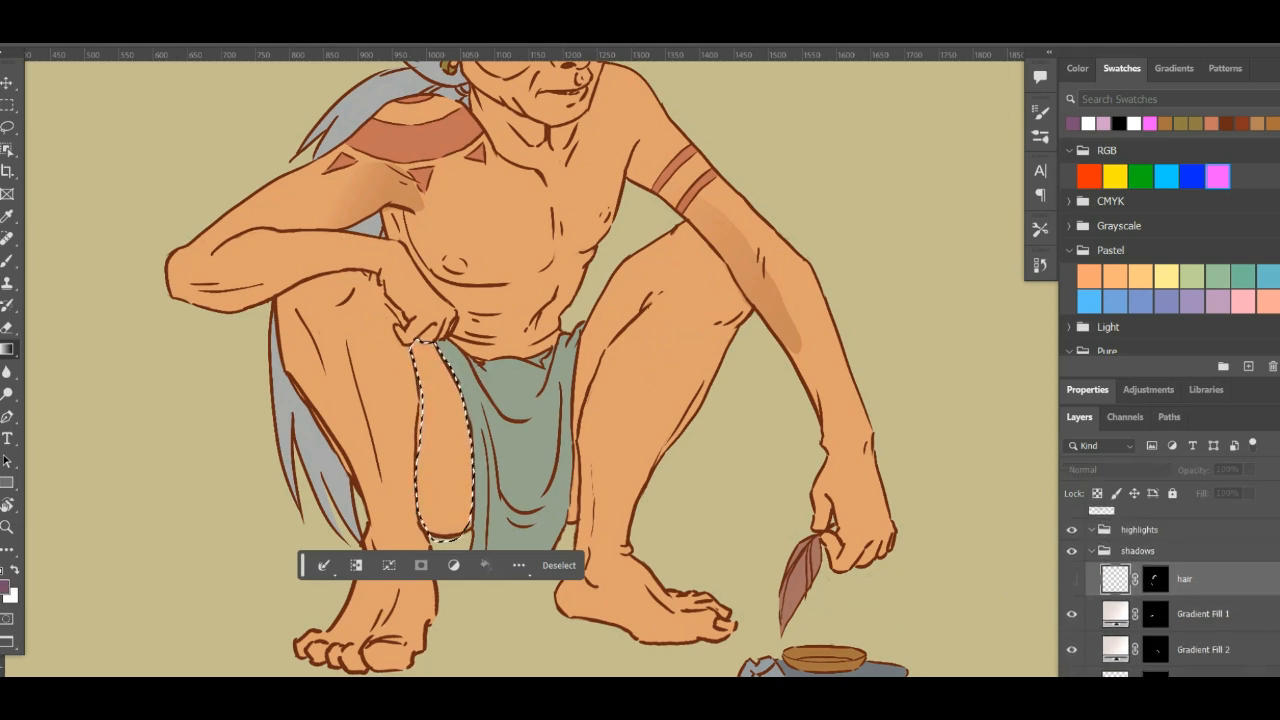
{"action": "key", "text": "ctrl+shift+alt+n"}
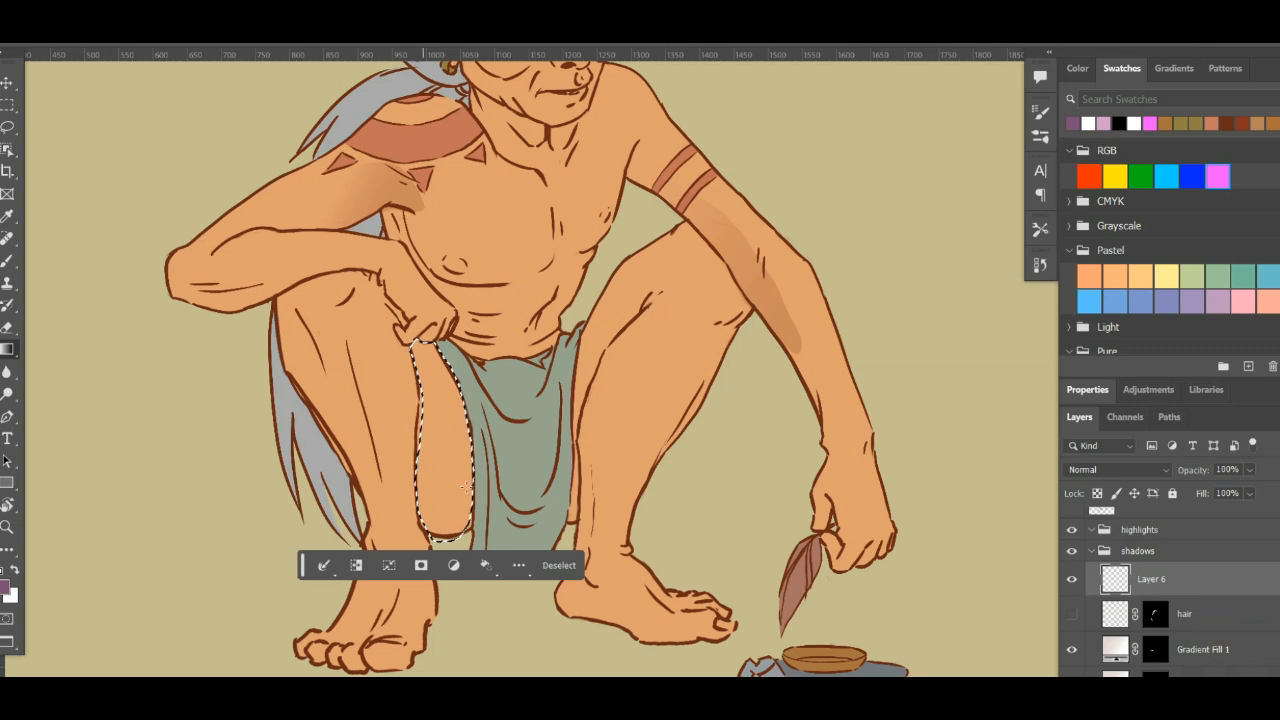
{"action": "mouse_move", "coordinate": [392, 408]}
{"action": "left_mouse_down"}
{"action": "mouse_move", "coordinate": [394, 423]}
{"action": "mouse_move", "coordinate": [377, 401]}
{"action": "left_mouse_up"}
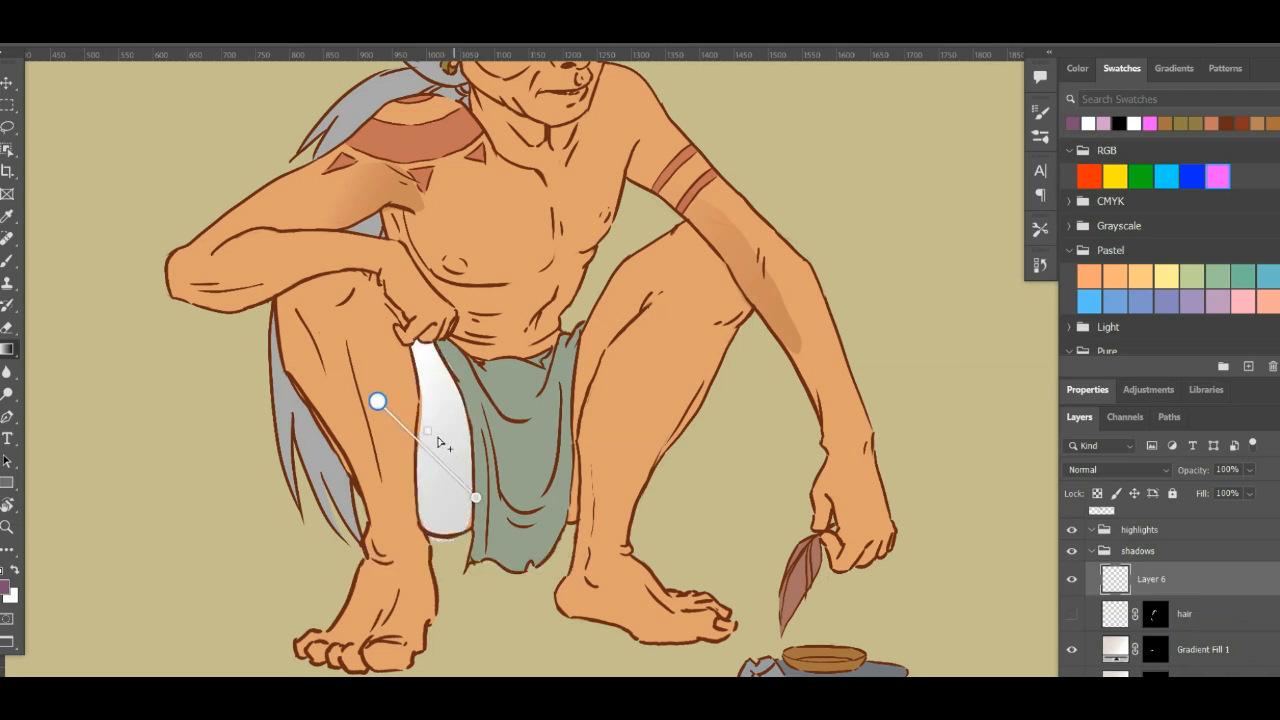
{"action": "key", "text": "Return"}
{"action": "key", "text": "ctrl+z"}
{"action": "key", "text": "ctrl+z"}
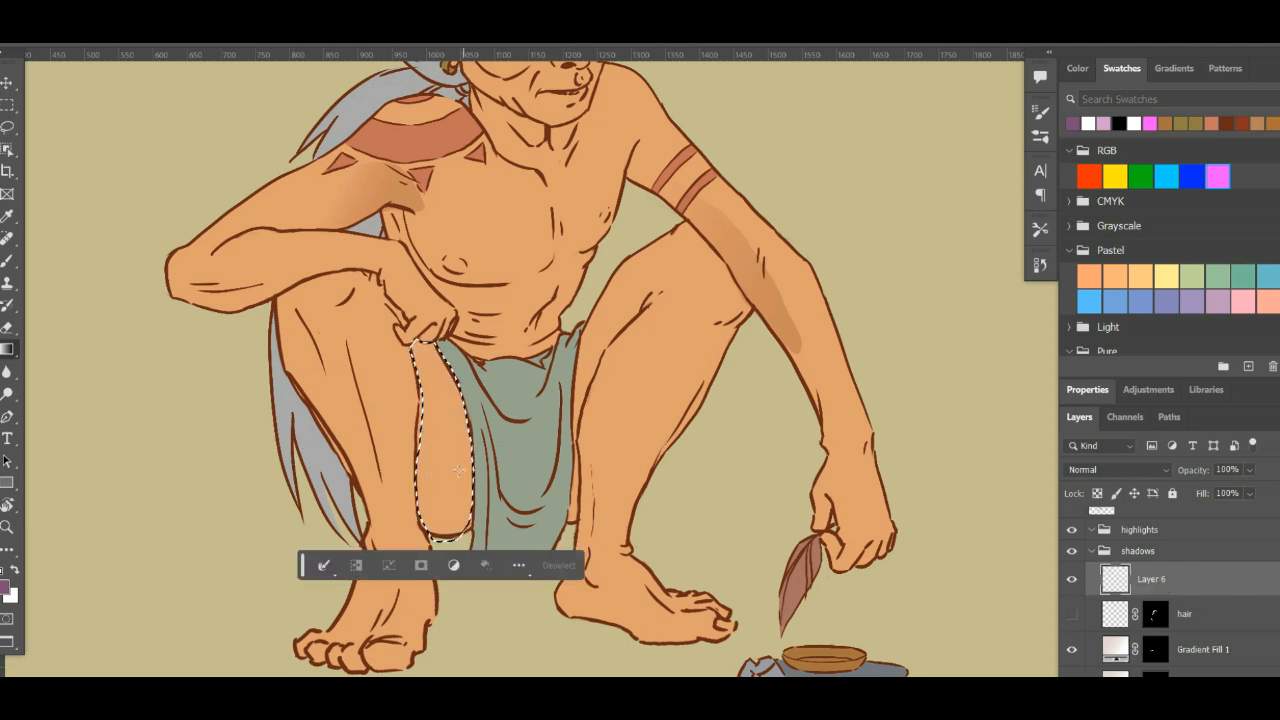
- Fill the selected leg strip with a long diagonal gradient starting near the knee and set its blend mode to Multiply
{"action": "left_click_drag", "start_coordinate": [443, 453], "coordinate": [318, 302]}
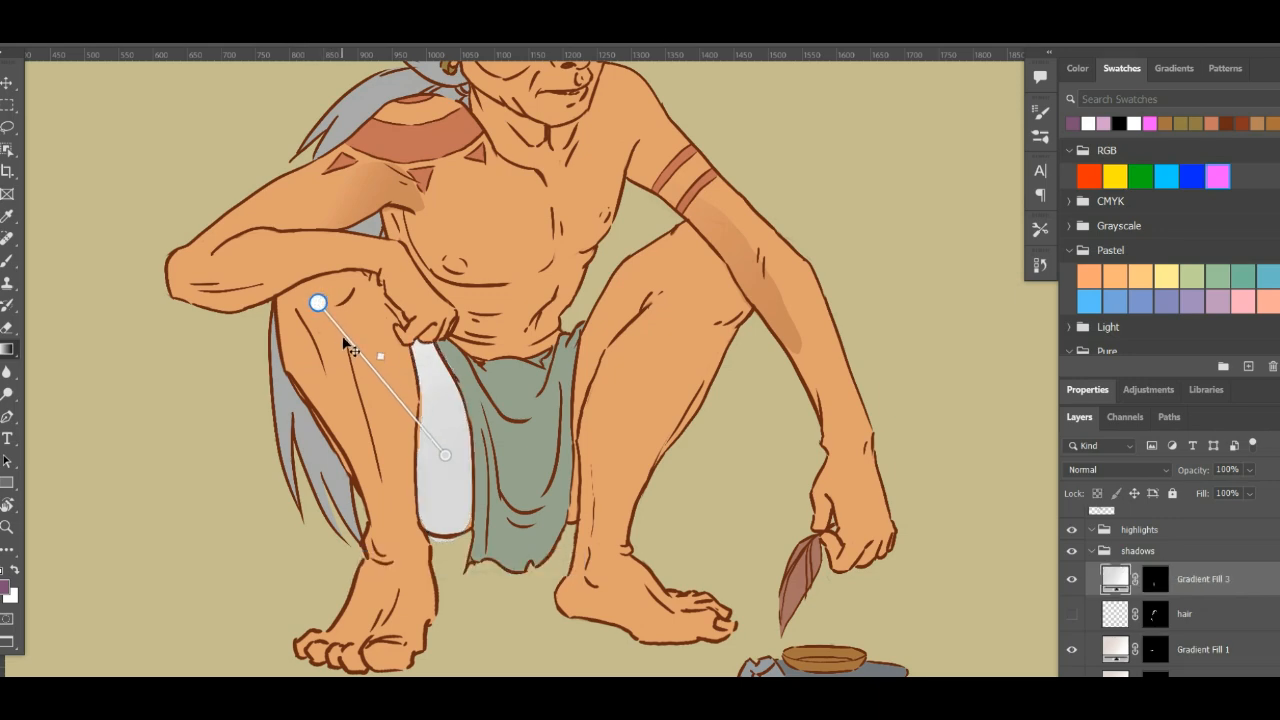
{"action": "double_click", "coordinate": [407, 395]}
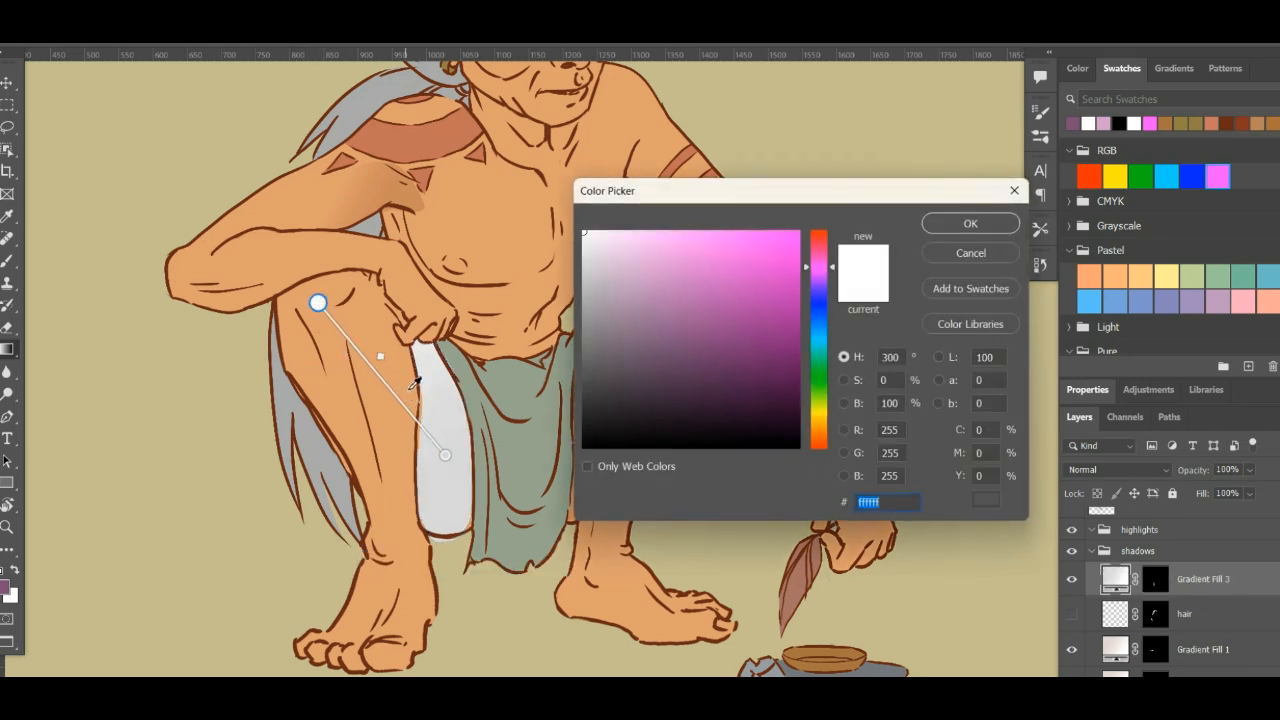
{"action": "left_click", "coordinate": [962, 223]}
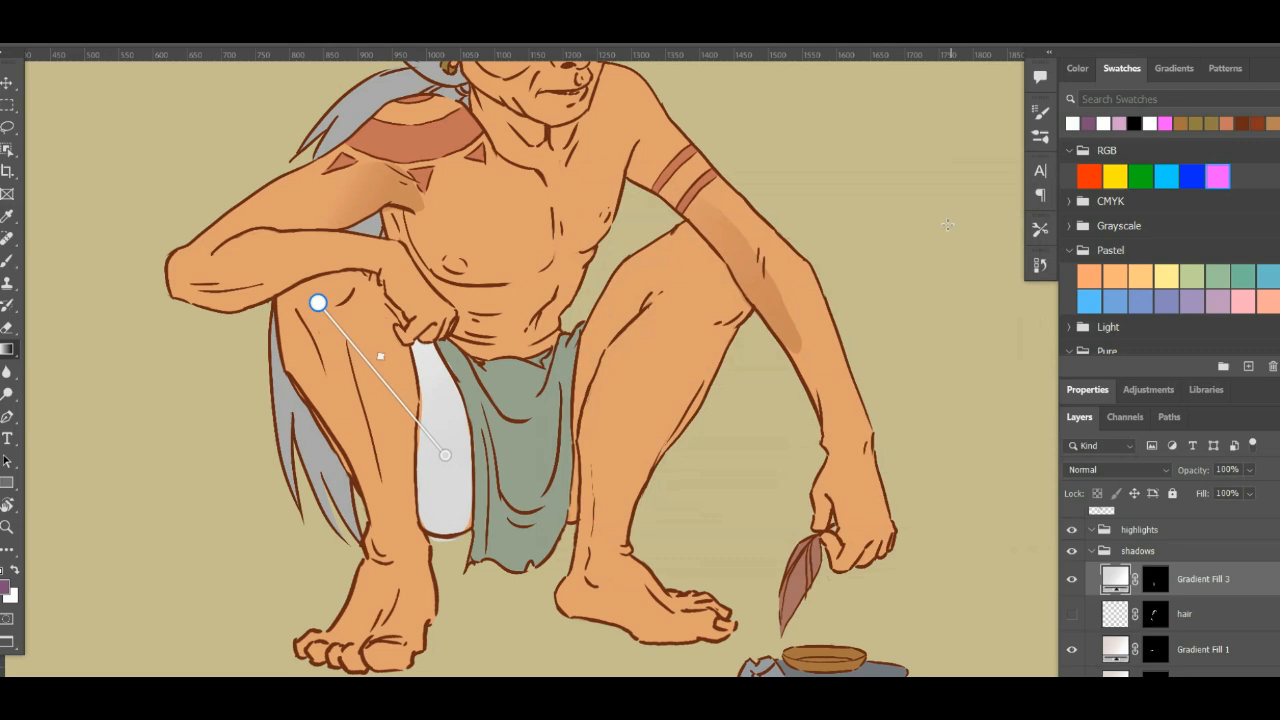
{"action": "left_click", "coordinate": [1163, 588]}
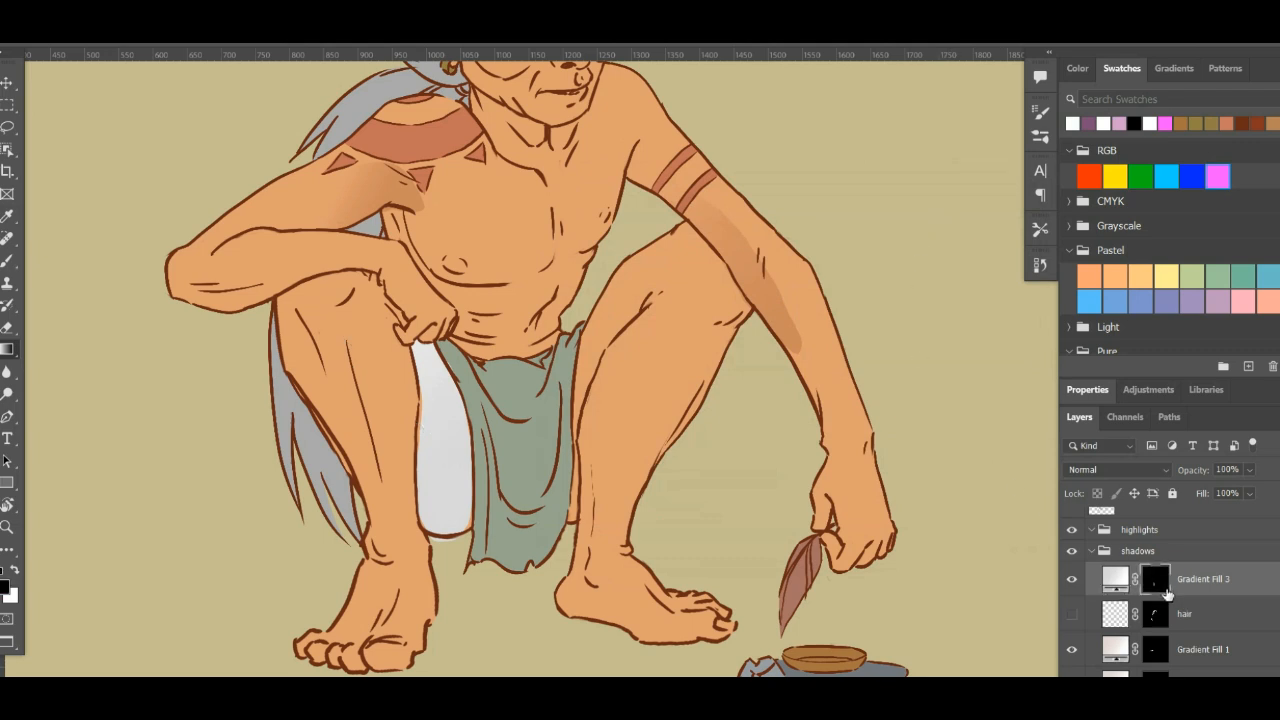
{"action": "left_click", "coordinate": [1116, 580]}
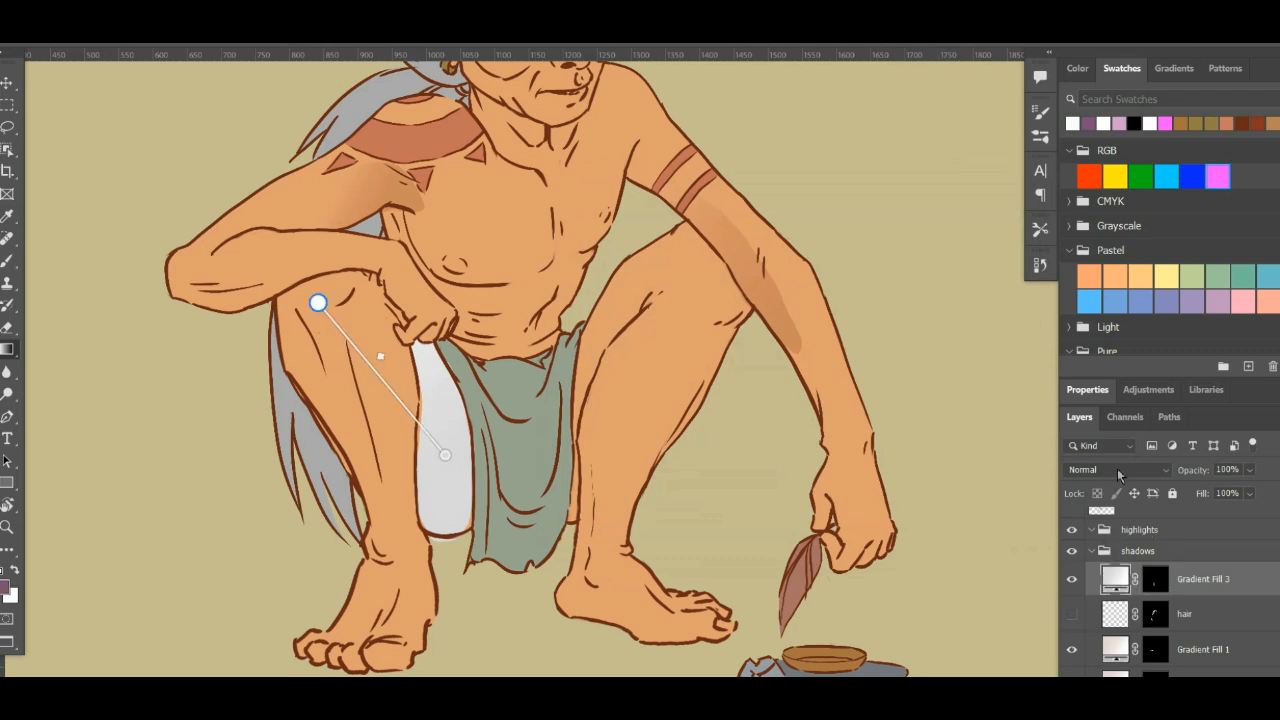
{"action": "left_click", "coordinate": [1117, 470]}
{"action": "left_click", "coordinate": [1080, 325]}
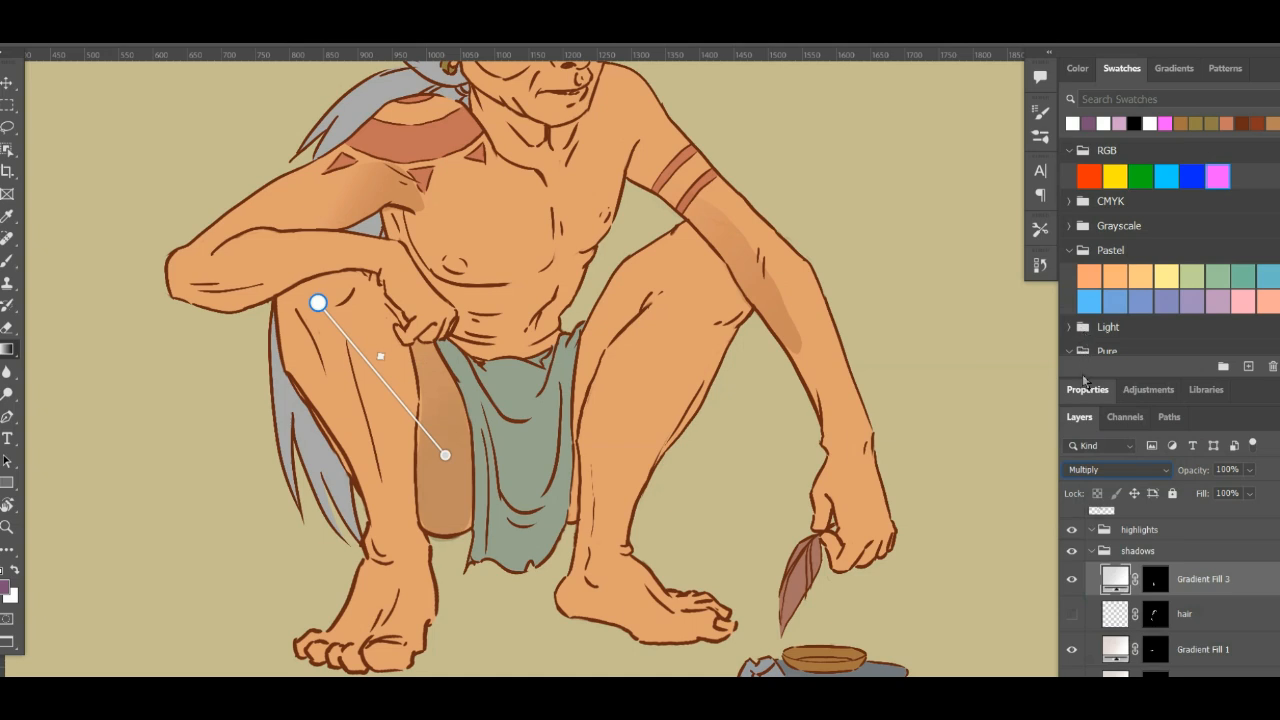
- Brush white on the Gradient Fill 3 mask to fill out the leg strip's shadow, and clean the spill over the shin with black
{"action": "left_click", "coordinate": [1156, 584]}
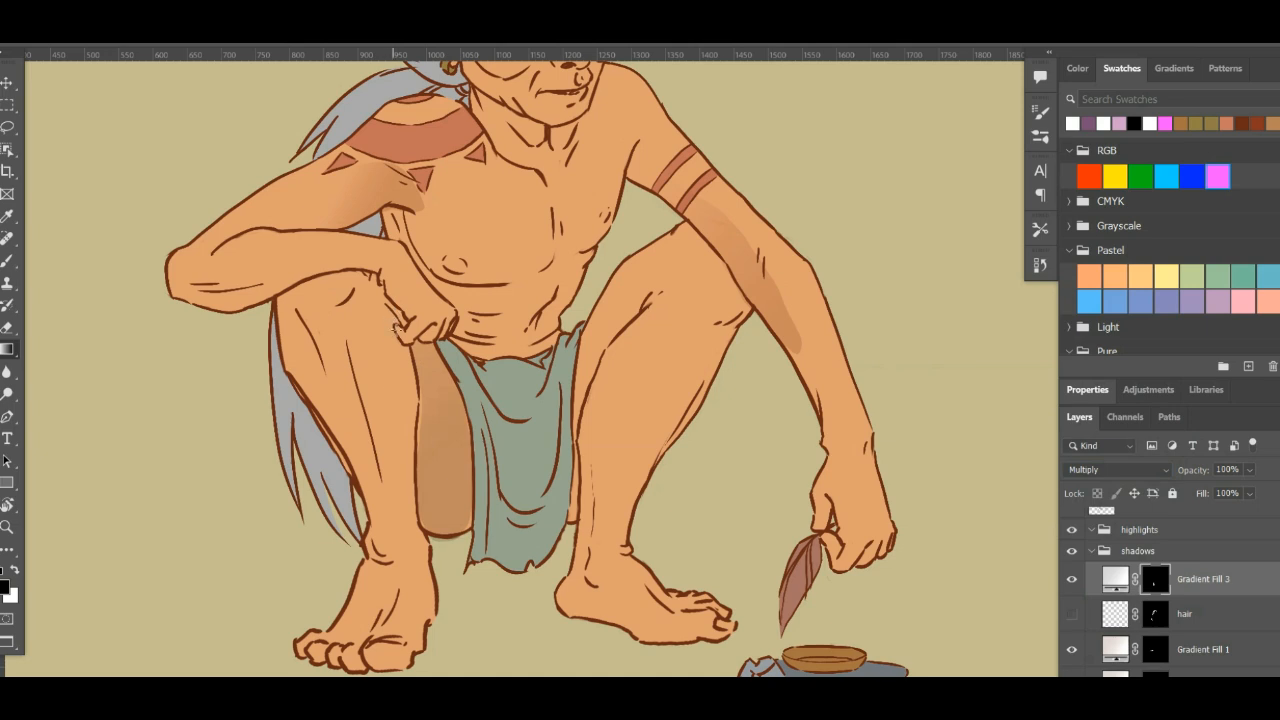
{"action": "key", "text": "b"}
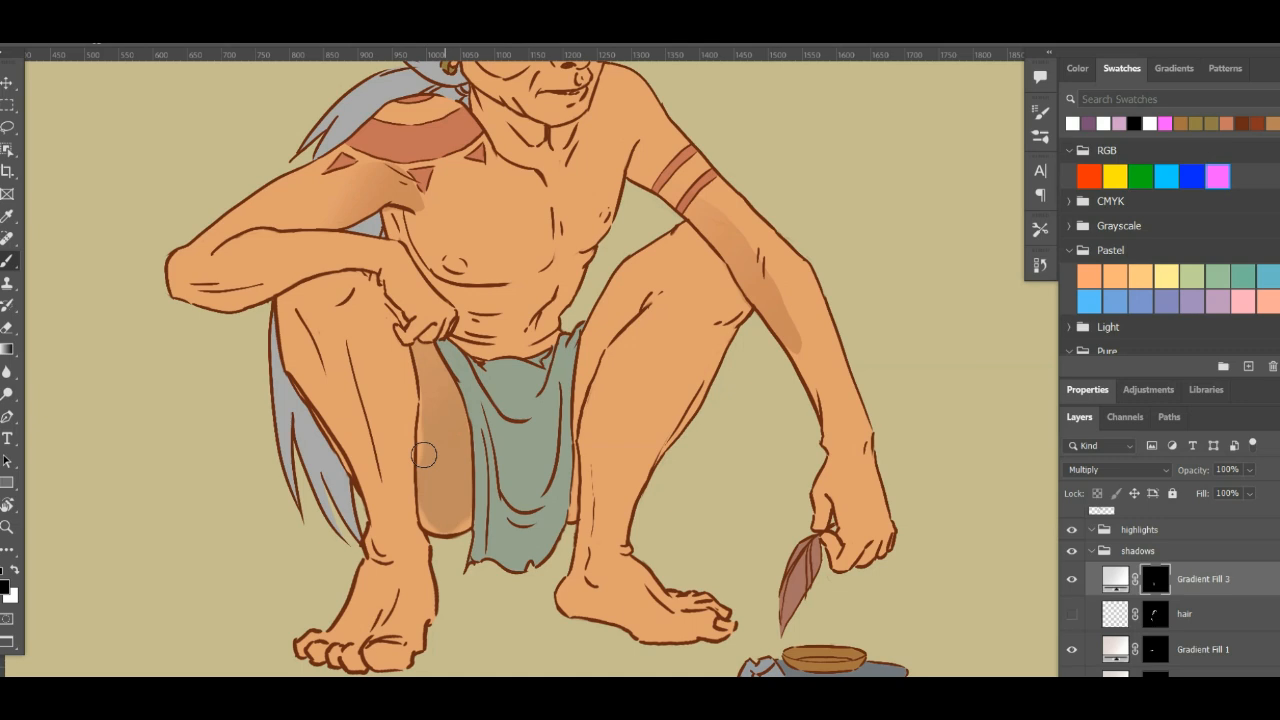
{"action": "key", "text": "x"}
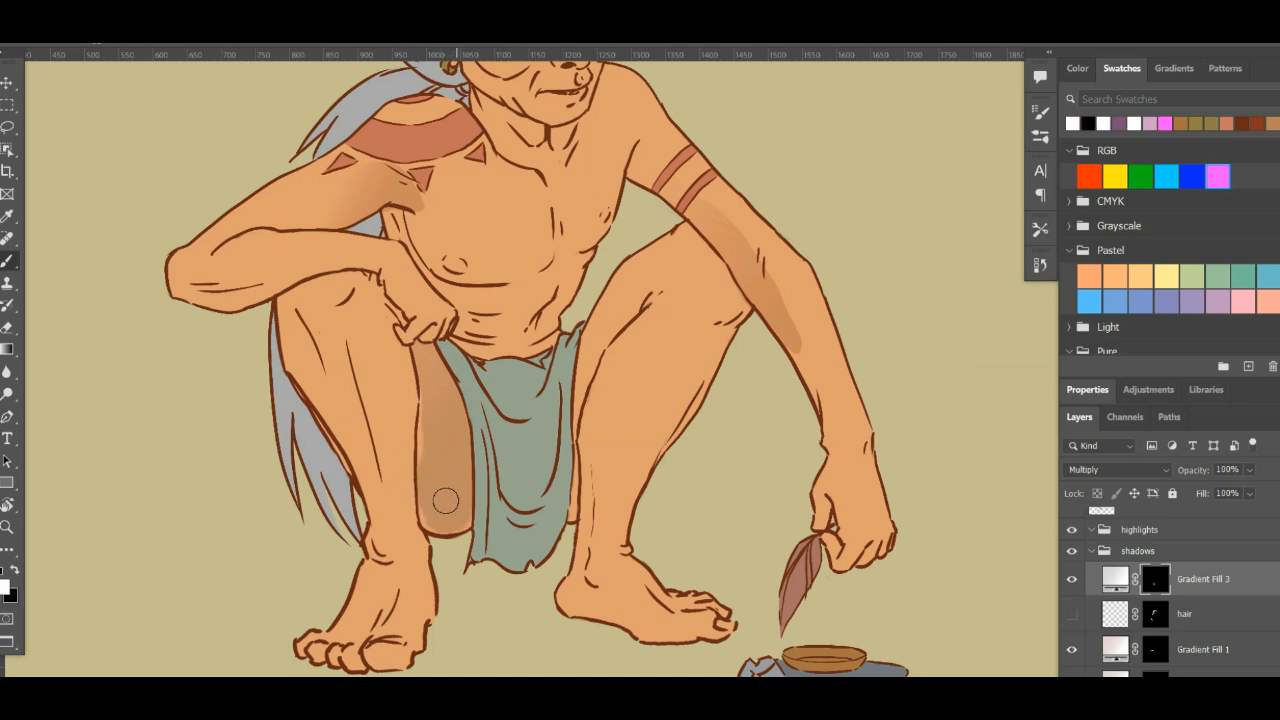
{"action": "left_click_drag", "start_coordinate": [434, 503], "coordinate": [418, 420]}
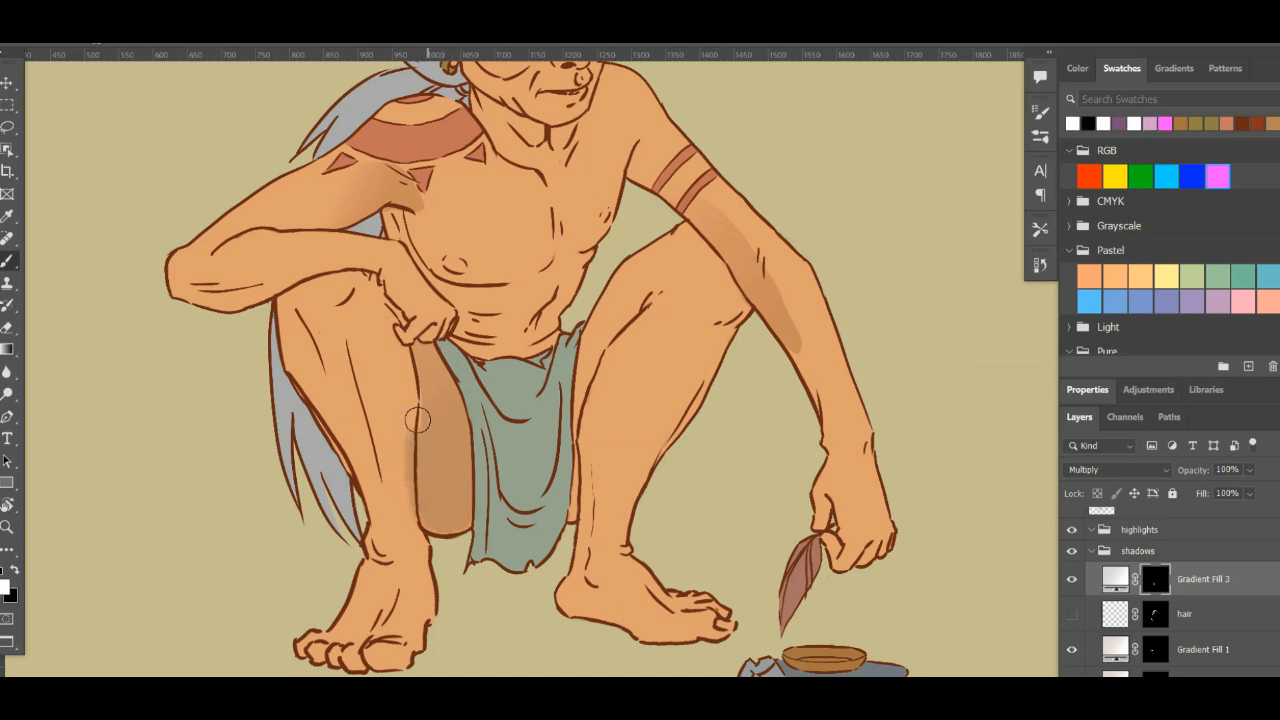
{"action": "key", "text": "x"}
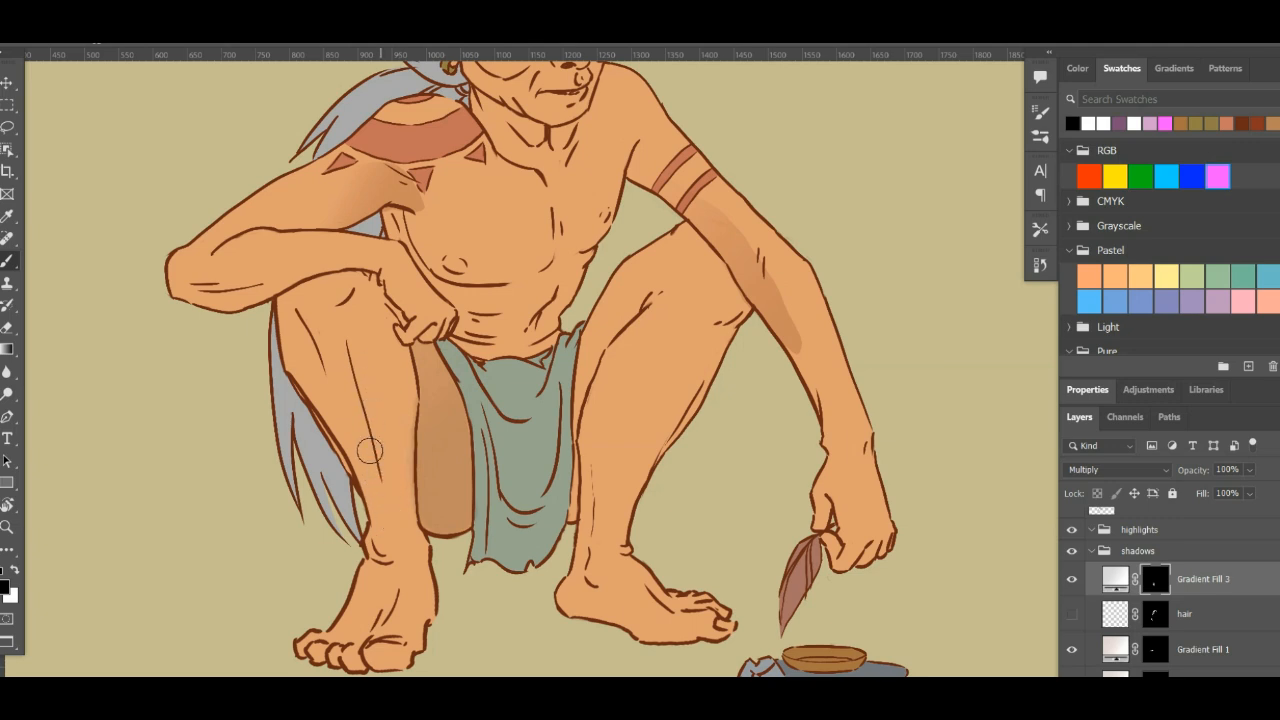
- Lasso the small patch of upper arm beside the armpit, fill it with a long diagonal gradient on the Gradient Fill 3 mask, and deselect
{"action": "left_click_drag", "start_coordinate": [603, 351], "coordinate": [624, 495]}
{"action": "mouse_move", "coordinate": [583, 388]}
{"action": "left_mouse_down"}
{"action": "mouse_move", "coordinate": [588, 401]}
{"action": "mouse_move", "coordinate": [526, 369]}
{"action": "left_mouse_up"}
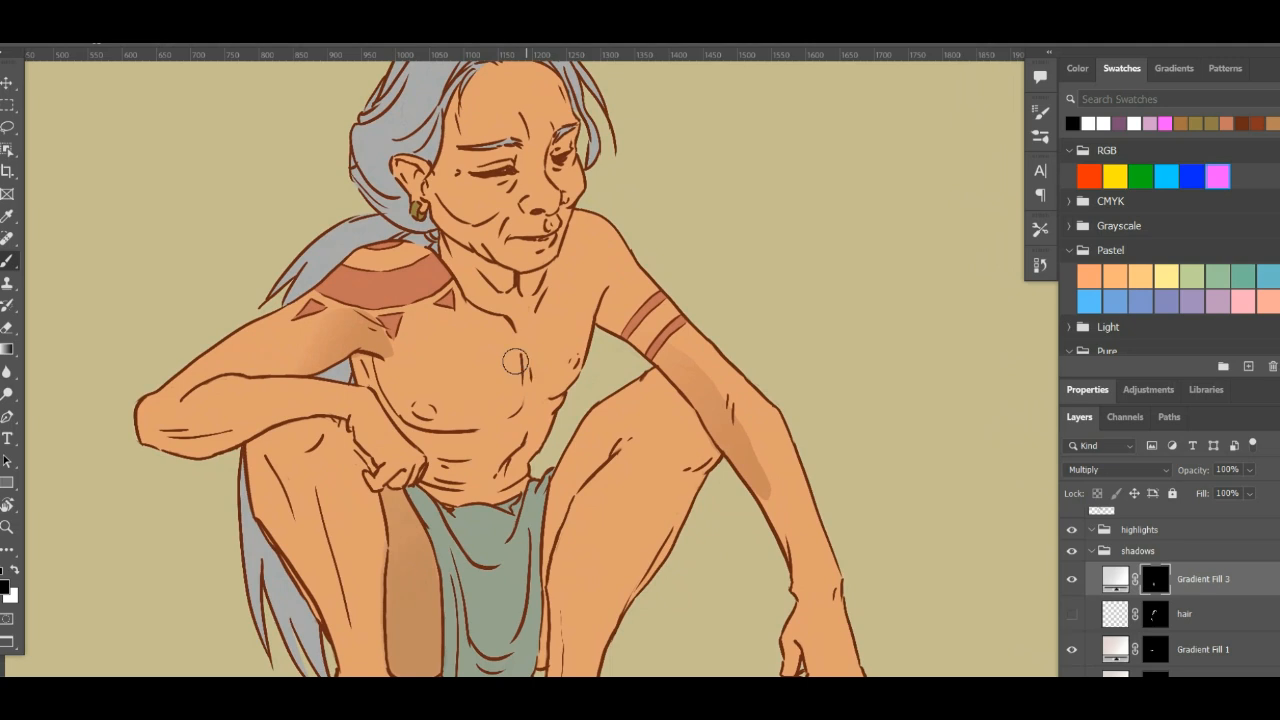
{"action": "key", "text": "l"}
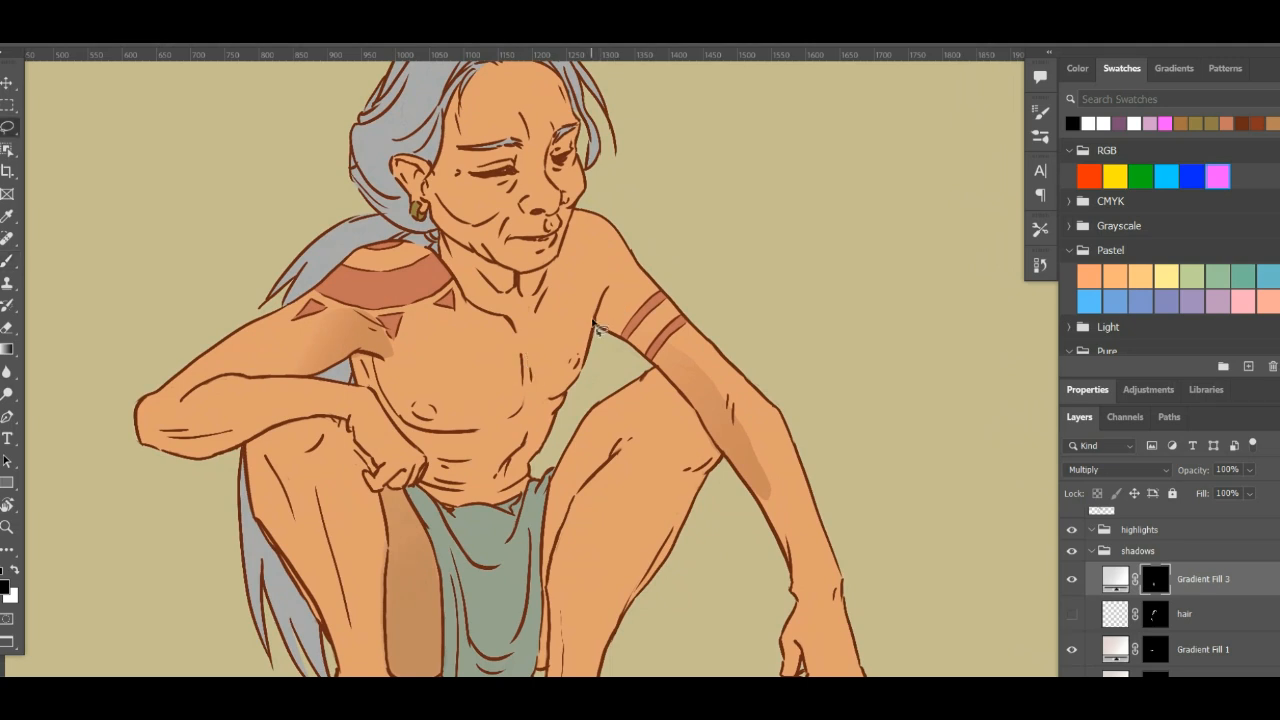
{"action": "mouse_move", "coordinate": [597, 325]}
{"action": "left_mouse_down"}
{"action": "mouse_move", "coordinate": [615, 284]}
{"action": "mouse_move", "coordinate": [616, 330]}
{"action": "mouse_move", "coordinate": [595, 328]}
{"action": "mouse_move", "coordinate": [578, 286]}
{"action": "left_mouse_up"}
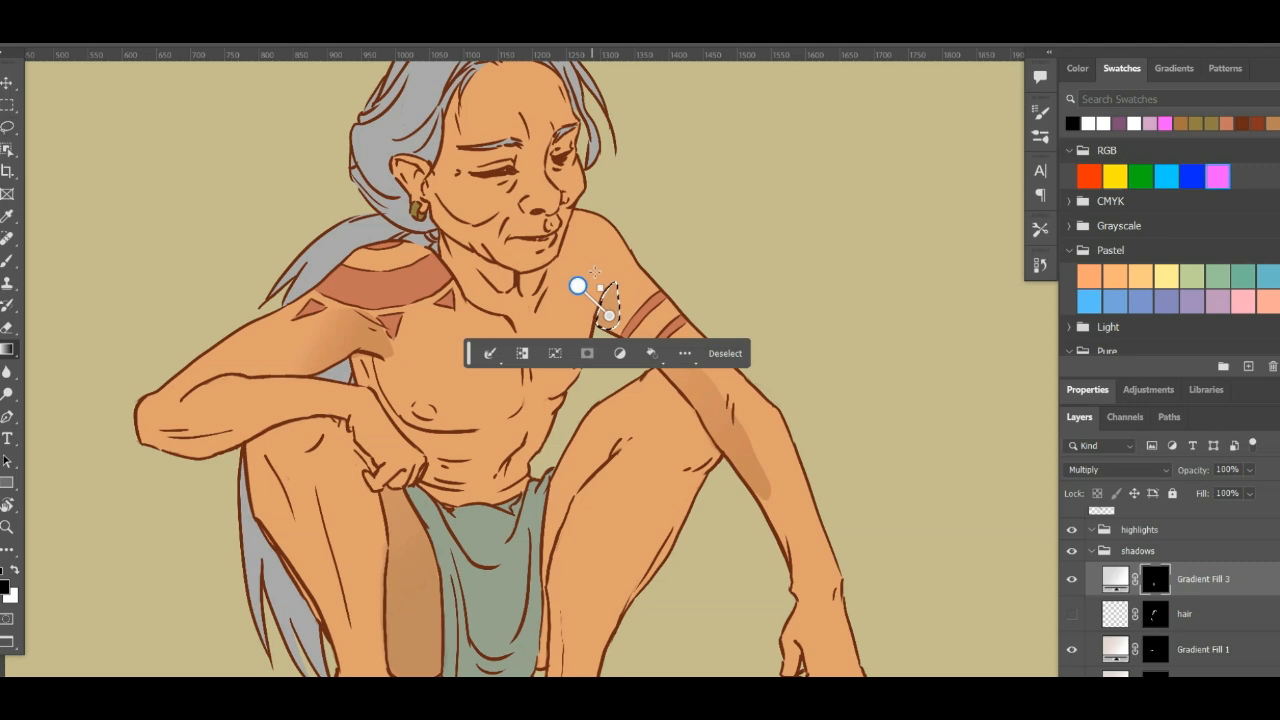
{"action": "key", "text": "ctrl+z"}
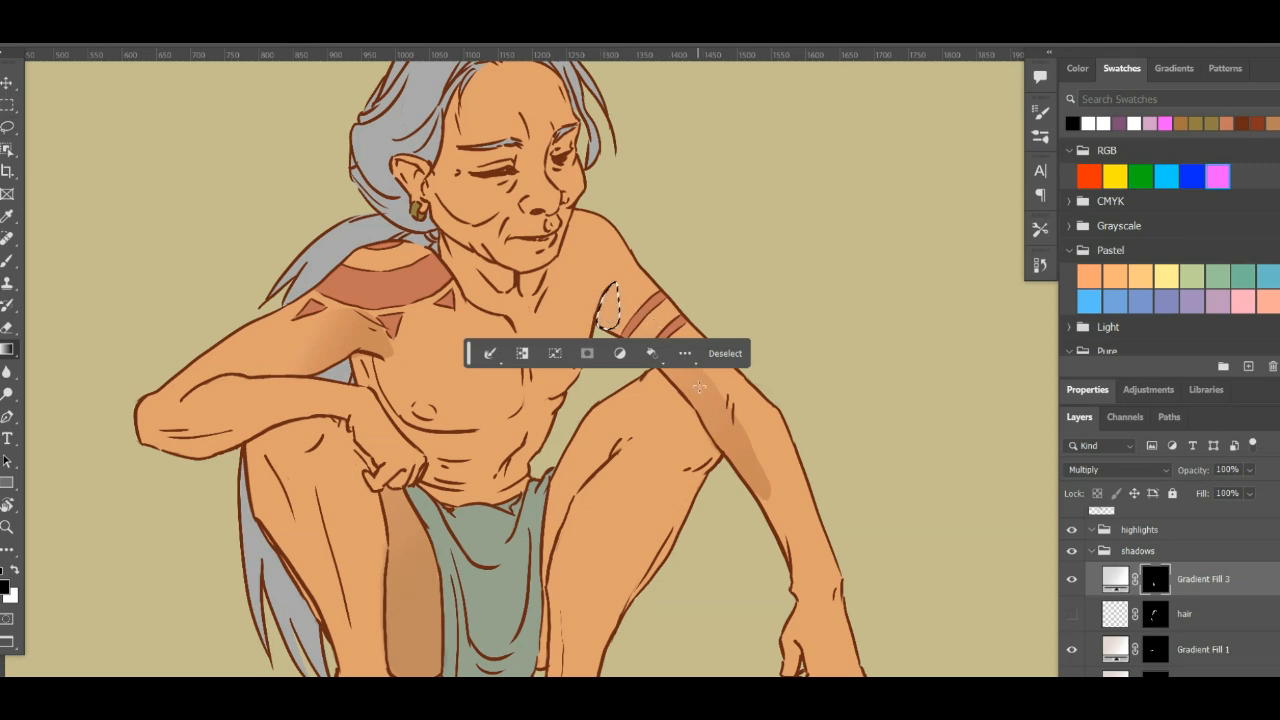
{"action": "left_click_drag", "start_coordinate": [692, 389], "coordinate": [604, 305]}
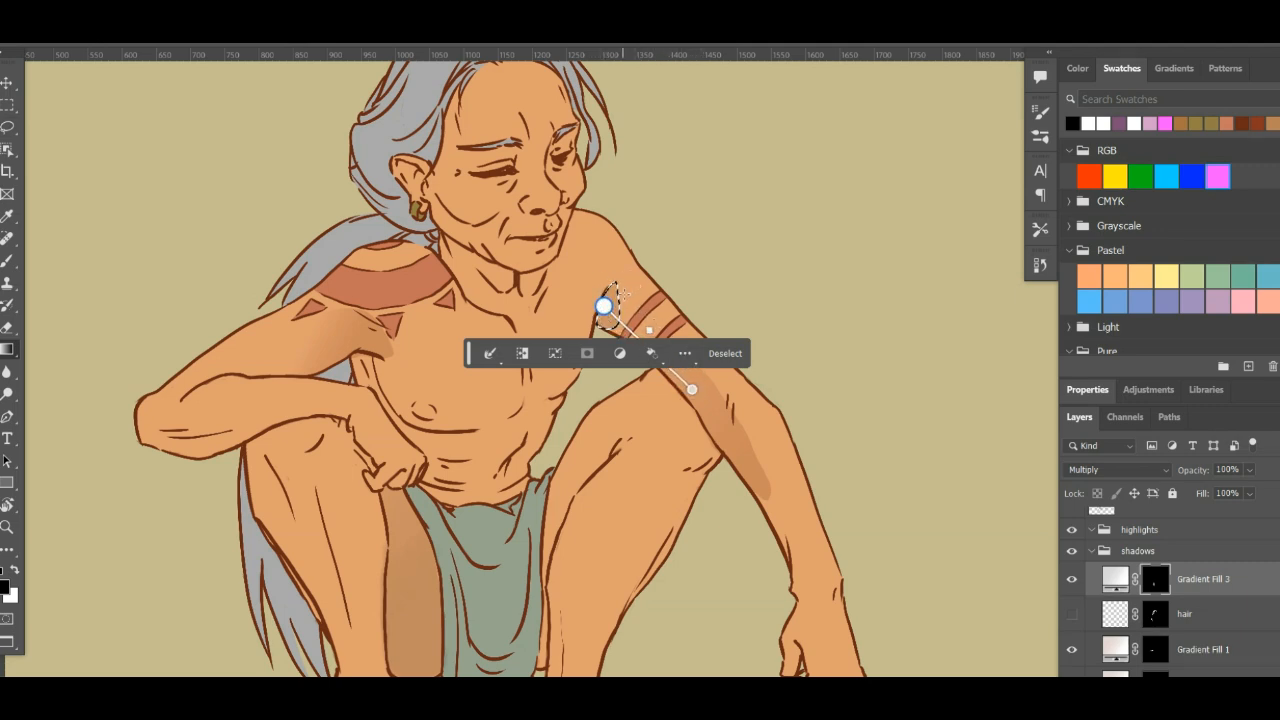
{"action": "key", "text": "ctrl+d"}
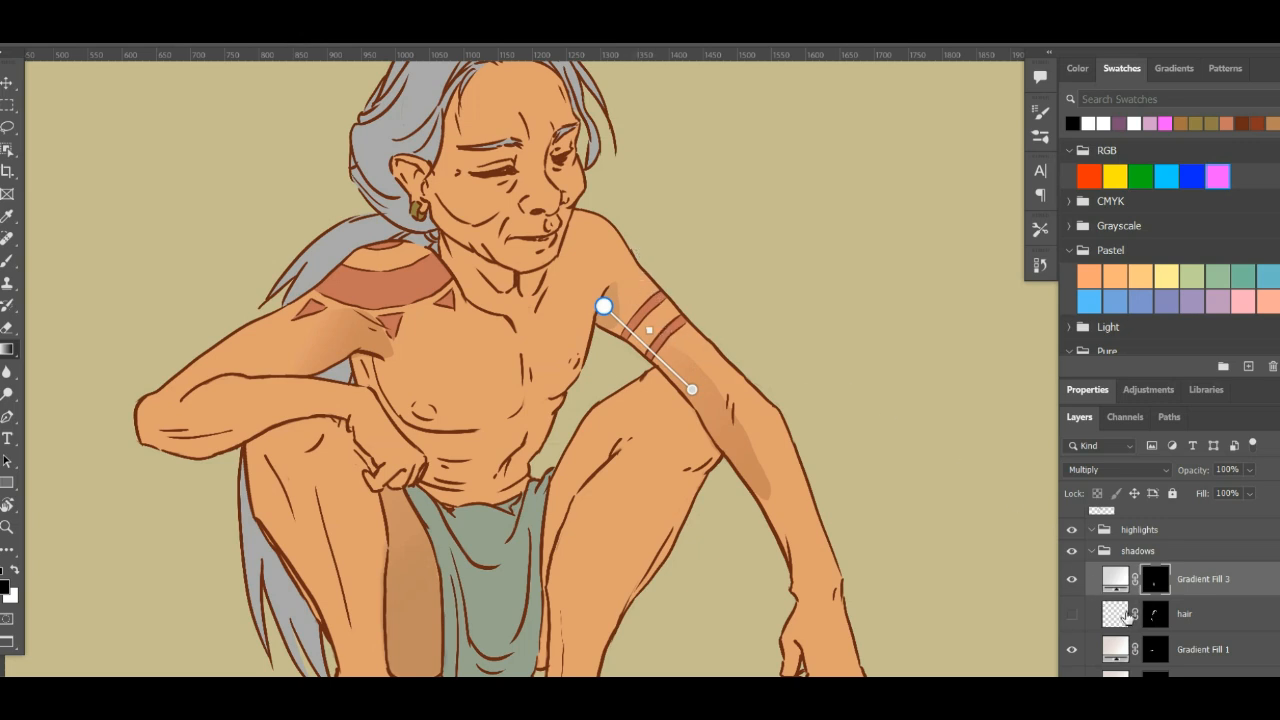
- Delete the hair, Gradient Fill 1, Gradient Fill 2 and skin2 layers from the shadows group
{"action": "left_click", "coordinate": [1155, 625]}
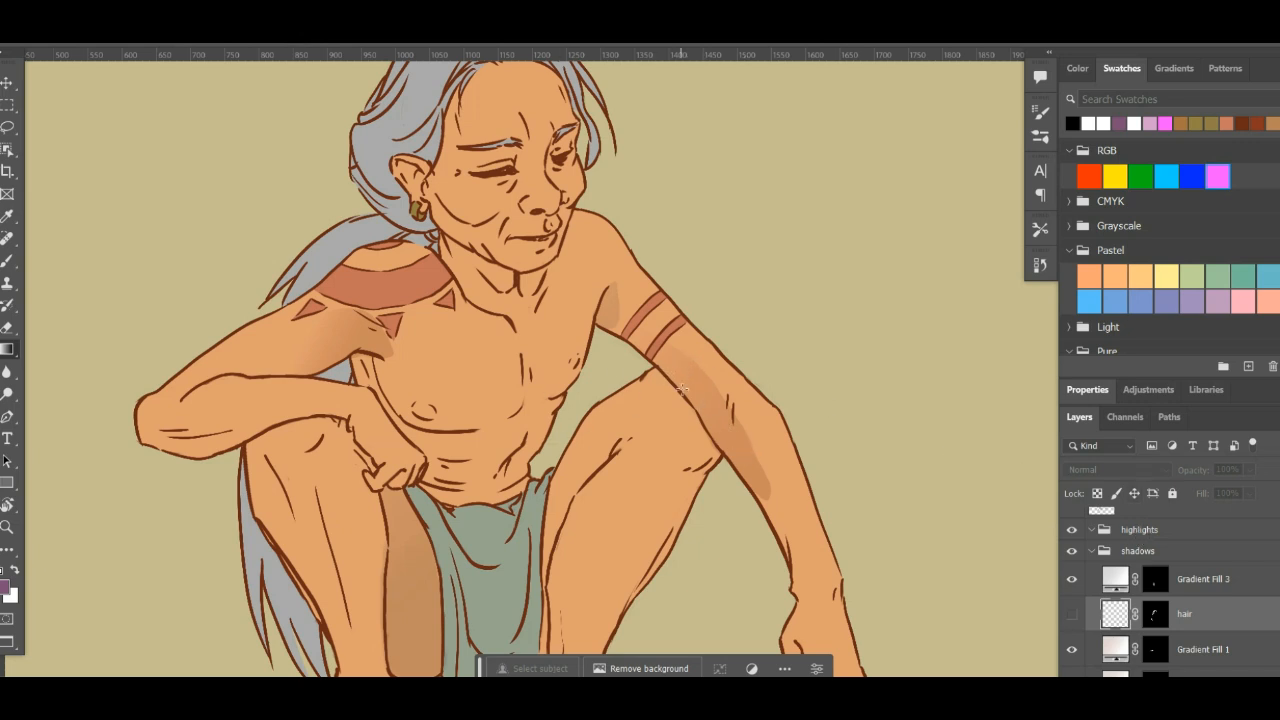
{"action": "left_click_drag", "start_coordinate": [661, 395], "coordinate": [772, 489]}
{"action": "left_click_drag", "start_coordinate": [666, 491], "coordinate": [549, 436]}
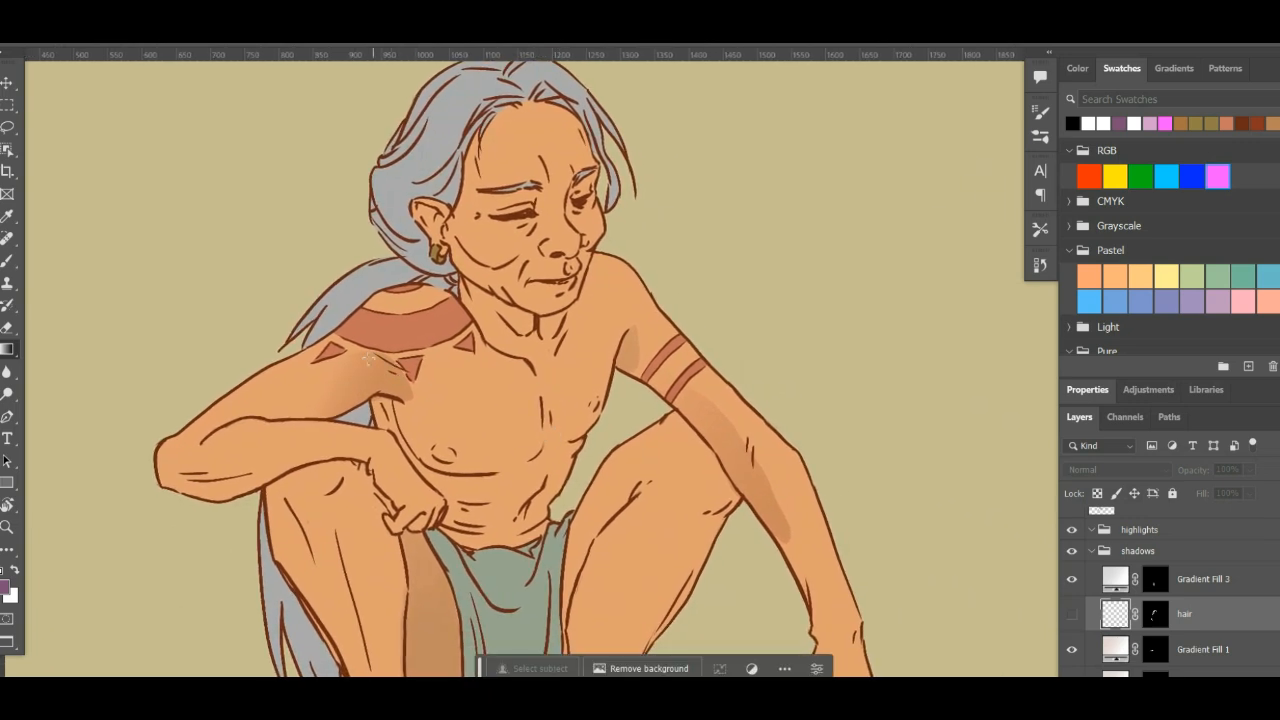
{"action": "key", "text": "e"}
{"action": "scroll", "coordinate": [1276, 554], "scroll_direction": "down", "scroll_amount": 3}
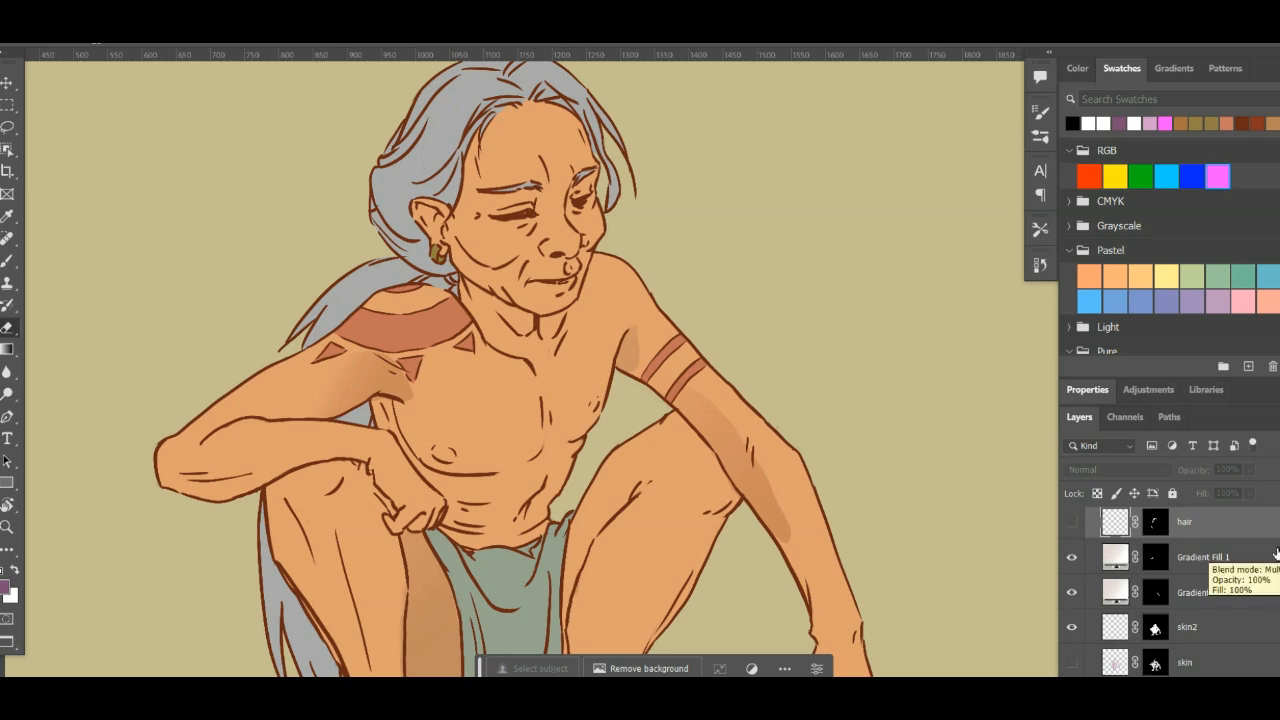
{"action": "scroll", "coordinate": [671, 399], "scroll_direction": "down", "scroll_amount": 5}
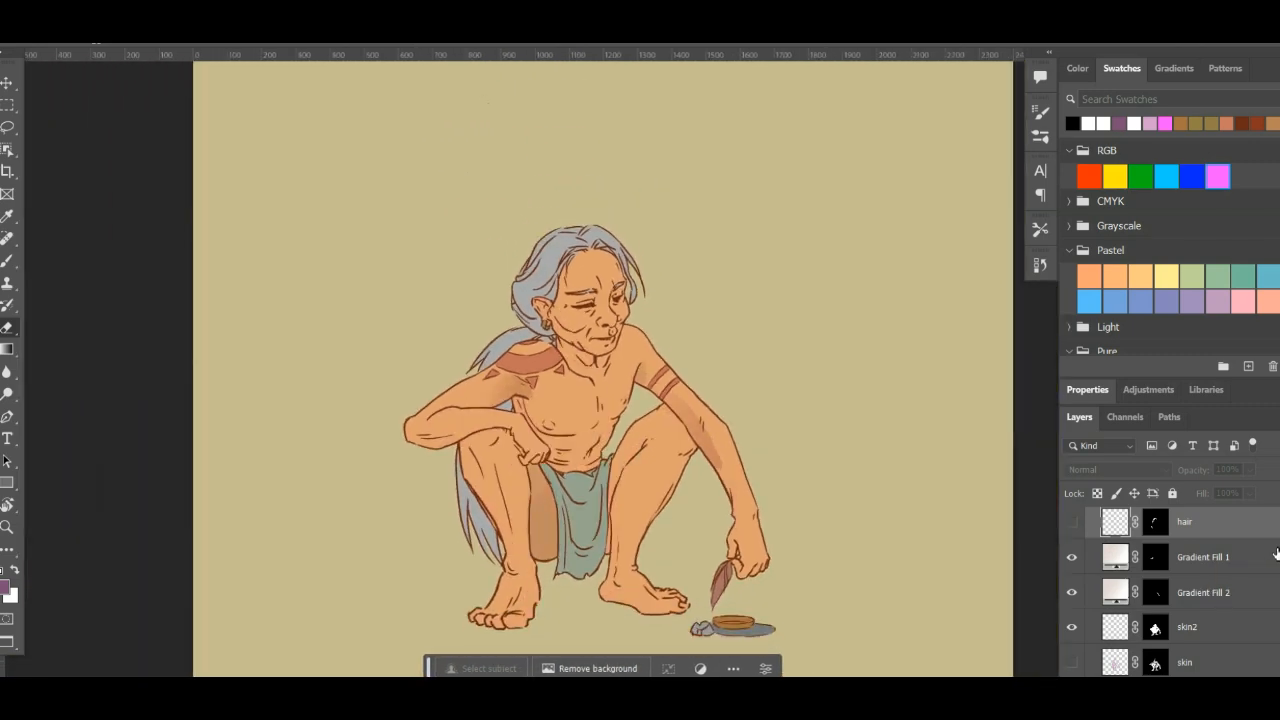
{"action": "scroll", "coordinate": [671, 399], "scroll_direction": "up", "scroll_amount": 4}
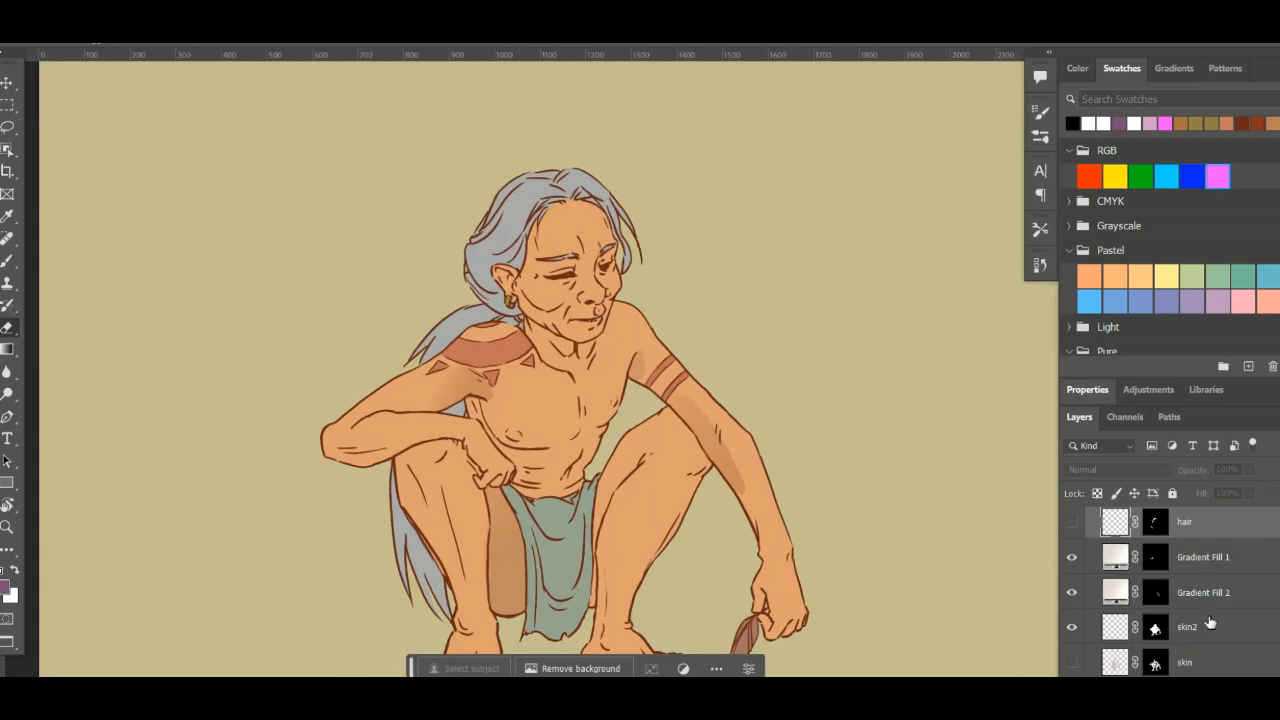
{"action": "left_click", "coordinate": [1226, 597], "text": "shift"}
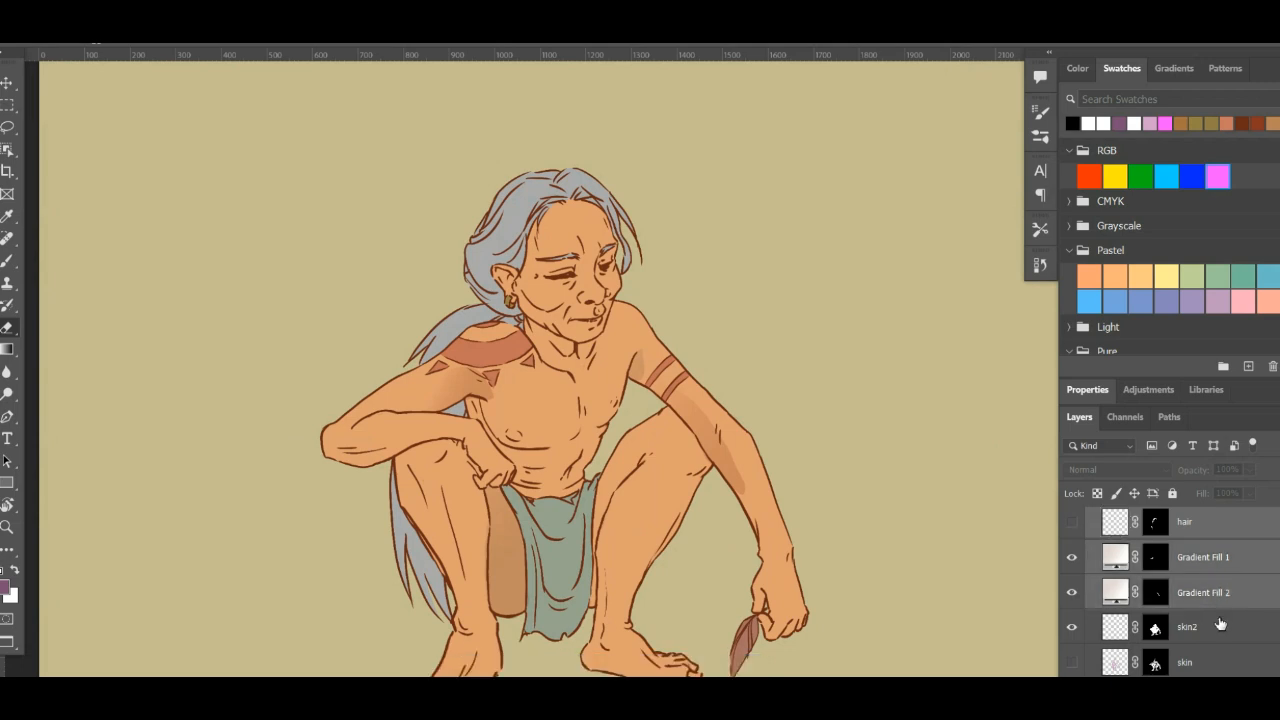
{"action": "left_click", "coordinate": [1228, 634], "text": "shift"}
{"action": "key", "text": "Delete"}
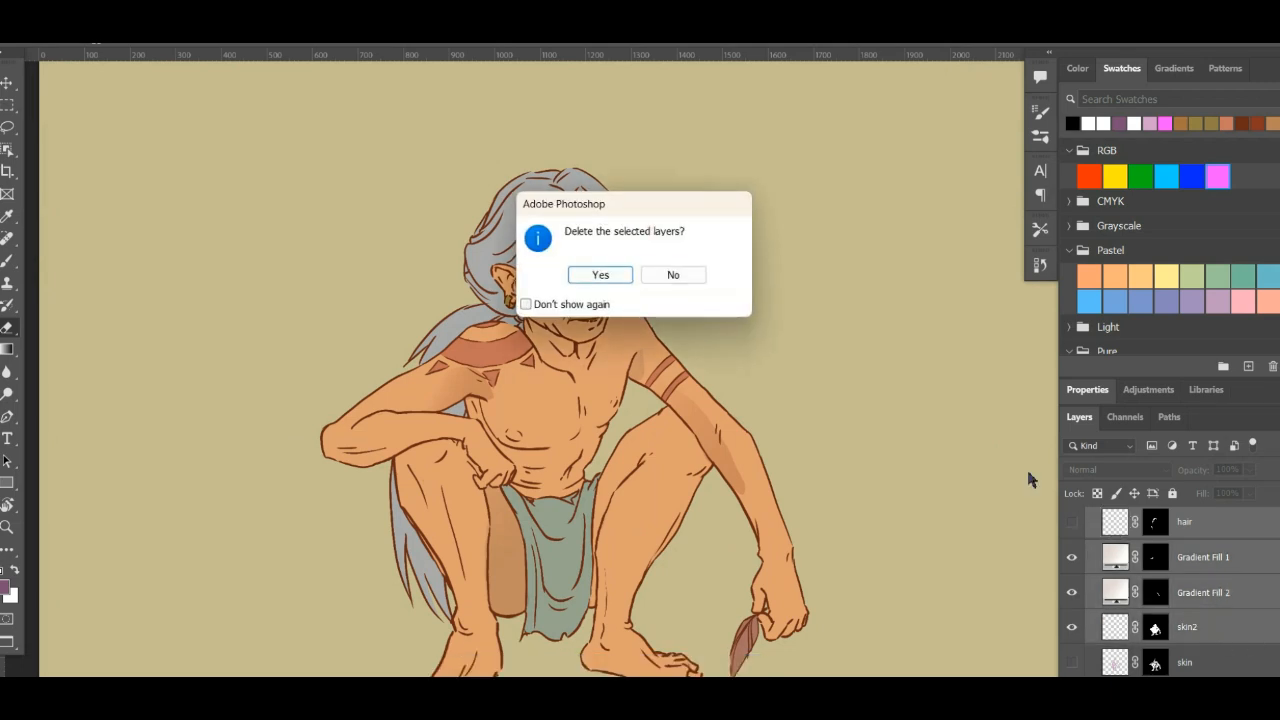
{"action": "left_click", "coordinate": [603, 276]}
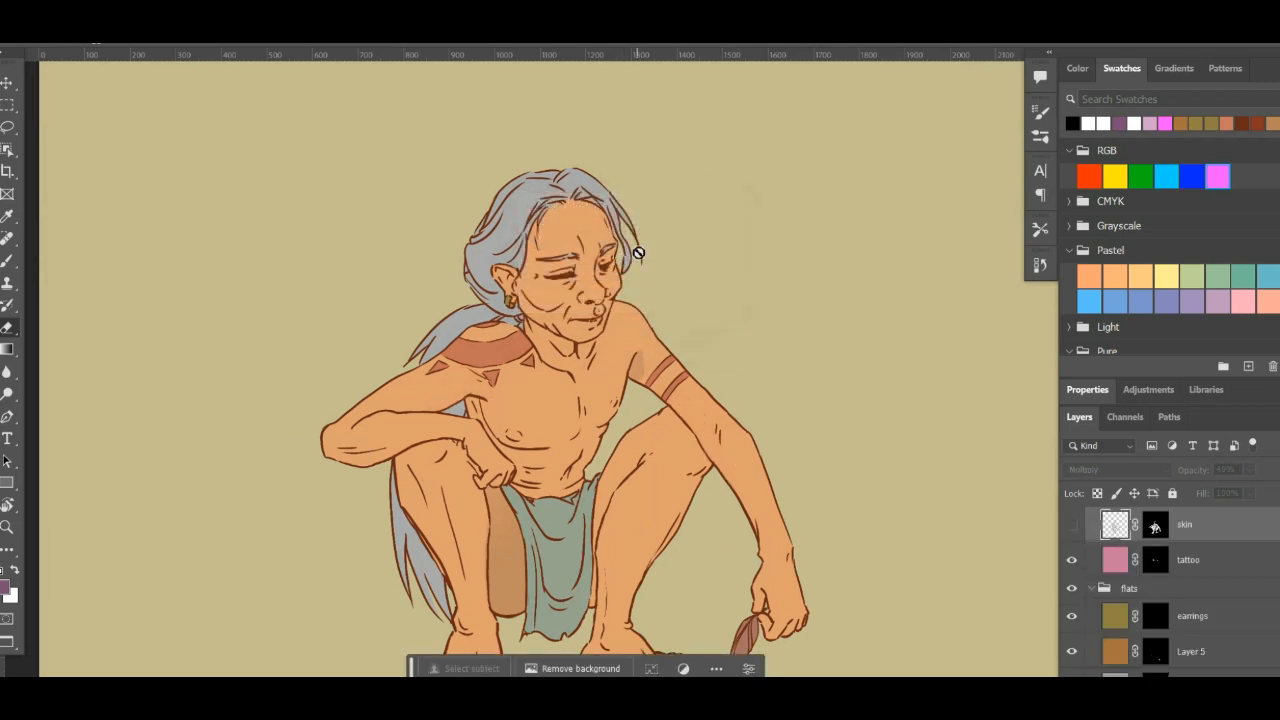
- Show the hidden skin shadow layer and lower its opacity to 33%
{"action": "left_click", "coordinate": [1071, 524]}
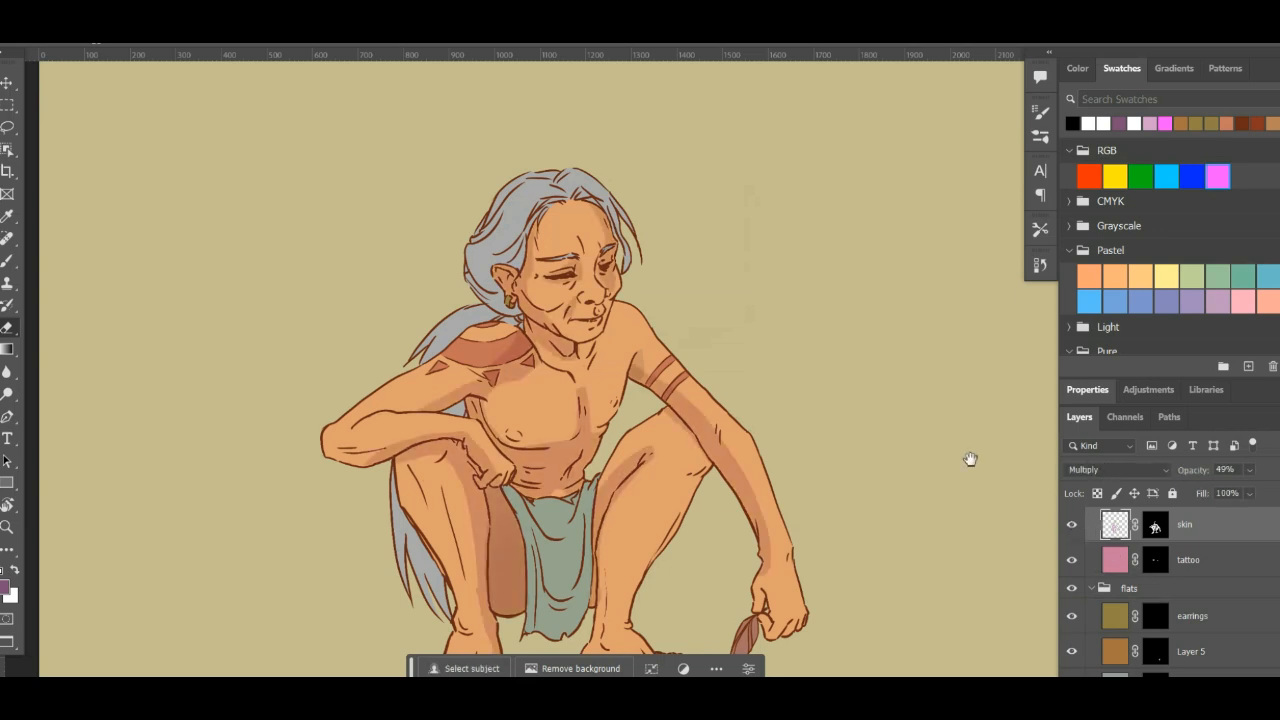
{"action": "left_click_drag", "start_coordinate": [655, 357], "coordinate": [681, 405]}
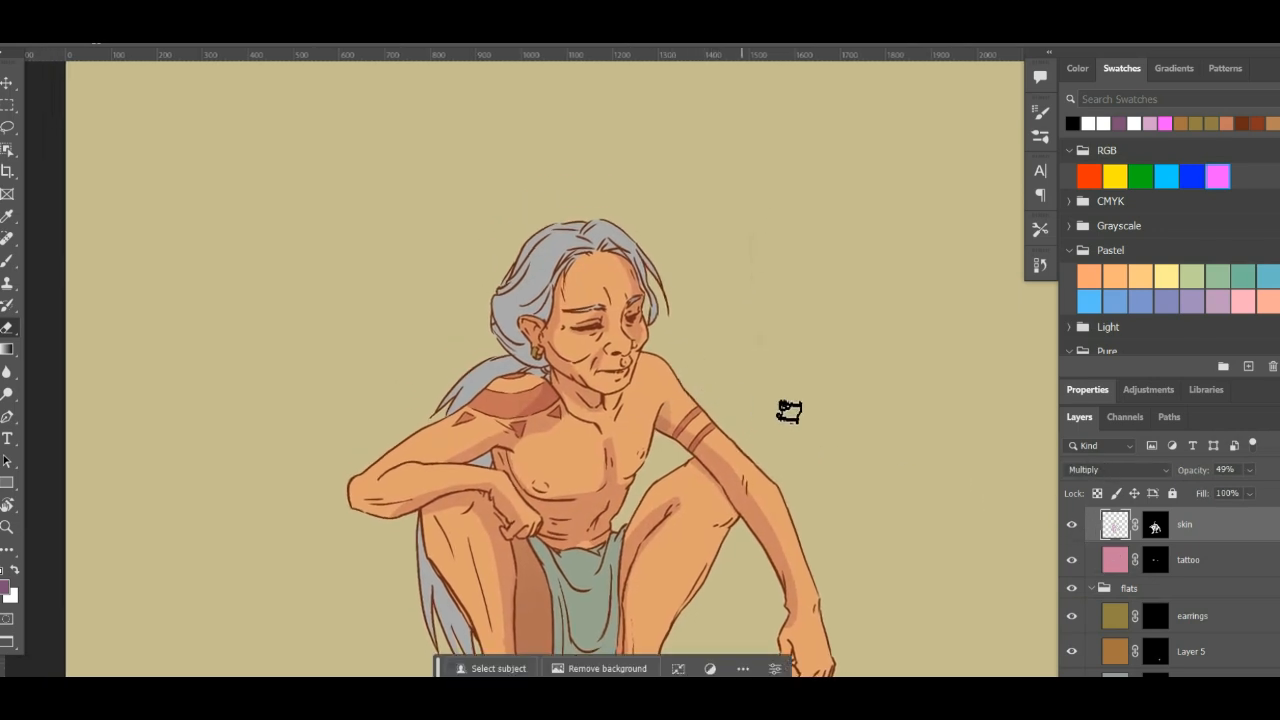
{"action": "left_click", "coordinate": [1250, 471]}
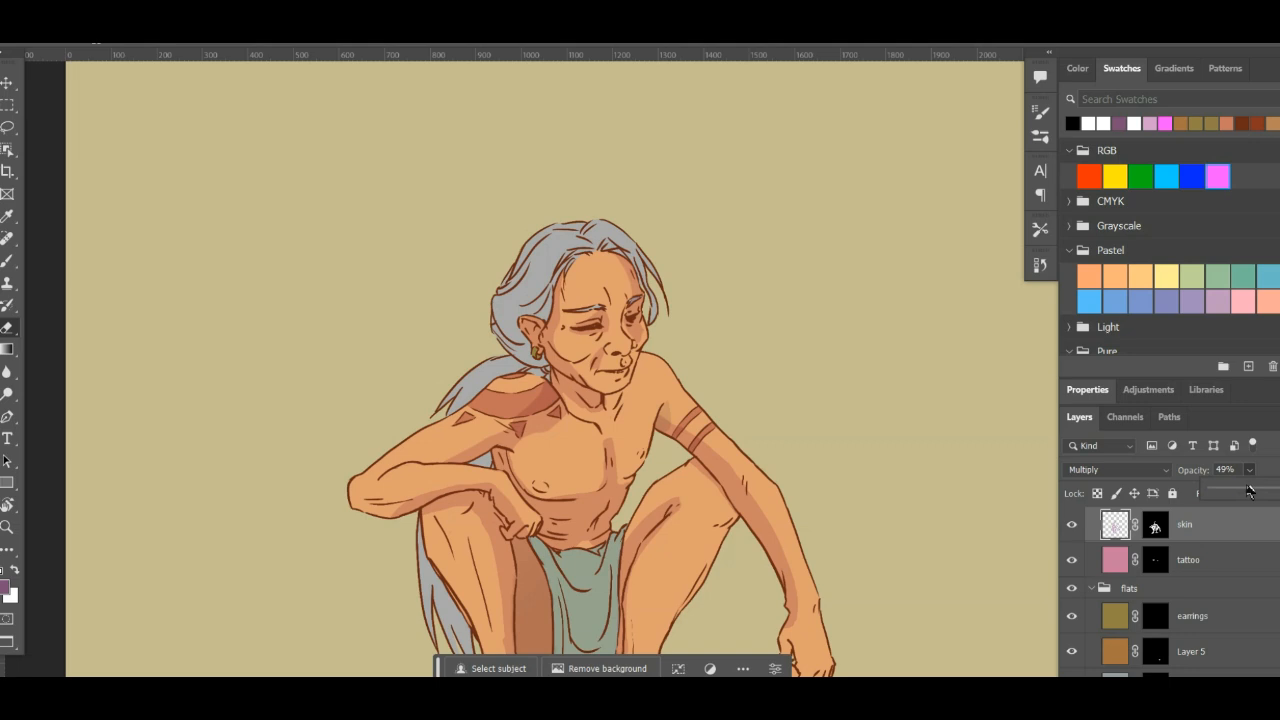
{"action": "left_click_drag", "start_coordinate": [1241, 496], "coordinate": [1237, 497]}
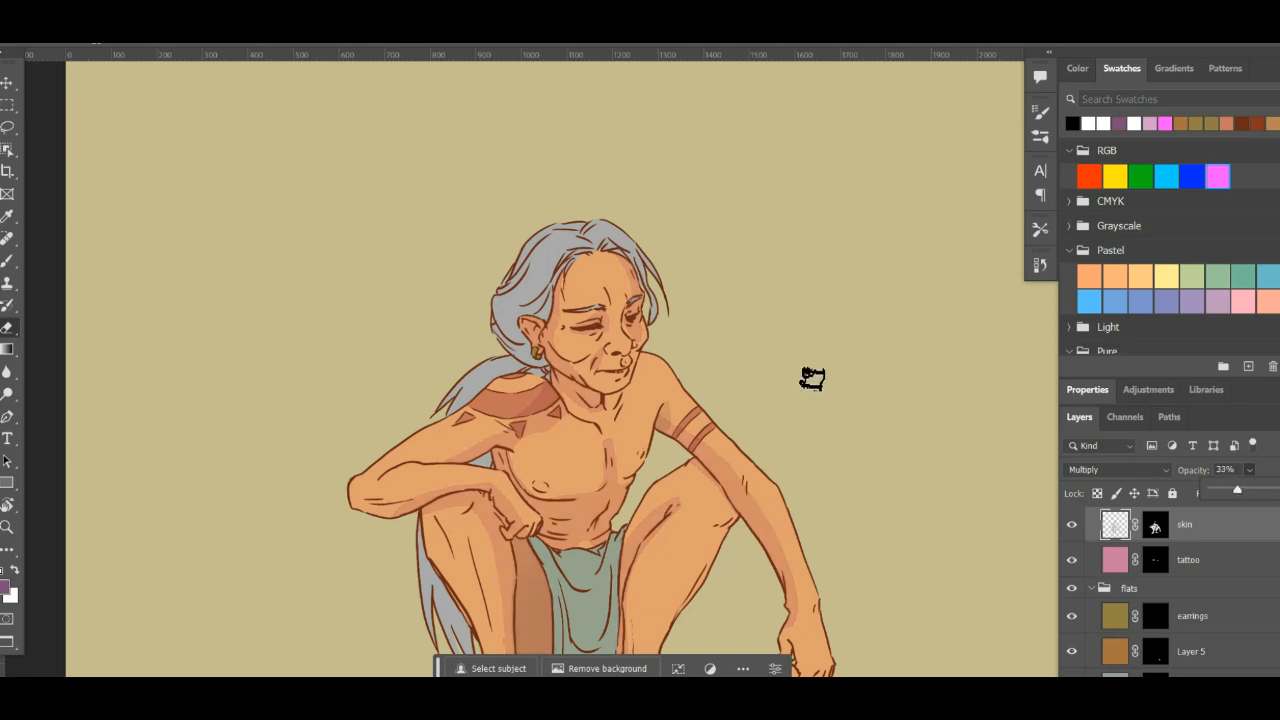
{"action": "left_click_drag", "start_coordinate": [826, 420], "coordinate": [828, 451]}
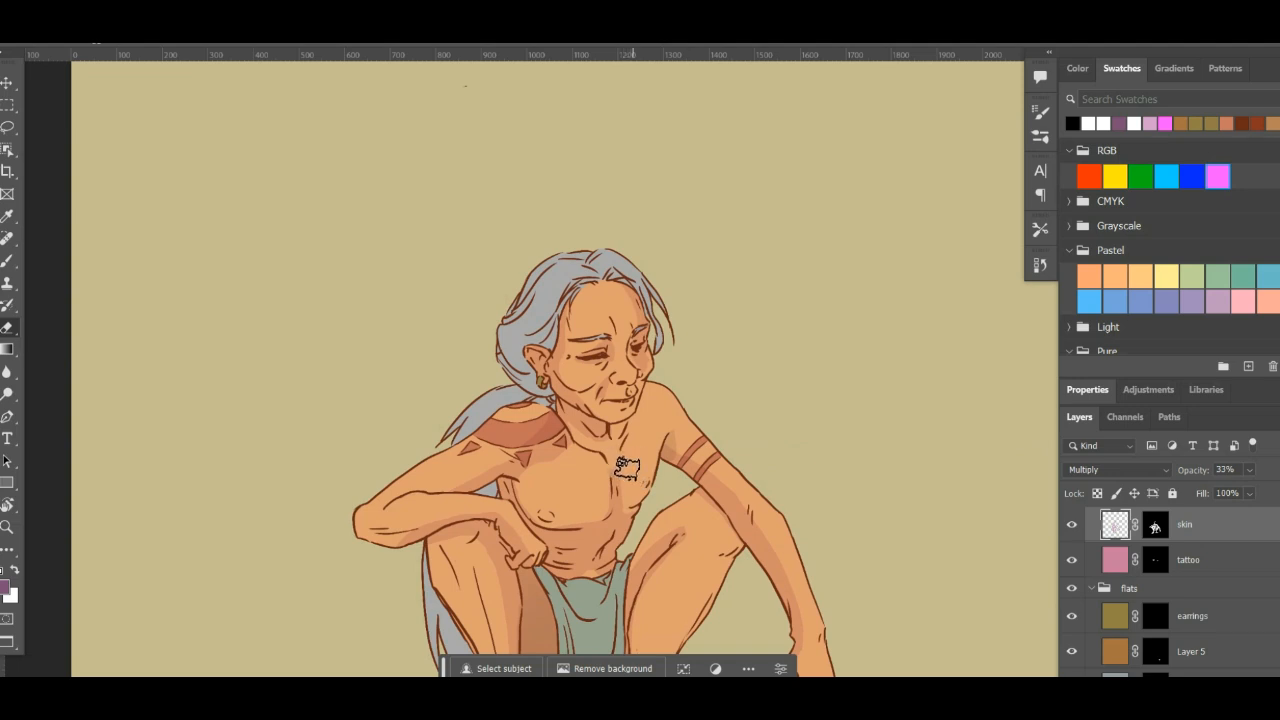
{"action": "left_click_drag", "start_coordinate": [789, 380], "coordinate": [766, 269]}
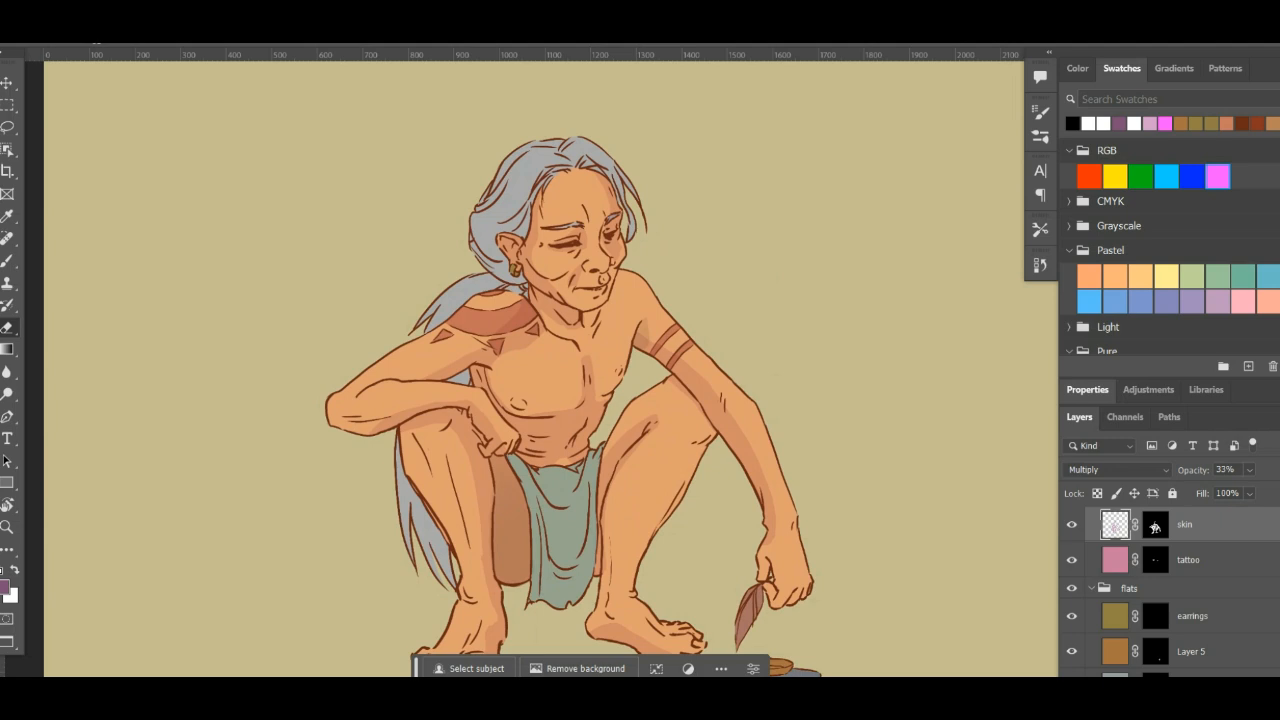
- Delete the Gradient Fill 3 layer from the shadows group
{"action": "scroll", "coordinate": [1174, 572], "scroll_direction": "up", "scroll_amount": 3}
{"action": "left_click", "coordinate": [1215, 568]}
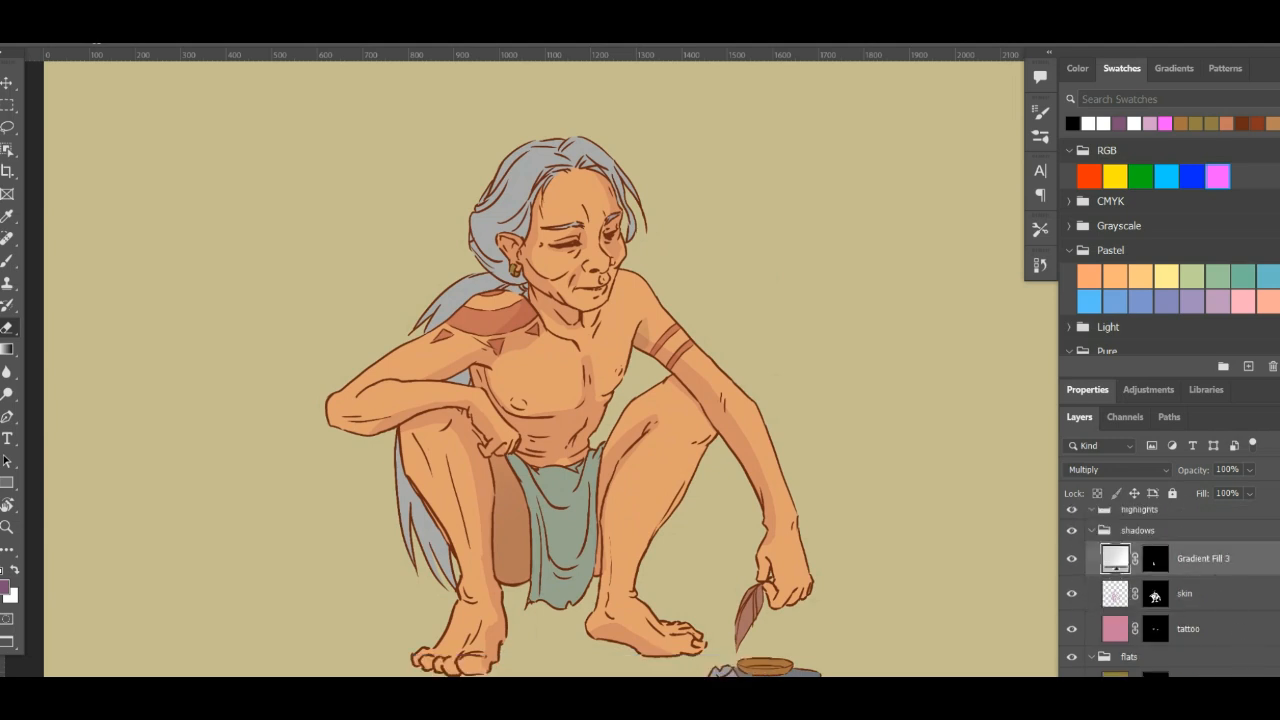
{"action": "left_click", "coordinate": [1272, 690]}
{"action": "left_click", "coordinate": [600, 275]}
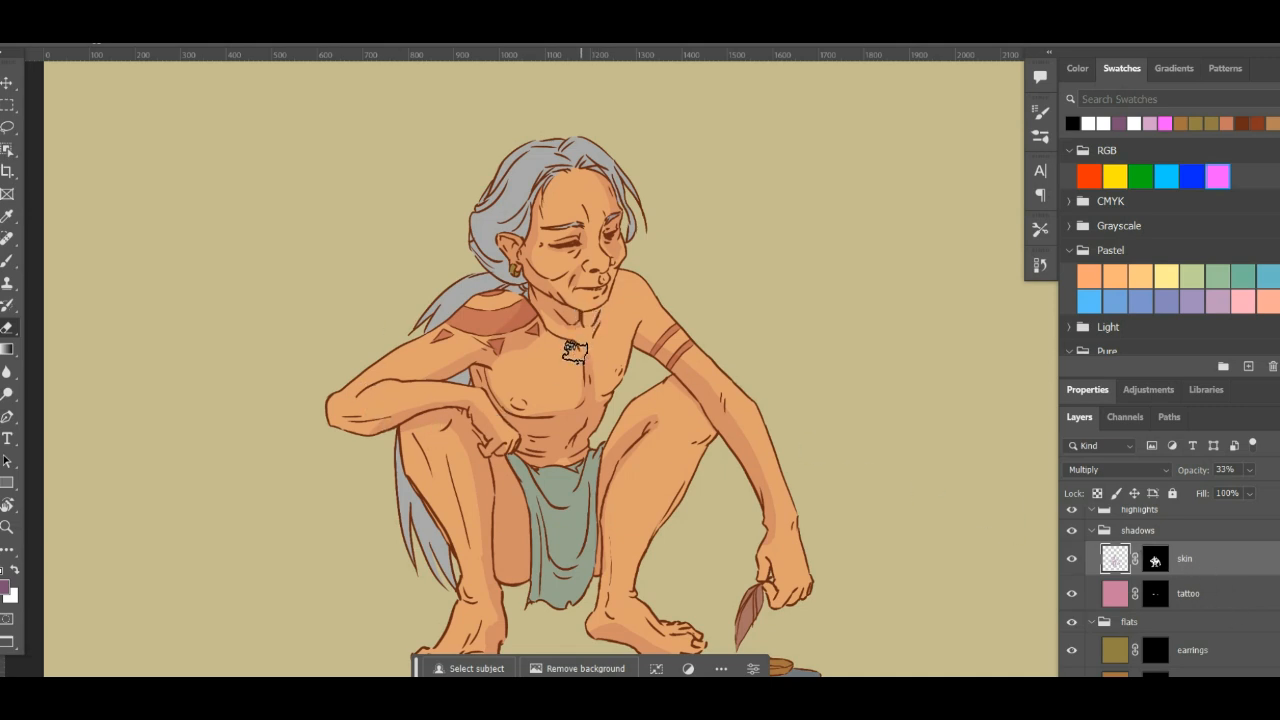
- Set up the Brush with the soft round 30 px tip and reduce its spacing to 7%
{"action": "key", "text": "b"}
{"action": "left_click", "coordinate": [1041, 138]}
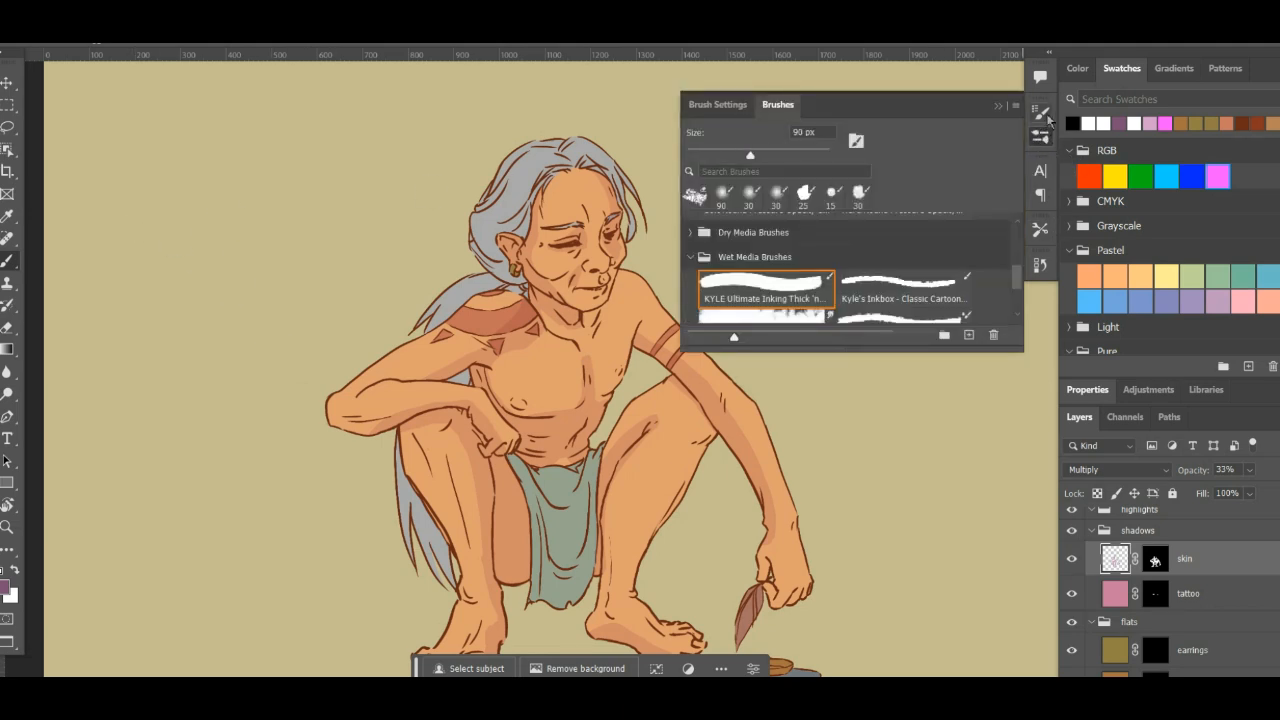
{"action": "left_click", "coordinate": [1041, 112]}
{"action": "left_click", "coordinate": [855, 145]}
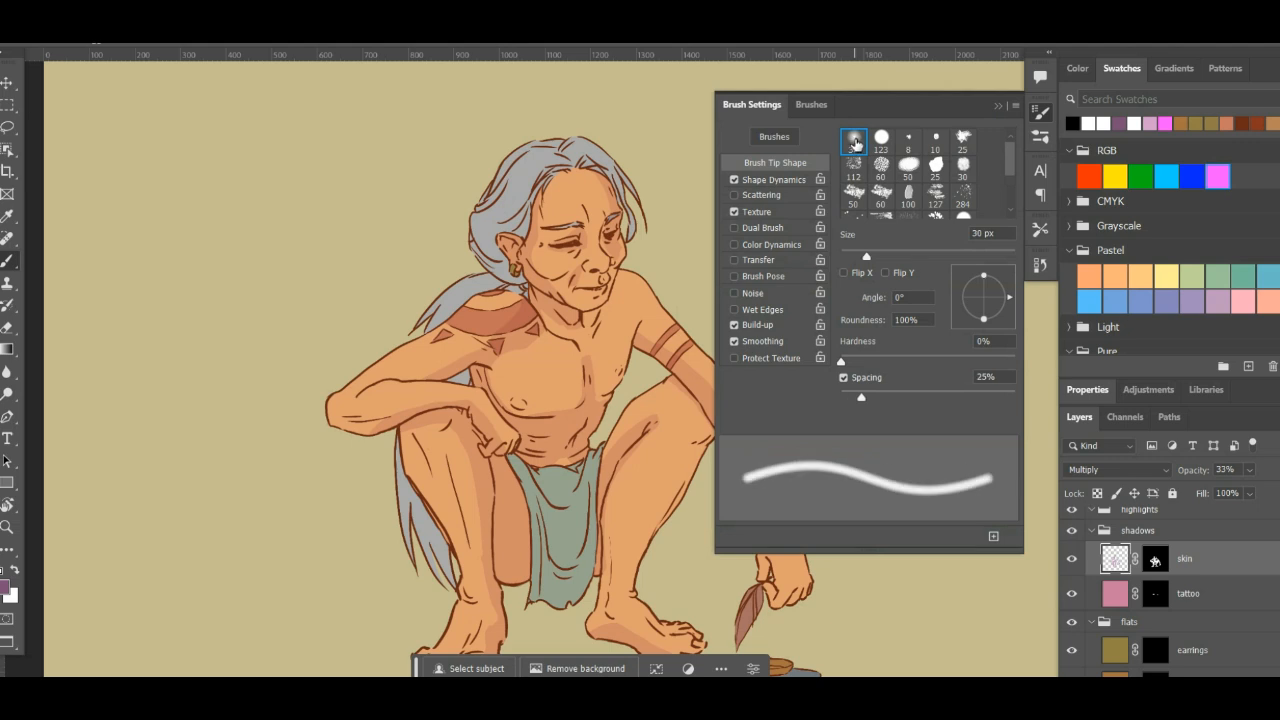
{"action": "left_click_drag", "start_coordinate": [860, 393], "coordinate": [847, 401]}
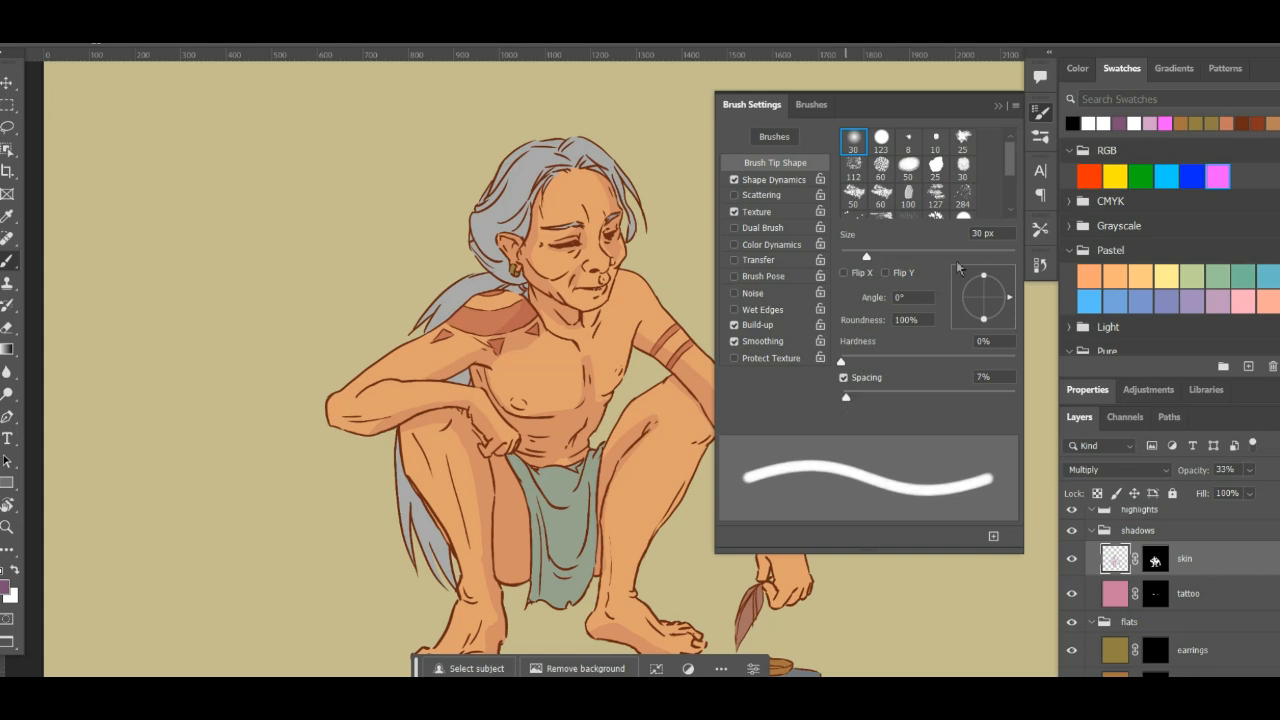
{"action": "left_click", "coordinate": [1040, 112]}
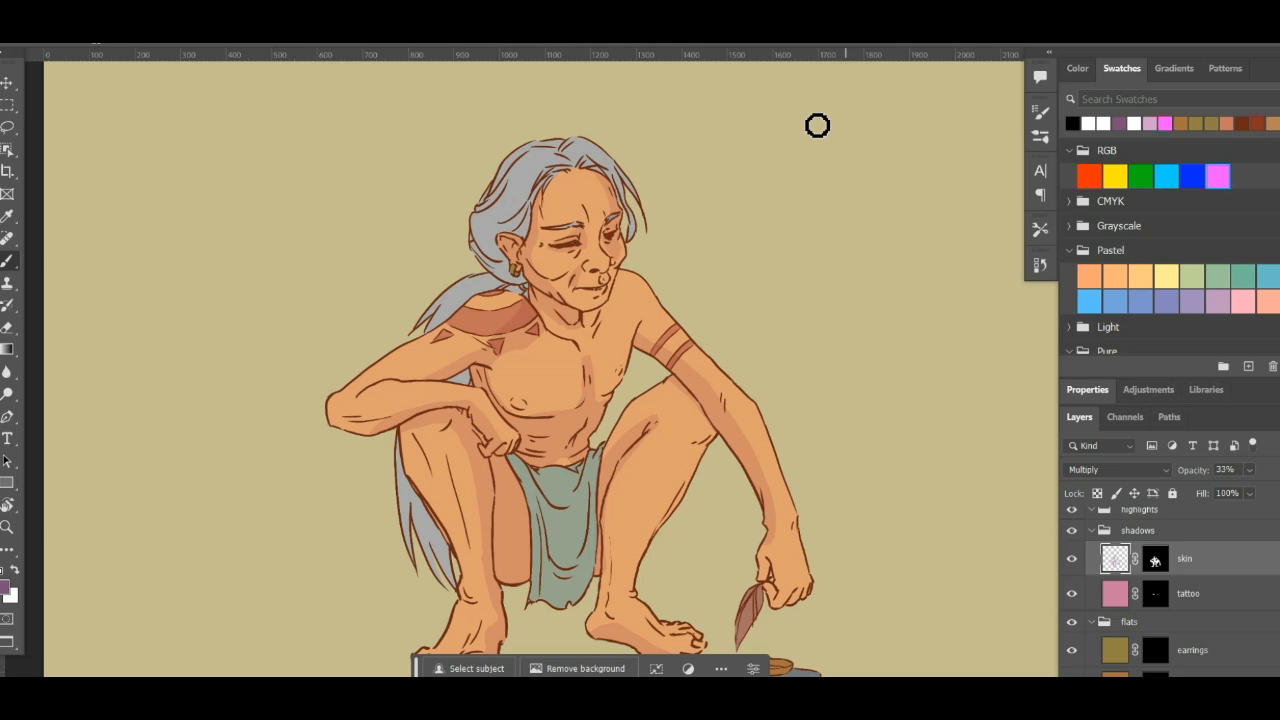
- Return to the standard screen mode with the tool options visible and set the brush opacity to 26%
{"action": "key", "text": "f"}
{"action": "key", "text": "f"}
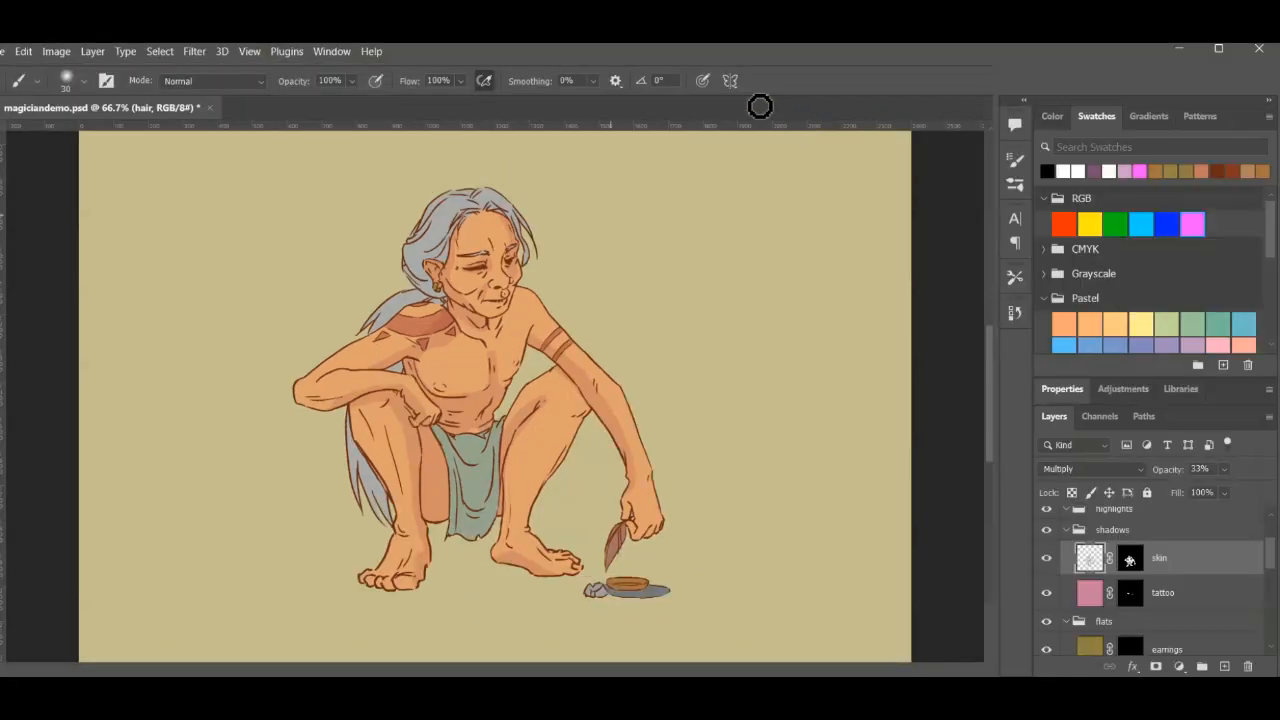
{"action": "key", "text": "ctrl+plus"}
{"action": "key", "text": "ctrl+plus"}
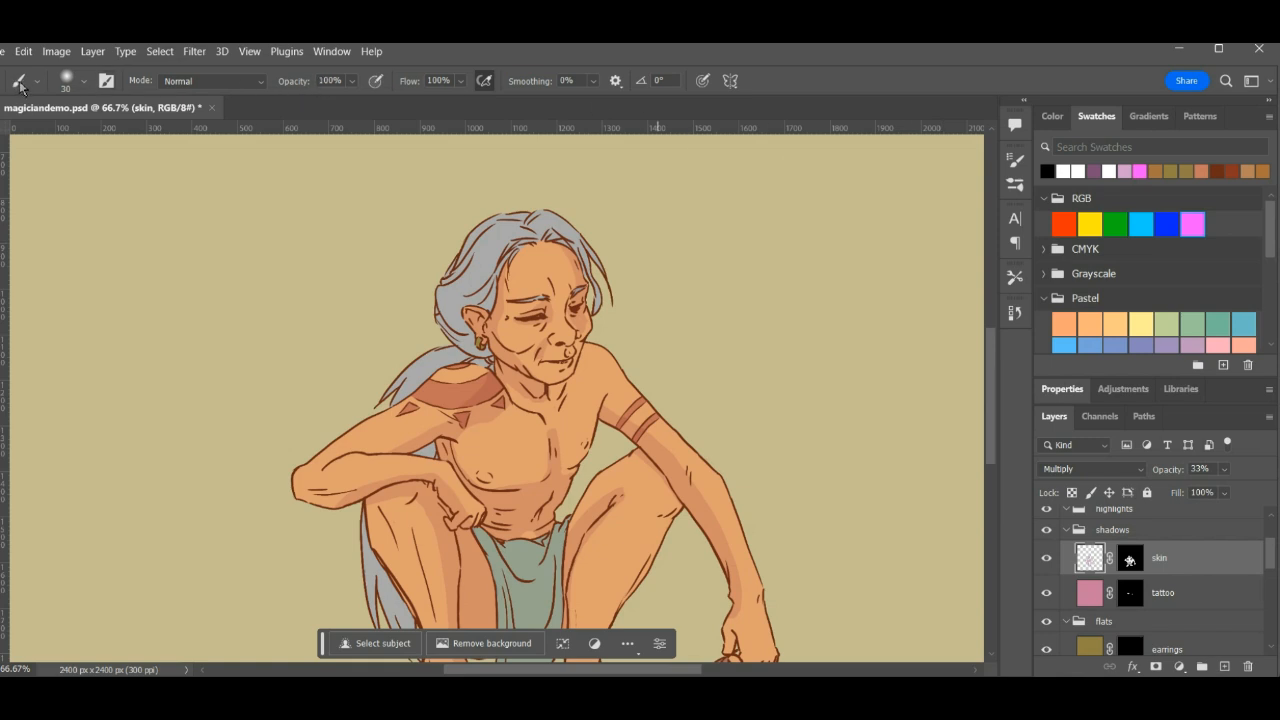
{"action": "left_click", "coordinate": [352, 82]}
{"action": "left_click_drag", "start_coordinate": [368, 104], "coordinate": [316, 138]}
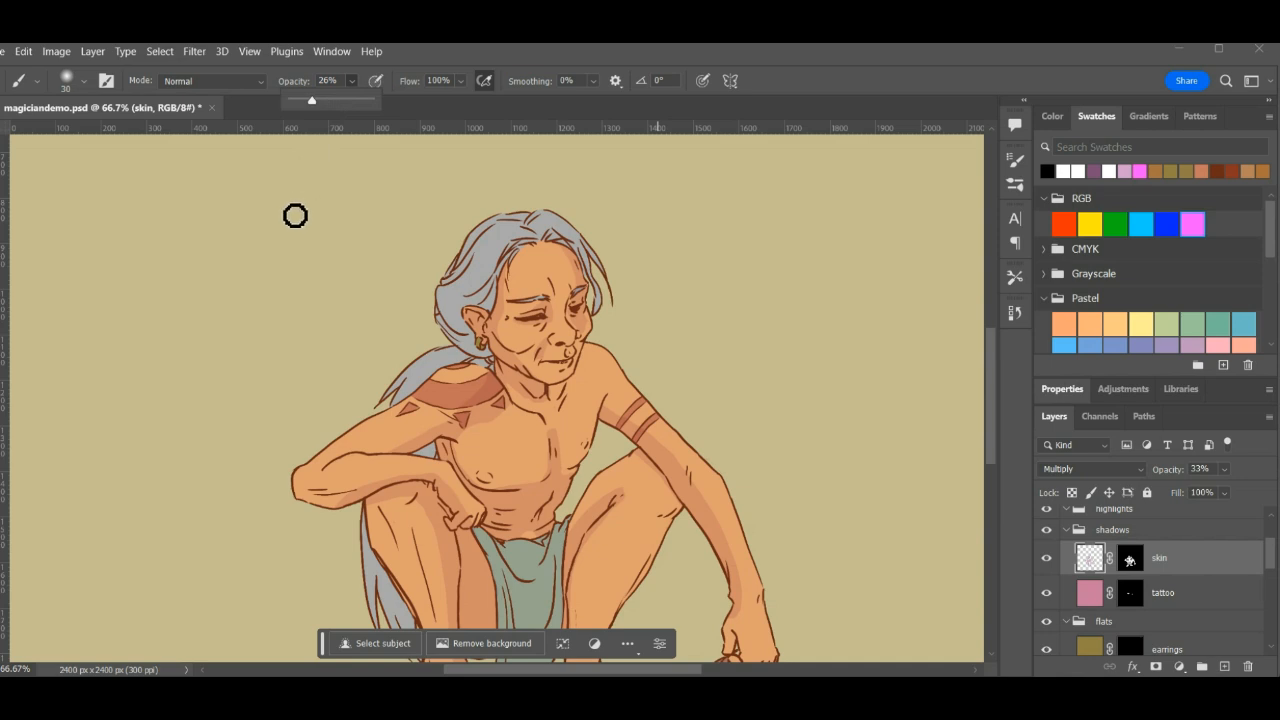
{"action": "left_click", "coordinate": [295, 214]}
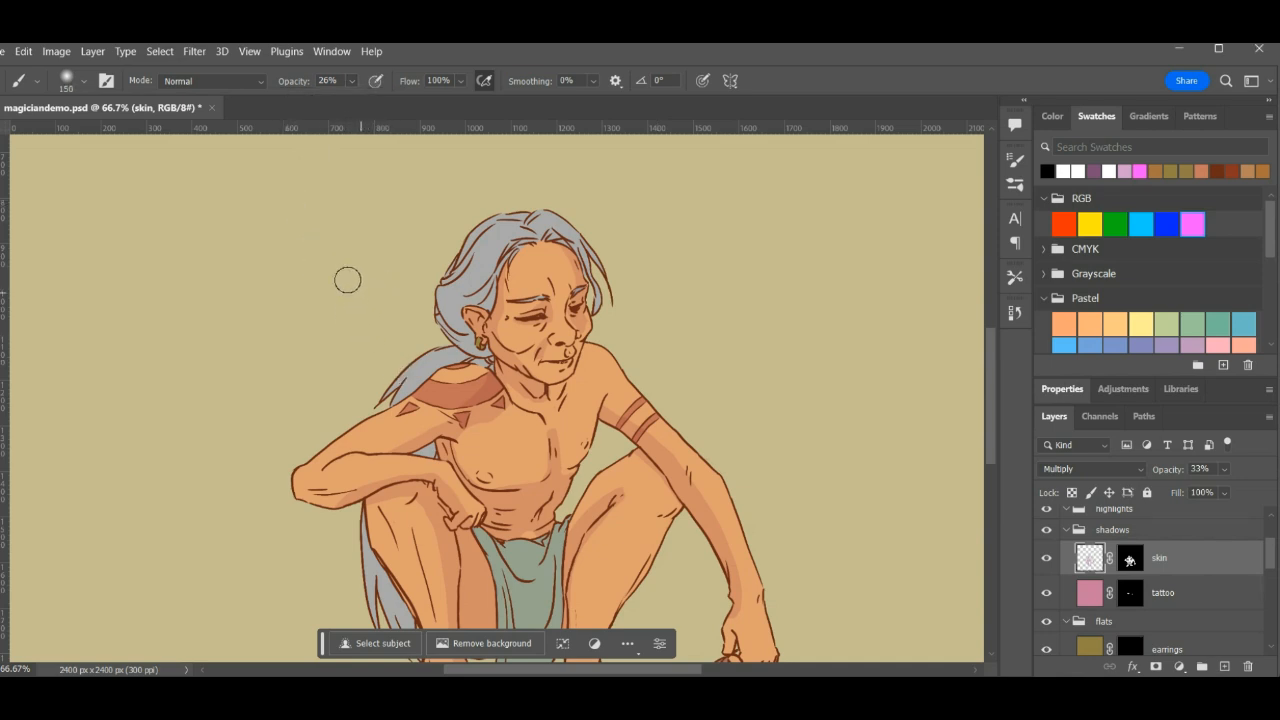
- Tighten the soft round brush's spacing to 3% and switch to the Eraser
{"action": "key", "text": "e"}
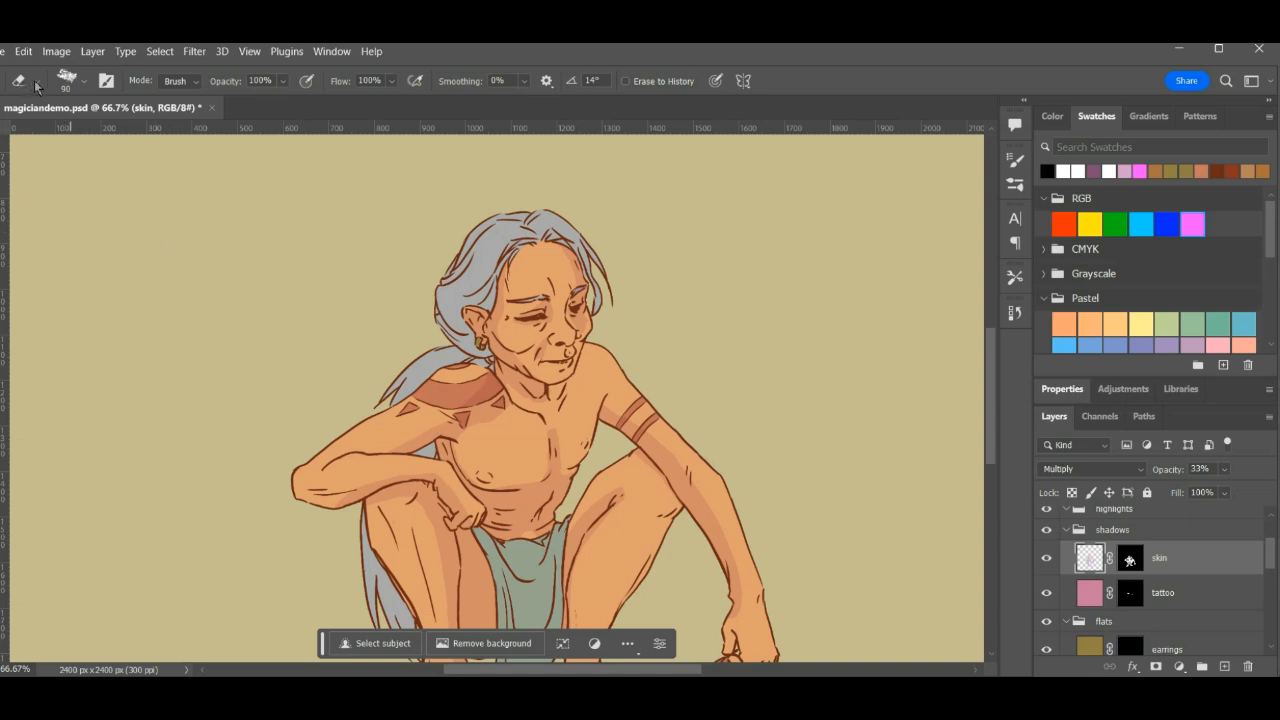
{"action": "left_click", "coordinate": [1015, 184]}
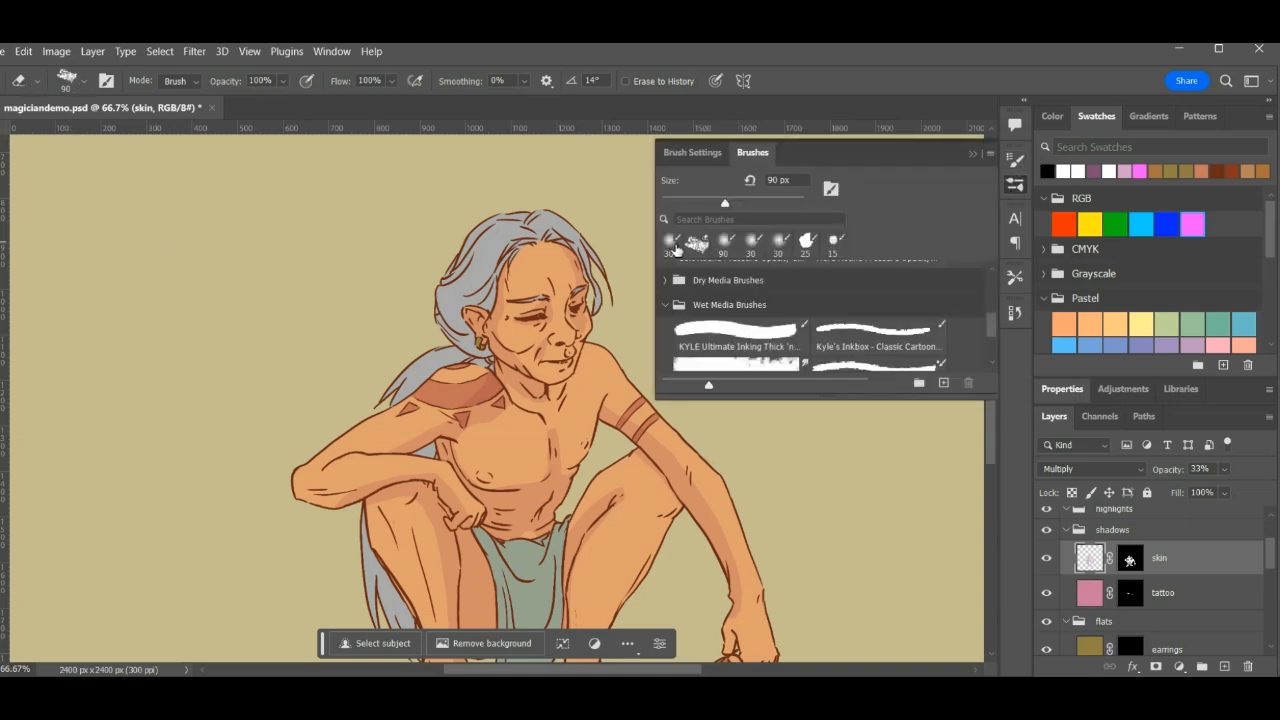
{"action": "key", "text": "b"}
{"action": "left_click", "coordinate": [1015, 160]}
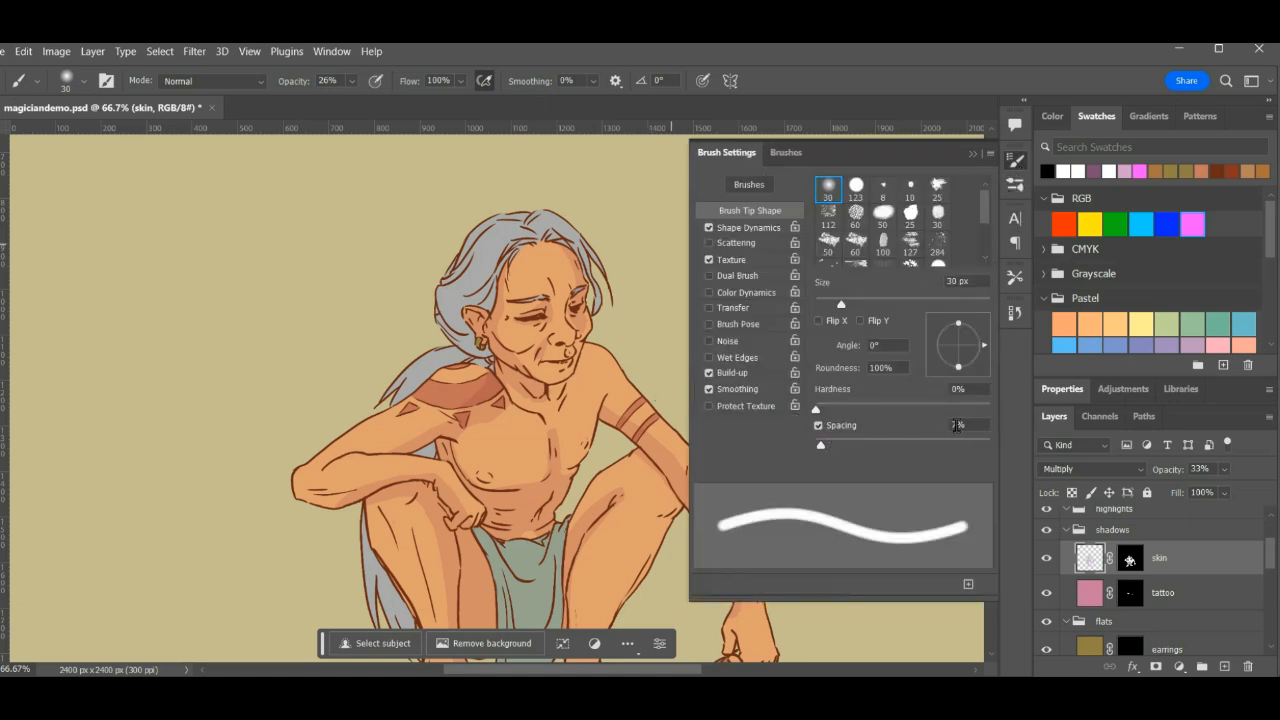
{"action": "left_click", "coordinate": [955, 426]}
{"action": "type", "text": "3"}
{"action": "left_click", "coordinate": [1018, 161]}
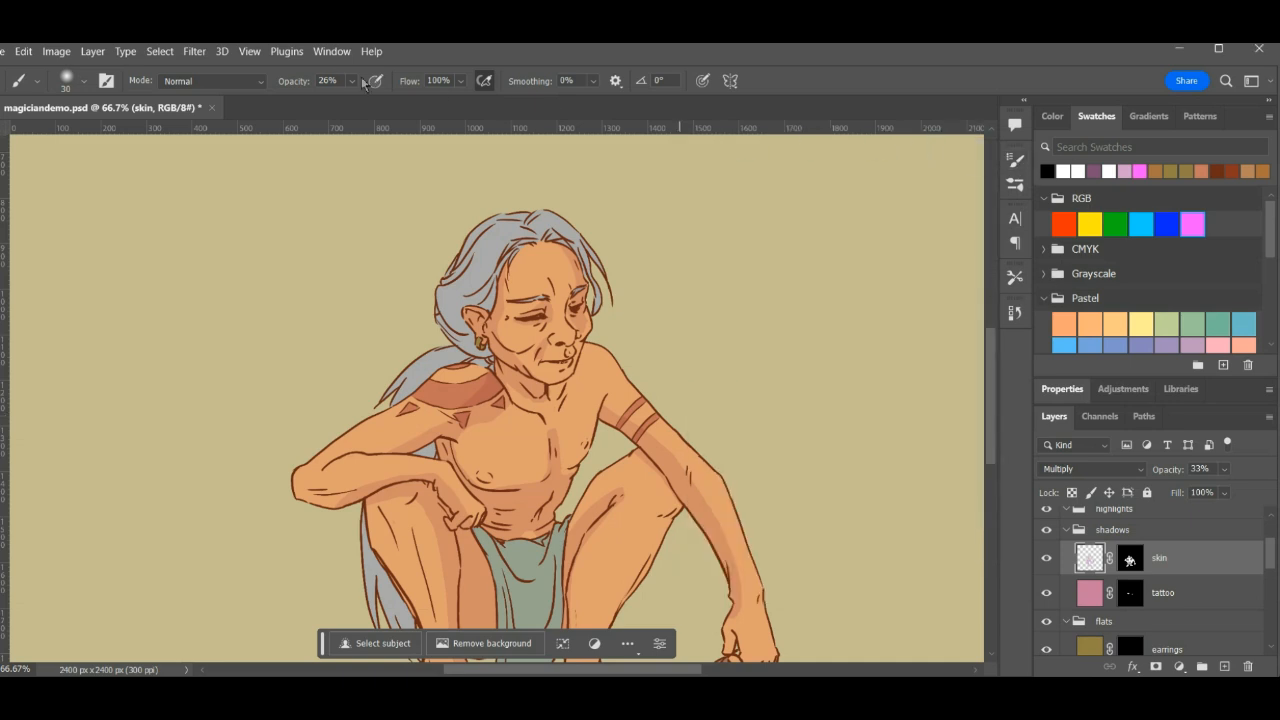
{"action": "key", "text": "e"}
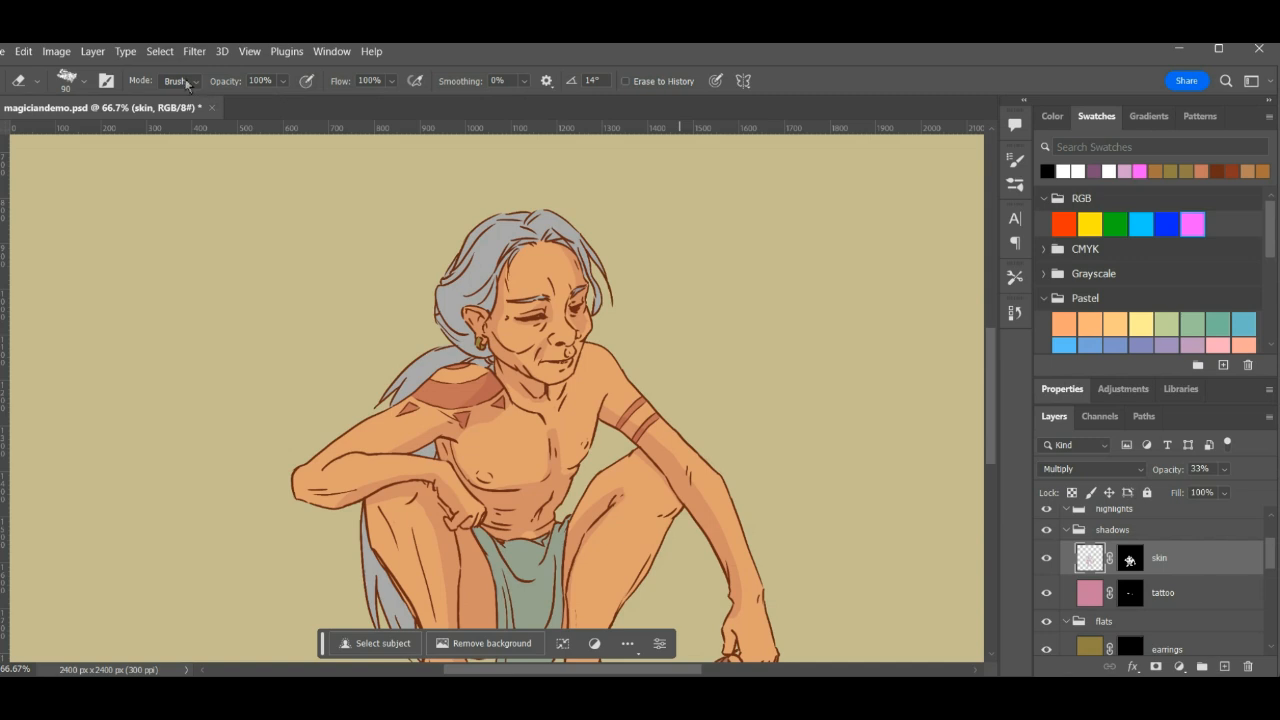
- Give the Eraser the soft round 30 px tip and set its spacing to 5%
{"action": "left_click", "coordinate": [84, 82]}
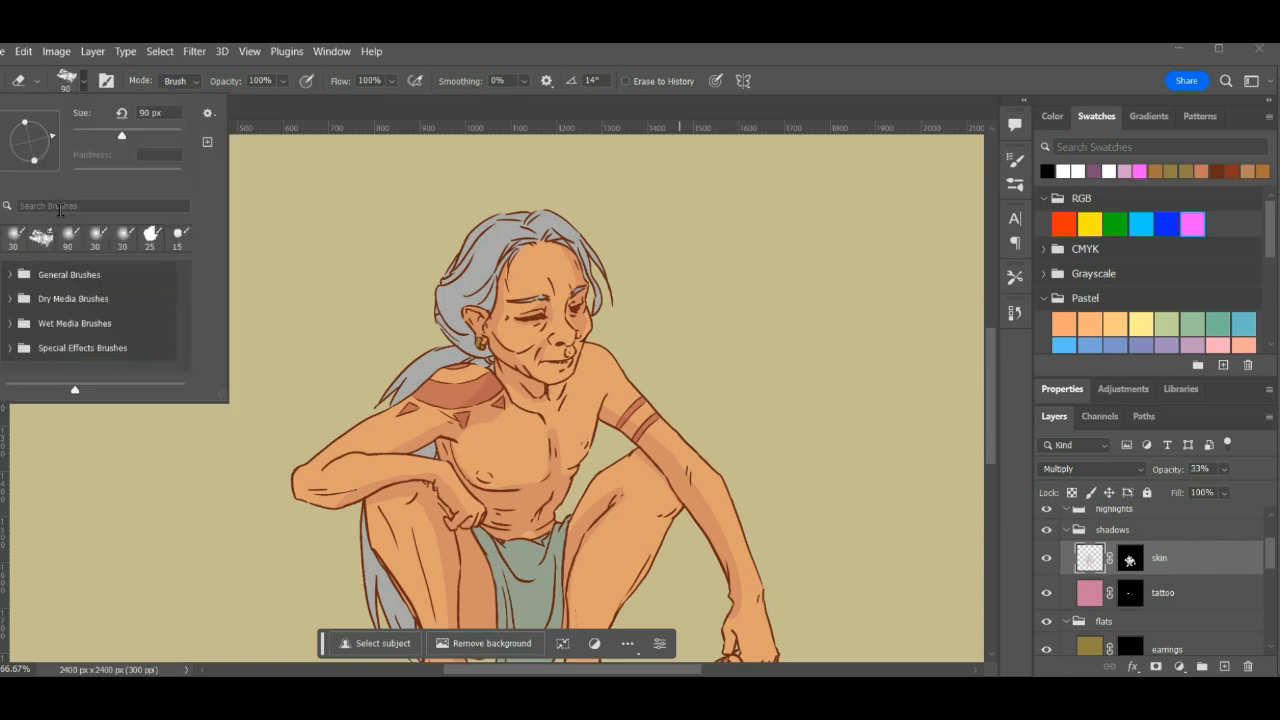
{"action": "left_click", "coordinate": [16, 238]}
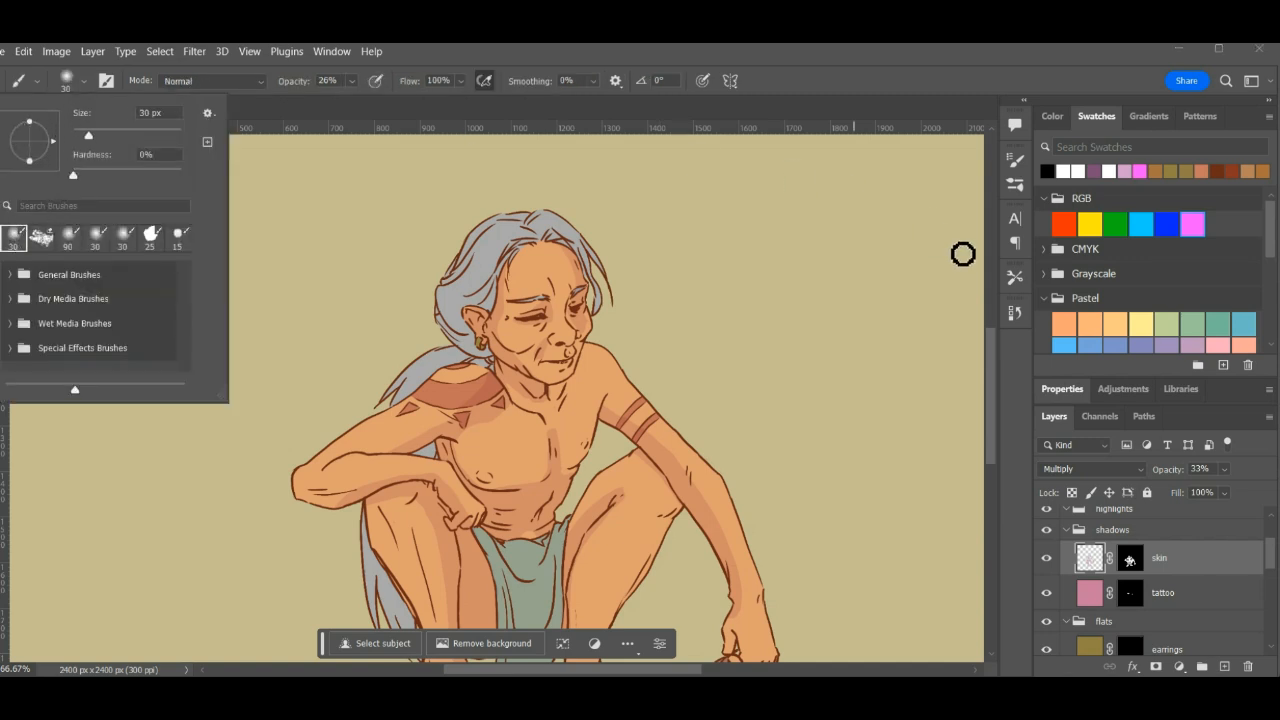
{"action": "left_click", "coordinate": [1019, 166]}
{"action": "key", "text": "e"}
{"action": "left_click", "coordinate": [1019, 166]}
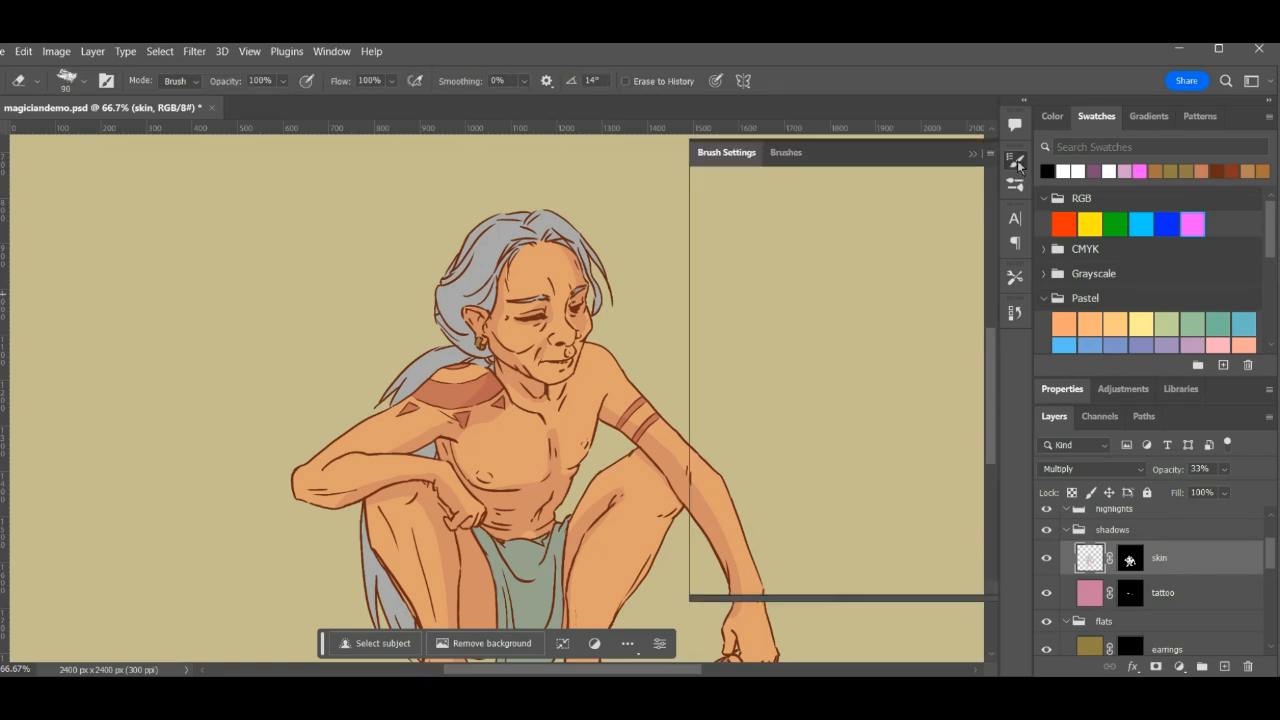
{"action": "left_click", "coordinate": [828, 190]}
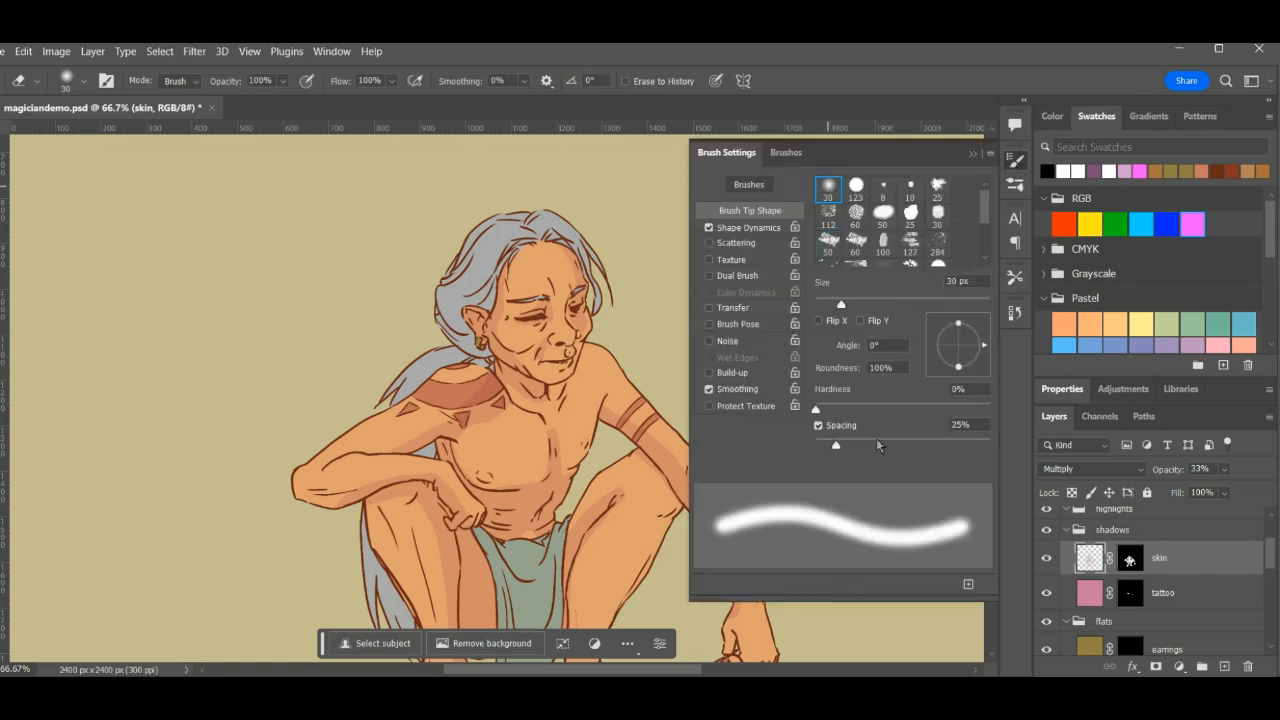
{"action": "left_click", "coordinate": [964, 428]}
{"action": "type", "text": "5"}
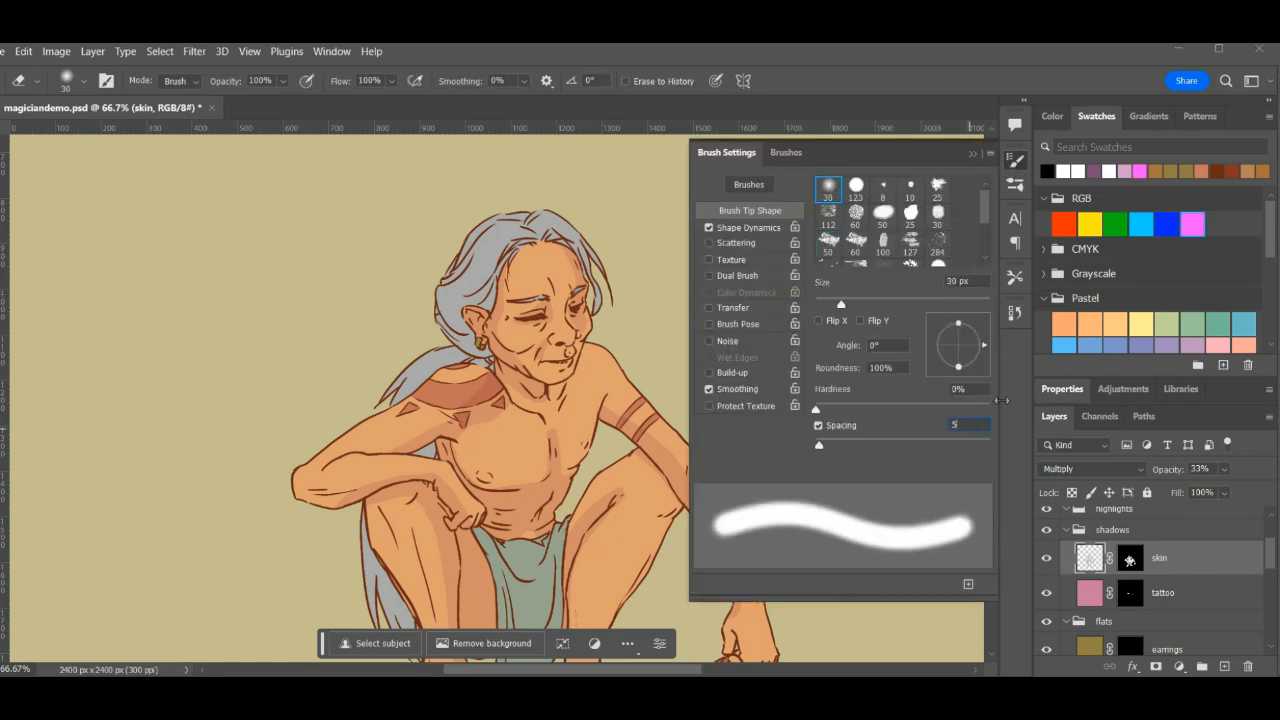
{"action": "left_click", "coordinate": [1019, 166]}
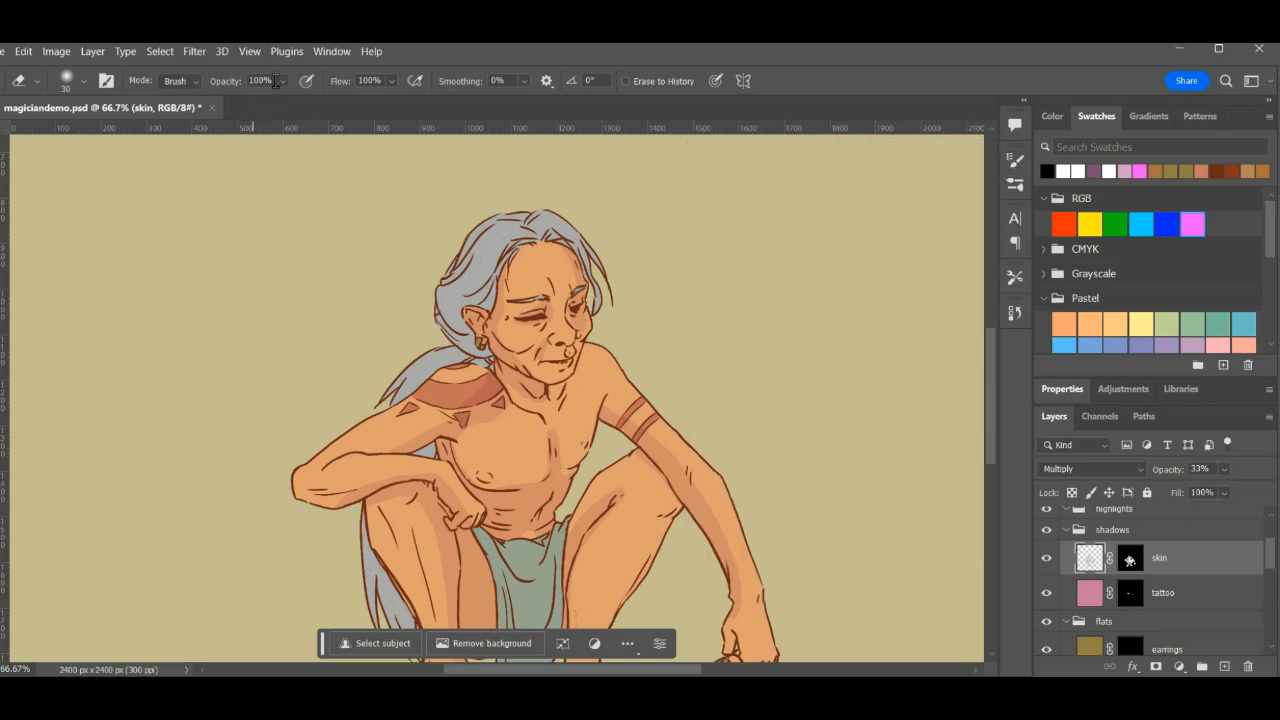
- Lower the Eraser's opacity to 22% for softening the skin shadows around the shoulder
{"action": "left_click_drag", "start_coordinate": [283, 84], "coordinate": [241, 112]}
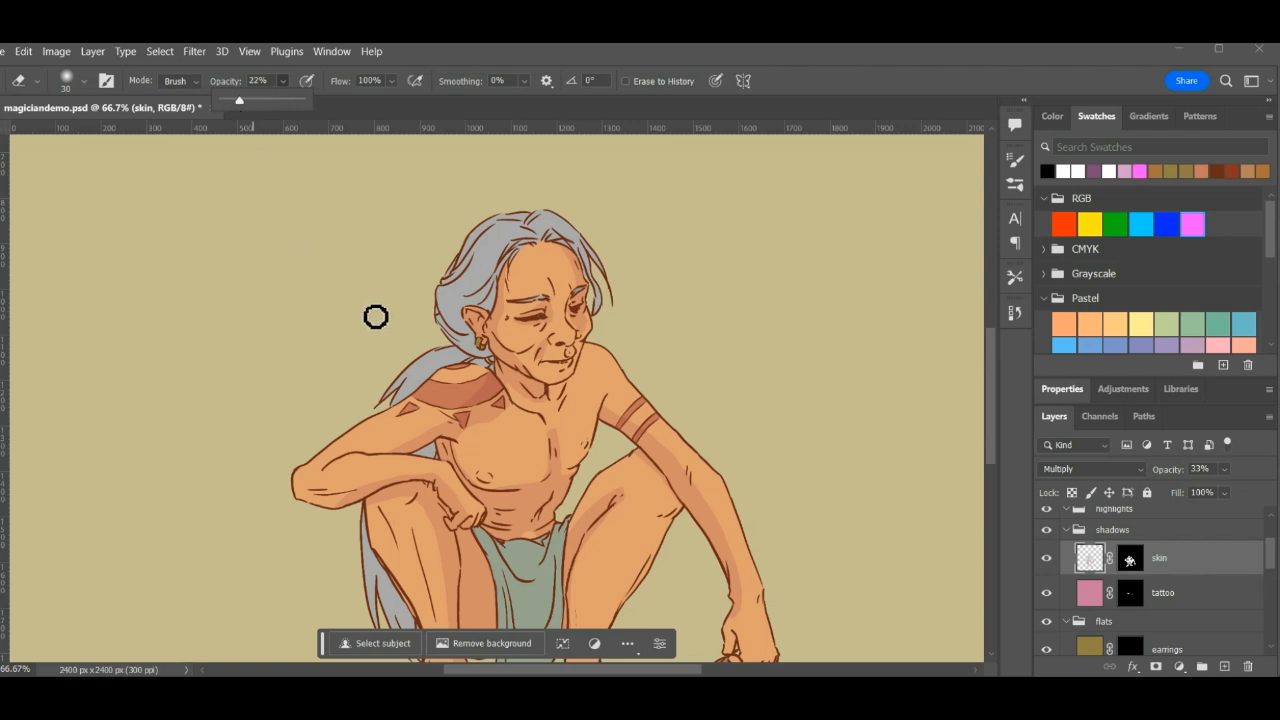
{"action": "left_click", "coordinate": [432, 442]}
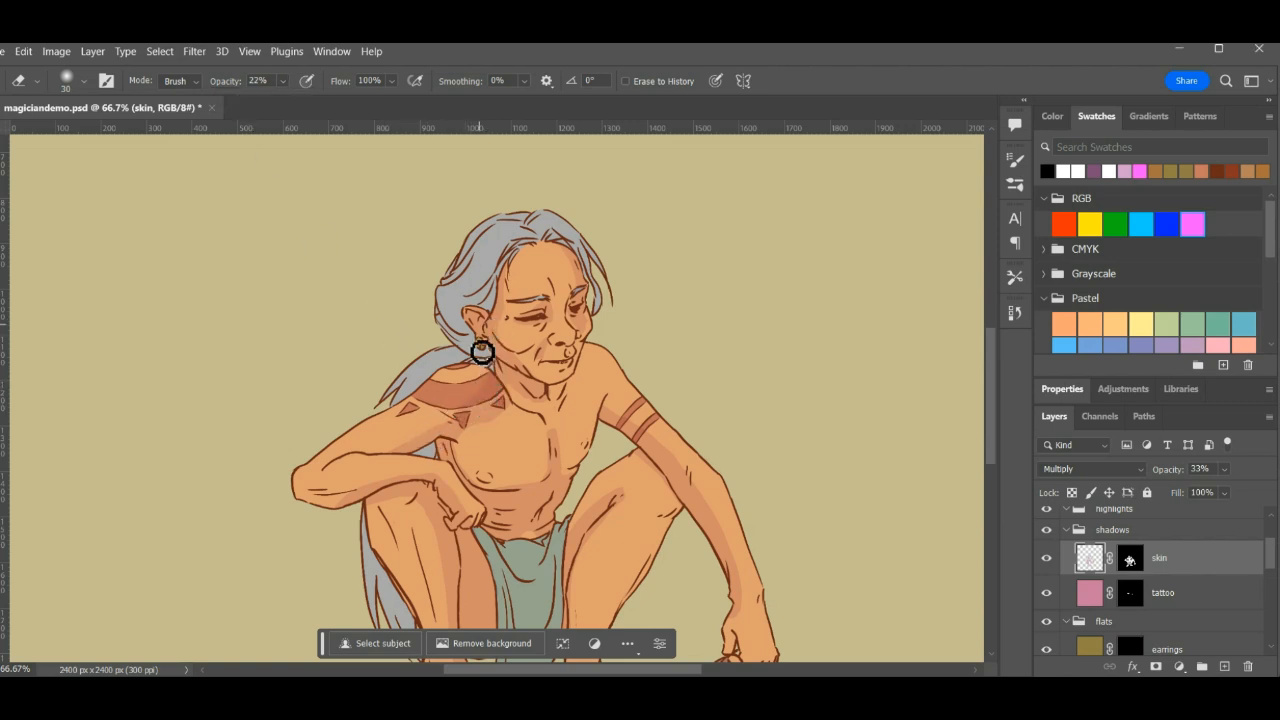
{"action": "key", "text": "ctrl+plus"}
{"action": "key", "text": "ctrl+plus"}
{"action": "key", "text": "ctrl+plus"}
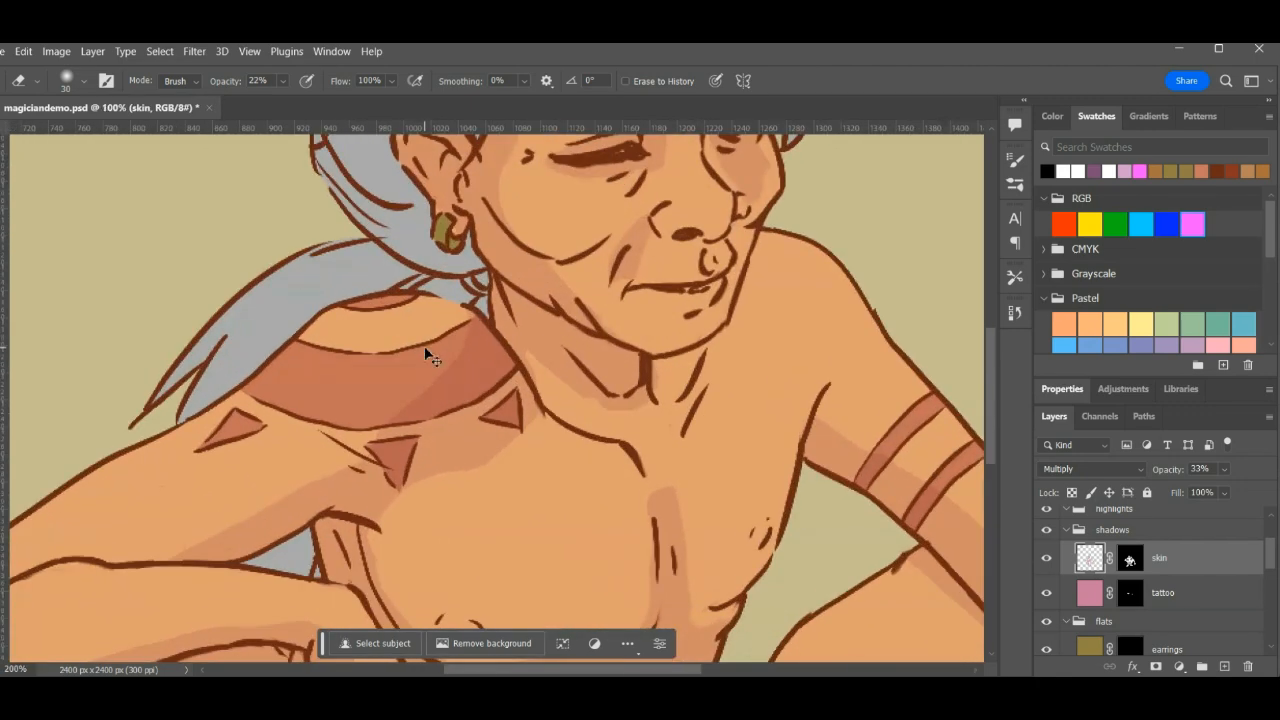
- Raise the Eraser's opacity to 50% and try softening the shadow edge across the shoulder tattoo
{"action": "left_click", "coordinate": [283, 84]}
{"action": "mouse_move", "coordinate": [293, 100]}
{"action": "left_mouse_down"}
{"action": "mouse_move", "coordinate": [308, 101]}
{"action": "mouse_move", "coordinate": [296, 104]}
{"action": "left_mouse_up"}
{"action": "left_click", "coordinate": [340, 312]}
{"action": "left_click", "coordinate": [283, 81]}
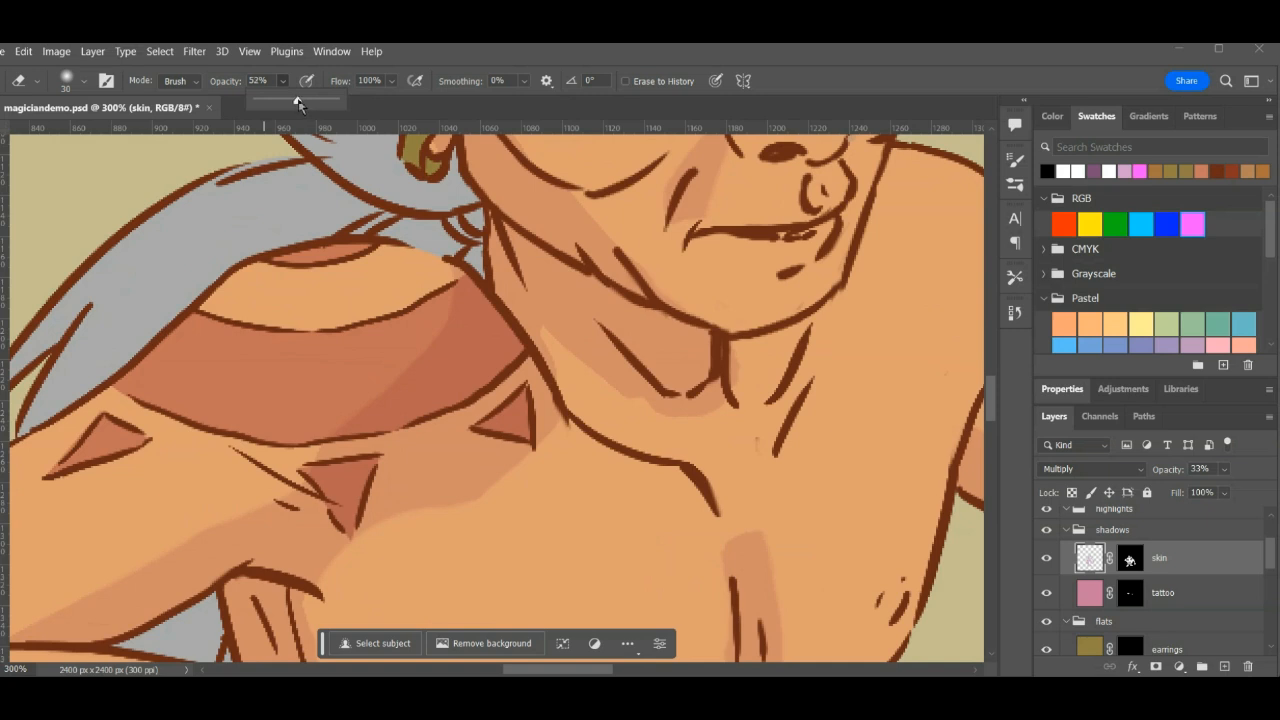
{"action": "left_click", "coordinate": [345, 377]}
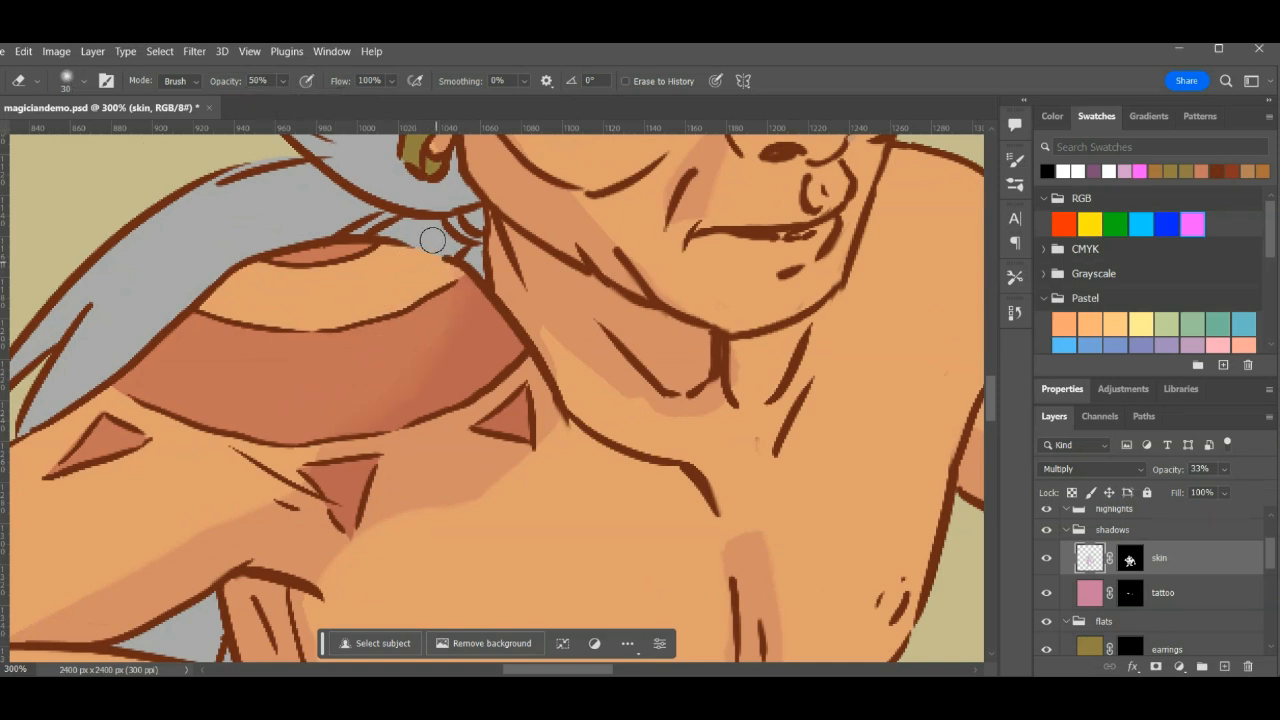
{"action": "left_click_drag", "start_coordinate": [258, 427], "coordinate": [486, 209]}
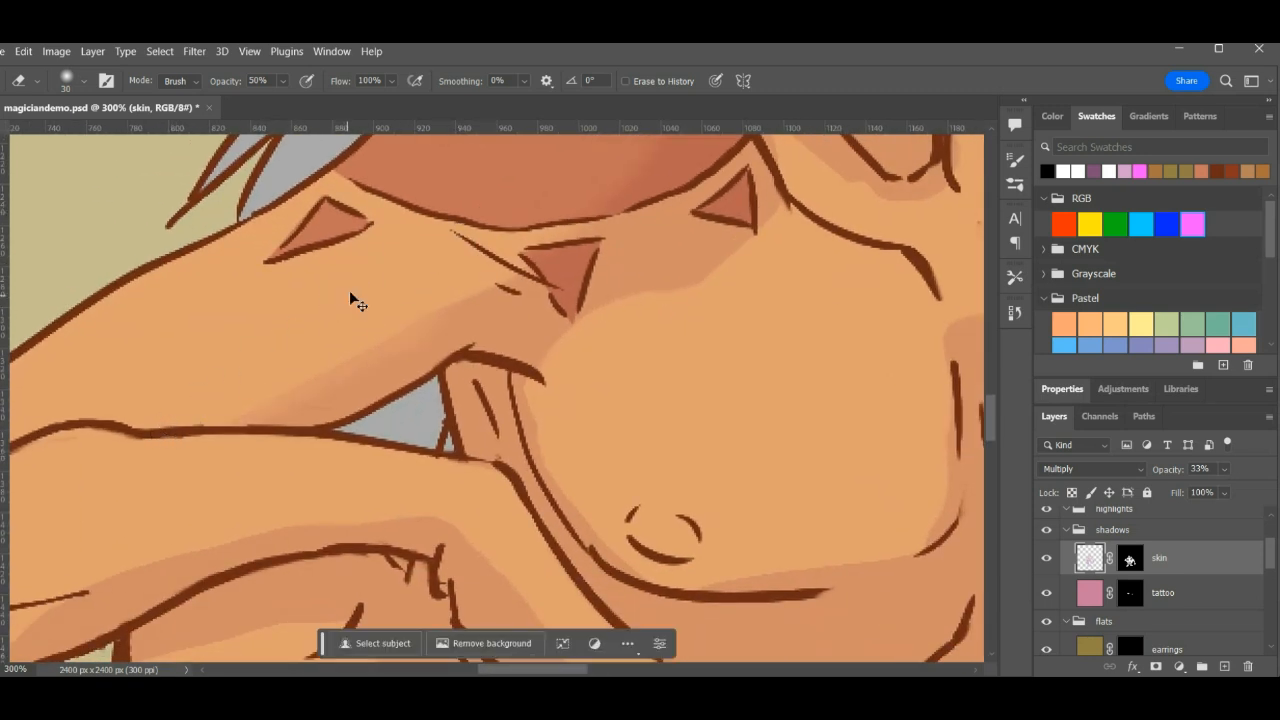
- Lower the Eraser's opacity to 35% and try softening the shadow edges on the upper arm and chest
{"action": "left_click", "coordinate": [284, 83]}
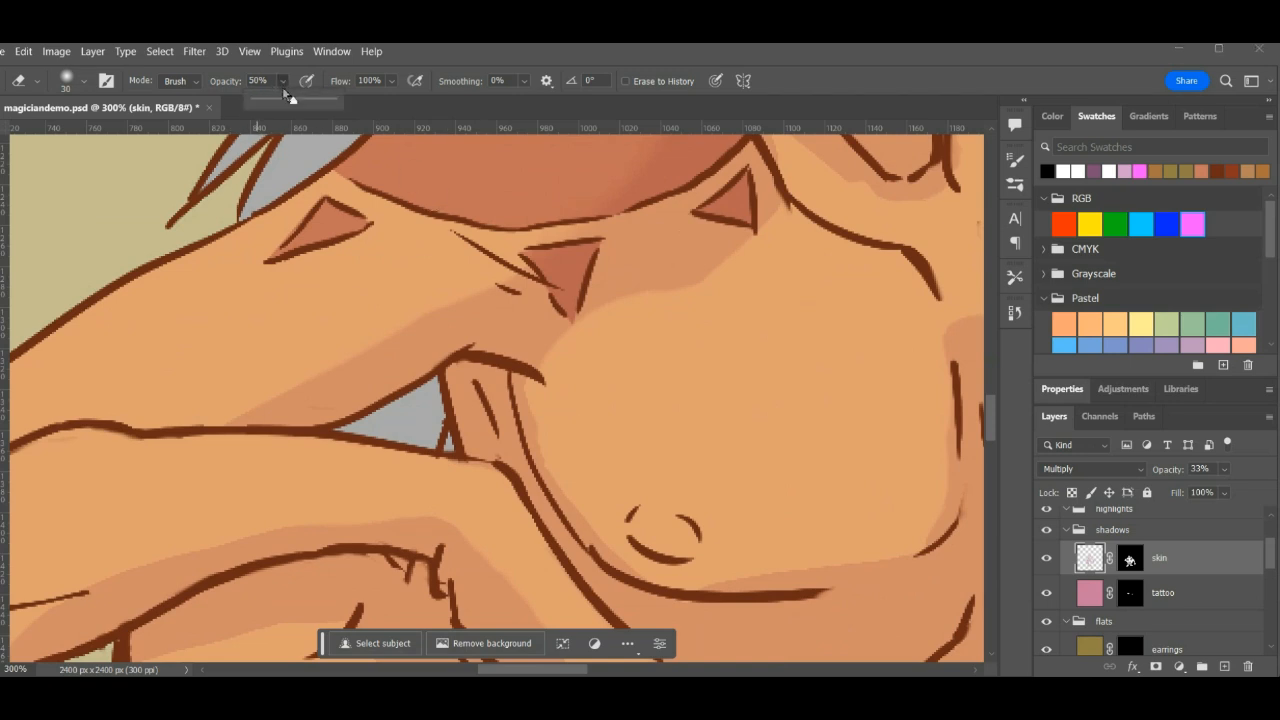
{"action": "left_click_drag", "start_coordinate": [268, 81], "coordinate": [225, 77]}
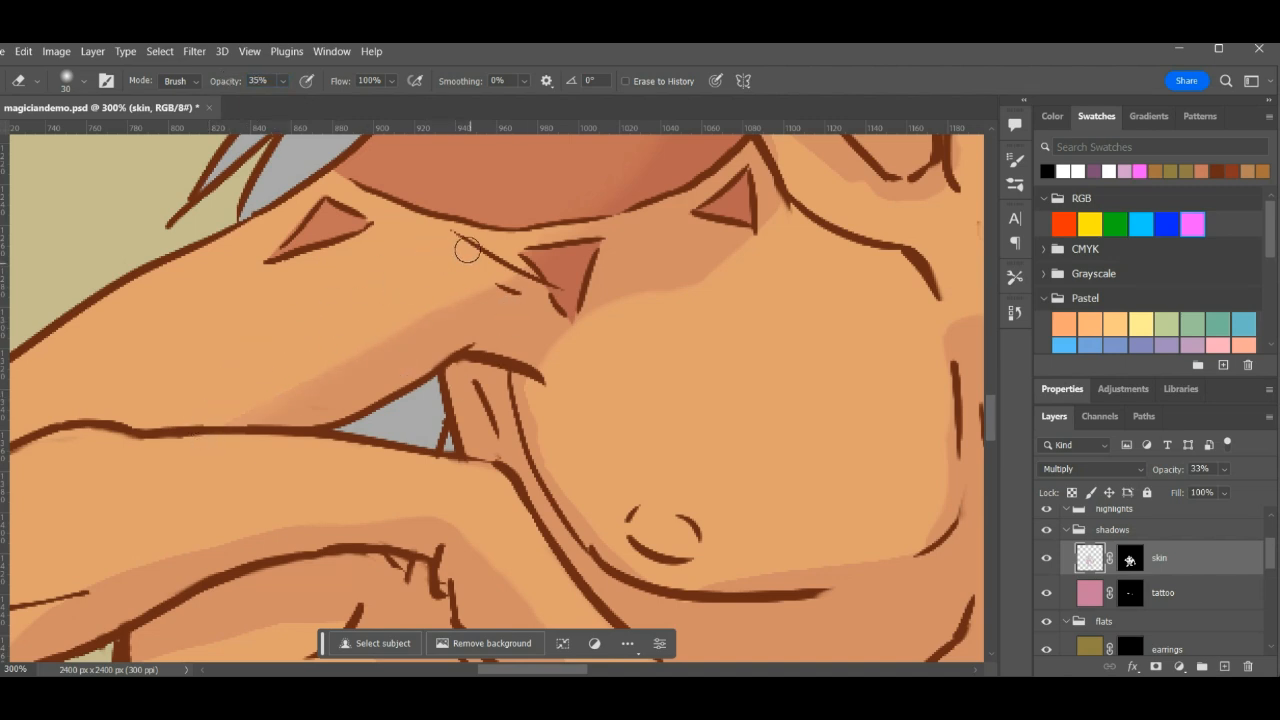
{"action": "left_click_drag", "start_coordinate": [479, 226], "coordinate": [315, 373]}
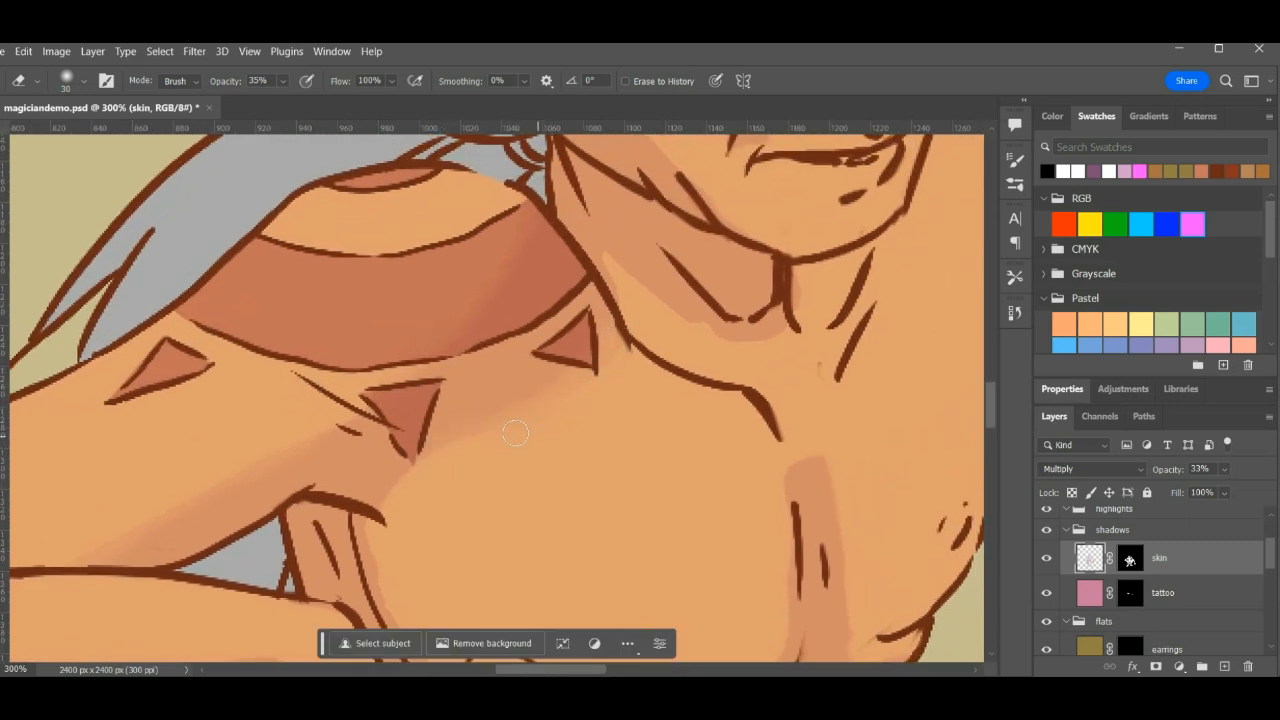
{"action": "scroll", "coordinate": [471, 386], "scroll_direction": "down", "scroll_amount": 3}
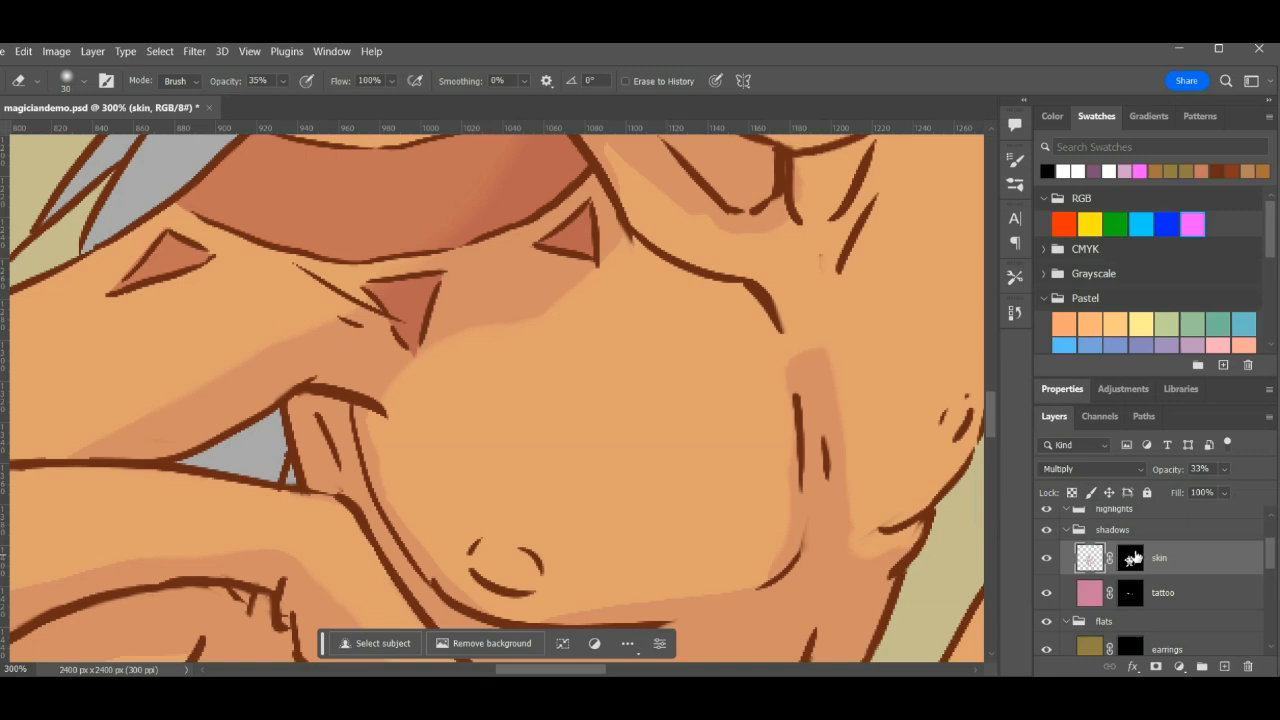
- Target the skin shadow layer's mask, switch to the Brush at 35% opacity and bring the toolbox into view
{"action": "left_click", "coordinate": [1133, 567]}
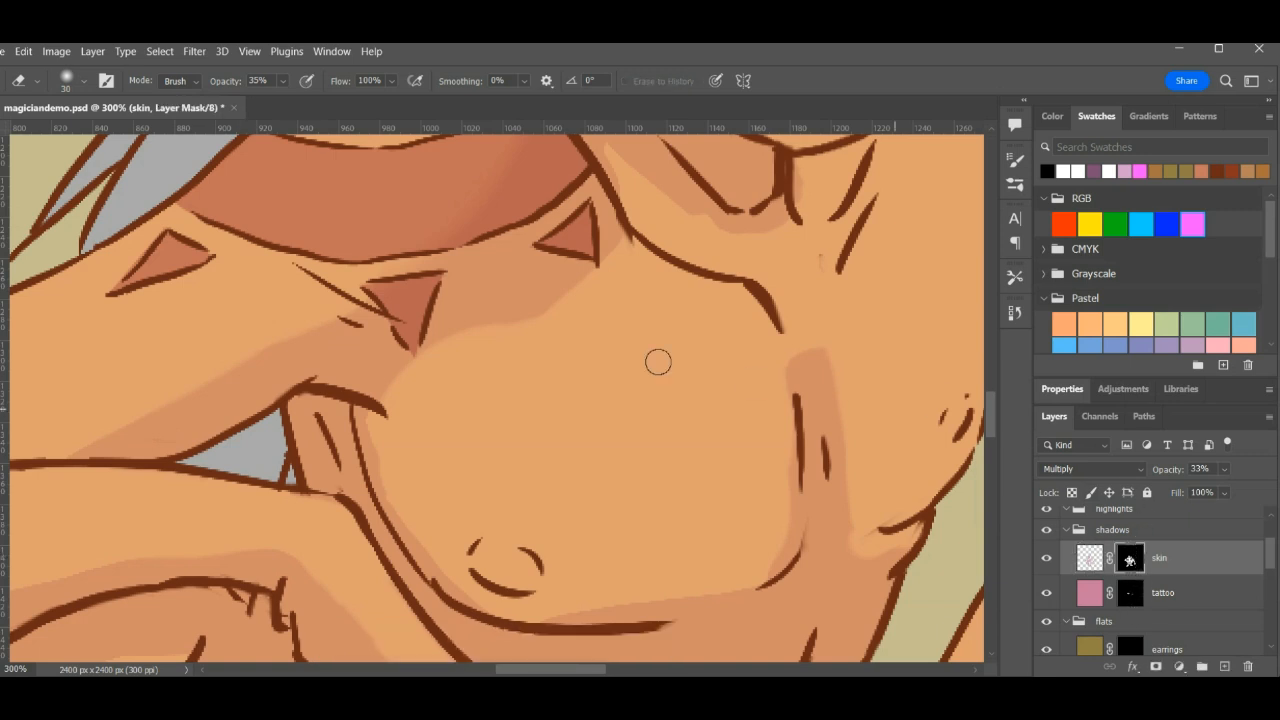
{"action": "key", "text": "b"}
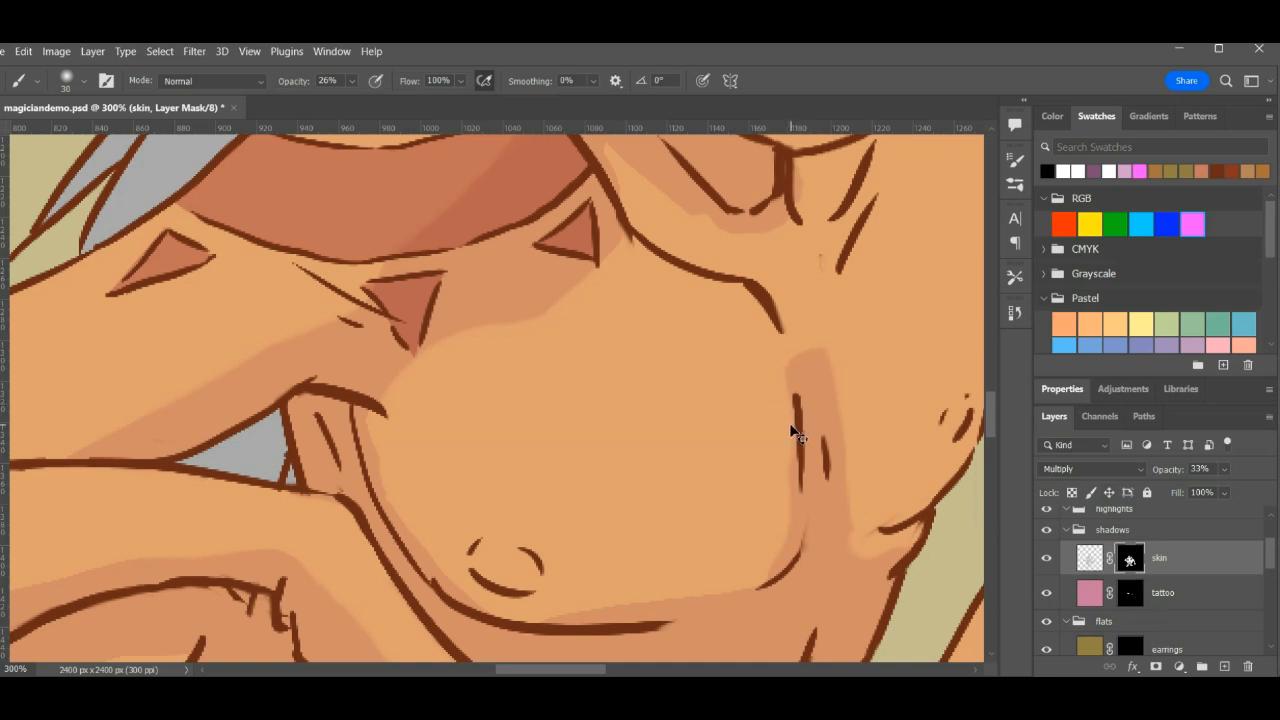
{"action": "scroll", "coordinate": [800, 432], "scroll_direction": "up", "scroll_amount": 5}
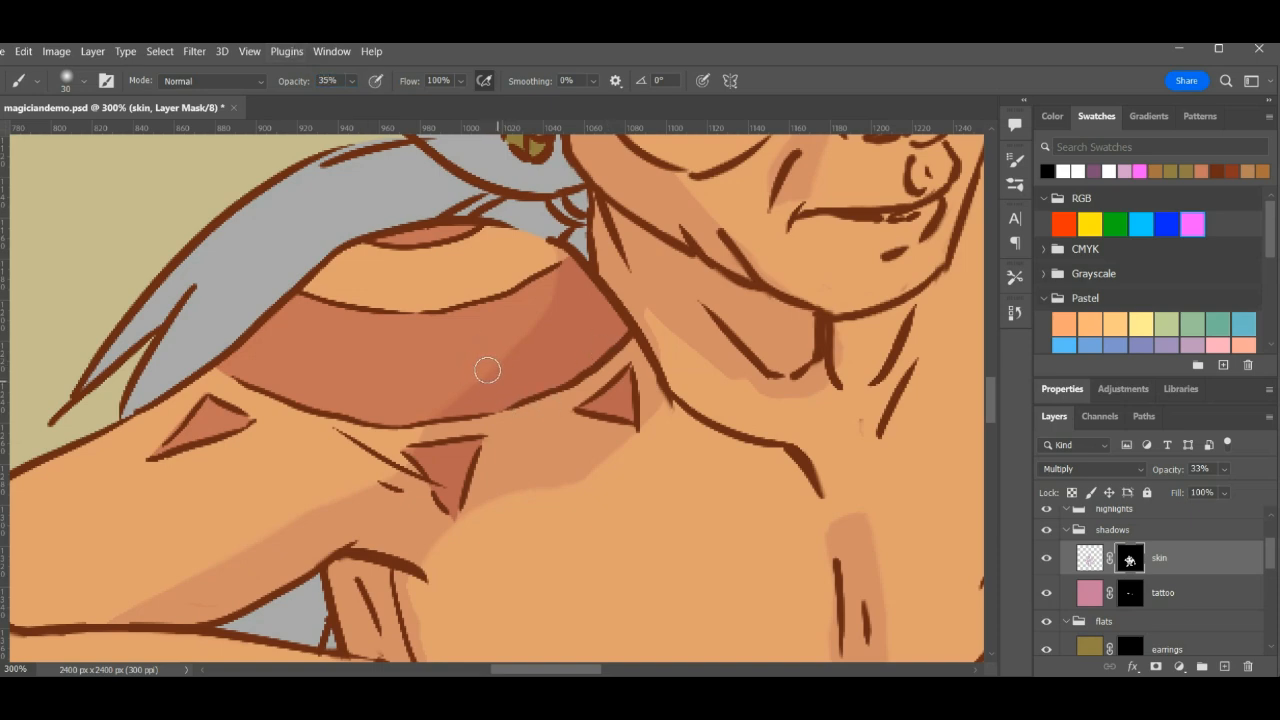
{"action": "key", "text": "Tab"}
{"action": "key", "text": "Tab"}
{"action": "scroll", "coordinate": [241, 508], "scroll_direction": "down", "scroll_amount": 3}
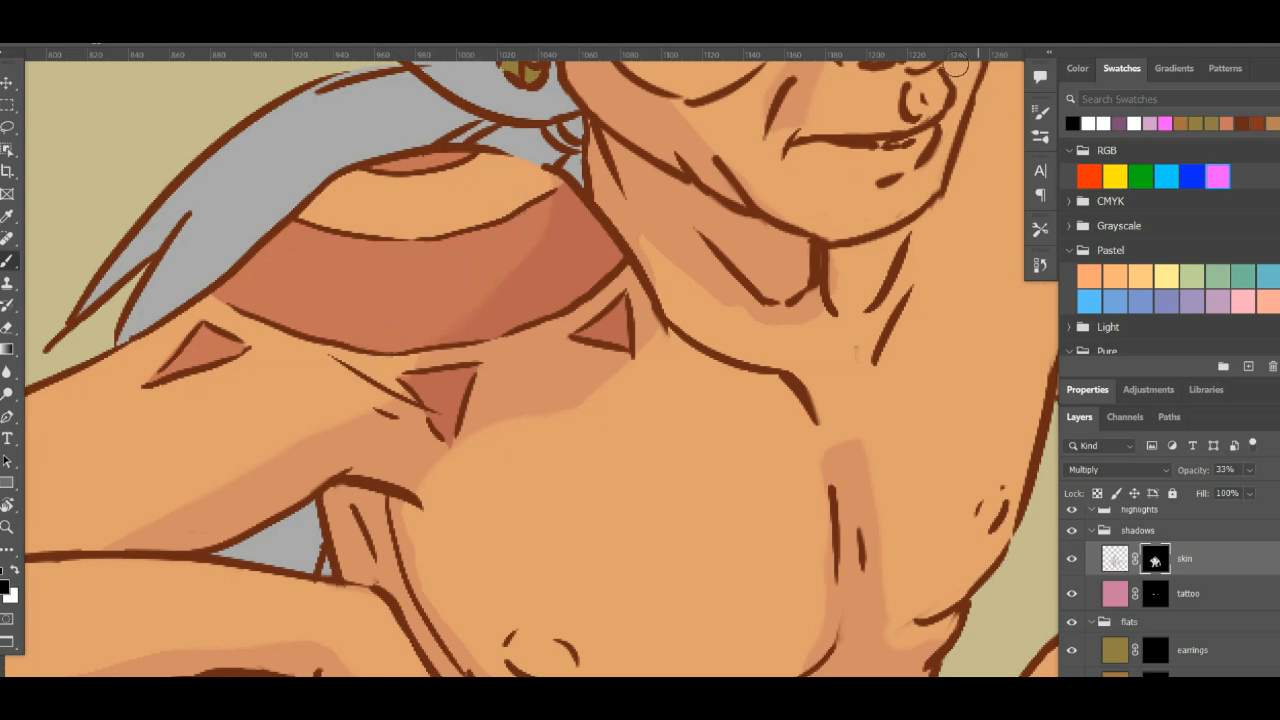
- Reselect the soft round 30 px brush tip and set its spacing to 5%
{"action": "left_click", "coordinate": [1040, 112]}
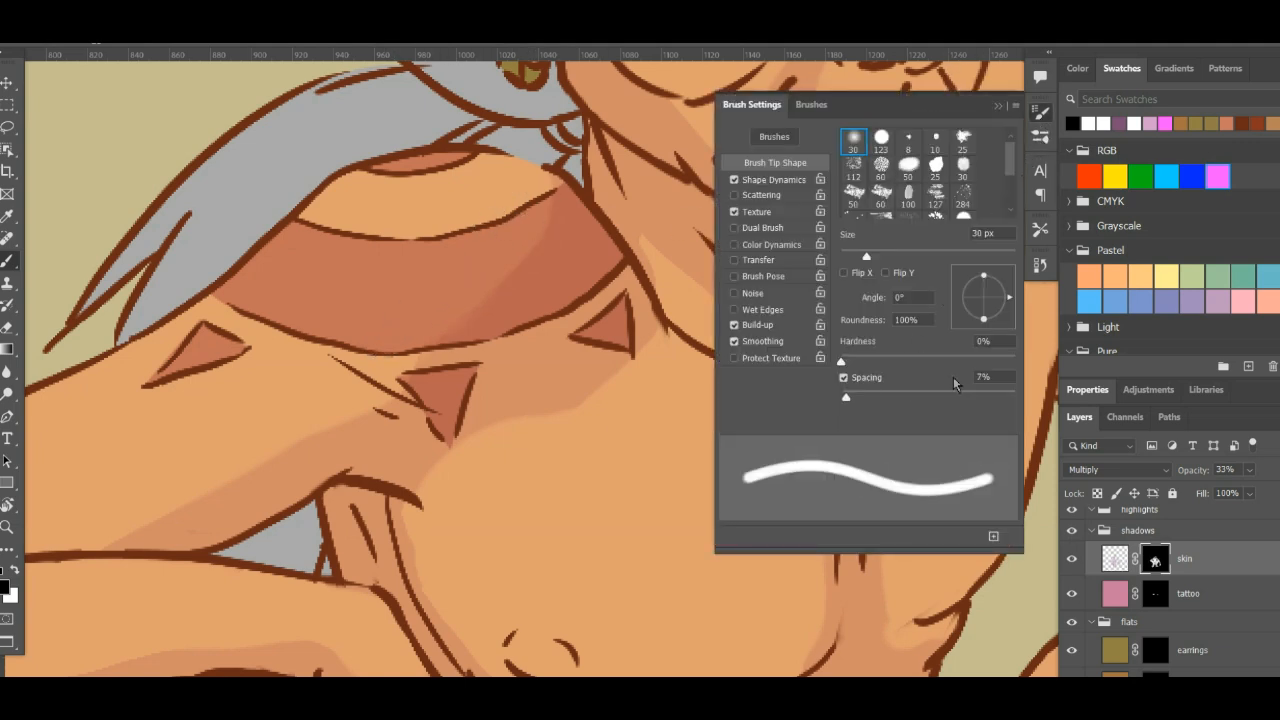
{"action": "left_click", "coordinate": [954, 379]}
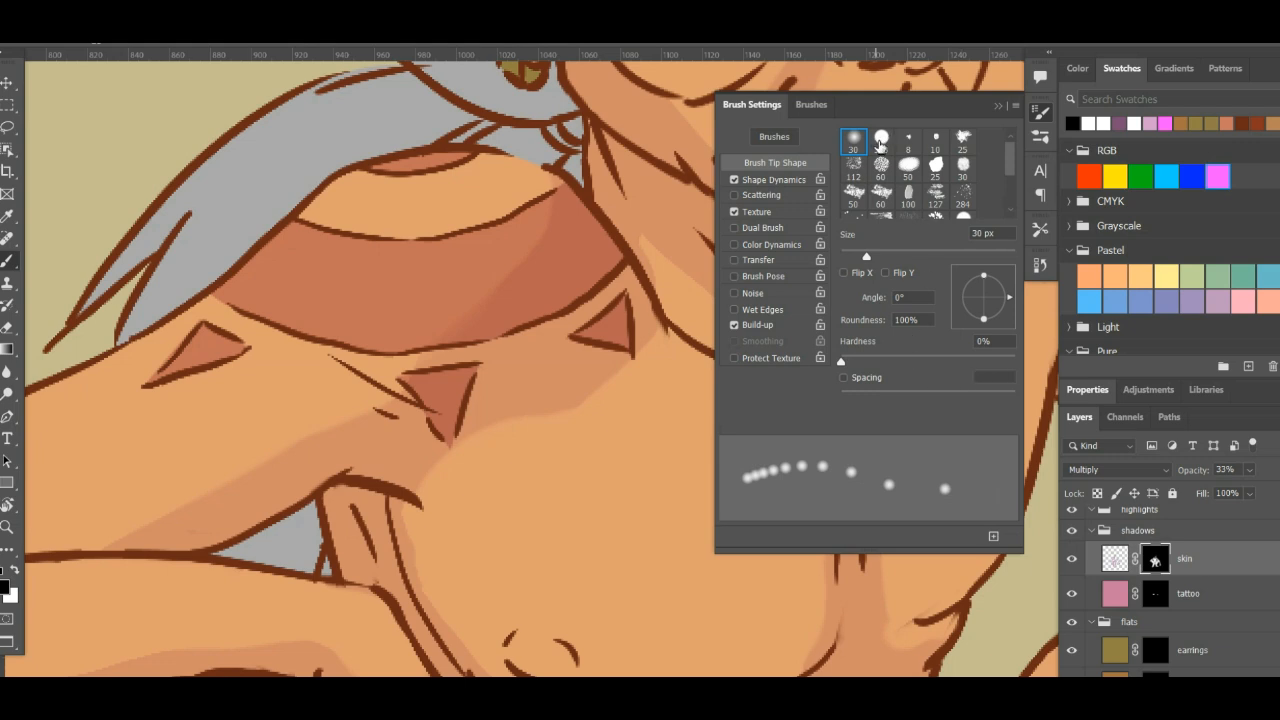
{"action": "left_click", "coordinate": [860, 143]}
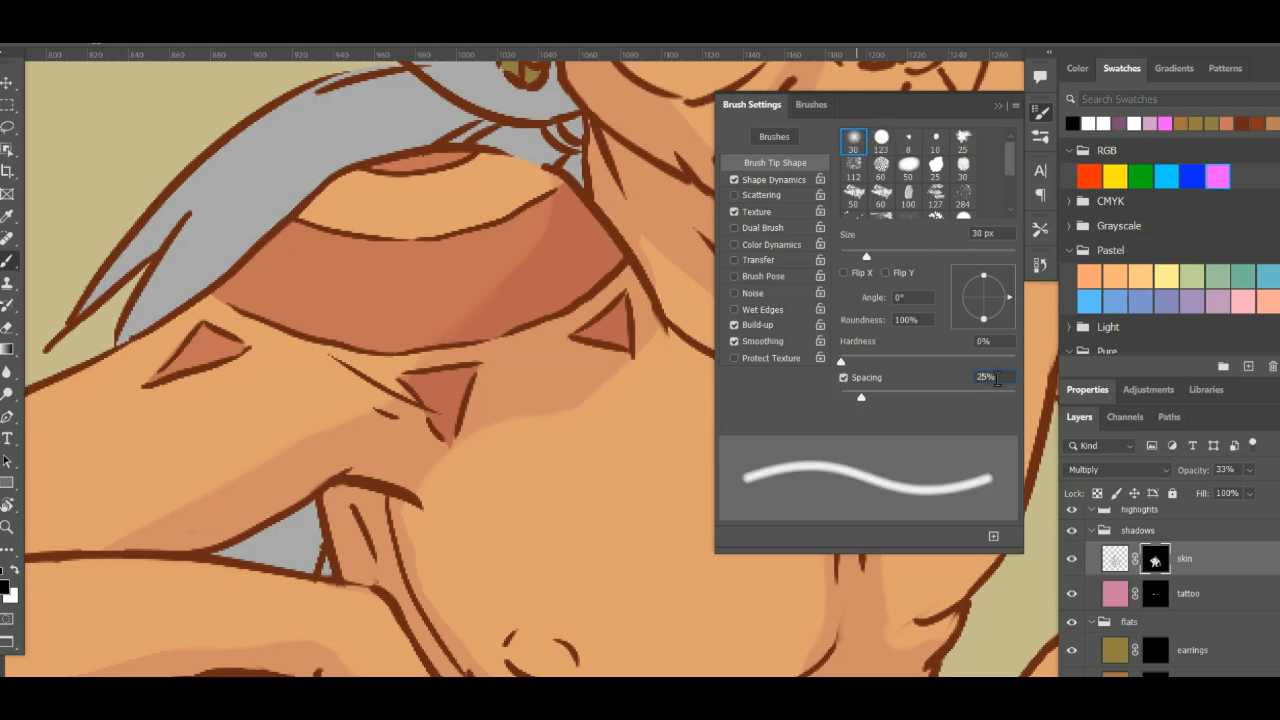
{"action": "type", "text": "5"}
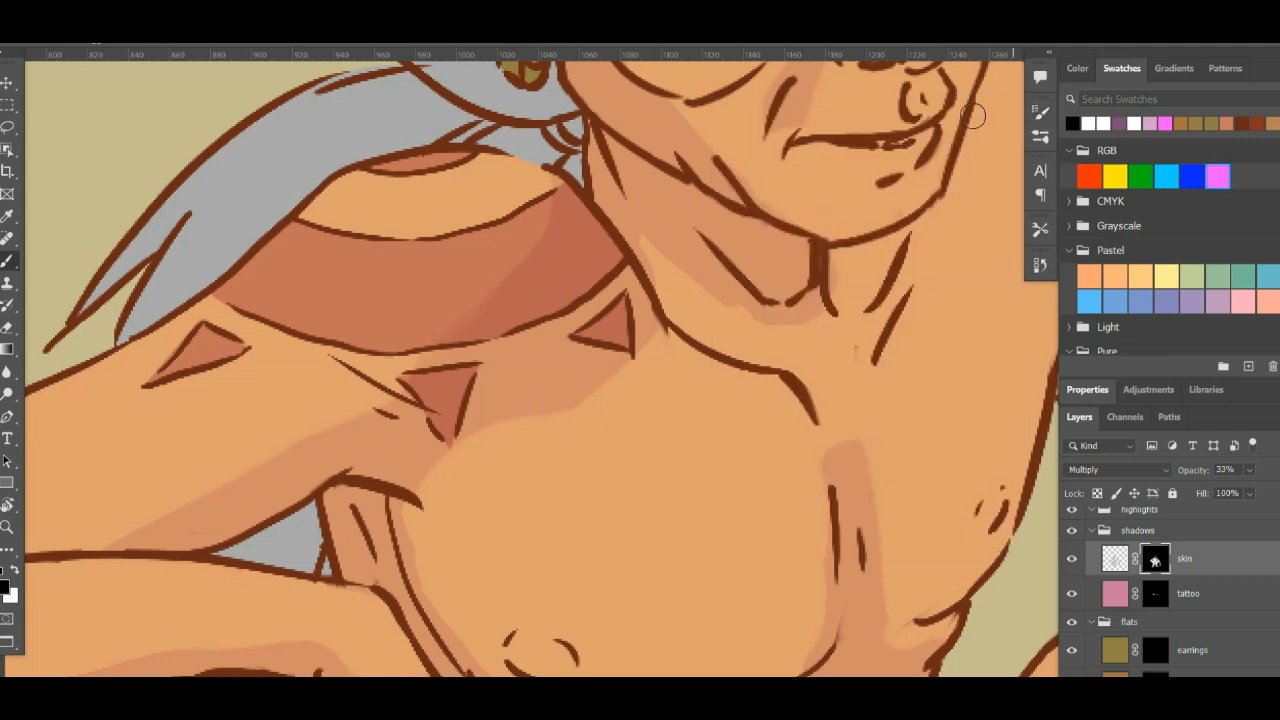
{"action": "left_click", "coordinate": [1041, 113]}
{"action": "key", "text": "ctrl+z"}
- Adjust the brush opacity and soften the shadow edges on the shoulder tattoo, upper arm and chest by painting black on the mask
{"action": "left_click", "coordinate": [390, 34]}
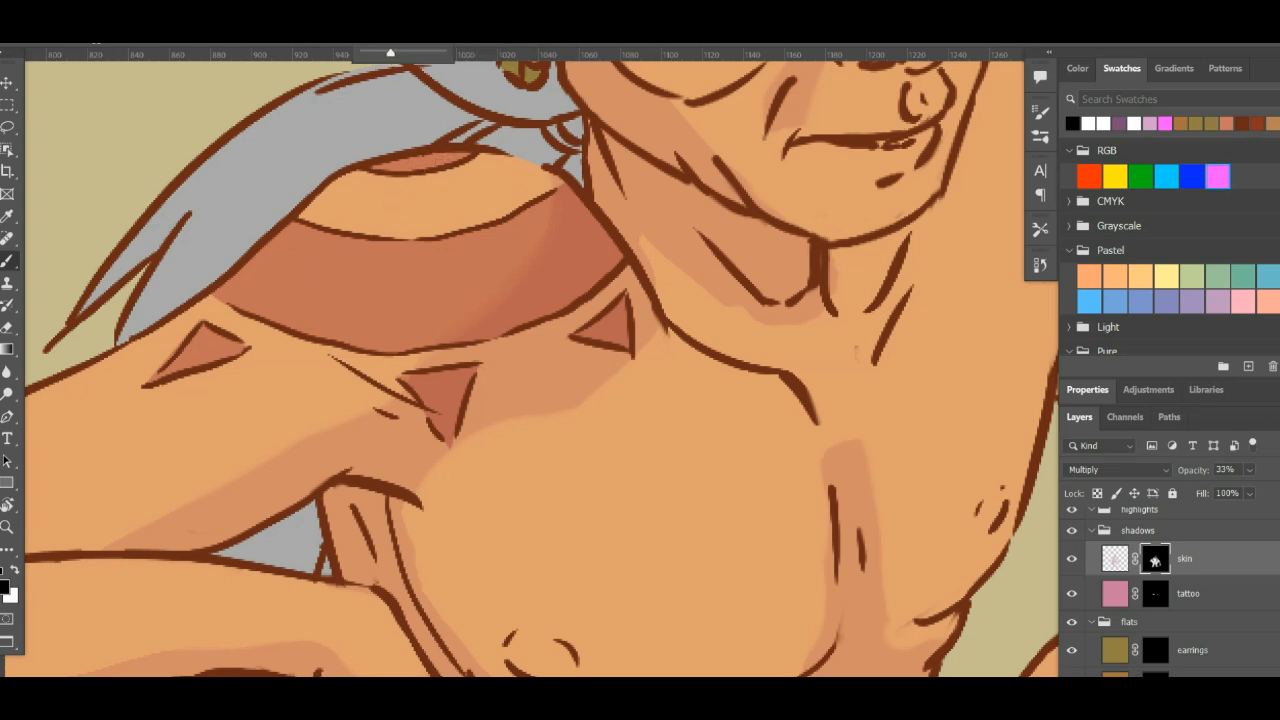
{"action": "left_click", "coordinate": [390, 217]}
{"action": "left_click_drag", "start_coordinate": [218, 380], "coordinate": [303, 320]}
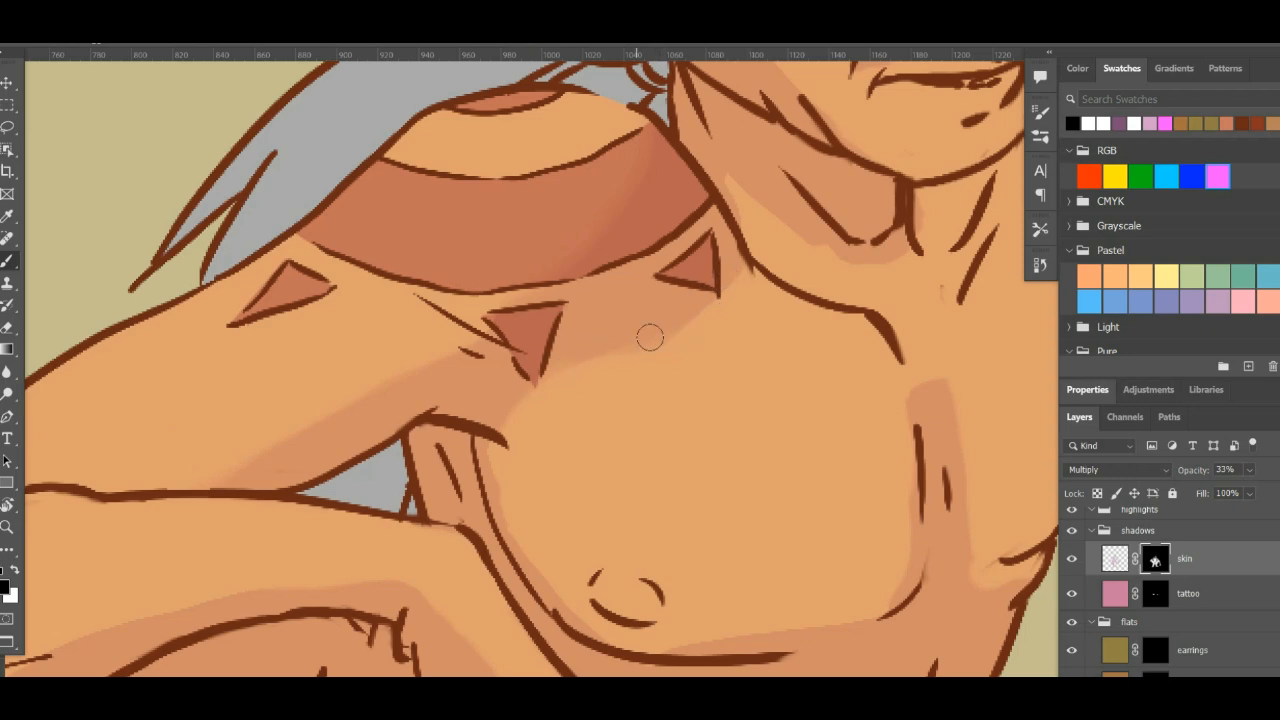
- Soften the shadow edges along the cheek, temple, forehead and mouth crease with black on the skin shadow mask
{"action": "left_click_drag", "start_coordinate": [763, 360], "coordinate": [548, 615]}
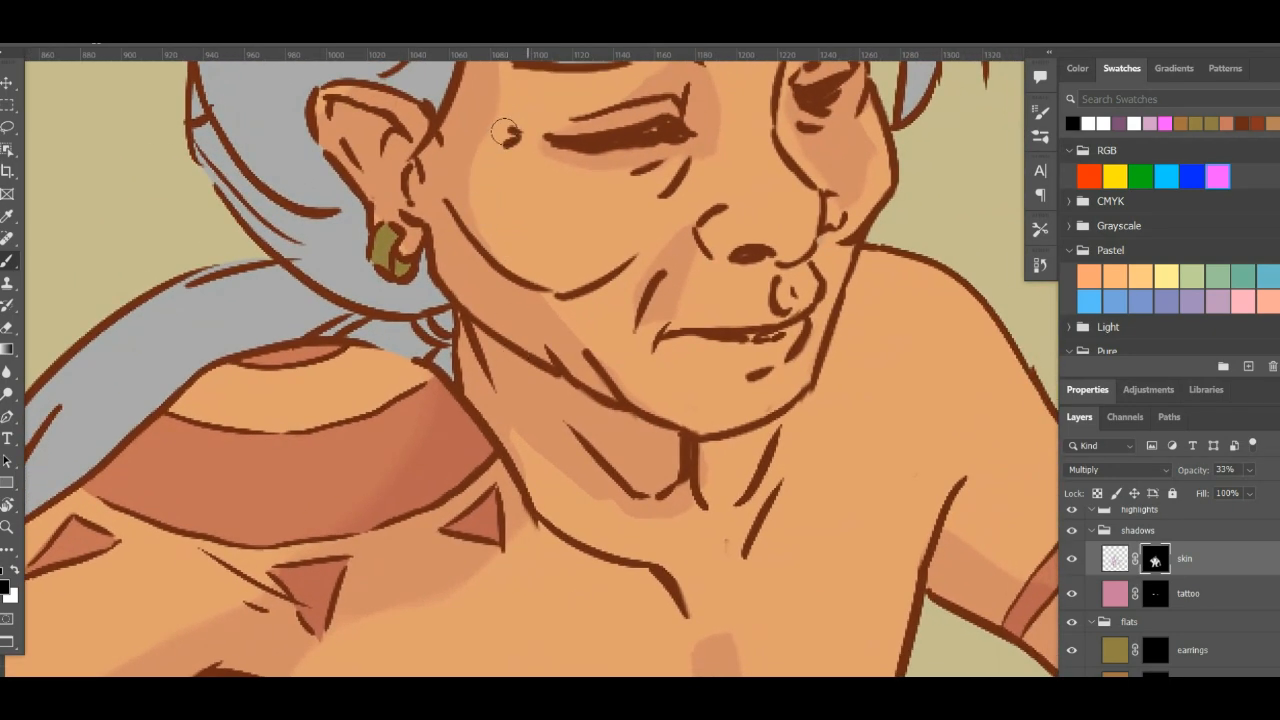
{"action": "left_click_drag", "start_coordinate": [490, 185], "coordinate": [587, 361]}
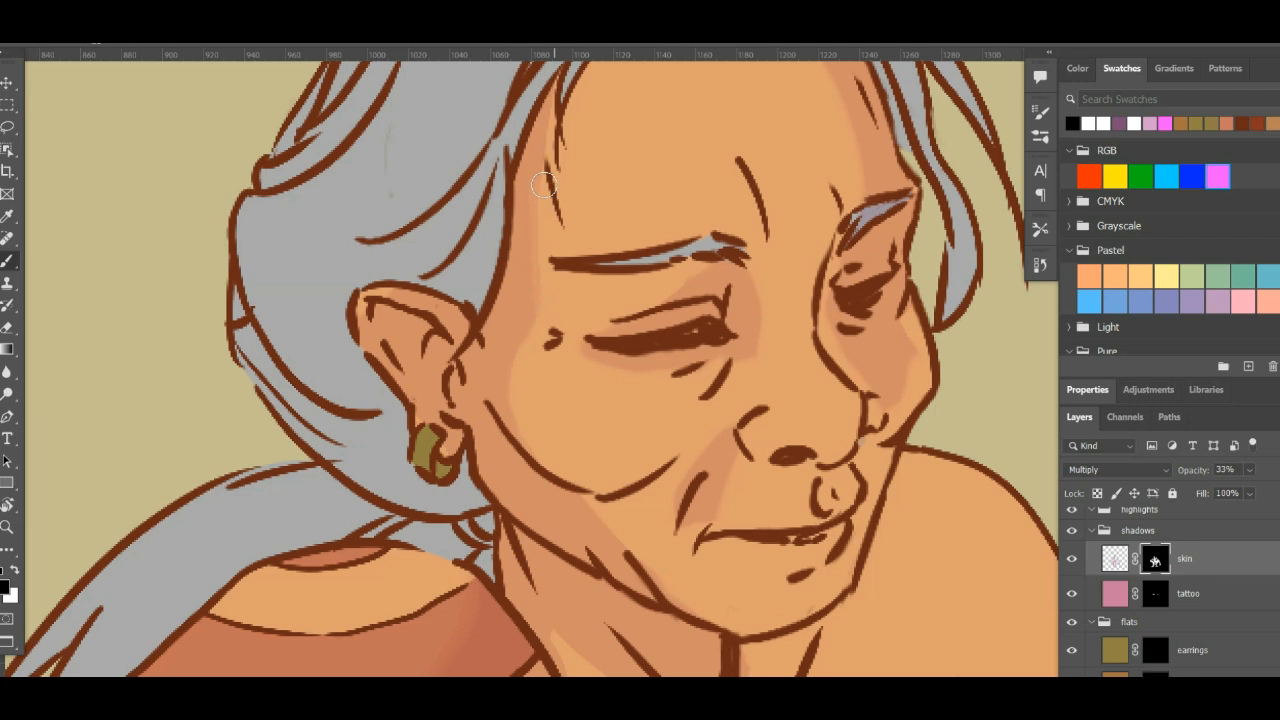
{"action": "left_click_drag", "start_coordinate": [589, 175], "coordinate": [552, 309]}
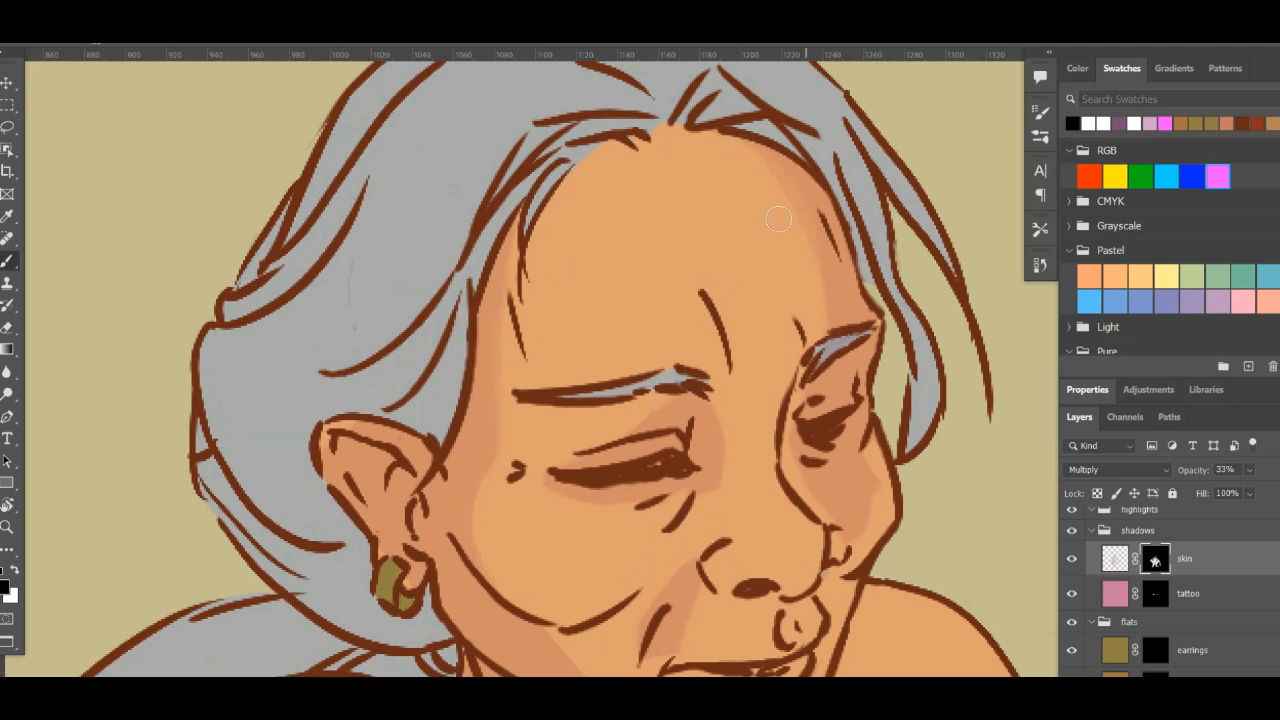
{"action": "scroll", "coordinate": [783, 323], "scroll_direction": "down", "scroll_amount": 5}
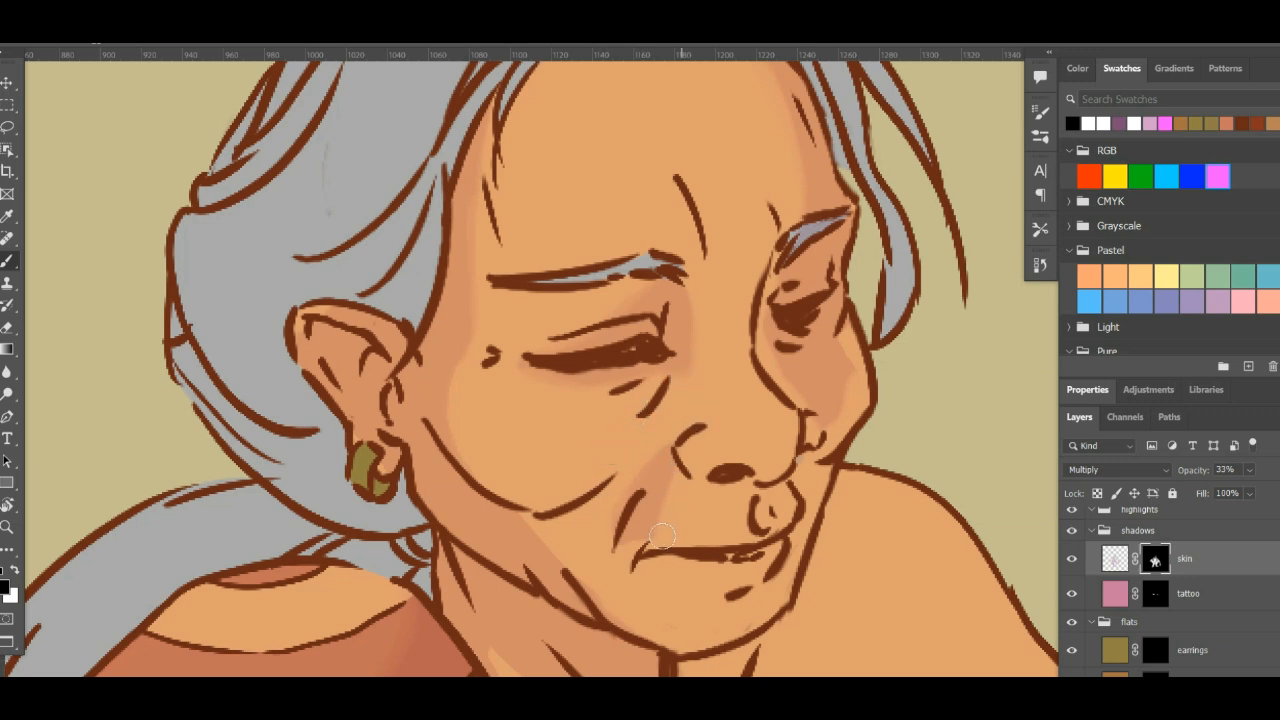
{"action": "left_click_drag", "start_coordinate": [459, 358], "coordinate": [474, 448]}
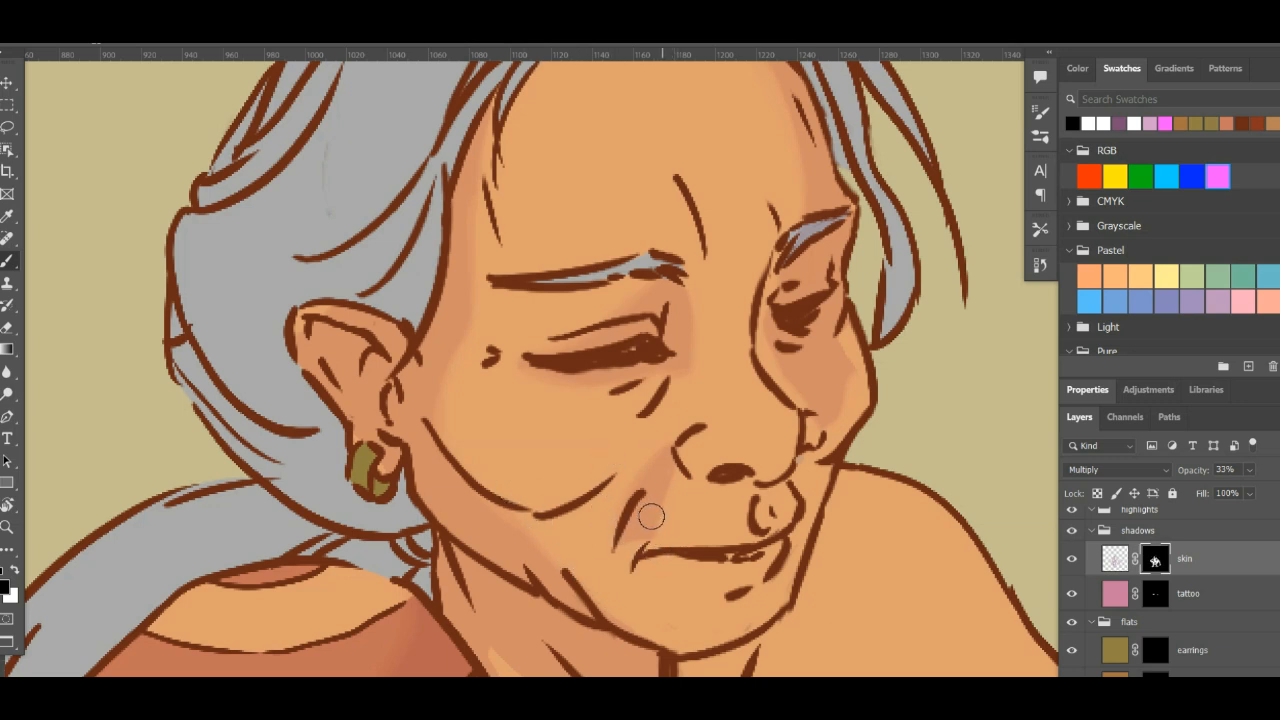
- Rework the cheek, temple and mouth-crease shadows on the skin shadow mask, restoring with white and softening edges with black
{"action": "key", "text": "x"}
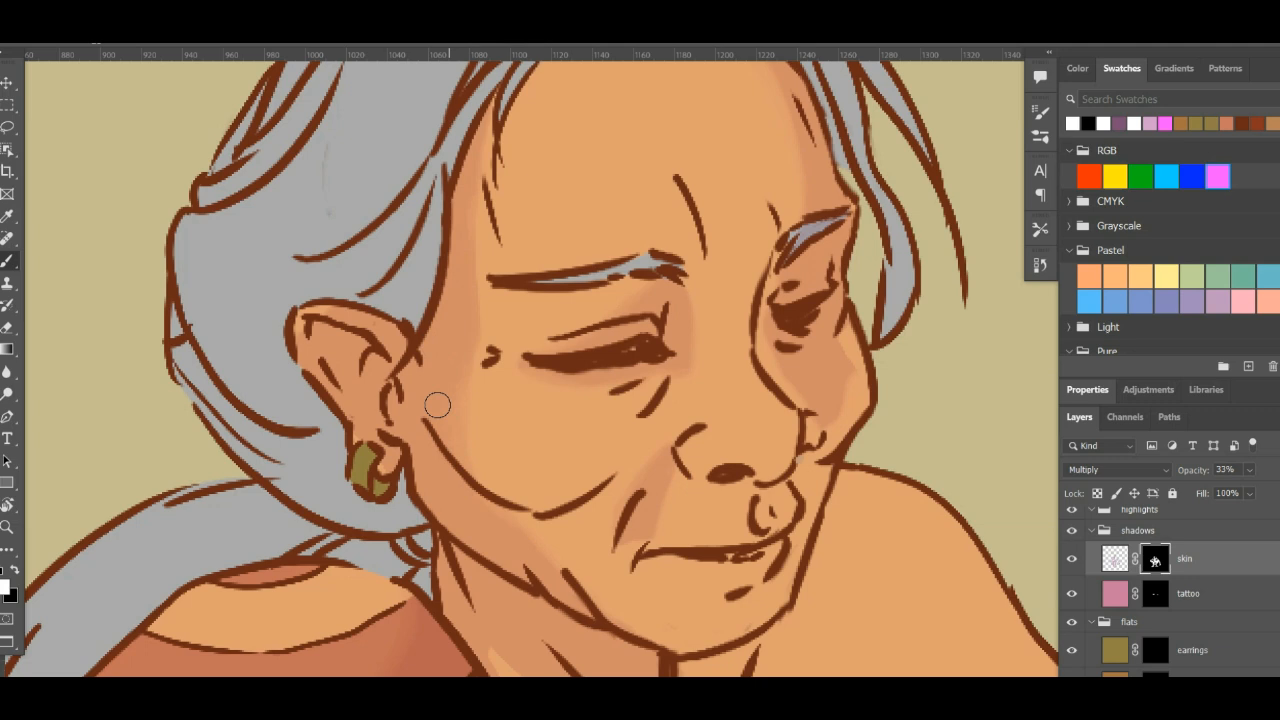
{"action": "key", "text": "x"}
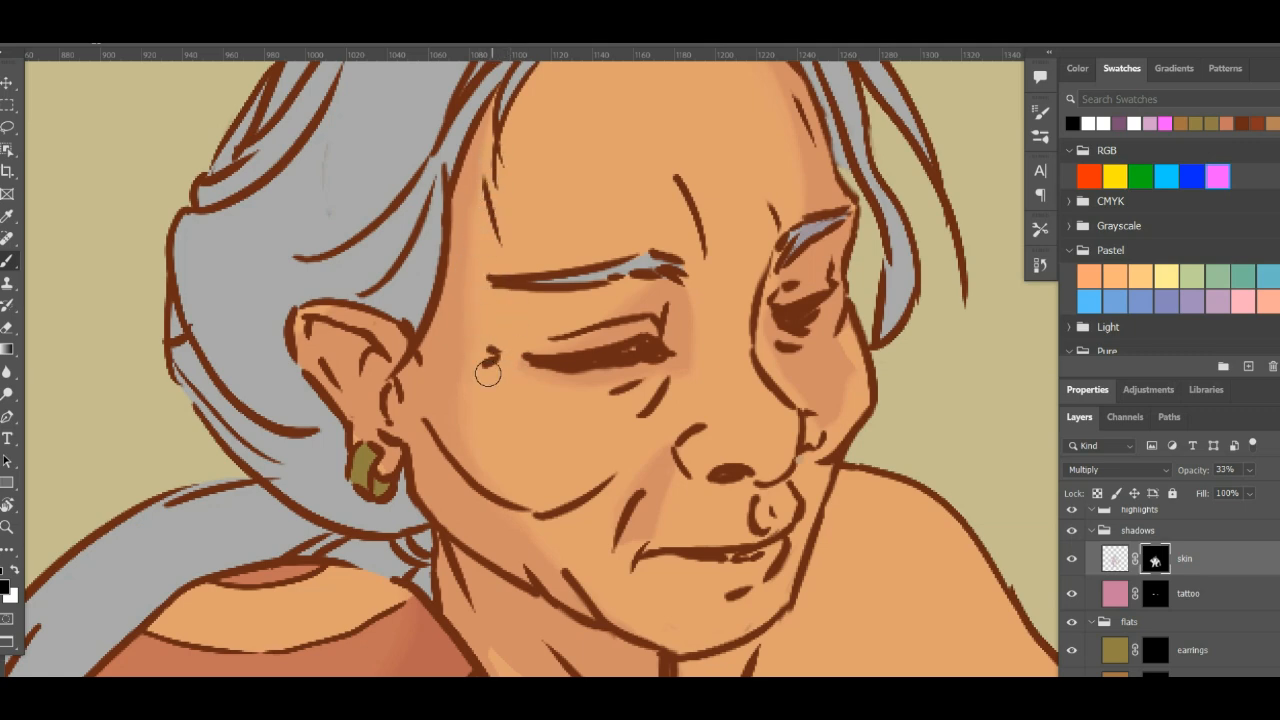
{"action": "left_click_drag", "start_coordinate": [618, 496], "coordinate": [622, 382]}
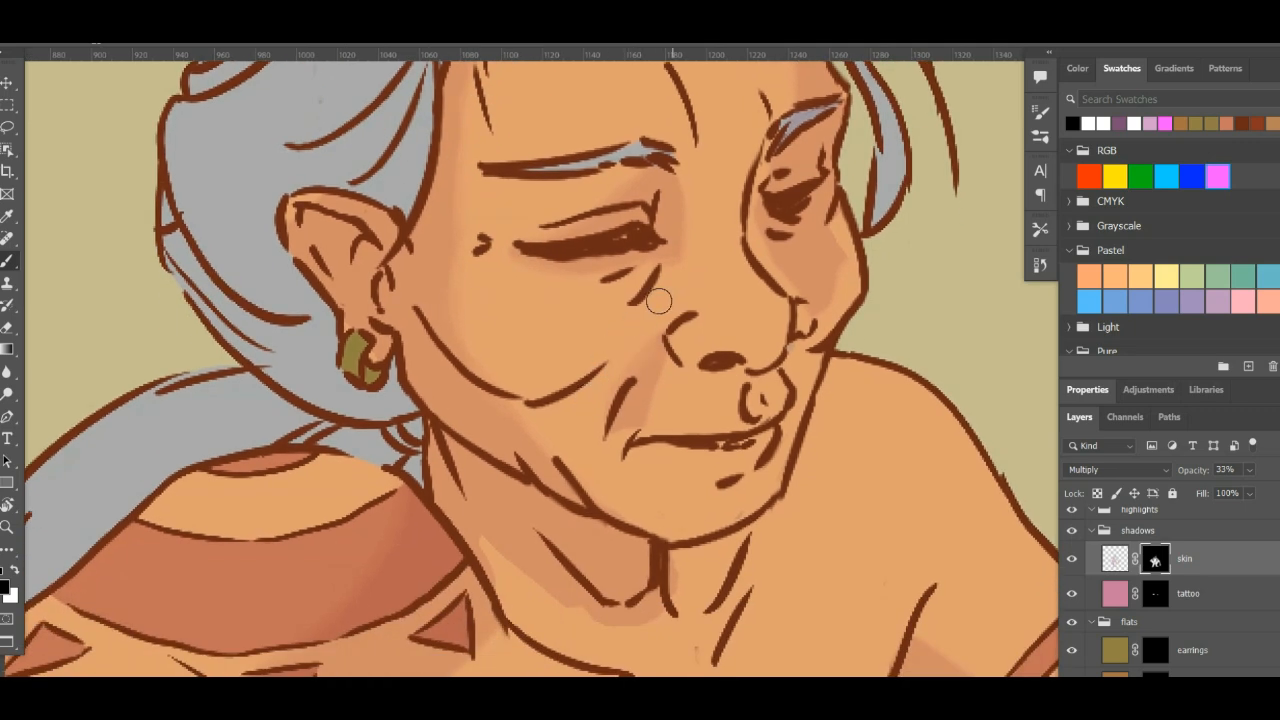
{"action": "mouse_move", "coordinate": [776, 347]}
{"action": "left_mouse_down"}
{"action": "mouse_move", "coordinate": [743, 420]}
{"action": "mouse_move", "coordinate": [790, 347]}
{"action": "left_mouse_up"}
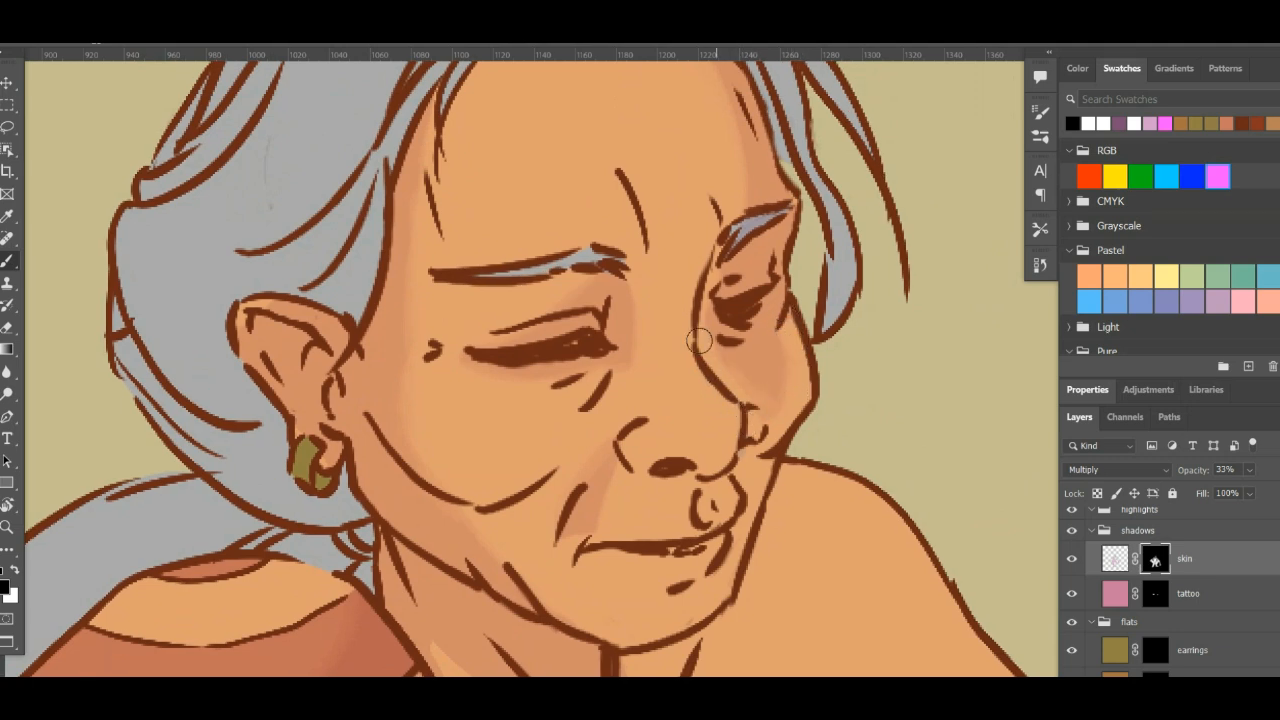
- Soften the shadow edges around the far eye, far cheek and forehead with black on the skin shadow mask
{"action": "scroll", "coordinate": [708, 420], "scroll_direction": "up", "scroll_amount": 5}
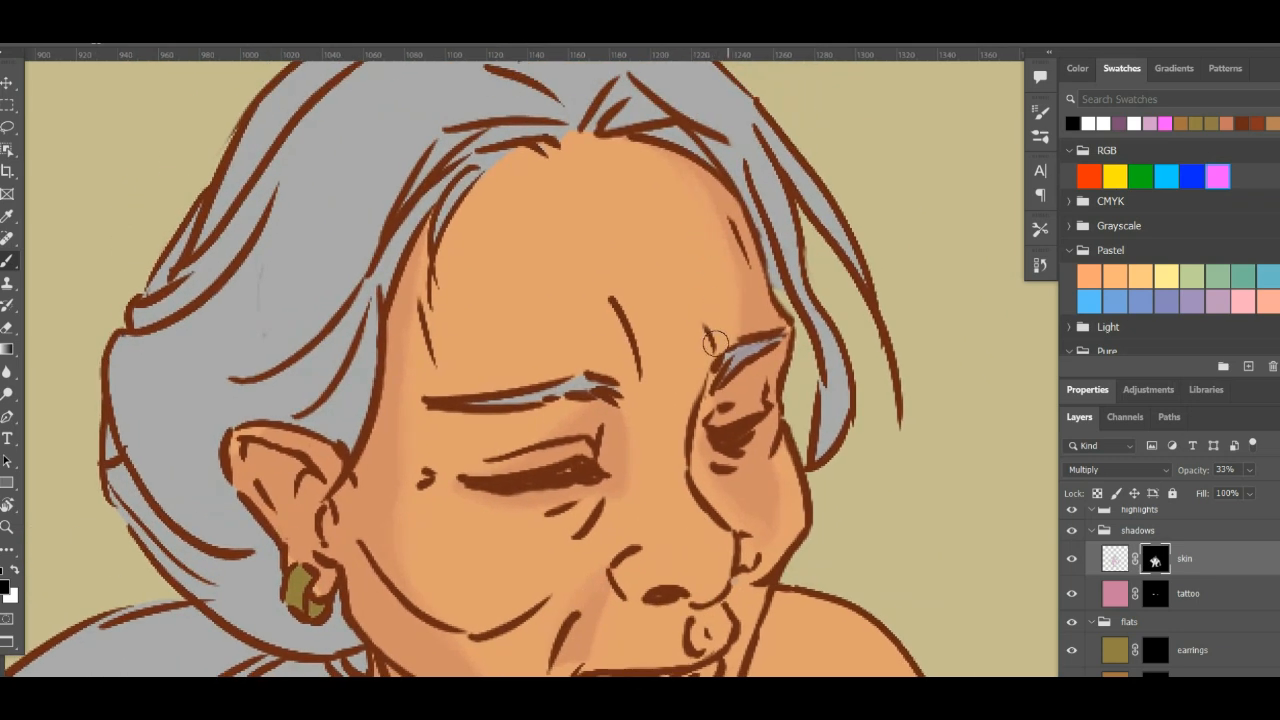
{"action": "mouse_move", "coordinate": [713, 555]}
{"action": "left_mouse_down"}
{"action": "mouse_move", "coordinate": [691, 454]}
{"action": "mouse_move", "coordinate": [707, 575]}
{"action": "left_mouse_up"}
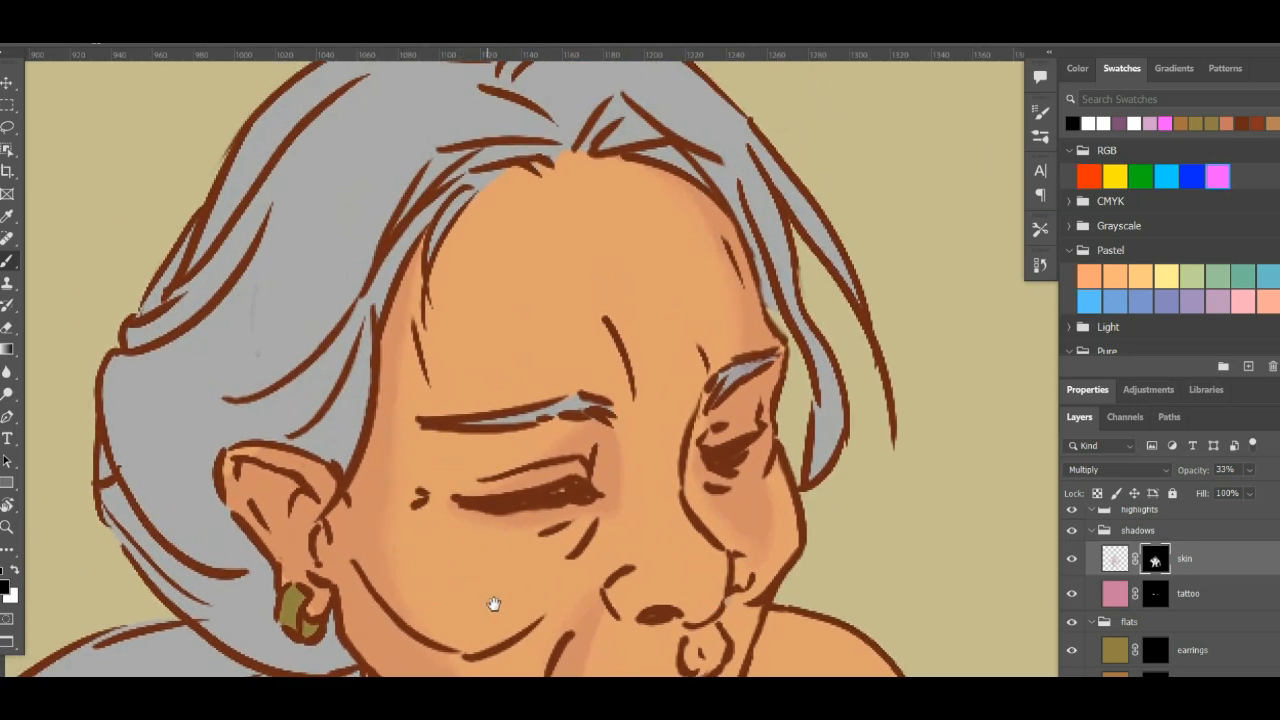
{"action": "left_click_drag", "start_coordinate": [494, 604], "coordinate": [511, 370]}
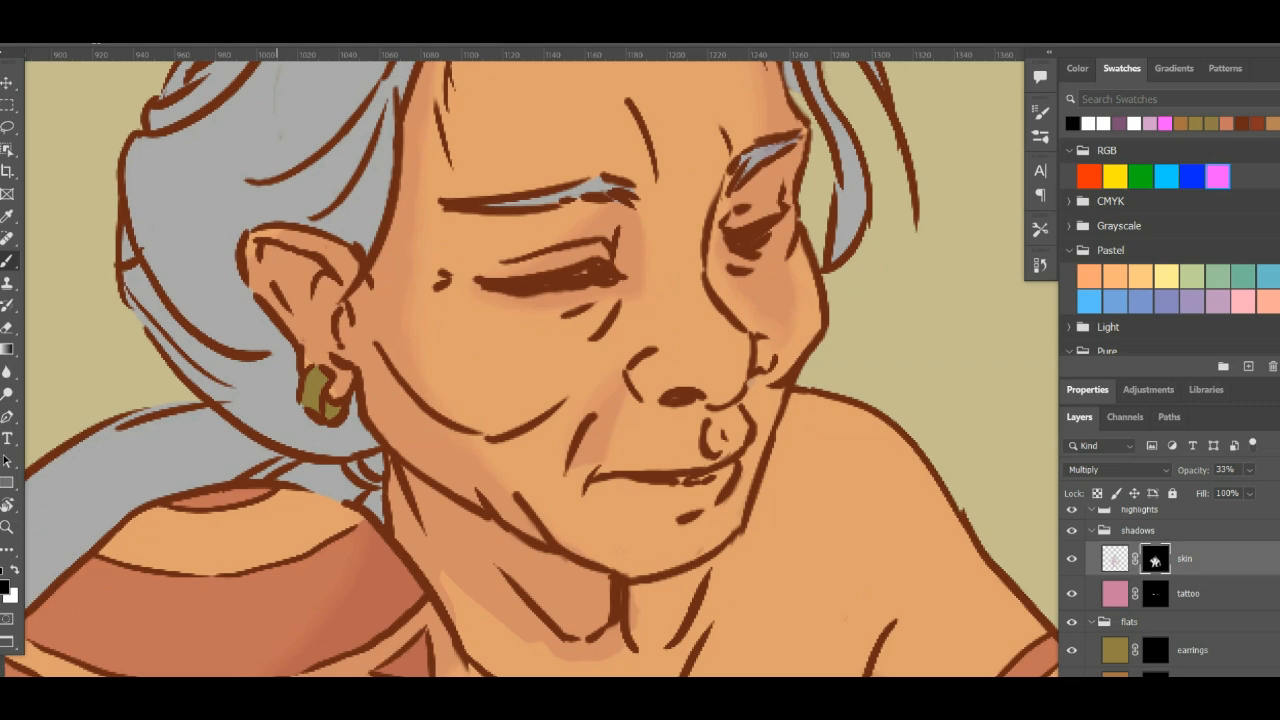
- Soften the shadow edges on the neck and along the outstretched arm, from the armbands down to the wrist
{"action": "left_click_drag", "start_coordinate": [688, 395], "coordinate": [737, 294]}
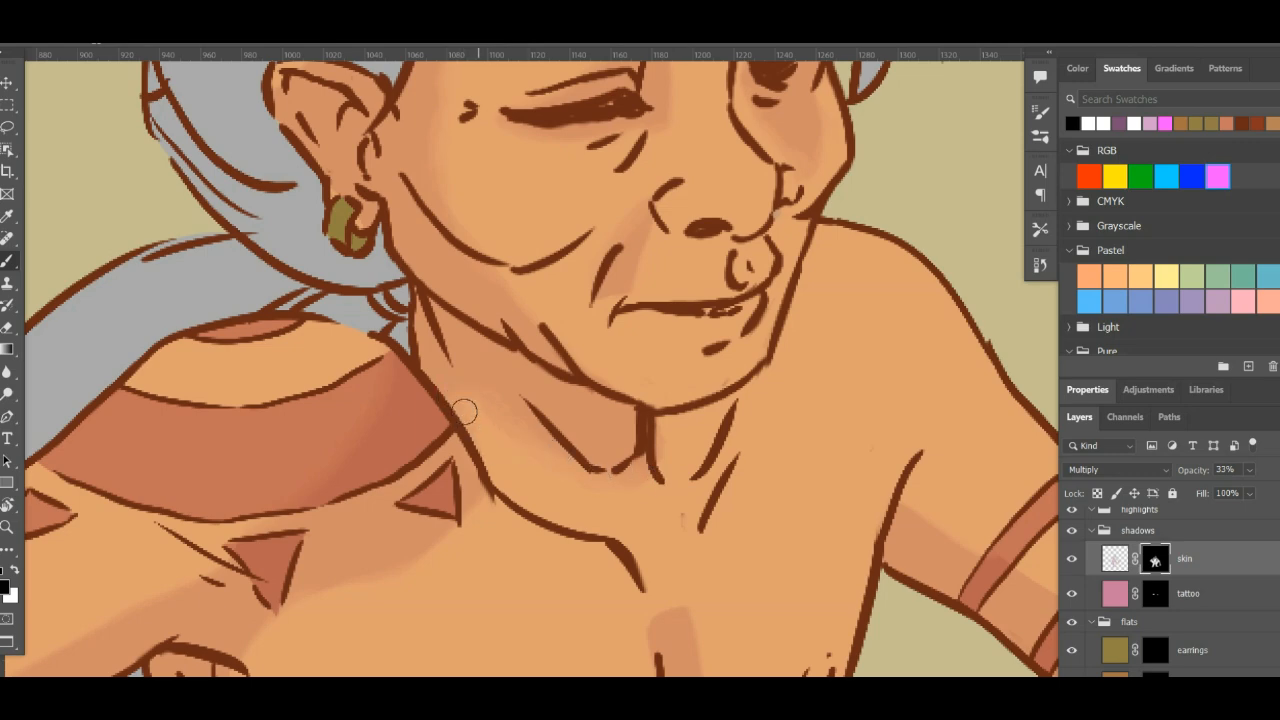
{"action": "left_click_drag", "start_coordinate": [695, 487], "coordinate": [417, 280]}
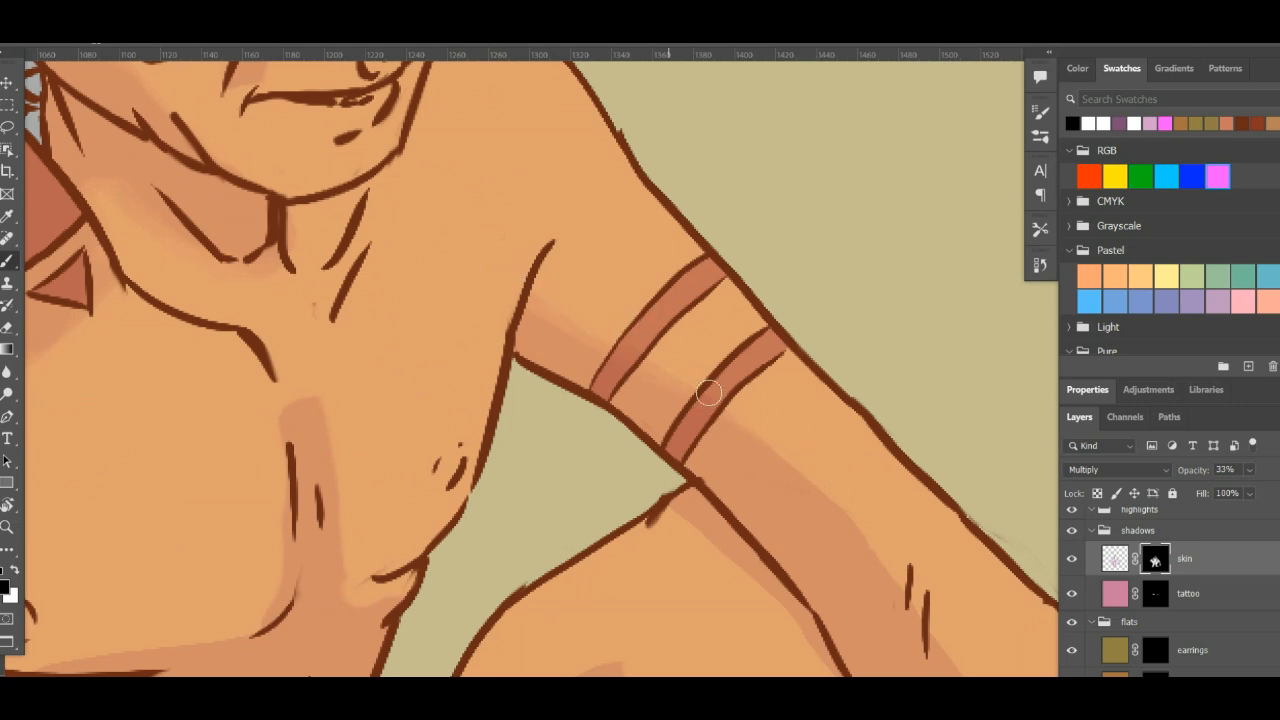
{"action": "left_click_drag", "start_coordinate": [851, 444], "coordinate": [621, 334]}
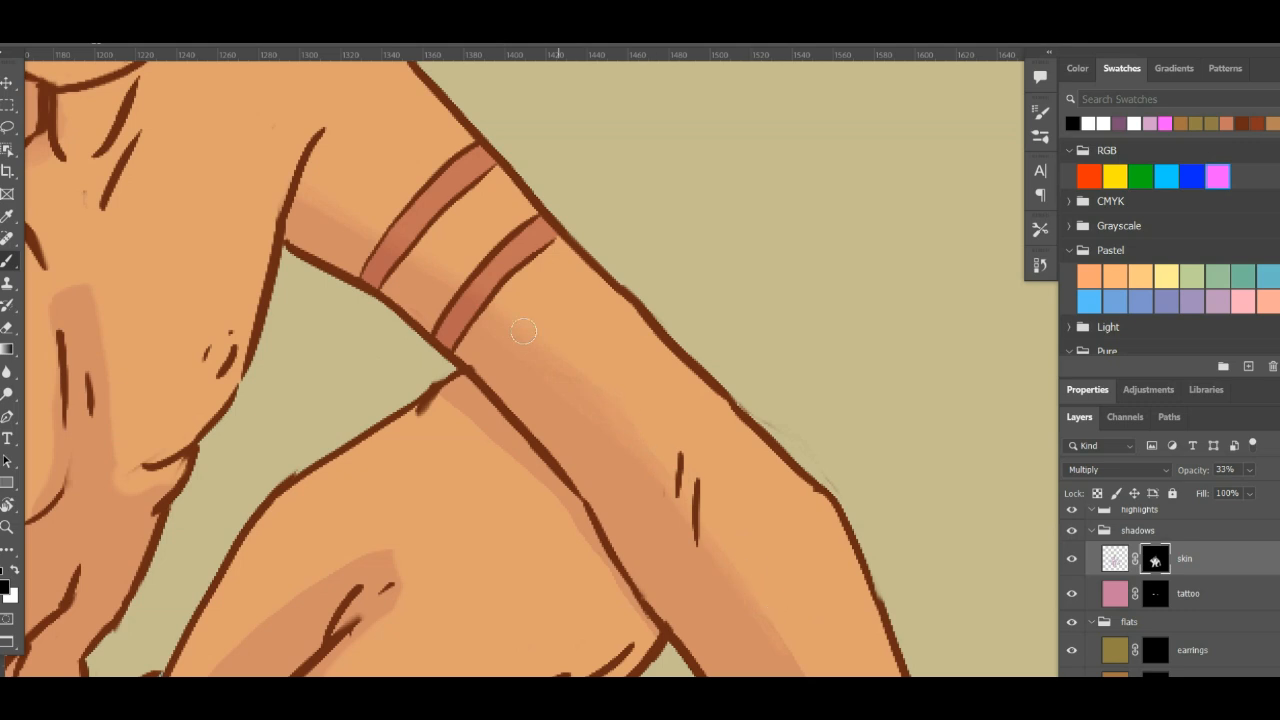
{"action": "mouse_move", "coordinate": [891, 457]}
{"action": "left_mouse_down"}
{"action": "mouse_move", "coordinate": [869, 600]}
{"action": "mouse_move", "coordinate": [694, 323]}
{"action": "mouse_move", "coordinate": [679, 262]}
{"action": "mouse_move", "coordinate": [646, 297]}
{"action": "left_mouse_up"}
{"action": "key", "text": "b"}
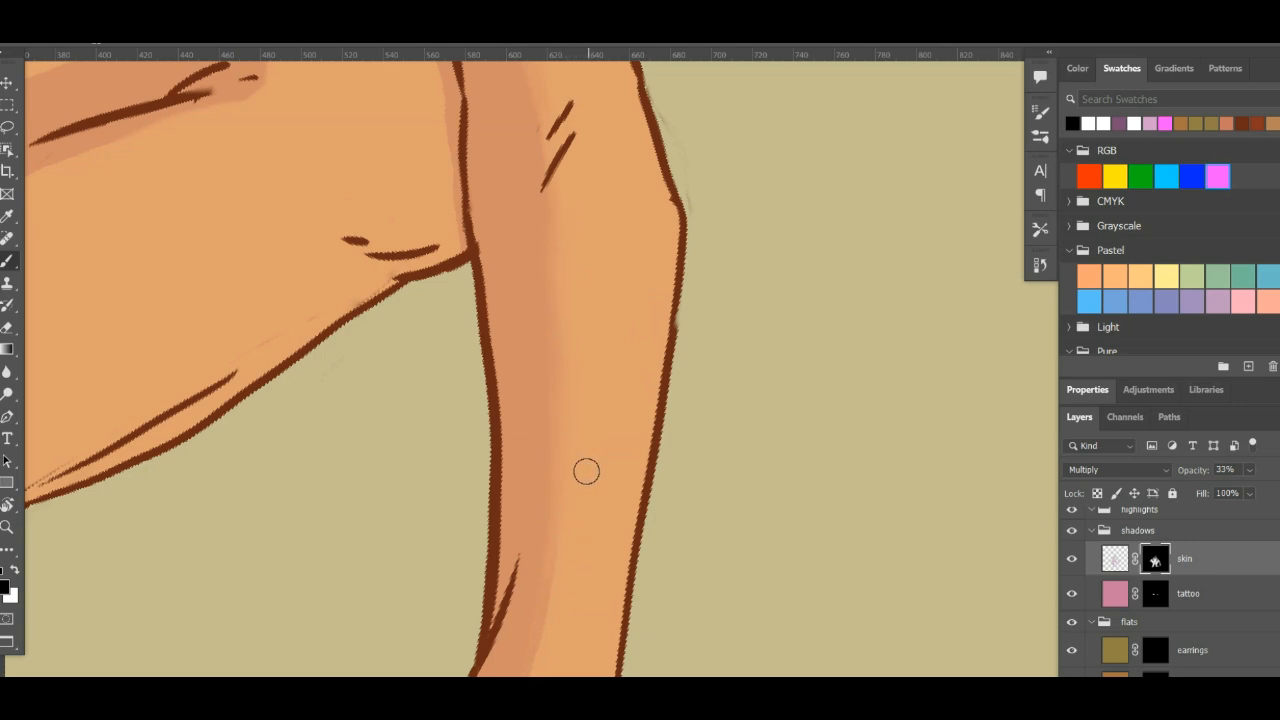
{"action": "scroll", "coordinate": [683, 263], "scroll_direction": "down", "scroll_amount": 5}
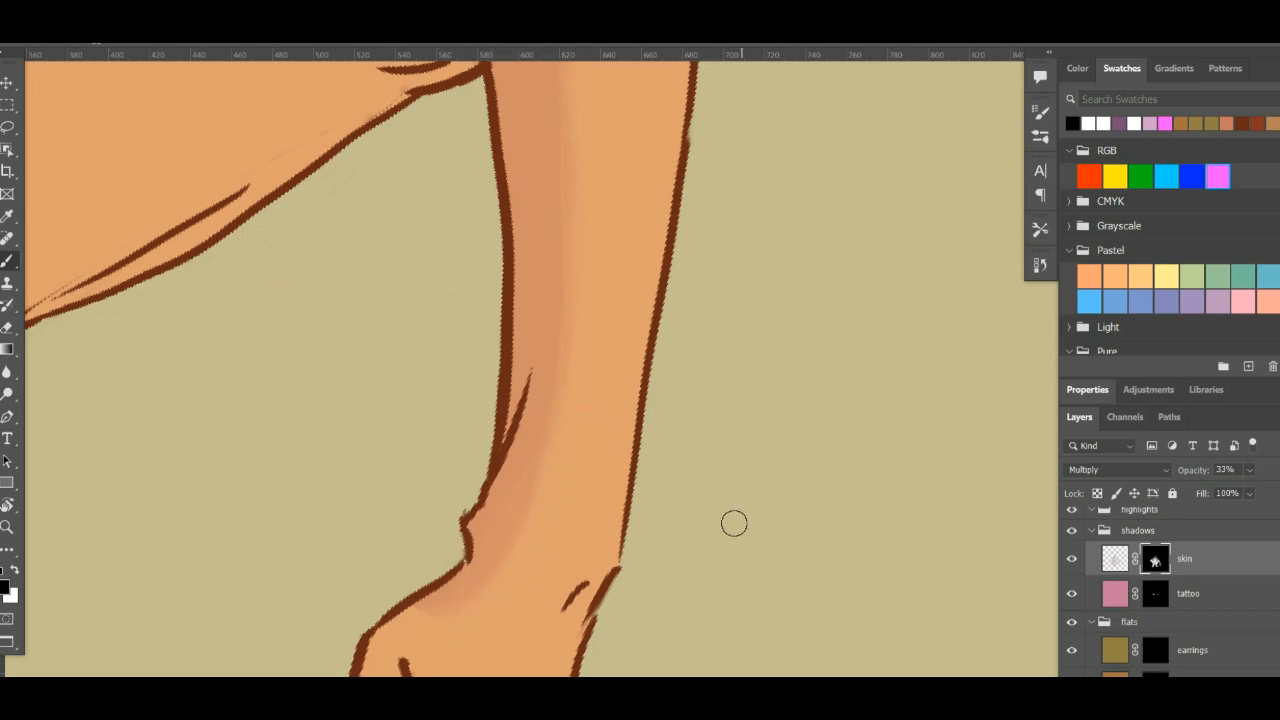
- Rotate the canvas back upright and examine the softened shading on the head and torso
{"action": "key", "text": "r"}
{"action": "left_click_drag", "start_coordinate": [806, 529], "coordinate": [771, 303]}
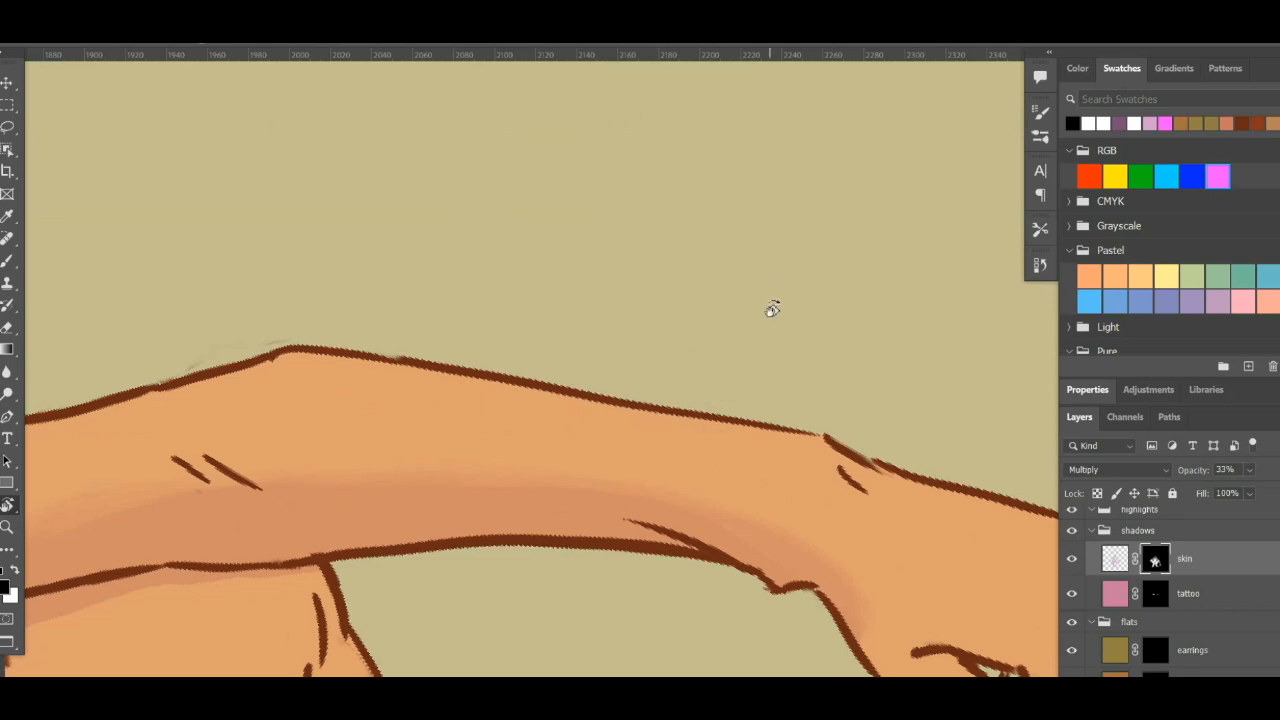
{"action": "scroll", "coordinate": [729, 311], "scroll_direction": "down", "scroll_amount": 5}
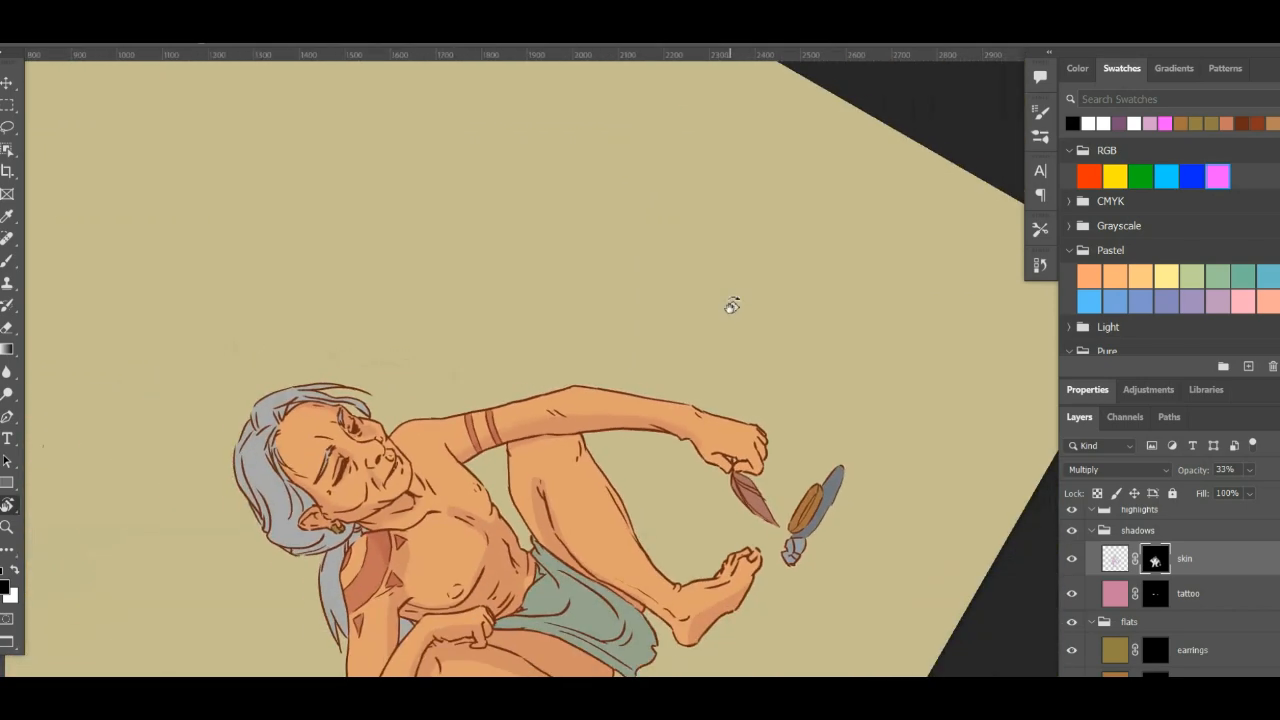
{"action": "left_click_drag", "start_coordinate": [764, 384], "coordinate": [764, 509]}
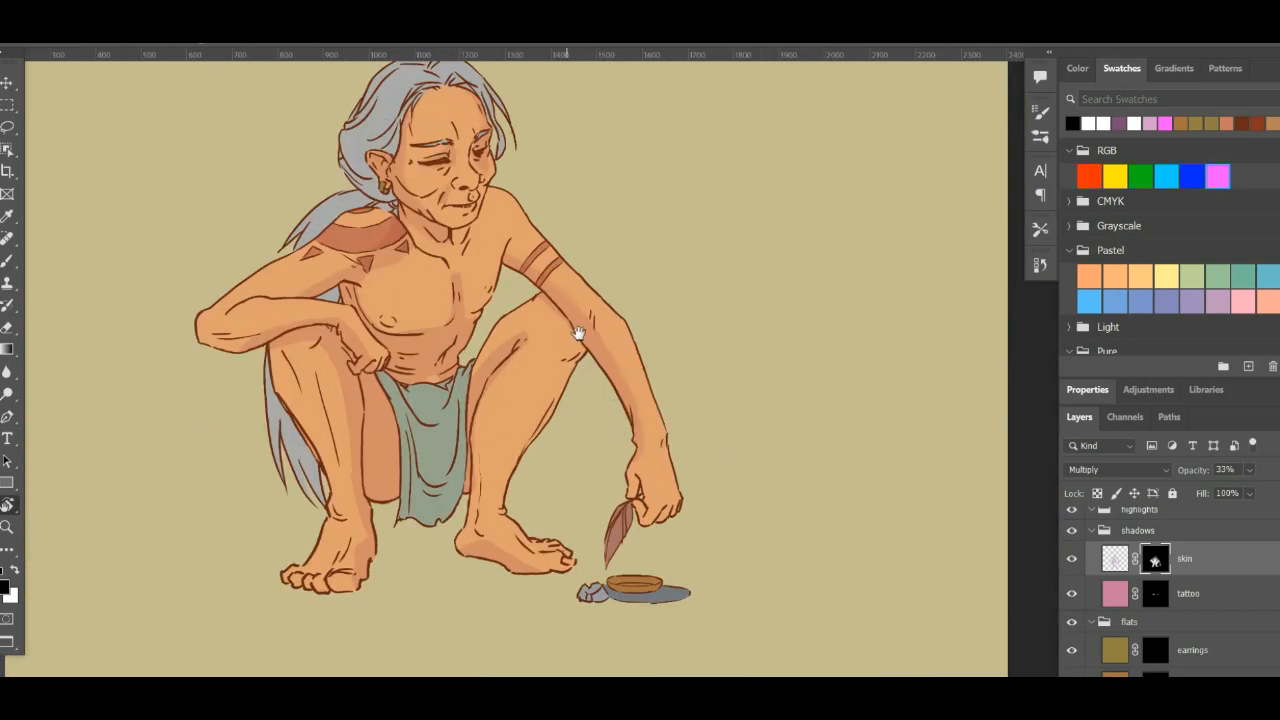
{"action": "left_click_drag", "start_coordinate": [579, 333], "coordinate": [663, 440]}
{"action": "key", "text": "z"}
{"action": "left_click_drag", "start_coordinate": [605, 305], "coordinate": [626, 394]}
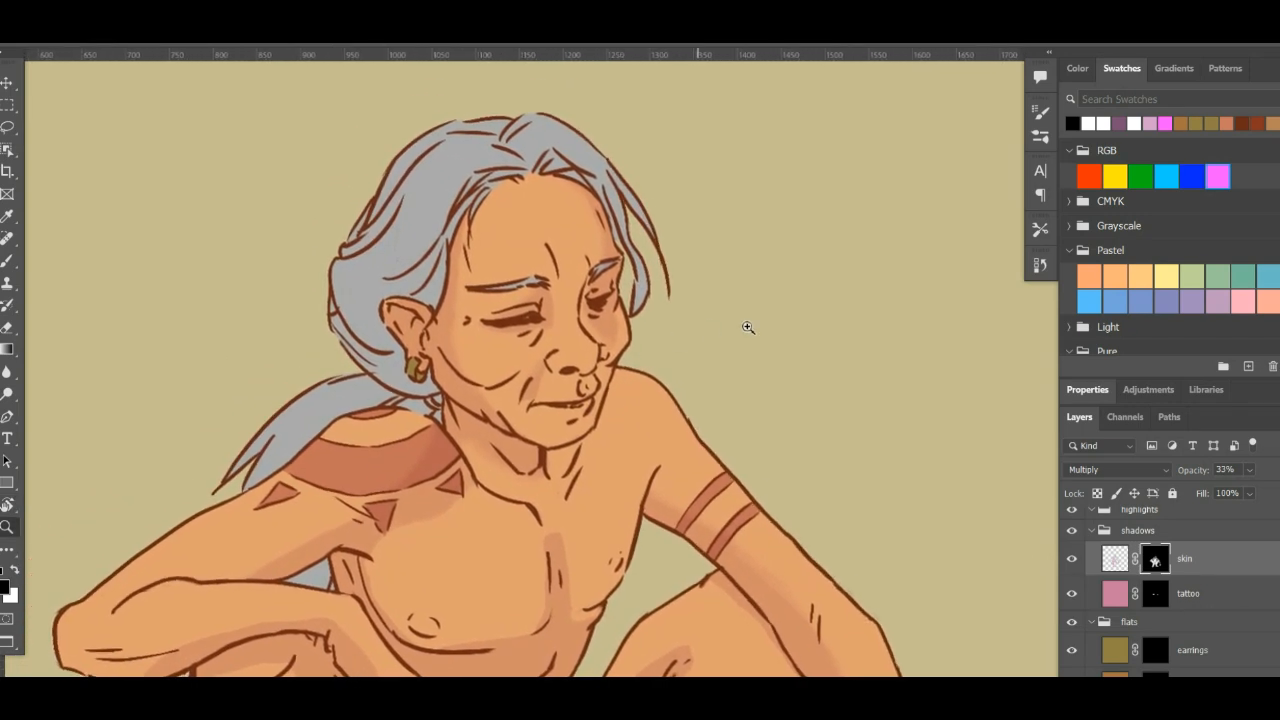
{"action": "left_click_drag", "start_coordinate": [513, 498], "coordinate": [539, 457]}
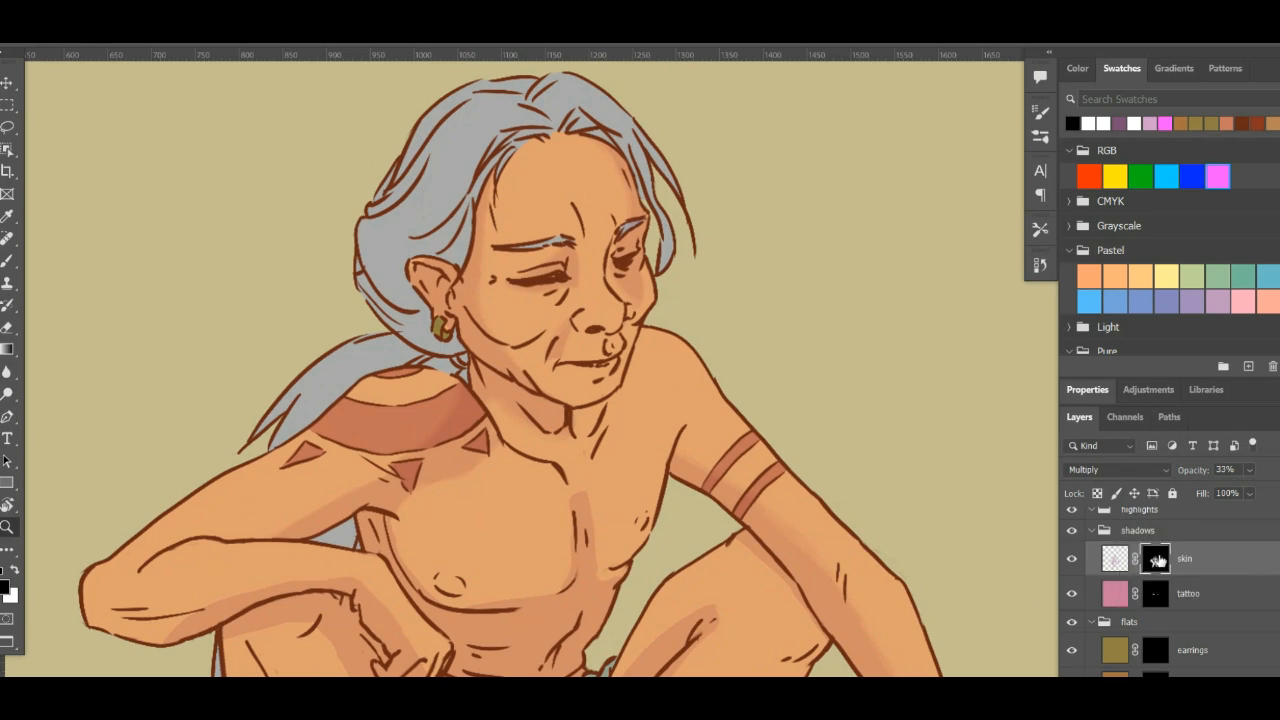
- Disable the skin shadow layer's mask and enable it again to compare the shading with and without it
{"action": "right_click", "coordinate": [1157, 562]}
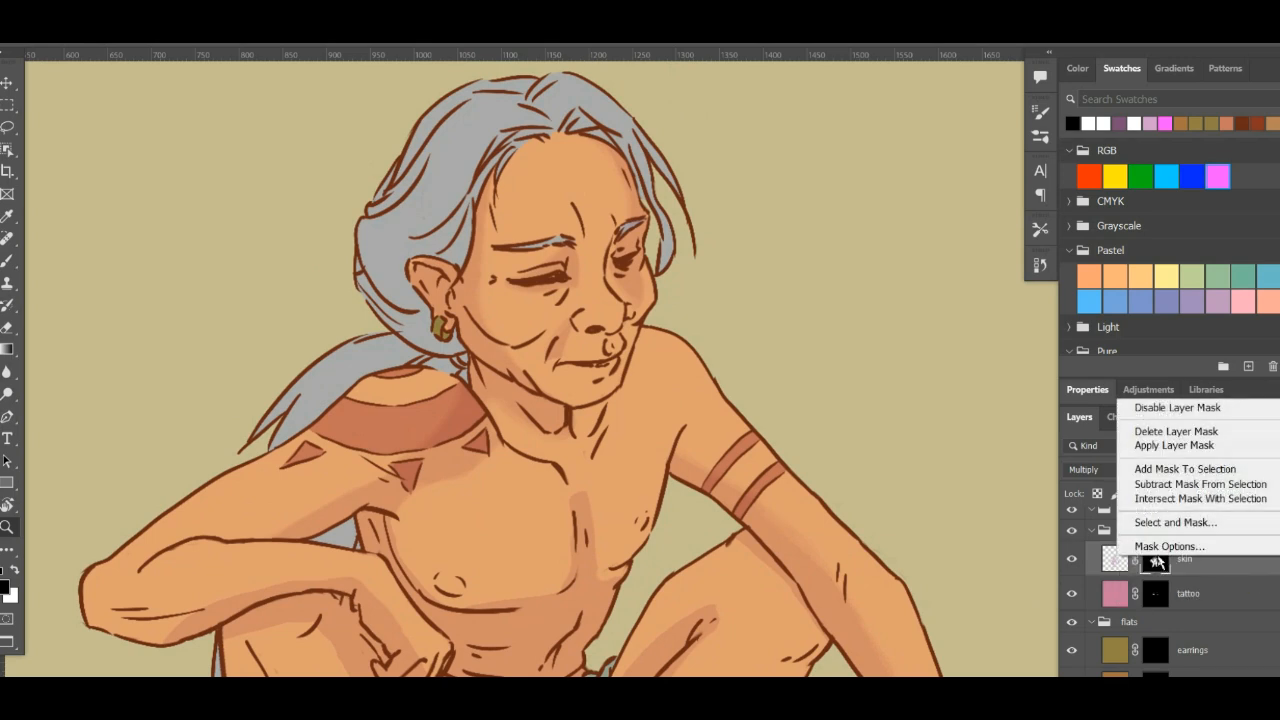
{"action": "left_click", "coordinate": [1168, 409]}
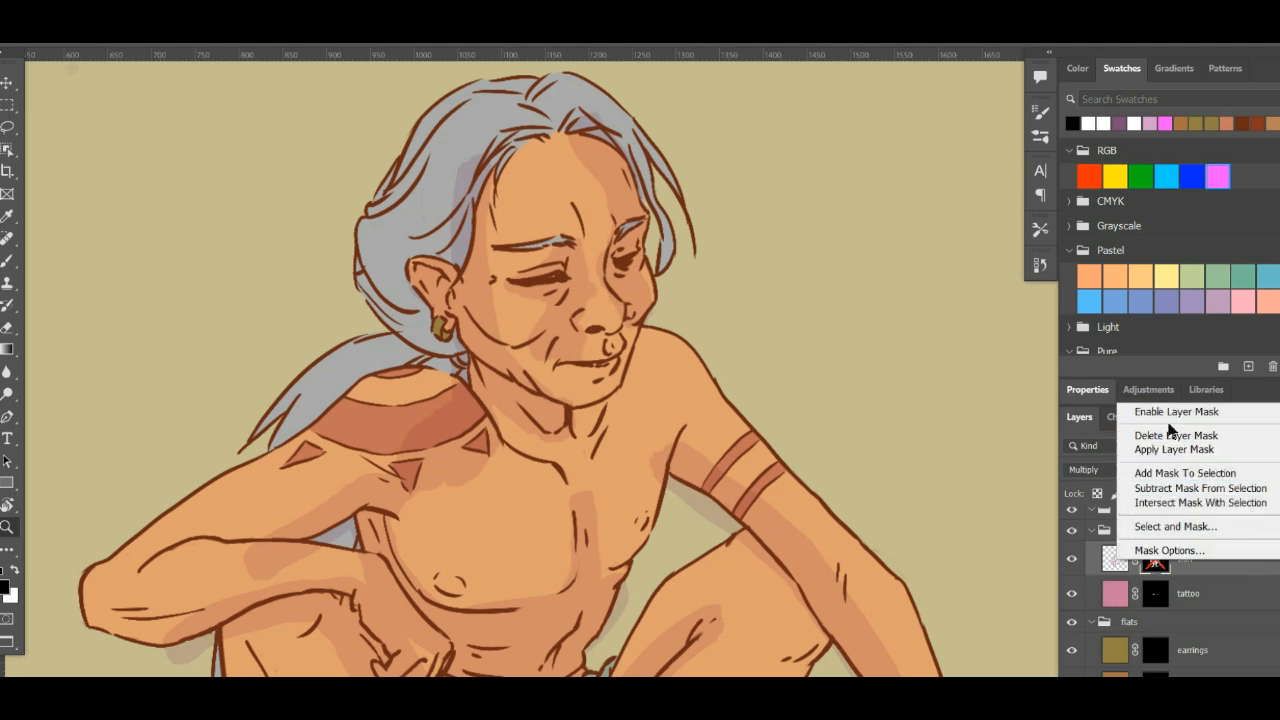
{"action": "left_click", "coordinate": [1173, 416]}
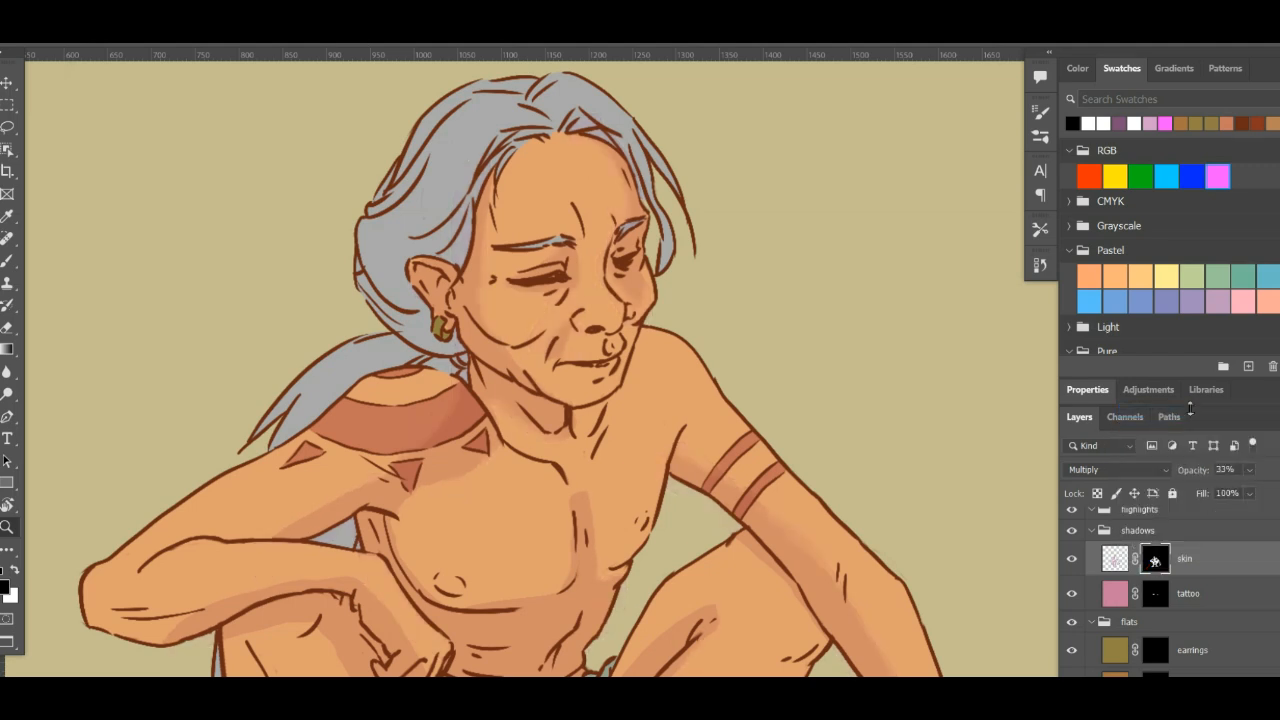
- Return to the Brush and soften the shadow edges on the torso and the knee behind the outstretched arm
{"action": "scroll", "coordinate": [594, 416], "scroll_direction": "down", "scroll_amount": 3}
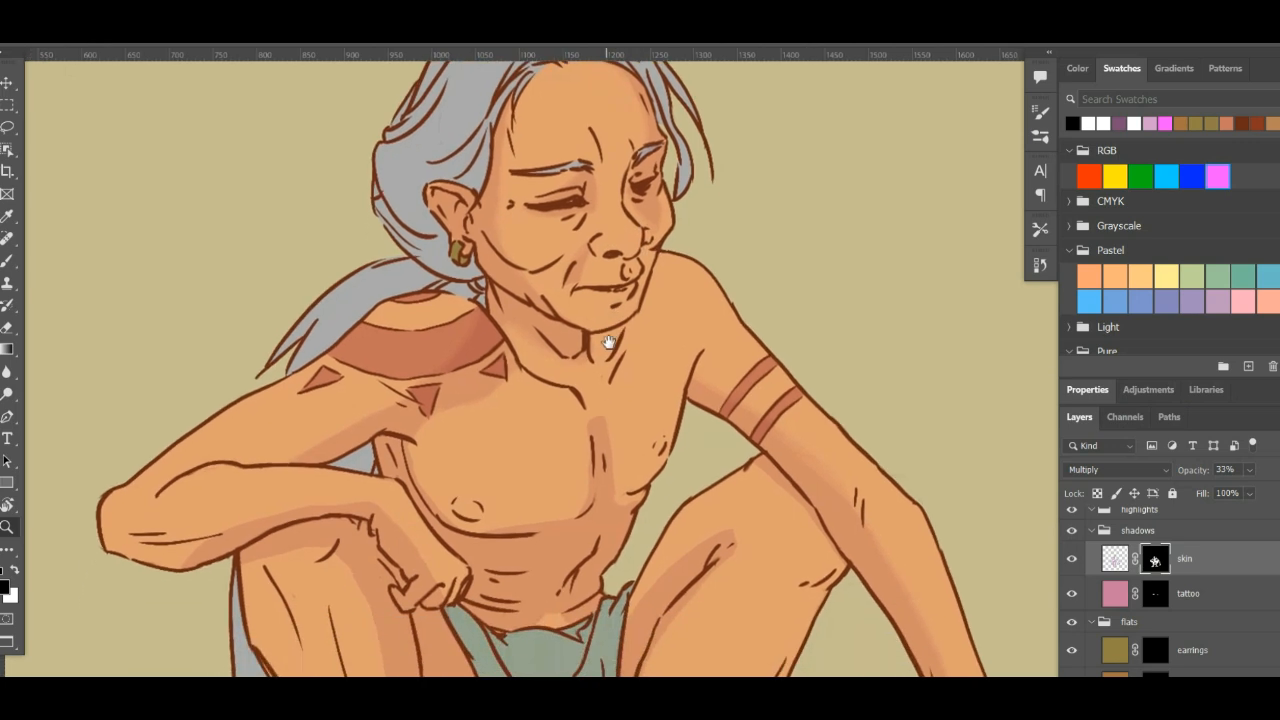
{"action": "key", "text": "b"}
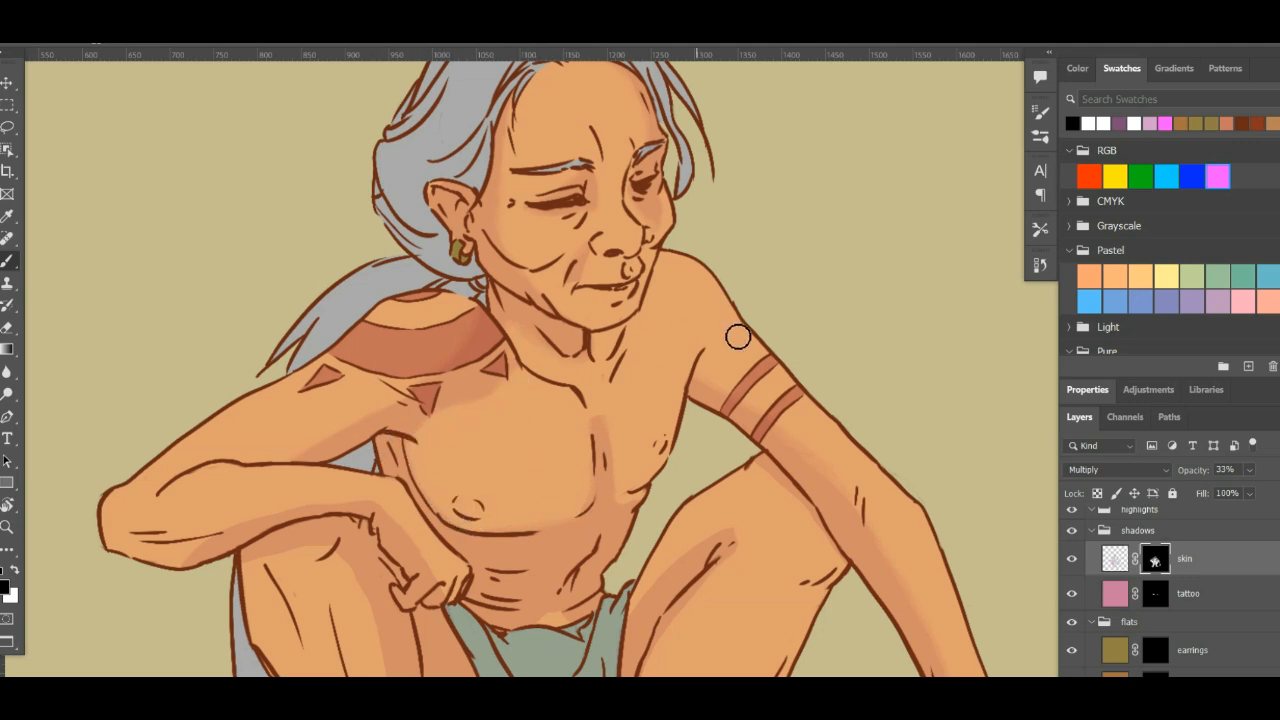
{"action": "mouse_move", "coordinate": [648, 415]}
{"action": "left_mouse_down"}
{"action": "mouse_move", "coordinate": [630, 401]}
{"action": "mouse_move", "coordinate": [606, 314]}
{"action": "left_mouse_up"}
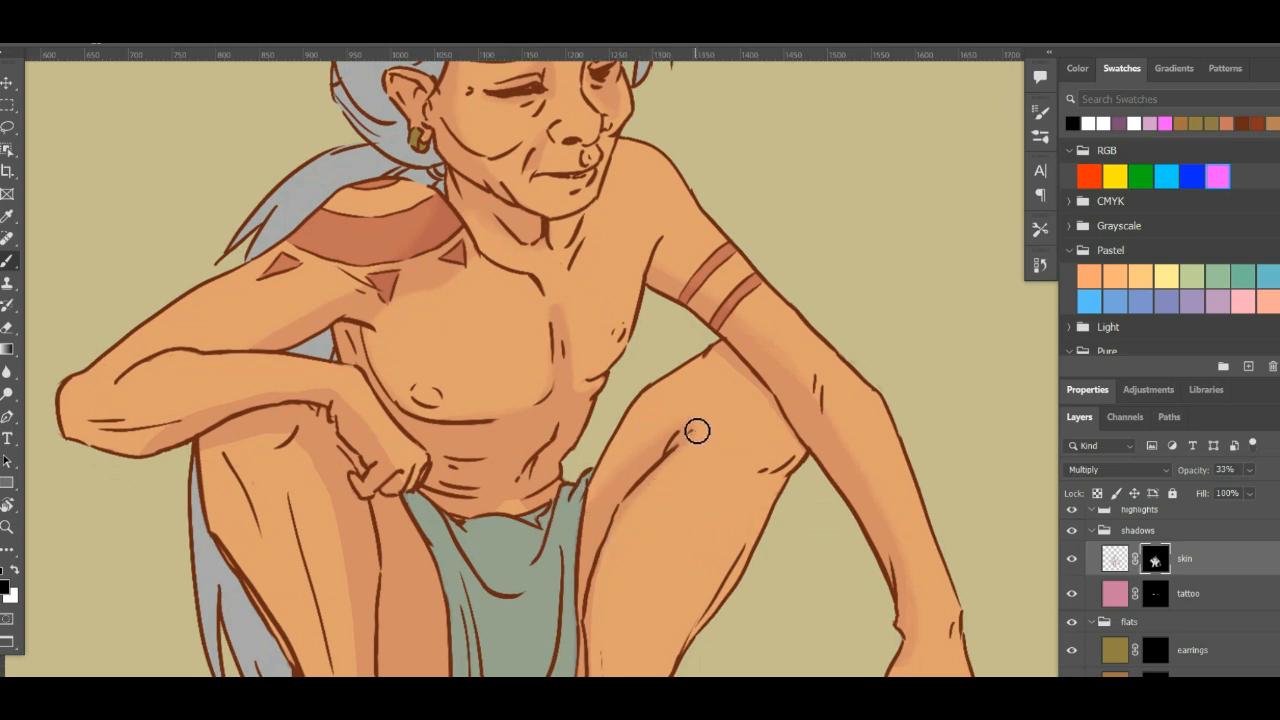
- Soften the shadow edges down both lower legs, ankles and feet with black on the skin shadow mask
{"action": "scroll", "coordinate": [295, 327], "scroll_direction": "down", "scroll_amount": 3}
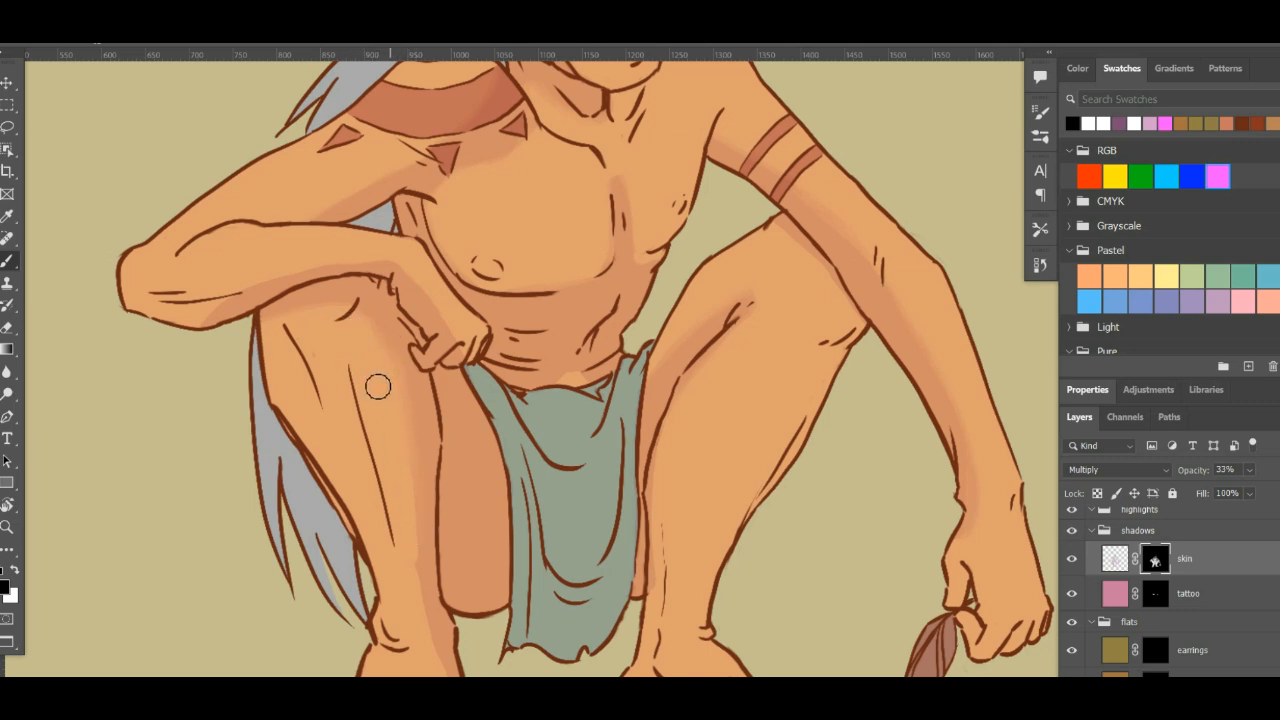
{"action": "scroll", "coordinate": [390, 410], "scroll_direction": "down", "scroll_amount": 3}
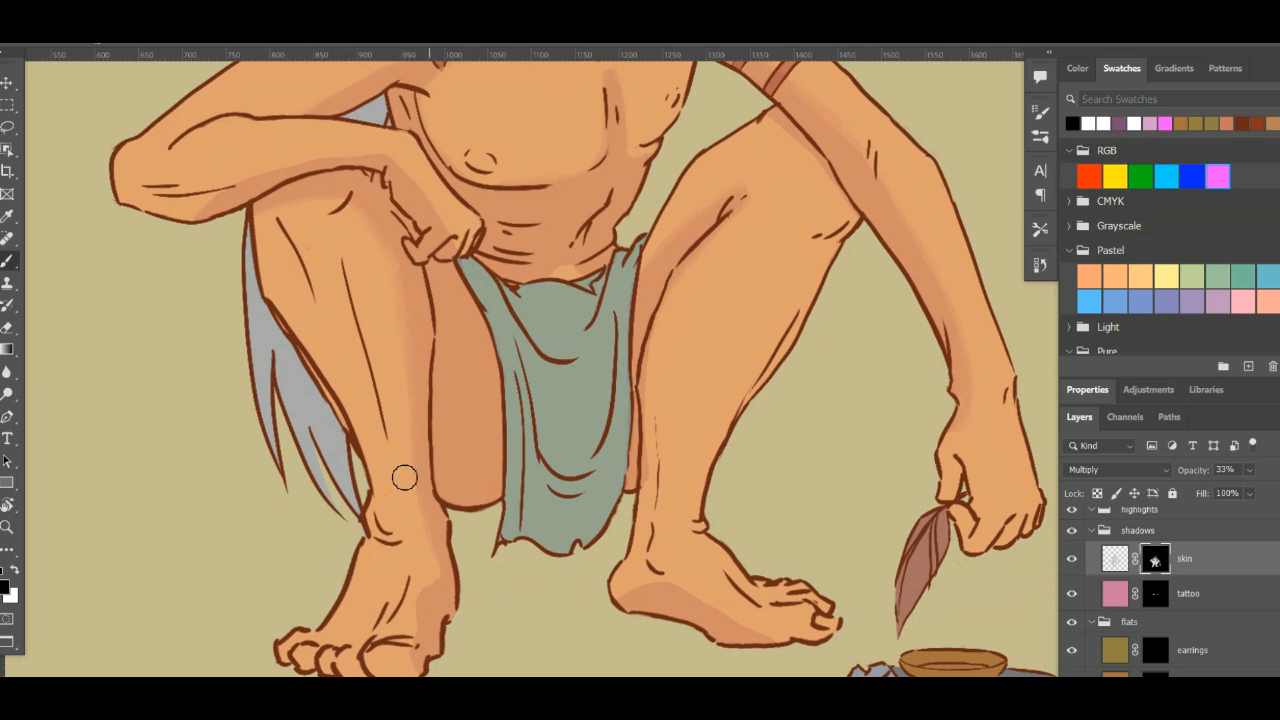
{"action": "left_click_drag", "start_coordinate": [416, 581], "coordinate": [424, 515]}
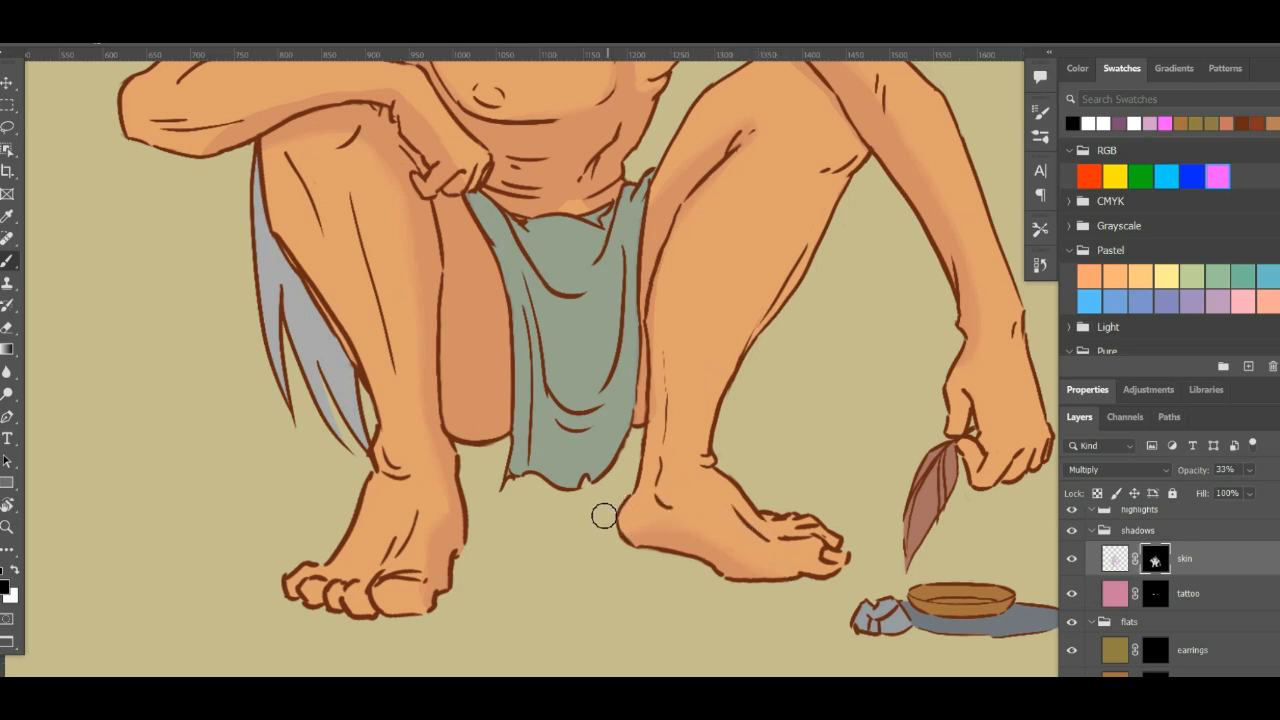
- Examine the softened skin shadows on the resting arm, head and torso, and across the whole figure
{"action": "left_click_drag", "start_coordinate": [608, 391], "coordinate": [726, 528]}
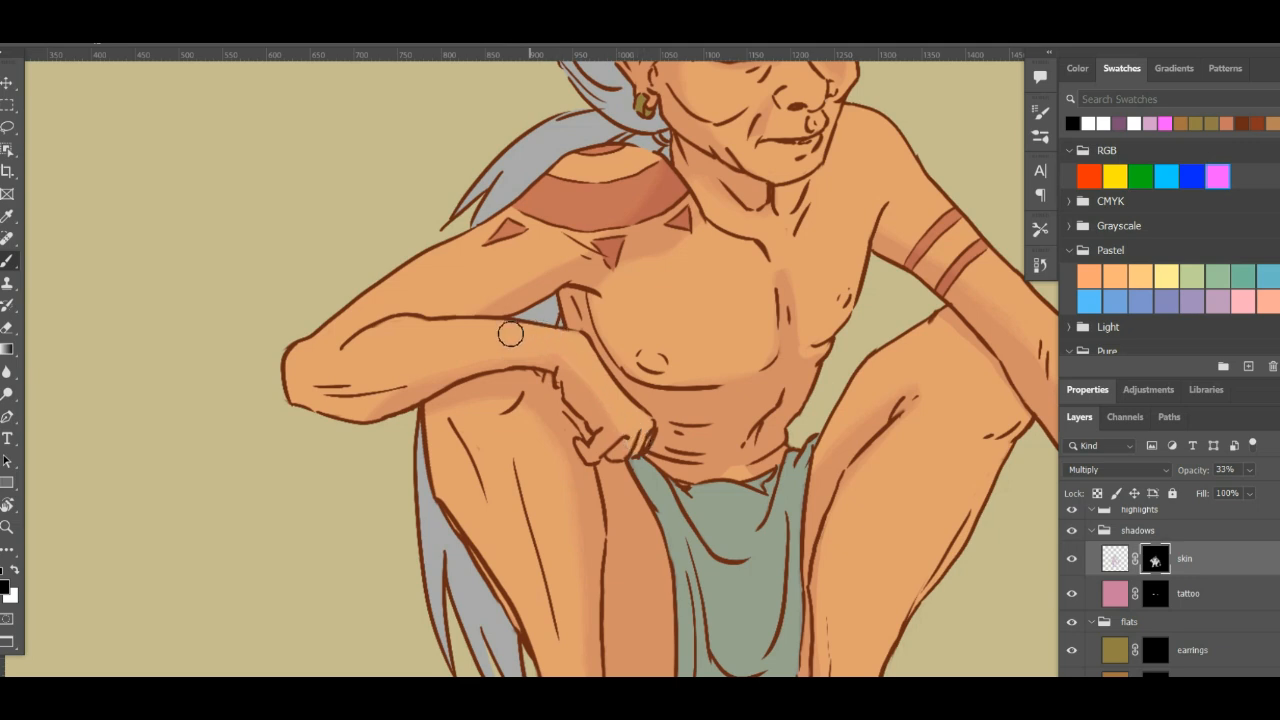
{"action": "left_click_drag", "start_coordinate": [509, 334], "coordinate": [363, 530]}
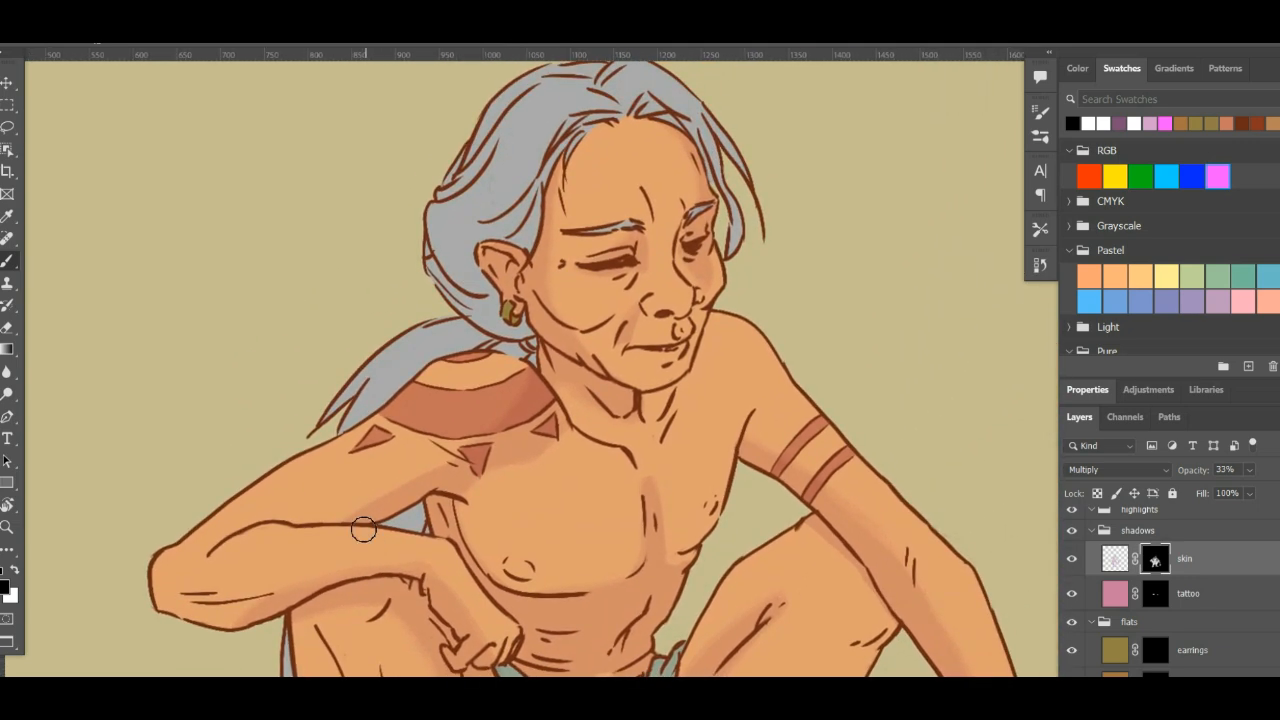
{"action": "left_click_drag", "start_coordinate": [539, 459], "coordinate": [480, 266]}
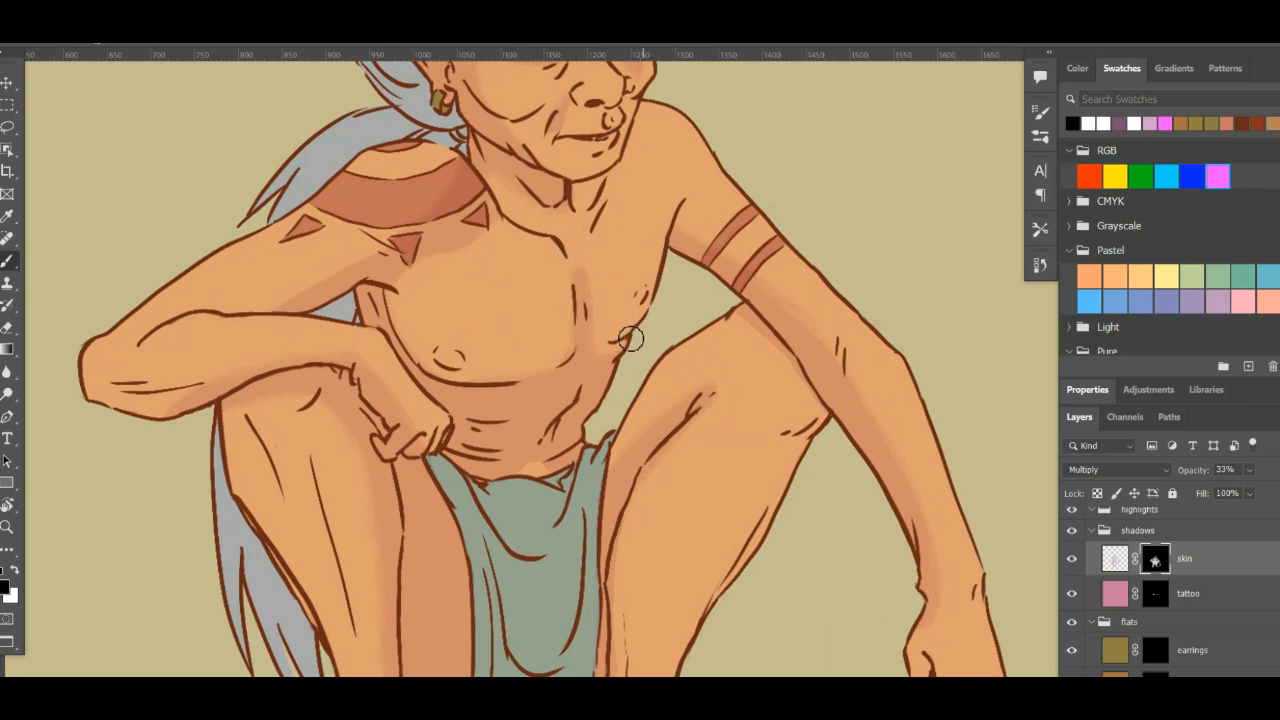
{"action": "left_click_drag", "start_coordinate": [706, 251], "coordinate": [704, 282]}
{"action": "key", "text": "ctrl+minus"}
{"action": "key", "text": "ctrl+minus"}
{"action": "key", "text": "ctrl+minus"}
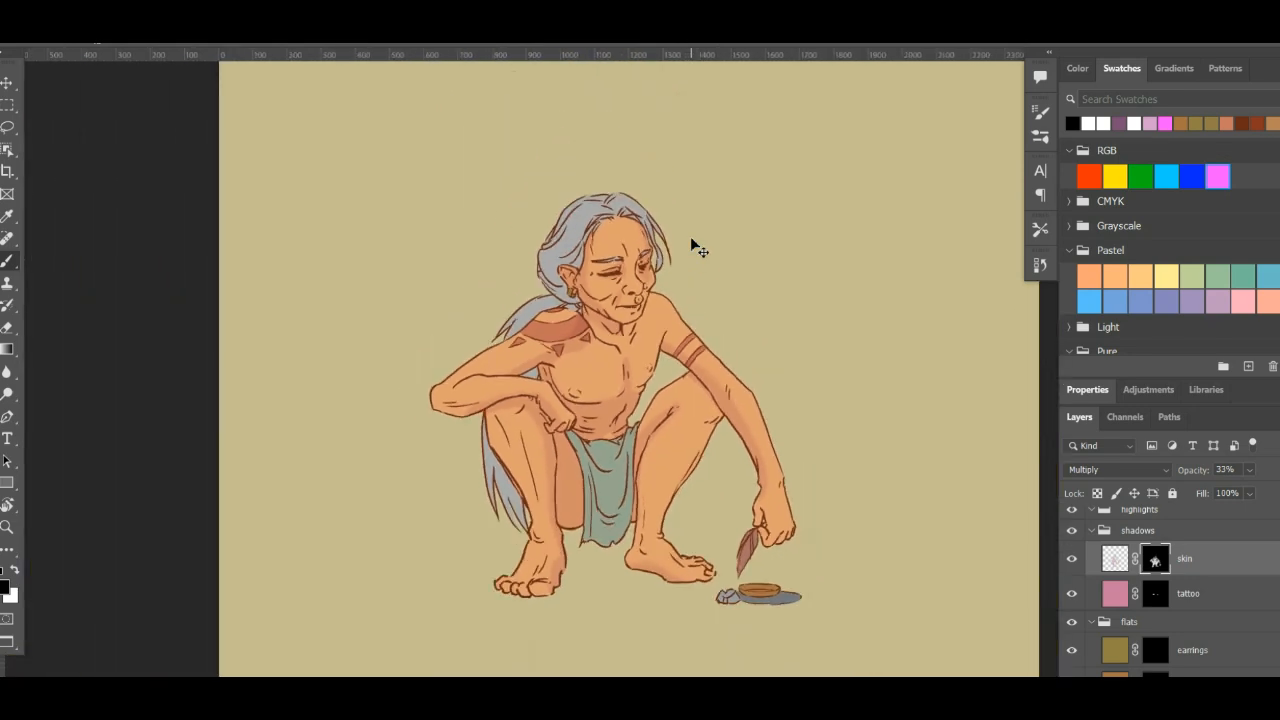
{"action": "key", "text": "ctrl+plus"}
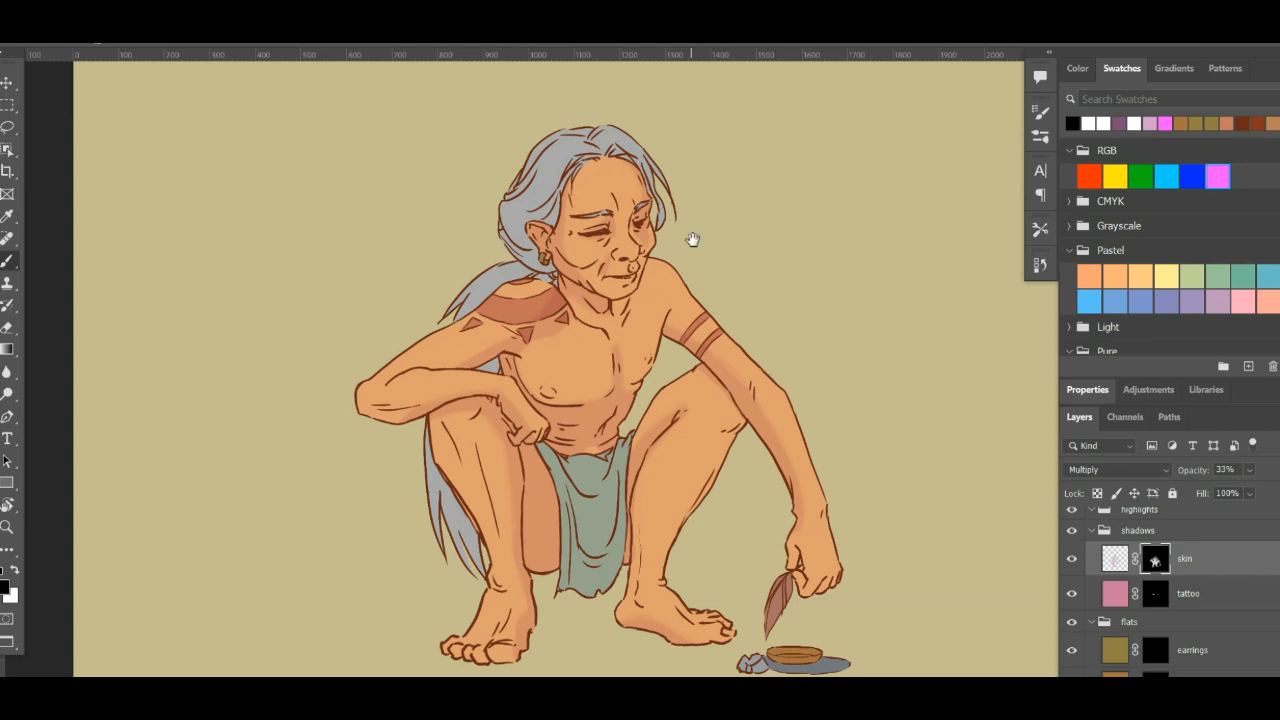
- Examine the skin shadows on the torso, legs, feet and hand up close and across the whole figure
{"action": "left_click_drag", "start_coordinate": [634, 316], "coordinate": [680, 296]}
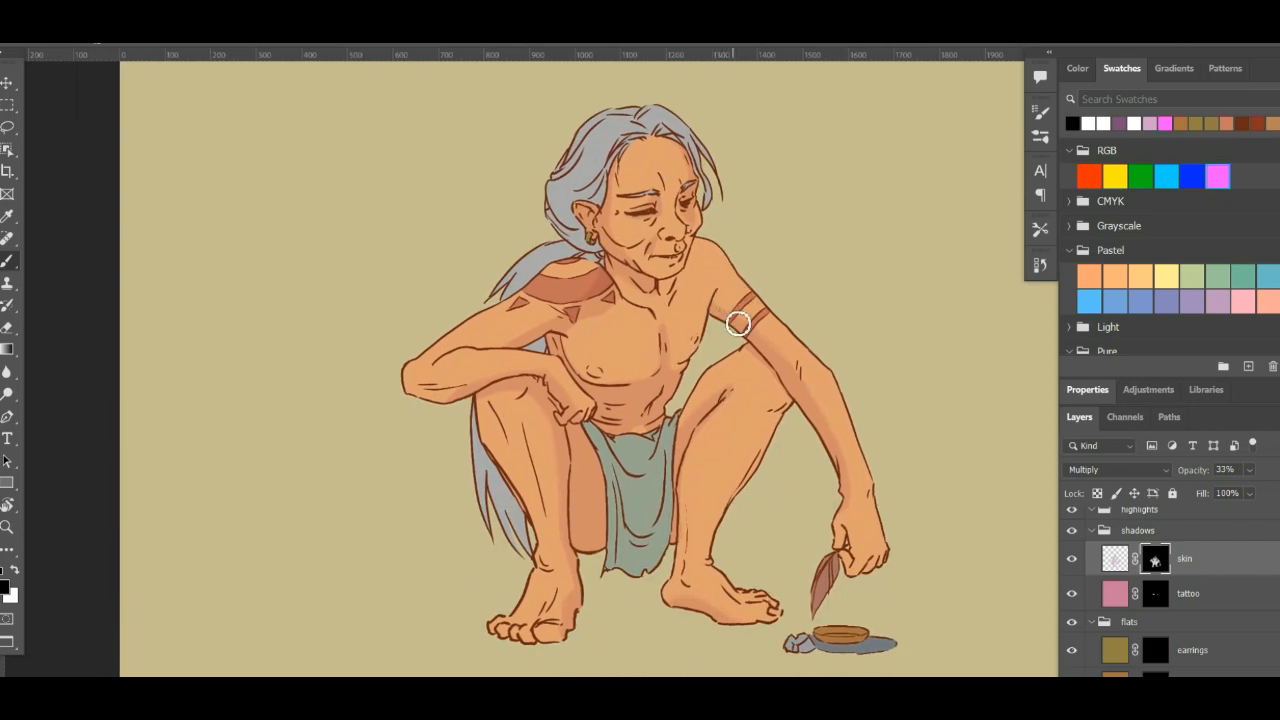
{"action": "key", "text": "ctrl+plus"}
{"action": "key", "text": "ctrl+plus"}
{"action": "key", "text": "ctrl+plus"}
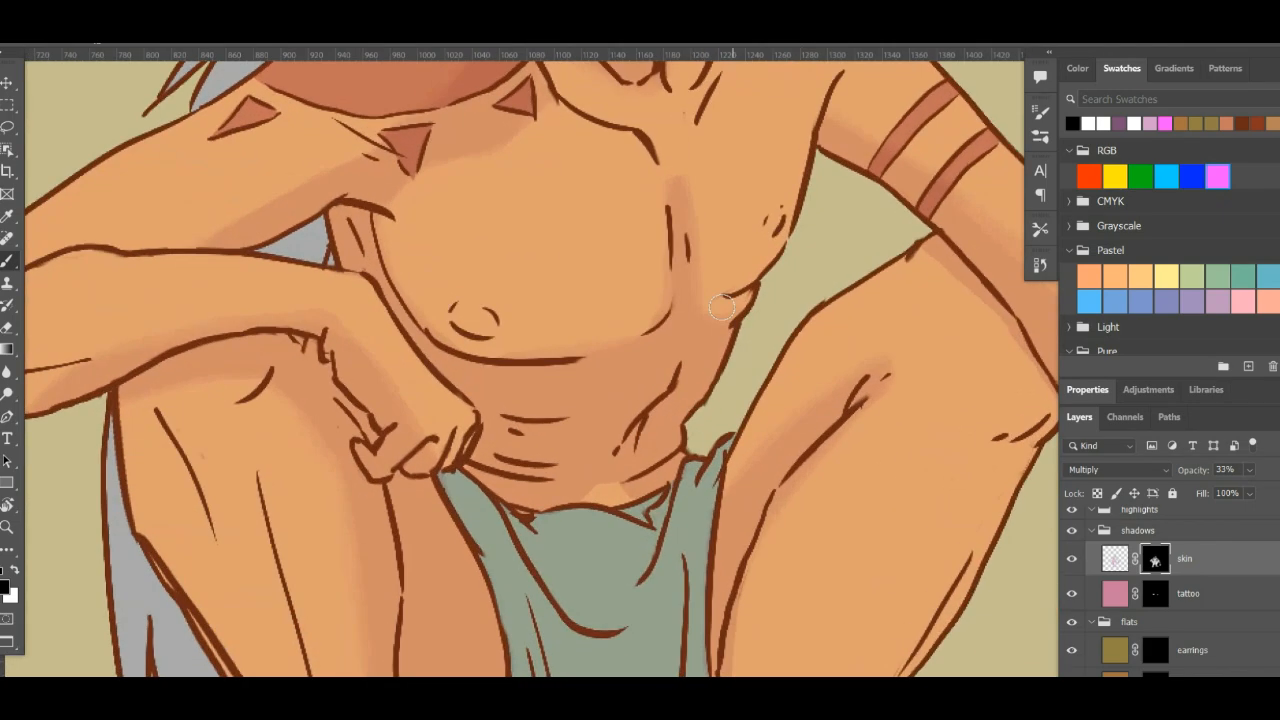
{"action": "mouse_move", "coordinate": [734, 320]}
{"action": "left_mouse_down"}
{"action": "mouse_move", "coordinate": [551, 423]}
{"action": "mouse_move", "coordinate": [531, 400]}
{"action": "mouse_move", "coordinate": [460, 500]}
{"action": "mouse_move", "coordinate": [434, 507]}
{"action": "mouse_move", "coordinate": [586, 409]}
{"action": "mouse_move", "coordinate": [603, 417]}
{"action": "mouse_move", "coordinate": [586, 451]}
{"action": "mouse_move", "coordinate": [194, 437]}
{"action": "left_mouse_up"}
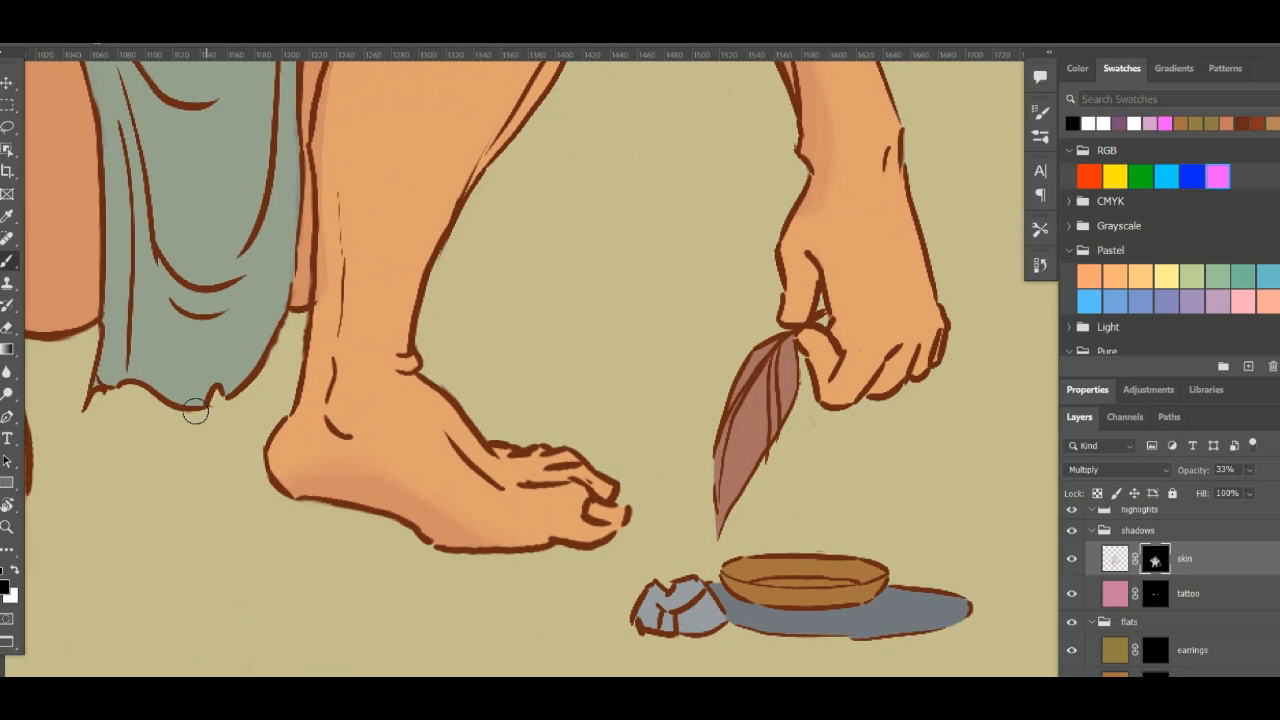
{"action": "key", "text": "ctrl+minus"}
{"action": "key", "text": "ctrl+minus"}
{"action": "key", "text": "ctrl+minus"}
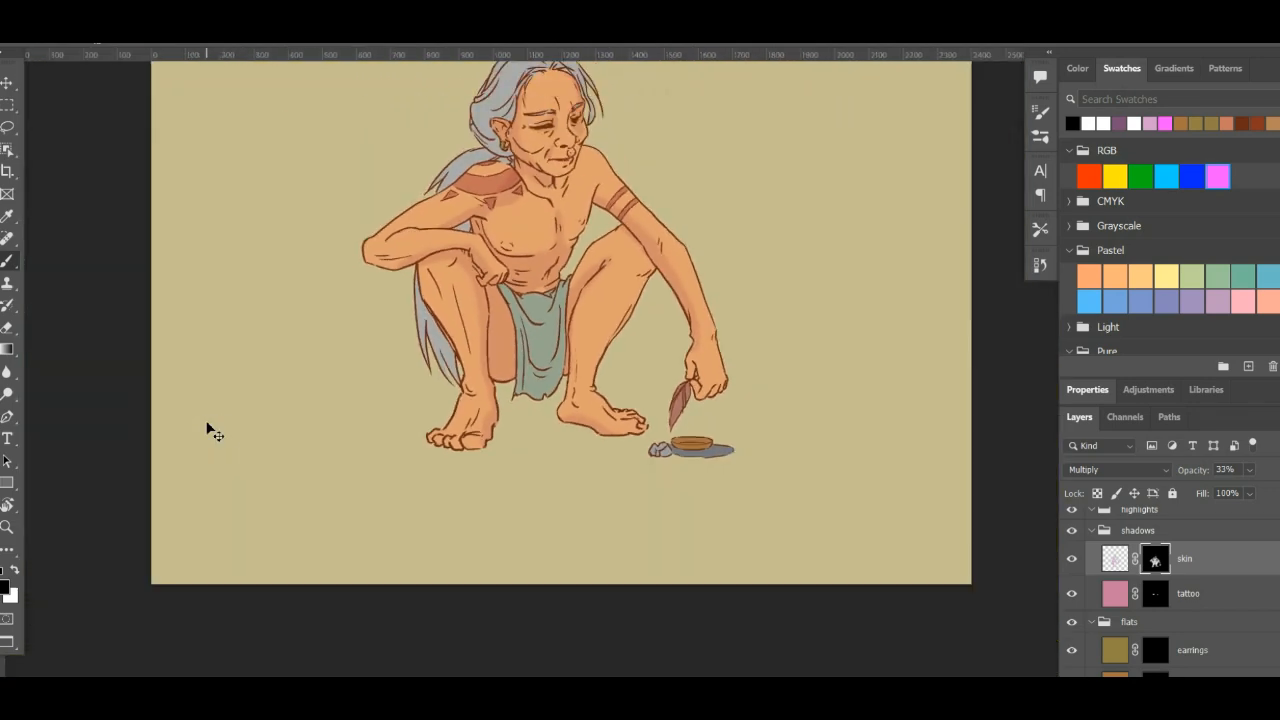
{"action": "left_click_drag", "start_coordinate": [654, 388], "coordinate": [663, 518]}
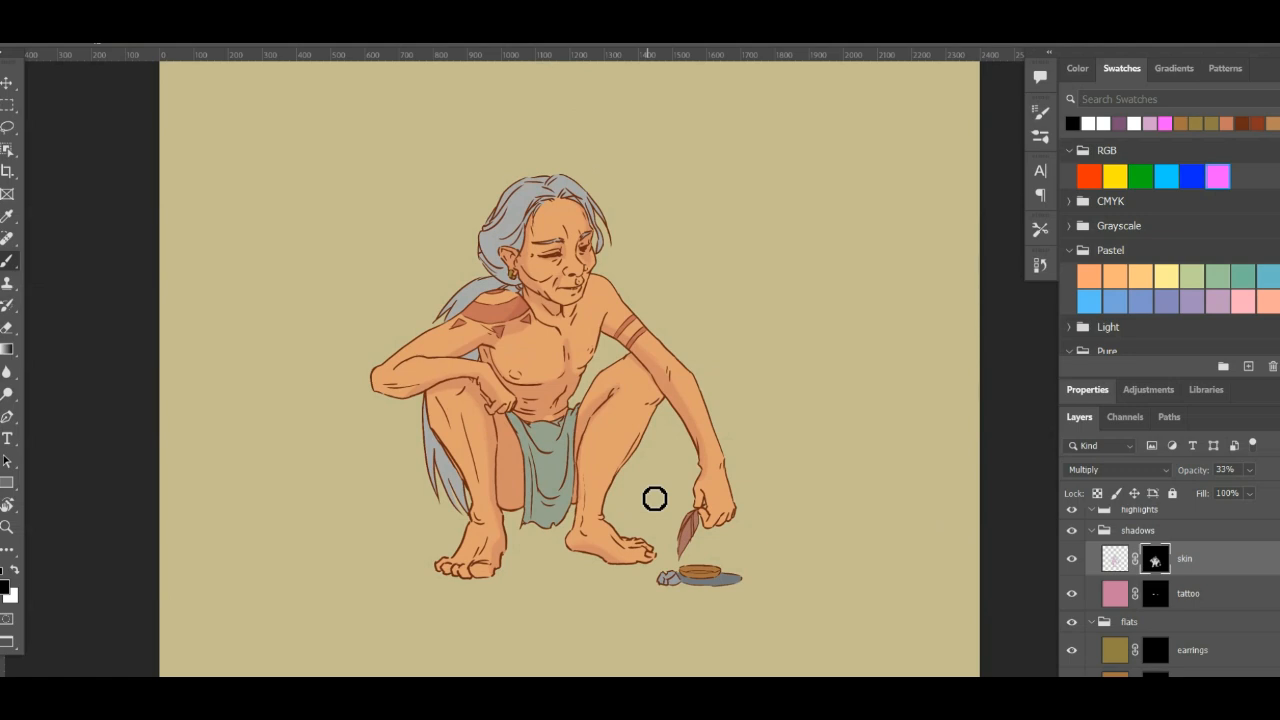
- Load the mask of the hair flat layer as a selection
{"action": "scroll", "coordinate": [1170, 590], "scroll_direction": "down", "scroll_amount": 10}
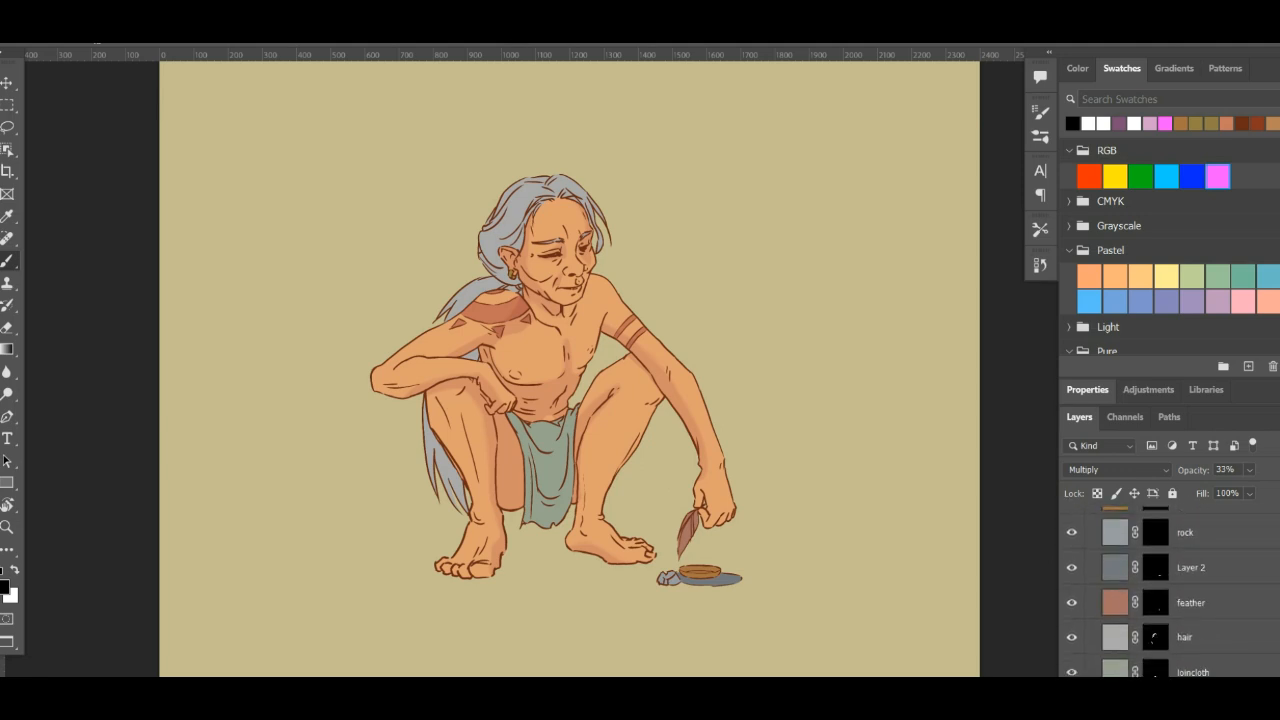
{"action": "scroll", "coordinate": [1152, 560], "scroll_direction": "up", "scroll_amount": 5}
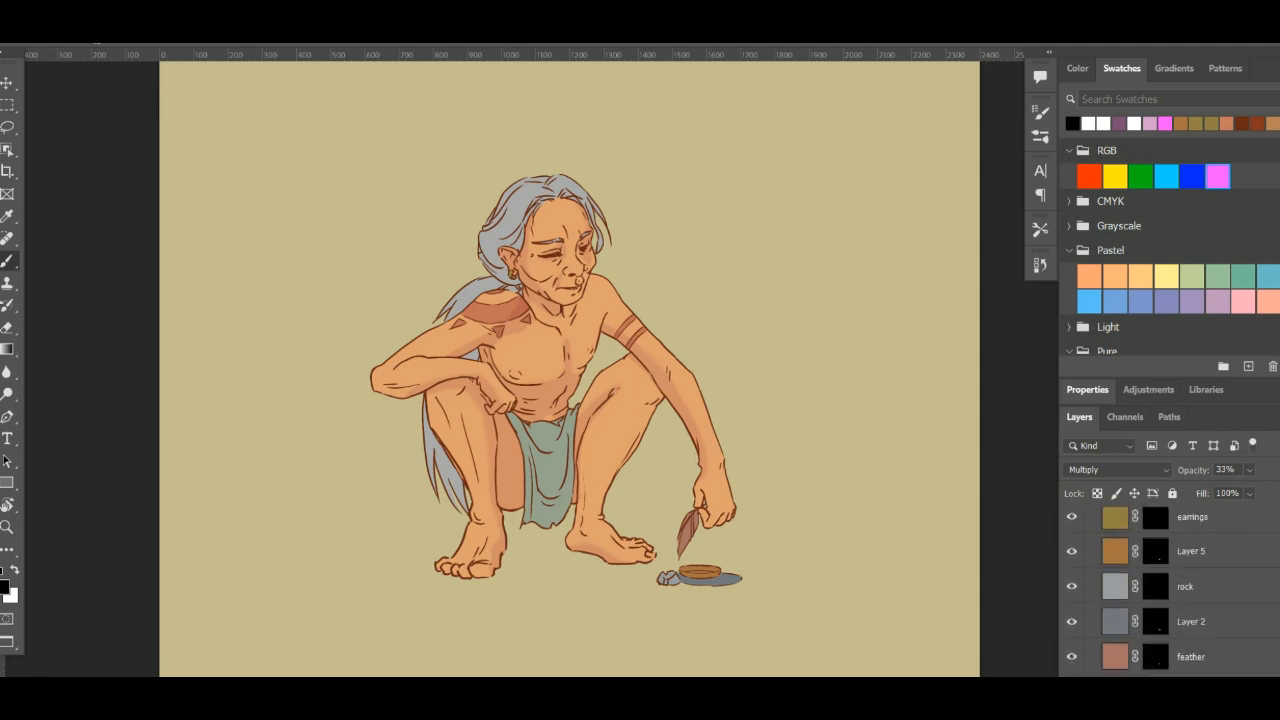
{"action": "scroll", "coordinate": [1152, 560], "scroll_direction": "down", "scroll_amount": 1}
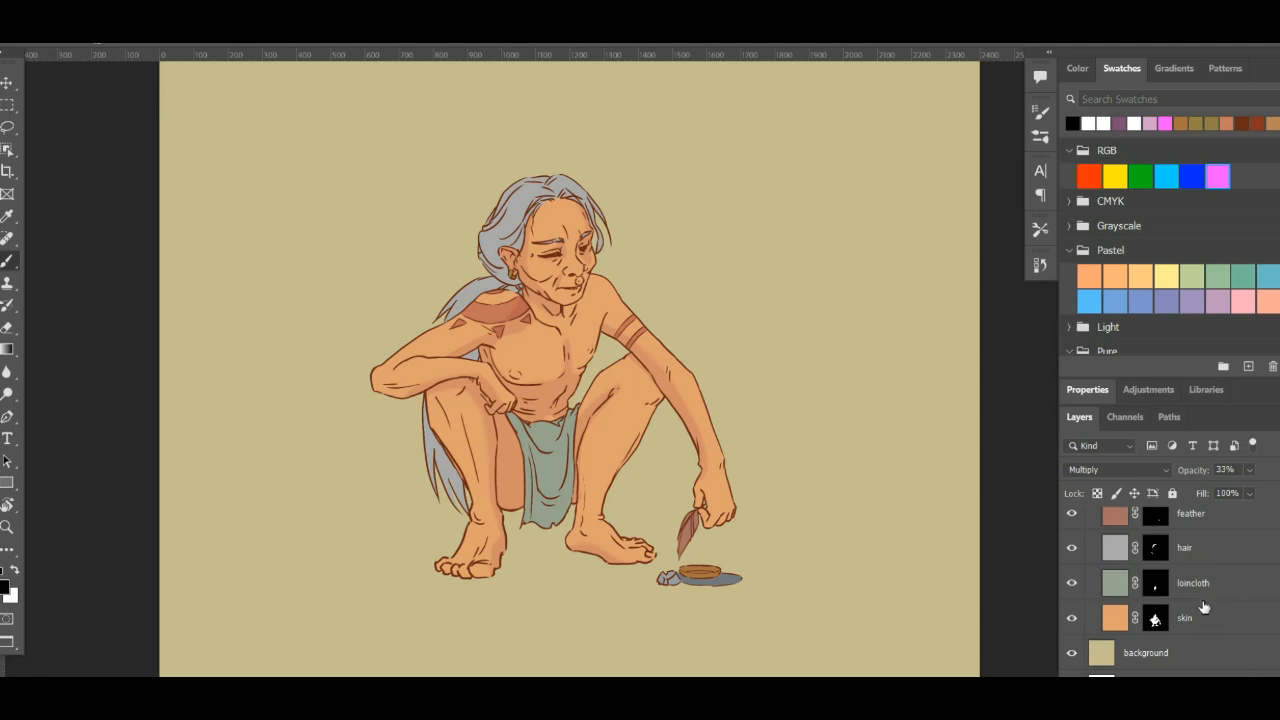
{"action": "left_click", "coordinate": [1163, 547], "text": "ctrl"}
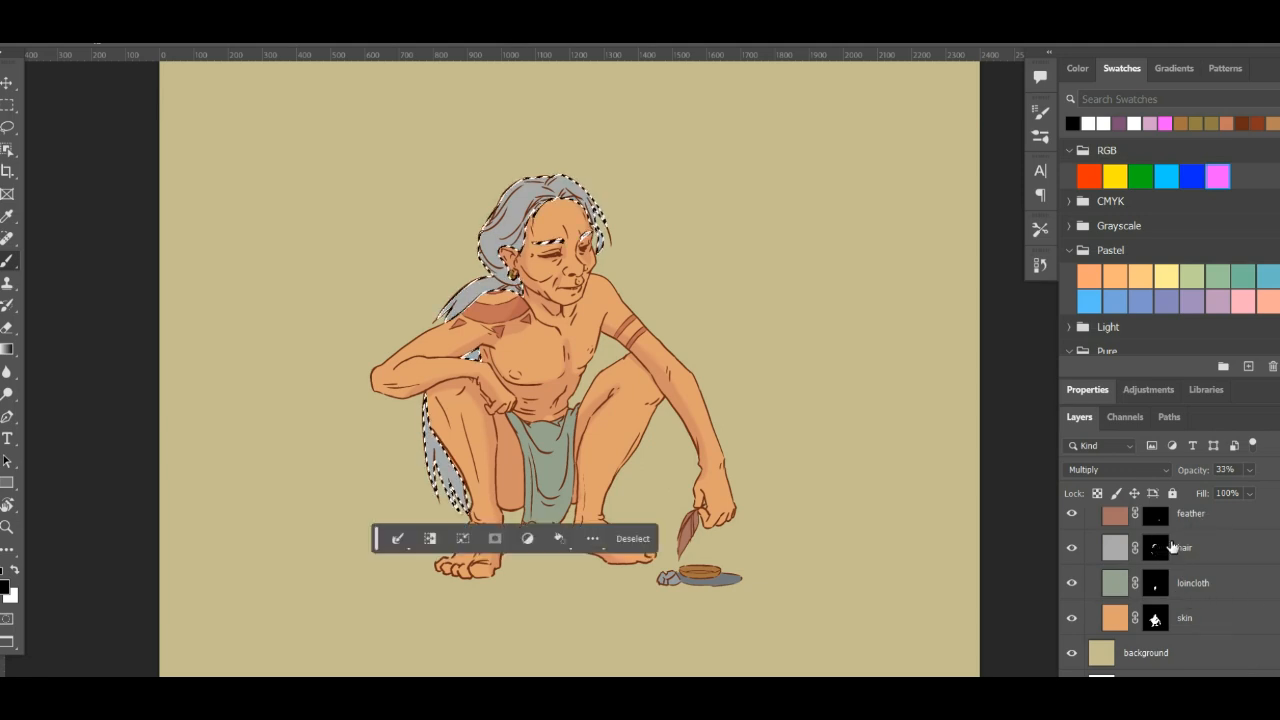
- Add a Multiply layer above the skin shadow layer, mask it with the hair selection and name it hair
{"action": "scroll", "coordinate": [1160, 560], "scroll_direction": "up", "scroll_amount": 10}
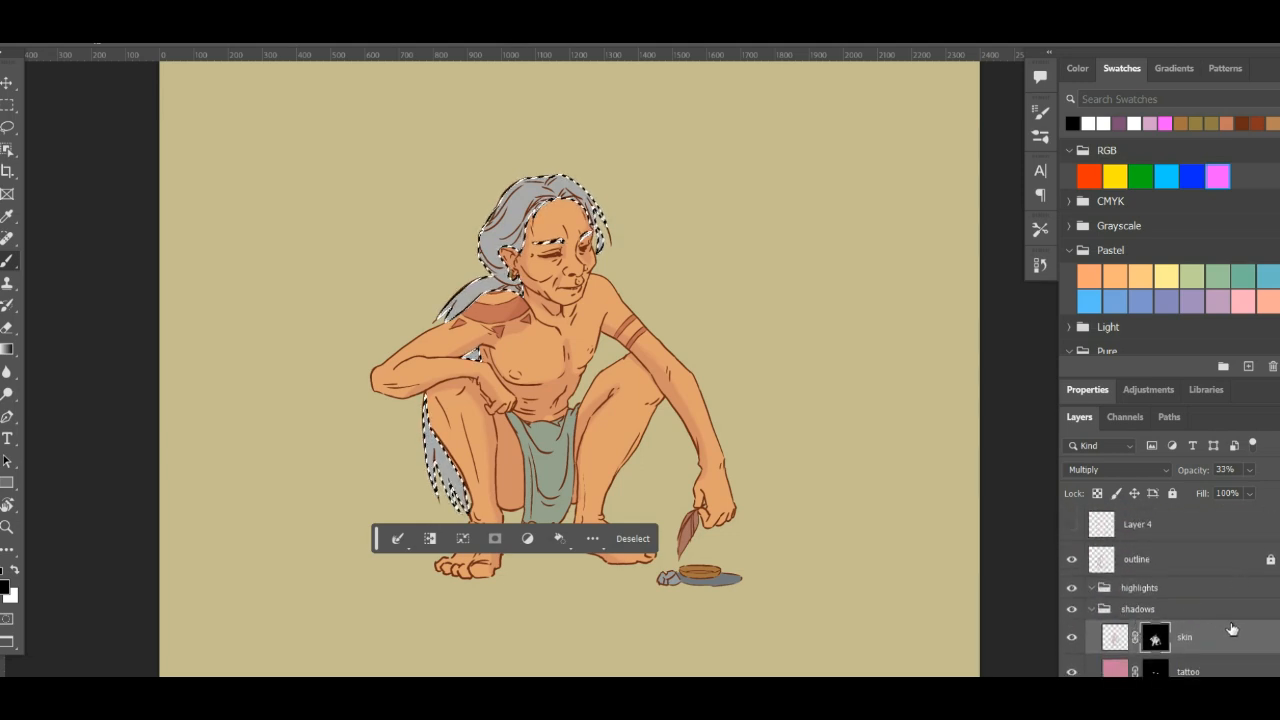
{"action": "key", "text": "ctrl+alt+shift+n"}
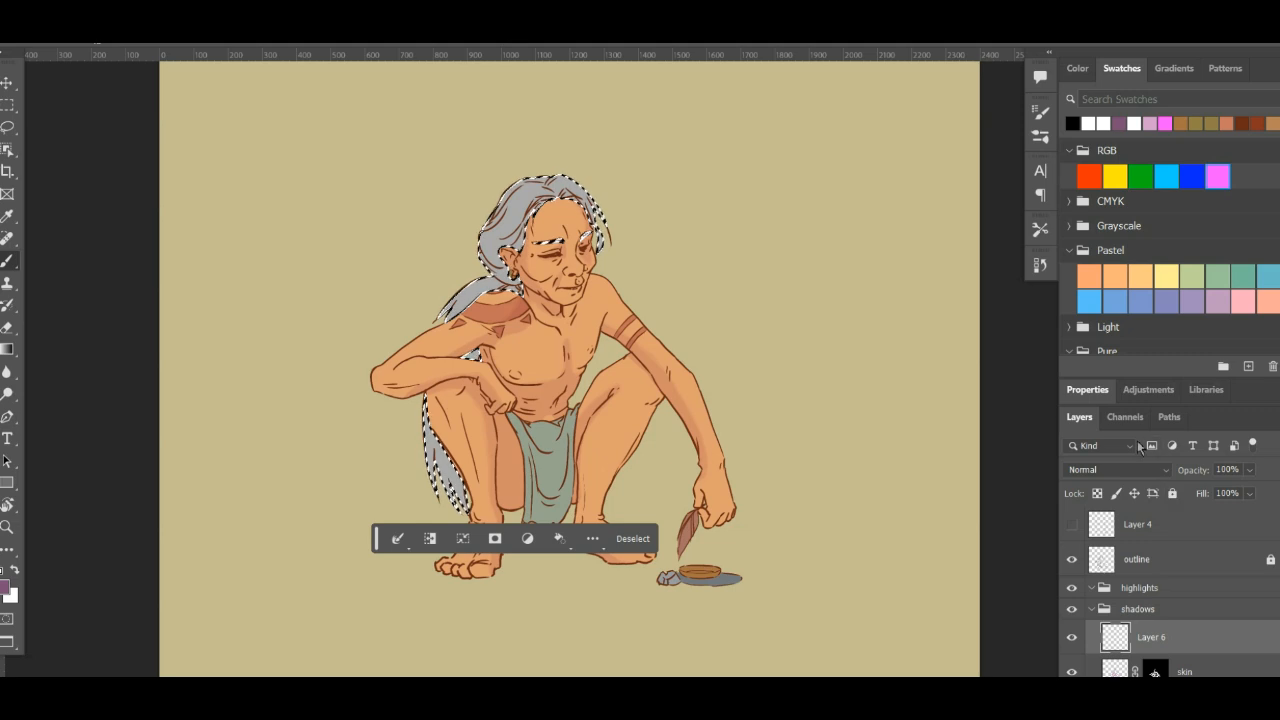
{"action": "left_click", "coordinate": [1131, 470]}
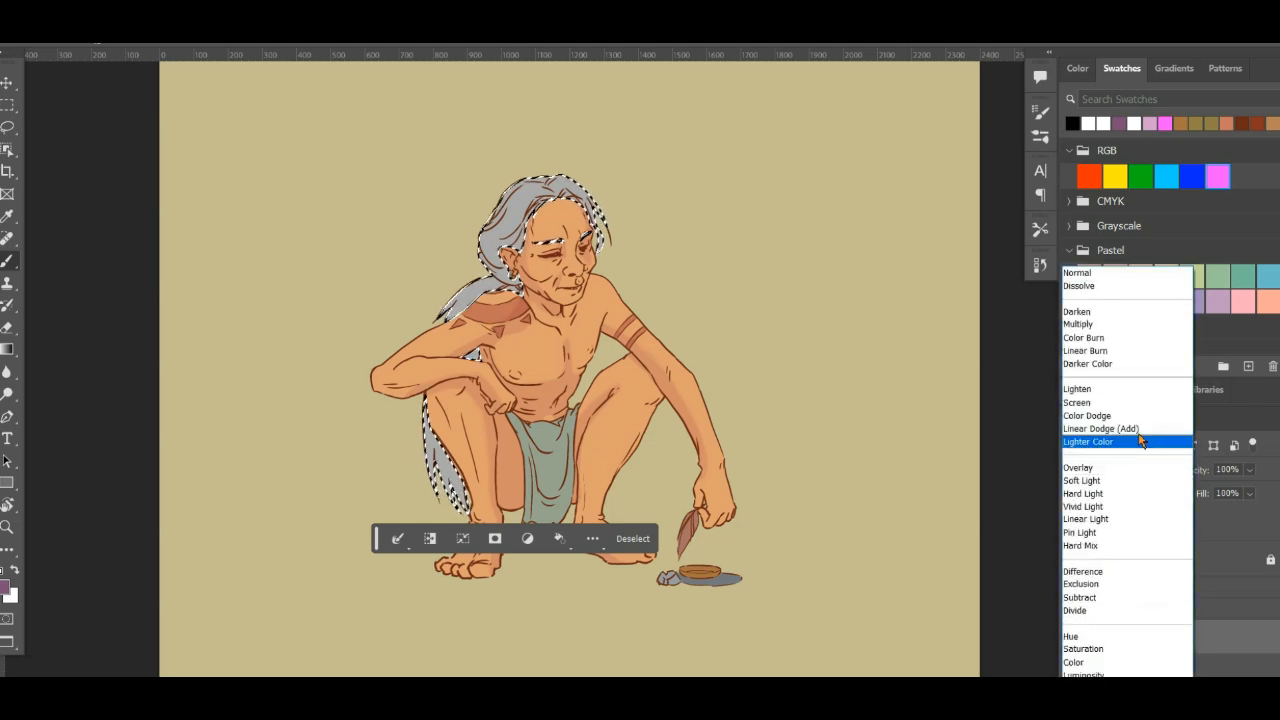
{"action": "left_click", "coordinate": [1122, 326]}
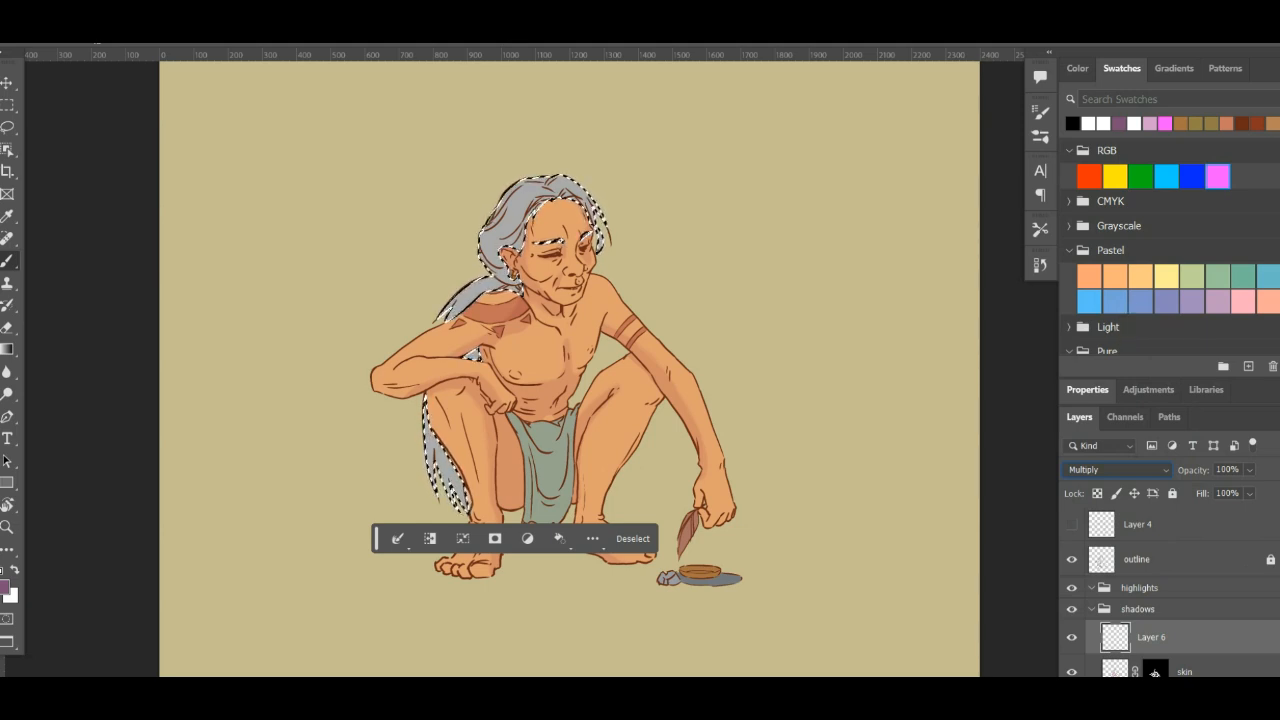
{"action": "left_click", "coordinate": [1173, 692]}
{"action": "double_click", "coordinate": [1190, 637]}
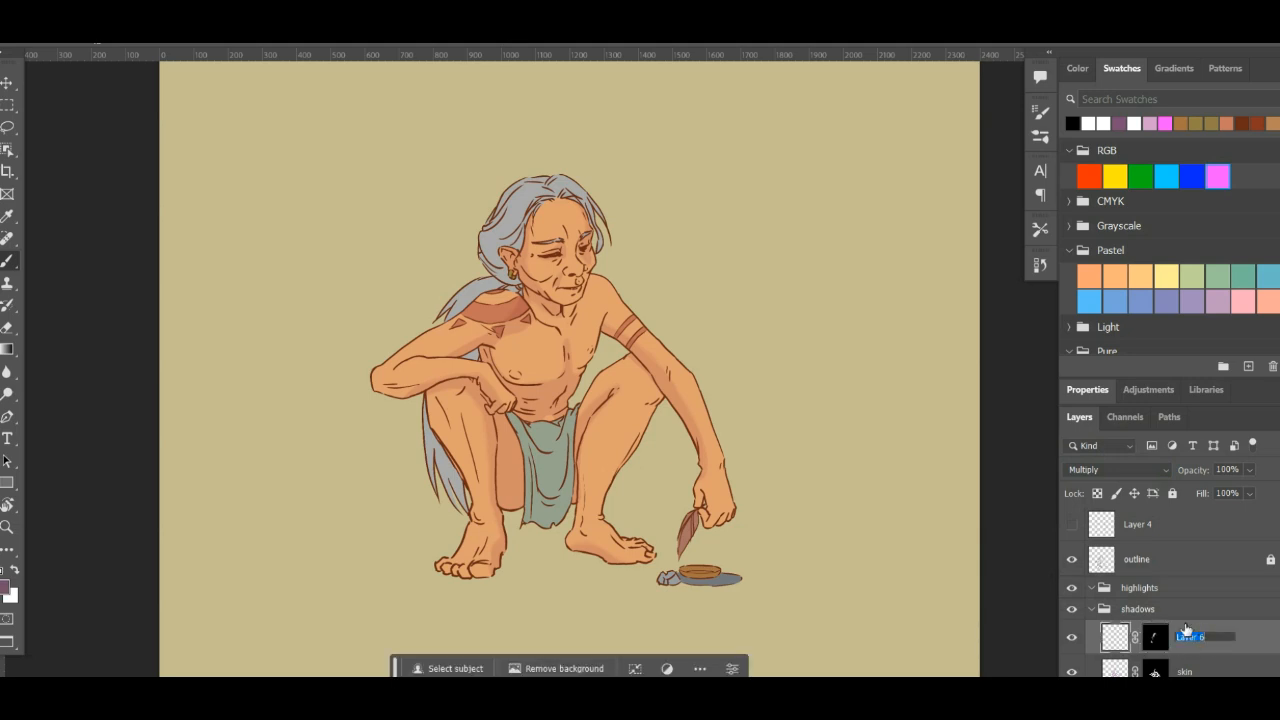
{"action": "type", "text": "hair"}
{"action": "key", "text": "Return"}
- Choose the dark purple swatch as the shadow colour and try a soft dab on the hair behind the ear
{"action": "scroll", "coordinate": [615, 410], "scroll_direction": "up", "scroll_amount": 1}
{"action": "key", "text": "ctrl+plus"}
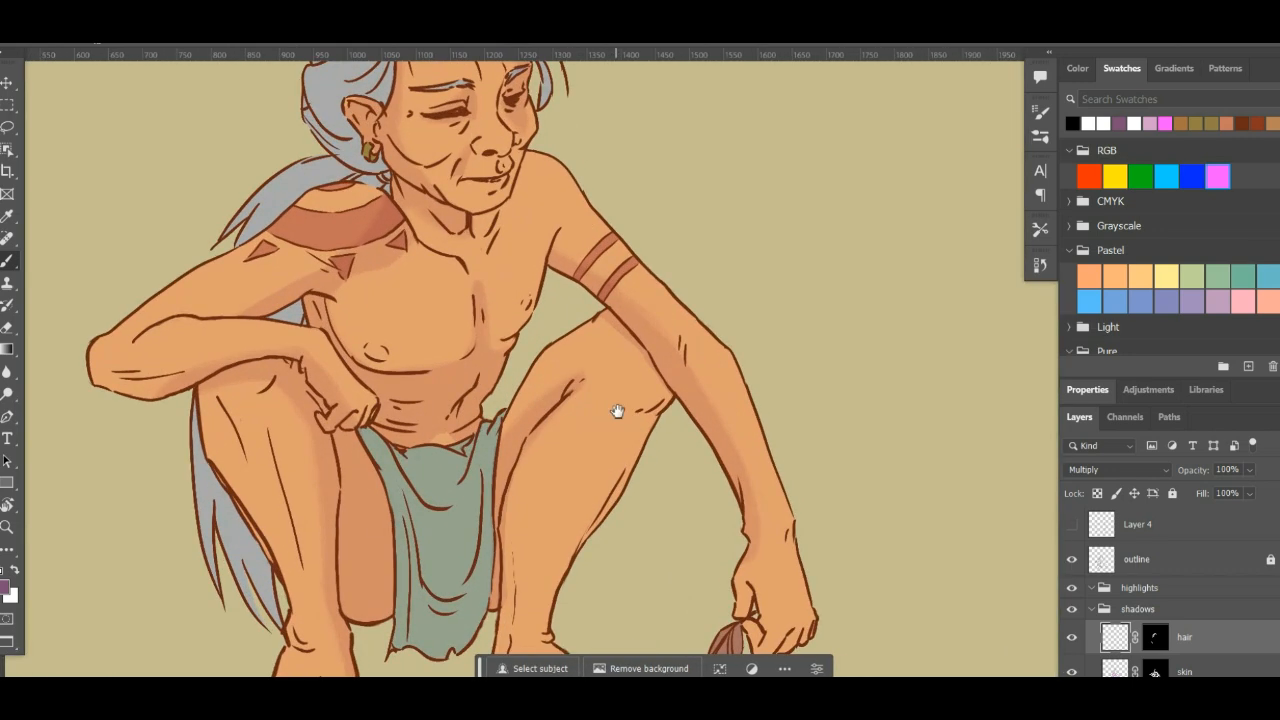
{"action": "left_click_drag", "start_coordinate": [507, 405], "coordinate": [576, 608]}
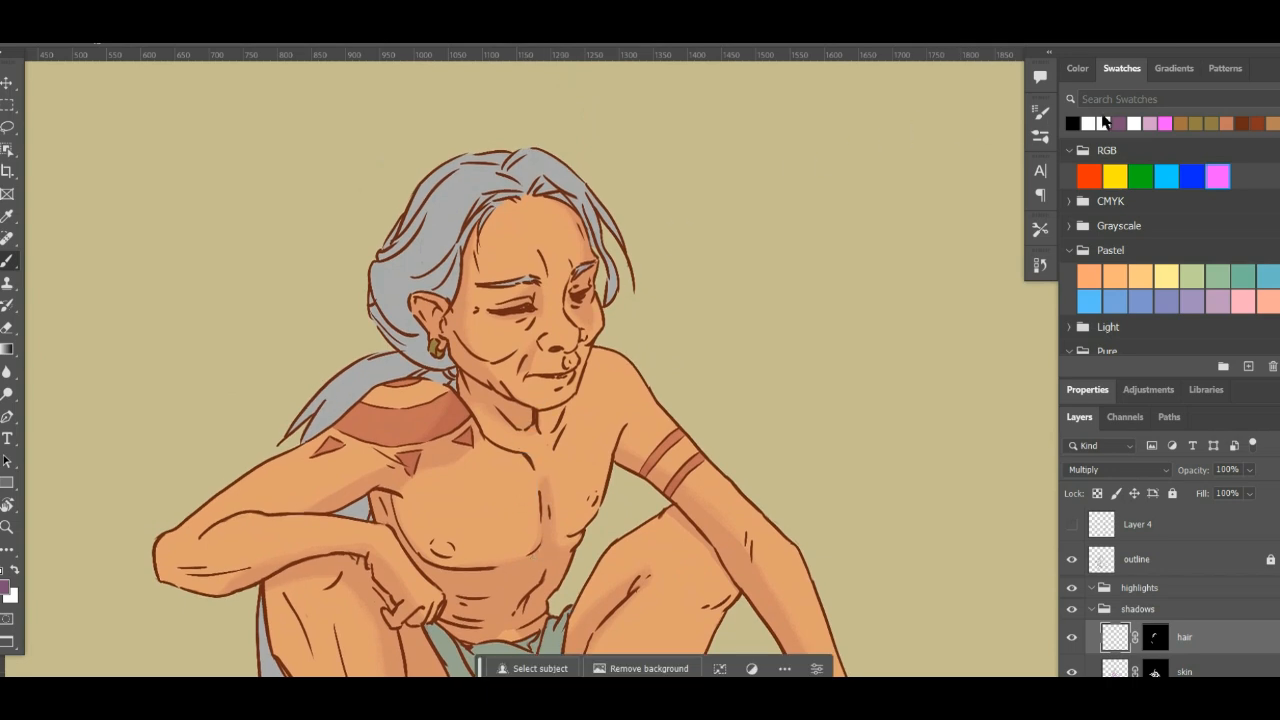
{"action": "left_click", "coordinate": [1125, 124]}
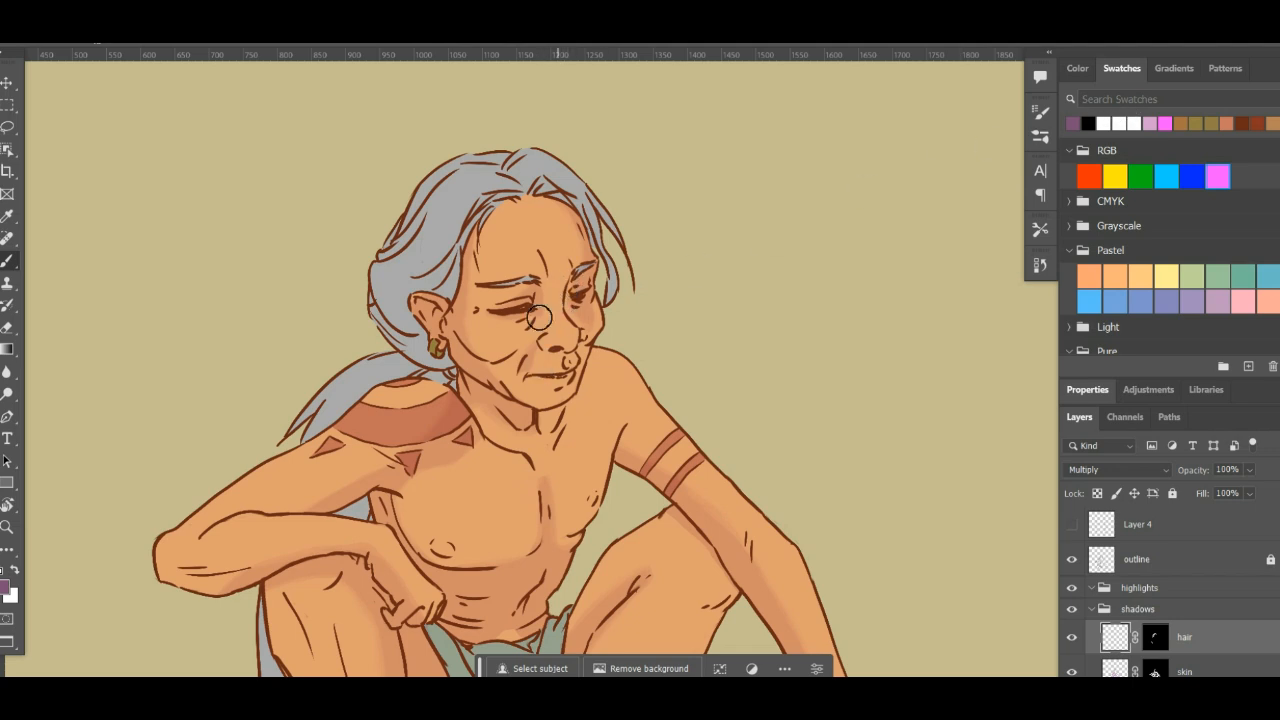
{"action": "left_click", "coordinate": [405, 318]}
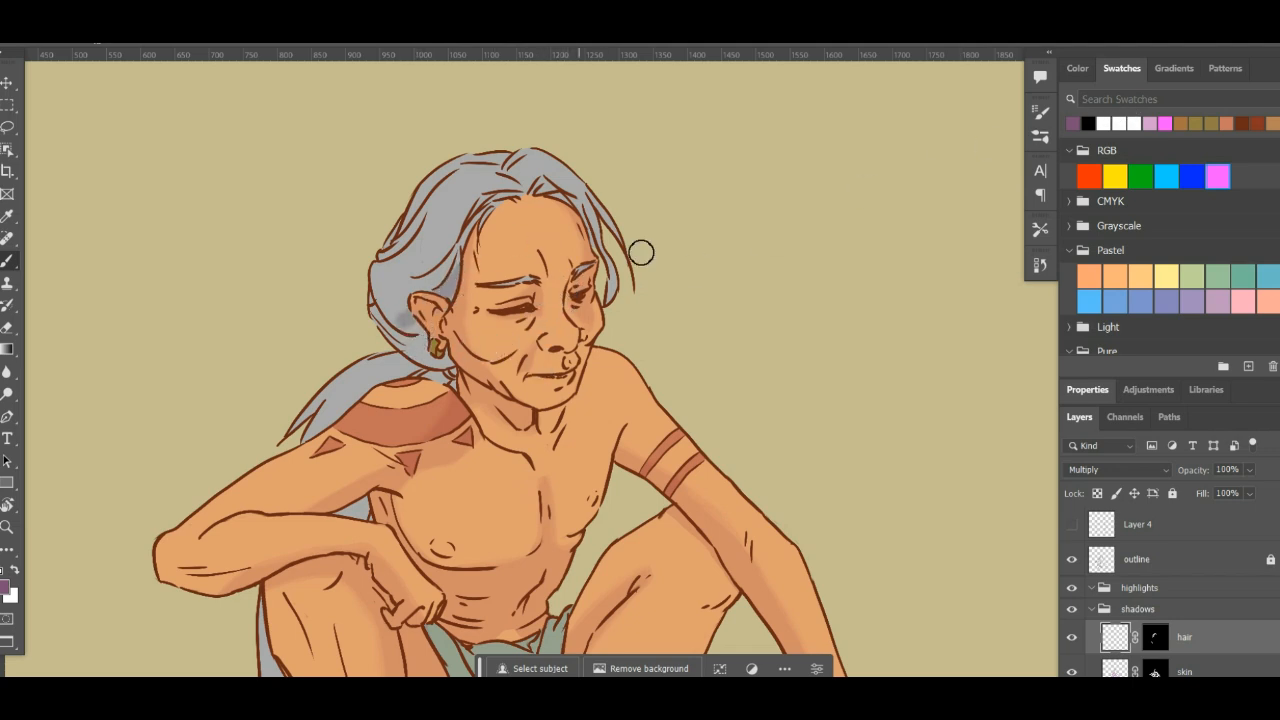
{"action": "key", "text": "ctrl+z"}
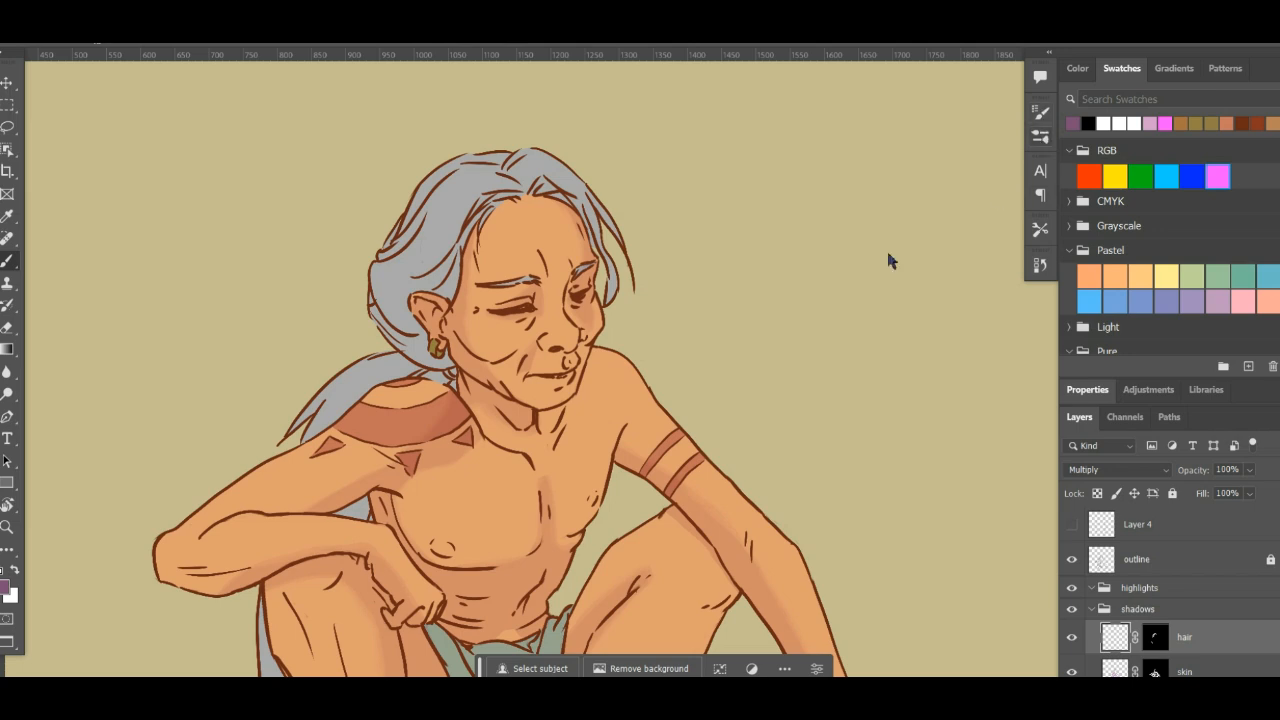
- Switch to the KYLE Ultimate Inking brush at 25 px and set the hair shadow layer's opacity to 39%
{"action": "left_click", "coordinate": [1046, 140]}
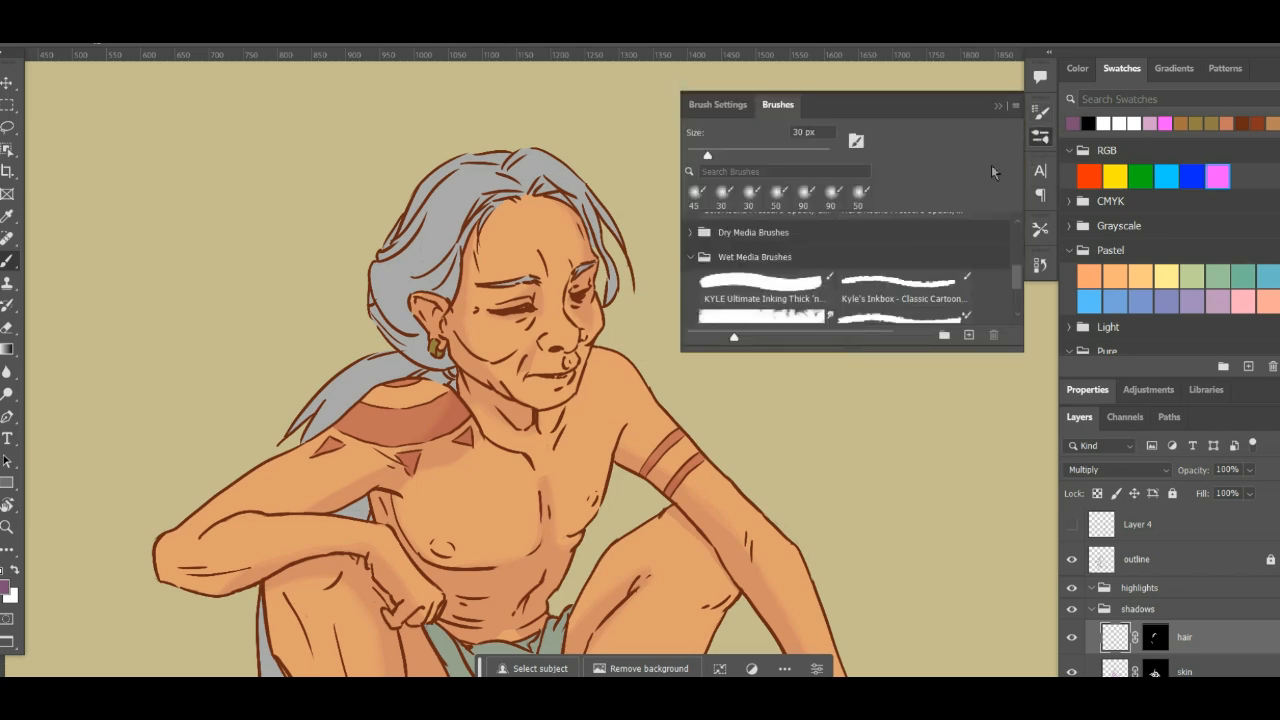
{"action": "left_click", "coordinate": [785, 287]}
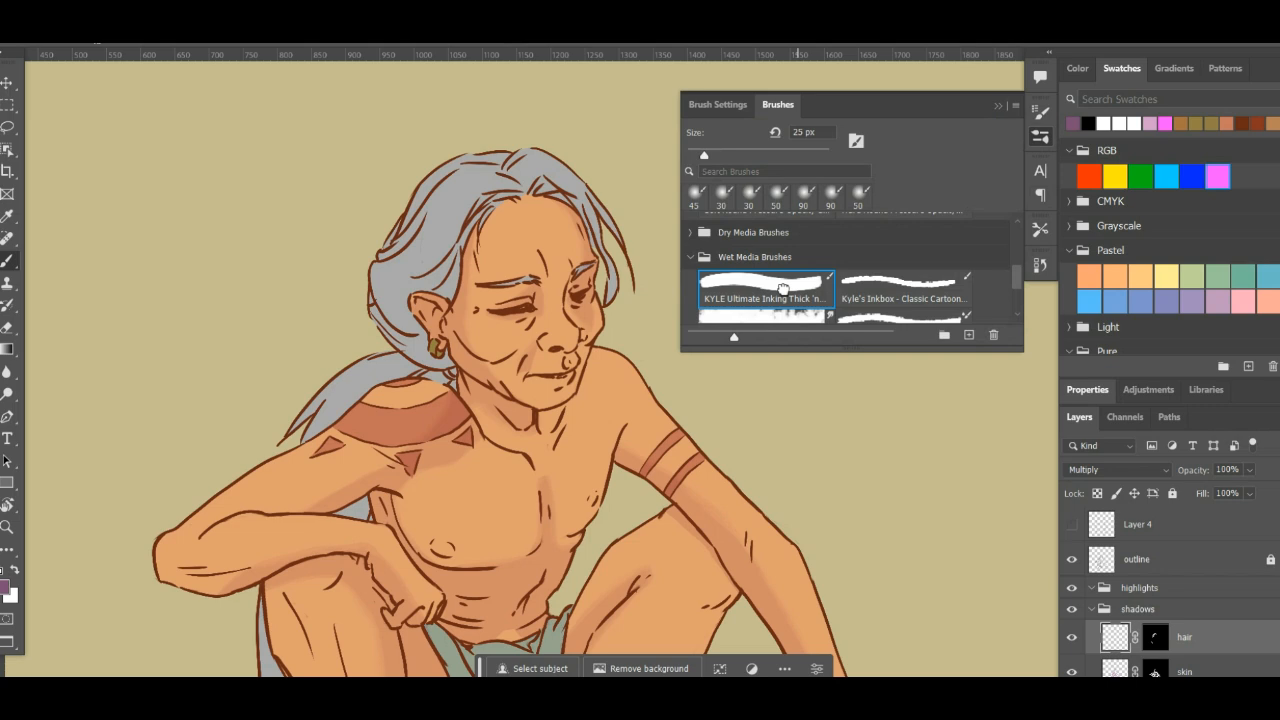
{"action": "left_click", "coordinate": [1041, 140]}
{"action": "left_click_drag", "start_coordinate": [398, 330], "coordinate": [462, 265]}
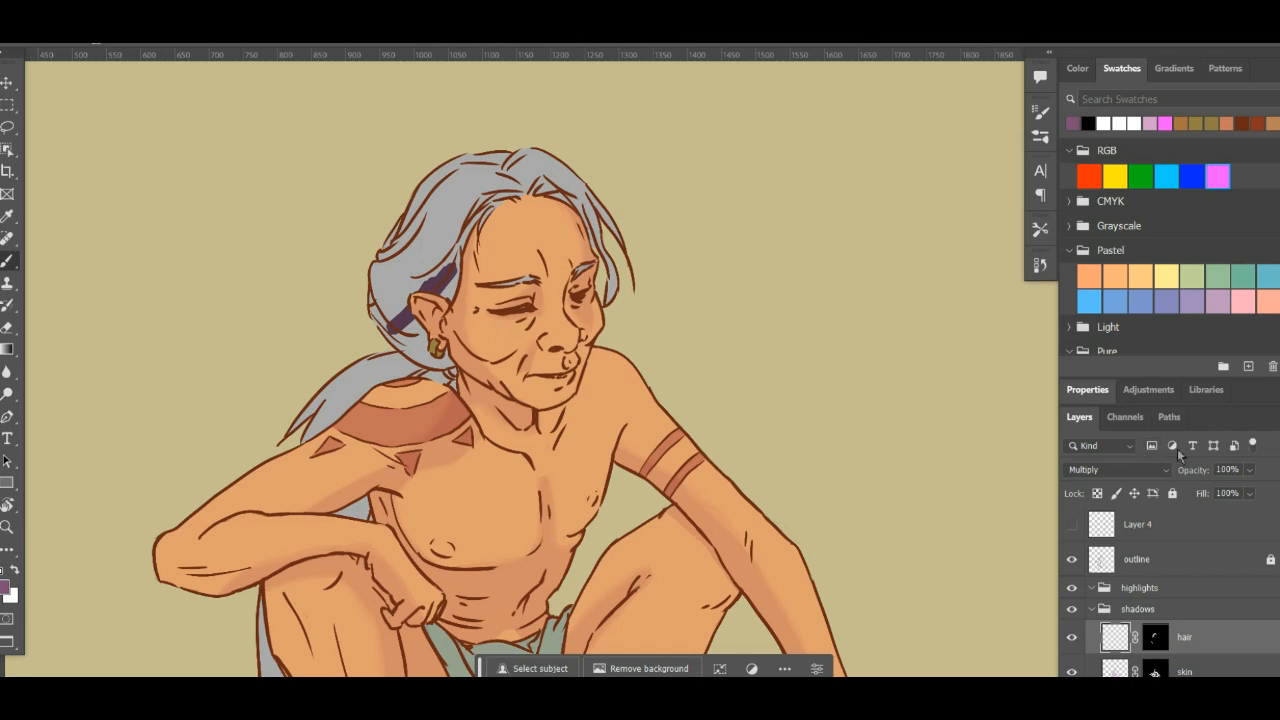
{"action": "key", "text": "ctrl+z"}
{"action": "left_click", "coordinate": [1249, 470]}
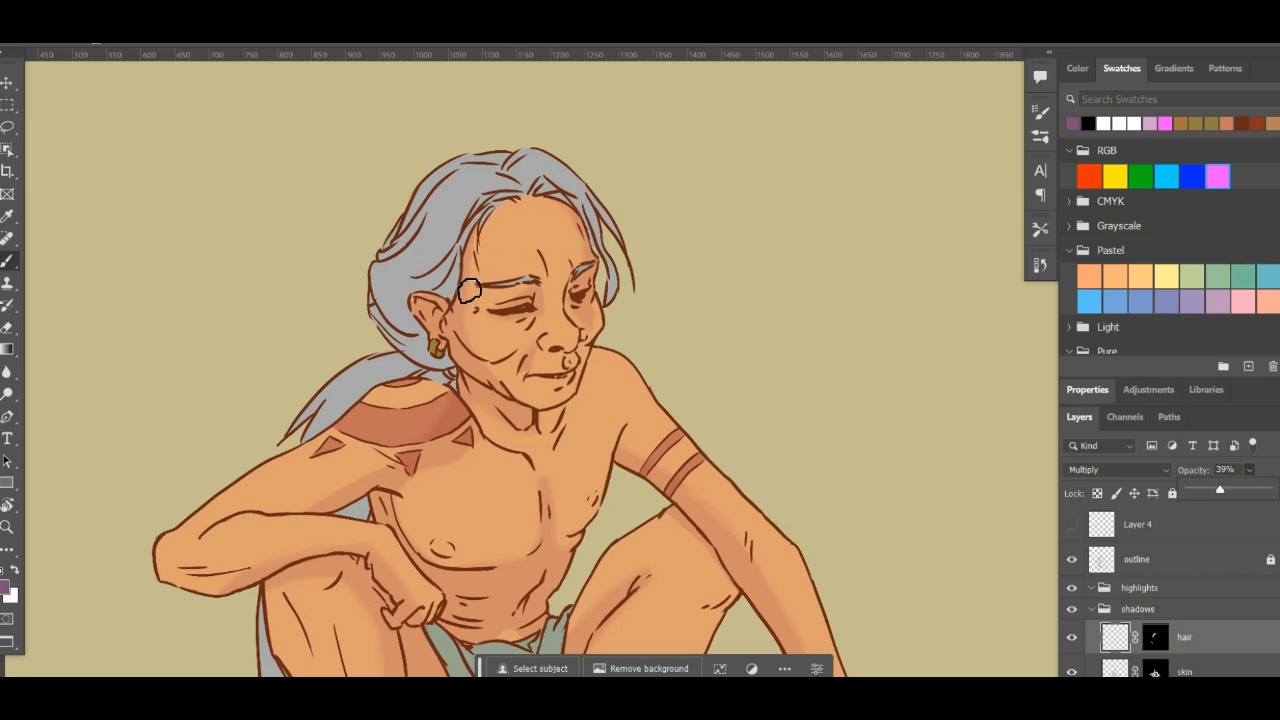
- Paint purple shadows on the hair around the ear, at the back of the head and on the shoulder strands
{"action": "mouse_move", "coordinate": [470, 290]}
{"action": "left_mouse_down"}
{"action": "mouse_move", "coordinate": [436, 275]}
{"action": "mouse_move", "coordinate": [430, 288]}
{"action": "mouse_move", "coordinate": [479, 242]}
{"action": "left_mouse_up"}
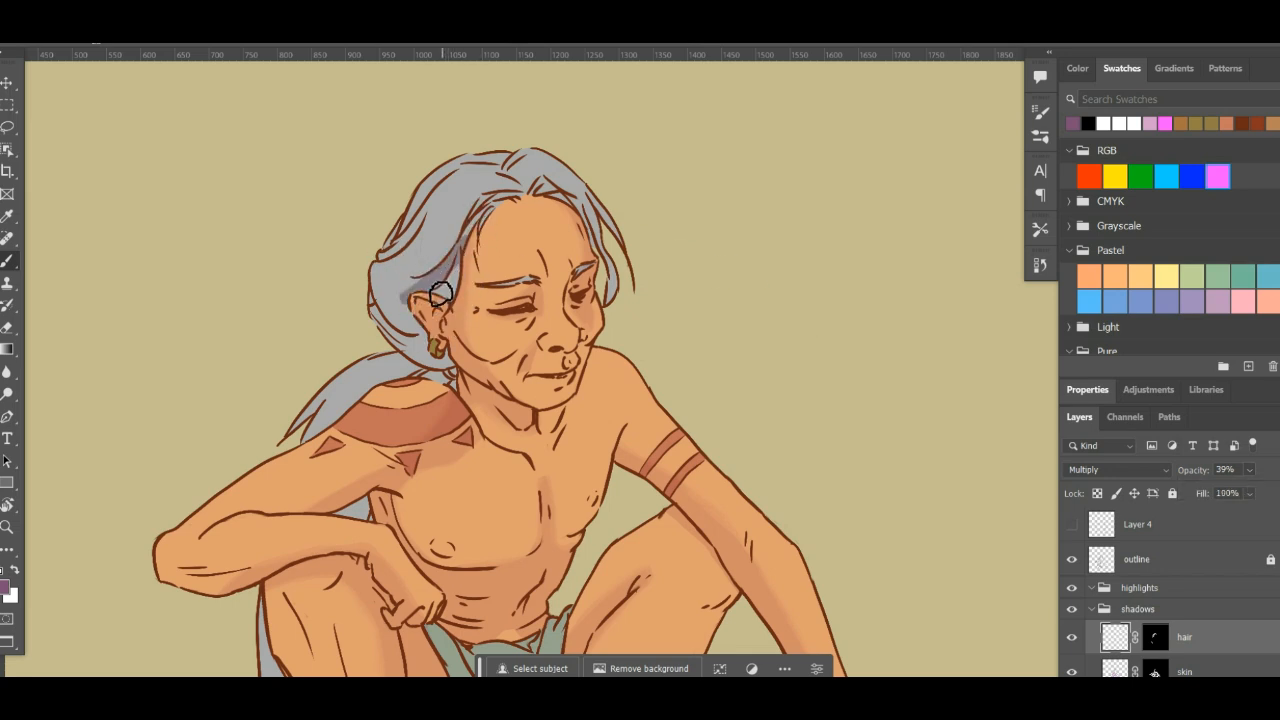
{"action": "key", "text": "ctrl+z"}
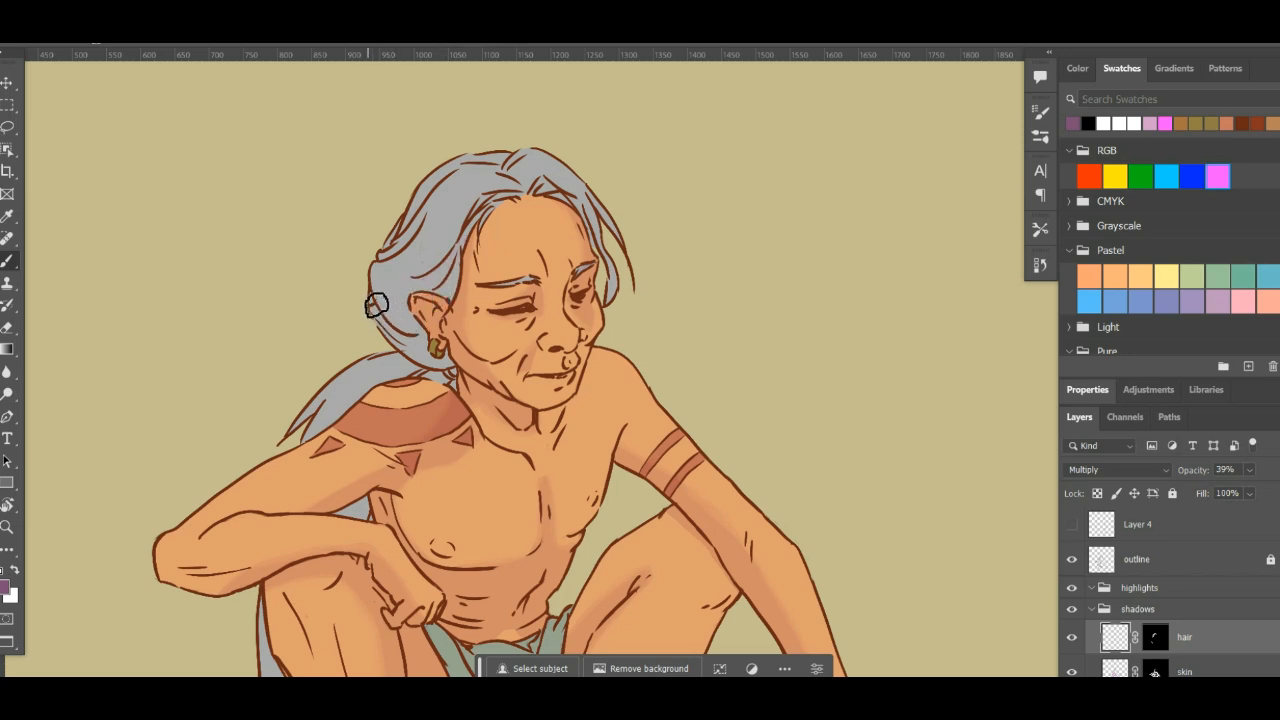
{"action": "mouse_move", "coordinate": [381, 307]}
{"action": "left_mouse_down"}
{"action": "mouse_move", "coordinate": [420, 296]}
{"action": "mouse_move", "coordinate": [461, 255]}
{"action": "left_mouse_up"}
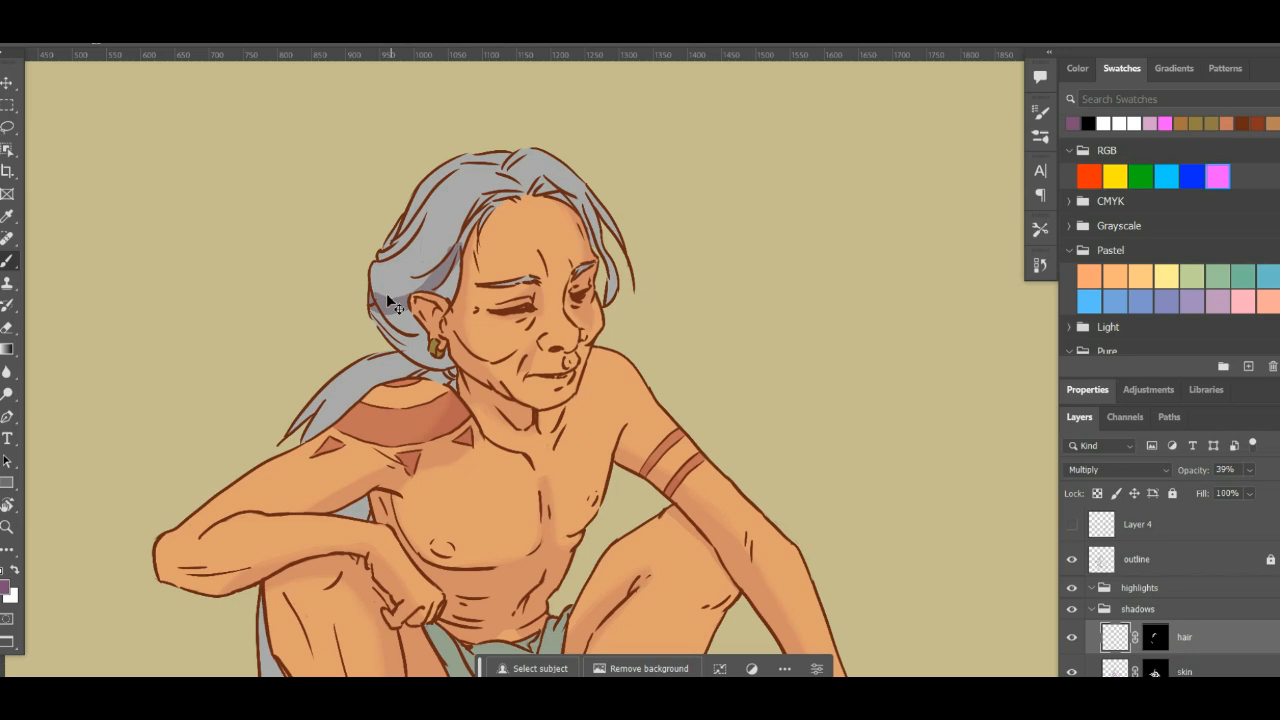
{"action": "left_click_drag", "start_coordinate": [366, 294], "coordinate": [451, 265]}
{"action": "mouse_move", "coordinate": [391, 319]}
{"action": "left_mouse_down"}
{"action": "mouse_move", "coordinate": [476, 256]}
{"action": "mouse_move", "coordinate": [401, 315]}
{"action": "mouse_move", "coordinate": [431, 307]}
{"action": "mouse_move", "coordinate": [473, 242]}
{"action": "mouse_move", "coordinate": [398, 328]}
{"action": "mouse_move", "coordinate": [380, 316]}
{"action": "mouse_move", "coordinate": [465, 297]}
{"action": "left_mouse_up"}
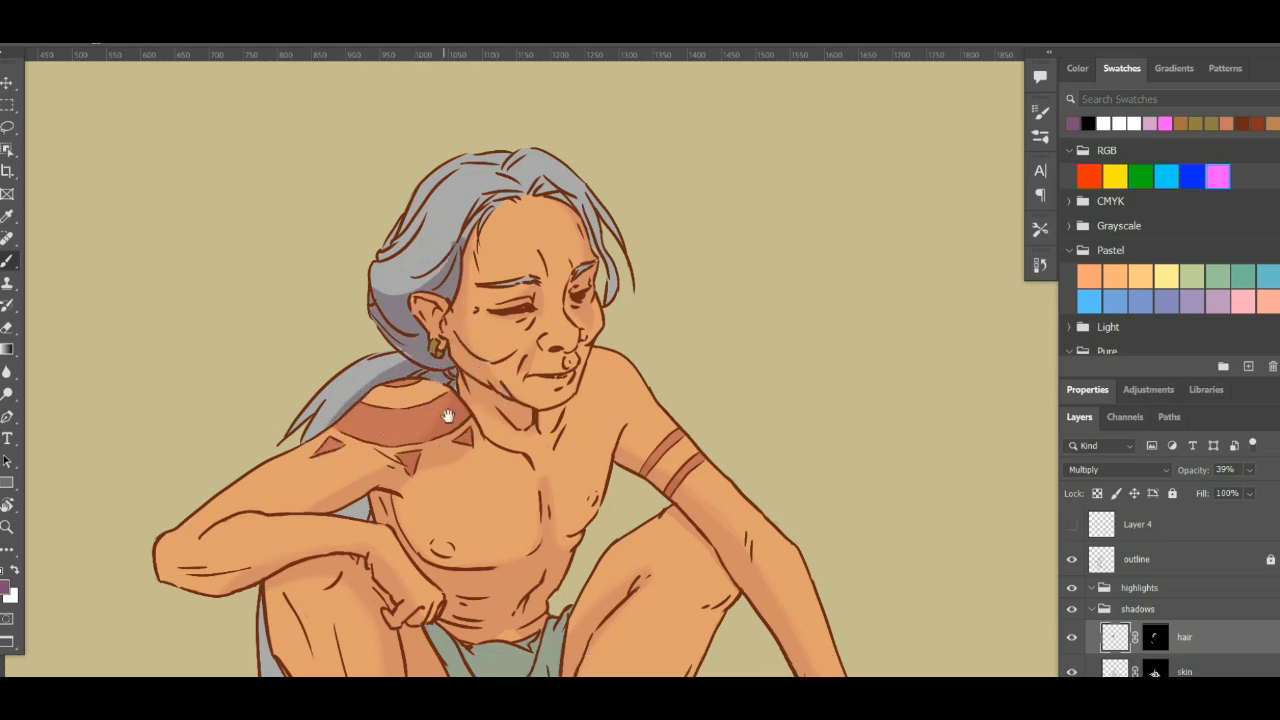
- Paint shadows on the hair behind the resting arm and on the long strands hanging beside the lower leg
{"action": "scroll", "coordinate": [430, 410], "scroll_direction": "down", "scroll_amount": 3}
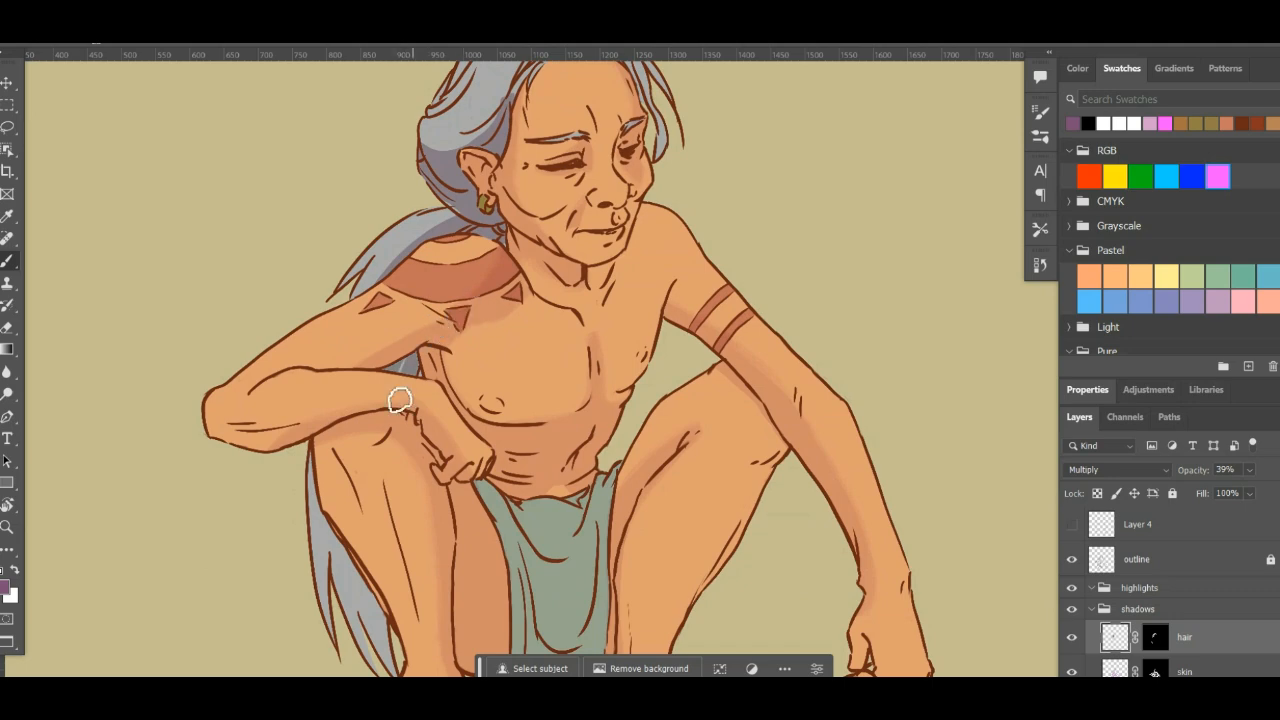
{"action": "scroll", "coordinate": [423, 391], "scroll_direction": "down", "scroll_amount": 3}
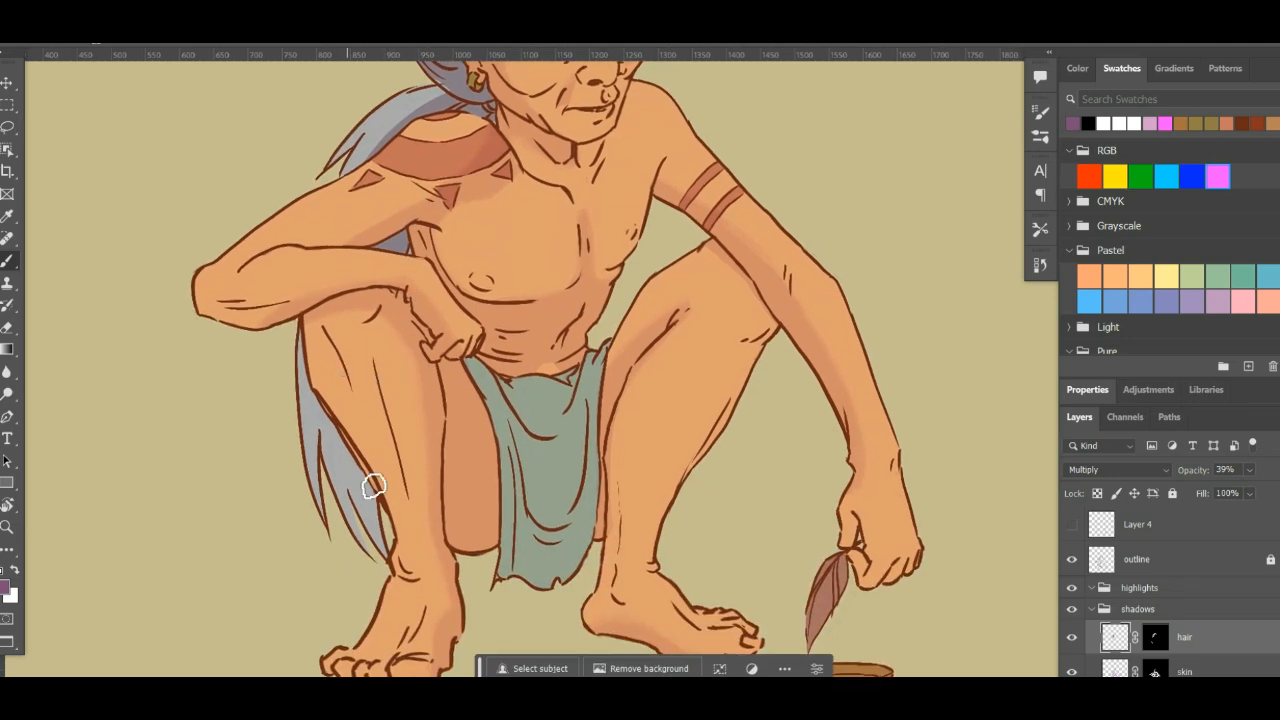
{"action": "mouse_move", "coordinate": [374, 486]}
{"action": "left_mouse_down"}
{"action": "mouse_move", "coordinate": [354, 431]}
{"action": "mouse_move", "coordinate": [365, 510]}
{"action": "left_mouse_up"}
{"action": "left_click_drag", "start_coordinate": [328, 406], "coordinate": [397, 556]}
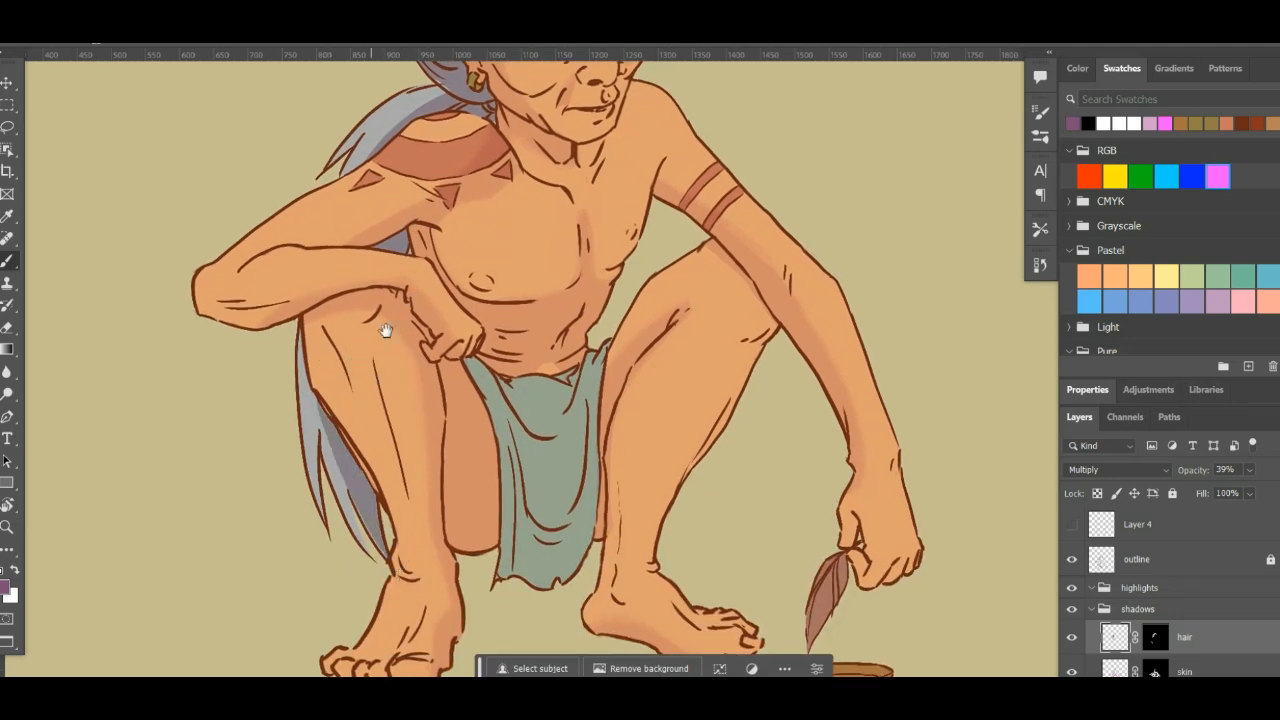
- Shade the hair along the forehead hairline, the front strands and the eyebrows
{"action": "left_click_drag", "start_coordinate": [386, 331], "coordinate": [406, 609]}
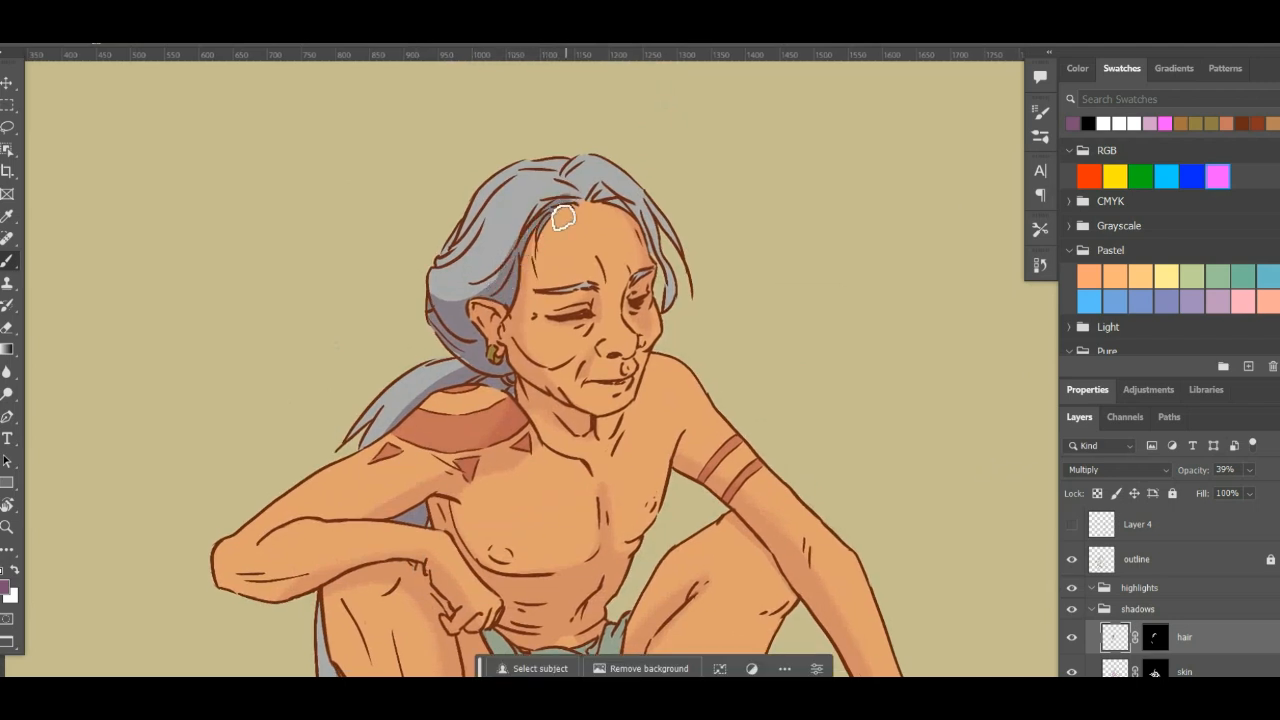
{"action": "mouse_move", "coordinate": [511, 273]}
{"action": "left_mouse_down"}
{"action": "mouse_move", "coordinate": [577, 210]}
{"action": "mouse_move", "coordinate": [628, 206]}
{"action": "left_mouse_up"}
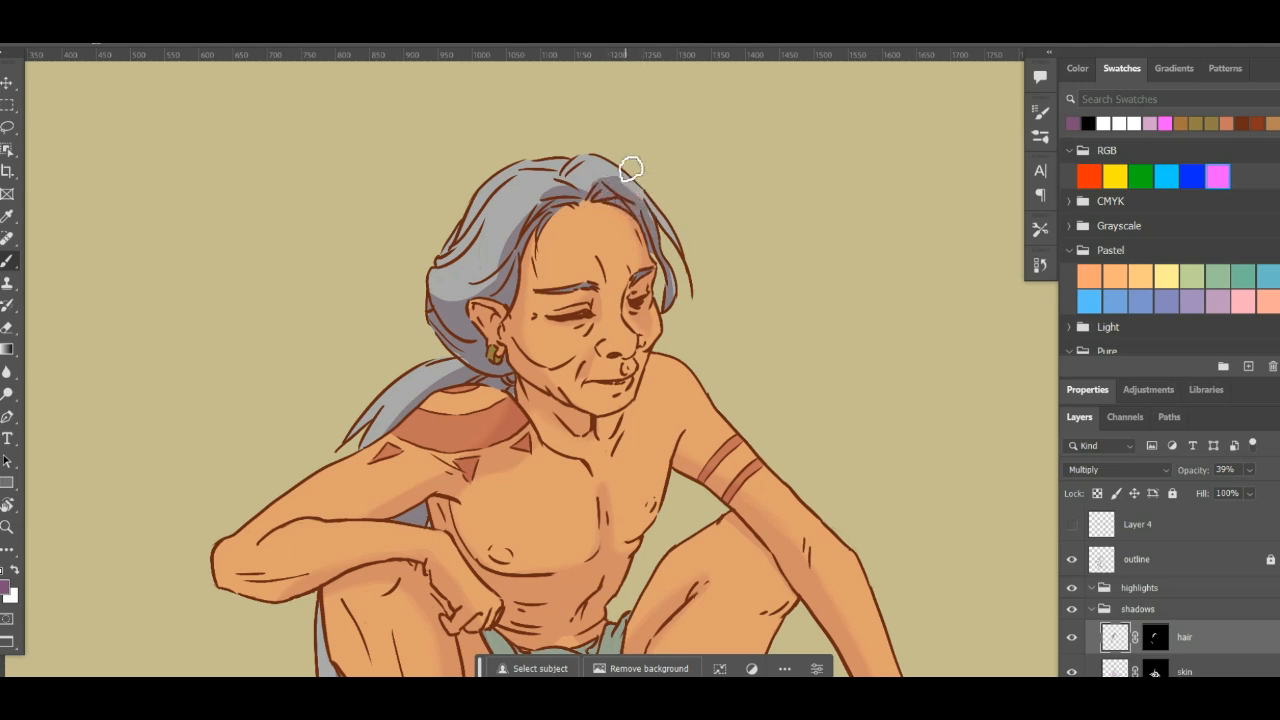
{"action": "key", "text": "e"}
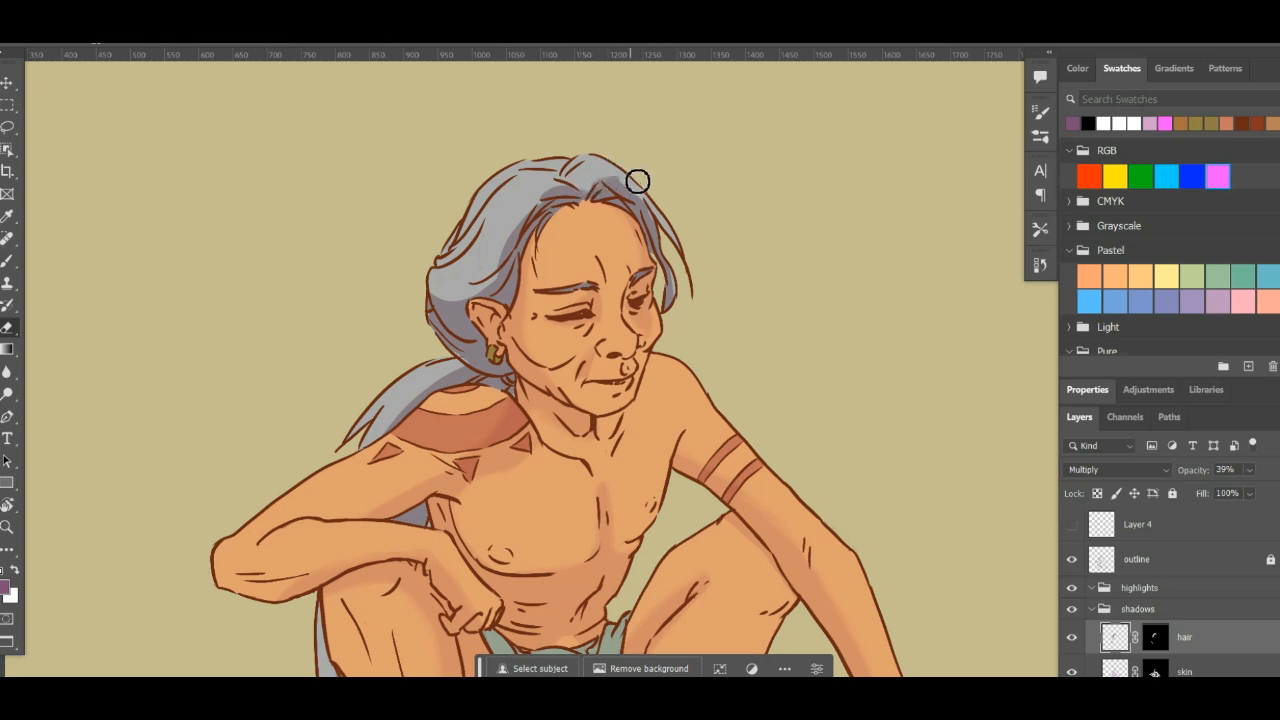
{"action": "scroll", "coordinate": [754, 126], "scroll_direction": "down", "scroll_amount": 2}
{"action": "key", "text": "b"}
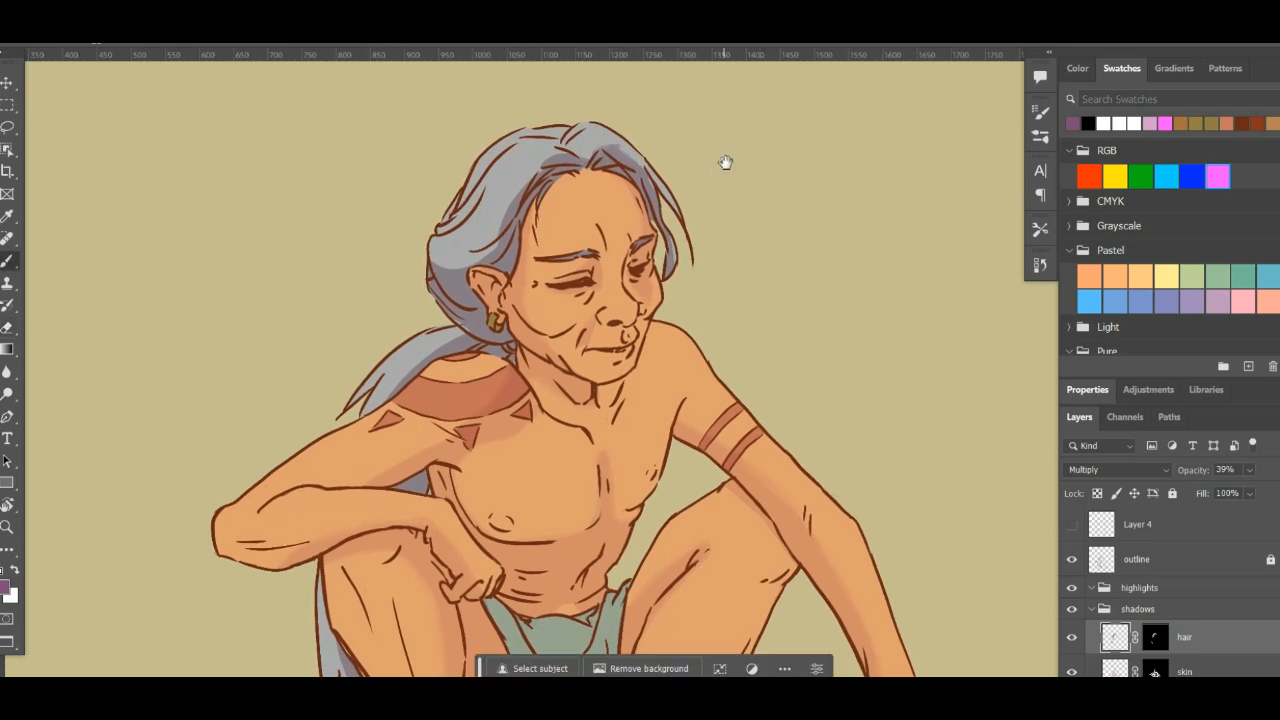
{"action": "left_click_drag", "start_coordinate": [726, 162], "coordinate": [676, 235]}
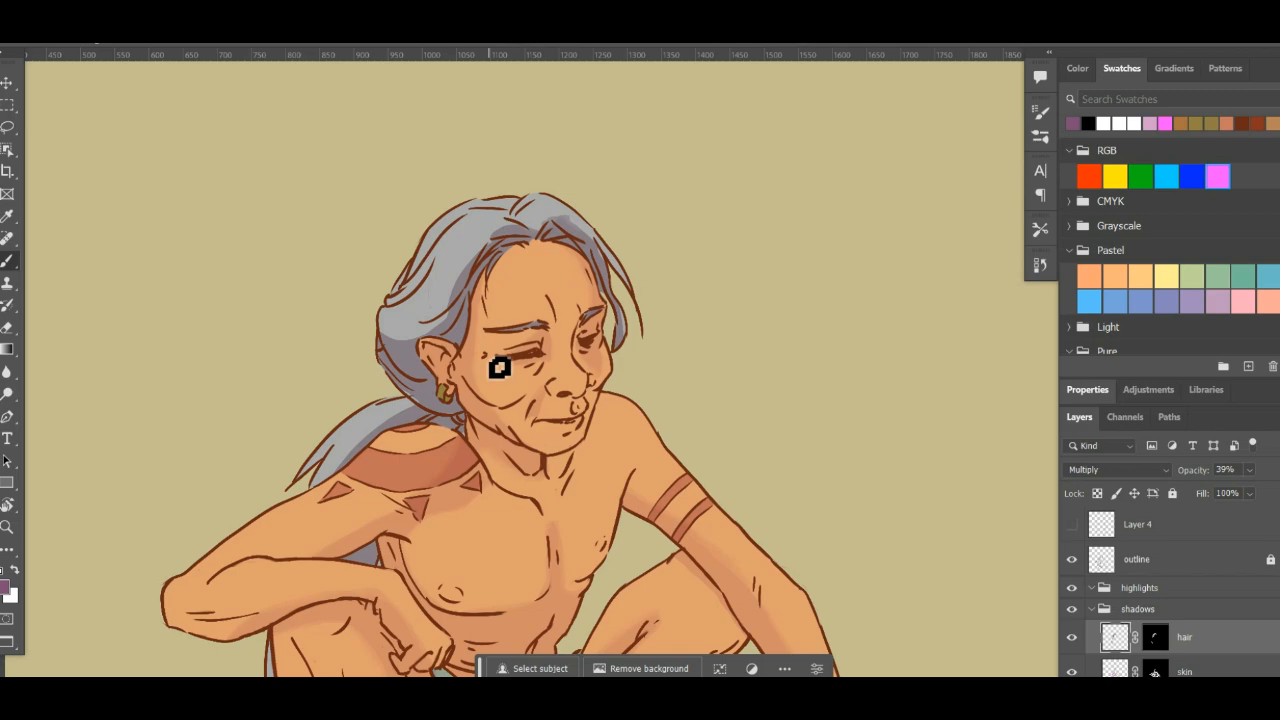
- Unlock the outline layer and try erasing part of the line on the upper back hair
{"action": "key", "text": "ctrl+plus"}
{"action": "key", "text": "ctrl+plus"}
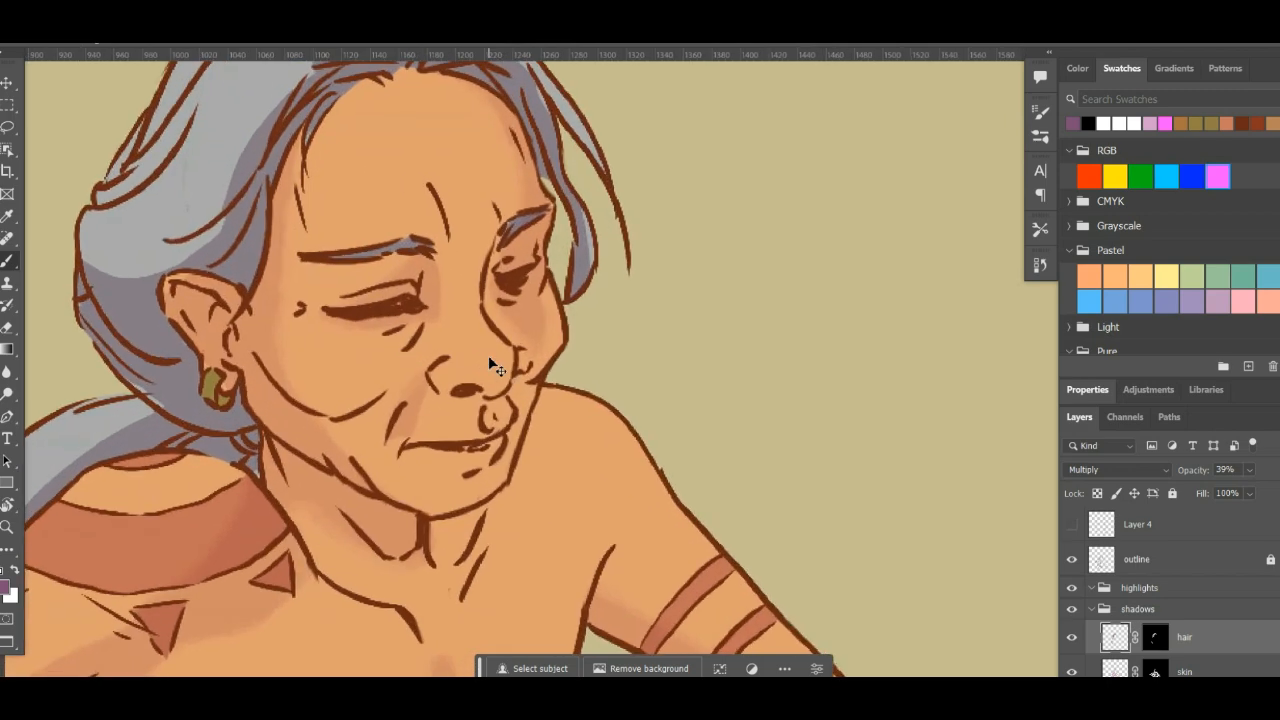
{"action": "left_click_drag", "start_coordinate": [441, 367], "coordinate": [763, 477]}
{"action": "left_click_drag", "start_coordinate": [585, 411], "coordinate": [615, 491]}
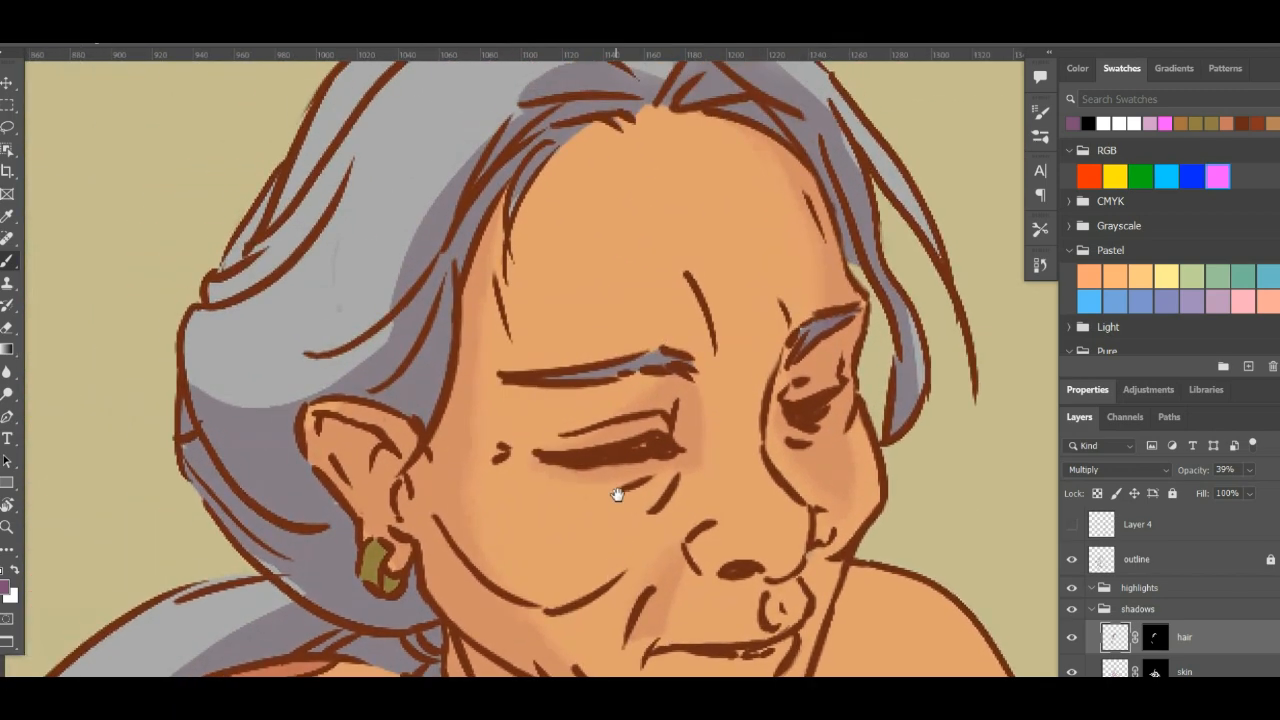
{"action": "left_click_drag", "start_coordinate": [634, 357], "coordinate": [640, 435]}
{"action": "key", "text": "r"}
{"action": "left_click_drag", "start_coordinate": [588, 282], "coordinate": [723, 267]}
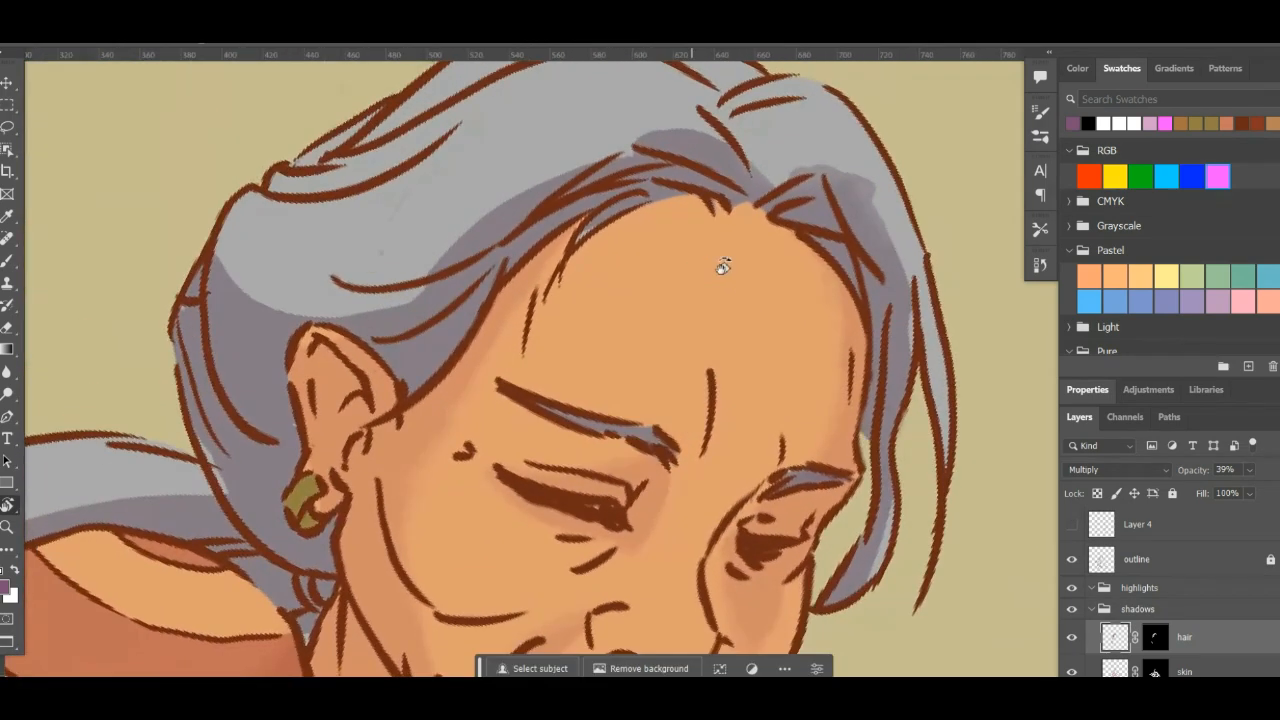
{"action": "left_click", "coordinate": [1171, 560]}
{"action": "left_click", "coordinate": [1173, 493]}
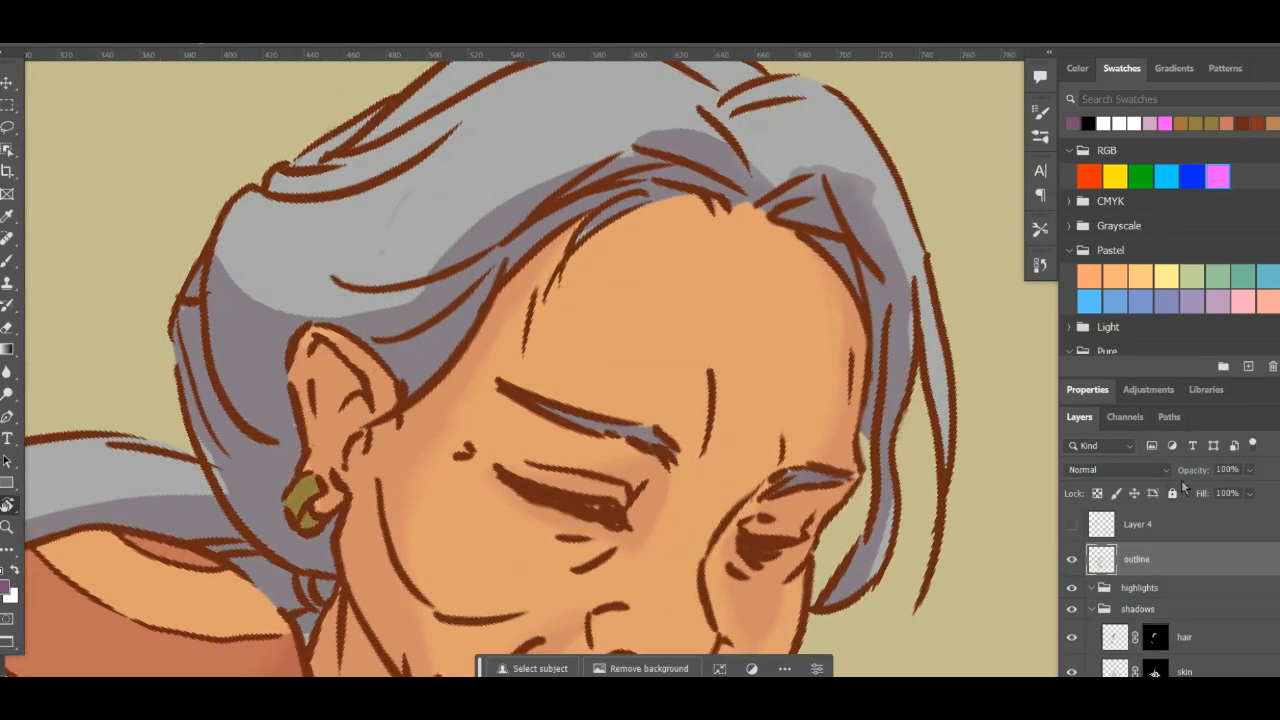
{"action": "key", "text": "e"}
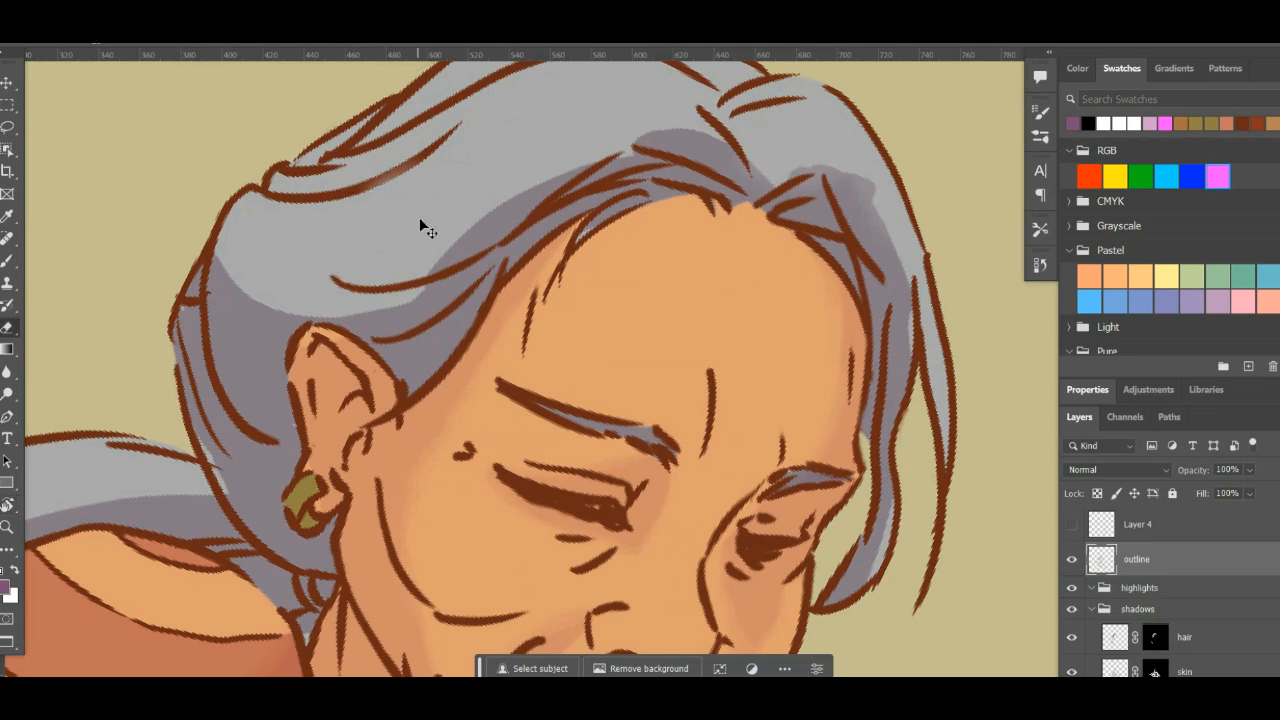
{"action": "key", "text": "ctrl+z"}
- Lock the outline layer again and make the hair shadow layer active
{"action": "left_click", "coordinate": [1156, 640]}
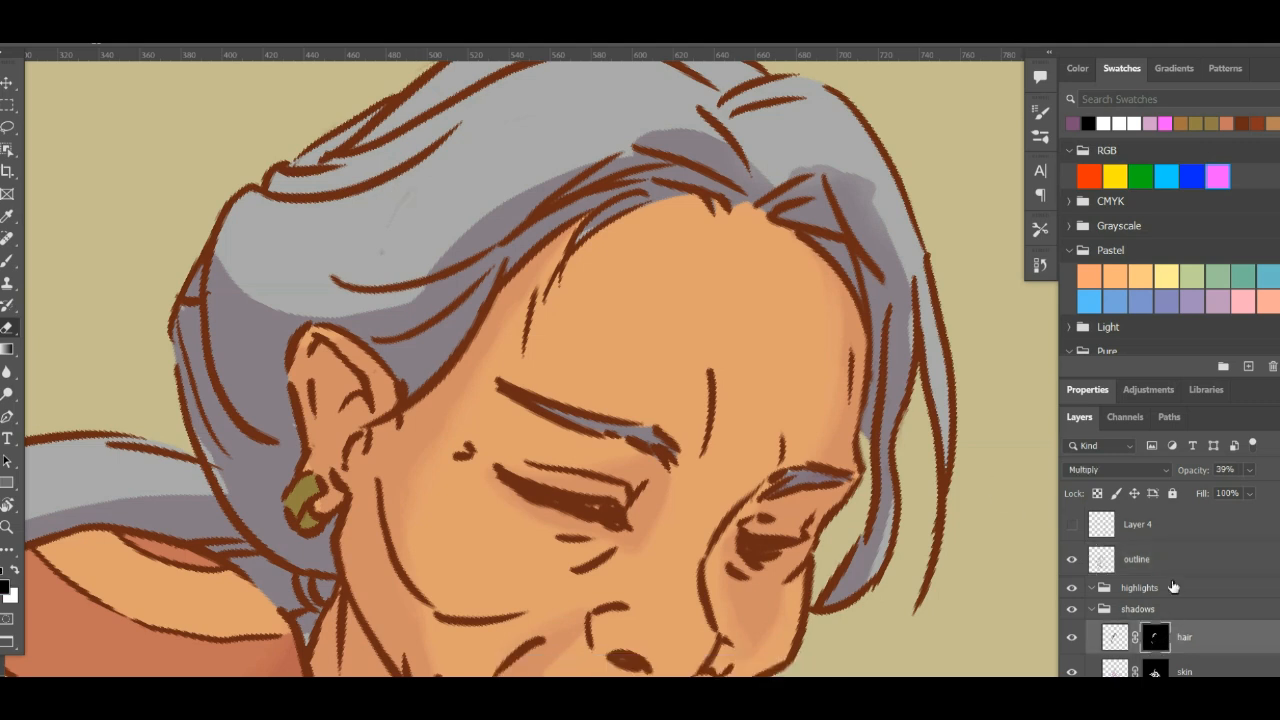
{"action": "left_click", "coordinate": [1146, 561]}
{"action": "key", "text": "ctrl+slash"}
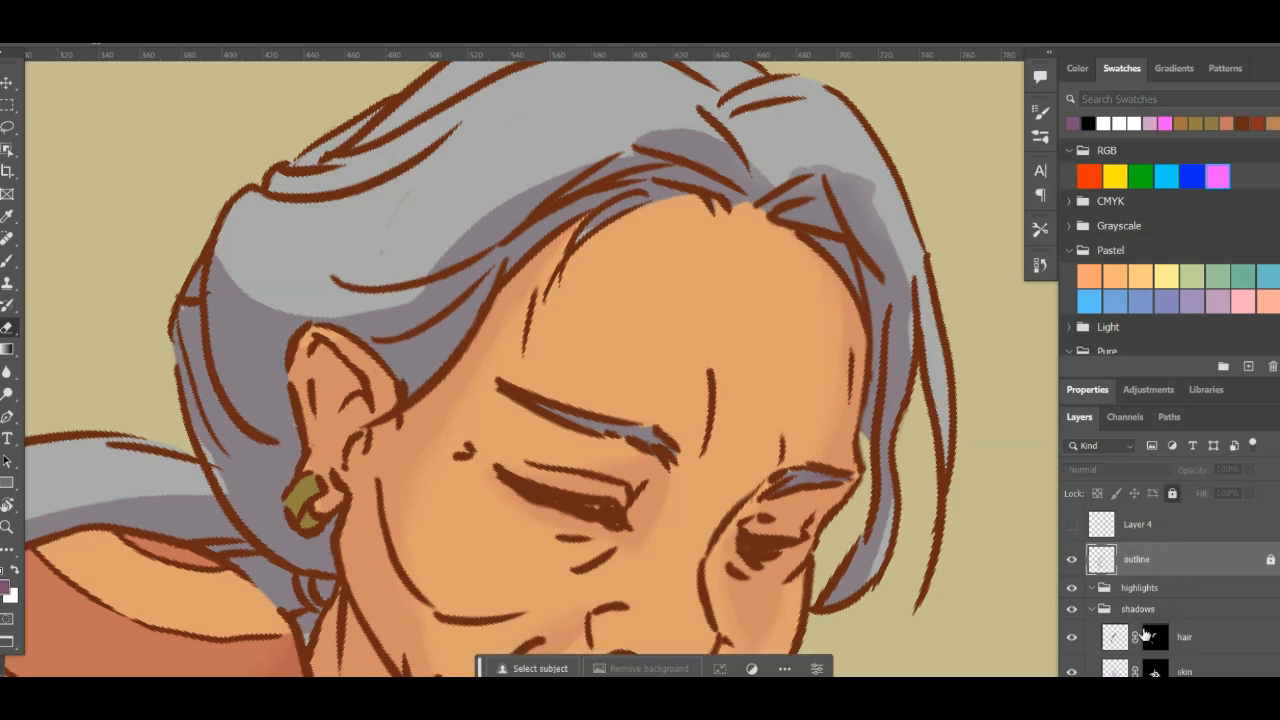
{"action": "left_click", "coordinate": [1118, 640]}
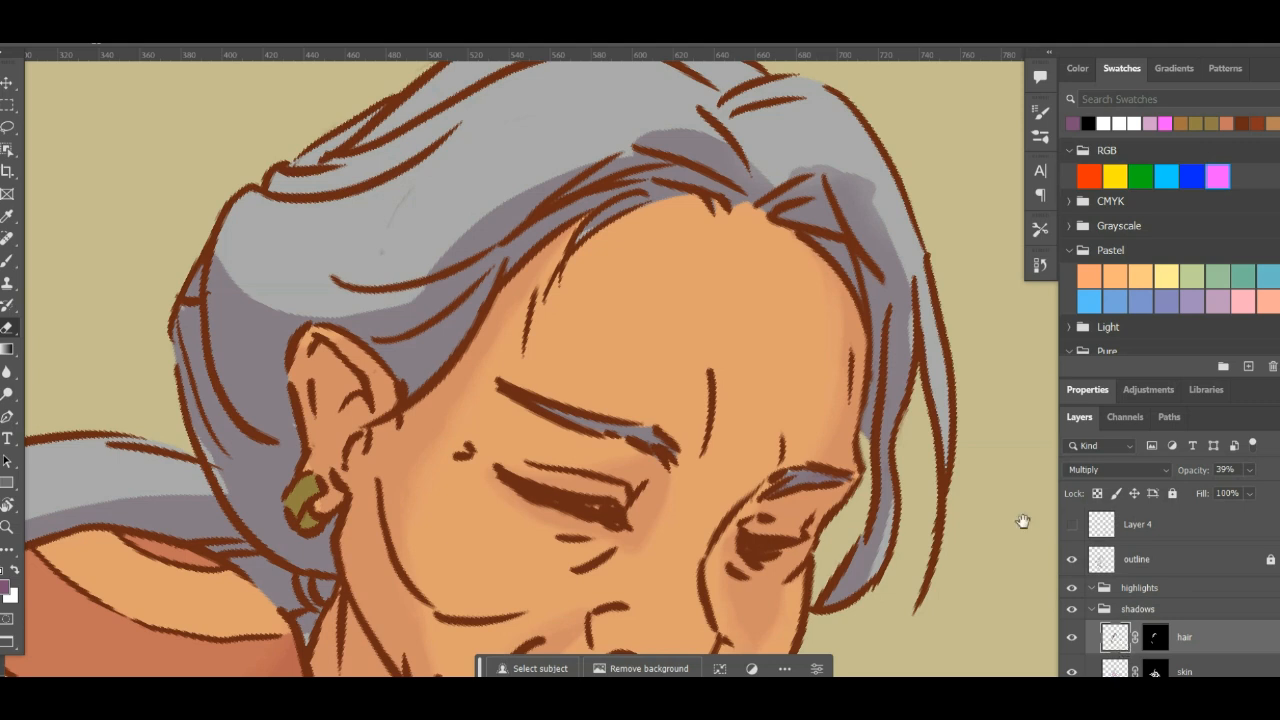
- Target the hair shadow layer's mask and choose the KYLE Ultimate Inking Thick brush for masking in black
{"action": "left_click_drag", "start_coordinate": [497, 357], "coordinate": [571, 300]}
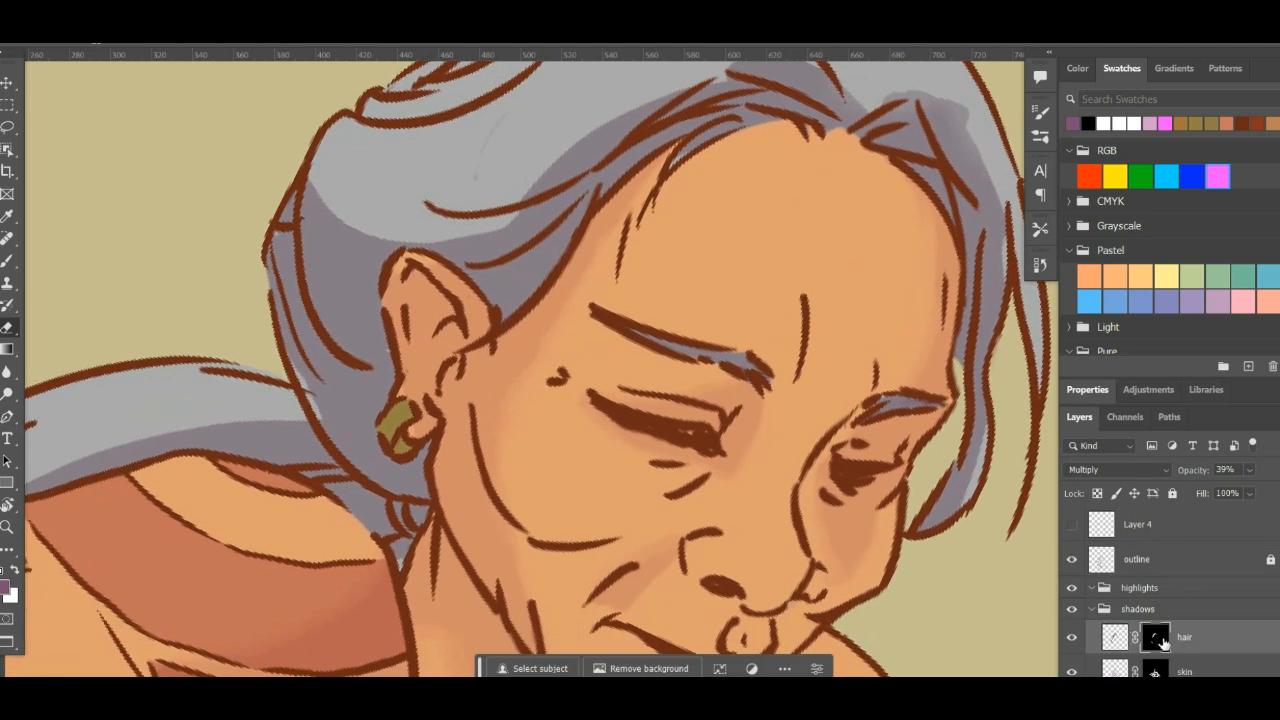
{"action": "left_click", "coordinate": [1157, 638]}
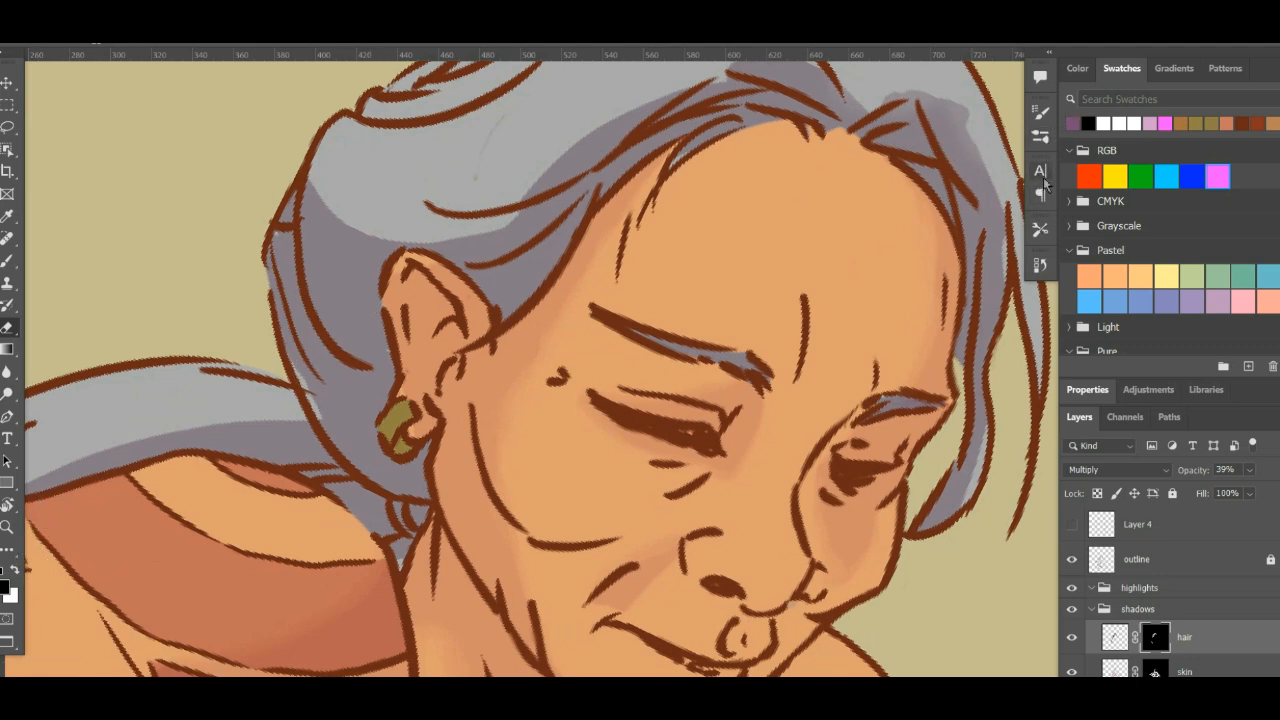
{"action": "left_click", "coordinate": [1043, 139]}
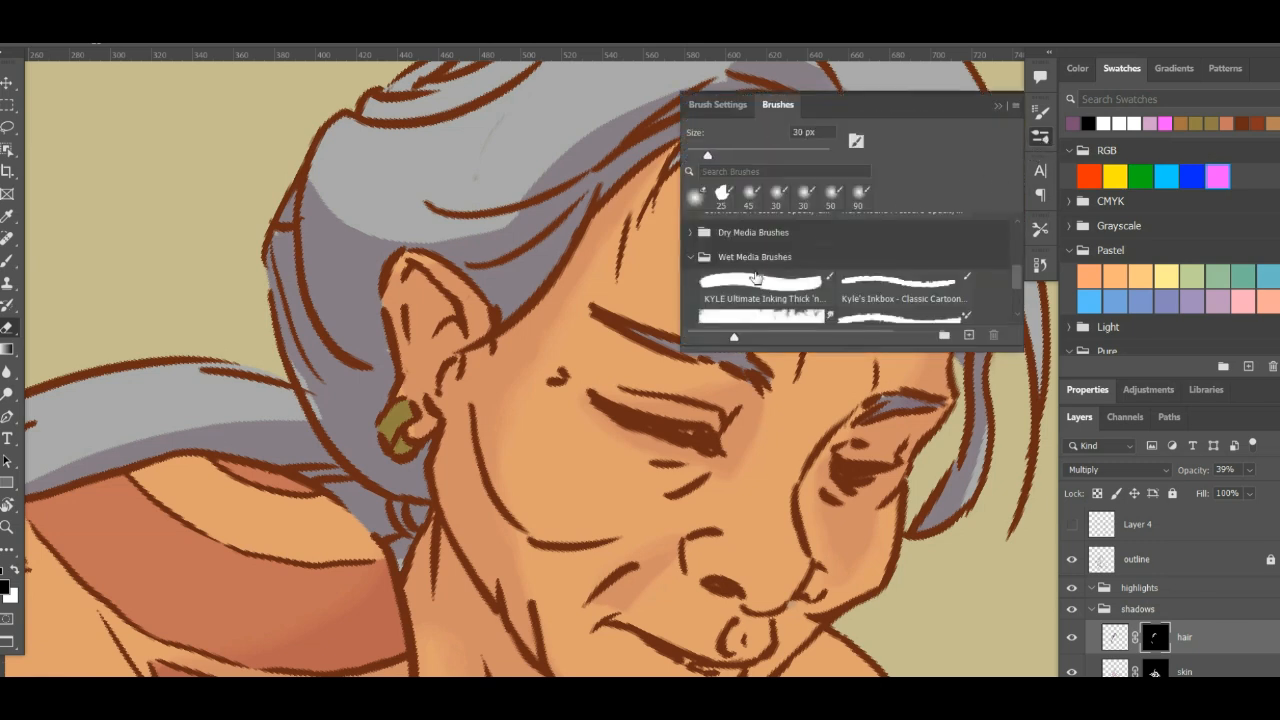
{"action": "left_click", "coordinate": [757, 280]}
{"action": "left_click", "coordinate": [1043, 139]}
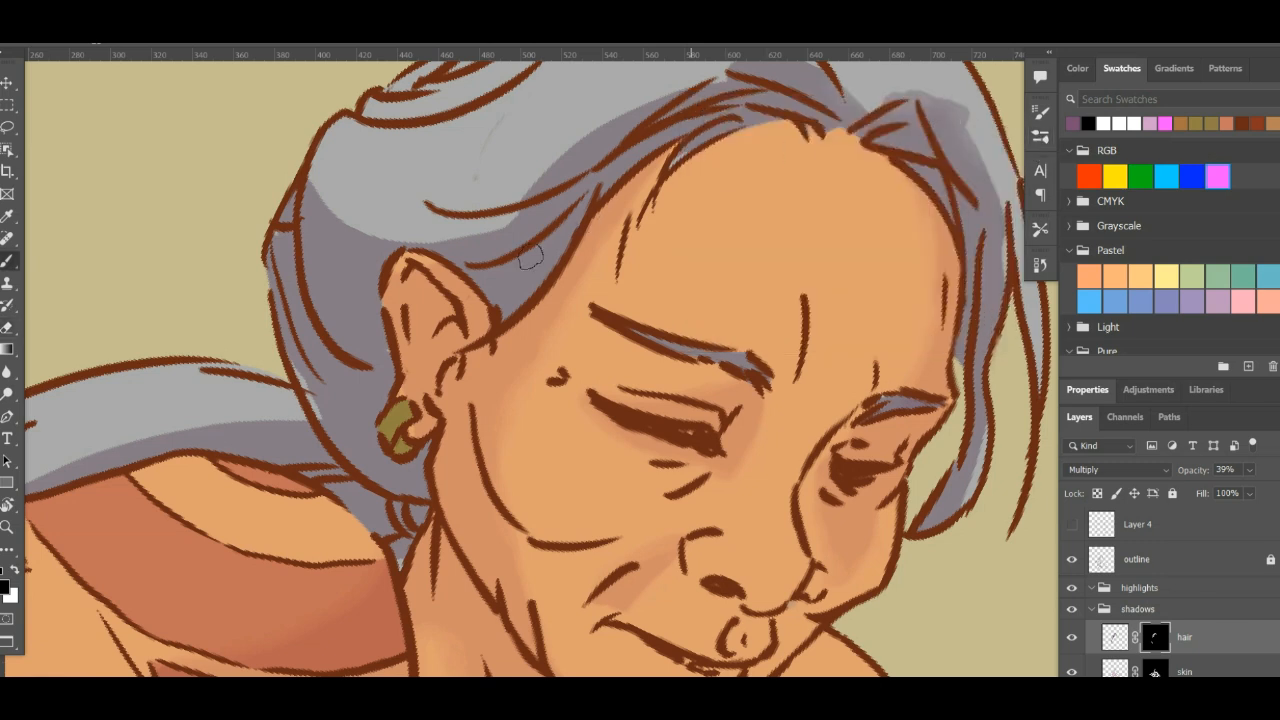
- Try masking thin strands out of the hair shadow above and behind the ear with a slightly larger brush
{"action": "left_click_drag", "start_coordinate": [500, 229], "coordinate": [608, 160]}
{"action": "key", "text": "ctrl+z"}
{"action": "left_click_drag", "start_coordinate": [318, 244], "coordinate": [360, 298]}
{"action": "key", "text": "bracketright"}
{"action": "key", "text": "bracketright"}
{"action": "left_click_drag", "start_coordinate": [328, 266], "coordinate": [366, 298]}
{"action": "key", "text": "ctrl+z"}
{"action": "left_click_drag", "start_coordinate": [312, 248], "coordinate": [366, 310]}
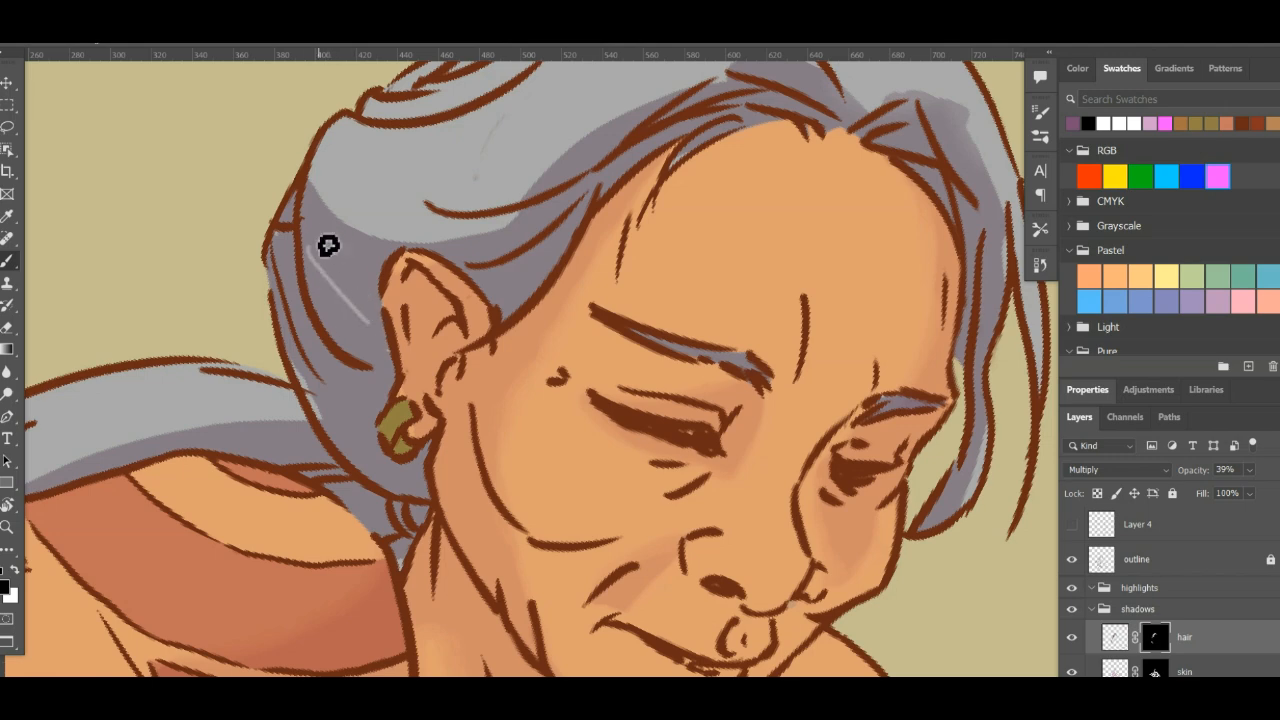
{"action": "key", "text": "ctrl+z"}
- Mask thin curved light strands out of the hair shadow just behind the ear
{"action": "key", "text": "r"}
{"action": "left_click_drag", "start_coordinate": [716, 275], "coordinate": [487, 248]}
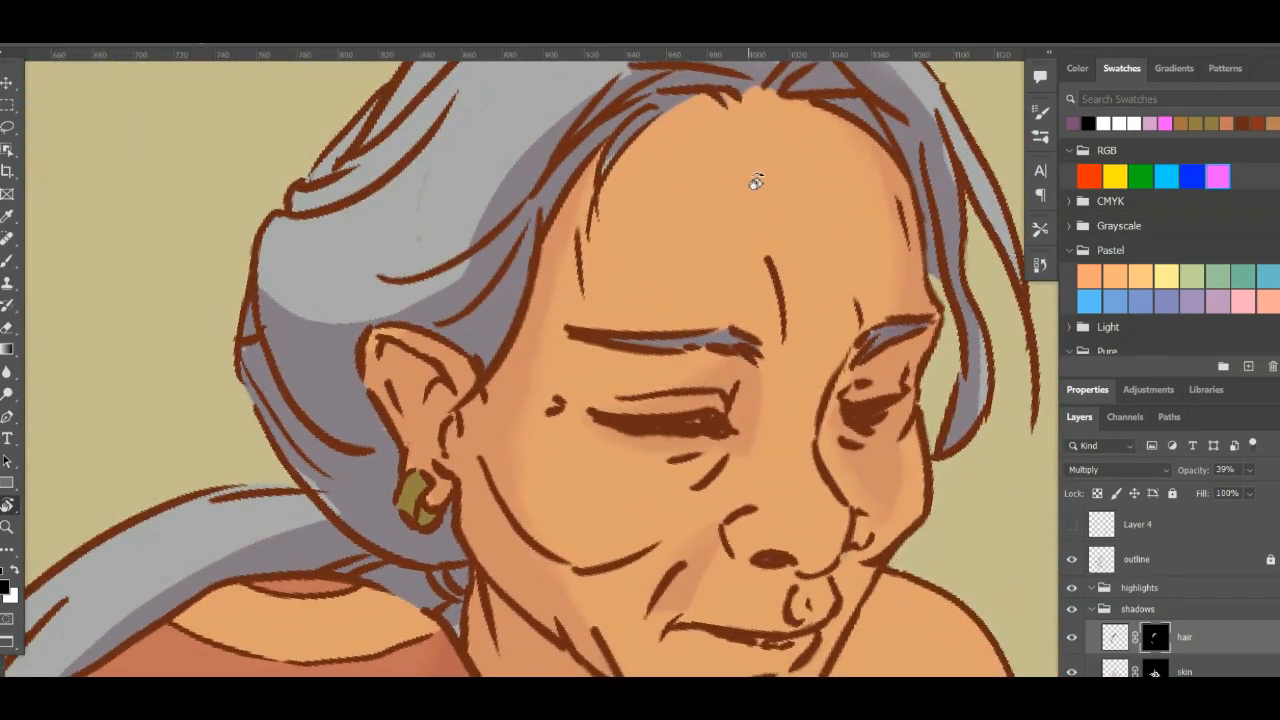
{"action": "left_click_drag", "start_coordinate": [756, 181], "coordinate": [902, 276]}
{"action": "left_click_drag", "start_coordinate": [643, 189], "coordinate": [697, 349]}
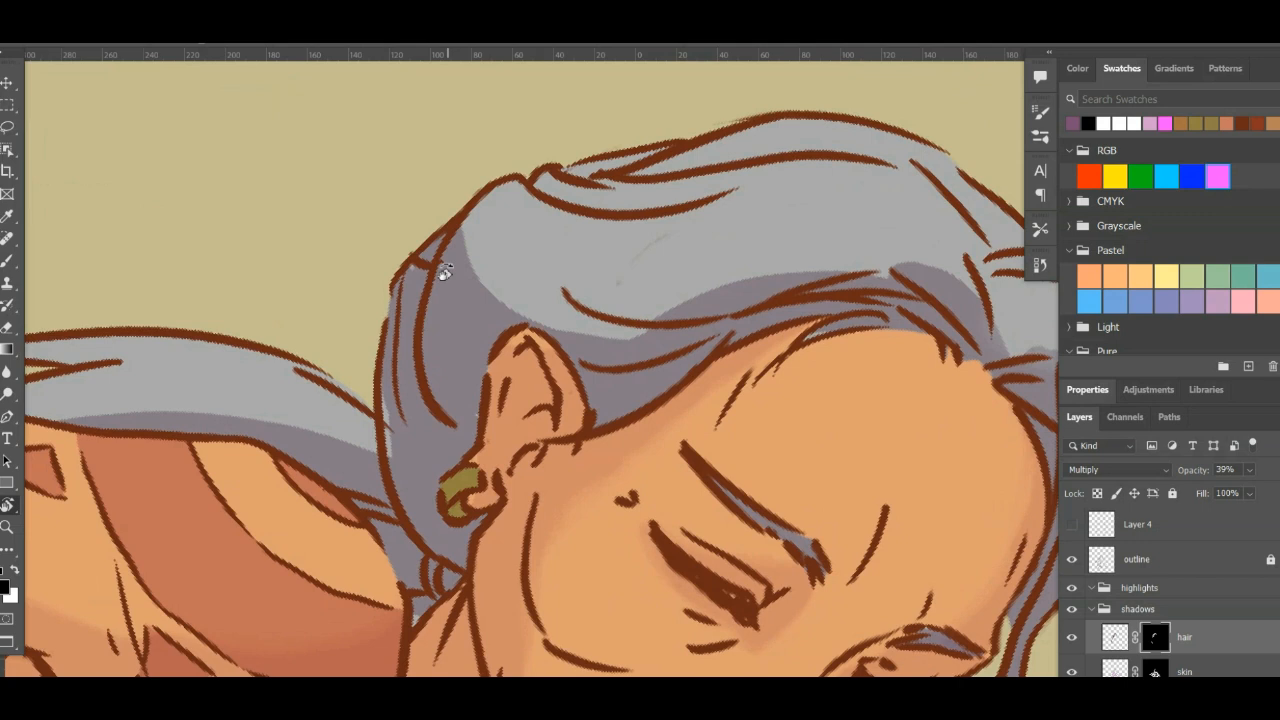
{"action": "key", "text": "b"}
{"action": "left_click_drag", "start_coordinate": [448, 236], "coordinate": [458, 398]}
{"action": "left_click_drag", "start_coordinate": [462, 240], "coordinate": [466, 390]}
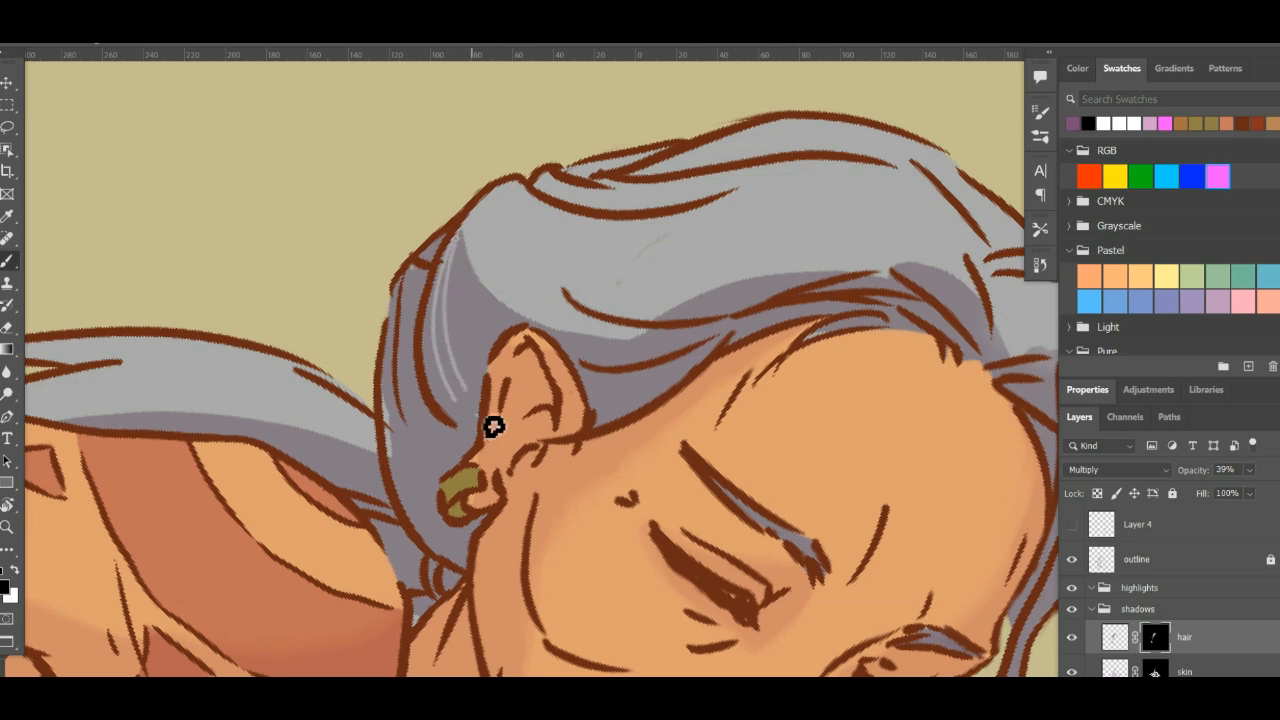
{"action": "key", "text": "ctrl+z"}
{"action": "left_click_drag", "start_coordinate": [456, 240], "coordinate": [476, 402]}
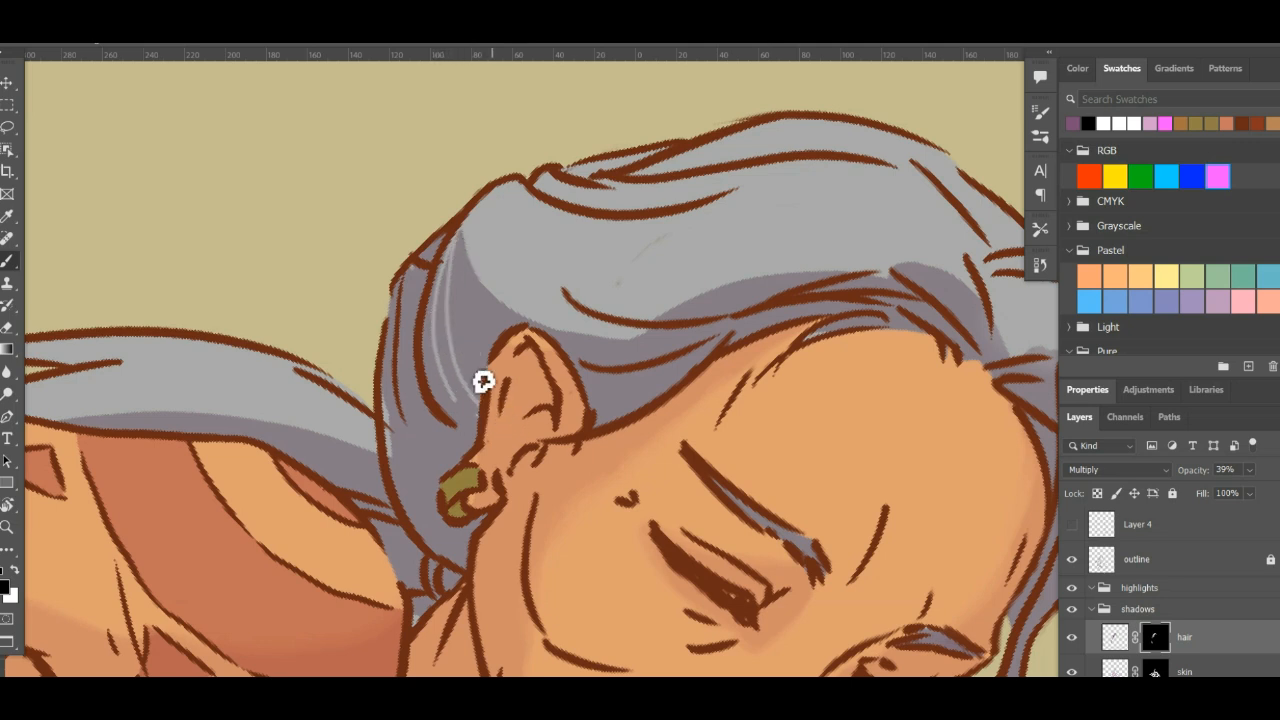
- Continue the thin light strands across the outer hair shadow at the back of the head, down towards the earring
{"action": "left_click_drag", "start_coordinate": [431, 274], "coordinate": [448, 440]}
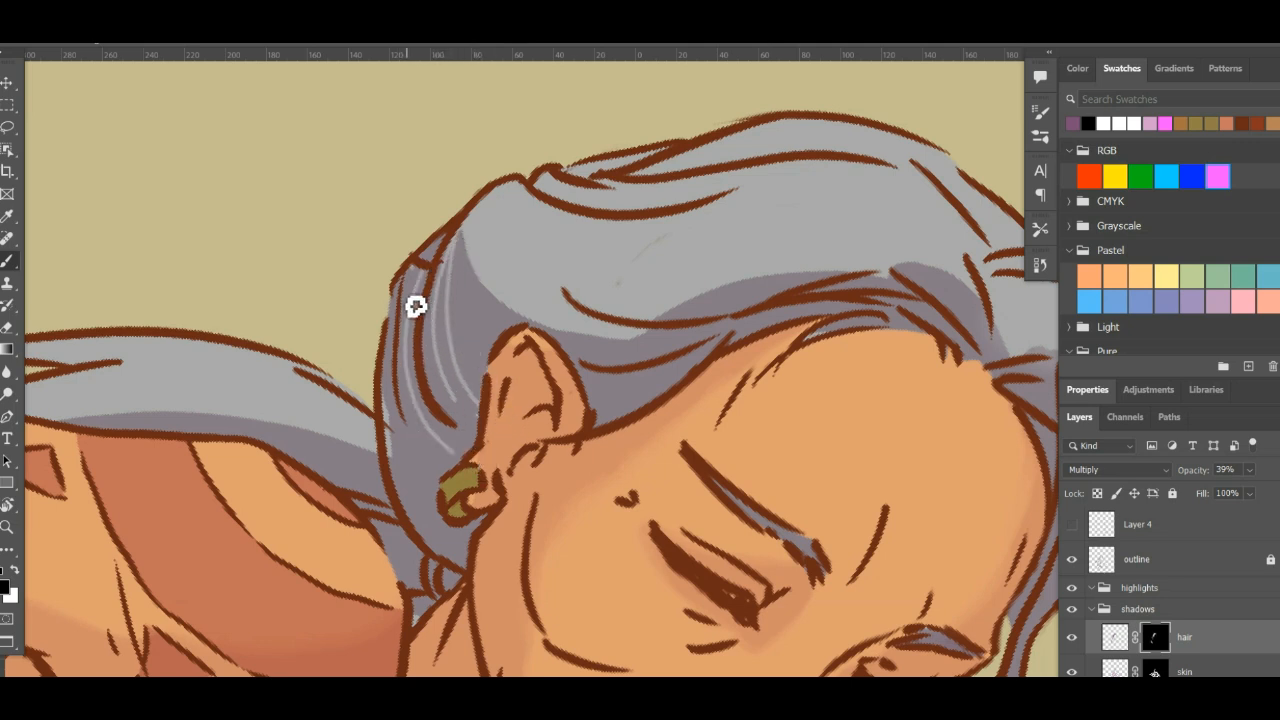
{"action": "left_click_drag", "start_coordinate": [426, 276], "coordinate": [425, 433]}
{"action": "left_click_drag", "start_coordinate": [402, 330], "coordinate": [440, 487]}
{"action": "left_click_drag", "start_coordinate": [393, 404], "coordinate": [434, 511]}
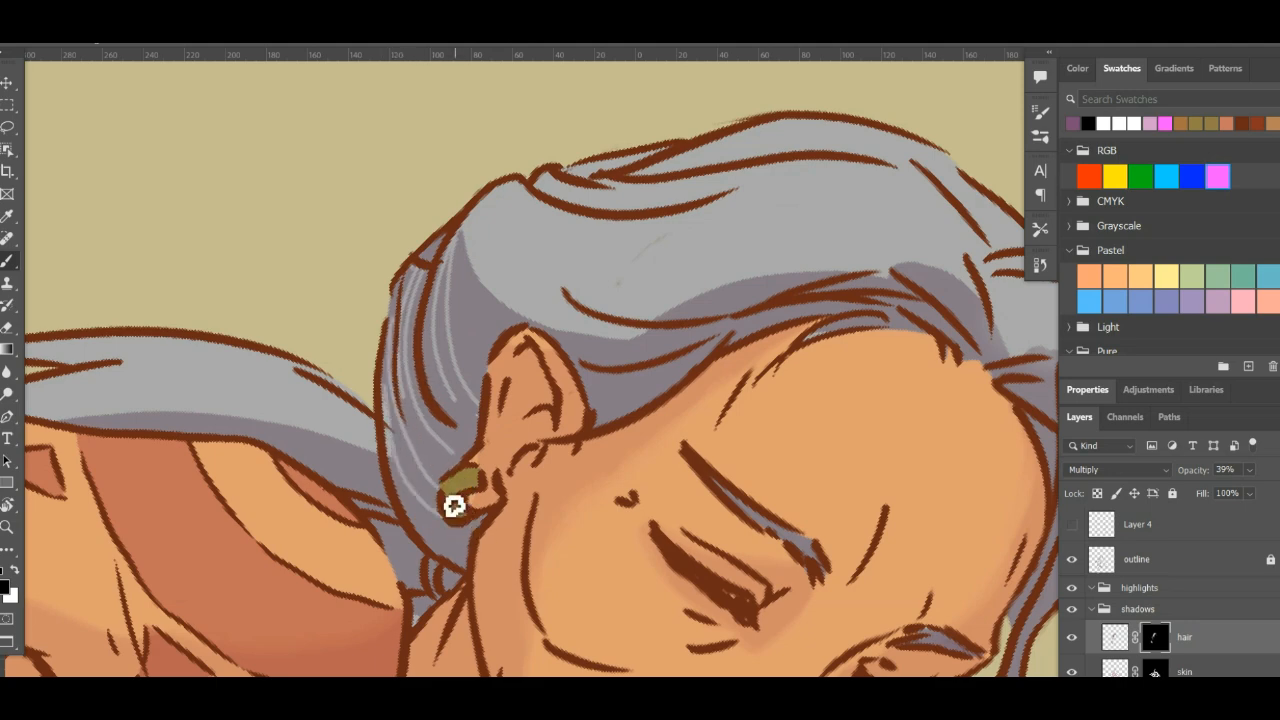
- Add short curved light strands near the upper edge of the shadow behind the ear
{"action": "key", "text": "r"}
{"action": "left_click_drag", "start_coordinate": [794, 410], "coordinate": [802, 258]}
{"action": "key", "text": "ctrl+plus"}
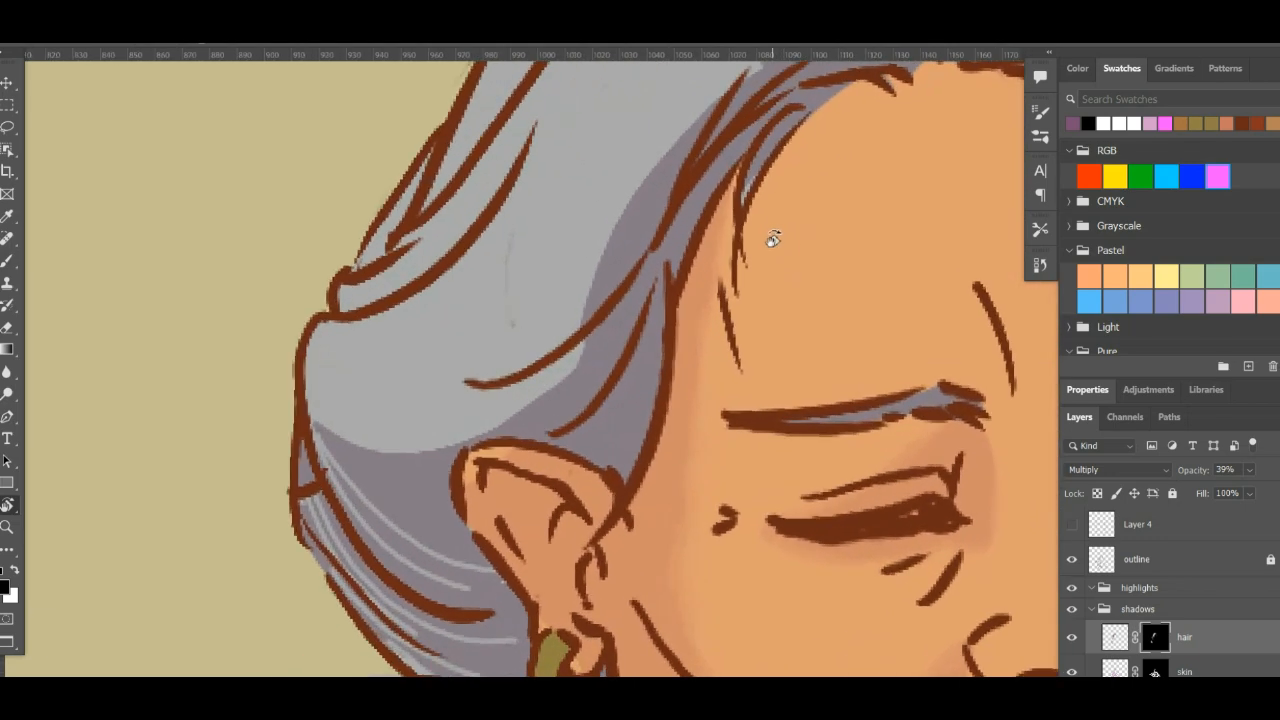
{"action": "key", "text": "b"}
{"action": "left_click_drag", "start_coordinate": [356, 486], "coordinate": [443, 494]}
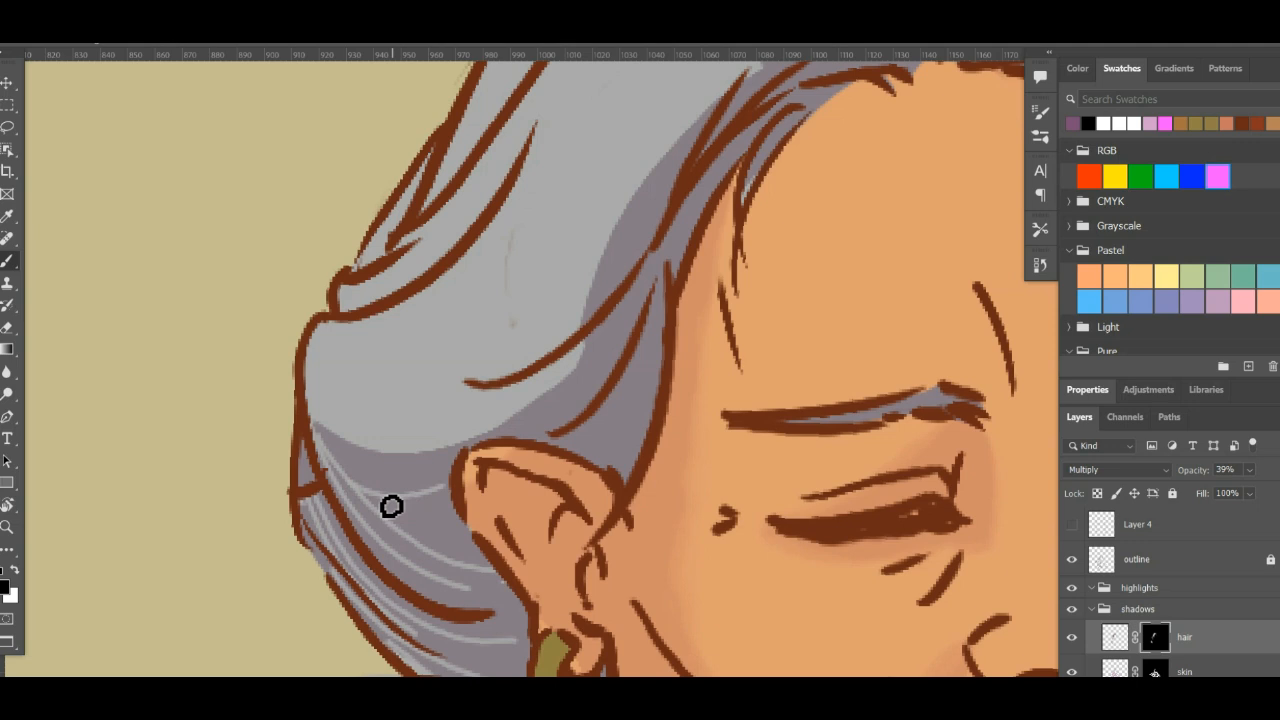
{"action": "left_click_drag", "start_coordinate": [370, 508], "coordinate": [465, 490]}
- Mask light strands out of the shadow in the hair section between the top of the ear and the temple
{"action": "left_click_drag", "start_coordinate": [558, 441], "coordinate": [632, 377]}
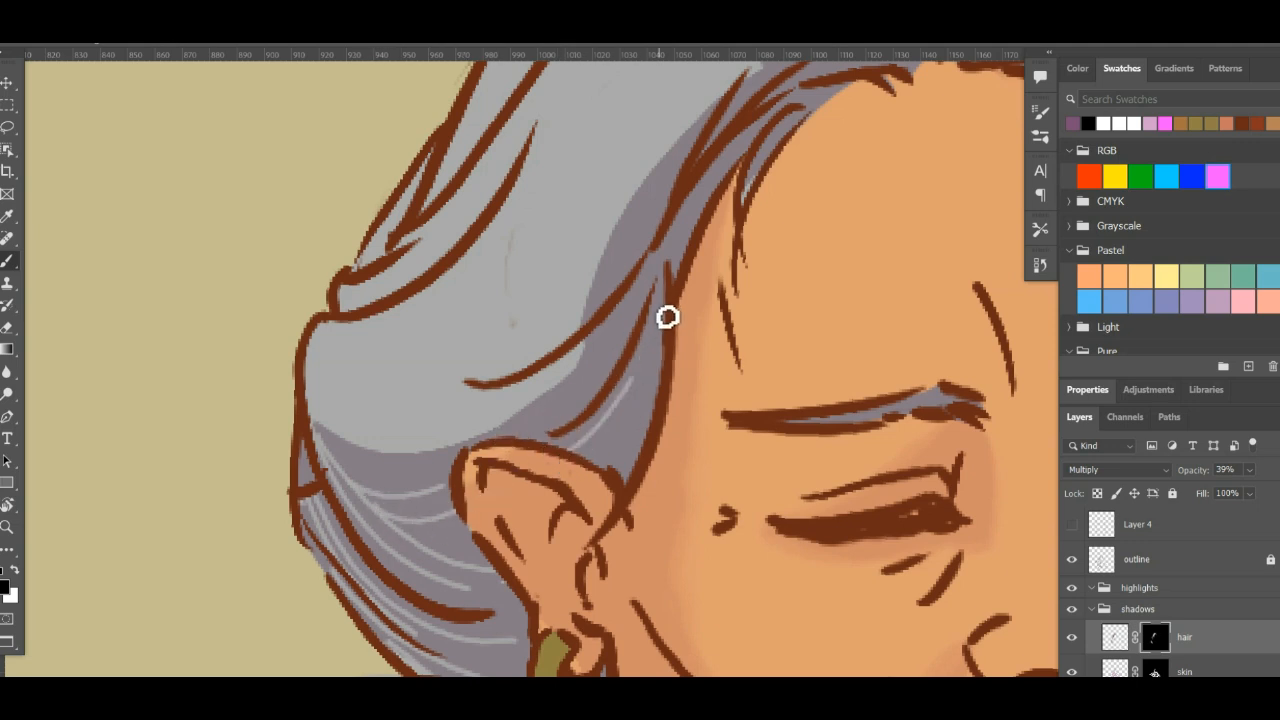
{"action": "mouse_move", "coordinate": [593, 458]}
{"action": "left_mouse_down"}
{"action": "mouse_move", "coordinate": [626, 434]}
{"action": "mouse_move", "coordinate": [660, 326]}
{"action": "left_mouse_up"}
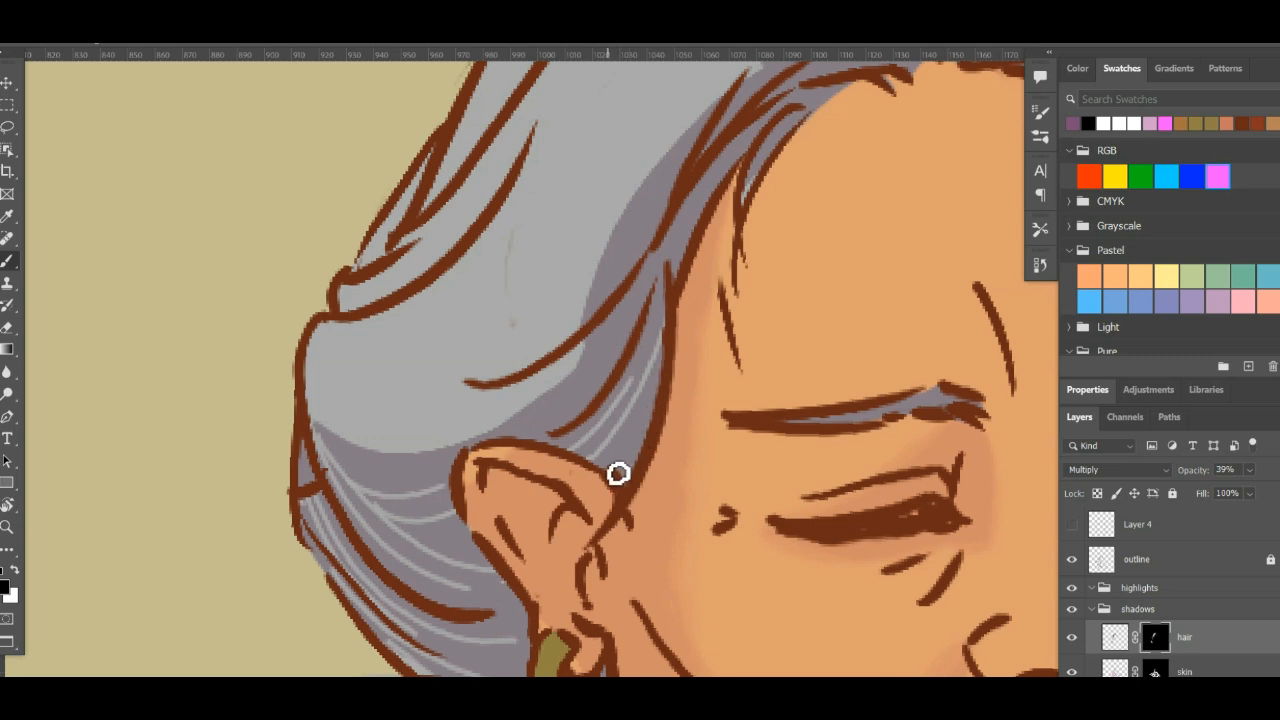
{"action": "key", "text": "ctrl+z"}
{"action": "left_click_drag", "start_coordinate": [592, 461], "coordinate": [643, 369]}
{"action": "left_click_drag", "start_coordinate": [667, 305], "coordinate": [669, 303]}
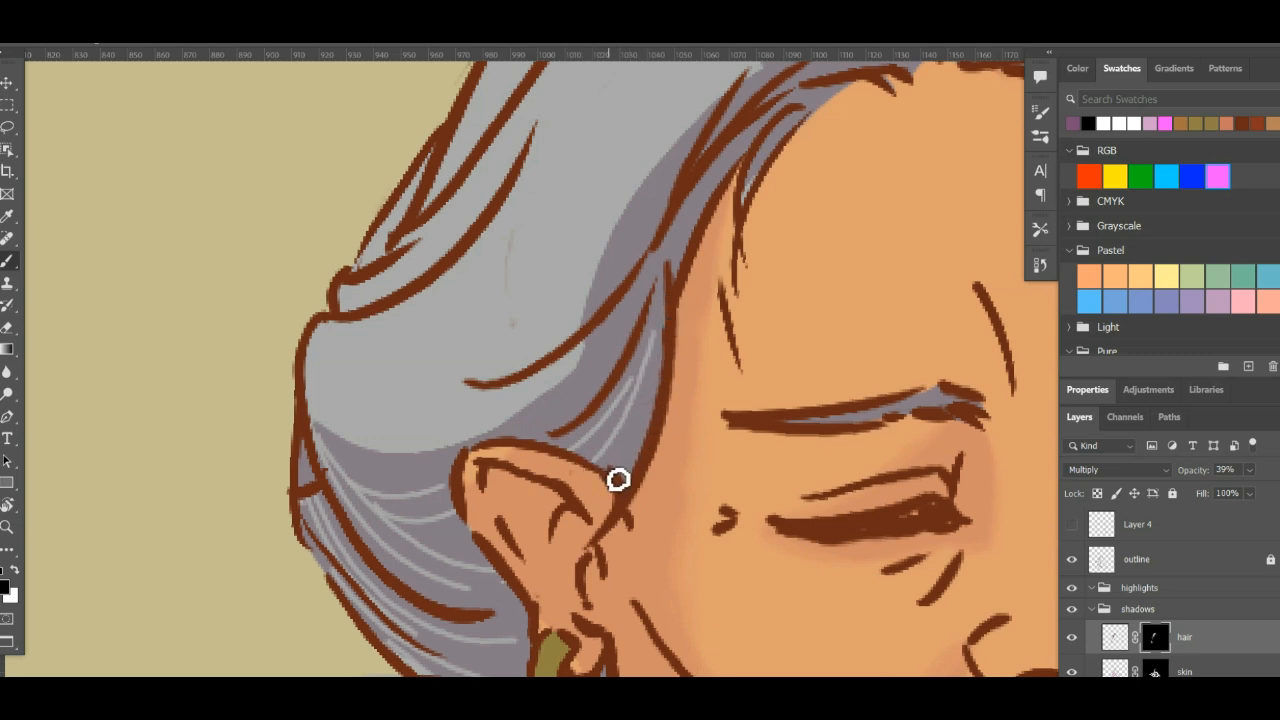
{"action": "mouse_move", "coordinate": [617, 480]}
{"action": "left_mouse_down"}
{"action": "mouse_move", "coordinate": [674, 290]}
{"action": "mouse_move", "coordinate": [642, 447]}
{"action": "left_mouse_up"}
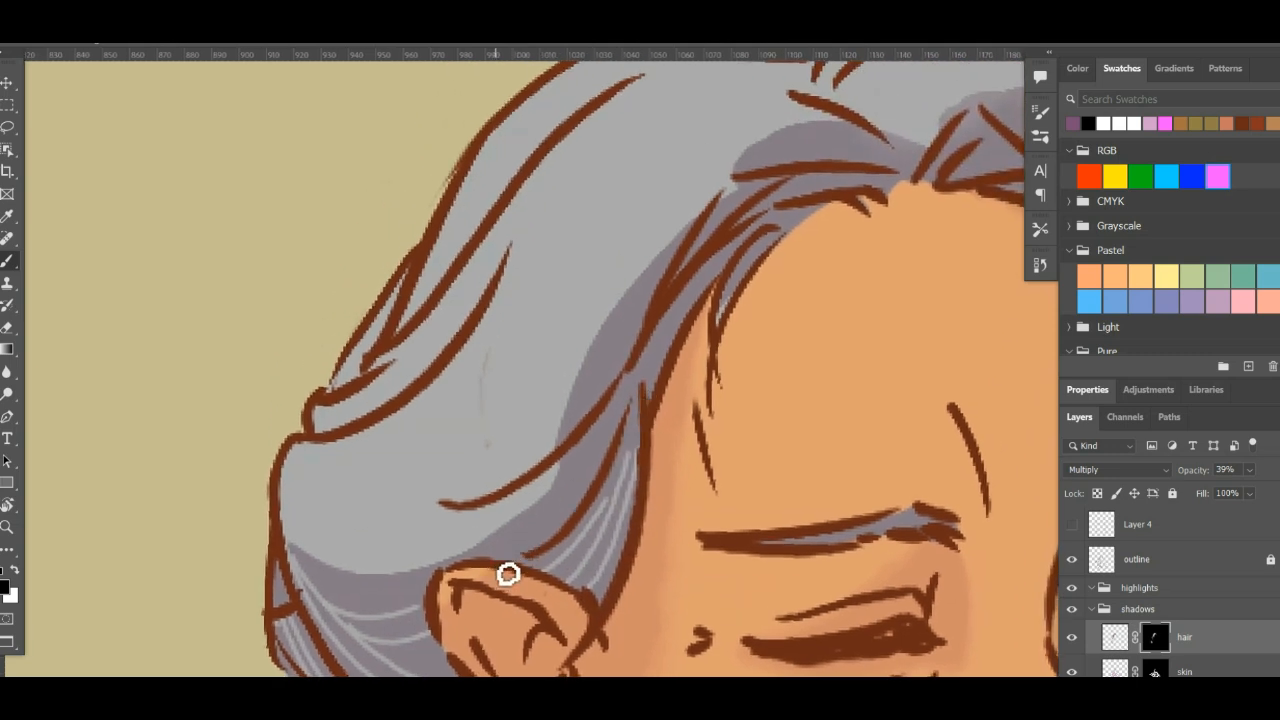
- Mask long light strands out of the shadow from above the ear up along the temple hairline
{"action": "left_click_drag", "start_coordinate": [552, 512], "coordinate": [614, 380]}
{"action": "mouse_move", "coordinate": [560, 532]}
{"action": "left_mouse_down"}
{"action": "mouse_move", "coordinate": [716, 286]}
{"action": "mouse_move", "coordinate": [746, 260]}
{"action": "left_mouse_up"}
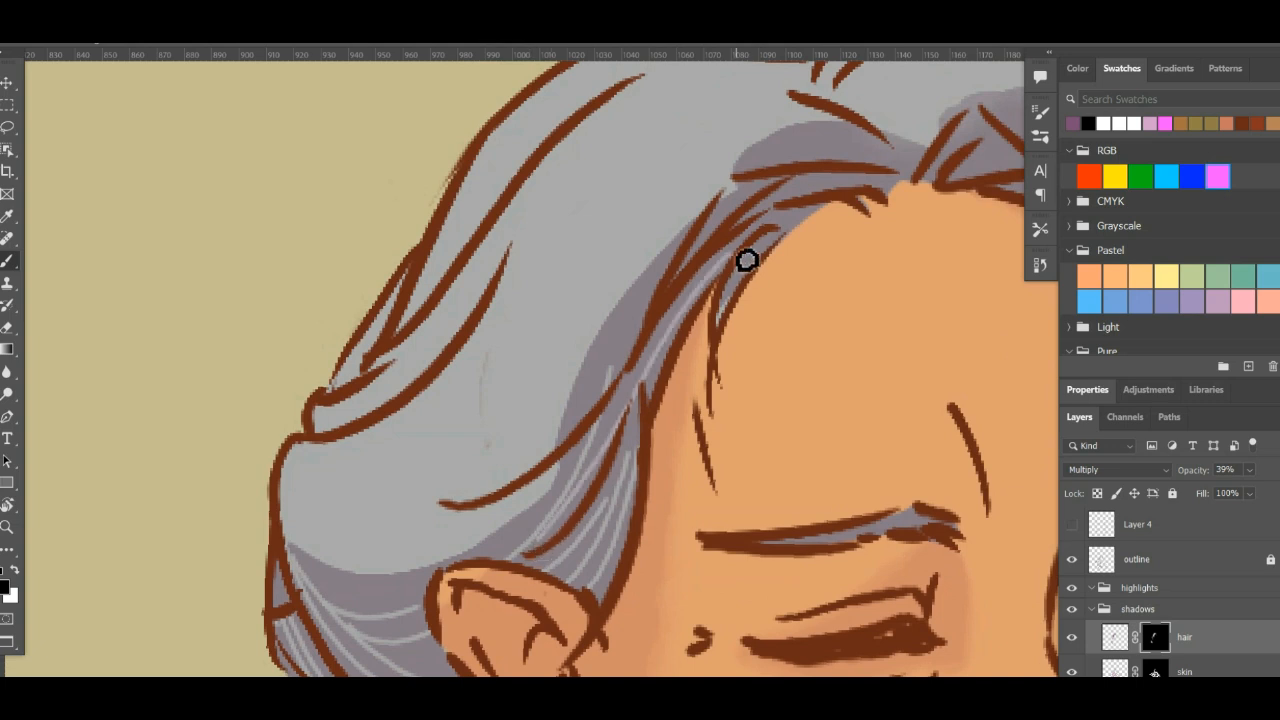
{"action": "left_click_drag", "start_coordinate": [575, 413], "coordinate": [678, 249]}
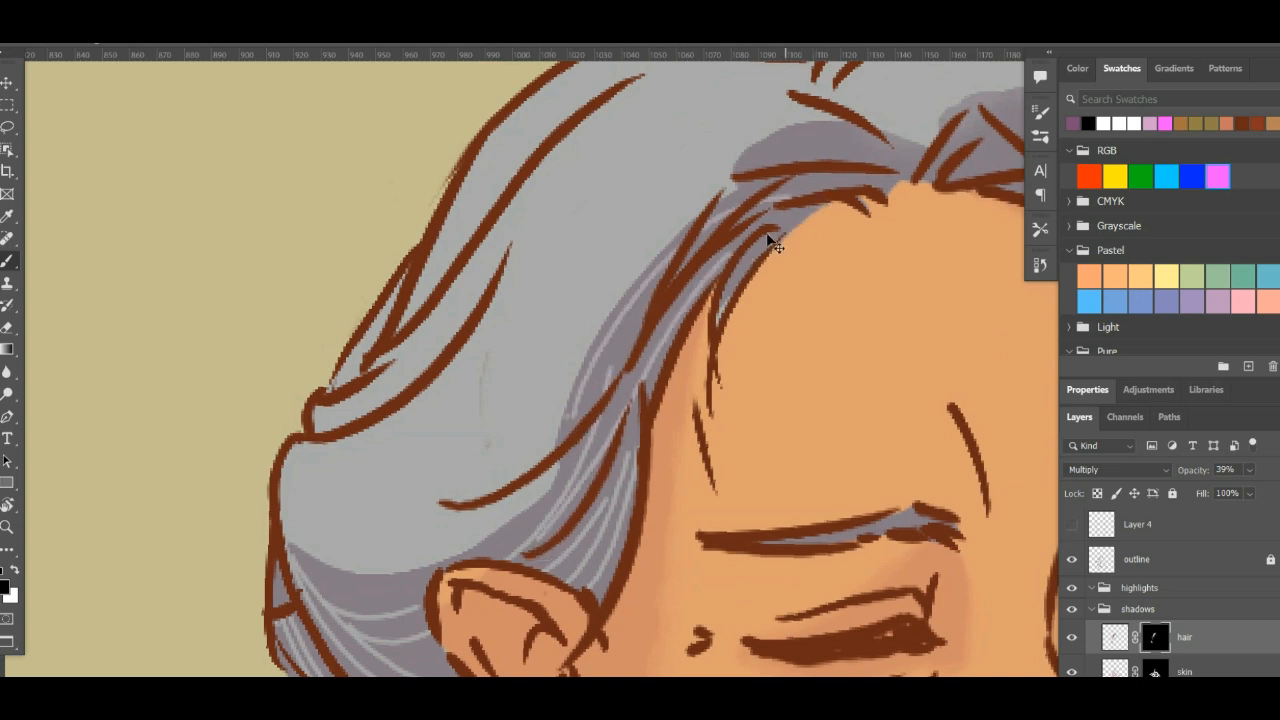
{"action": "key", "text": "ctrl+z"}
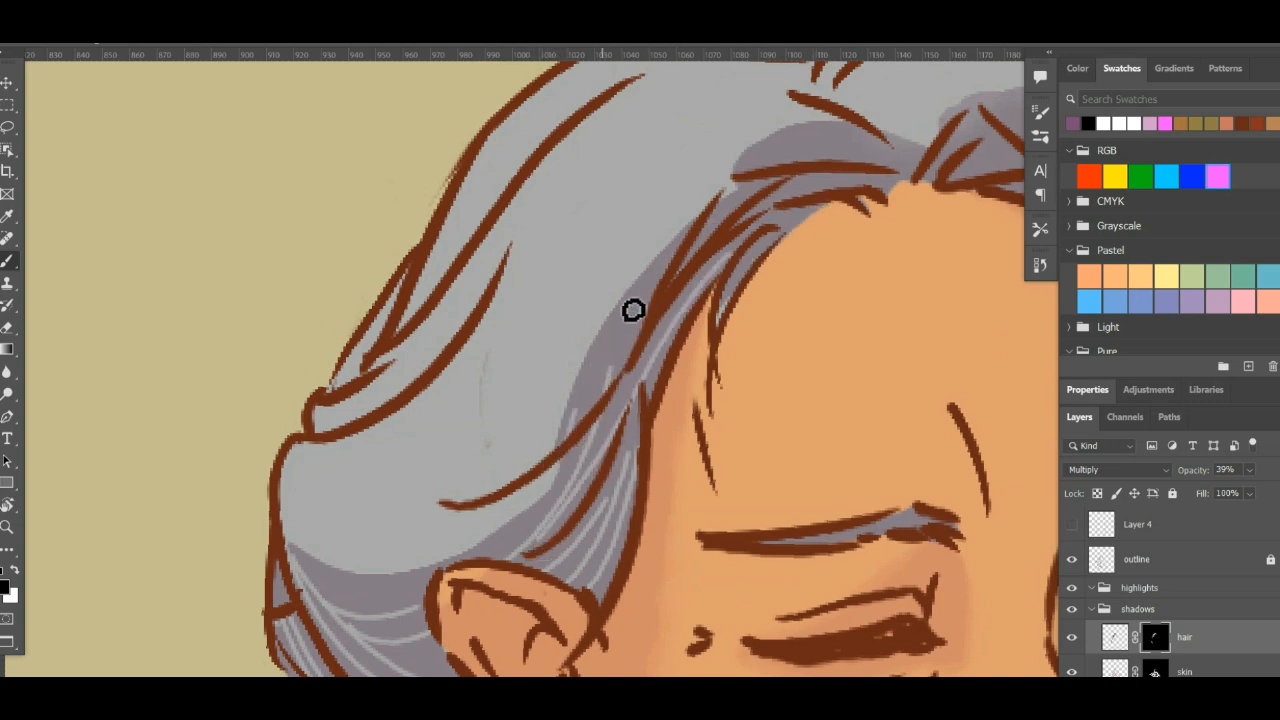
{"action": "key", "text": "ctrl+shift+z"}
- Mask light strands out of the shadows around the forehead parting and down the front lock beside the far eye
{"action": "left_click_drag", "start_coordinate": [851, 206], "coordinate": [679, 322]}
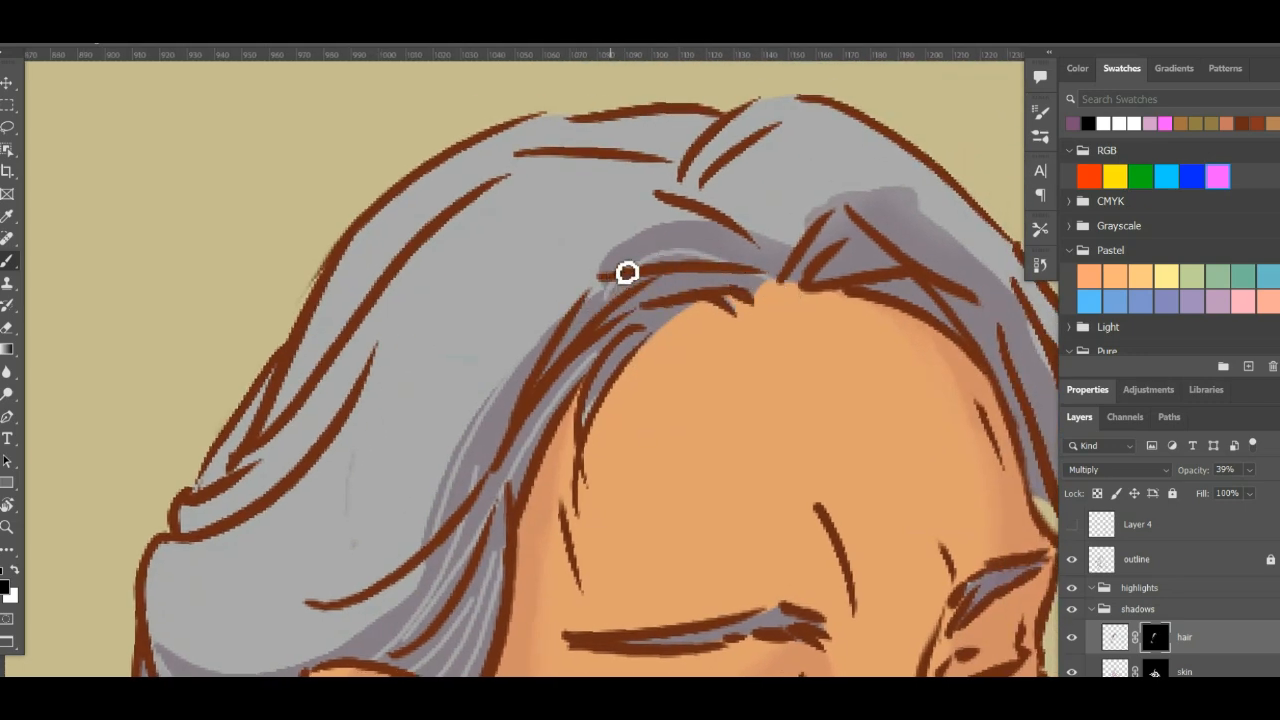
{"action": "mouse_move", "coordinate": [837, 283]}
{"action": "left_mouse_down"}
{"action": "mouse_move", "coordinate": [703, 300]}
{"action": "mouse_move", "coordinate": [755, 281]}
{"action": "mouse_move", "coordinate": [651, 241]}
{"action": "mouse_move", "coordinate": [764, 465]}
{"action": "left_mouse_up"}
{"action": "mouse_move", "coordinate": [563, 183]}
{"action": "left_mouse_down"}
{"action": "mouse_move", "coordinate": [738, 352]}
{"action": "mouse_move", "coordinate": [753, 474]}
{"action": "left_mouse_up"}
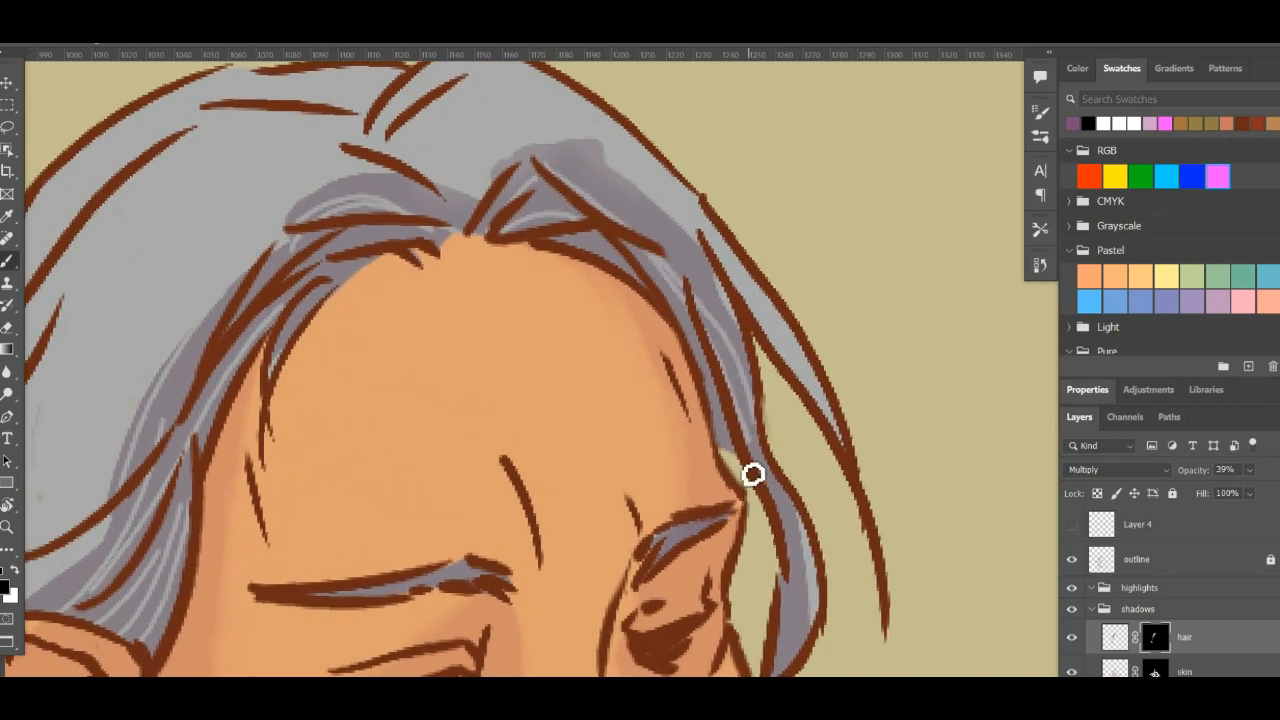
{"action": "key", "text": "ctrl+z"}
{"action": "left_click_drag", "start_coordinate": [569, 183], "coordinate": [689, 280]}
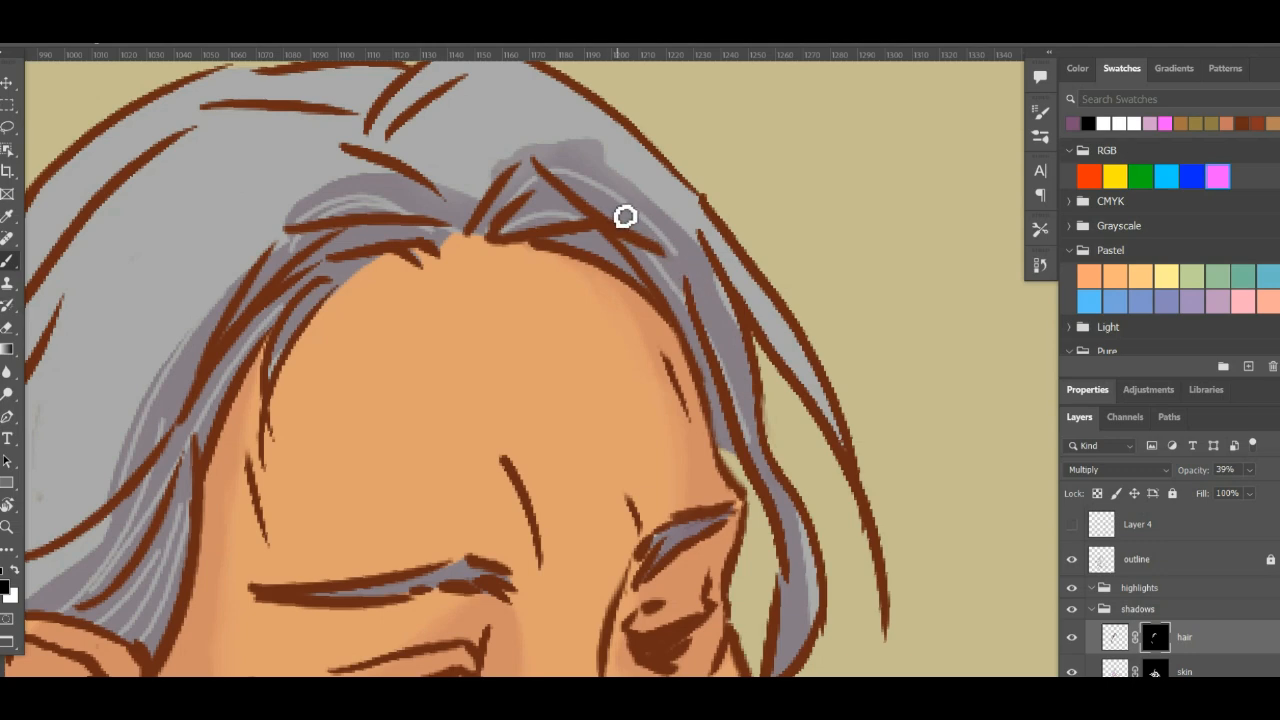
{"action": "left_click_drag", "start_coordinate": [611, 206], "coordinate": [746, 357]}
{"action": "mouse_move", "coordinate": [771, 478]}
{"action": "left_mouse_down"}
{"action": "mouse_move", "coordinate": [747, 342]}
{"action": "mouse_move", "coordinate": [741, 541]}
{"action": "mouse_move", "coordinate": [766, 491]}
{"action": "left_mouse_up"}
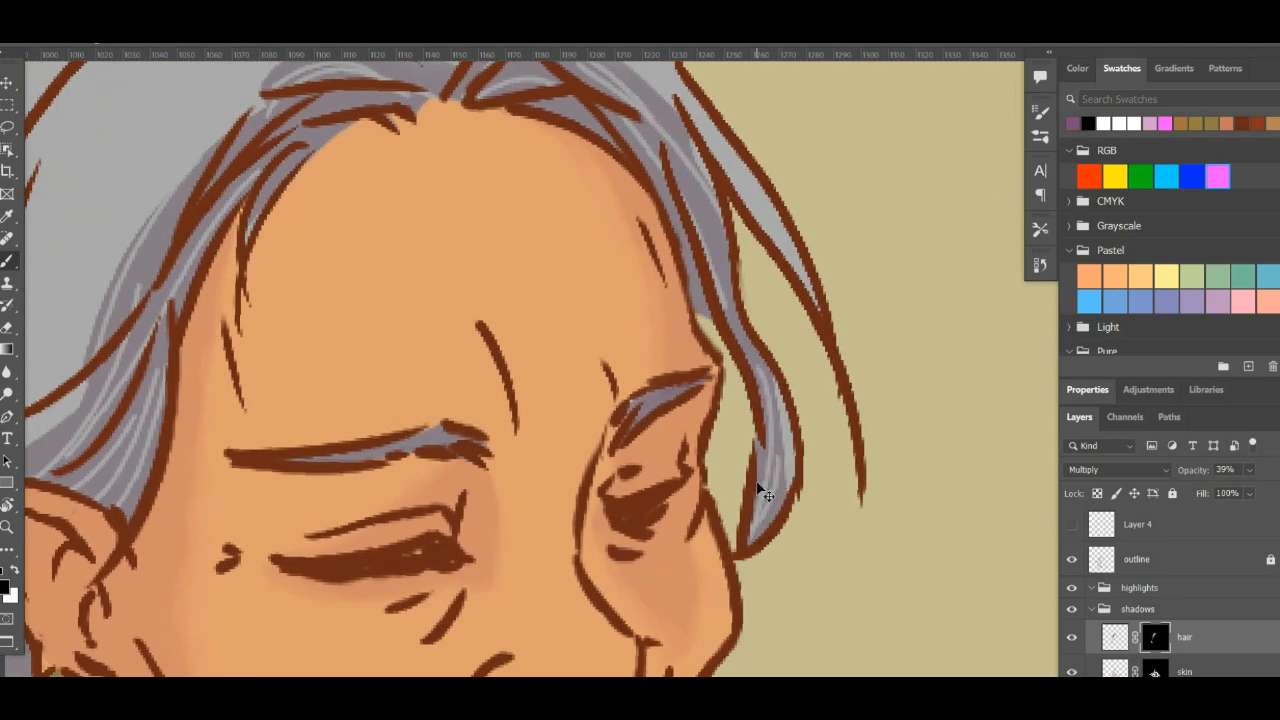
- Inspect the light strands in the hair shadows around the forehead, temple, ear and back of the head
{"action": "scroll", "coordinate": [765, 493], "scroll_direction": "down", "scroll_amount": 5}
{"action": "scroll", "coordinate": [765, 493], "scroll_direction": "up", "scroll_amount": 3}
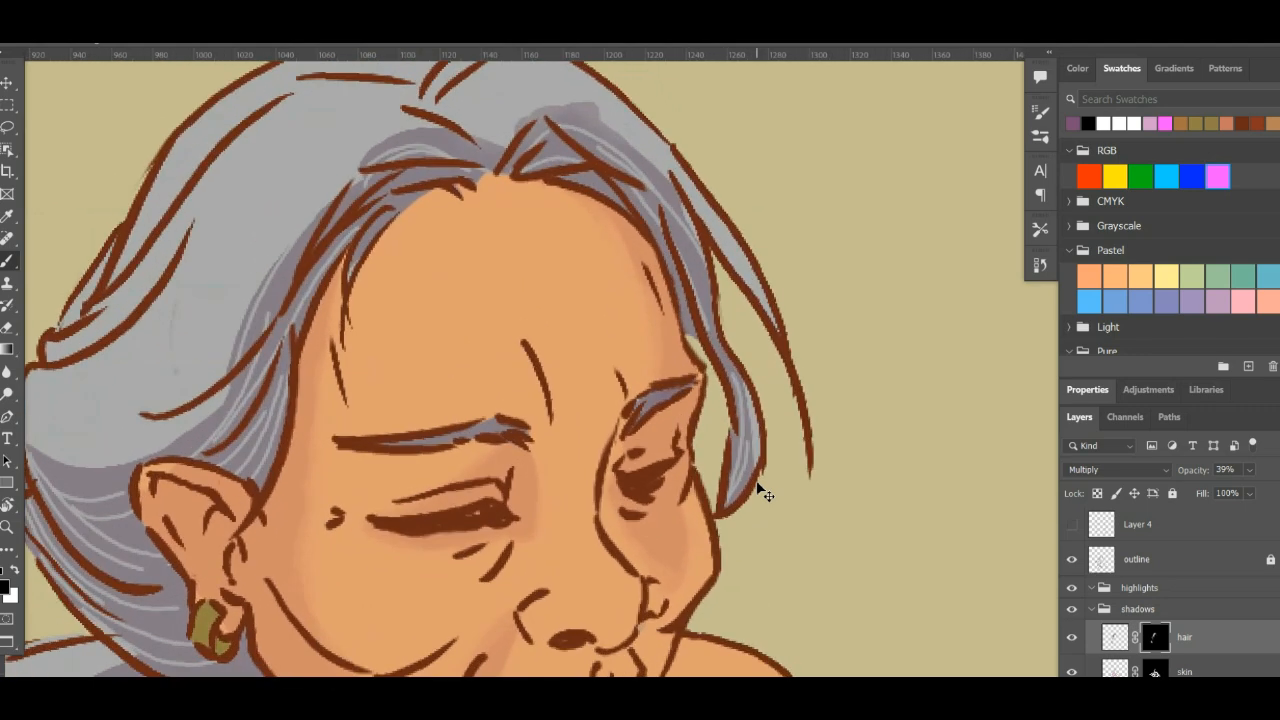
{"action": "left_click_drag", "start_coordinate": [750, 391], "coordinate": [908, 300]}
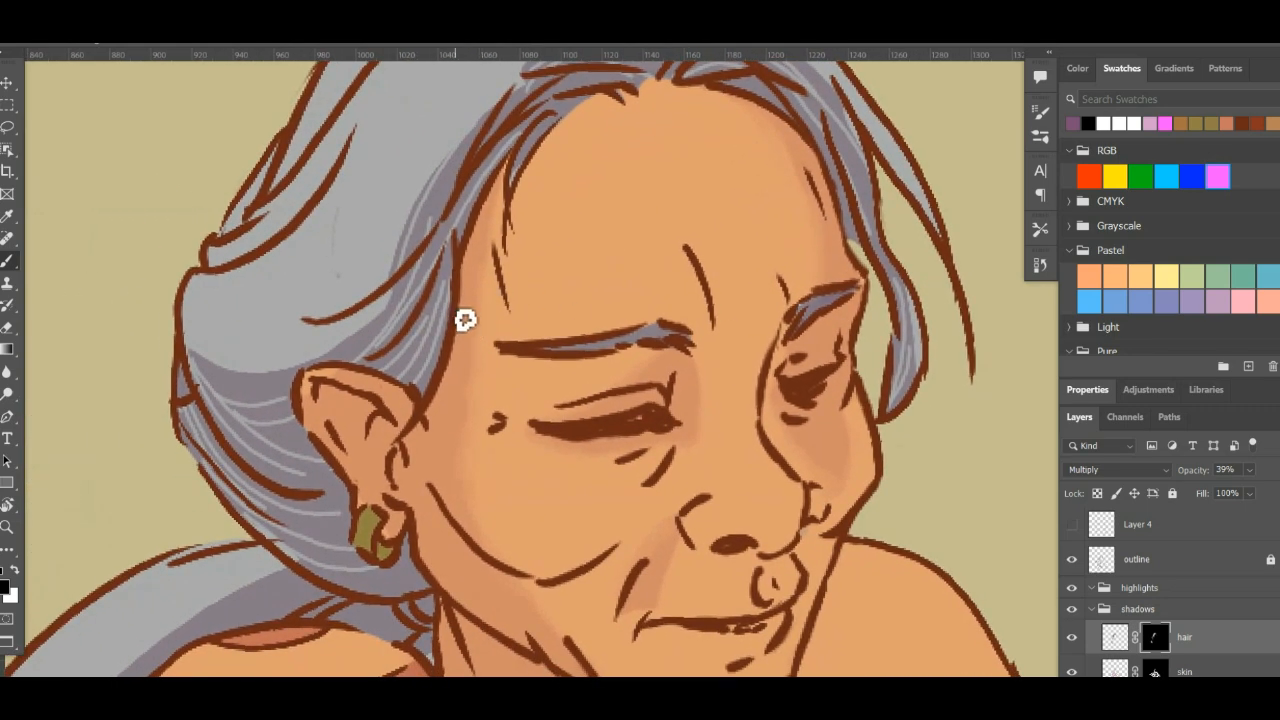
{"action": "key", "text": "x"}
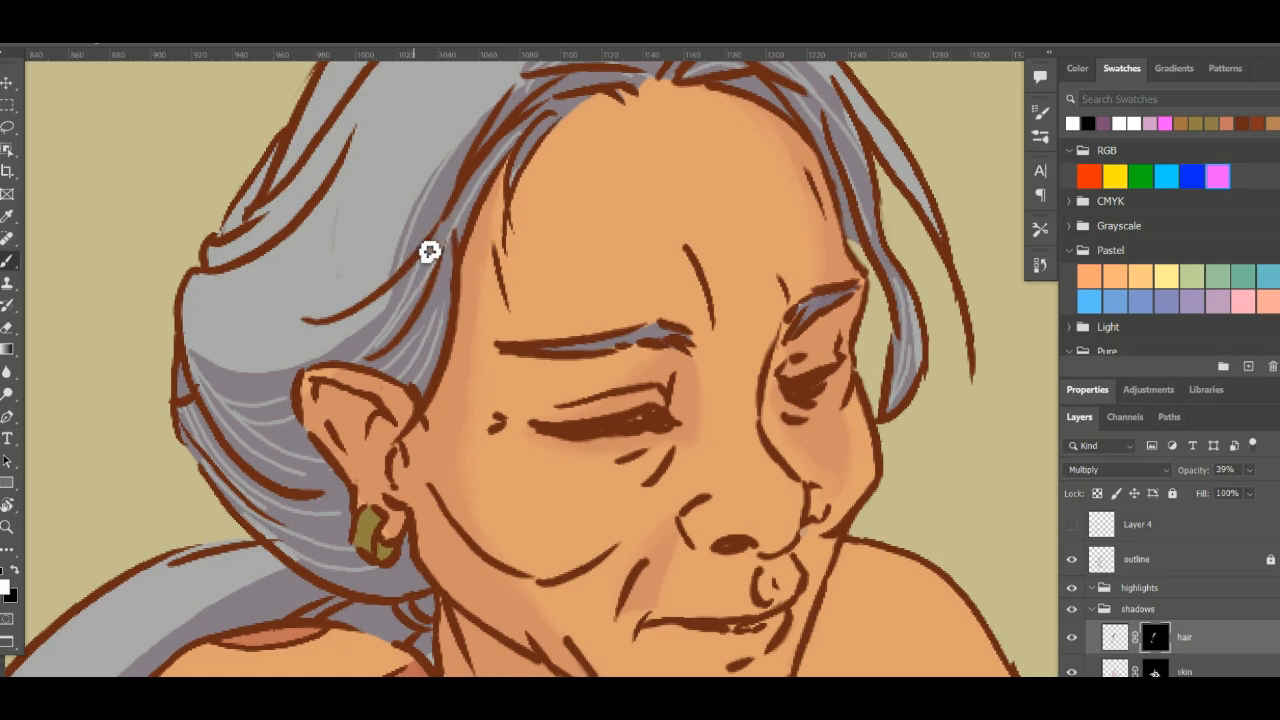
{"action": "left_click_drag", "start_coordinate": [318, 386], "coordinate": [430, 298]}
{"action": "key", "text": "r"}
{"action": "left_click_drag", "start_coordinate": [466, 328], "coordinate": [495, 378]}
{"action": "left_click_drag", "start_coordinate": [451, 280], "coordinate": [759, 215]}
{"action": "left_click_drag", "start_coordinate": [613, 262], "coordinate": [521, 409]}
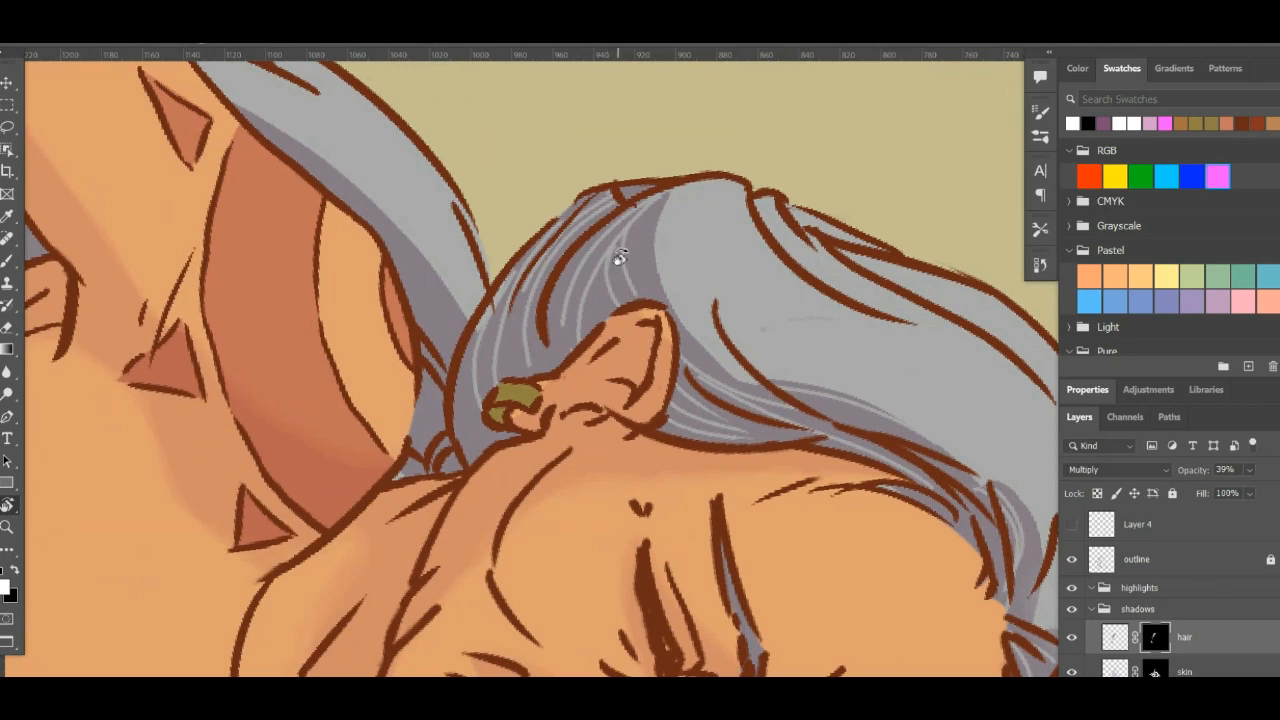
{"action": "key", "text": "b"}
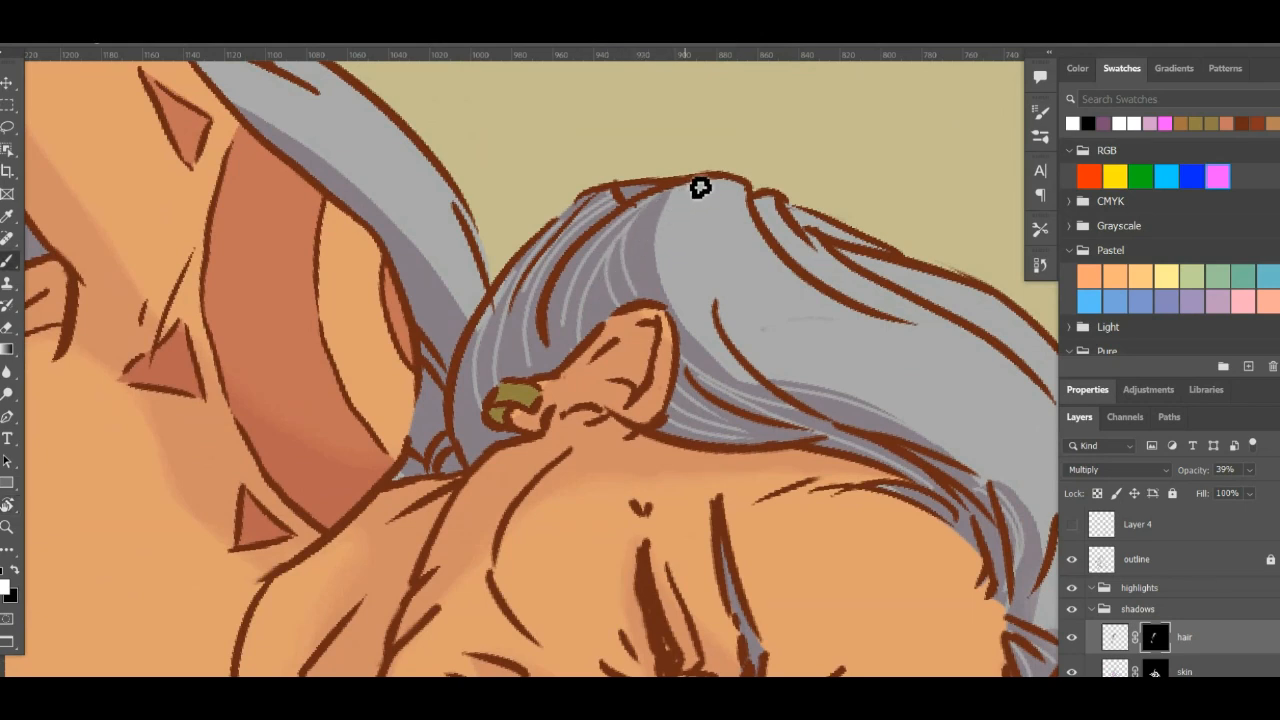
{"action": "key", "text": "r"}
{"action": "mouse_move", "coordinate": [834, 251]}
{"action": "left_mouse_down"}
{"action": "mouse_move", "coordinate": [583, 343]}
{"action": "mouse_move", "coordinate": [609, 357]}
{"action": "mouse_move", "coordinate": [620, 322]}
{"action": "mouse_move", "coordinate": [551, 423]}
{"action": "mouse_move", "coordinate": [574, 280]}
{"action": "left_mouse_up"}
{"action": "key", "text": "e"}
{"action": "key", "text": "b"}
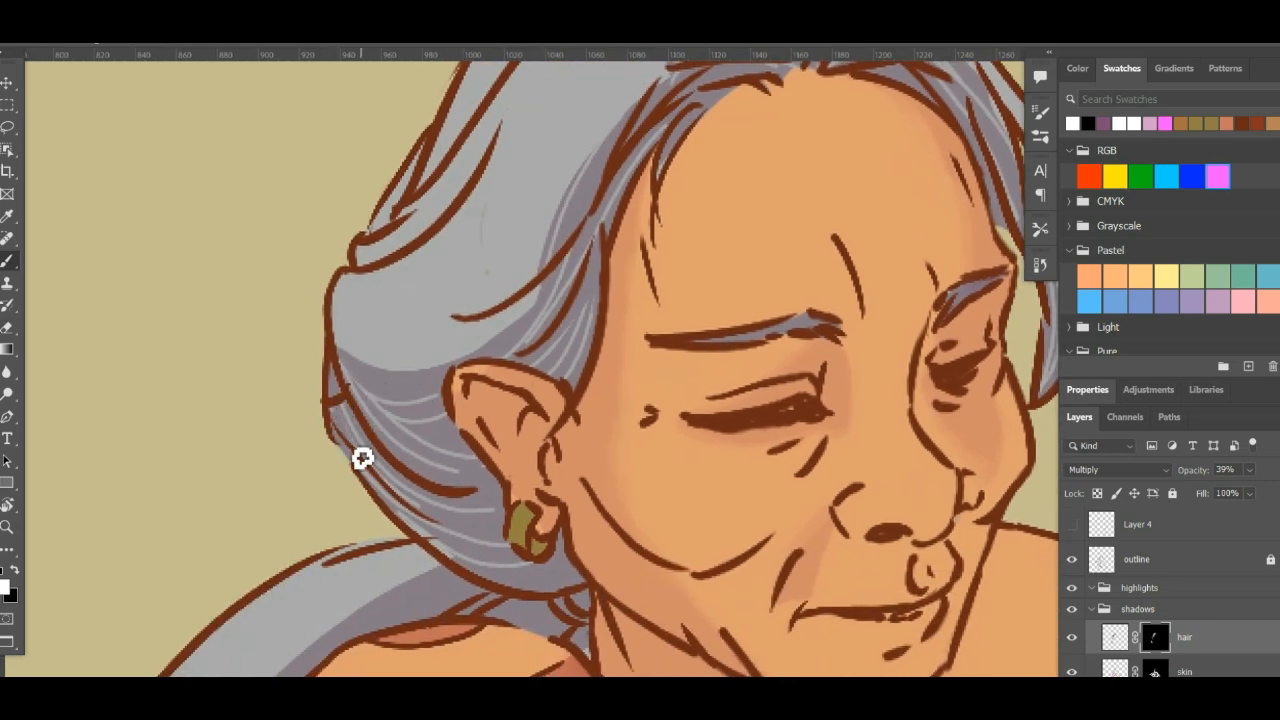
{"action": "mouse_move", "coordinate": [661, 318]}
{"action": "left_mouse_down"}
{"action": "mouse_move", "coordinate": [654, 349]}
{"action": "mouse_move", "coordinate": [636, 352]}
{"action": "left_mouse_up"}
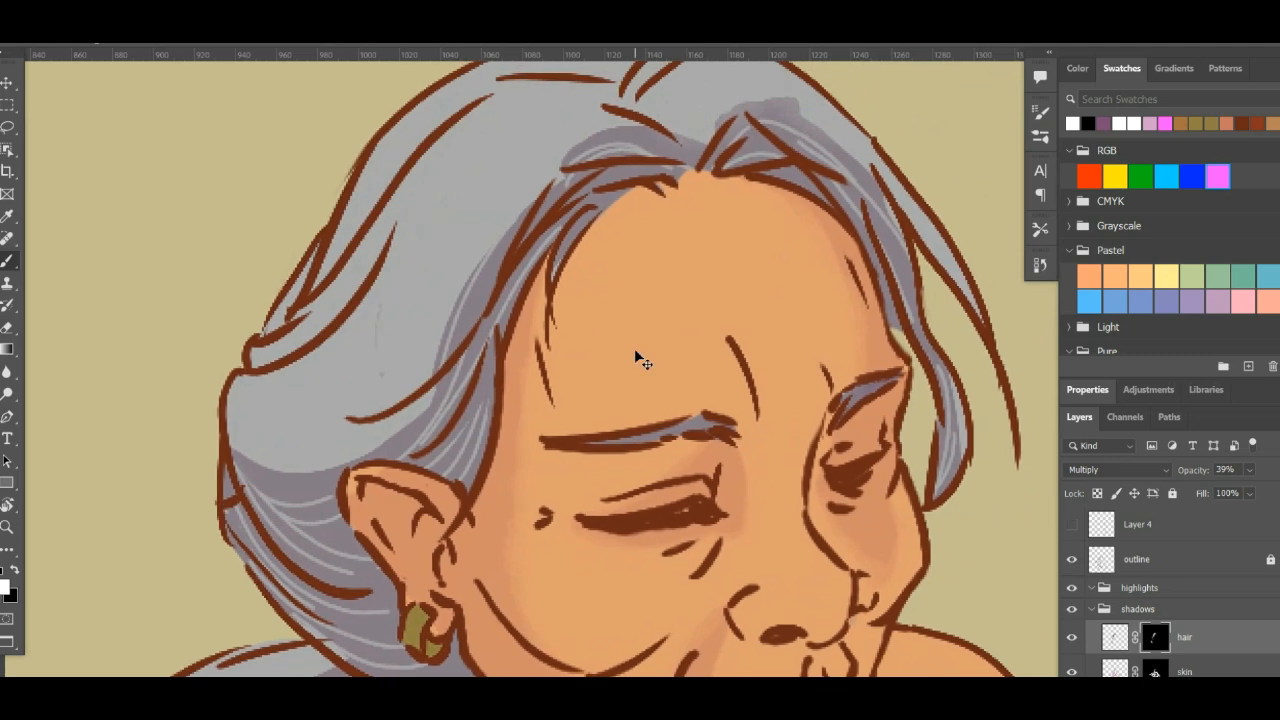
{"action": "scroll", "coordinate": [635, 352], "scroll_direction": "down", "scroll_amount": 3}
{"action": "scroll", "coordinate": [640, 358], "scroll_direction": "up", "scroll_amount": 4}
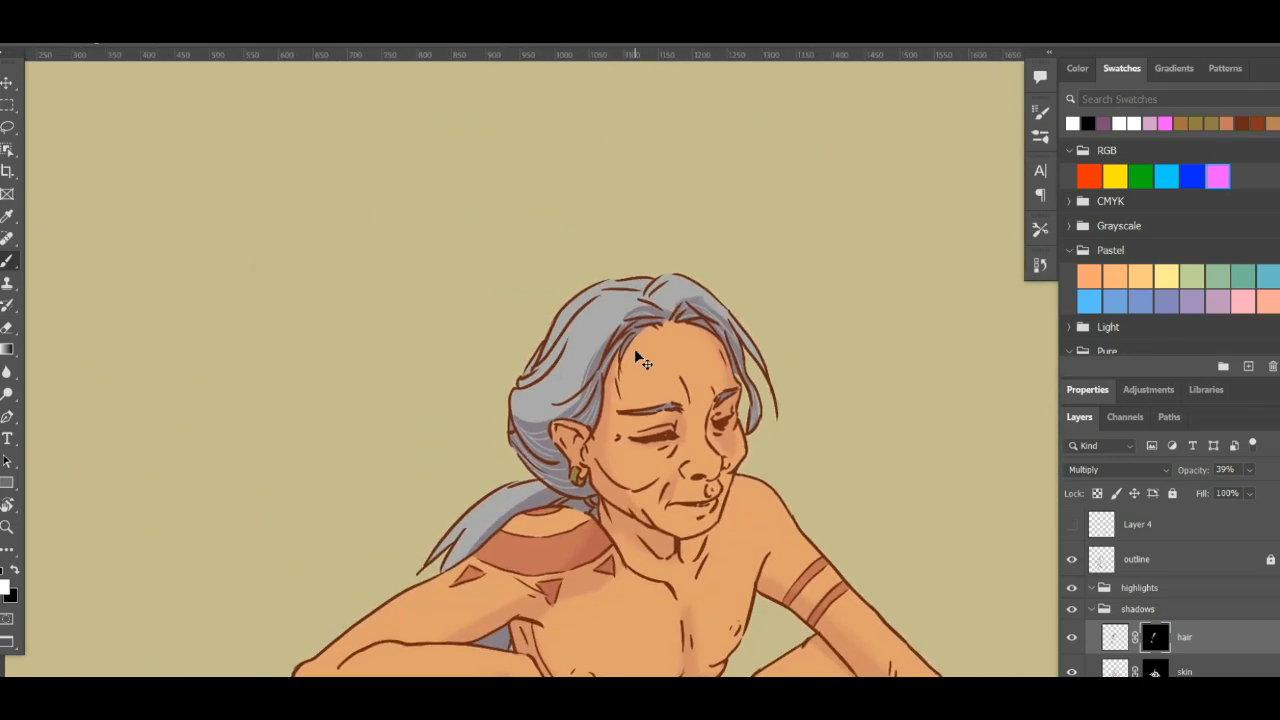
- Mask light strands out of the ponytail shadow behind the neck and above the shoulder
{"action": "left_click_drag", "start_coordinate": [634, 351], "coordinate": [496, 122]}
{"action": "mouse_move", "coordinate": [434, 504]}
{"action": "left_mouse_down"}
{"action": "mouse_move", "coordinate": [494, 309]}
{"action": "mouse_move", "coordinate": [514, 357]}
{"action": "left_mouse_up"}
{"action": "key", "text": "x"}
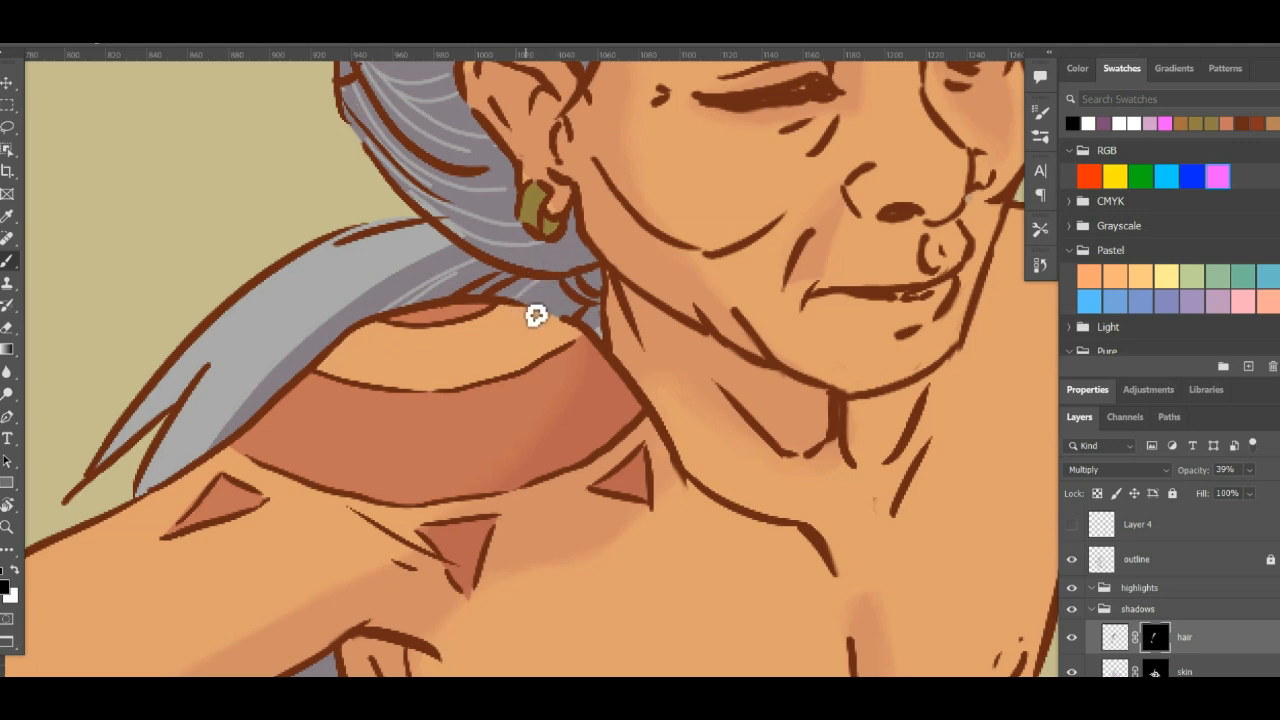
{"action": "key", "text": "e"}
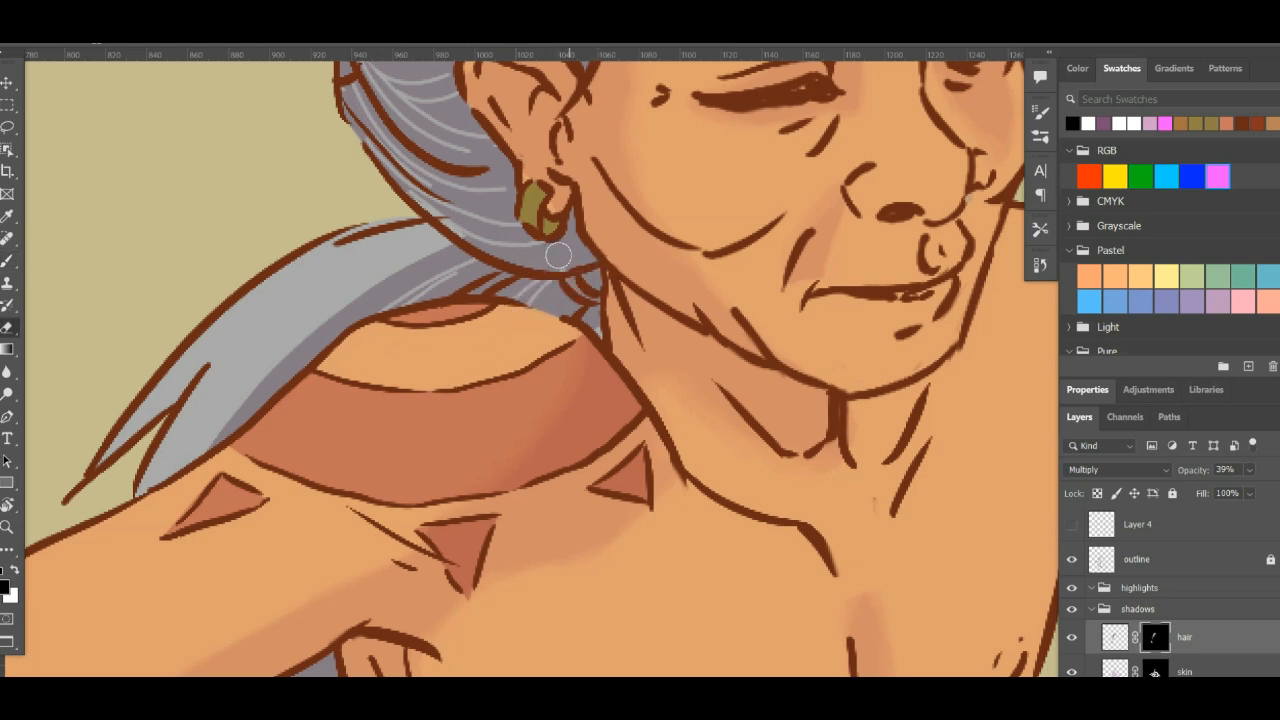
{"action": "key", "text": "b"}
{"action": "key", "text": "x"}
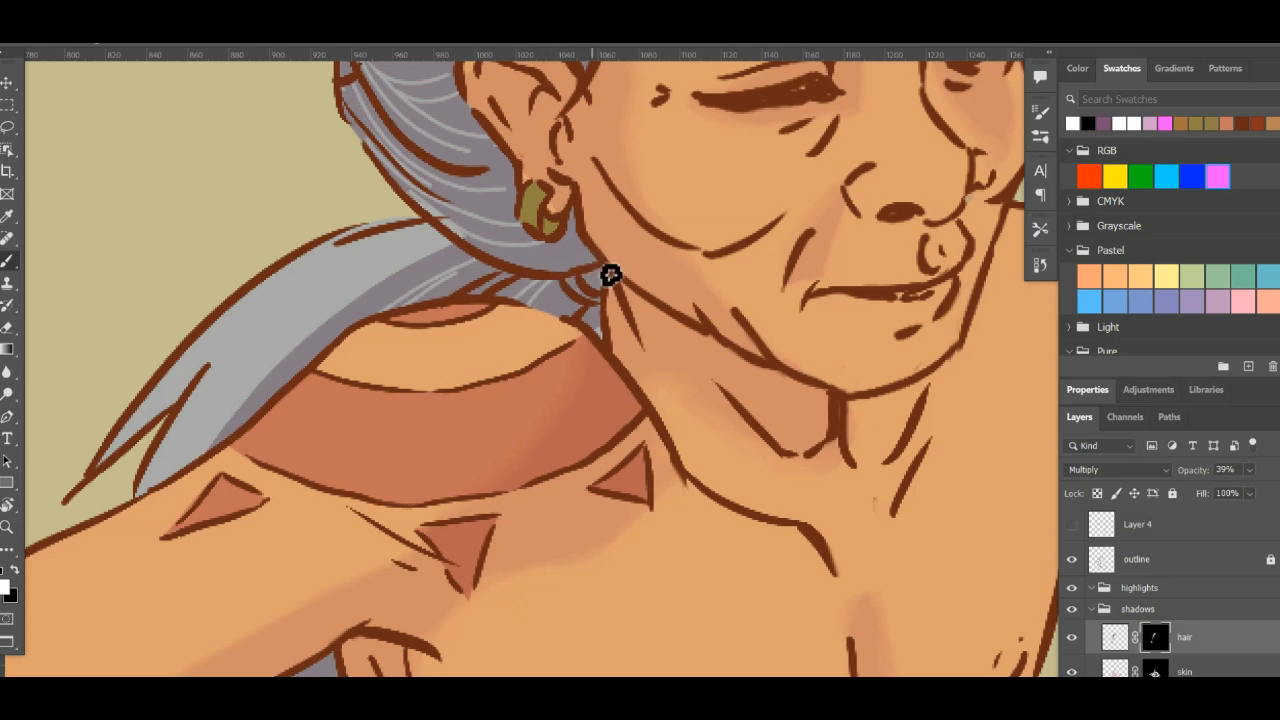
- Mask light strands out of the small patch of hair shadow between the raised arm and the torso
{"action": "scroll", "coordinate": [571, 183], "scroll_direction": "down", "scroll_amount": 6}
{"action": "scroll", "coordinate": [571, 183], "scroll_direction": "left", "scroll_amount": 2}
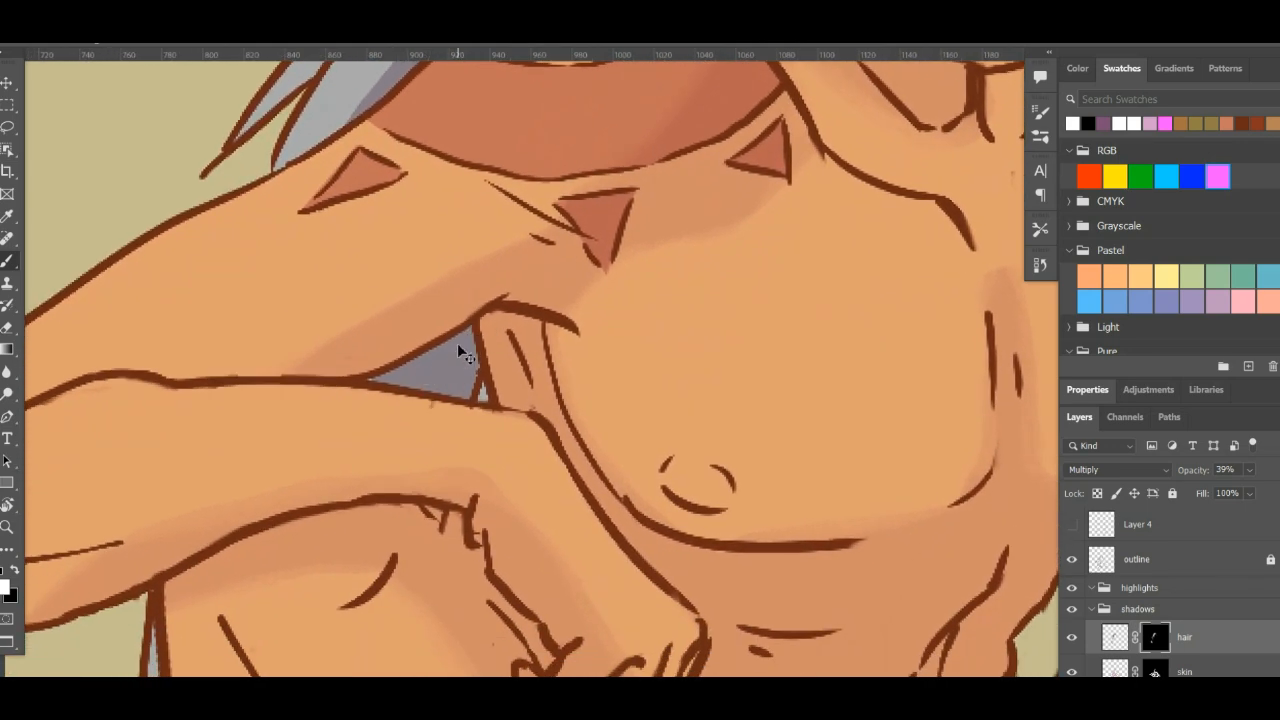
{"action": "mouse_move", "coordinate": [458, 334]}
{"action": "left_mouse_down"}
{"action": "mouse_move", "coordinate": [442, 421]}
{"action": "mouse_move", "coordinate": [456, 354]}
{"action": "mouse_move", "coordinate": [417, 403]}
{"action": "left_mouse_up"}
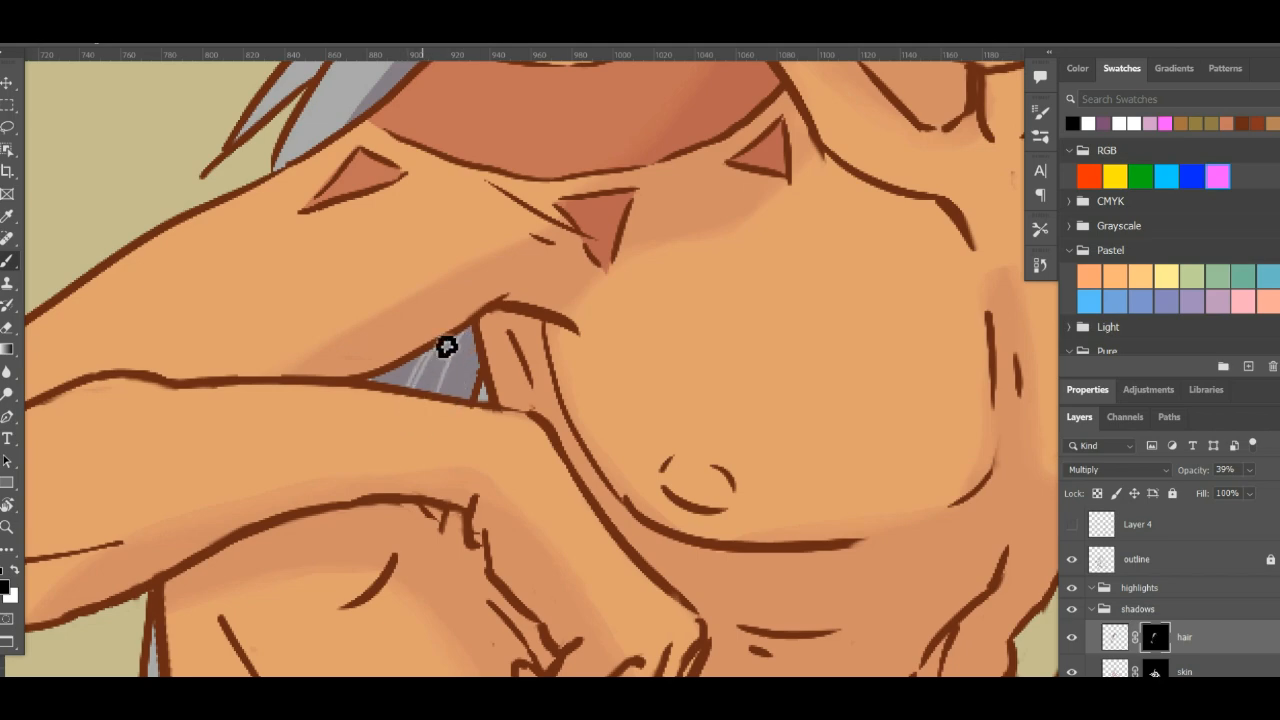
{"action": "left_click_drag", "start_coordinate": [508, 365], "coordinate": [577, 151]}
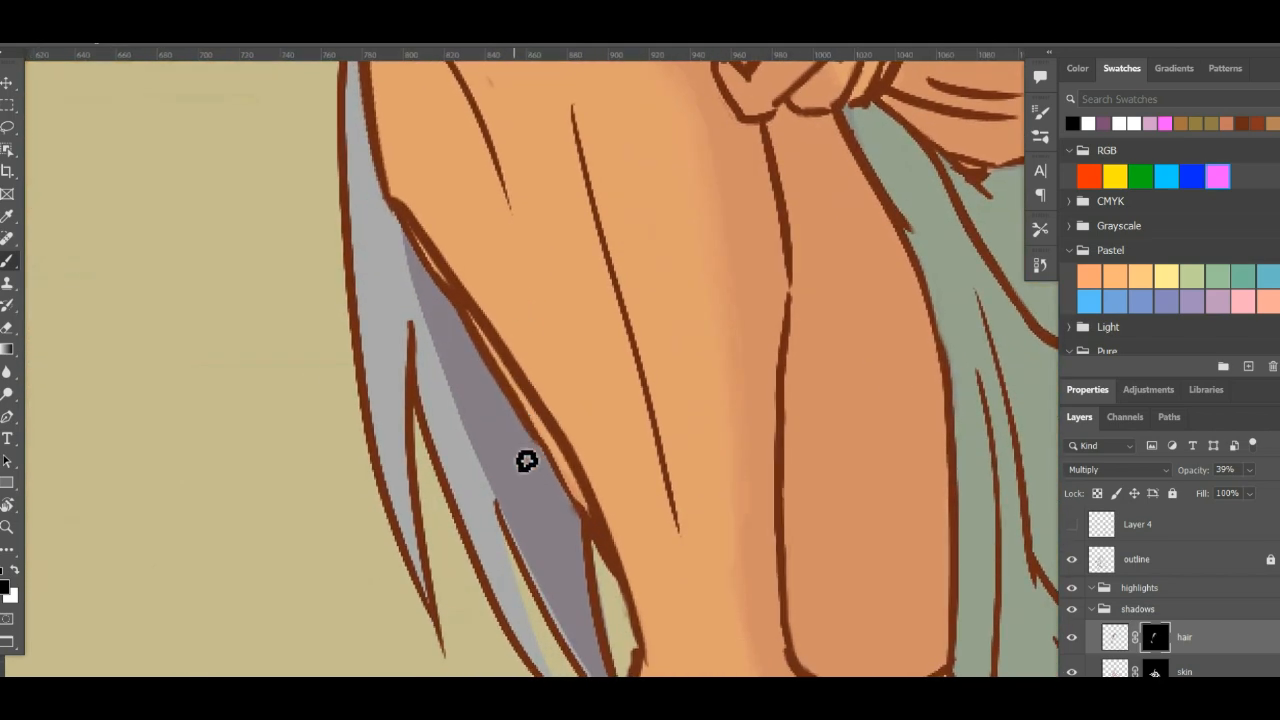
{"action": "left_click_drag", "start_coordinate": [509, 400], "coordinate": [560, 522]}
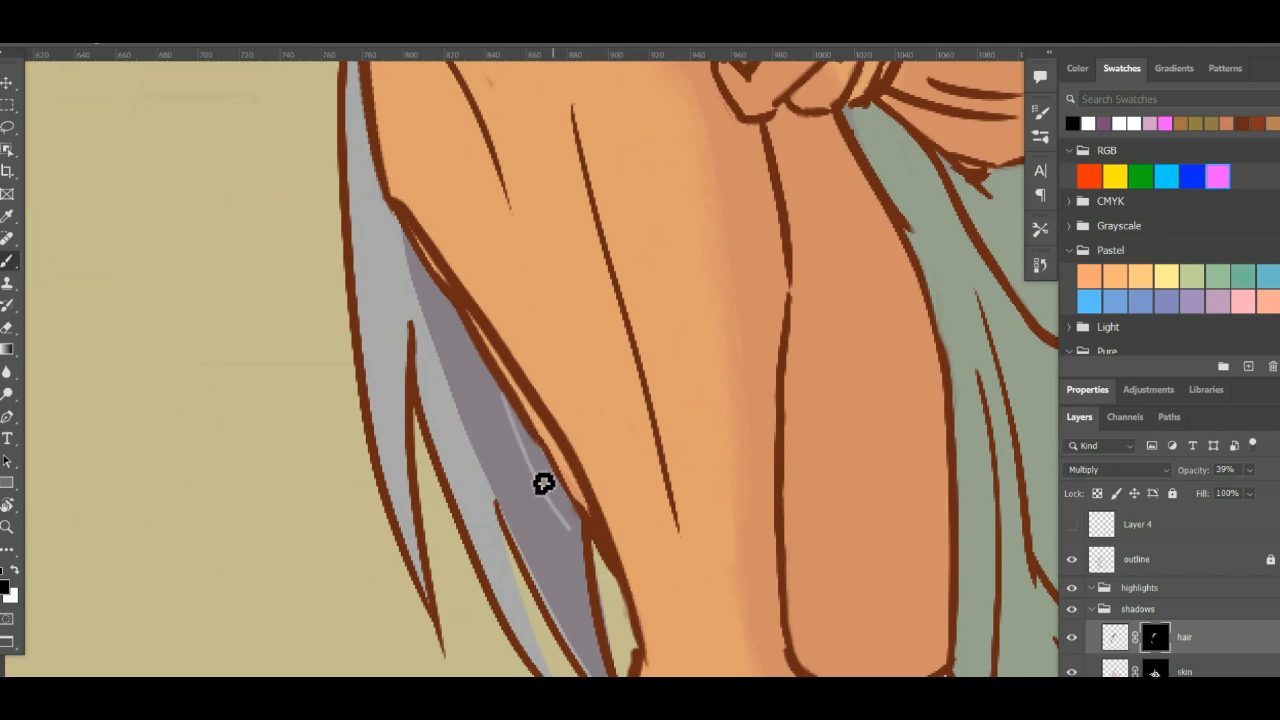
{"action": "left_click_drag", "start_coordinate": [509, 400], "coordinate": [562, 532]}
{"action": "left_click_drag", "start_coordinate": [478, 354], "coordinate": [586, 560]}
{"action": "key", "text": "ctrl+z"}
{"action": "left_click_drag", "start_coordinate": [453, 308], "coordinate": [586, 576]}
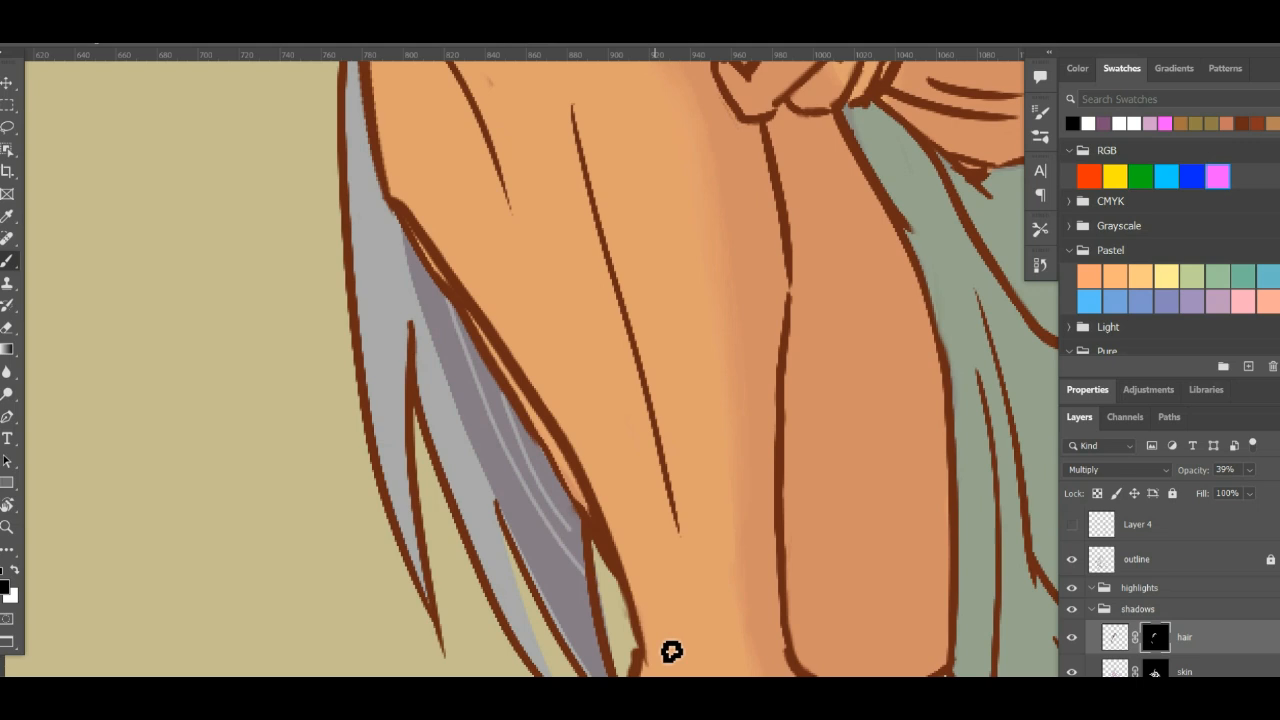
{"action": "key", "text": "ctrl+z"}
{"action": "key", "text": "ctrl+z"}
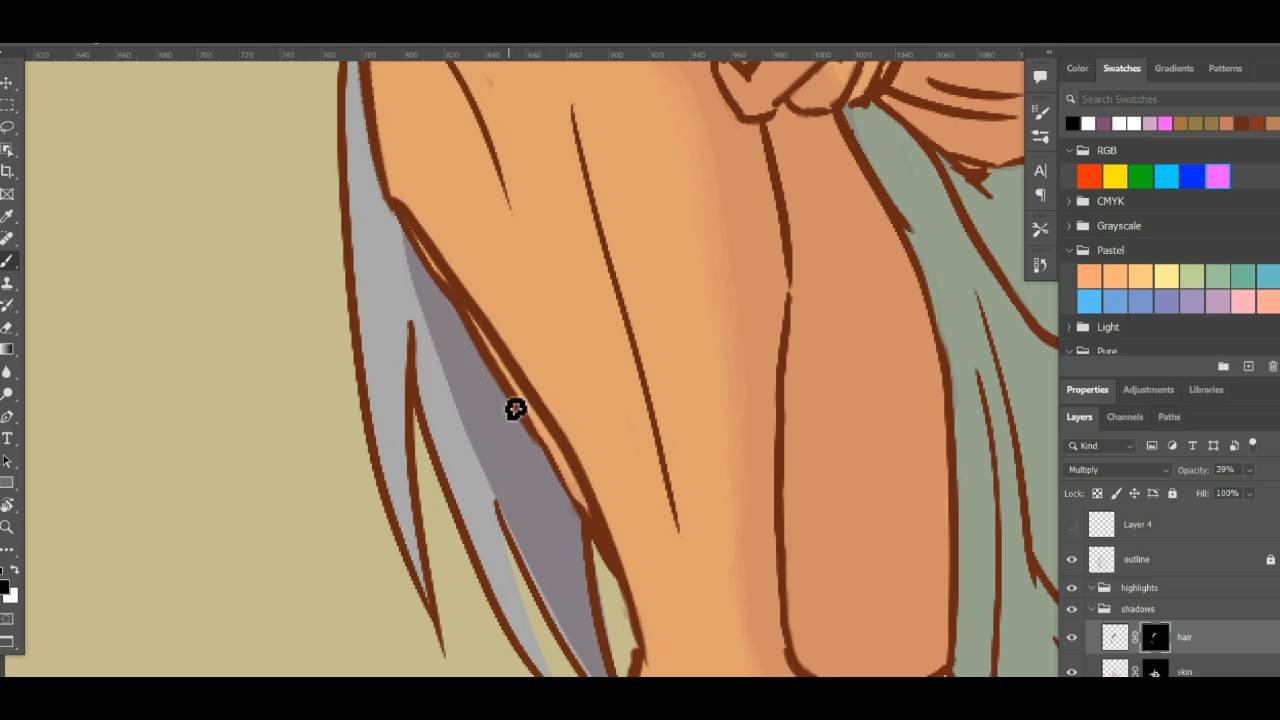
- Mask long, slightly curved light strands out of the shadow on the hair hanging behind the lower leg
{"action": "left_click_drag", "start_coordinate": [506, 396], "coordinate": [558, 550]}
{"action": "left_click_drag", "start_coordinate": [499, 406], "coordinate": [563, 588]}
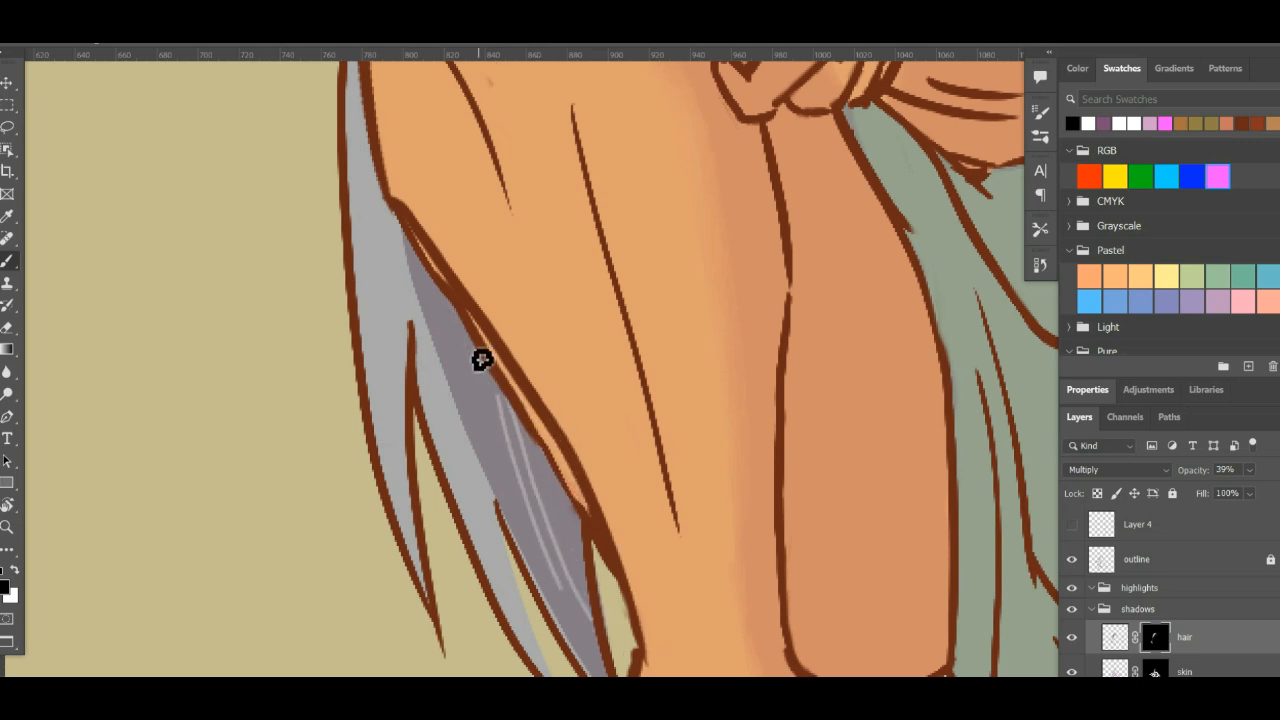
{"action": "key", "text": "ctrl+z"}
{"action": "left_click_drag", "start_coordinate": [465, 335], "coordinate": [590, 620]}
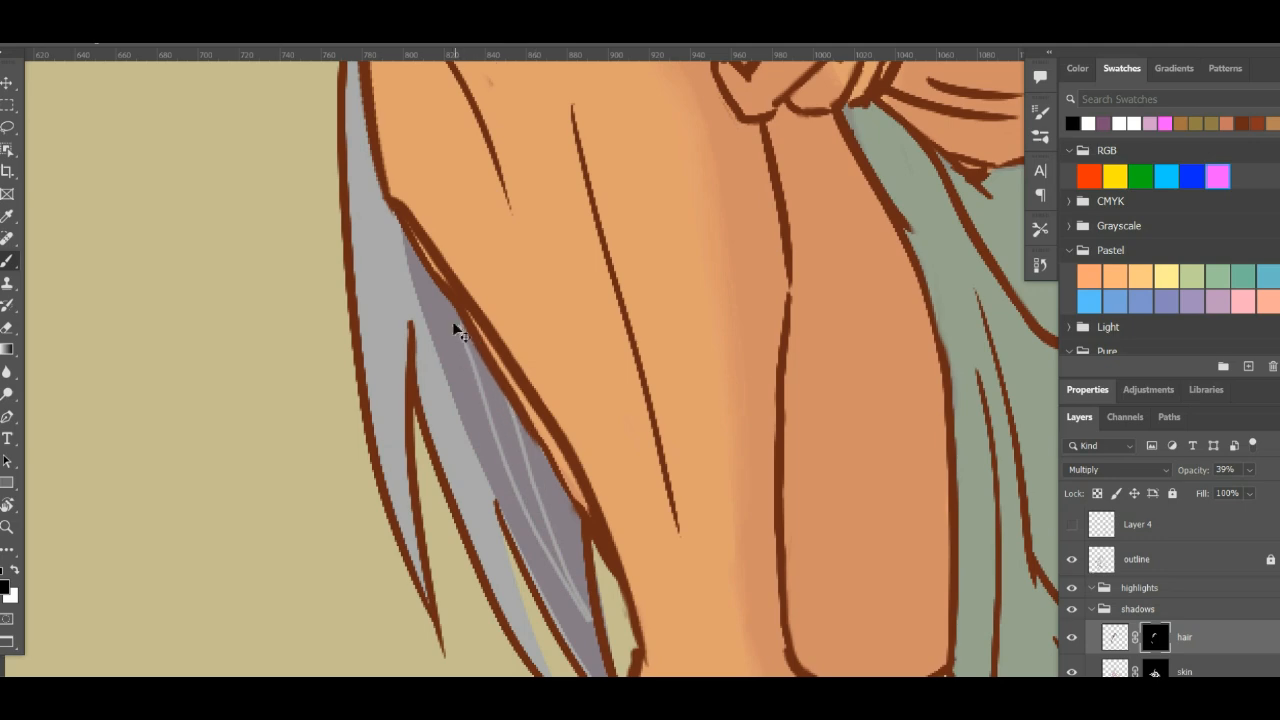
{"action": "key", "text": "ctrl+z"}
{"action": "left_click_drag", "start_coordinate": [463, 328], "coordinate": [582, 625]}
- Paint white on the mask to restore shadow around the strand ends near the tip of the hanging hair
{"action": "key", "text": "r"}
{"action": "mouse_move", "coordinate": [745, 353]}
{"action": "left_mouse_down"}
{"action": "mouse_move", "coordinate": [722, 487]}
{"action": "mouse_move", "coordinate": [737, 449]}
{"action": "mouse_move", "coordinate": [690, 394]}
{"action": "left_mouse_up"}
{"action": "key", "text": "x"}
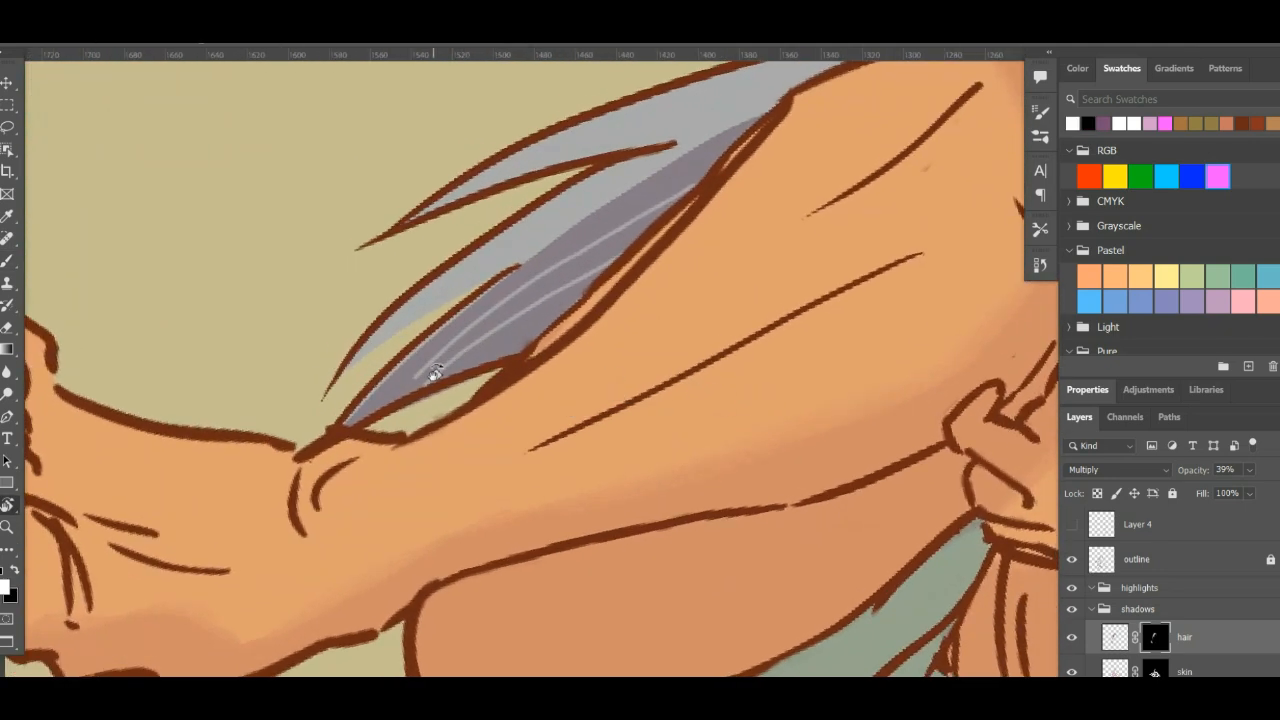
{"action": "key", "text": "b"}
{"action": "mouse_move", "coordinate": [443, 381]}
{"action": "left_mouse_down"}
{"action": "mouse_move", "coordinate": [519, 316]}
{"action": "mouse_move", "coordinate": [422, 415]}
{"action": "mouse_move", "coordinate": [535, 311]}
{"action": "left_mouse_up"}
{"action": "key", "text": "ctrl+z"}
{"action": "mouse_move", "coordinate": [434, 395]}
{"action": "left_mouse_down"}
{"action": "mouse_move", "coordinate": [516, 326]}
{"action": "mouse_move", "coordinate": [406, 404]}
{"action": "mouse_move", "coordinate": [523, 298]}
{"action": "mouse_move", "coordinate": [459, 345]}
{"action": "mouse_move", "coordinate": [584, 253]}
{"action": "mouse_move", "coordinate": [537, 282]}
{"action": "left_mouse_up"}
- Review the masked strands from the hanging hair behind the leg up to the head
{"action": "key", "text": "r"}
{"action": "left_click_drag", "start_coordinate": [729, 490], "coordinate": [914, 228]}
{"action": "key", "text": "ctrl+minus"}
{"action": "key", "text": "ctrl+minus"}
{"action": "key", "text": "ctrl+minus"}
{"action": "key", "text": "ctrl+minus"}
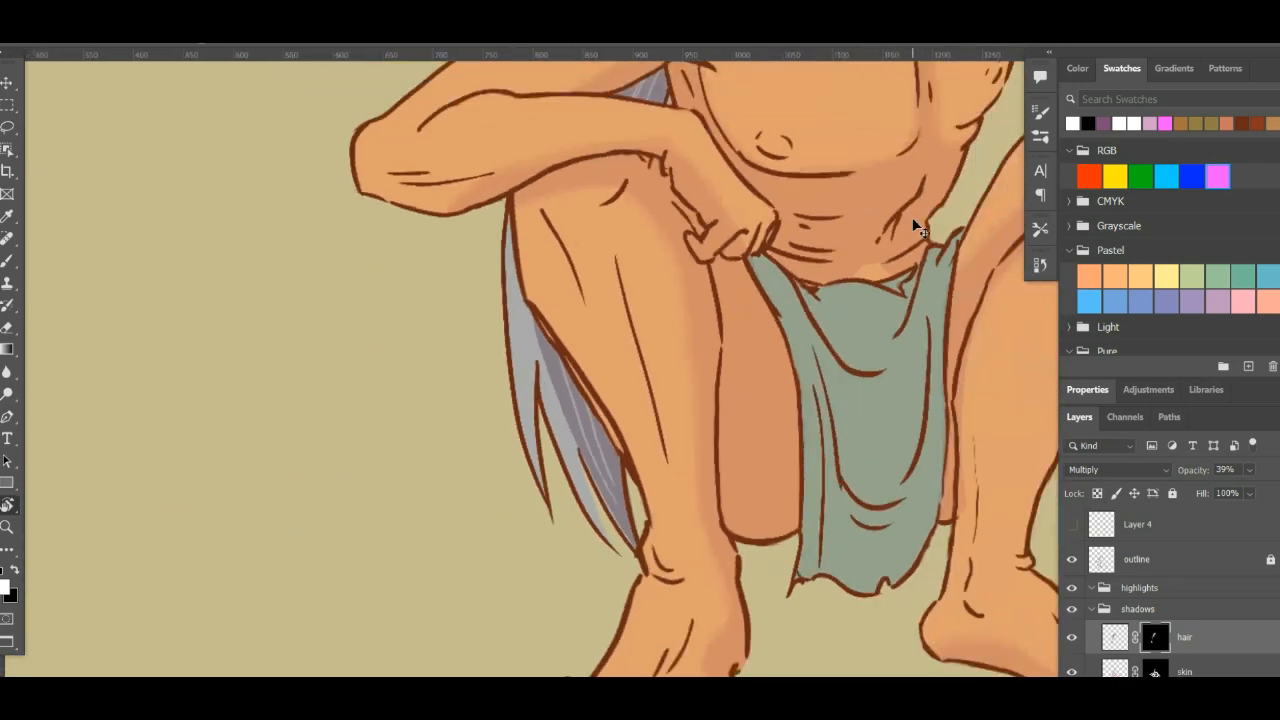
{"action": "left_click_drag", "start_coordinate": [524, 318], "coordinate": [474, 488]}
{"action": "key", "text": "ctrl+plus"}
{"action": "key", "text": "ctrl+plus"}
{"action": "key", "text": "ctrl+plus"}
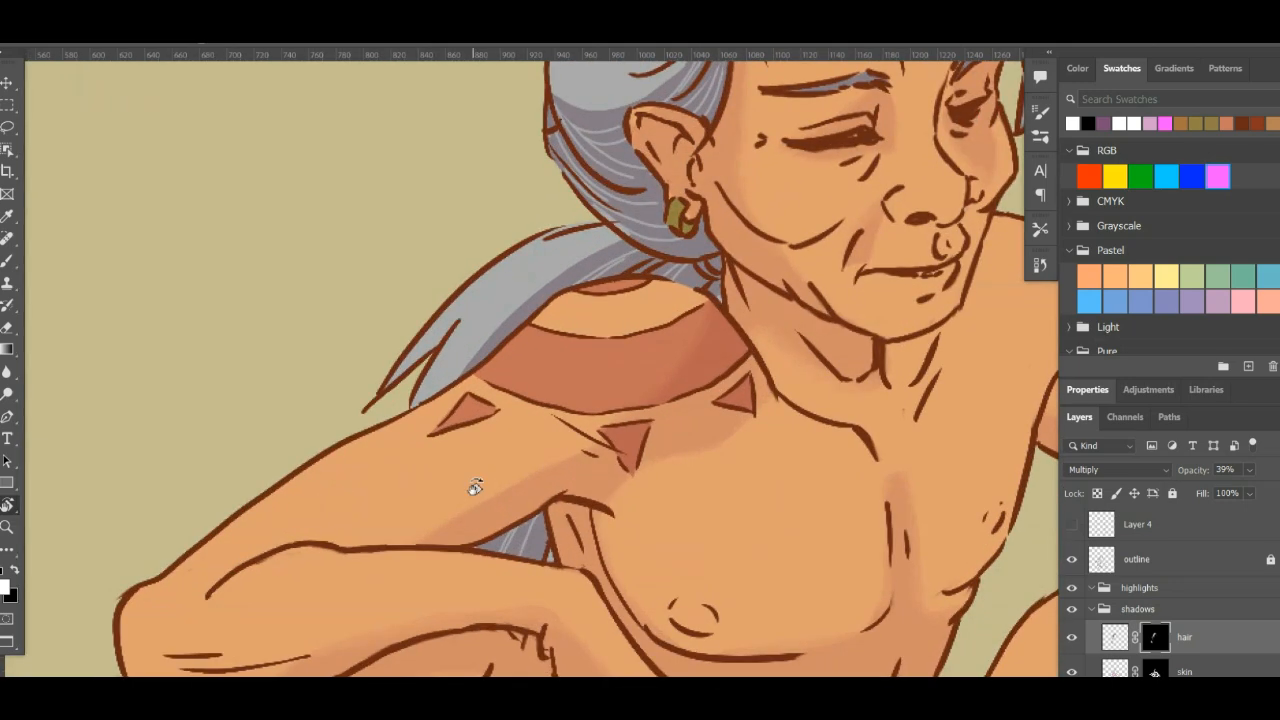
{"action": "left_click_drag", "start_coordinate": [497, 498], "coordinate": [455, 532]}
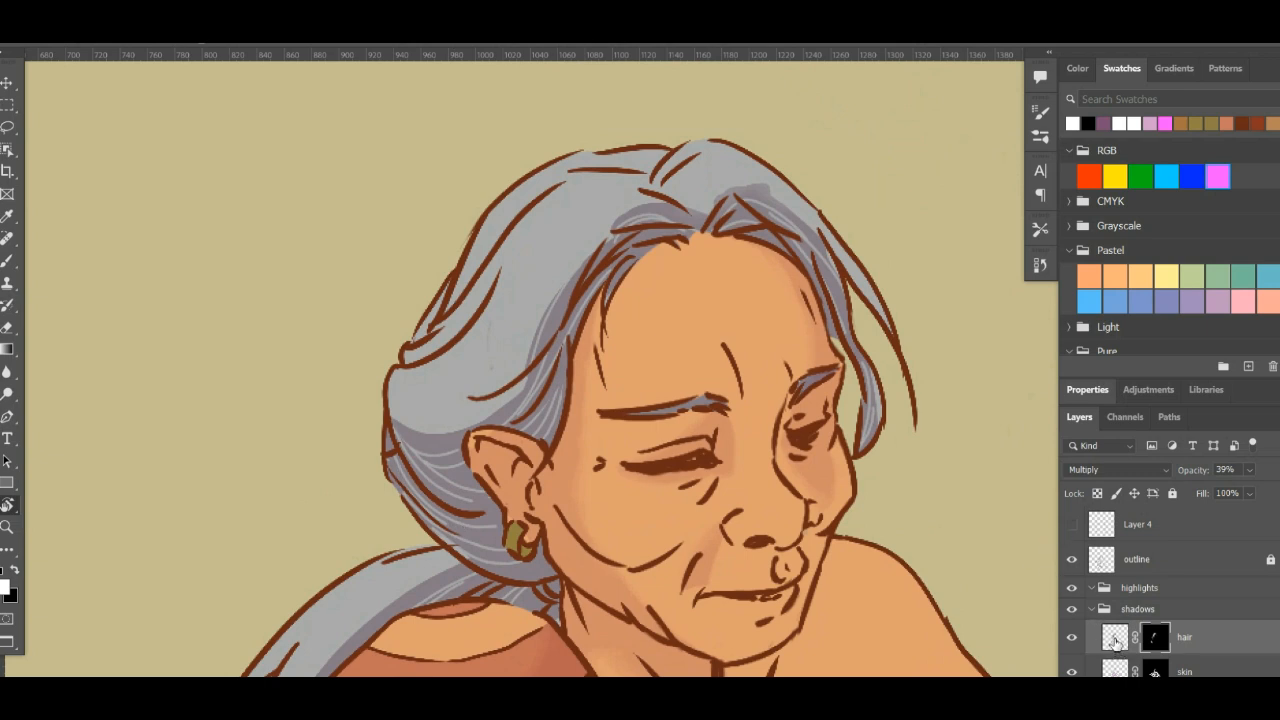
- Target the hair shadow layer itself instead of its mask and draw thin shadow strands across the lit hair above the ear
{"action": "left_click", "coordinate": [1115, 641]}
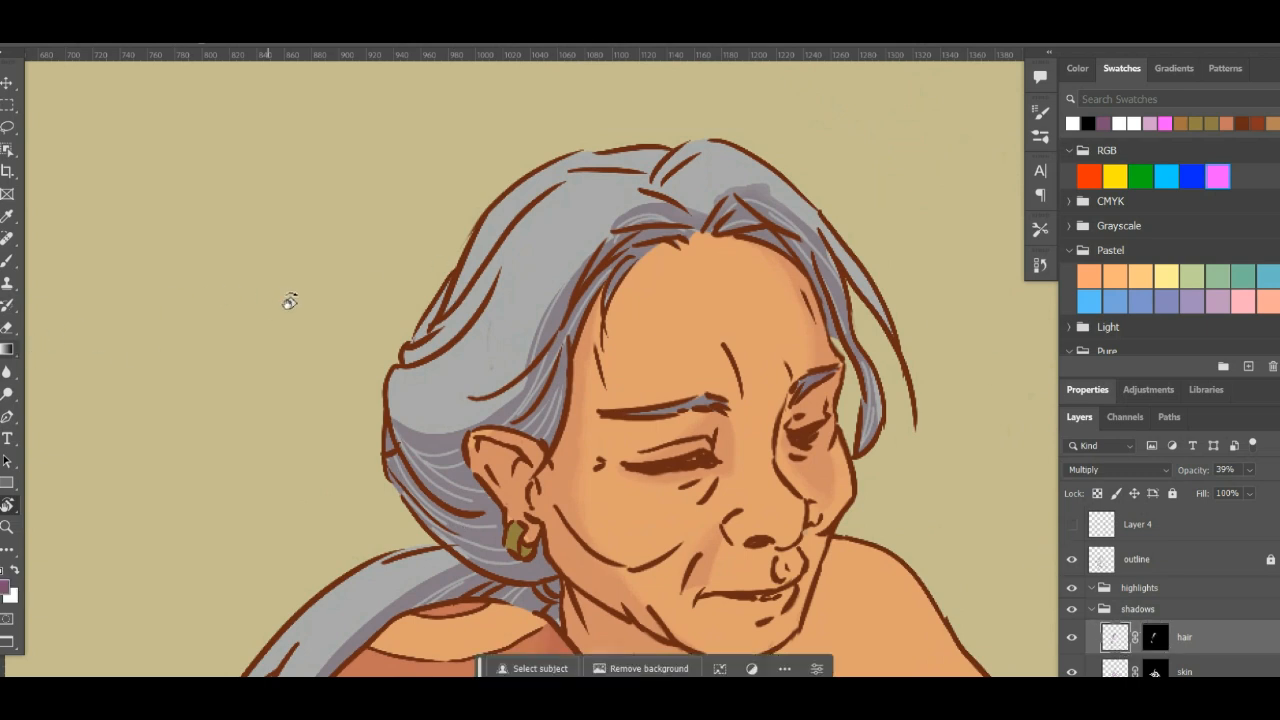
{"action": "key", "text": "b"}
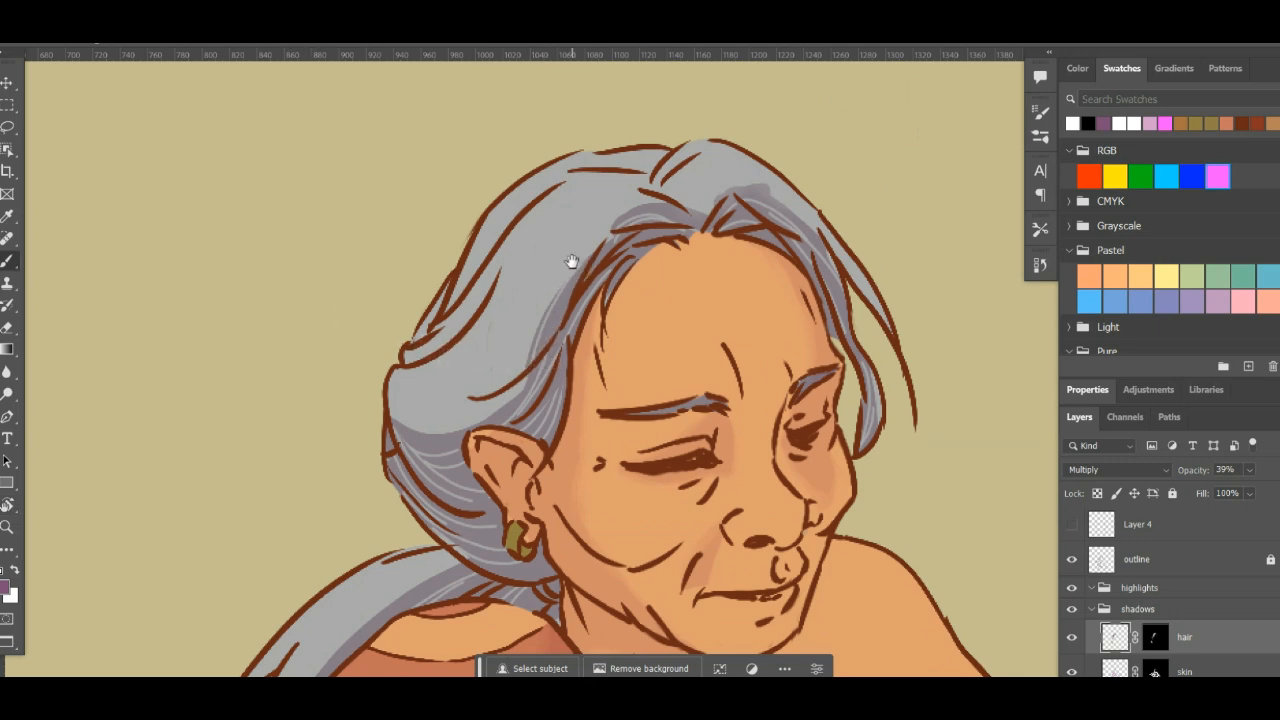
{"action": "left_click_drag", "start_coordinate": [571, 262], "coordinate": [553, 320]}
{"action": "left_click_drag", "start_coordinate": [379, 452], "coordinate": [481, 418]}
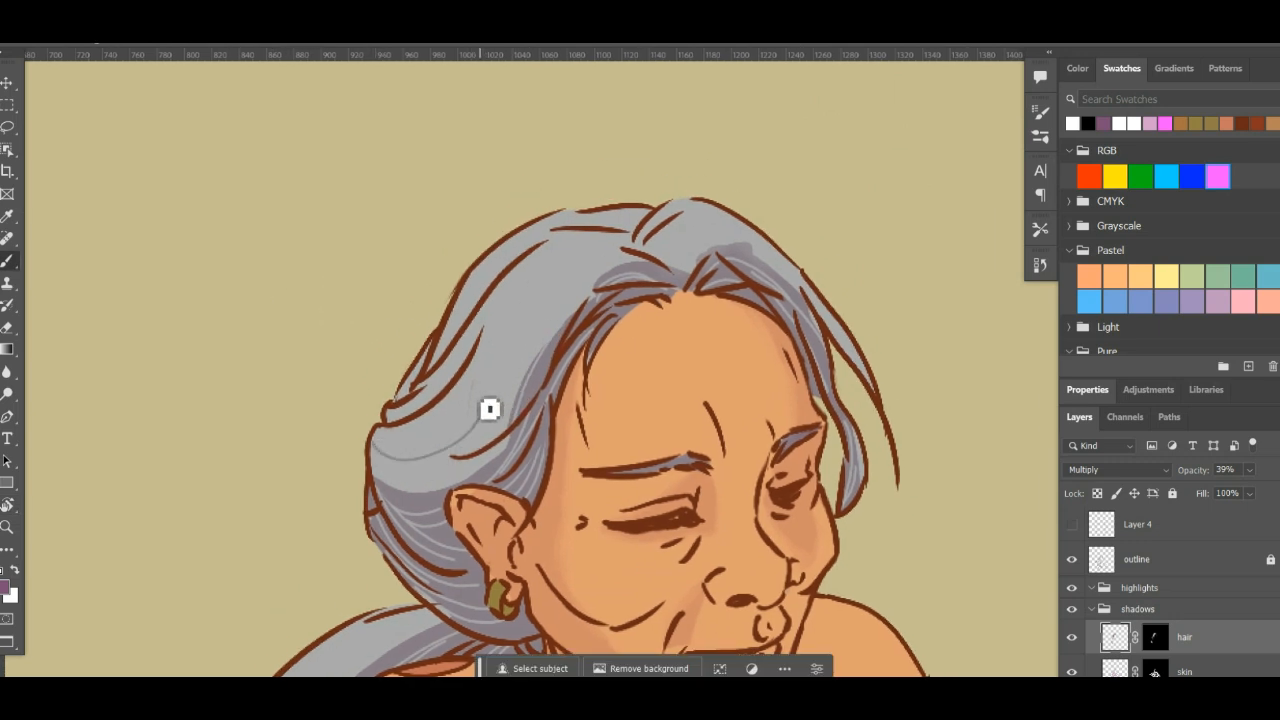
{"action": "key", "text": "ctrl+z"}
{"action": "mouse_move", "coordinate": [373, 443]}
{"action": "left_mouse_down"}
{"action": "mouse_move", "coordinate": [524, 350]}
{"action": "mouse_move", "coordinate": [531, 319]}
{"action": "mouse_move", "coordinate": [553, 314]}
{"action": "mouse_move", "coordinate": [535, 343]}
{"action": "mouse_move", "coordinate": [548, 308]}
{"action": "mouse_move", "coordinate": [621, 278]}
{"action": "mouse_move", "coordinate": [602, 254]}
{"action": "left_mouse_up"}
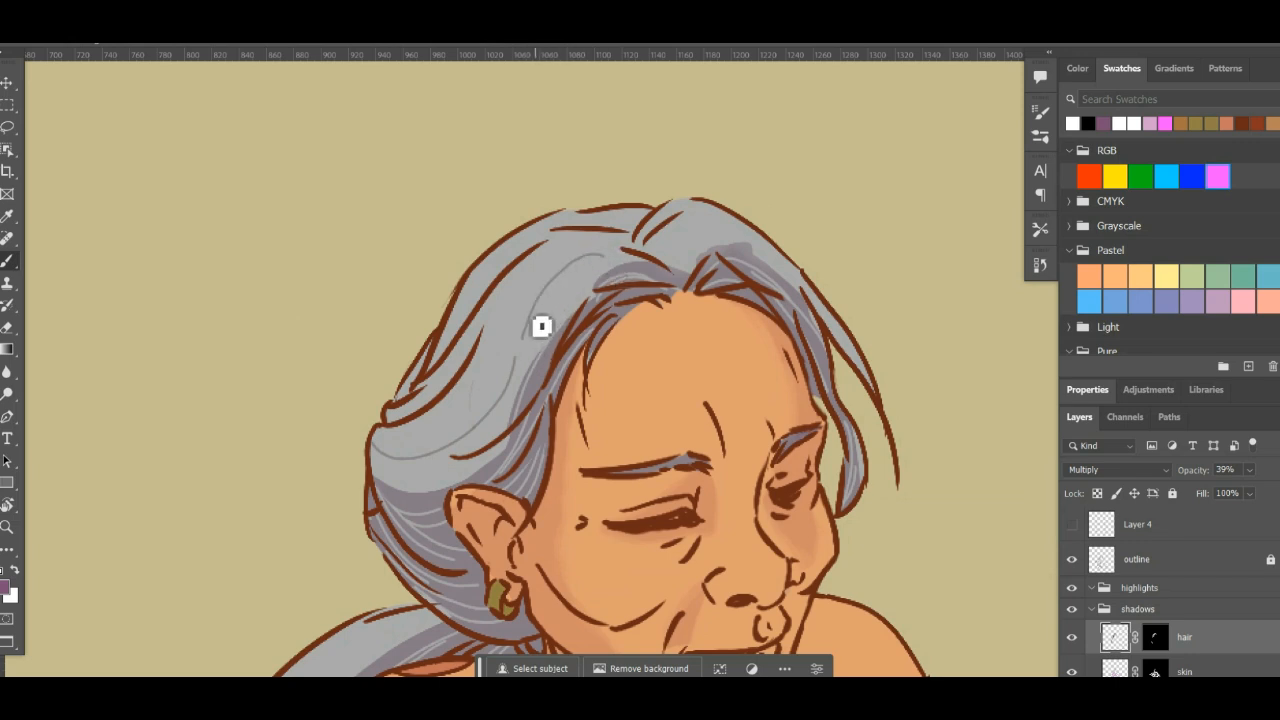
{"action": "key", "text": "ctrl+z"}
{"action": "left_click_drag", "start_coordinate": [522, 338], "coordinate": [594, 249]}
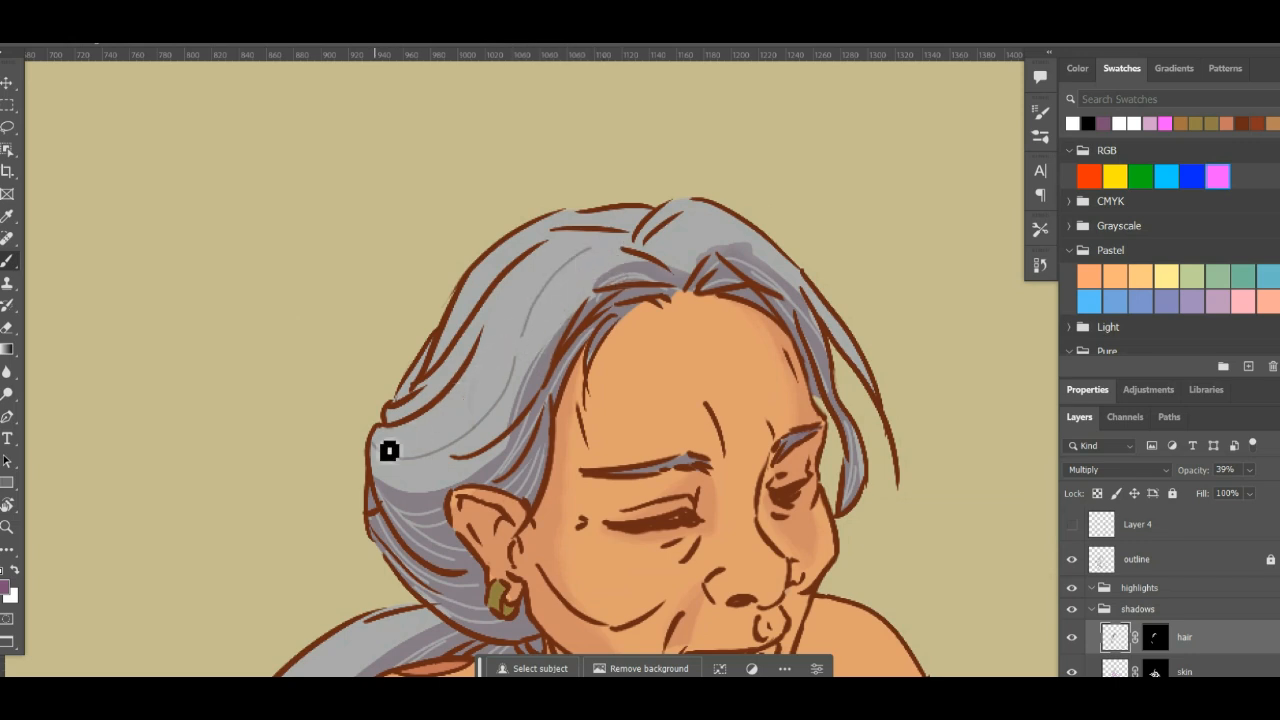
{"action": "key", "text": "ctrl+z"}
- Add a short curved shadow strand beside the long ones at the back edge of the hair behind the ear
{"action": "key", "text": "r"}
{"action": "left_click_drag", "start_coordinate": [778, 237], "coordinate": [746, 416]}
{"action": "key", "text": "z"}
{"action": "mouse_move", "coordinate": [541, 272]}
{"action": "left_mouse_down"}
{"action": "mouse_move", "coordinate": [572, 240]}
{"action": "mouse_move", "coordinate": [572, 443]}
{"action": "mouse_move", "coordinate": [575, 433]}
{"action": "left_mouse_up"}
{"action": "key", "text": "b"}
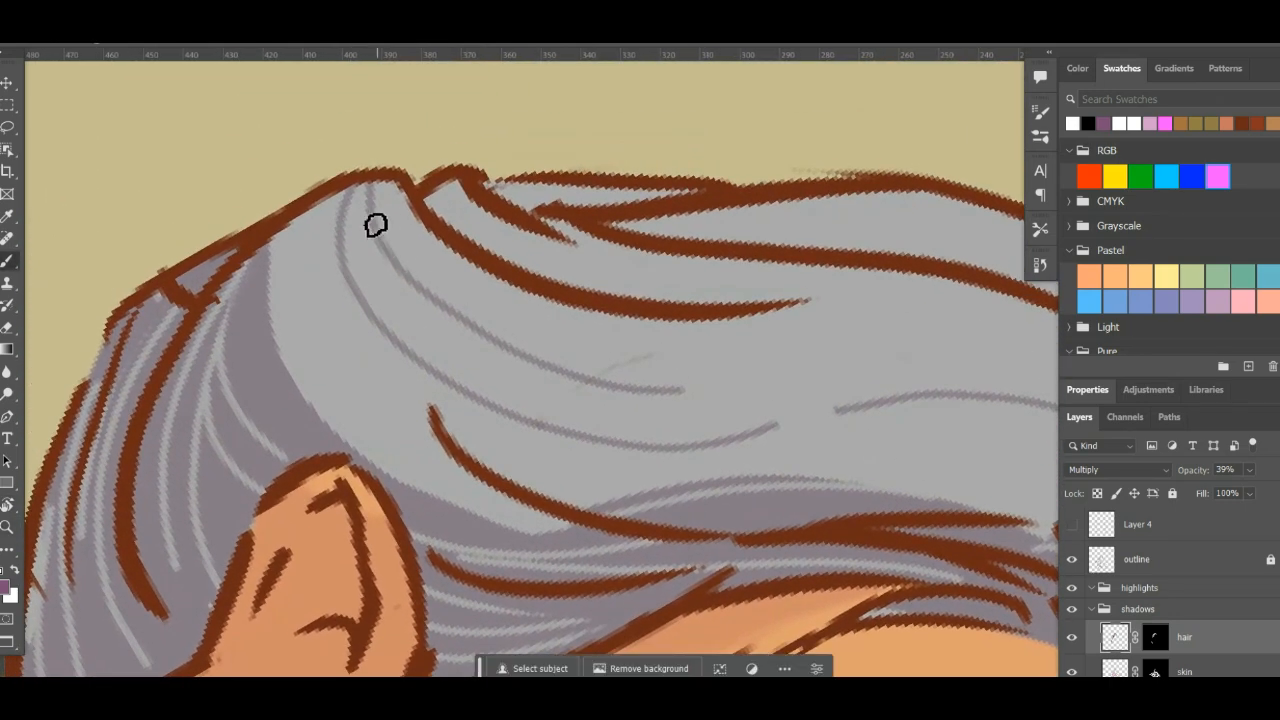
{"action": "left_click_drag", "start_coordinate": [351, 195], "coordinate": [360, 343]}
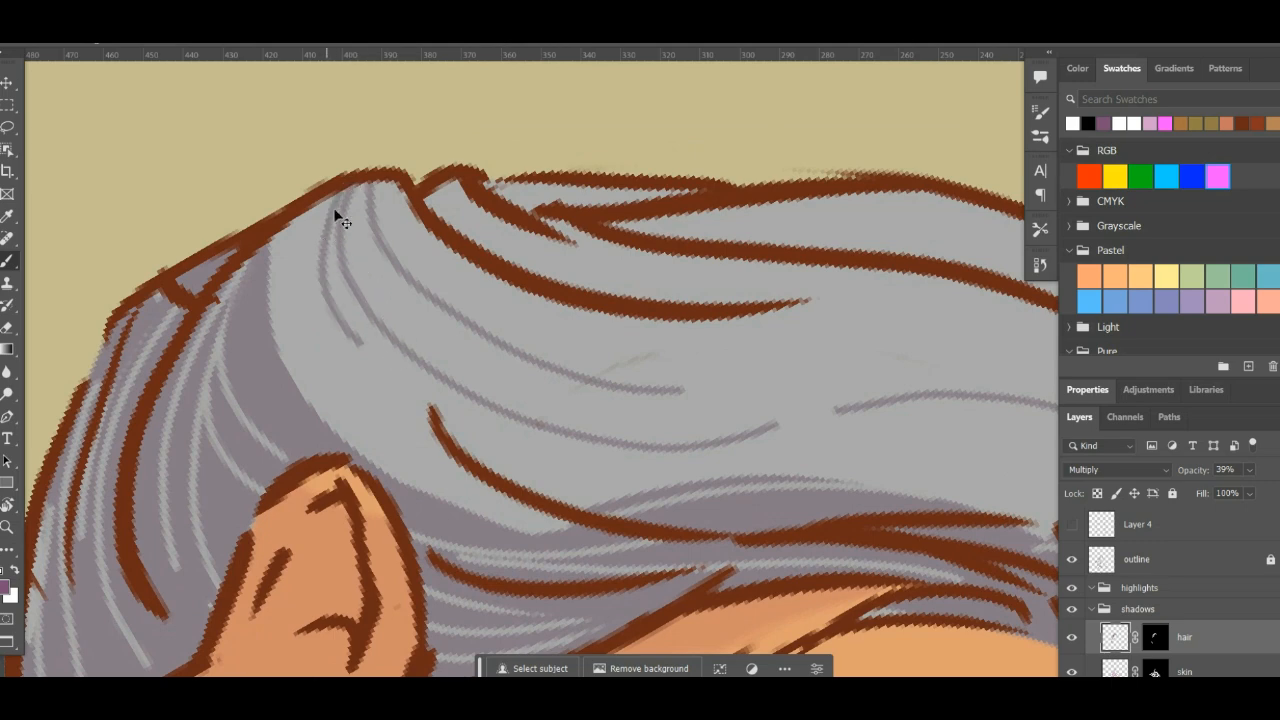
{"action": "key", "text": "ctrl+z"}
{"action": "left_click_drag", "start_coordinate": [337, 206], "coordinate": [347, 316]}
- Draw thin shadow strands along the outlined locks at the back of the head and up toward the crown
{"action": "key", "text": "r"}
{"action": "mouse_move", "coordinate": [795, 368]}
{"action": "left_mouse_down"}
{"action": "mouse_move", "coordinate": [806, 197]}
{"action": "mouse_move", "coordinate": [796, 206]}
{"action": "left_mouse_up"}
{"action": "left_click_drag", "start_coordinate": [728, 271], "coordinate": [737, 427]}
{"action": "key", "text": "b"}
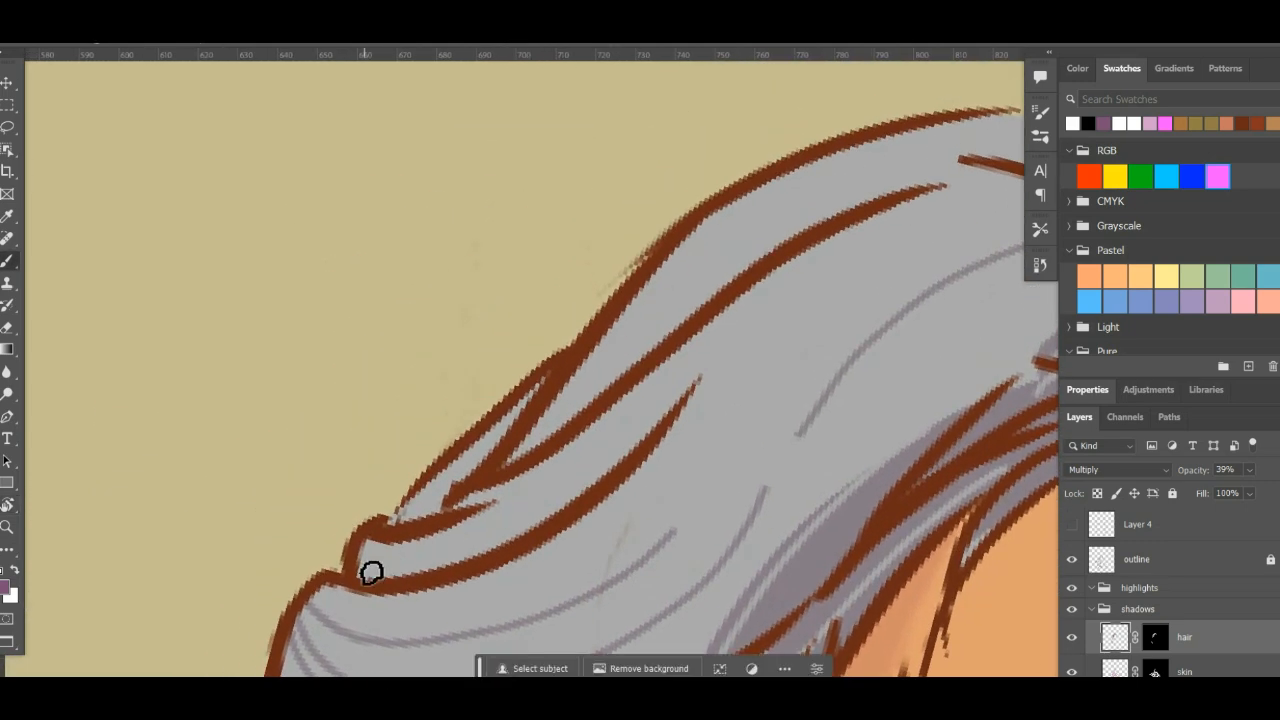
{"action": "mouse_move", "coordinate": [371, 572]}
{"action": "left_mouse_down"}
{"action": "mouse_move", "coordinate": [591, 494]}
{"action": "mouse_move", "coordinate": [698, 385]}
{"action": "left_mouse_up"}
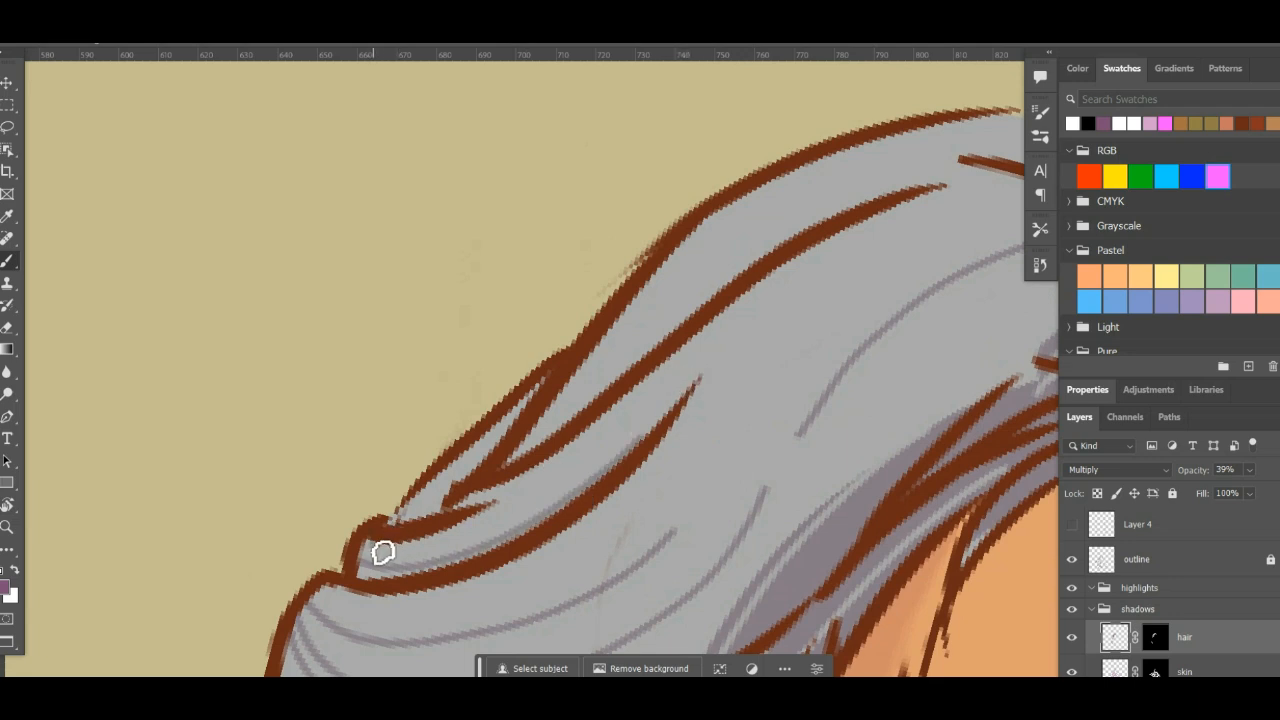
{"action": "mouse_move", "coordinate": [799, 312]}
{"action": "left_mouse_down"}
{"action": "mouse_move", "coordinate": [625, 338]}
{"action": "mouse_move", "coordinate": [570, 315]}
{"action": "mouse_move", "coordinate": [439, 357]}
{"action": "mouse_move", "coordinate": [670, 208]}
{"action": "left_mouse_up"}
{"action": "key", "text": "e"}
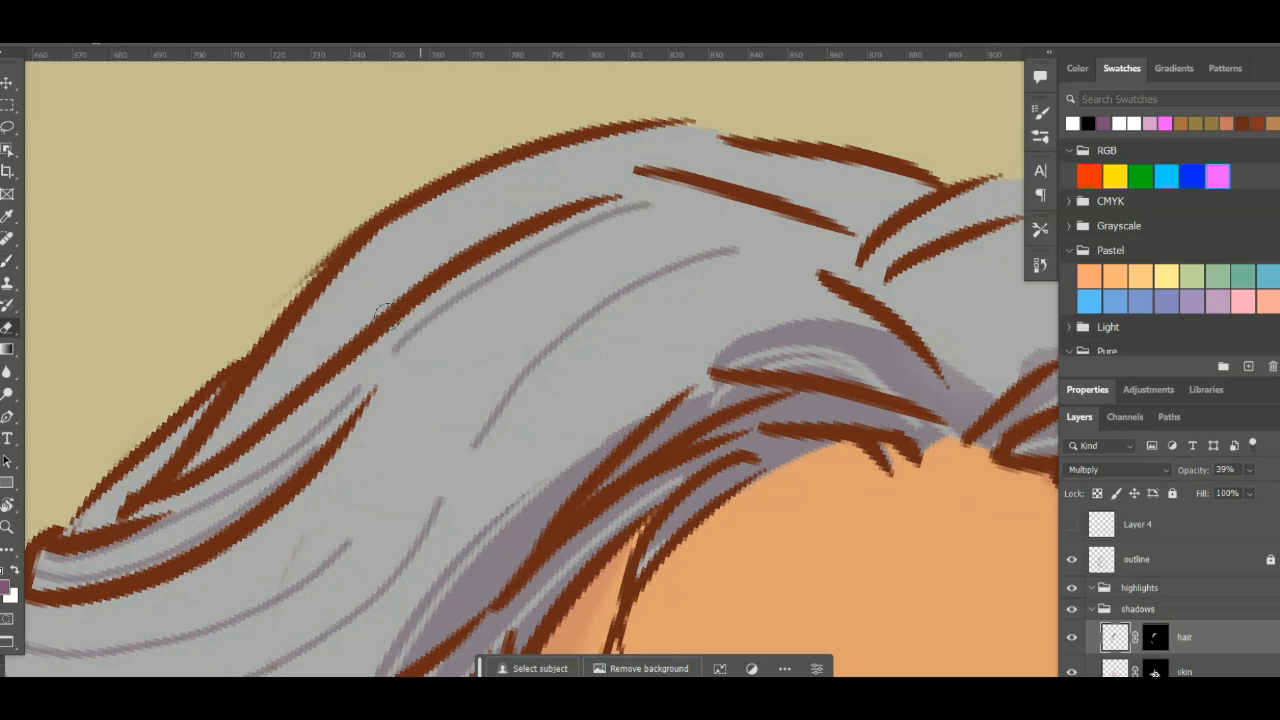
{"action": "key", "text": "b"}
{"action": "key", "text": "x"}
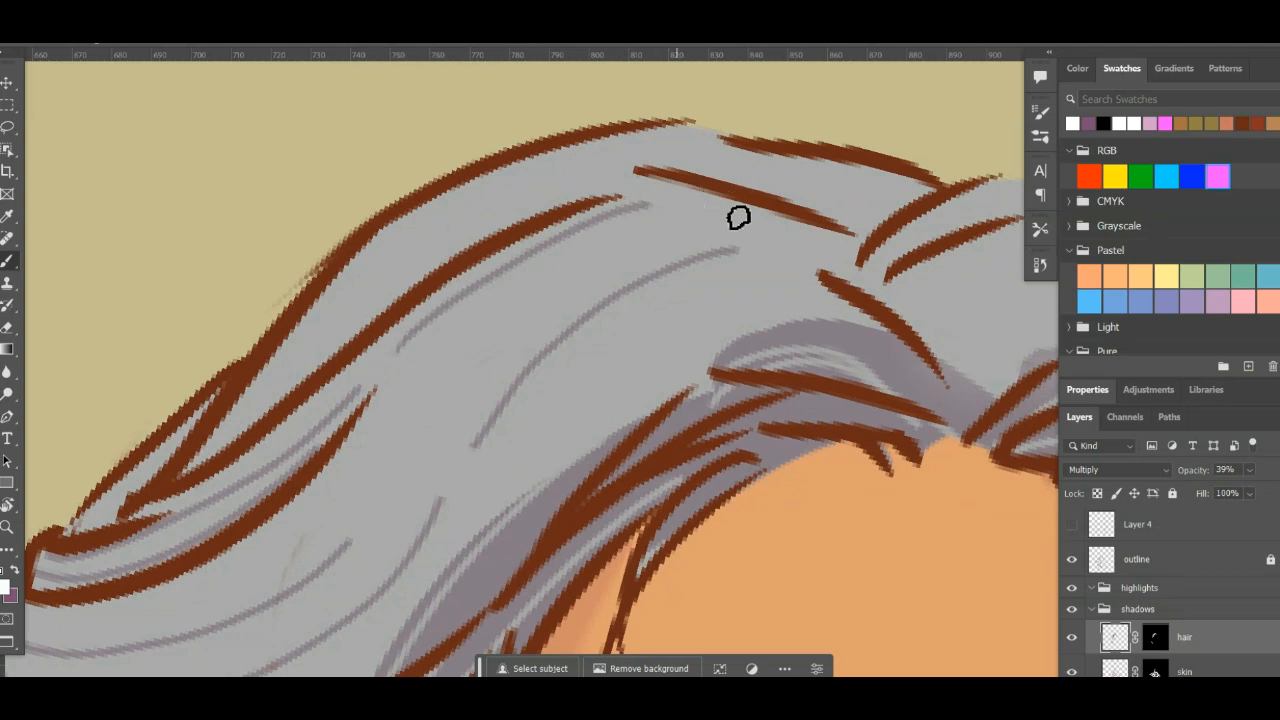
{"action": "left_click_drag", "start_coordinate": [739, 217], "coordinate": [630, 181]}
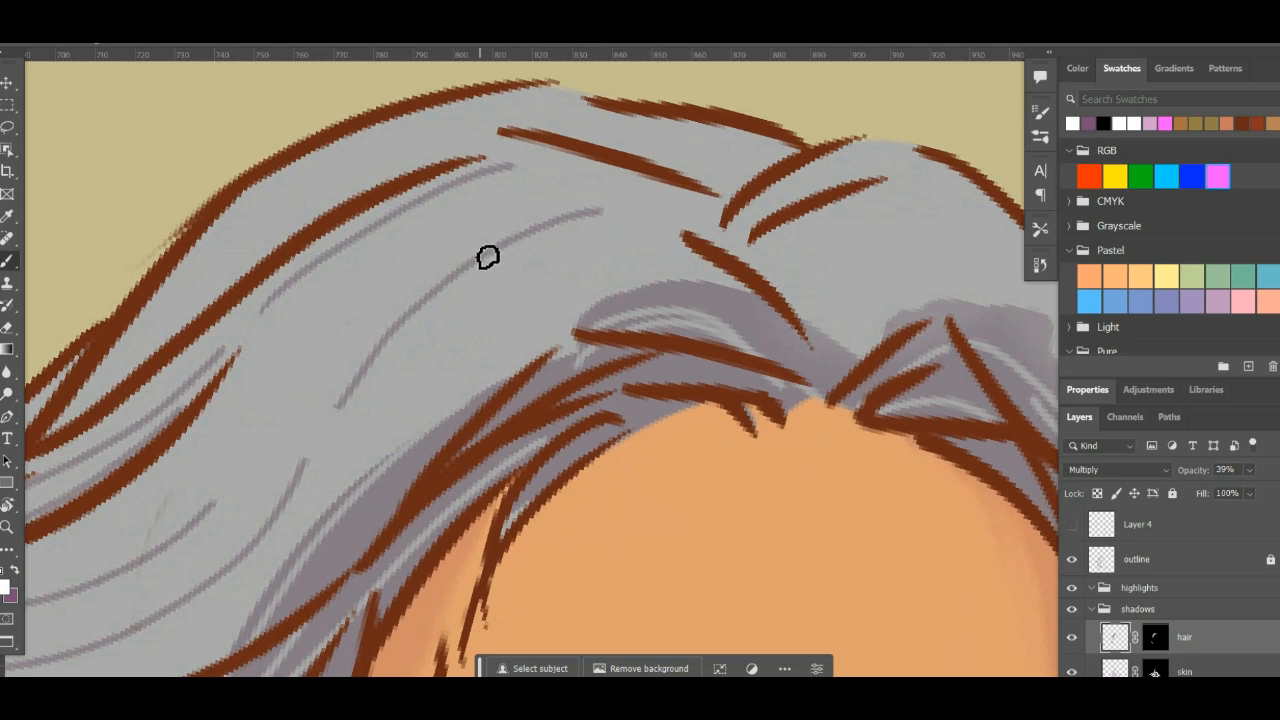
- Draw a long purple shadow strand beside the existing ones on the crown and short strands inside the small lock at the parting
{"action": "key", "text": "x"}
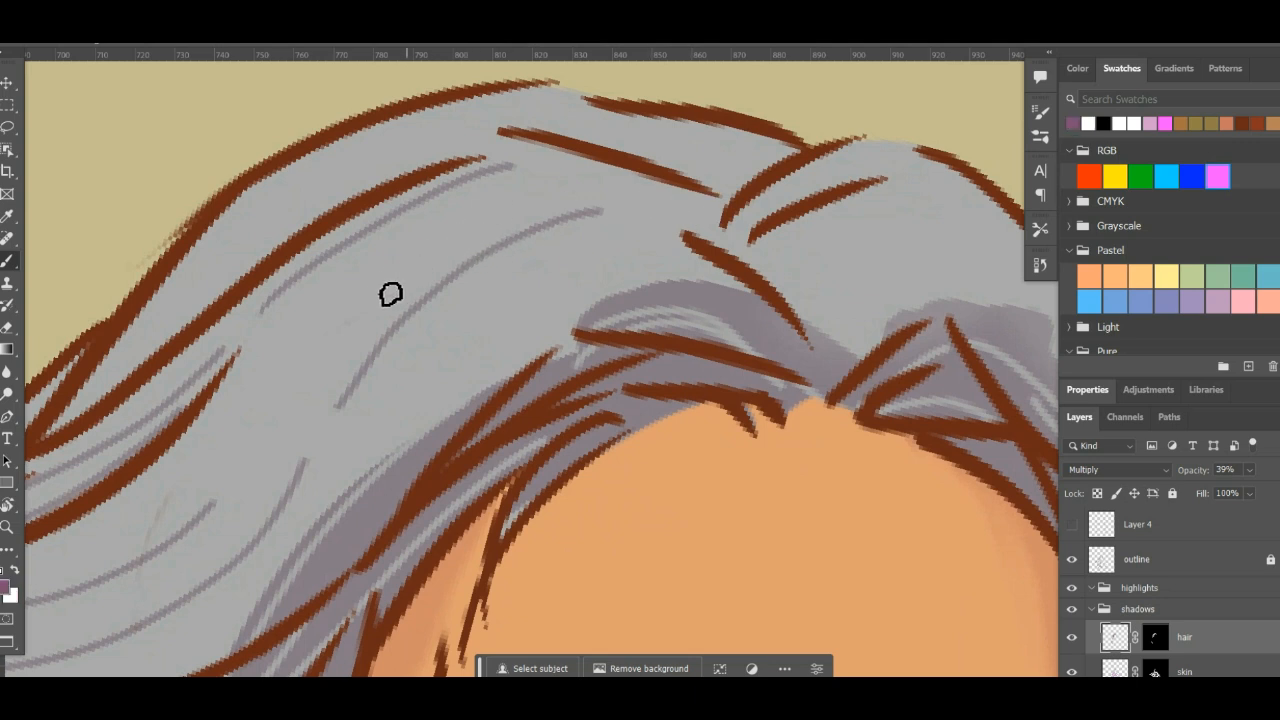
{"action": "mouse_move", "coordinate": [330, 338]}
{"action": "left_mouse_down"}
{"action": "mouse_move", "coordinate": [609, 200]}
{"action": "mouse_move", "coordinate": [647, 194]}
{"action": "left_mouse_up"}
{"action": "mouse_move", "coordinate": [778, 182]}
{"action": "left_mouse_down"}
{"action": "mouse_move", "coordinate": [655, 241]}
{"action": "mouse_move", "coordinate": [724, 233]}
{"action": "left_mouse_up"}
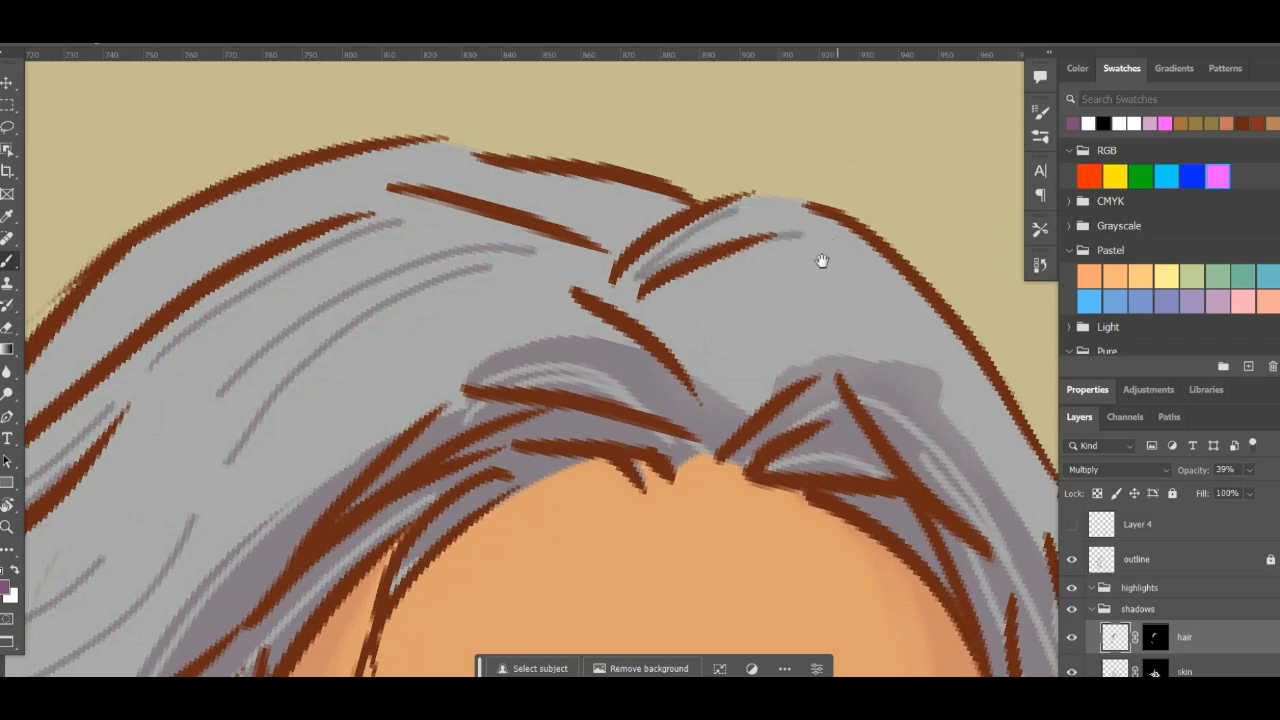
- Draw thin curved shadow strands across the lit hair on the far side of the parting
{"action": "left_click_drag", "start_coordinate": [820, 260], "coordinate": [669, 169]}
{"action": "left_click_drag", "start_coordinate": [580, 250], "coordinate": [714, 183]}
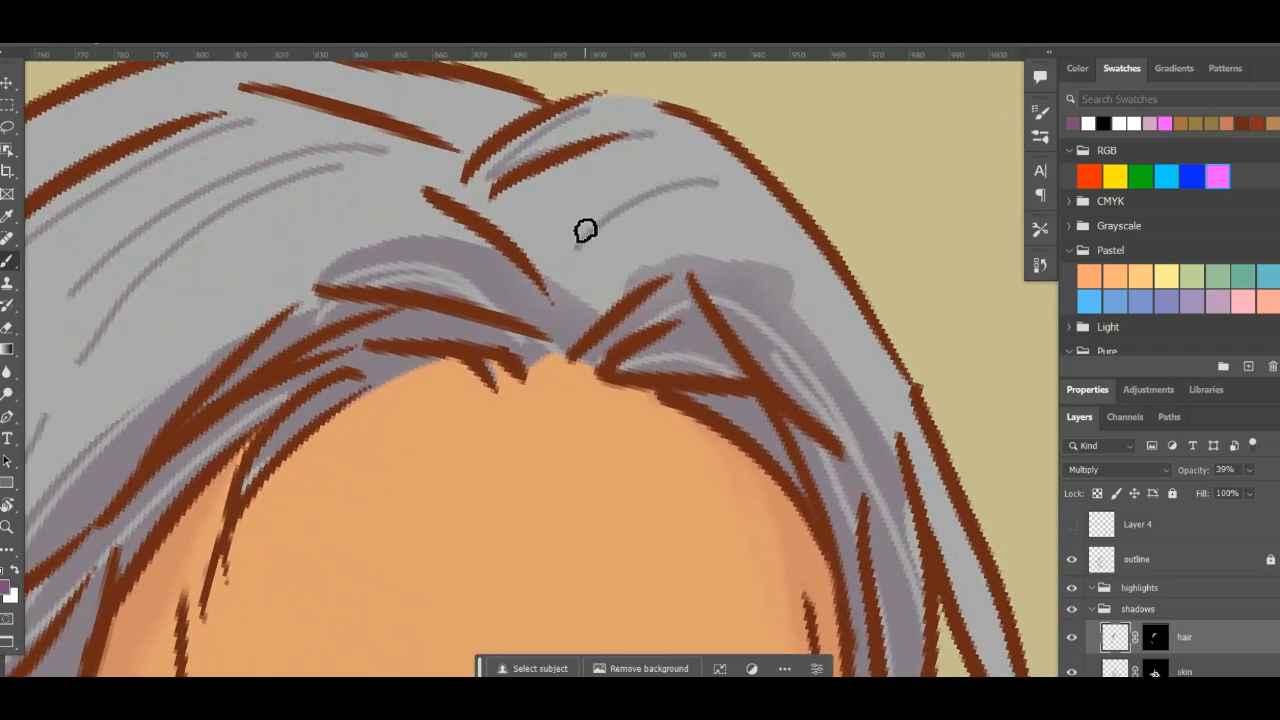
{"action": "left_click_drag", "start_coordinate": [561, 245], "coordinate": [722, 158]}
{"action": "left_click_drag", "start_coordinate": [803, 223], "coordinate": [627, 58]}
{"action": "left_click_drag", "start_coordinate": [792, 370], "coordinate": [725, 249]}
{"action": "mouse_move", "coordinate": [680, 190]}
{"action": "left_mouse_down"}
{"action": "mouse_move", "coordinate": [748, 318]}
{"action": "mouse_move", "coordinate": [786, 490]}
{"action": "left_mouse_up"}
- Draw thin shadow strands fanning out from the gathered back edge of the hair toward the area above the ear
{"action": "scroll", "coordinate": [759, 540], "scroll_direction": "down", "scroll_amount": 8}
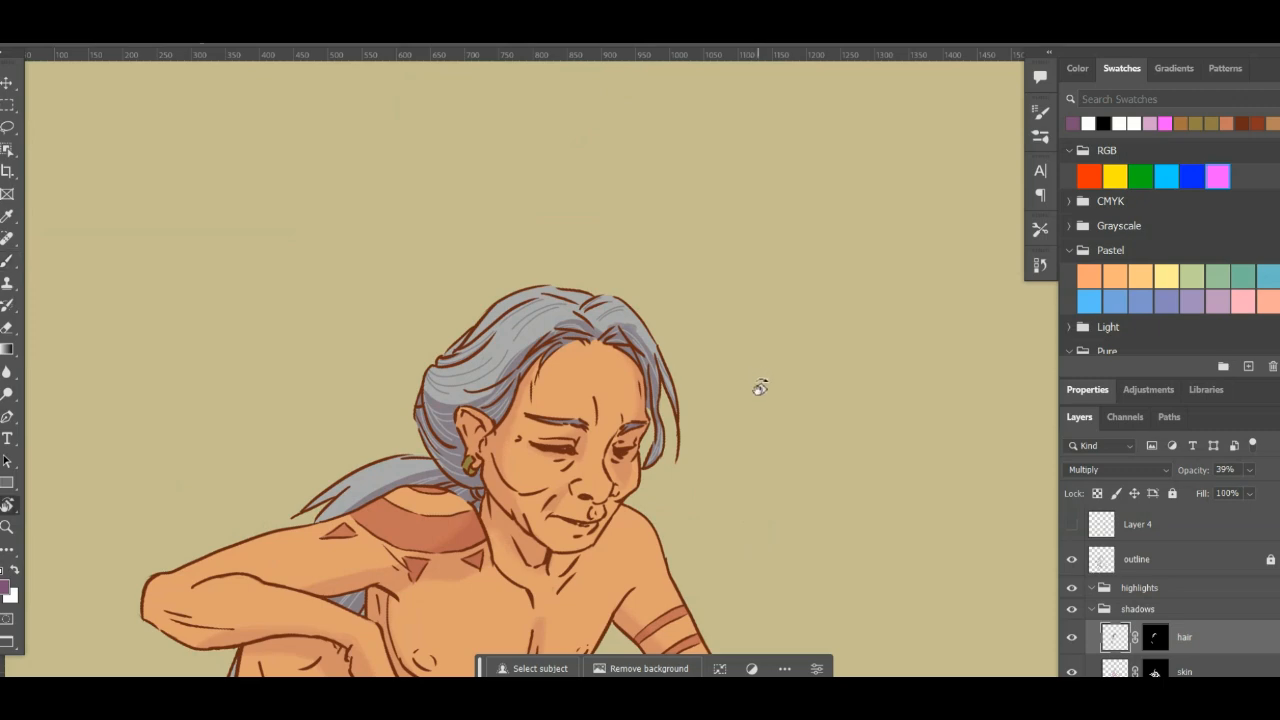
{"action": "scroll", "coordinate": [772, 330], "scroll_direction": "up", "scroll_amount": 6}
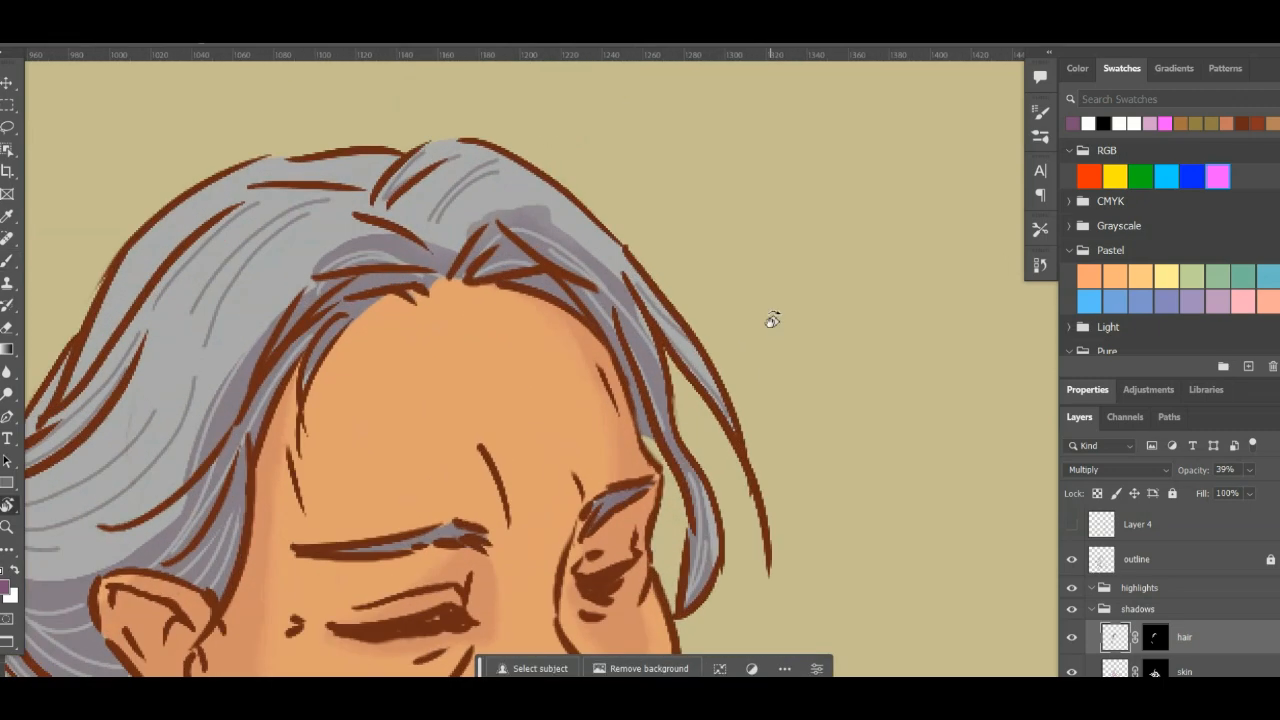
{"action": "left_click_drag", "start_coordinate": [437, 345], "coordinate": [634, 289]}
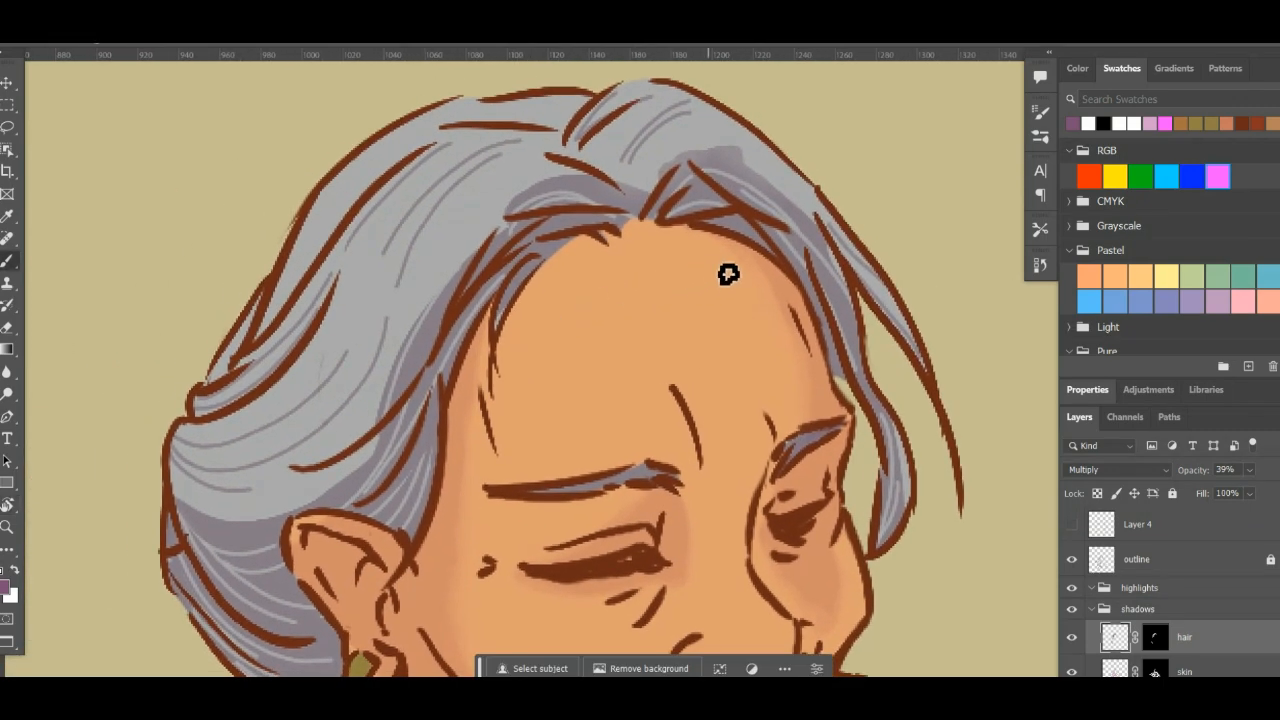
{"action": "mouse_move", "coordinate": [840, 303]}
{"action": "left_mouse_down"}
{"action": "mouse_move", "coordinate": [629, 491]}
{"action": "mouse_move", "coordinate": [640, 417]}
{"action": "mouse_move", "coordinate": [449, 574]}
{"action": "mouse_move", "coordinate": [320, 574]}
{"action": "mouse_move", "coordinate": [634, 409]}
{"action": "mouse_move", "coordinate": [660, 380]}
{"action": "mouse_move", "coordinate": [624, 398]}
{"action": "mouse_move", "coordinate": [552, 340]}
{"action": "mouse_move", "coordinate": [571, 428]}
{"action": "left_mouse_up"}
{"action": "left_click_drag", "start_coordinate": [543, 312], "coordinate": [611, 447]}
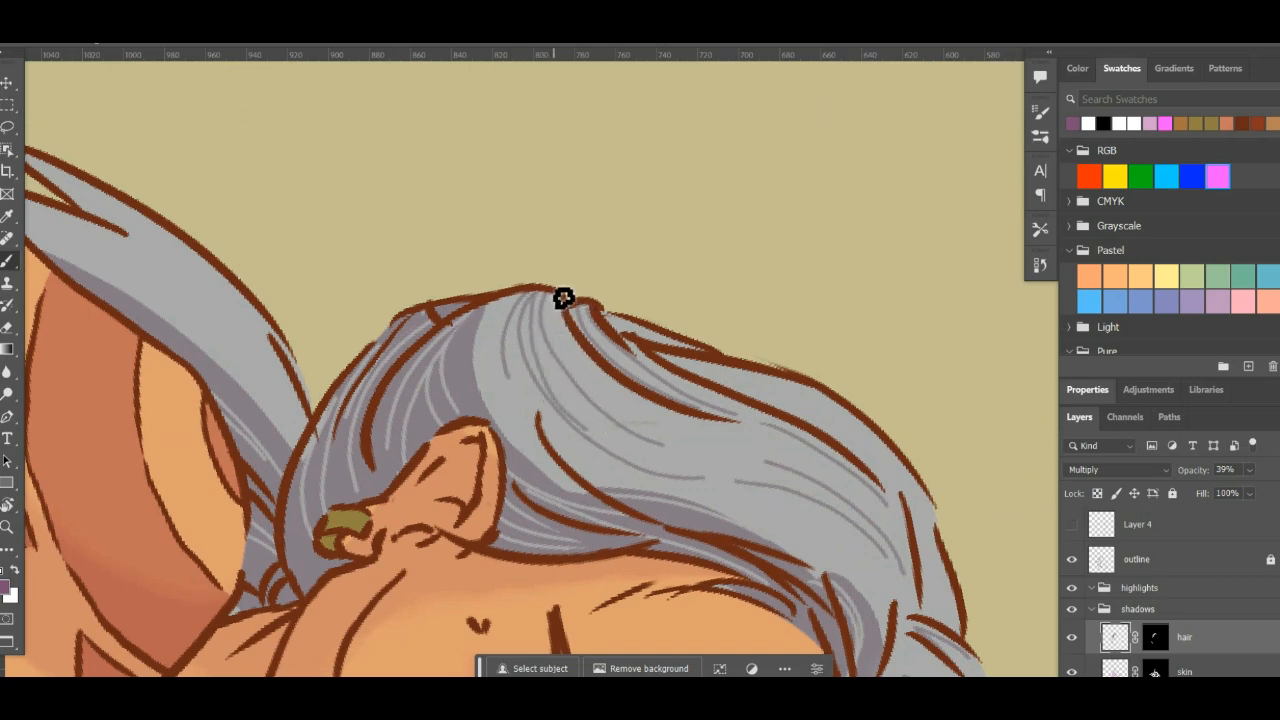
- Switch the brush colour to white and taper the shadow strands on the crown and beside the parting
{"action": "key", "text": "r"}
{"action": "left_click_drag", "start_coordinate": [894, 449], "coordinate": [813, 208]}
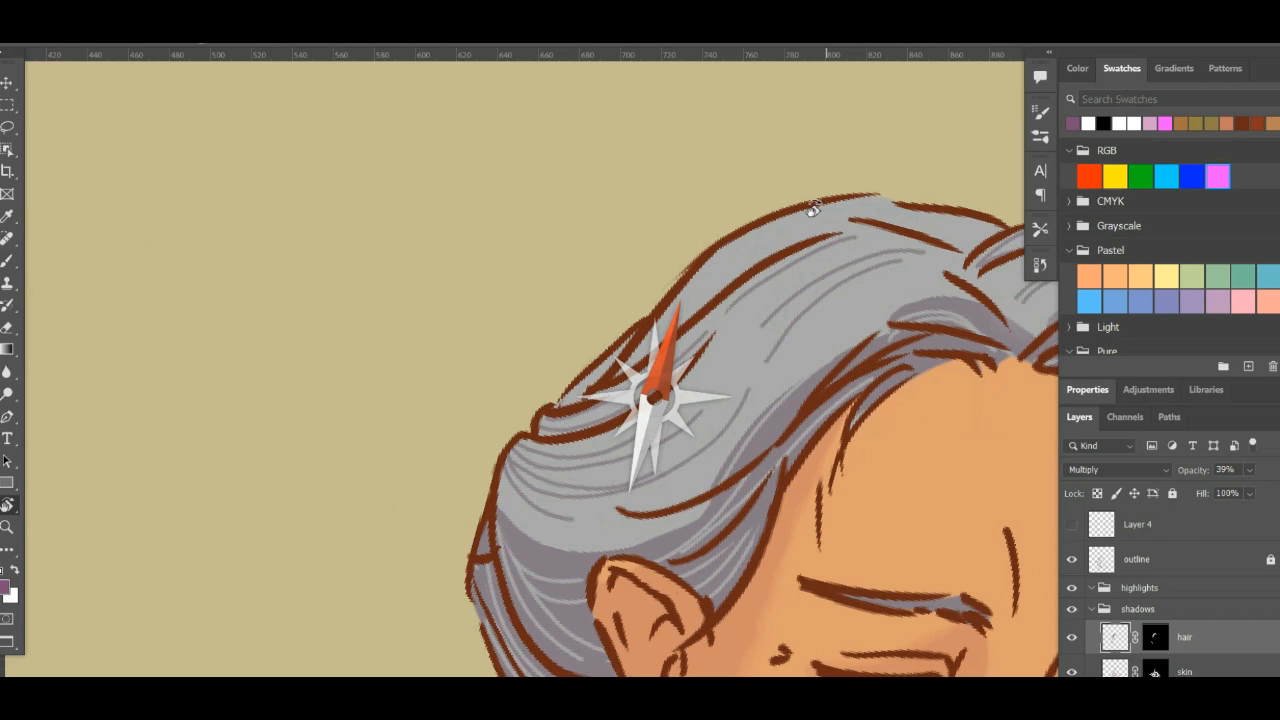
{"action": "key", "text": "space"}
{"action": "left_click_drag", "start_coordinate": [825, 300], "coordinate": [693, 278]}
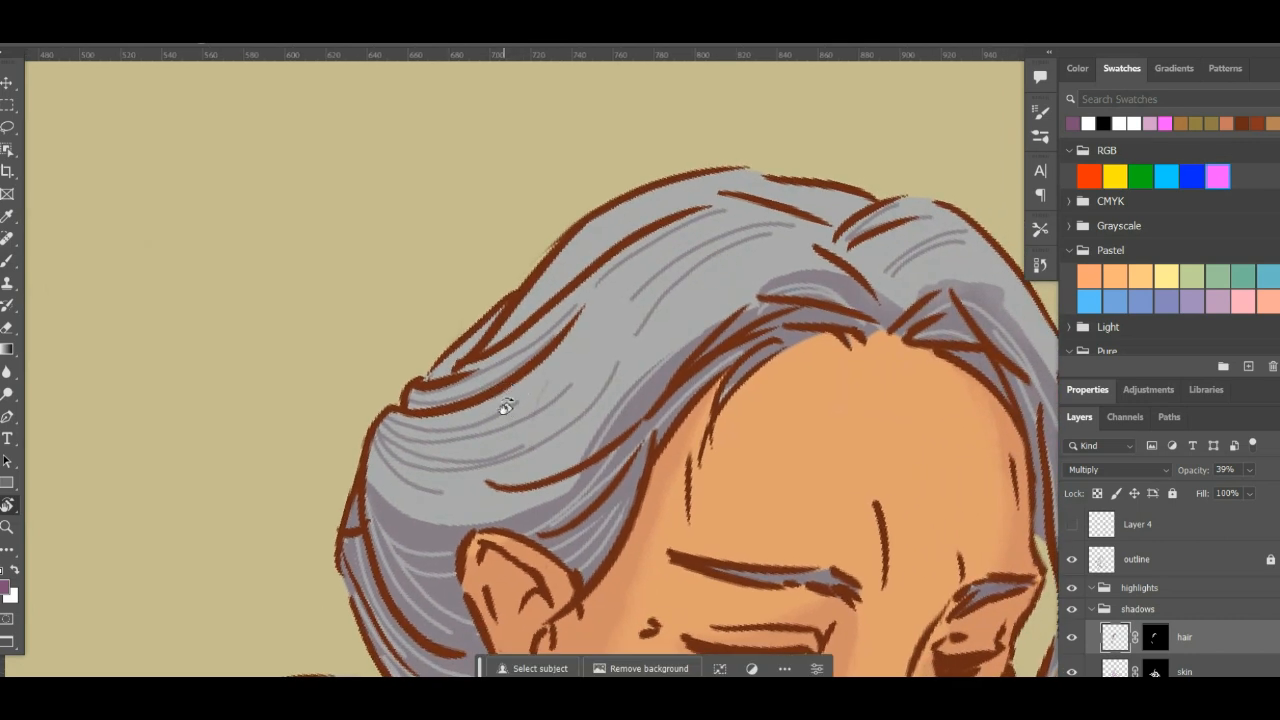
{"action": "key", "text": "b"}
{"action": "key", "text": "x"}
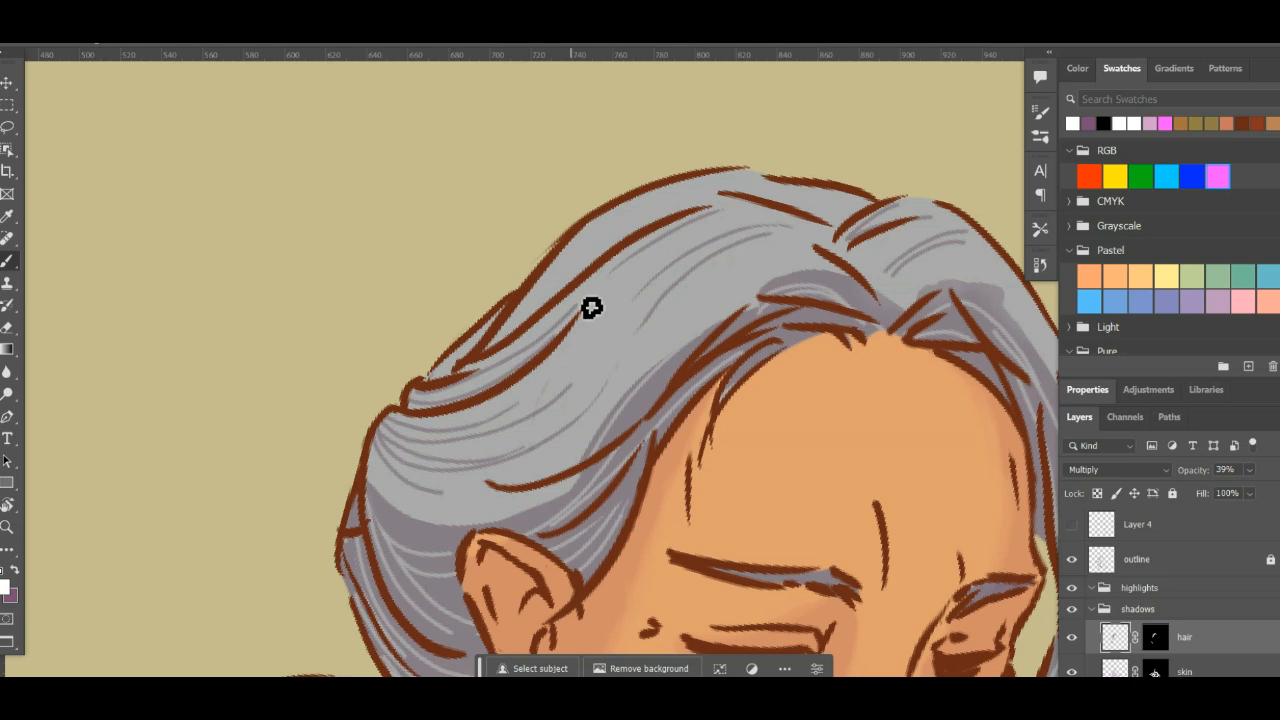
{"action": "mouse_move", "coordinate": [753, 257]}
{"action": "left_mouse_down"}
{"action": "mouse_move", "coordinate": [740, 228]}
{"action": "mouse_move", "coordinate": [643, 300]}
{"action": "left_mouse_up"}
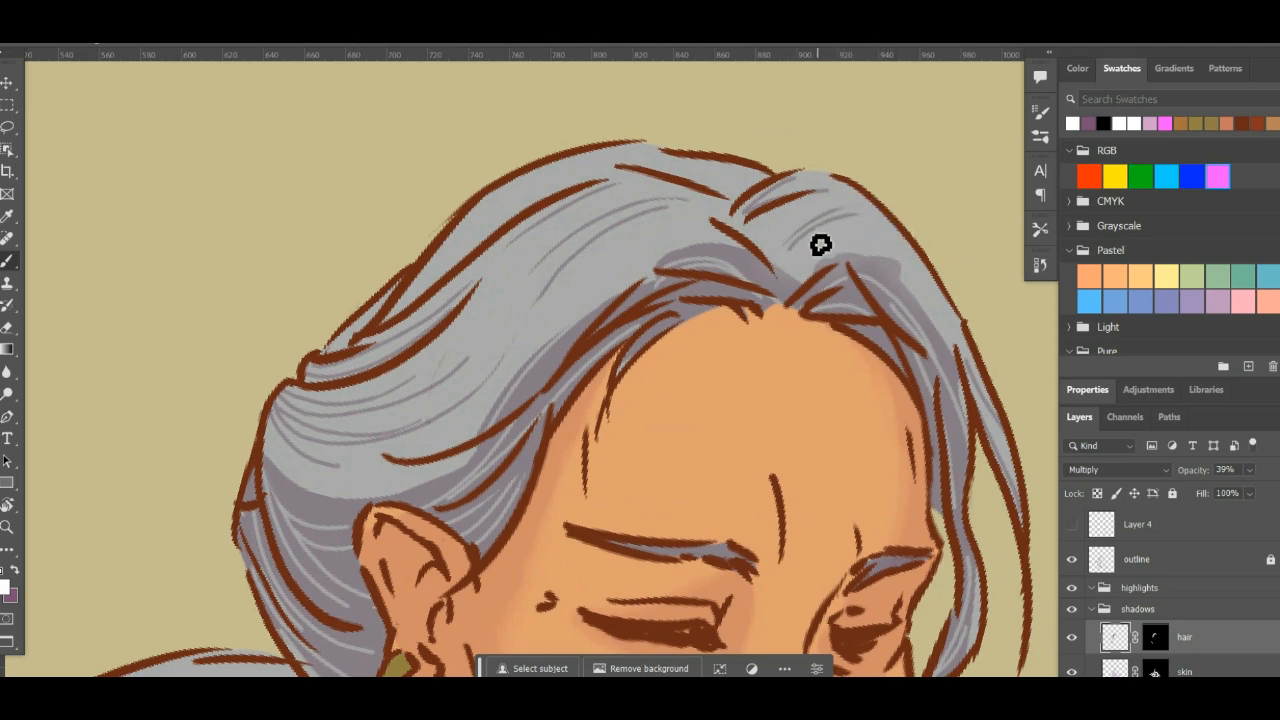
{"action": "left_click_drag", "start_coordinate": [831, 253], "coordinate": [798, 215]}
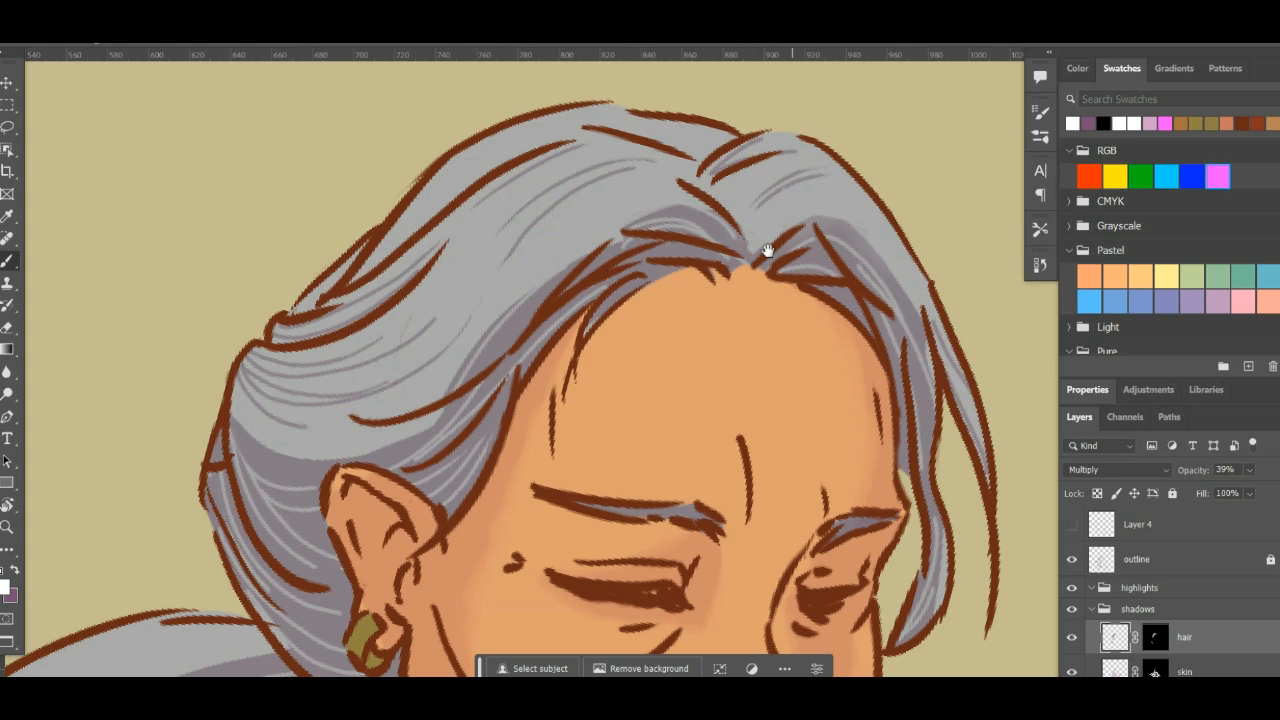
- Refine the shadow strands along the hairline and above the ear with white, thinning their ends
{"action": "mouse_move", "coordinate": [768, 250]}
{"action": "left_mouse_down"}
{"action": "mouse_move", "coordinate": [743, 183]}
{"action": "mouse_move", "coordinate": [706, 237]}
{"action": "left_mouse_up"}
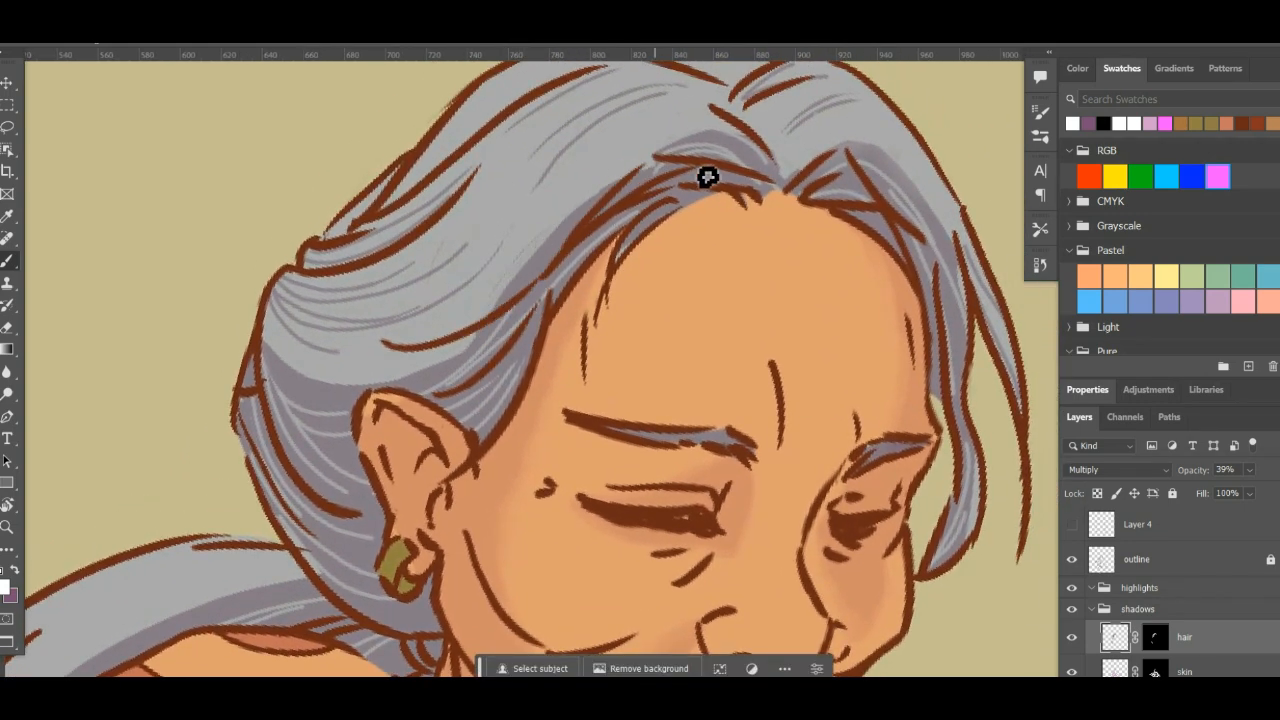
{"action": "mouse_move", "coordinate": [803, 280]}
{"action": "left_mouse_down"}
{"action": "mouse_move", "coordinate": [677, 249]}
{"action": "mouse_move", "coordinate": [645, 219]}
{"action": "left_mouse_up"}
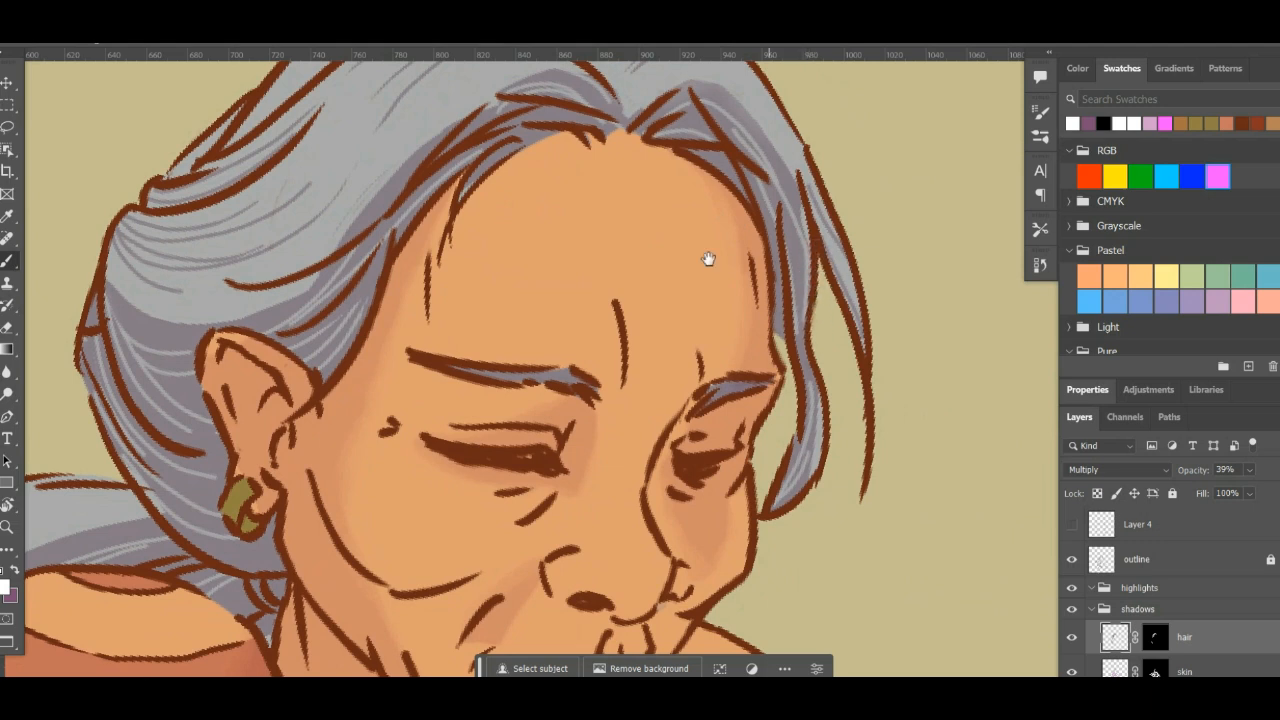
{"action": "left_click_drag", "start_coordinate": [598, 316], "coordinate": [760, 277]}
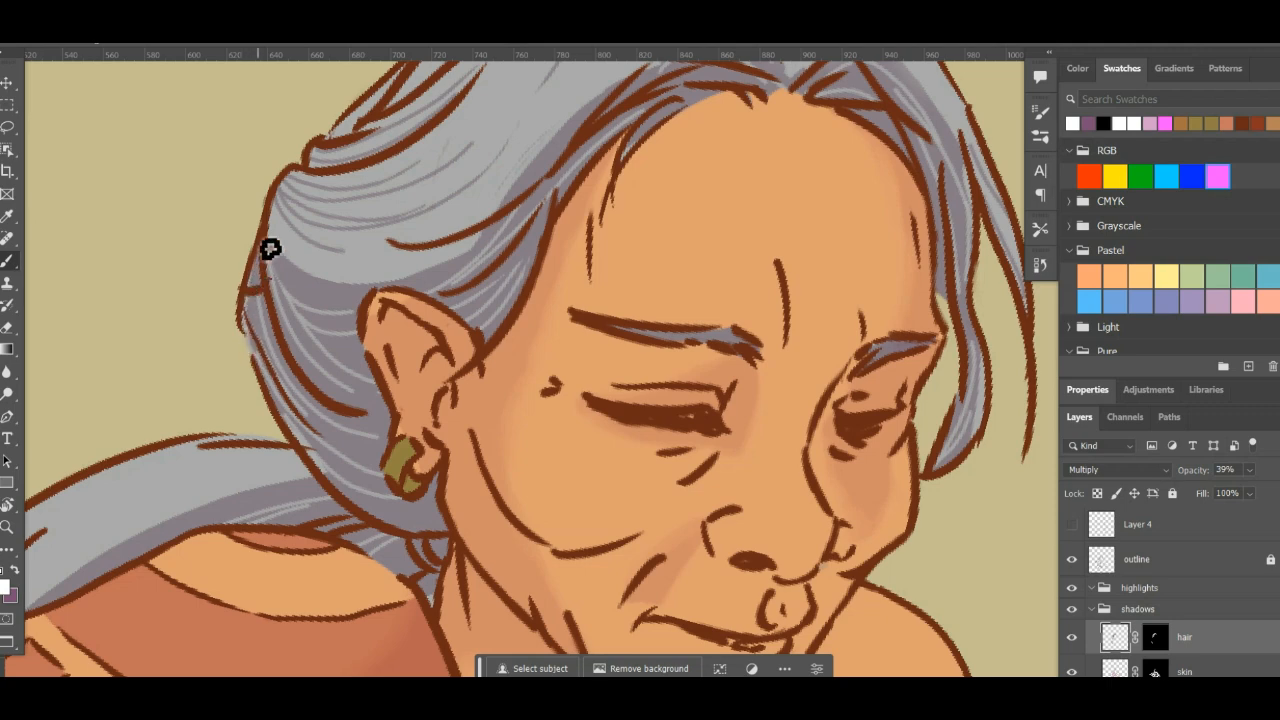
{"action": "left_click_drag", "start_coordinate": [351, 430], "coordinate": [571, 369]}
{"action": "key", "text": "r"}
{"action": "left_click_drag", "start_coordinate": [791, 368], "coordinate": [795, 316]}
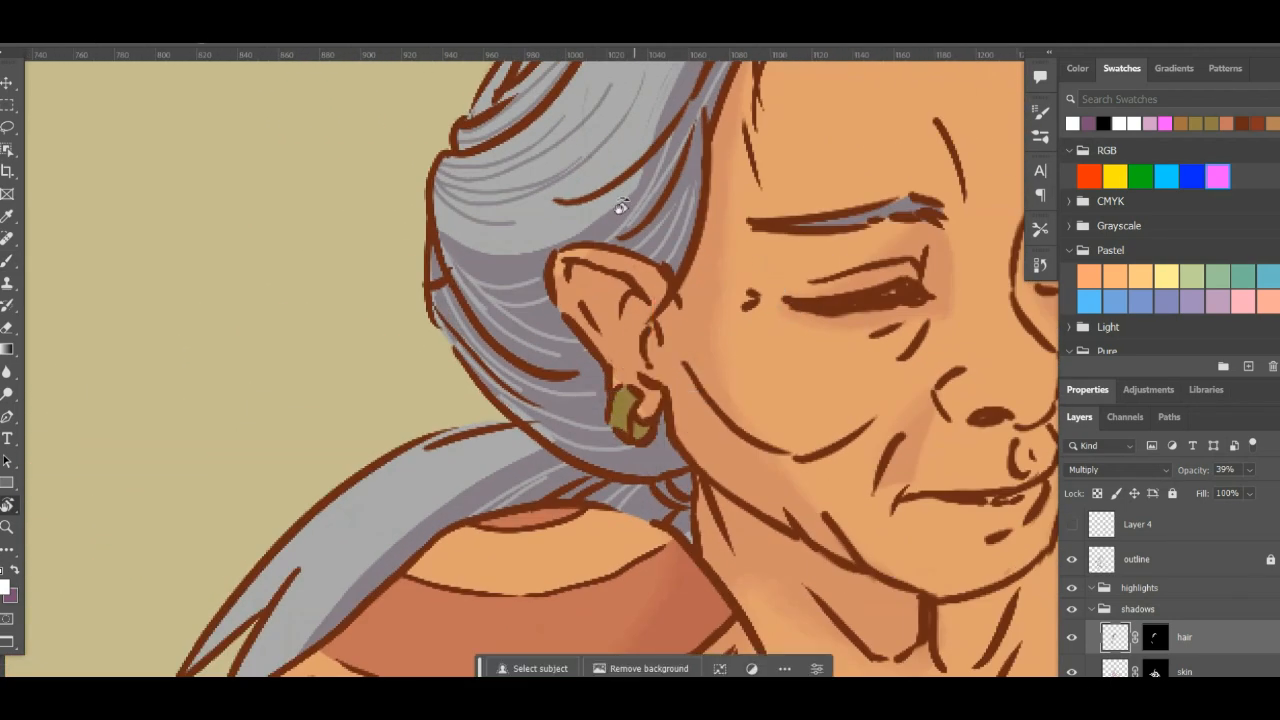
{"action": "key", "text": "b"}
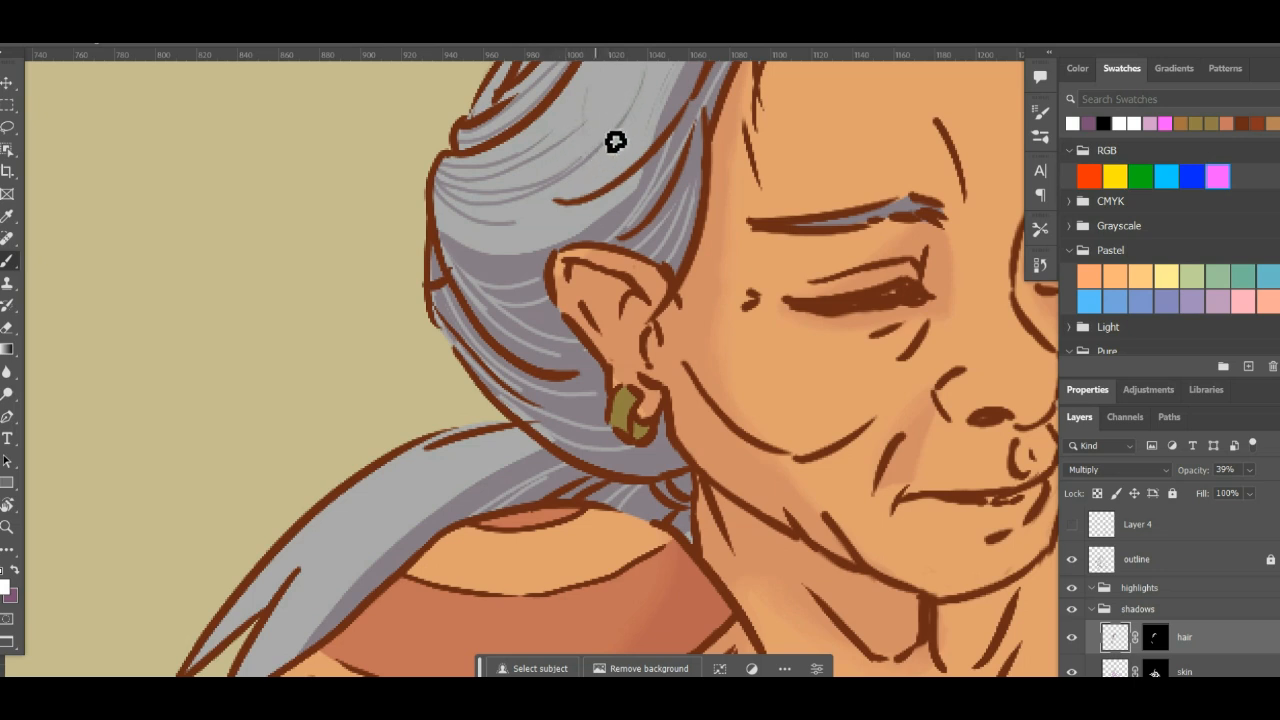
{"action": "left_click_drag", "start_coordinate": [627, 171], "coordinate": [597, 256]}
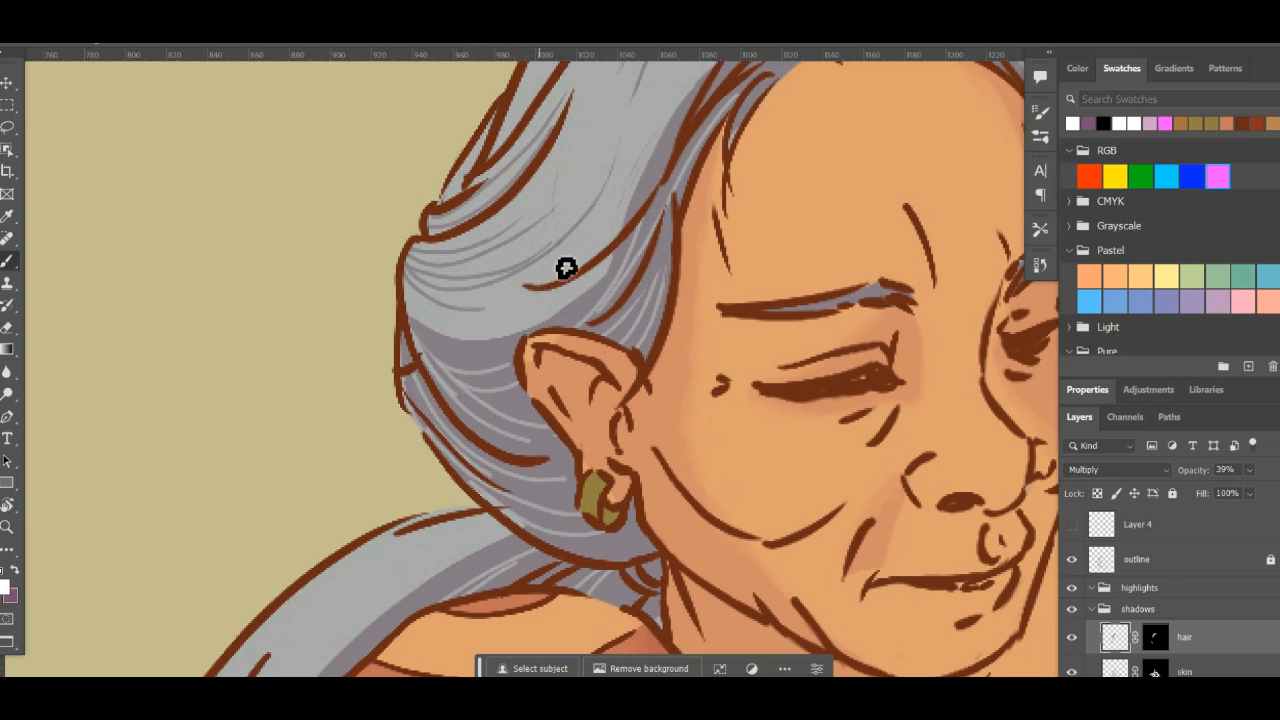
{"action": "left_click_drag", "start_coordinate": [614, 198], "coordinate": [496, 371]}
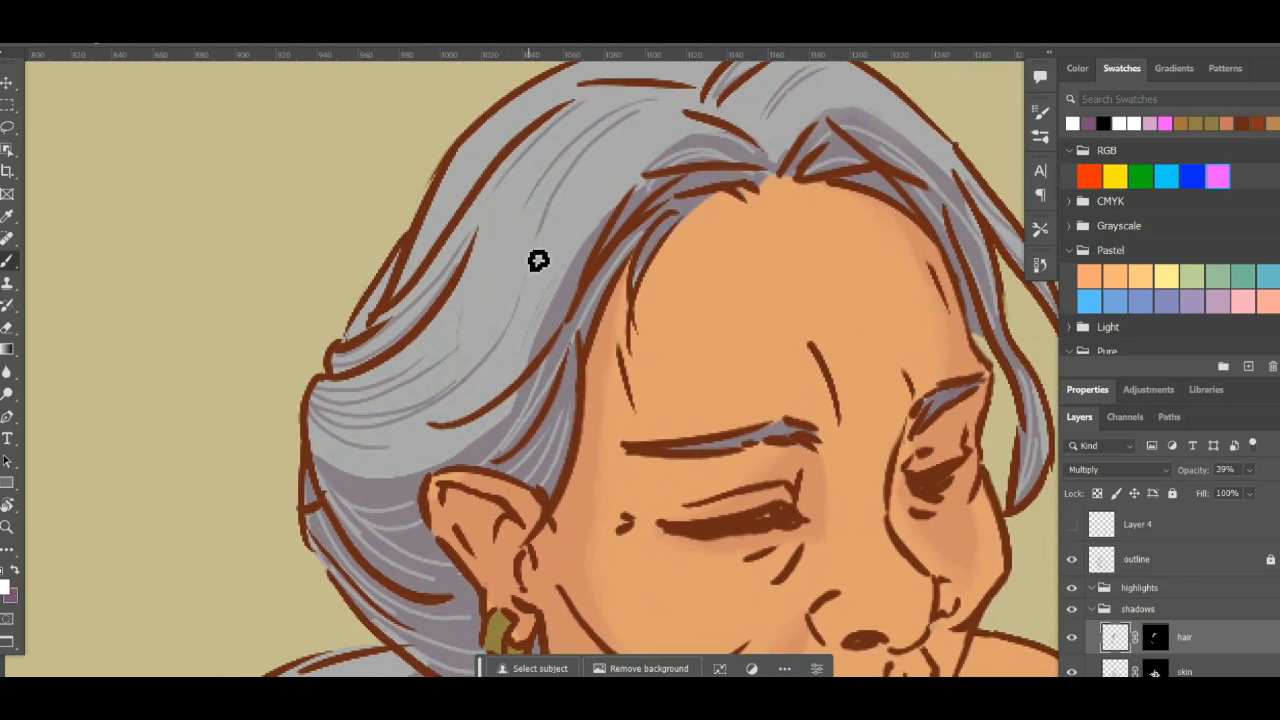
- Draw thin purple shadow strands along the lit ponytail over the shoulder and refine them with white
{"action": "key", "text": "ctrl+minus"}
{"action": "key", "text": "ctrl+minus"}
{"action": "key", "text": "ctrl+minus"}
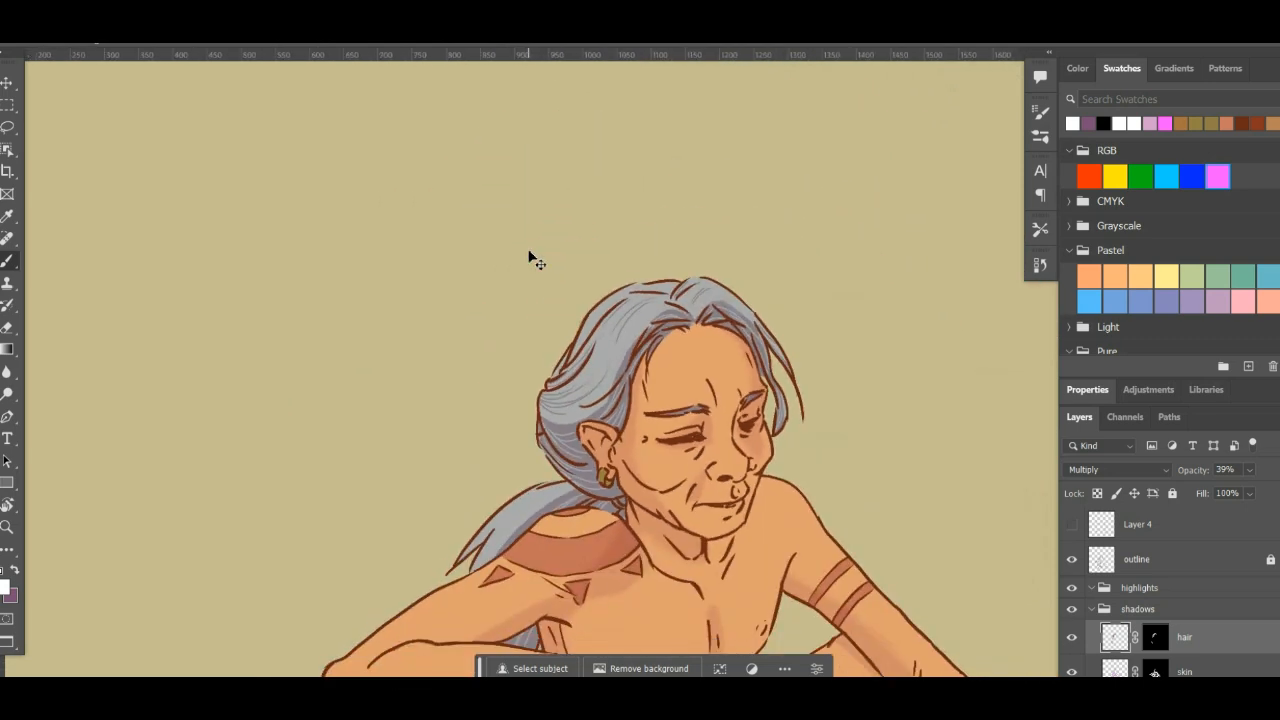
{"action": "left_click_drag", "start_coordinate": [705, 375], "coordinate": [543, 222]}
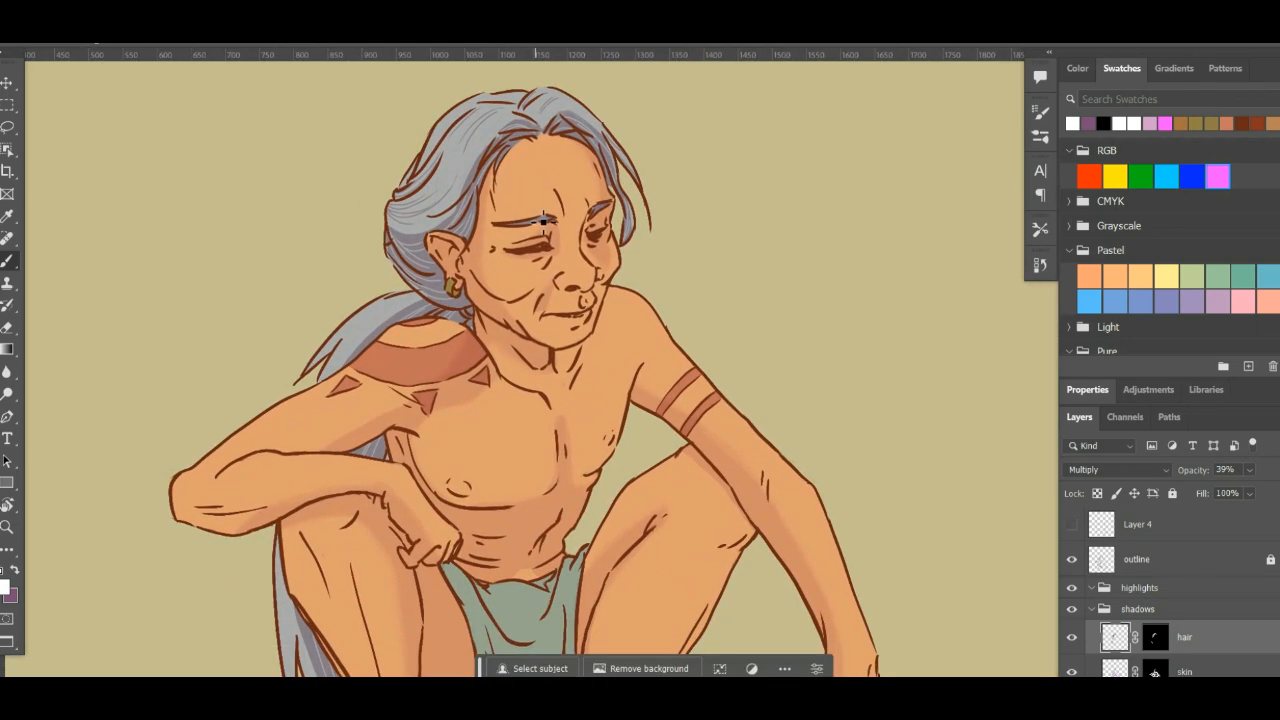
{"action": "left_click_drag", "start_coordinate": [649, 406], "coordinate": [640, 330]}
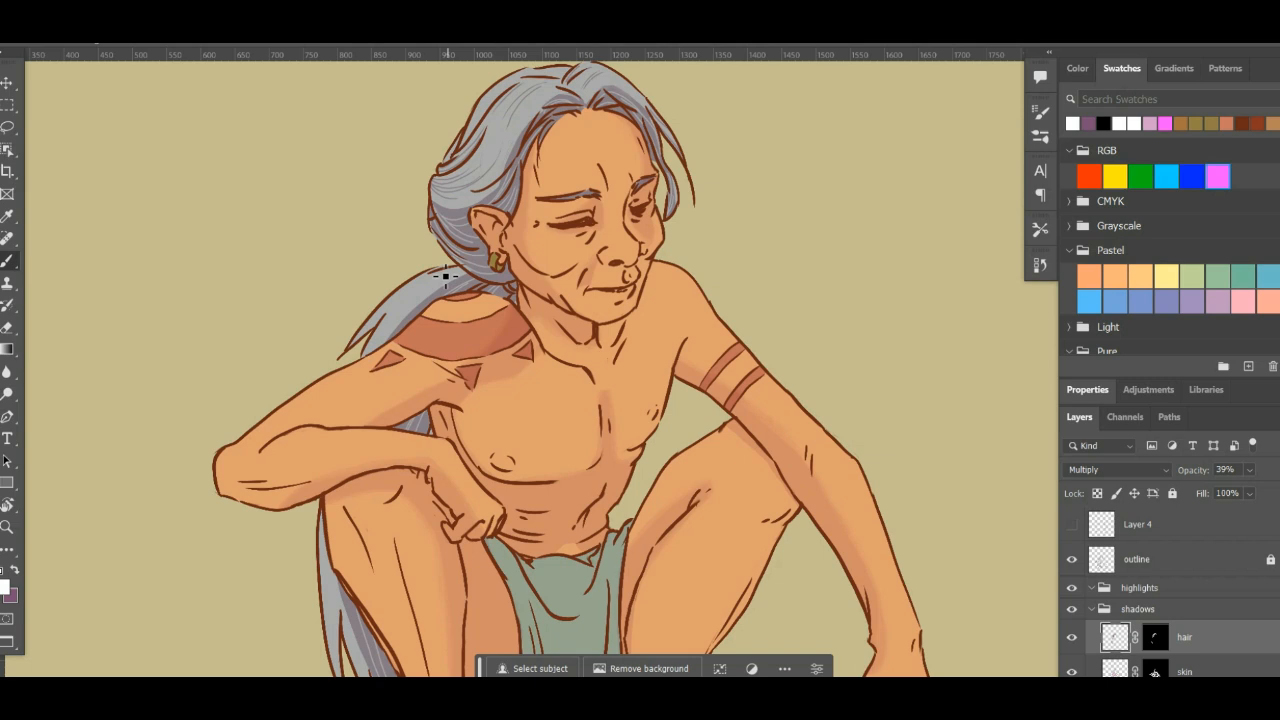
{"action": "key", "text": "x"}
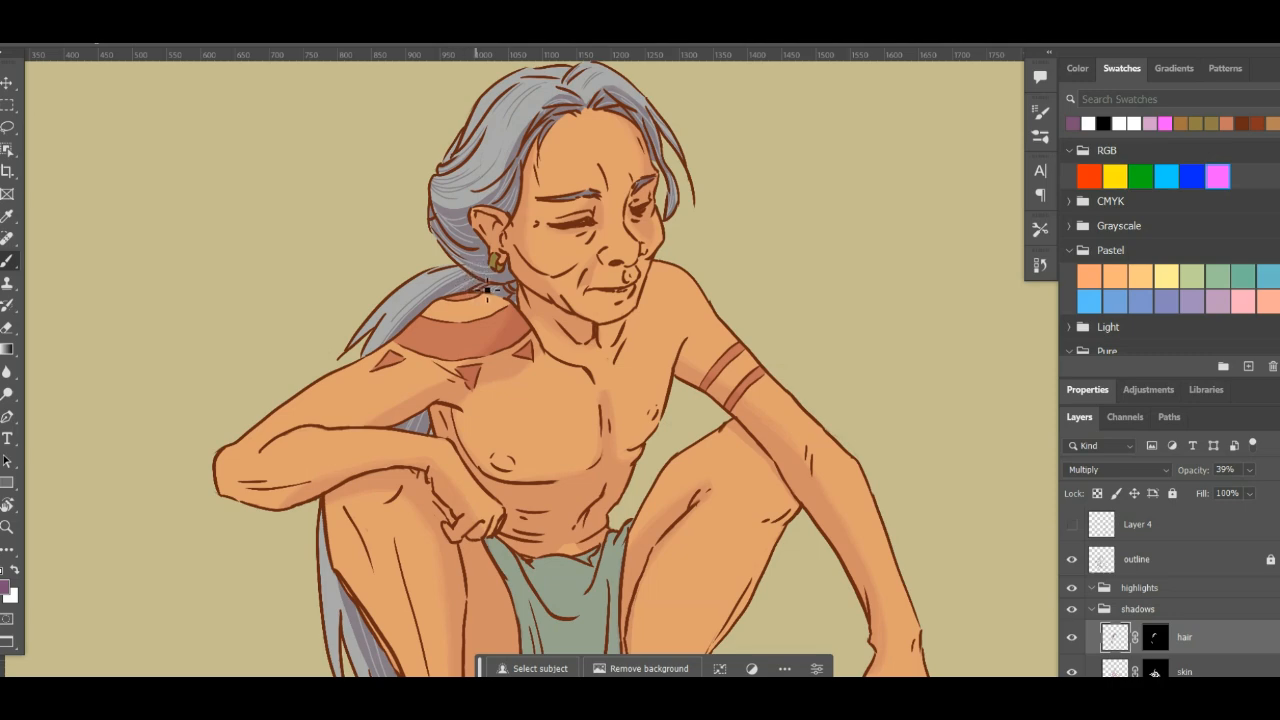
{"action": "scroll", "coordinate": [478, 293], "scroll_direction": "up", "scroll_amount": 6}
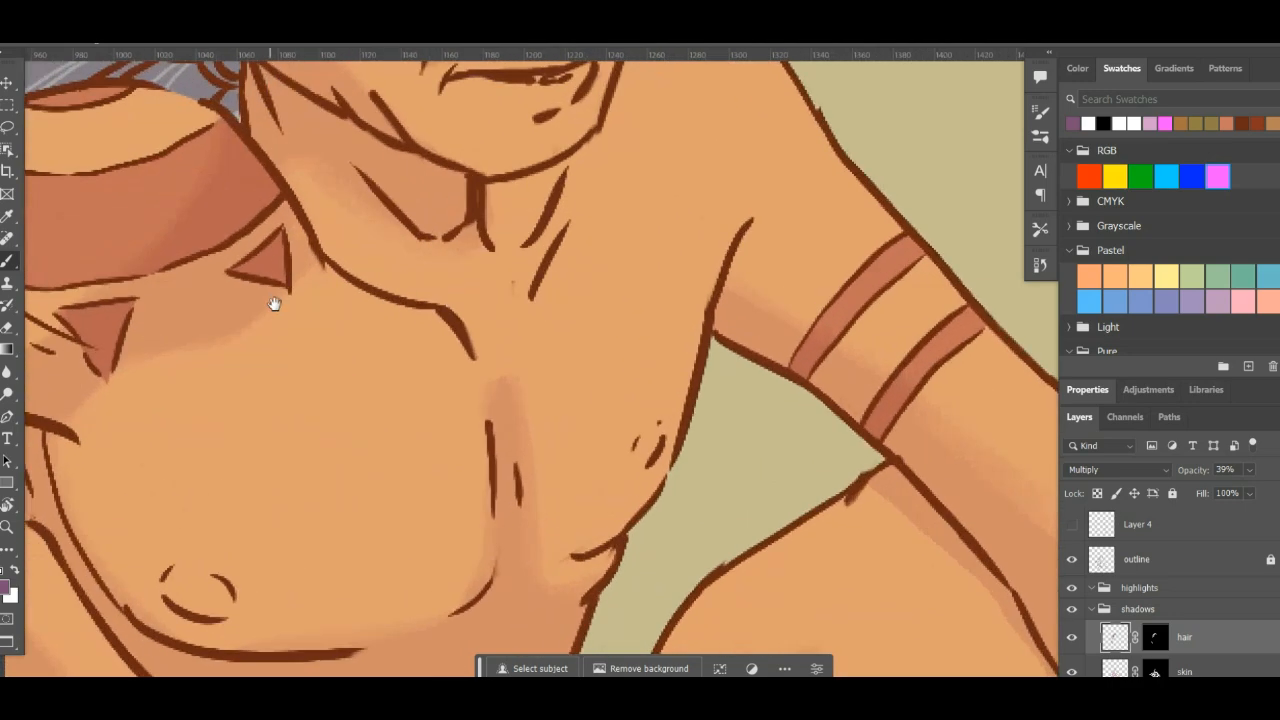
{"action": "key", "text": "x"}
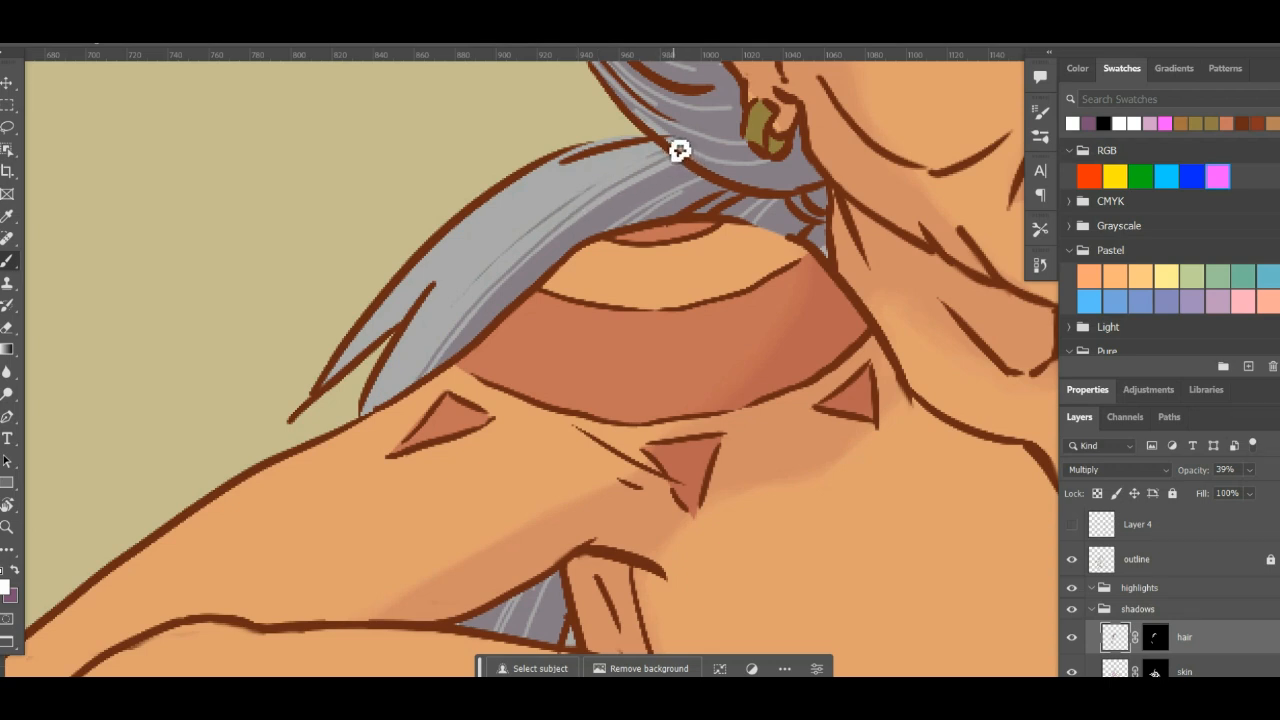
{"action": "key", "text": "x"}
- Examine the hair strands in the whole figure and close up behind the ear
{"action": "key", "text": "ctrl+minus"}
{"action": "key", "text": "ctrl+minus"}
{"action": "key", "text": "ctrl+minus"}
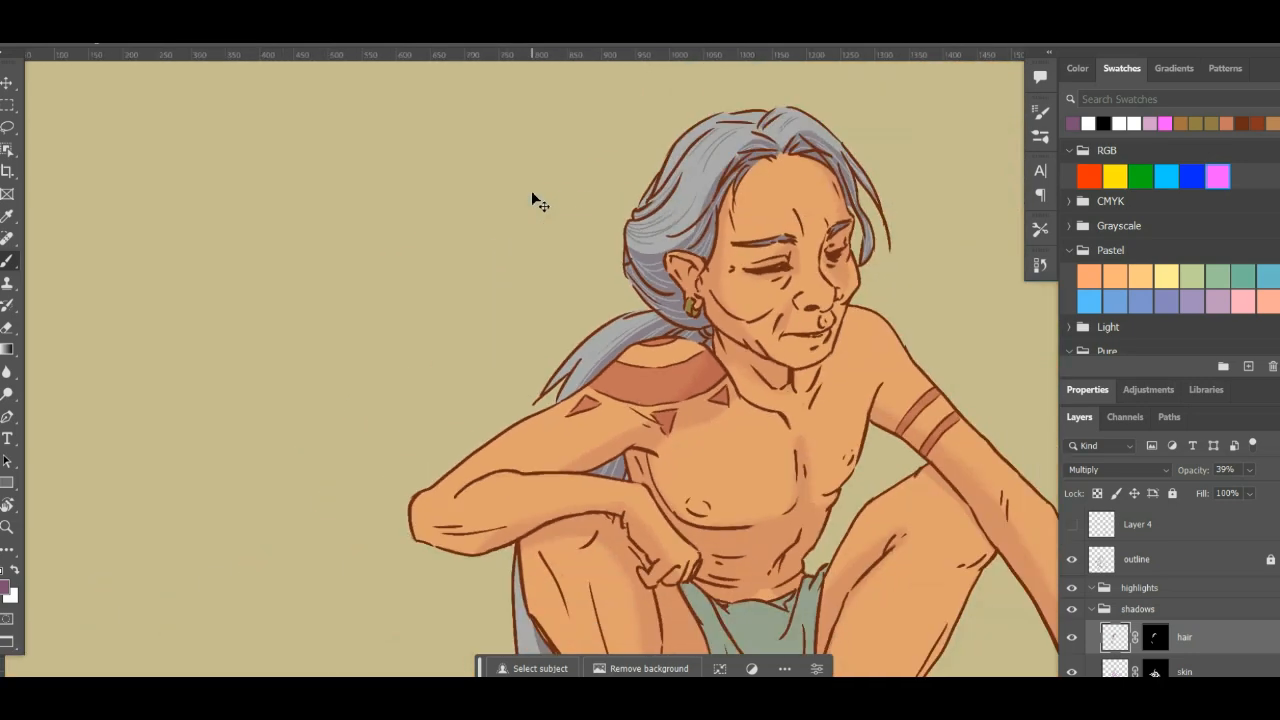
{"action": "left_click_drag", "start_coordinate": [611, 468], "coordinate": [470, 505]}
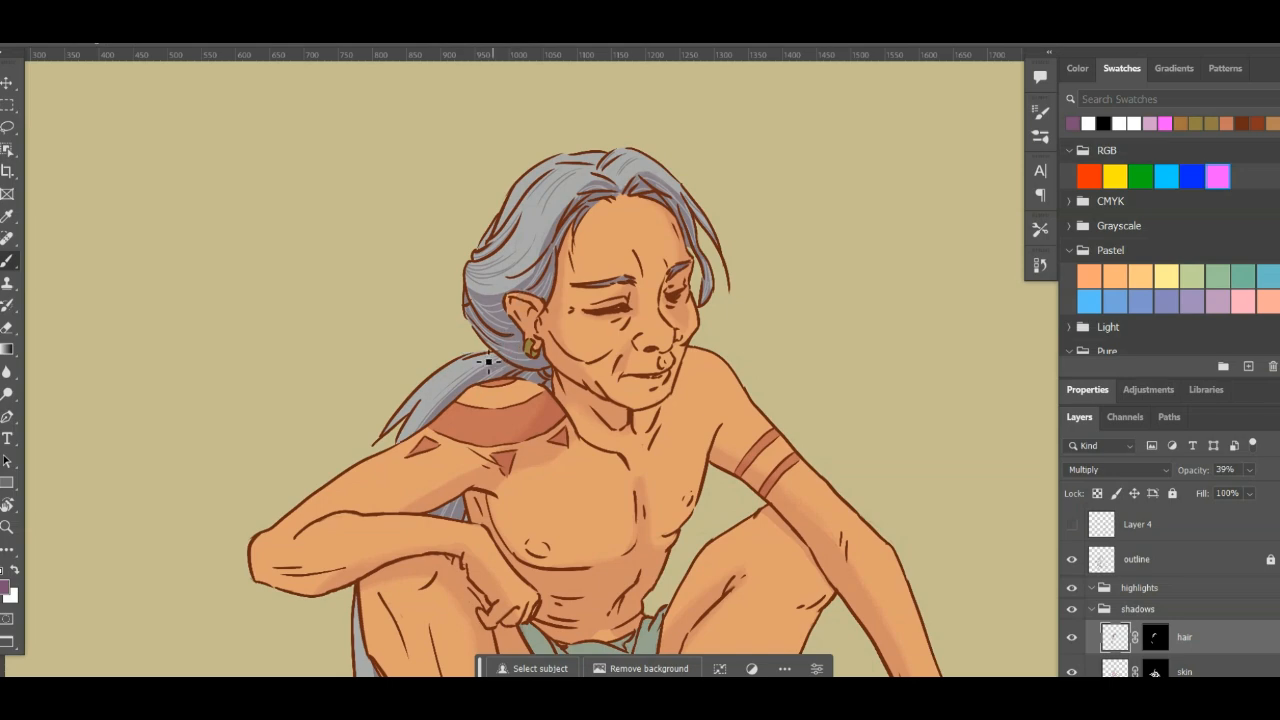
{"action": "left_click_drag", "start_coordinate": [480, 348], "coordinate": [673, 245]}
{"action": "key", "text": "z"}
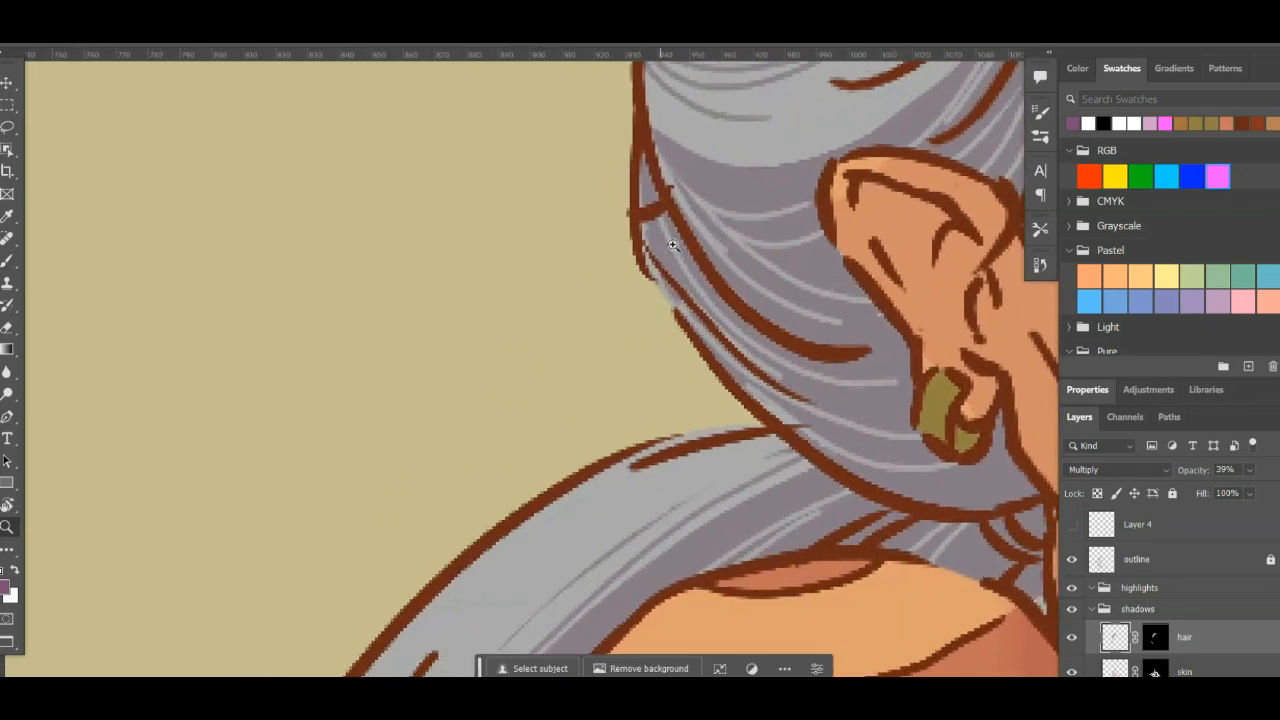
{"action": "left_click_drag", "start_coordinate": [821, 296], "coordinate": [568, 432]}
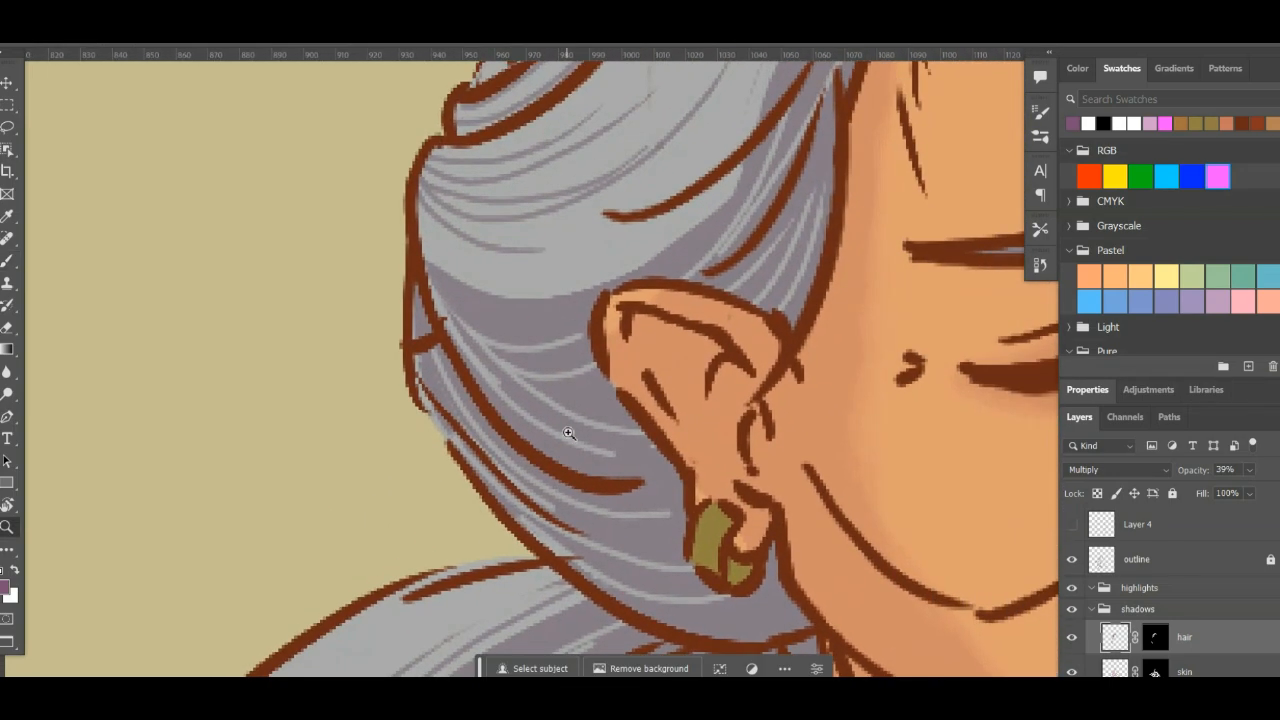
{"action": "scroll", "coordinate": [566, 429], "scroll_direction": "up", "scroll_amount": 3}
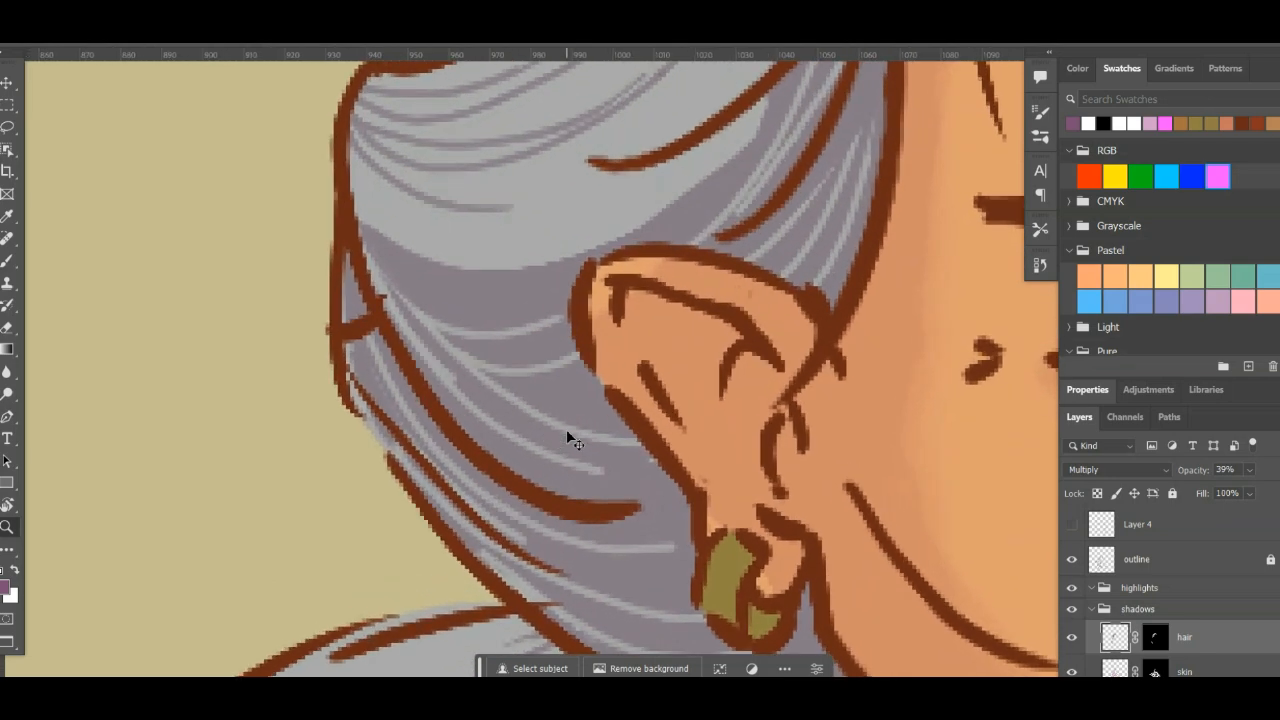
{"action": "scroll", "coordinate": [566, 429], "scroll_direction": "down", "scroll_amount": 4}
{"action": "scroll", "coordinate": [566, 429], "scroll_direction": "down", "scroll_amount": 6}
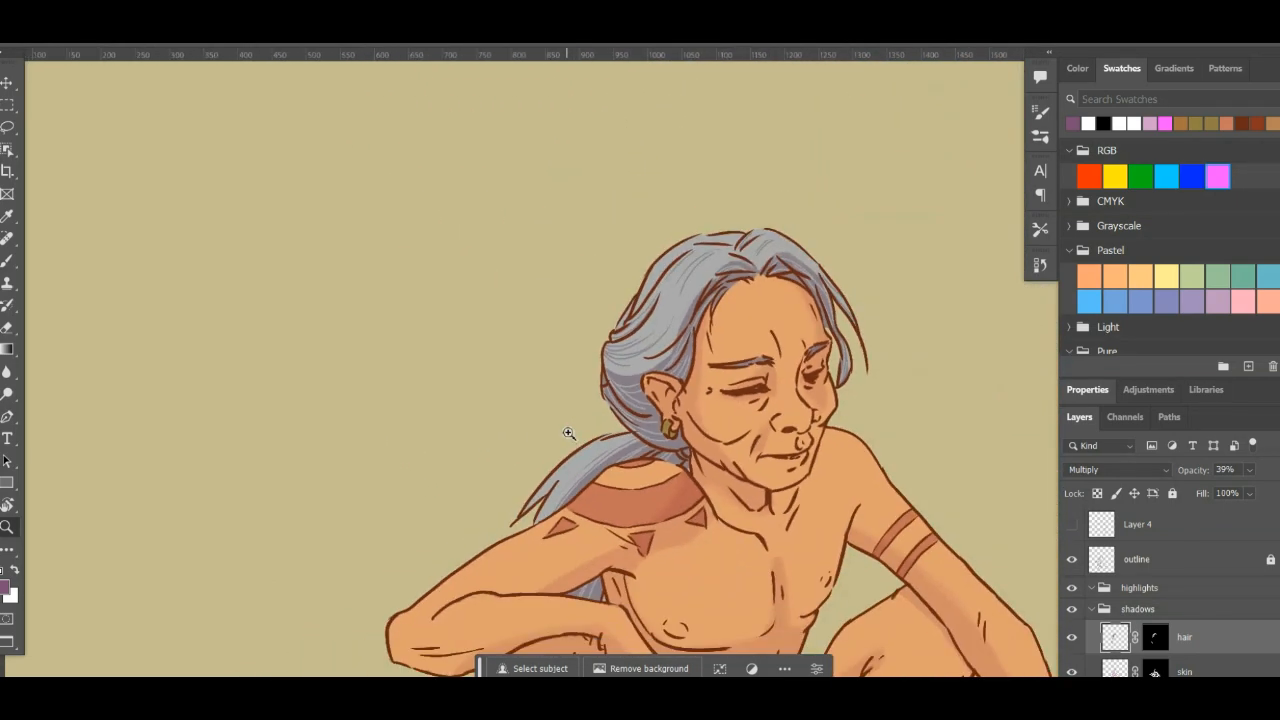
{"action": "scroll", "coordinate": [566, 429], "scroll_direction": "up", "scroll_amount": 3}
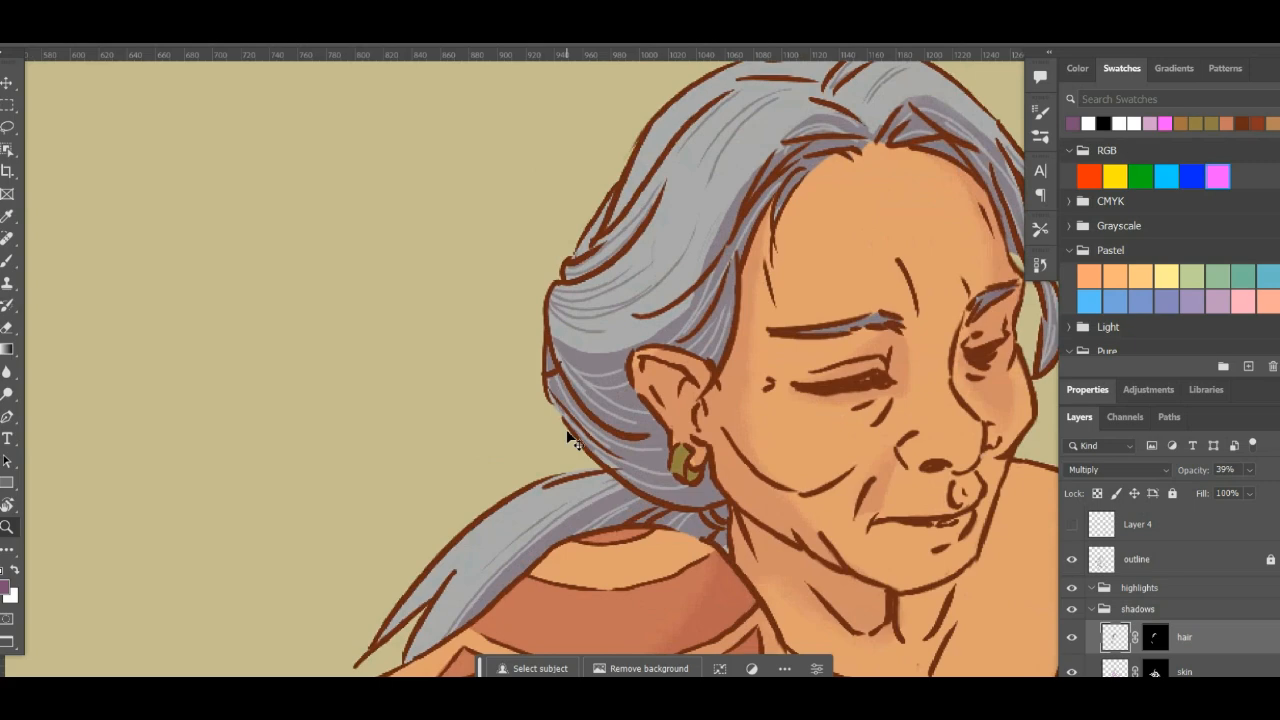
{"action": "scroll", "coordinate": [674, 500], "scroll_direction": "up", "scroll_amount": 3}
- Add fine shadow strands to the crown hair near the parting and taper their ends with white
{"action": "mouse_move", "coordinate": [828, 318]}
{"action": "left_mouse_down"}
{"action": "mouse_move", "coordinate": [851, 471]}
{"action": "mouse_move", "coordinate": [794, 491]}
{"action": "left_mouse_up"}
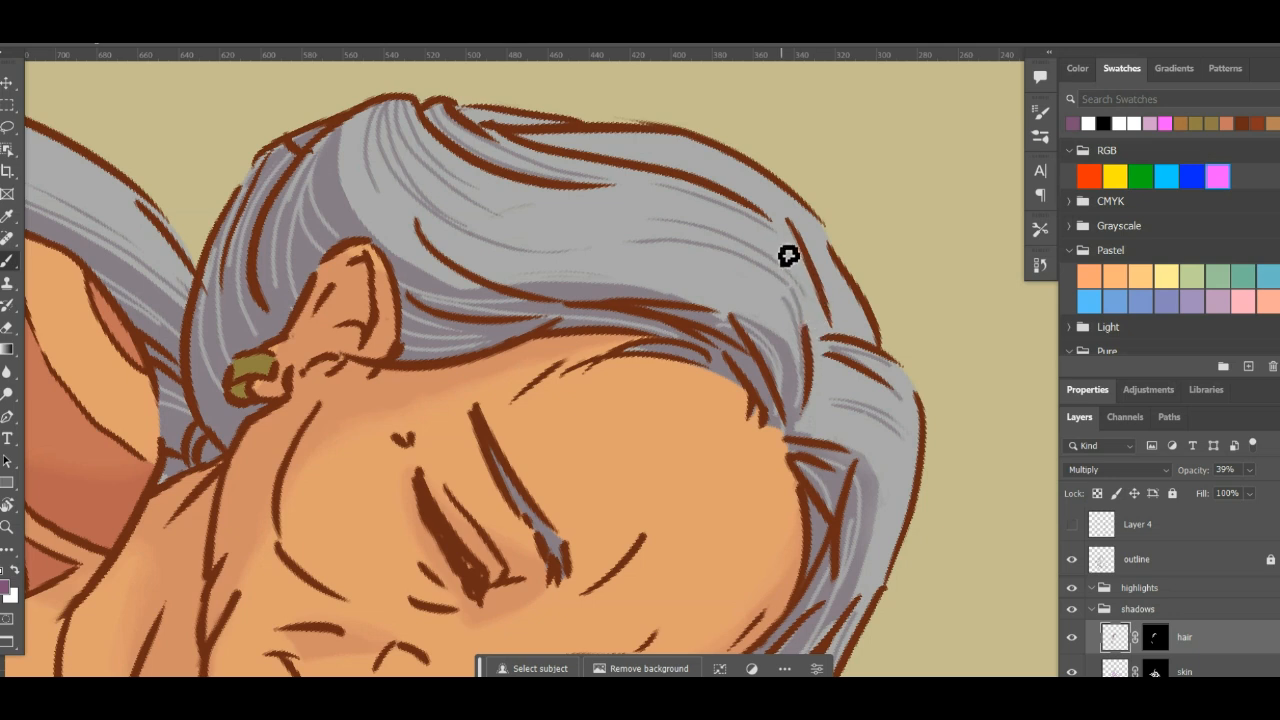
{"action": "key", "text": "e"}
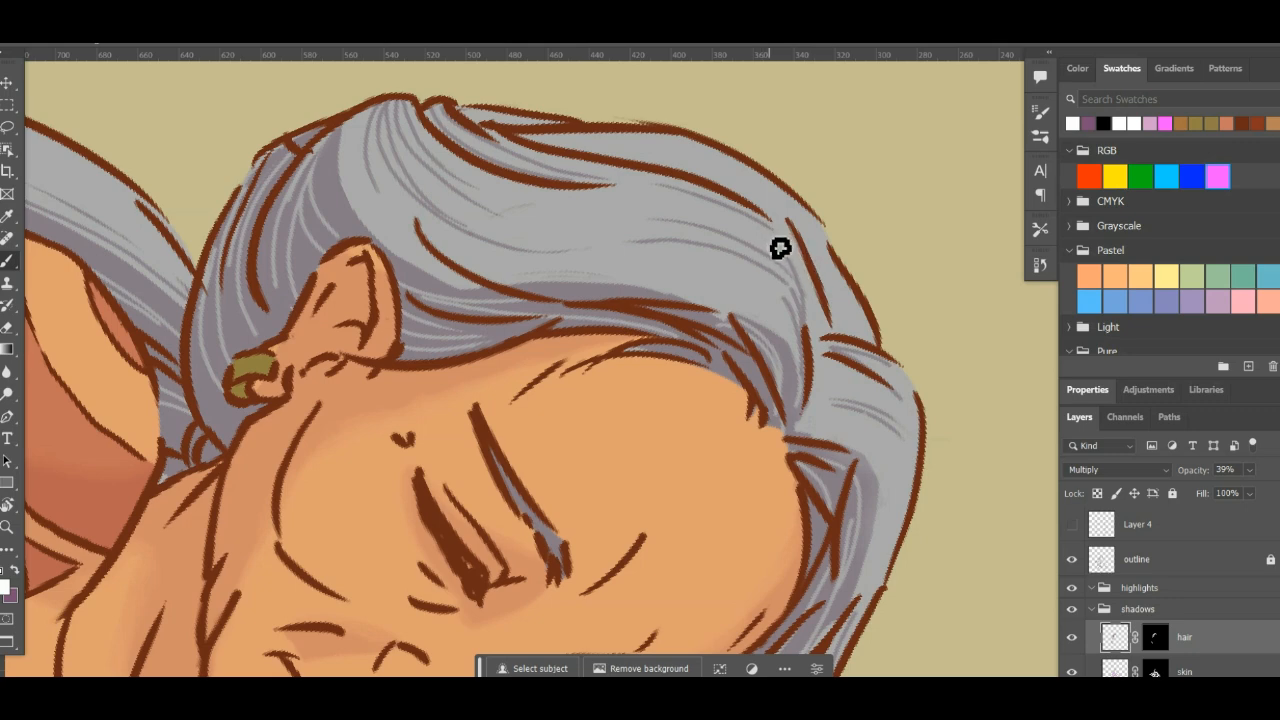
{"action": "key", "text": "r"}
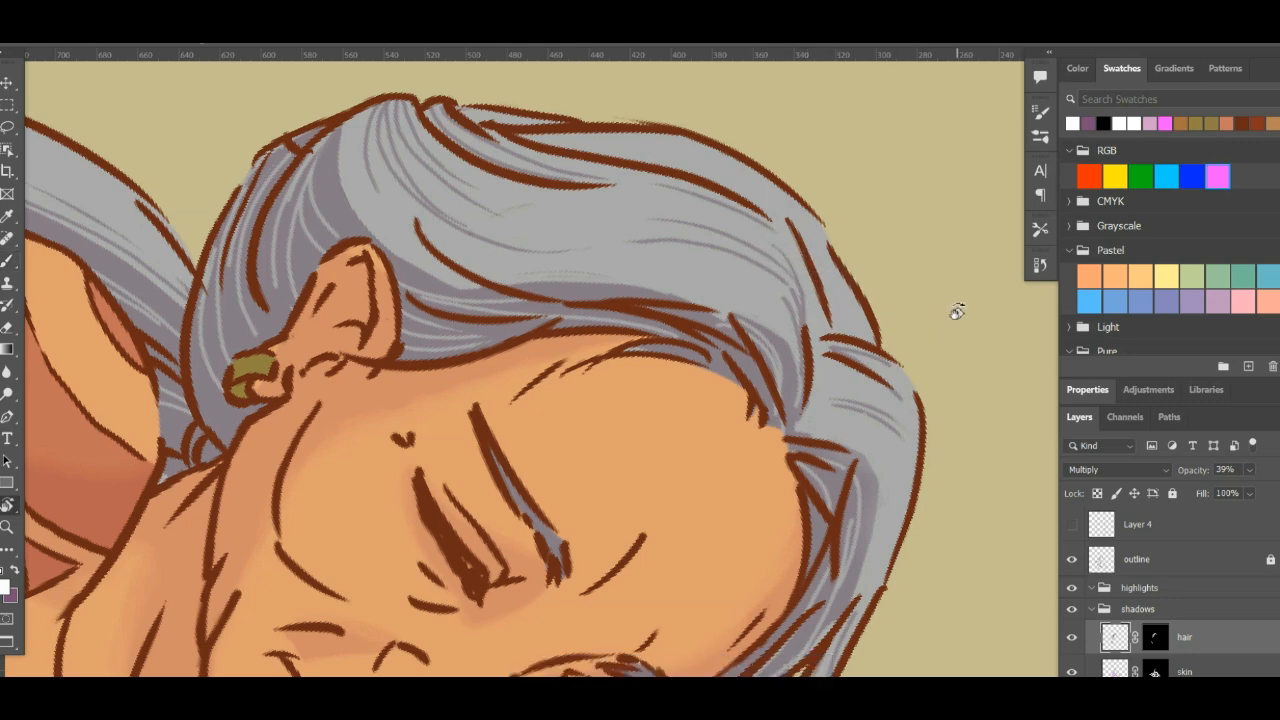
- Draw fine purple shadow strands in the hair on the far side of the parting and thin them with white
{"action": "left_click_drag", "start_coordinate": [957, 306], "coordinate": [765, 150]}
{"action": "key", "text": "b"}
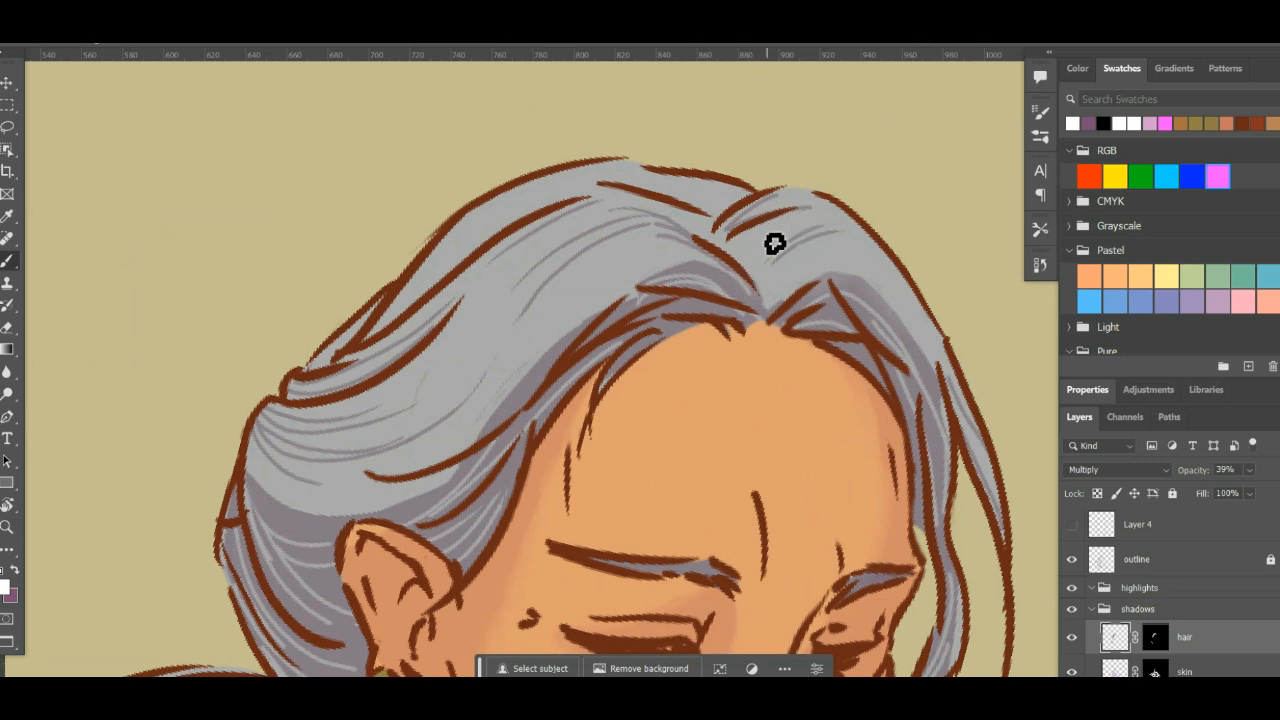
{"action": "key", "text": "x"}
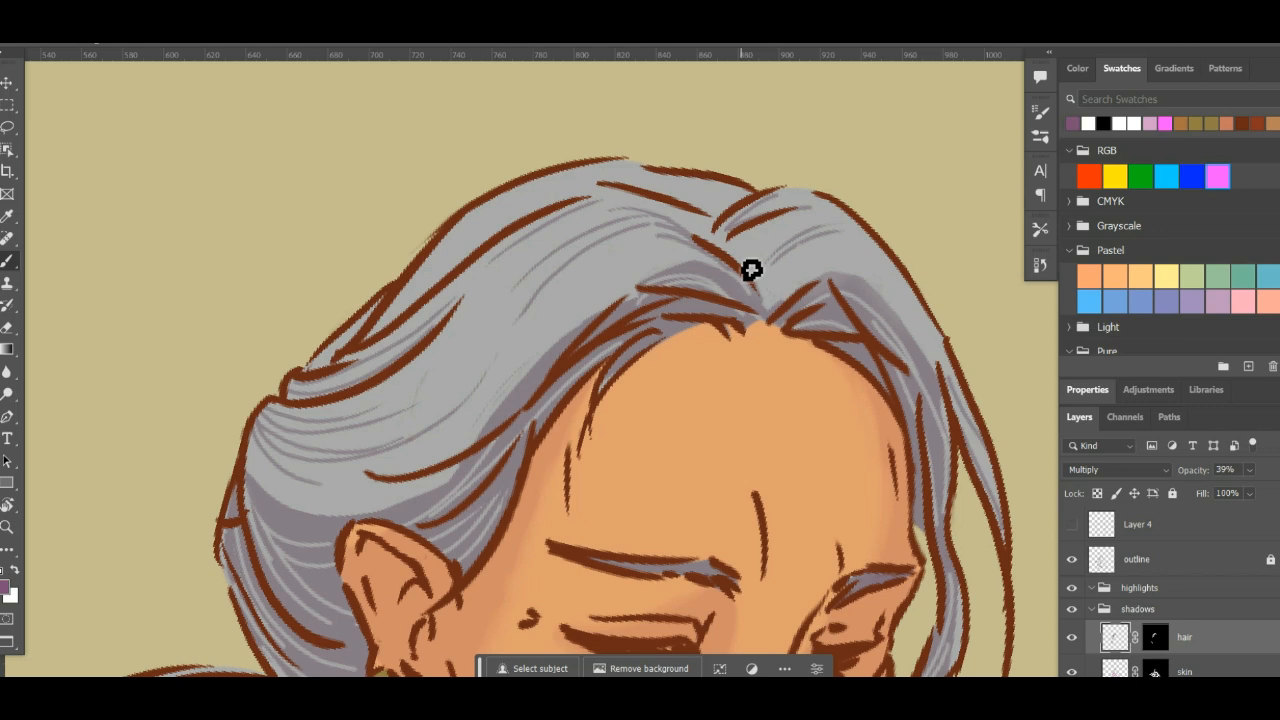
{"action": "left_click_drag", "start_coordinate": [751, 269], "coordinate": [809, 220]}
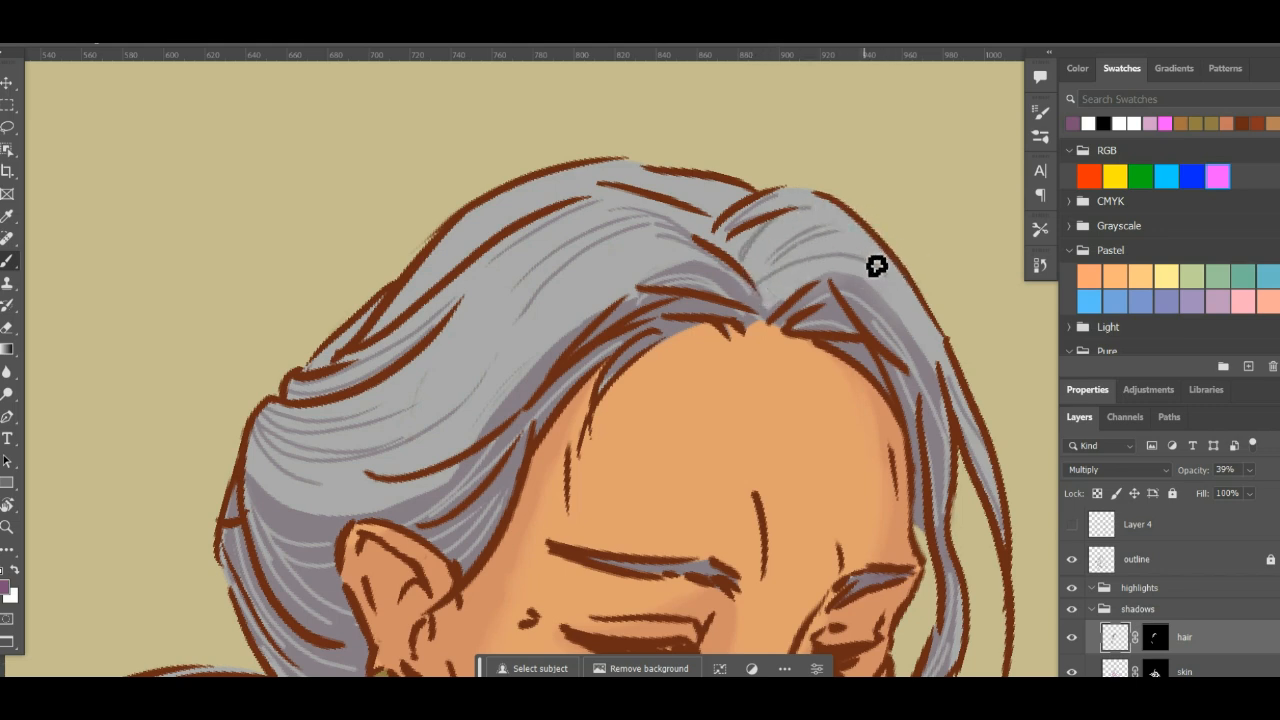
{"action": "key", "text": "x"}
{"action": "left_click_drag", "start_coordinate": [866, 254], "coordinate": [854, 200]}
{"action": "key", "text": "x"}
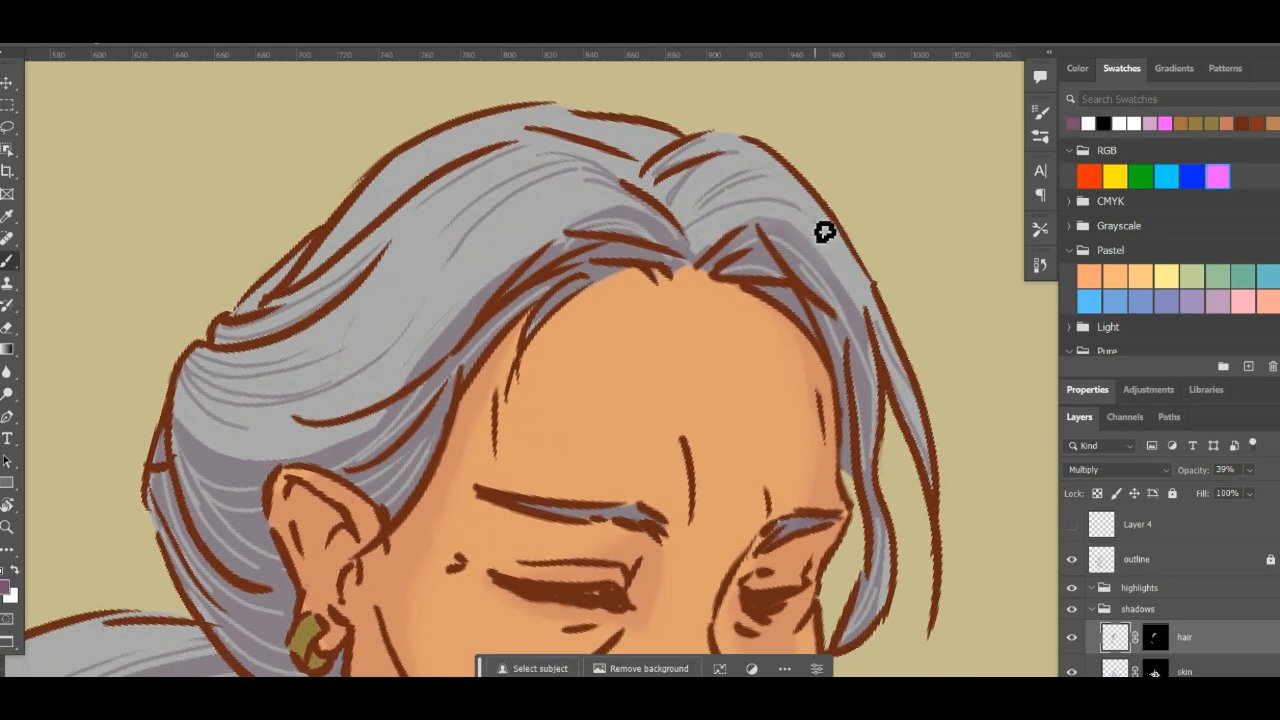
- Refine the shaded hair at the far temple with alternating white and purple strands curving down from the parting
{"action": "key", "text": "x"}
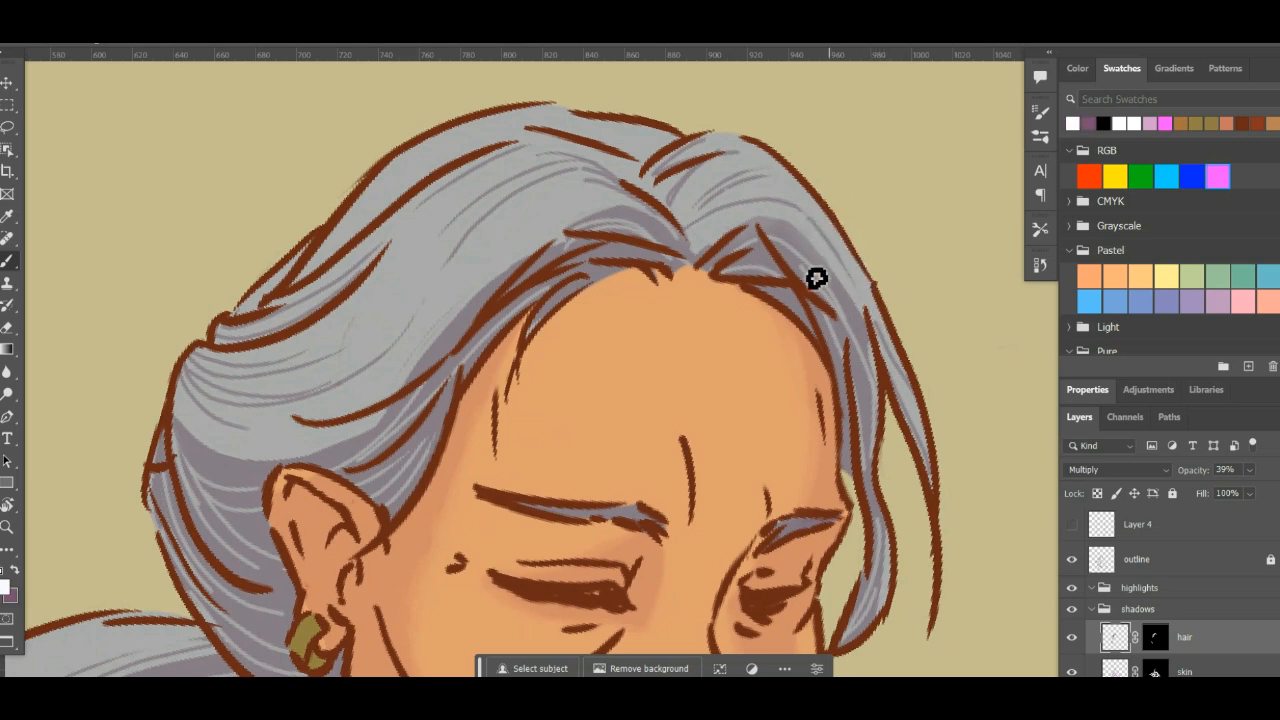
{"action": "left_click_drag", "start_coordinate": [902, 284], "coordinate": [943, 224]}
{"action": "key", "text": "x"}
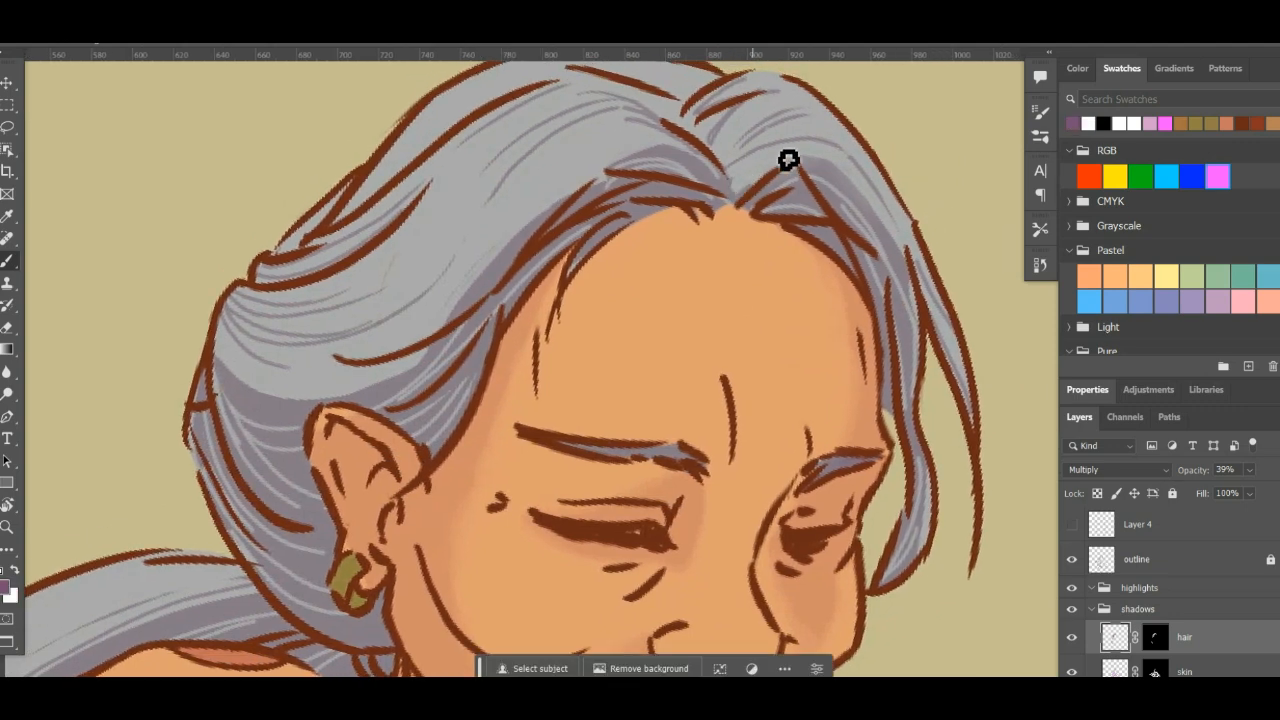
{"action": "key", "text": "x"}
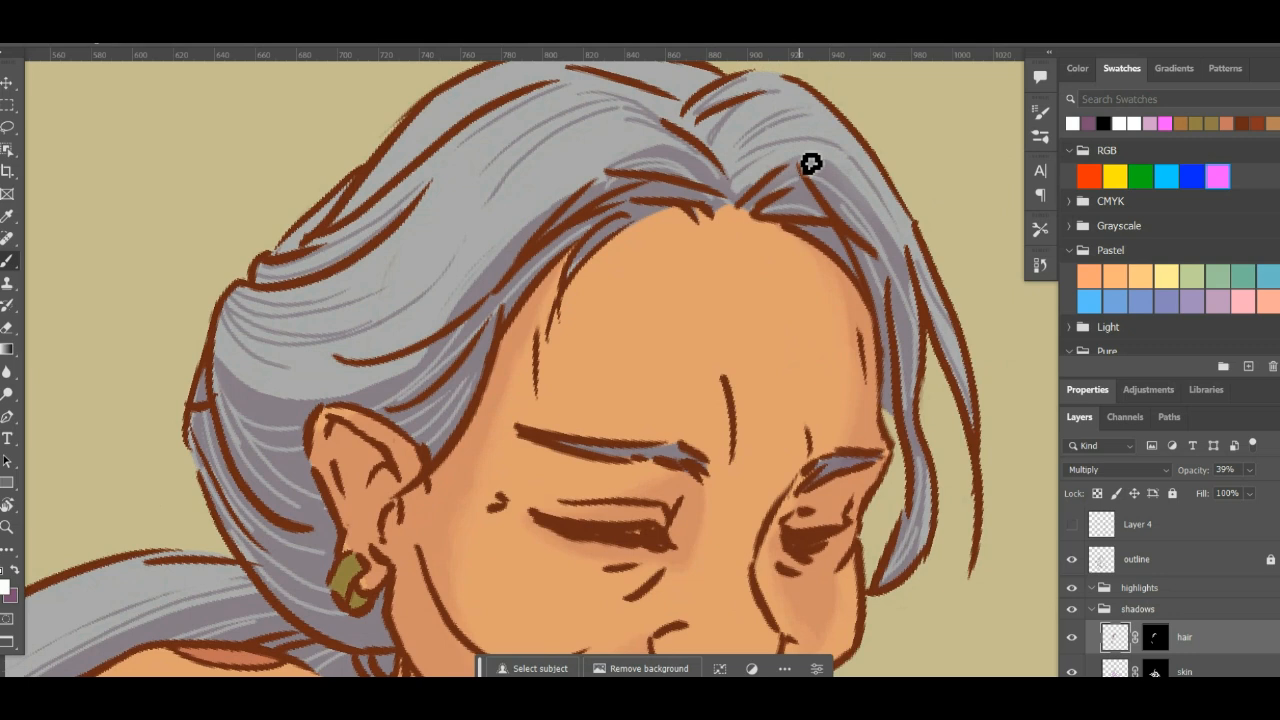
{"action": "mouse_move", "coordinate": [860, 153]}
{"action": "left_mouse_down"}
{"action": "mouse_move", "coordinate": [817, 306]}
{"action": "mouse_move", "coordinate": [819, 287]}
{"action": "left_mouse_up"}
{"action": "key", "text": "x"}
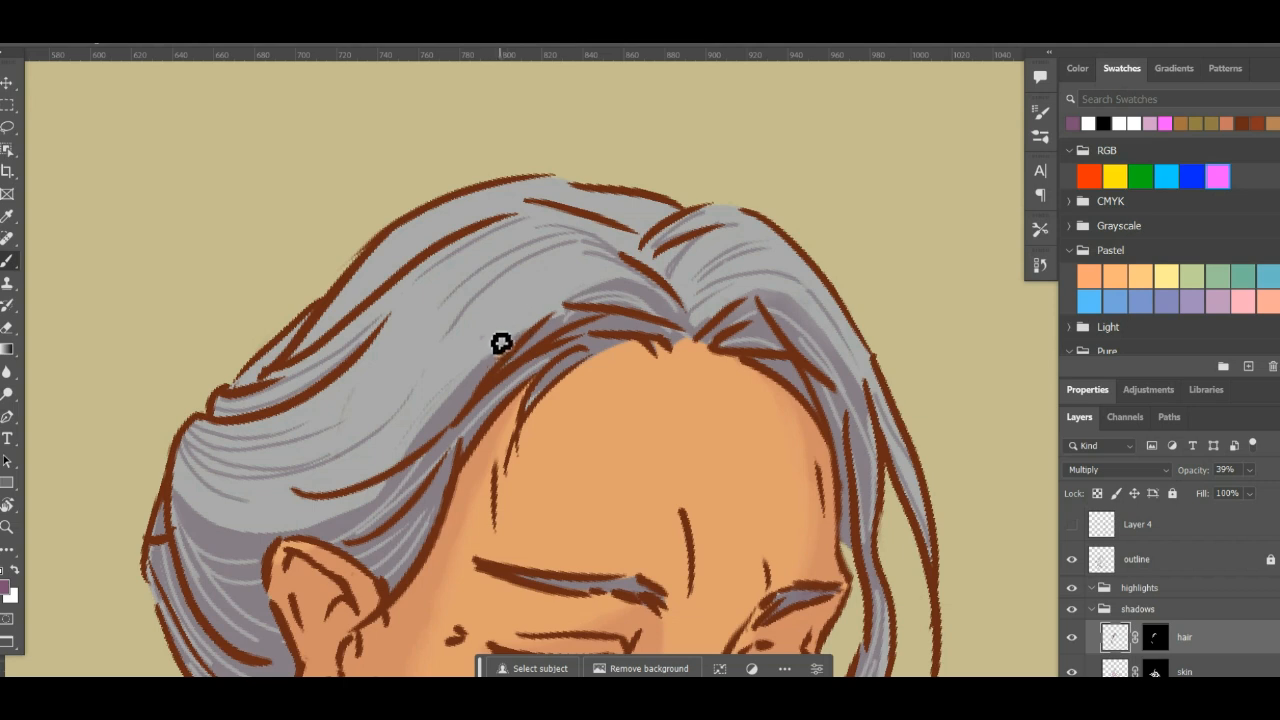
- Break up the crown hair shadows above the near hairline with thin white and purple strands
{"action": "key", "text": "x"}
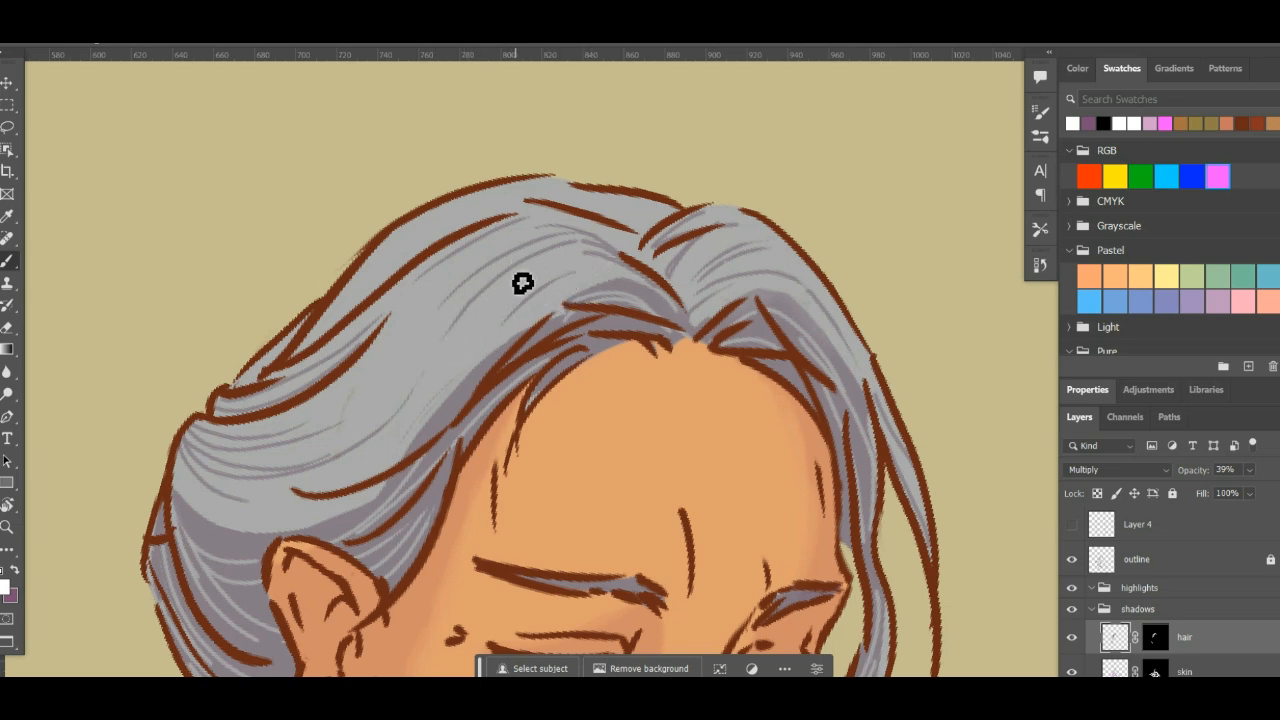
{"action": "mouse_move", "coordinate": [505, 330]}
{"action": "left_mouse_down"}
{"action": "mouse_move", "coordinate": [580, 280]}
{"action": "mouse_move", "coordinate": [567, 263]}
{"action": "left_mouse_up"}
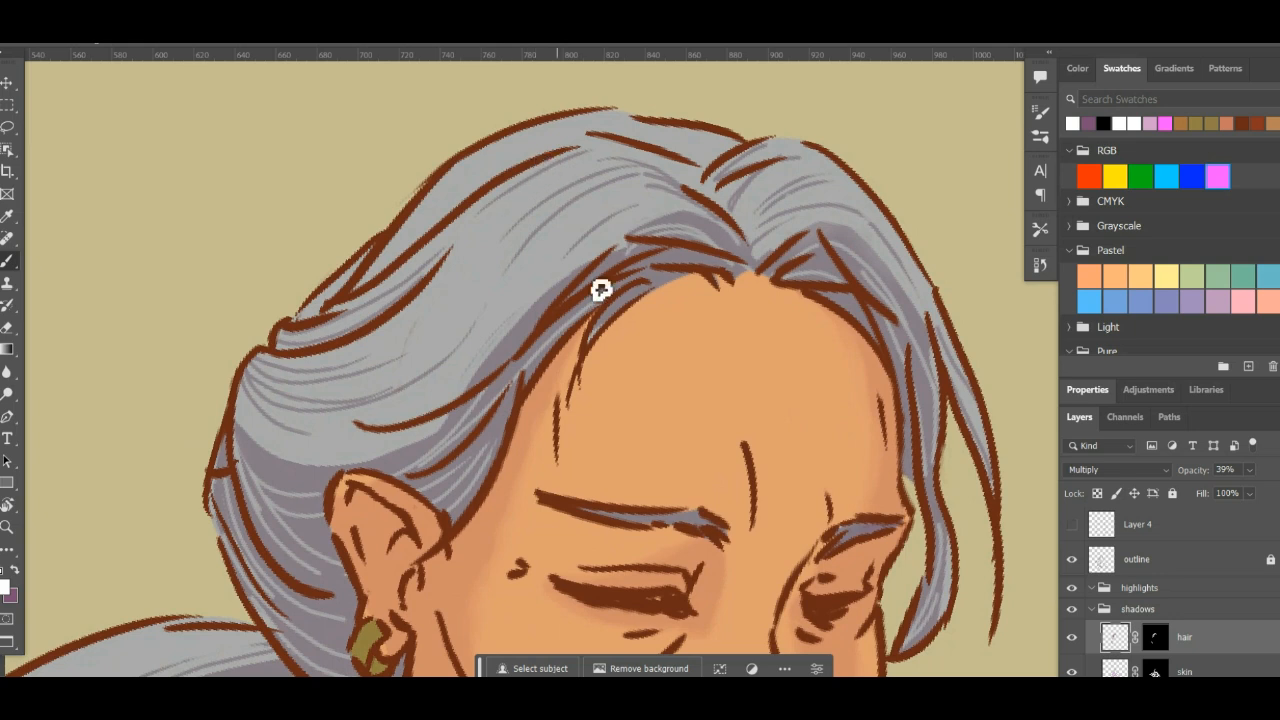
{"action": "key", "text": "x"}
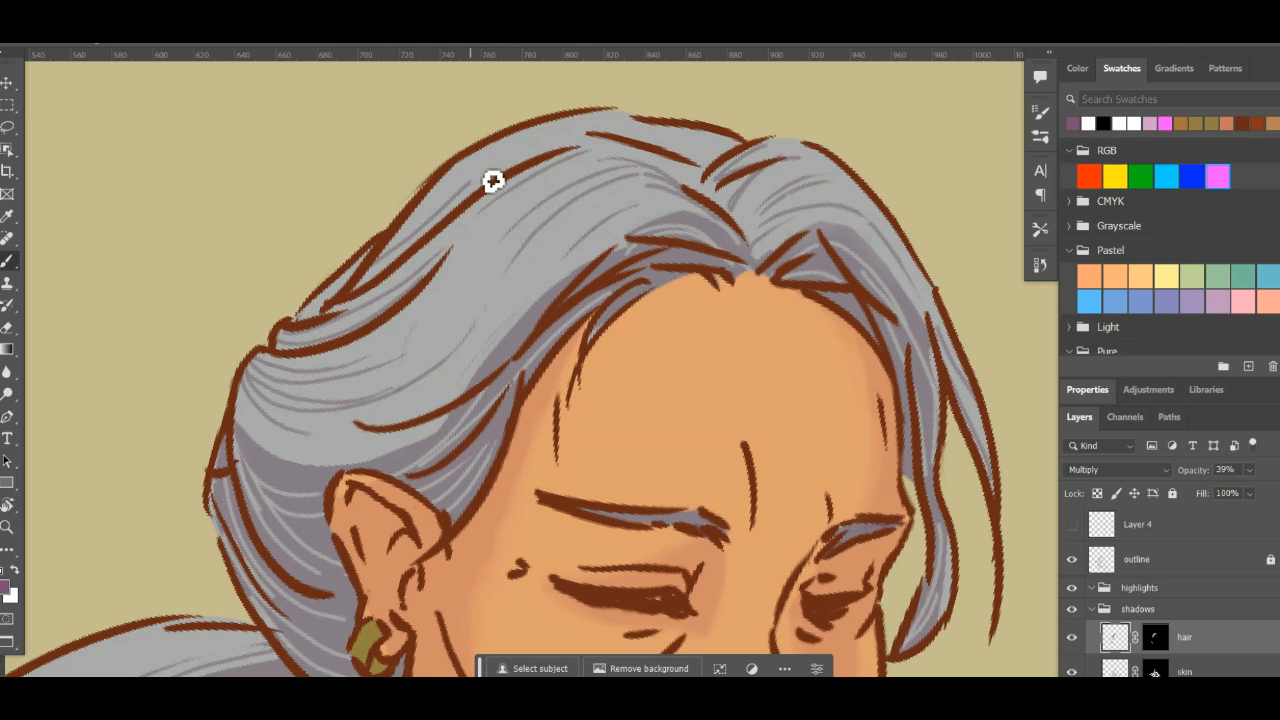
{"action": "key", "text": "x"}
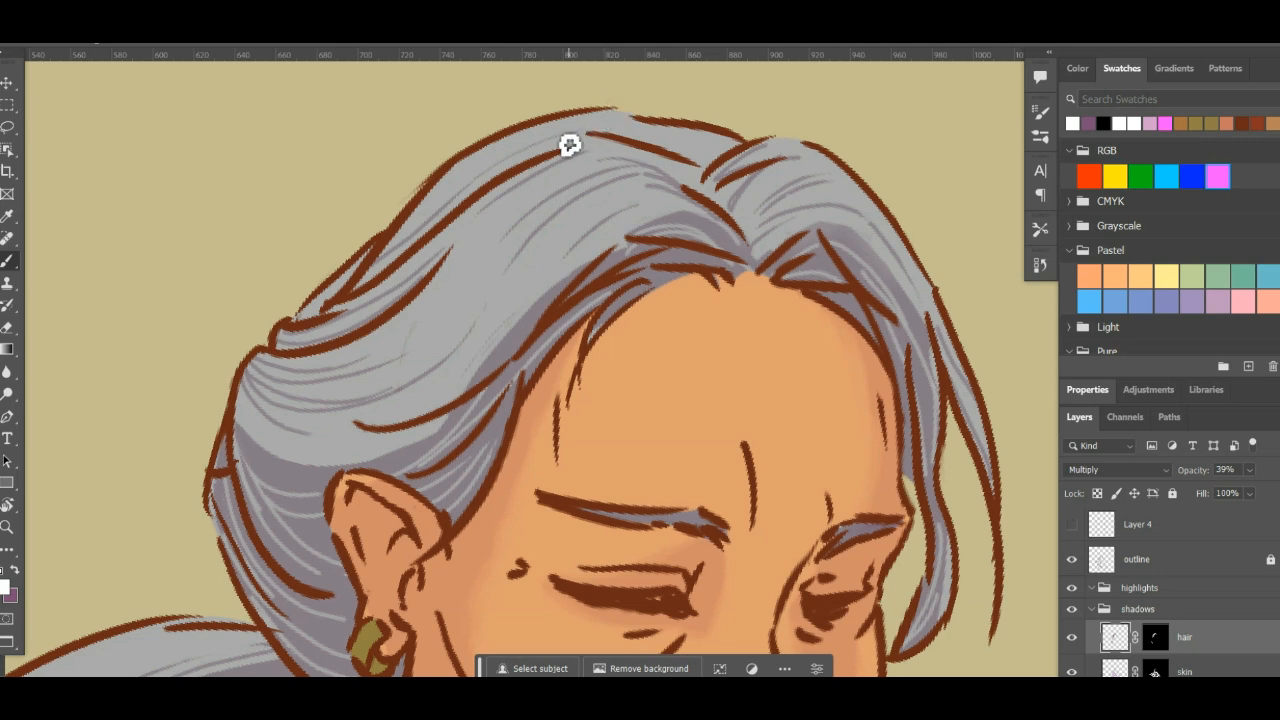
{"action": "key", "text": "x"}
{"action": "key", "text": "x"}
- Reset the canvas rotation to upright, centre the figure and save the document
{"action": "scroll", "coordinate": [593, 95], "scroll_direction": "down", "scroll_amount": 5}
{"action": "key", "text": "r"}
{"action": "left_click", "coordinate": [788, 395]}
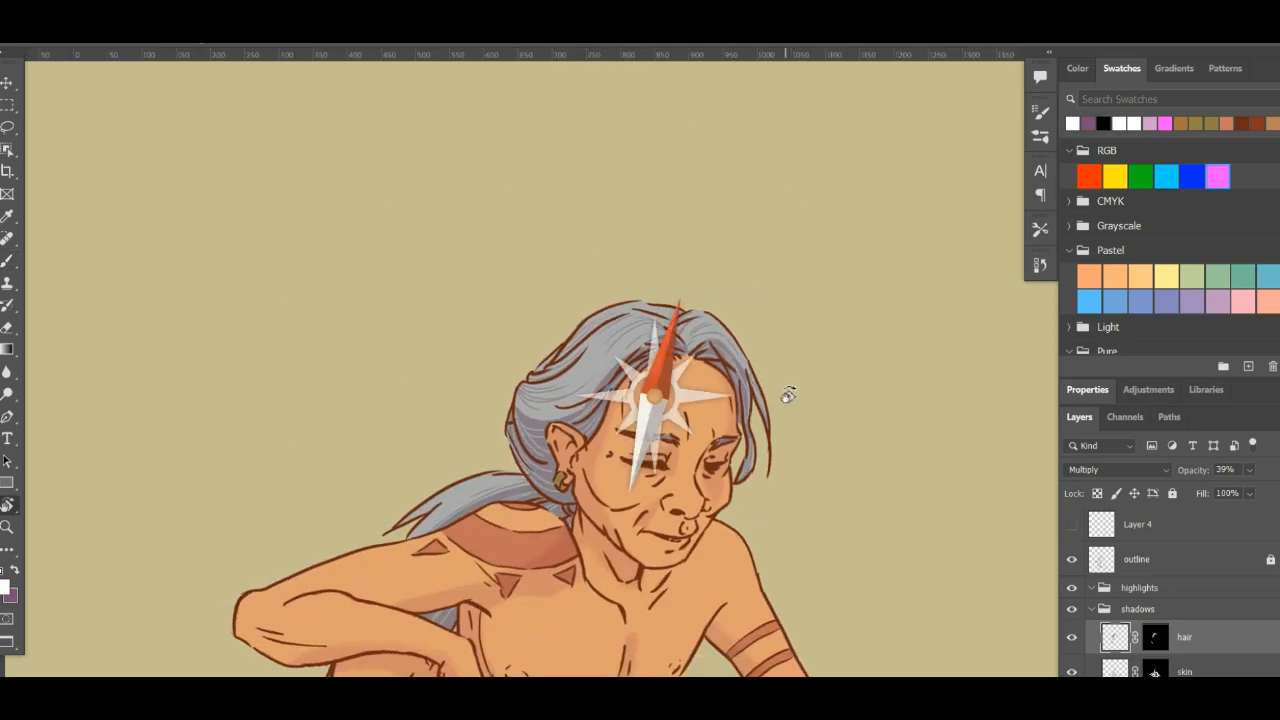
{"action": "left_click_drag", "start_coordinate": [788, 395], "coordinate": [806, 355]}
{"action": "left_click_drag", "start_coordinate": [713, 428], "coordinate": [668, 318]}
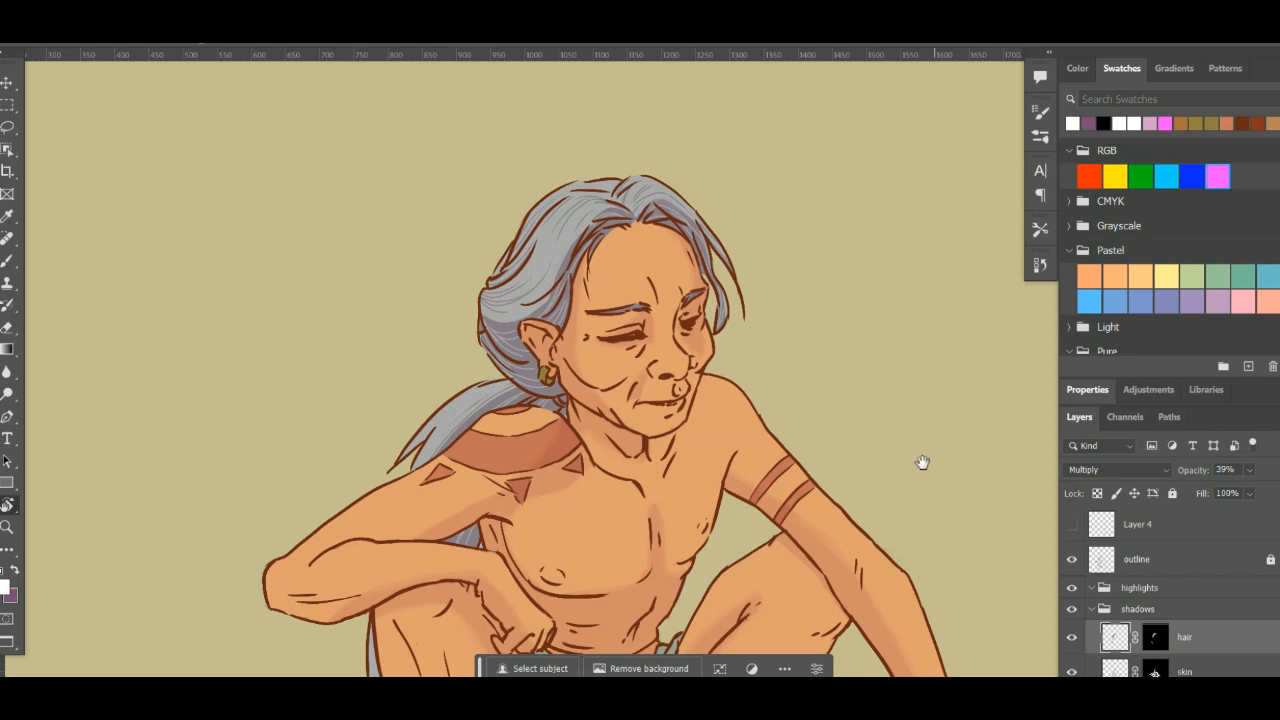
{"action": "left_click_drag", "start_coordinate": [922, 462], "coordinate": [920, 464]}
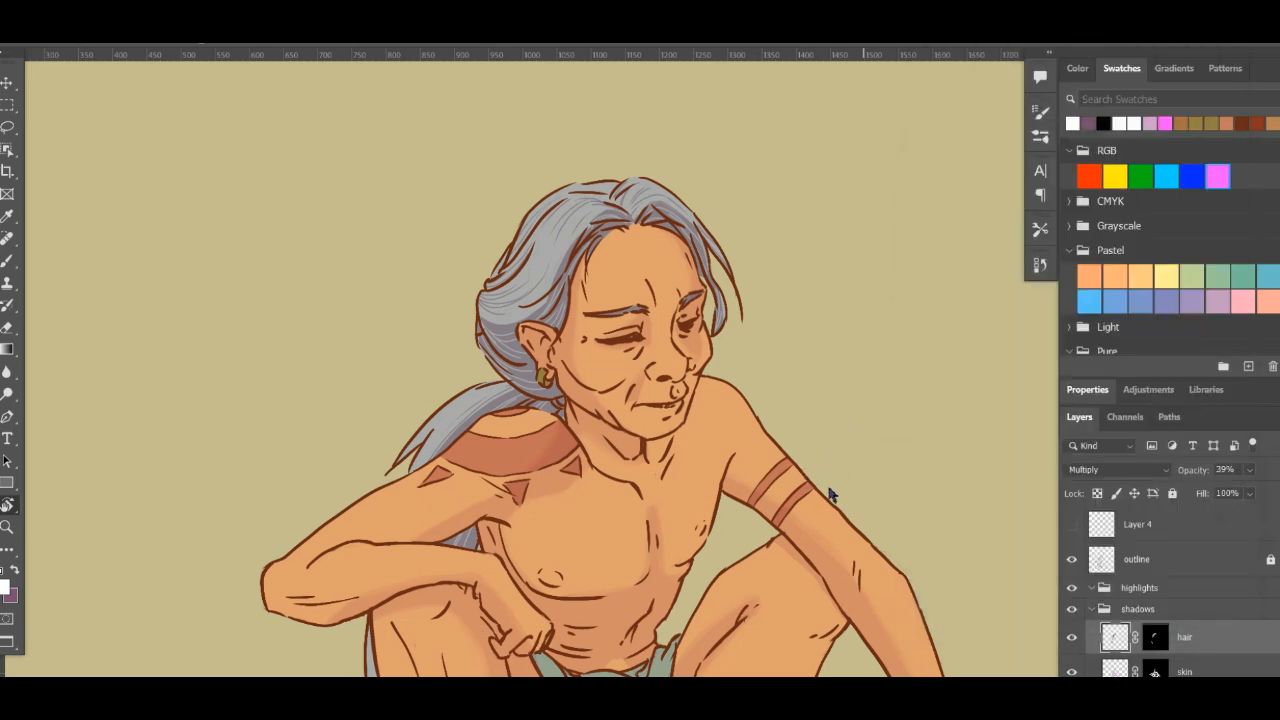
{"action": "left_click", "coordinate": [28, 9]}
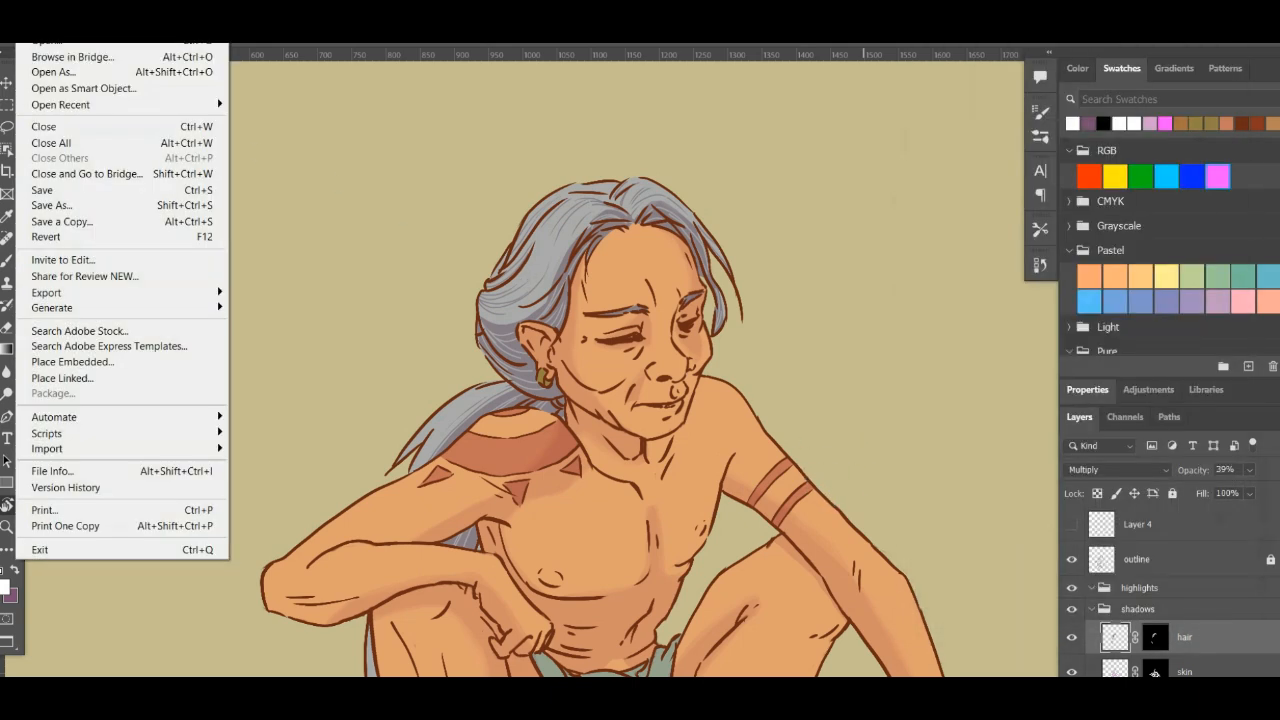
{"action": "left_click", "coordinate": [62, 190]}
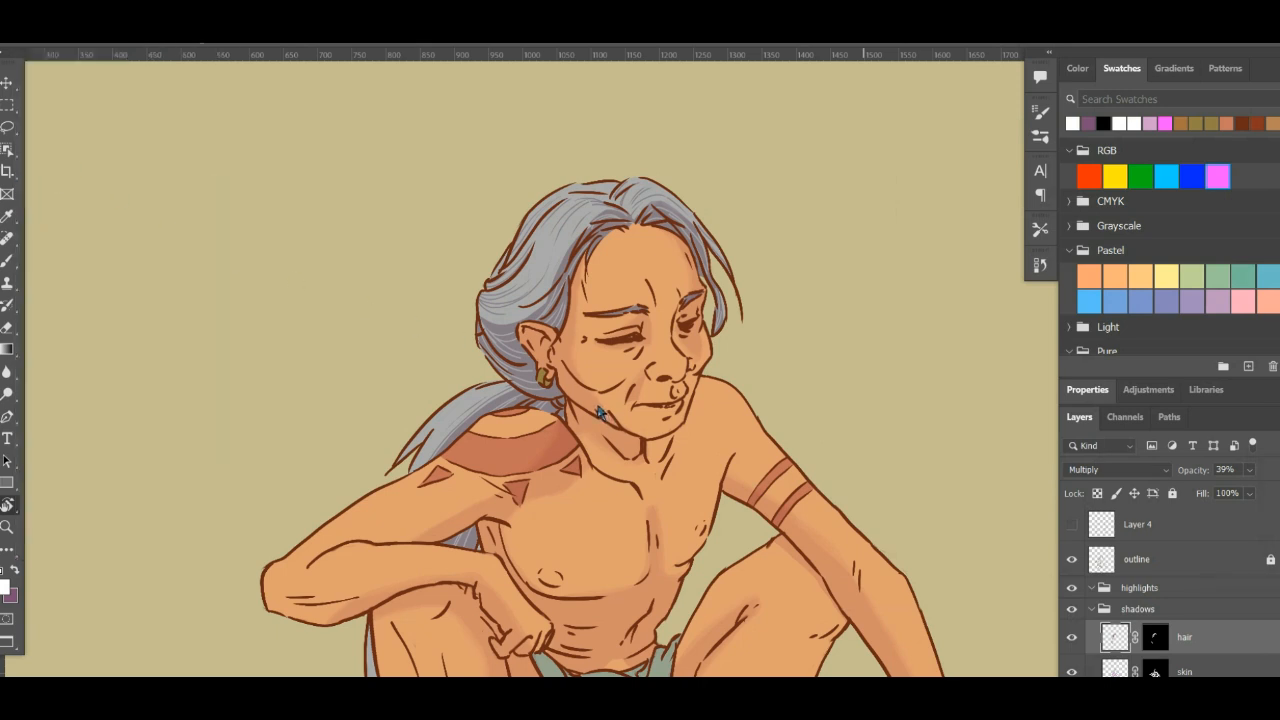
- Cycle the screen modes through full screen back to the standard window
{"action": "key", "text": "h"}
{"action": "key", "text": "alt+Tab"}
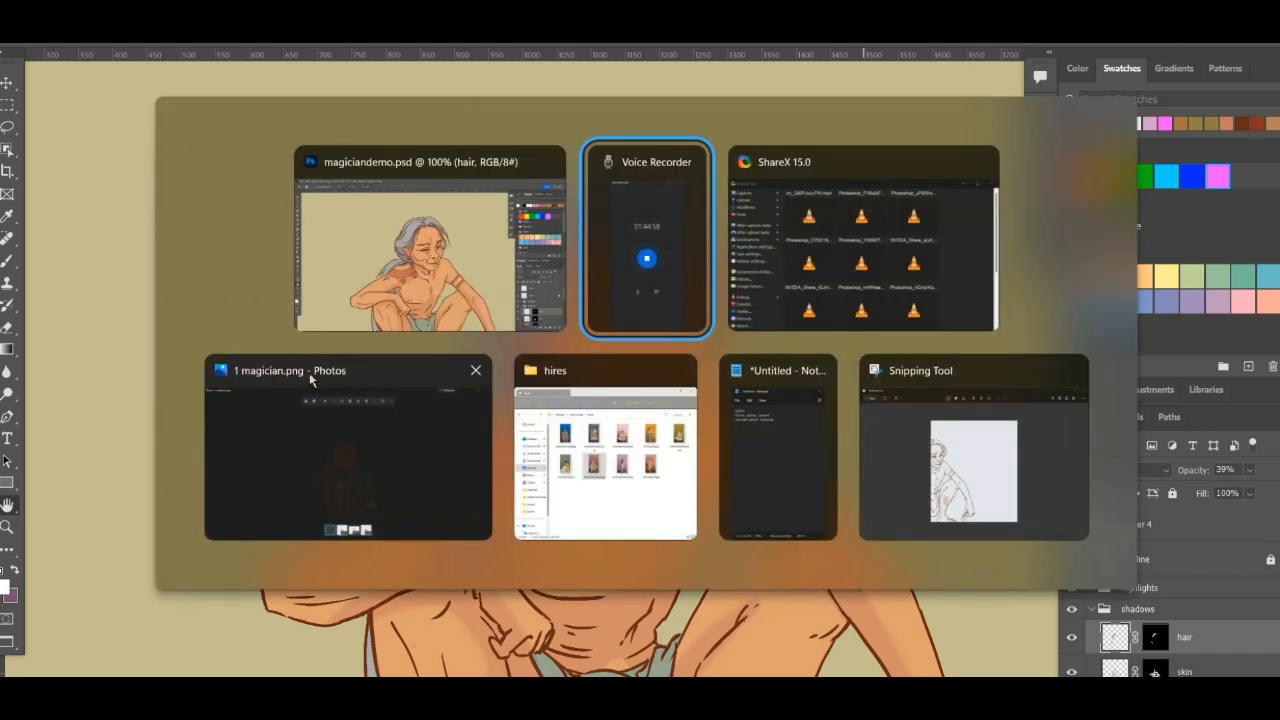
{"action": "key", "text": "alt+Tab"}
{"action": "key", "text": "f"}
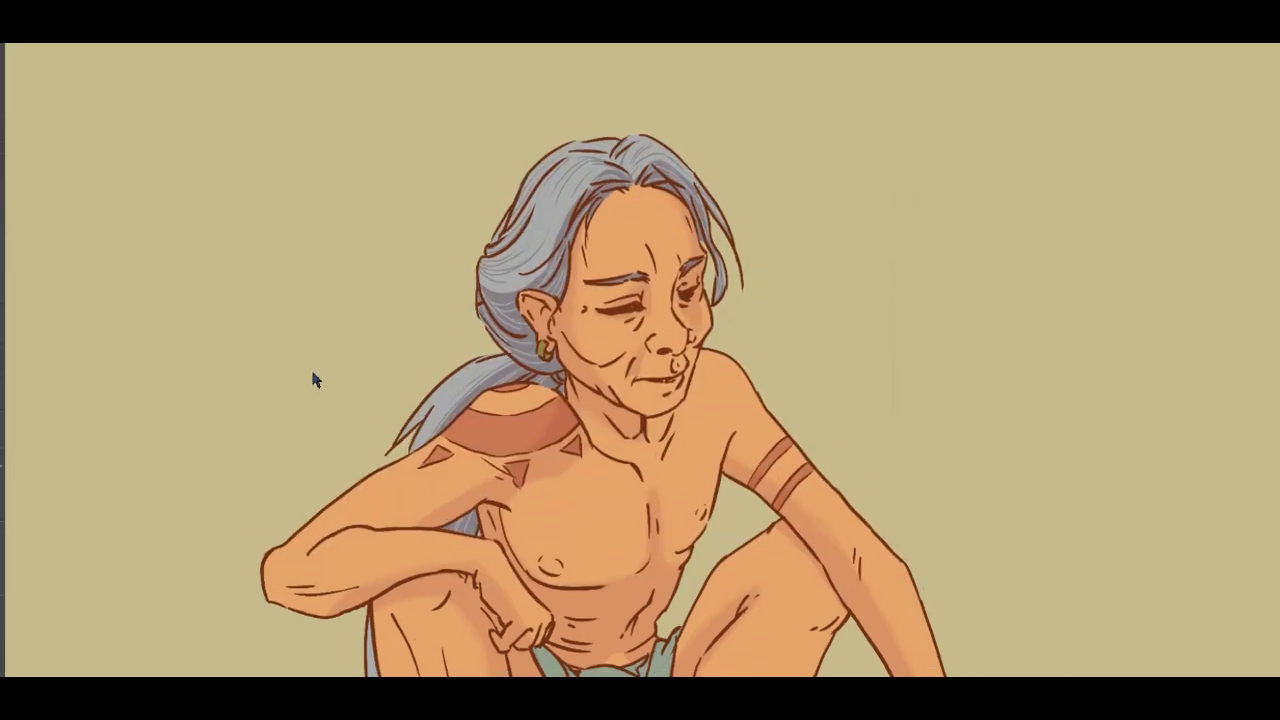
{"action": "key", "text": "f"}
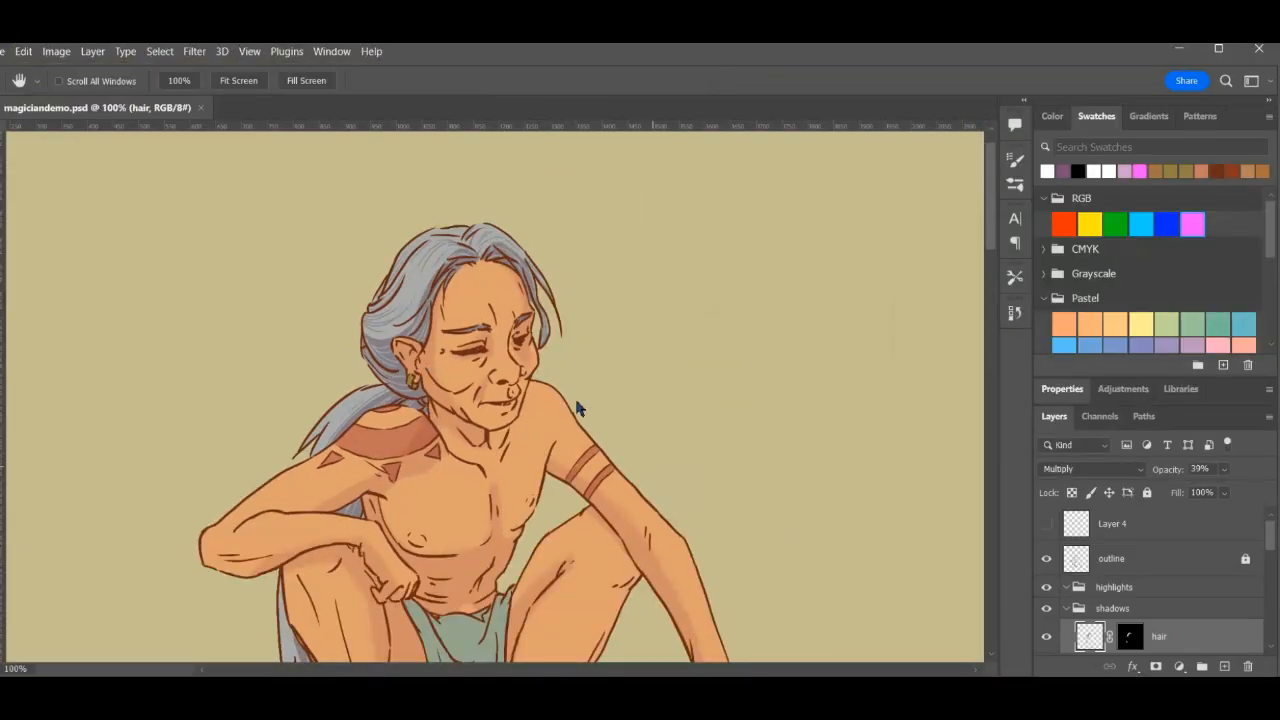
- Close magiciandemo.psd and save its changes
{"action": "key", "text": "ctrl+minus"}
{"action": "key", "text": "ctrl+minus"}
{"action": "key", "text": "ctrl+minus"}
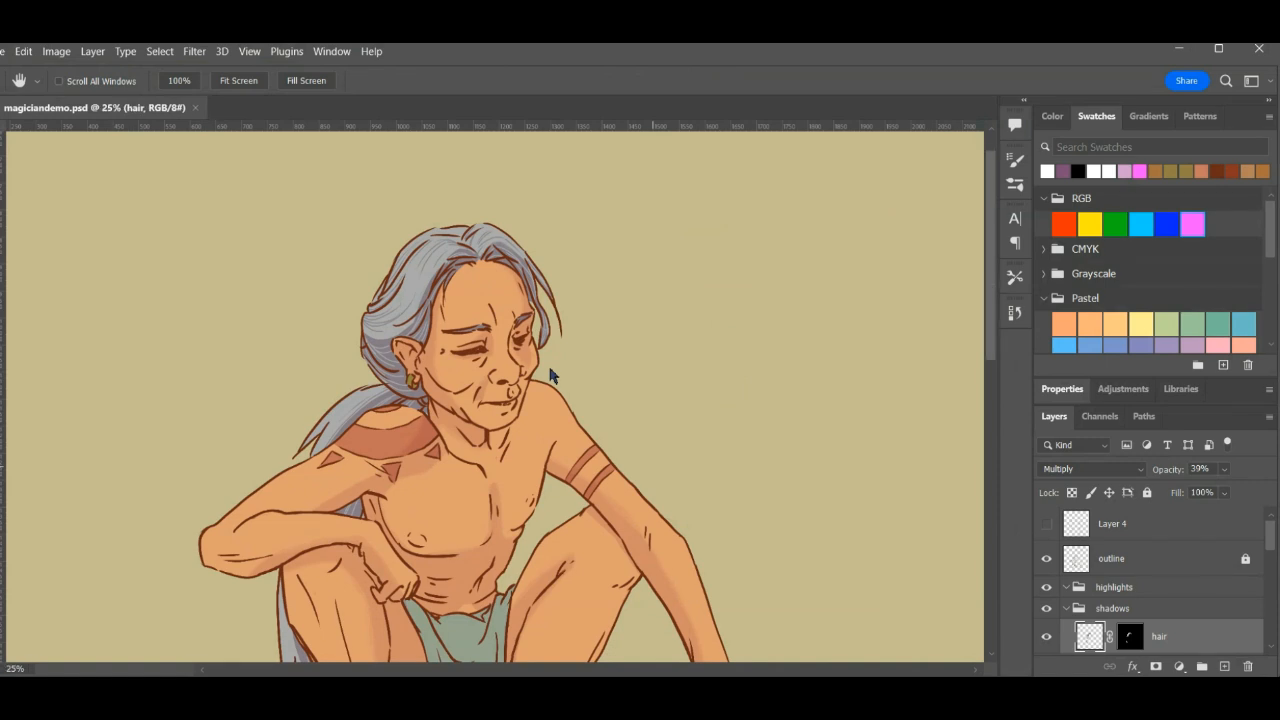
{"action": "key", "text": "ctrl+minus"}
{"action": "key", "text": "ctrl+w"}
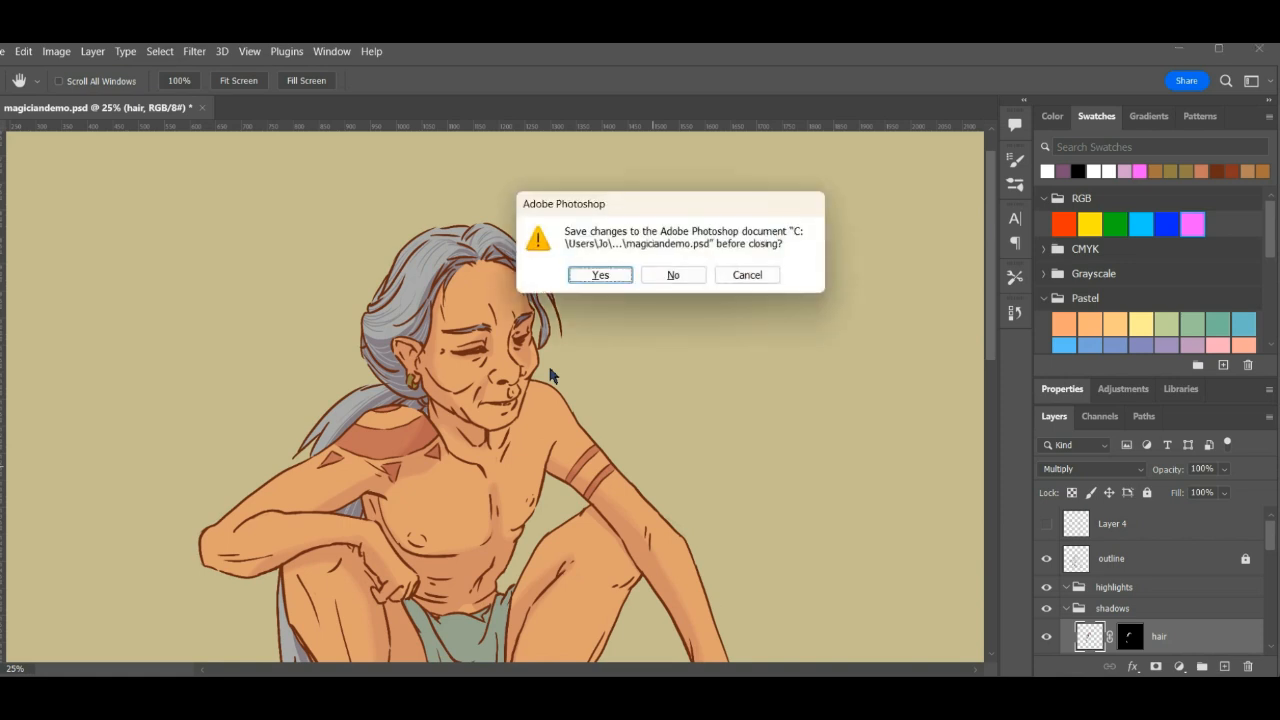
{"action": "left_click", "coordinate": [600, 275]}
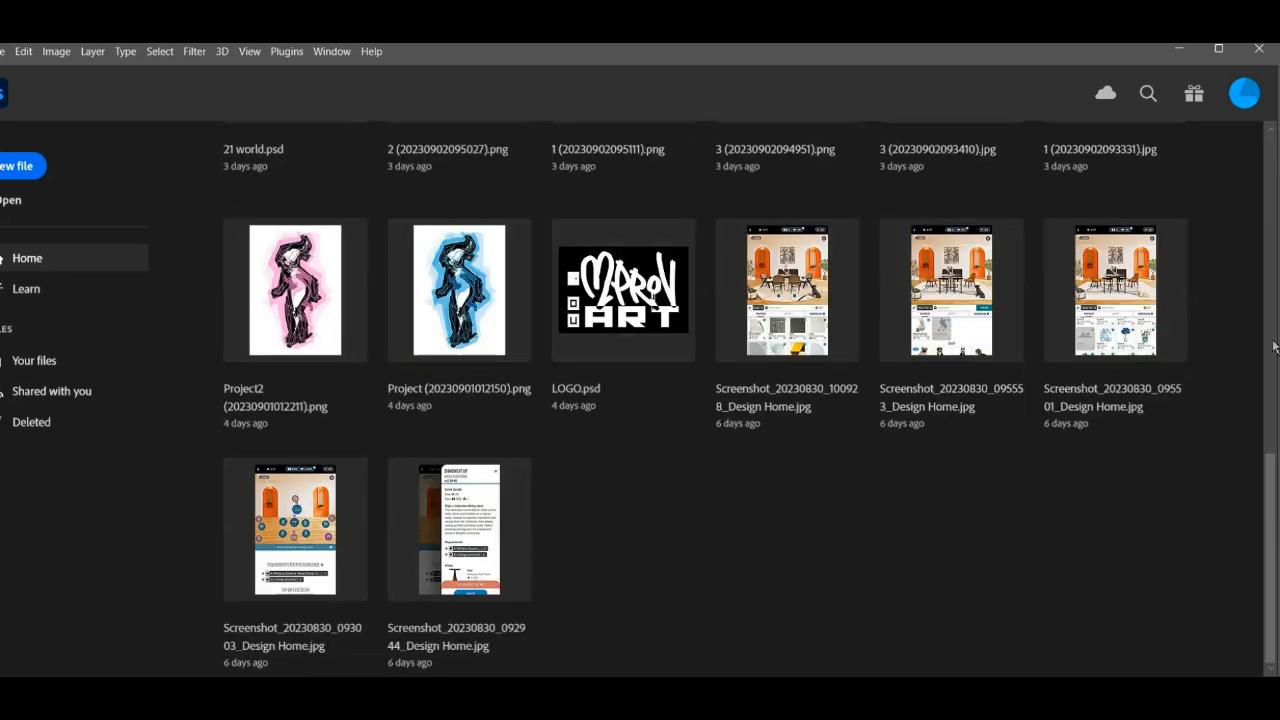
- Reopen magiciandemo.psd from the recent files
{"action": "left_click", "coordinate": [1272, 312]}
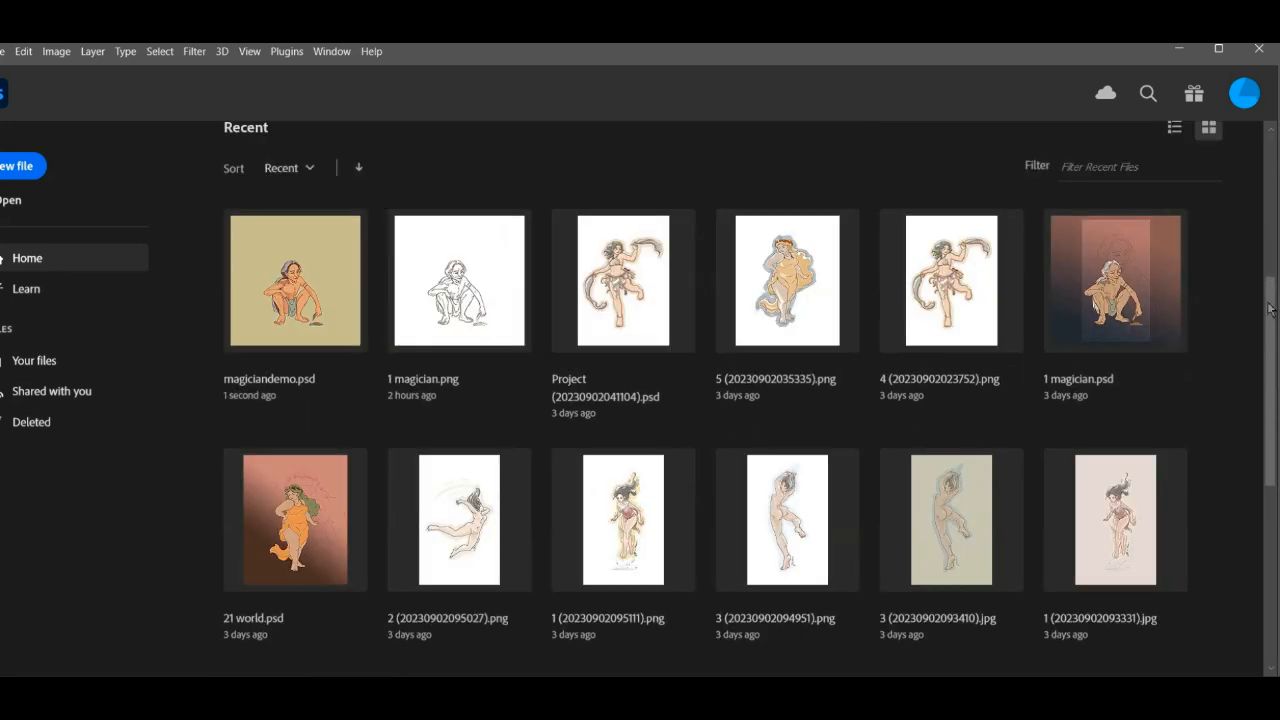
{"action": "mouse_move", "coordinate": [1270, 309]}
{"action": "left_mouse_down"}
{"action": "mouse_move", "coordinate": [1276, 186]}
{"action": "mouse_move", "coordinate": [1272, 294]}
{"action": "left_mouse_up"}
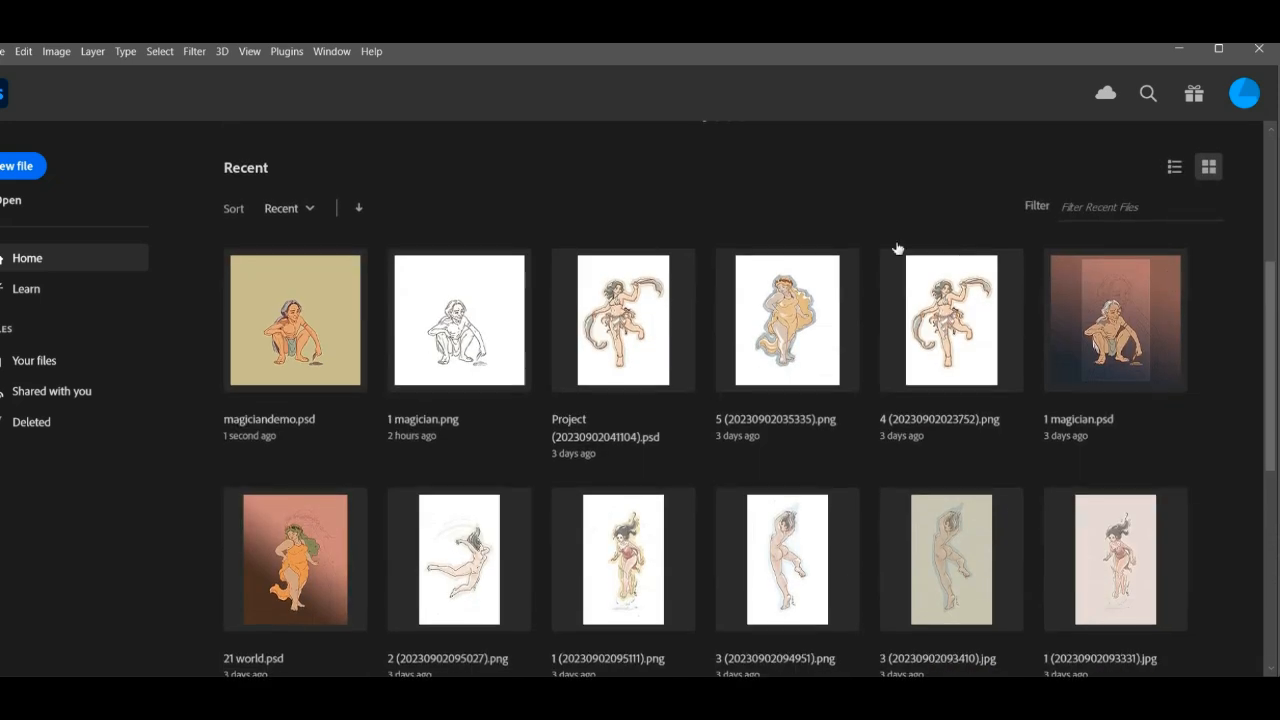
{"action": "left_click", "coordinate": [336, 342]}
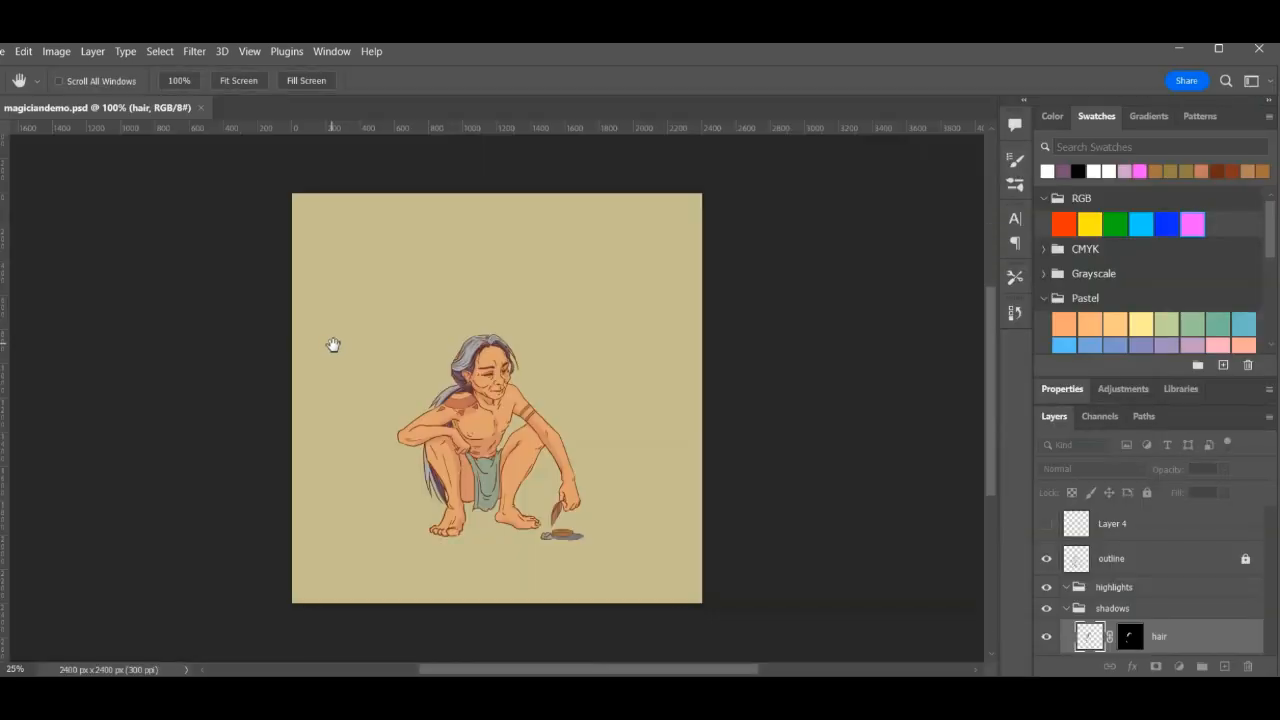
- Lower the opacity of the hair layer in the shadows group to 39%
{"action": "left_click", "coordinate": [402, 323]}
{"action": "left_click", "coordinate": [402, 323]}
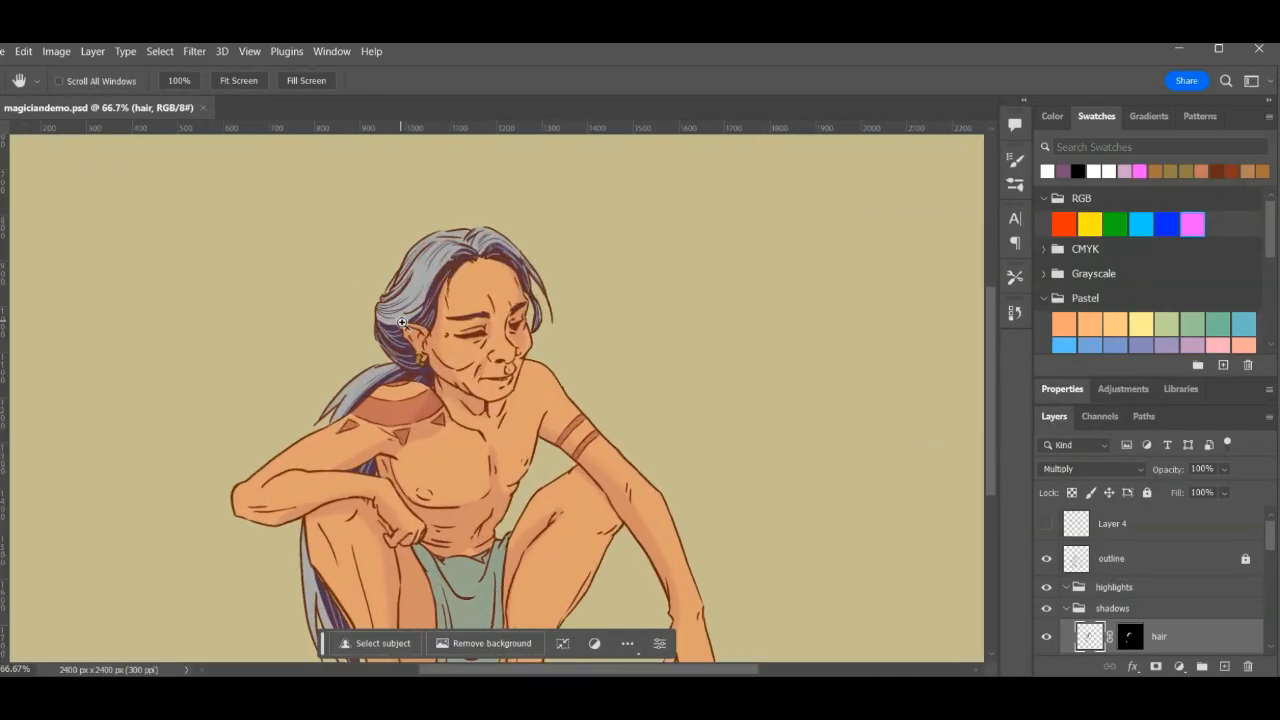
{"action": "left_click", "coordinate": [402, 323]}
{"action": "left_click", "coordinate": [402, 323]}
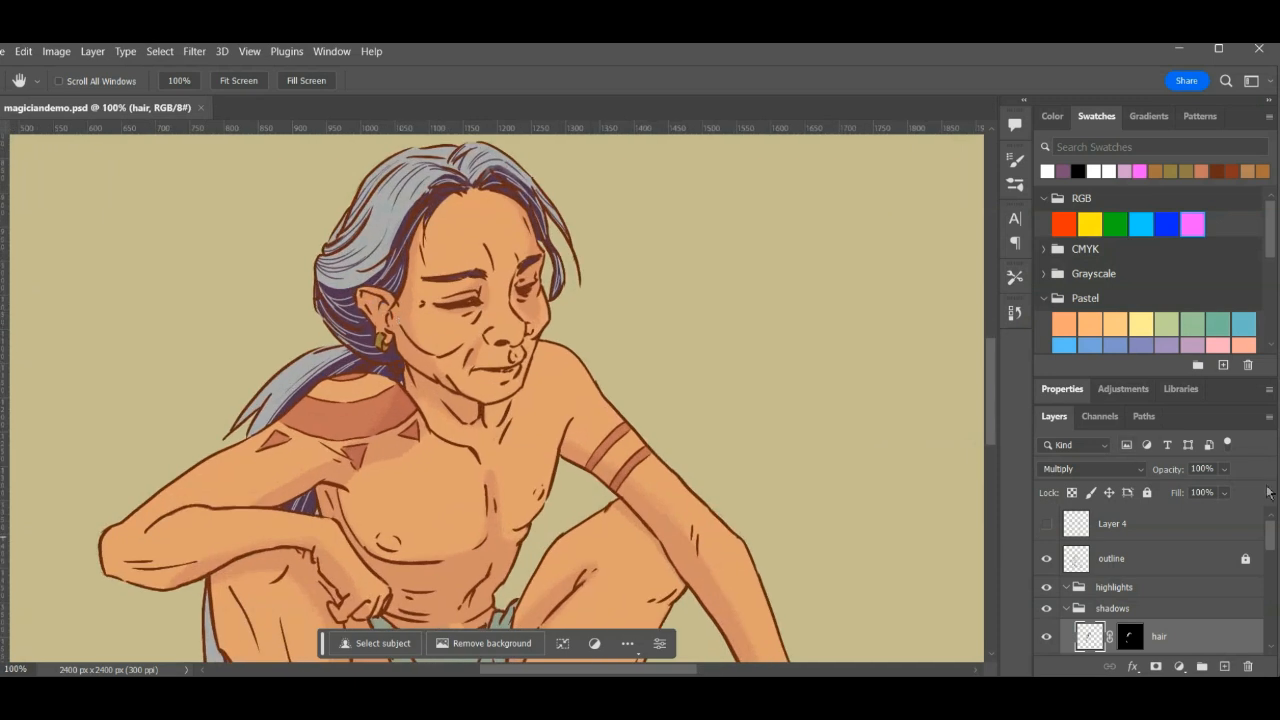
{"action": "mouse_move", "coordinate": [1268, 537]}
{"action": "left_mouse_down"}
{"action": "mouse_move", "coordinate": [1268, 562]}
{"action": "mouse_move", "coordinate": [1259, 535]}
{"action": "left_mouse_up"}
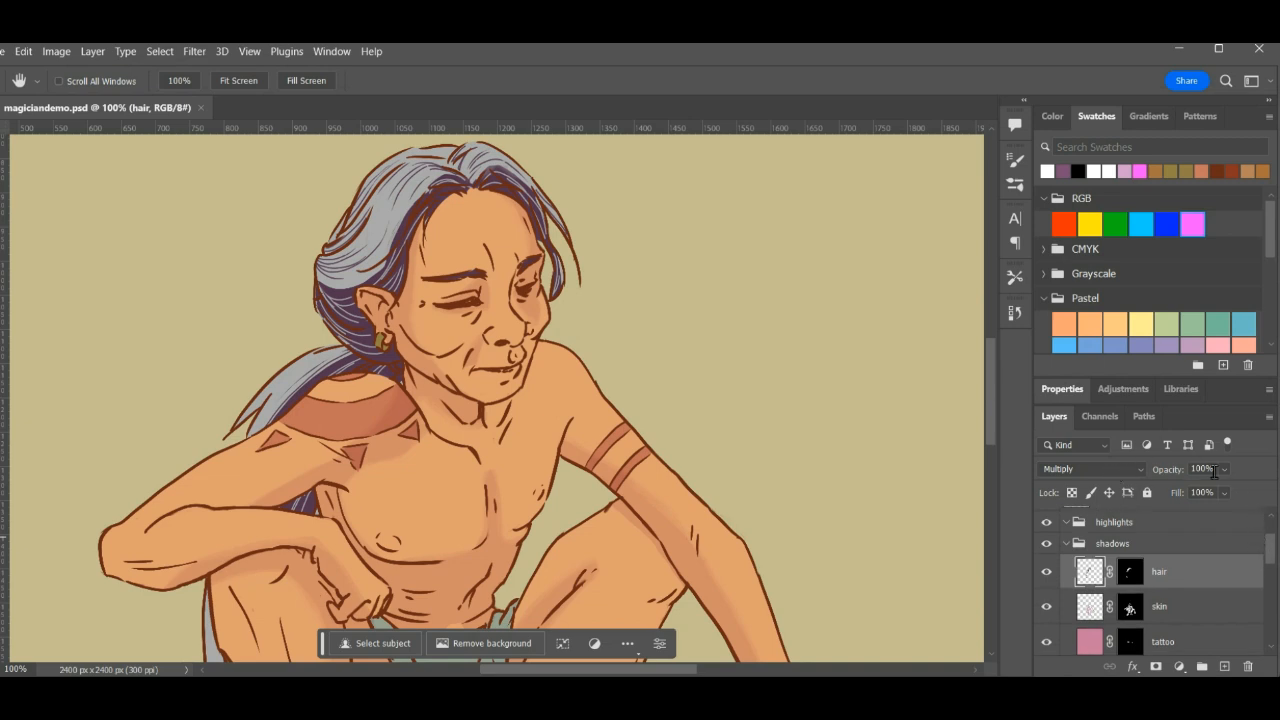
{"action": "mouse_move", "coordinate": [1224, 468]}
{"action": "left_mouse_down"}
{"action": "mouse_move", "coordinate": [1210, 491]}
{"action": "mouse_move", "coordinate": [1188, 493]}
{"action": "left_mouse_up"}
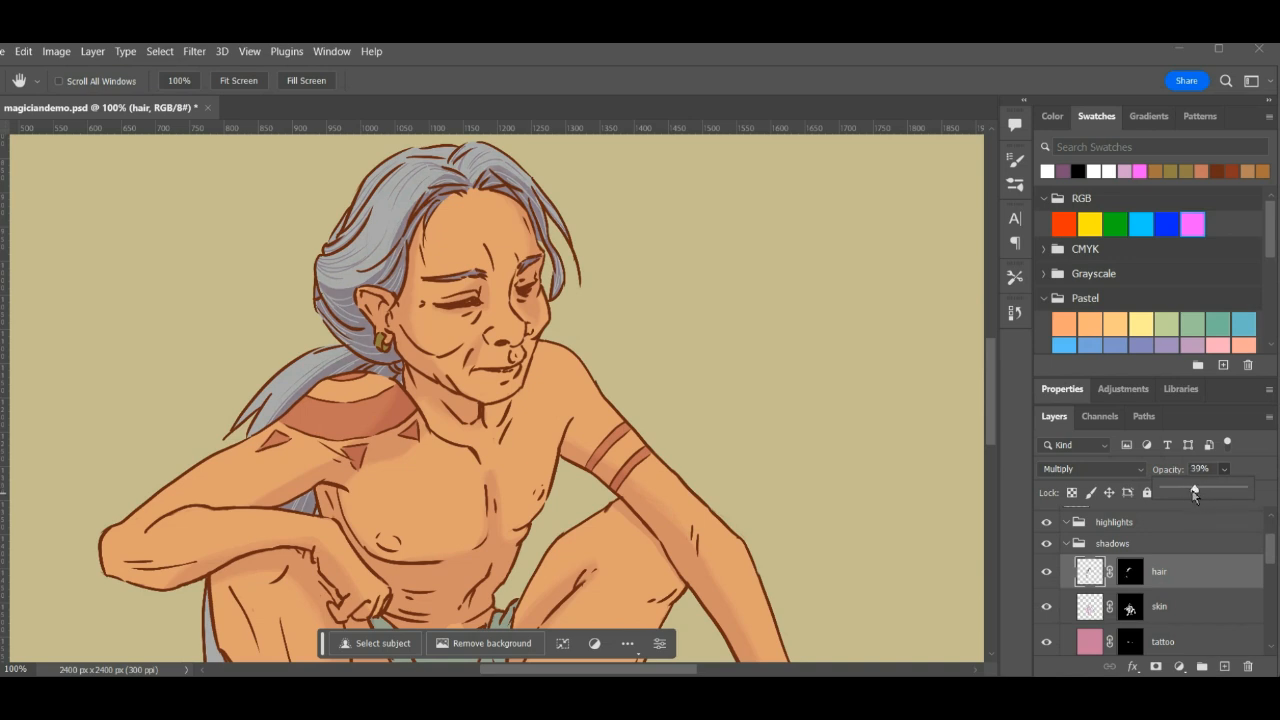
{"action": "left_click", "coordinate": [1195, 468]}
{"action": "key", "text": "ctrl+minus"}
{"action": "key", "text": "ctrl+minus"}
{"action": "key", "text": "ctrl+plus"}
{"action": "key", "text": "ctrl+plus"}
- Compare stronger and weaker hair shadows, then set the hair shadow layer's opacity to 36%
{"action": "left_click_drag", "start_coordinate": [1225, 491], "coordinate": [1231, 492]}
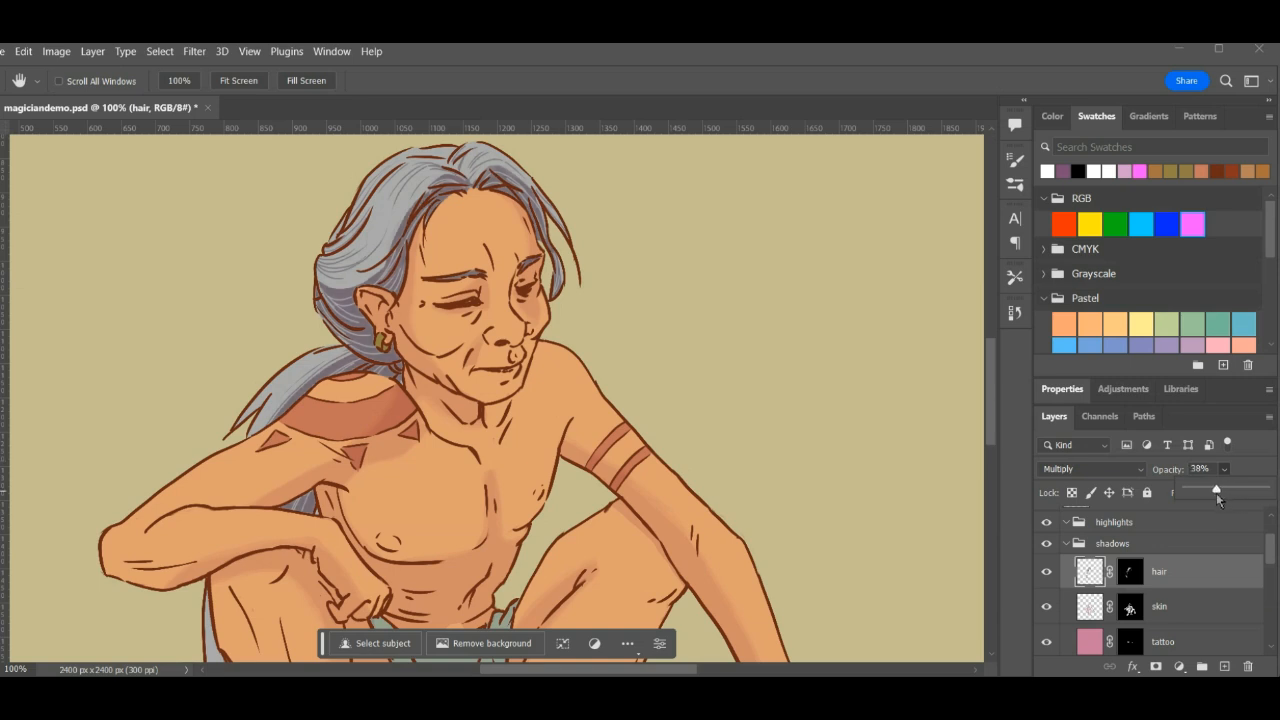
{"action": "left_click_drag", "start_coordinate": [1215, 494], "coordinate": [1213, 492]}
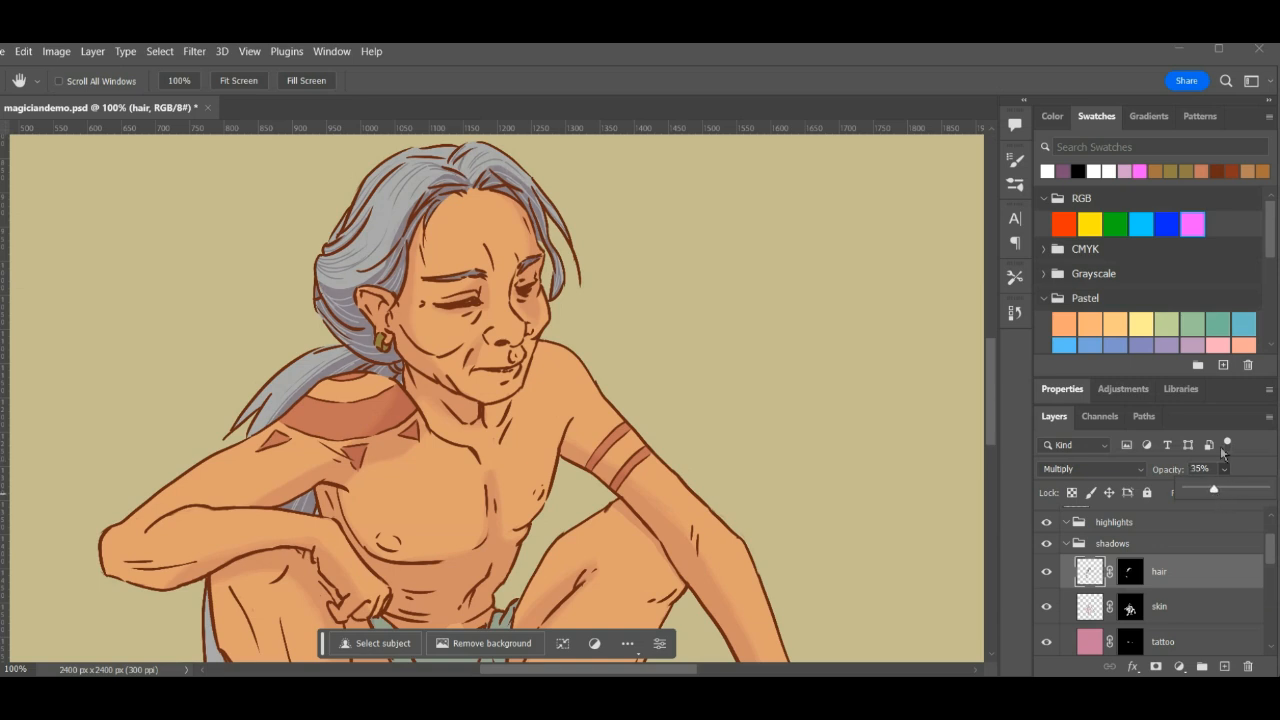
{"action": "left_click_drag", "start_coordinate": [744, 441], "coordinate": [773, 459]}
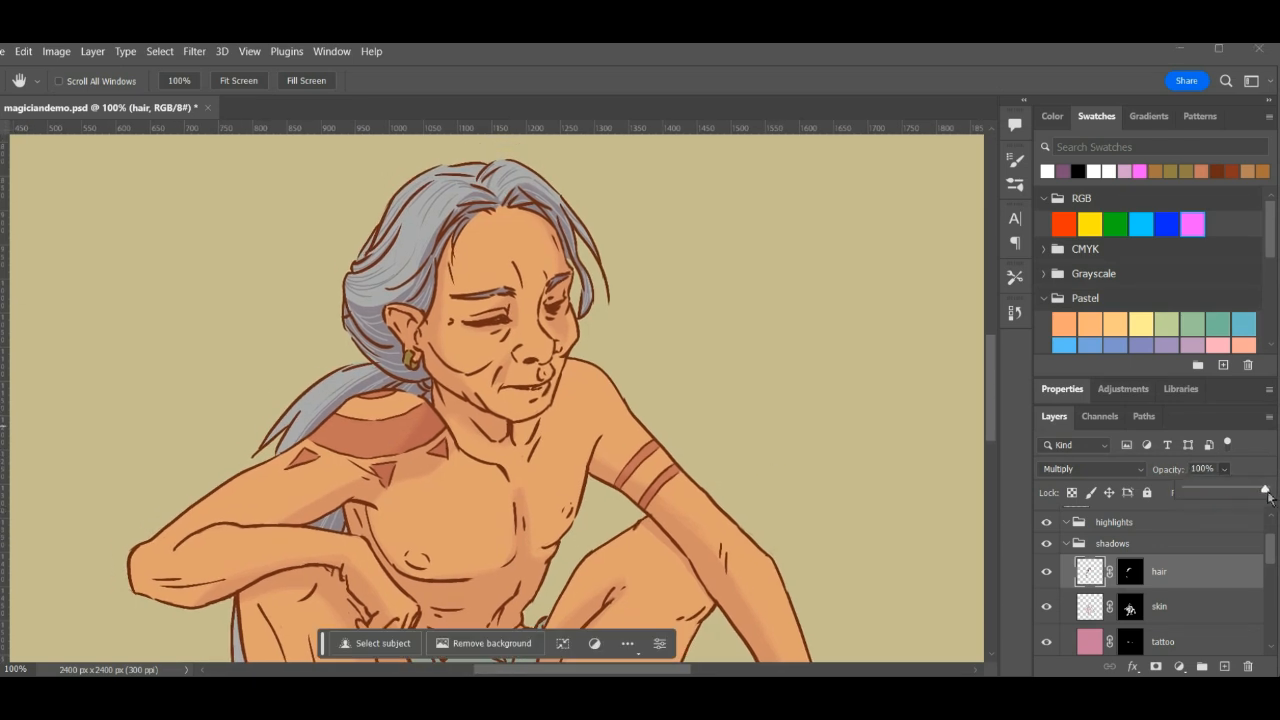
{"action": "left_click_drag", "start_coordinate": [1269, 497], "coordinate": [1213, 491]}
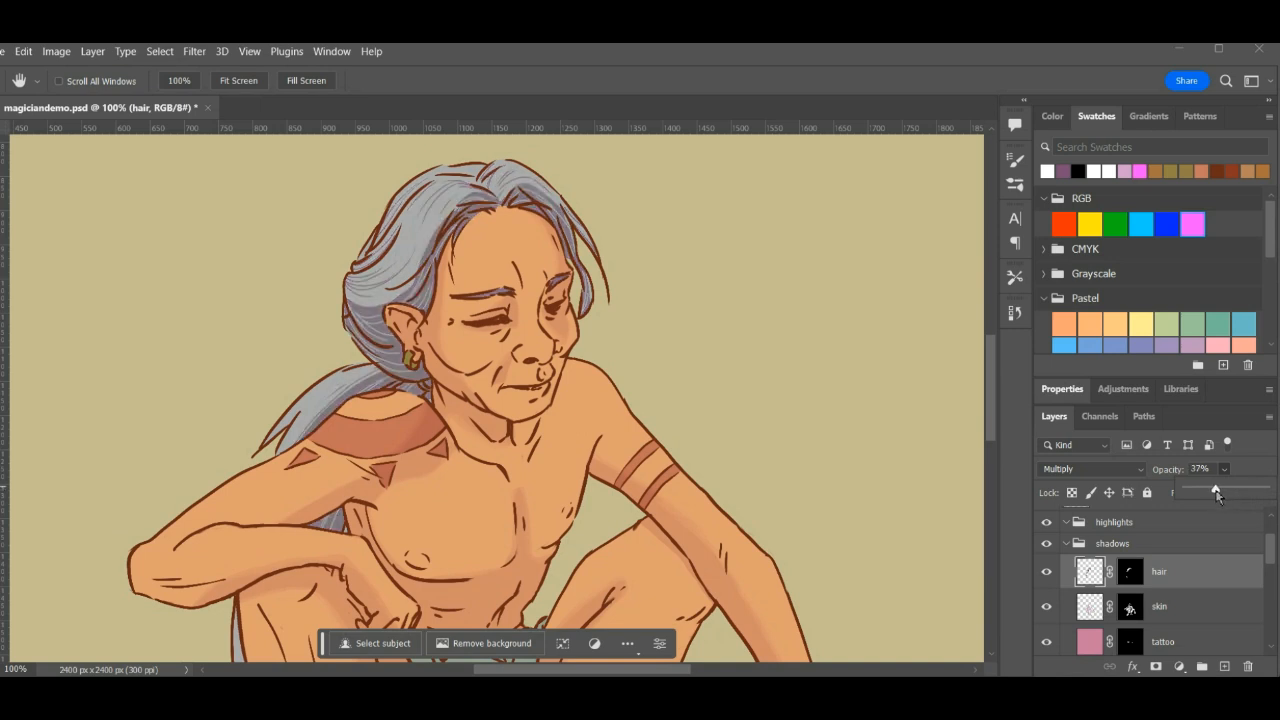
{"action": "left_click_drag", "start_coordinate": [1217, 495], "coordinate": [1218, 493]}
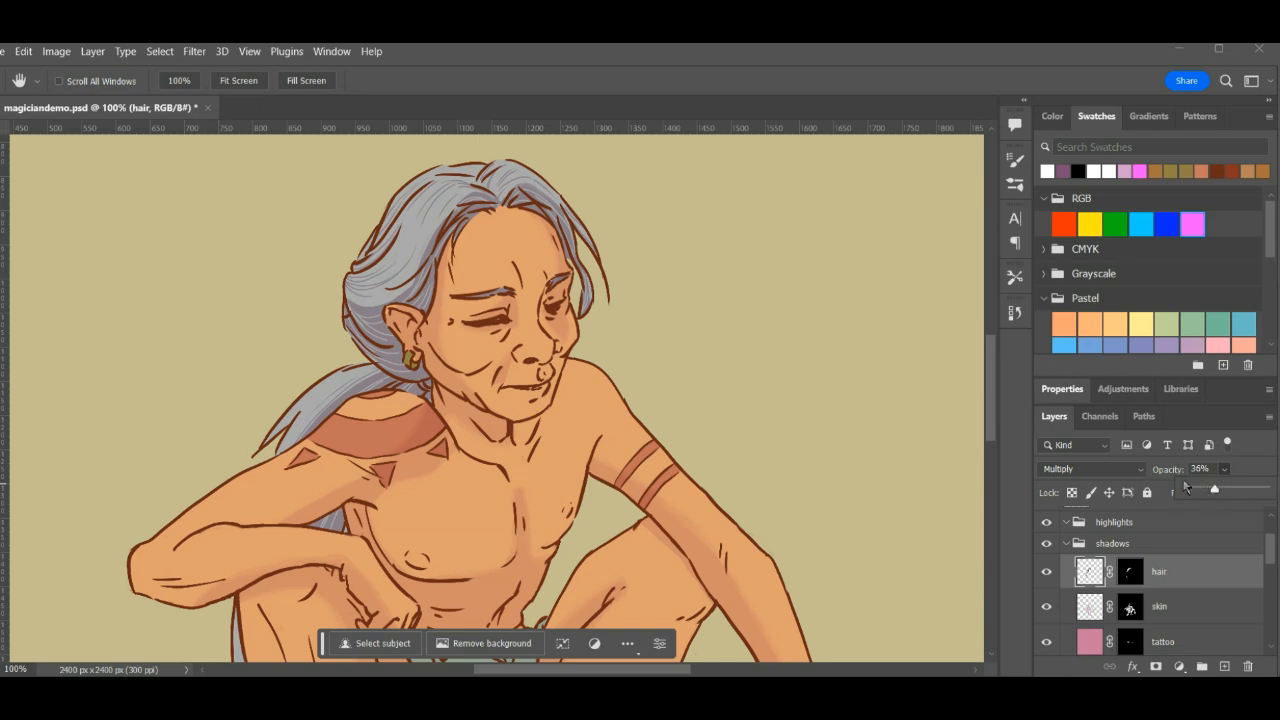
- Load the loincloth layer's mask as a selection and add a new layer above the hair layer in the shadows group
{"action": "left_click", "coordinate": [1186, 580]}
{"action": "left_click_drag", "start_coordinate": [728, 337], "coordinate": [783, 349]}
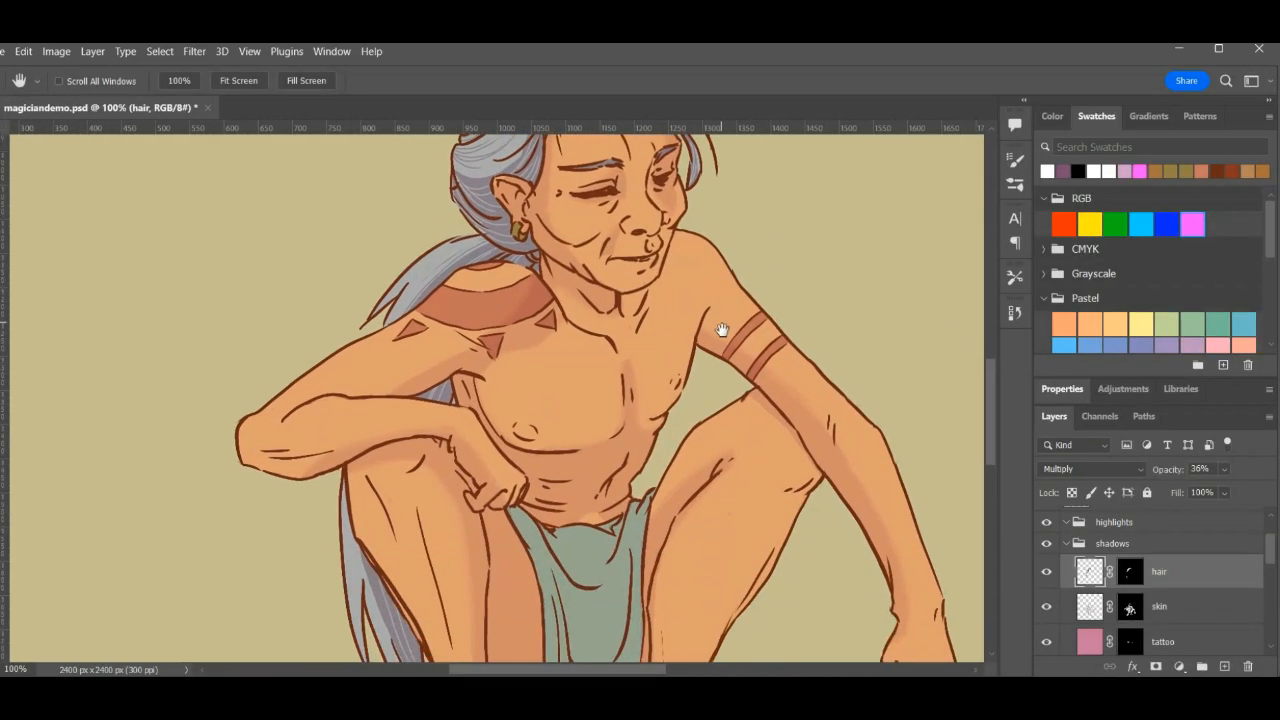
{"action": "left_click_drag", "start_coordinate": [722, 330], "coordinate": [690, 464]}
{"action": "left_click_drag", "start_coordinate": [1273, 565], "coordinate": [1263, 621]}
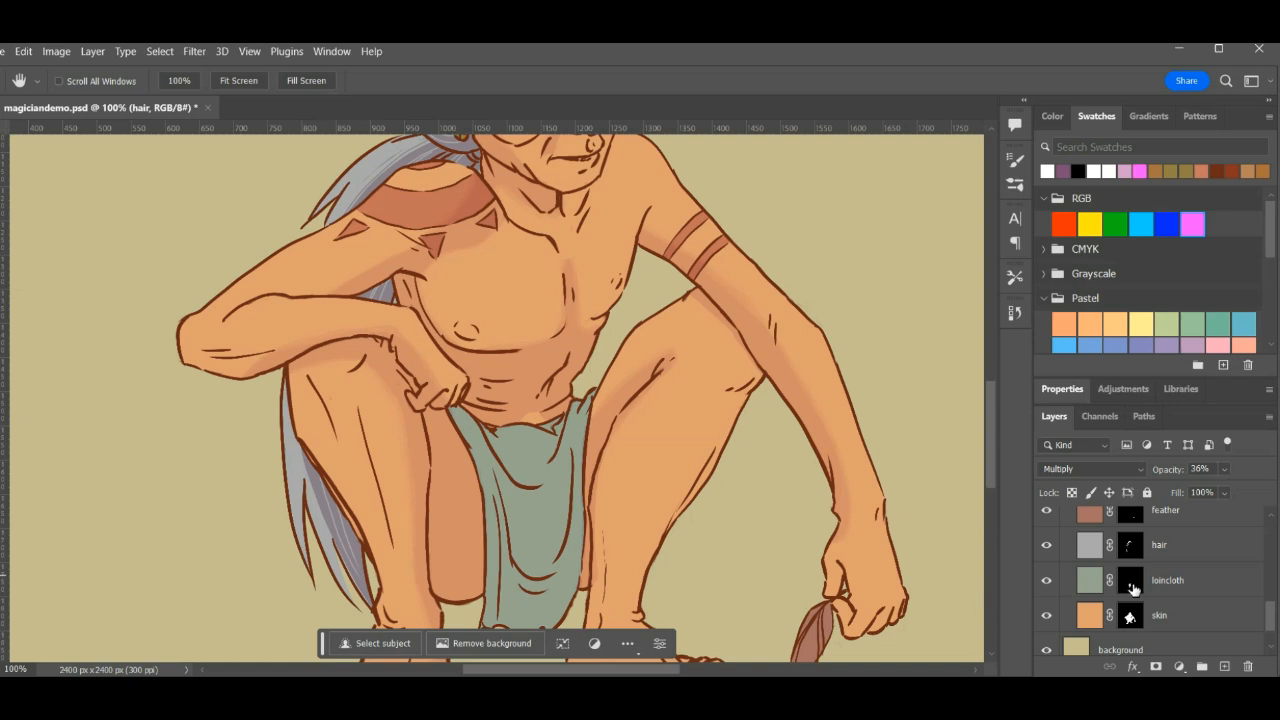
{"action": "left_click", "coordinate": [1131, 585], "text": "ctrl"}
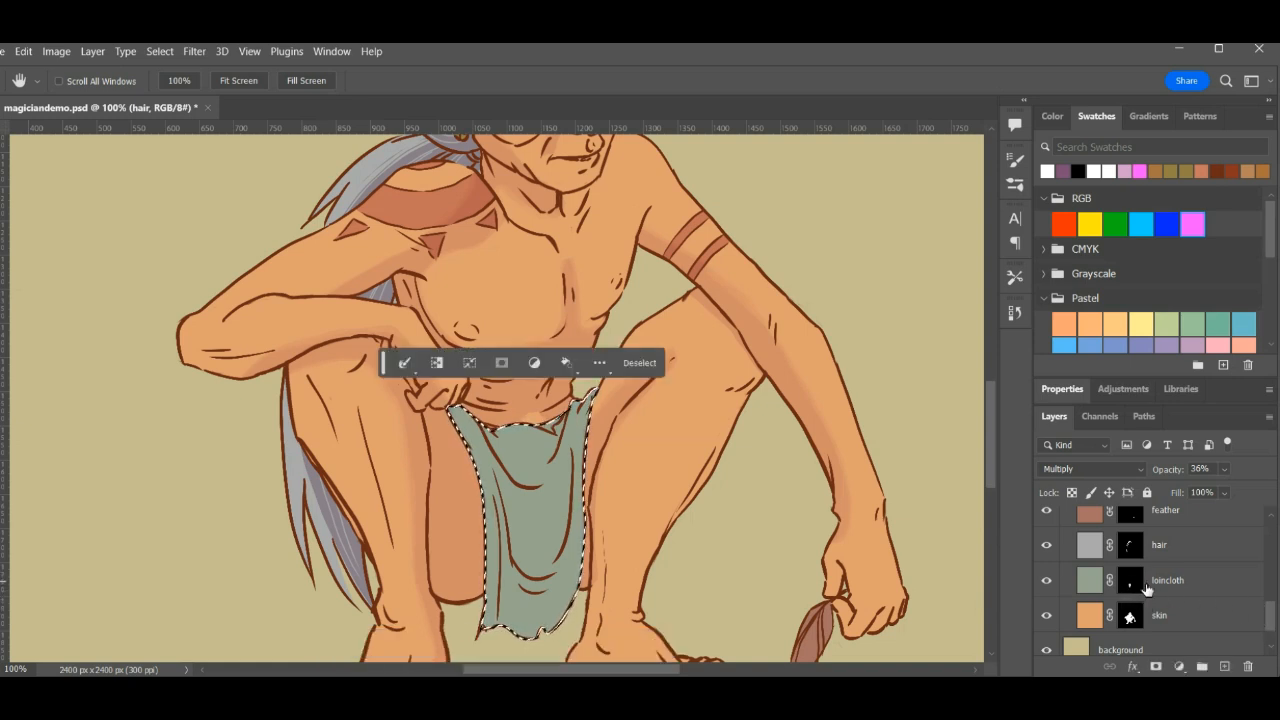
{"action": "left_click_drag", "start_coordinate": [1270, 616], "coordinate": [1276, 545]}
{"action": "left_click", "coordinate": [1226, 667]}
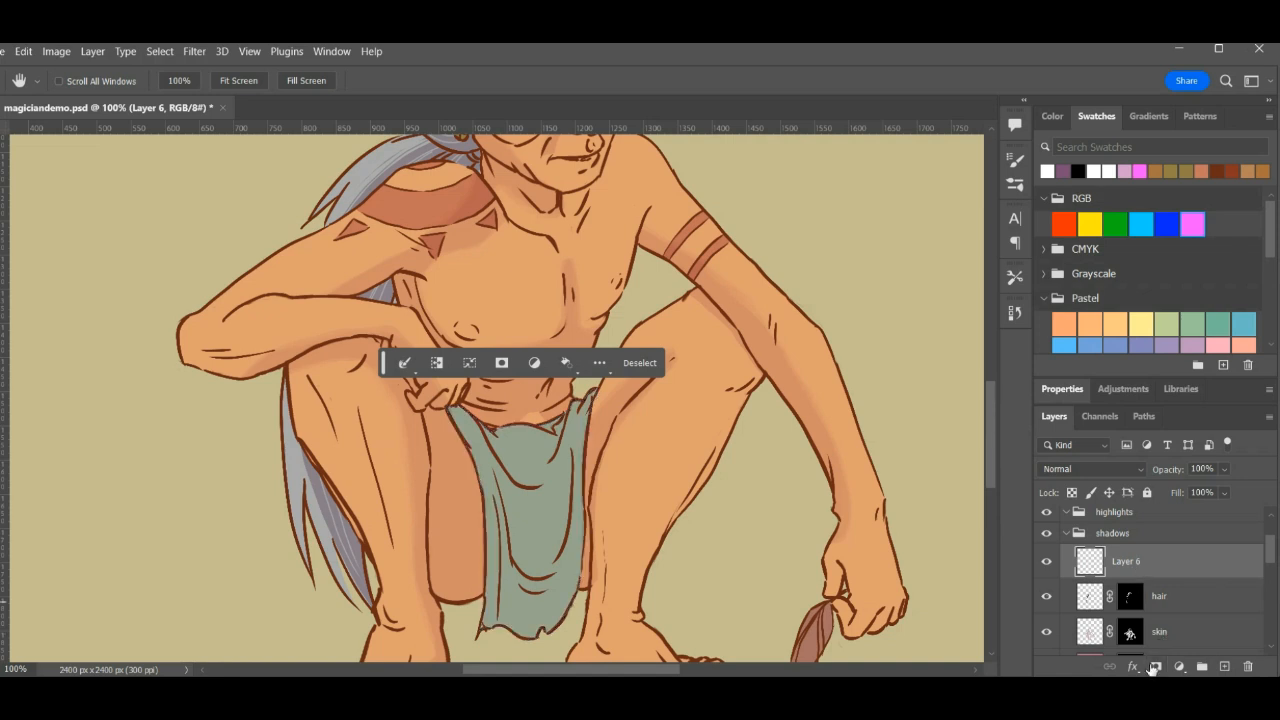
- Mask the new shadow layer with the loincloth selection, undoing any mask created without the correct shape
{"action": "left_click", "coordinate": [1156, 667]}
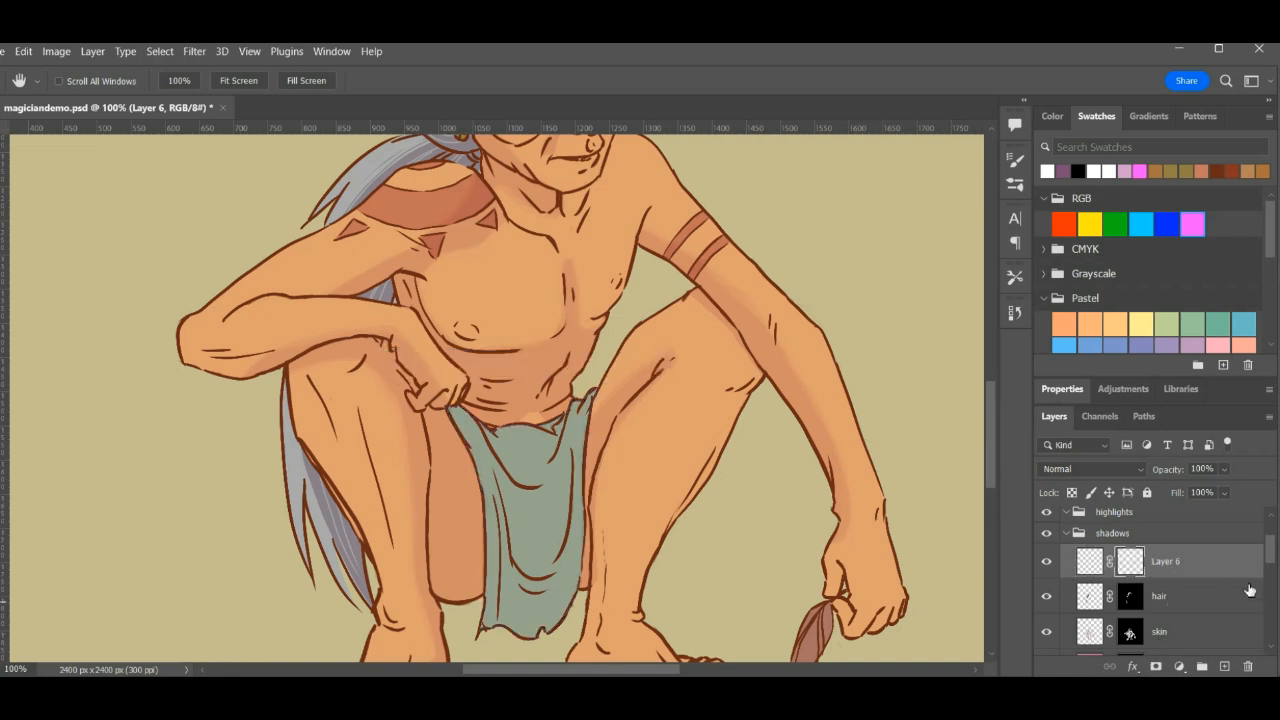
{"action": "key", "text": "ctrl+z"}
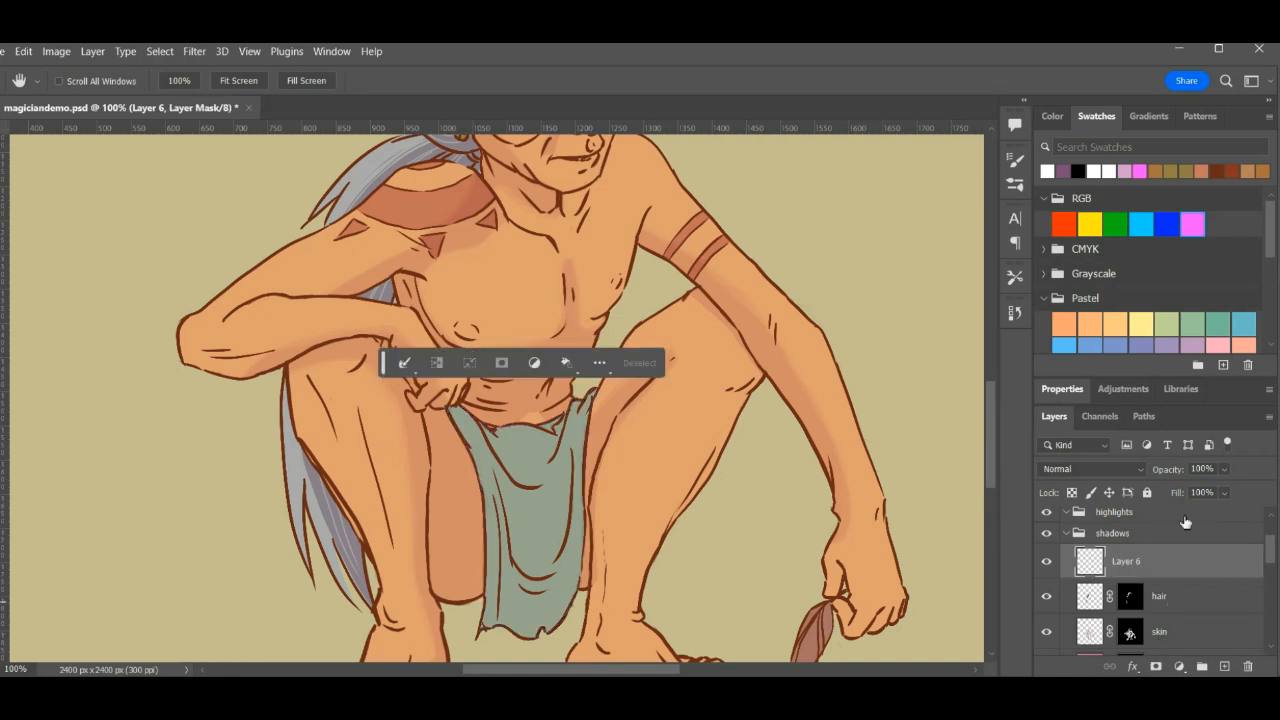
{"action": "left_click_drag", "start_coordinate": [1272, 560], "coordinate": [1268, 614]}
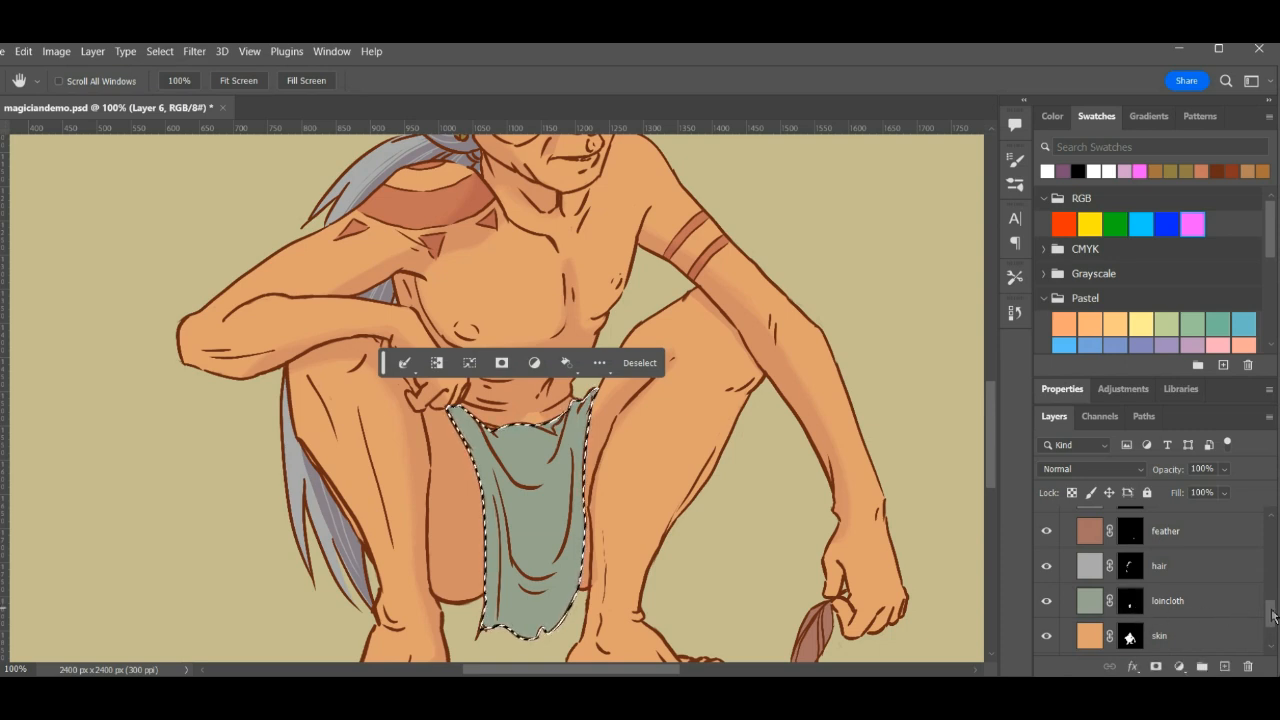
{"action": "left_click_drag", "start_coordinate": [1272, 616], "coordinate": [1275, 541]}
{"action": "key", "text": "ctrl+d"}
{"action": "left_click", "coordinate": [1132, 560], "text": "ctrl"}
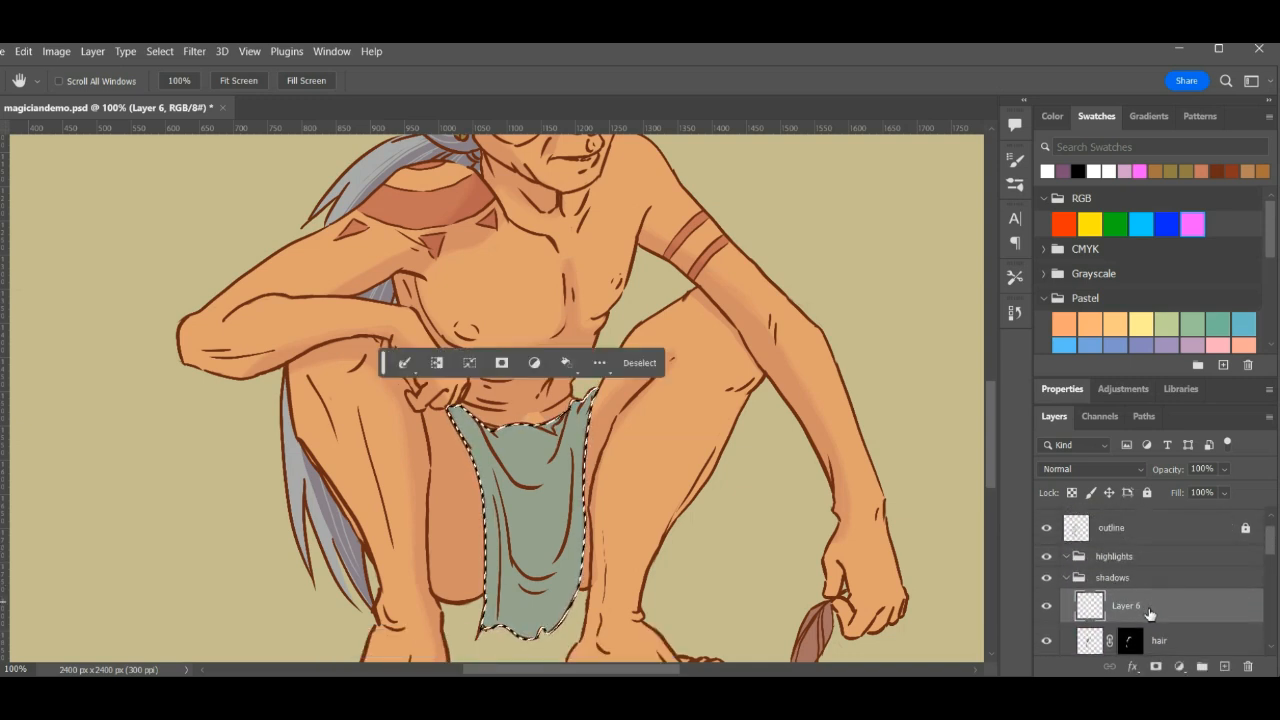
{"action": "left_click", "coordinate": [1156, 665]}
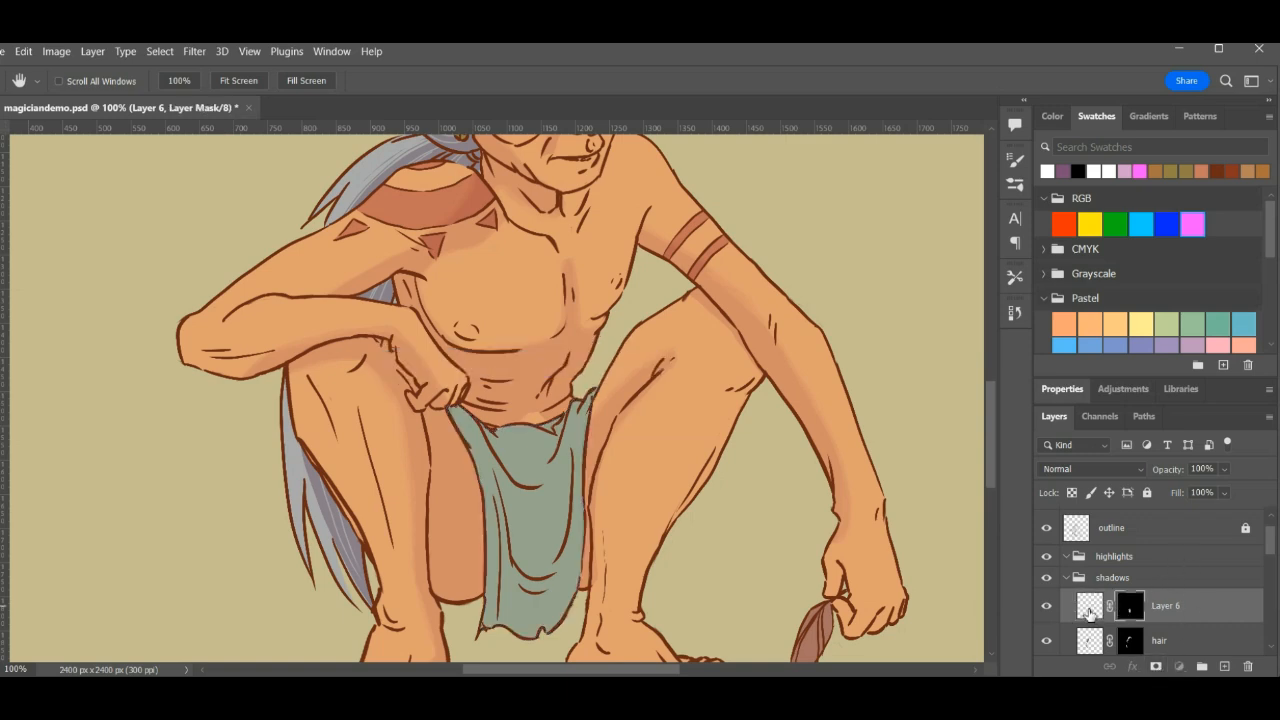
- Target the new layer's artwork with the Brush tool, choose the light mauve swatch and set the layer's blend mode to Multiply
{"action": "left_click", "coordinate": [1090, 610]}
{"action": "left_click_drag", "start_coordinate": [624, 446], "coordinate": [506, 366]}
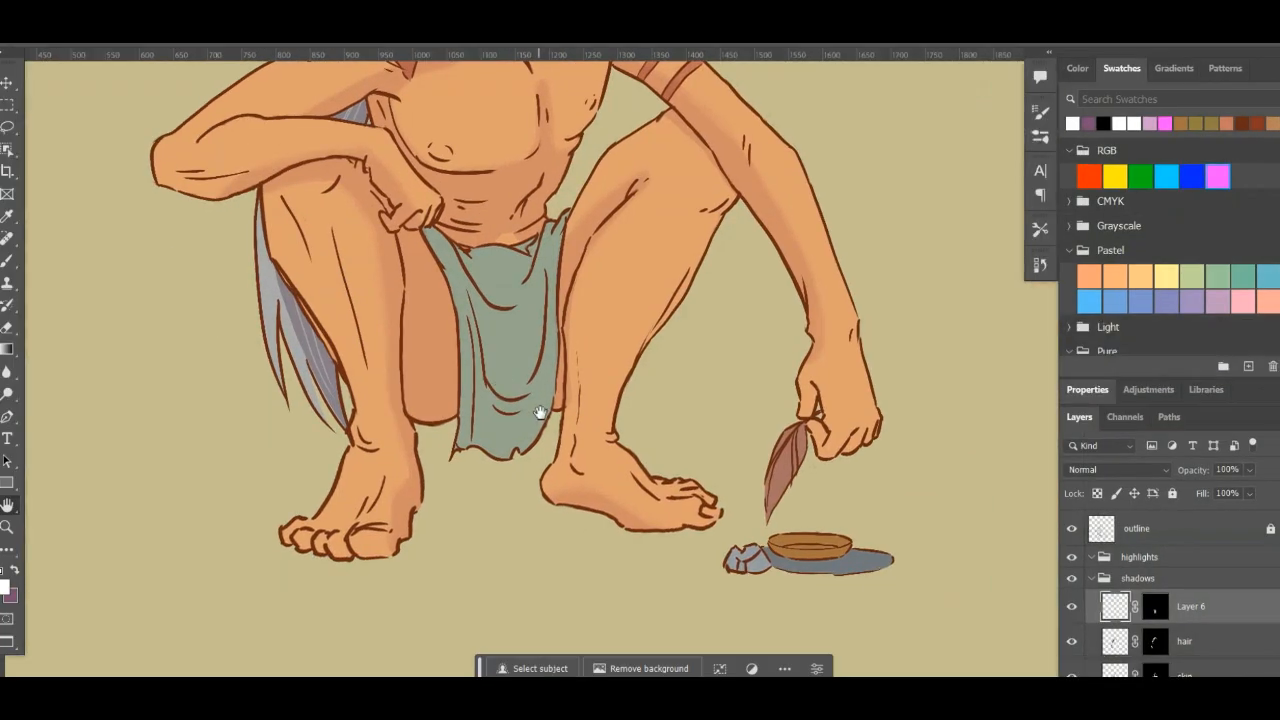
{"action": "key", "text": "b"}
{"action": "left_click", "coordinate": [1040, 138]}
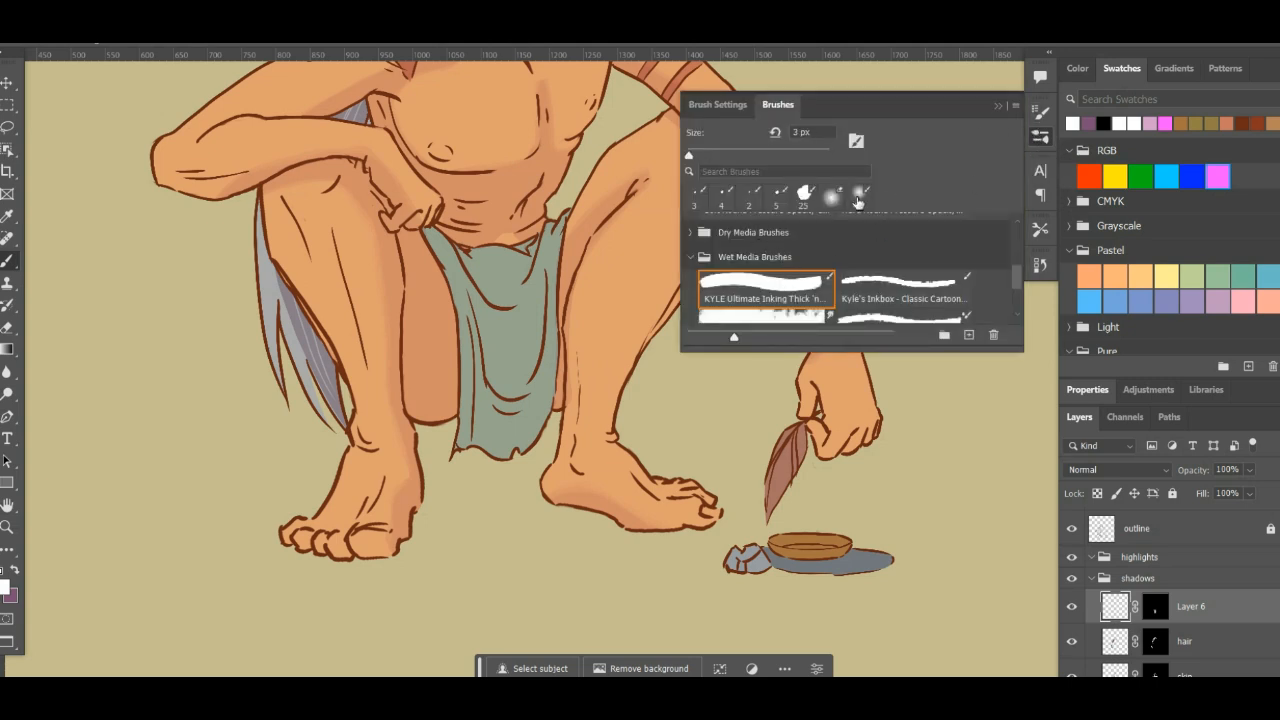
{"action": "left_click", "coordinate": [1040, 139]}
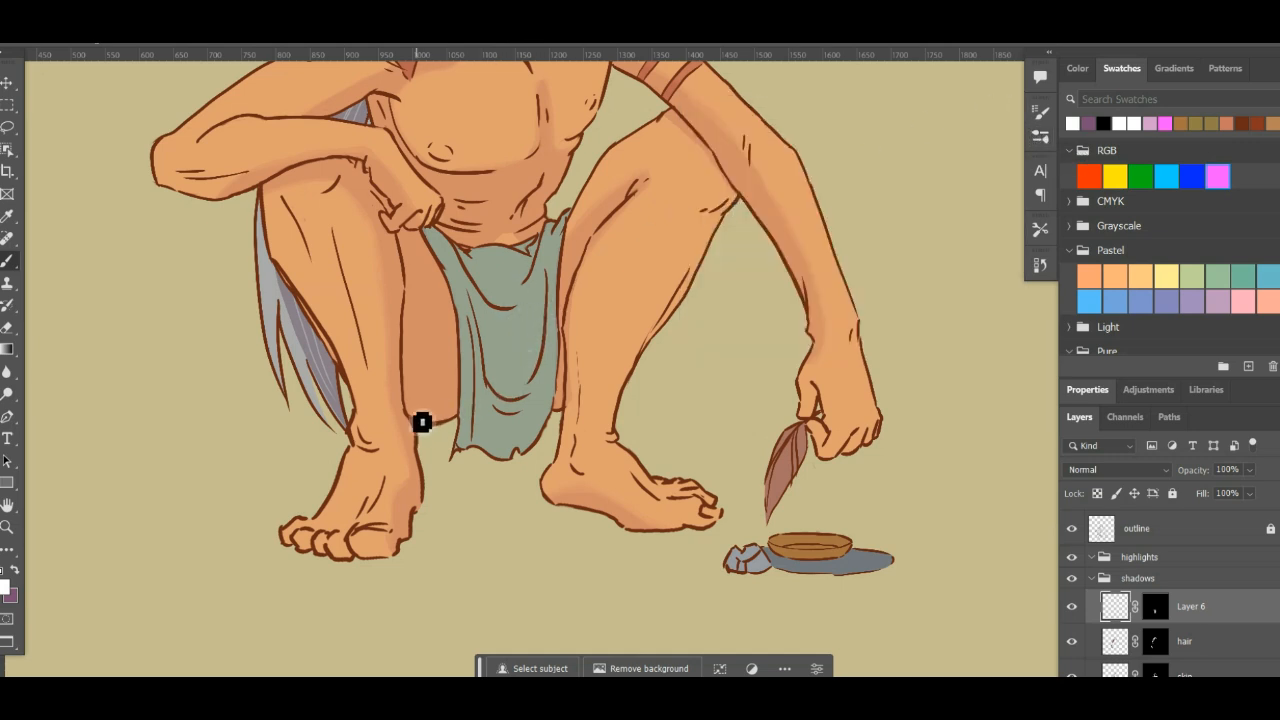
{"action": "left_click", "coordinate": [1151, 123]}
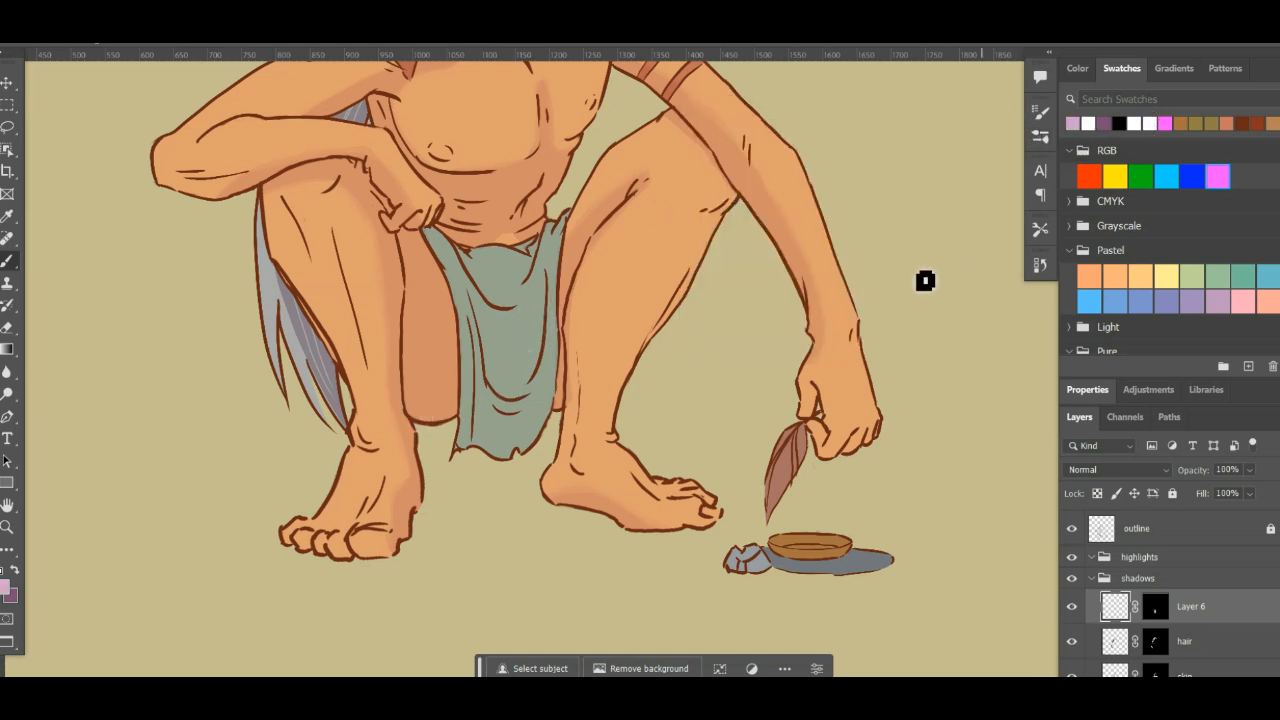
{"action": "left_click", "coordinate": [1108, 470]}
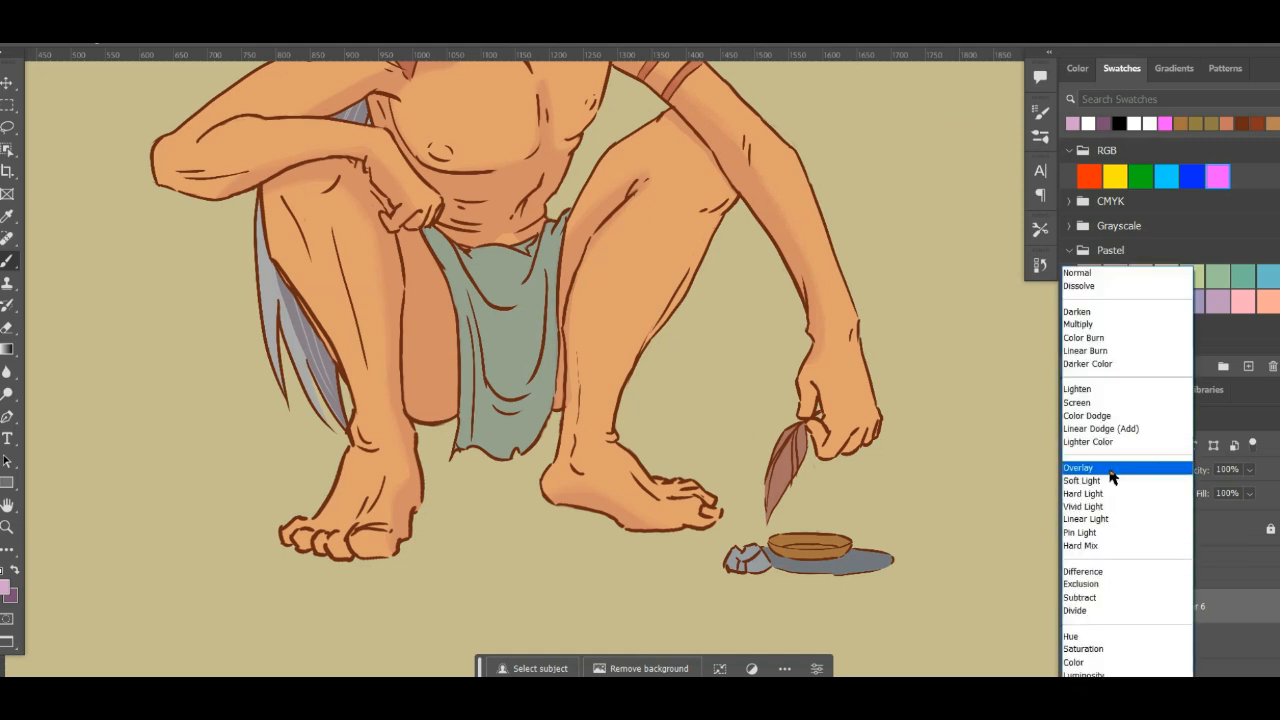
{"action": "left_click", "coordinate": [1100, 326]}
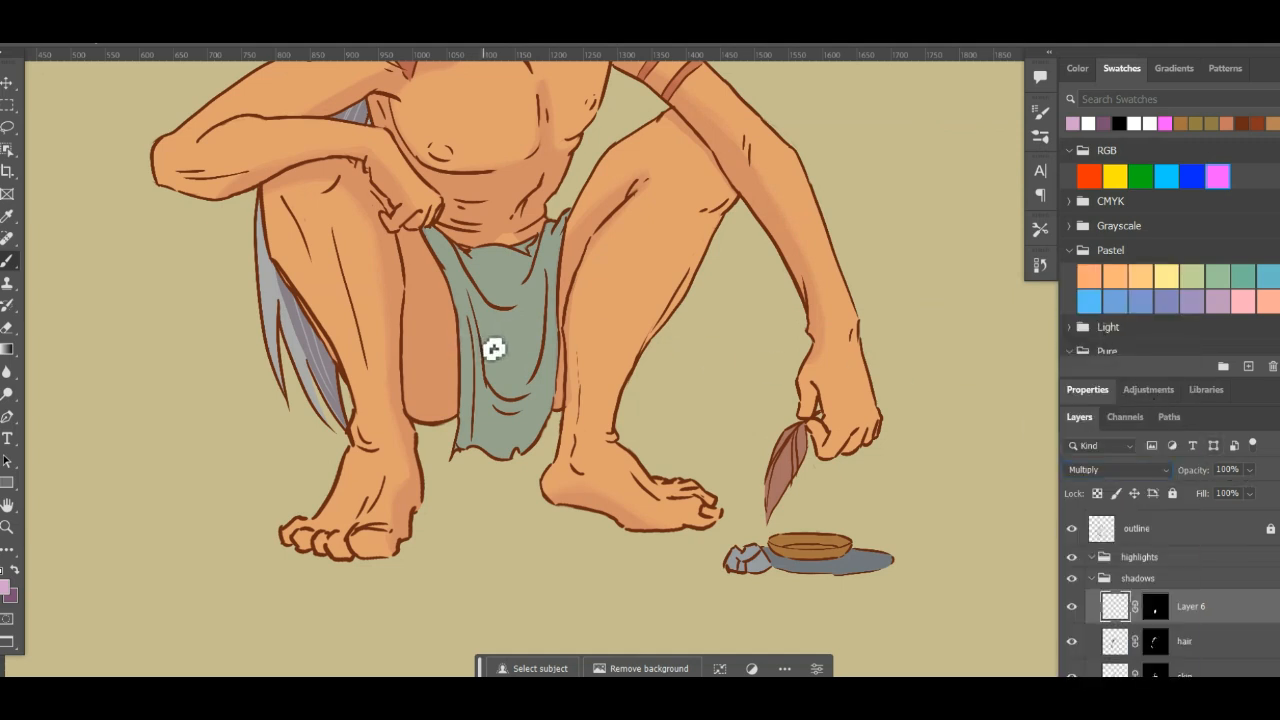
- Paint a diagonal test stroke across the loincloth and lower the shadow layer's opacity to 37%
{"action": "left_click_drag", "start_coordinate": [462, 358], "coordinate": [555, 285]}
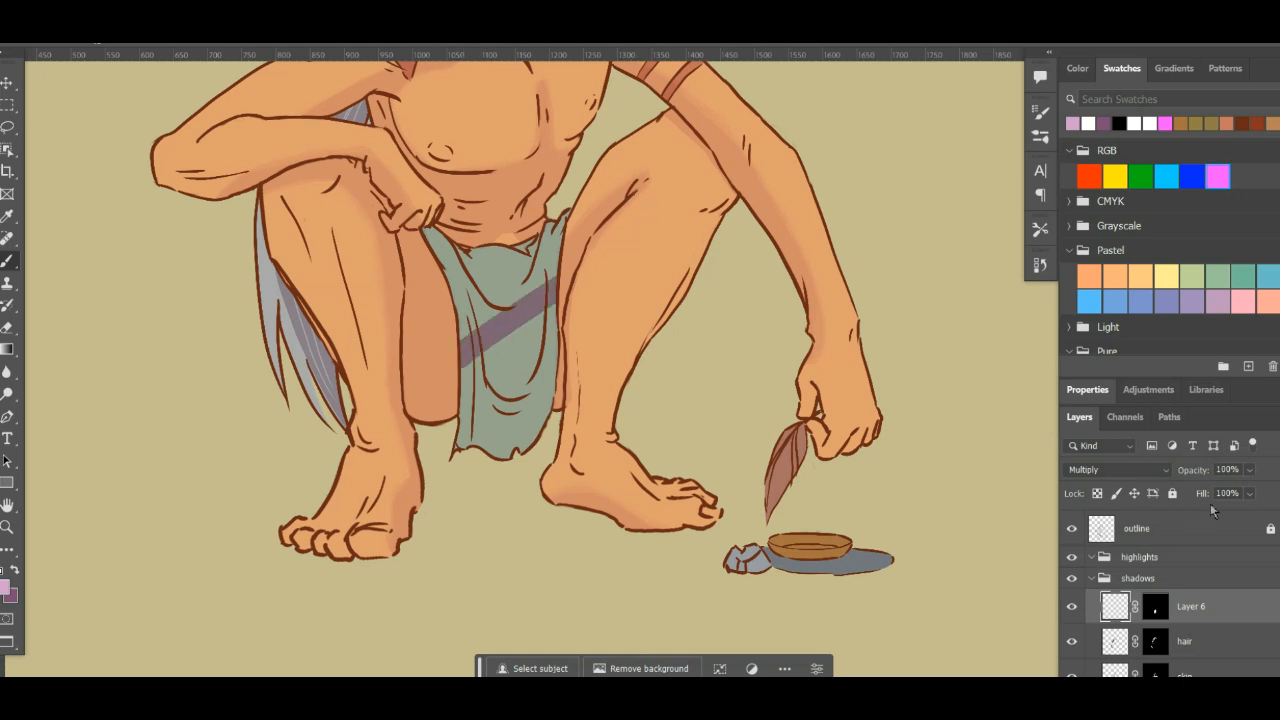
{"action": "left_click", "coordinate": [1250, 471]}
{"action": "left_click_drag", "start_coordinate": [1224, 490], "coordinate": [1221, 492]}
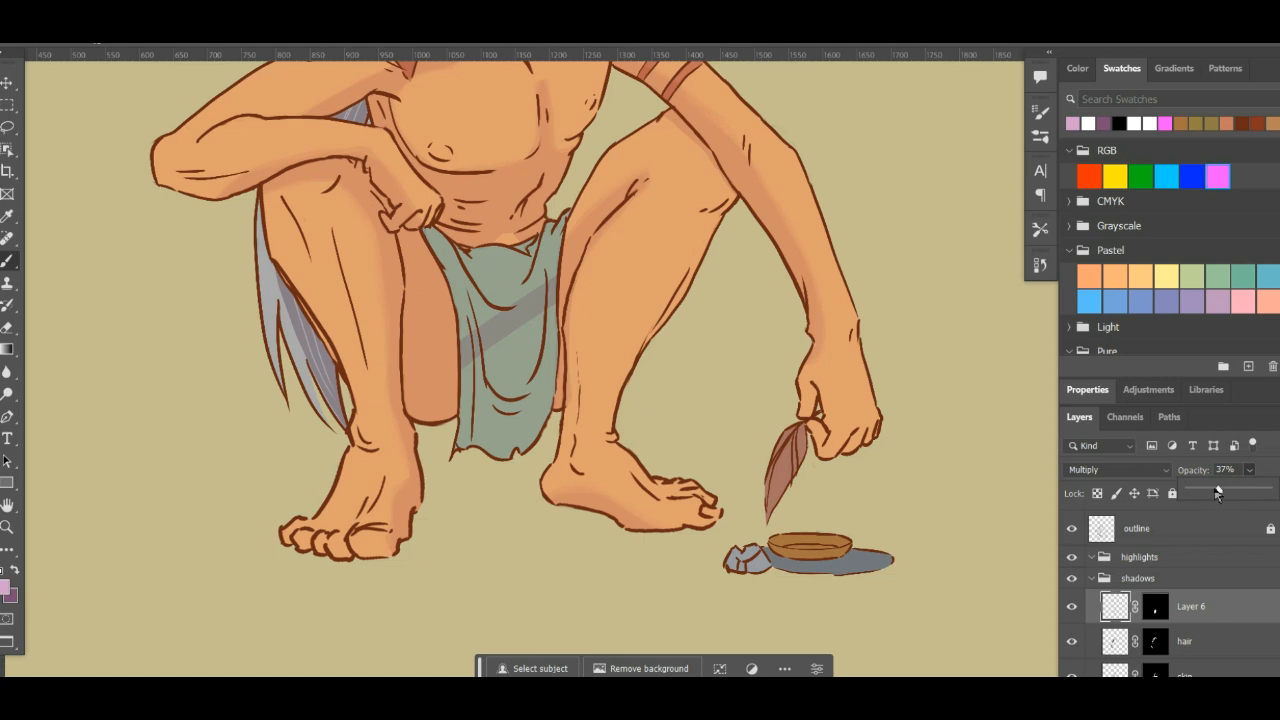
{"action": "key", "text": "Return"}
- Clear the test stroke from the loincloth shadow layer and deselect
{"action": "key", "text": "e"}
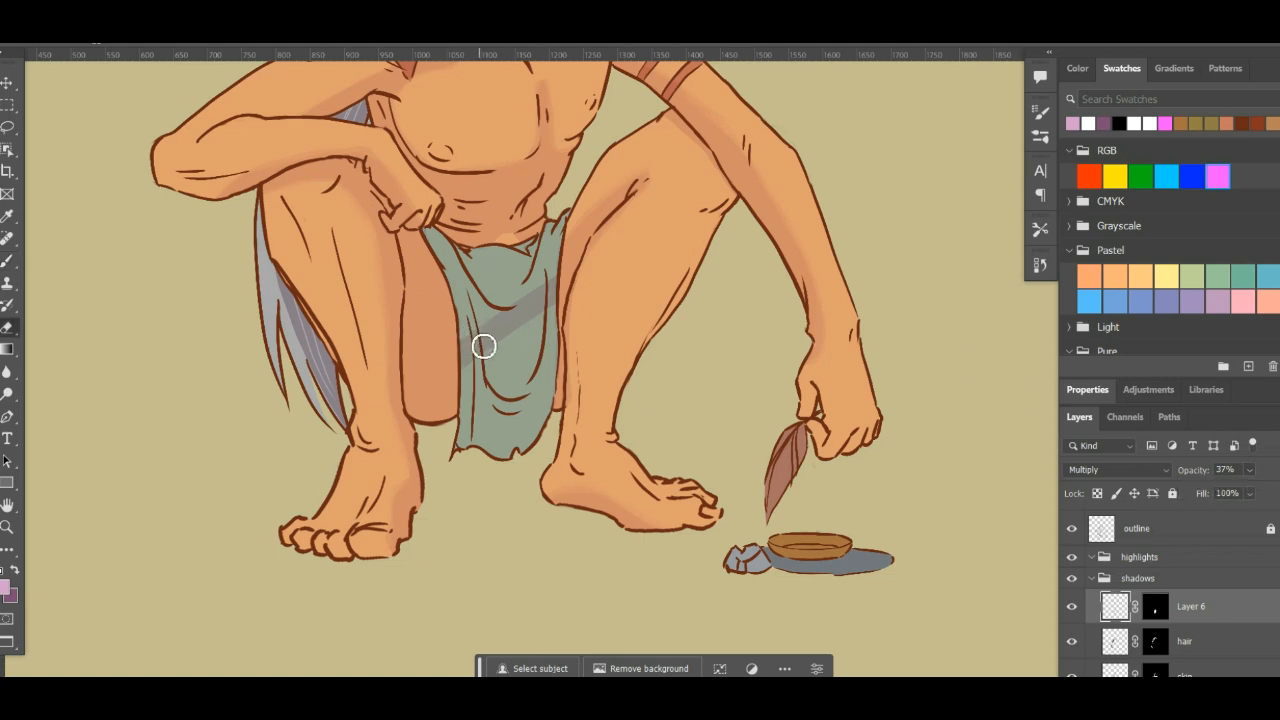
{"action": "key", "text": "ctrl+a"}
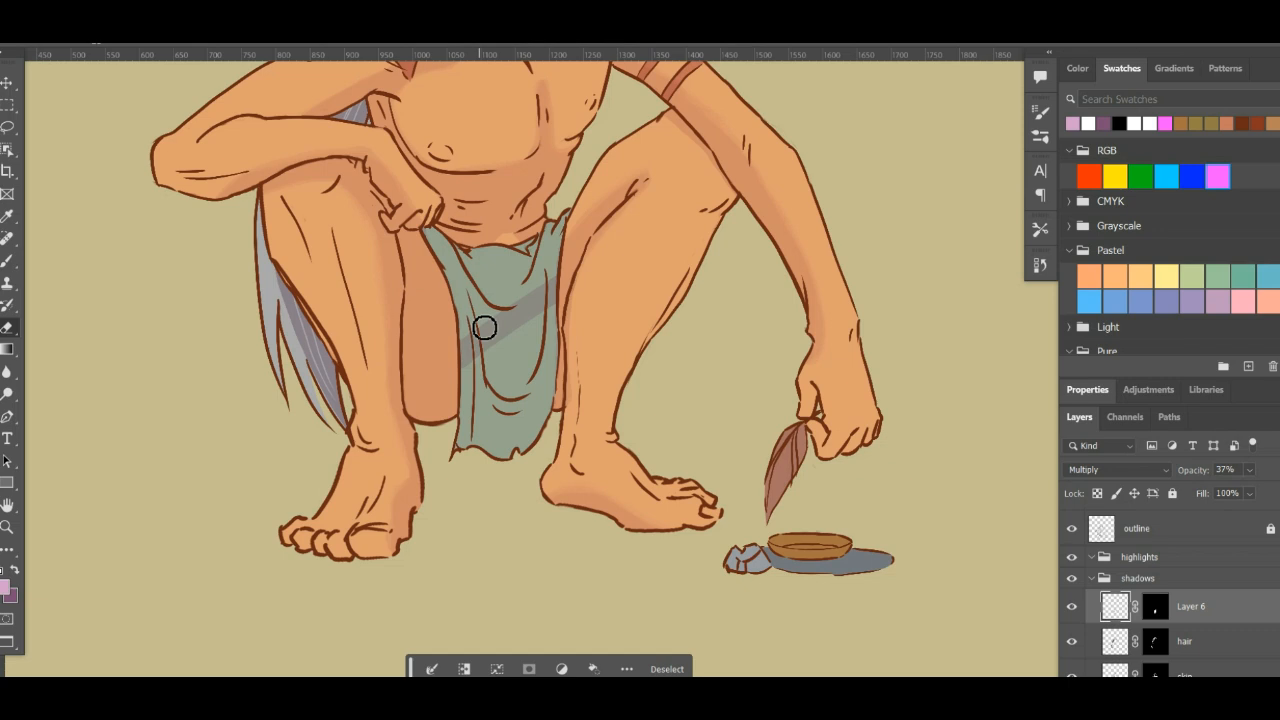
{"action": "key", "text": "Delete"}
{"action": "key", "text": "ctrl+d"}
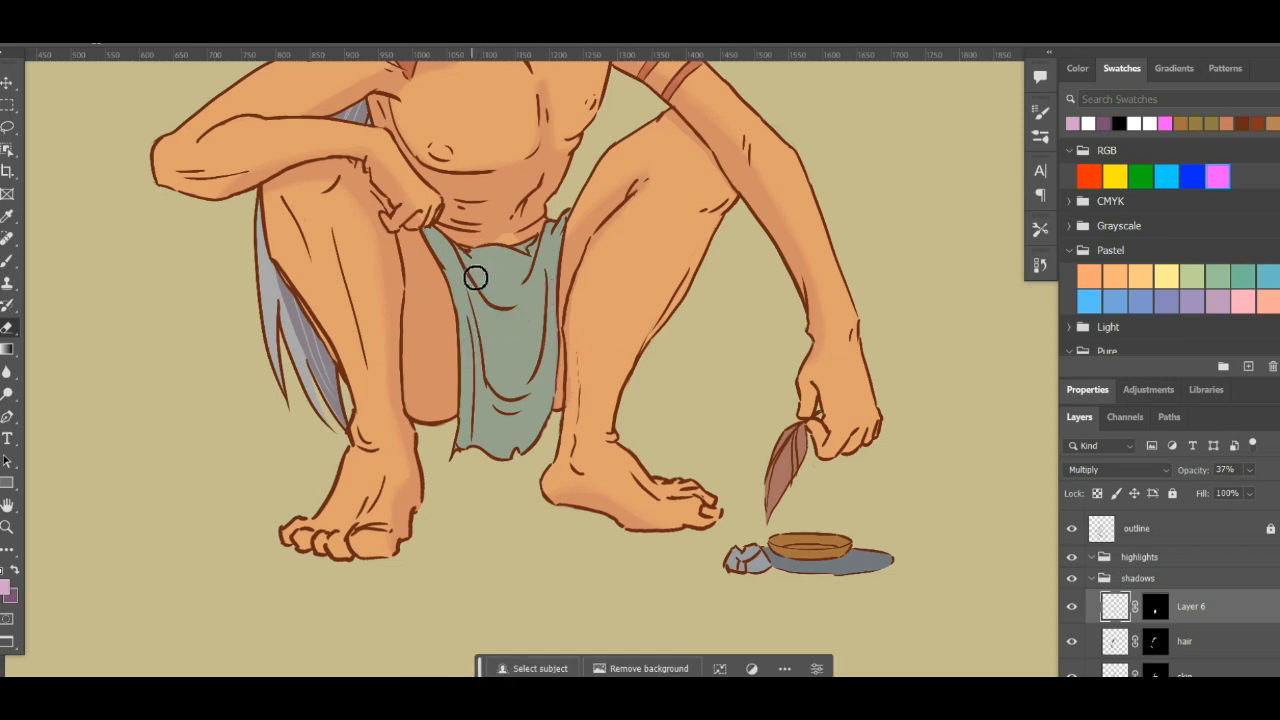
- Brush mauve shadows over the loincloth's folds, from the waist down toward the lower edge
{"action": "left_click_drag", "start_coordinate": [496, 335], "coordinate": [520, 455]}
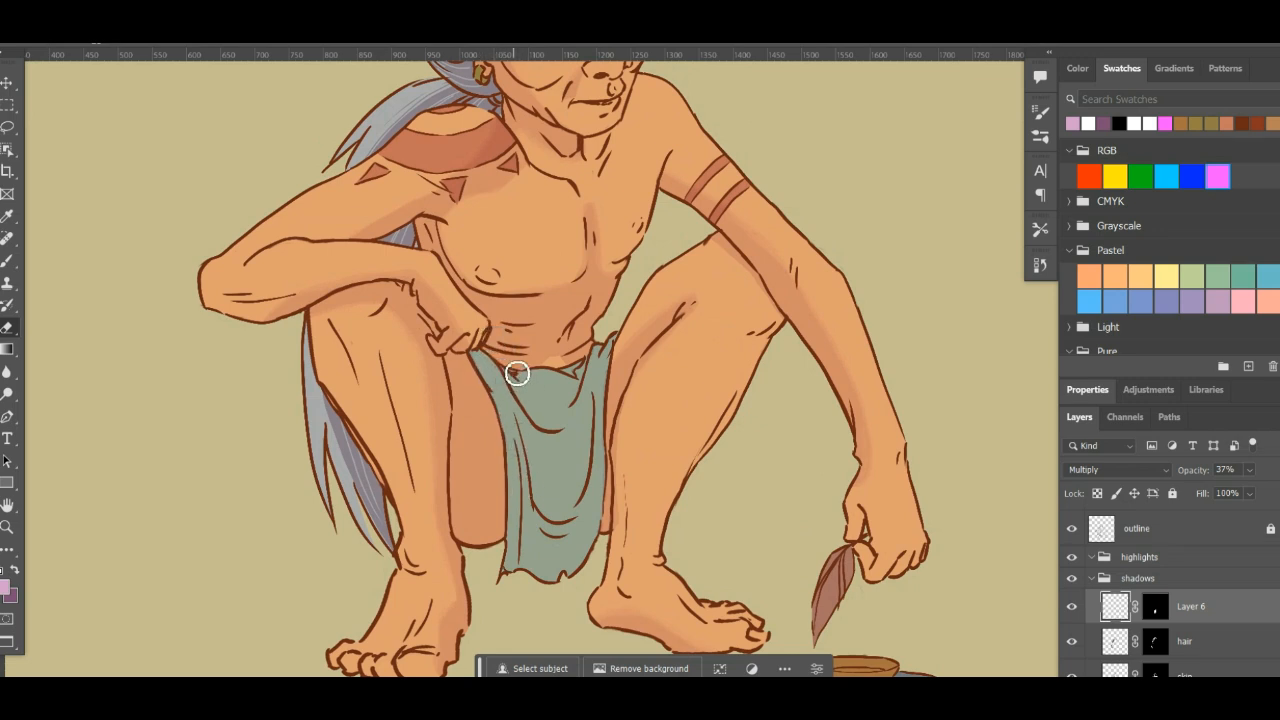
{"action": "key", "text": "b"}
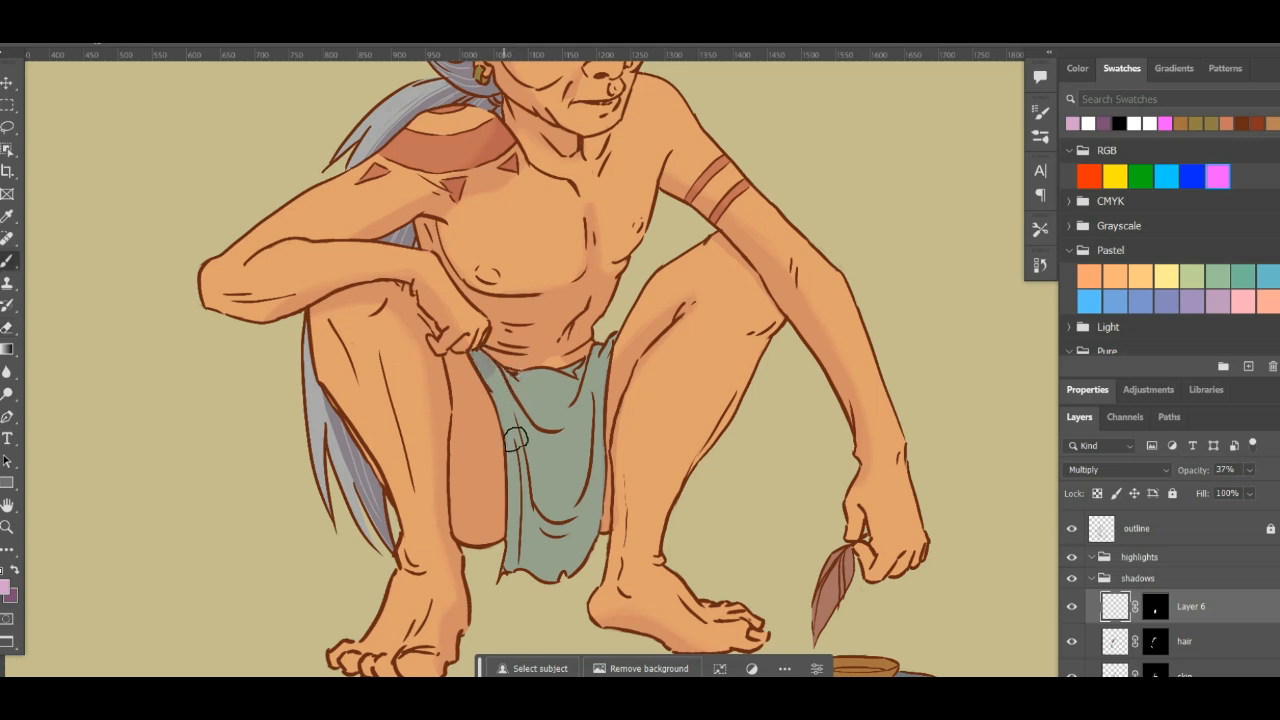
{"action": "mouse_move", "coordinate": [514, 440]}
{"action": "left_mouse_down"}
{"action": "mouse_move", "coordinate": [524, 478]}
{"action": "mouse_move", "coordinate": [492, 377]}
{"action": "mouse_move", "coordinate": [528, 519]}
{"action": "mouse_move", "coordinate": [503, 406]}
{"action": "mouse_move", "coordinate": [529, 476]}
{"action": "mouse_move", "coordinate": [522, 395]}
{"action": "mouse_move", "coordinate": [548, 470]}
{"action": "left_mouse_up"}
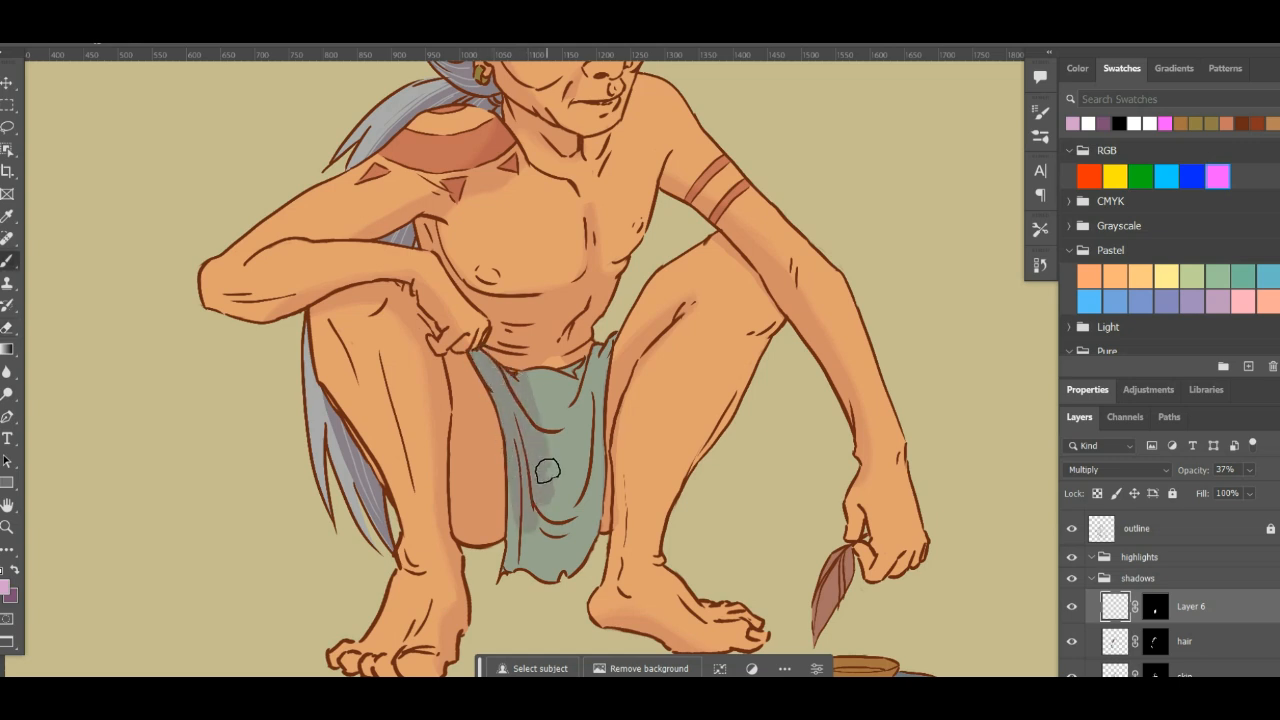
{"action": "scroll", "coordinate": [566, 443], "scroll_direction": "up", "scroll_amount": 5}
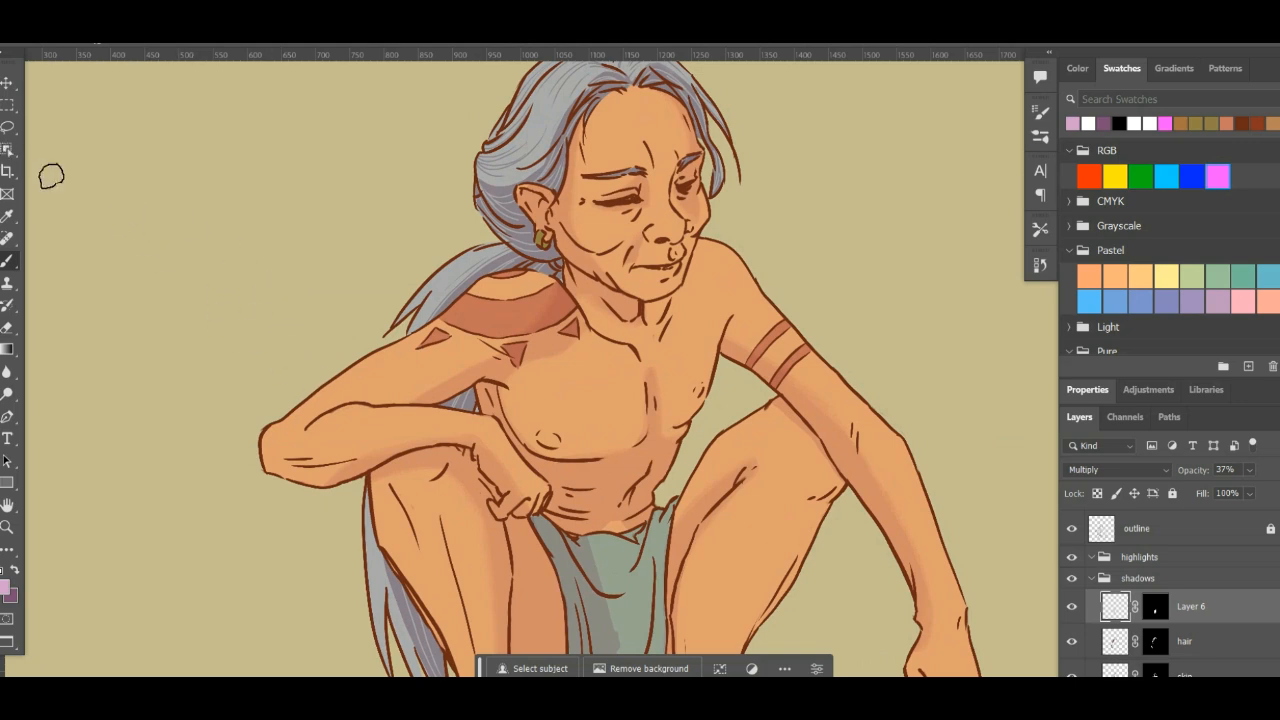
{"action": "left_click_drag", "start_coordinate": [522, 488], "coordinate": [425, 318]}
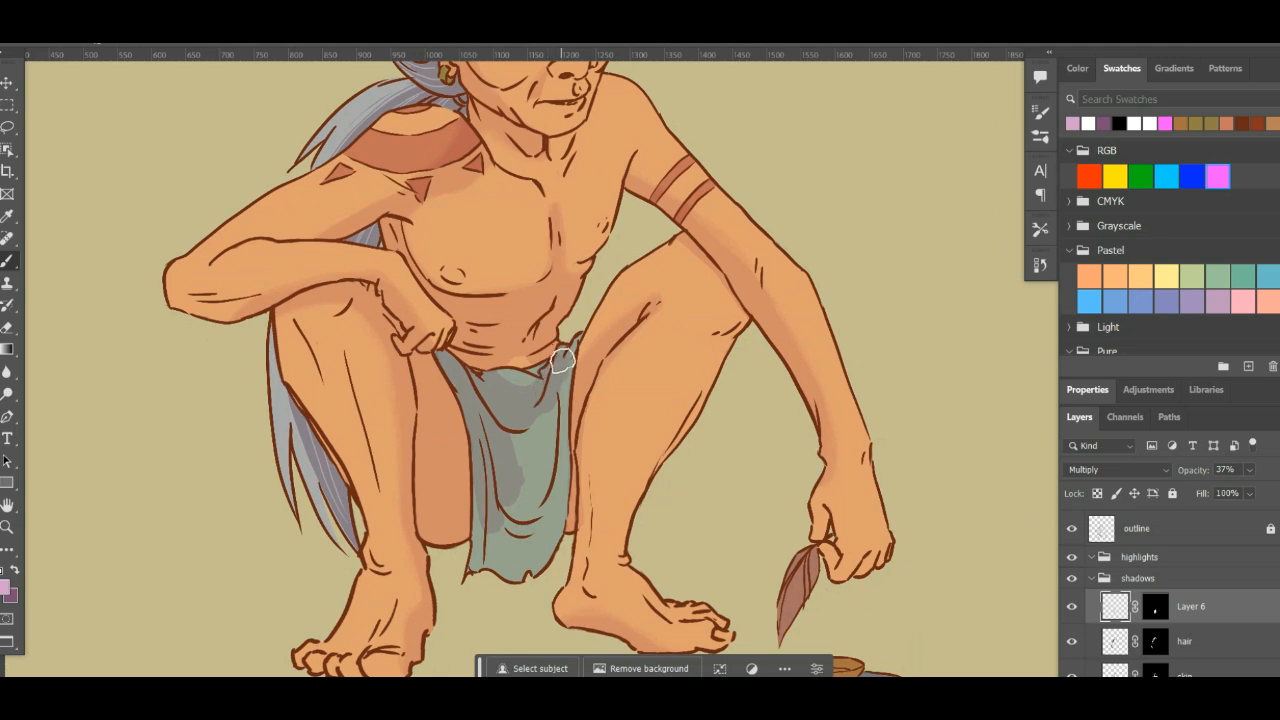
{"action": "mouse_move", "coordinate": [562, 360]}
{"action": "left_mouse_down"}
{"action": "mouse_move", "coordinate": [540, 455]}
{"action": "mouse_move", "coordinate": [541, 381]}
{"action": "mouse_move", "coordinate": [524, 427]}
{"action": "mouse_move", "coordinate": [545, 408]}
{"action": "mouse_move", "coordinate": [509, 449]}
{"action": "mouse_move", "coordinate": [553, 388]}
{"action": "mouse_move", "coordinate": [539, 465]}
{"action": "mouse_move", "coordinate": [558, 440]}
{"action": "mouse_move", "coordinate": [556, 399]}
{"action": "mouse_move", "coordinate": [534, 528]}
{"action": "mouse_move", "coordinate": [480, 496]}
{"action": "mouse_move", "coordinate": [536, 467]}
{"action": "mouse_move", "coordinate": [503, 506]}
{"action": "mouse_move", "coordinate": [512, 470]}
{"action": "mouse_move", "coordinate": [483, 490]}
{"action": "mouse_move", "coordinate": [534, 549]}
{"action": "mouse_move", "coordinate": [498, 529]}
{"action": "mouse_move", "coordinate": [536, 527]}
{"action": "mouse_move", "coordinate": [546, 485]}
{"action": "mouse_move", "coordinate": [481, 513]}
{"action": "mouse_move", "coordinate": [535, 545]}
{"action": "mouse_move", "coordinate": [521, 552]}
{"action": "mouse_move", "coordinate": [556, 503]}
{"action": "mouse_move", "coordinate": [530, 544]}
{"action": "mouse_move", "coordinate": [520, 521]}
{"action": "mouse_move", "coordinate": [485, 515]}
{"action": "mouse_move", "coordinate": [539, 511]}
{"action": "mouse_move", "coordinate": [507, 541]}
{"action": "mouse_move", "coordinate": [506, 570]}
{"action": "mouse_move", "coordinate": [482, 576]}
{"action": "mouse_move", "coordinate": [464, 552]}
{"action": "mouse_move", "coordinate": [511, 577]}
{"action": "mouse_move", "coordinate": [477, 561]}
{"action": "left_mouse_up"}
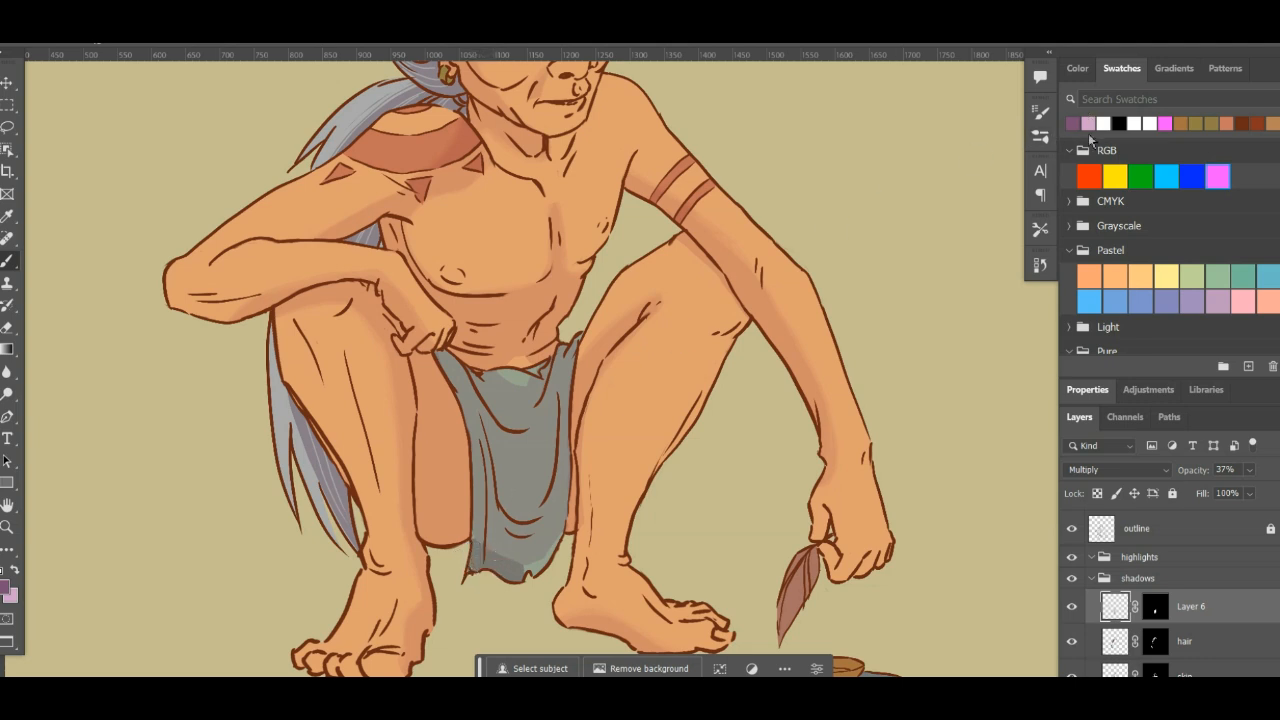
- Try a white stroke along the loincloth's lower edge, and undo it together with the latest shadow strokes
{"action": "left_click", "coordinate": [1105, 120]}
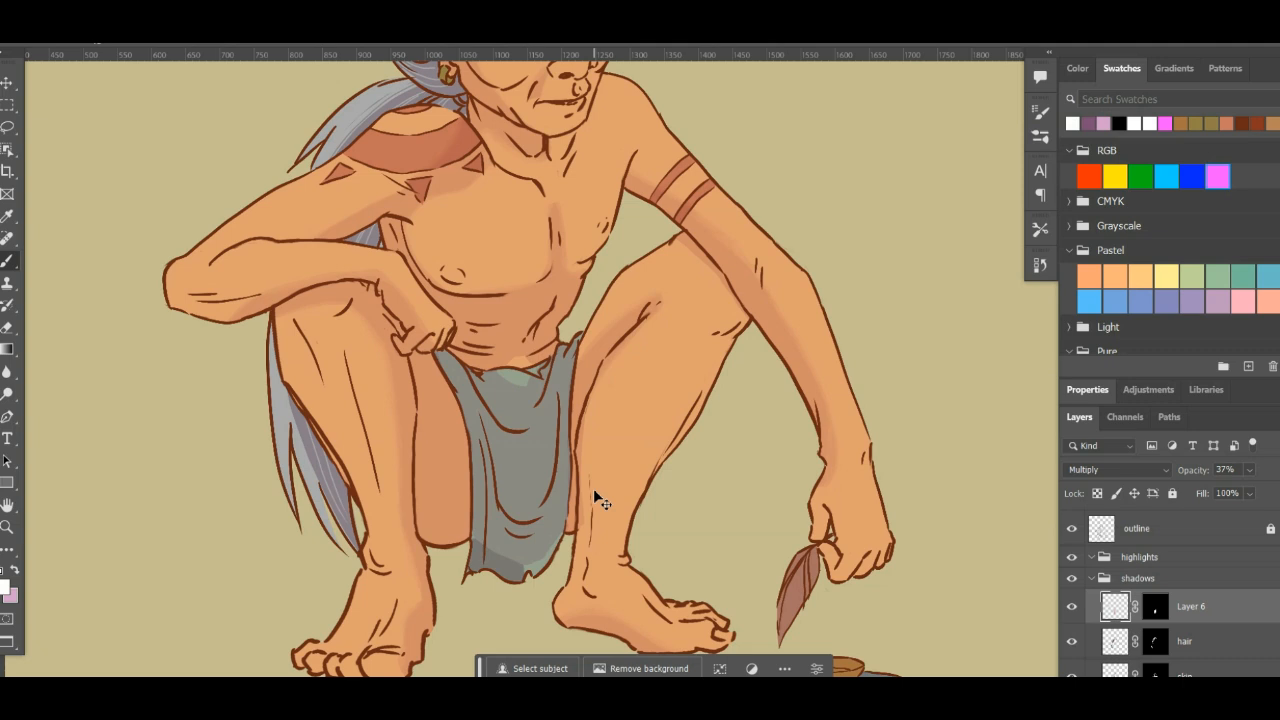
{"action": "key", "text": "ctrl+z"}
{"action": "mouse_move", "coordinate": [502, 580]}
{"action": "left_mouse_down"}
{"action": "mouse_move", "coordinate": [457, 552]}
{"action": "mouse_move", "coordinate": [568, 543]}
{"action": "left_mouse_up"}
{"action": "key", "text": "ctrl+z"}
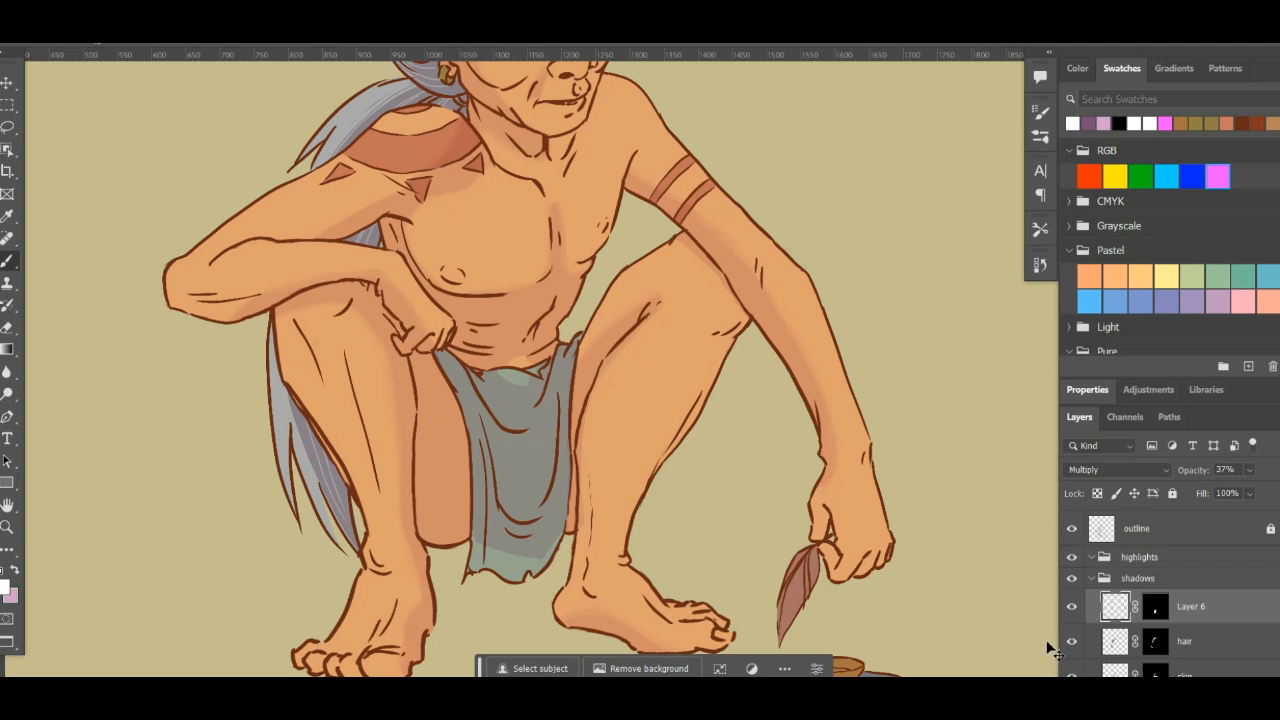
{"action": "key", "text": "ctrl+z"}
{"action": "left_click", "coordinate": [1158, 610]}
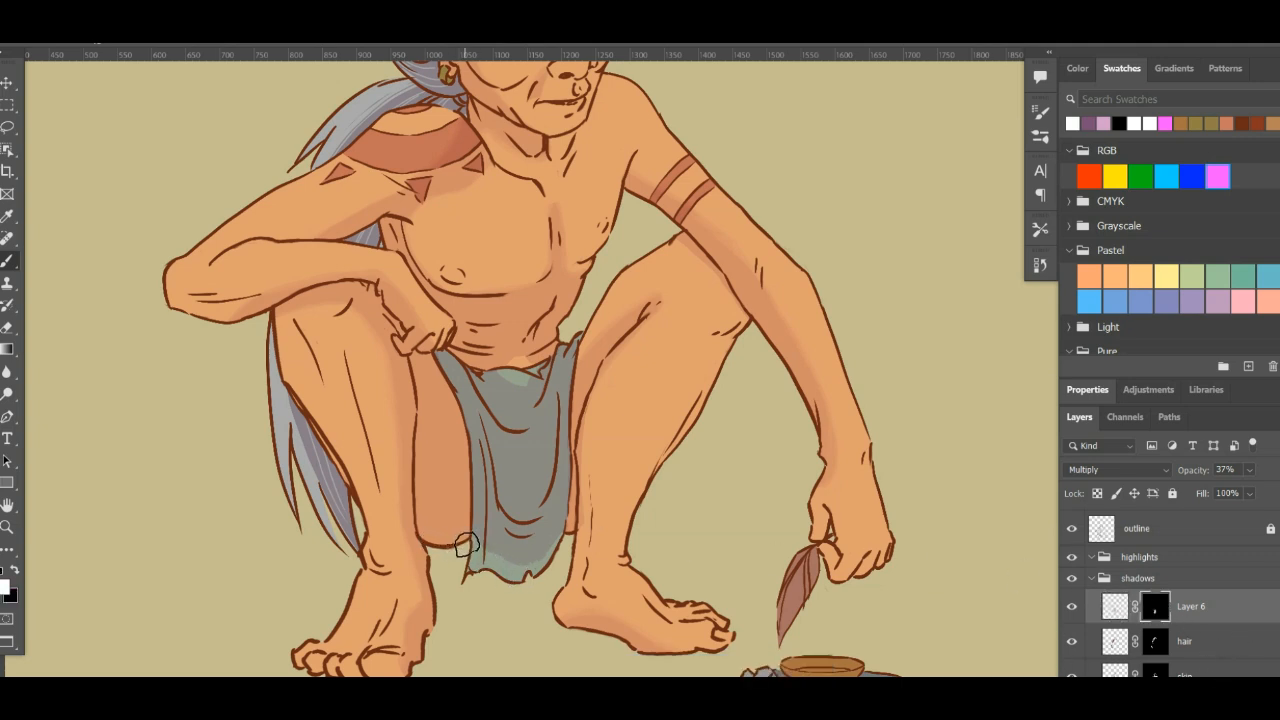
{"action": "key", "text": "x"}
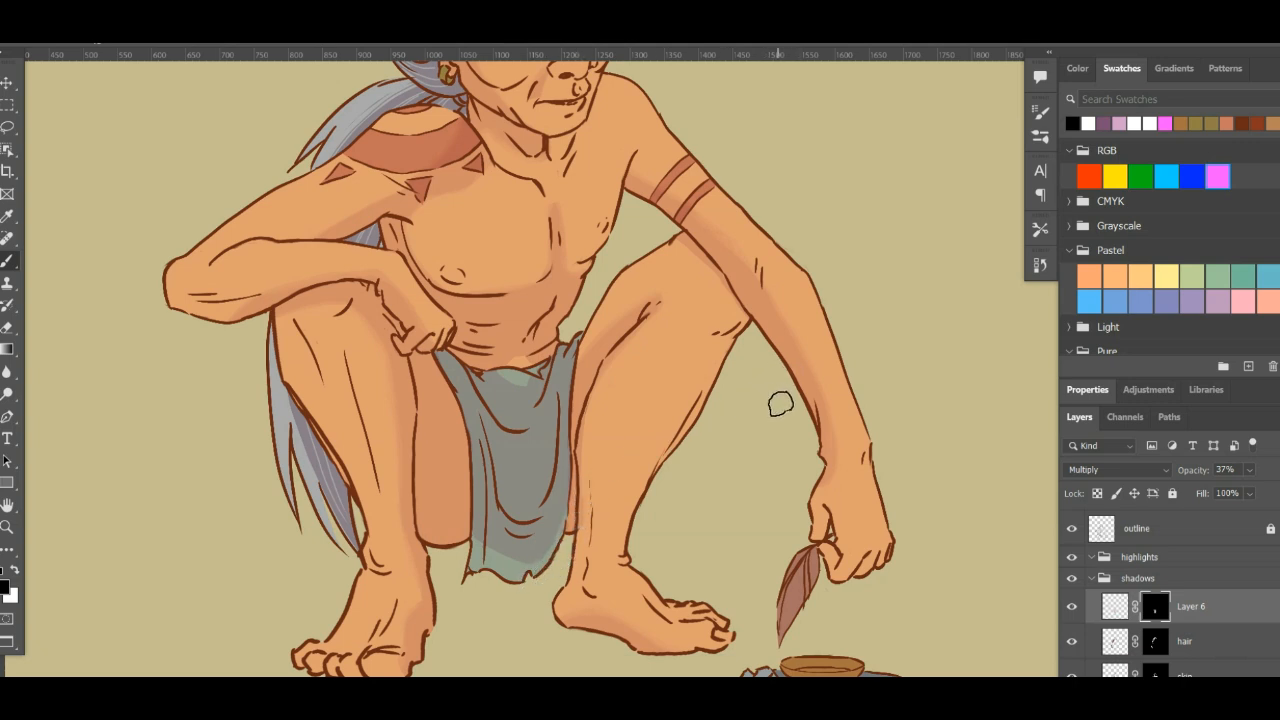
{"action": "key", "text": "x"}
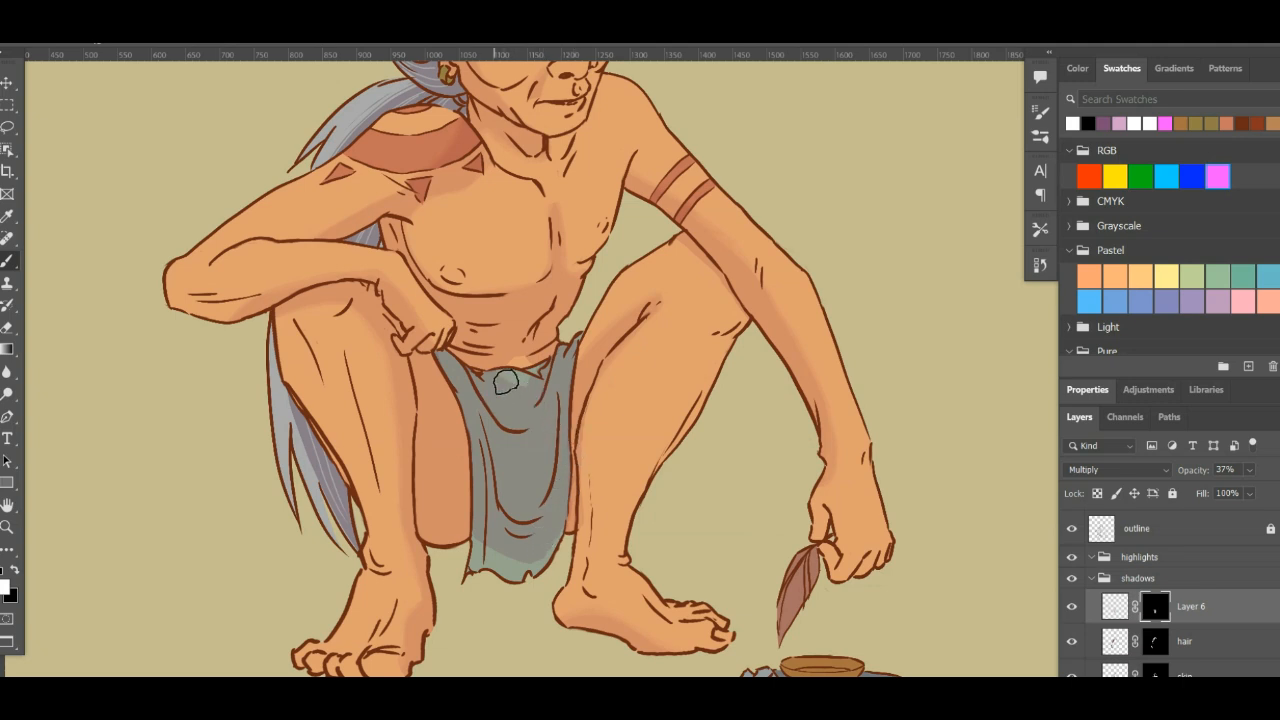
{"action": "left_click", "coordinate": [1114, 610]}
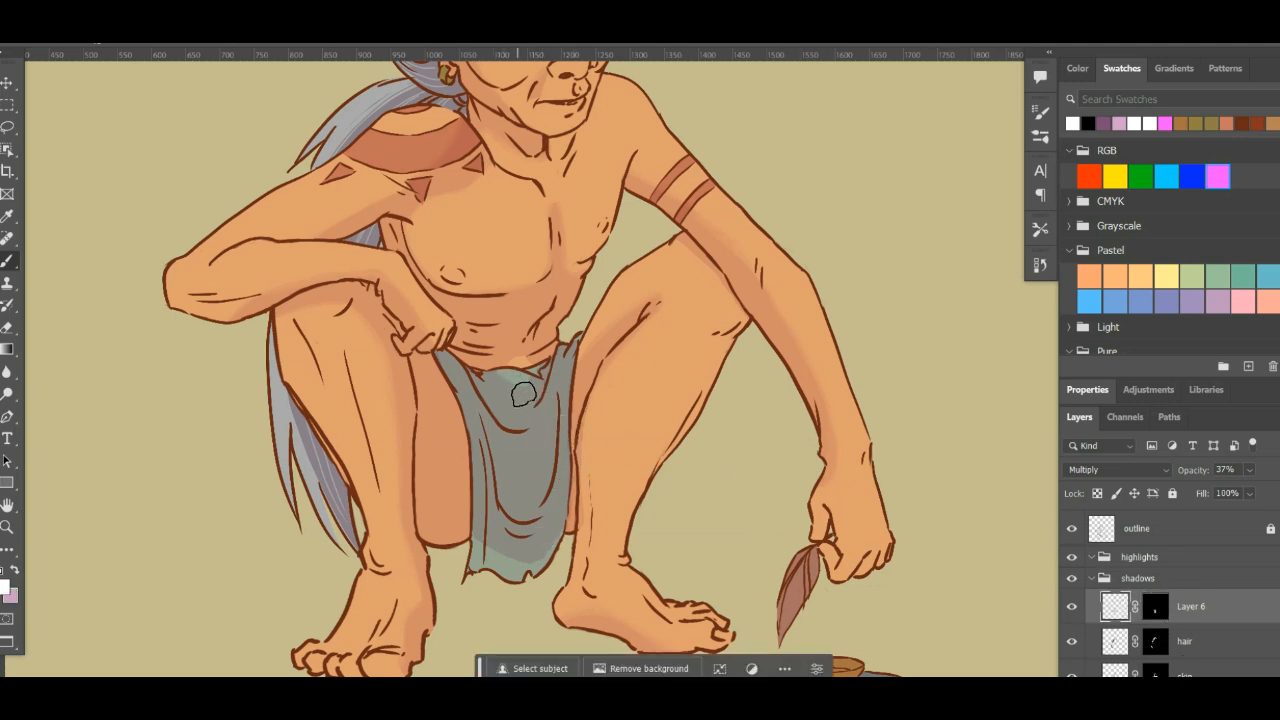
{"action": "key", "text": "x"}
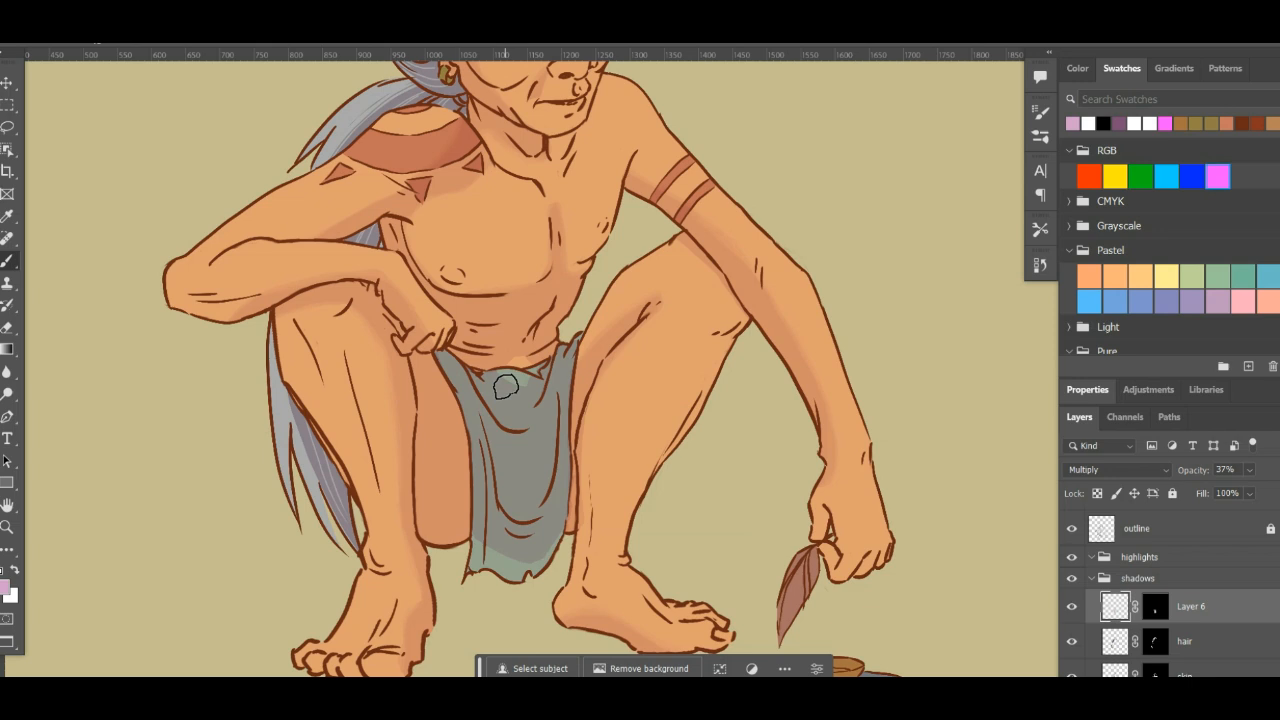
{"action": "key", "text": "x"}
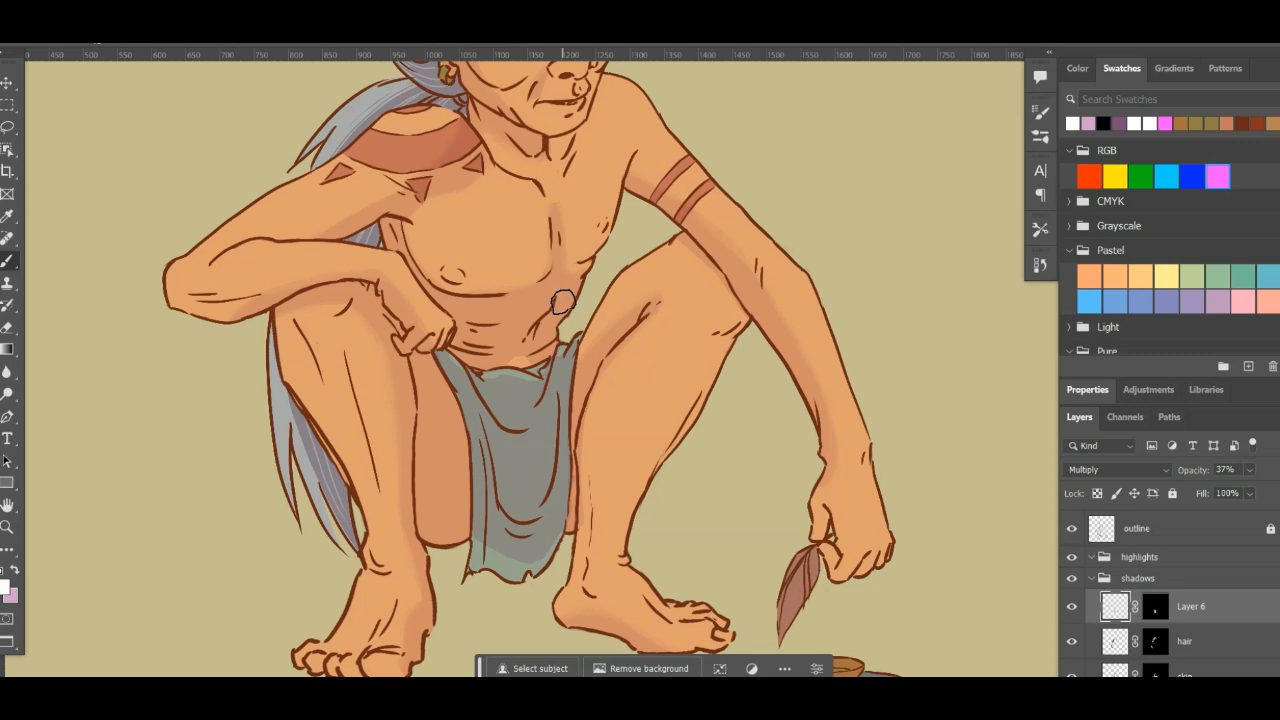
- Soften the loincloth shadow's edges on the Layer 6 mask using a soft round 30 px eraser tip
{"action": "key", "text": "ctrl+minus"}
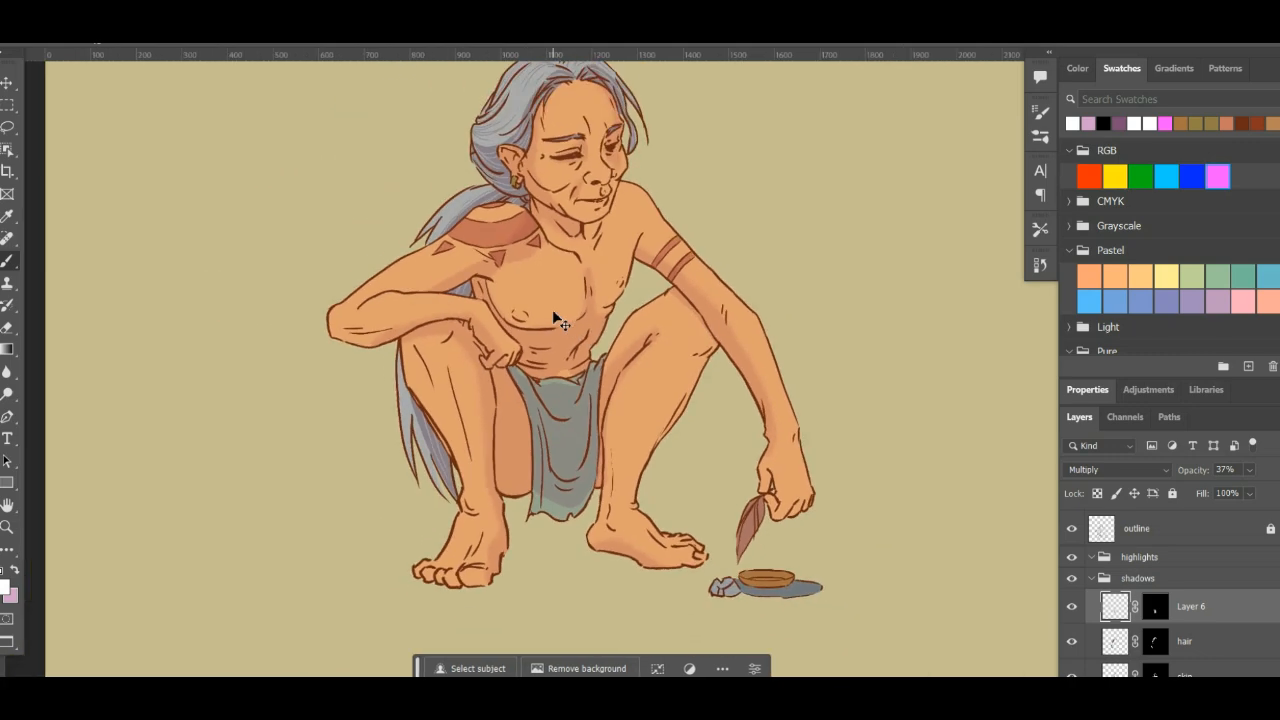
{"action": "key", "text": "ctrl+minus"}
{"action": "key", "text": "ctrl+plus"}
{"action": "key", "text": "ctrl+minus"}
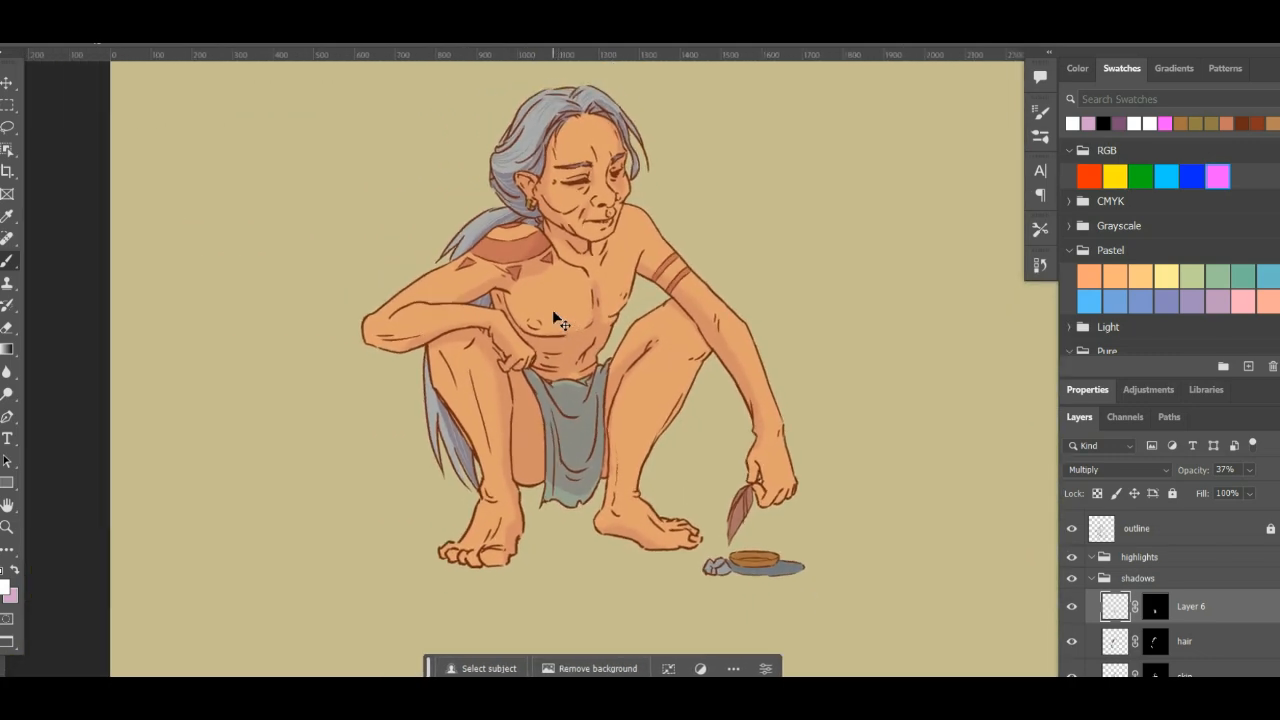
{"action": "key", "text": "ctrl+plus"}
{"action": "key", "text": "ctrl+plus"}
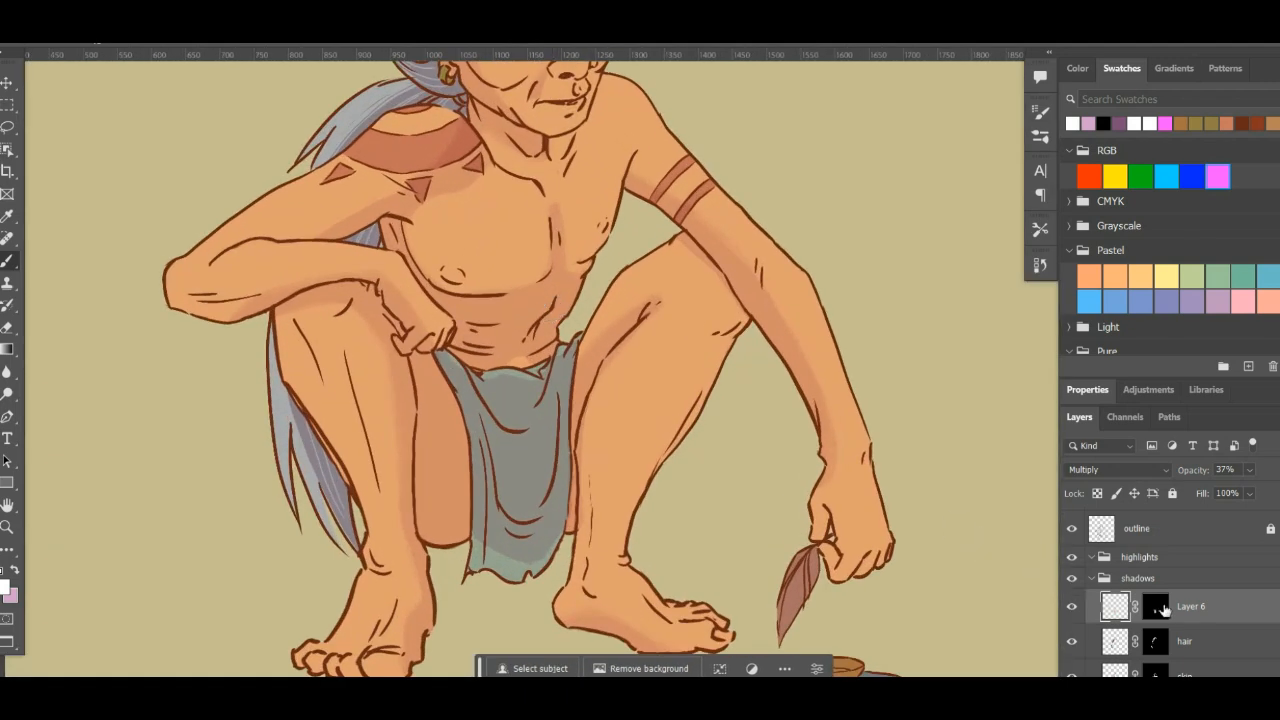
{"action": "left_click", "coordinate": [1160, 607]}
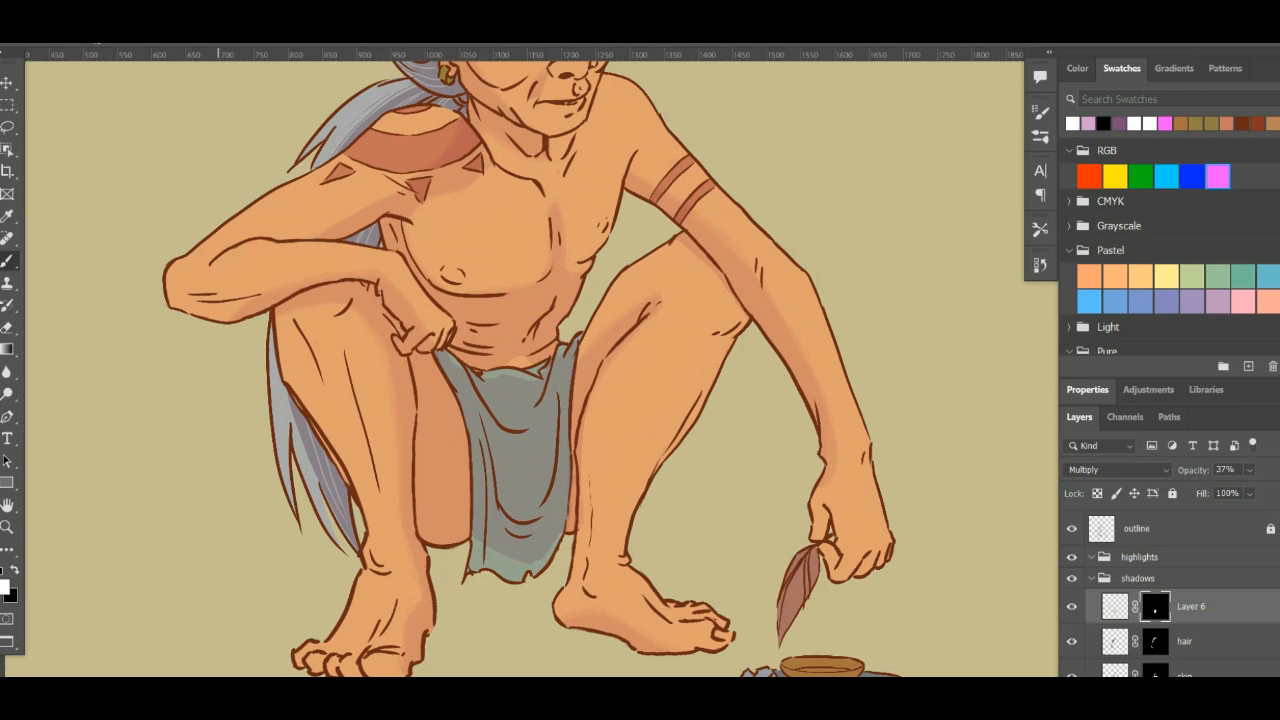
{"action": "left_click", "coordinate": [1039, 114]}
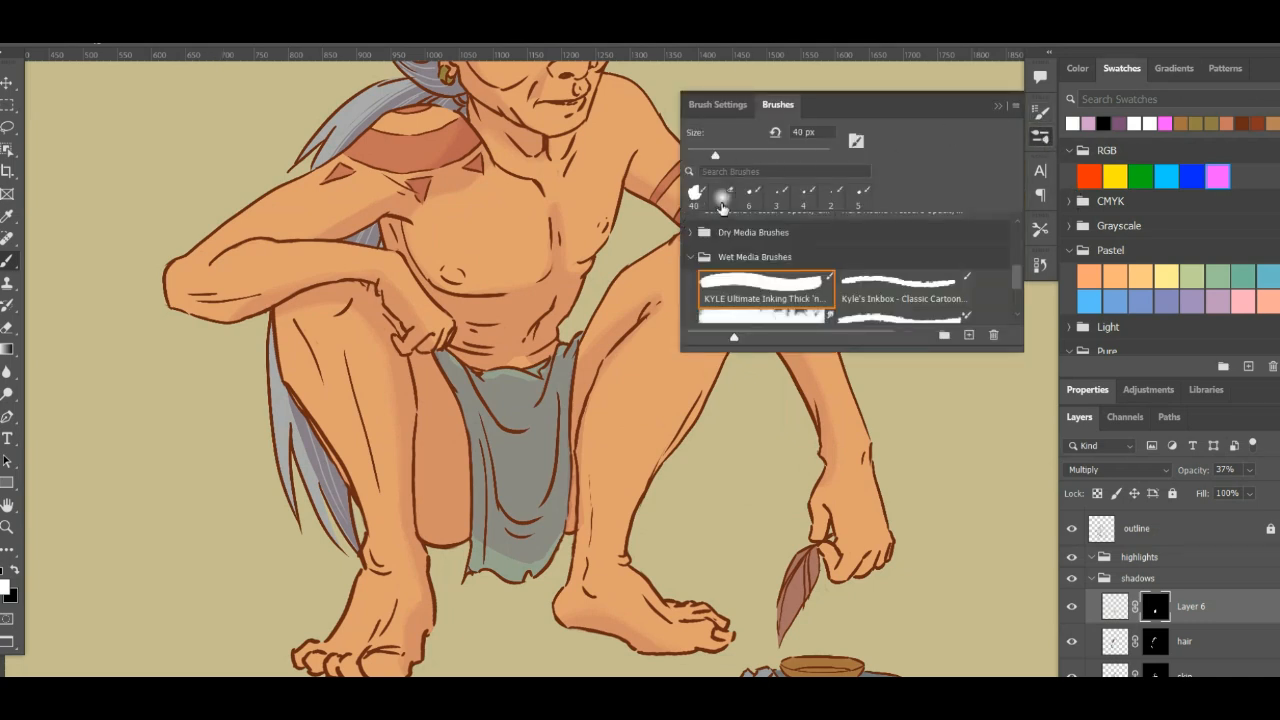
{"action": "left_click", "coordinate": [725, 200]}
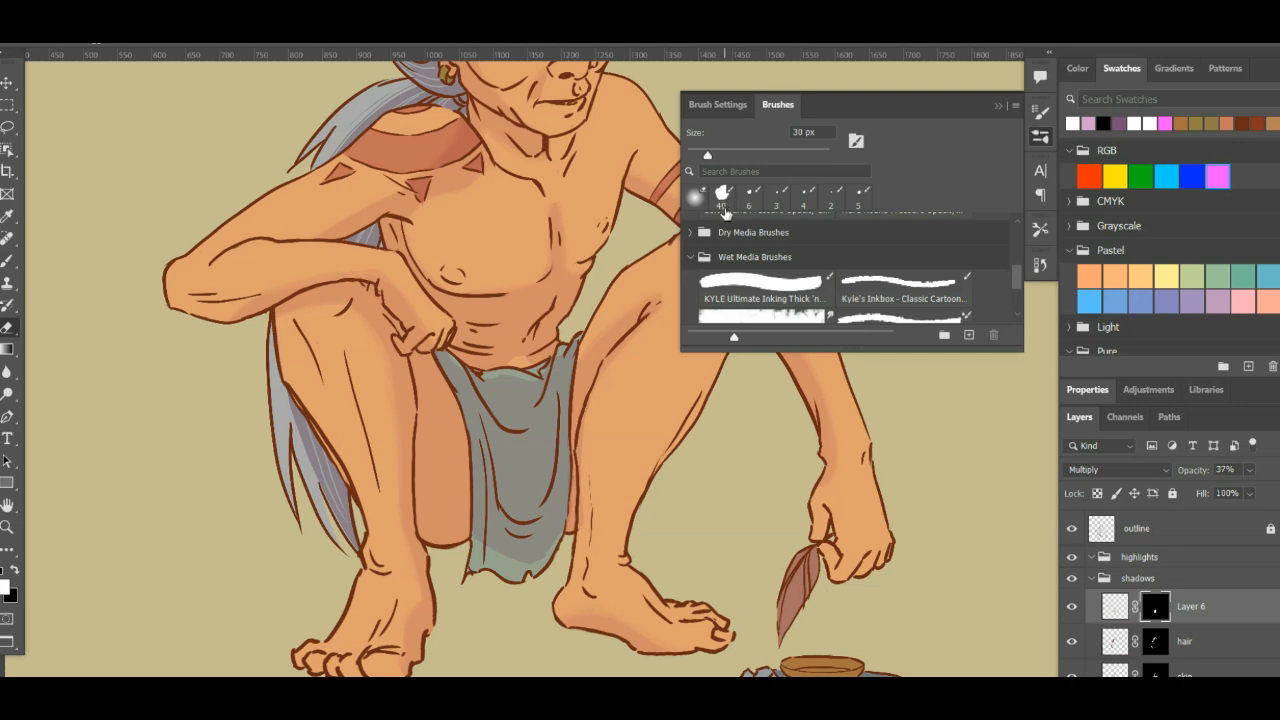
{"action": "left_click", "coordinate": [1041, 137]}
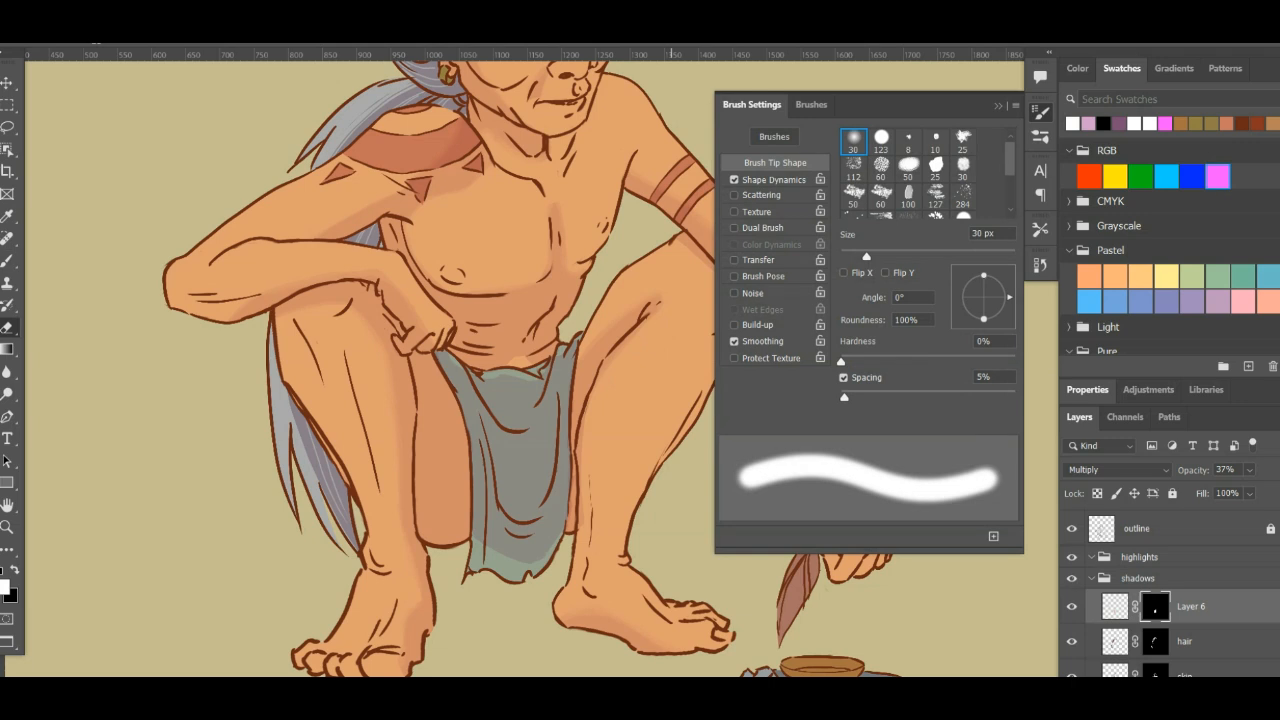
{"action": "left_click", "coordinate": [1040, 114]}
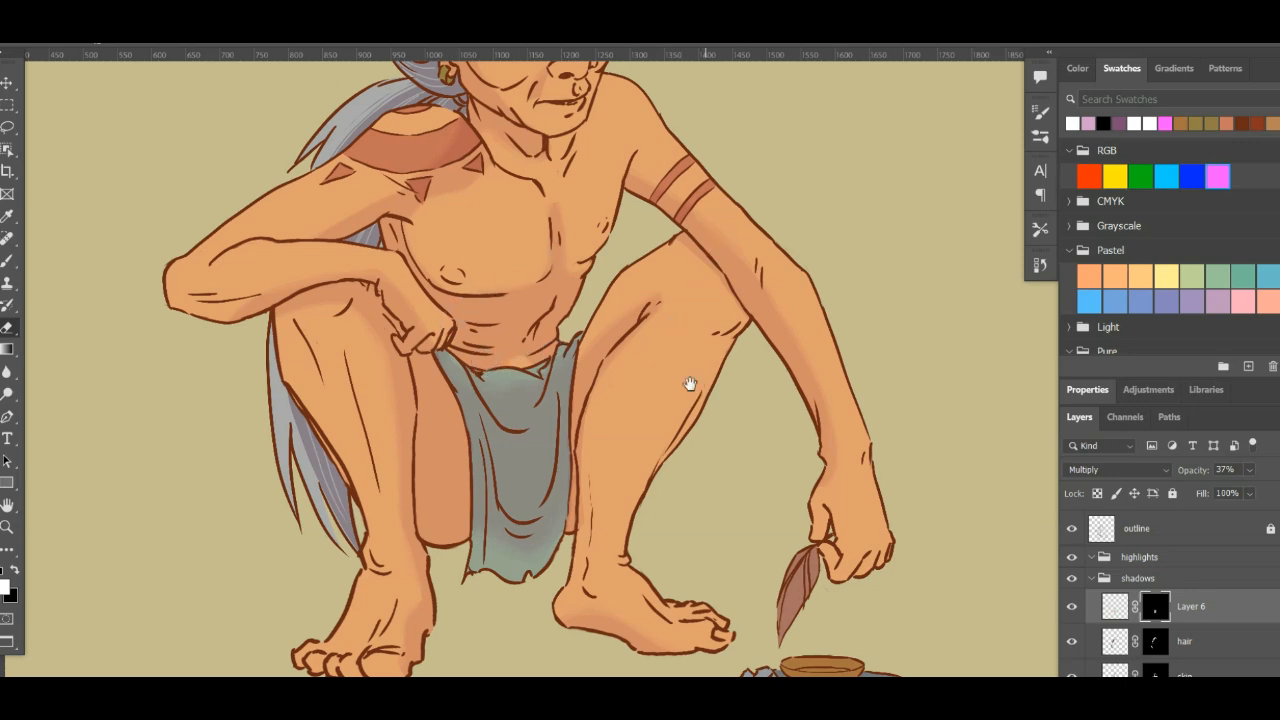
- Add a new layer named loin shadow above Layer 6 in the shadows group
{"action": "mouse_move", "coordinate": [690, 384]}
{"action": "left_mouse_down"}
{"action": "mouse_move", "coordinate": [686, 551]}
{"action": "mouse_move", "coordinate": [686, 434]}
{"action": "mouse_move", "coordinate": [707, 499]}
{"action": "mouse_move", "coordinate": [686, 431]}
{"action": "mouse_move", "coordinate": [675, 515]}
{"action": "mouse_move", "coordinate": [646, 520]}
{"action": "mouse_move", "coordinate": [600, 466]}
{"action": "left_mouse_up"}
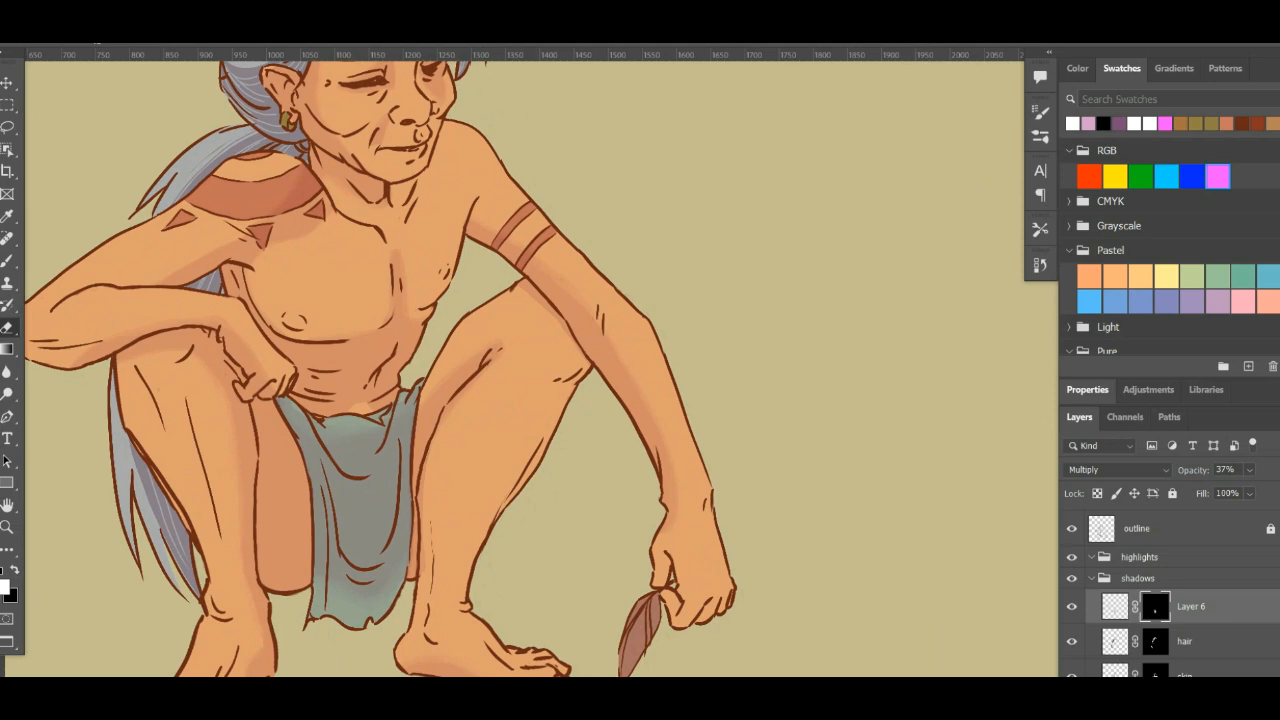
{"action": "key", "text": "ctrl+shift+alt+n"}
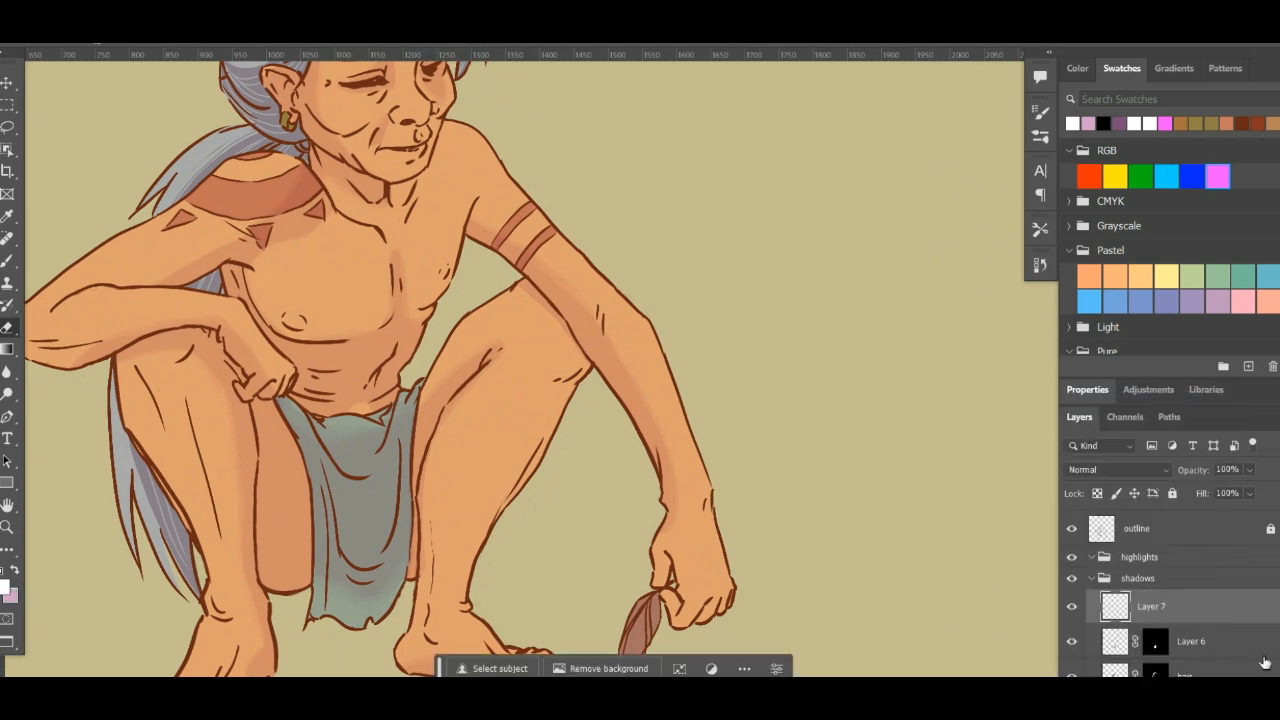
{"action": "double_click", "coordinate": [1152, 607]}
{"action": "key", "text": "Return"}
{"action": "left_click", "coordinate": [1155, 645], "text": "ctrl"}
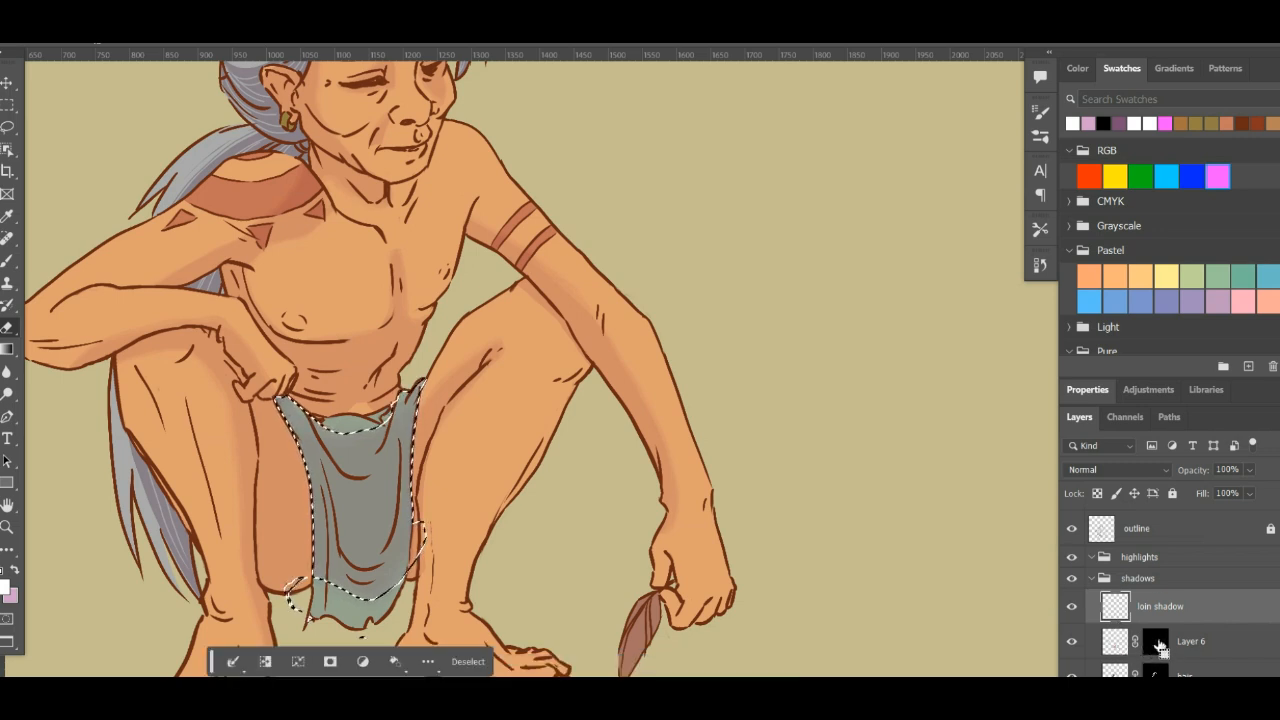
{"action": "key", "text": "ctrl+d"}
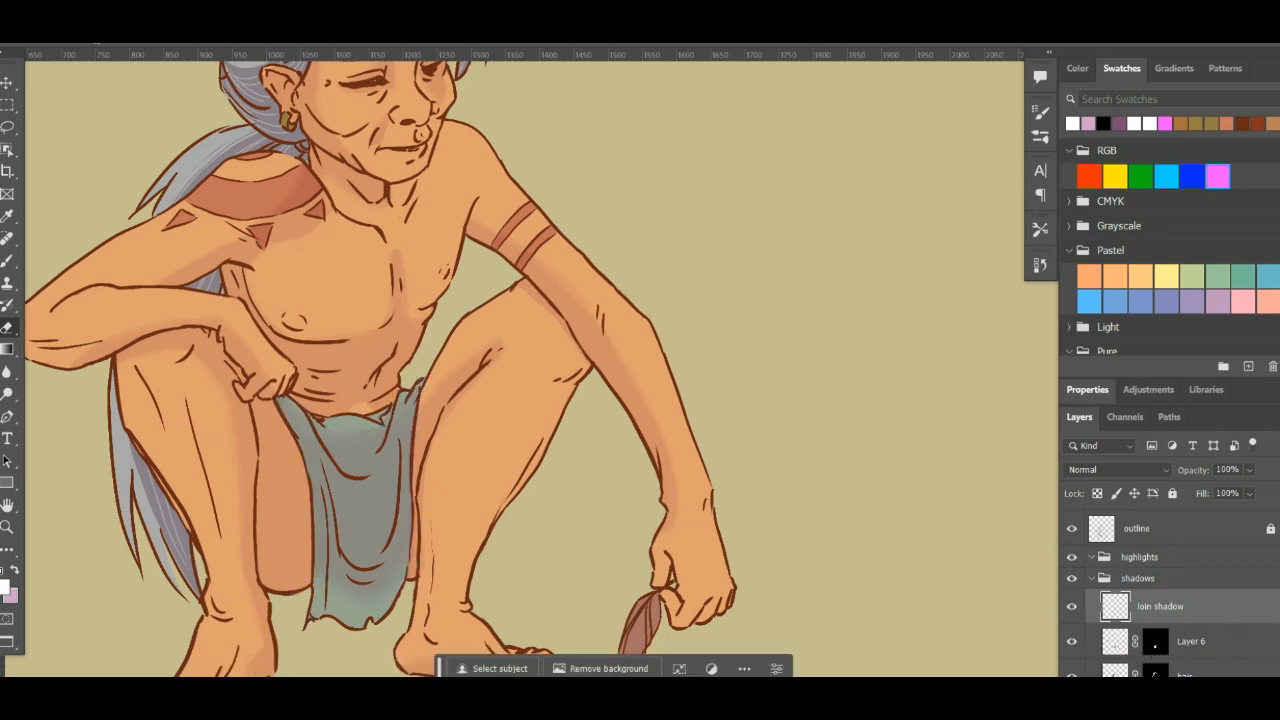
- Mask the loin shadow layer to the shape of the loincloth's flat and set its blend mode to Multiply
{"action": "scroll", "coordinate": [1155, 600], "scroll_direction": "down", "scroll_amount": 10}
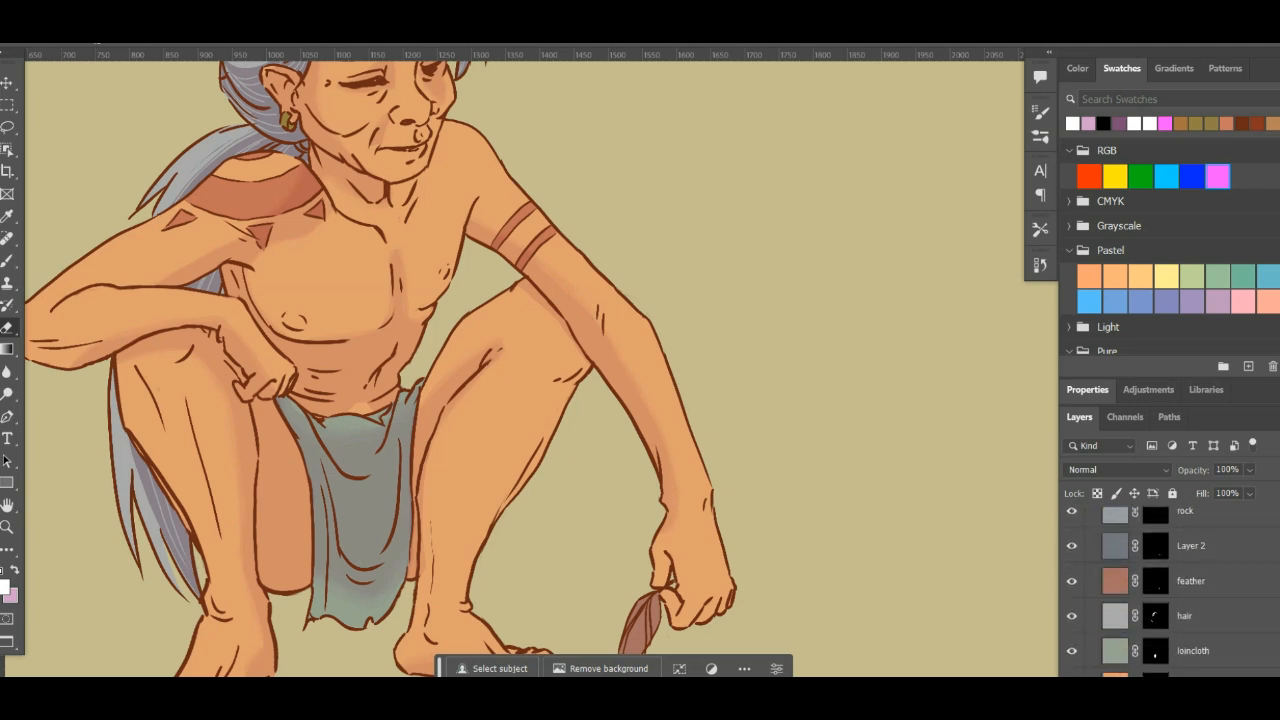
{"action": "left_click", "coordinate": [1155, 588], "text": "ctrl"}
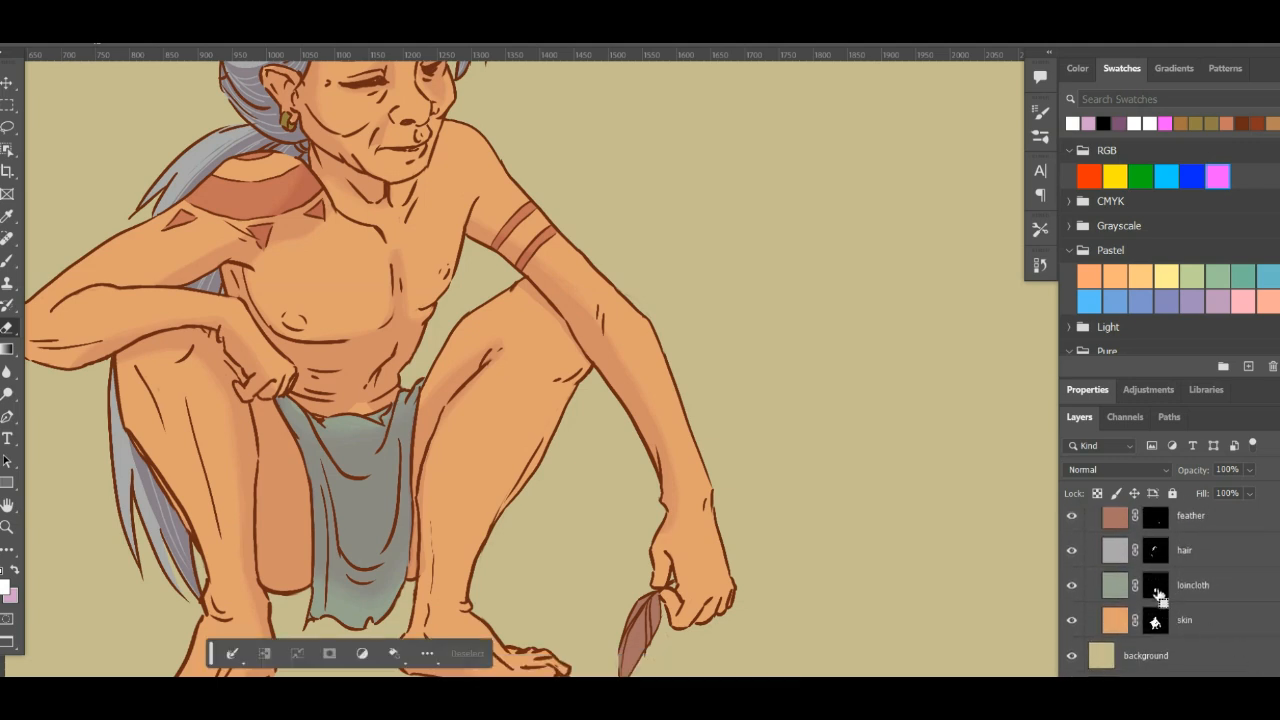
{"action": "scroll", "coordinate": [1220, 600], "scroll_direction": "up", "scroll_amount": 10}
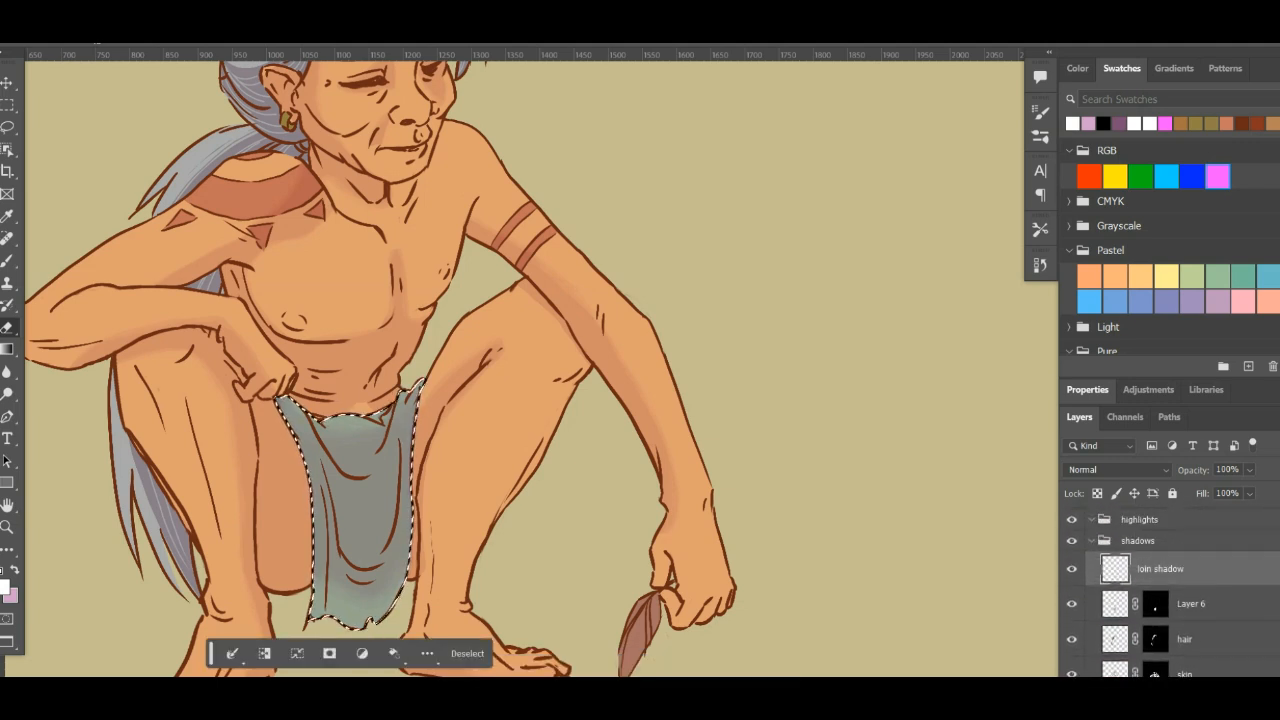
{"action": "left_click", "coordinate": [1173, 688]}
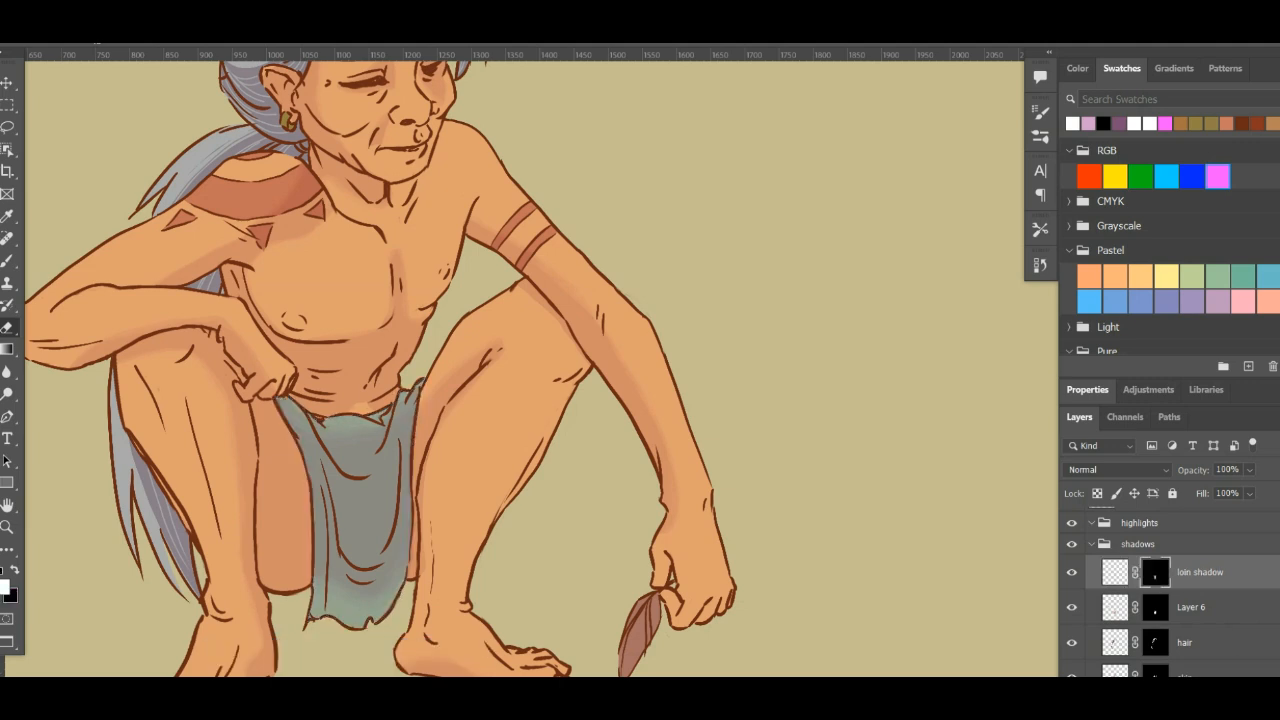
{"action": "left_click", "coordinate": [1118, 576]}
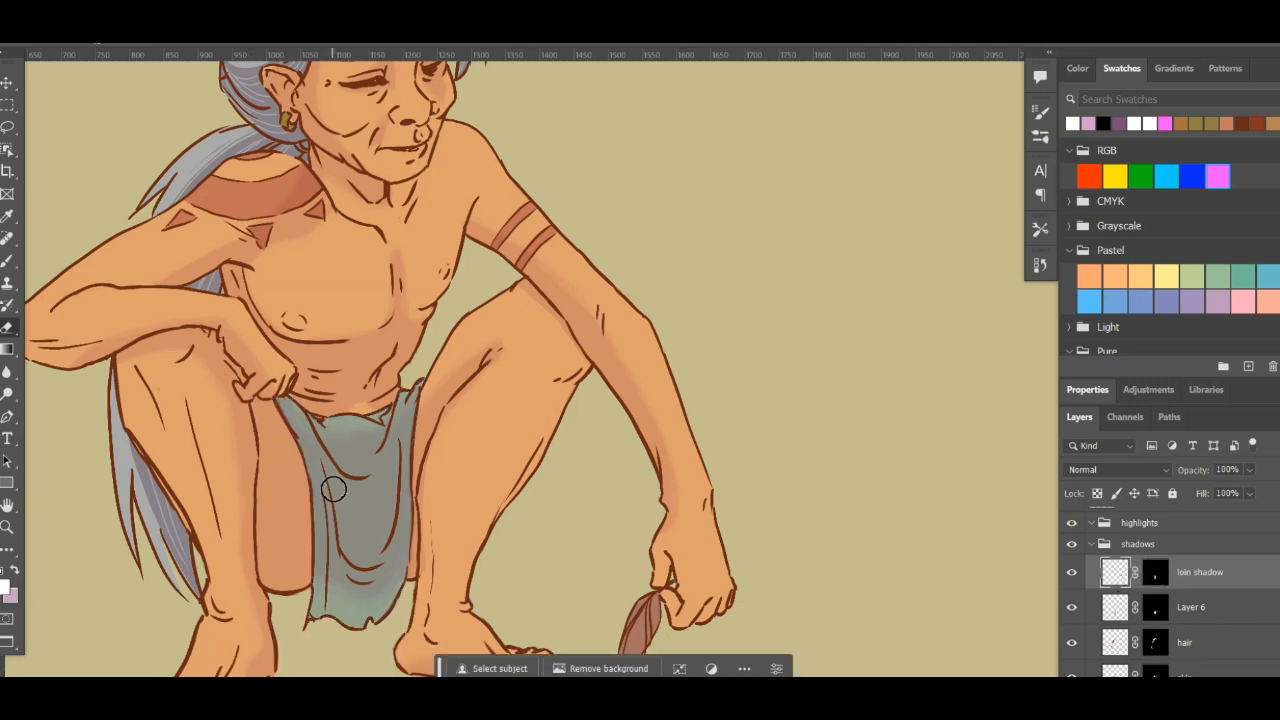
{"action": "left_click", "coordinate": [1088, 472]}
{"action": "left_click", "coordinate": [1111, 326]}
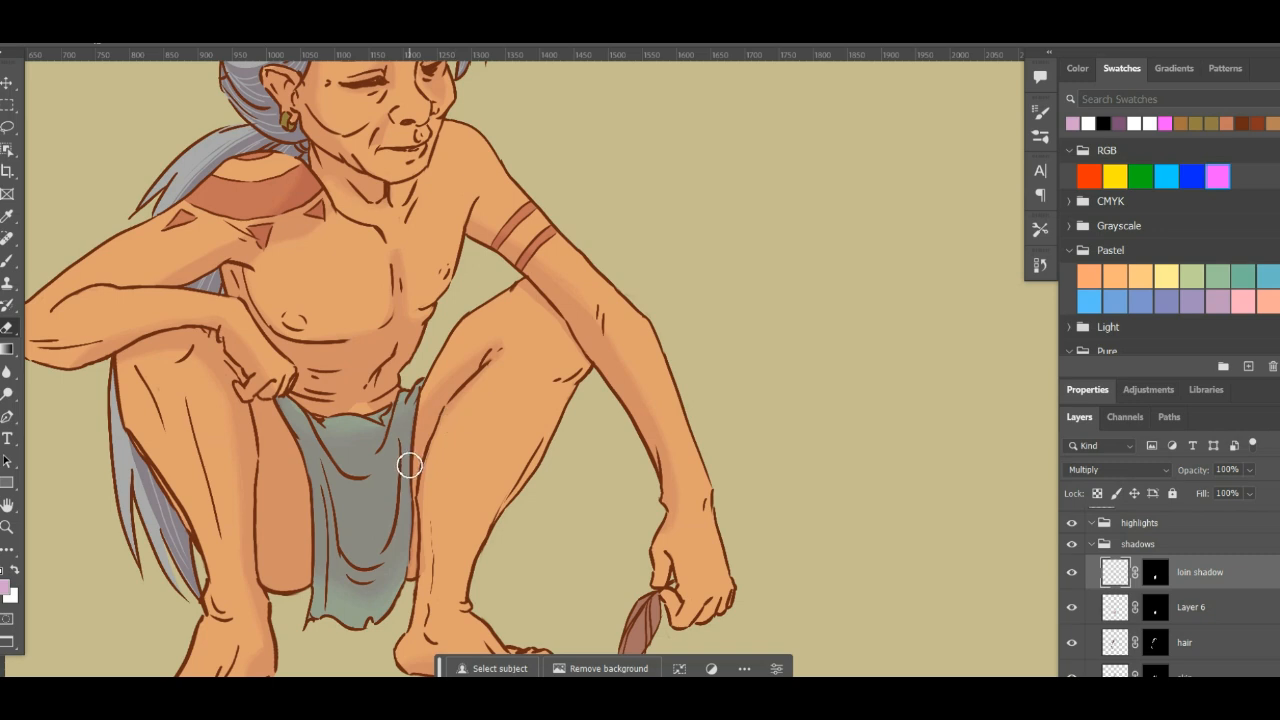
- Paint a mauve test stroke across the loincloth with the KYLE Ultimate Inking brush and lower the loin shadow layer's opacity to 39%
{"action": "key", "text": "x"}
{"action": "left_click", "coordinate": [1044, 114]}
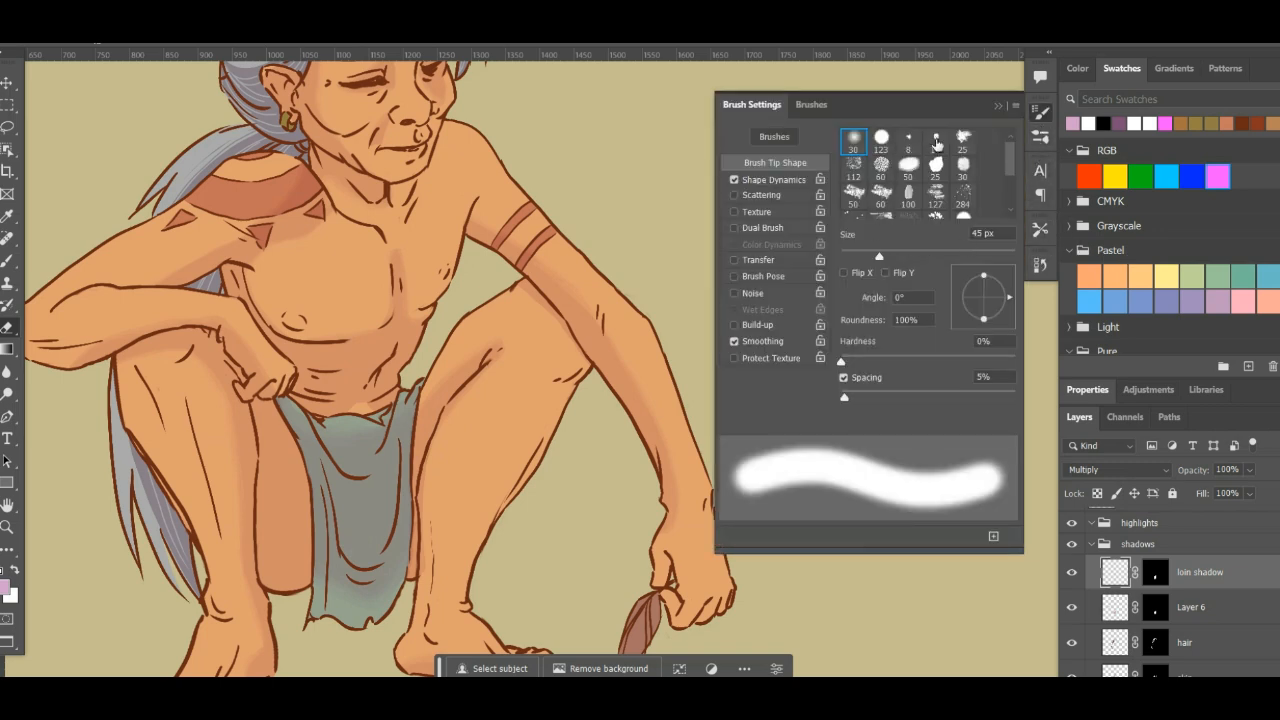
{"action": "left_click", "coordinate": [1041, 143]}
{"action": "left_click", "coordinate": [790, 290]}
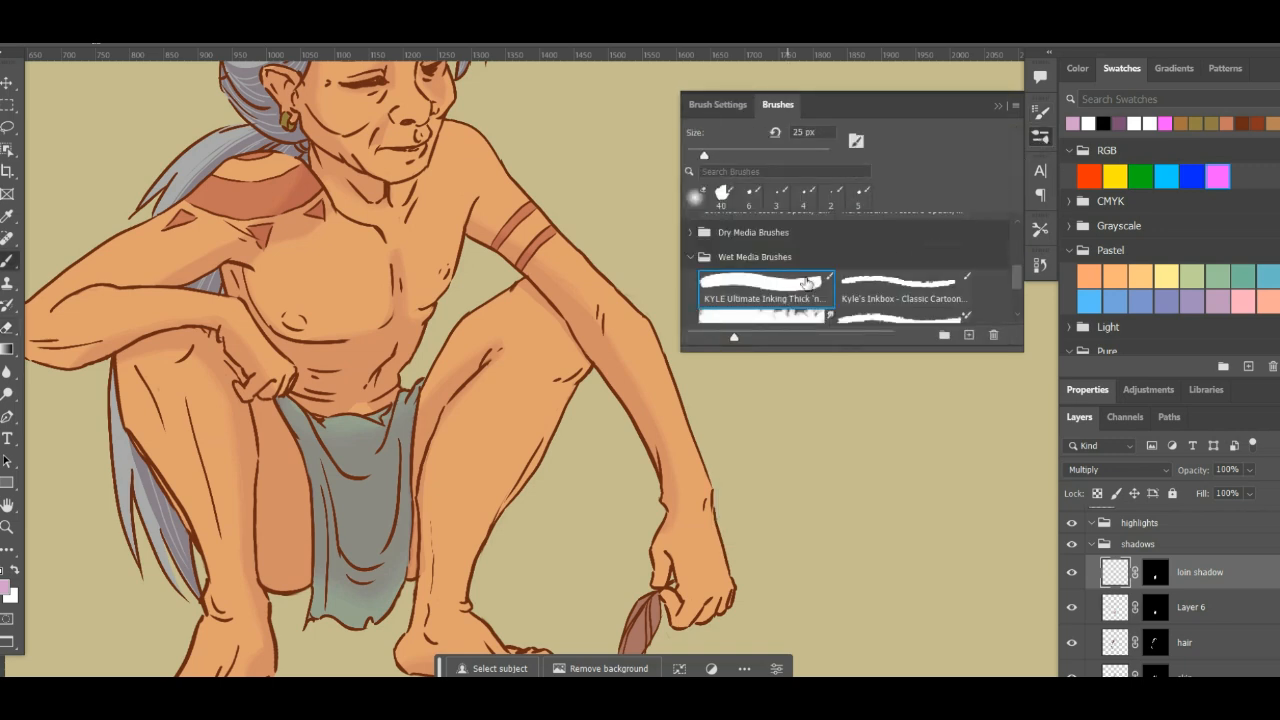
{"action": "left_click", "coordinate": [1041, 136]}
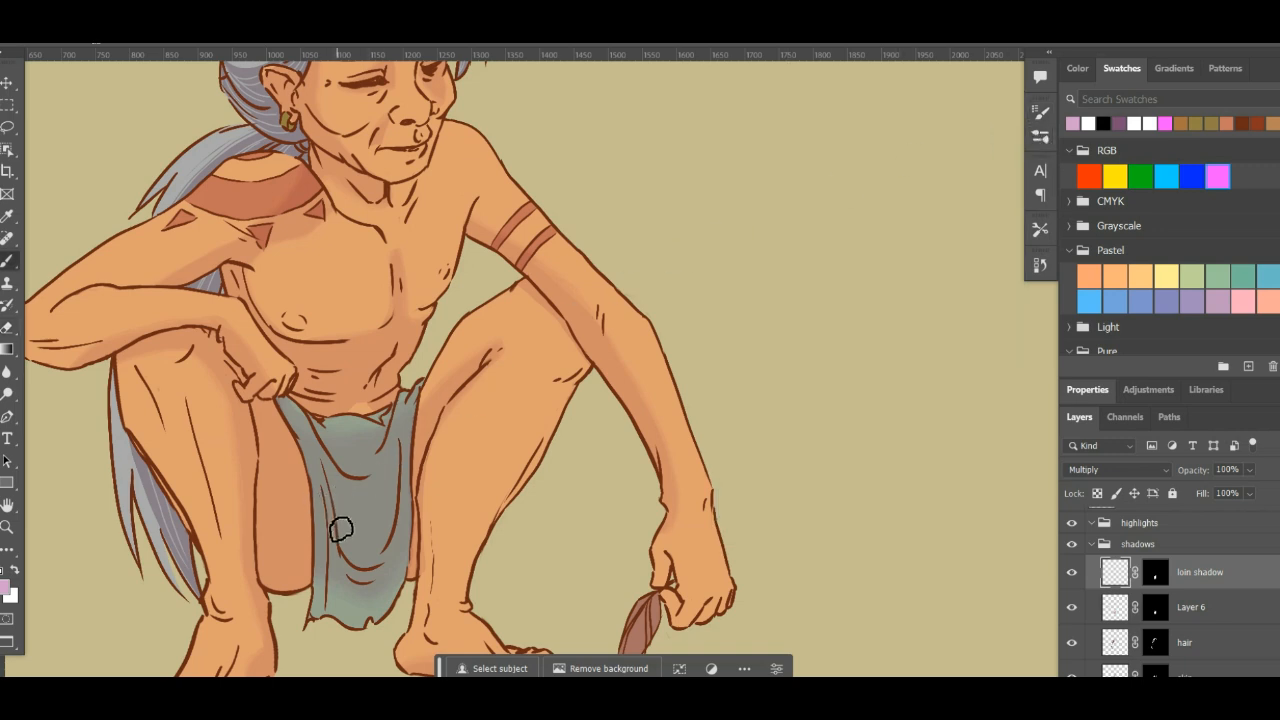
{"action": "left_click_drag", "start_coordinate": [338, 528], "coordinate": [402, 440]}
{"action": "left_click", "coordinate": [1250, 470]}
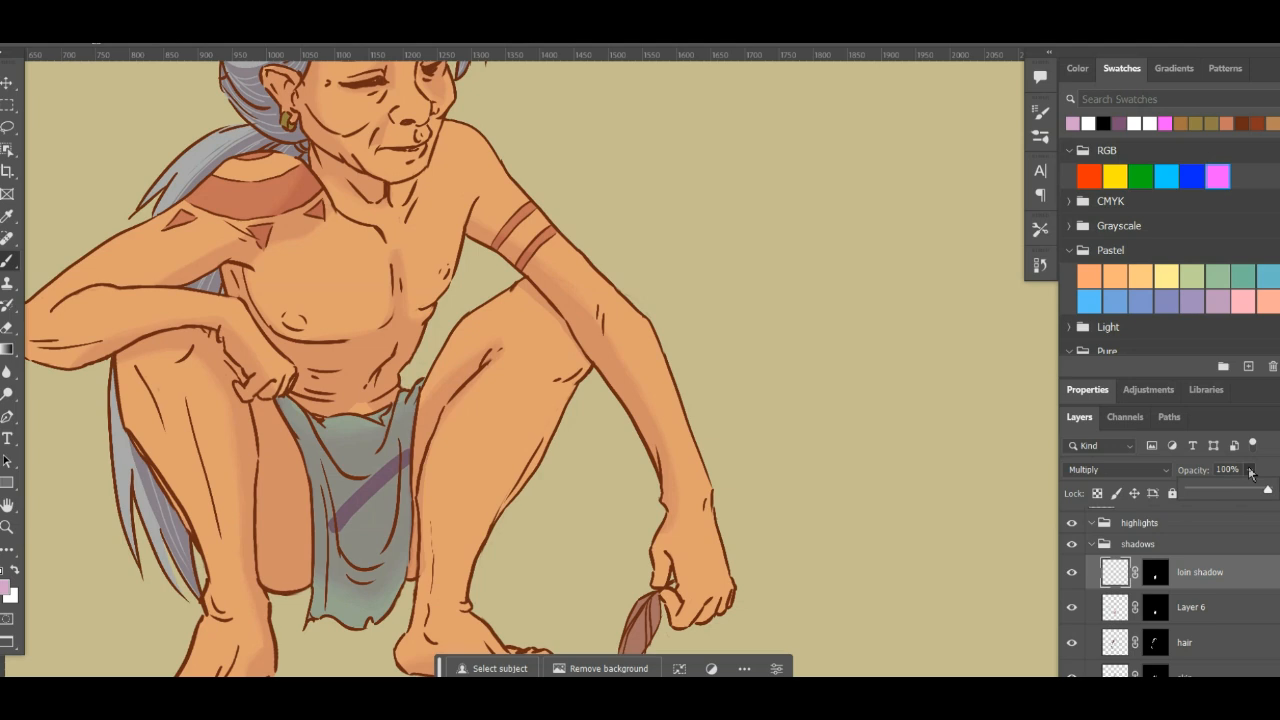
{"action": "left_click", "coordinate": [1223, 490]}
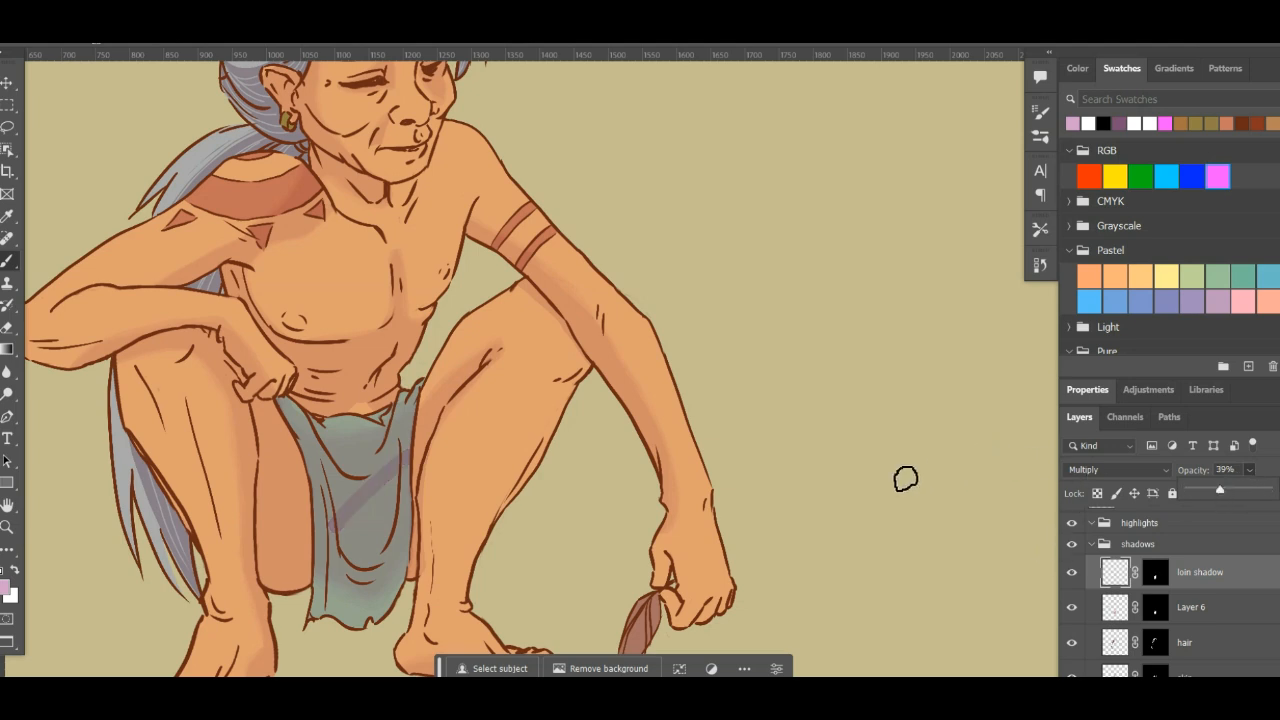
- Clear the test stroke from the loin shadow layer
{"action": "left_click", "coordinate": [532, 452]}
{"action": "key", "text": "ctrl+a"}
{"action": "key", "text": "Delete"}
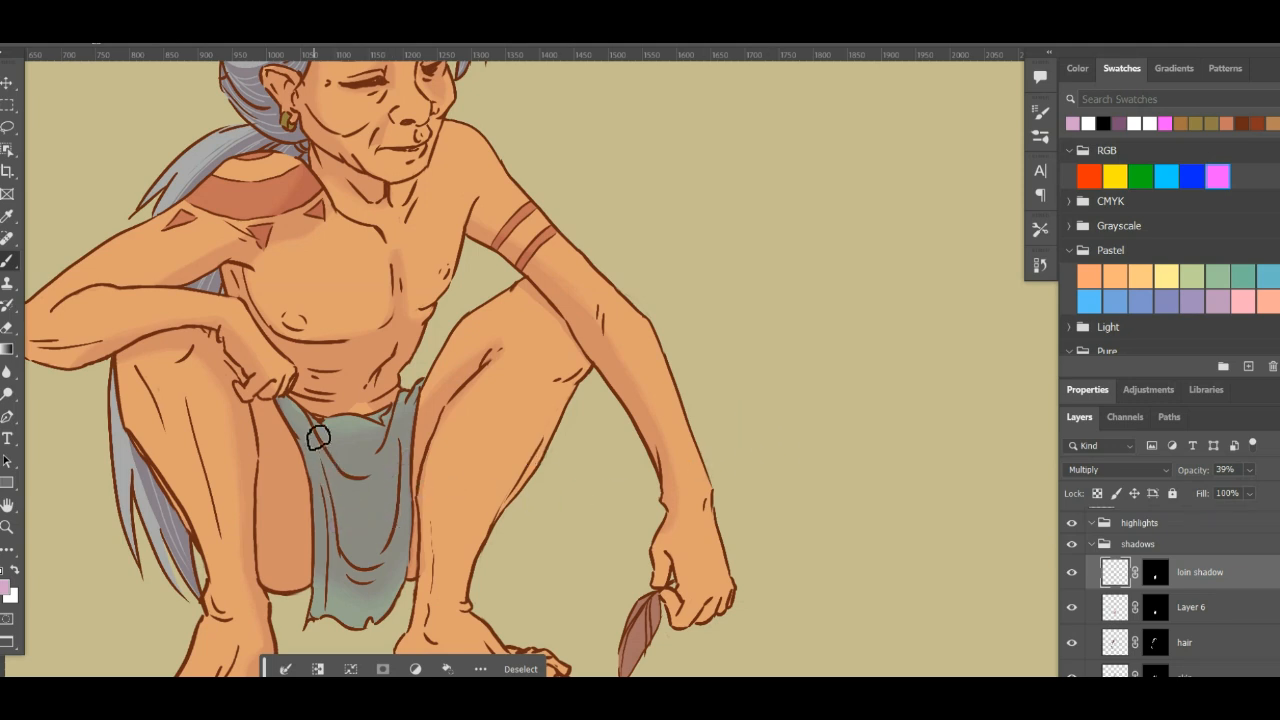
- Brush hard-edged mauve shadows over the loincloth's folds, from the waist down to the lower folds, redoing the first stroke
{"action": "left_click_drag", "start_coordinate": [318, 437], "coordinate": [367, 556]}
{"action": "key", "text": "ctrl+z"}
{"action": "mouse_move", "coordinate": [333, 489]}
{"action": "left_mouse_down"}
{"action": "mouse_move", "coordinate": [318, 440]}
{"action": "mouse_move", "coordinate": [366, 558]}
{"action": "mouse_move", "coordinate": [341, 495]}
{"action": "mouse_move", "coordinate": [366, 522]}
{"action": "mouse_move", "coordinate": [390, 517]}
{"action": "mouse_move", "coordinate": [380, 539]}
{"action": "mouse_move", "coordinate": [393, 467]}
{"action": "mouse_move", "coordinate": [349, 598]}
{"action": "mouse_move", "coordinate": [339, 573]}
{"action": "mouse_move", "coordinate": [394, 550]}
{"action": "mouse_move", "coordinate": [347, 498]}
{"action": "mouse_move", "coordinate": [328, 559]}
{"action": "mouse_move", "coordinate": [372, 609]}
{"action": "mouse_move", "coordinate": [339, 583]}
{"action": "mouse_move", "coordinate": [384, 596]}
{"action": "mouse_move", "coordinate": [341, 592]}
{"action": "mouse_move", "coordinate": [398, 575]}
{"action": "mouse_move", "coordinate": [385, 603]}
{"action": "mouse_move", "coordinate": [399, 572]}
{"action": "mouse_move", "coordinate": [383, 608]}
{"action": "left_mouse_up"}
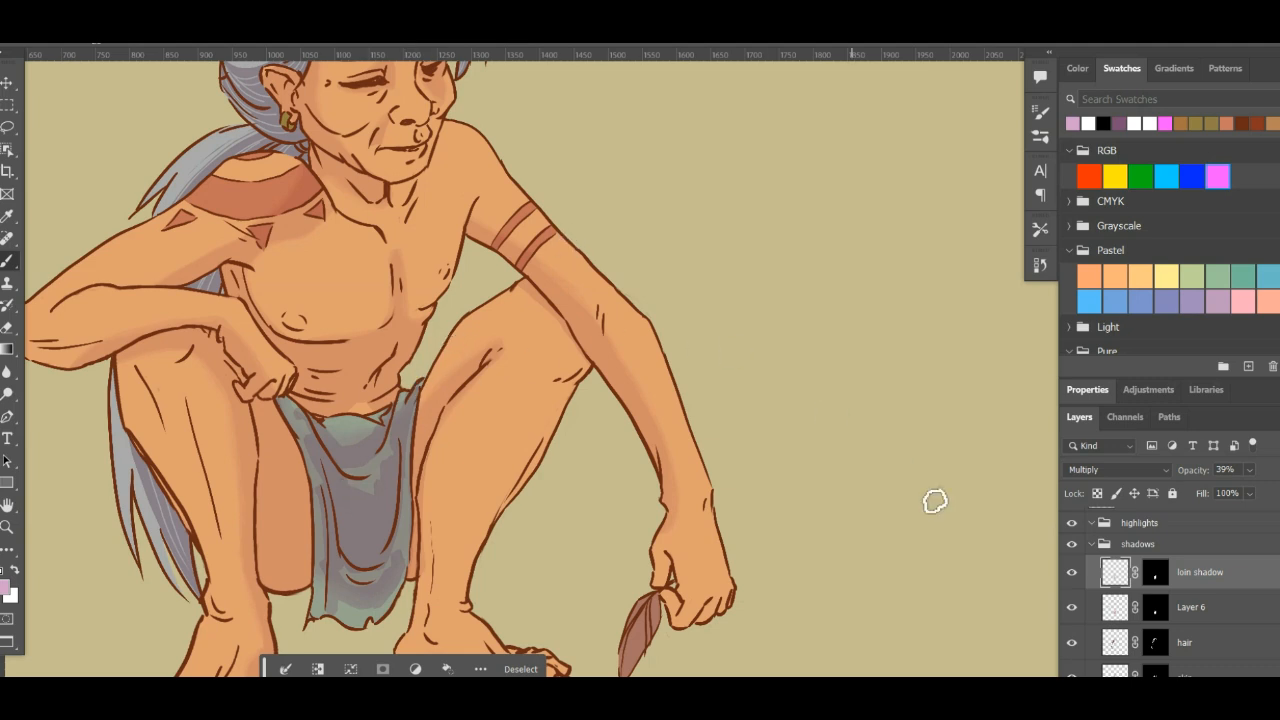
- Target the loin shadow layer's mask and set up a soft round 30 px brush with 5% spacing and 35% opacity
{"action": "left_click", "coordinate": [1158, 573]}
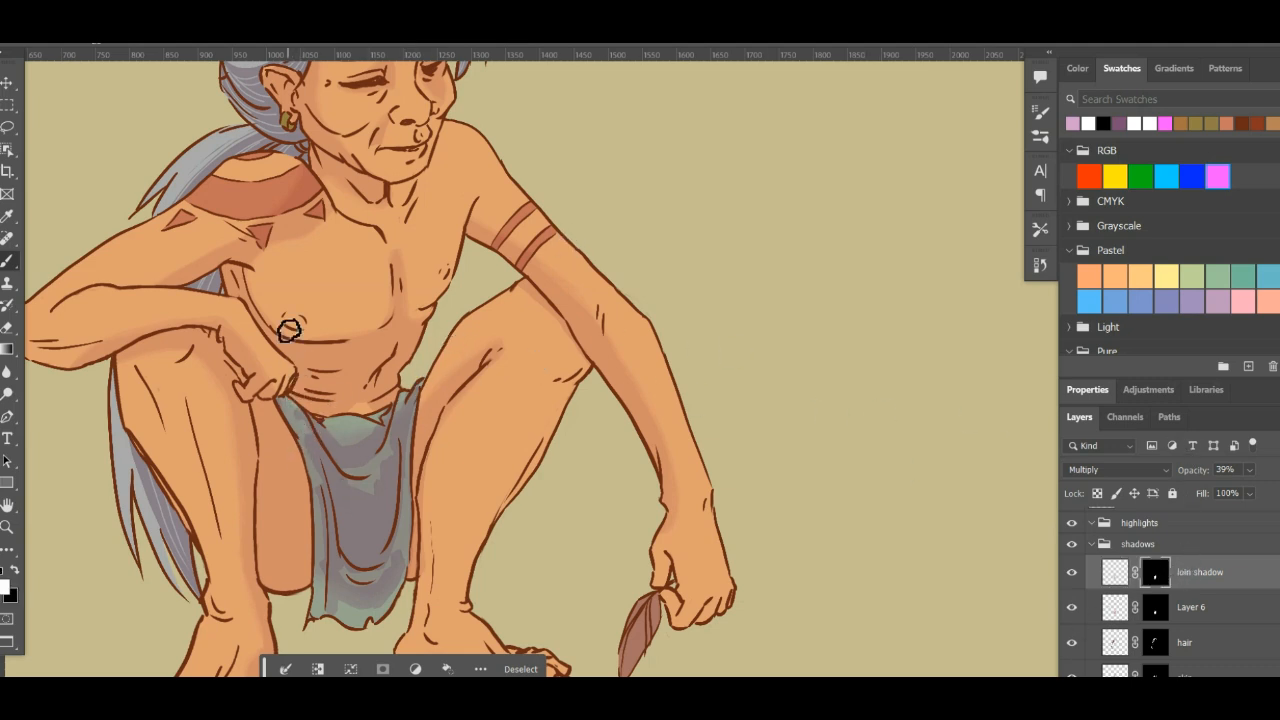
{"action": "left_click", "coordinate": [1043, 113]}
{"action": "left_click", "coordinate": [858, 142]}
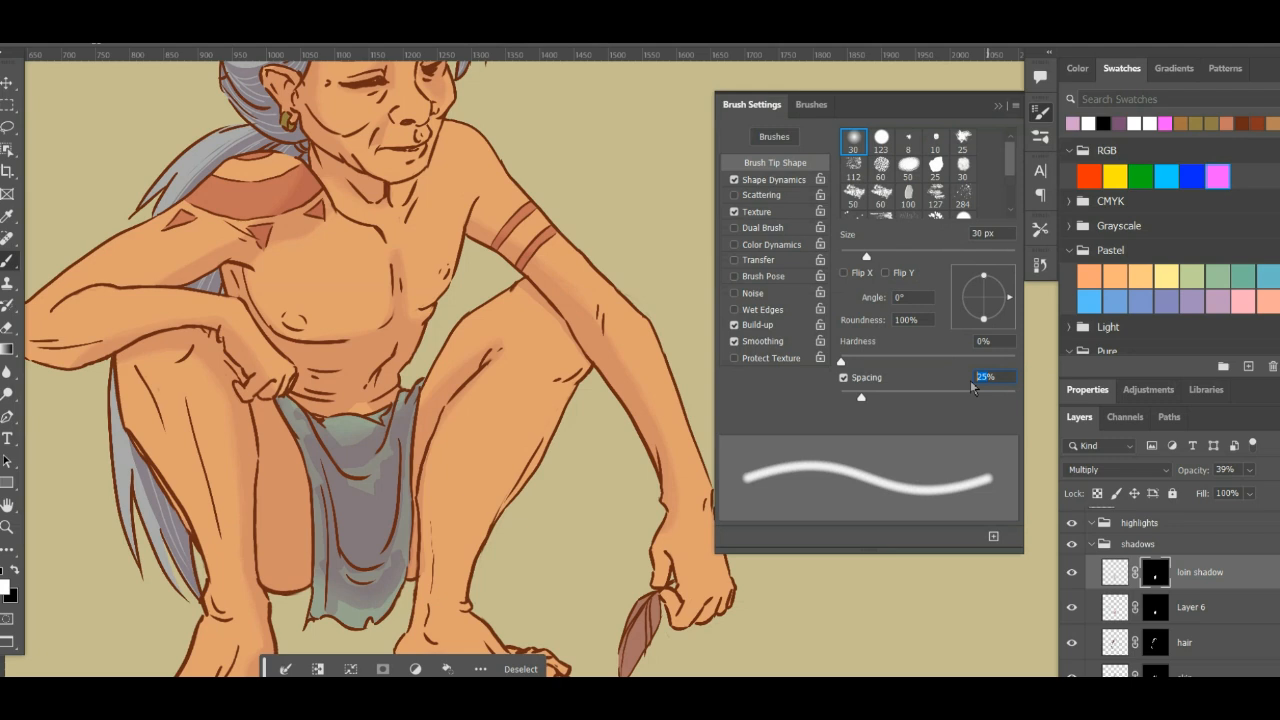
{"action": "type", "text": "1"}
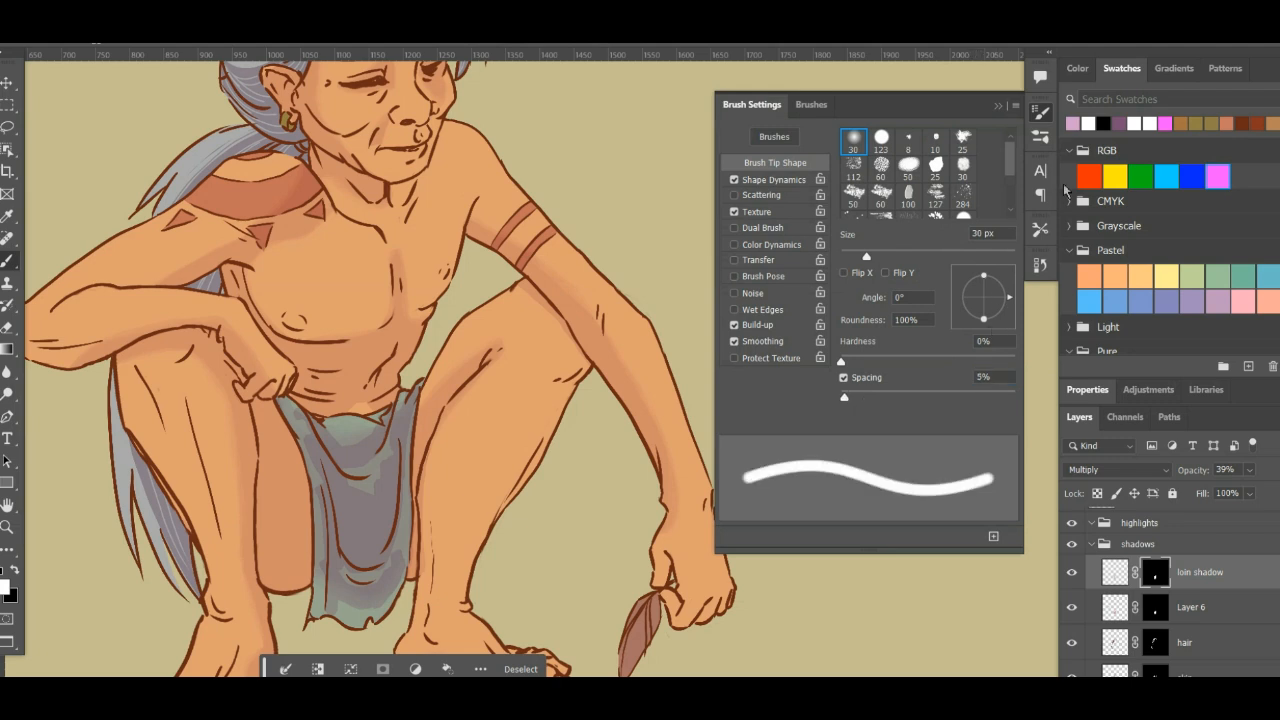
{"action": "left_click", "coordinate": [1043, 114]}
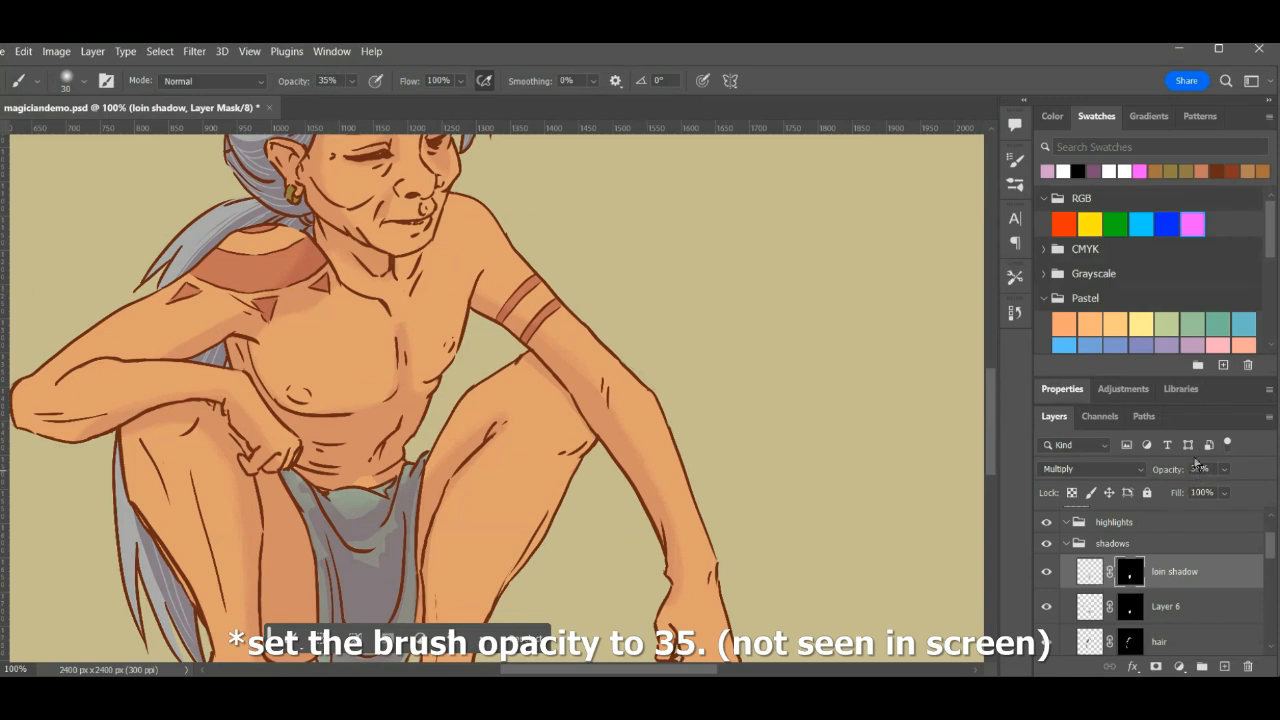
- Soften the shadow edges along the loincloth's left strip on the loin shadow layer's mask, alternating white and black
{"action": "key", "text": "f"}
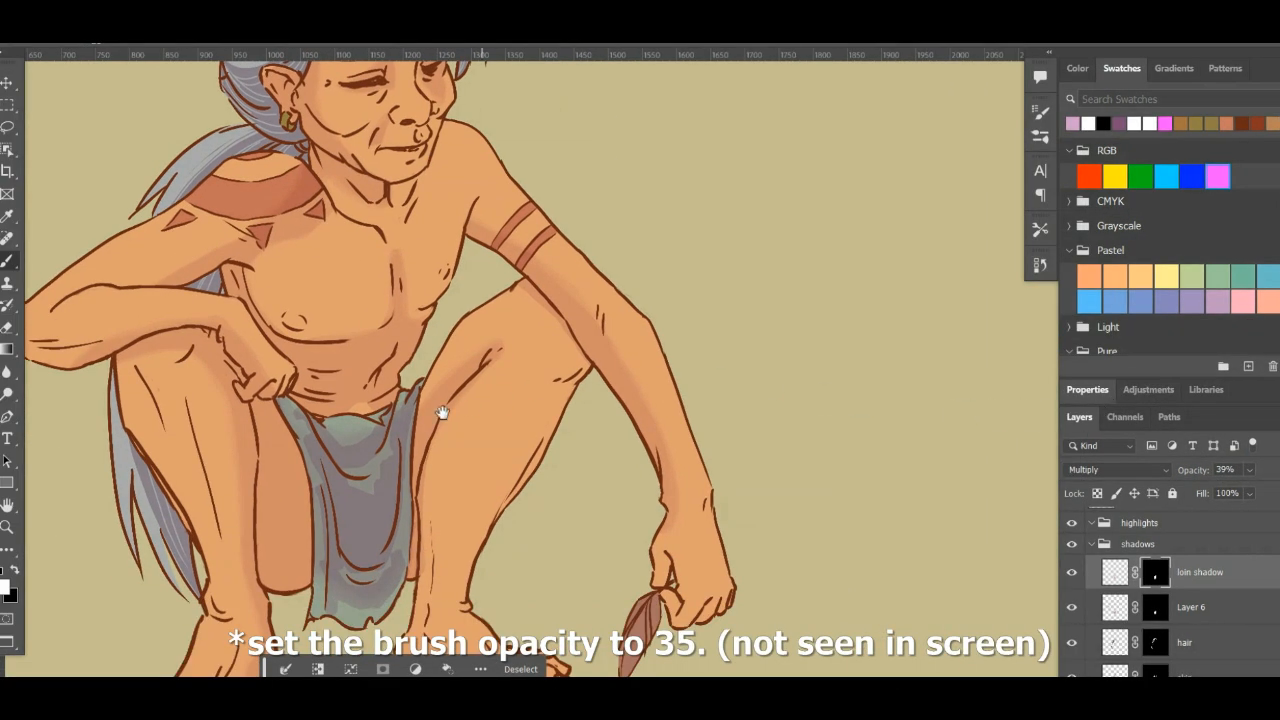
{"action": "left_click_drag", "start_coordinate": [442, 412], "coordinate": [513, 352]}
{"action": "key", "text": "ctrl+plus"}
{"action": "key", "text": "ctrl+plus"}
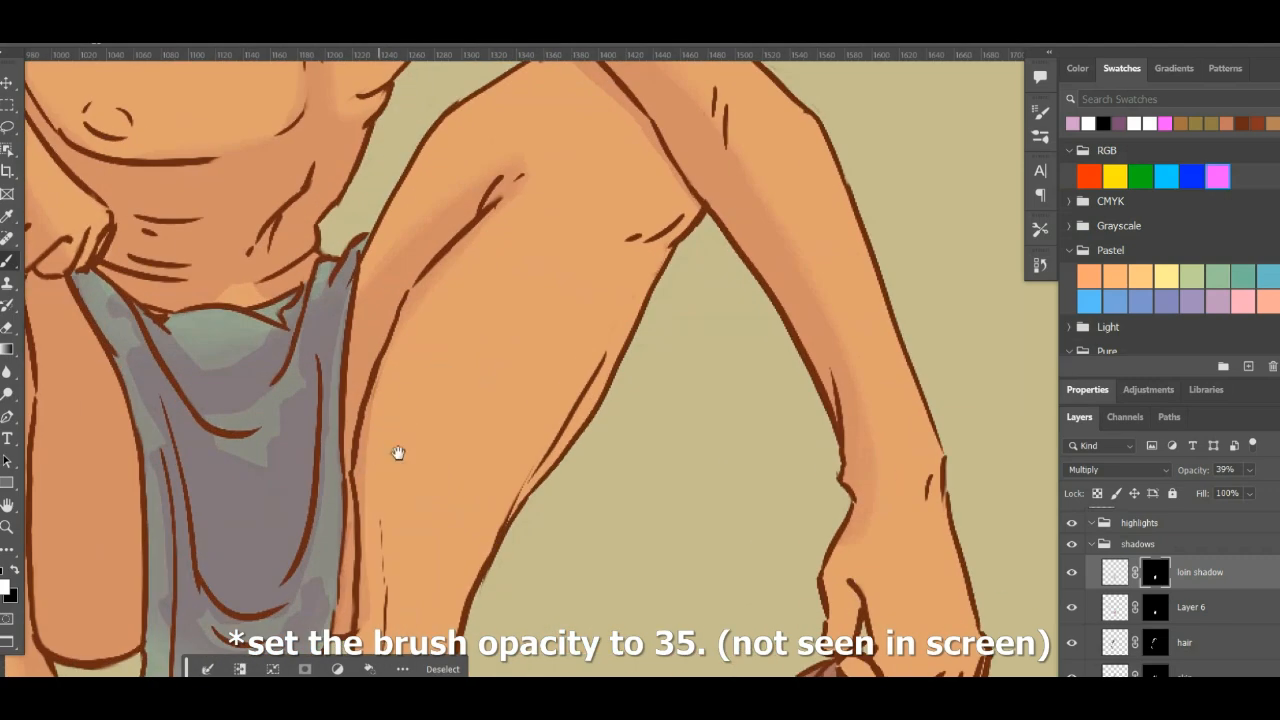
{"action": "left_click_drag", "start_coordinate": [398, 453], "coordinate": [550, 325]}
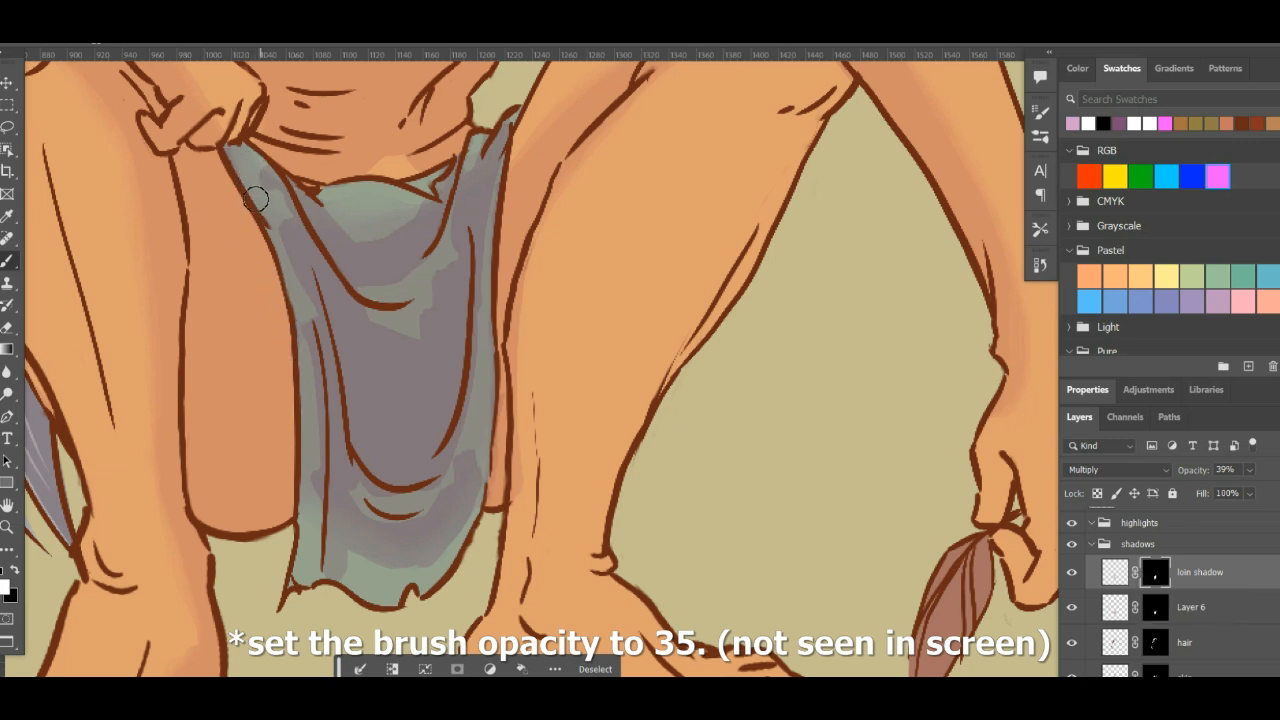
{"action": "left_click_drag", "start_coordinate": [265, 185], "coordinate": [257, 204]}
{"action": "key", "text": "x"}
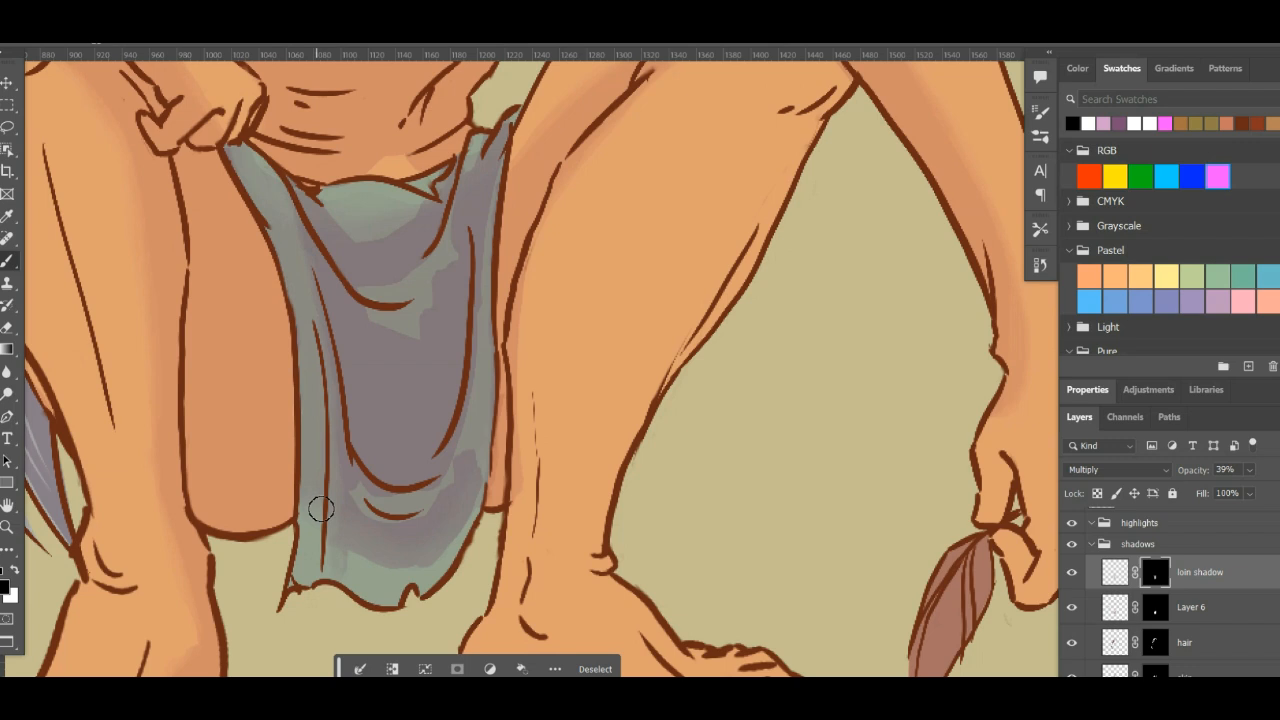
{"action": "key", "text": "x"}
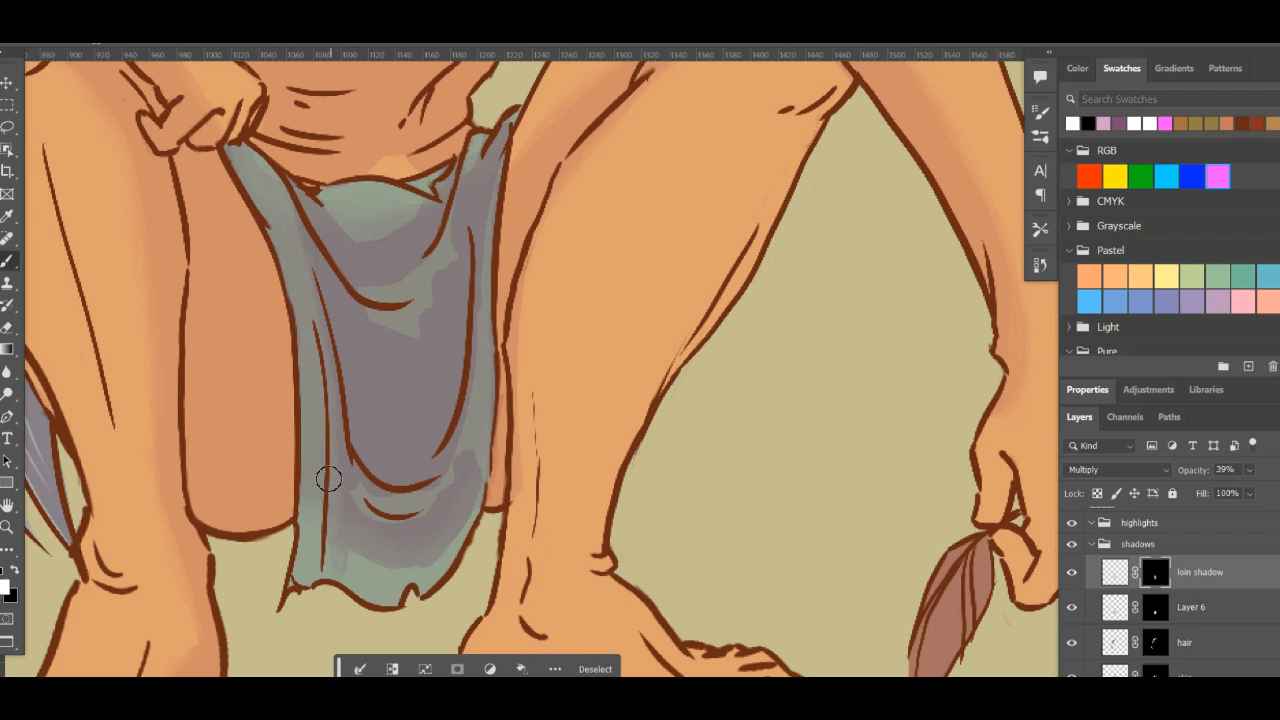
- Add soft mauve shading to the loincloth's upper-left fold on the loin shadow layer and refine its edge with black on the mask
{"action": "left_click", "coordinate": [1117, 578]}
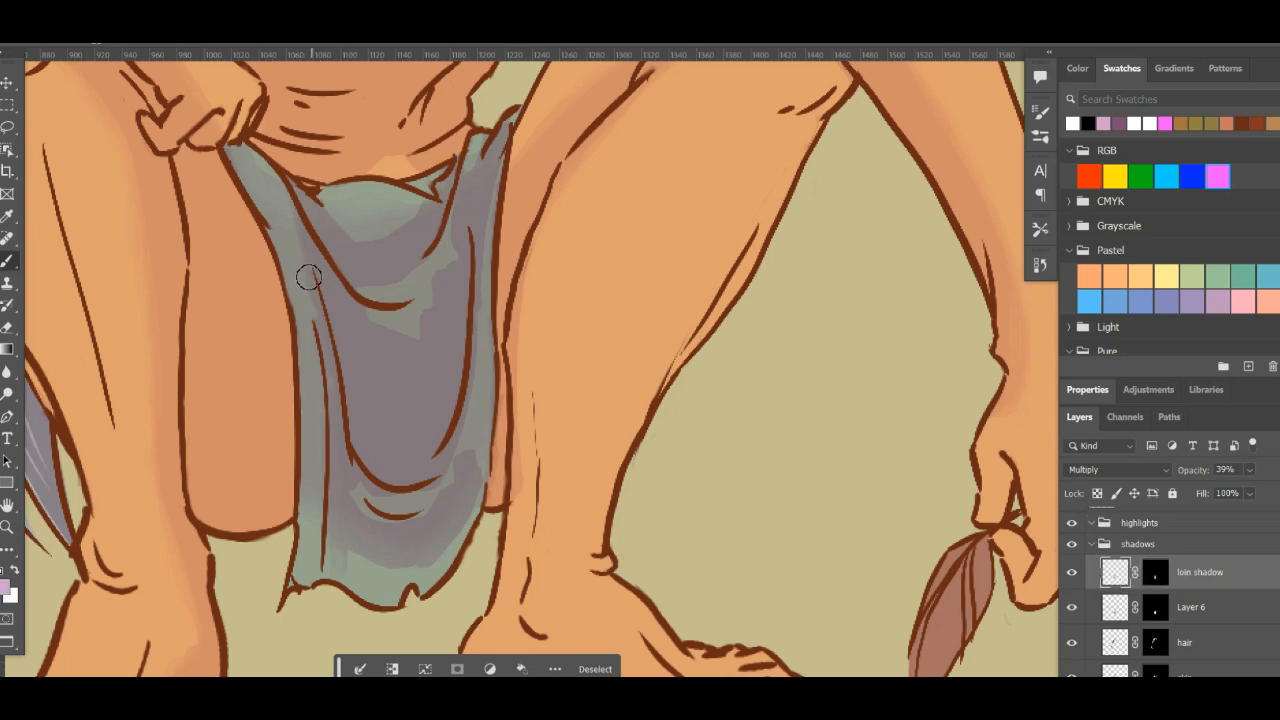
{"action": "mouse_move", "coordinate": [307, 280]}
{"action": "left_mouse_down"}
{"action": "mouse_move", "coordinate": [309, 296]}
{"action": "mouse_move", "coordinate": [310, 285]}
{"action": "left_mouse_up"}
{"action": "key", "text": "x"}
{"action": "left_click", "coordinate": [1155, 573]}
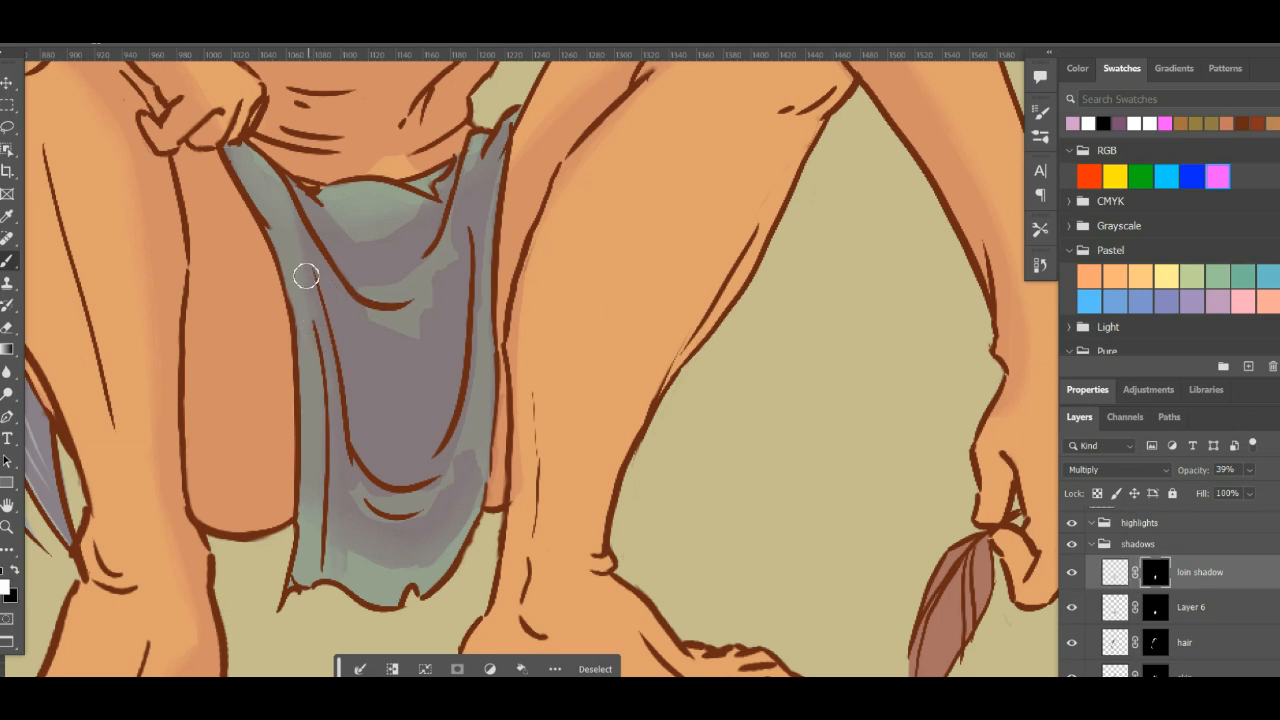
{"action": "key", "text": "x"}
{"action": "mouse_move", "coordinate": [311, 304]}
{"action": "left_mouse_down"}
{"action": "mouse_move", "coordinate": [316, 337]}
{"action": "mouse_move", "coordinate": [307, 260]}
{"action": "mouse_move", "coordinate": [320, 346]}
{"action": "mouse_move", "coordinate": [302, 248]}
{"action": "left_mouse_up"}
{"action": "key", "text": "x"}
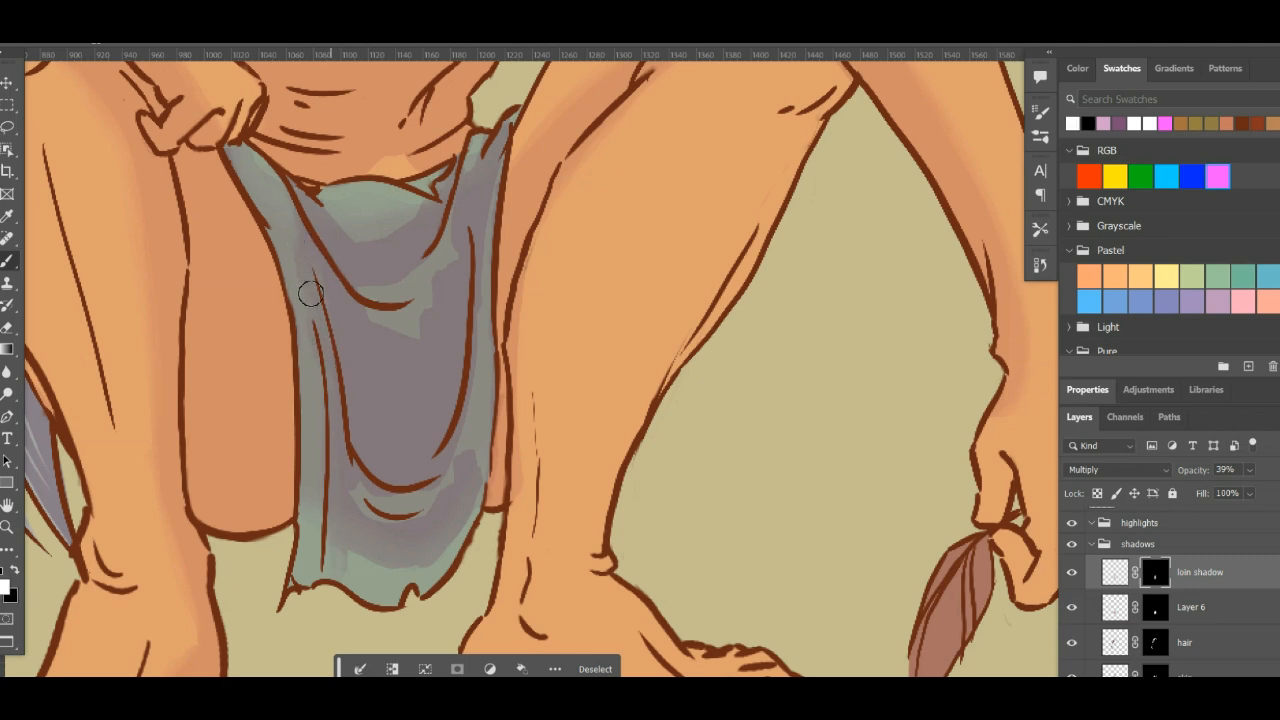
- Blend the hard shadow edges around the loincloth's lower-right folds with black on the loin shadow mask
{"action": "left_click", "coordinate": [1117, 572]}
{"action": "left_click", "coordinate": [1150, 572]}
{"action": "key", "text": "x"}
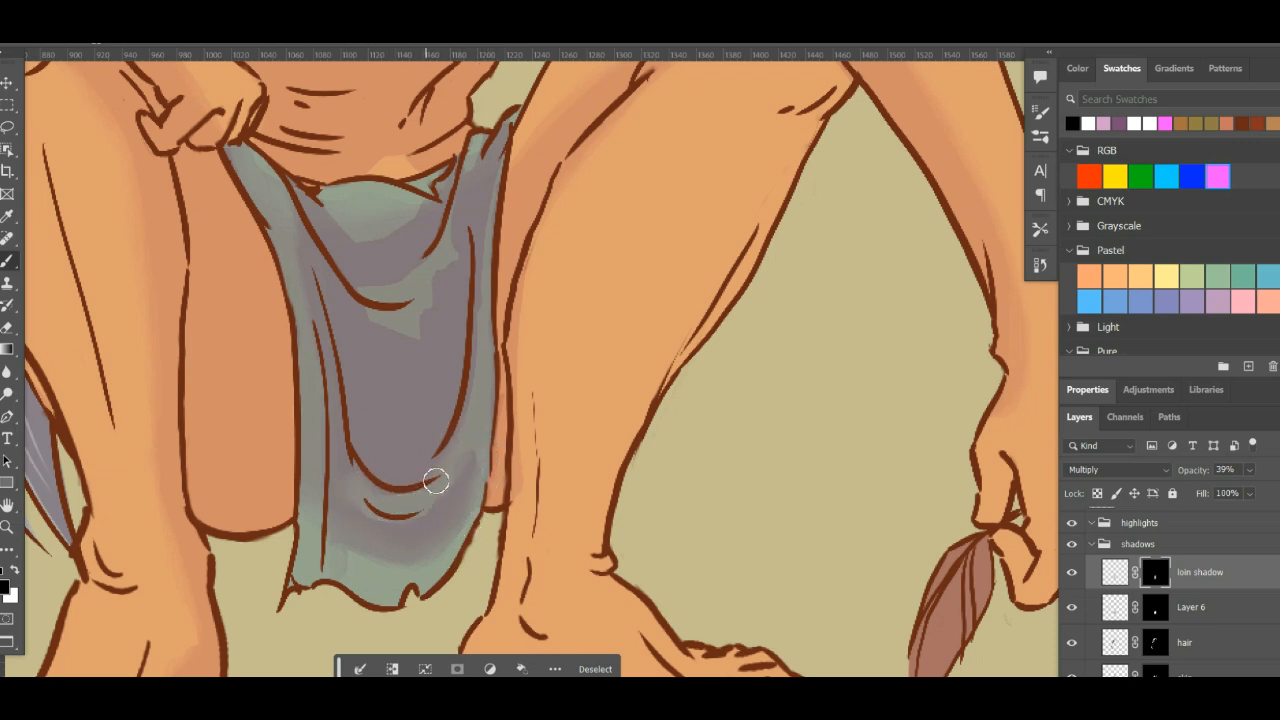
{"action": "left_click_drag", "start_coordinate": [452, 432], "coordinate": [418, 501]}
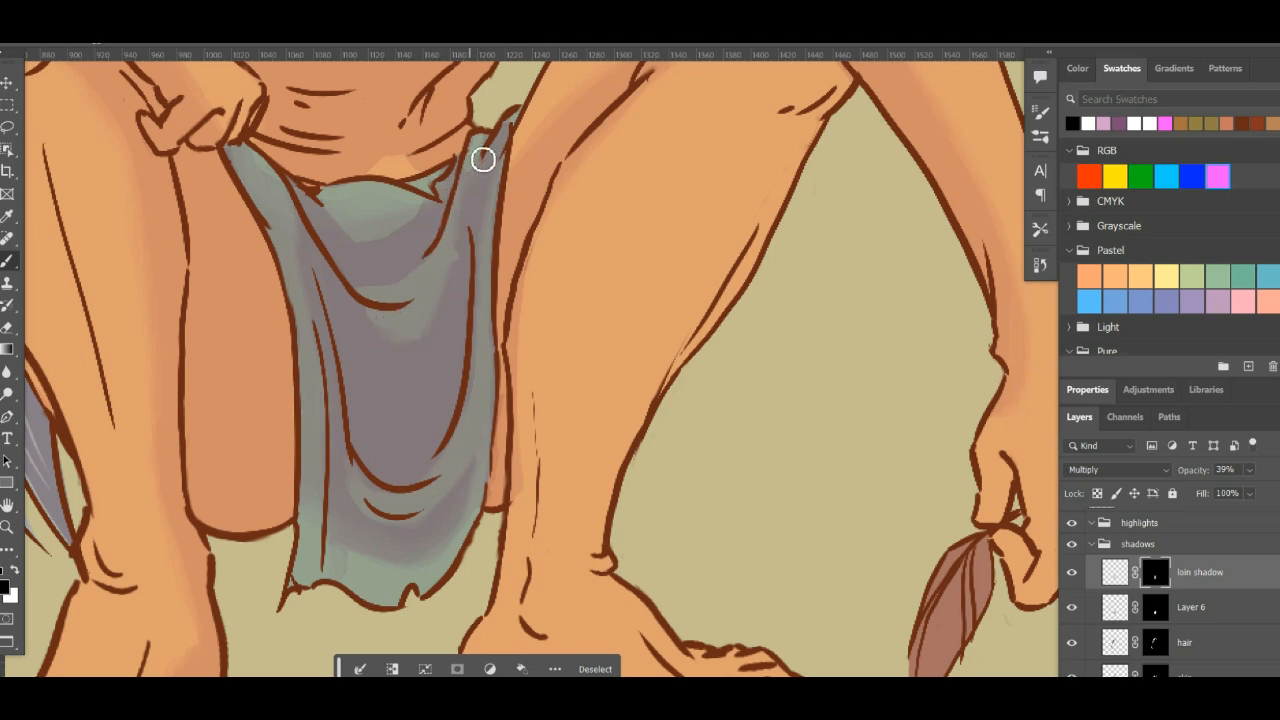
- Blend the shadow transition beneath the loincloth's central fold on the loin shadow mask, rotating the canvas for better stroke angles
{"action": "key", "text": "x"}
{"action": "key", "text": "x"}
{"action": "key", "text": "r"}
{"action": "mouse_move", "coordinate": [529, 228]}
{"action": "left_mouse_down"}
{"action": "mouse_move", "coordinate": [637, 263]}
{"action": "mouse_move", "coordinate": [486, 391]}
{"action": "mouse_move", "coordinate": [891, 307]}
{"action": "mouse_move", "coordinate": [900, 337]}
{"action": "left_mouse_up"}
{"action": "key", "text": "space"}
{"action": "mouse_move", "coordinate": [738, 240]}
{"action": "left_mouse_down"}
{"action": "mouse_move", "coordinate": [668, 366]}
{"action": "mouse_move", "coordinate": [537, 443]}
{"action": "left_mouse_up"}
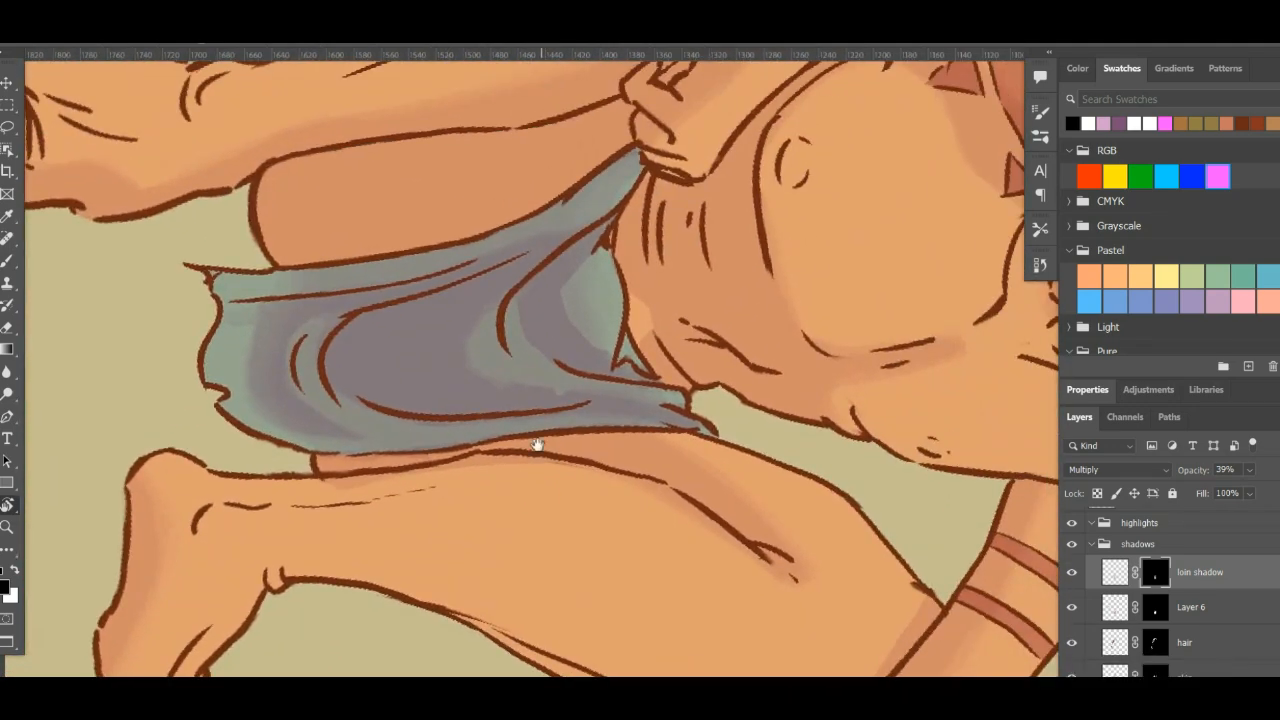
{"action": "key", "text": "b"}
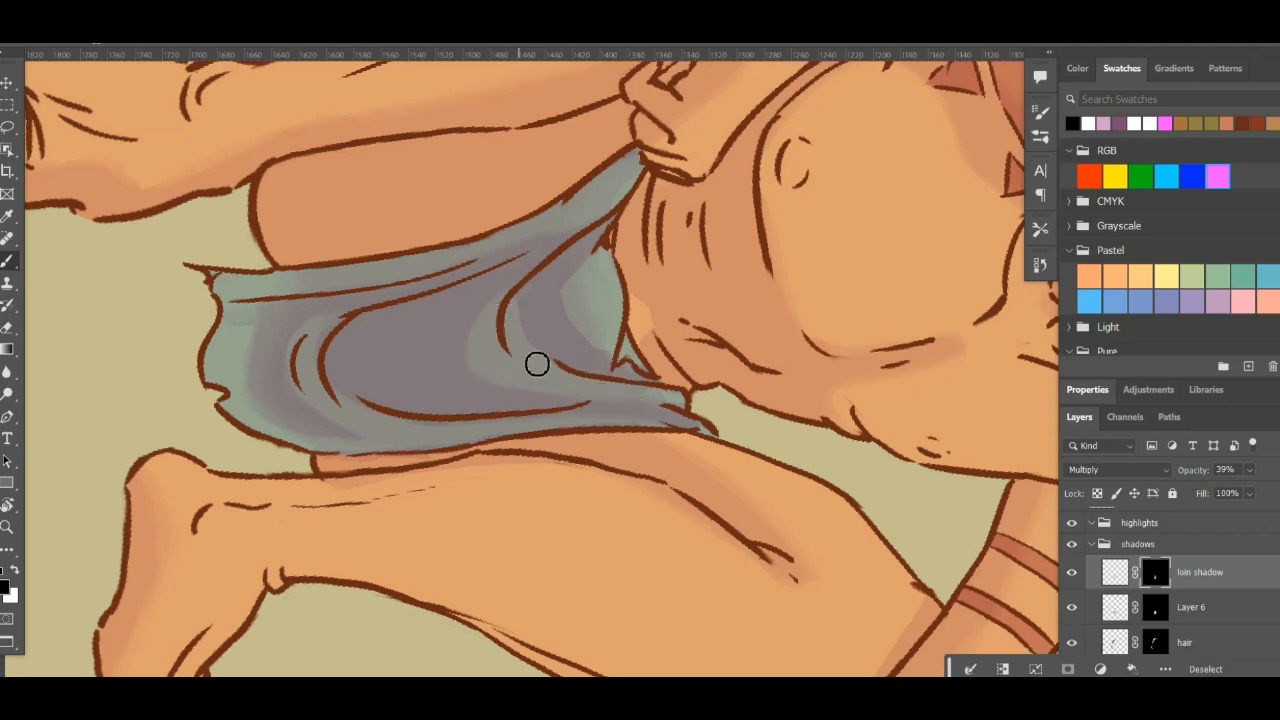
{"action": "key", "text": "r"}
{"action": "left_click_drag", "start_coordinate": [800, 370], "coordinate": [593, 403]}
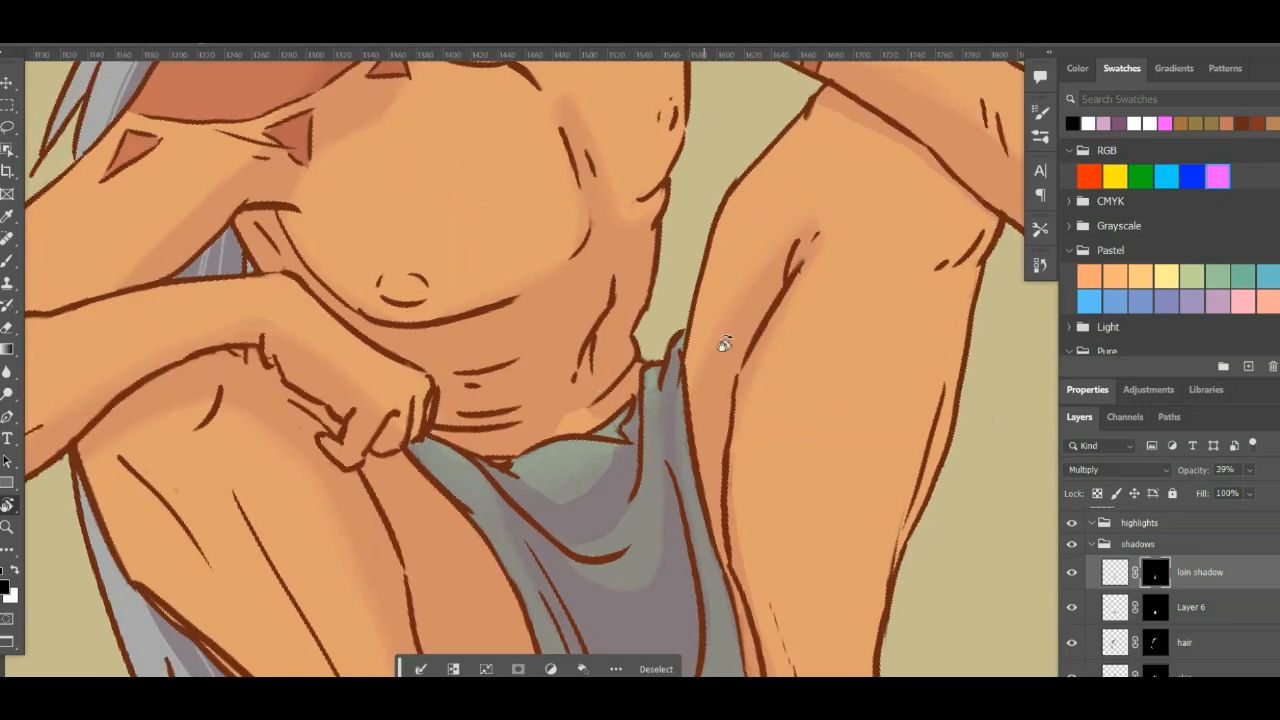
{"action": "left_click_drag", "start_coordinate": [725, 344], "coordinate": [757, 371]}
{"action": "left_click_drag", "start_coordinate": [655, 385], "coordinate": [629, 300]}
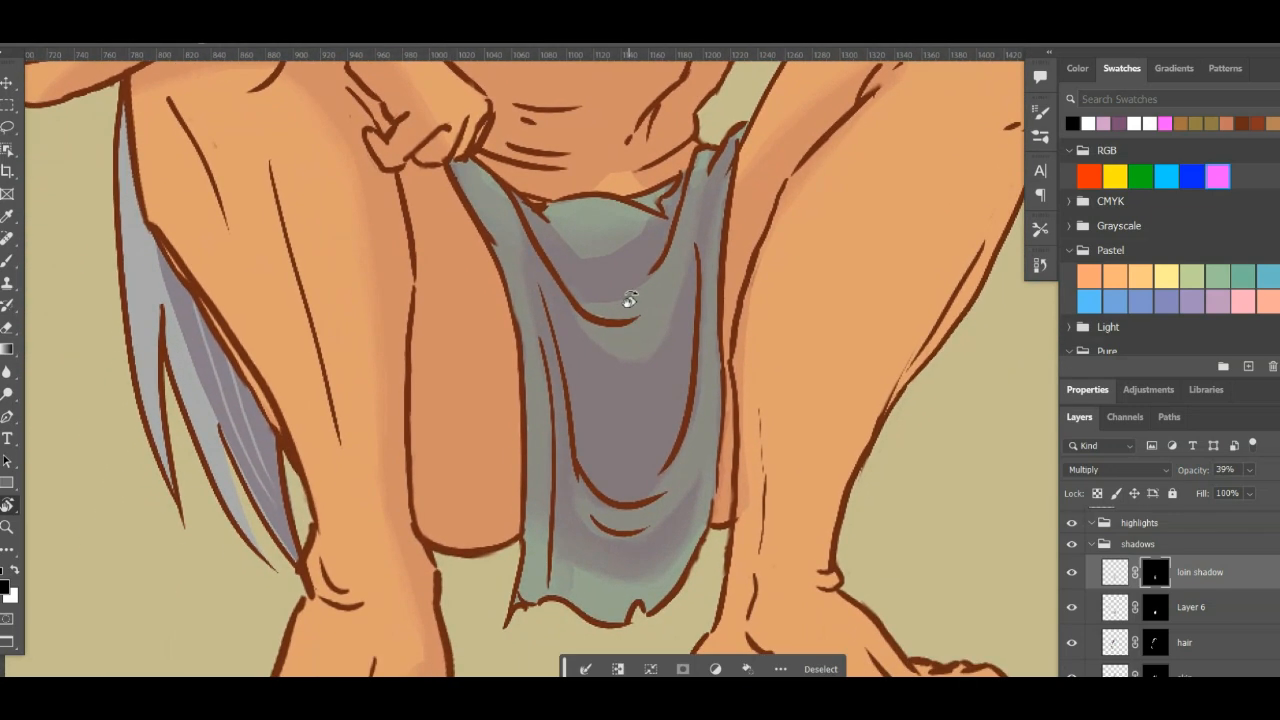
{"action": "key", "text": "b"}
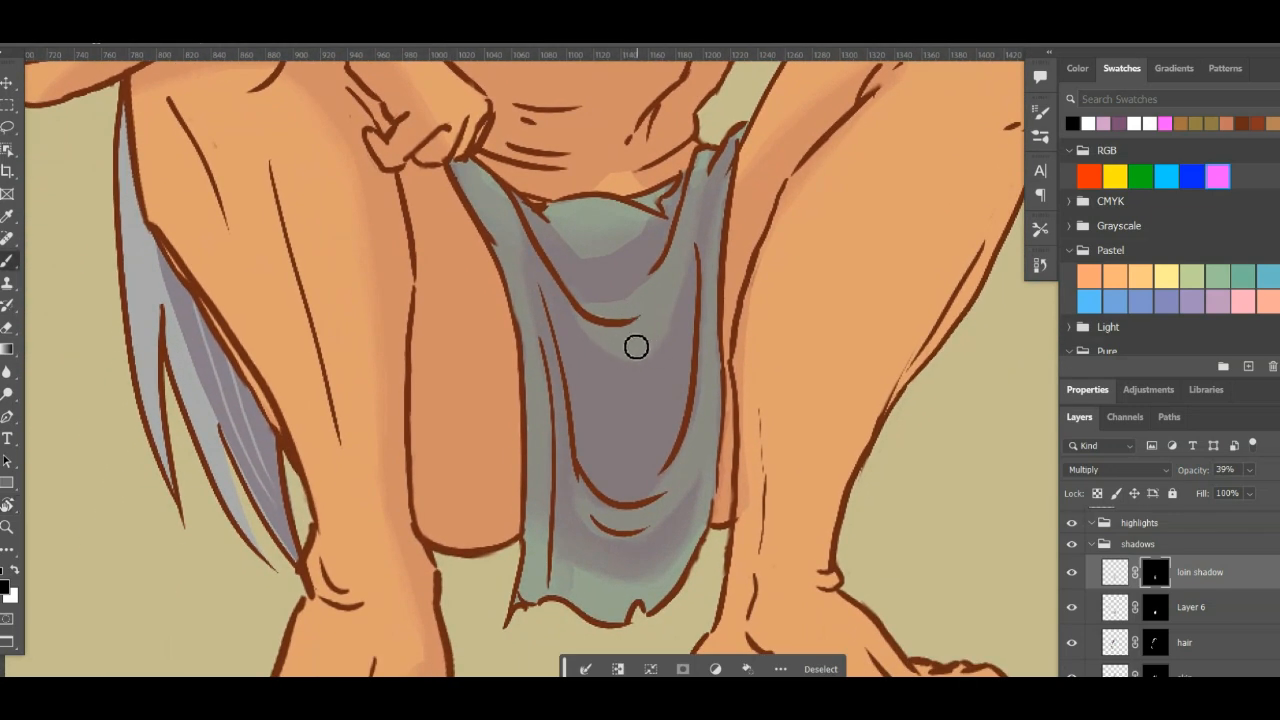
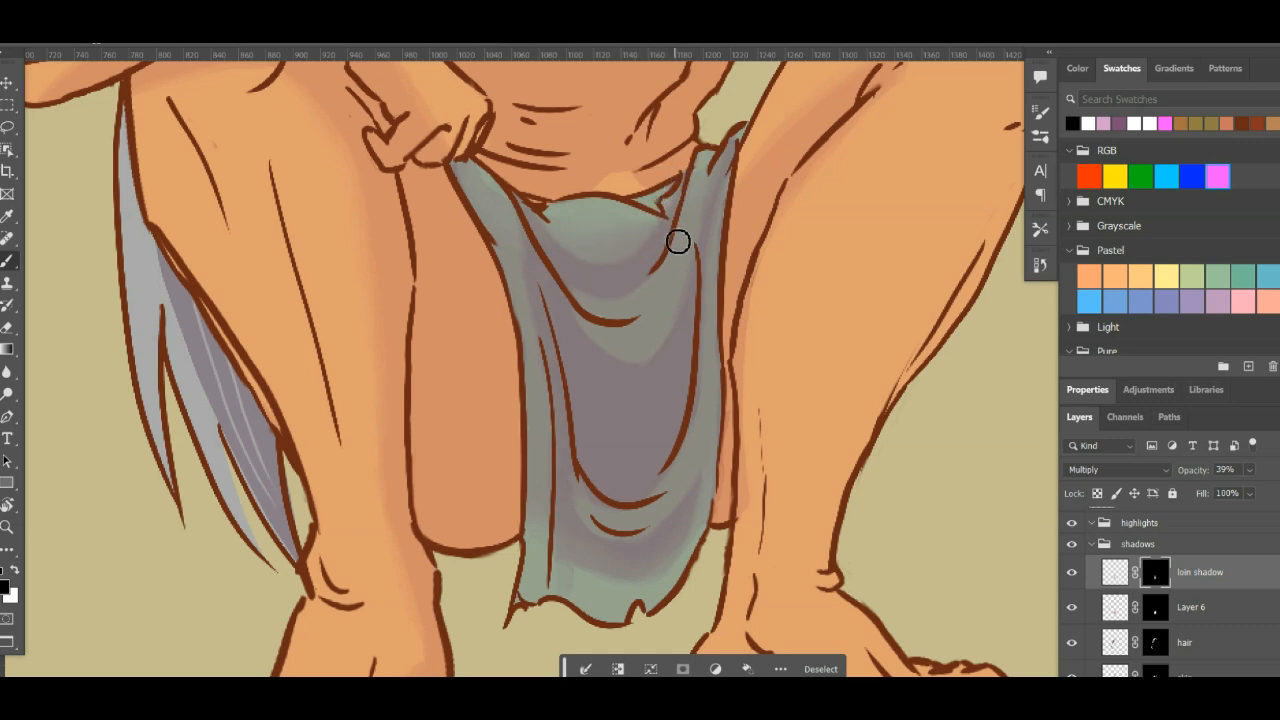
- Review the loincloth's blended shadows from waistband to hem and against the whole figure
{"action": "key", "text": "x"}
{"action": "key", "text": "x"}
{"action": "left_click_drag", "start_coordinate": [705, 336], "coordinate": [734, 244]}
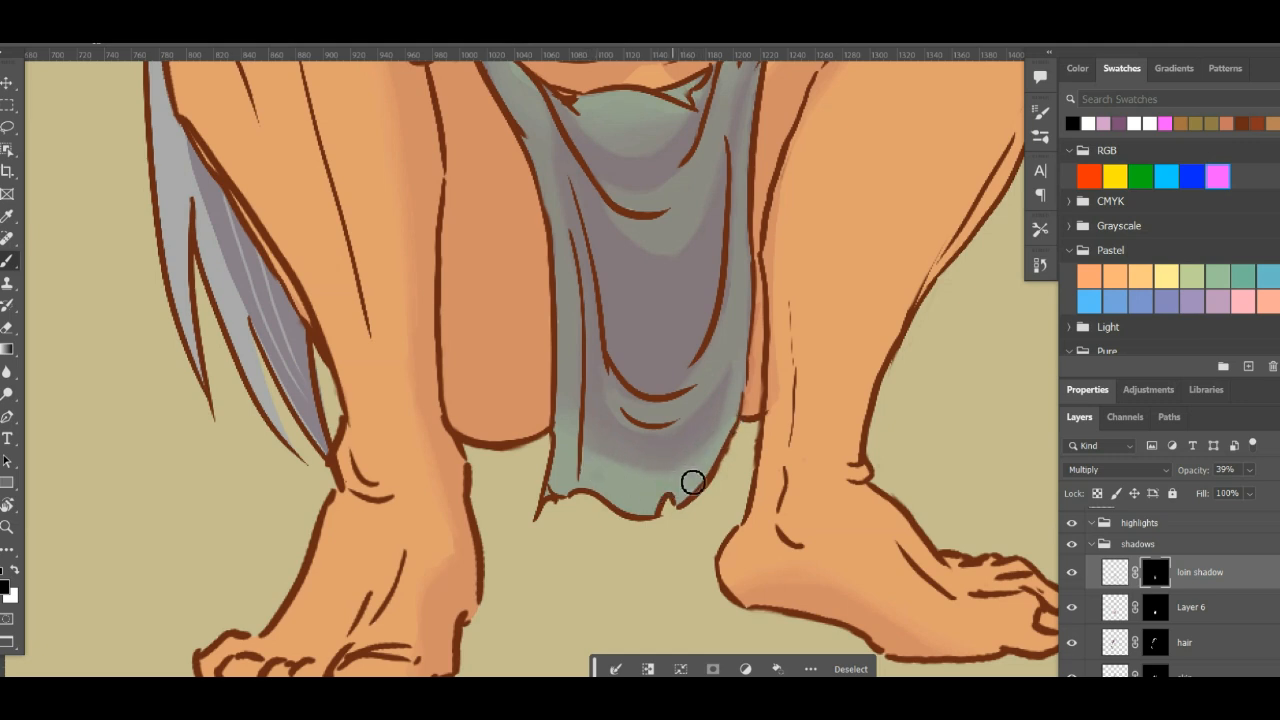
{"action": "left_click_drag", "start_coordinate": [754, 337], "coordinate": [732, 478]}
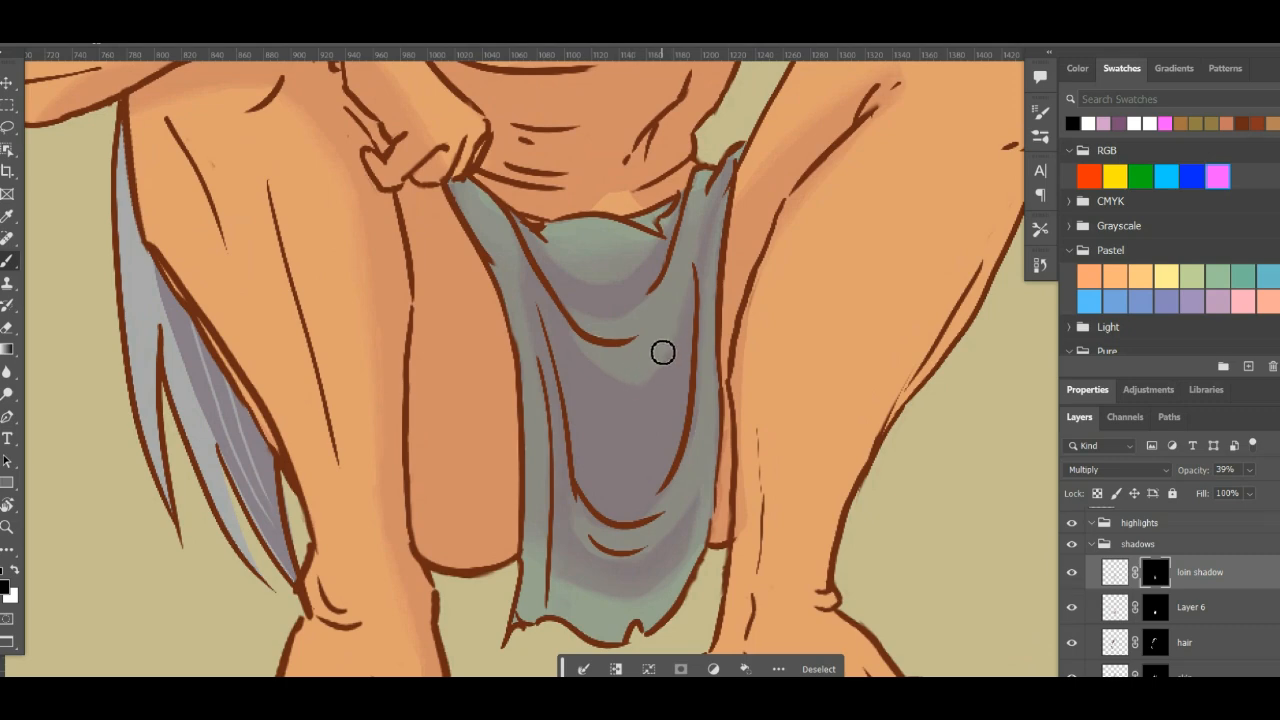
{"action": "left_click_drag", "start_coordinate": [830, 190], "coordinate": [827, 313]}
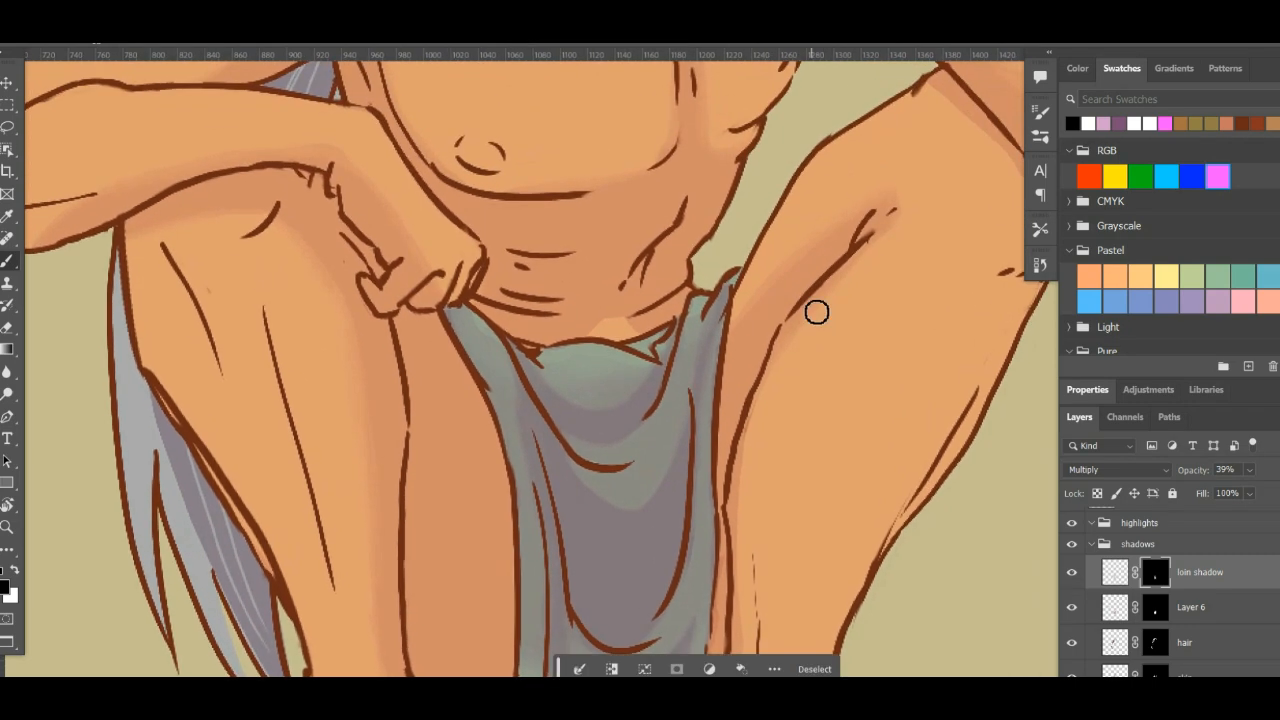
{"action": "key", "text": "ctrl+minus"}
{"action": "key", "text": "ctrl+minus"}
{"action": "key", "text": "ctrl+minus"}
{"action": "key", "text": "ctrl+minus"}
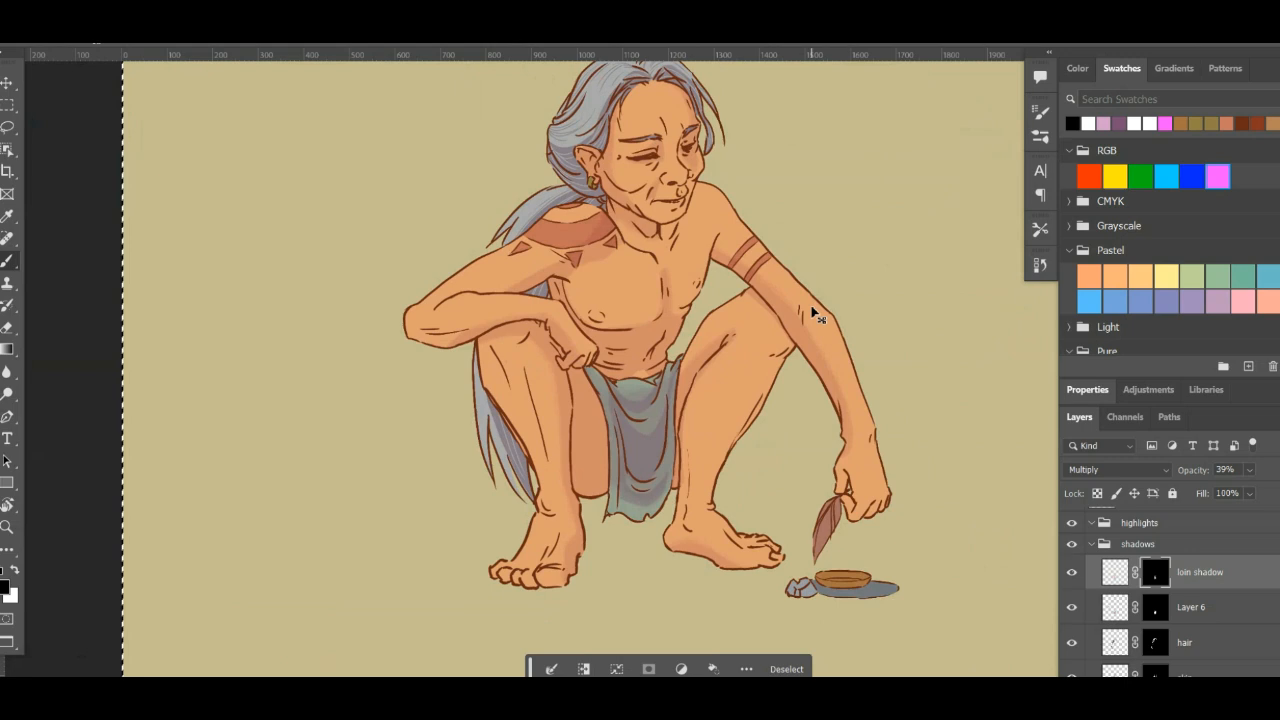
{"action": "key", "text": "ctrl+plus"}
{"action": "left_click_drag", "start_coordinate": [700, 457], "coordinate": [591, 419]}
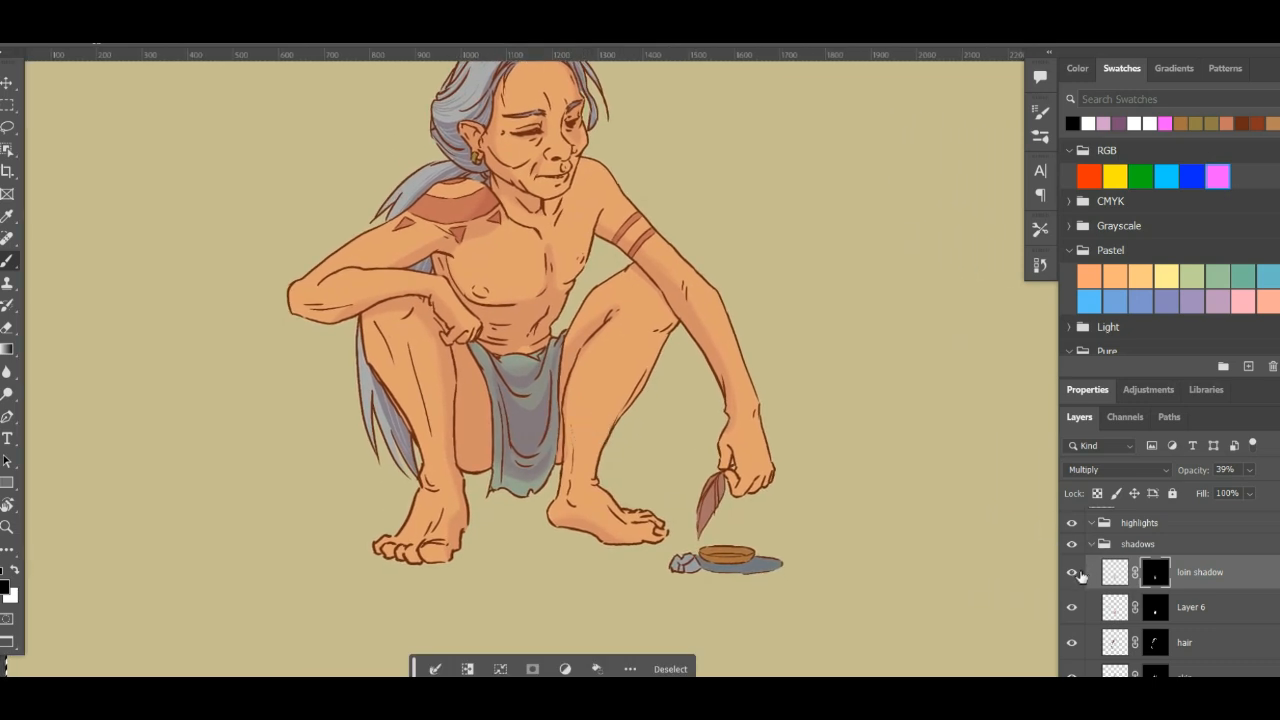
- Rename Layer 6, the loincloth's first shadow layer, as loin, hiding the loin shadow layer temporarily to compare the two
{"action": "left_click", "coordinate": [1077, 577]}
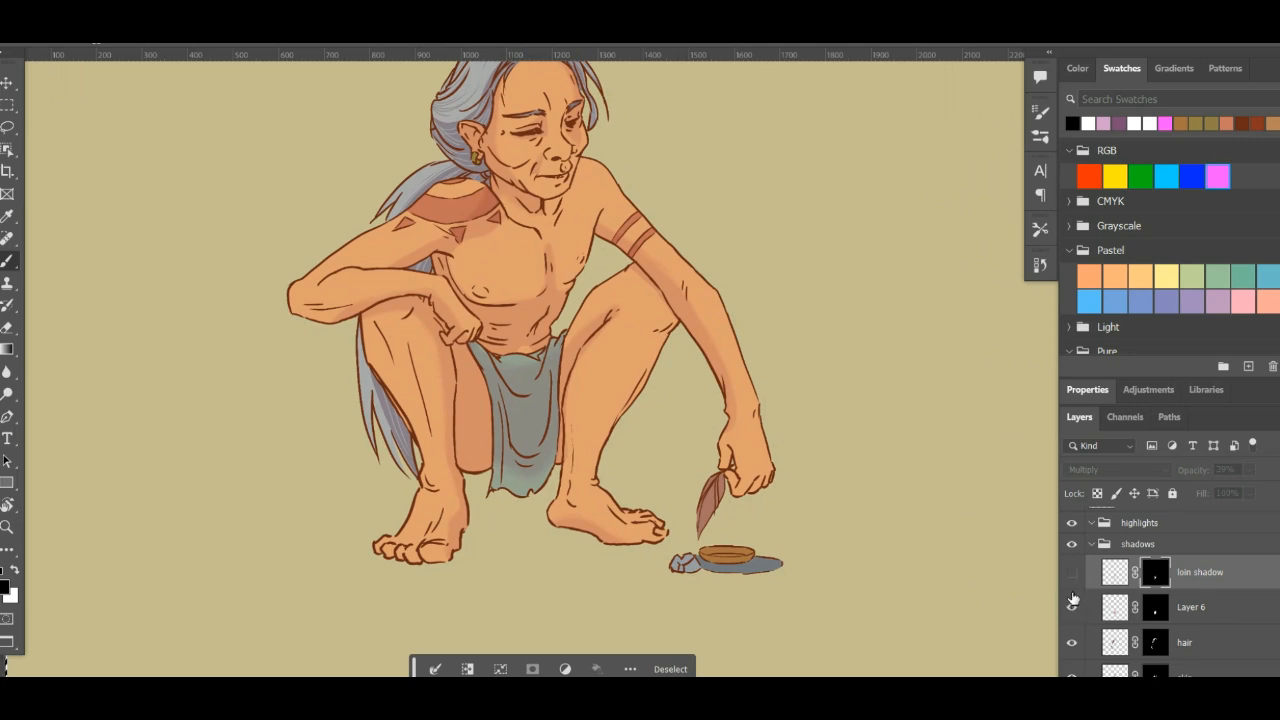
{"action": "left_click", "coordinate": [1072, 608]}
{"action": "left_click", "coordinate": [1072, 608]}
{"action": "double_click", "coordinate": [1190, 607]}
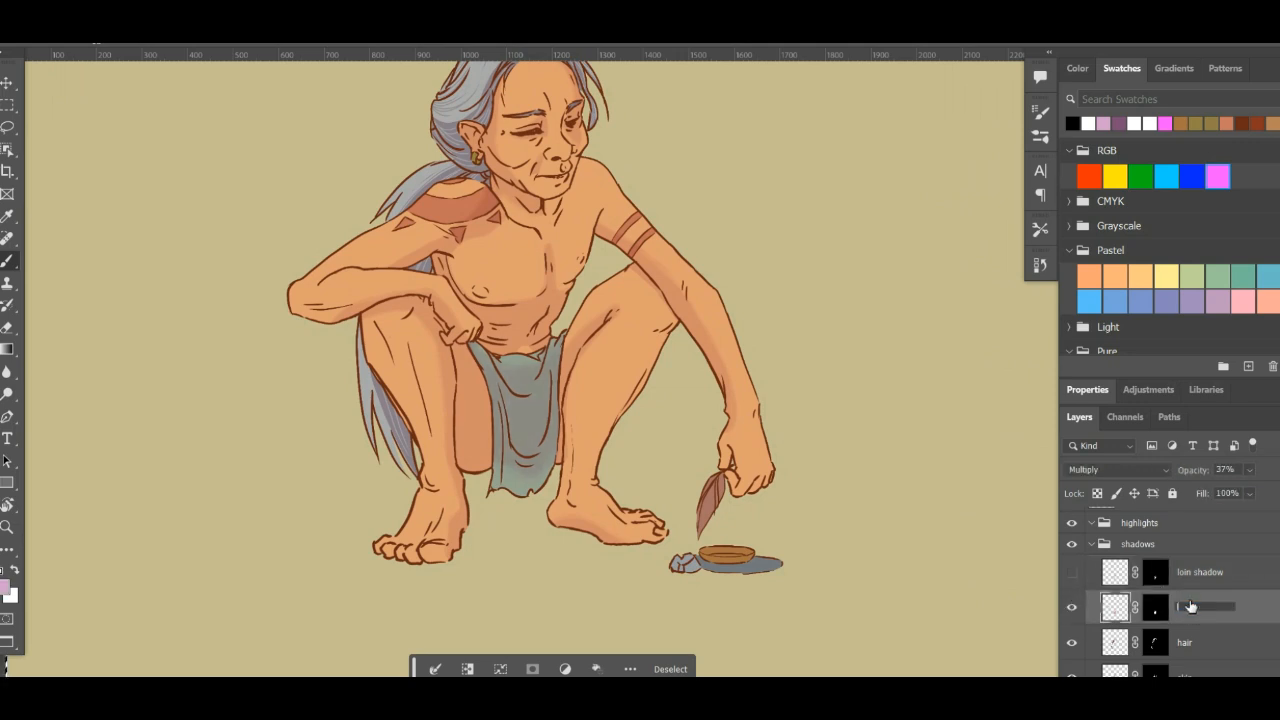
{"action": "type", "text": "loin"}
{"action": "key", "text": "Return"}
{"action": "left_click", "coordinate": [1074, 576]}
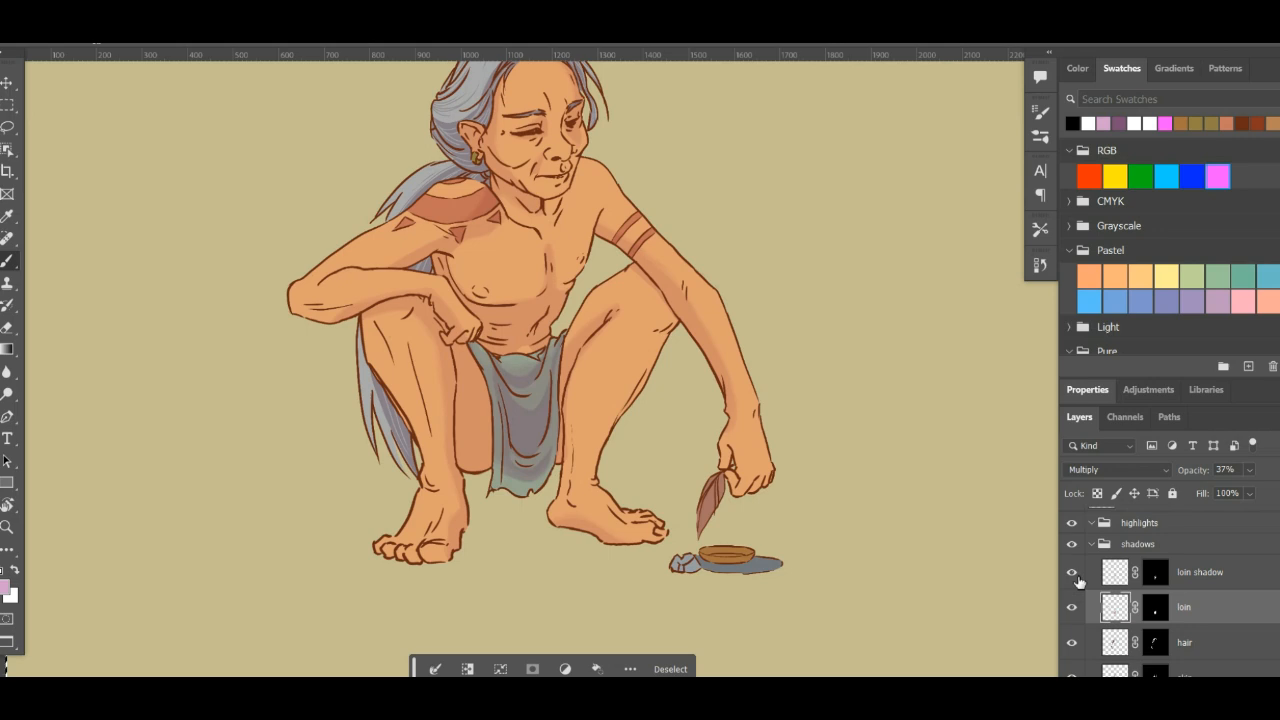
- Set the loin layer's opacity to 32%
{"action": "left_click_drag", "start_coordinate": [754, 524], "coordinate": [807, 599]}
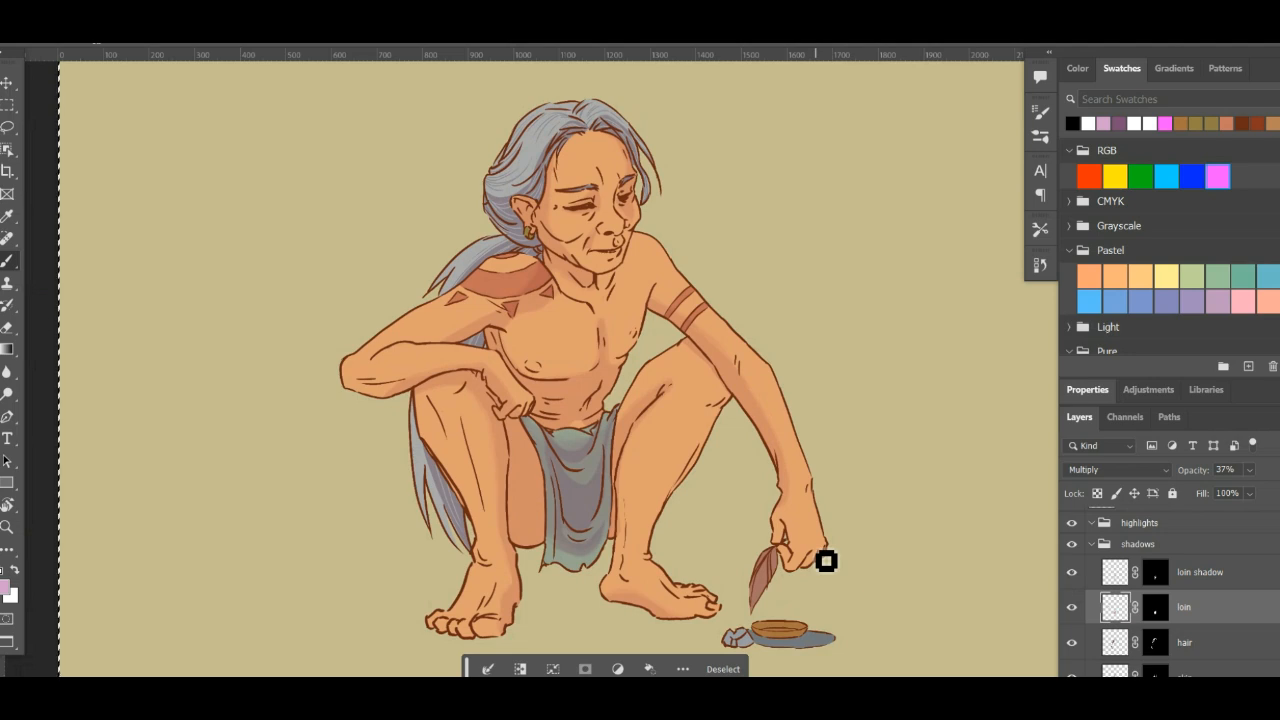
{"action": "left_click", "coordinate": [1117, 577]}
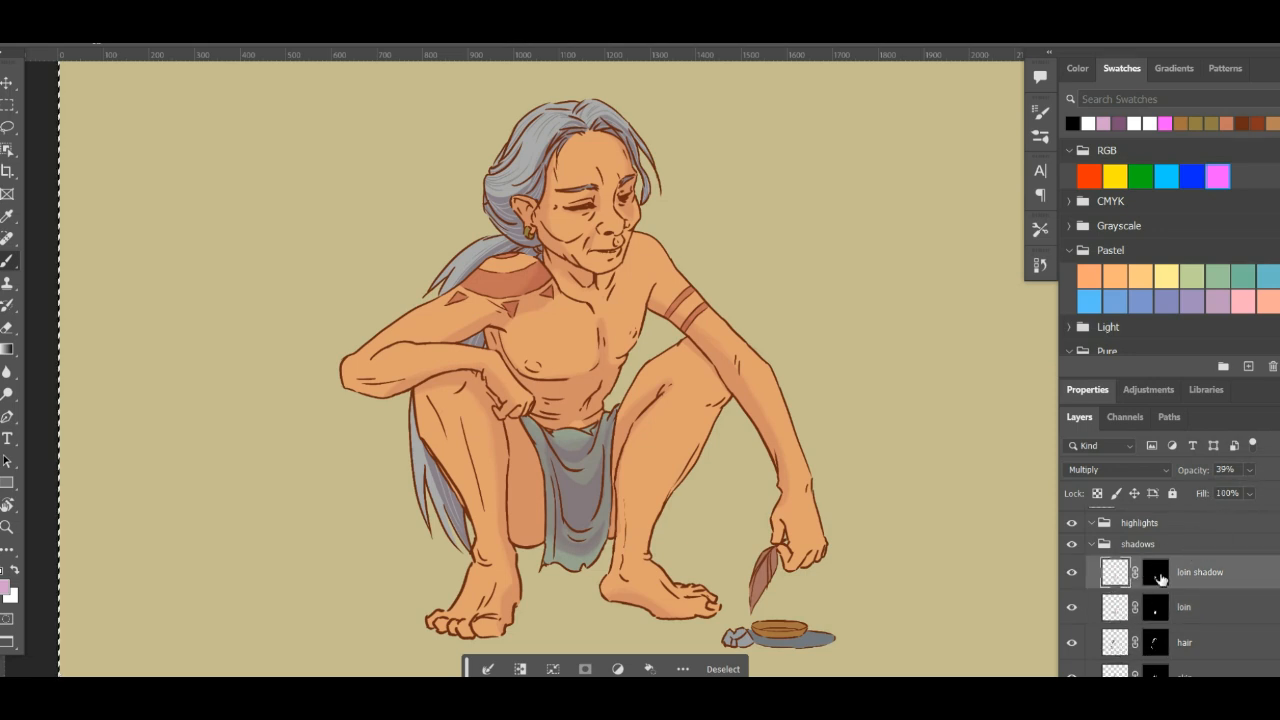
{"action": "left_click", "coordinate": [1125, 600]}
{"action": "left_click", "coordinate": [1249, 470]}
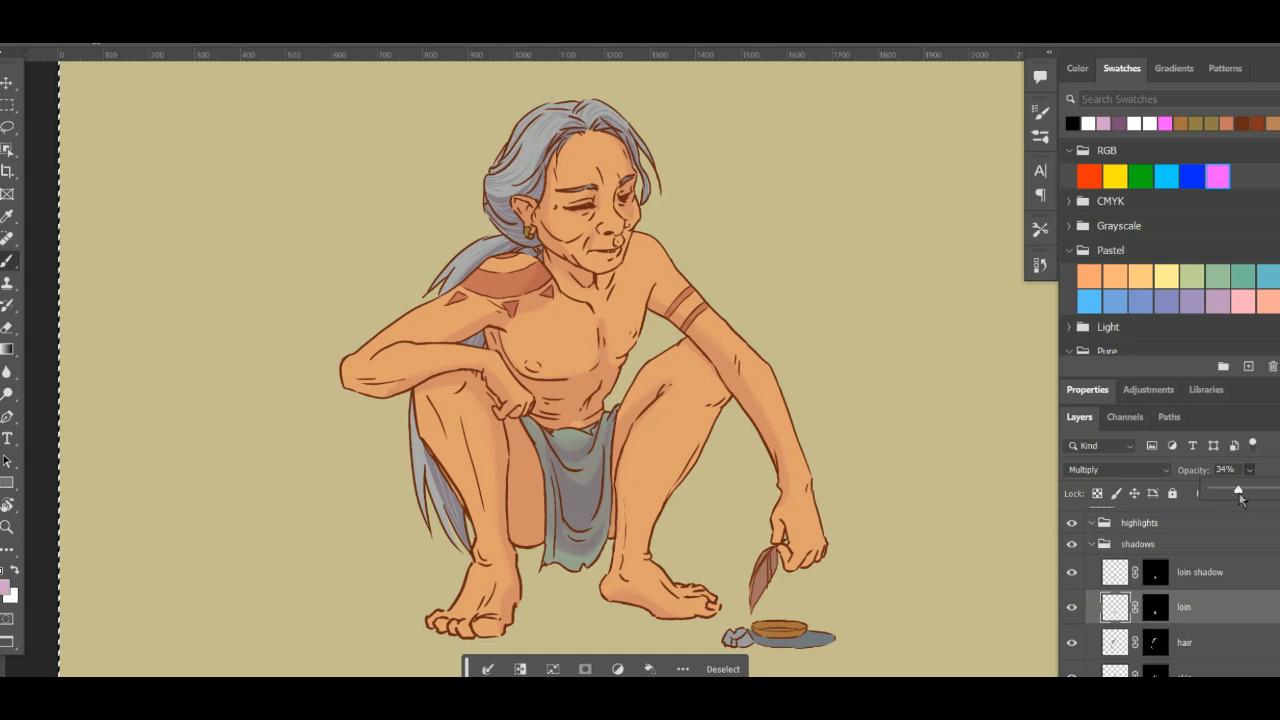
{"action": "left_click", "coordinate": [1272, 436]}
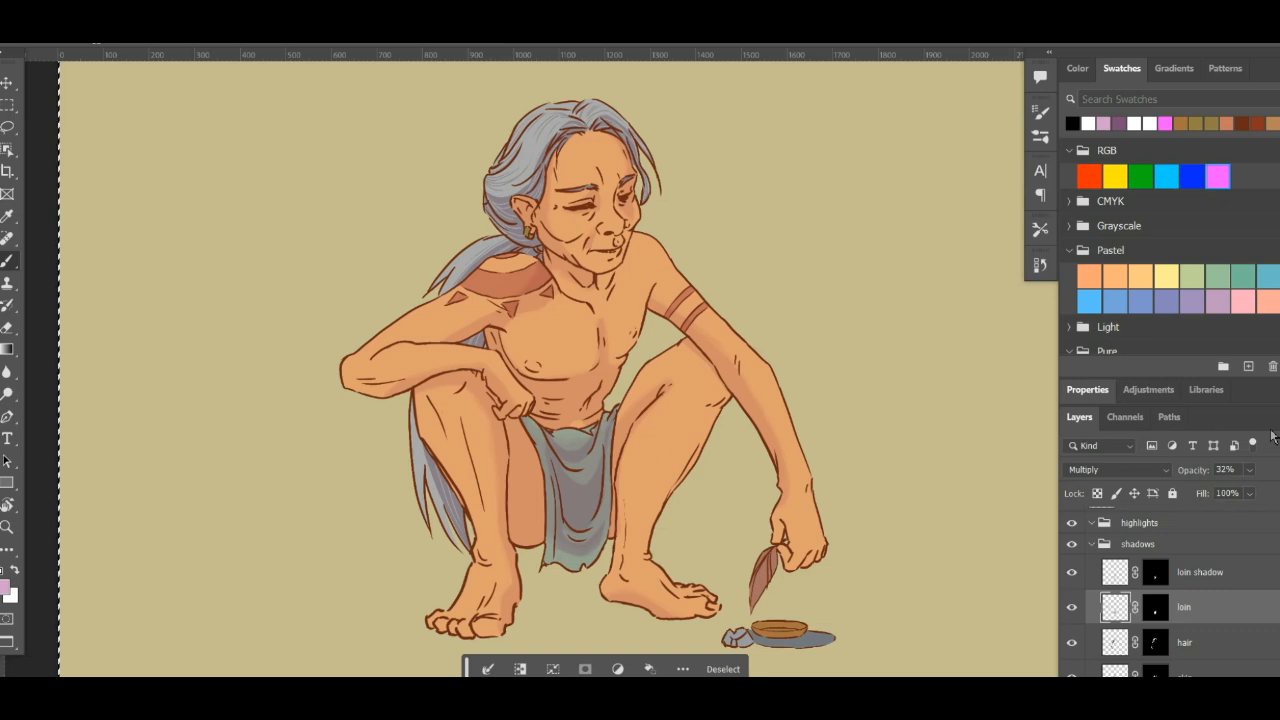
- Add a new empty layer above loin shadow in the shadows group for shading the rock and dish
{"action": "left_click_drag", "start_coordinate": [832, 433], "coordinate": [763, 351]}
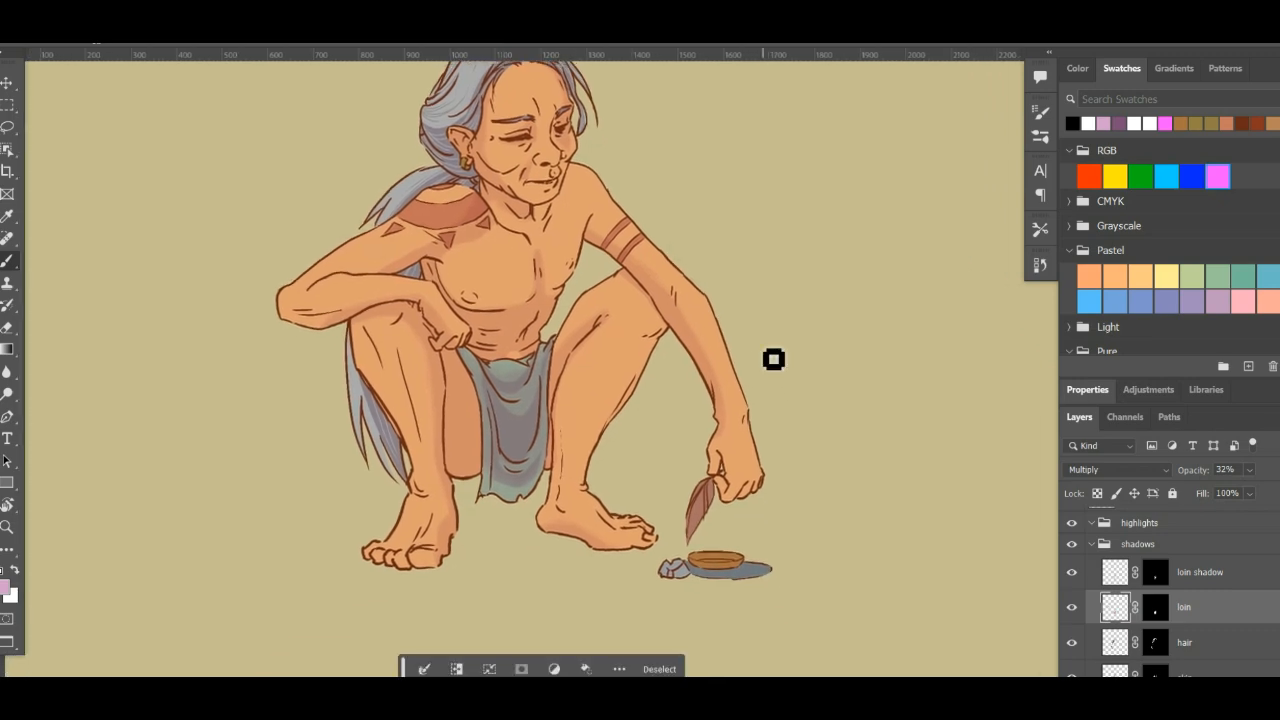
{"action": "scroll", "coordinate": [764, 351], "scroll_direction": "up", "scroll_amount": 8}
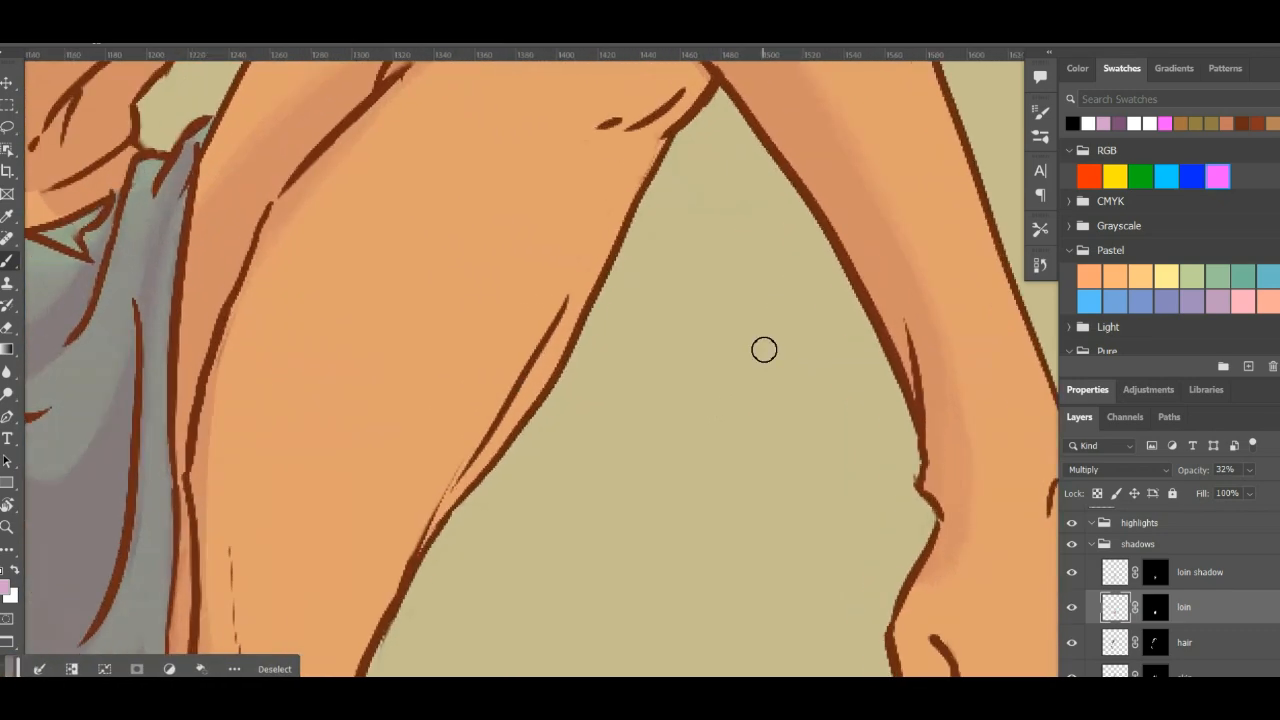
{"action": "left_click_drag", "start_coordinate": [588, 459], "coordinate": [385, 95]}
{"action": "left_click_drag", "start_coordinate": [658, 504], "coordinate": [660, 463]}
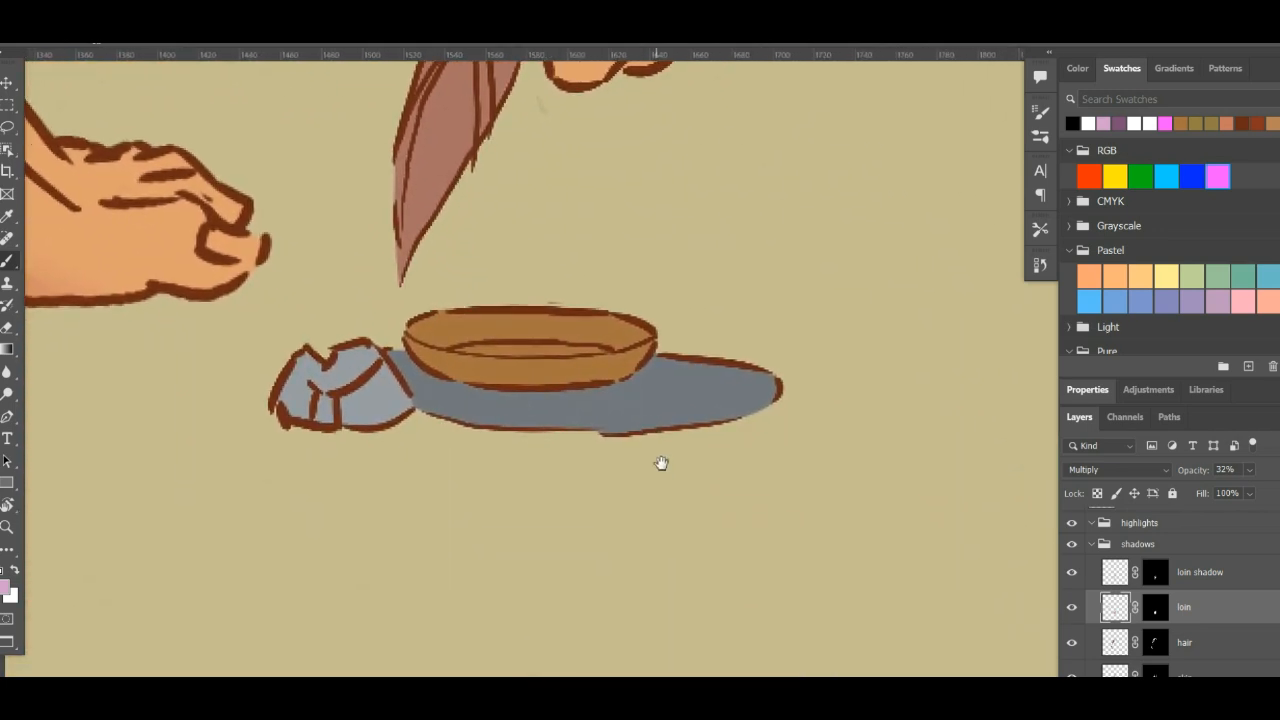
{"action": "left_click", "coordinate": [1210, 588]}
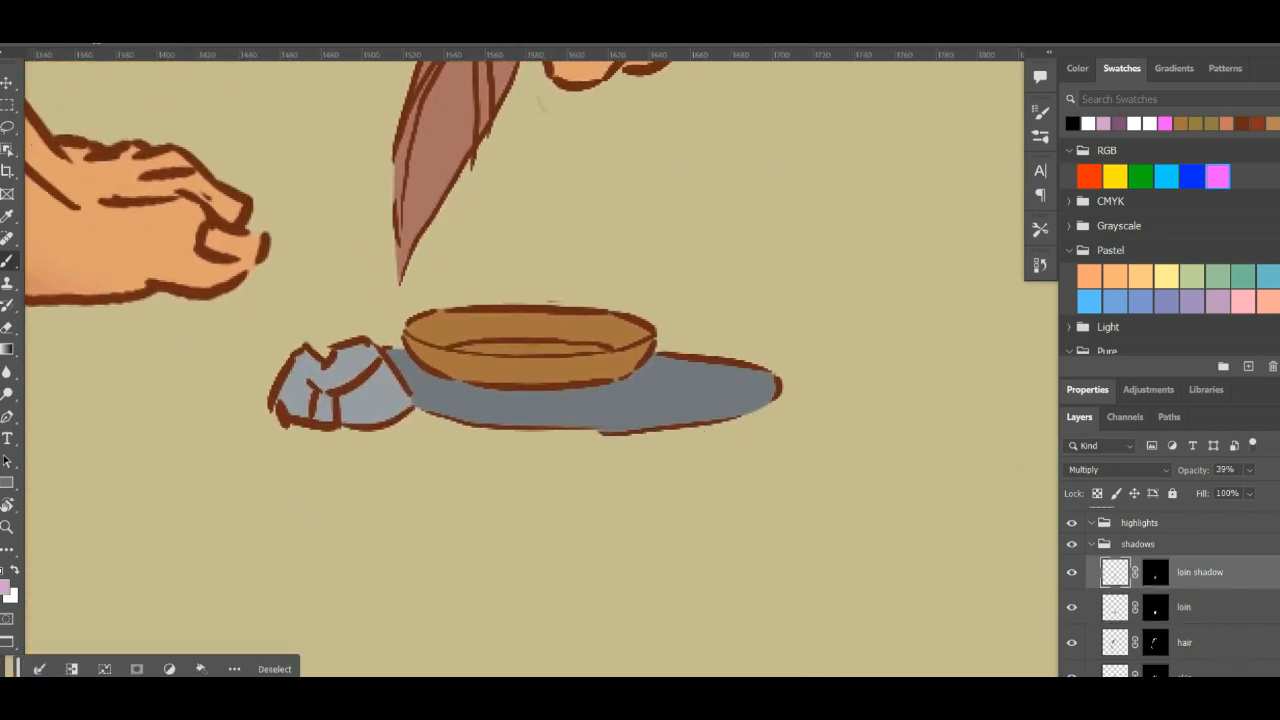
{"action": "key", "text": "ctrl+alt+shift+n"}
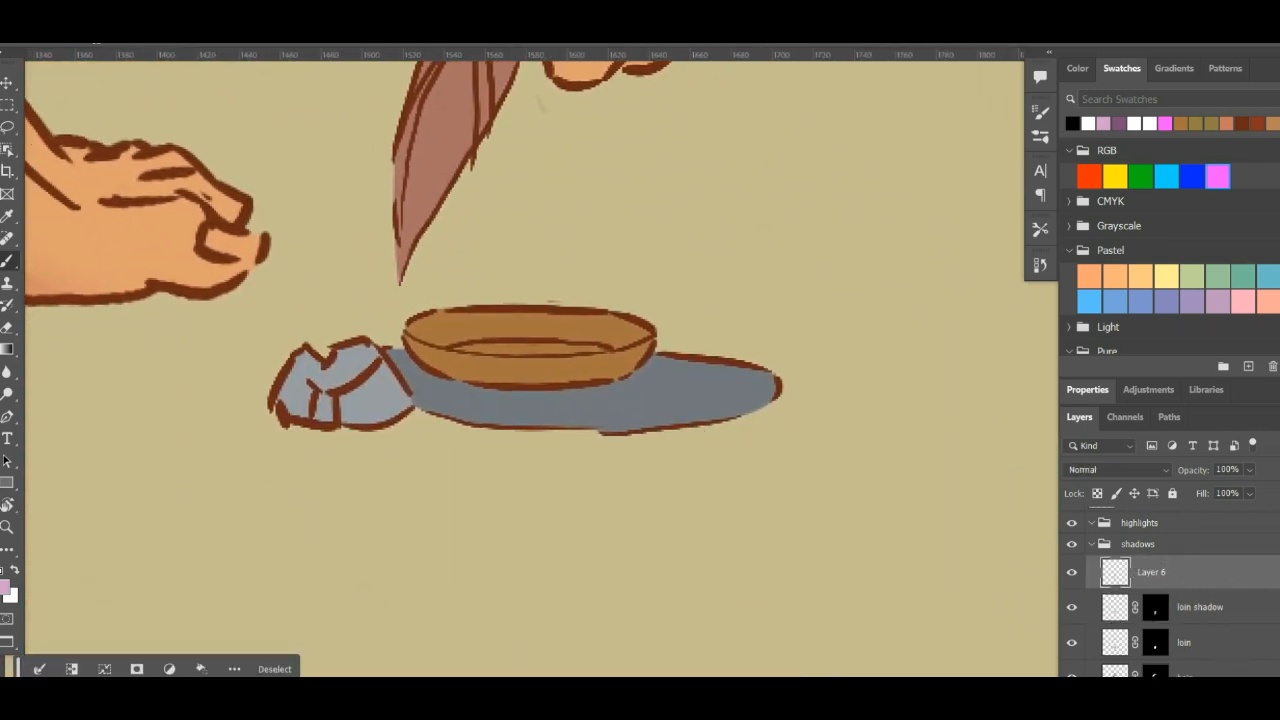
- Rename Layer 5, the brown bowl's flat colour layer in the flats group, as dish
{"action": "scroll", "coordinate": [1170, 590], "scroll_direction": "down", "scroll_amount": 2}
{"action": "key", "text": "alt+Tab"}
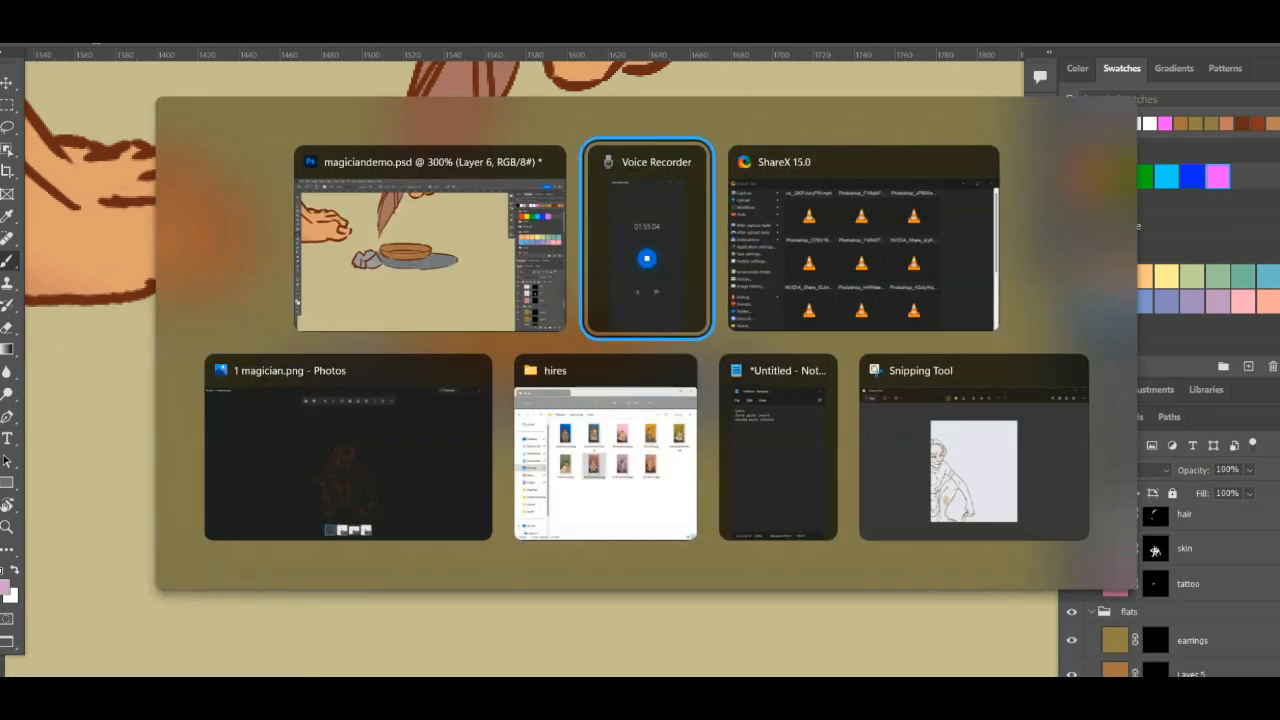
{"action": "key", "text": "alt+Tab"}
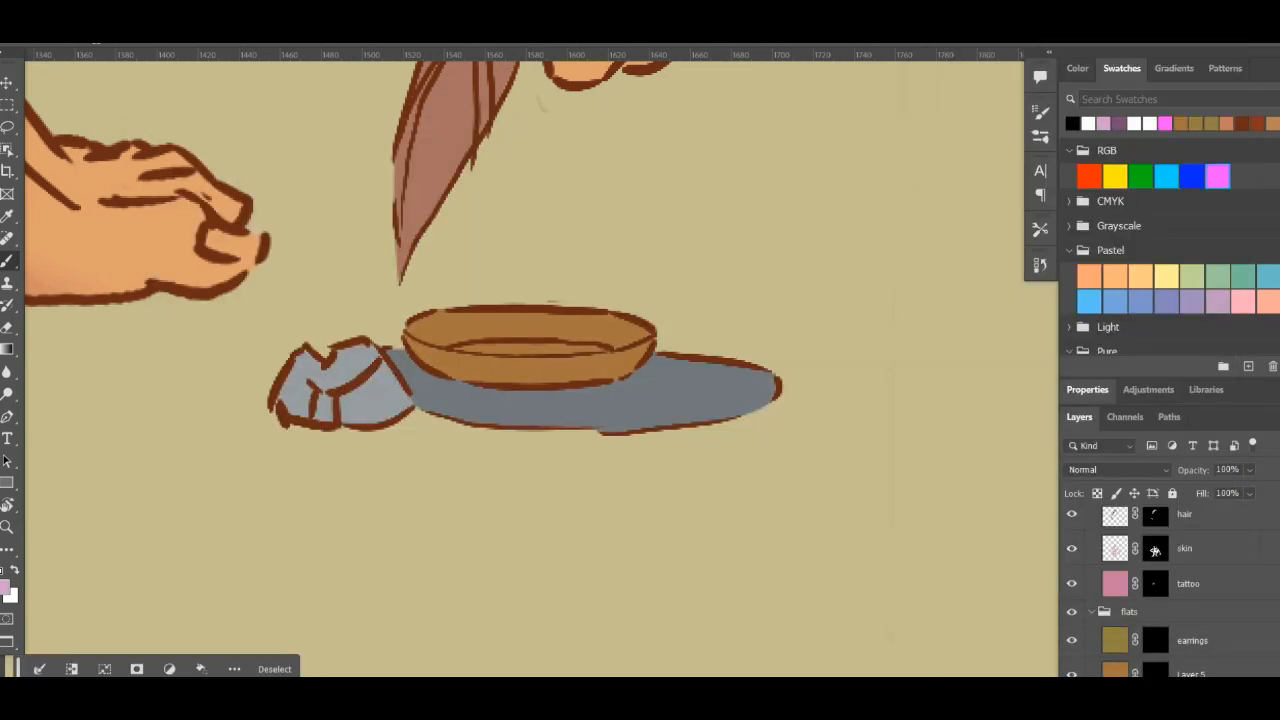
{"action": "scroll", "coordinate": [1170, 590], "scroll_direction": "down", "scroll_amount": 2}
{"action": "scroll", "coordinate": [1170, 590], "scroll_direction": "down", "scroll_amount": 3}
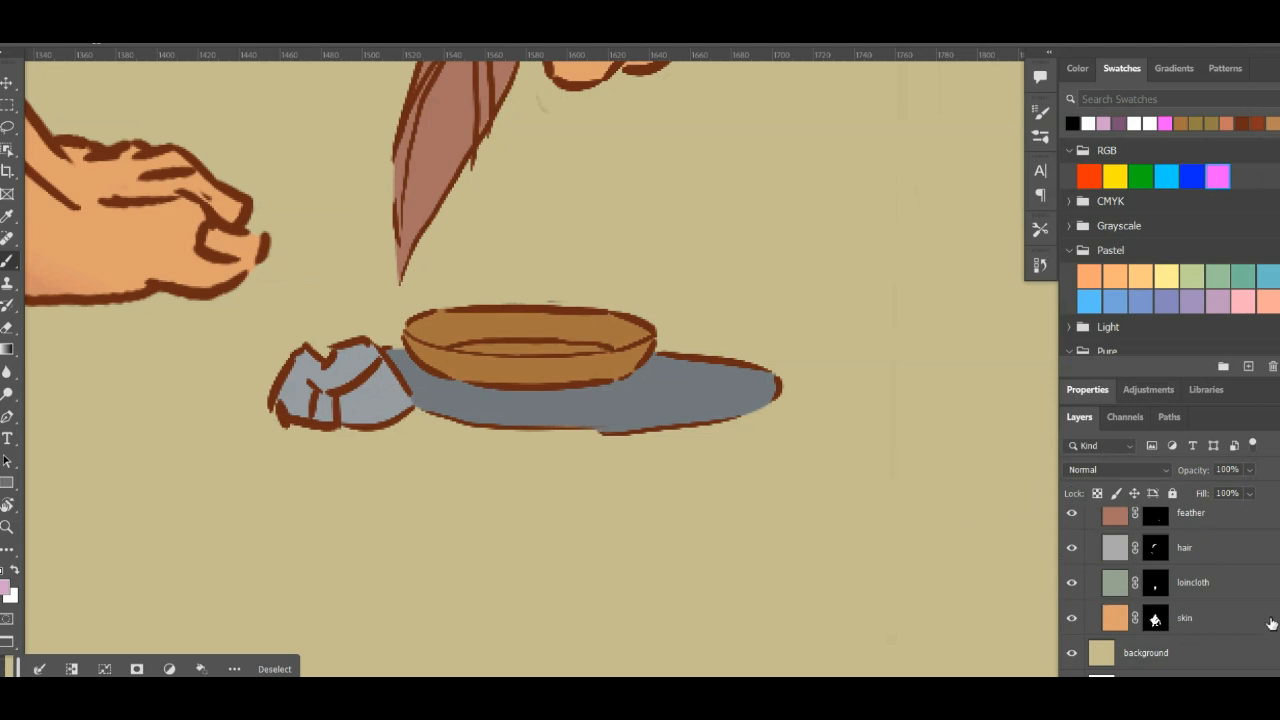
{"action": "scroll", "coordinate": [1170, 590], "scroll_direction": "up", "scroll_amount": 3}
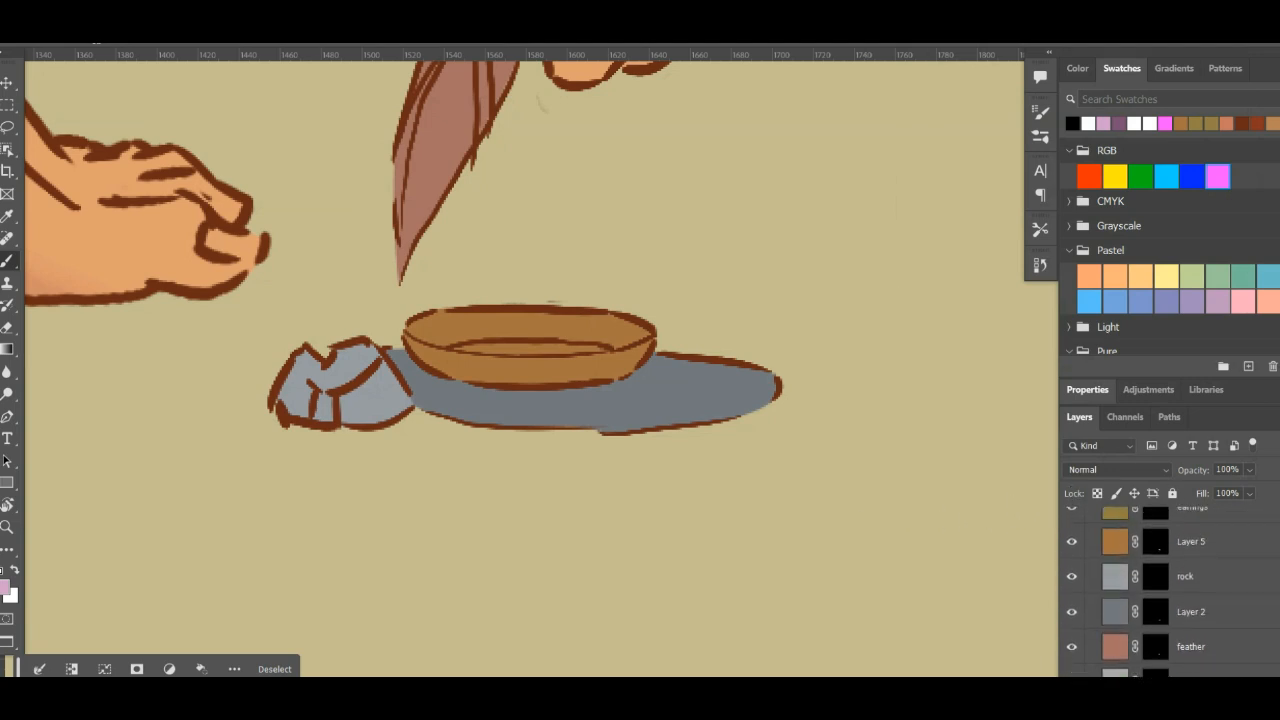
{"action": "left_click_drag", "start_coordinate": [521, 372], "coordinate": [611, 497]}
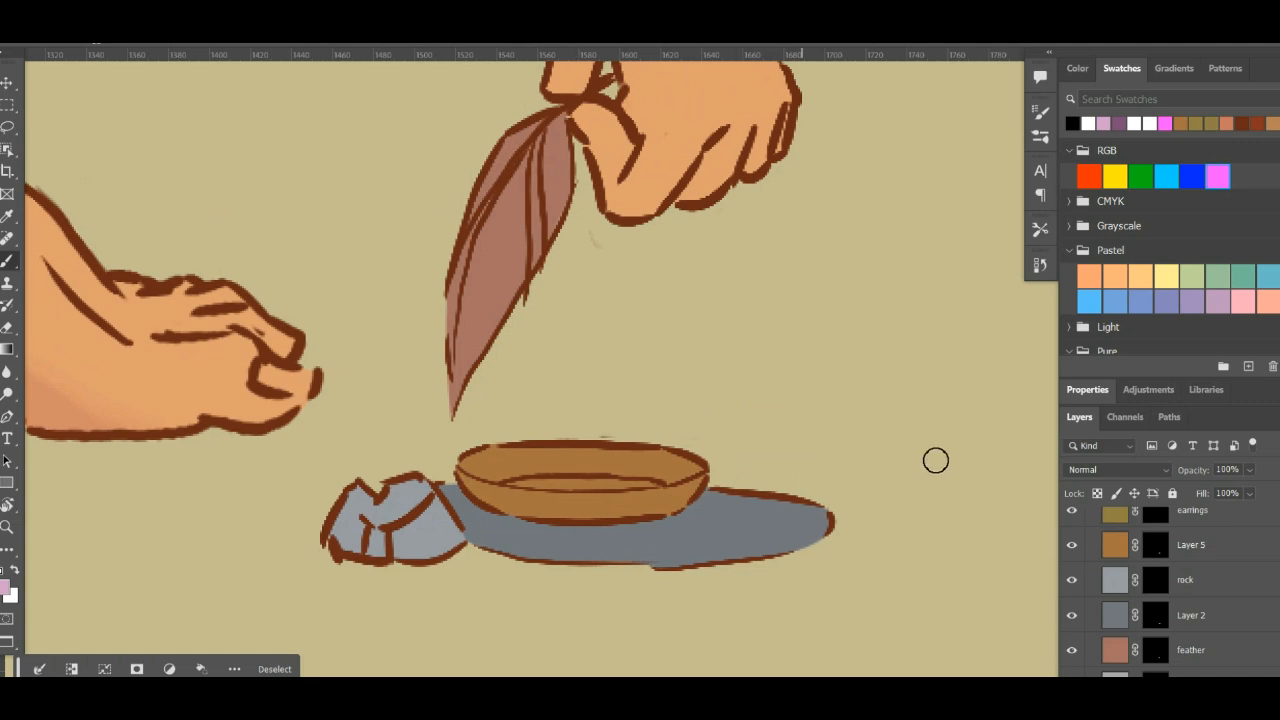
{"action": "left_click", "coordinate": [1245, 558]}
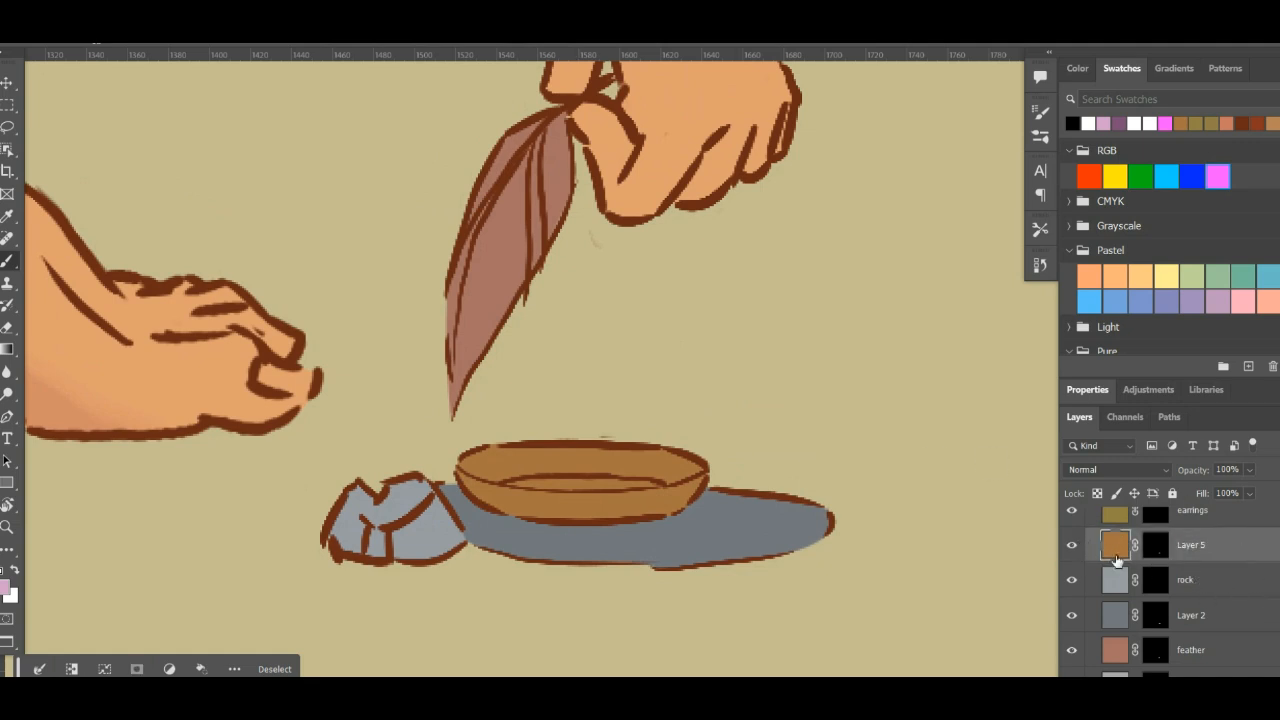
{"action": "double_click", "coordinate": [1190, 545]}
{"action": "key", "text": "Return"}
- Rename Layer 2 as dish shadow and load the rock, dish and dish shadow masks as one combined selection
{"action": "left_click", "coordinate": [1157, 583], "text": "ctrl"}
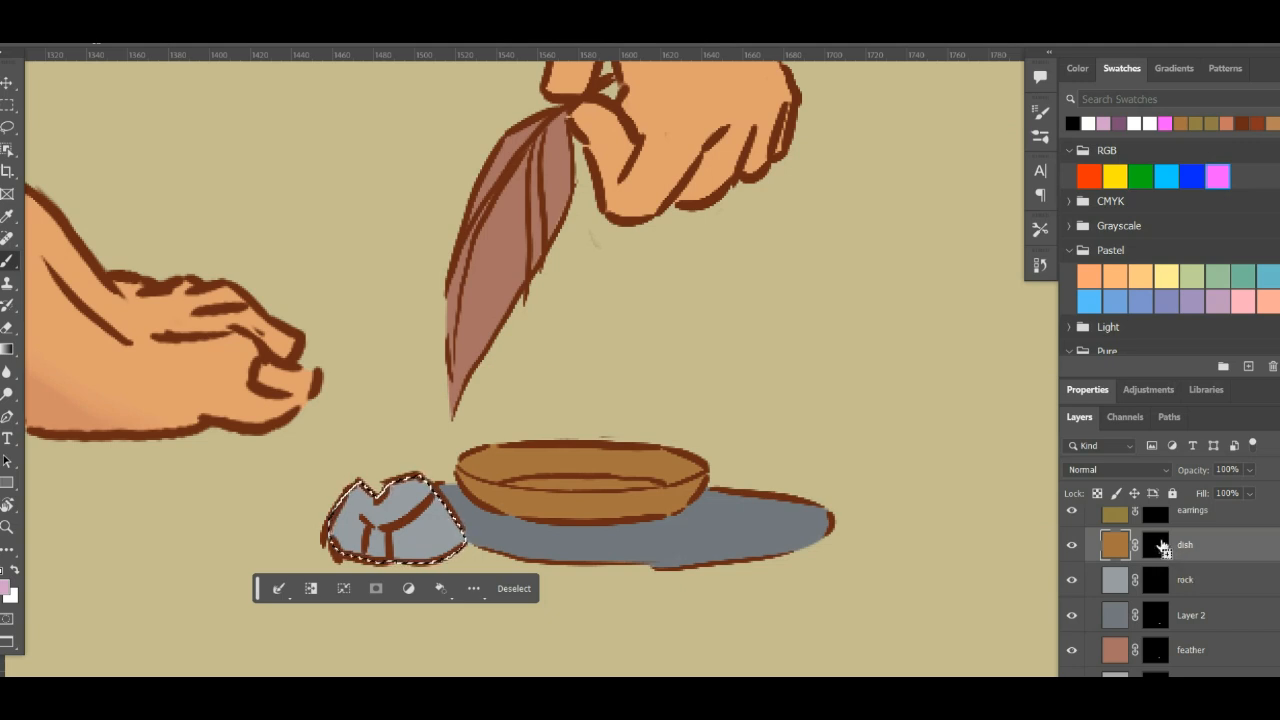
{"action": "left_click", "coordinate": [1157, 545], "text": "ctrl+shift"}
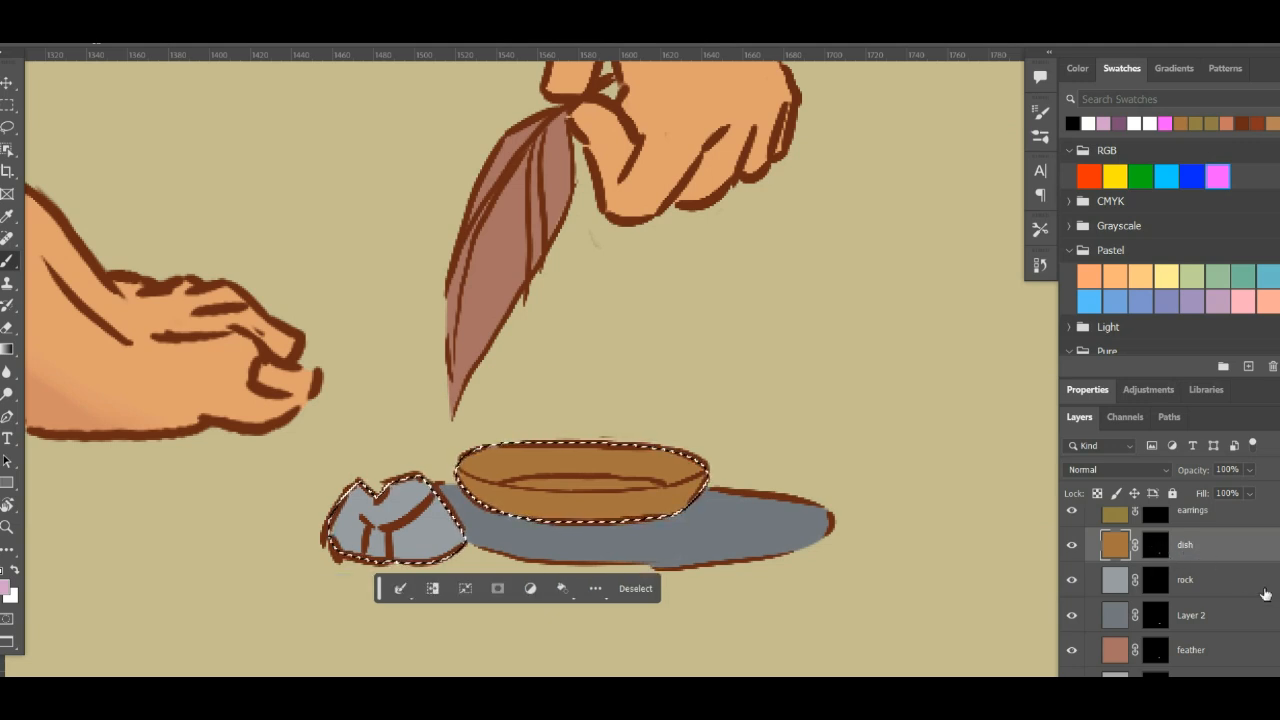
{"action": "scroll", "coordinate": [1235, 600], "scroll_direction": "up", "scroll_amount": 2}
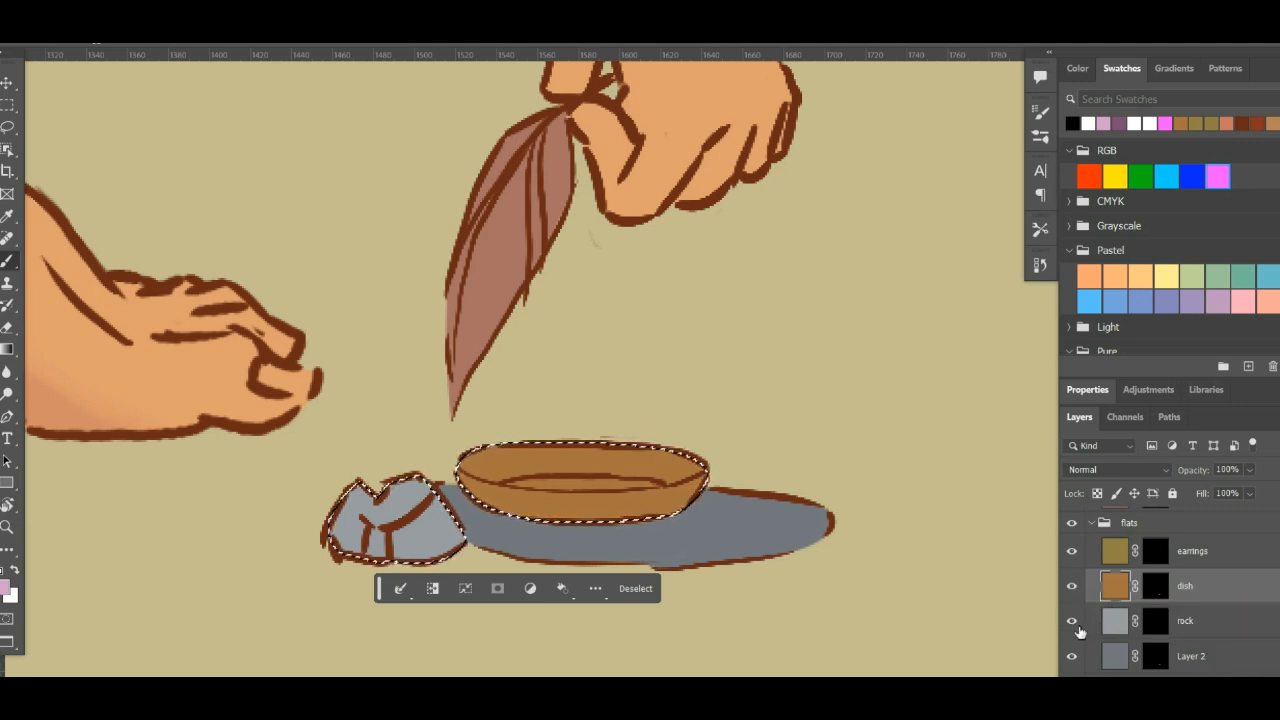
{"action": "left_click", "coordinate": [1072, 663]}
{"action": "left_click", "coordinate": [1072, 663]}
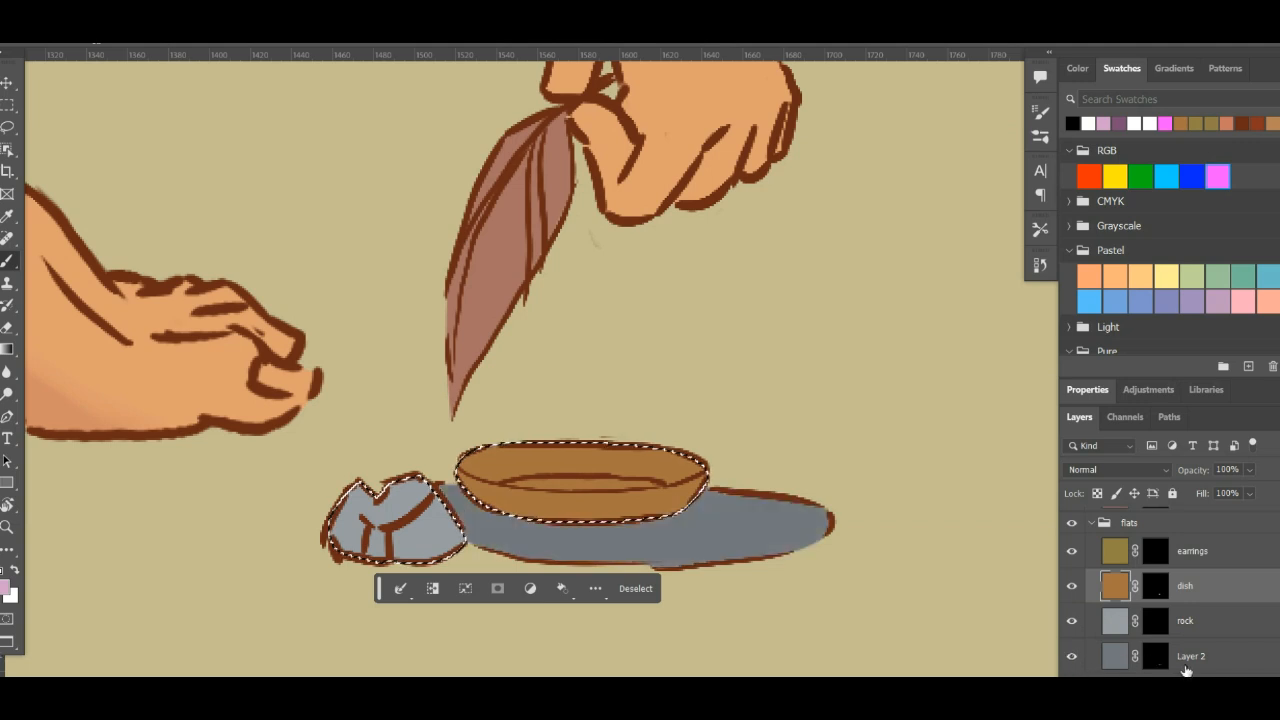
{"action": "double_click", "coordinate": [1191, 657]}
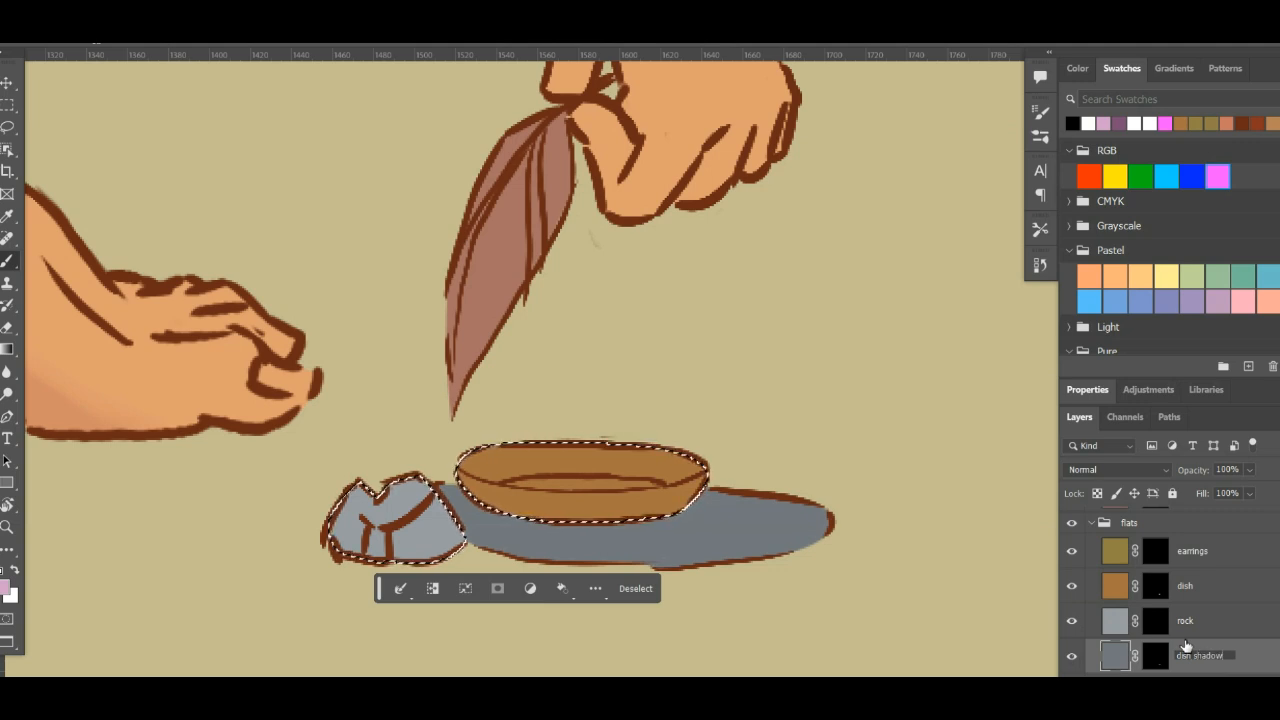
{"action": "key", "text": "Return"}
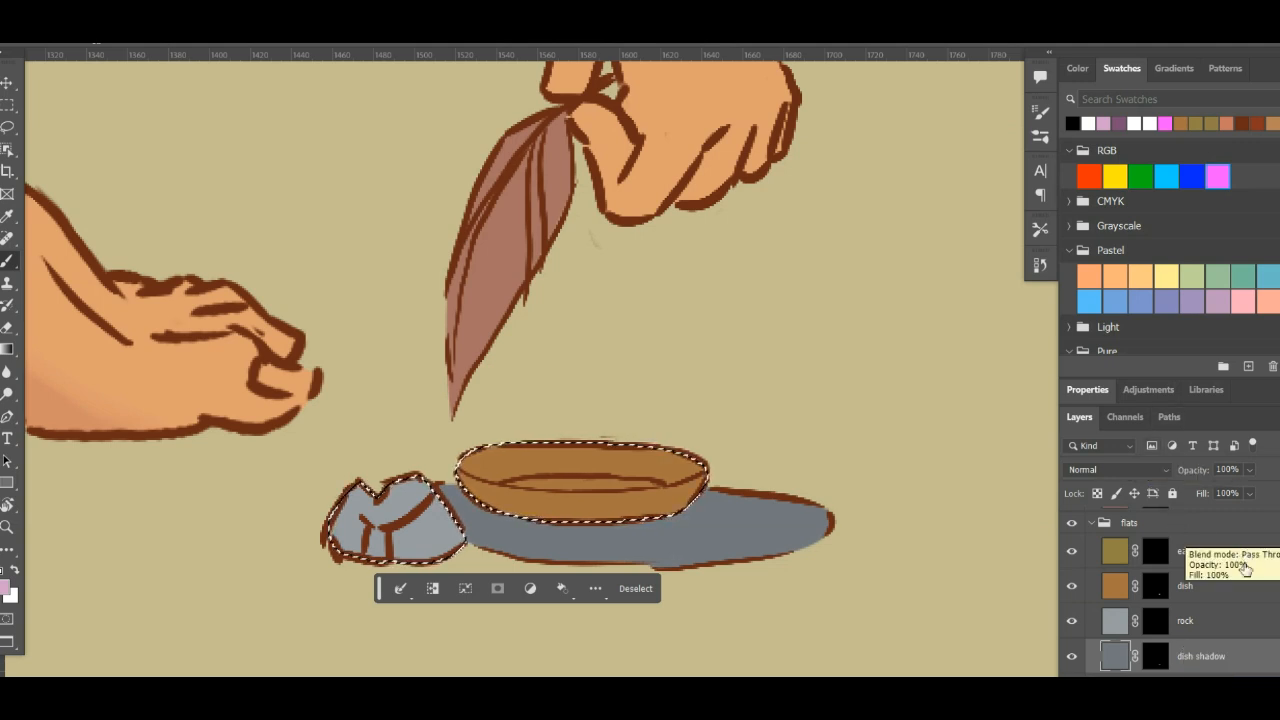
{"action": "left_click", "coordinate": [1159, 664], "text": "ctrl+shift"}
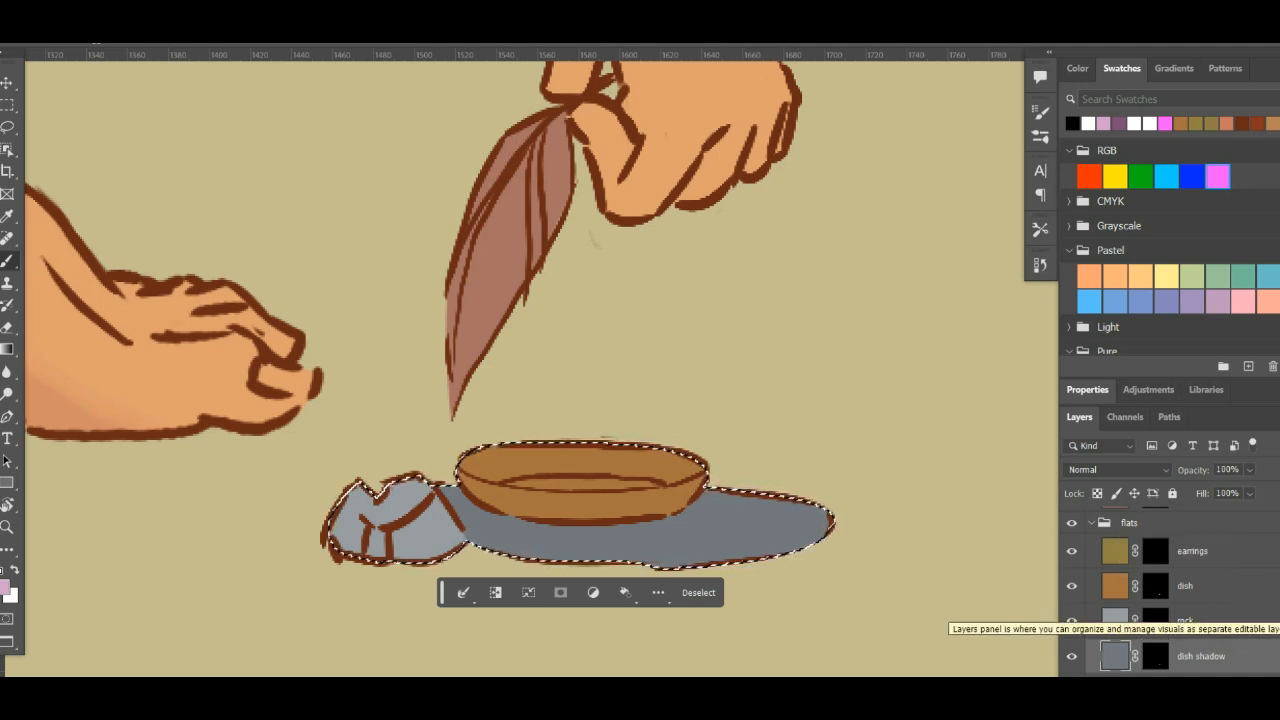
- Mask Layer 6 in the shadows group with the combined selection and make its pixel content active for painting
{"action": "scroll", "coordinate": [1140, 622], "scroll_direction": "up", "scroll_amount": 5}
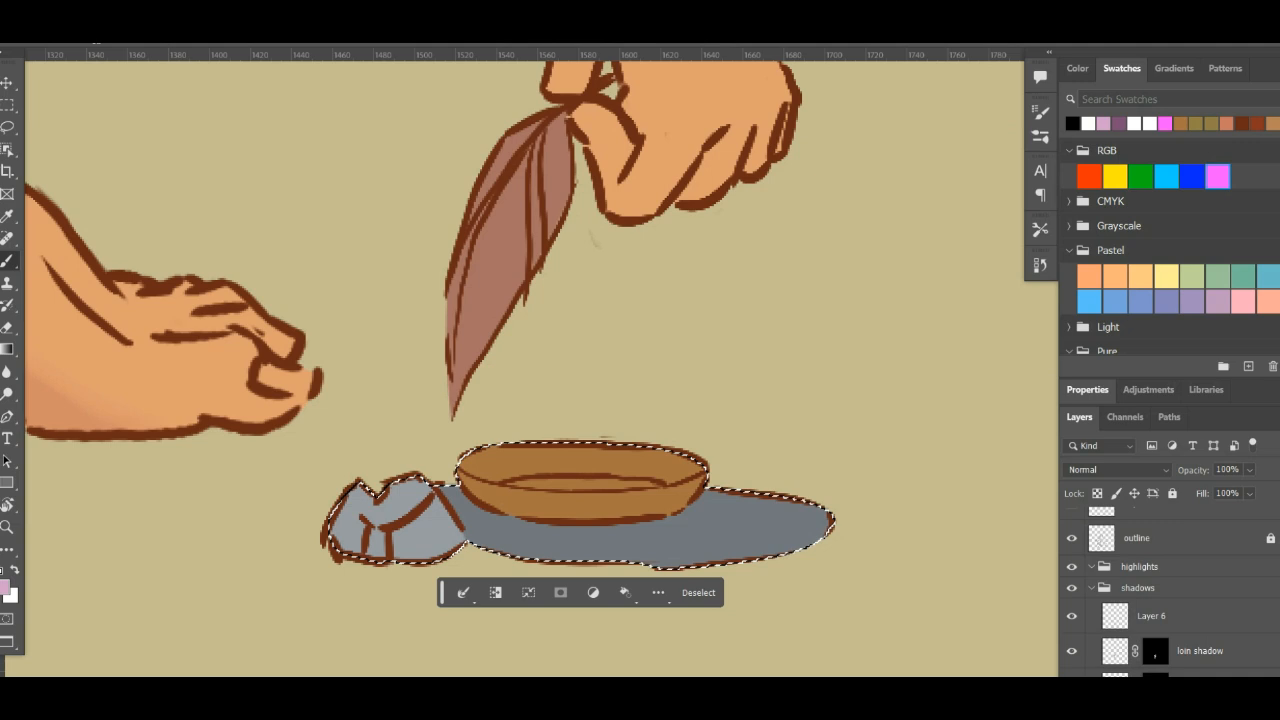
{"action": "left_click", "coordinate": [1150, 625]}
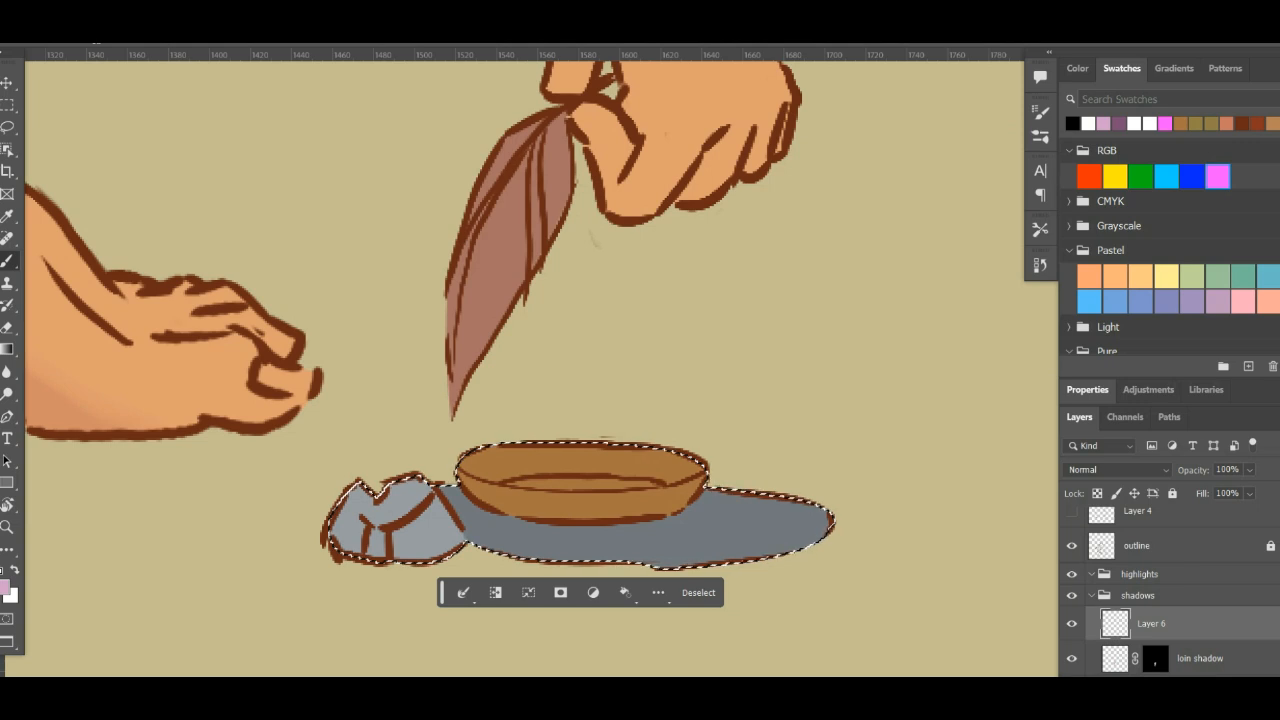
{"action": "scroll", "coordinate": [1170, 600], "scroll_direction": "down", "scroll_amount": 3}
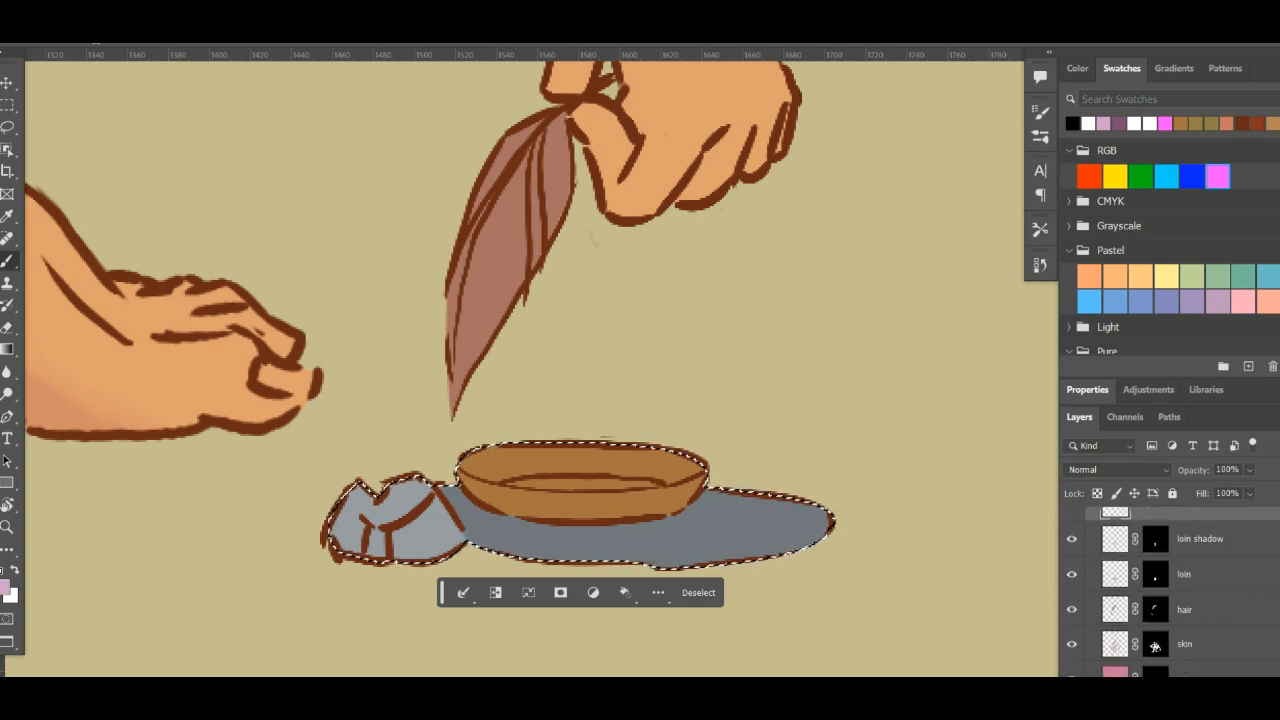
{"action": "left_click", "coordinate": [1170, 695]}
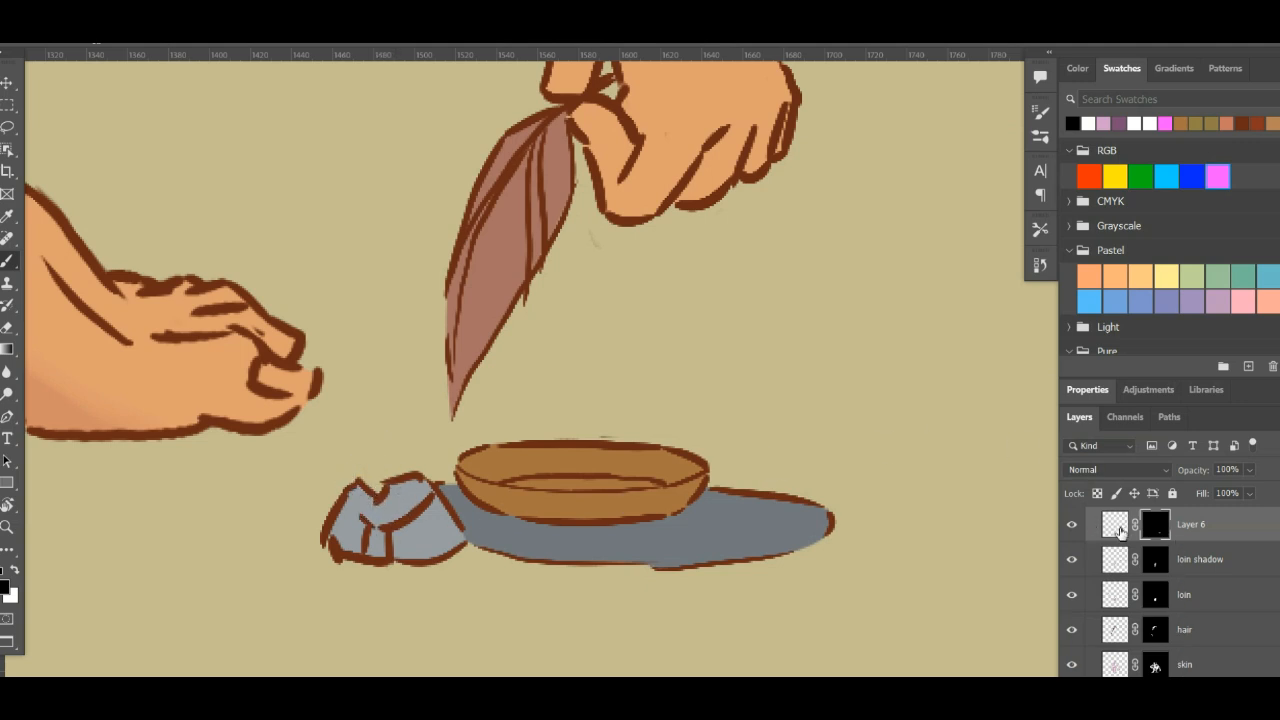
{"action": "left_click", "coordinate": [1118, 528]}
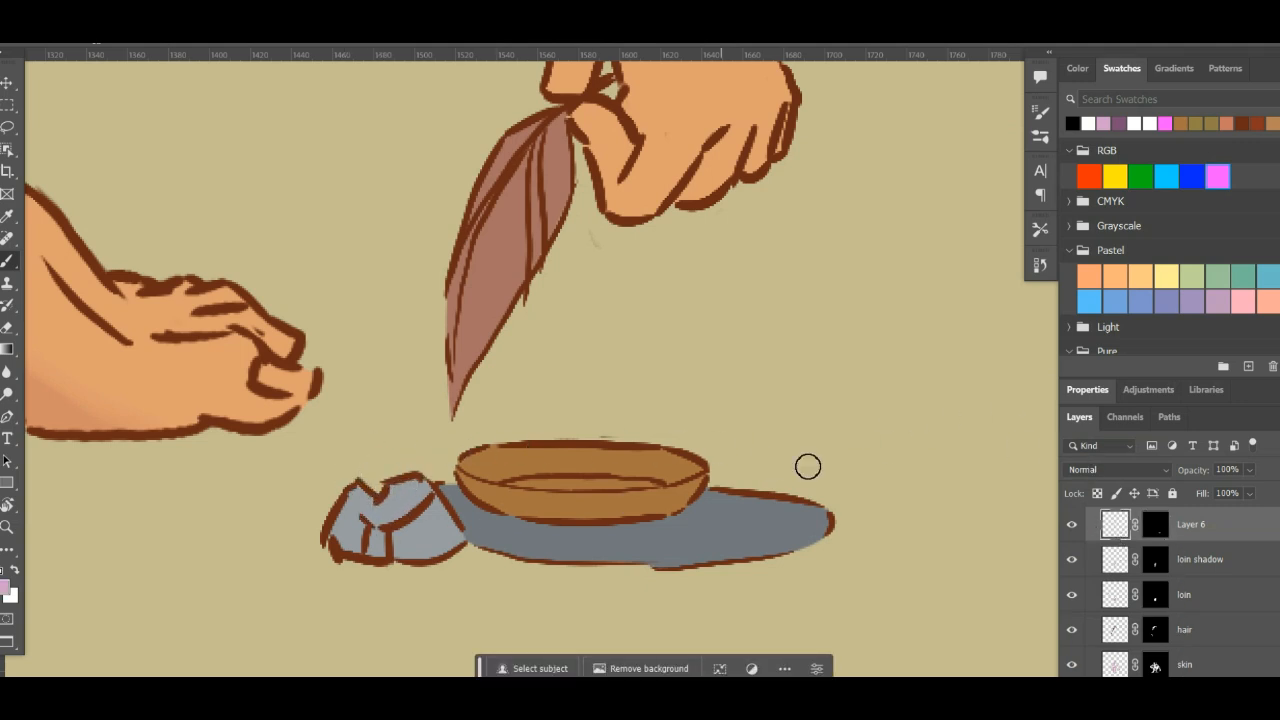
- Set Layer 6 to Multiply and paint shadows on the rock's lower faces and along the underside of the bowl
{"action": "left_click", "coordinate": [1117, 469]}
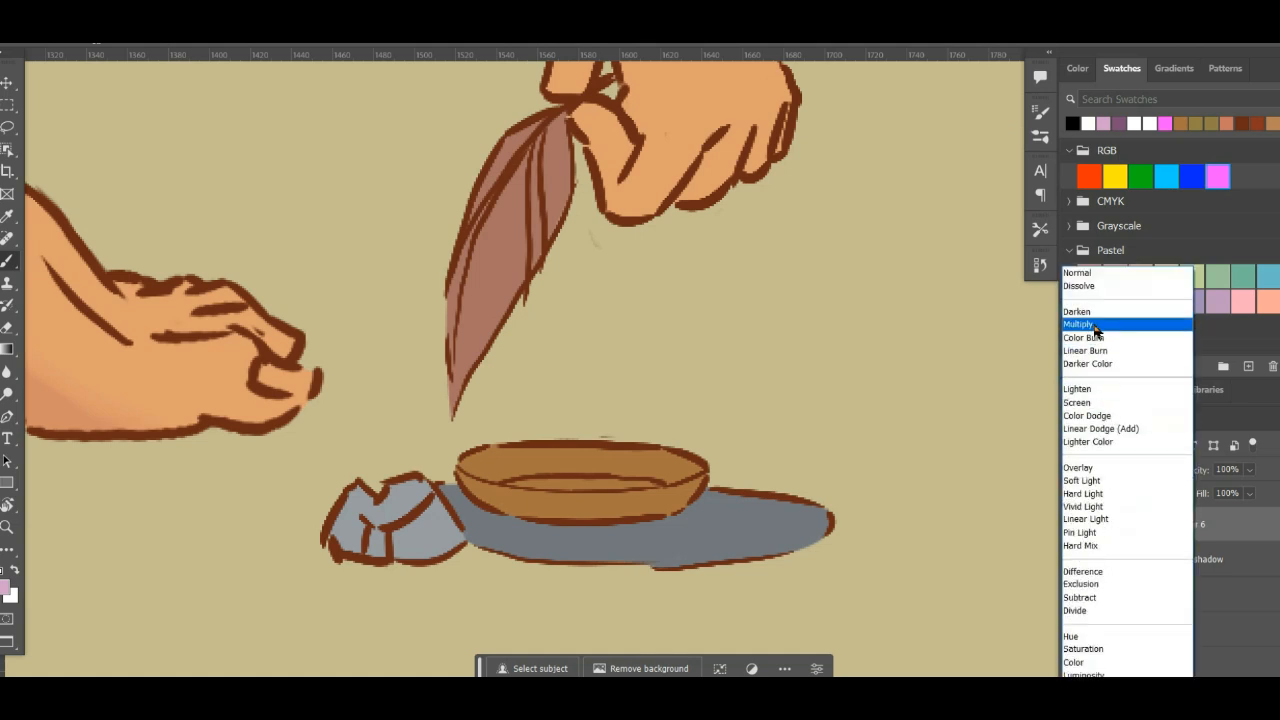
{"action": "left_click", "coordinate": [1094, 326]}
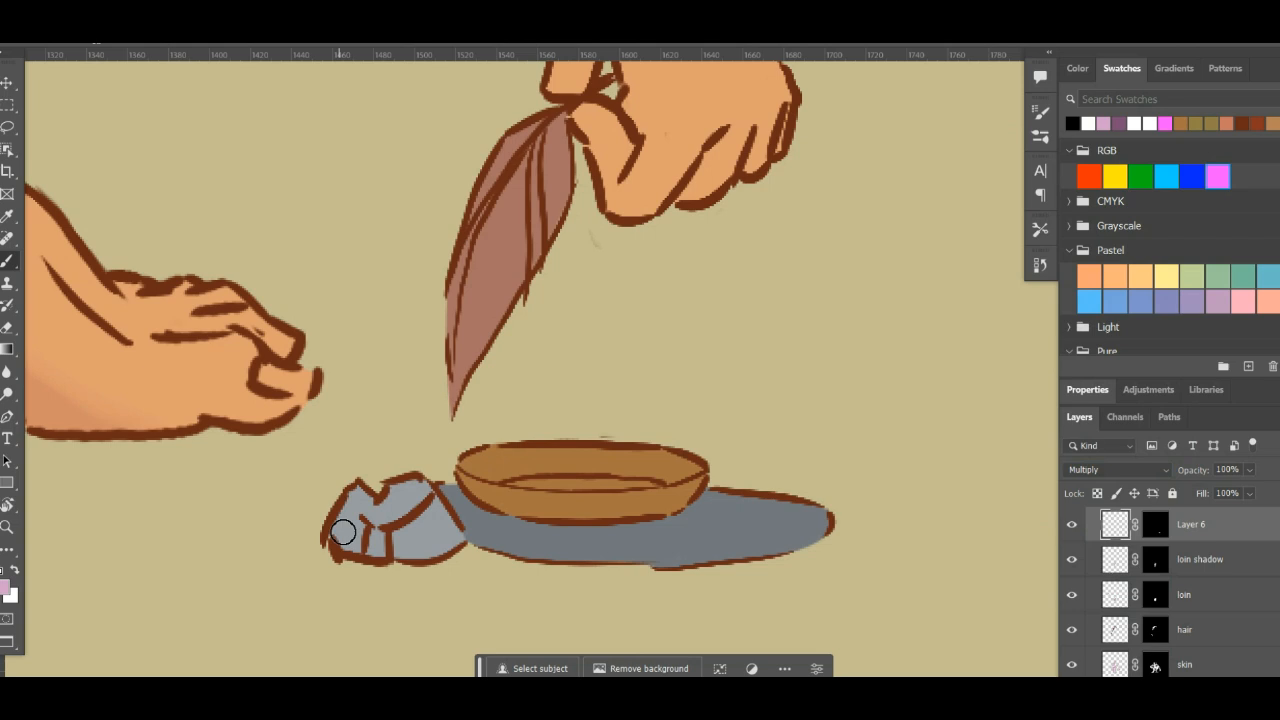
{"action": "mouse_move", "coordinate": [366, 555]}
{"action": "left_mouse_down"}
{"action": "mouse_move", "coordinate": [339, 538]}
{"action": "mouse_move", "coordinate": [434, 539]}
{"action": "mouse_move", "coordinate": [408, 534]}
{"action": "mouse_move", "coordinate": [418, 531]}
{"action": "mouse_move", "coordinate": [399, 555]}
{"action": "mouse_move", "coordinate": [453, 537]}
{"action": "mouse_move", "coordinate": [394, 552]}
{"action": "mouse_move", "coordinate": [370, 553]}
{"action": "left_mouse_up"}
{"action": "mouse_move", "coordinate": [487, 509]}
{"action": "left_mouse_down"}
{"action": "mouse_move", "coordinate": [553, 520]}
{"action": "mouse_move", "coordinate": [656, 511]}
{"action": "mouse_move", "coordinate": [476, 499]}
{"action": "mouse_move", "coordinate": [560, 520]}
{"action": "mouse_move", "coordinate": [645, 511]}
{"action": "mouse_move", "coordinate": [704, 485]}
{"action": "mouse_move", "coordinate": [530, 514]}
{"action": "left_mouse_up"}
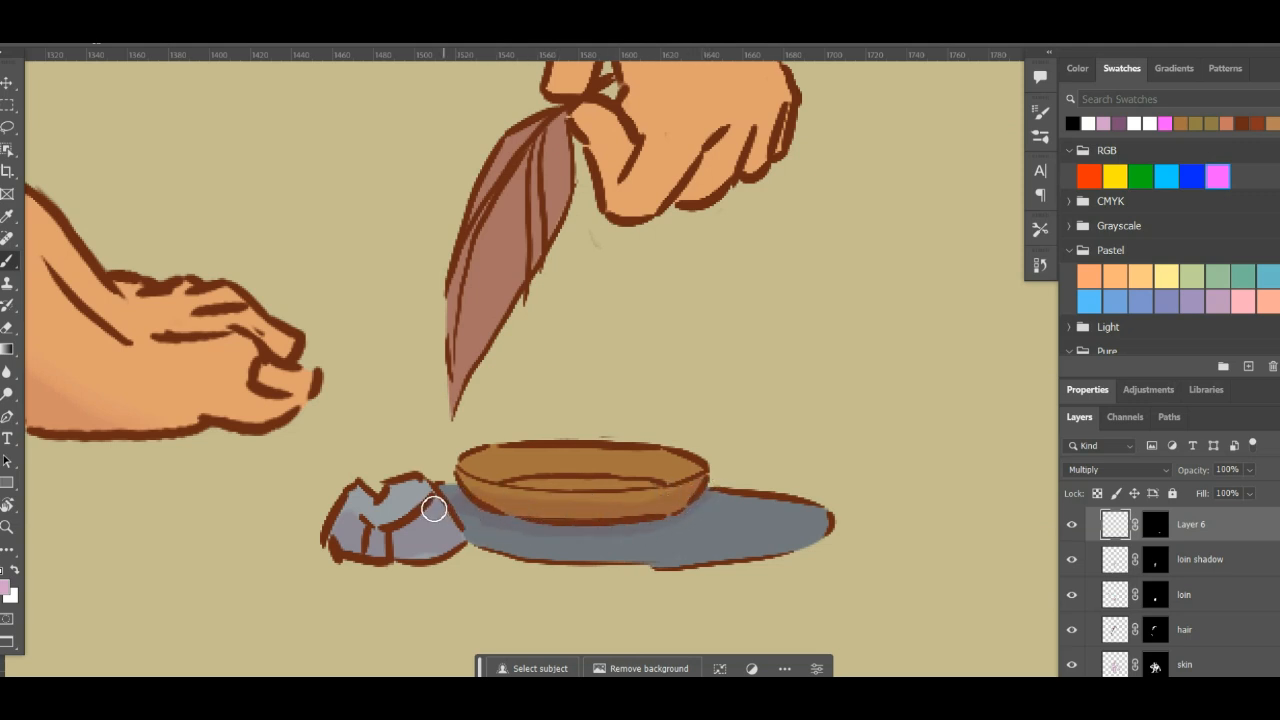
- Shade the inside of the bowl on the Multiply shadow layer
{"action": "key", "text": "x"}
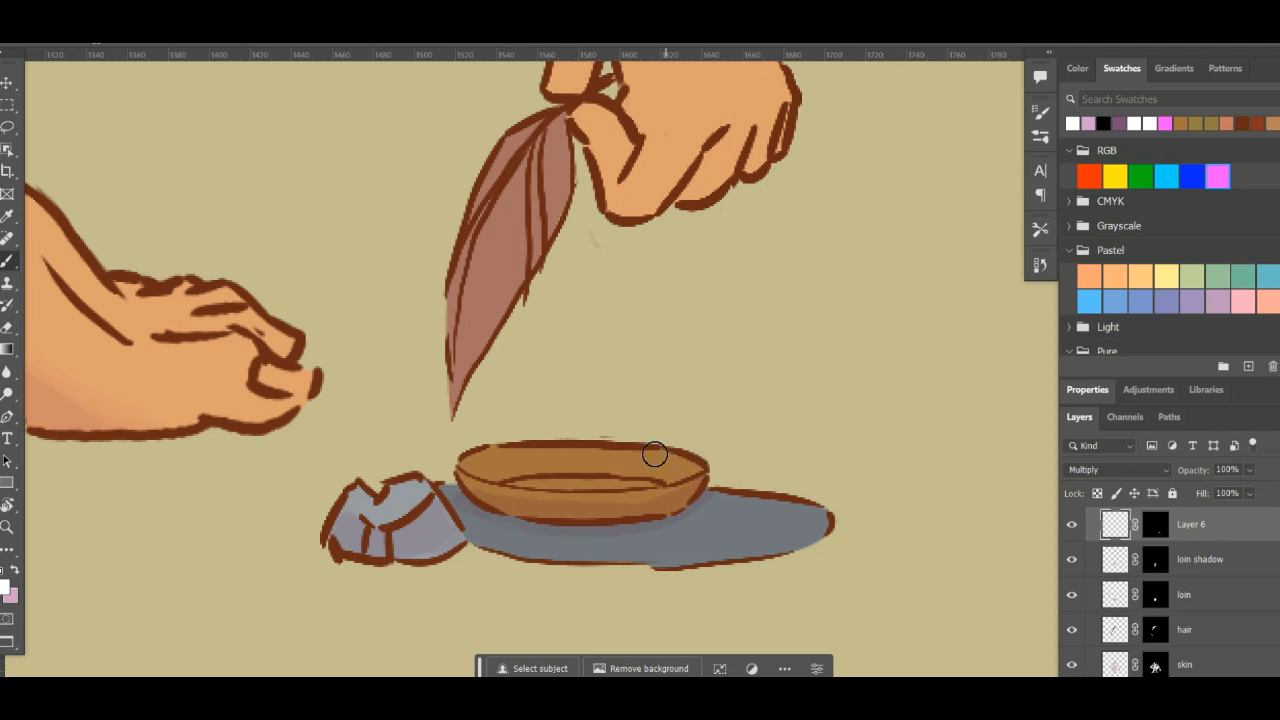
{"action": "key", "text": "x"}
{"action": "mouse_move", "coordinate": [511, 481]}
{"action": "left_mouse_down"}
{"action": "mouse_move", "coordinate": [543, 466]}
{"action": "mouse_move", "coordinate": [652, 481]}
{"action": "mouse_move", "coordinate": [591, 471]}
{"action": "mouse_move", "coordinate": [494, 482]}
{"action": "mouse_move", "coordinate": [487, 464]}
{"action": "mouse_move", "coordinate": [503, 461]}
{"action": "left_mouse_up"}
{"action": "key", "text": "x"}
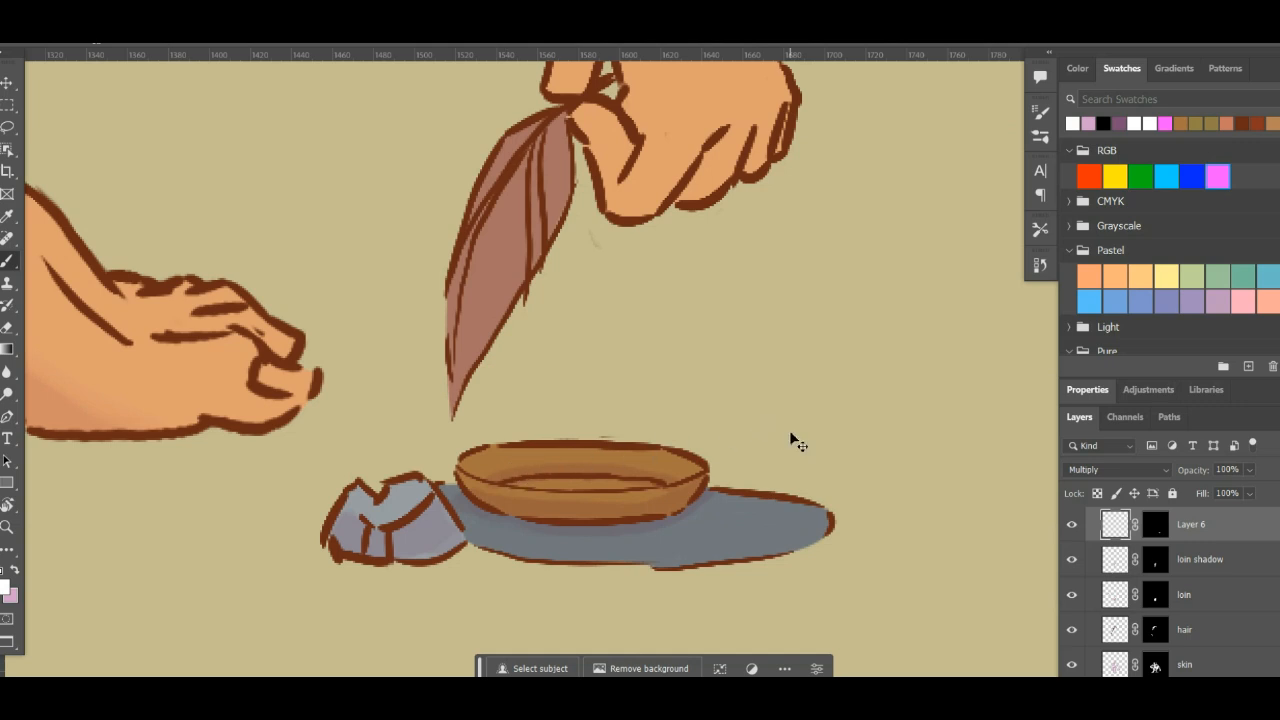
- Activate the pixel content of the skin layer in the shadows group and shade the fingers of the hand resting on the knee
{"action": "scroll", "coordinate": [797, 441], "scroll_direction": "down", "scroll_amount": 6}
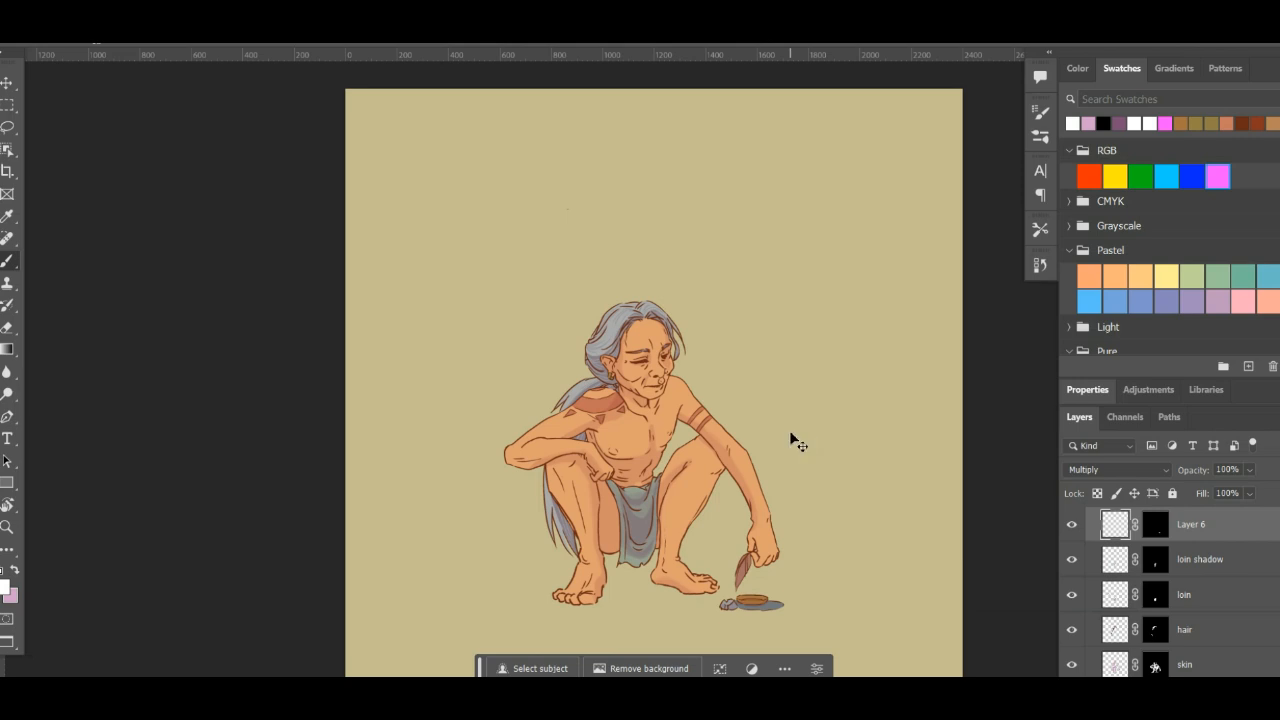
{"action": "scroll", "coordinate": [797, 441], "scroll_direction": "up", "scroll_amount": 4}
{"action": "scroll", "coordinate": [797, 441], "scroll_direction": "up", "scroll_amount": 2}
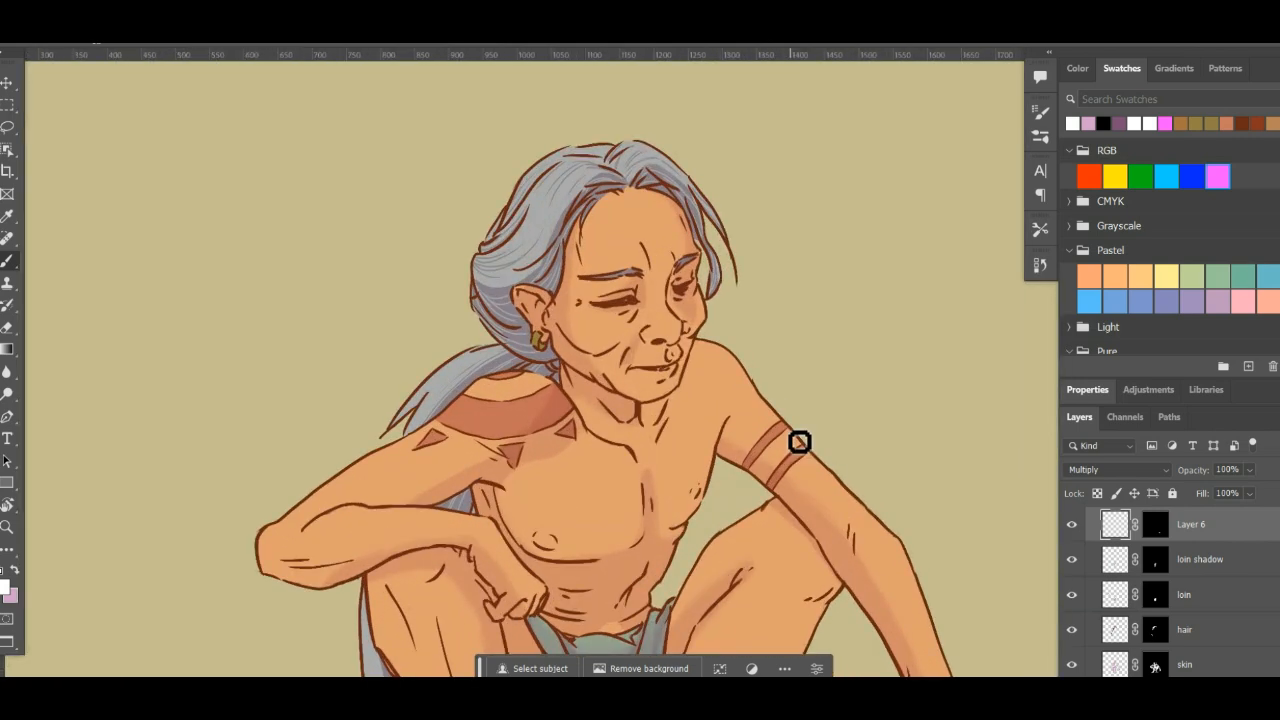
{"action": "left_click_drag", "start_coordinate": [486, 534], "coordinate": [509, 429]}
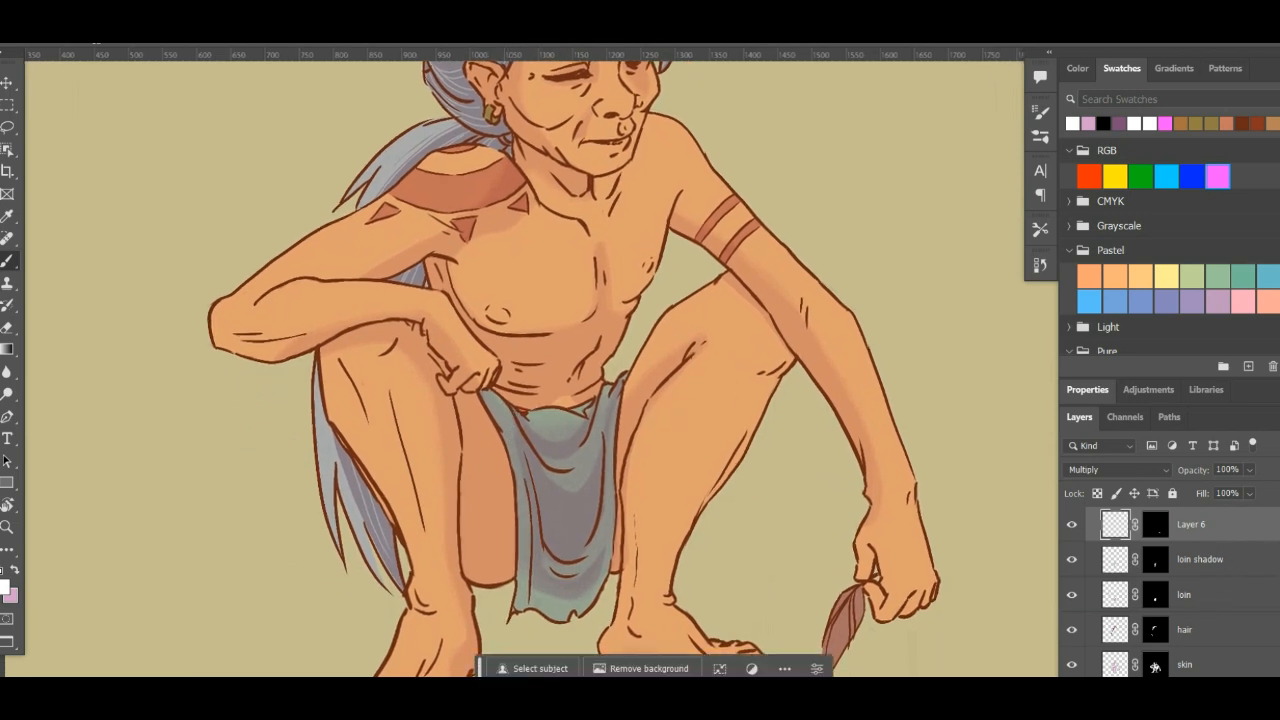
{"action": "scroll", "coordinate": [1172, 592], "scroll_direction": "down", "scroll_amount": 9}
{"action": "scroll", "coordinate": [1172, 592], "scroll_direction": "up", "scroll_amount": 6}
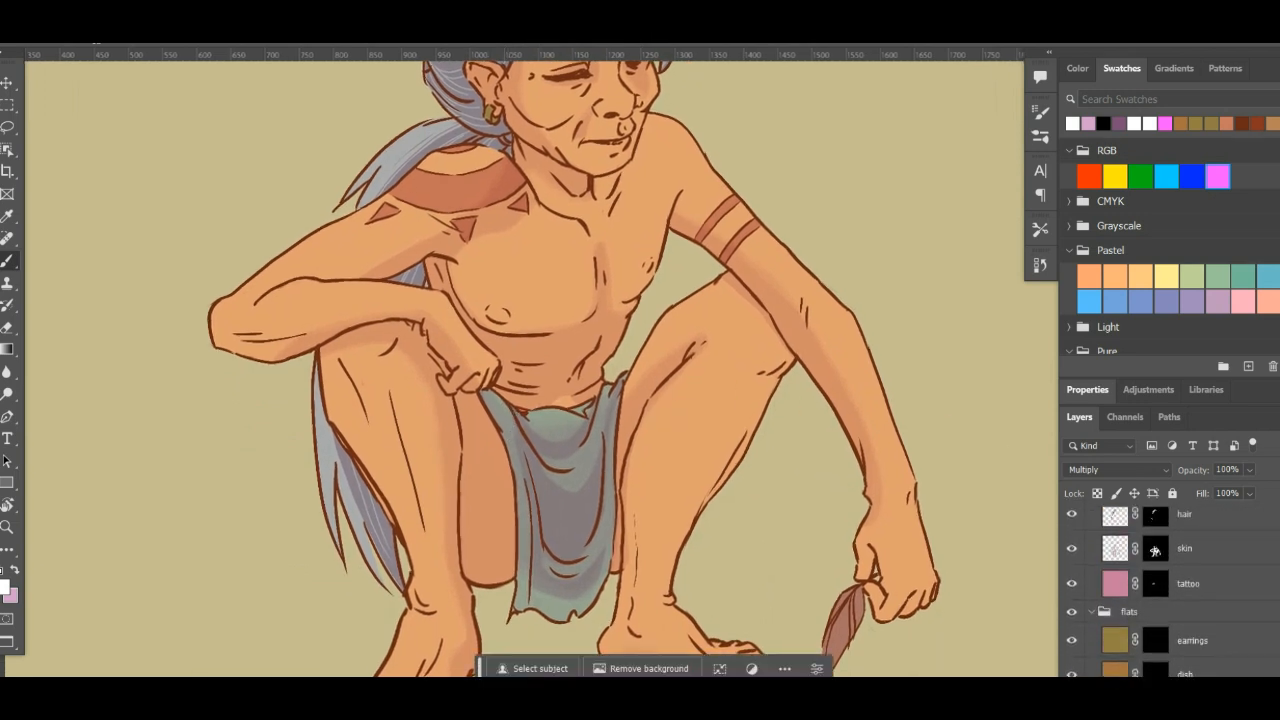
{"action": "scroll", "coordinate": [1155, 550], "scroll_direction": "up", "scroll_amount": 3}
{"action": "left_click", "coordinate": [1152, 632]}
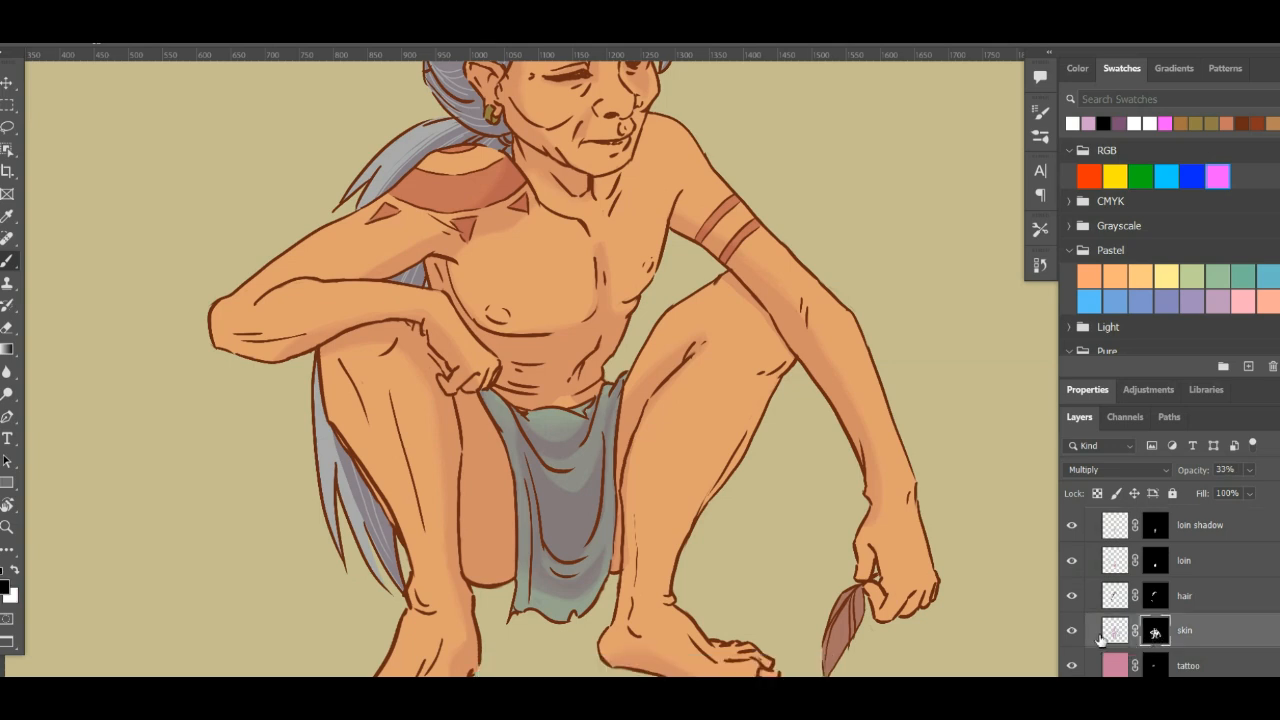
{"action": "left_click", "coordinate": [1114, 632]}
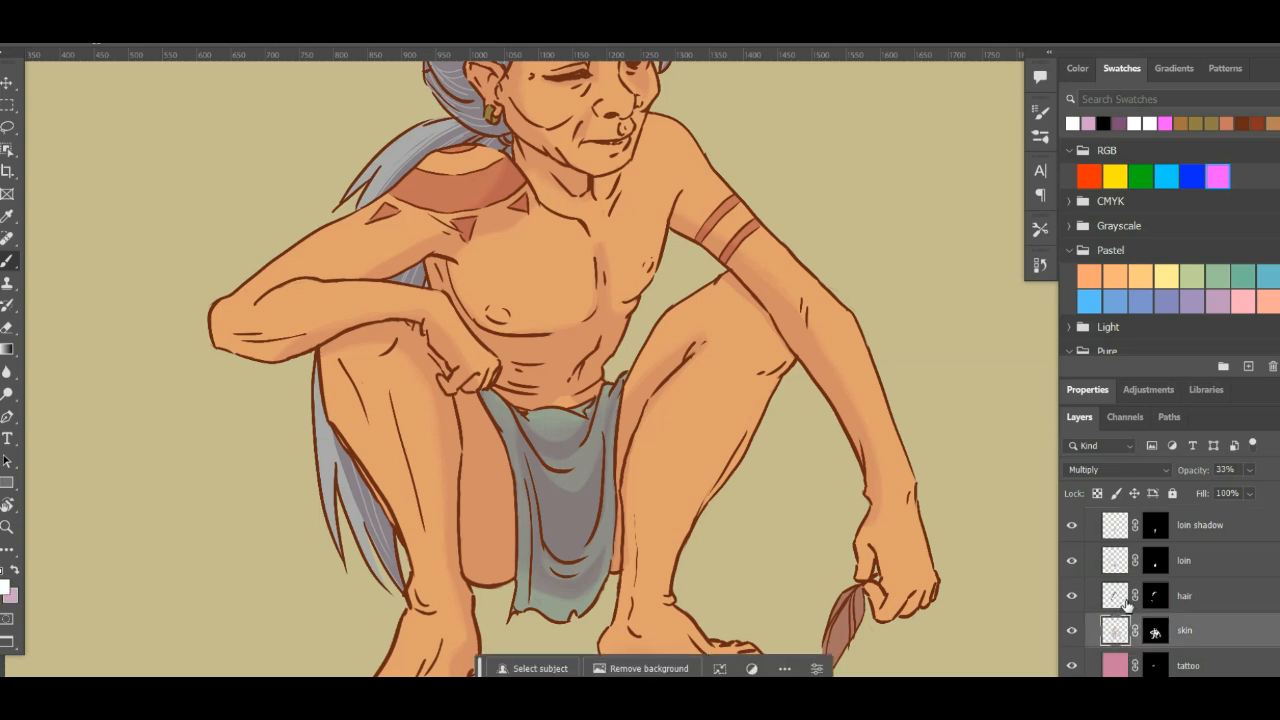
{"action": "key", "text": "x"}
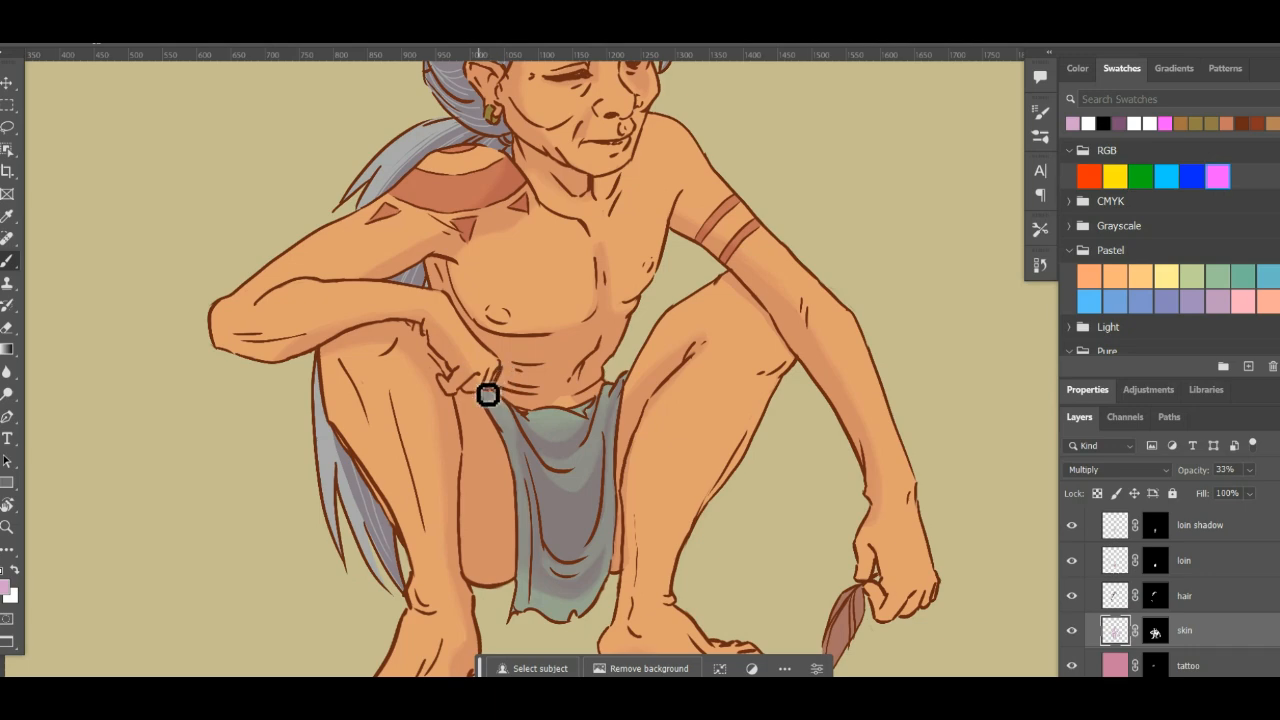
{"action": "scroll", "coordinate": [500, 375], "scroll_direction": "up", "scroll_amount": 1}
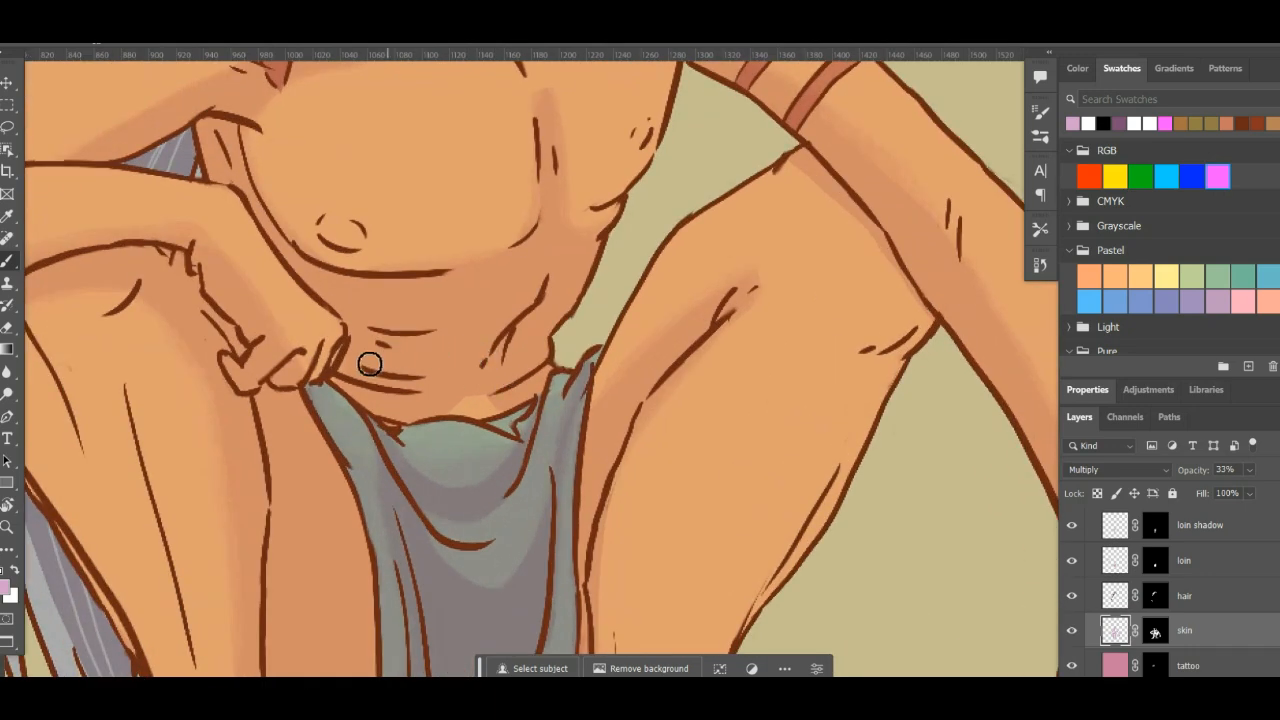
{"action": "scroll", "coordinate": [400, 385], "scroll_direction": "up", "scroll_amount": 1}
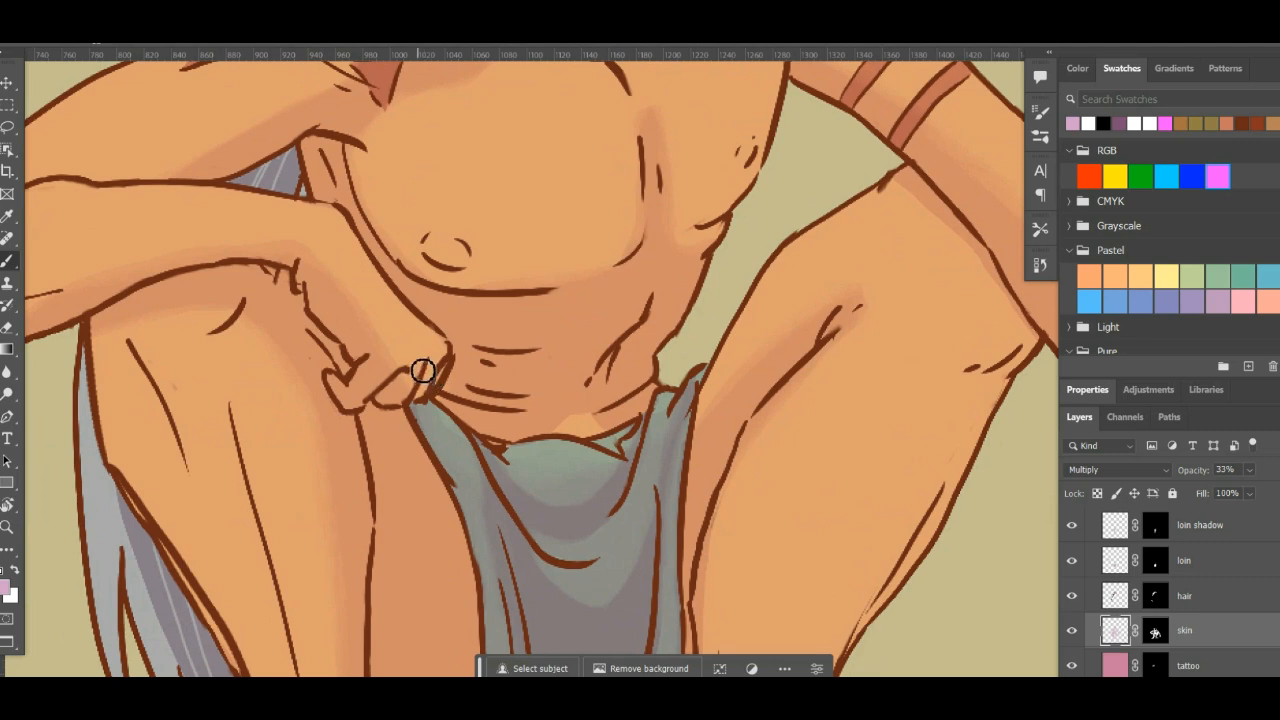
{"action": "left_click_drag", "start_coordinate": [415, 385], "coordinate": [443, 380]}
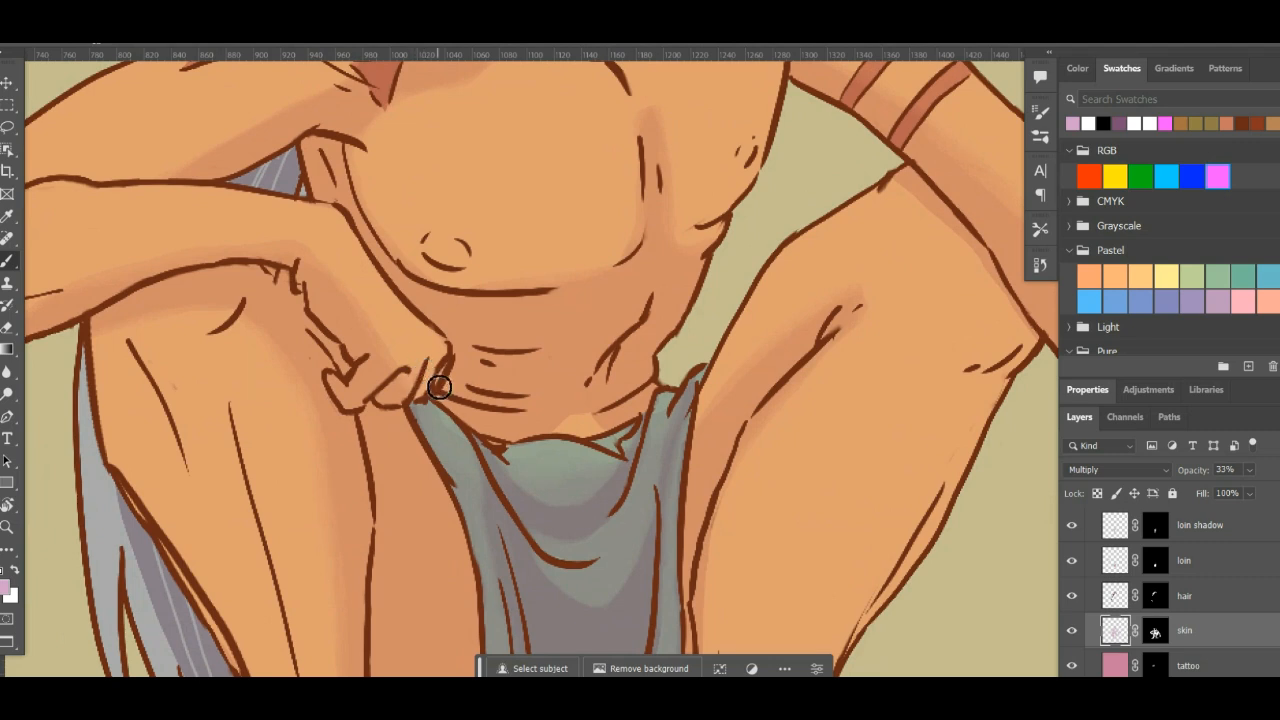
- Touch up the skin layer's mask in black at the resting hand's fingers and add more shadow to its pixel content there
{"action": "left_click", "coordinate": [1155, 631]}
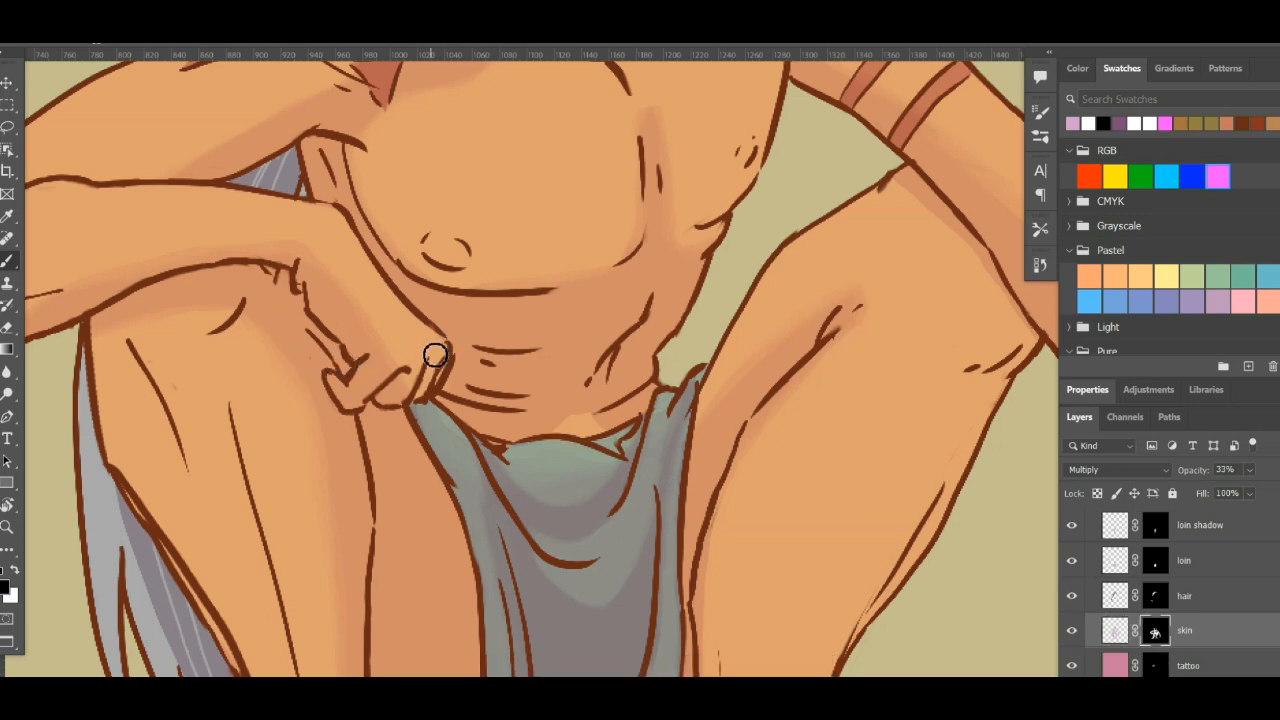
{"action": "mouse_move", "coordinate": [424, 379]}
{"action": "left_mouse_down"}
{"action": "mouse_move", "coordinate": [414, 390]}
{"action": "mouse_move", "coordinate": [443, 380]}
{"action": "mouse_move", "coordinate": [413, 398]}
{"action": "mouse_move", "coordinate": [430, 377]}
{"action": "left_mouse_up"}
{"action": "key", "text": "x"}
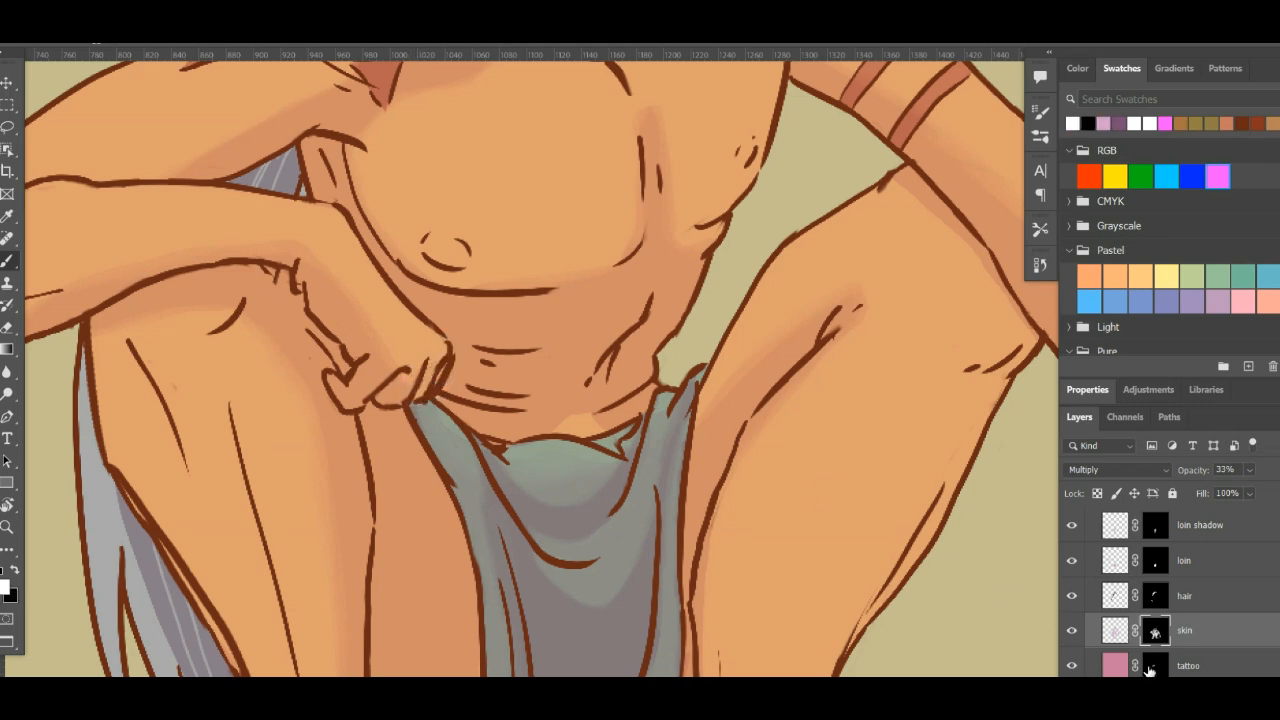
{"action": "left_click", "coordinate": [1115, 632]}
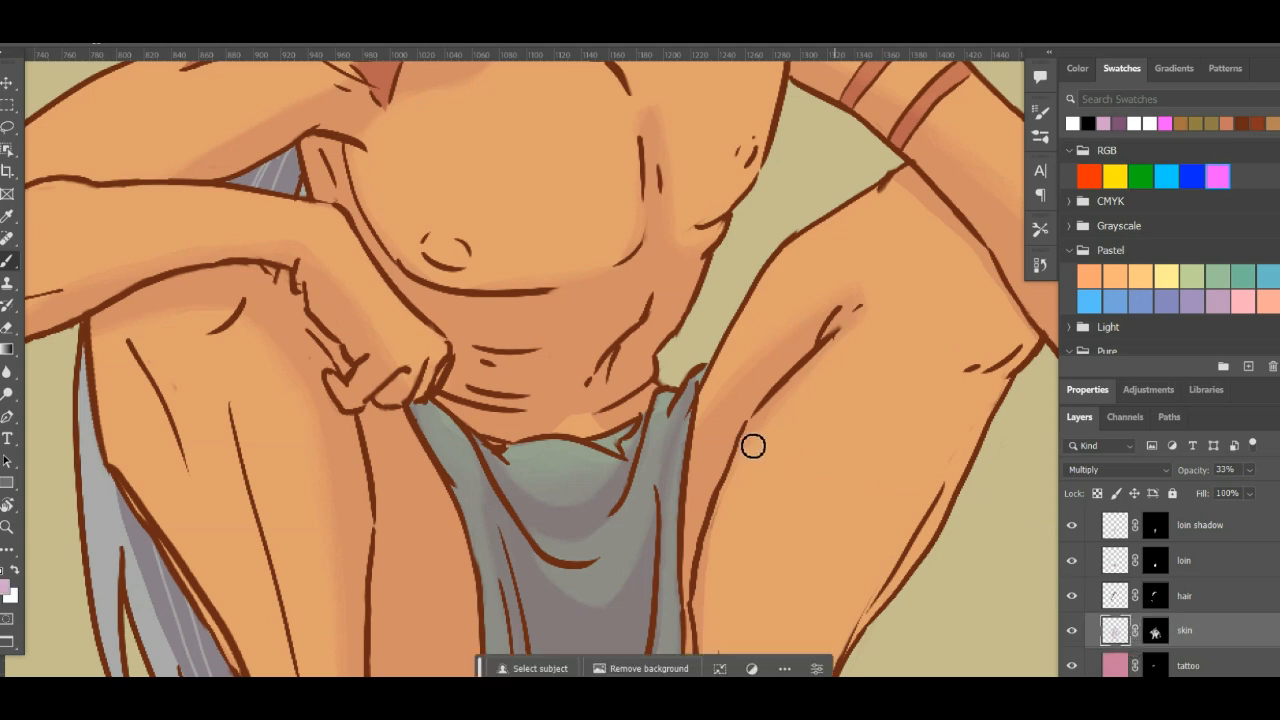
{"action": "left_click_drag", "start_coordinate": [405, 402], "coordinate": [432, 372]}
- Choose the KYLE Ultimate Inking Thick 'n brush at 25 px and paint white on the skin layer's mask over the resting hand's fingers
{"action": "left_click", "coordinate": [1040, 135]}
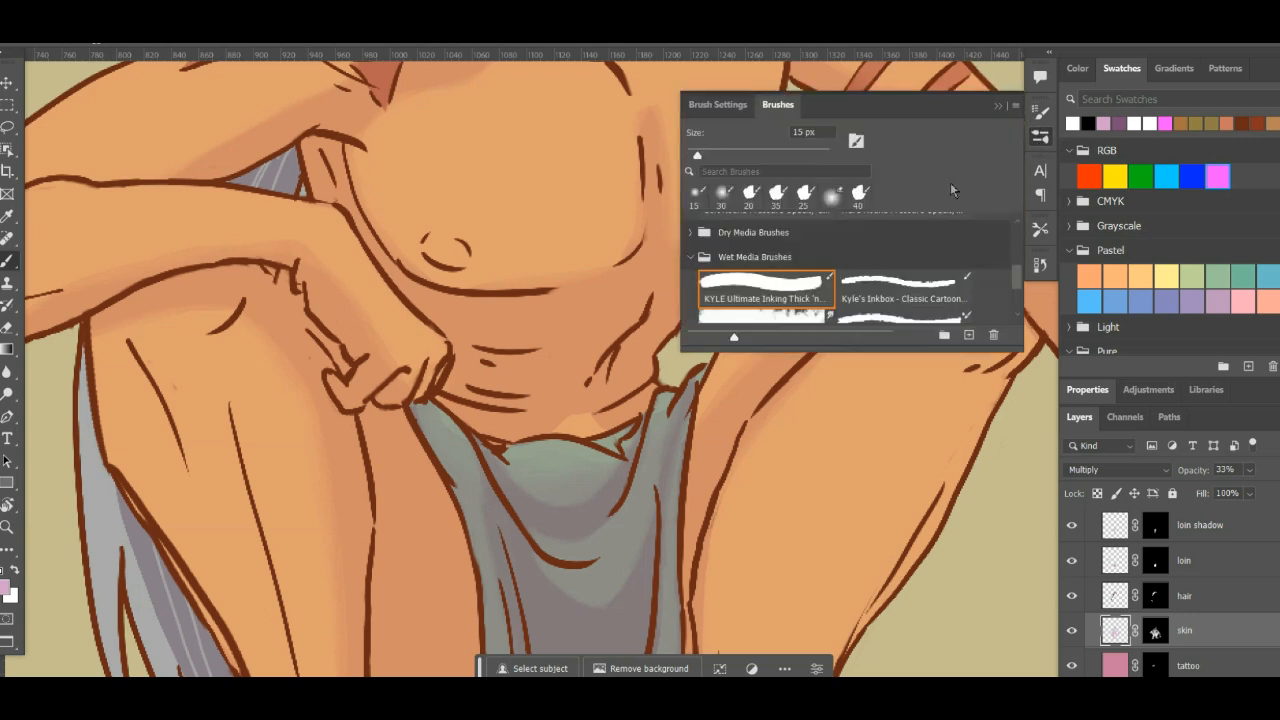
{"action": "left_click", "coordinate": [768, 281]}
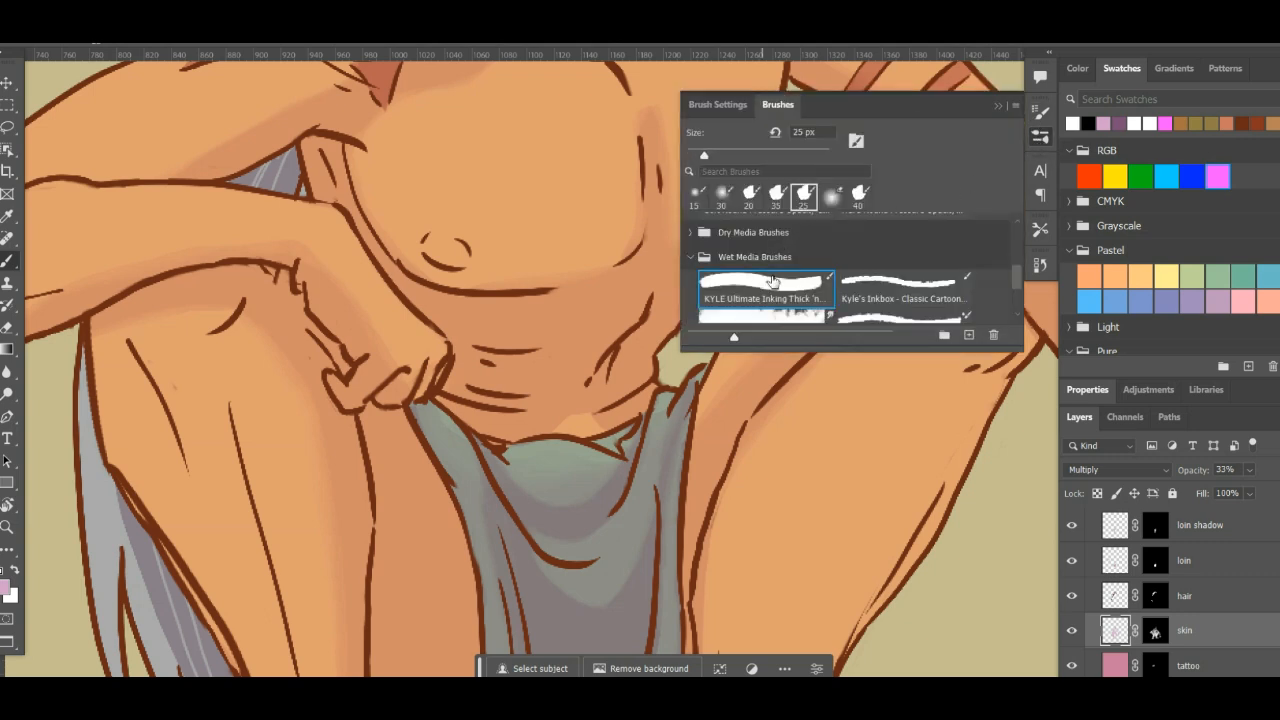
{"action": "left_click", "coordinate": [1043, 148]}
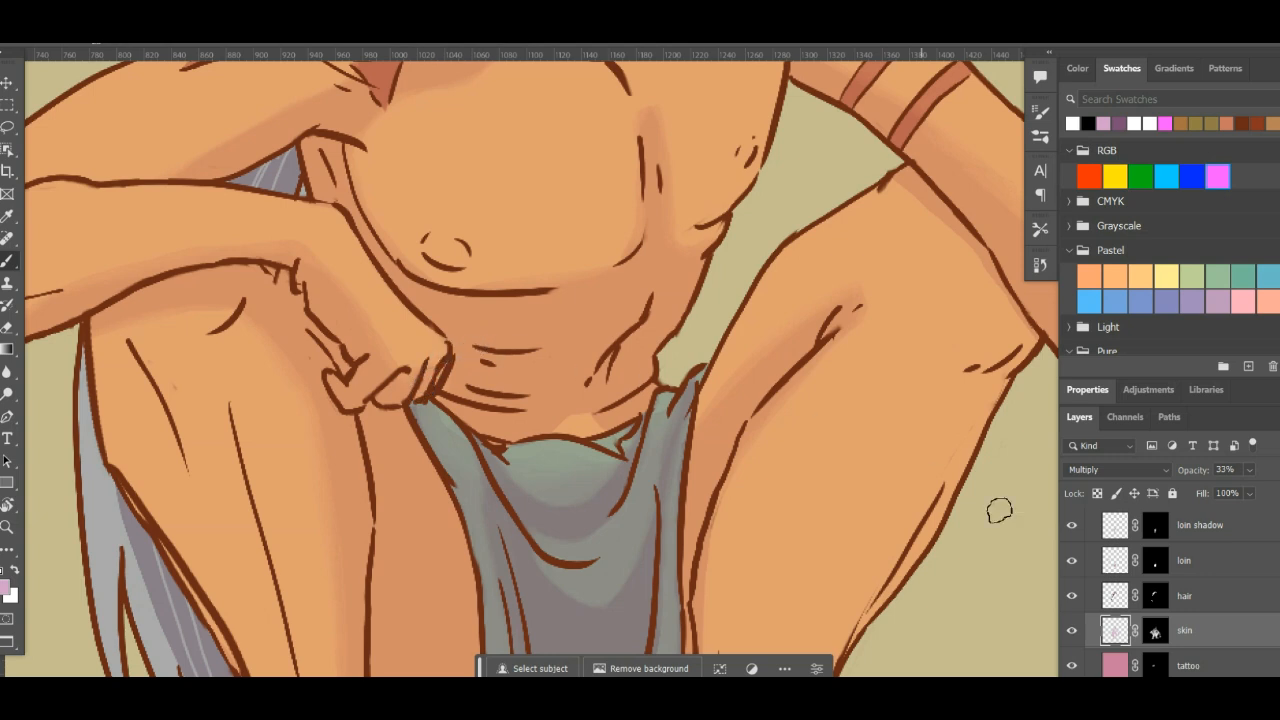
{"action": "left_click", "coordinate": [1152, 630]}
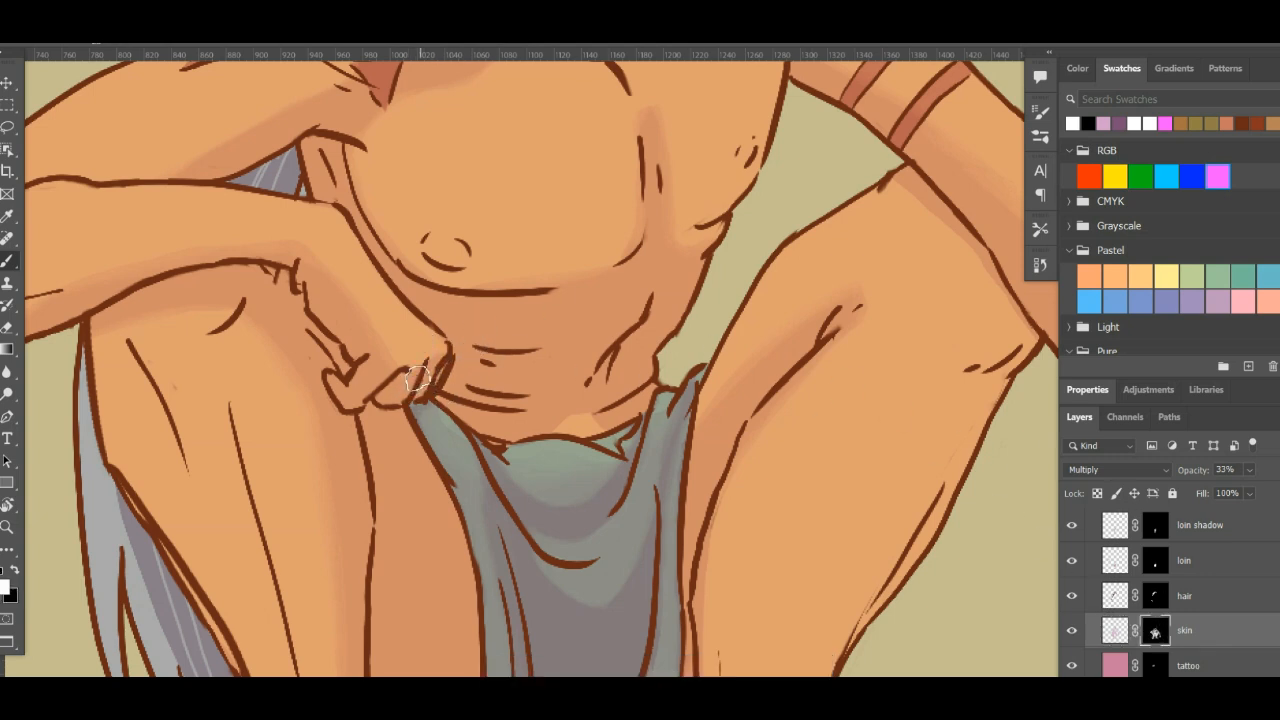
{"action": "left_click_drag", "start_coordinate": [412, 380], "coordinate": [439, 371]}
{"action": "mouse_move", "coordinate": [846, 286]}
{"action": "left_mouse_down"}
{"action": "mouse_move", "coordinate": [866, 320]}
{"action": "mouse_move", "coordinate": [854, 328]}
{"action": "left_mouse_up"}
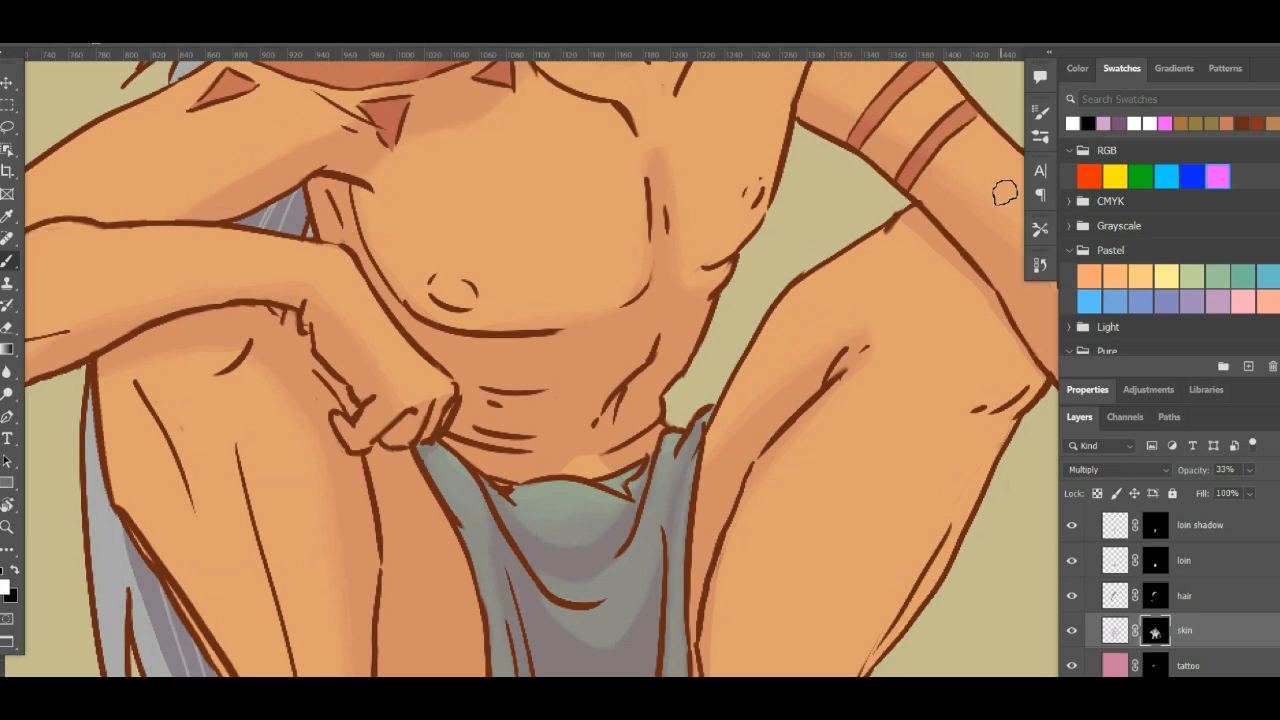
- Change the brush tip to the soft round 30 px one and reduce its spacing to 3%
{"action": "left_click", "coordinate": [1041, 114]}
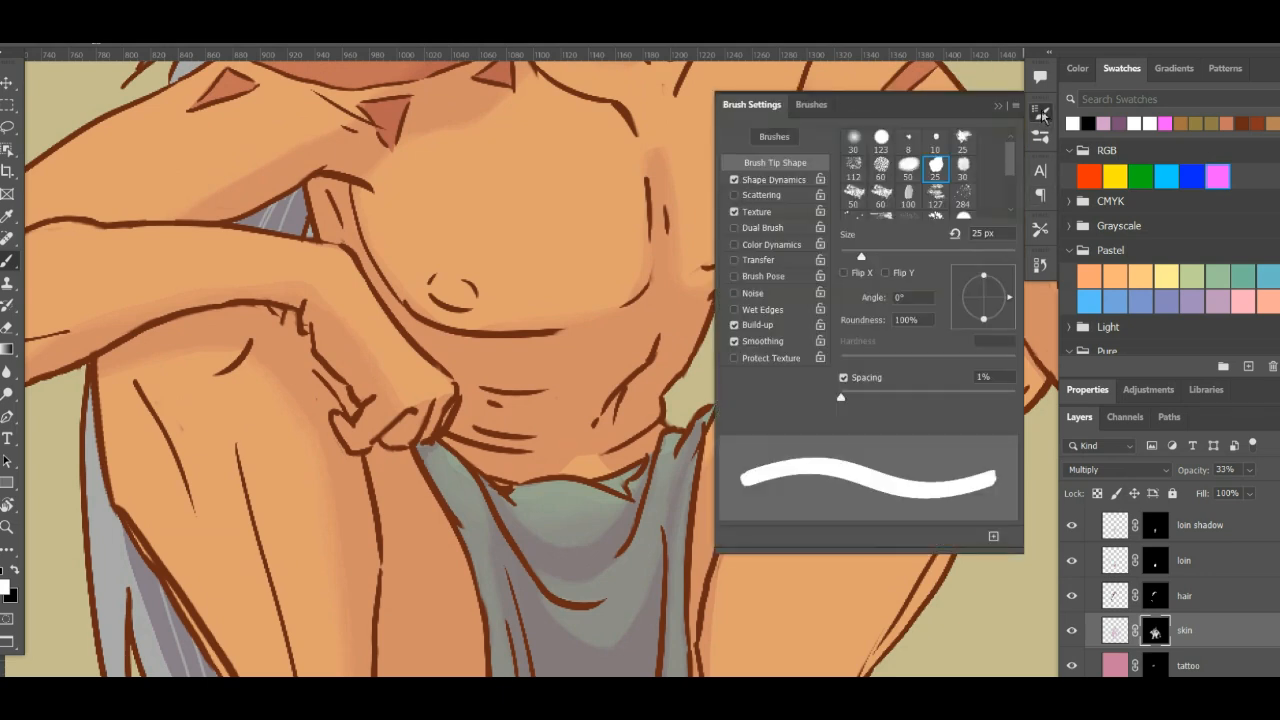
{"action": "left_click", "coordinate": [855, 140]}
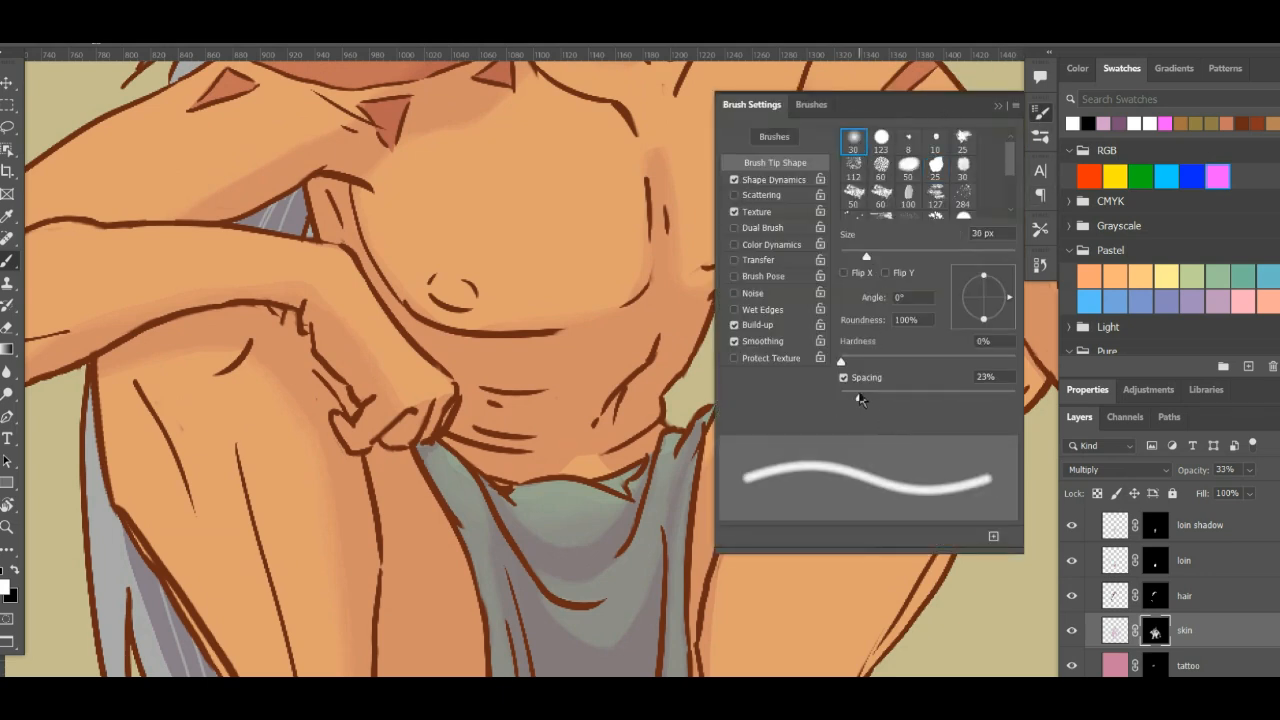
{"action": "left_click_drag", "start_coordinate": [860, 400], "coordinate": [843, 407]}
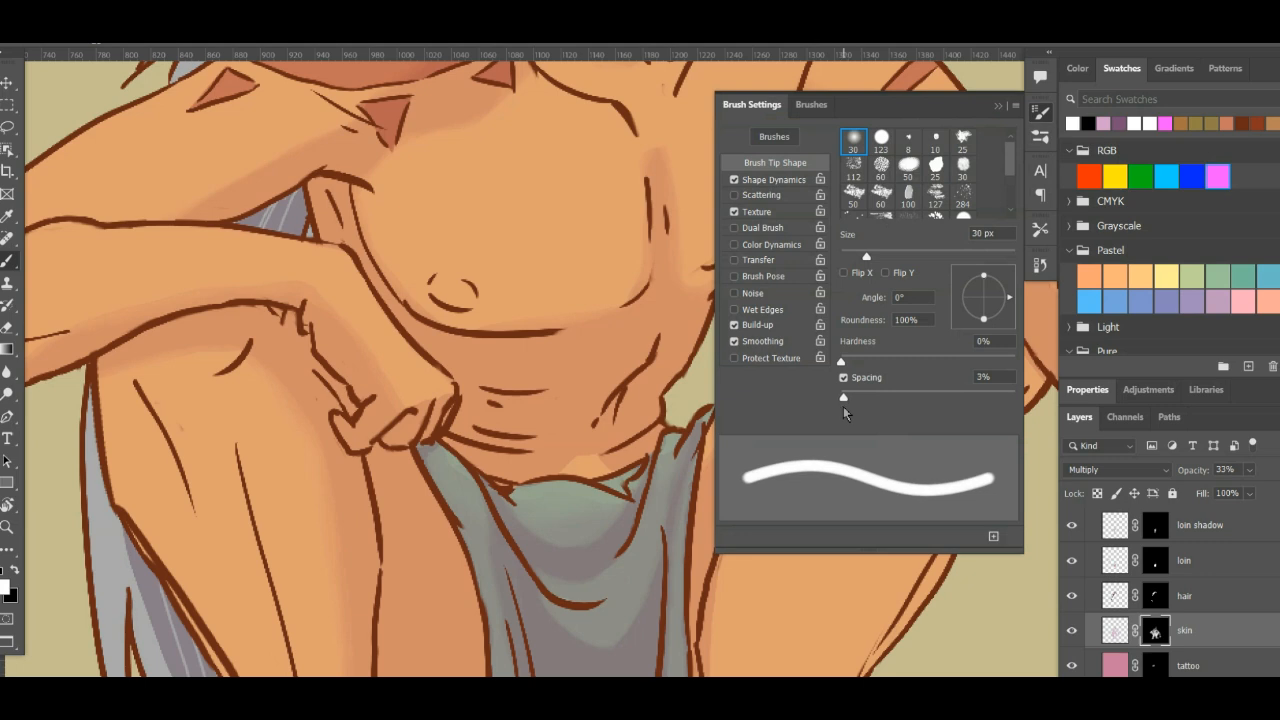
{"action": "left_click_drag", "start_coordinate": [843, 406], "coordinate": [844, 406]}
{"action": "left_click", "coordinate": [1040, 114]}
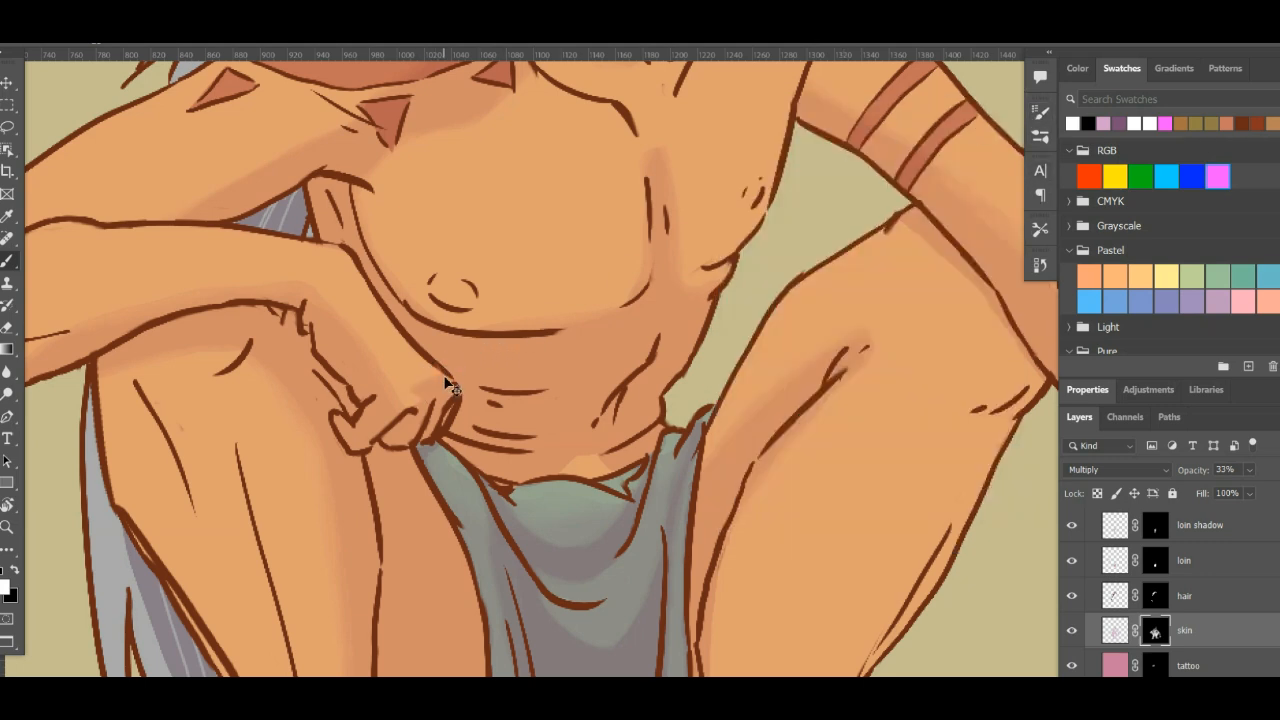
{"action": "key", "text": "x"}
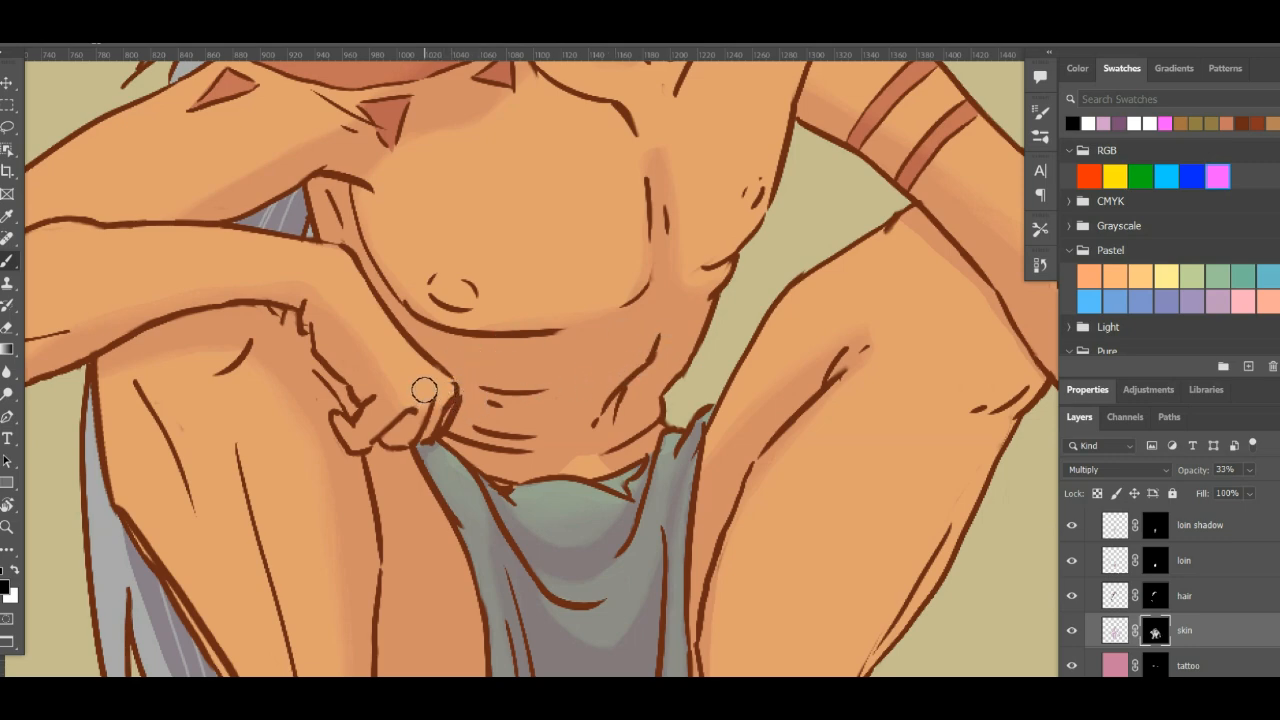
{"action": "left_click_drag", "start_coordinate": [634, 429], "coordinate": [424, 655]}
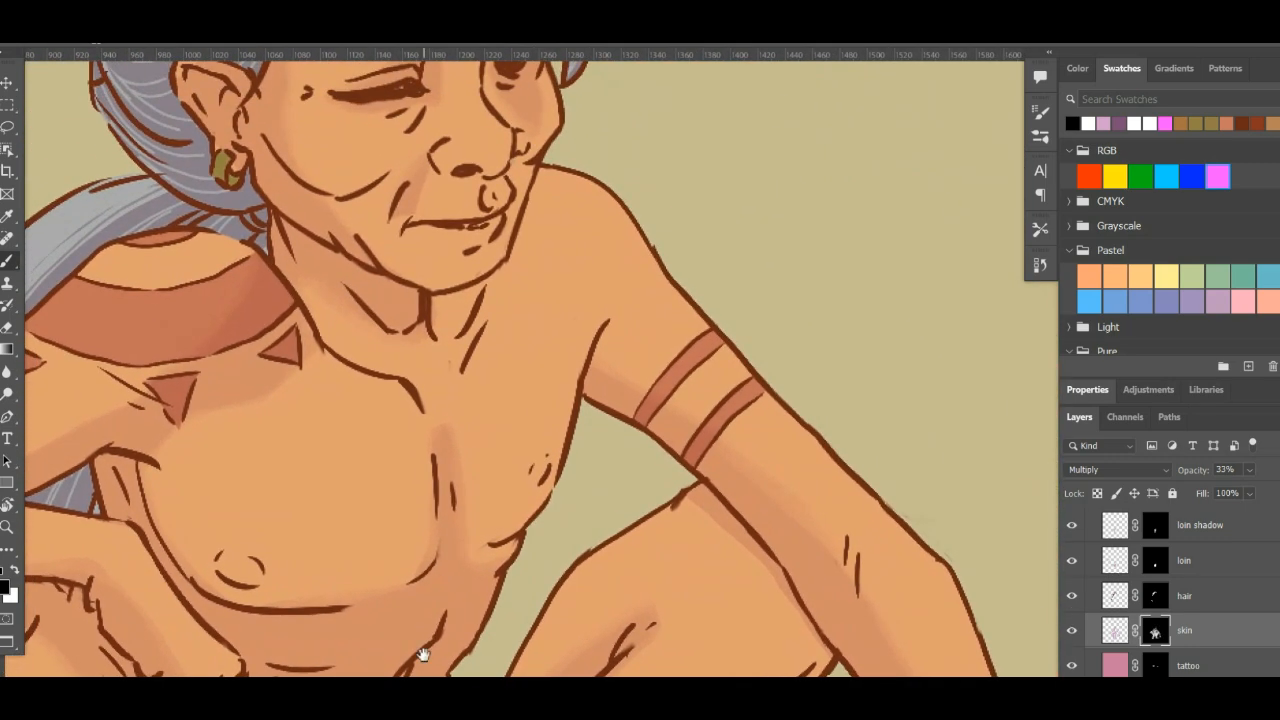
{"action": "left_click_drag", "start_coordinate": [543, 447], "coordinate": [563, 523]}
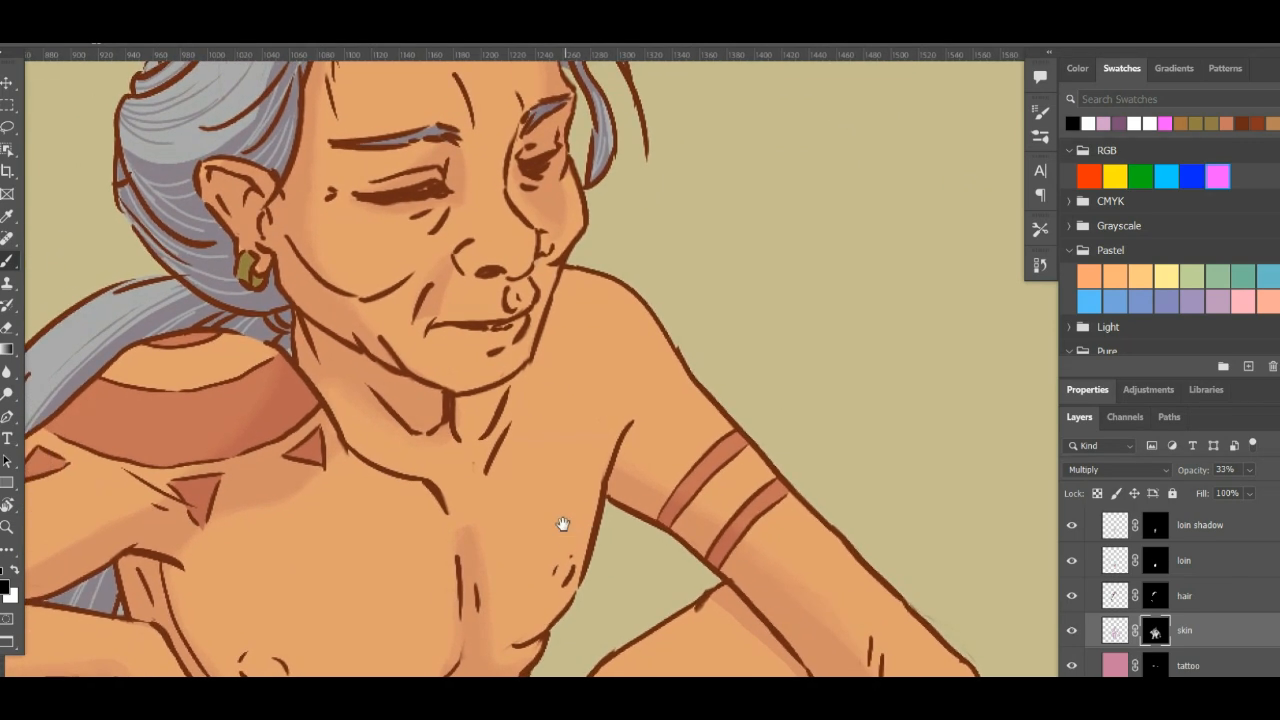
{"action": "key", "text": "x"}
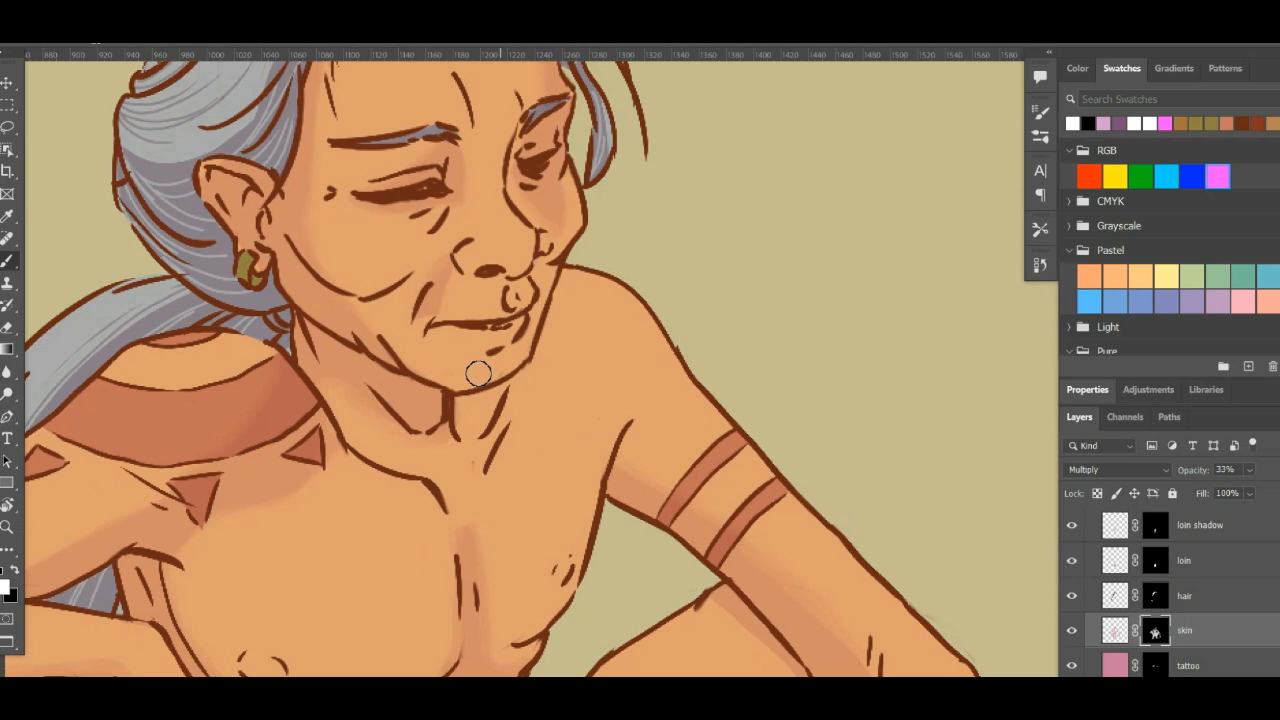
{"action": "left_click", "coordinate": [1117, 631]}
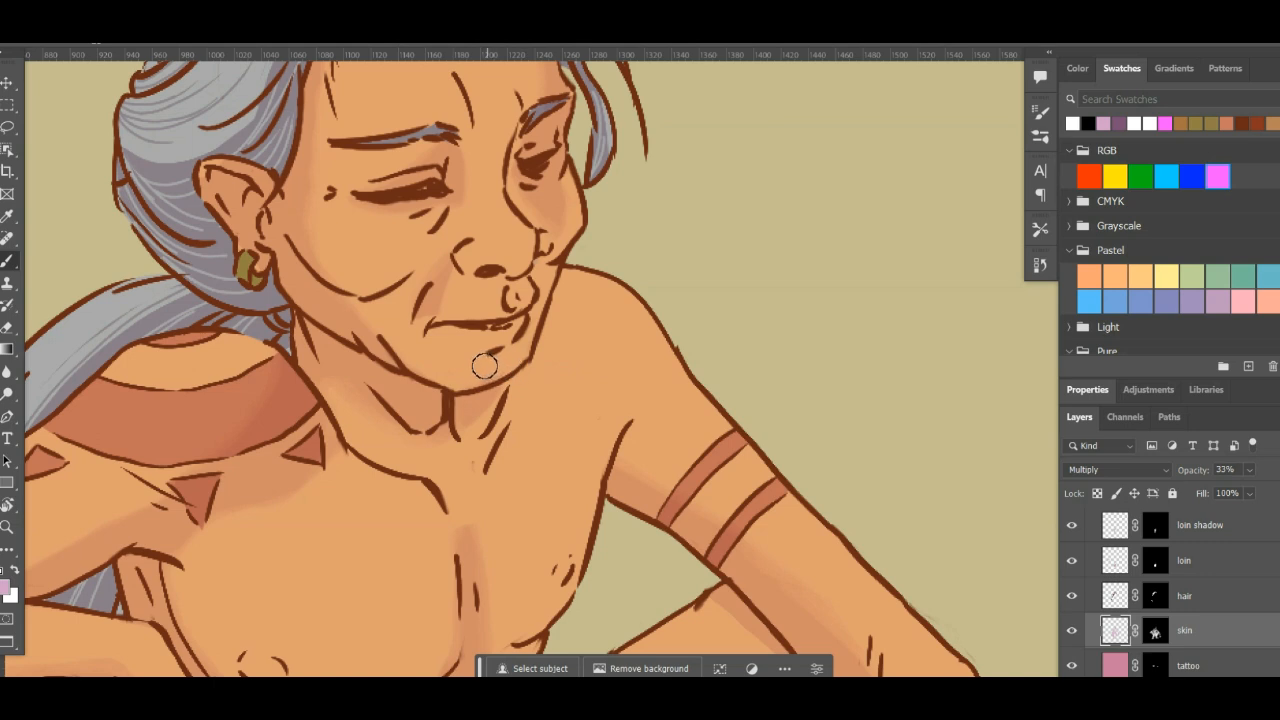
{"action": "key", "text": "x"}
{"action": "left_click", "coordinate": [1156, 633]}
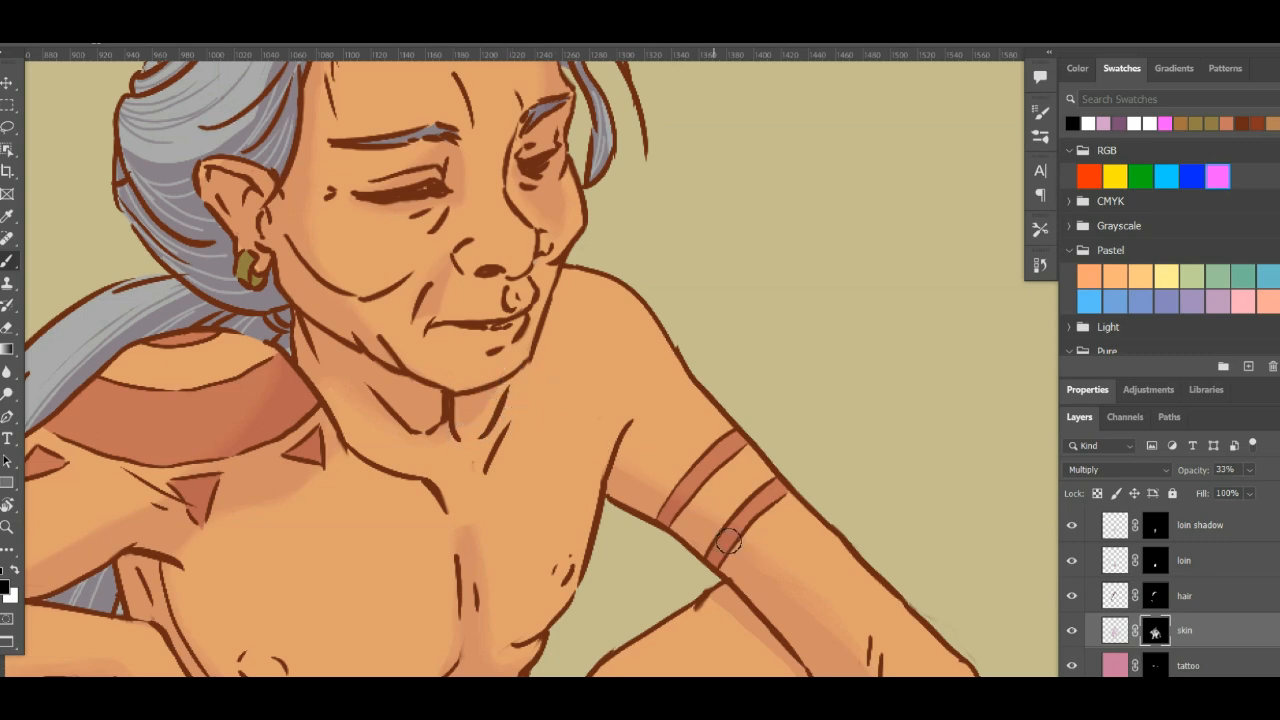
- Paint a shadow on the skin layer's pixel content along the lower leg's outer edge, below the knee beside the lowered arm
{"action": "left_click_drag", "start_coordinate": [732, 541], "coordinate": [605, 228]}
{"action": "left_click_drag", "start_coordinate": [764, 628], "coordinate": [803, 380]}
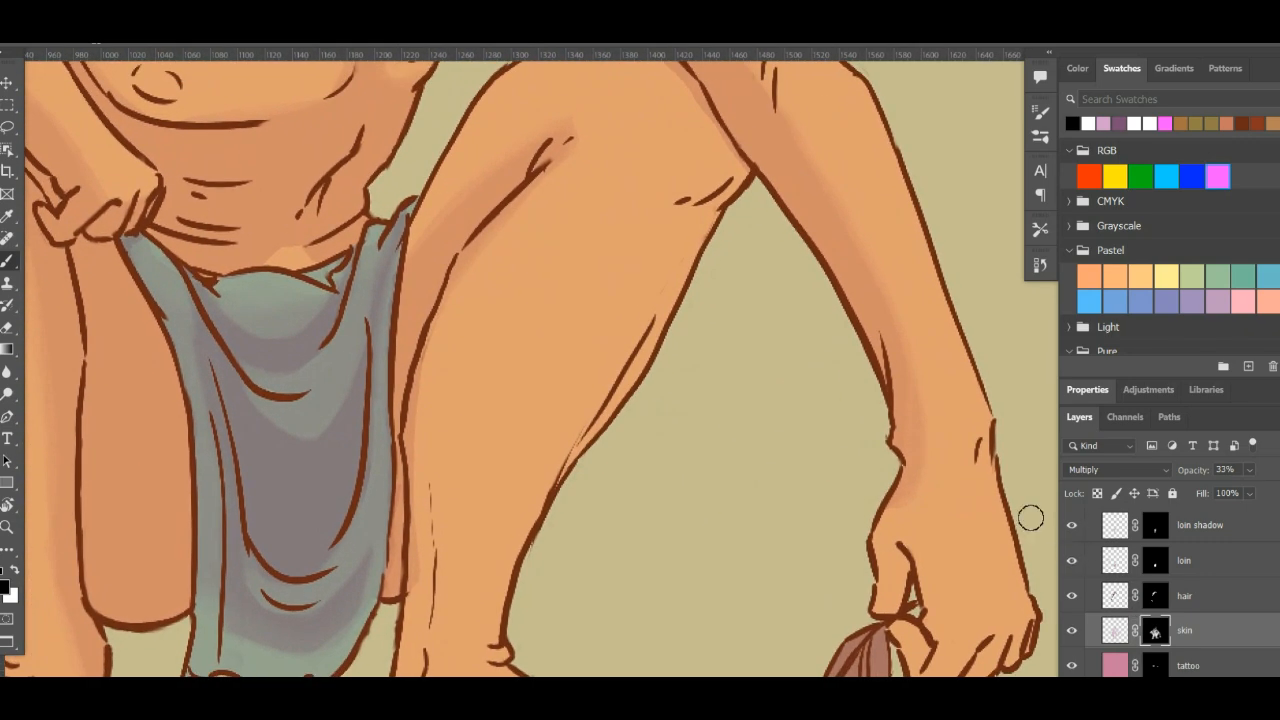
{"action": "left_click", "coordinate": [1118, 636]}
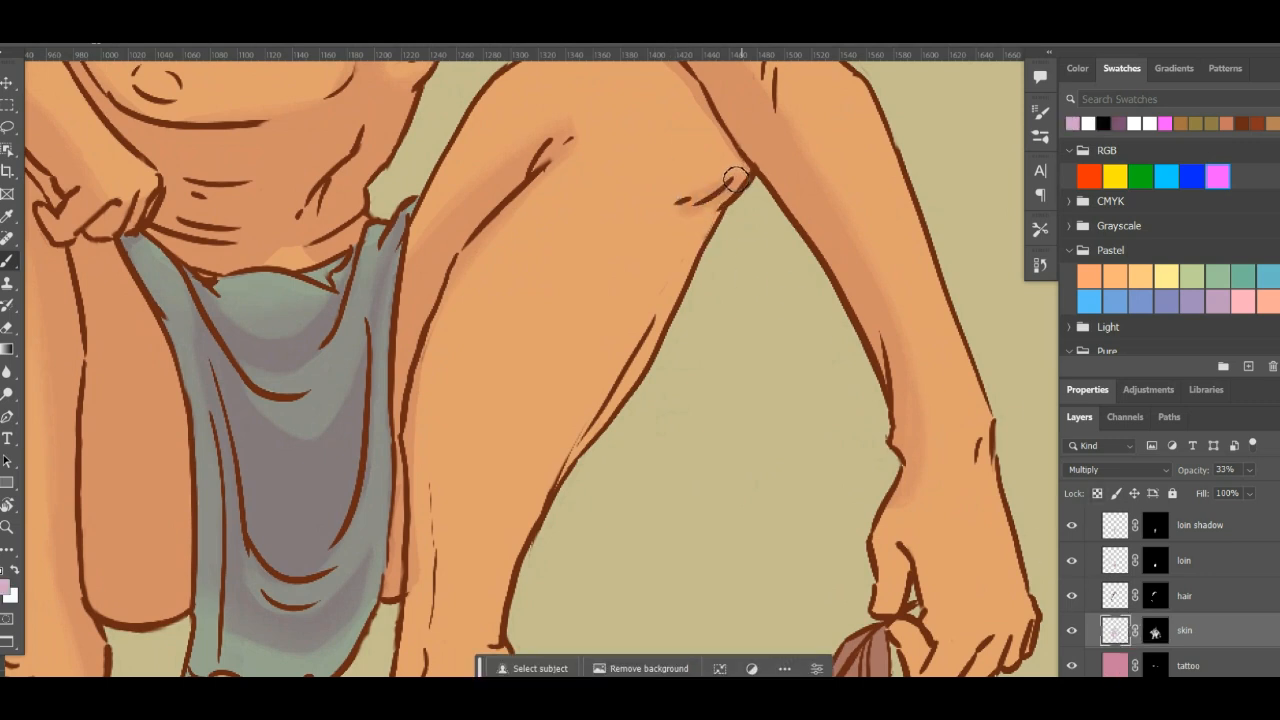
{"action": "mouse_move", "coordinate": [736, 180]}
{"action": "left_mouse_down"}
{"action": "mouse_move", "coordinate": [689, 210]}
{"action": "mouse_move", "coordinate": [703, 218]}
{"action": "mouse_move", "coordinate": [724, 189]}
{"action": "mouse_move", "coordinate": [671, 271]}
{"action": "mouse_move", "coordinate": [645, 352]}
{"action": "left_mouse_up"}
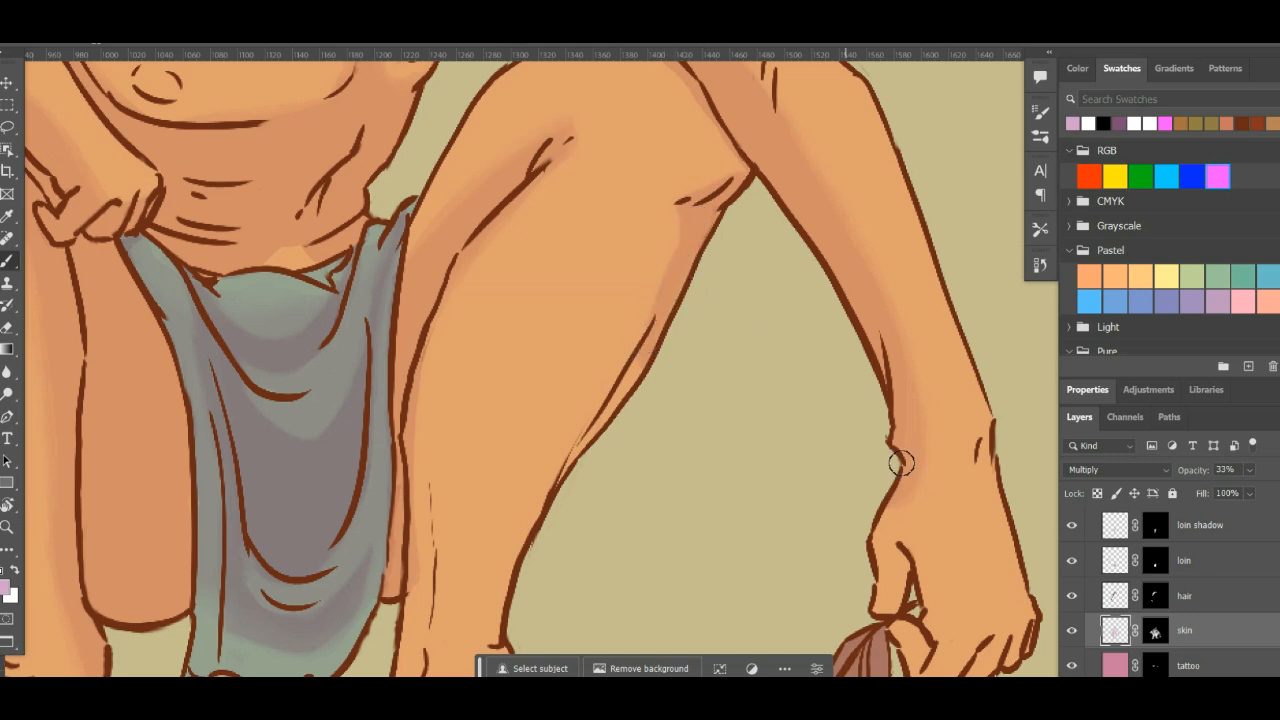
- Paint black on the skin layer's mask to soften the shadow below the knee beside the lowered arm
{"action": "left_click", "coordinate": [1156, 632]}
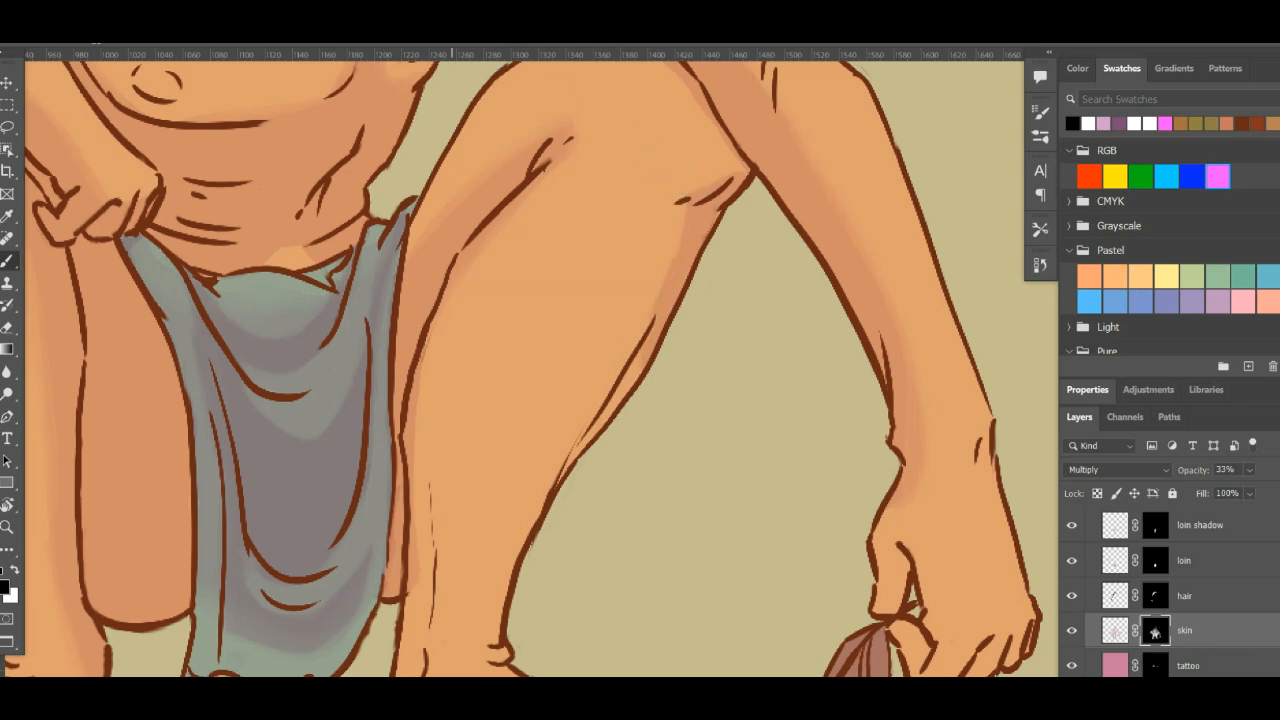
{"action": "left_click", "coordinate": [403, 36]}
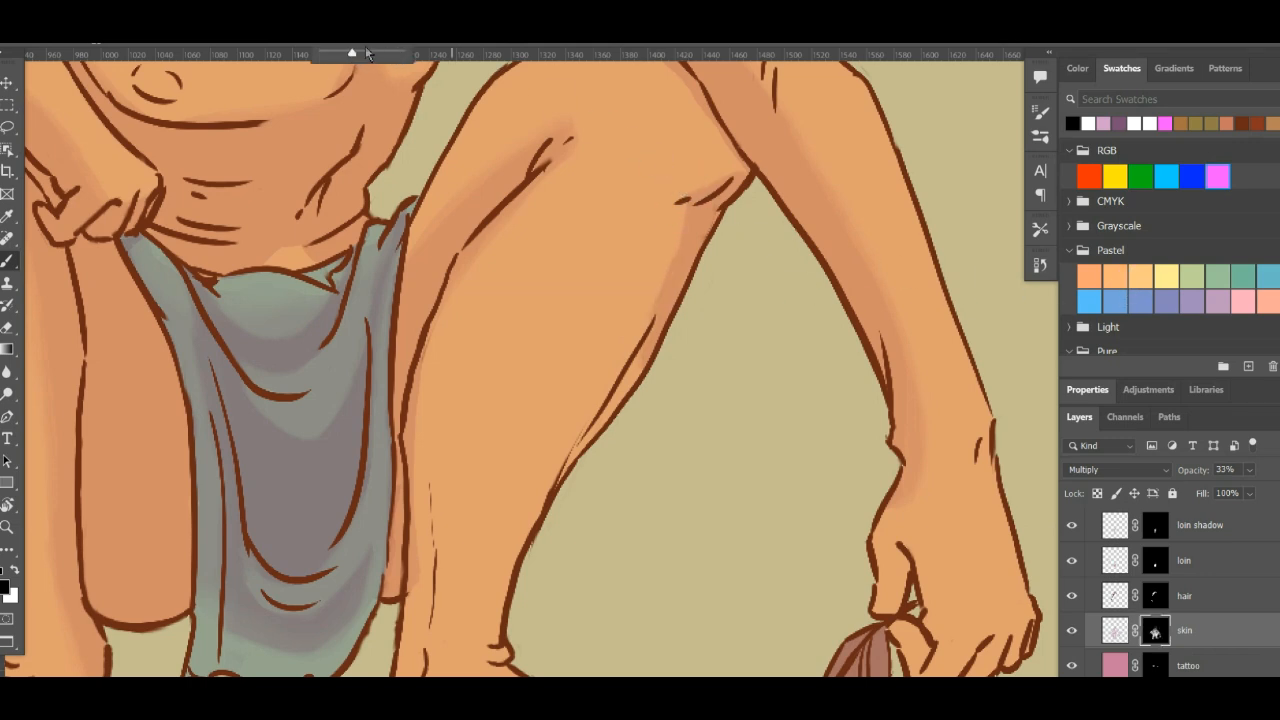
{"action": "left_click", "coordinate": [729, 161]}
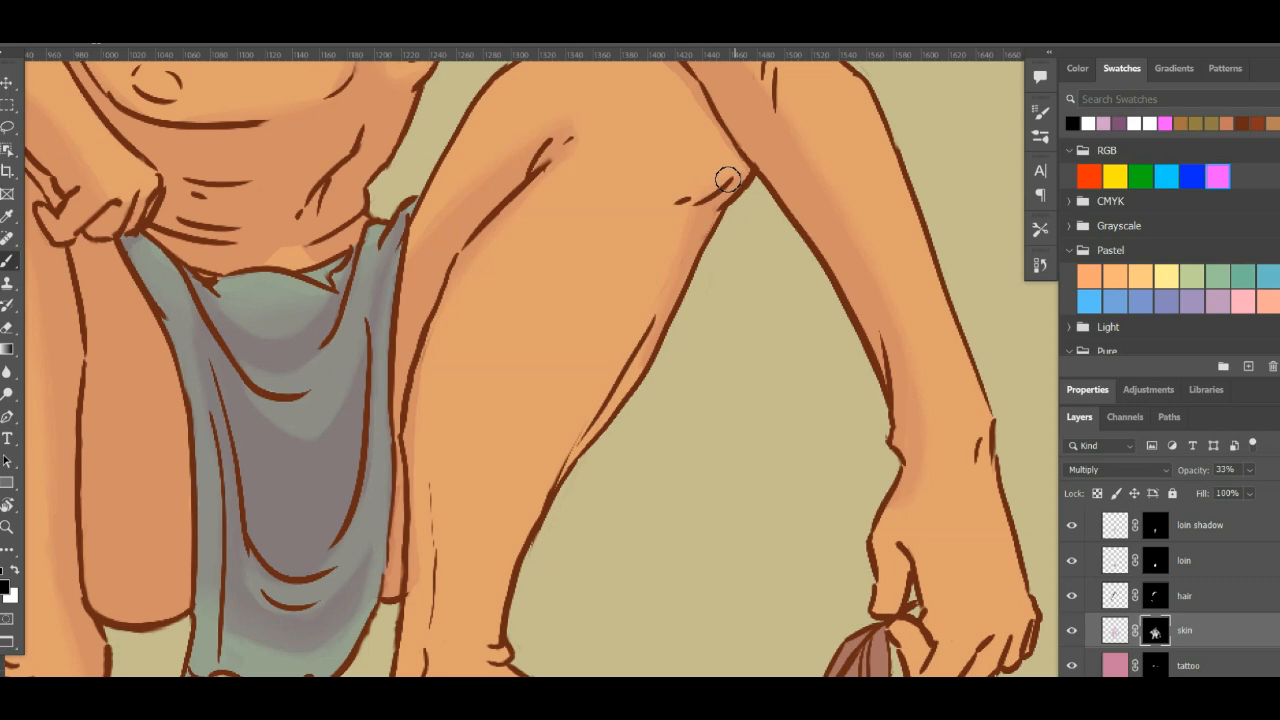
{"action": "left_click_drag", "start_coordinate": [720, 180], "coordinate": [766, 337]}
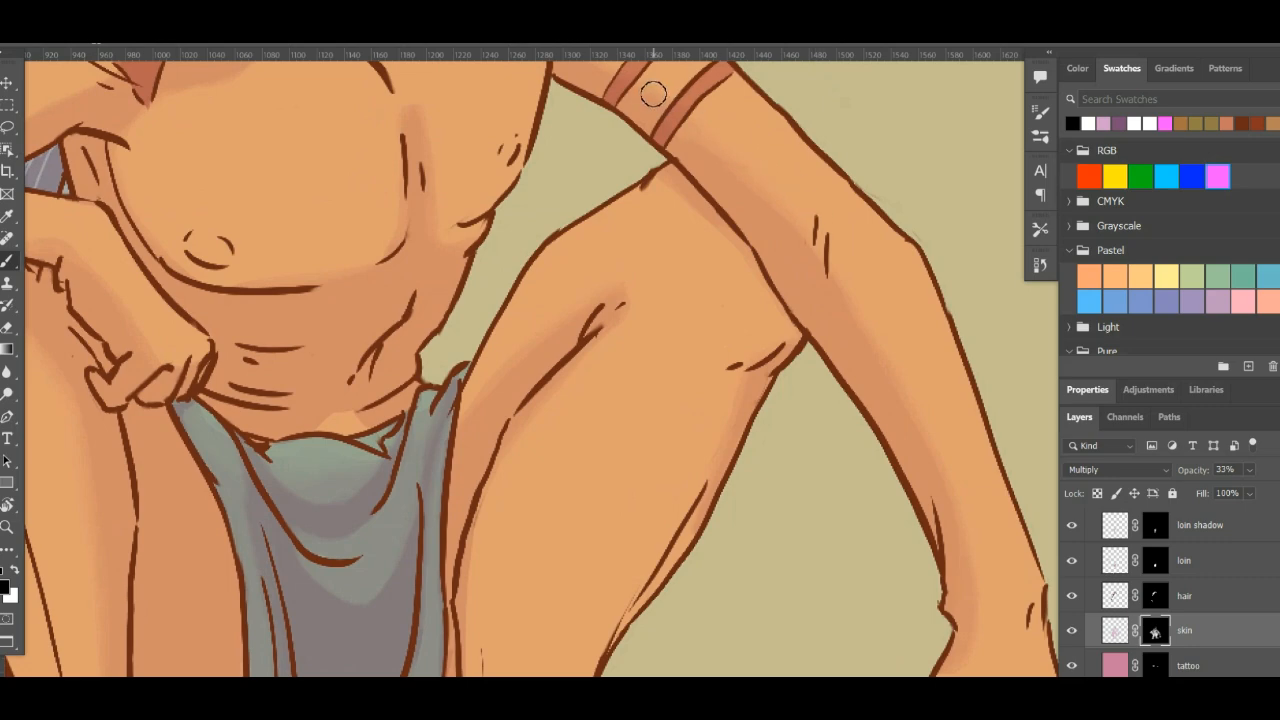
- Inspect the skin shading along the lowered arm and bent leg, and then across the whole figure
{"action": "key", "text": "r"}
{"action": "mouse_move", "coordinate": [957, 309]}
{"action": "left_mouse_down"}
{"action": "mouse_move", "coordinate": [871, 463]}
{"action": "mouse_move", "coordinate": [862, 262]}
{"action": "left_mouse_up"}
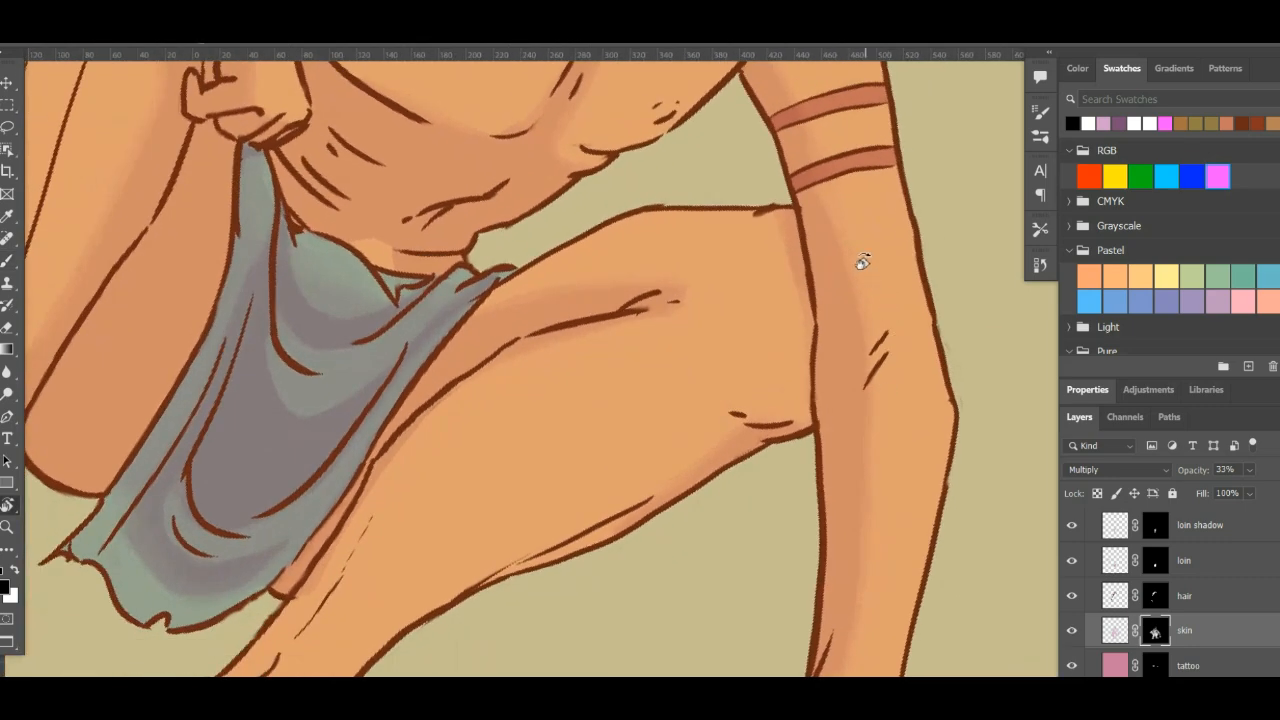
{"action": "key", "text": "b"}
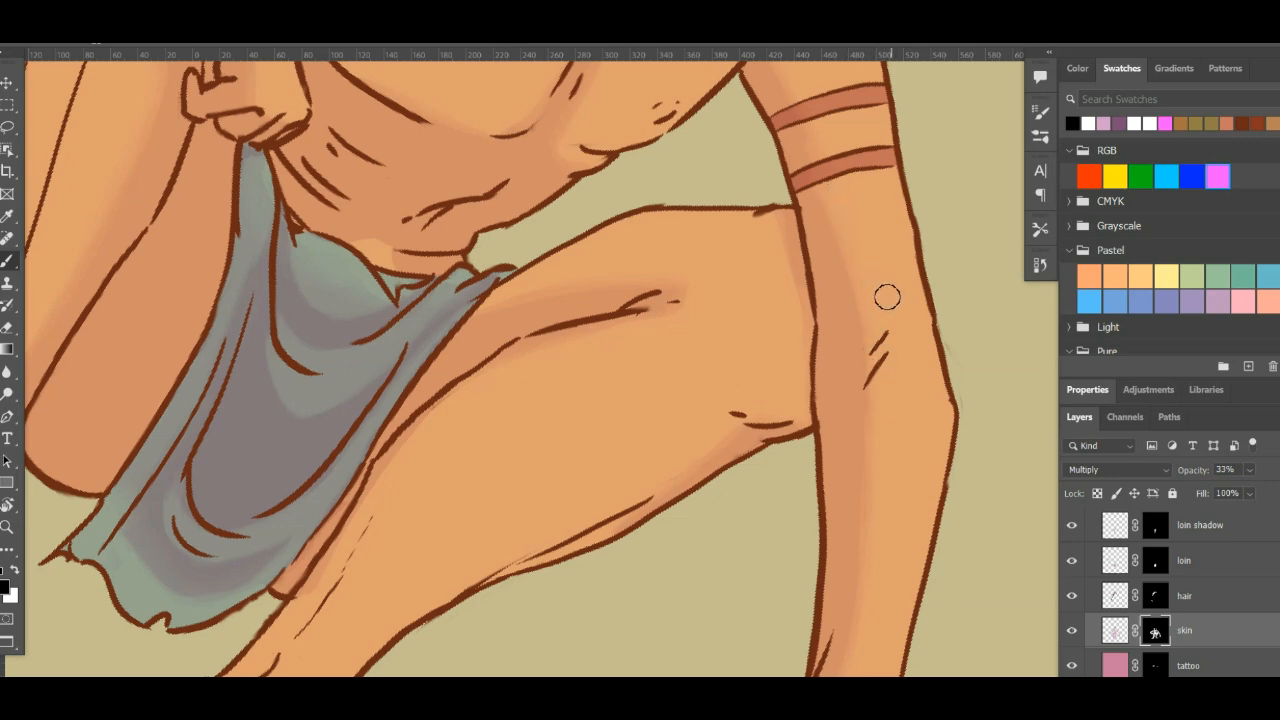
{"action": "scroll", "coordinate": [896, 310], "scroll_direction": "down", "scroll_amount": 5}
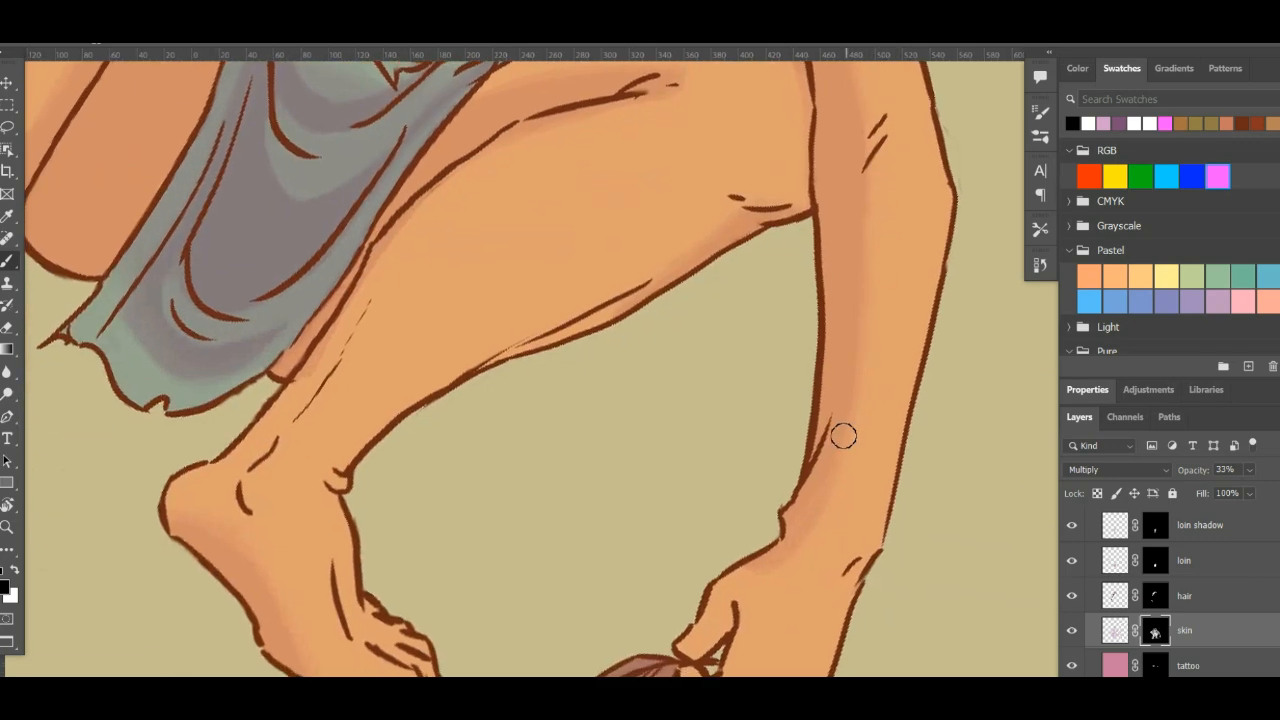
{"action": "key", "text": "r"}
{"action": "left_click_drag", "start_coordinate": [863, 454], "coordinate": [932, 185]}
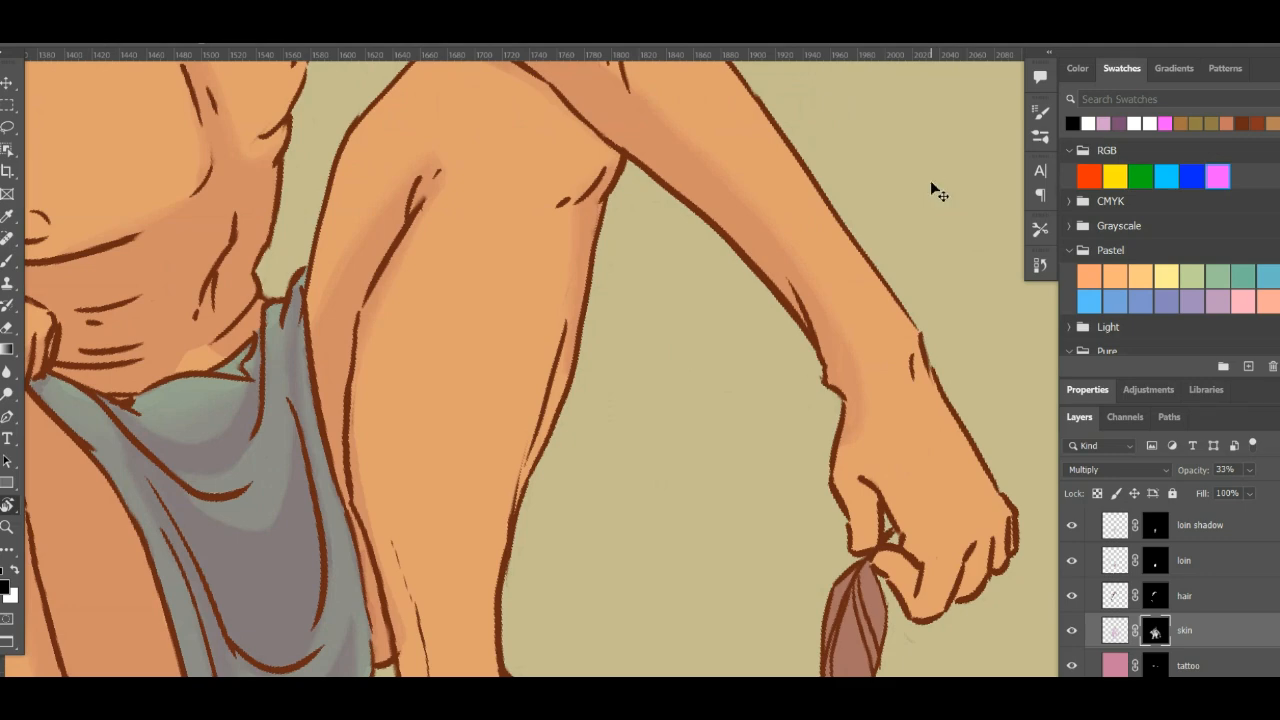
{"action": "key", "text": "ctrl+0"}
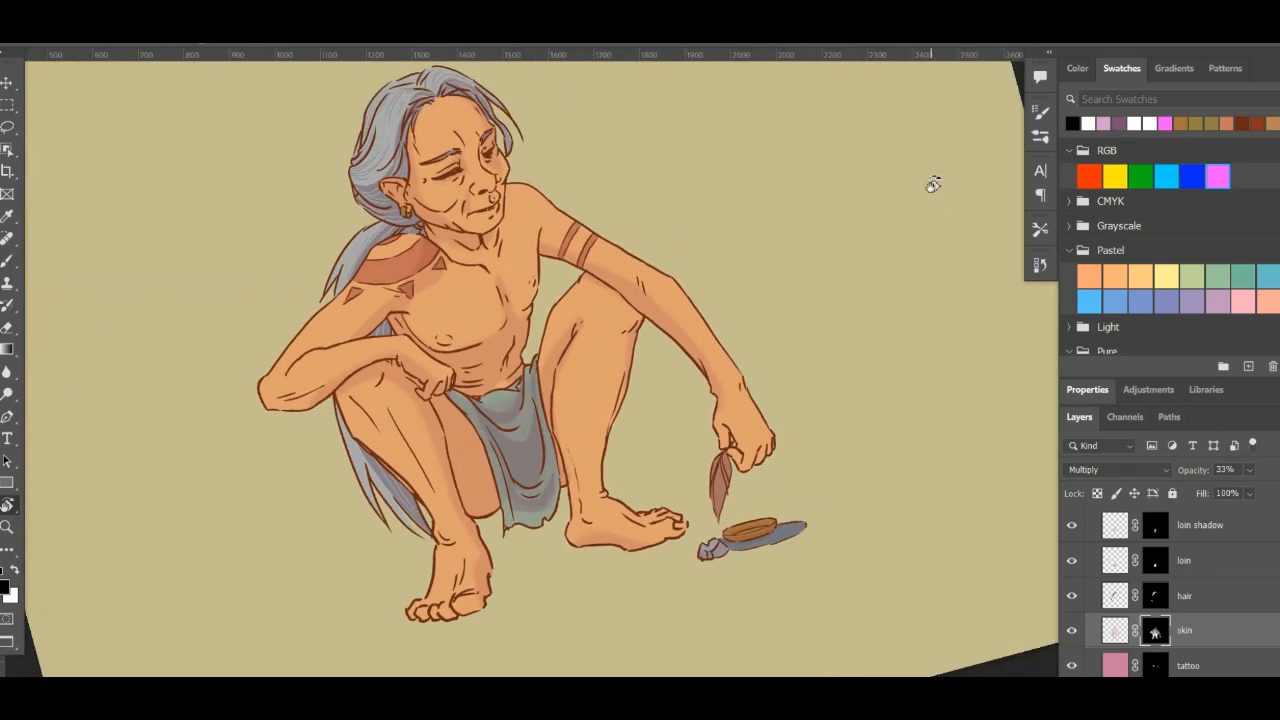
{"action": "left_click_drag", "start_coordinate": [840, 372], "coordinate": [860, 434]}
{"action": "key", "text": "space"}
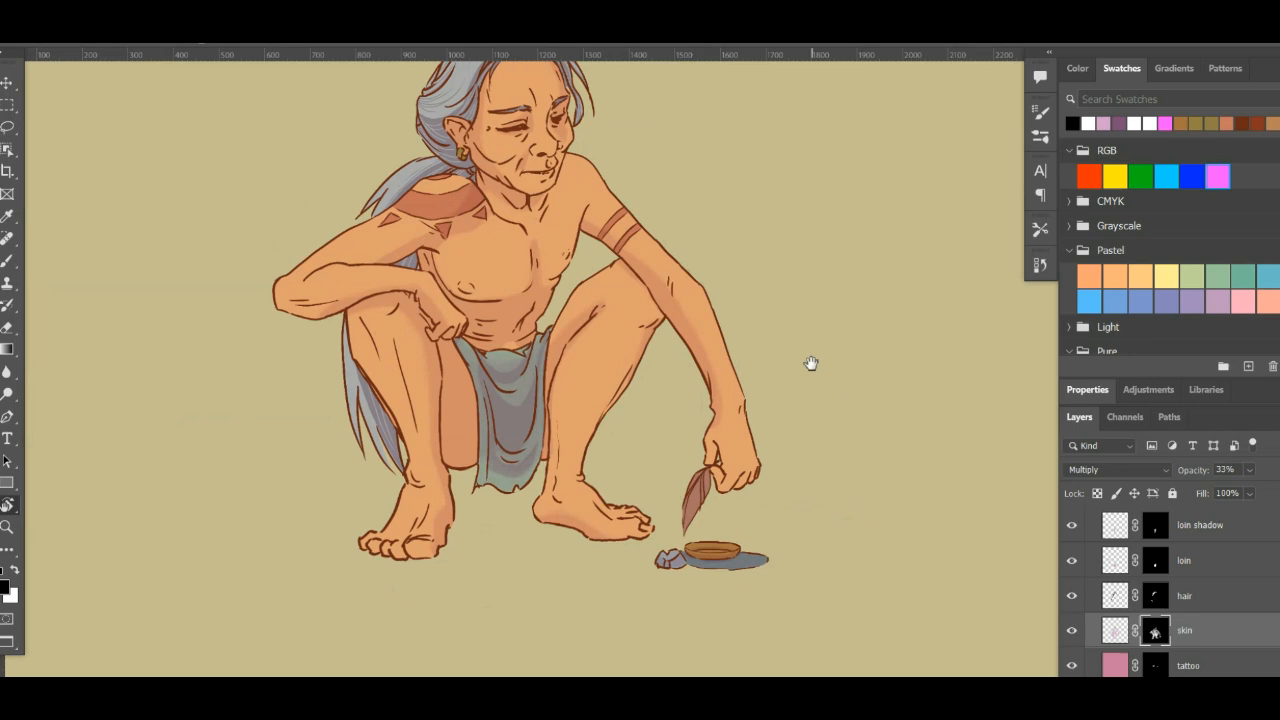
{"action": "left_click_drag", "start_coordinate": [811, 363], "coordinate": [848, 433]}
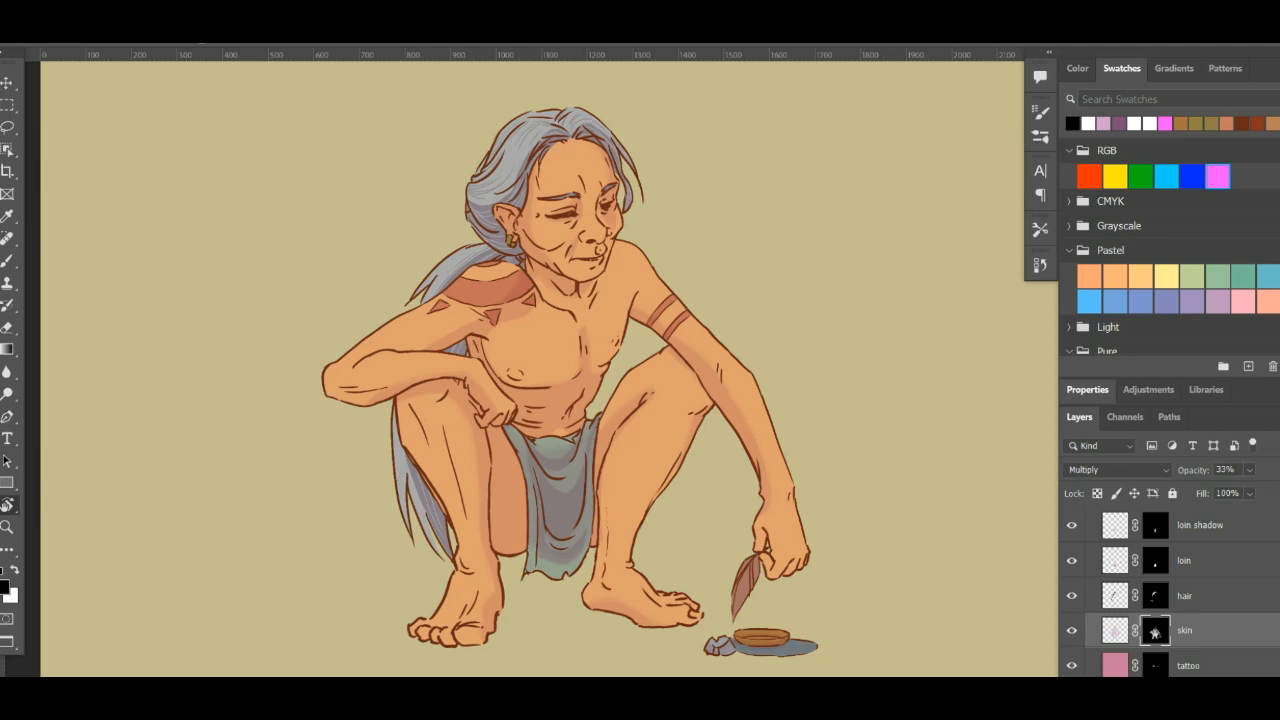
- Load the skin flat's mask as a selection and add a new layer inside the highlights group
{"action": "scroll", "coordinate": [1170, 590], "scroll_direction": "up", "scroll_amount": 3}
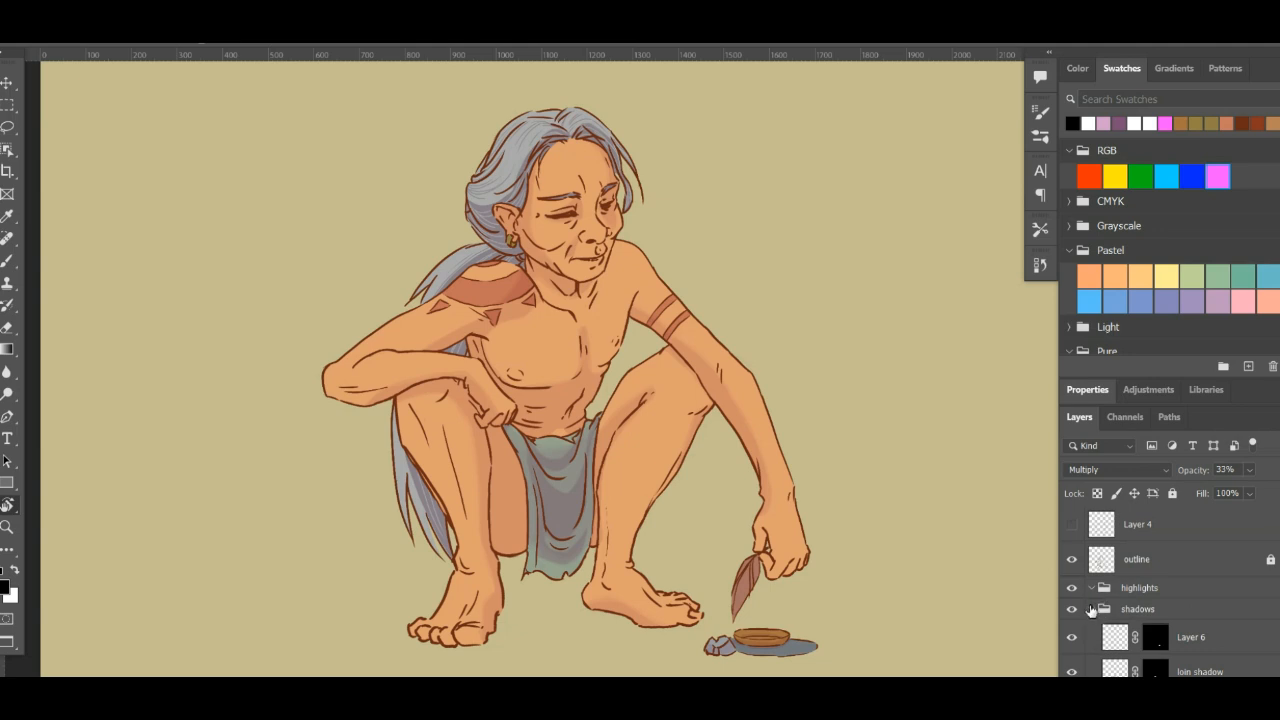
{"action": "left_click", "coordinate": [1091, 609]}
{"action": "left_click", "coordinate": [1157, 588]}
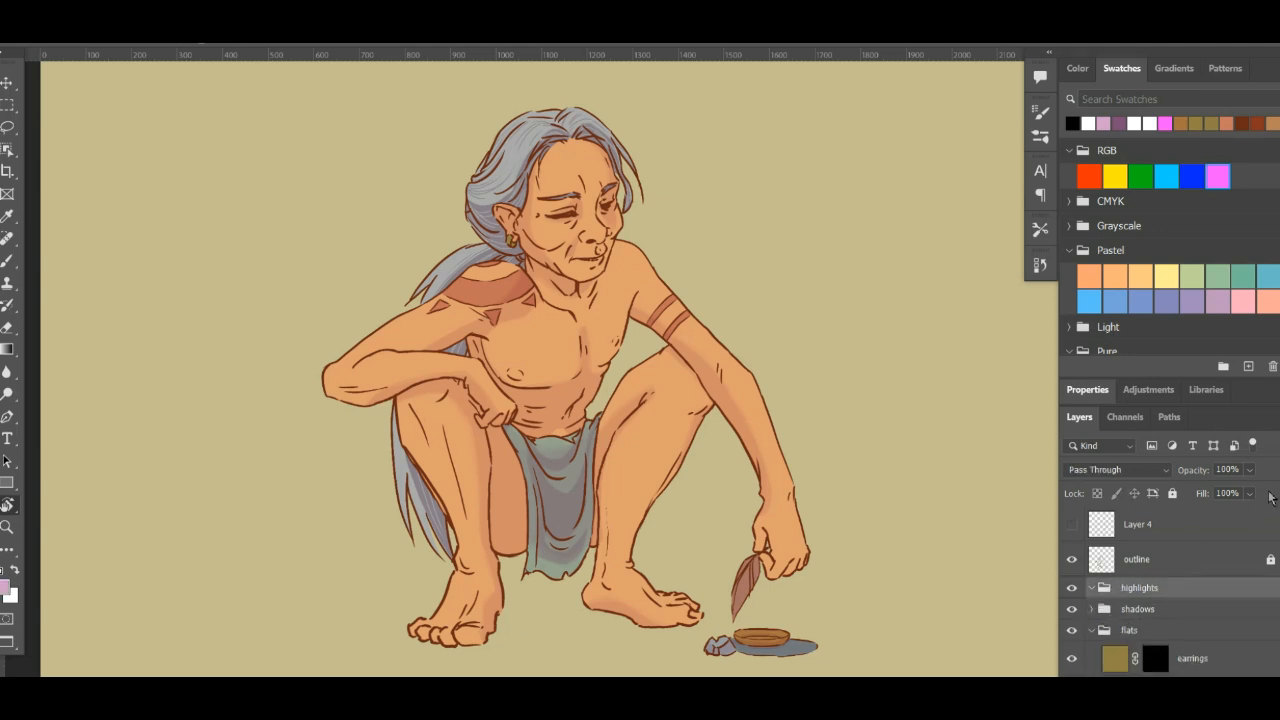
{"action": "scroll", "coordinate": [1155, 619], "scroll_direction": "down", "scroll_amount": 5}
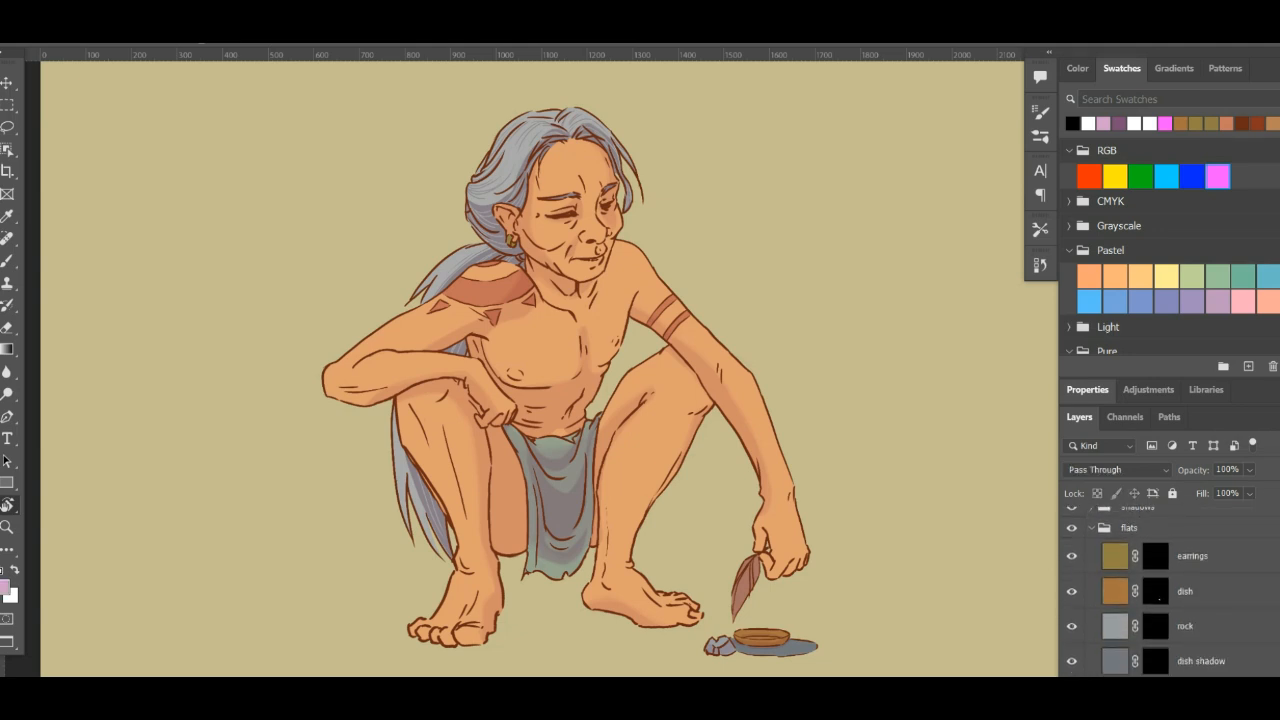
{"action": "left_click", "coordinate": [1156, 617], "text": "ctrl"}
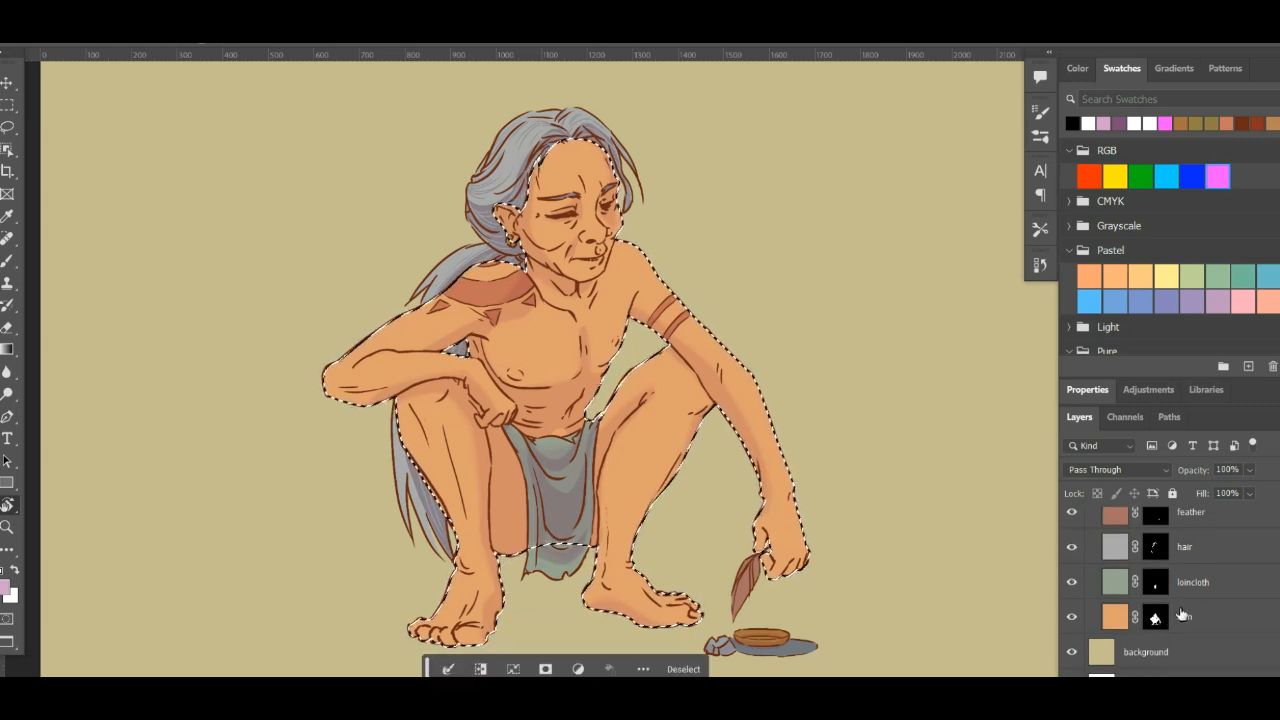
{"action": "scroll", "coordinate": [1183, 617], "scroll_direction": "up", "scroll_amount": 1}
{"action": "scroll", "coordinate": [1183, 617], "scroll_direction": "up", "scroll_amount": 5}
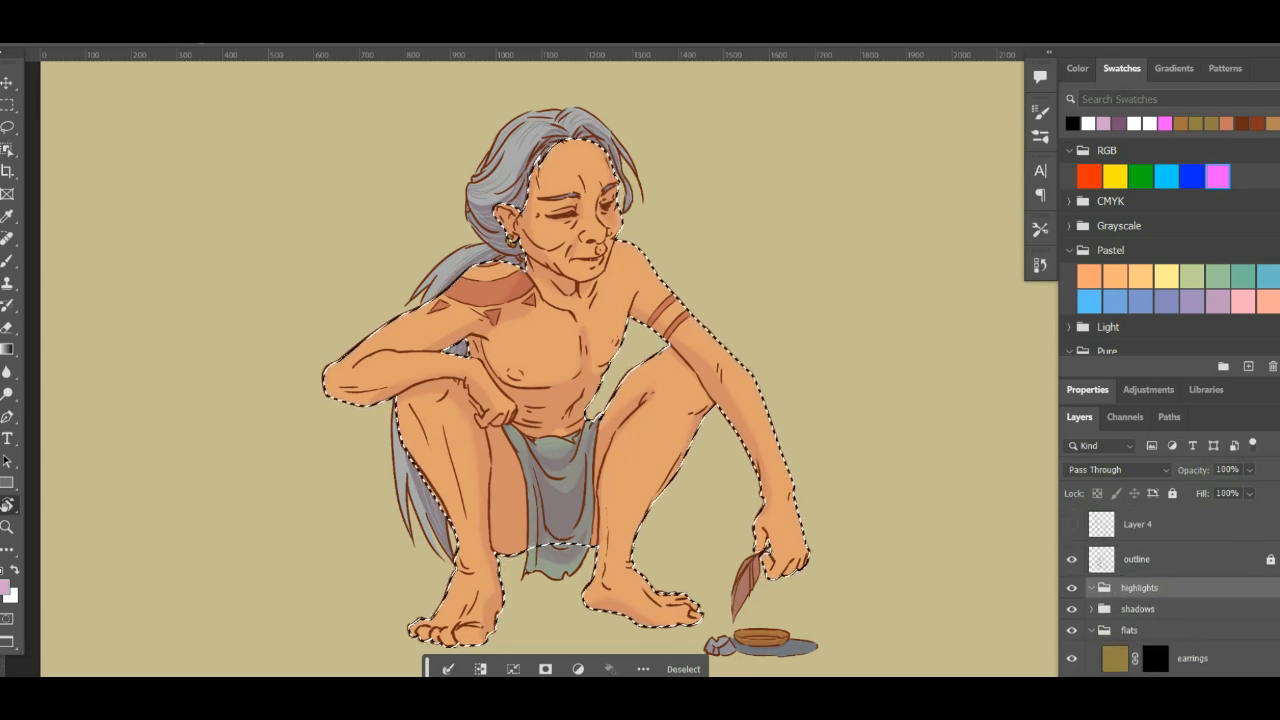
{"action": "key", "text": "ctrl+alt+shift+n"}
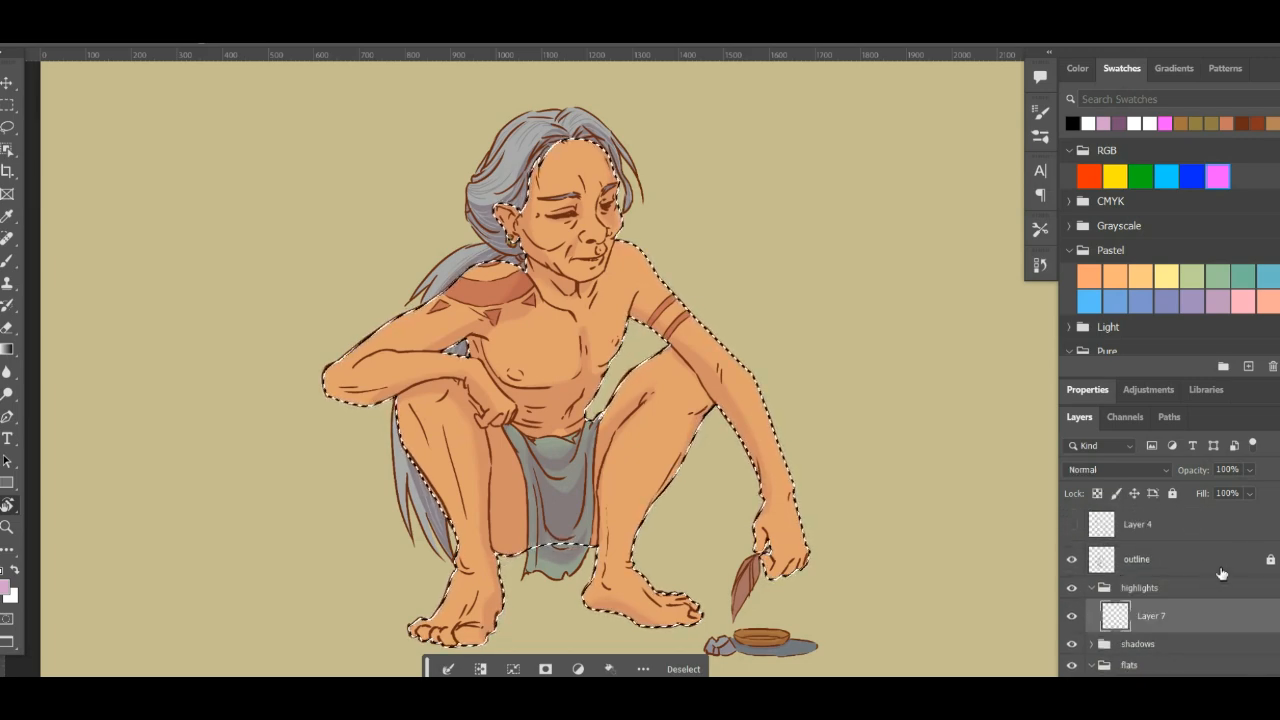
- Examine the layers in the shadows and flats groups, checking the blend modes of the earrings flat and Layer 6
{"action": "scroll", "coordinate": [1150, 582], "scroll_direction": "down", "scroll_amount": 3}
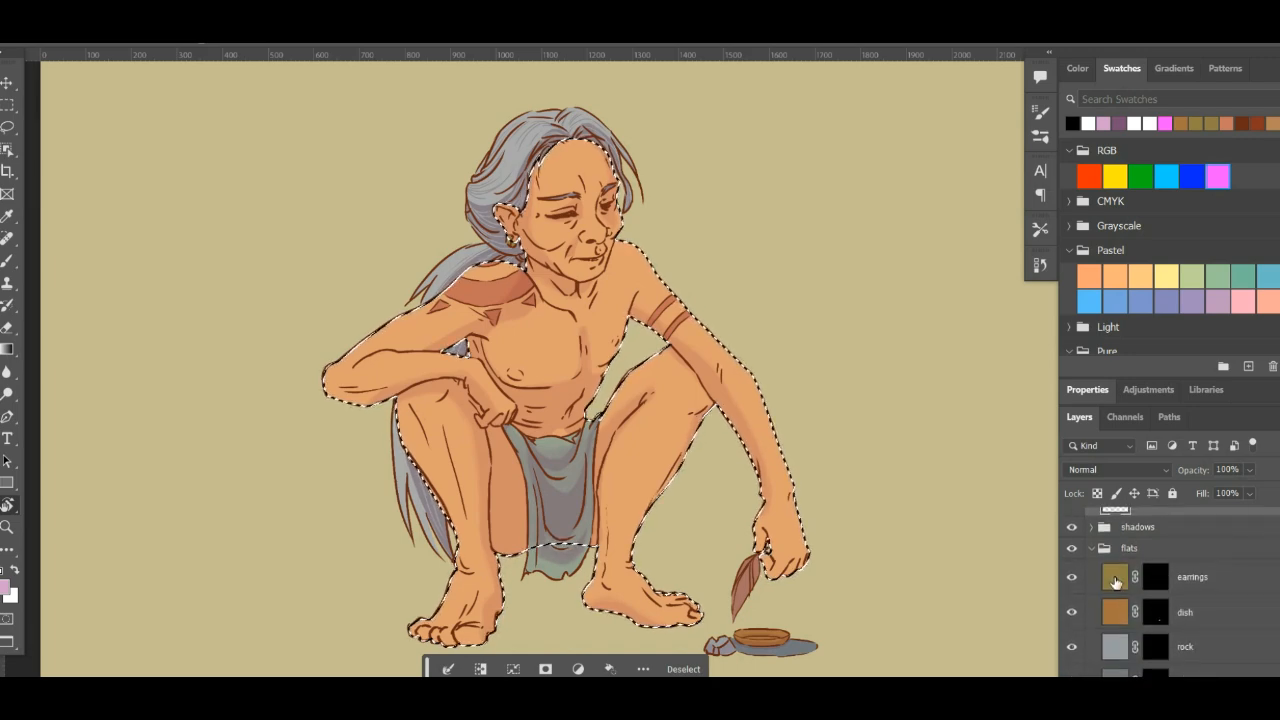
{"action": "left_click", "coordinate": [1117, 579]}
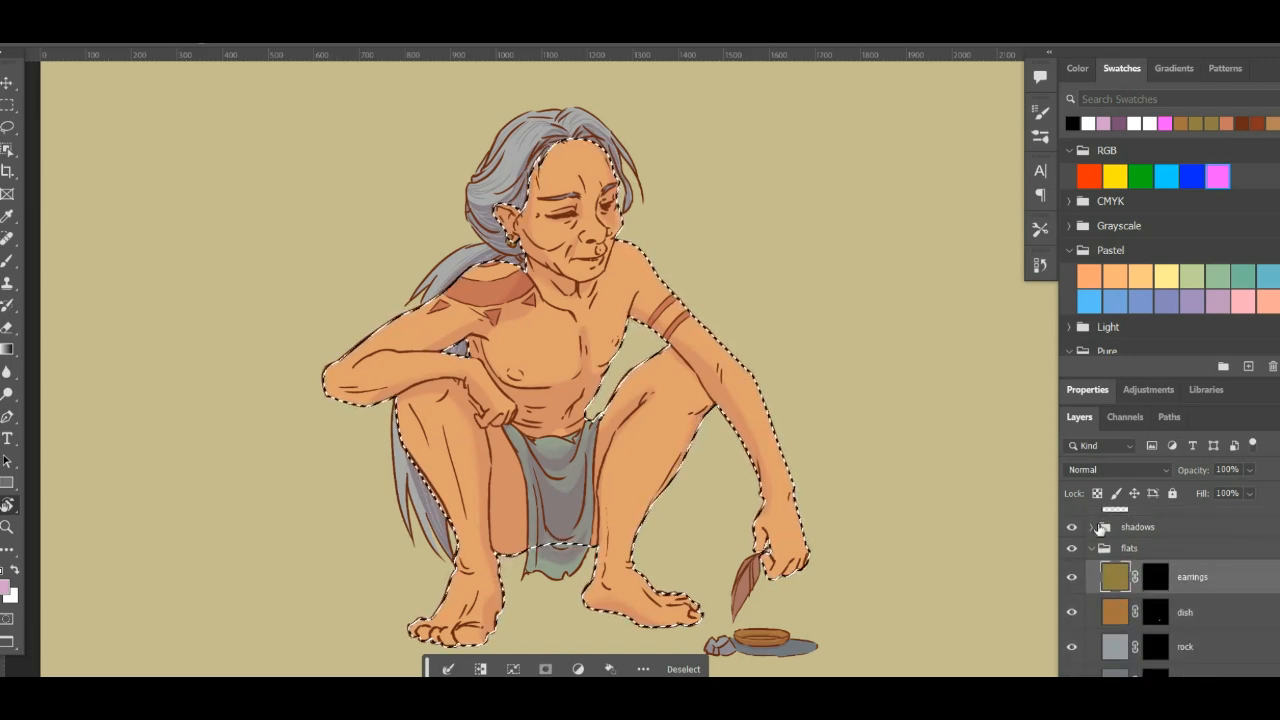
{"action": "left_click", "coordinate": [1092, 527]}
{"action": "left_click", "coordinate": [1116, 556]}
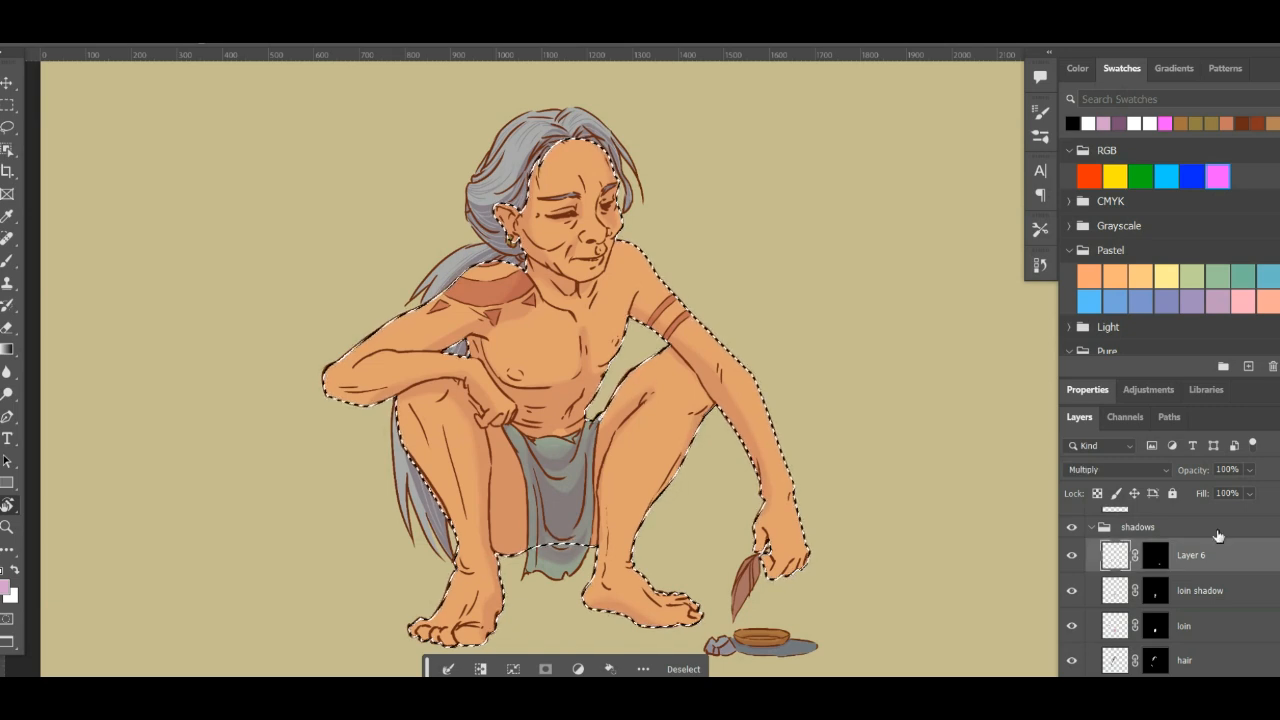
{"action": "scroll", "coordinate": [1170, 592], "scroll_direction": "up", "scroll_amount": 1}
{"action": "scroll", "coordinate": [1137, 541], "scroll_direction": "down", "scroll_amount": 5}
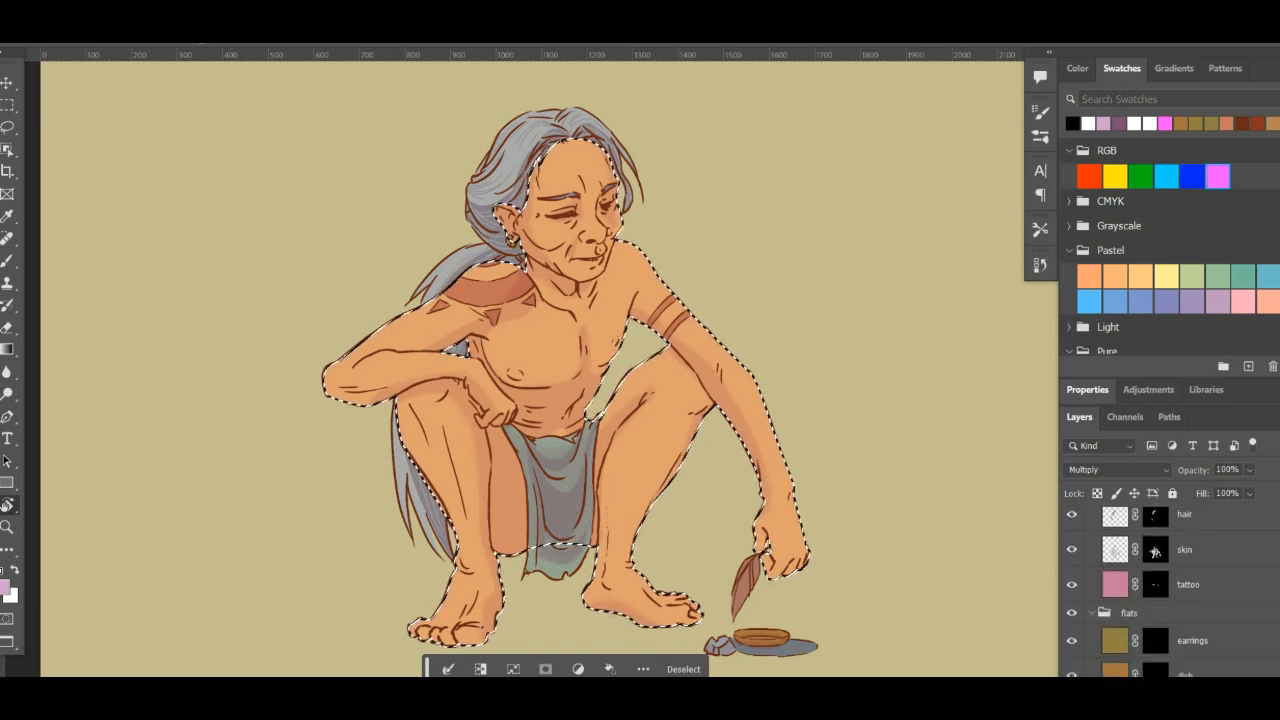
{"action": "left_click", "coordinate": [1116, 550]}
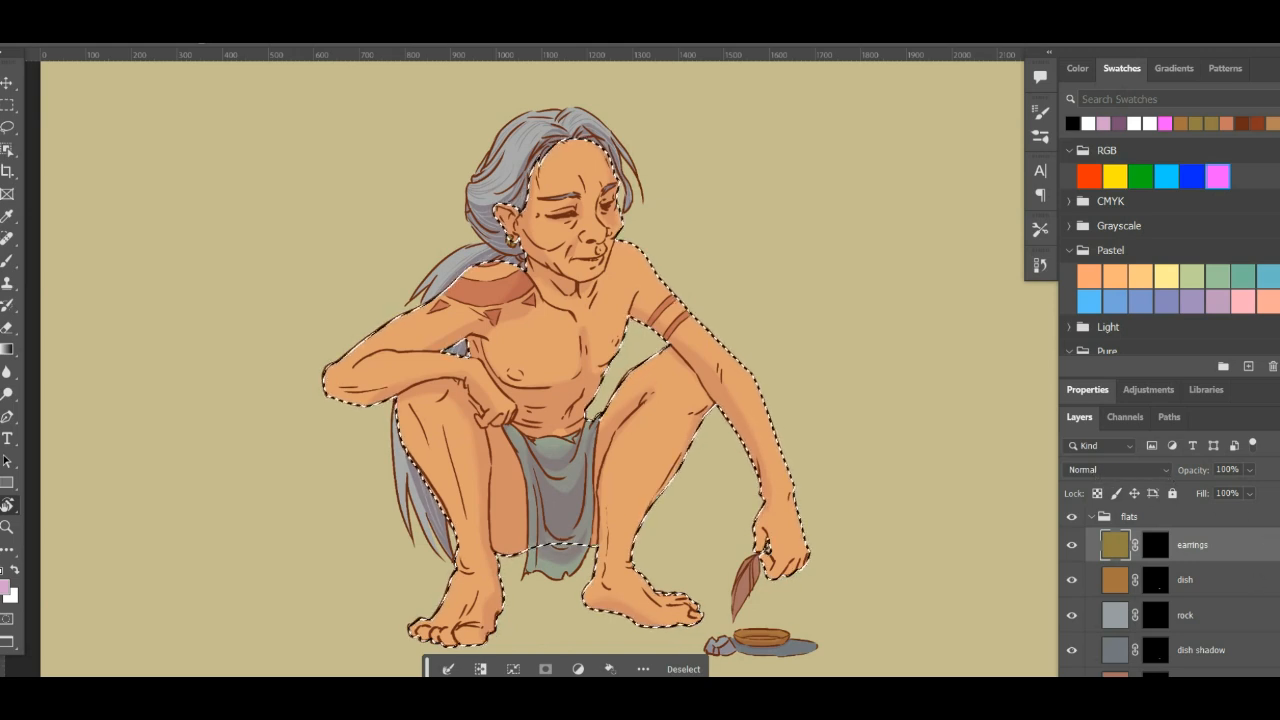
{"action": "scroll", "coordinate": [1134, 551], "scroll_direction": "up", "scroll_amount": 5}
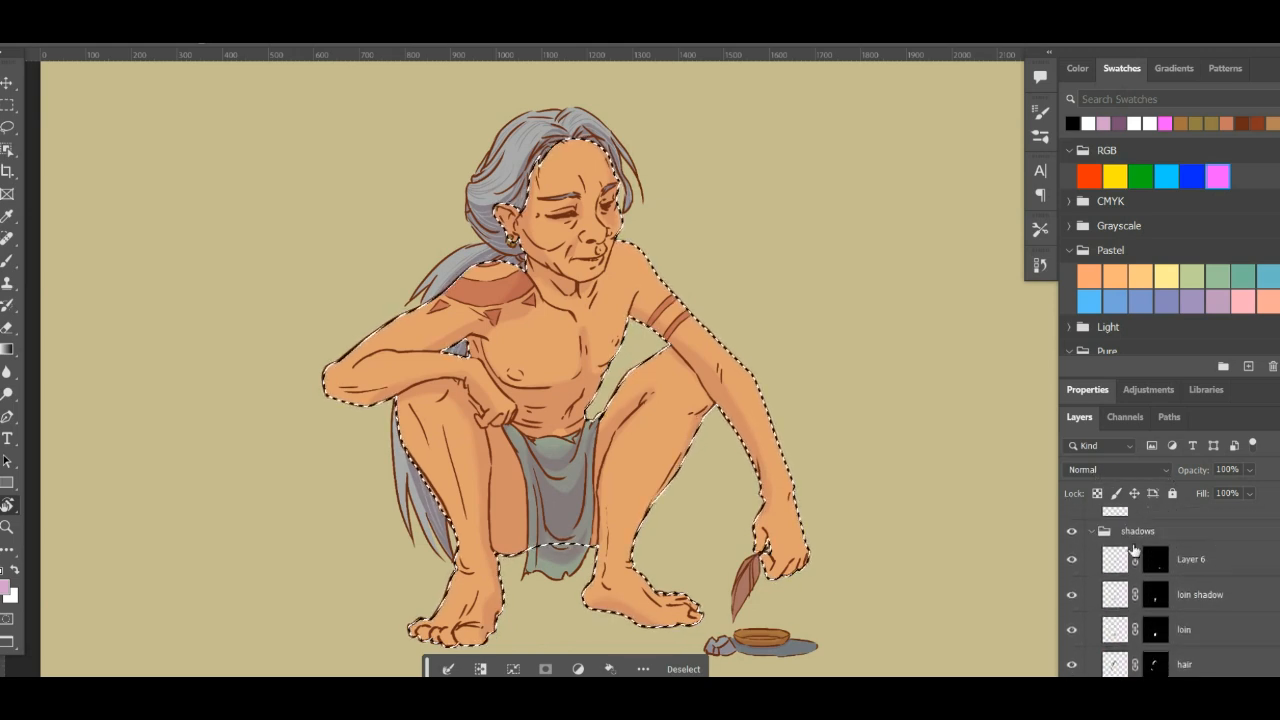
{"action": "left_click", "coordinate": [1114, 562]}
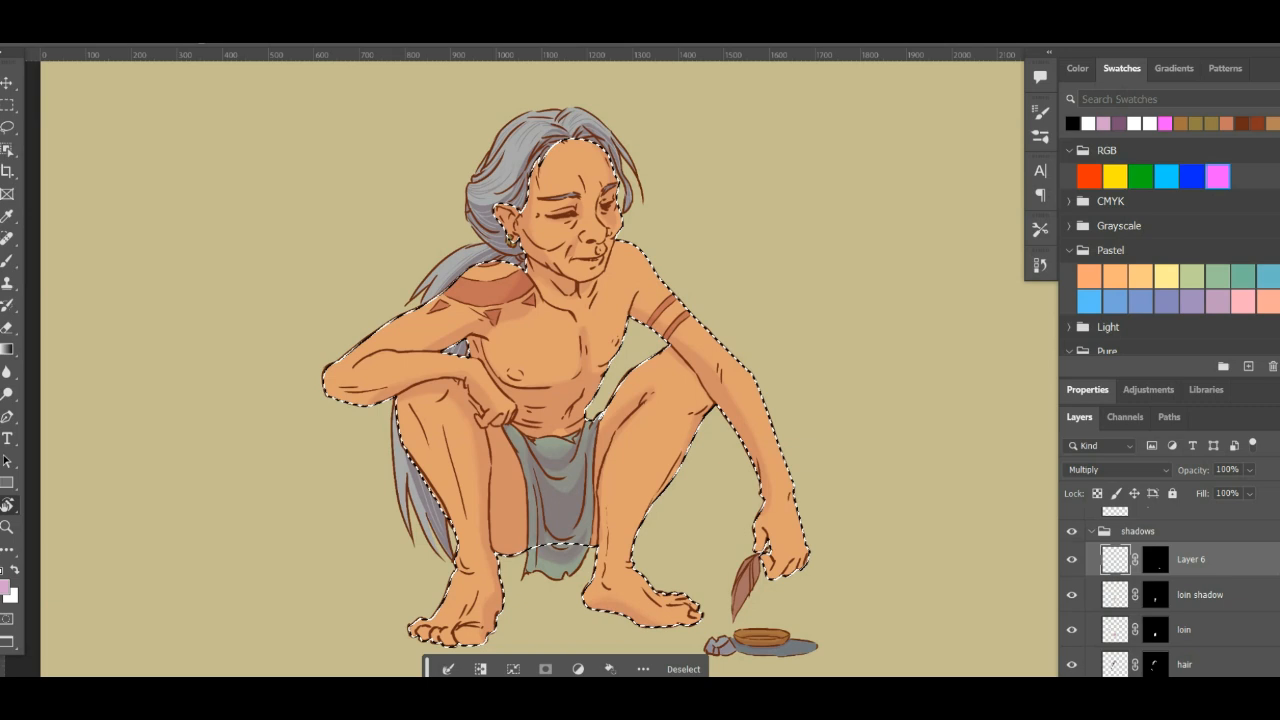
{"action": "scroll", "coordinate": [1114, 562], "scroll_direction": "up", "scroll_amount": 2}
{"action": "scroll", "coordinate": [1130, 590], "scroll_direction": "up", "scroll_amount": 2}
{"action": "scroll", "coordinate": [1134, 594], "scroll_direction": "down", "scroll_amount": 1}
- Drop the active selection and set the blend mode of the new layer in the highlights group to Overlay
{"action": "left_click", "coordinate": [1130, 591]}
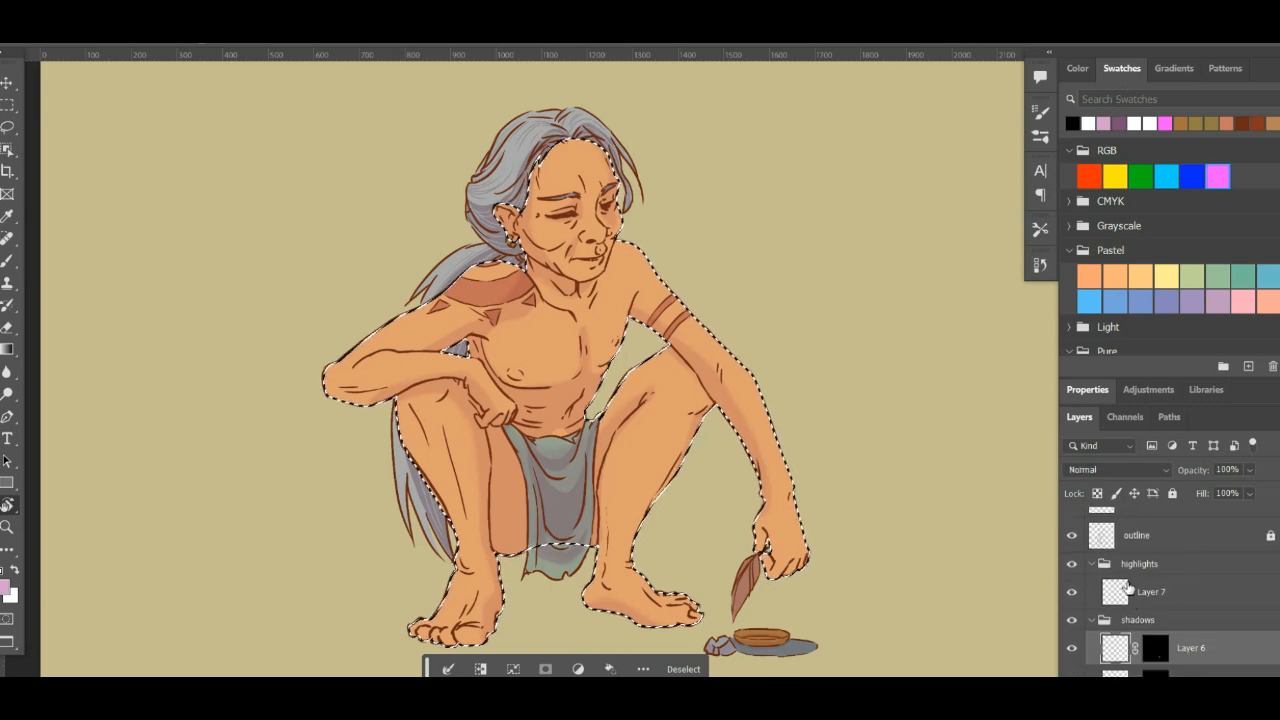
{"action": "key", "text": "ctrl+d"}
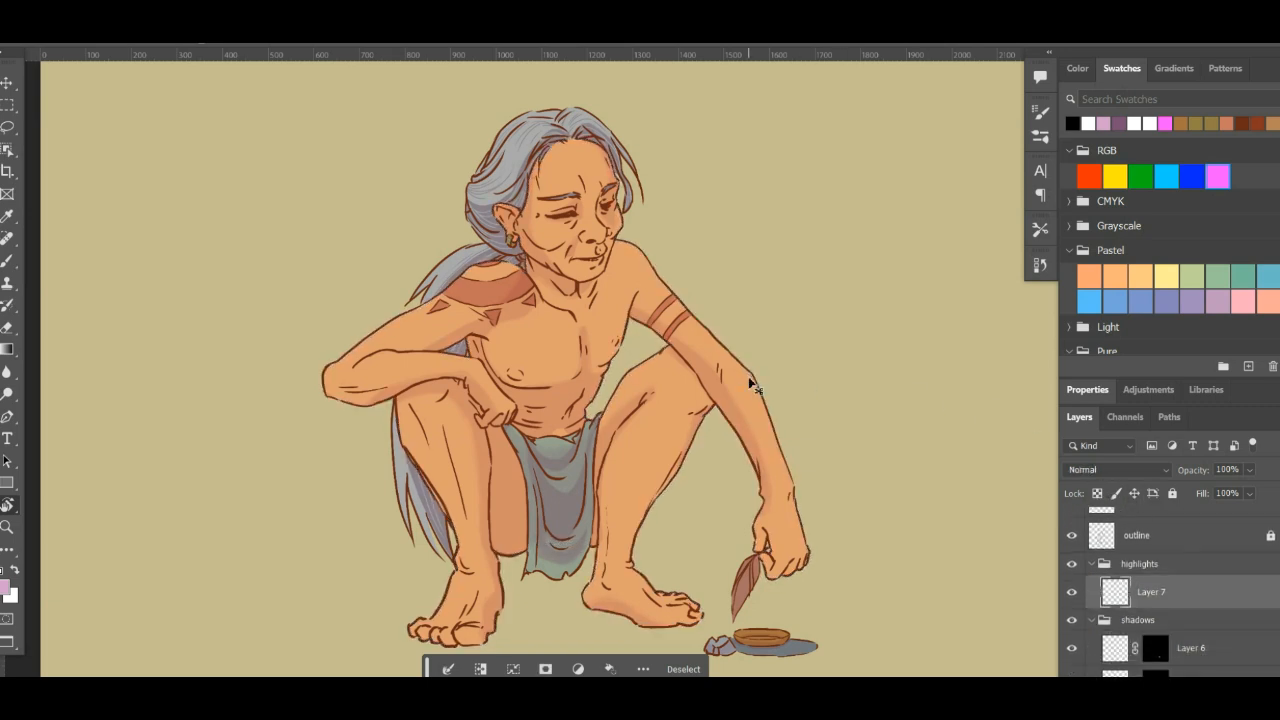
{"action": "left_click", "coordinate": [1127, 470]}
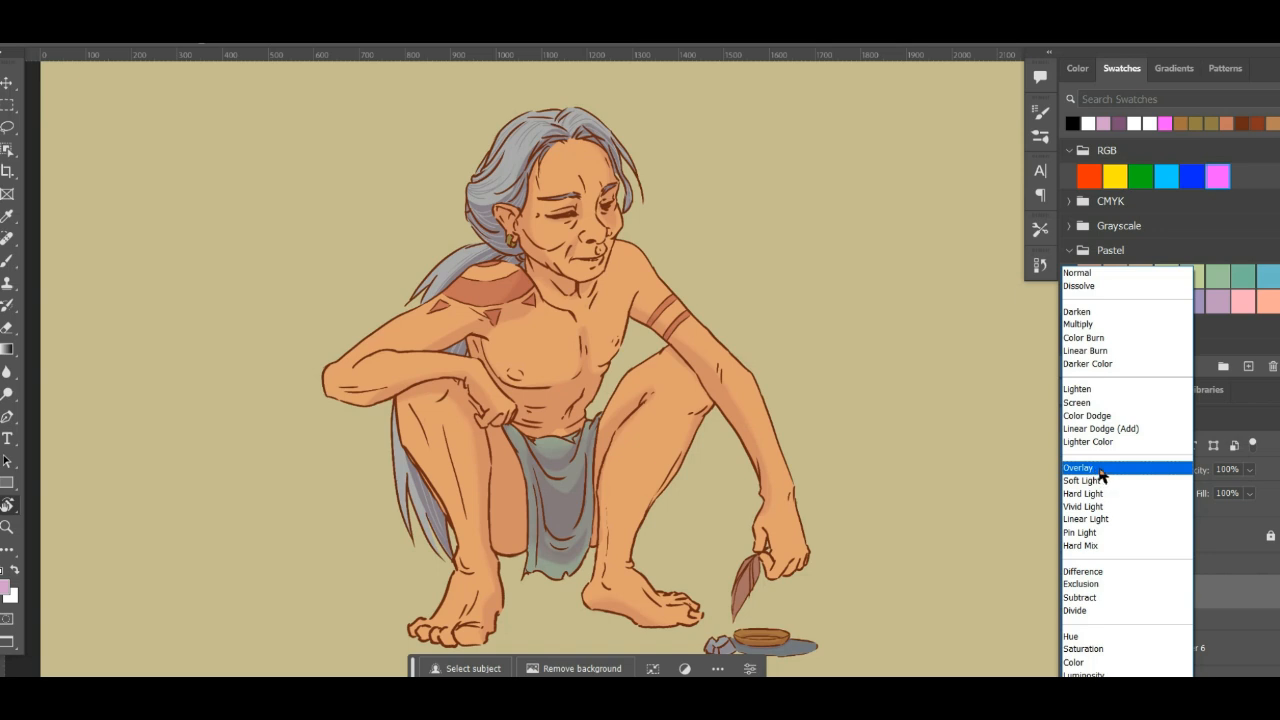
{"action": "left_click", "coordinate": [1104, 470]}
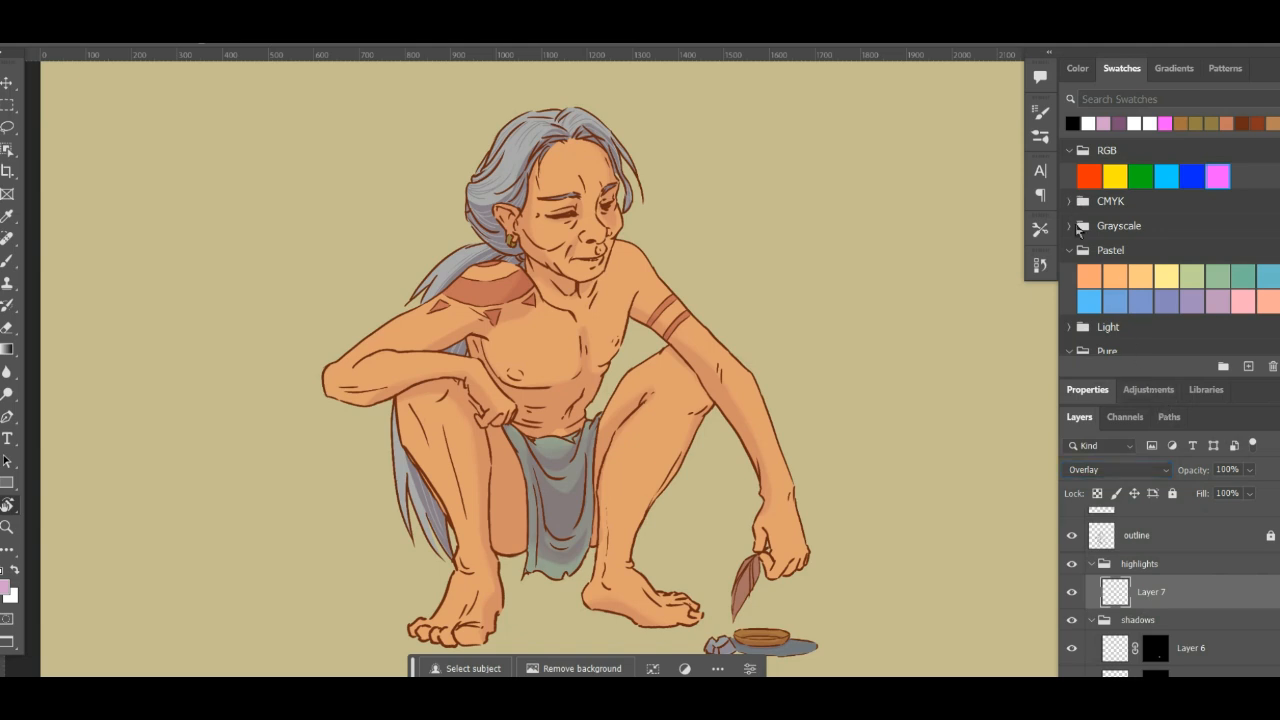
- Set the foreground colour to pale yellow fffcd2, starting from the pastel yellow swatch
{"action": "left_click", "coordinate": [1166, 275]}
{"action": "left_click", "coordinate": [6, 590]}
{"action": "mouse_move", "coordinate": [637, 237]}
{"action": "left_mouse_down"}
{"action": "mouse_move", "coordinate": [627, 218]}
{"action": "mouse_move", "coordinate": [617, 231]}
{"action": "left_mouse_up"}
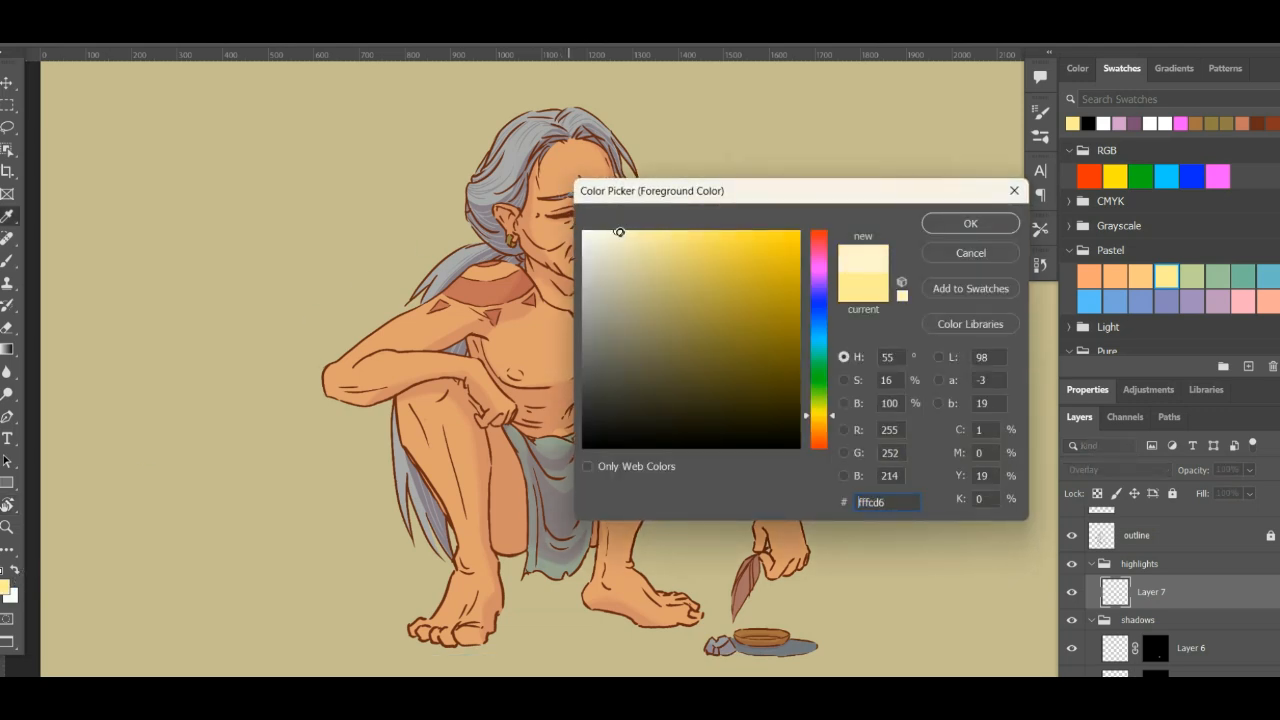
{"action": "left_click_drag", "start_coordinate": [619, 232], "coordinate": [622, 231]}
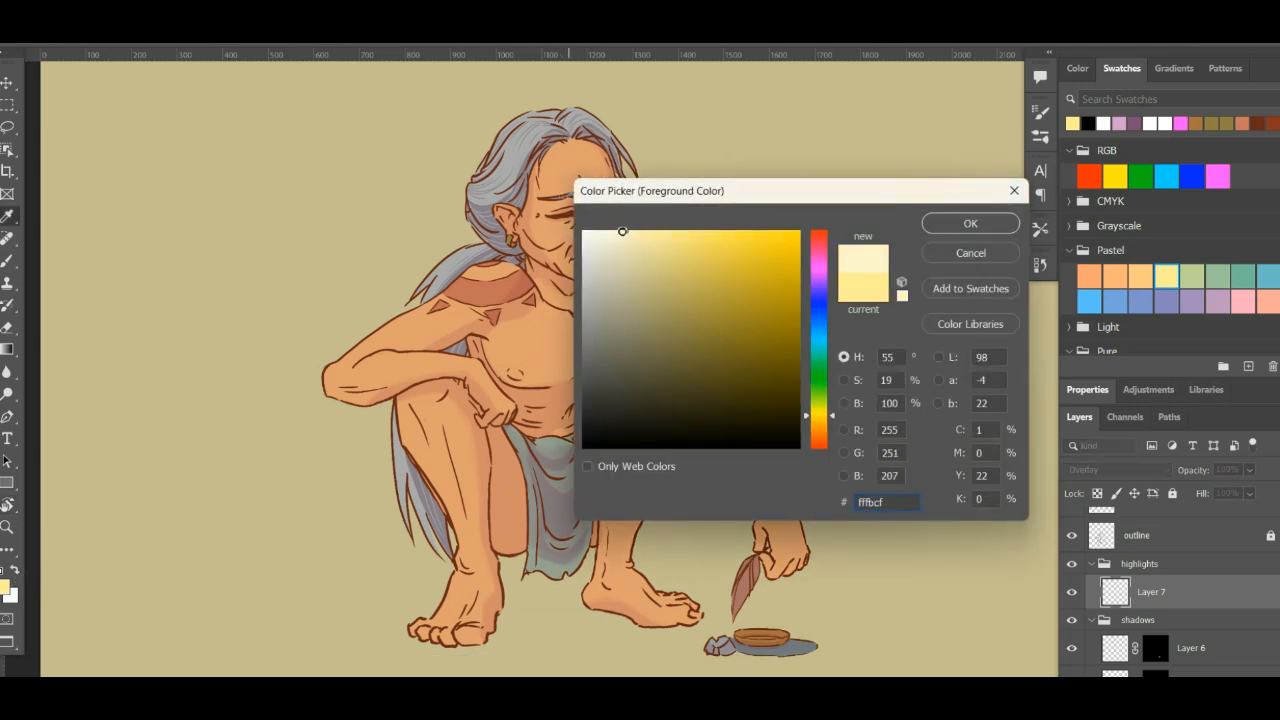
{"action": "left_click", "coordinate": [948, 226]}
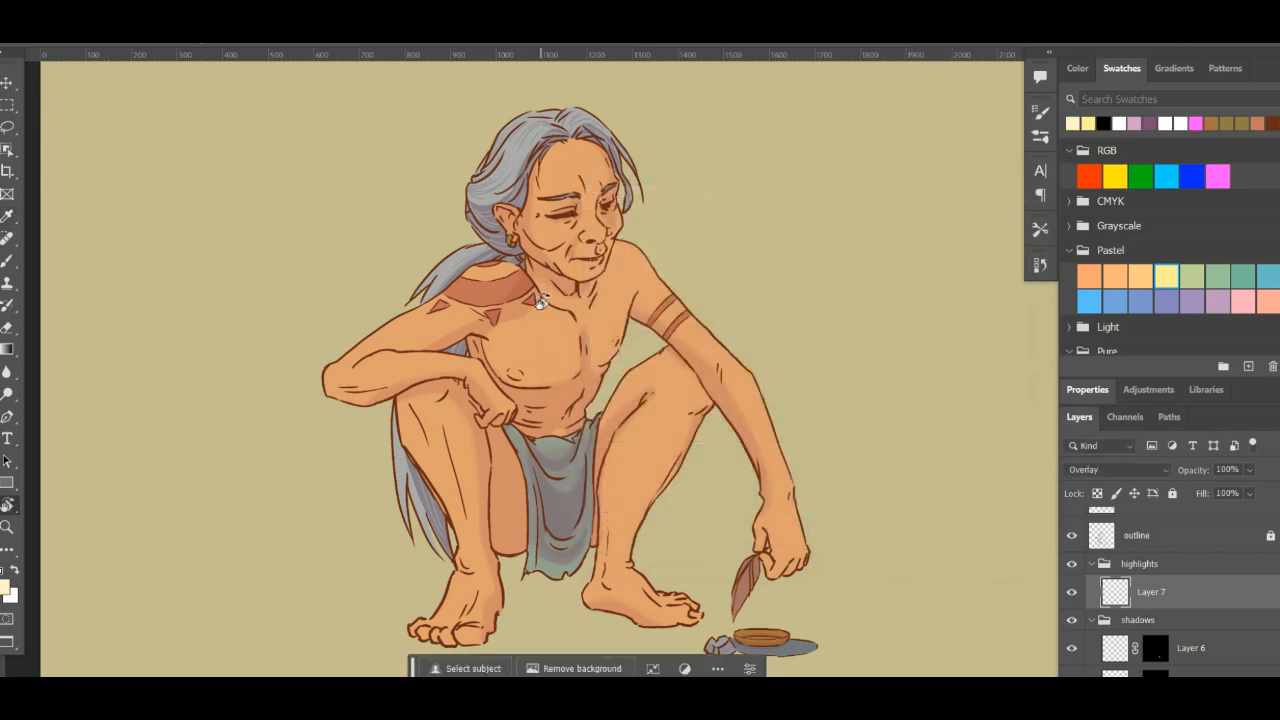